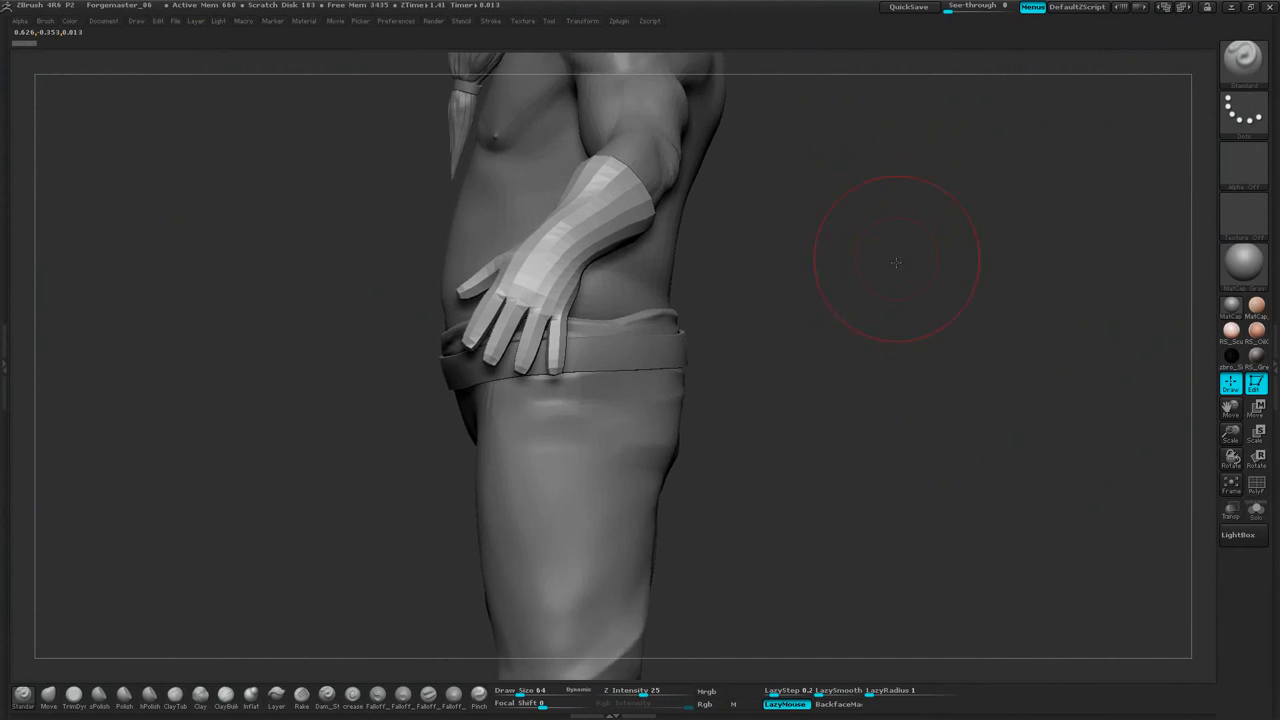
# Inspect the glove's form and cuff opening from several angles with its polygon wireframe displayed
pyautogui.moveTo(906, 246)
pyautogui.keyDown('alt'); pyautogui.mouseDown()
pyautogui.moveTo(895, 278)
pyautogui.moveTo(917, 280)
pyautogui.moveTo(906, 206)
pyautogui.moveTo(819, 375)
pyautogui.moveTo(883, 231)
pyautogui.moveTo(837, 263)
pyautogui.moveTo(846, 172)
pyautogui.mouseUp(); pyautogui.keyUp('alt')
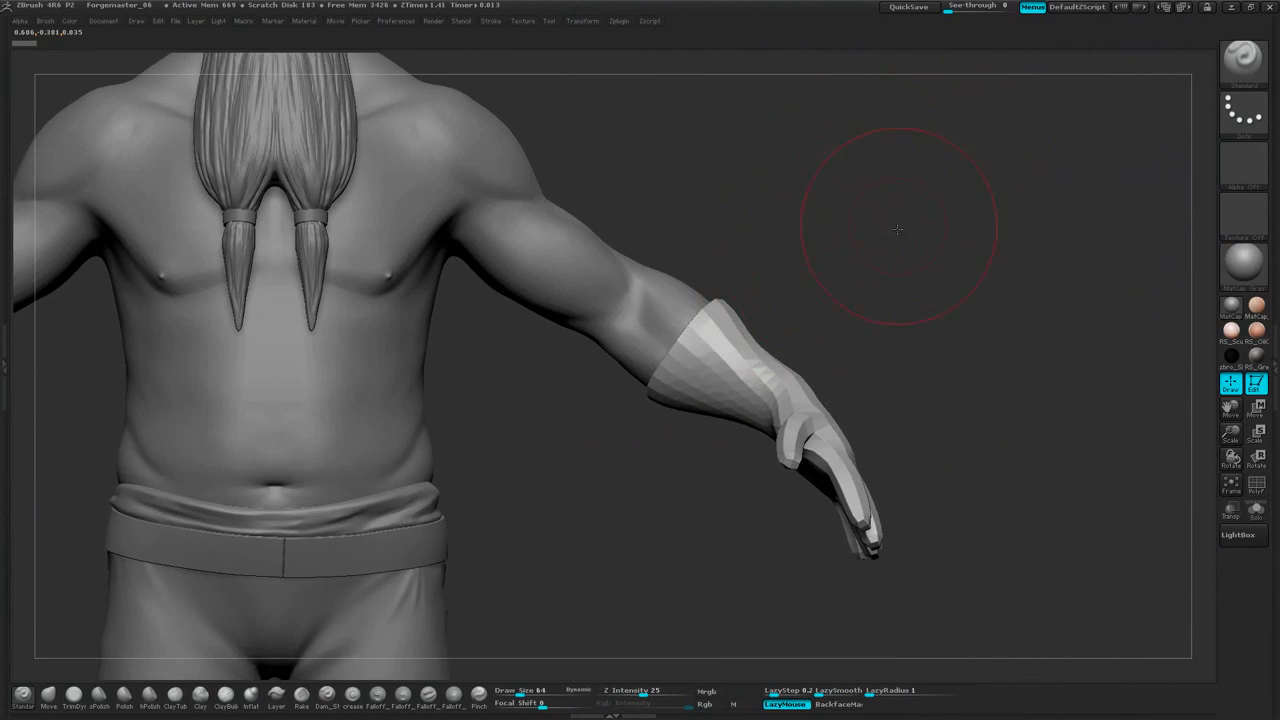
pyautogui.keyDown('alt'); pyautogui.moveTo(897, 229); pyautogui.dragTo(871, 351); pyautogui.keyUp('alt')
pyautogui.keyDown('alt'); pyautogui.moveTo(811, 403); pyautogui.dragTo(532, 538); pyautogui.keyUp('alt')
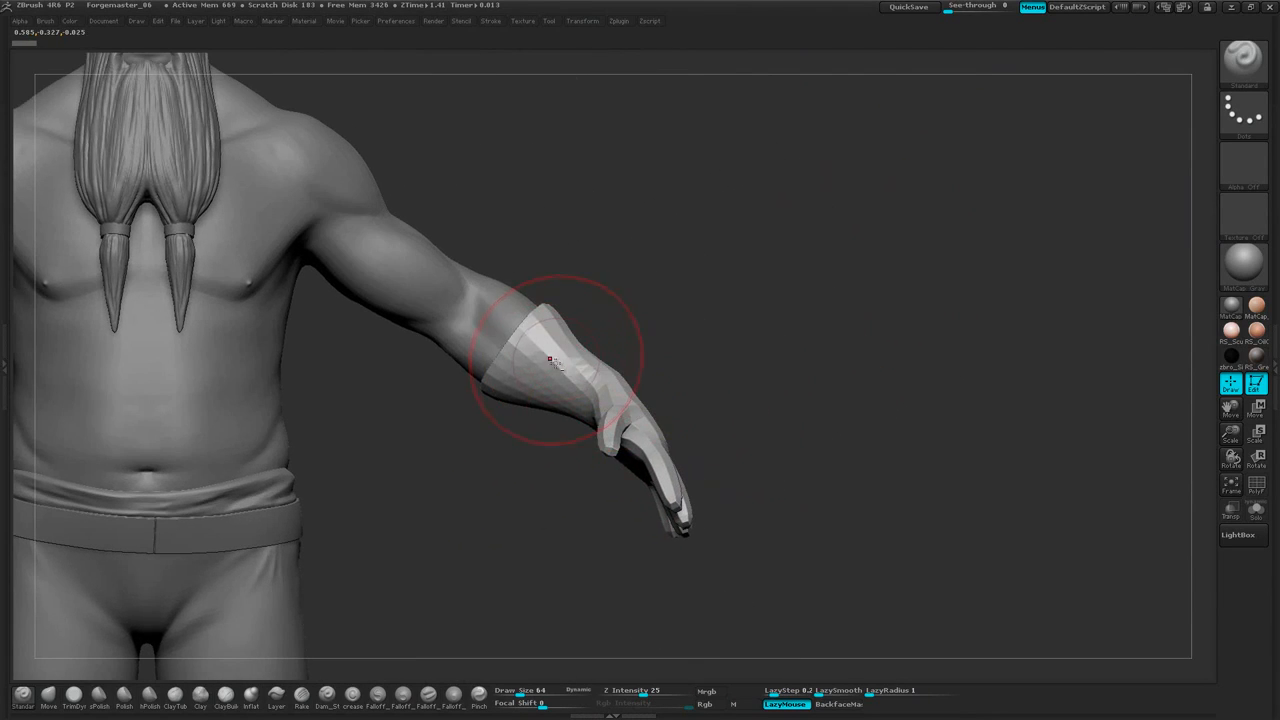
pyautogui.moveTo(797, 284); pyautogui.dragTo(772, 241)
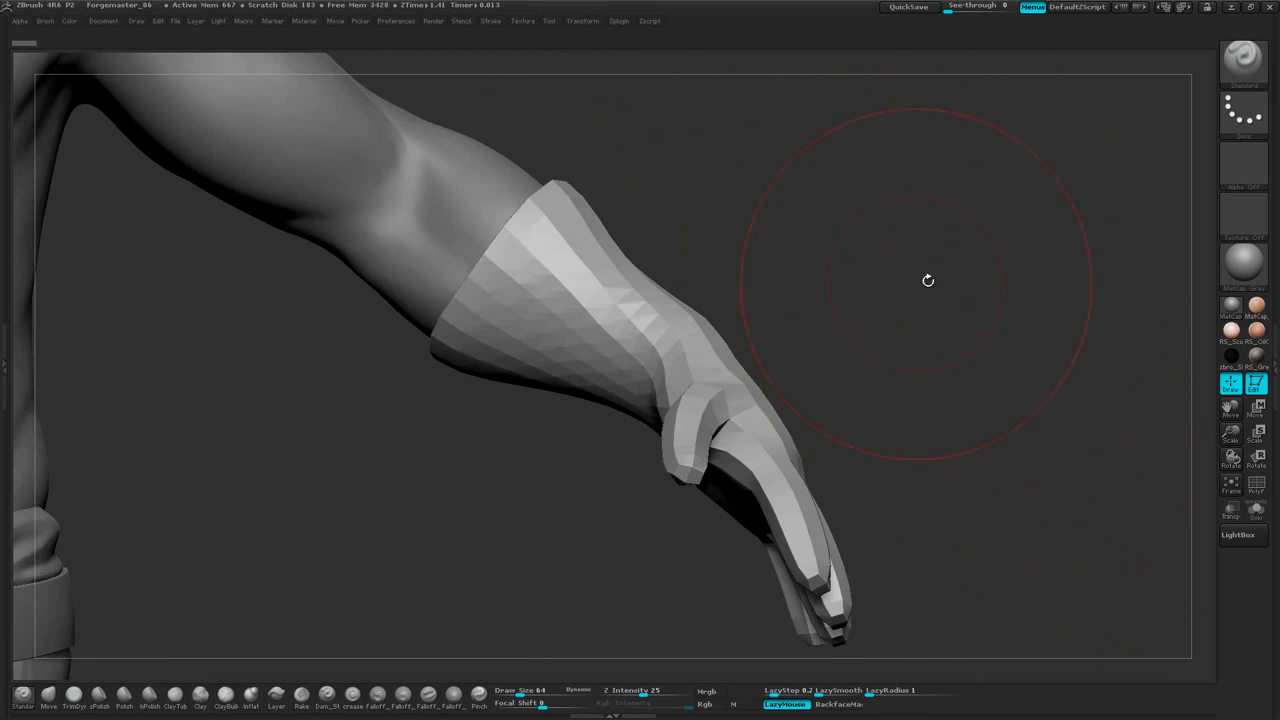
pyautogui.moveTo(928, 280); pyautogui.dragTo(1150, 380)
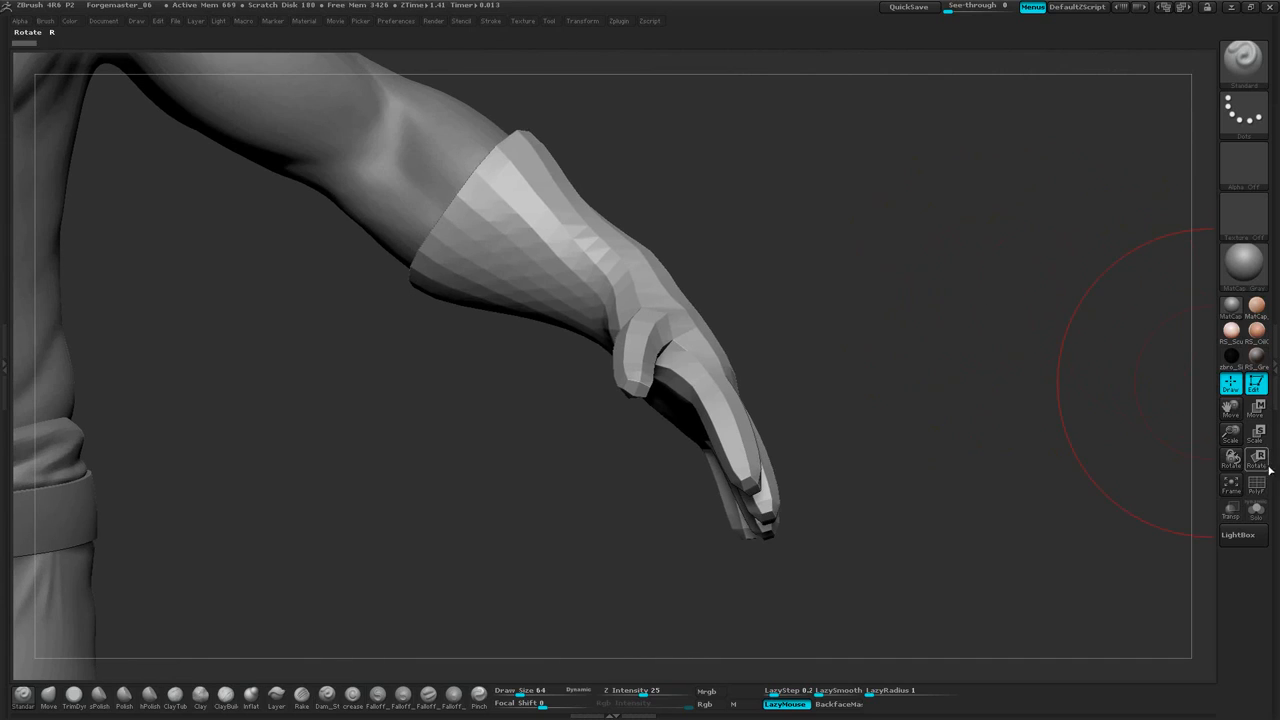
pyautogui.click(1258, 490)
pyautogui.moveTo(931, 340)
pyautogui.mouseDown()
pyautogui.moveTo(894, 363)
pyautogui.moveTo(791, 357)
pyautogui.moveTo(691, 289)
pyautogui.moveTo(704, 313)
pyautogui.moveTo(703, 437)
pyautogui.moveTo(732, 456)
pyautogui.mouseUp()
pyautogui.click(1229, 513)
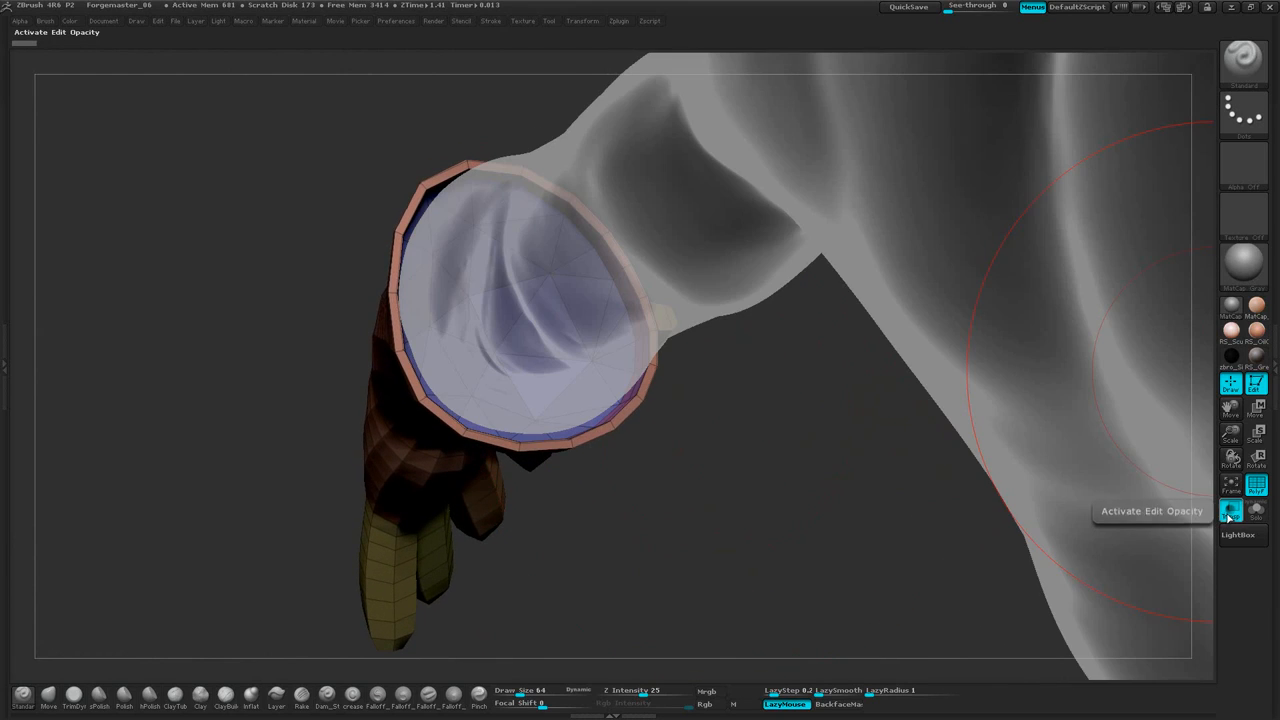
pyautogui.click(1229, 513)
pyautogui.moveTo(740, 330); pyautogui.dragTo(960, 350)
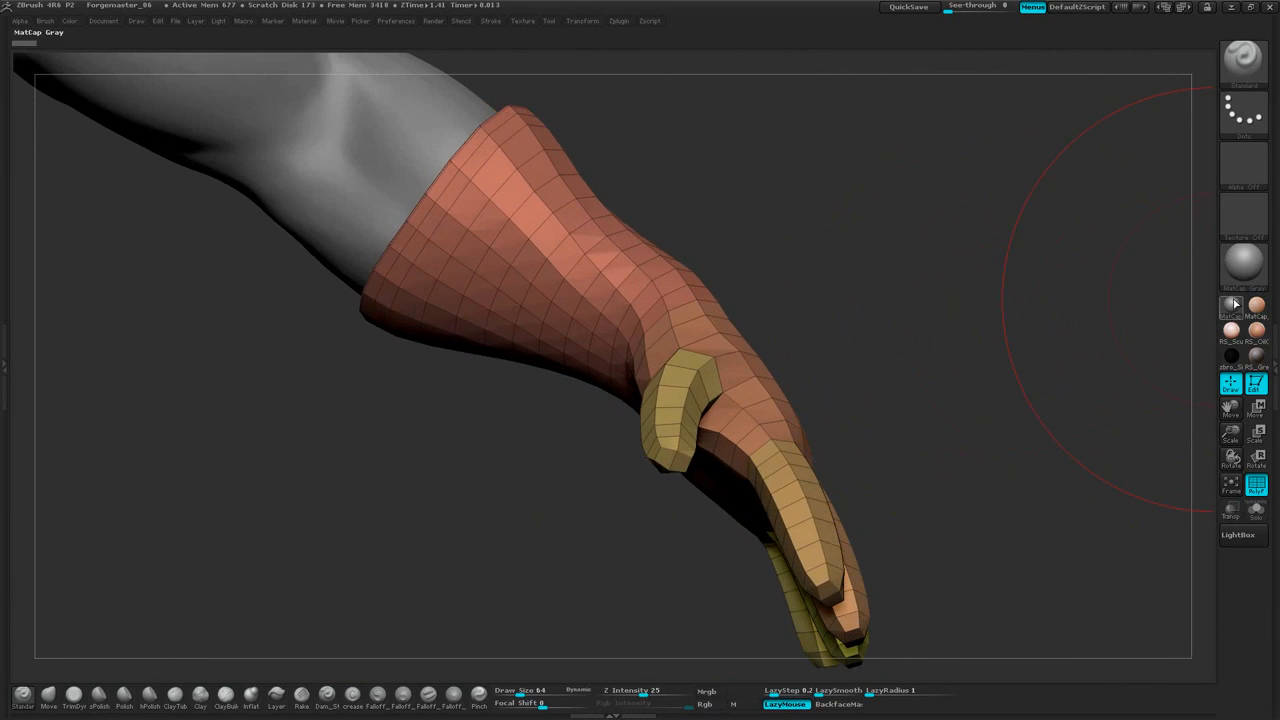
# Subdivide the gloves mesh once to subdivision level 2
pyautogui.click(1272, 360)
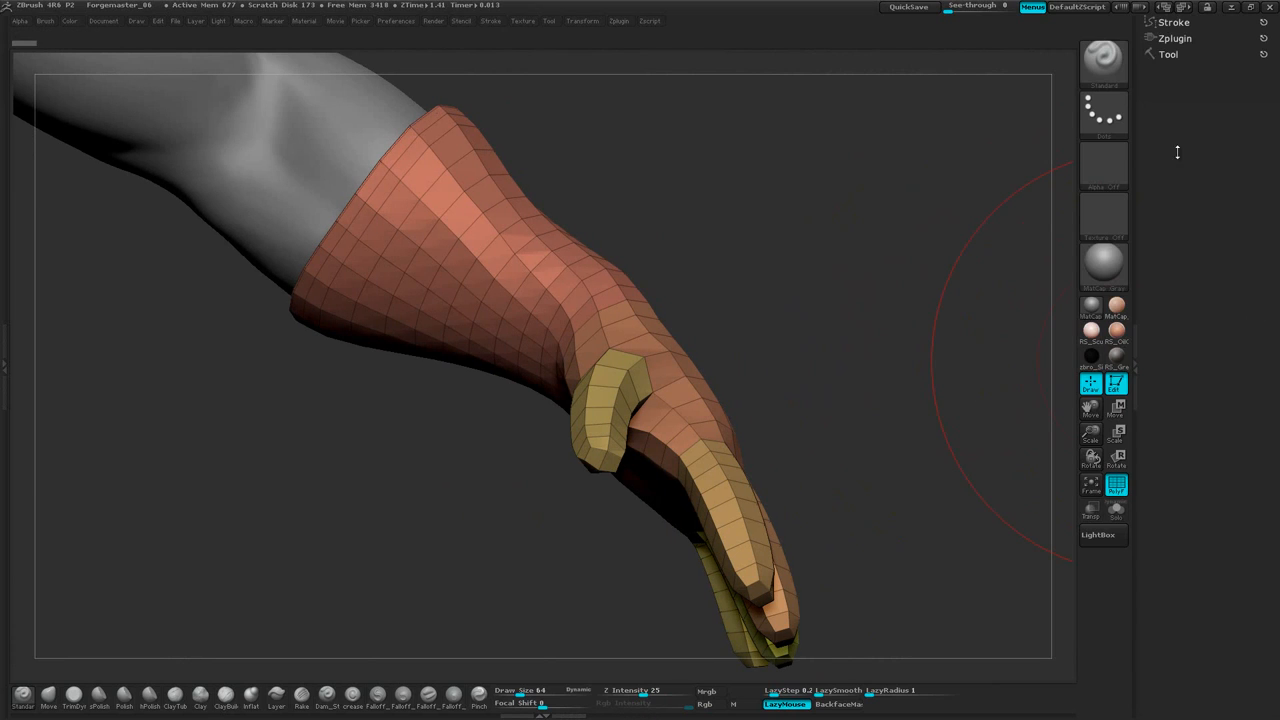
pyautogui.click(1167, 54)
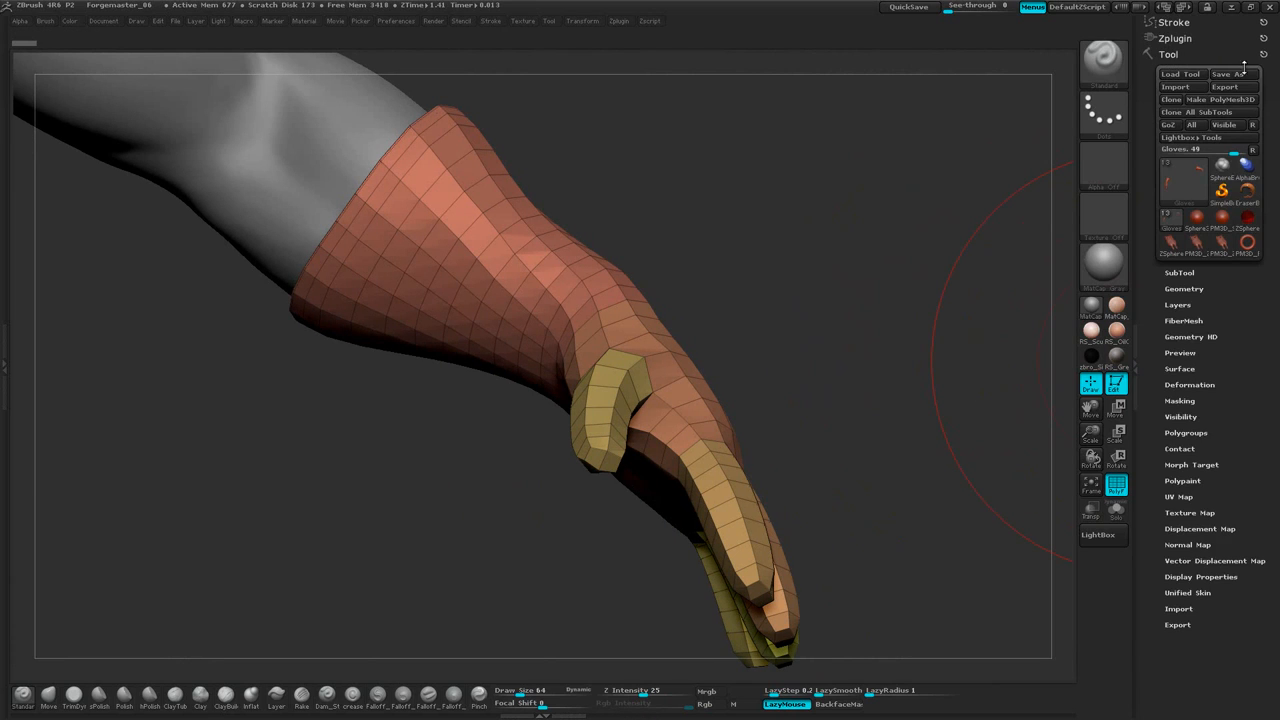
pyautogui.click(1190, 288)
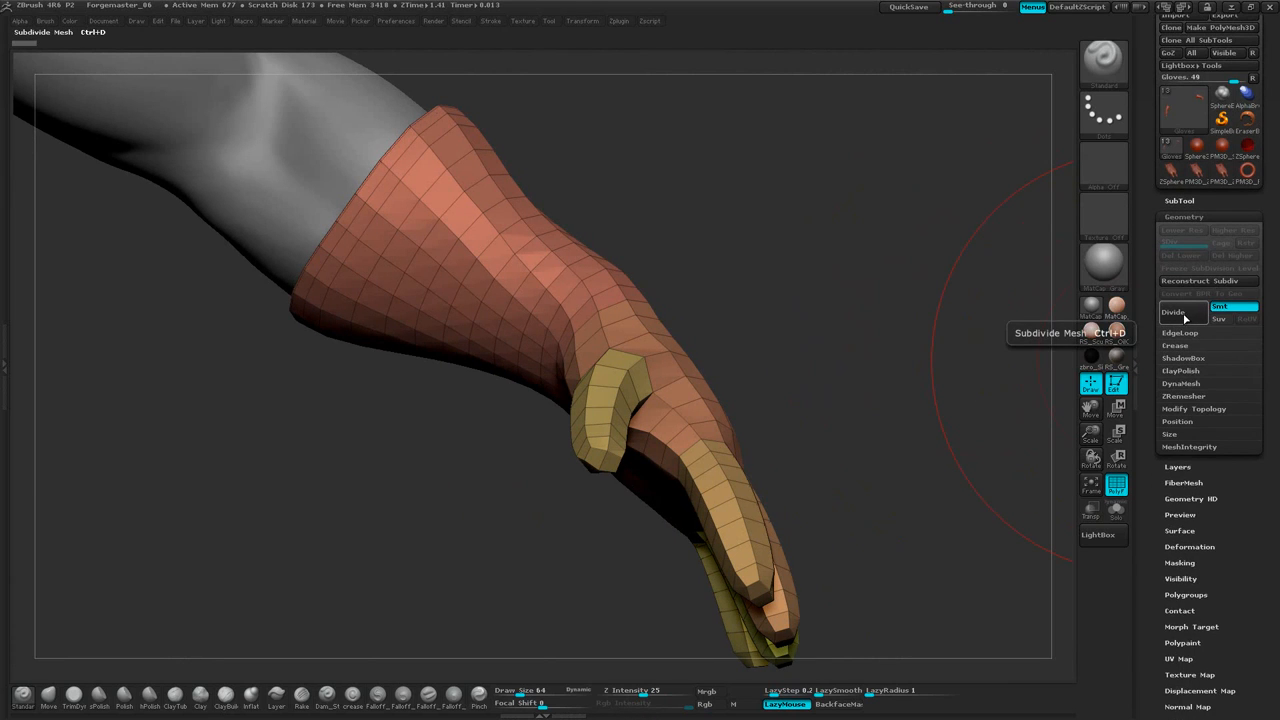
pyautogui.click(1174, 312)
pyautogui.keyDown('alt'); pyautogui.moveTo(776, 284); pyautogui.dragTo(805, 238); pyautogui.keyUp('alt')
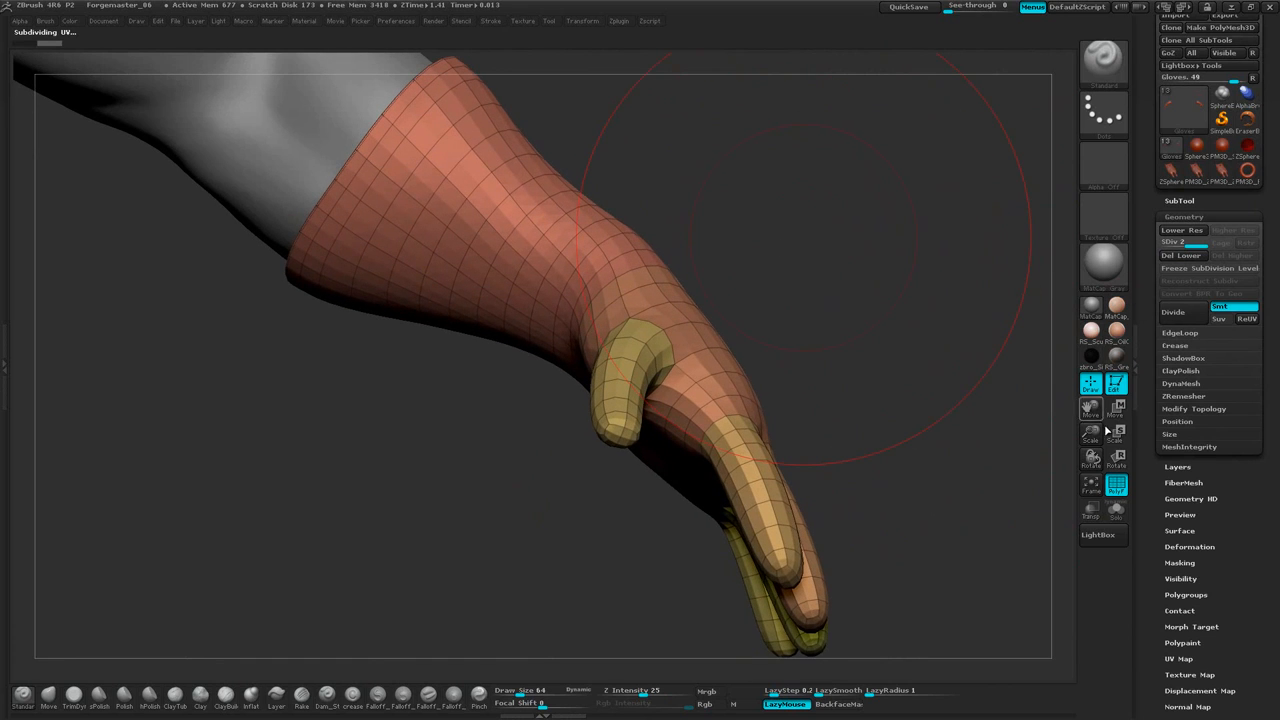
pyautogui.click(1135, 403)
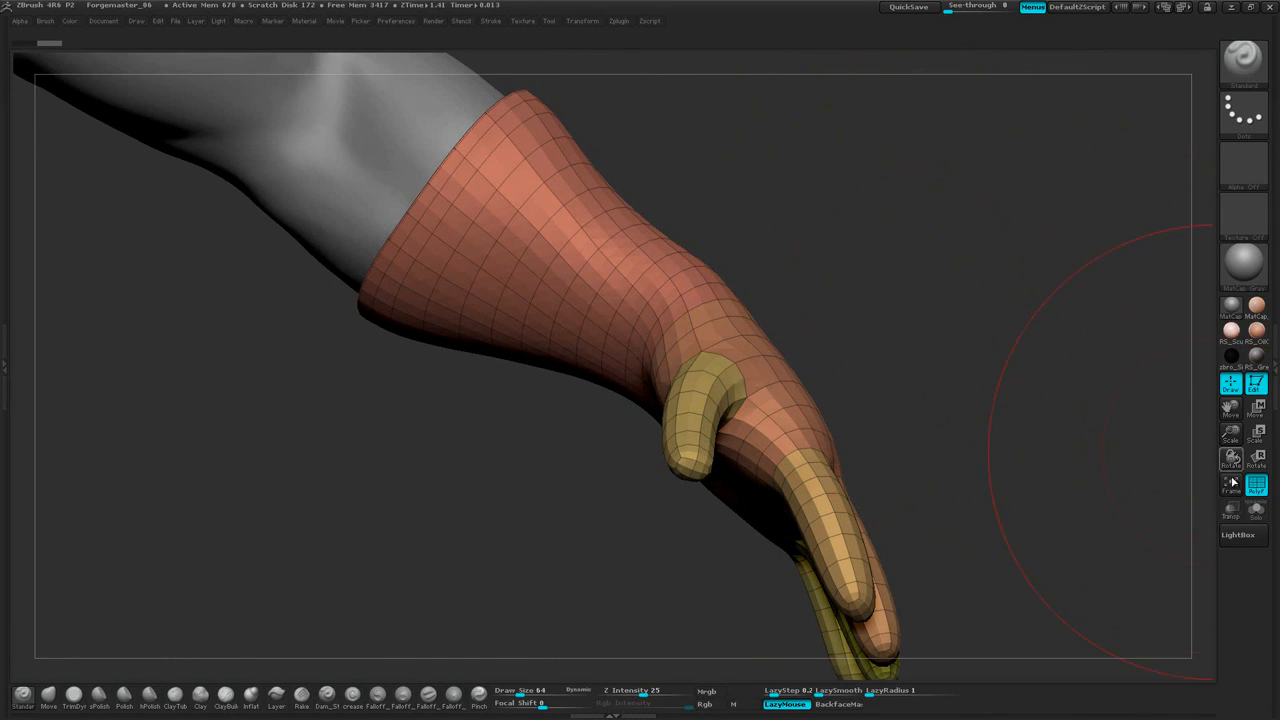
# Hide the wireframe and reshape the glove's wrist and back-of-hand contour with the Move brush at draw size 30
pyautogui.hotkey('shift', 'f')
pyautogui.keyDown('alt'); pyautogui.moveTo(921, 320); pyautogui.dragTo(767, 242); pyautogui.keyUp('alt')
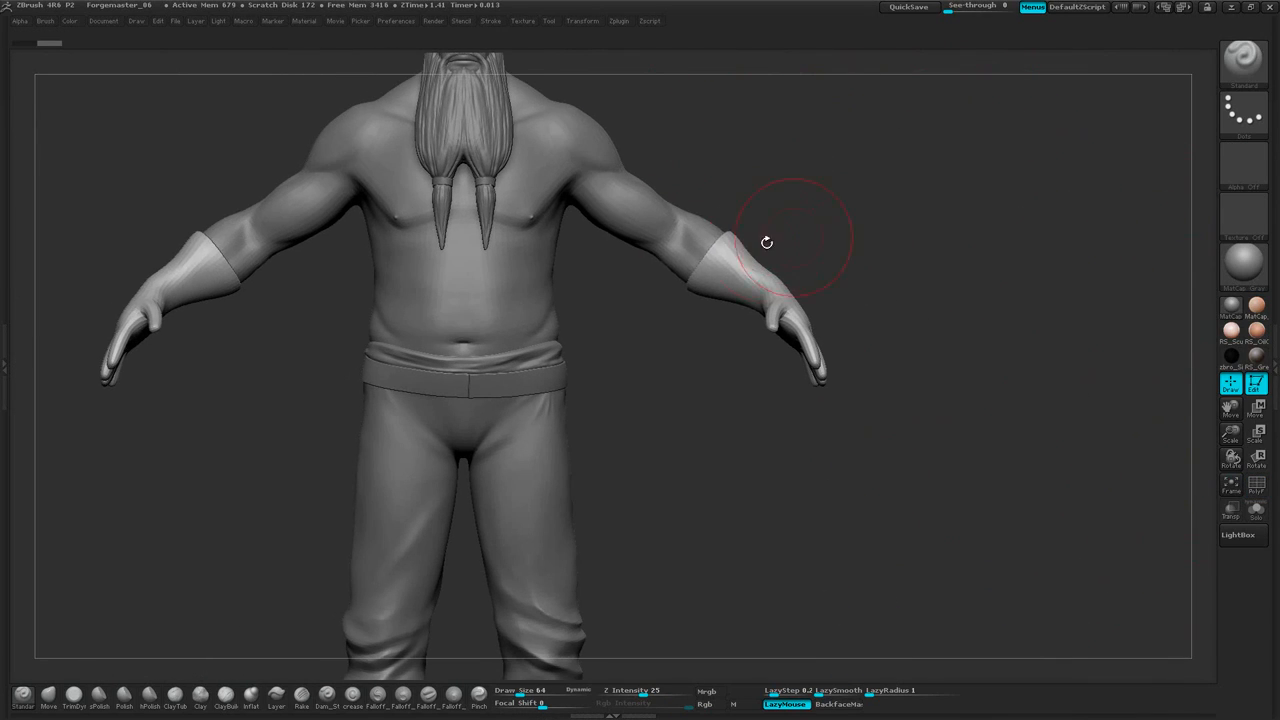
pyautogui.moveTo(841, 229)
pyautogui.keyDown('alt'); pyautogui.mouseDown()
pyautogui.moveTo(986, 369)
pyautogui.moveTo(996, 436)
pyautogui.moveTo(860, 260)
pyautogui.moveTo(897, 252)
pyautogui.moveTo(879, 252)
pyautogui.moveTo(885, 223)
pyautogui.moveTo(900, 242)
pyautogui.moveTo(780, 300)
pyautogui.moveTo(190, 540)
pyautogui.moveTo(207, 538)
pyautogui.mouseUp(); pyautogui.keyUp('alt')
pyautogui.press('space')
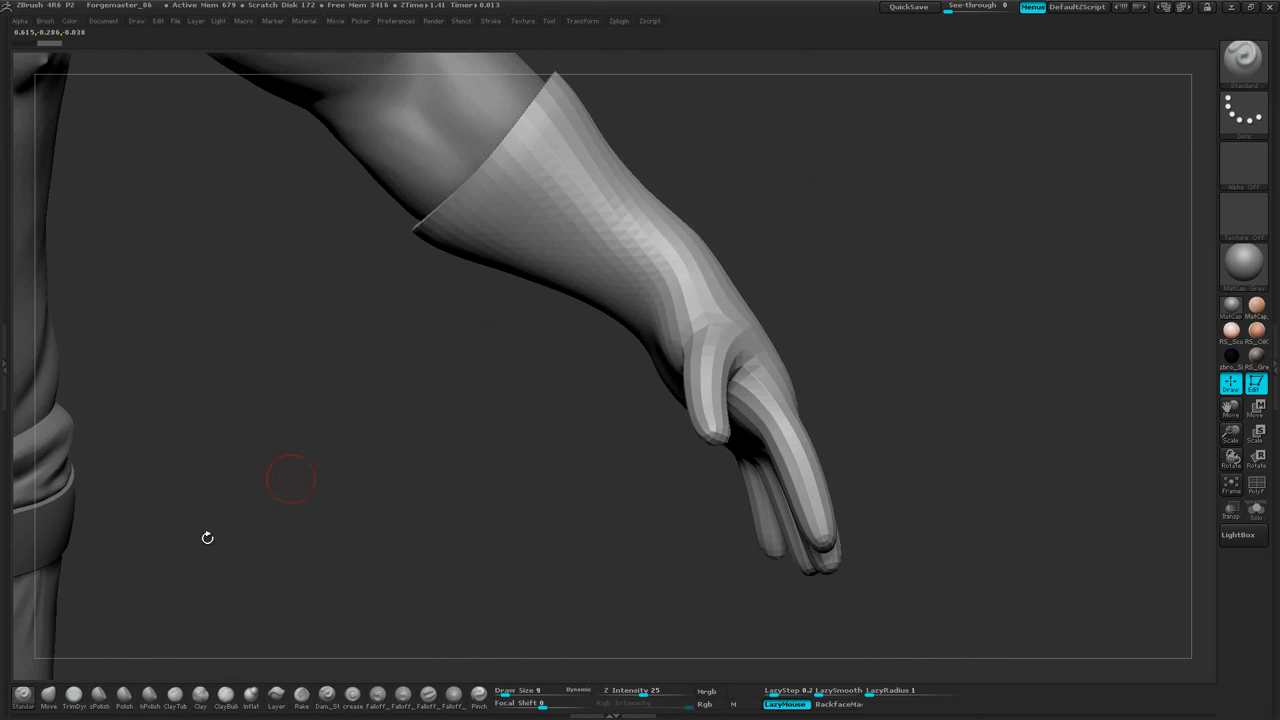
pyautogui.click(44, 705)
pyautogui.press('space')
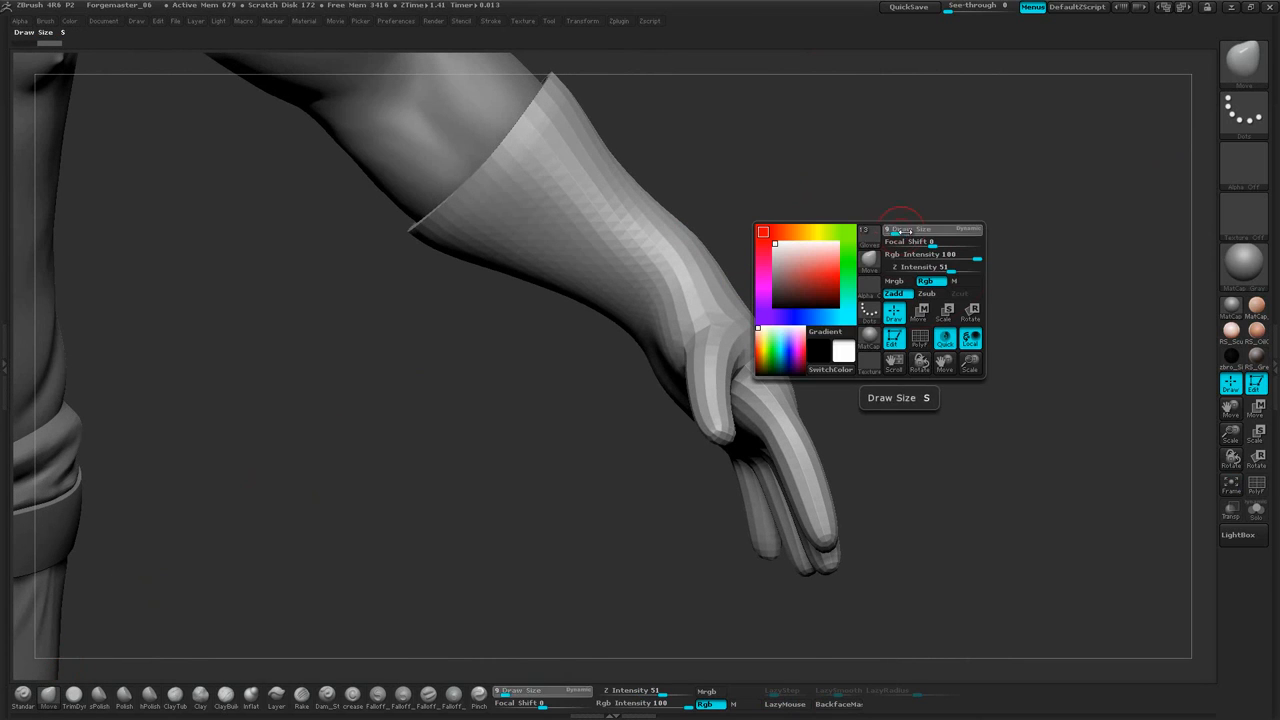
pyautogui.moveTo(941, 155)
pyautogui.mouseDown()
pyautogui.moveTo(966, 162)
pyautogui.moveTo(850, 180)
pyautogui.mouseUp()
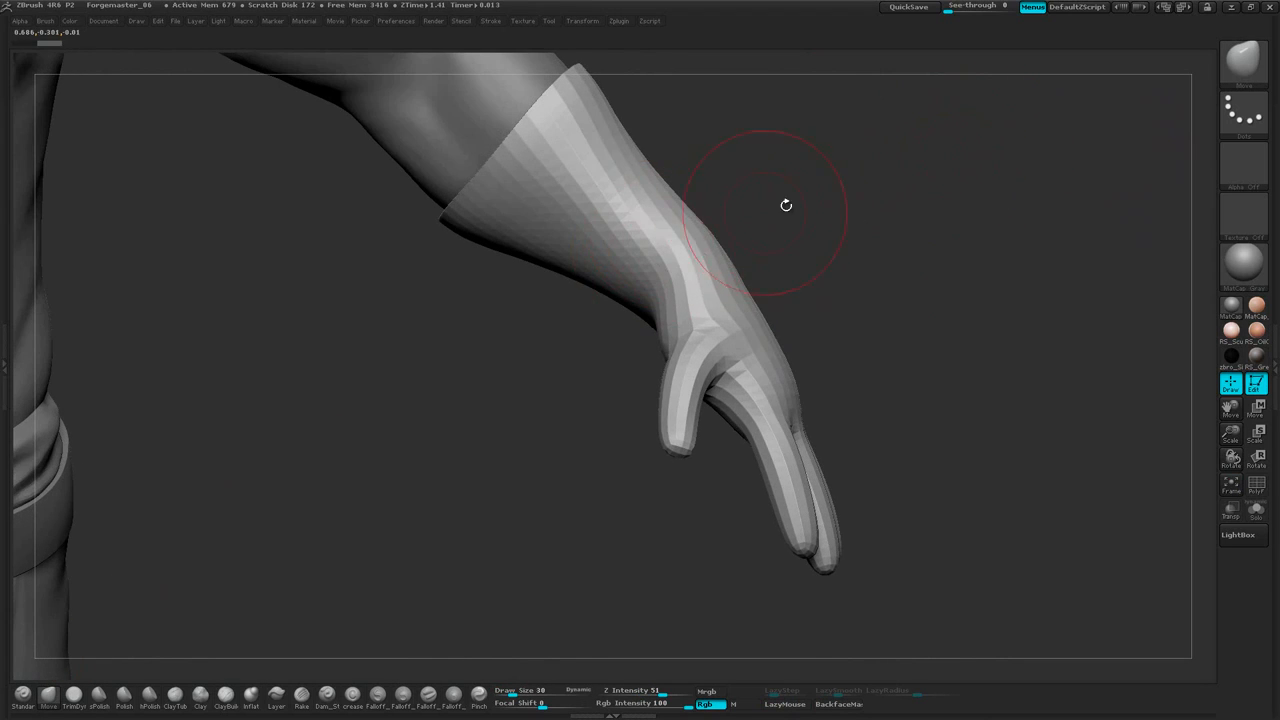
pyautogui.moveTo(786, 205); pyautogui.dragTo(684, 245)
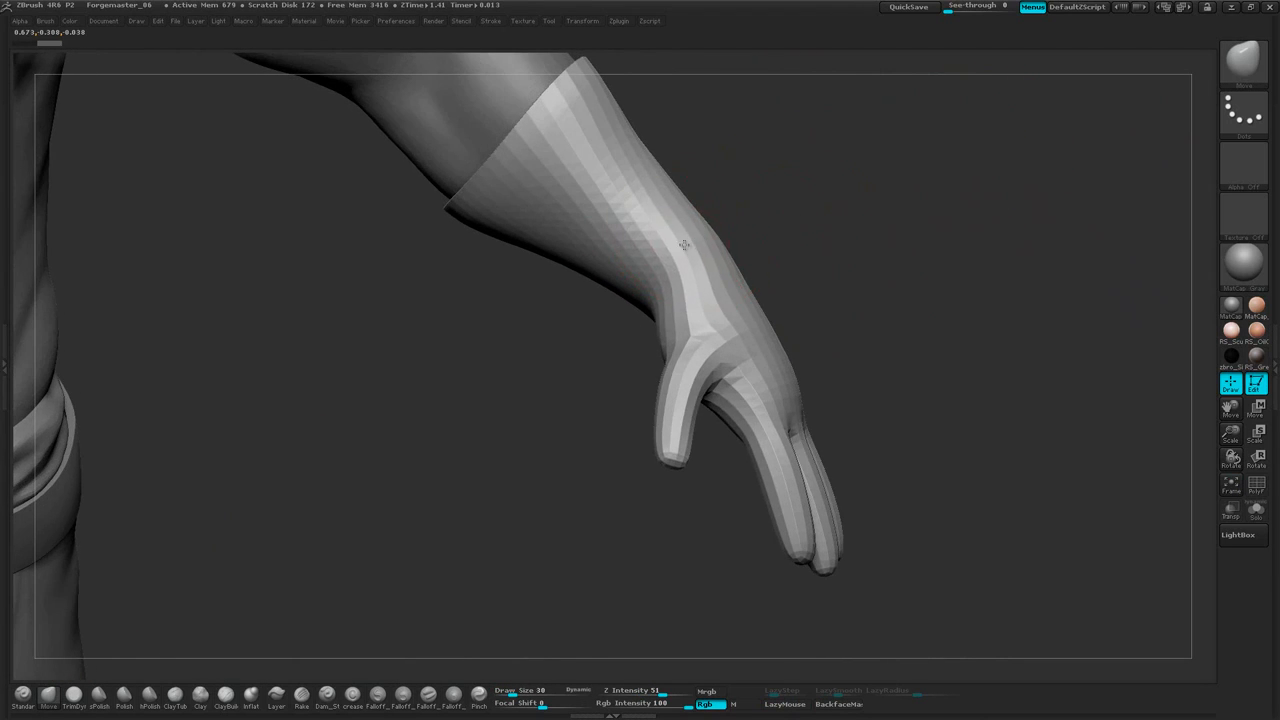
pyautogui.moveTo(768, 196)
pyautogui.mouseDown()
pyautogui.moveTo(800, 220)
pyautogui.moveTo(761, 188)
pyautogui.mouseUp()
pyautogui.moveTo(859, 214); pyautogui.dragTo(732, 226)
pyautogui.moveTo(572, 262); pyautogui.dragTo(822, 175)
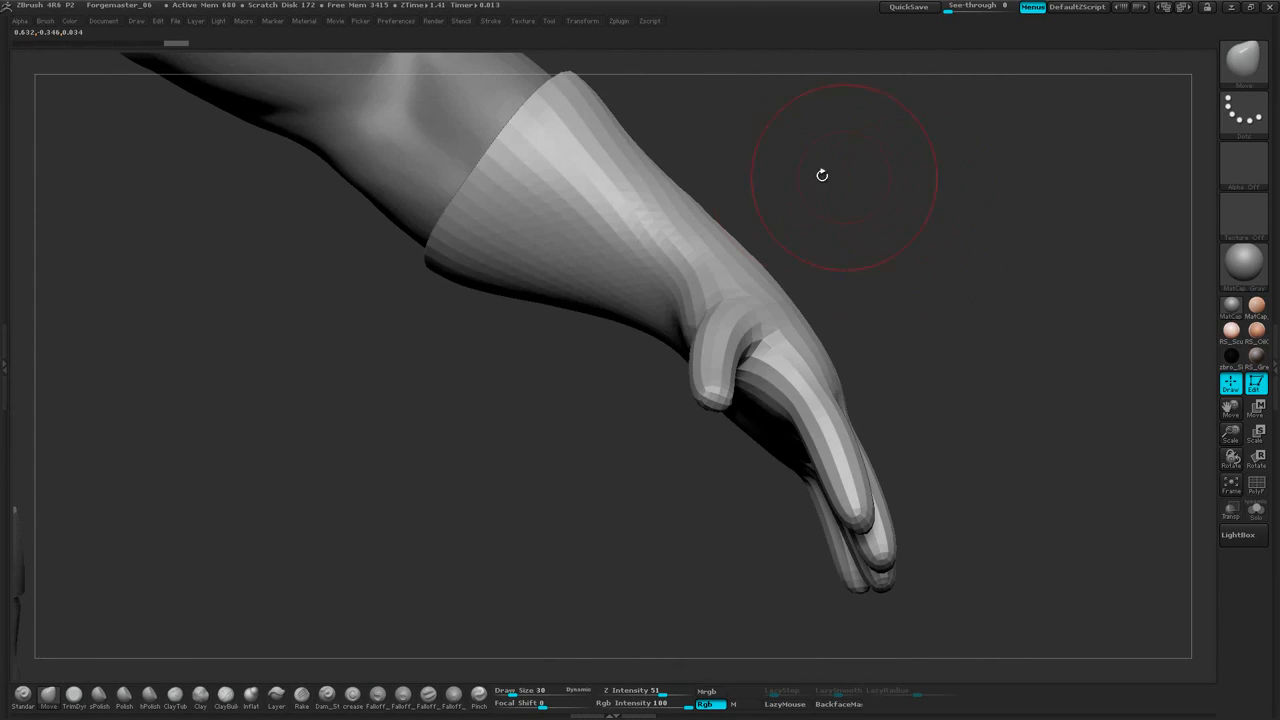
# Switch to the ClayBuildup brush with draw size 12 for working on the glove
pyautogui.click(233, 706)
pyautogui.press('space')
pyautogui.moveTo(910, 188)
pyautogui.mouseDown()
pyautogui.moveTo(931, 150)
pyautogui.moveTo(881, 256)
pyautogui.moveTo(862, 252)
pyautogui.mouseUp()
pyautogui.keyDown('alt'); pyautogui.moveTo(912, 230); pyautogui.dragTo(930, 250); pyautogui.keyUp('alt')
# Drop the gloves to subdivision level 1 and display the wireframe to examine the polygon loops around the wrist
pyautogui.rightClick(979, 245)
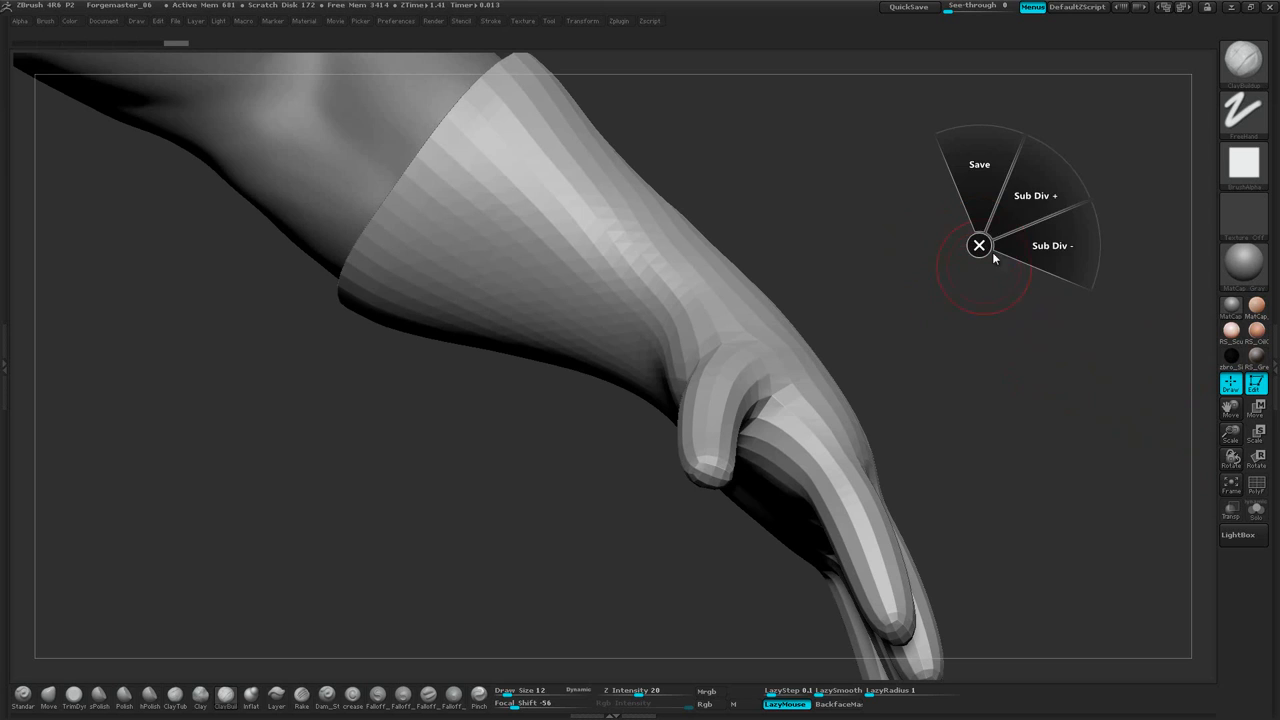
pyautogui.click(1053, 254)
pyautogui.moveTo(986, 211); pyautogui.dragTo(1002, 233)
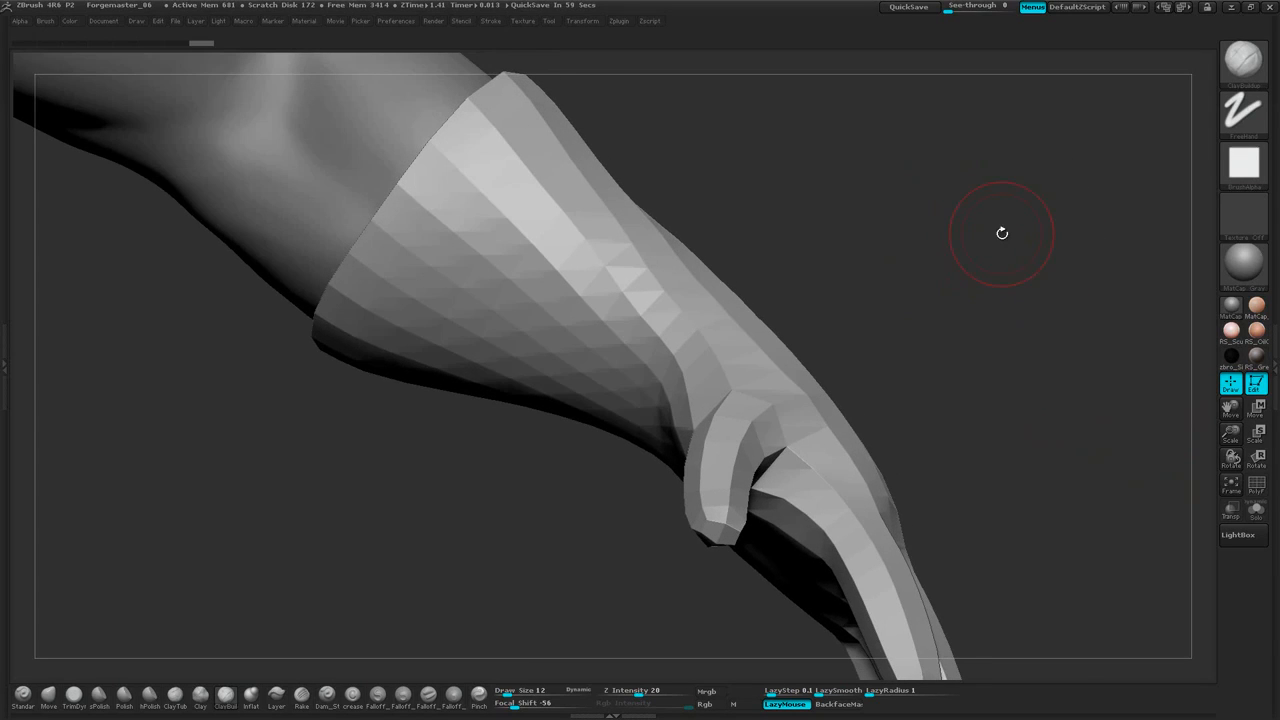
pyautogui.click(1257, 487)
pyautogui.moveTo(957, 213); pyautogui.dragTo(890, 238)
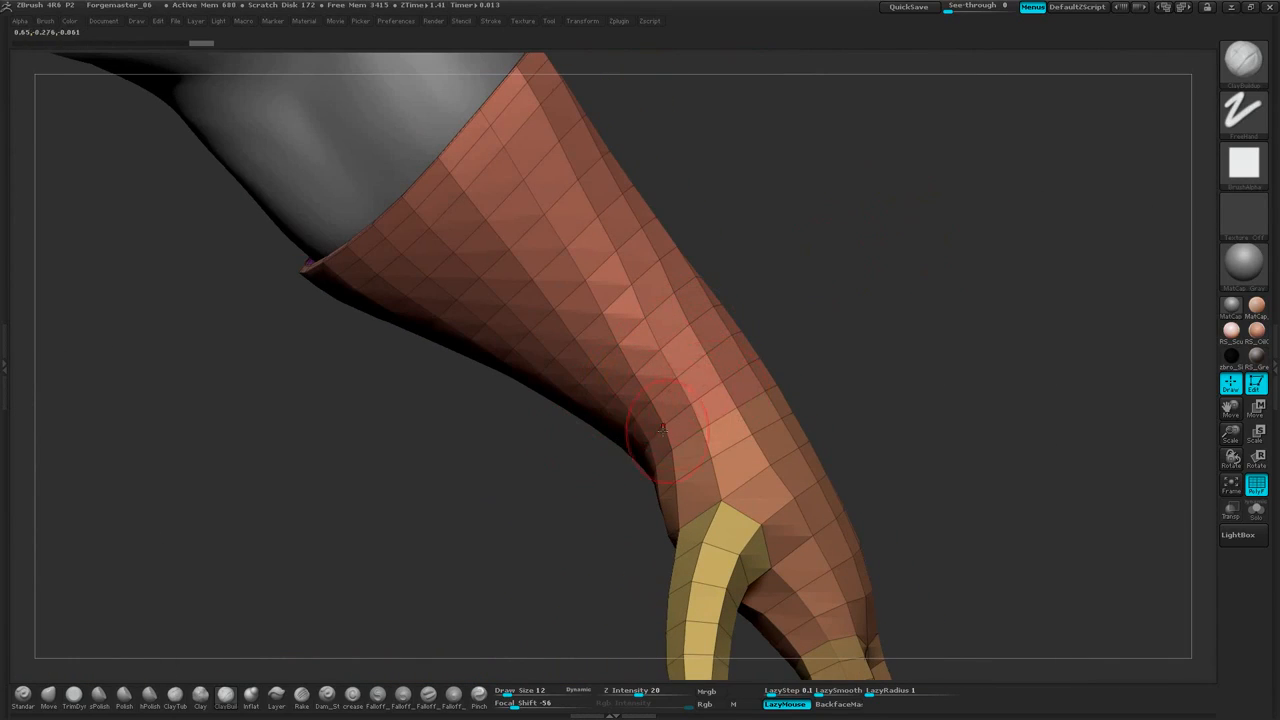
pyautogui.moveTo(828, 305); pyautogui.dragTo(824, 213)
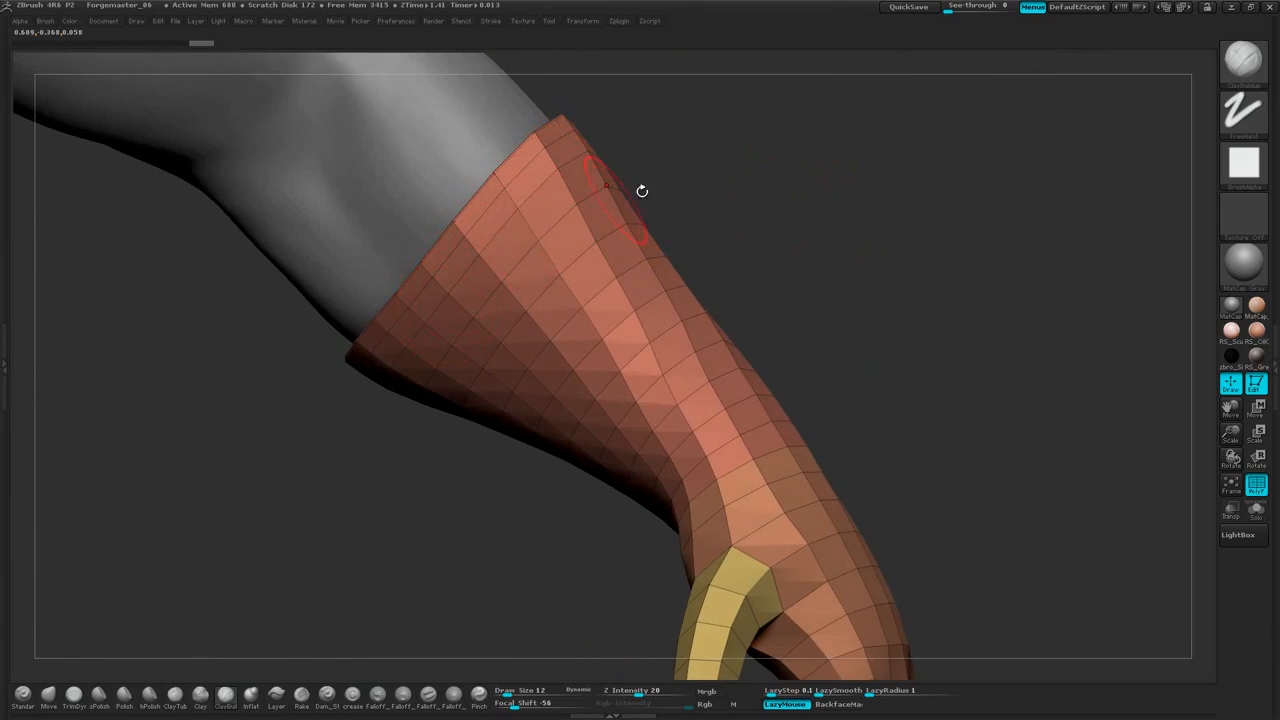
pyautogui.moveTo(642, 190)
pyautogui.mouseDown()
pyautogui.moveTo(735, 208)
pyautogui.moveTo(782, 194)
pyautogui.moveTo(862, 133)
pyautogui.moveTo(854, 200)
pyautogui.moveTo(871, 245)
pyautogui.moveTo(877, 200)
pyautogui.moveTo(842, 225)
pyautogui.moveTo(852, 202)
pyautogui.mouseUp()
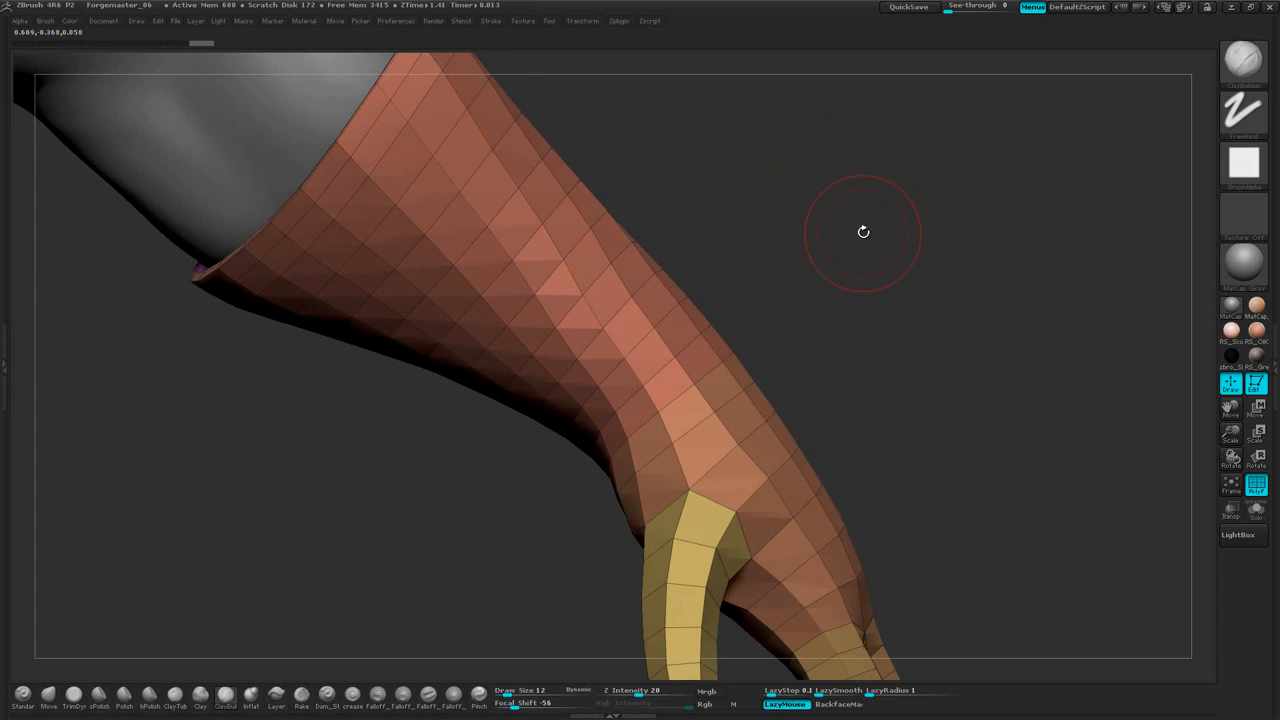
# Isolate a narrow band of polygons around the glove's wrist with the SelectLasso brush
pyautogui.hotkey('ctrl', 'shift')
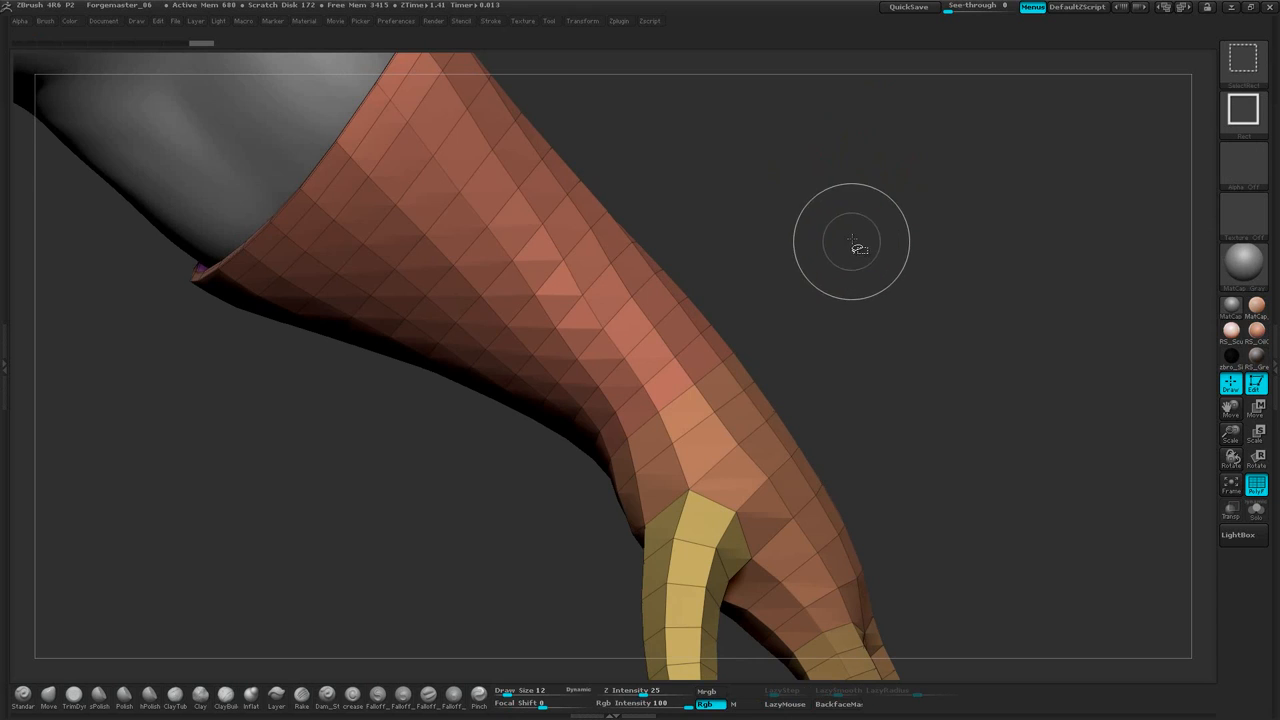
pyautogui.click(1240, 62)
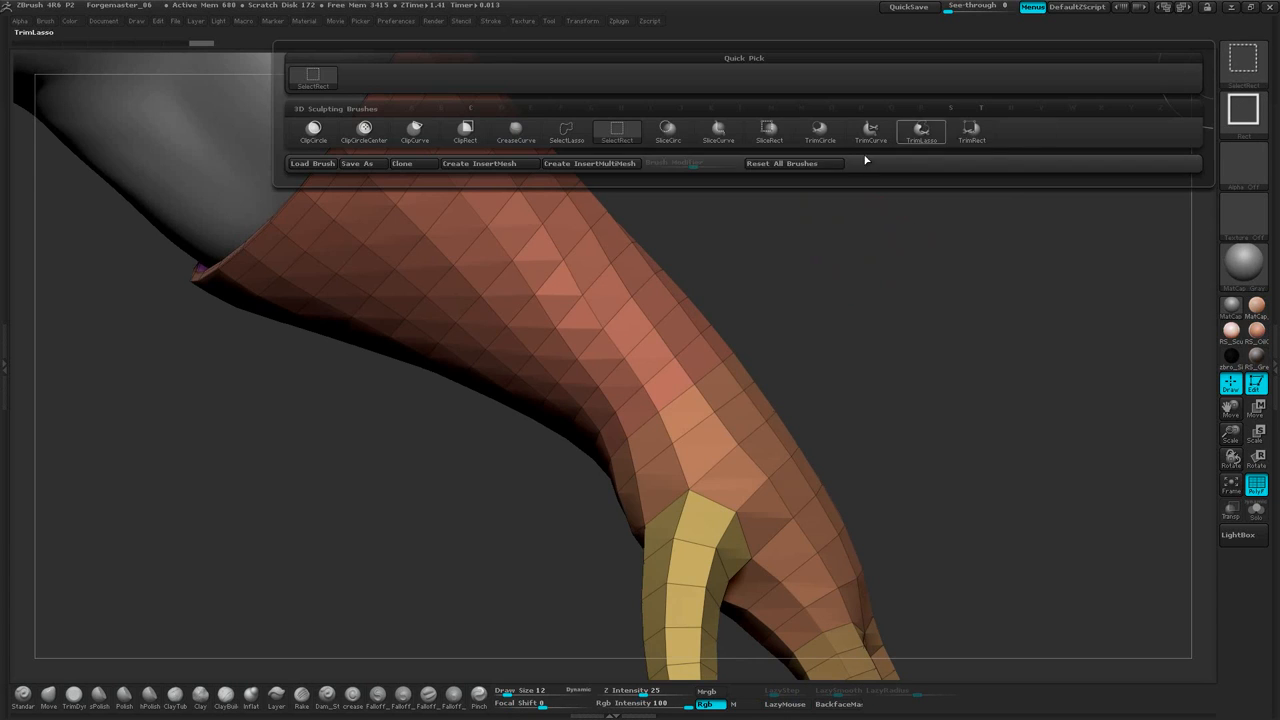
pyautogui.click(570, 137)
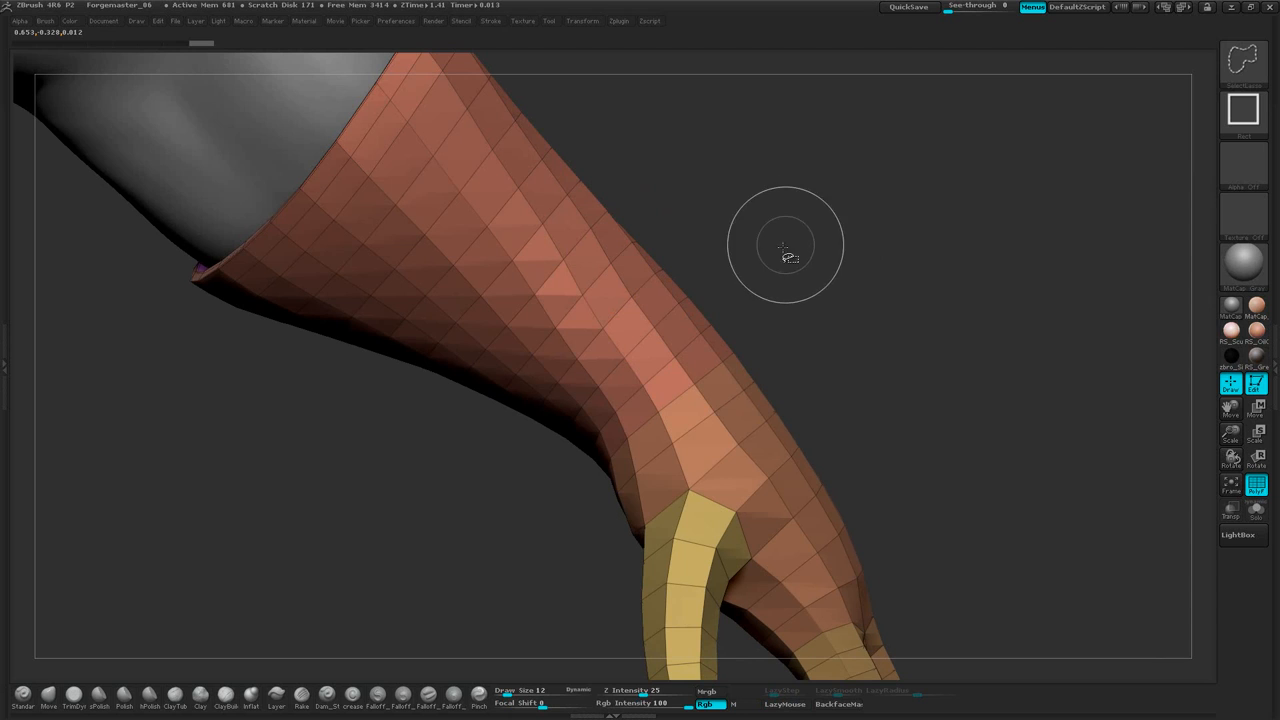
pyautogui.moveTo(780, 243); pyautogui.dragTo(927, 156)
pyautogui.hotkey('ctrl', 'shift')
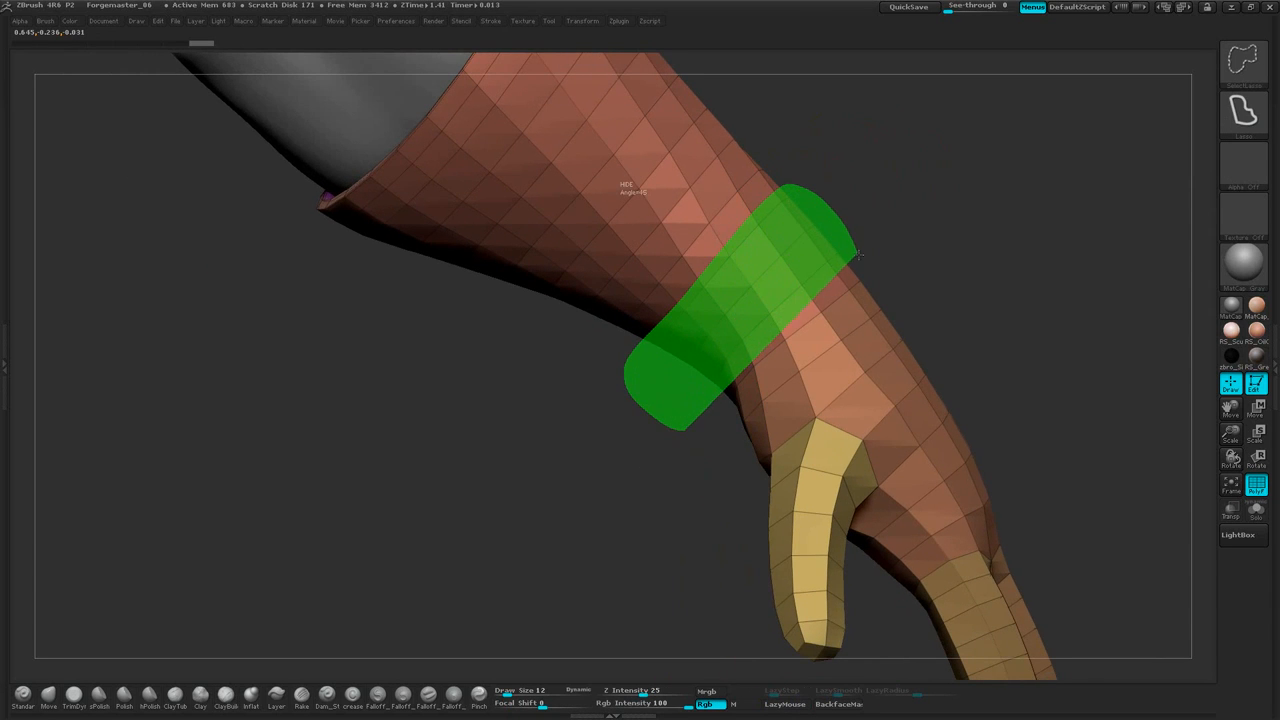
pyautogui.keyDown('ctrl'); pyautogui.keyDown('shift'); pyautogui.moveTo(707, 428); pyautogui.dragTo(704, 468); pyautogui.keyUp('shift'); pyautogui.keyUp('ctrl')
pyautogui.moveTo(936, 265)
pyautogui.mouseDown()
pyautogui.moveTo(1075, 232)
pyautogui.moveTo(963, 235)
pyautogui.moveTo(834, 277)
pyautogui.moveTo(846, 250)
pyautogui.moveTo(940, 234)
pyautogui.moveTo(928, 303)
pyautogui.moveTo(958, 235)
pyautogui.mouseUp()
# Preview a double-sided extraction of the isolated wrist band with thickness 0.0099
pyautogui.click(1274, 370)
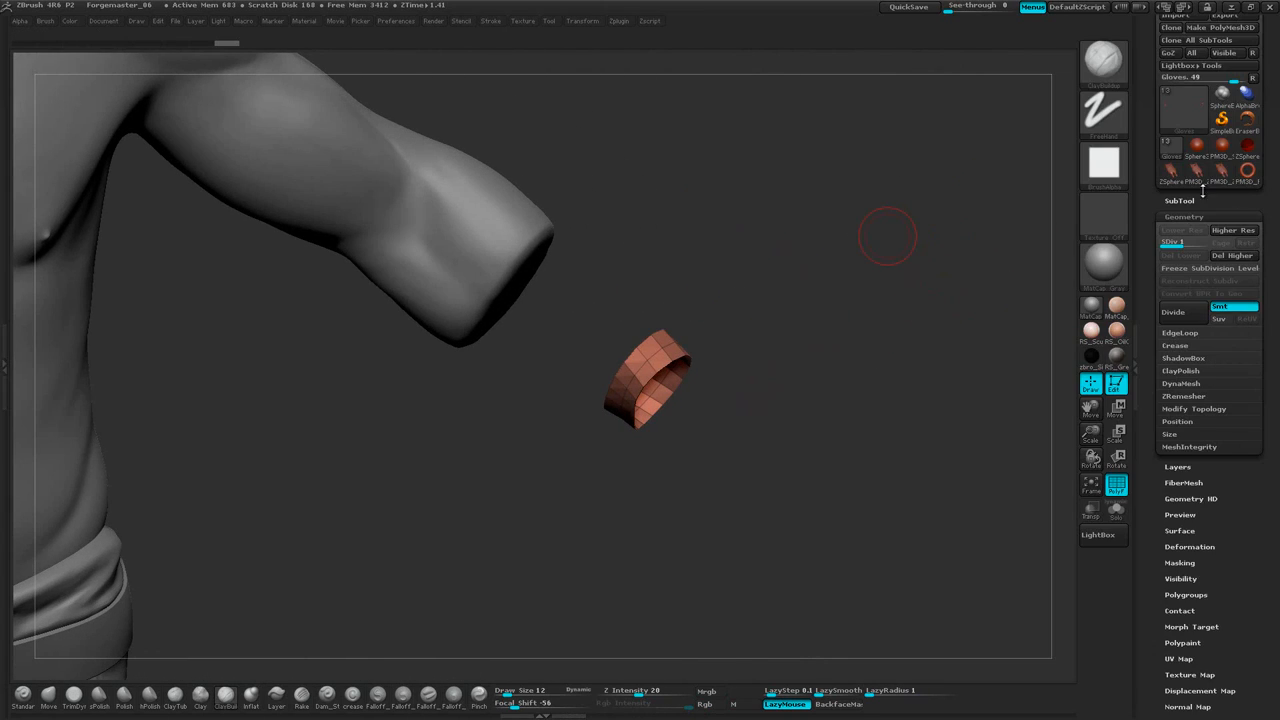
pyautogui.click(1180, 201)
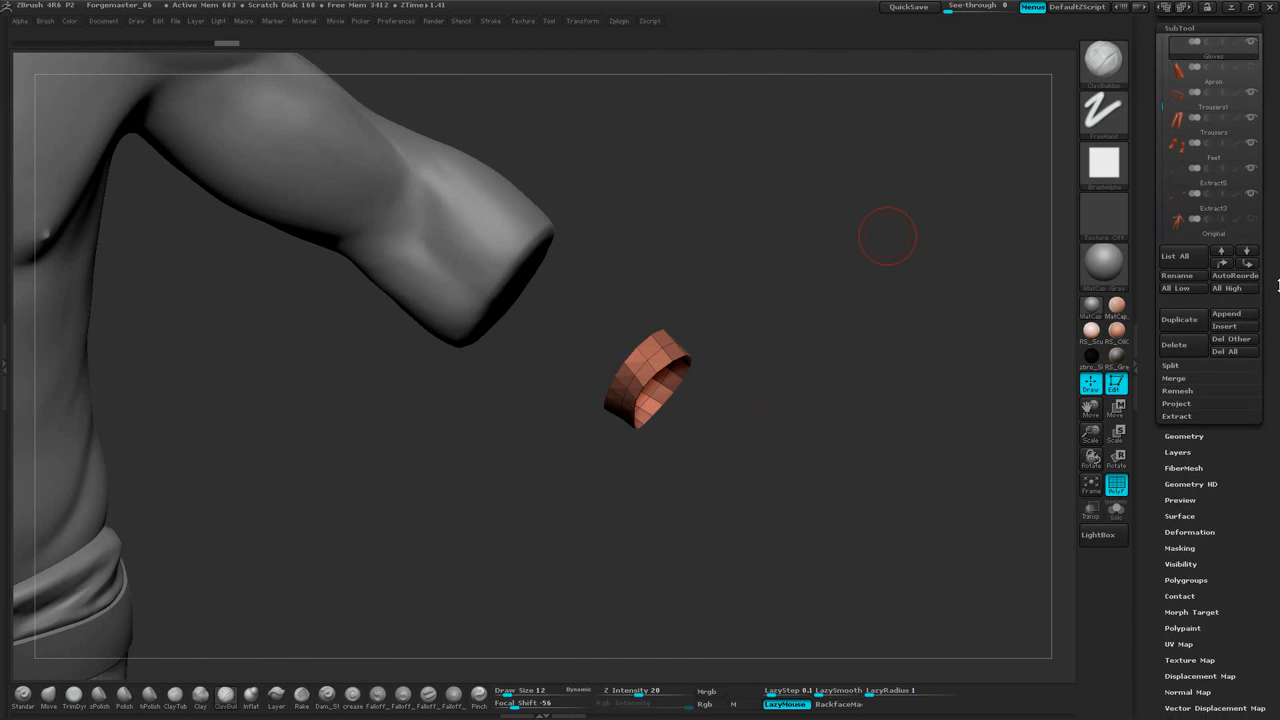
pyautogui.click(1177, 405)
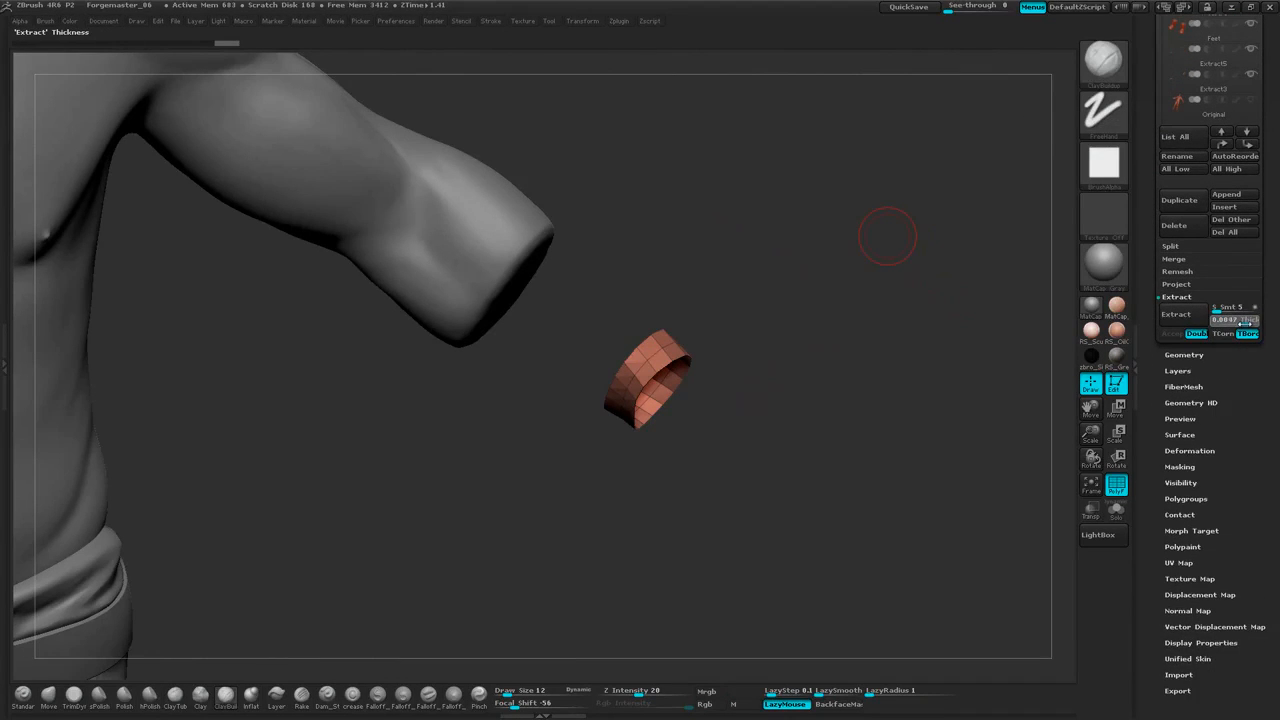
pyautogui.click(1176, 315)
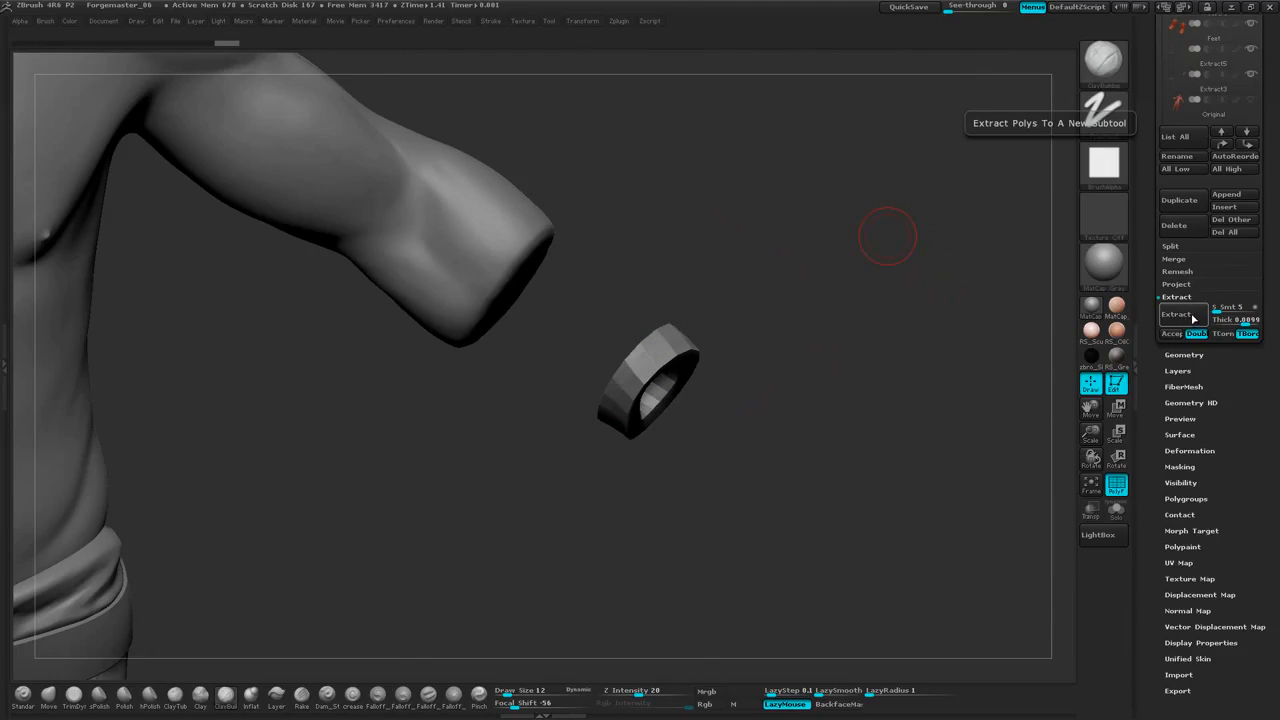
pyautogui.keyDown('alt'); pyautogui.moveTo(940, 309); pyautogui.dragTo(1076, 286); pyautogui.keyUp('alt')
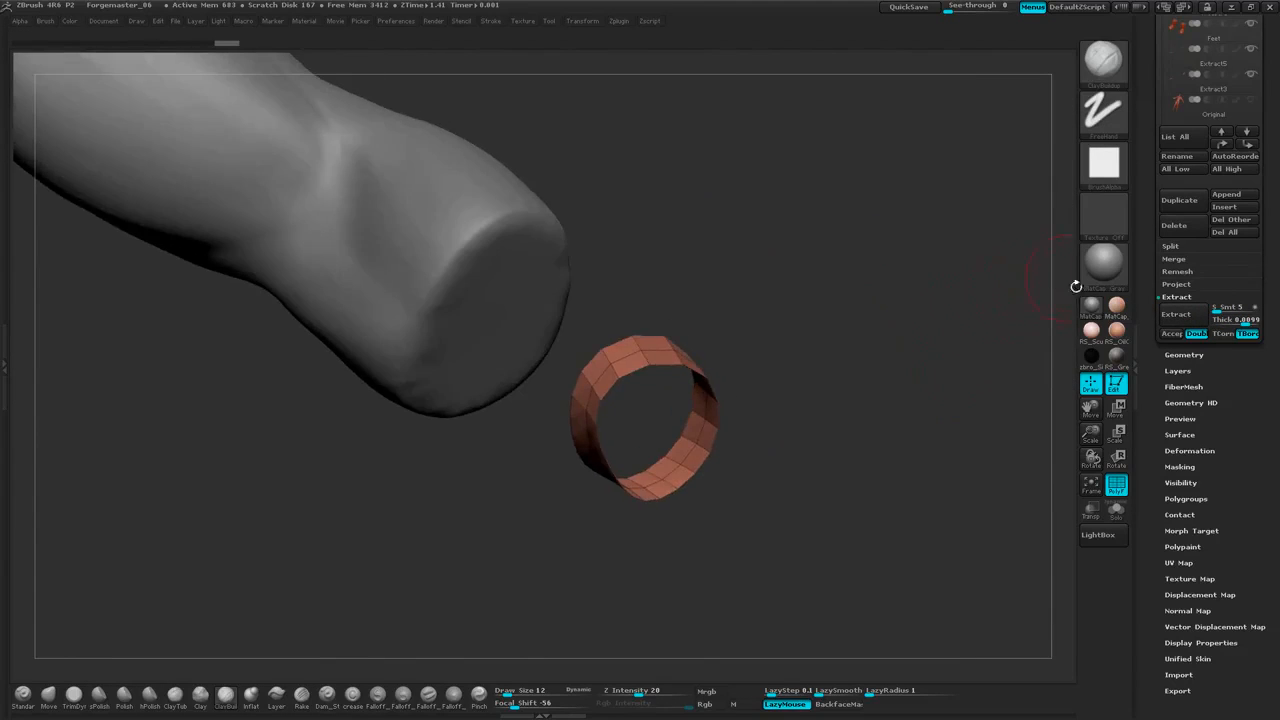
pyautogui.keyDown('alt'); pyautogui.moveTo(951, 363); pyautogui.dragTo(945, 405); pyautogui.keyUp('alt')
pyautogui.moveTo(945, 405); pyautogui.dragTo(938, 250)
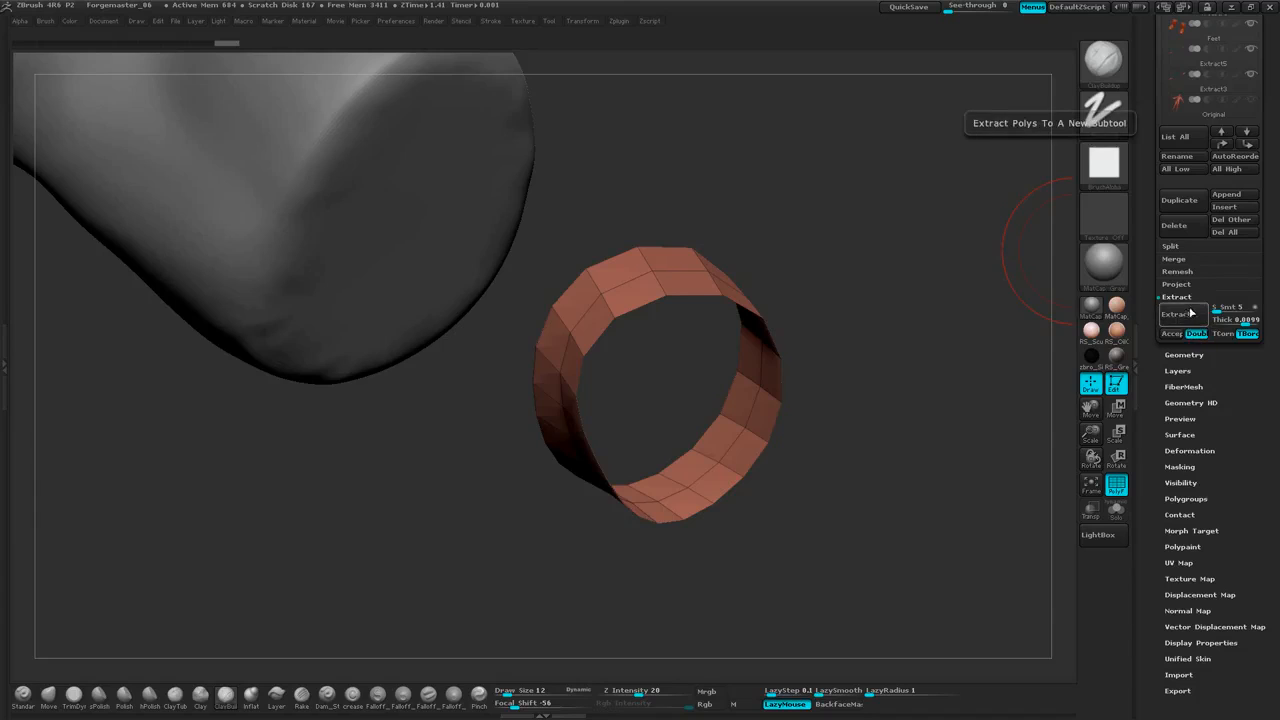
pyautogui.click(1180, 315)
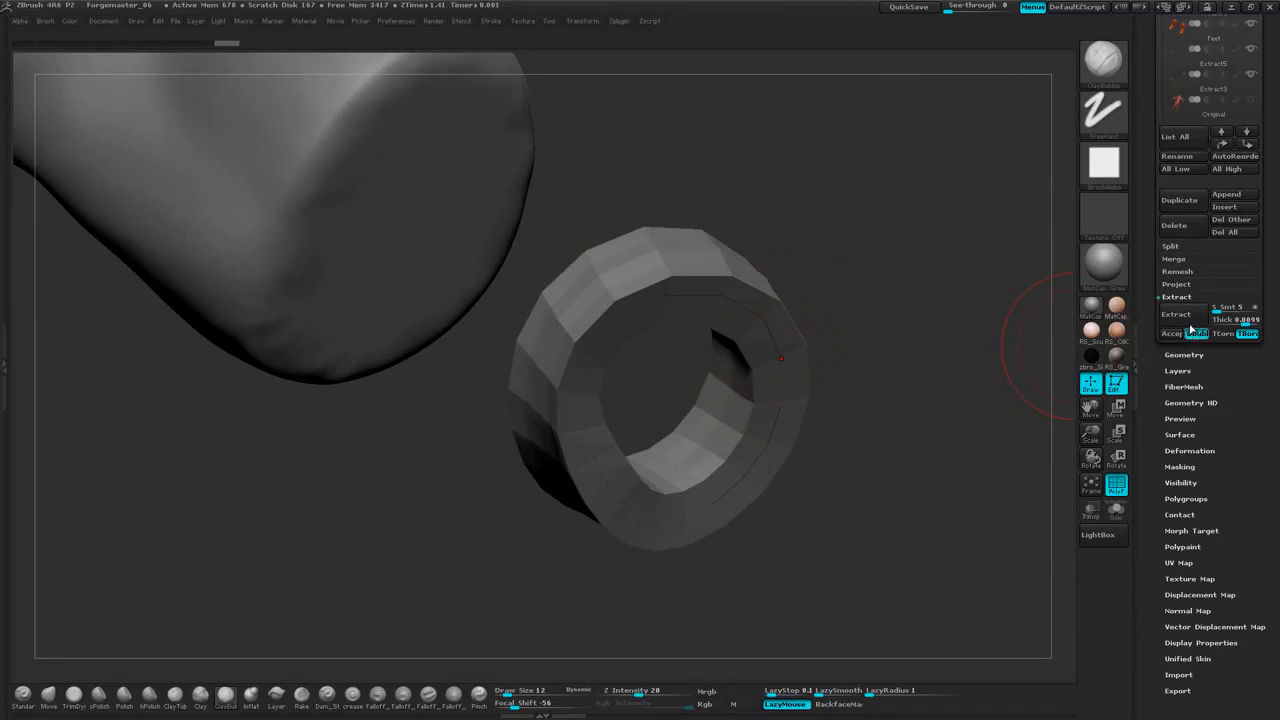
# Extract the isolated wrist band without the double-sided option at thickness 0.0047 and accept it as a new subtool
pyautogui.click(1197, 334)
pyautogui.click(1181, 316)
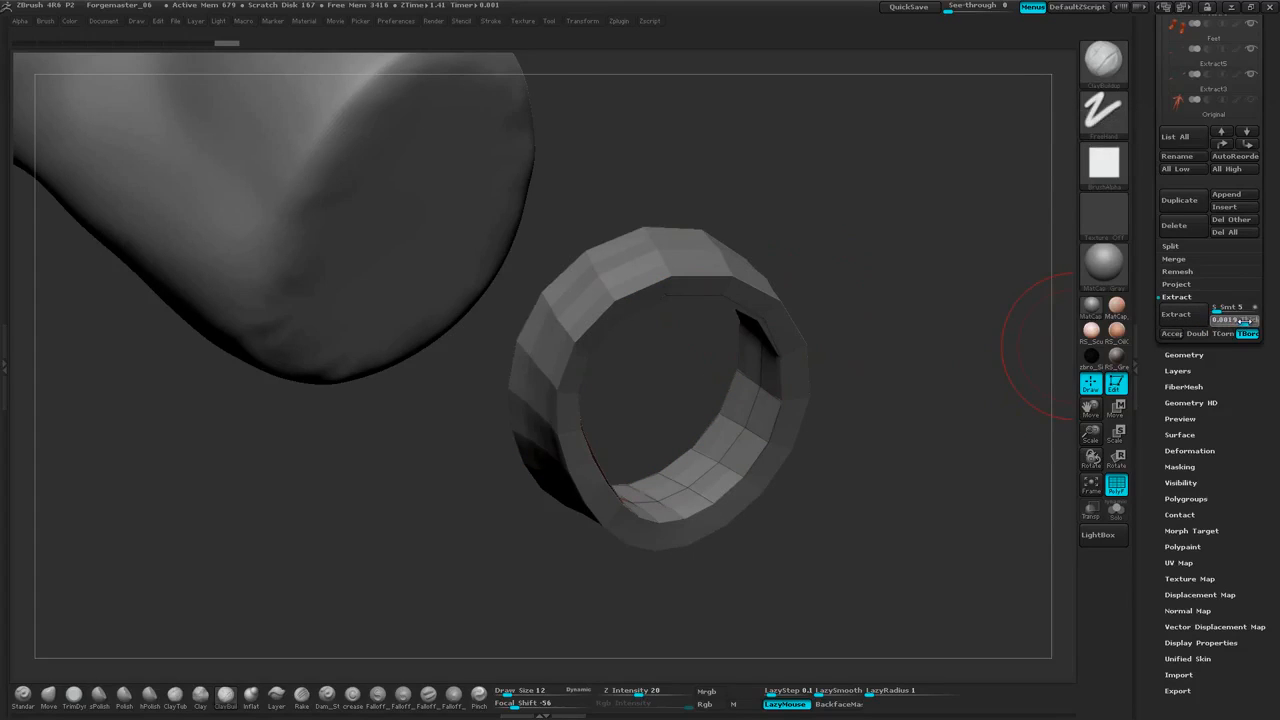
pyautogui.click(1245, 321)
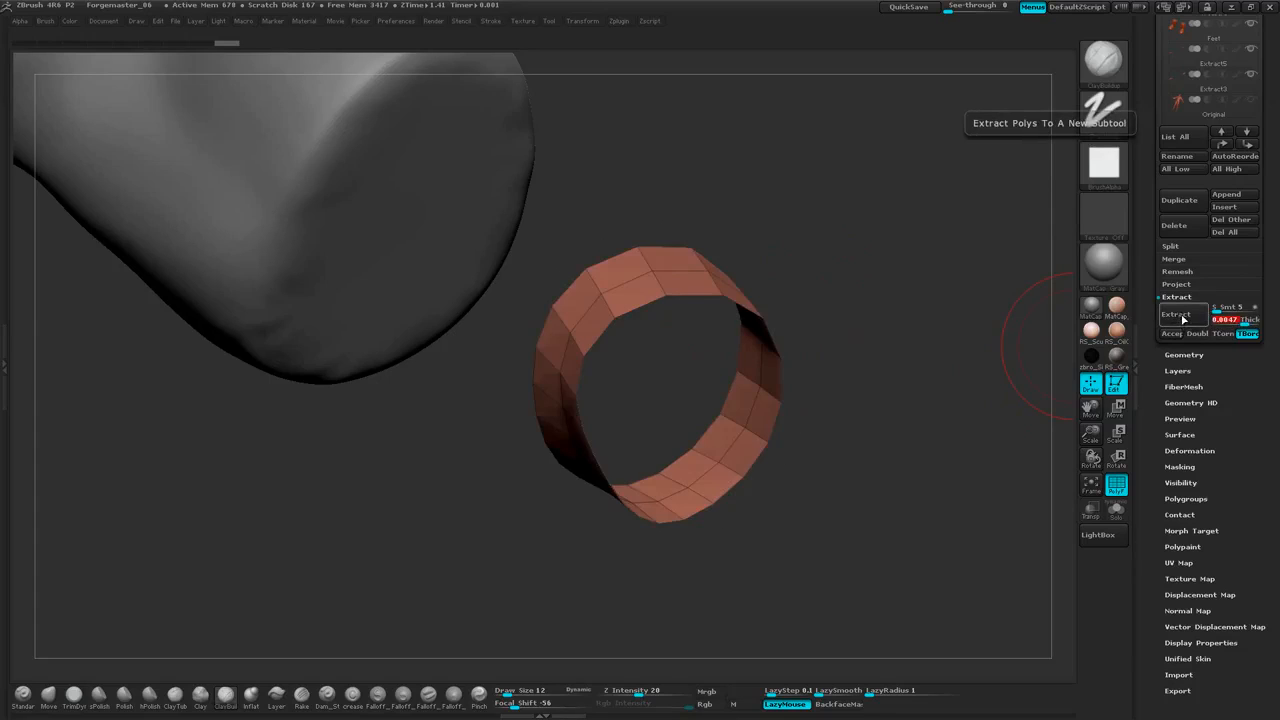
pyautogui.click(1181, 316)
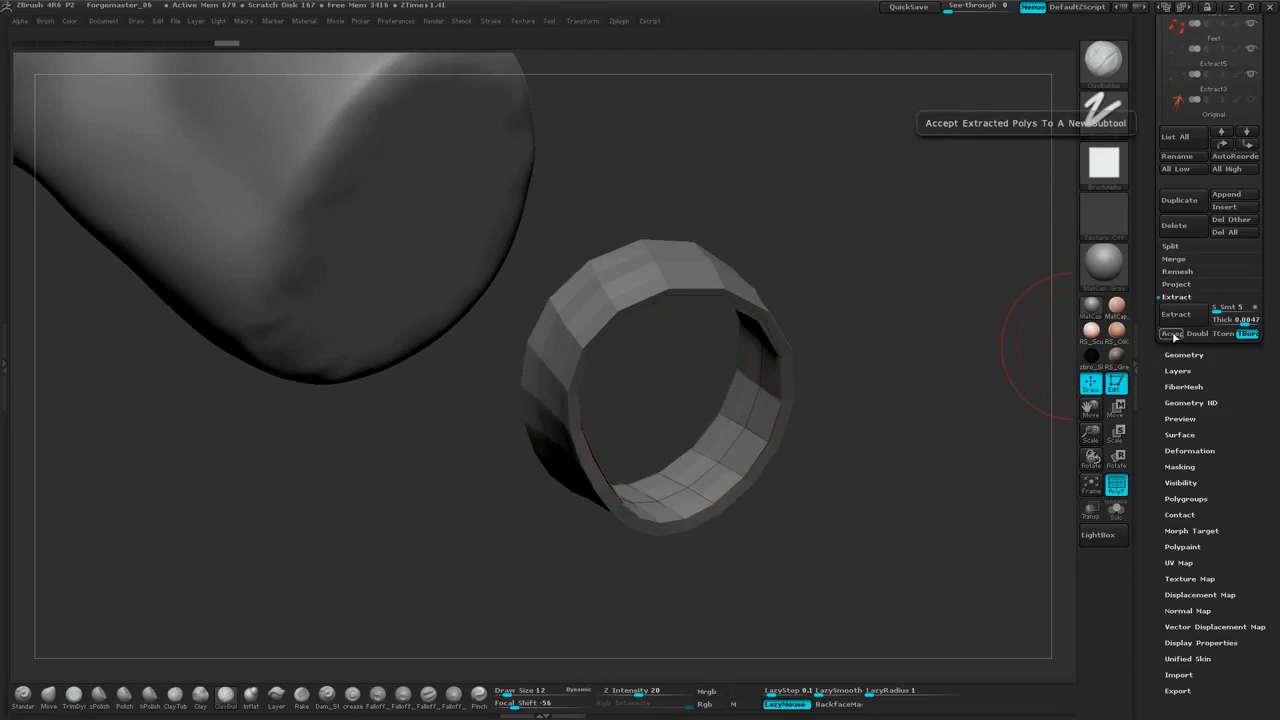
pyautogui.moveTo(901, 217); pyautogui.dragTo(947, 218)
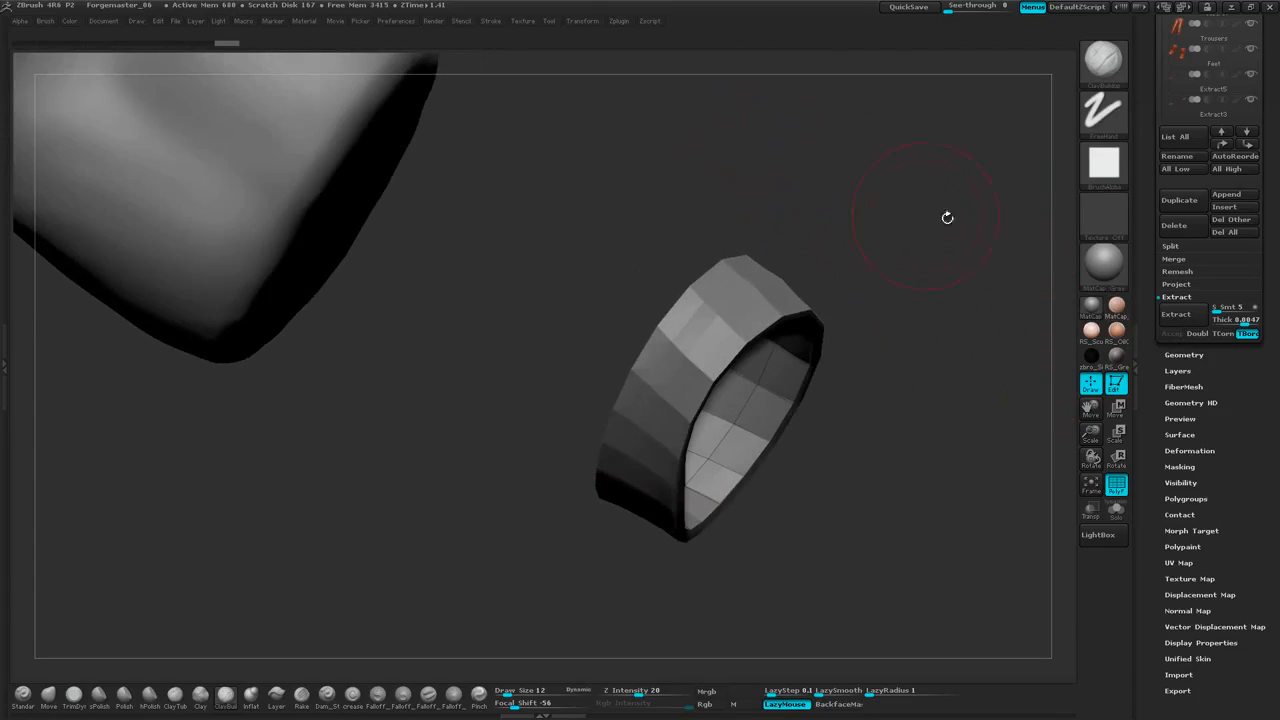
# Reveal the full glove again, turn off the wireframe display and make the gloves the active subtool
pyautogui.keyDown('ctrl'); pyautogui.keyDown('shift'); pyautogui.click(953, 280); pyautogui.keyUp('shift'); pyautogui.keyUp('ctrl')
pyautogui.moveTo(956, 280)
pyautogui.mouseDown()
pyautogui.moveTo(915, 246)
pyautogui.moveTo(917, 214)
pyautogui.moveTo(730, 218)
pyautogui.moveTo(668, 265)
pyautogui.mouseUp()
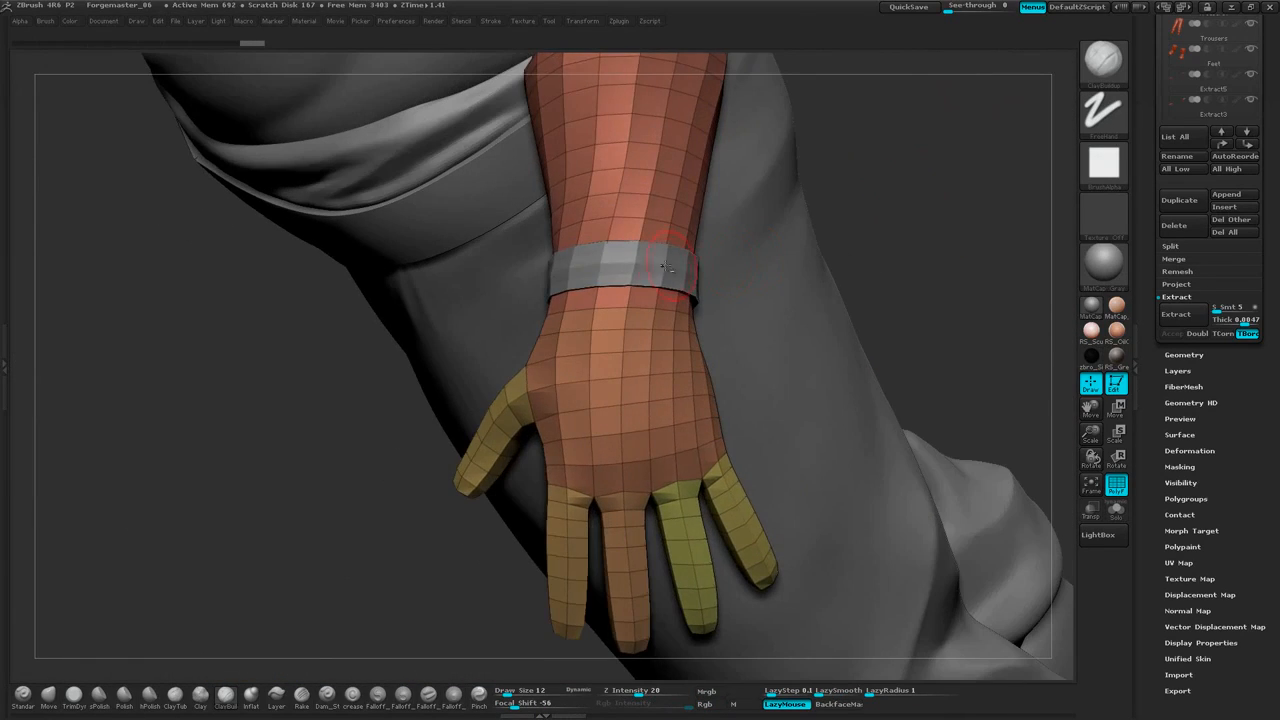
pyautogui.keyDown('alt'); pyautogui.click(659, 261); pyautogui.keyUp('alt')
pyautogui.moveTo(891, 186); pyautogui.dragTo(974, 226)
pyautogui.moveTo(907, 300); pyautogui.dragTo(818, 211)
pyautogui.keyDown('alt'); pyautogui.click(843, 352); pyautogui.keyUp('alt')
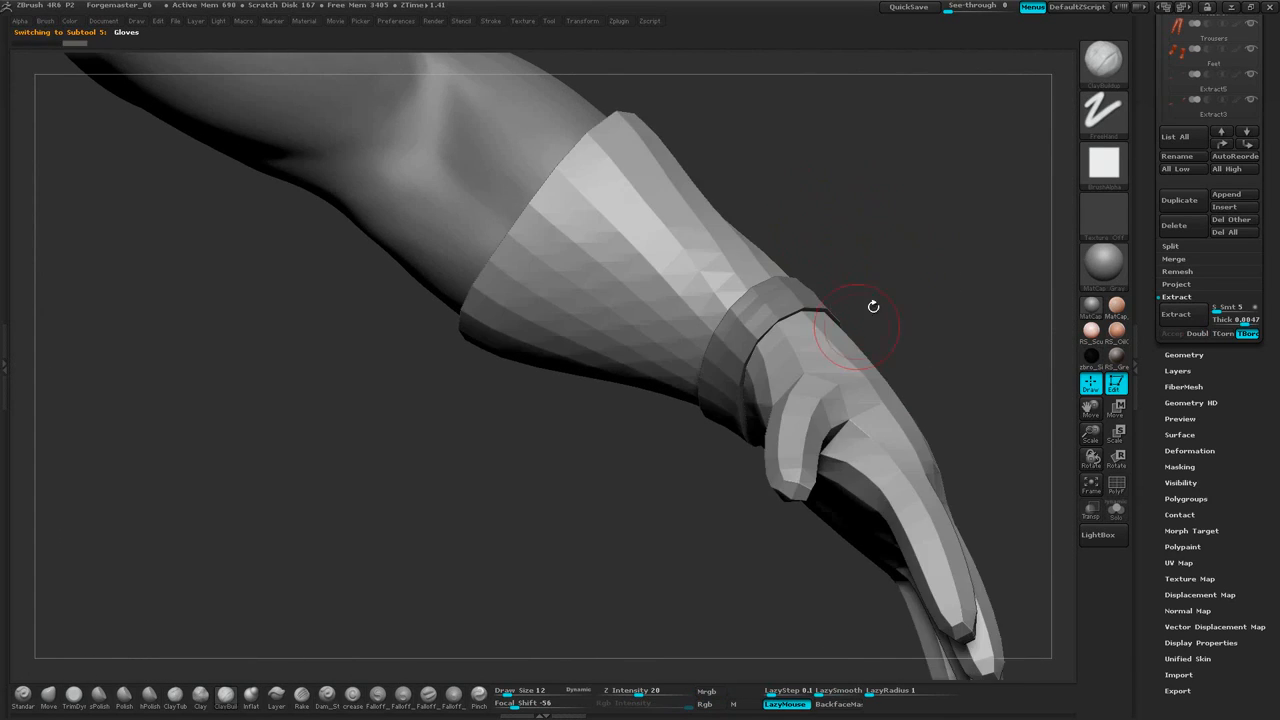
# Raise the gloves to subdivision level 2
pyautogui.keyDown('alt'); pyautogui.moveTo(920, 203); pyautogui.dragTo(911, 235); pyautogui.keyUp('alt')
pyautogui.rightClick(910, 246)
pyautogui.click(971, 199)
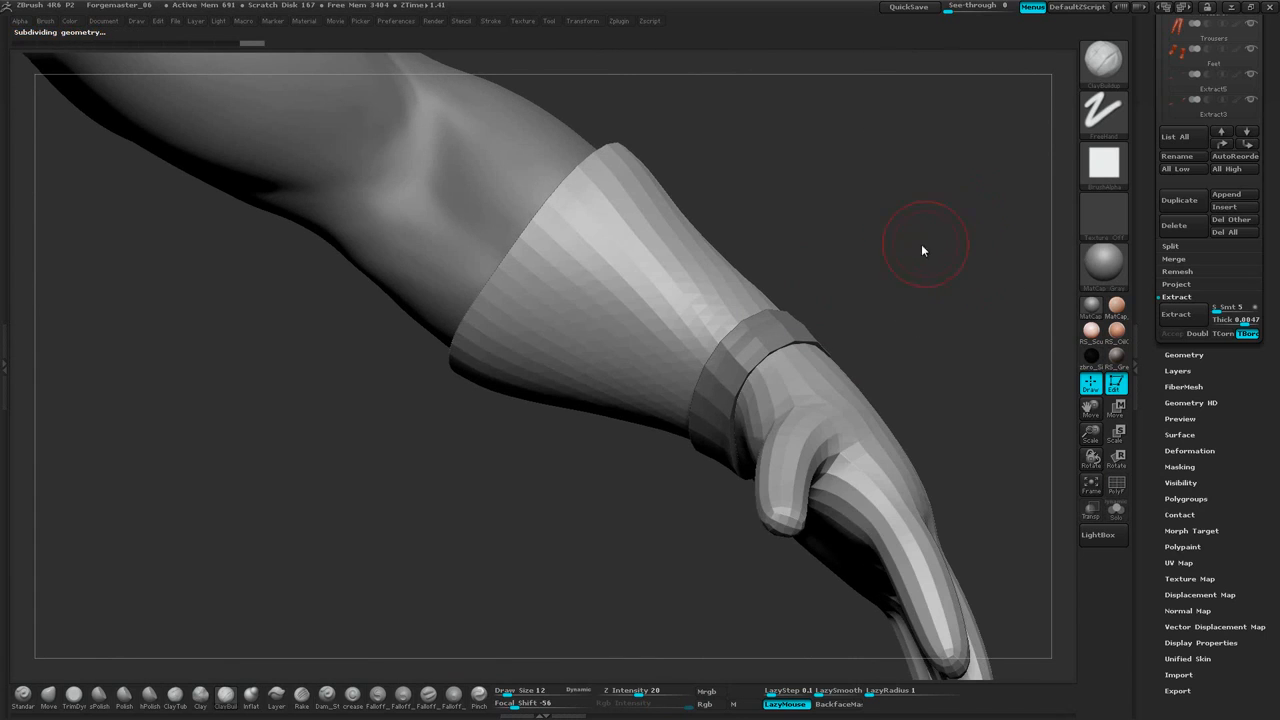
pyautogui.rightClick(923, 246)
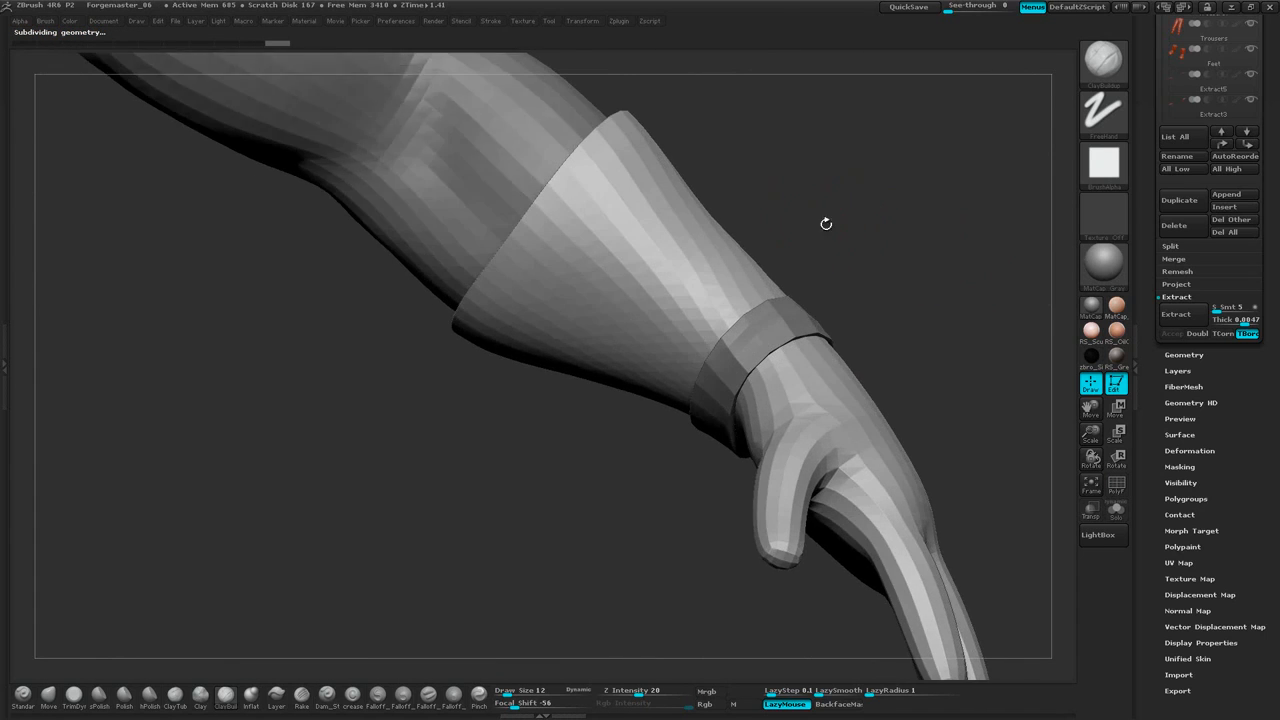
pyautogui.moveTo(868, 238); pyautogui.dragTo(870, 330)
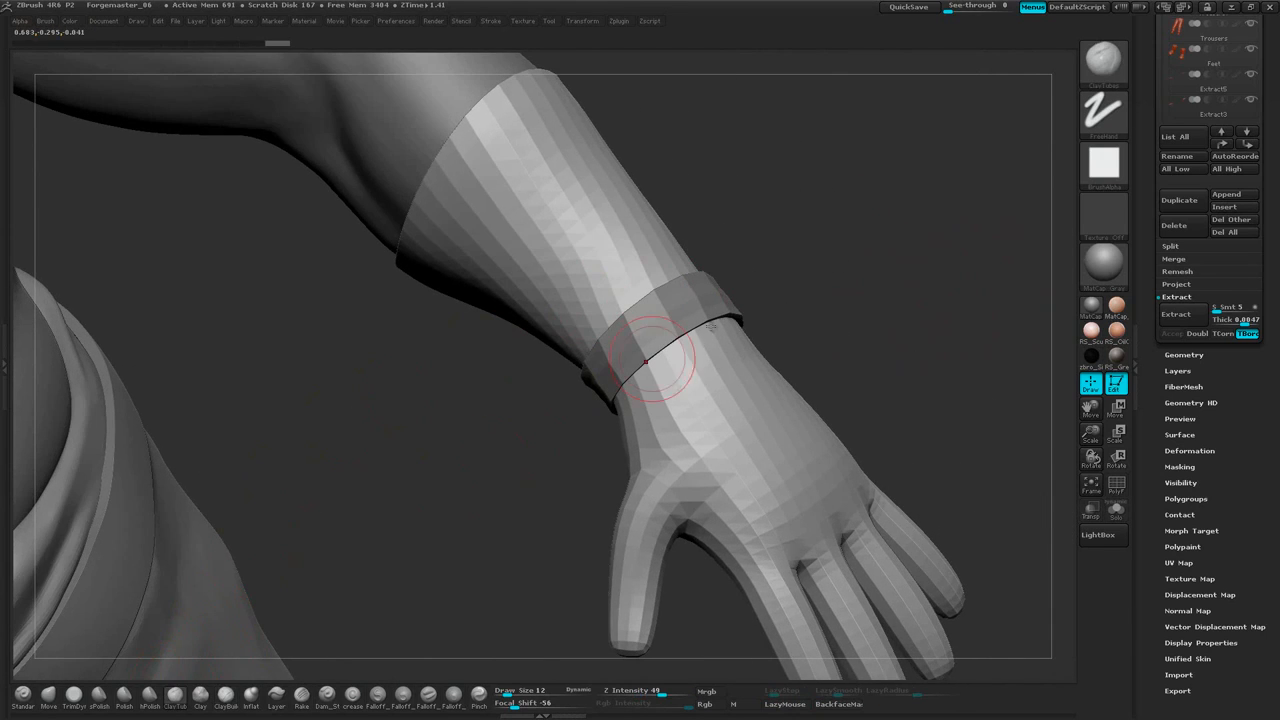
# Build up bulging glove material around the hand side of the wrist strap with the ClayTubes brush at draw size 8
pyautogui.press('space')
pyautogui.moveTo(861, 259); pyautogui.dragTo(857, 259)
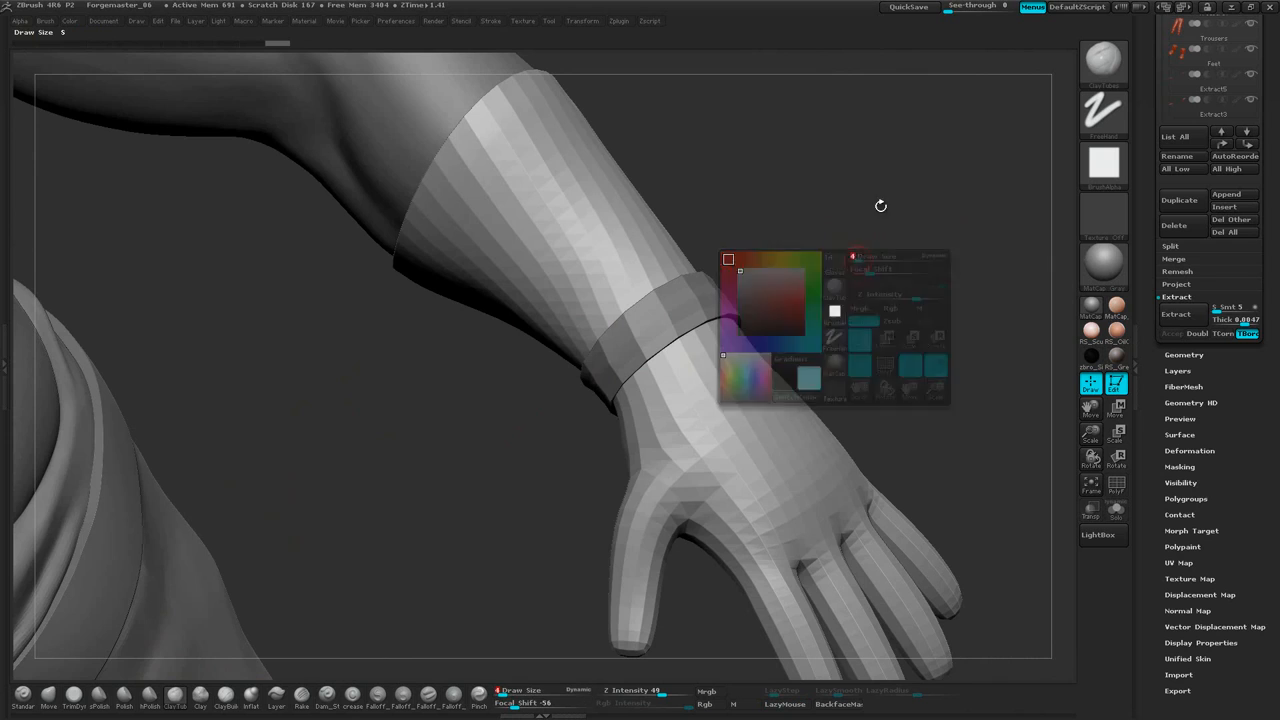
pyautogui.moveTo(880, 206)
pyautogui.keyDown('alt'); pyautogui.mouseDown()
pyautogui.moveTo(797, 217)
pyautogui.moveTo(831, 237)
pyautogui.moveTo(838, 223)
pyautogui.moveTo(594, 358)
pyautogui.mouseUp(); pyautogui.keyUp('alt')
pyautogui.press('space')
pyautogui.press('space')
pyautogui.moveTo(864, 237); pyautogui.dragTo(749, 277)
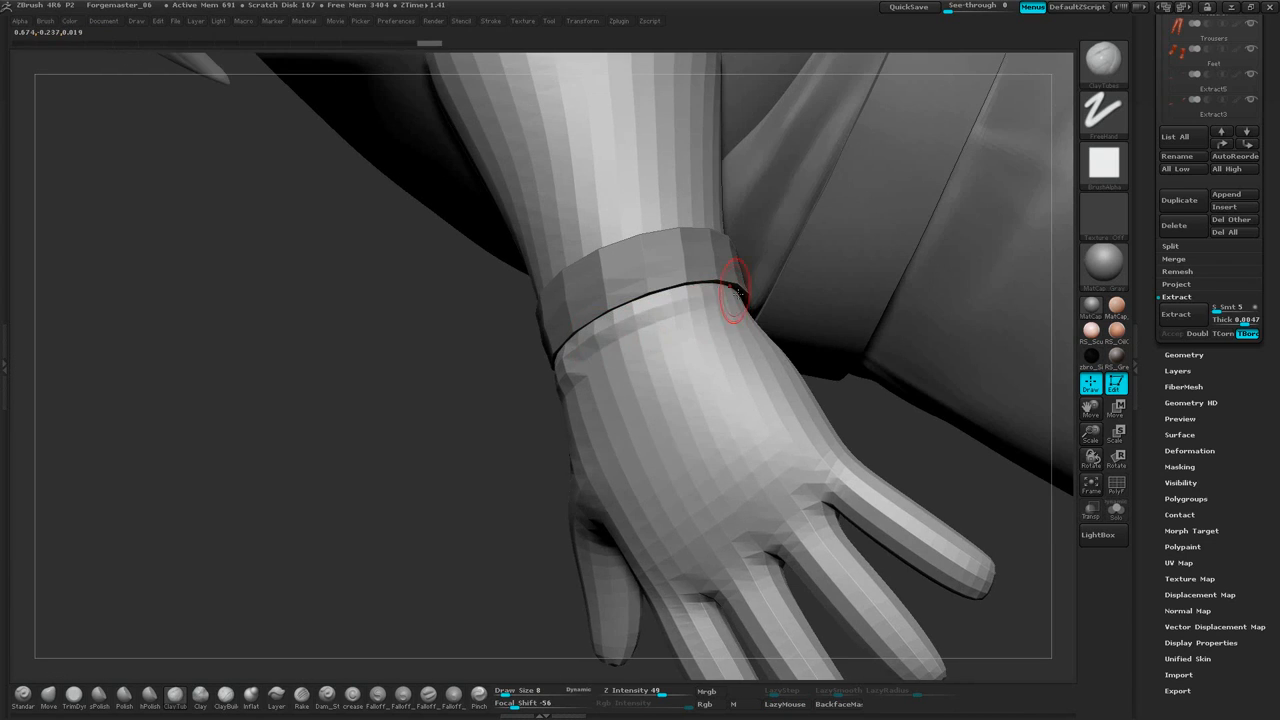
pyautogui.moveTo(453, 436); pyautogui.dragTo(601, 316)
pyautogui.moveTo(513, 347); pyautogui.dragTo(607, 343)
pyautogui.moveTo(740, 282); pyautogui.dragTo(697, 310)
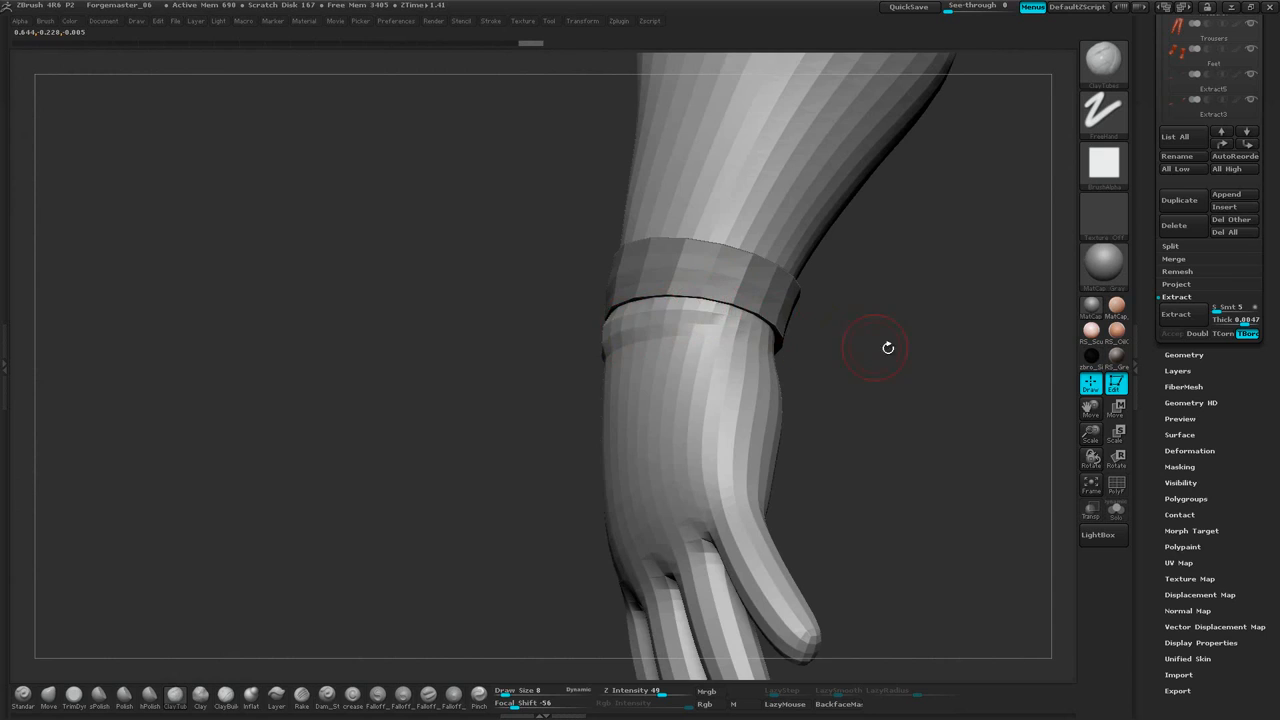
pyautogui.moveTo(888, 347); pyautogui.dragTo(744, 338)
pyautogui.moveTo(506, 290); pyautogui.dragTo(691, 356)
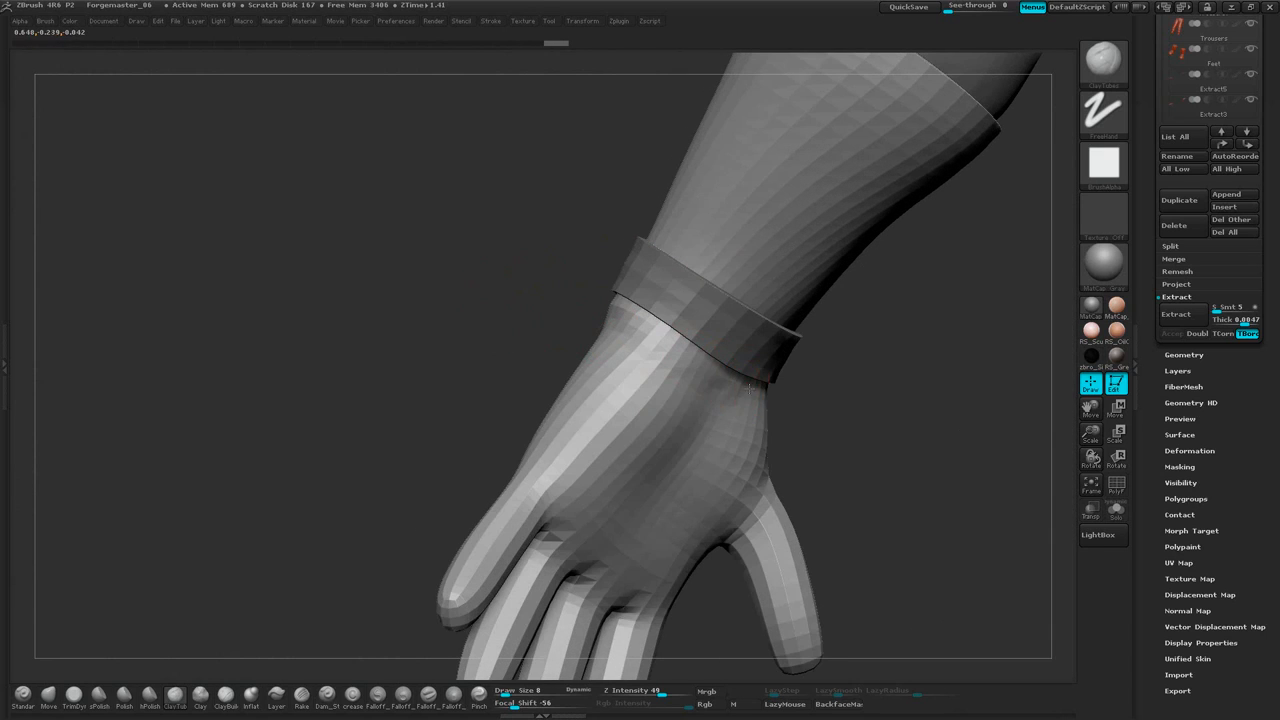
# Build up the glove surface along the forearm side of the wrist strap with the ClayTubes brush
pyautogui.moveTo(845, 377); pyautogui.dragTo(724, 278)
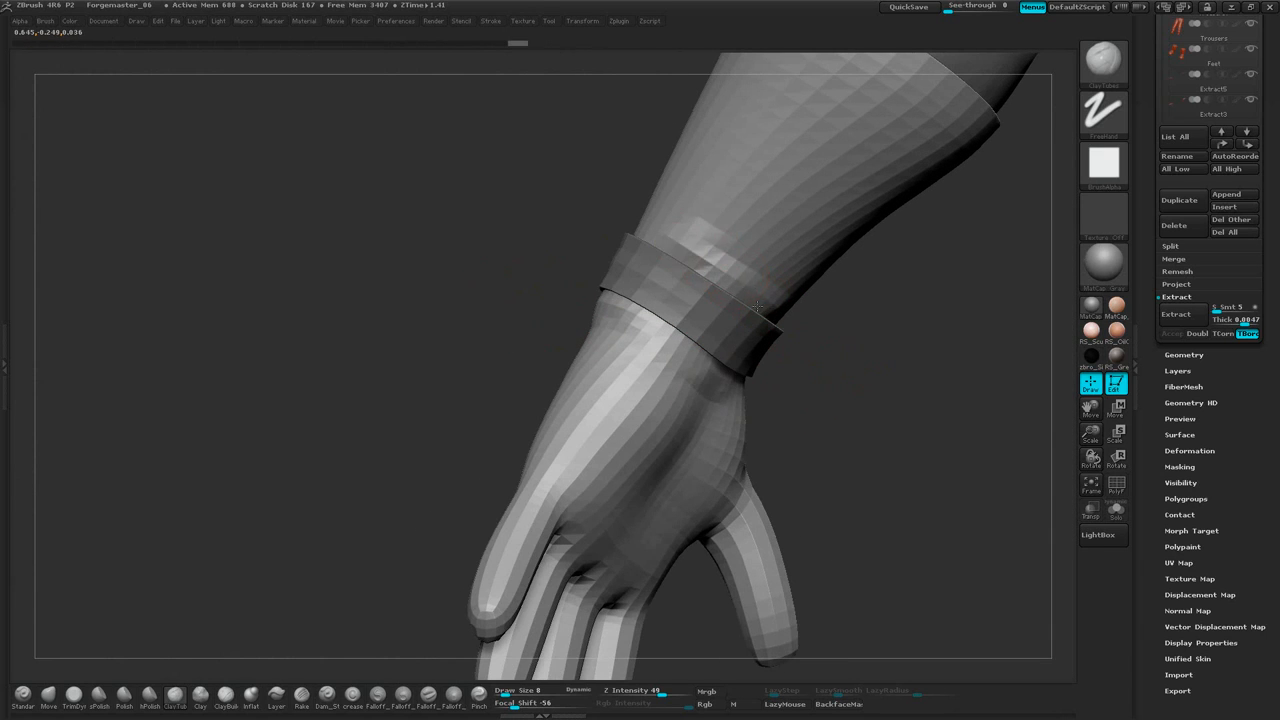
pyautogui.moveTo(869, 344); pyautogui.dragTo(758, 247)
pyautogui.moveTo(913, 206); pyautogui.dragTo(819, 233)
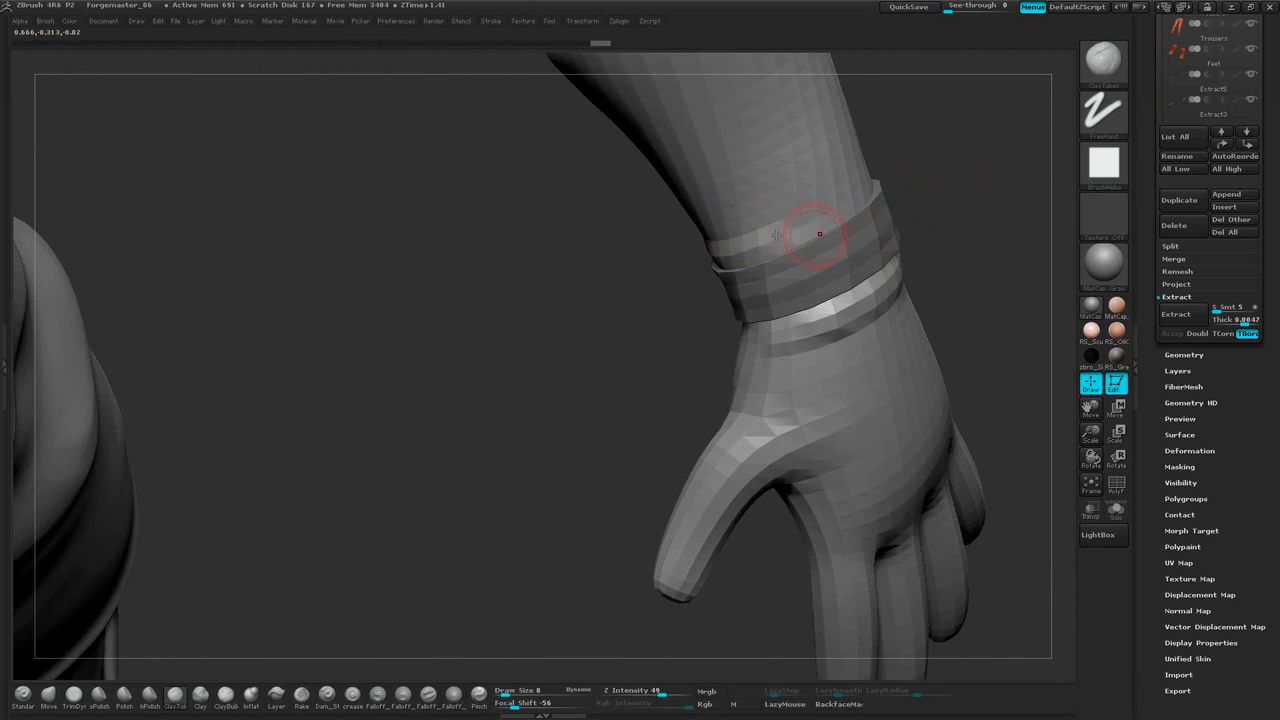
# Sculpt raised knuckles and surface forms across the back of the gloved hand with the ClayTubes brush
pyautogui.moveTo(977, 200); pyautogui.dragTo(786, 286)
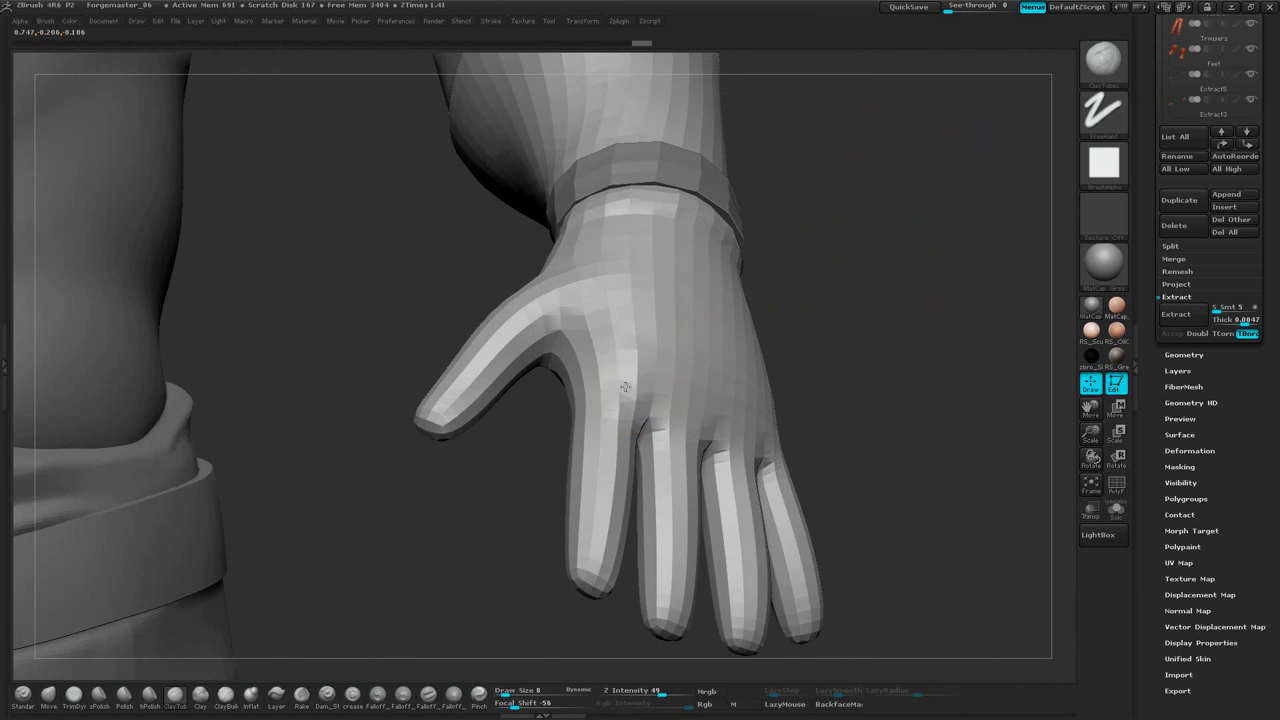
pyautogui.moveTo(880, 260); pyautogui.dragTo(744, 326)
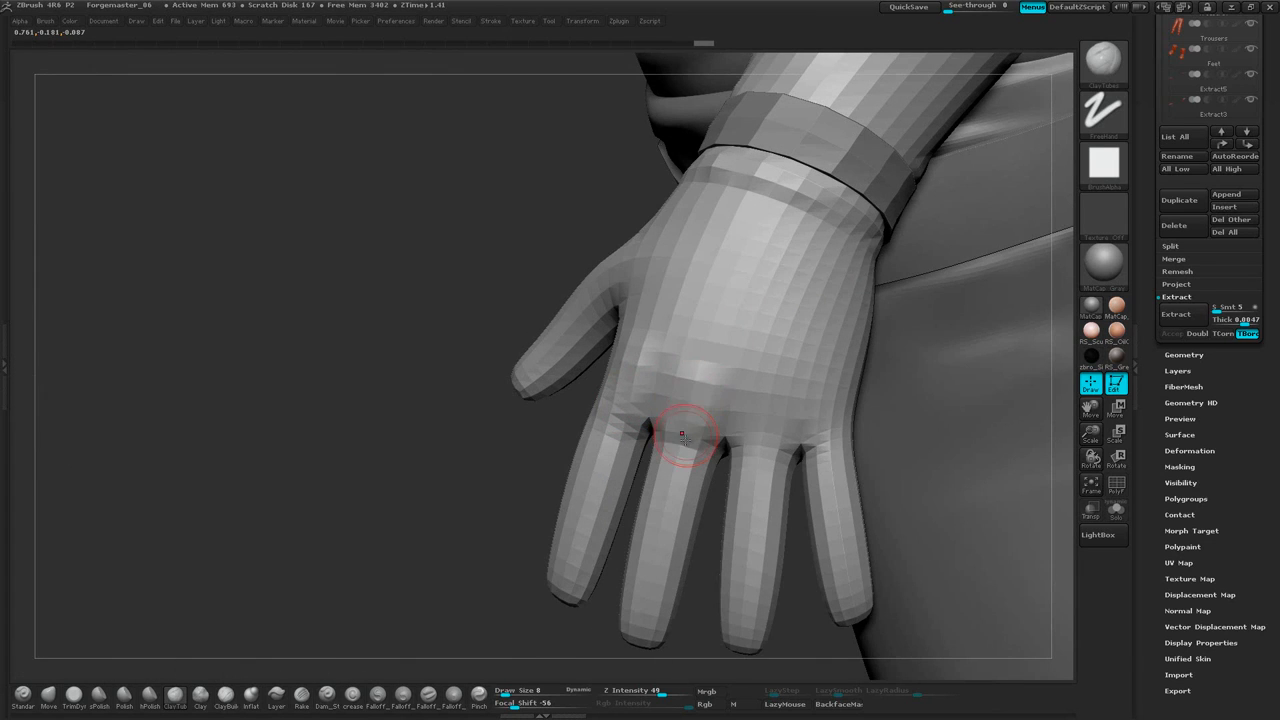
pyautogui.moveTo(487, 462); pyautogui.dragTo(474, 436)
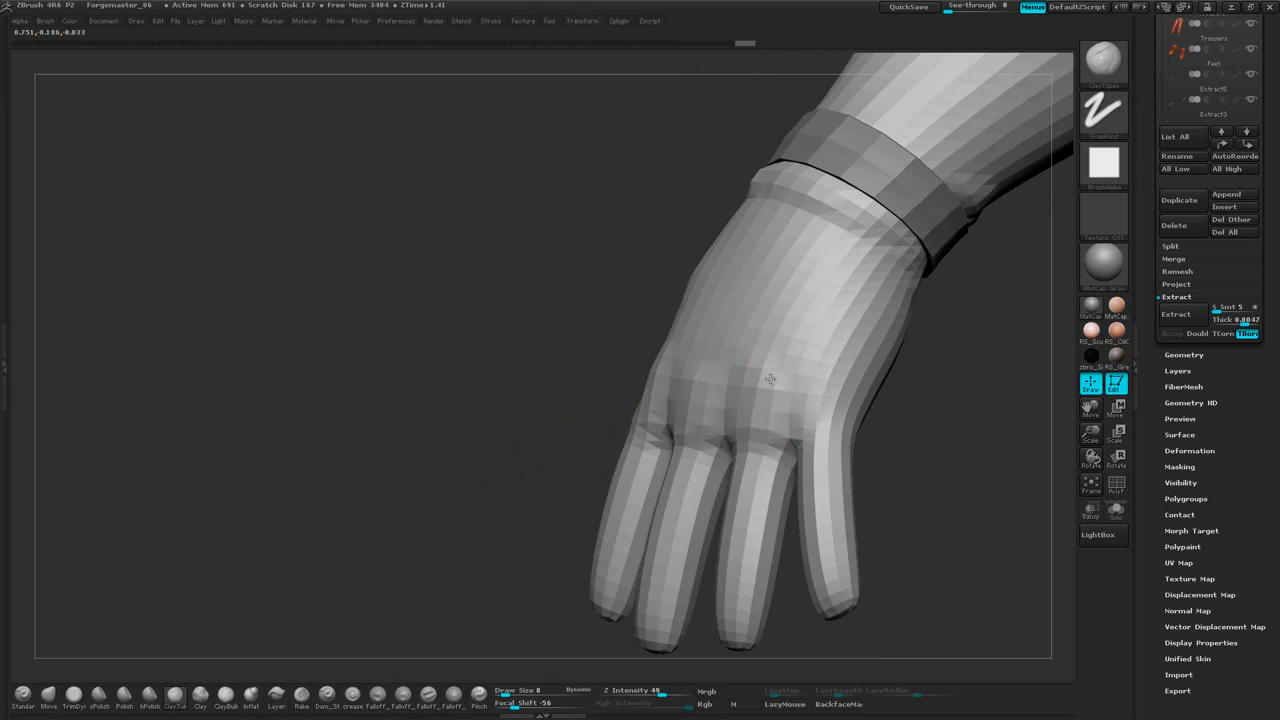
pyautogui.moveTo(929, 427); pyautogui.dragTo(788, 402)
pyautogui.moveTo(838, 366); pyautogui.dragTo(911, 377)
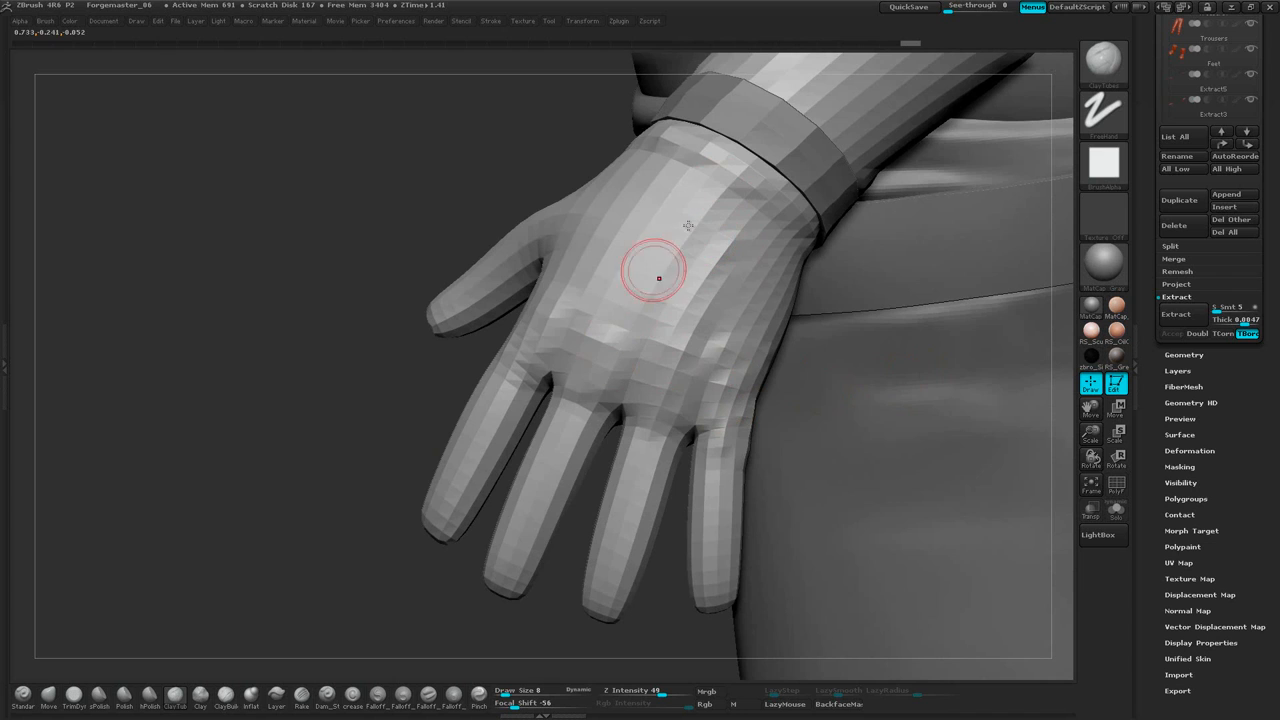
pyautogui.moveTo(371, 391); pyautogui.dragTo(831, 285)
# Adjust the glove's silhouette between the thumb base and wrist with the Move brush at draw size 19
pyautogui.click(42, 701)
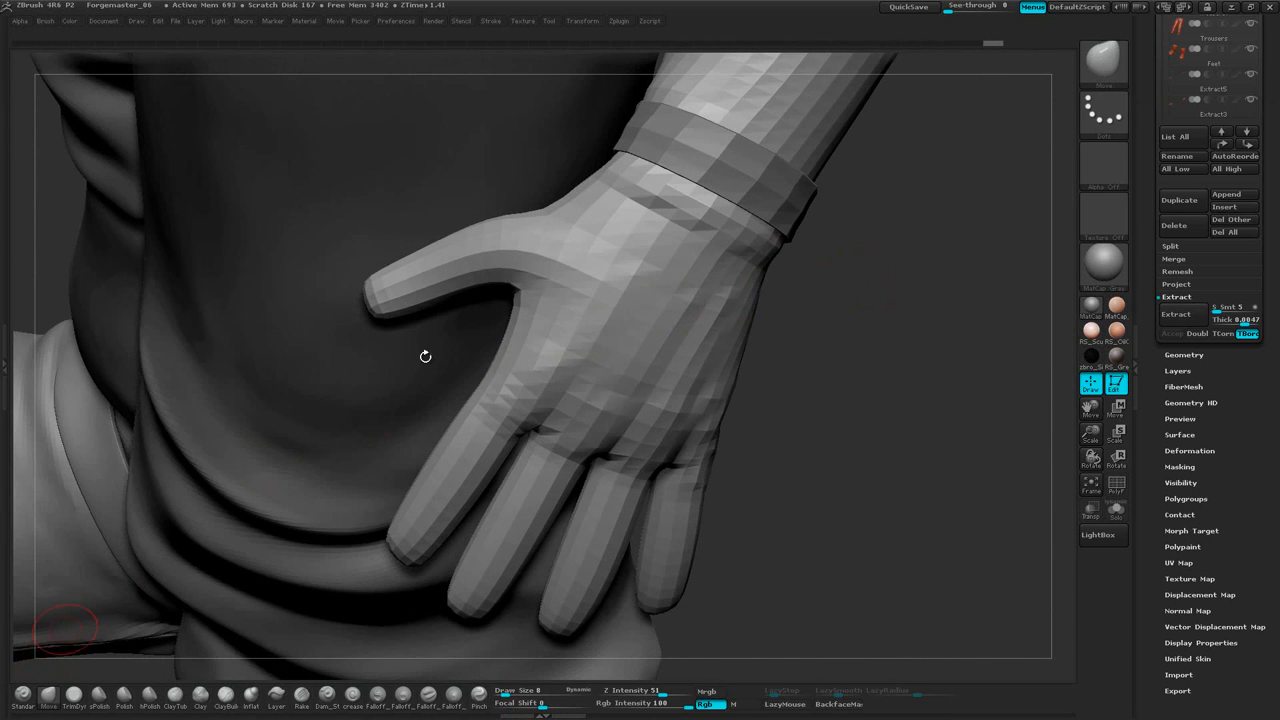
pyautogui.moveTo(475, 318); pyautogui.dragTo(531, 284)
pyautogui.press('space')
pyautogui.moveTo(557, 218); pyautogui.dragTo(562, 216)
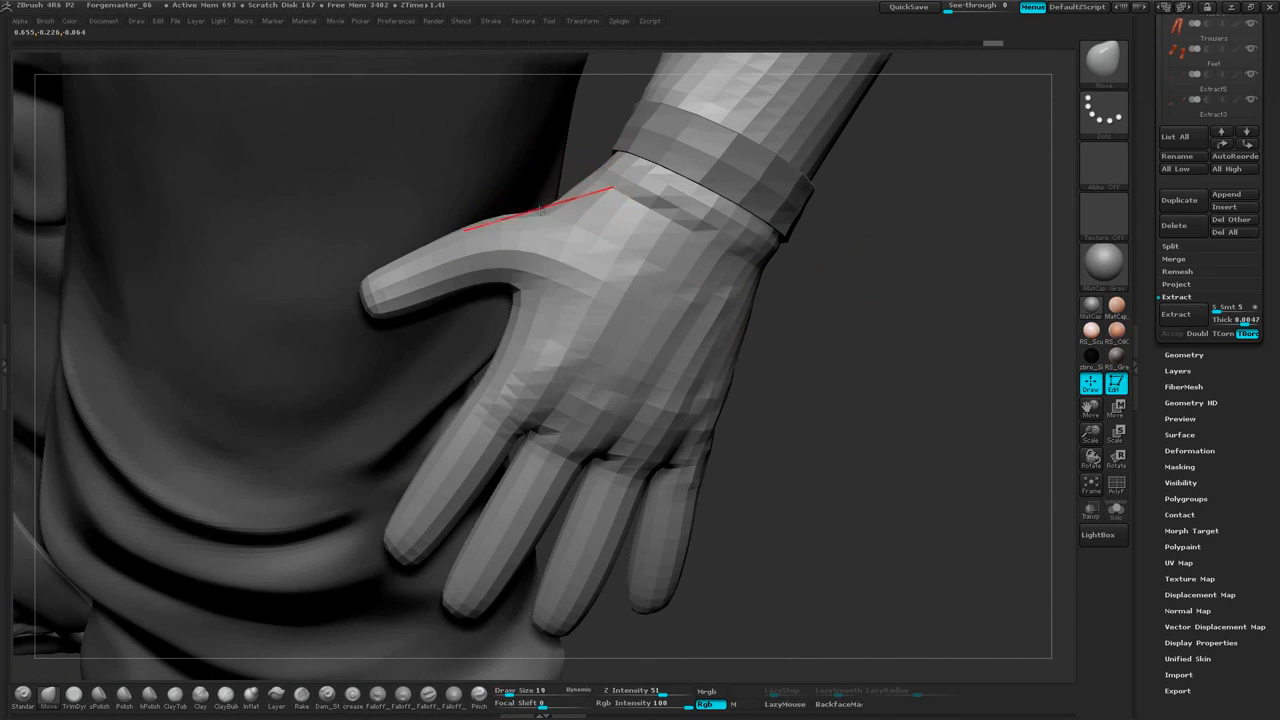
pyautogui.moveTo(370, 440); pyautogui.dragTo(204, 555)
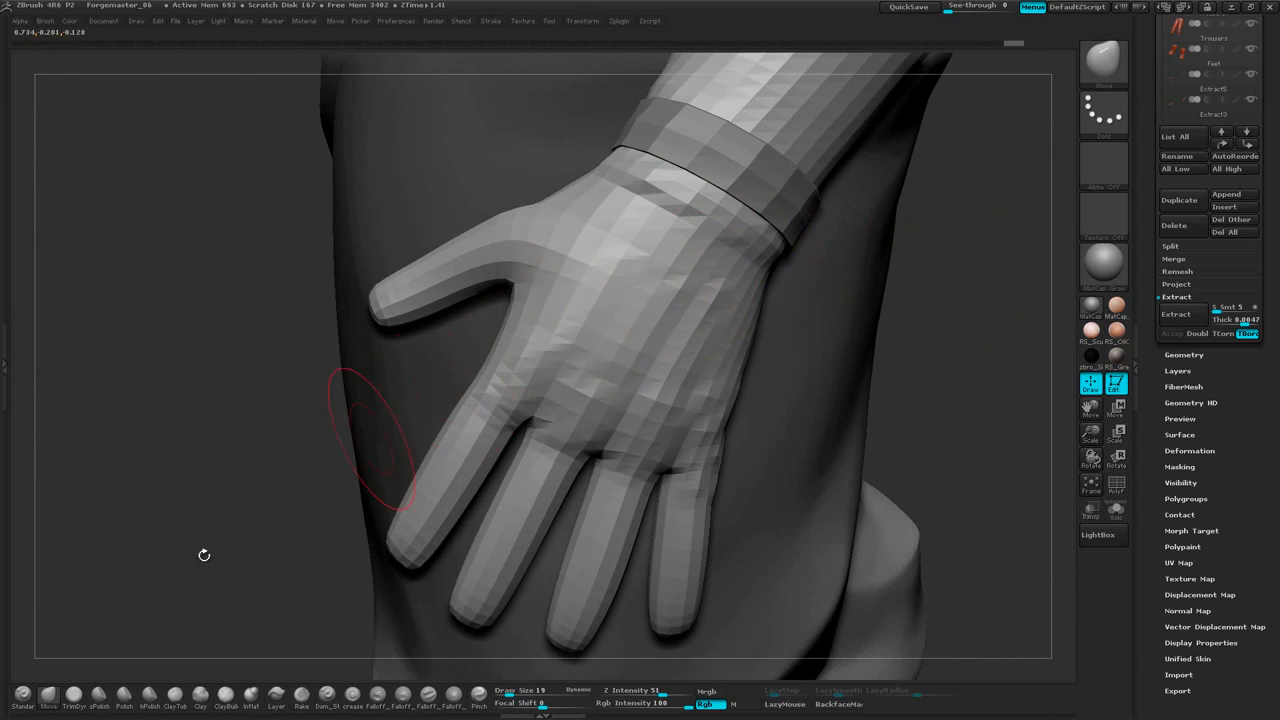
# Sculpt folds around the glove's forearm section above the strap with the ClayBuildup brush at draw size 14
pyautogui.click(226, 700)
pyautogui.moveTo(217, 658); pyautogui.dragTo(247, 512)
pyautogui.moveTo(774, 266)
pyautogui.keyDown('alt'); pyautogui.mouseDown()
pyautogui.moveTo(833, 230)
pyautogui.moveTo(849, 268)
pyautogui.moveTo(862, 226)
pyautogui.moveTo(845, 228)
pyautogui.moveTo(870, 185)
pyautogui.moveTo(886, 206)
pyautogui.moveTo(866, 171)
pyautogui.moveTo(892, 180)
pyautogui.moveTo(886, 133)
pyautogui.mouseUp(); pyautogui.keyUp('alt')
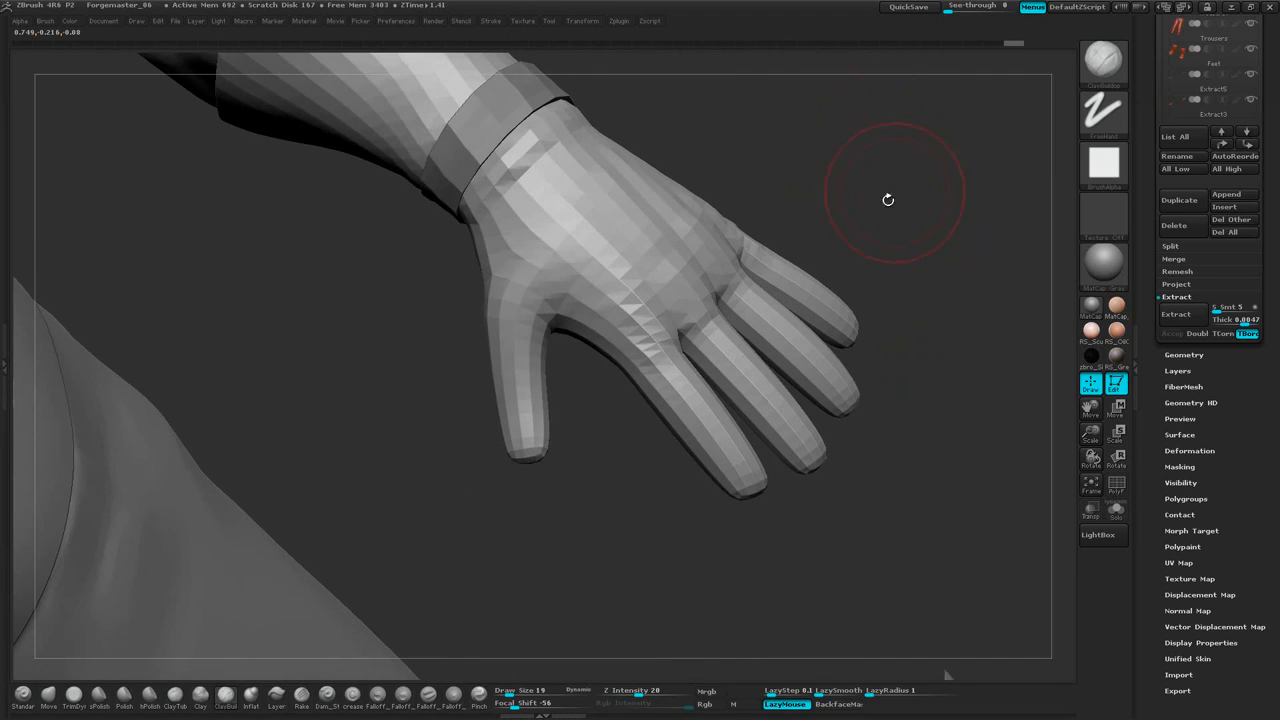
pyautogui.moveTo(892, 205)
pyautogui.mouseDown()
pyautogui.moveTo(877, 203)
pyautogui.moveTo(894, 210)
pyautogui.moveTo(885, 196)
pyautogui.mouseUp()
pyautogui.press('space')
pyautogui.moveTo(938, 120)
pyautogui.mouseDown()
pyautogui.moveTo(1012, 66)
pyautogui.moveTo(886, 191)
pyautogui.moveTo(858, 149)
pyautogui.moveTo(775, 243)
pyautogui.moveTo(846, 200)
pyautogui.moveTo(852, 209)
pyautogui.mouseUp()
pyautogui.press('space')
pyautogui.keyDown('alt'); pyautogui.moveTo(698, 110); pyautogui.dragTo(808, 169); pyautogui.keyUp('alt')
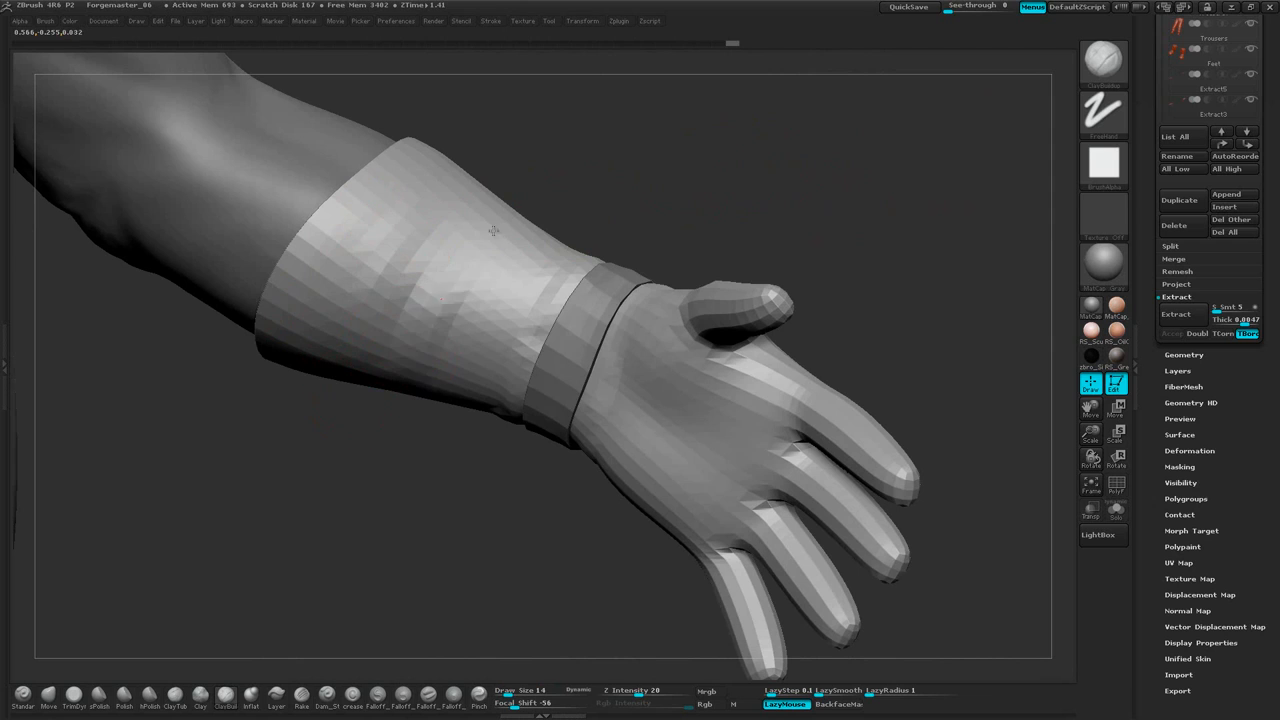
pyautogui.moveTo(660, 150)
pyautogui.mouseDown()
pyautogui.moveTo(575, 290)
pyautogui.moveTo(530, 310)
pyautogui.mouseUp()
pyautogui.moveTo(470, 385); pyautogui.dragTo(380, 365)
pyautogui.moveTo(778, 182)
pyautogui.mouseDown()
pyautogui.moveTo(748, 290)
pyautogui.moveTo(705, 300)
pyautogui.mouseUp()
pyautogui.moveTo(585, 365); pyautogui.dragTo(632, 295)
pyautogui.moveTo(680, 247)
pyautogui.mouseDown()
pyautogui.moveTo(749, 262)
pyautogui.moveTo(640, 265)
pyautogui.moveTo(710, 182)
pyautogui.moveTo(745, 176)
pyautogui.mouseUp()
pyautogui.moveTo(961, 286); pyautogui.dragTo(1016, 279)
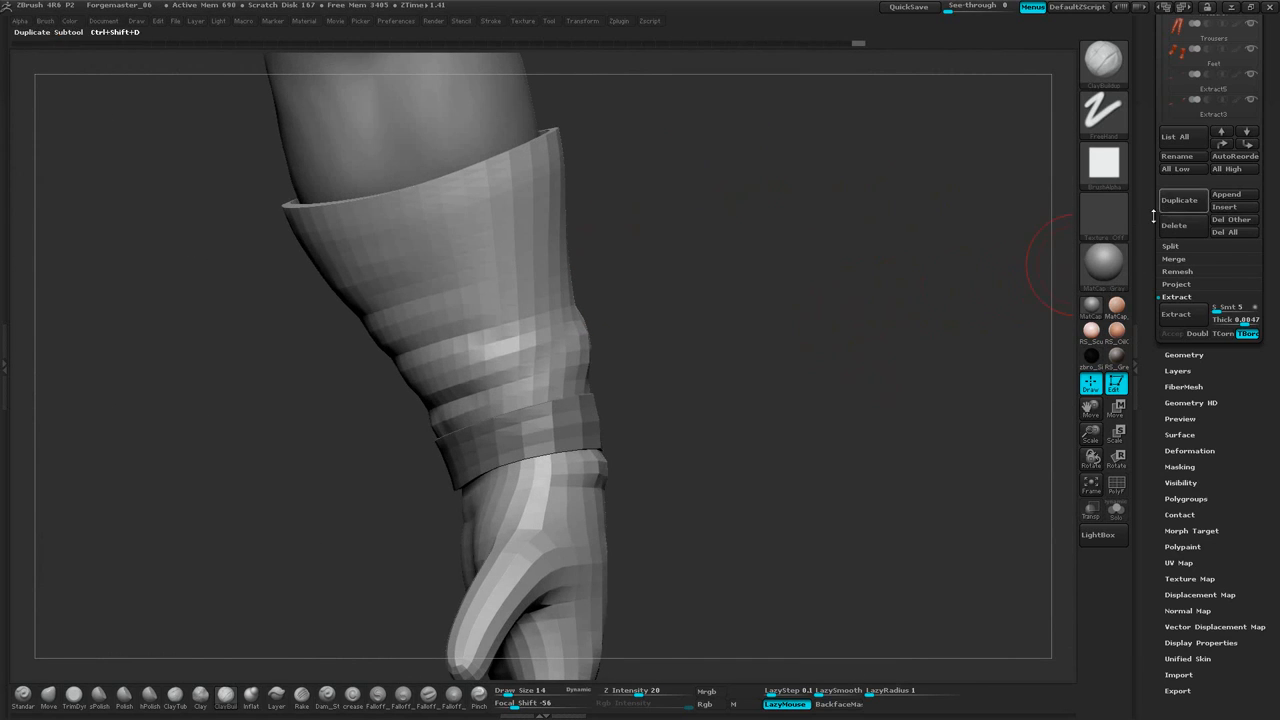
# Subdivide the gloves up to level 4
pyautogui.keyDown('alt'); pyautogui.moveTo(742, 246); pyautogui.dragTo(844, 515); pyautogui.keyUp('alt')
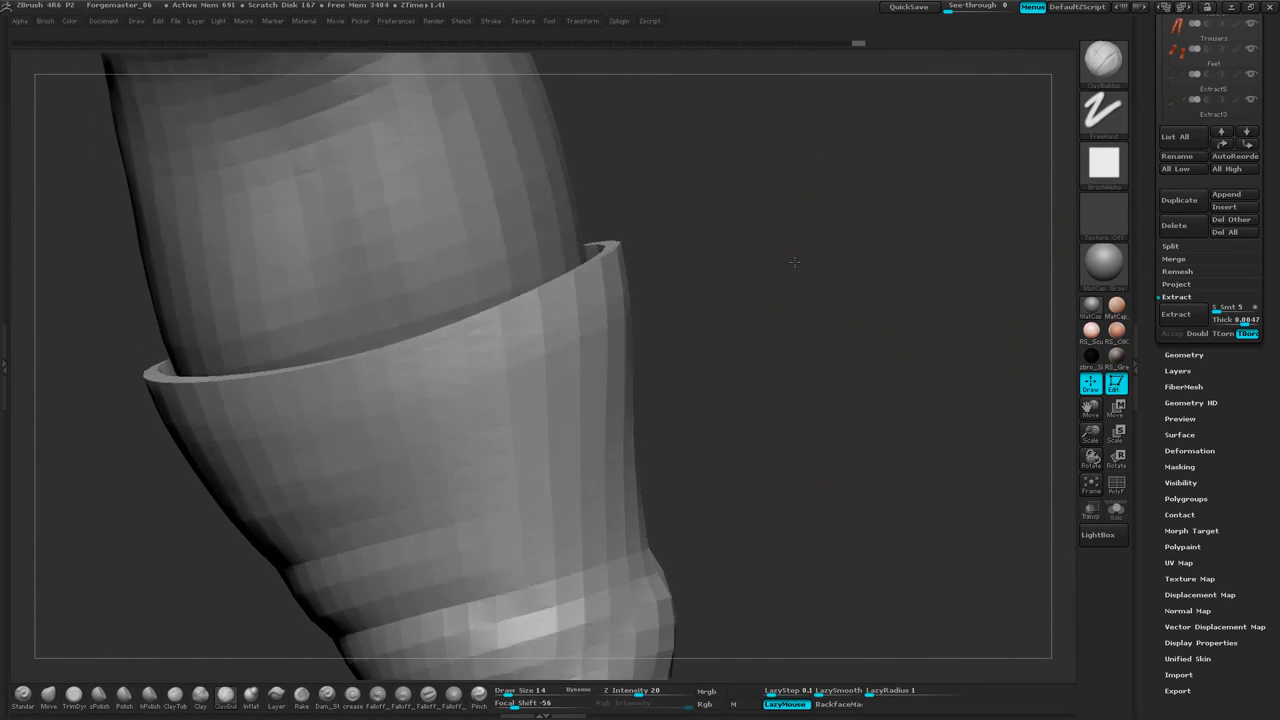
pyautogui.moveTo(794, 262); pyautogui.dragTo(803, 256)
pyautogui.moveTo(1267, 150); pyautogui.dragTo(1252, 284)
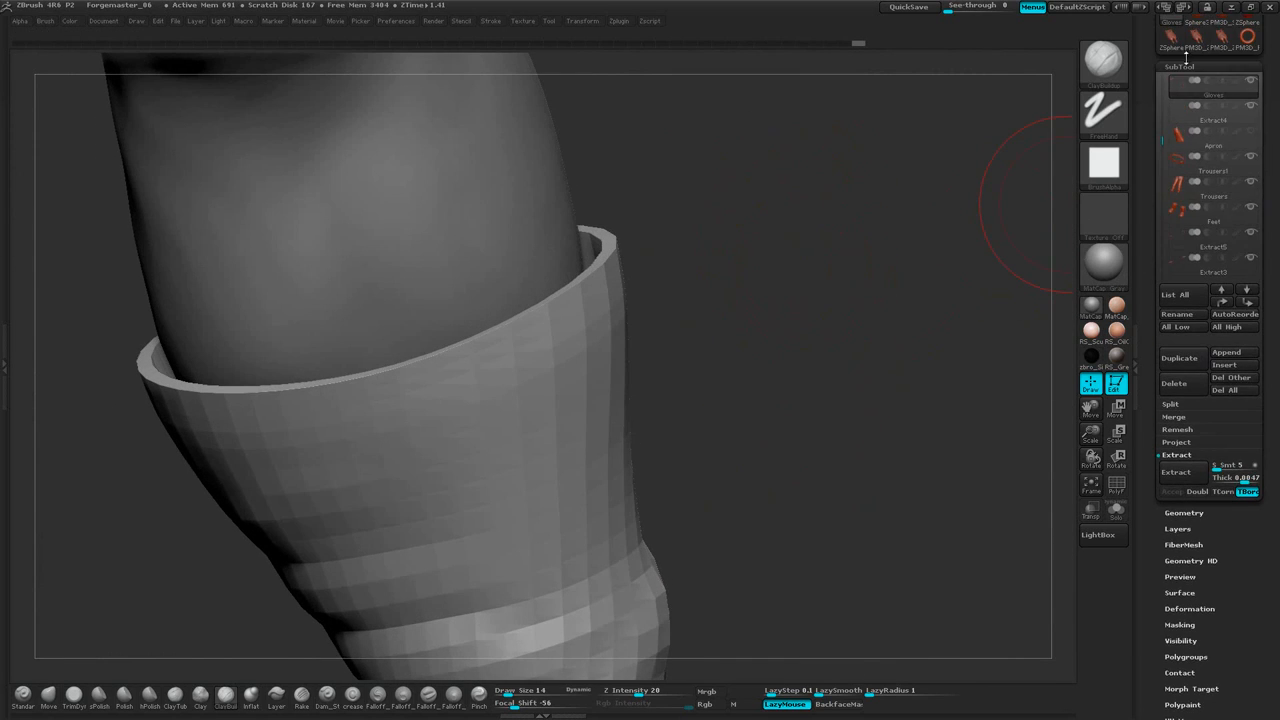
pyautogui.click(1186, 64)
pyautogui.click(1190, 84)
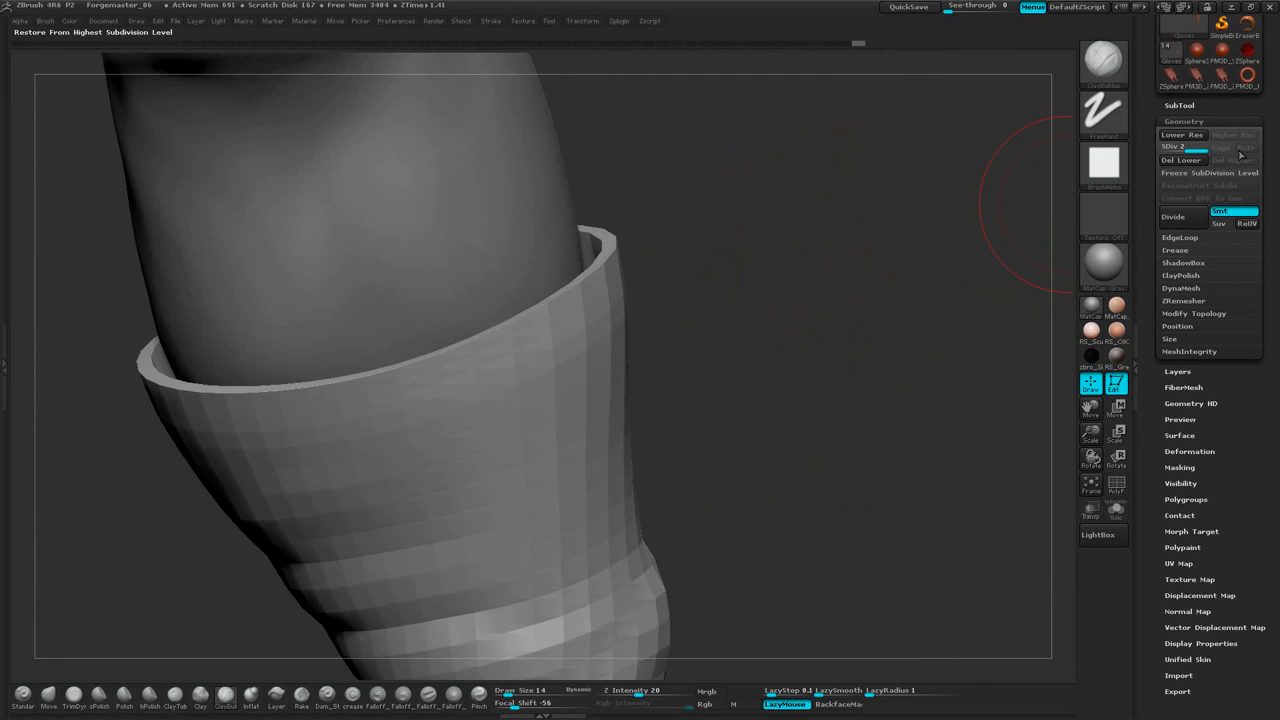
pyautogui.click(1176, 220)
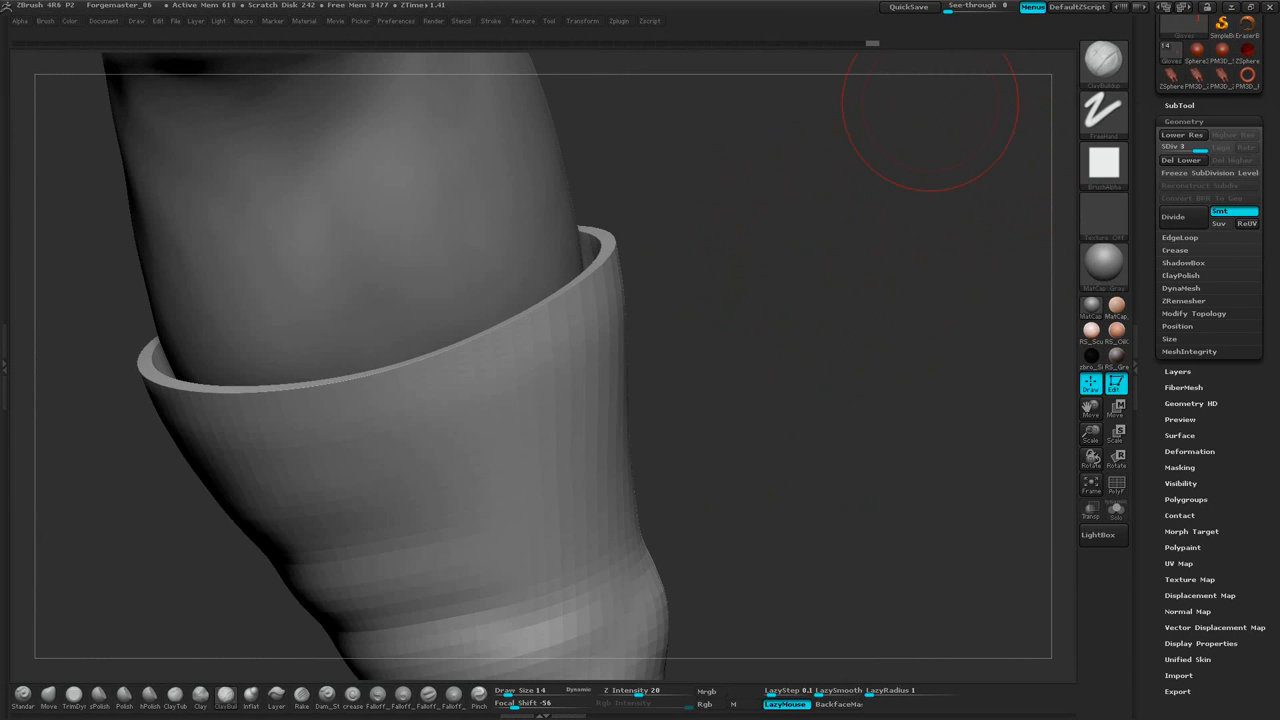
pyautogui.moveTo(930, 105)
pyautogui.mouseDown()
pyautogui.moveTo(766, 217)
pyautogui.moveTo(817, 251)
pyautogui.moveTo(885, 269)
pyautogui.moveTo(837, 326)
pyautogui.moveTo(823, 280)
pyautogui.moveTo(791, 344)
pyautogui.moveTo(809, 206)
pyautogui.moveTo(749, 294)
pyautogui.moveTo(771, 191)
pyautogui.moveTo(837, 257)
pyautogui.mouseUp()
pyautogui.rightClick(800, 231)
pyautogui.click(852, 292)
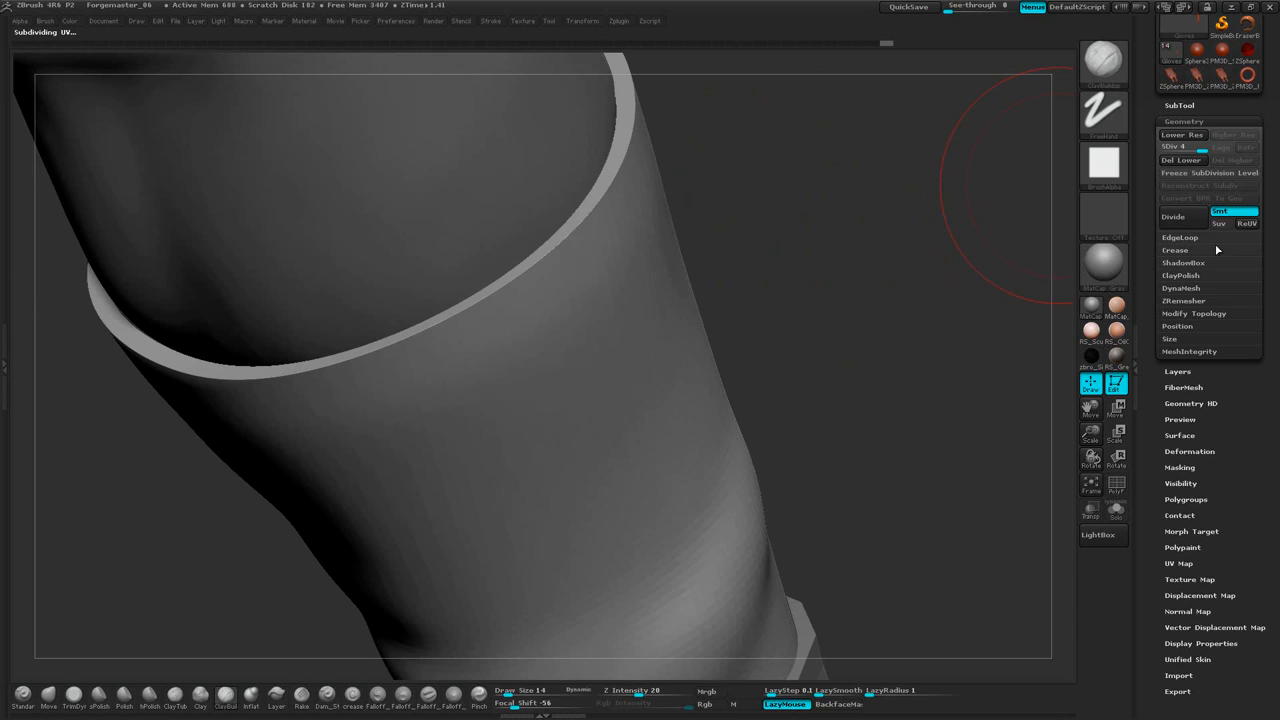
# Remove all creases from the gloves and subdivide them to level 5
pyautogui.click(1175, 251)
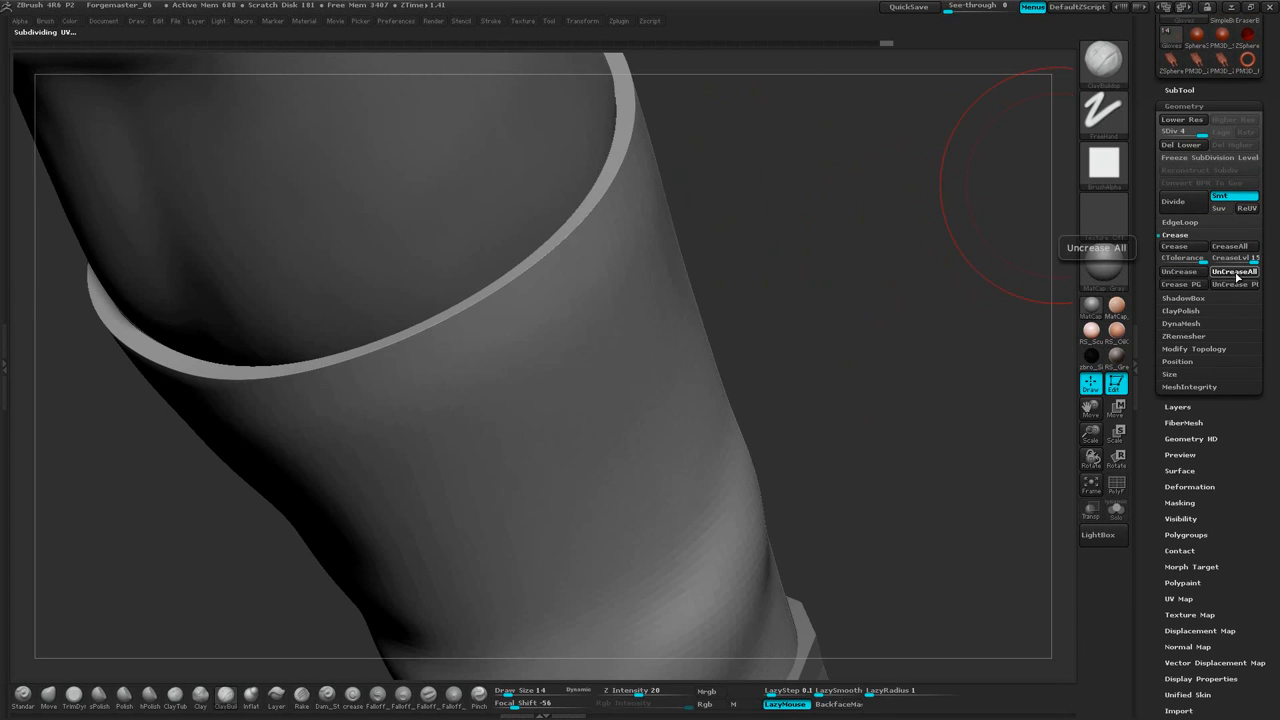
pyautogui.keyDown('alt'); pyautogui.moveTo(838, 240); pyautogui.dragTo(851, 297); pyautogui.keyUp('alt')
pyautogui.rightClick(860, 247)
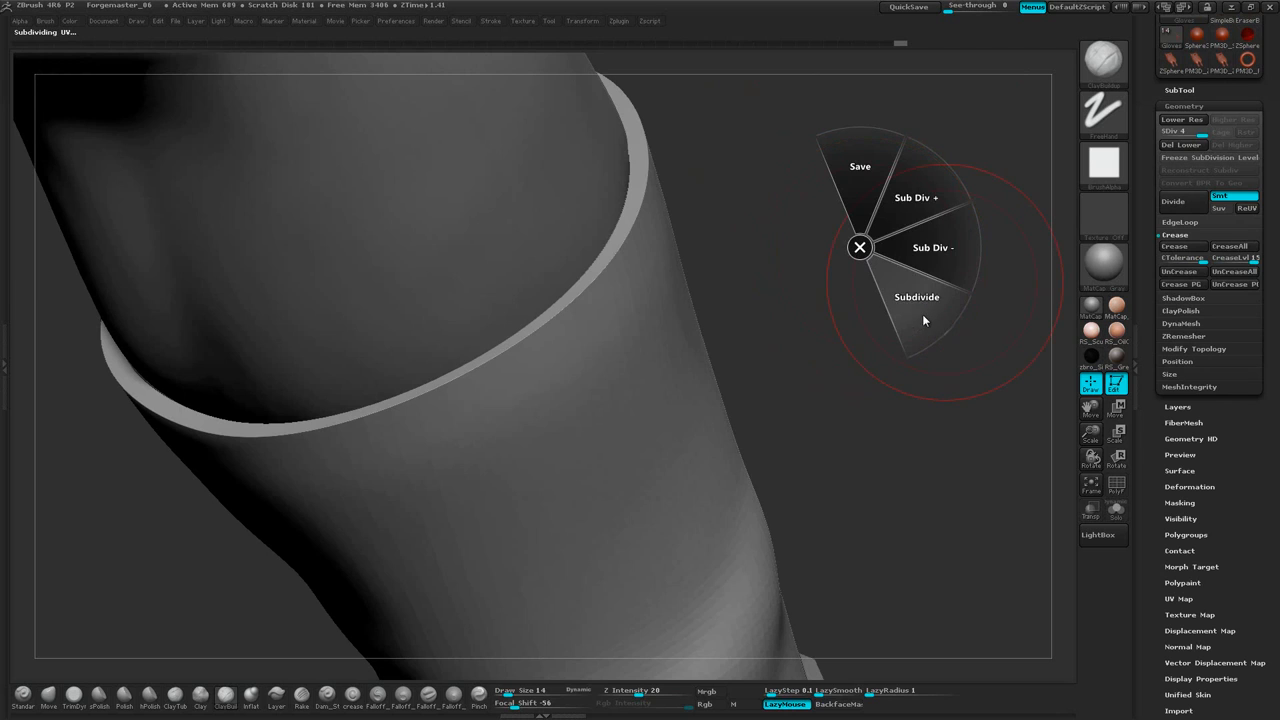
pyautogui.click(922, 312)
pyautogui.hotkey('ctrl', 'd')
# Soften the edge of the glove cuff's rim all the way around with the Smooth brush at draw size 9
pyautogui.moveTo(837, 214)
pyautogui.mouseDown()
pyautogui.moveTo(817, 220)
pyautogui.moveTo(840, 274)
pyautogui.moveTo(808, 198)
pyautogui.mouseUp()
pyautogui.press('space')
pyautogui.keyDown('shift'); pyautogui.moveTo(629, 214); pyautogui.dragTo(627, 219); pyautogui.keyUp('shift')
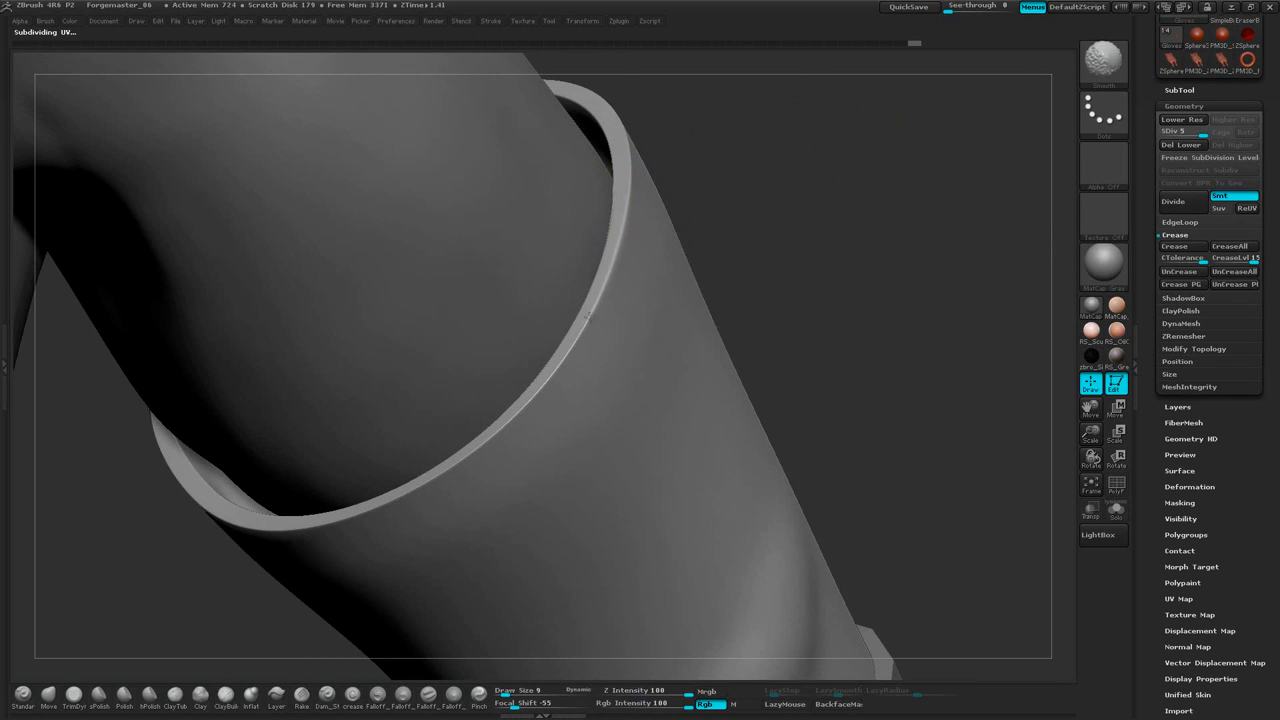
pyautogui.keyDown('shift'); pyautogui.moveTo(224, 517); pyautogui.dragTo(197, 496); pyautogui.keyUp('shift')
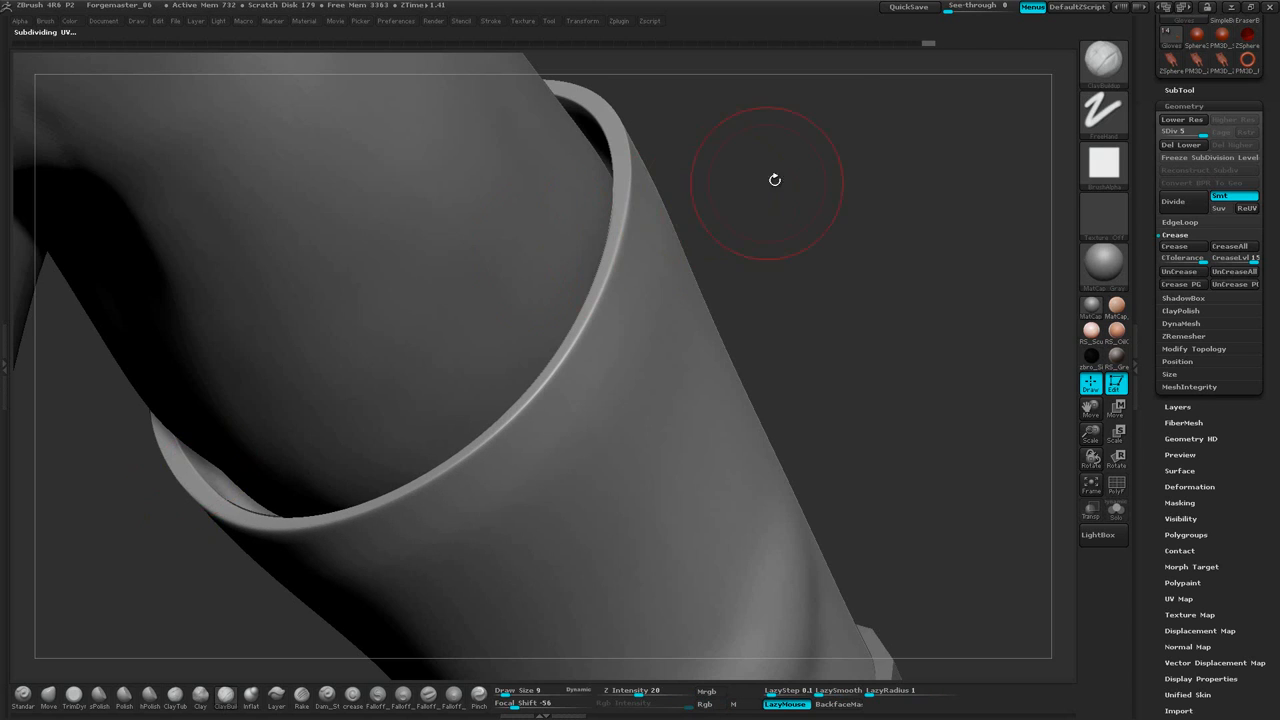
pyautogui.moveTo(774, 180)
pyautogui.mouseDown()
pyautogui.moveTo(809, 260)
pyautogui.moveTo(777, 286)
pyautogui.moveTo(752, 272)
pyautogui.mouseUp()
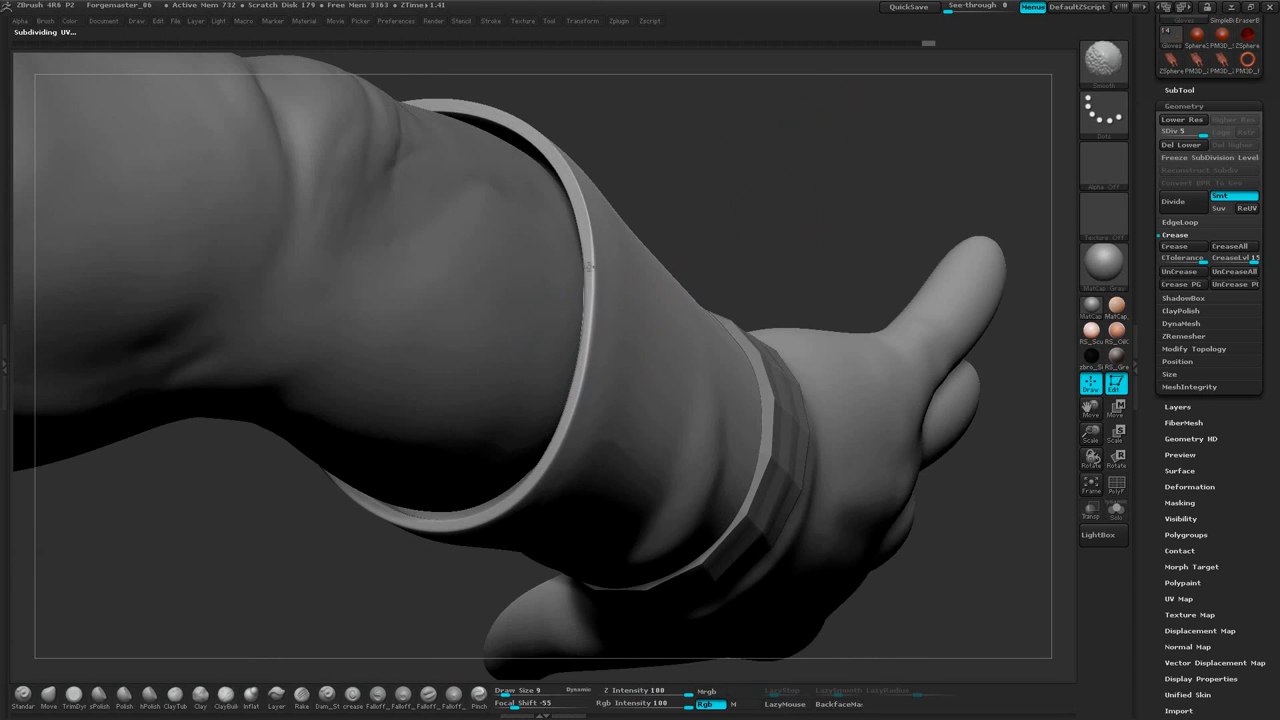
pyautogui.keyDown('shift'); pyautogui.moveTo(541, 146); pyautogui.dragTo(508, 124); pyautogui.keyUp('shift')
pyautogui.moveTo(728, 232); pyautogui.dragTo(665, 370)
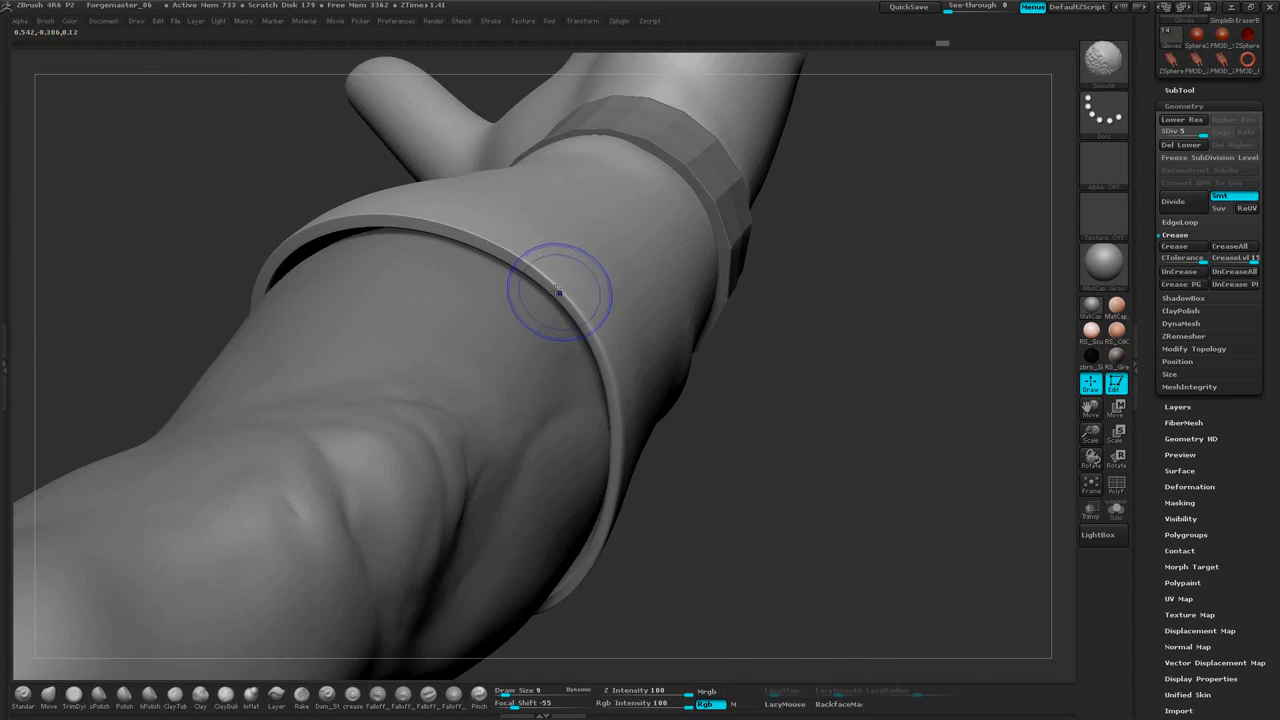
pyautogui.keyDown('shift'); pyautogui.moveTo(560, 292); pyautogui.dragTo(486, 244); pyautogui.keyUp('shift')
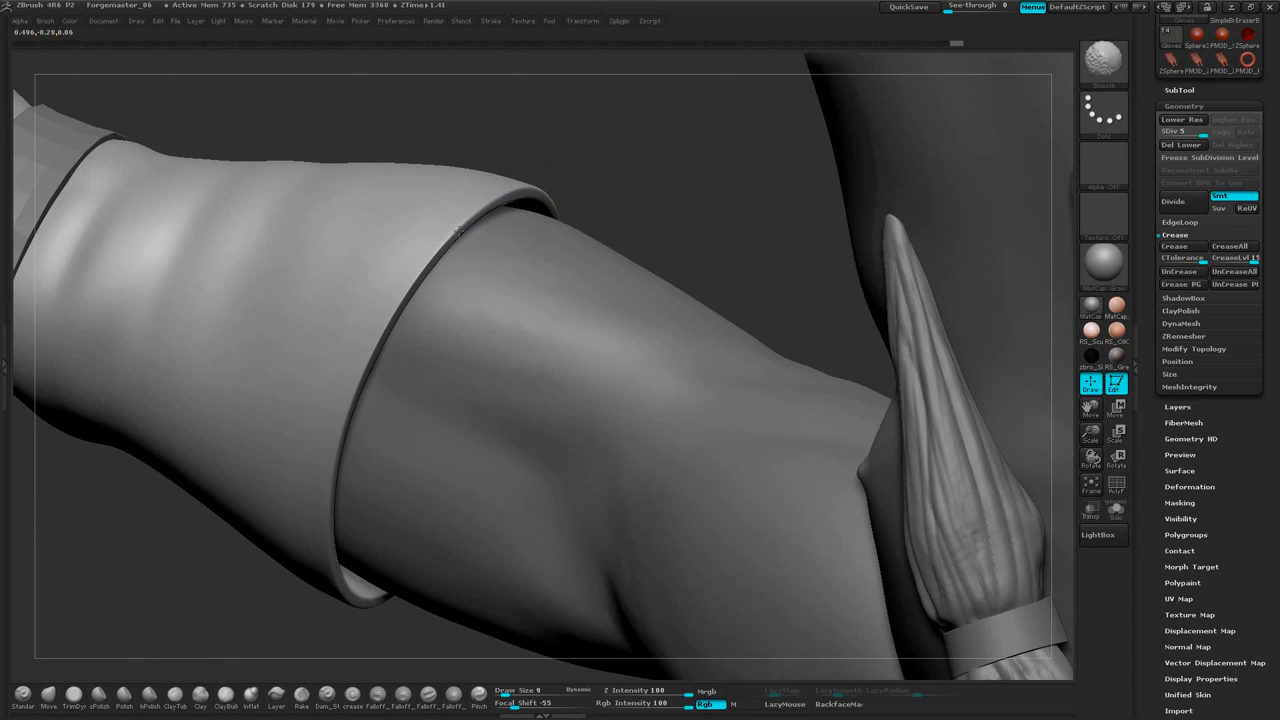
pyautogui.moveTo(690, 138); pyautogui.dragTo(643, 71)
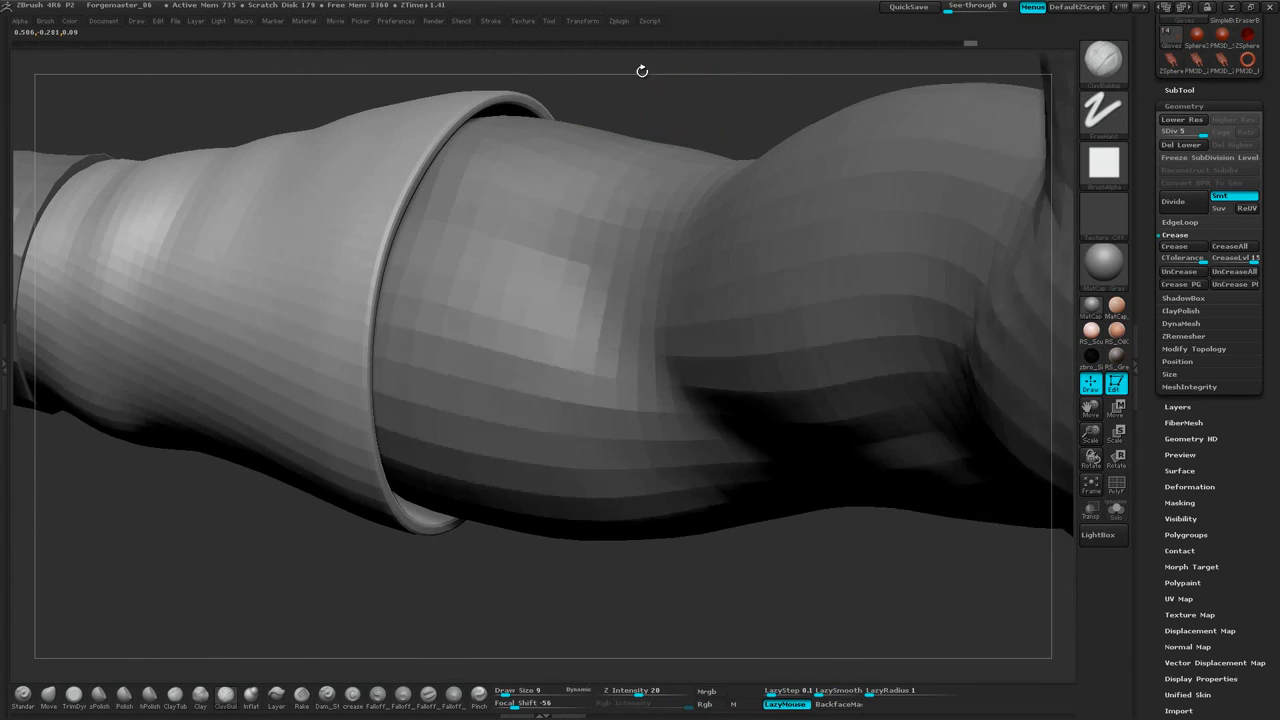
pyautogui.moveTo(508, 575); pyautogui.dragTo(300, 405)
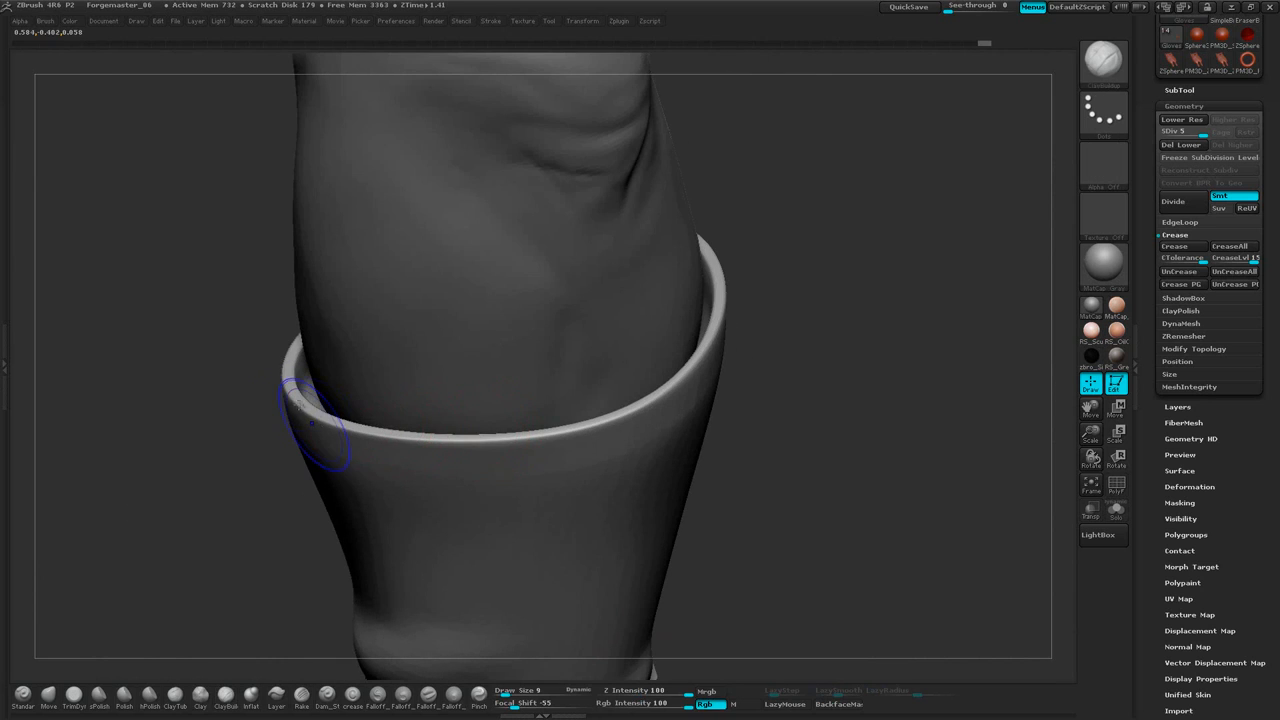
pyautogui.moveTo(840, 248)
pyautogui.mouseDown()
pyautogui.moveTo(804, 358)
pyautogui.moveTo(837, 266)
pyautogui.moveTo(780, 200)
pyautogui.moveTo(818, 191)
pyautogui.moveTo(811, 183)
pyautogui.moveTo(791, 294)
pyautogui.moveTo(840, 206)
pyautogui.mouseUp()
# Switch the gloves down to subdivision level 4
pyautogui.rightClick(911, 194)
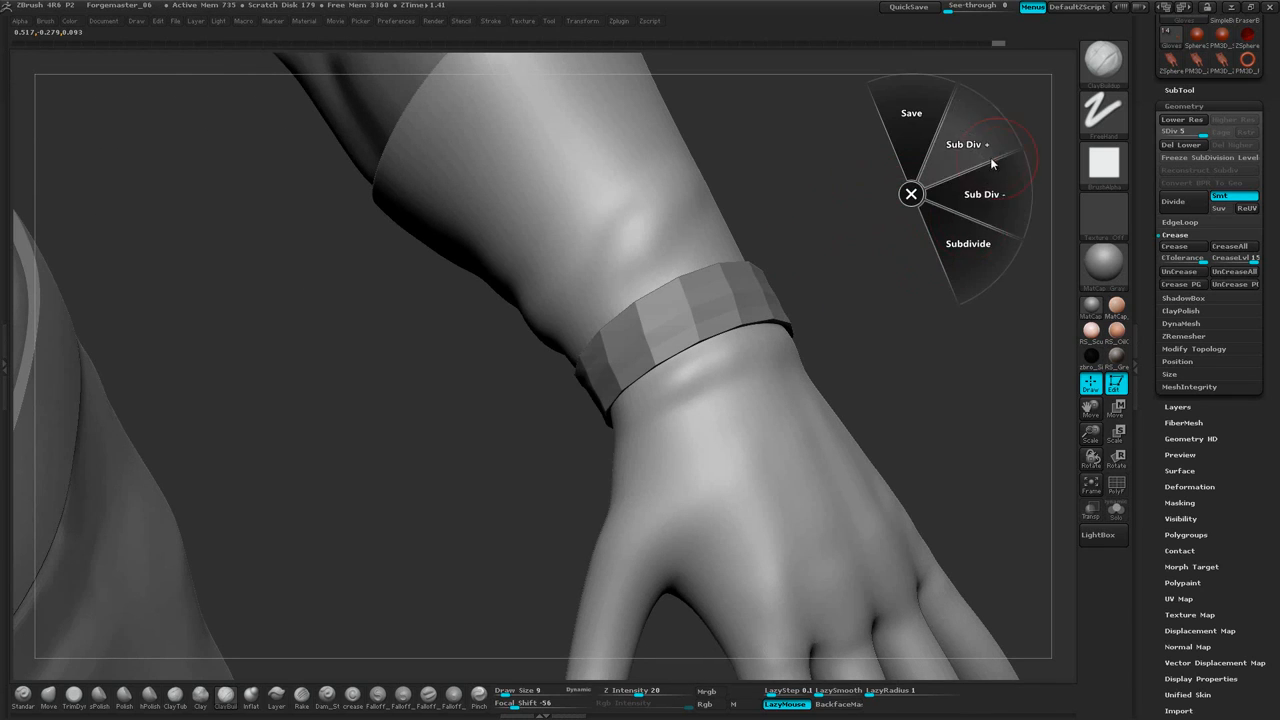
pyautogui.click(990, 194)
pyautogui.rightClick(960, 216)
pyautogui.click(997, 226)
pyautogui.moveTo(943, 194); pyautogui.dragTo(477, 421)
pyautogui.rightClick(884, 251)
pyautogui.click(955, 208)
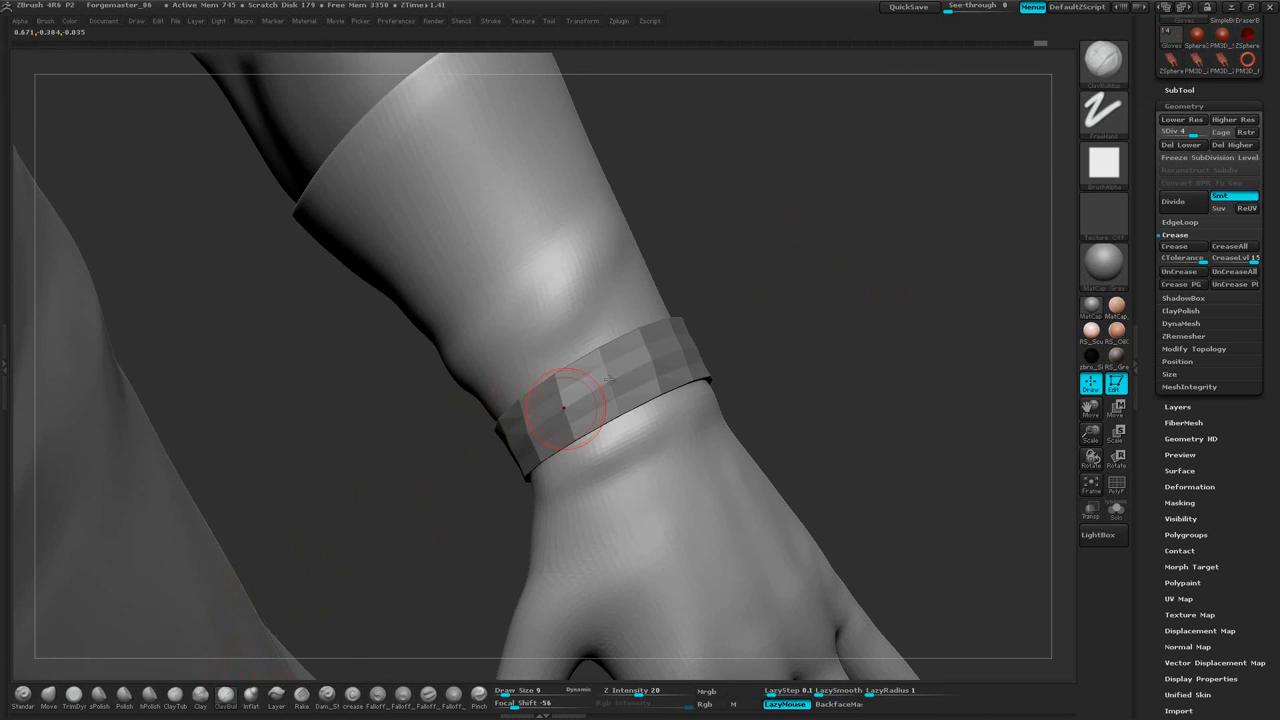
# Try to build up folds just above the wrist strap with the ClayBuildup brush at draw size 12
pyautogui.rightClick(795, 243)
pyautogui.moveTo(563, 407)
pyautogui.mouseDown()
pyautogui.moveTo(795, 243)
pyautogui.moveTo(792, 258)
pyautogui.mouseUp()
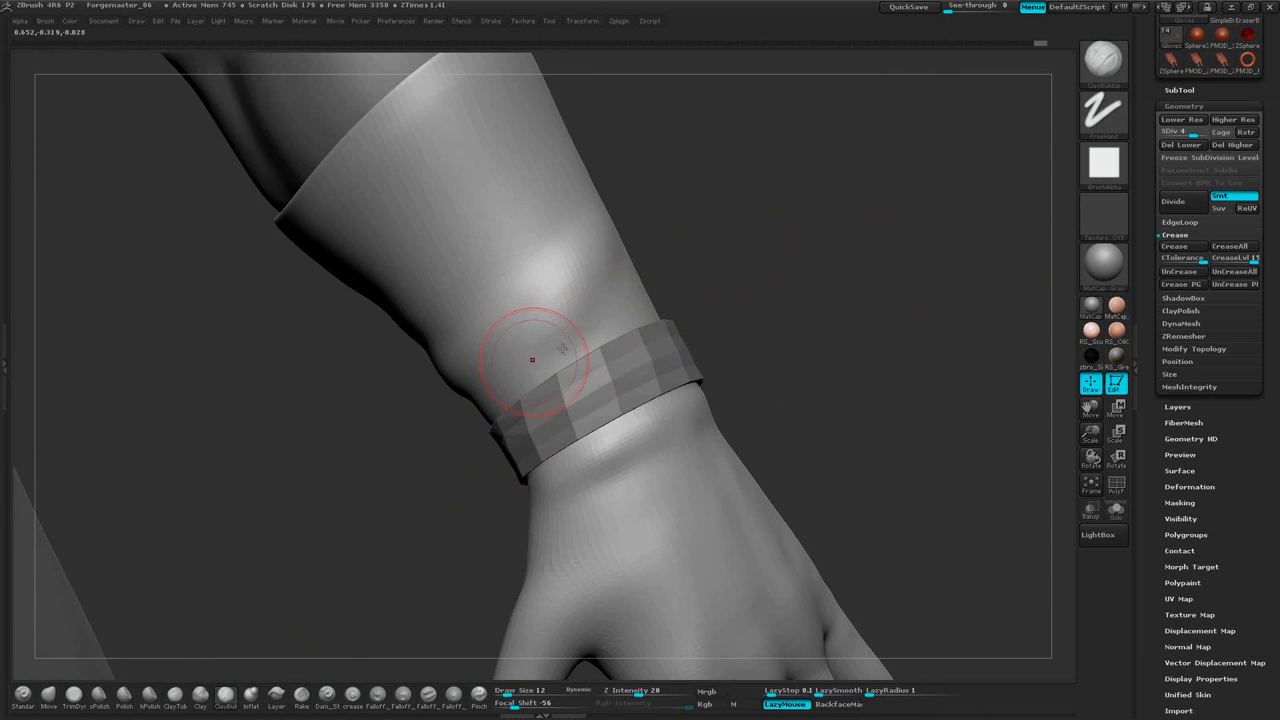
pyautogui.moveTo(574, 331); pyautogui.dragTo(550, 350)
pyautogui.moveTo(800, 300); pyautogui.dragTo(580, 365)
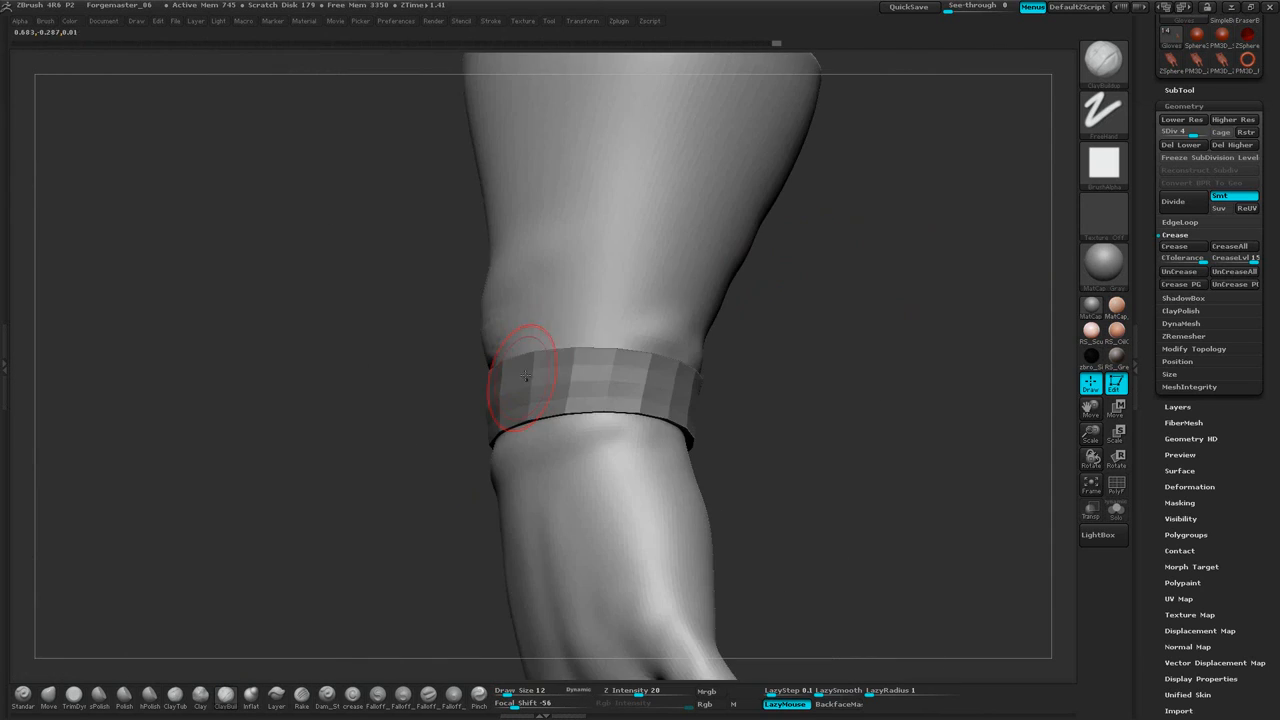
pyautogui.moveTo(830, 316); pyautogui.dragTo(850, 283)
pyautogui.moveTo(622, 338); pyautogui.dragTo(545, 350)
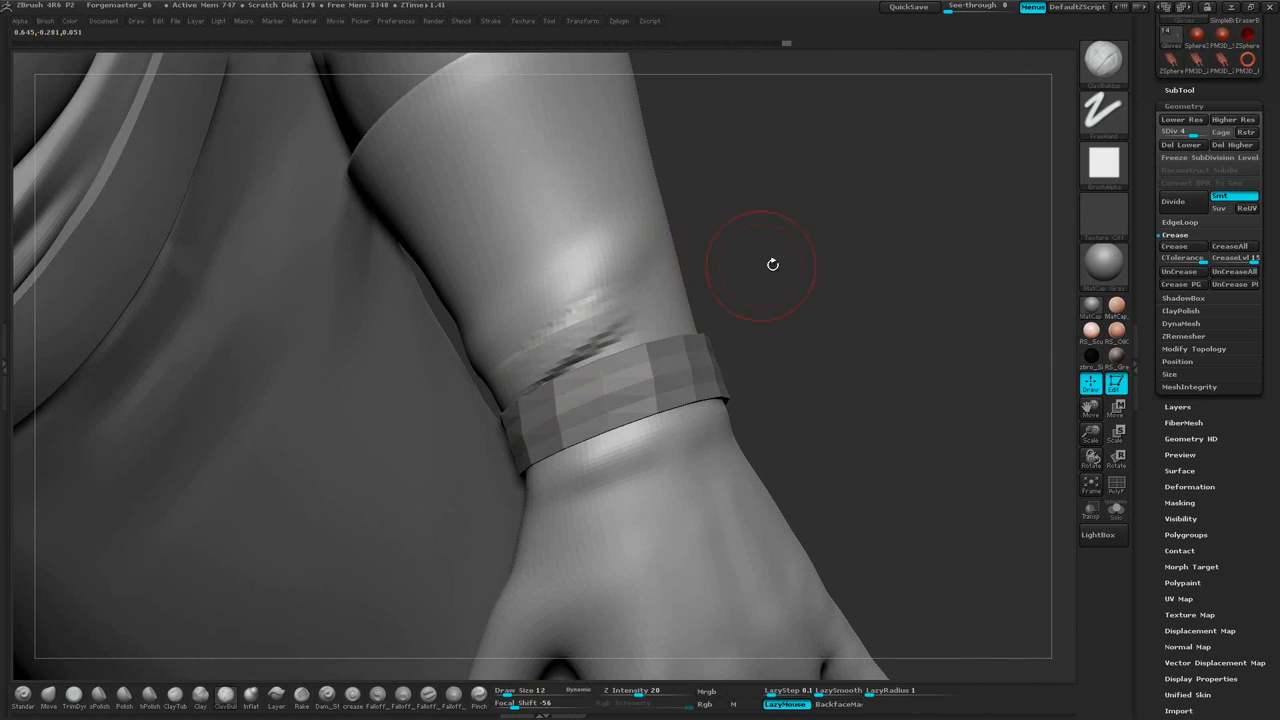
# Smooth the rough clay strokes and the cuff surface above the wrist strap at draw size 12
pyautogui.moveTo(773, 265); pyautogui.dragTo(797, 262)
pyautogui.moveTo(606, 320)
pyautogui.keyDown('shift'); pyautogui.mouseDown()
pyautogui.moveTo(560, 364)
pyautogui.moveTo(566, 289)
pyautogui.mouseUp(); pyautogui.keyUp('shift')
pyautogui.moveTo(740, 275); pyautogui.dragTo(655, 285)
pyautogui.keyDown('shift'); pyautogui.moveTo(506, 348); pyautogui.dragTo(470, 368); pyautogui.keyUp('shift')
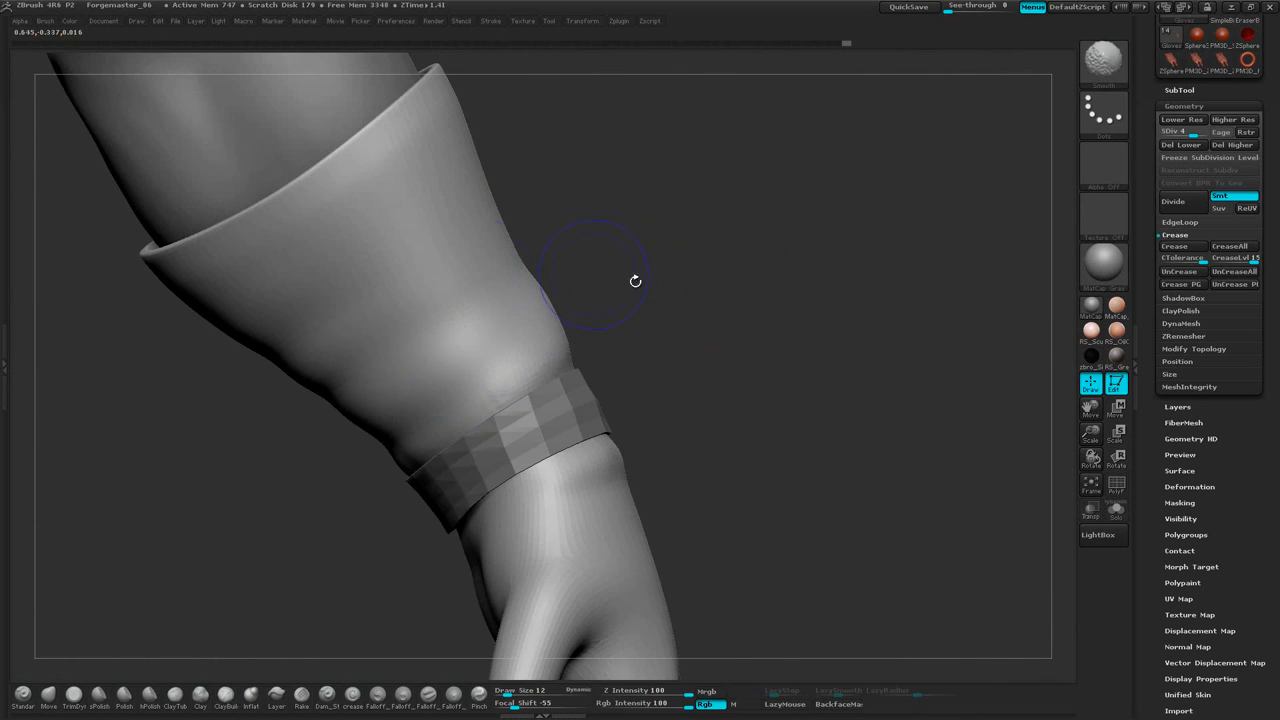
pyautogui.moveTo(655, 280); pyautogui.dragTo(735, 272)
pyautogui.keyDown('shift'); pyautogui.moveTo(383, 300); pyautogui.dragTo(283, 403); pyautogui.keyUp('shift')
# Smooth the glove along the strap's upper edge and around the thumb side of the wrist
pyautogui.moveTo(680, 334)
pyautogui.keyDown('alt'); pyautogui.mouseDown()
pyautogui.moveTo(749, 180)
pyautogui.moveTo(678, 198)
pyautogui.mouseUp(); pyautogui.keyUp('alt')
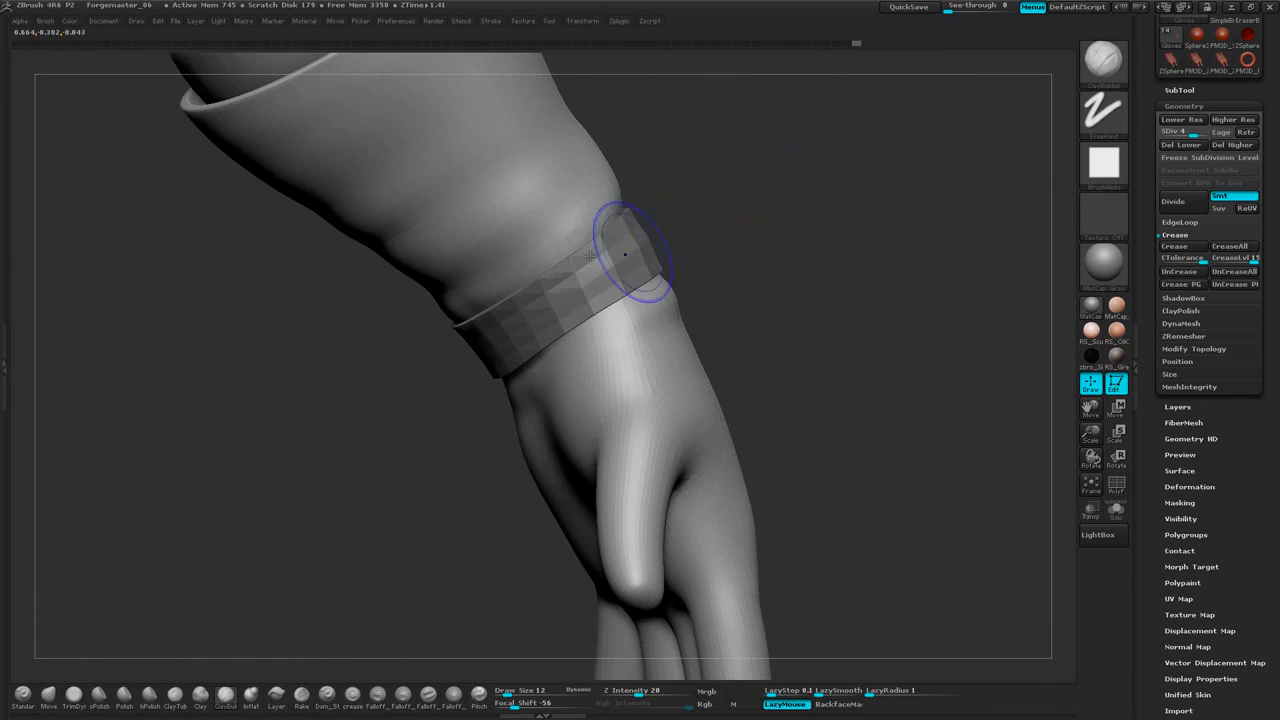
pyautogui.keyDown('shift'); pyautogui.moveTo(618, 232); pyautogui.dragTo(548, 276); pyautogui.keyUp('shift')
pyautogui.moveTo(770, 220); pyautogui.dragTo(665, 218)
pyautogui.keyDown('shift'); pyautogui.moveTo(650, 185); pyautogui.dragTo(720, 165); pyautogui.keyUp('shift')
pyautogui.moveTo(861, 177)
pyautogui.mouseDown()
pyautogui.moveTo(842, 212)
pyautogui.moveTo(870, 168)
pyautogui.mouseUp()
pyautogui.keyDown('shift'); pyautogui.moveTo(685, 280); pyautogui.dragTo(754, 223); pyautogui.keyUp('shift')
pyautogui.moveTo(358, 477); pyautogui.dragTo(292, 482)
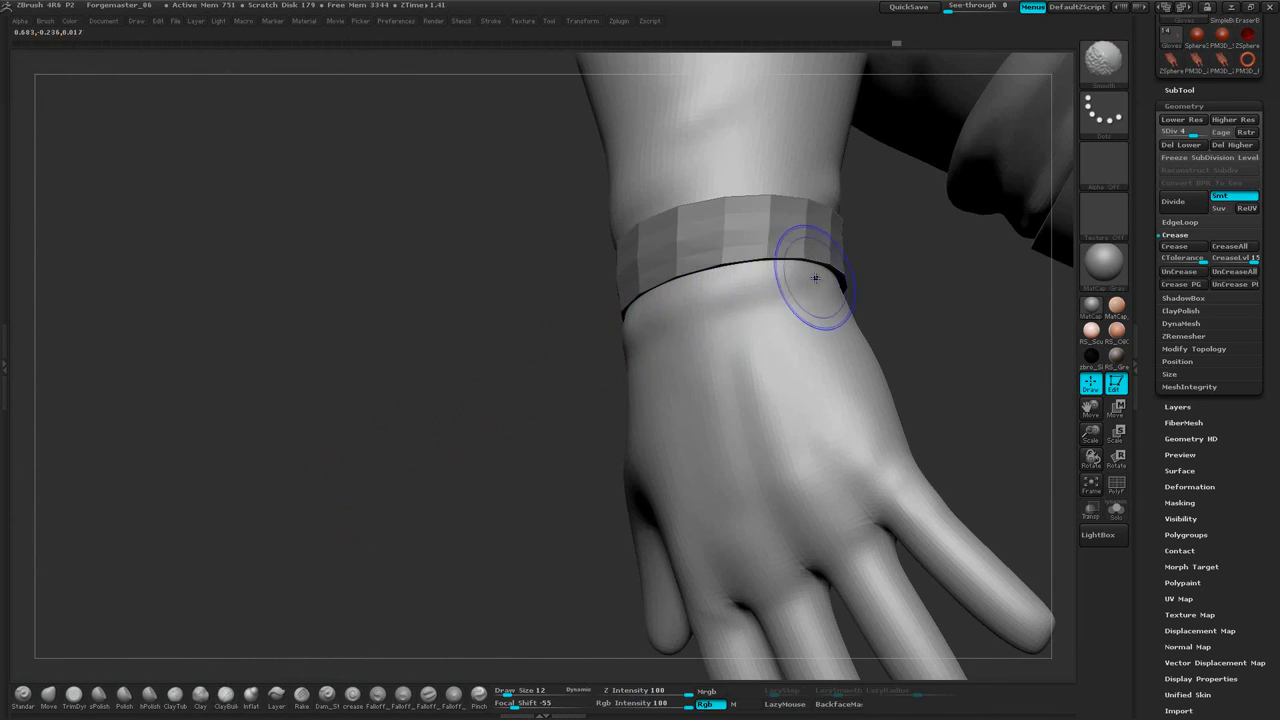
# Smooth the back of the hand just below the wrist strap
pyautogui.keyDown('shift'); pyautogui.moveTo(816, 278); pyautogui.dragTo(713, 315); pyautogui.keyUp('shift')
pyautogui.moveTo(912, 273)
pyautogui.keyDown('alt'); pyautogui.mouseDown()
pyautogui.moveTo(832, 332)
pyautogui.moveTo(884, 265)
pyautogui.moveTo(940, 262)
pyautogui.mouseUp(); pyautogui.keyUp('alt')
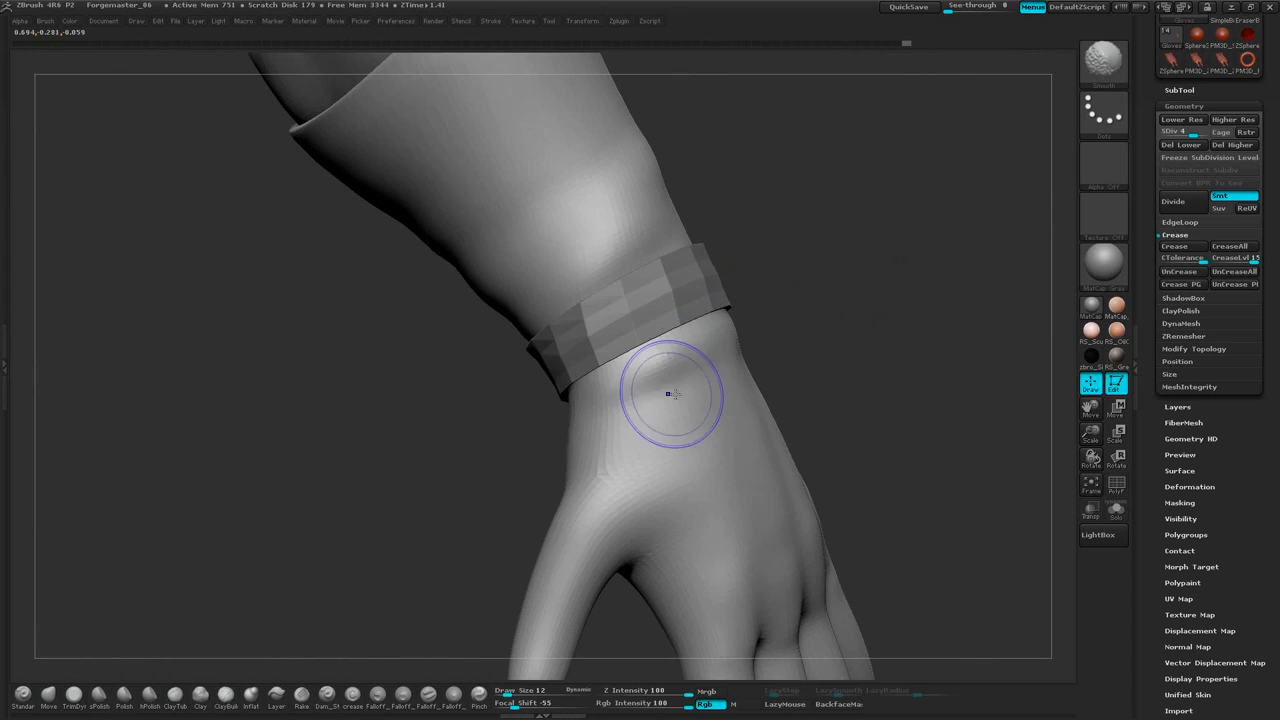
pyautogui.keyDown('shift'); pyautogui.moveTo(675, 394); pyautogui.dragTo(666, 376); pyautogui.keyUp('shift')
pyautogui.moveTo(842, 293)
pyautogui.mouseDown()
pyautogui.moveTo(880, 262)
pyautogui.moveTo(819, 313)
pyautogui.moveTo(849, 291)
pyautogui.moveTo(846, 277)
pyautogui.moveTo(851, 300)
pyautogui.moveTo(804, 287)
pyautogui.mouseUp()
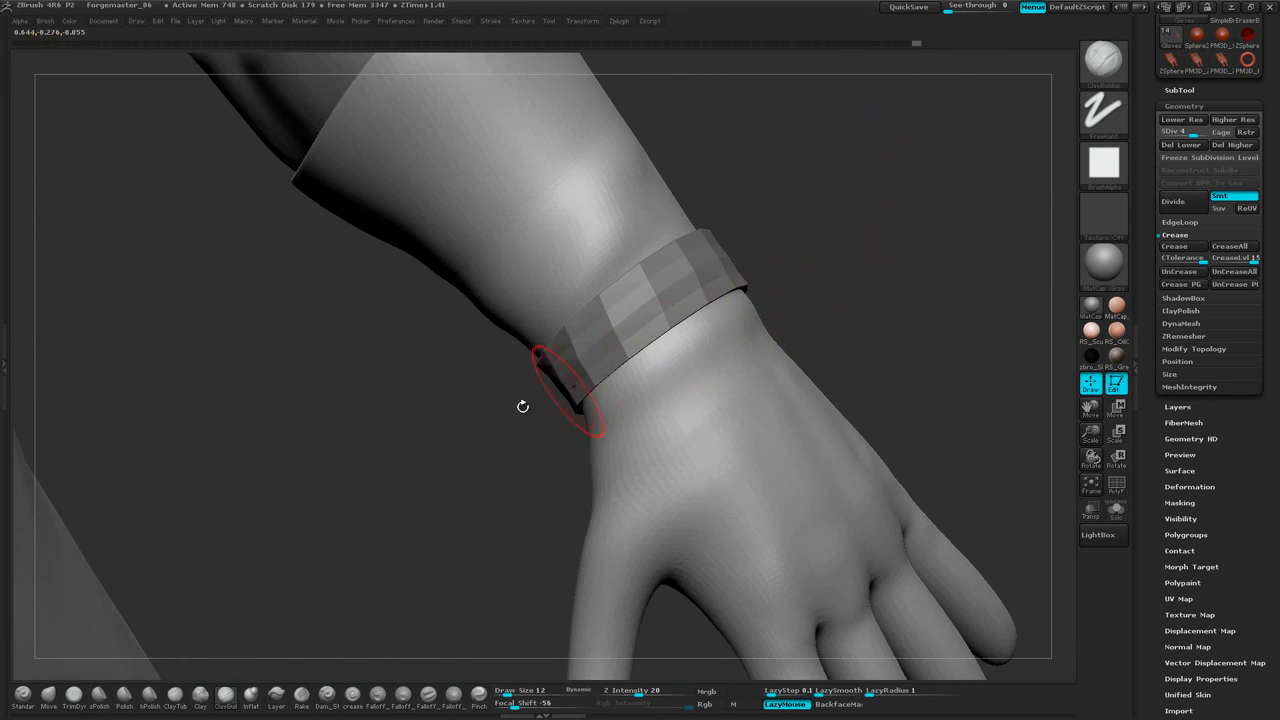
# Set up the Standard brush with draw size 6, Z Intensity 9 and a lower LazyStep, and collapse the tool tray
pyautogui.click(22, 693)
pyautogui.press('space')
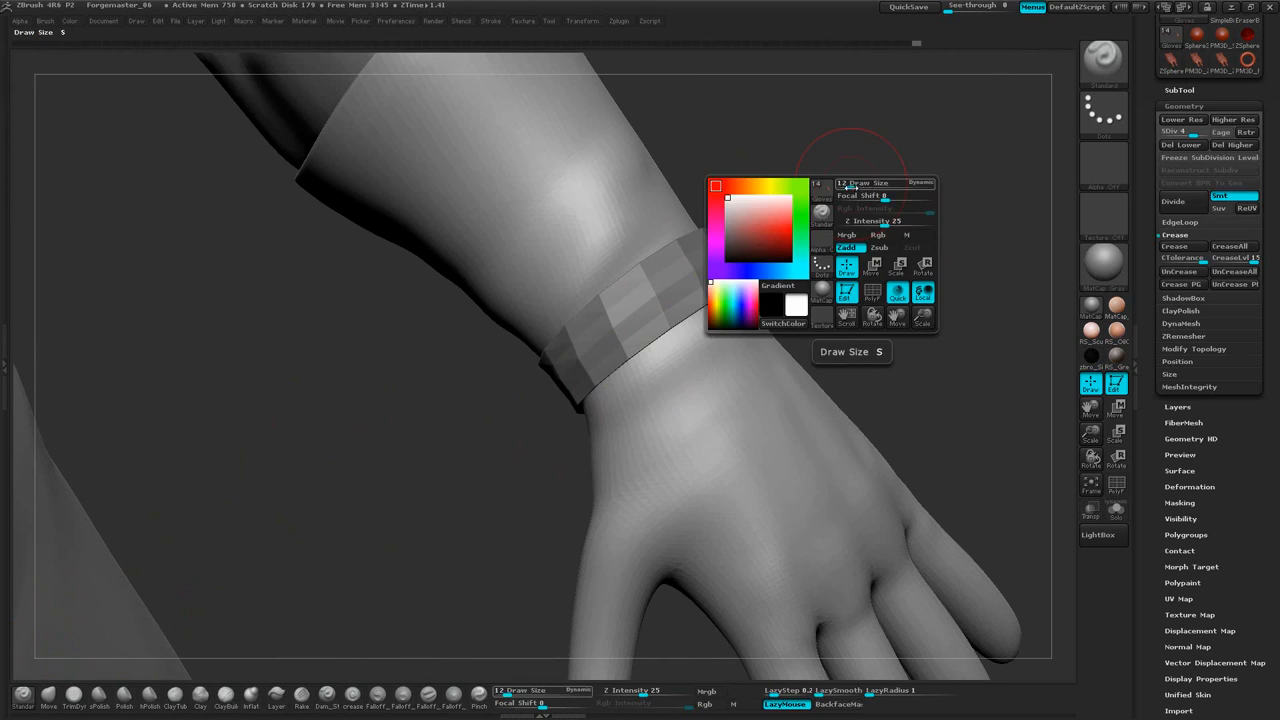
pyautogui.moveTo(847, 187); pyautogui.dragTo(824, 231)
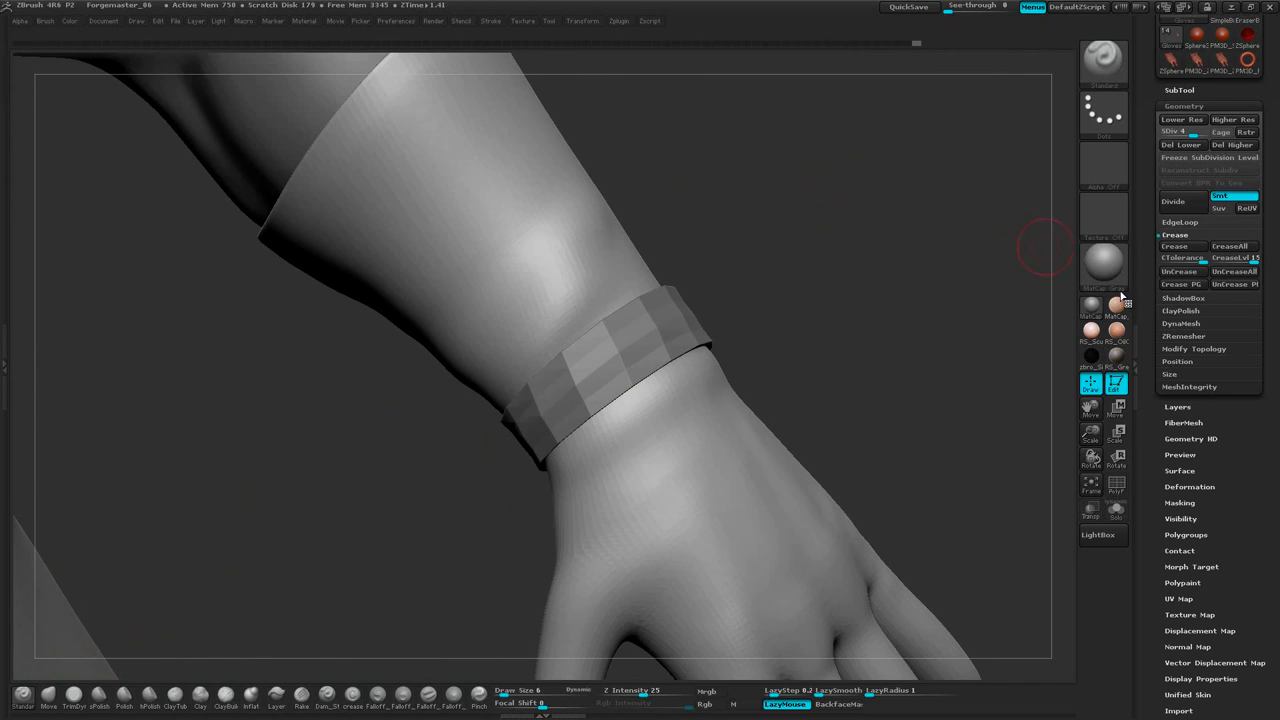
pyautogui.click(1136, 340)
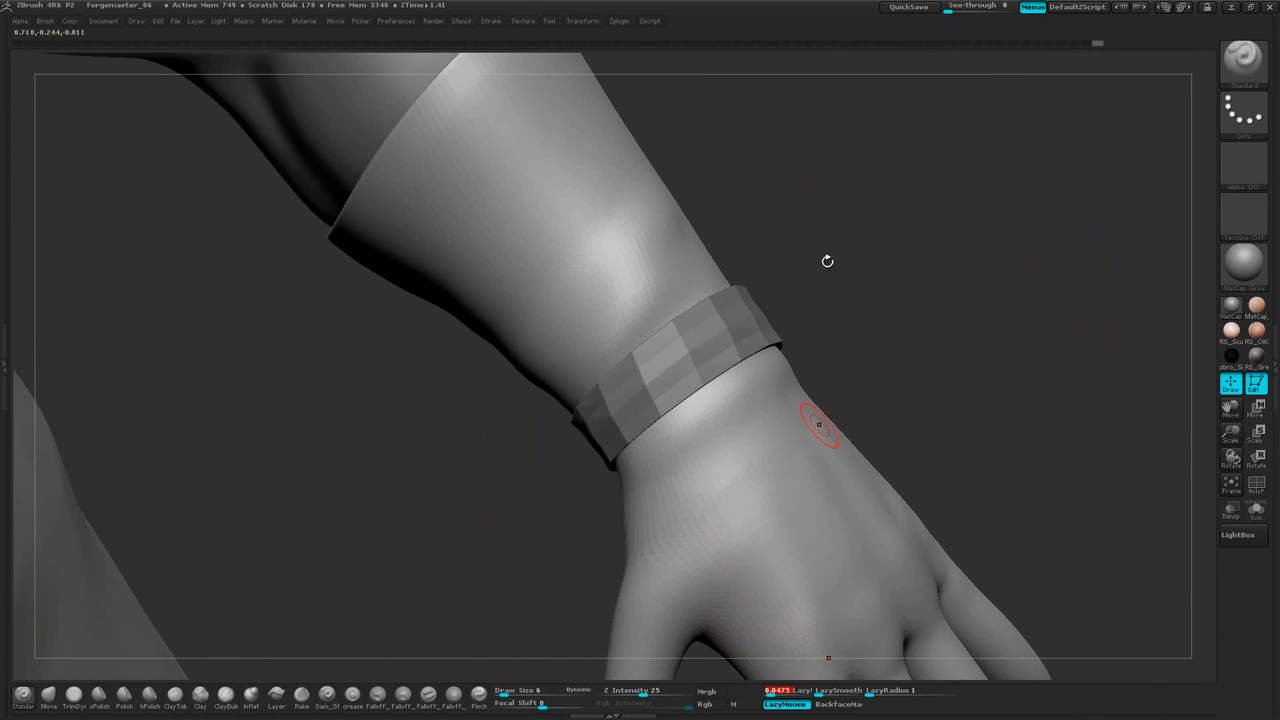
pyautogui.moveTo(827, 261); pyautogui.dragTo(848, 267)
pyautogui.press('space')
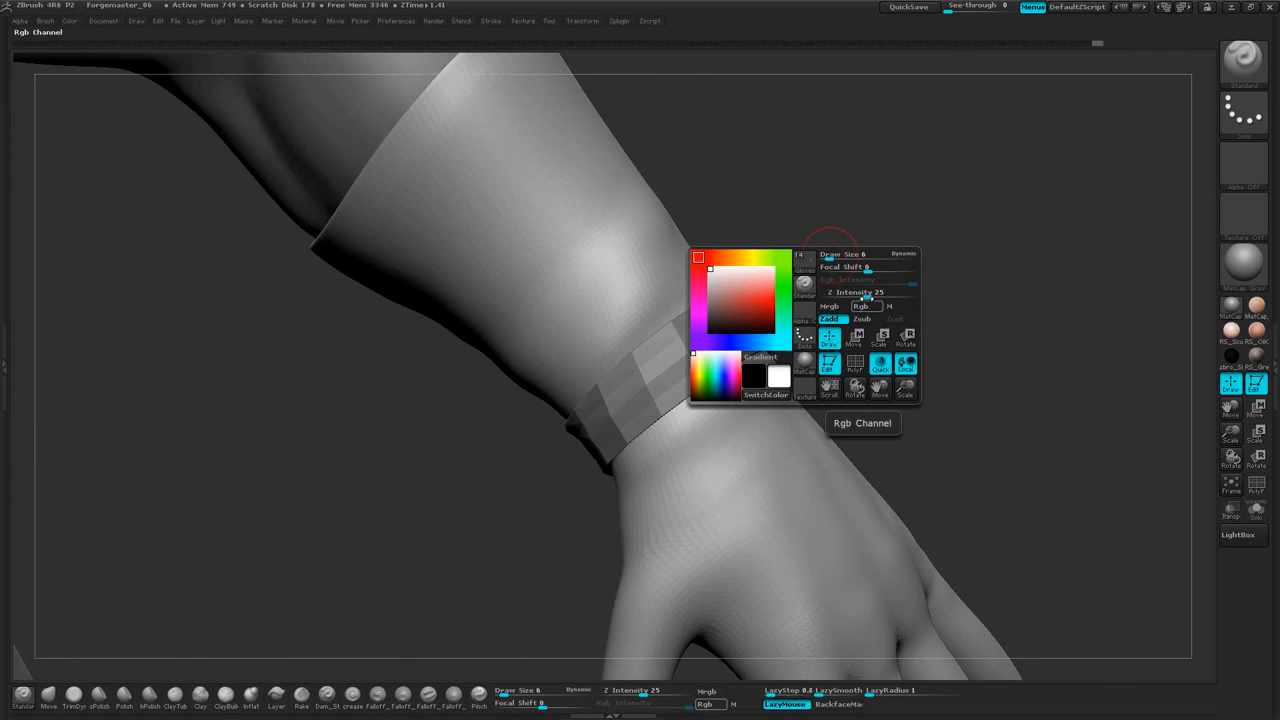
pyautogui.moveTo(851, 294); pyautogui.dragTo(849, 294)
# Sculpt a fold running along the upper edge of the wrist strap with the Standard brush
pyautogui.moveTo(862, 181); pyautogui.dragTo(800, 262)
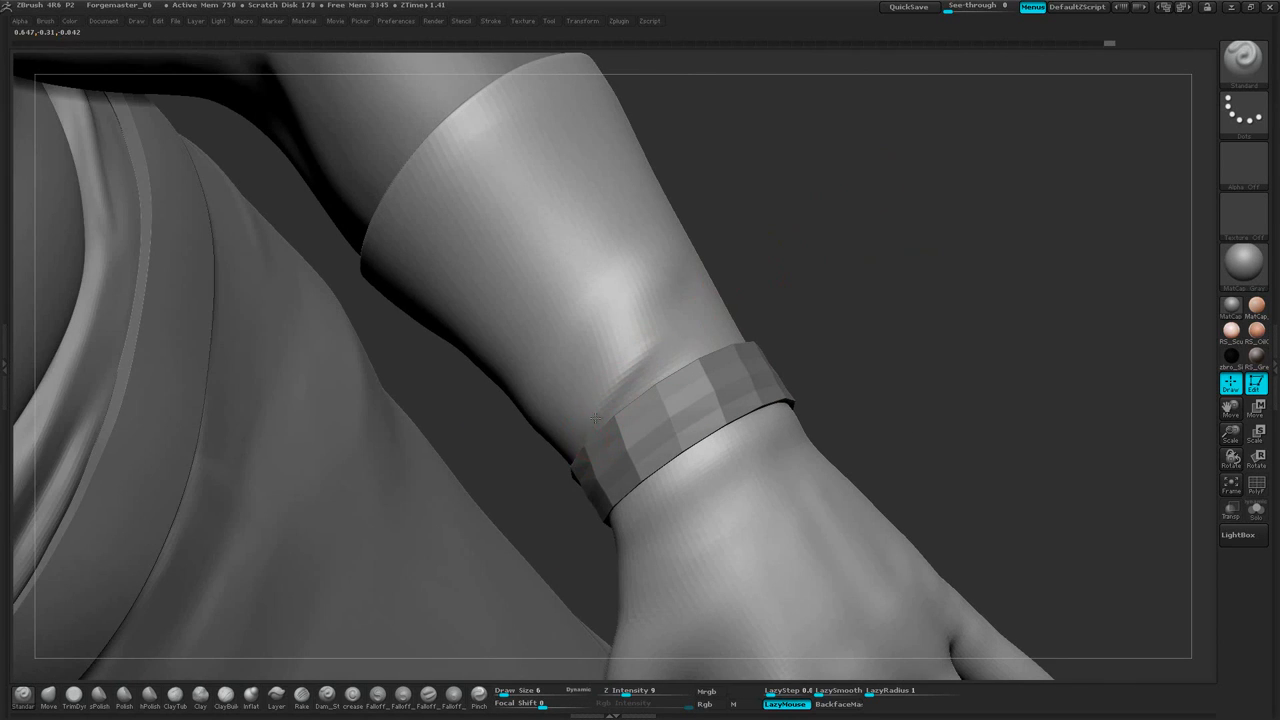
pyautogui.moveTo(849, 262); pyautogui.dragTo(612, 399)
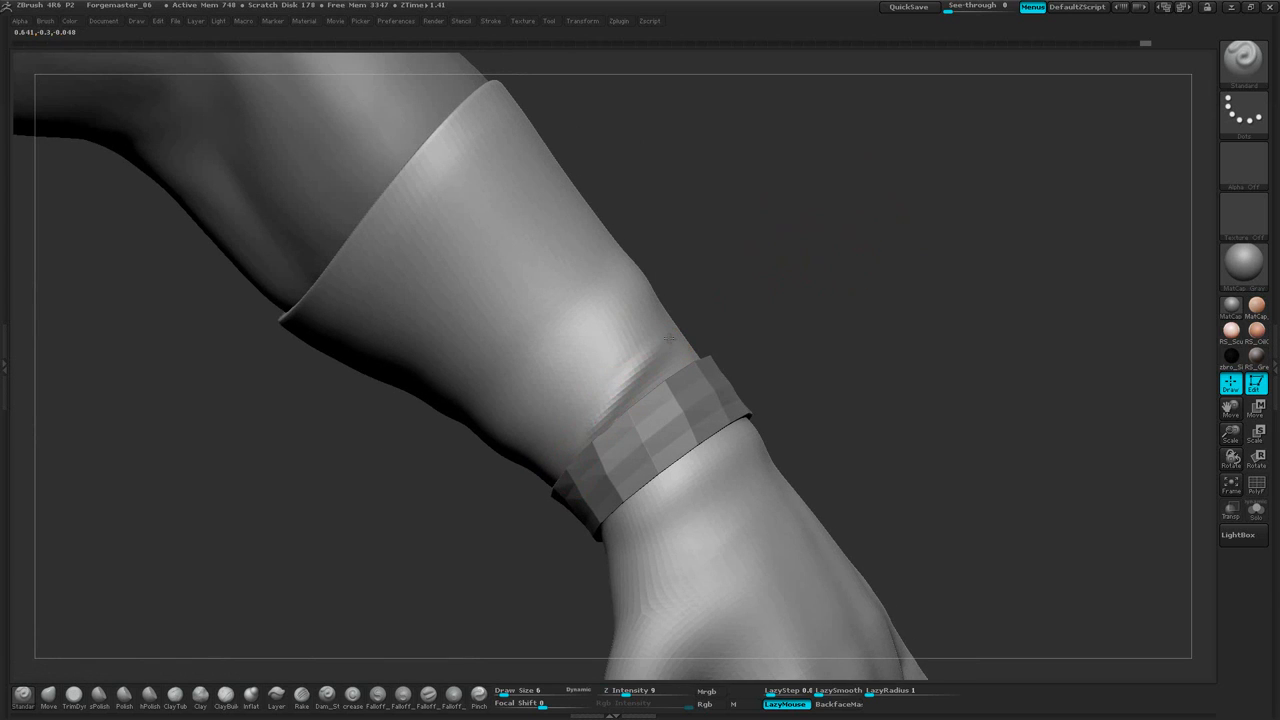
pyautogui.moveTo(739, 292); pyautogui.dragTo(669, 363)
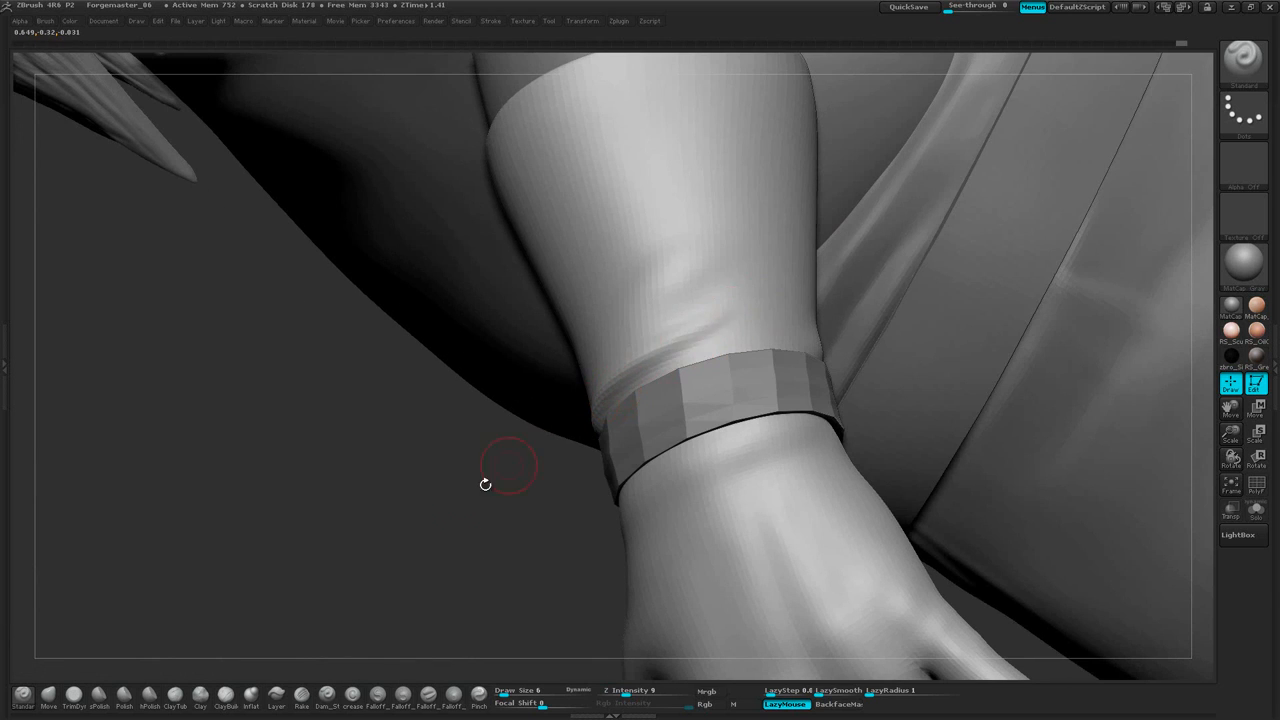
pyautogui.moveTo(485, 484); pyautogui.dragTo(661, 352)
pyautogui.moveTo(794, 288); pyautogui.dragTo(613, 391)
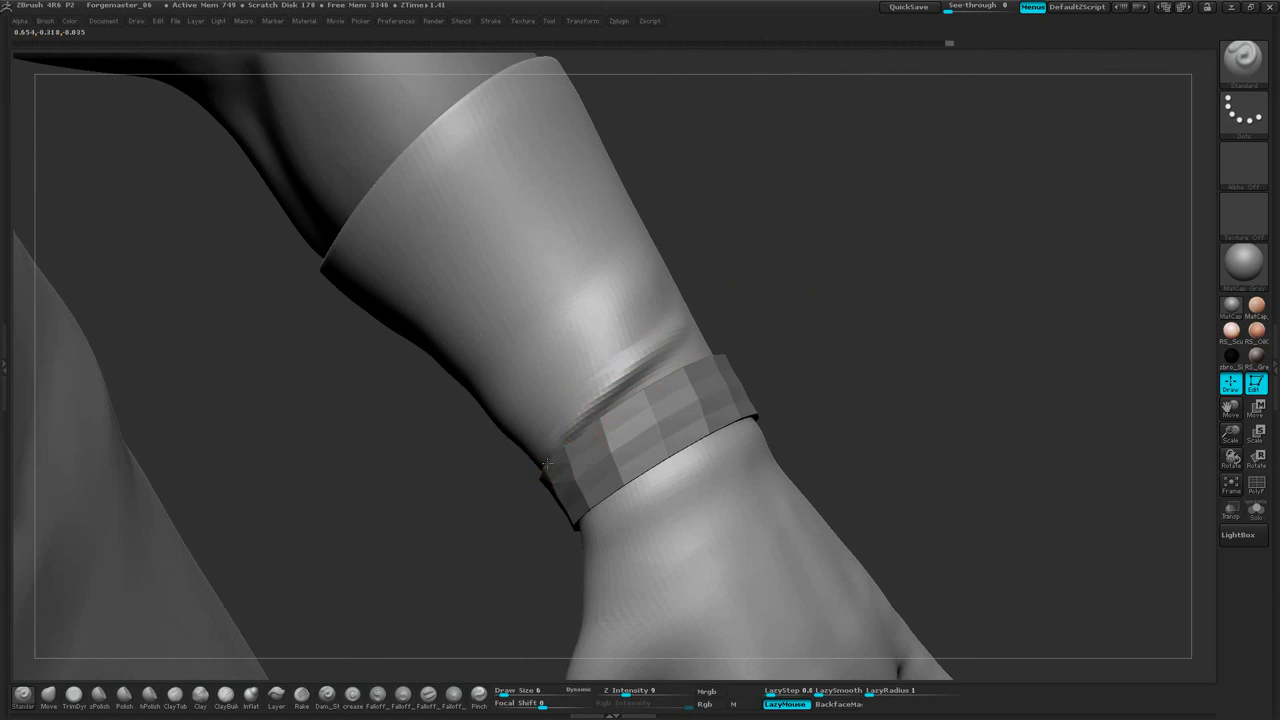
# Add further diagonal folds above the strap, extending them around the thumb side of the cuff
pyautogui.moveTo(838, 258); pyautogui.dragTo(611, 337)
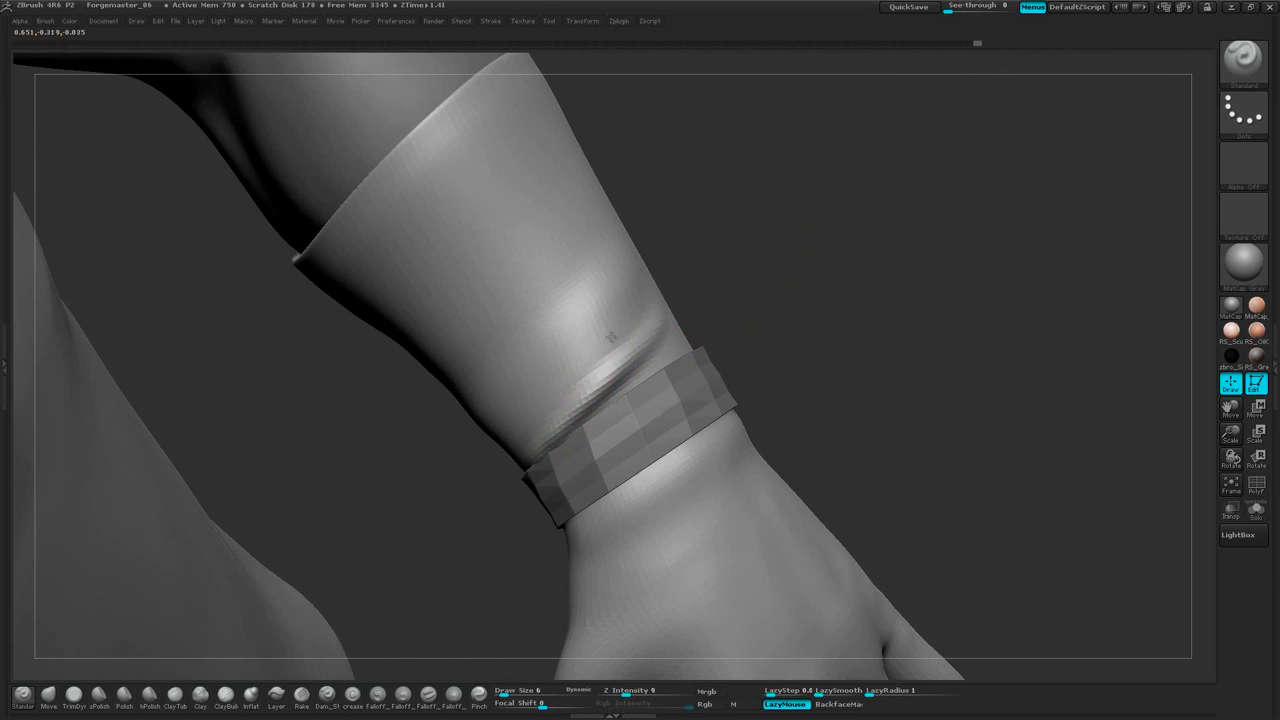
pyautogui.moveTo(658, 262); pyautogui.dragTo(705, 227)
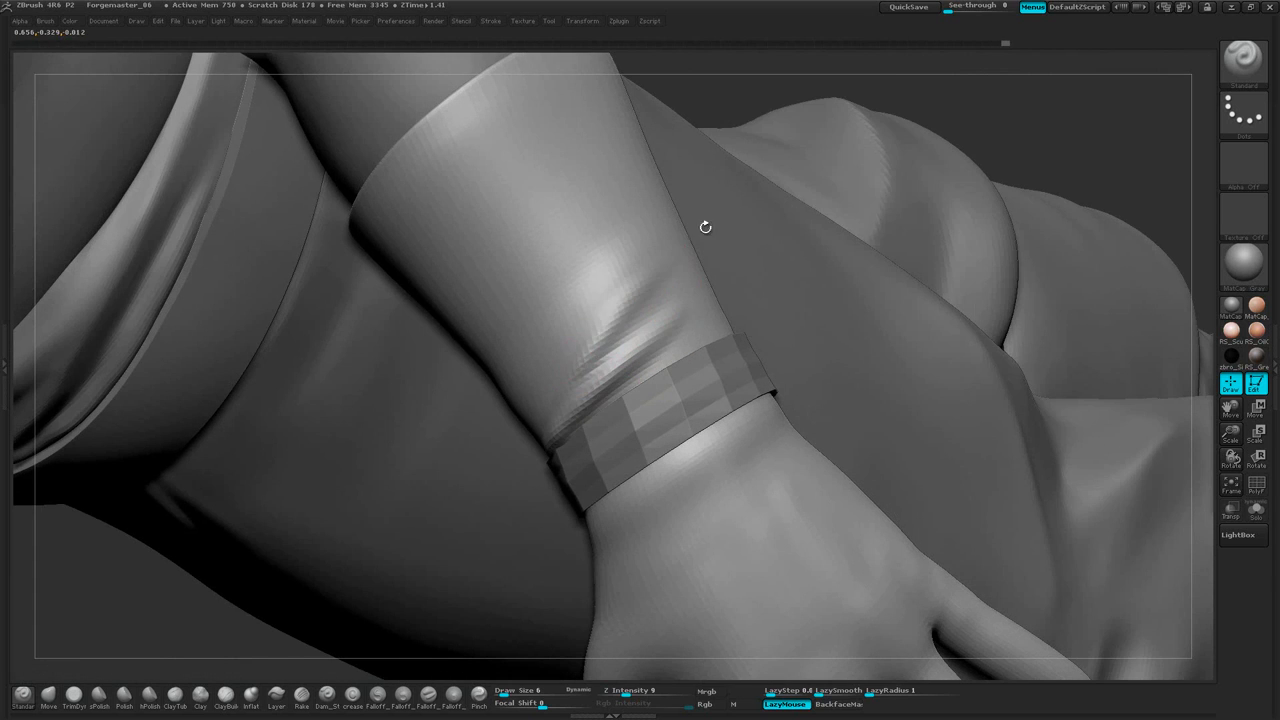
pyautogui.moveTo(938, 135); pyautogui.dragTo(752, 242)
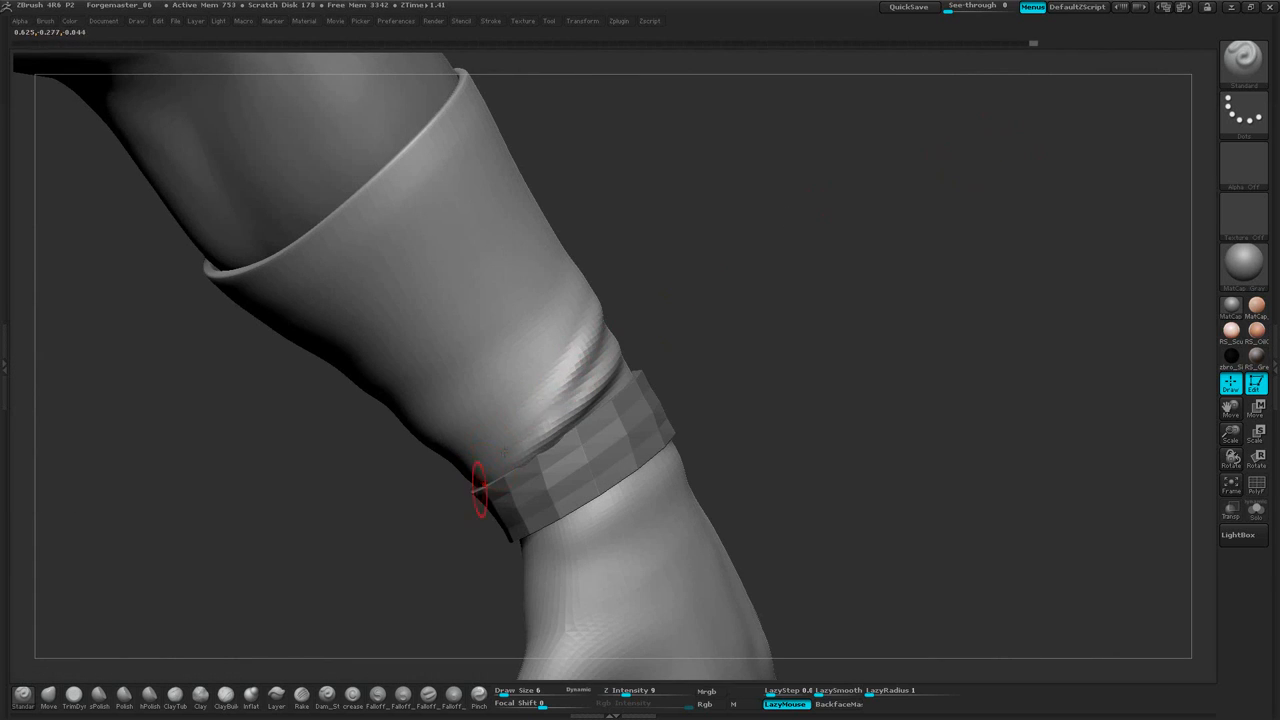
pyautogui.moveTo(660, 334); pyautogui.dragTo(531, 441)
pyautogui.moveTo(671, 354)
pyautogui.mouseDown()
pyautogui.moveTo(797, 200)
pyautogui.moveTo(464, 418)
pyautogui.mouseUp()
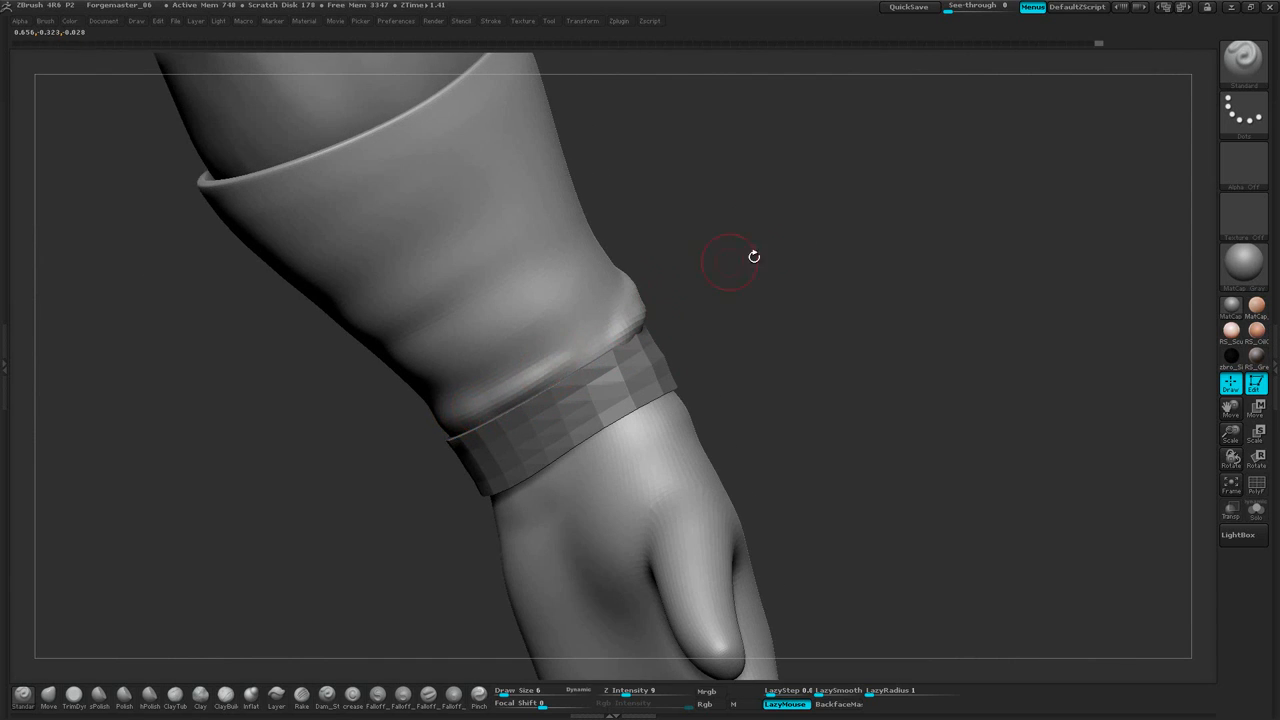
# Blend the new folds above the strap into the cuff with the Smooth brush
pyautogui.moveTo(754, 257); pyautogui.dragTo(778, 252)
pyautogui.keyDown('shift'); pyautogui.moveTo(558, 356); pyautogui.dragTo(597, 326); pyautogui.keyUp('shift')
pyautogui.moveTo(740, 270); pyautogui.dragTo(840, 235)
pyautogui.keyDown('shift'); pyautogui.moveTo(574, 325); pyautogui.dragTo(663, 236); pyautogui.keyUp('shift')
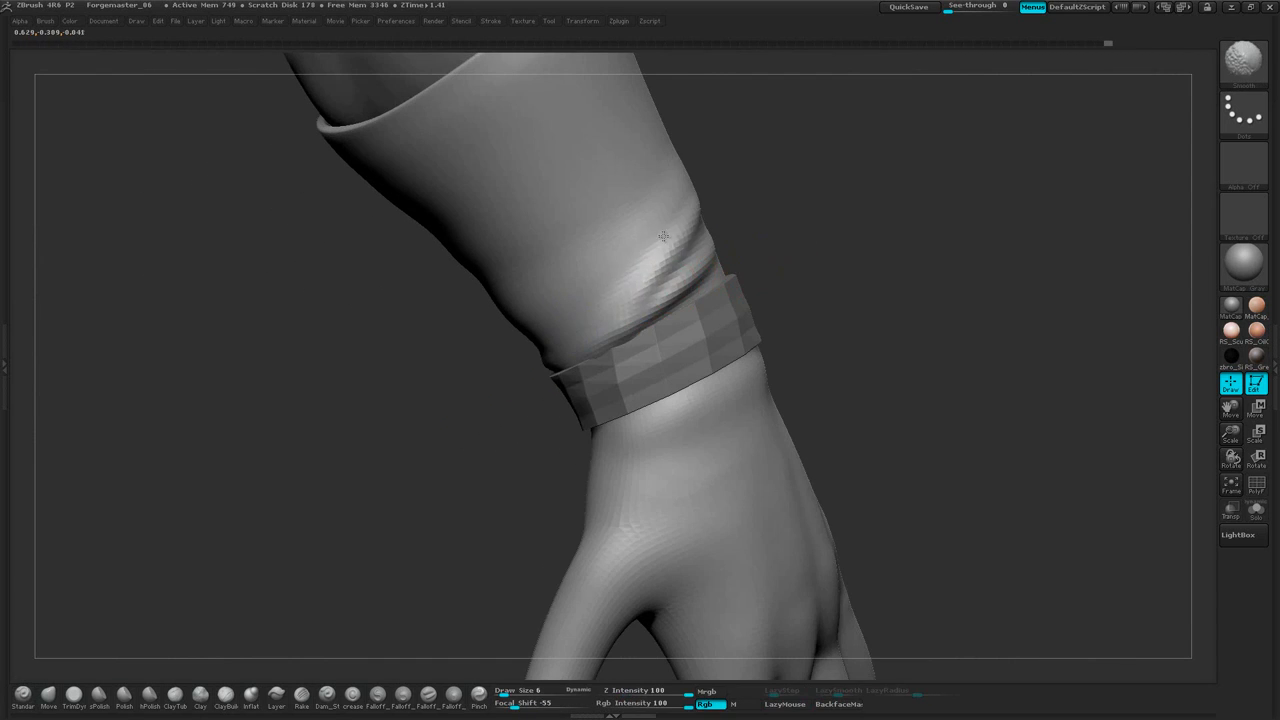
pyautogui.moveTo(803, 186); pyautogui.dragTo(734, 228)
pyautogui.keyDown('shift'); pyautogui.moveTo(665, 268); pyautogui.dragTo(766, 171); pyautogui.keyUp('shift')
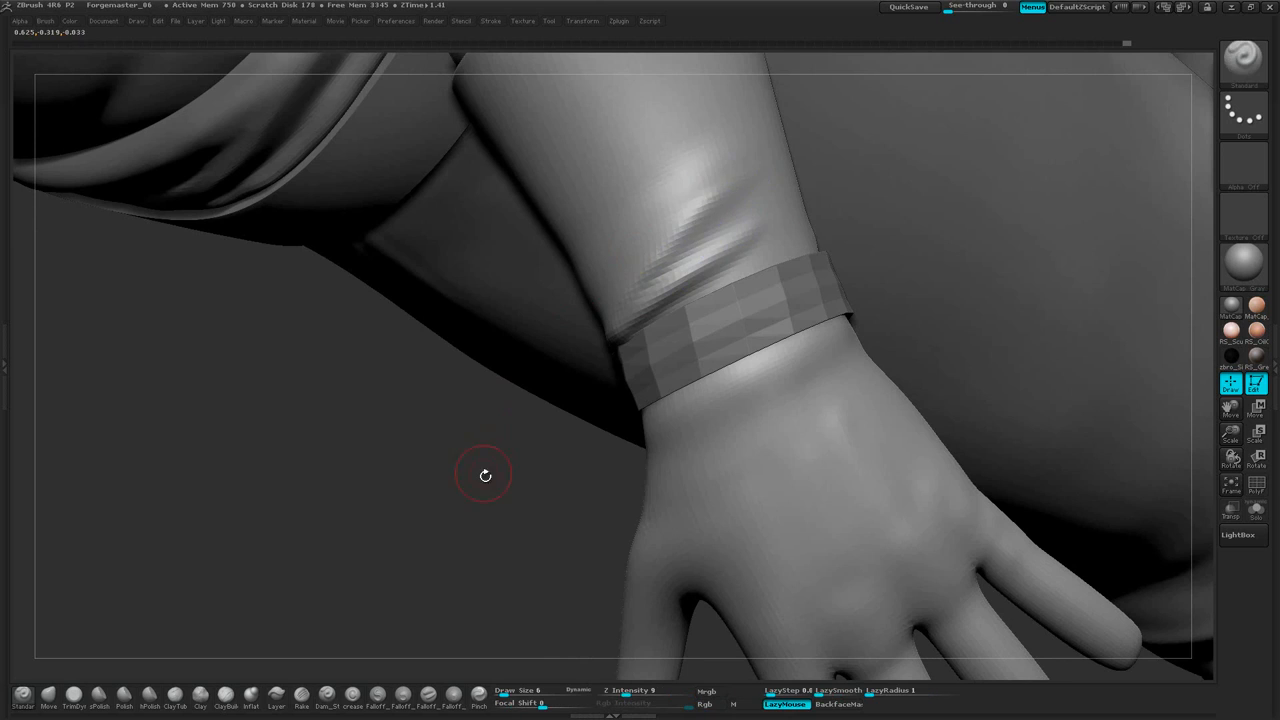
# Sculpt folds along the strap's upper edge across the back and outer side of the wrist
pyautogui.moveTo(486, 477); pyautogui.dragTo(430, 490)
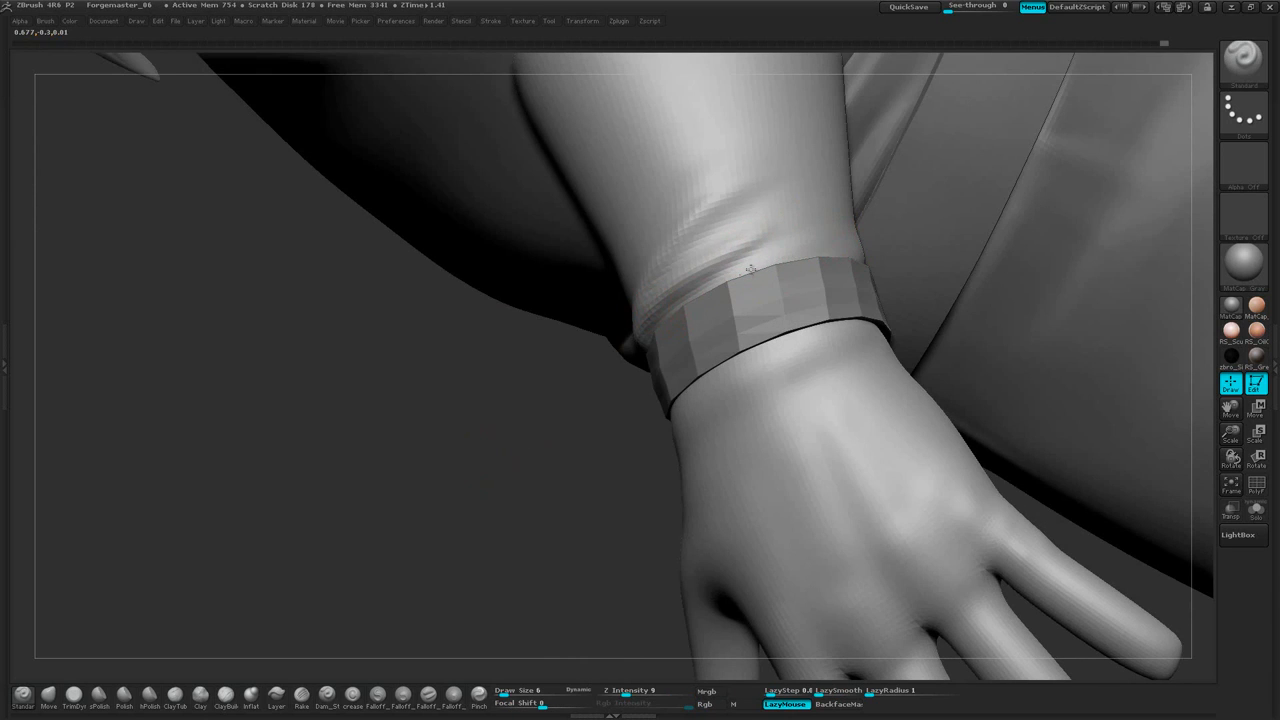
pyautogui.moveTo(511, 435); pyautogui.dragTo(532, 443)
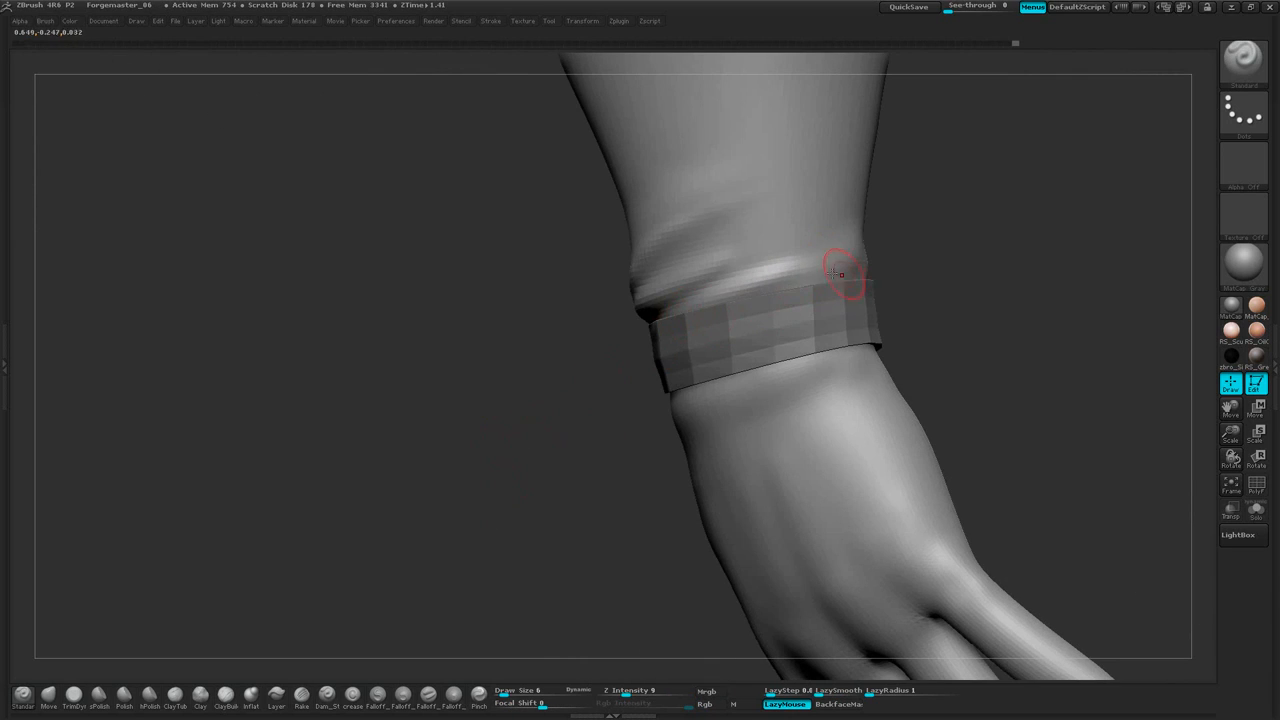
pyautogui.moveTo(740, 287)
pyautogui.mouseDown()
pyautogui.moveTo(868, 259)
pyautogui.moveTo(834, 266)
pyautogui.mouseUp()
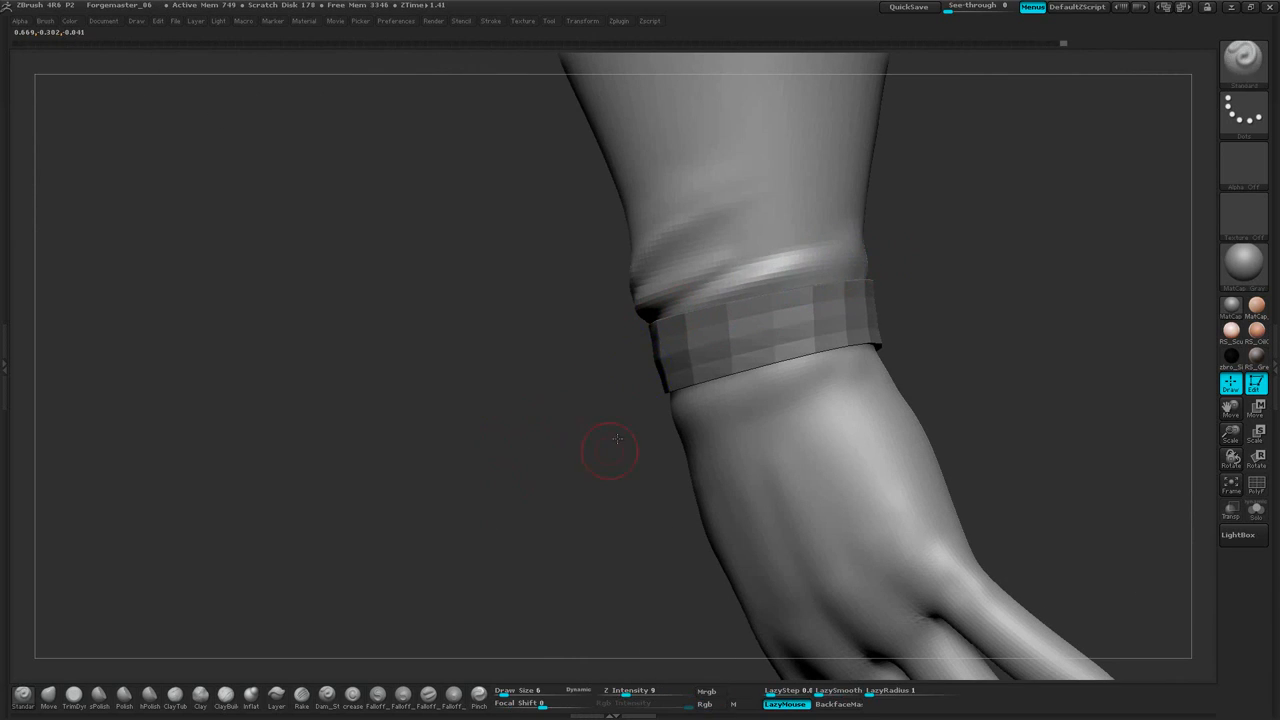
pyautogui.moveTo(606, 443)
pyautogui.mouseDown()
pyautogui.moveTo(1023, 197)
pyautogui.moveTo(855, 315)
pyautogui.mouseUp()
pyautogui.moveTo(860, 316); pyautogui.dragTo(948, 245)
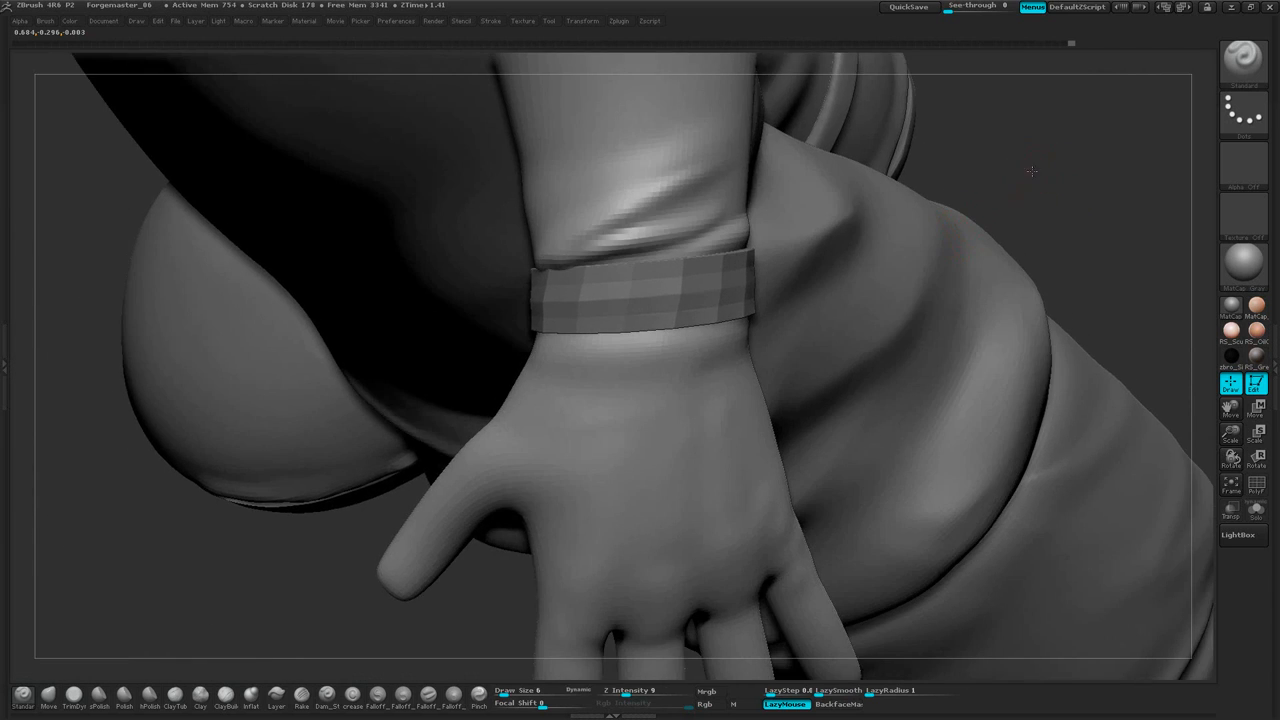
# Sculpt compression folds below the wrist strap across the back and outer side of the hand, using the Standard brush at draw size 5
pyautogui.moveTo(1032, 171); pyautogui.dragTo(808, 276)
pyautogui.press('space')
pyautogui.moveTo(663, 351)
pyautogui.mouseDown()
pyautogui.moveTo(735, 335)
pyautogui.moveTo(668, 351)
pyautogui.mouseUp()
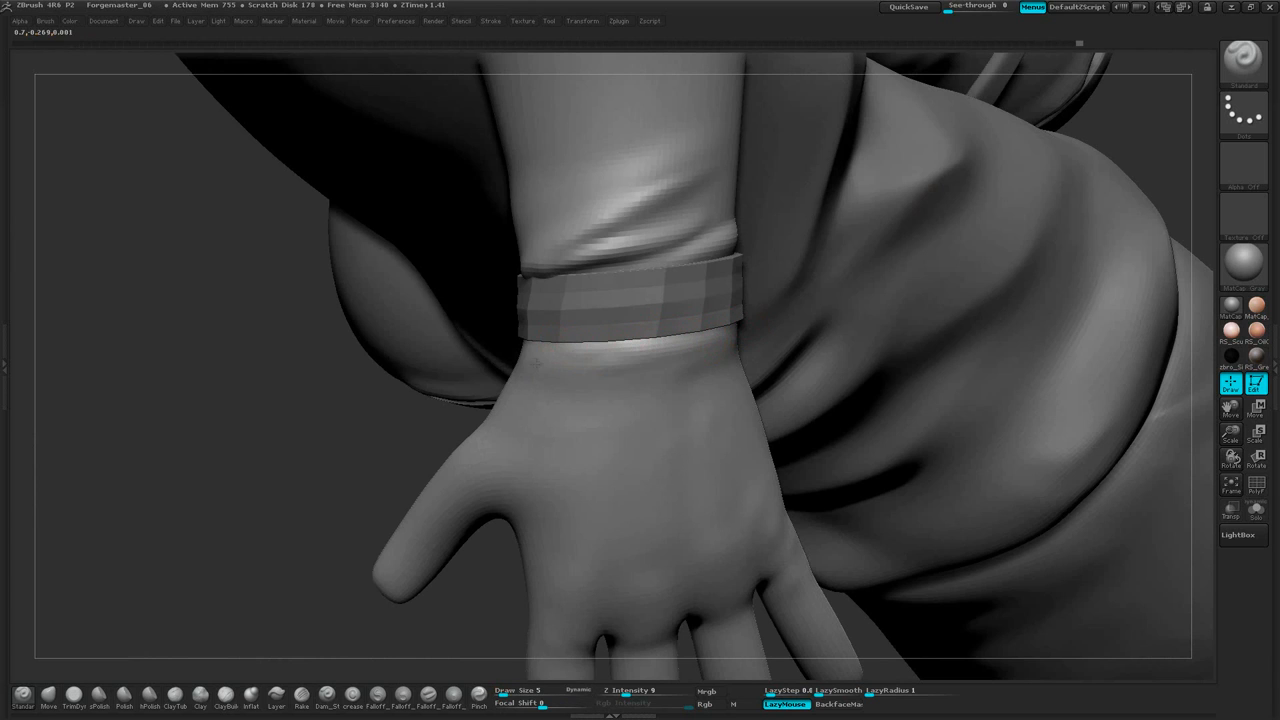
pyautogui.moveTo(348, 427); pyautogui.dragTo(583, 382)
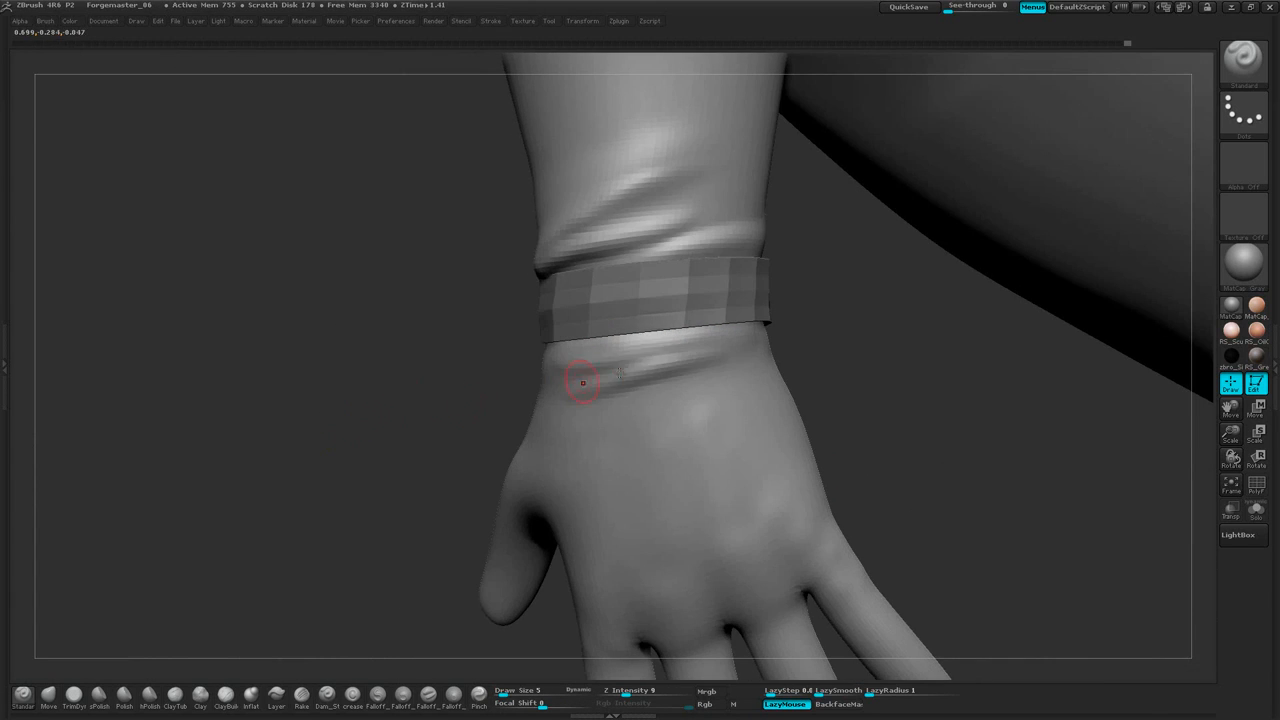
pyautogui.moveTo(818, 334); pyautogui.dragTo(713, 354)
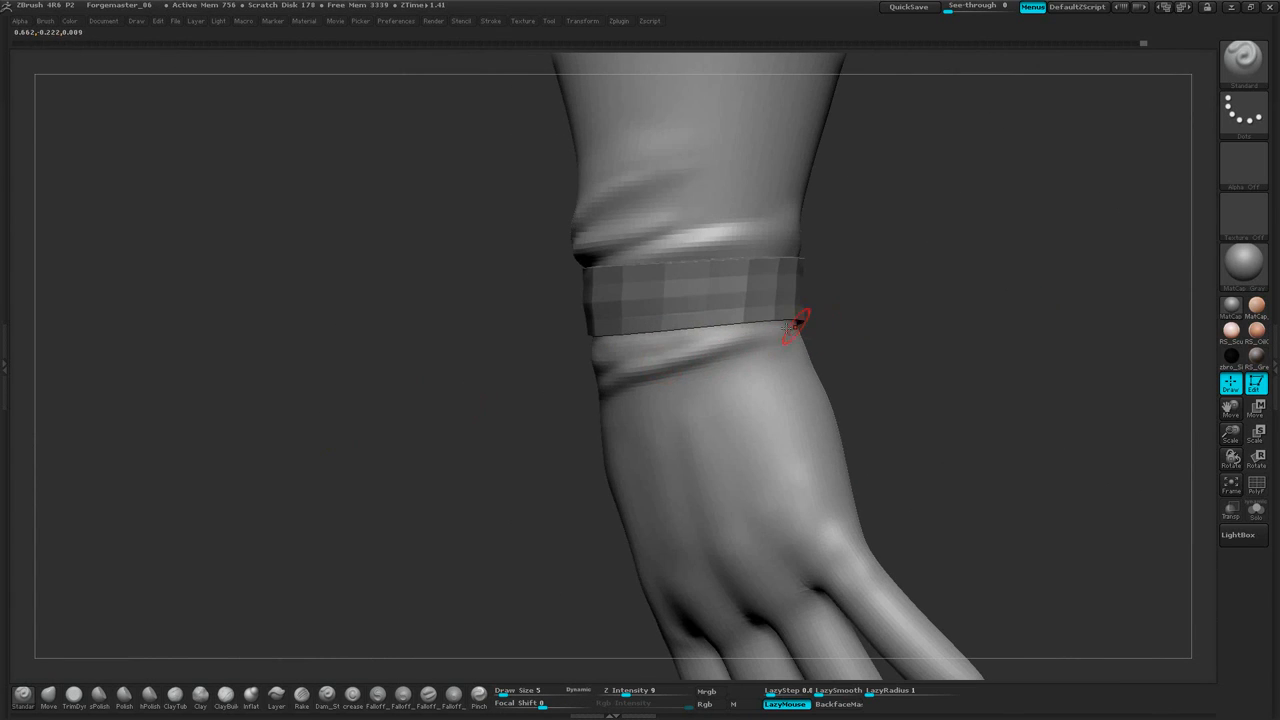
pyautogui.moveTo(869, 311); pyautogui.dragTo(748, 337)
pyautogui.moveTo(444, 403); pyautogui.dragTo(617, 347)
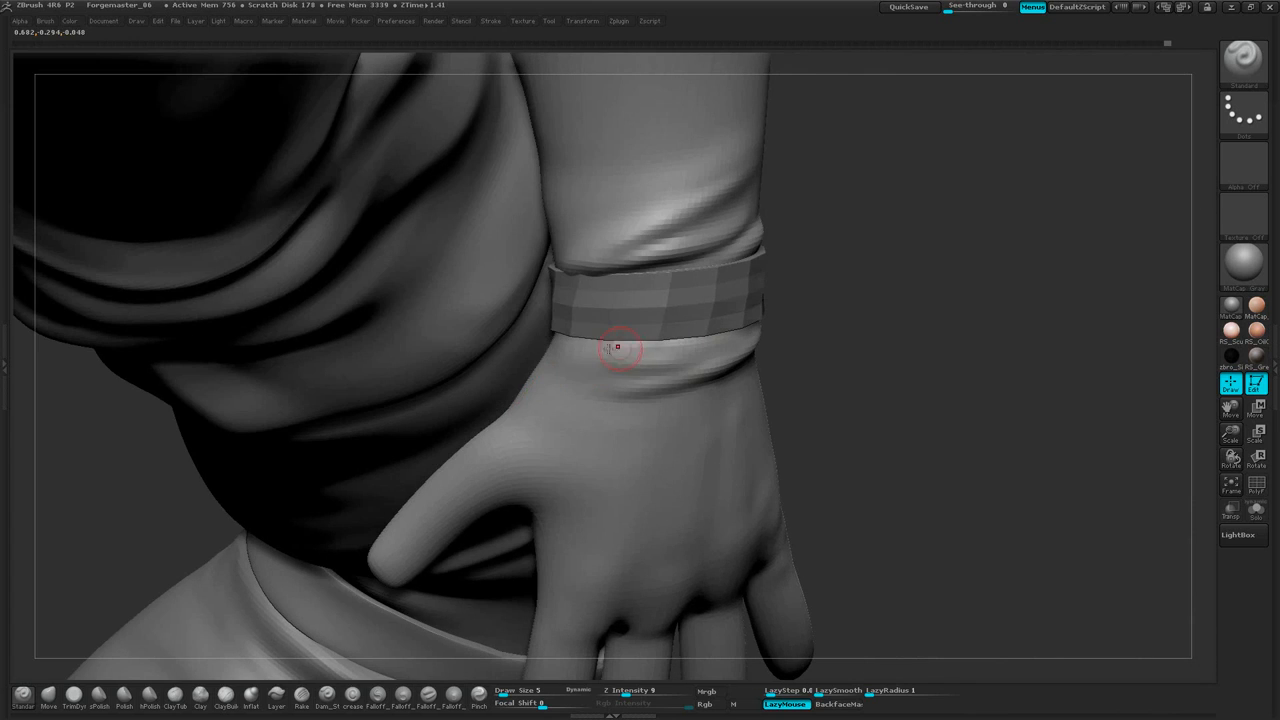
pyautogui.moveTo(863, 310); pyautogui.dragTo(646, 353)
pyautogui.moveTo(886, 302); pyautogui.dragTo(674, 347)
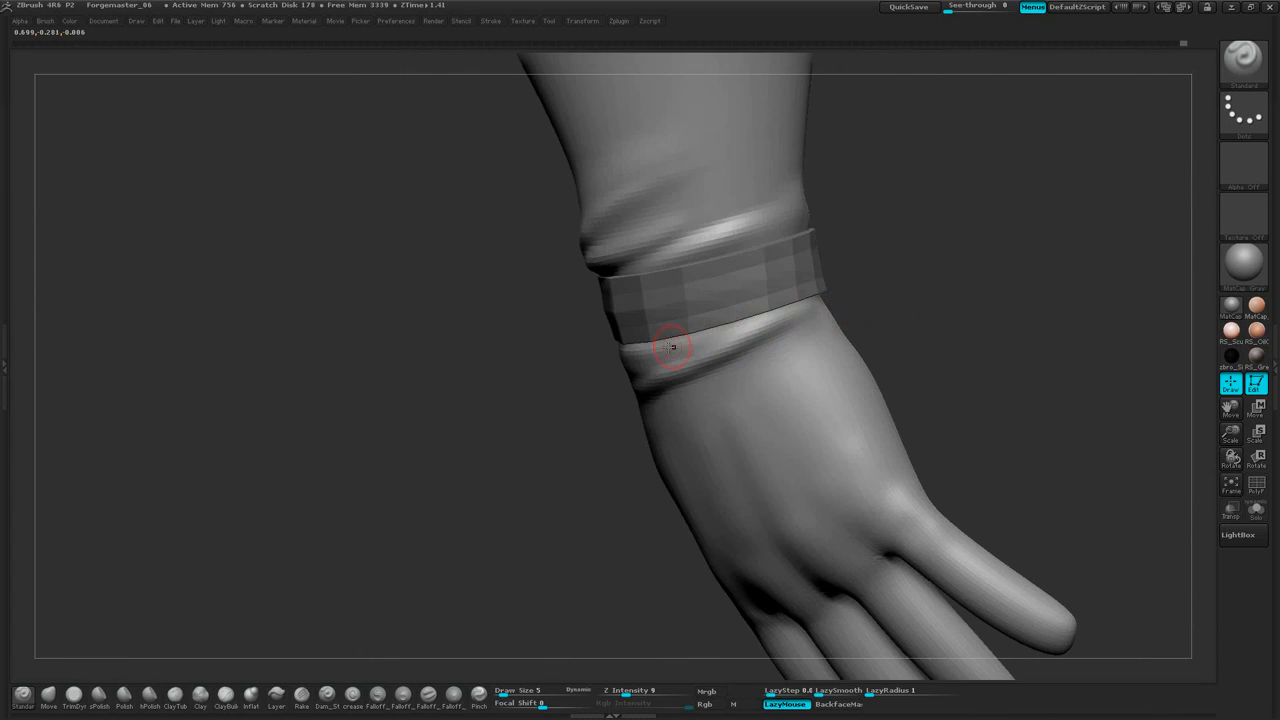
pyautogui.moveTo(925, 284); pyautogui.dragTo(588, 311)
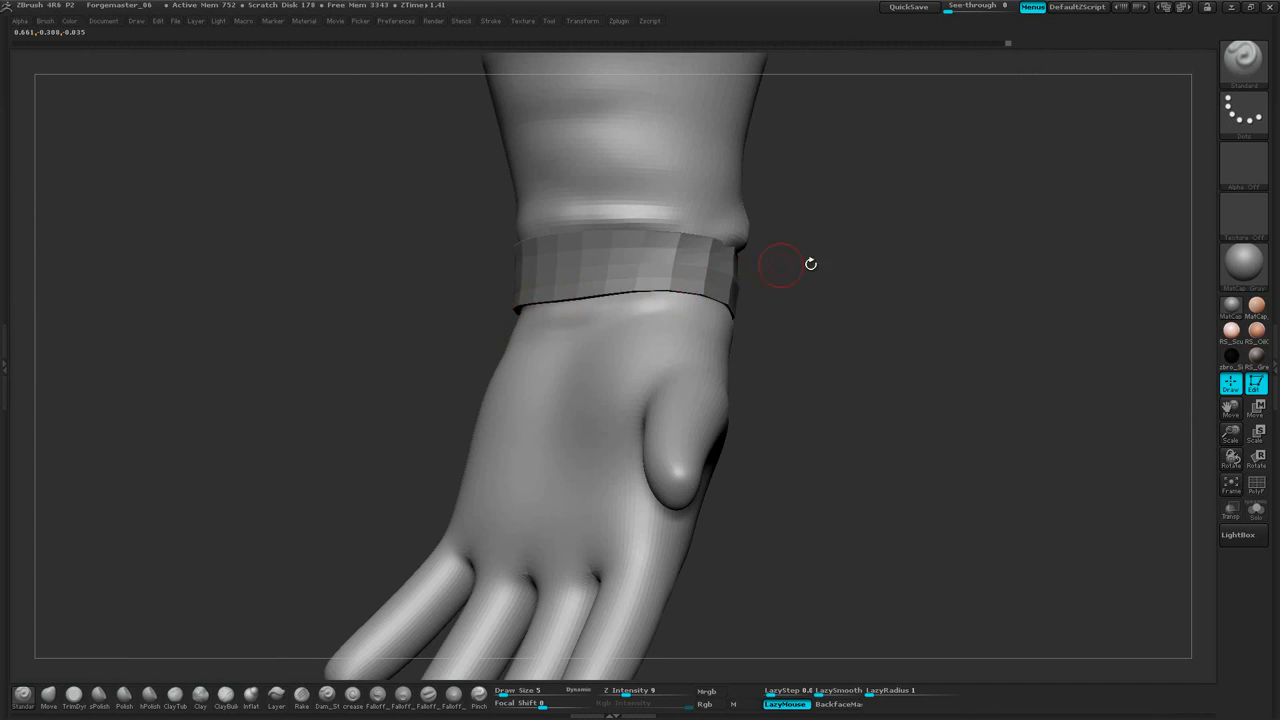
# Continue the fold along the strap's lower edge around the palm side of the wrist
pyautogui.moveTo(810, 263)
pyautogui.mouseDown()
pyautogui.moveTo(787, 321)
pyautogui.moveTo(808, 313)
pyautogui.mouseUp()
pyautogui.moveTo(720, 229)
pyautogui.mouseDown()
pyautogui.moveTo(731, 354)
pyautogui.moveTo(668, 319)
pyautogui.moveTo(742, 312)
pyautogui.mouseUp()
pyautogui.moveTo(447, 325); pyautogui.dragTo(726, 340)
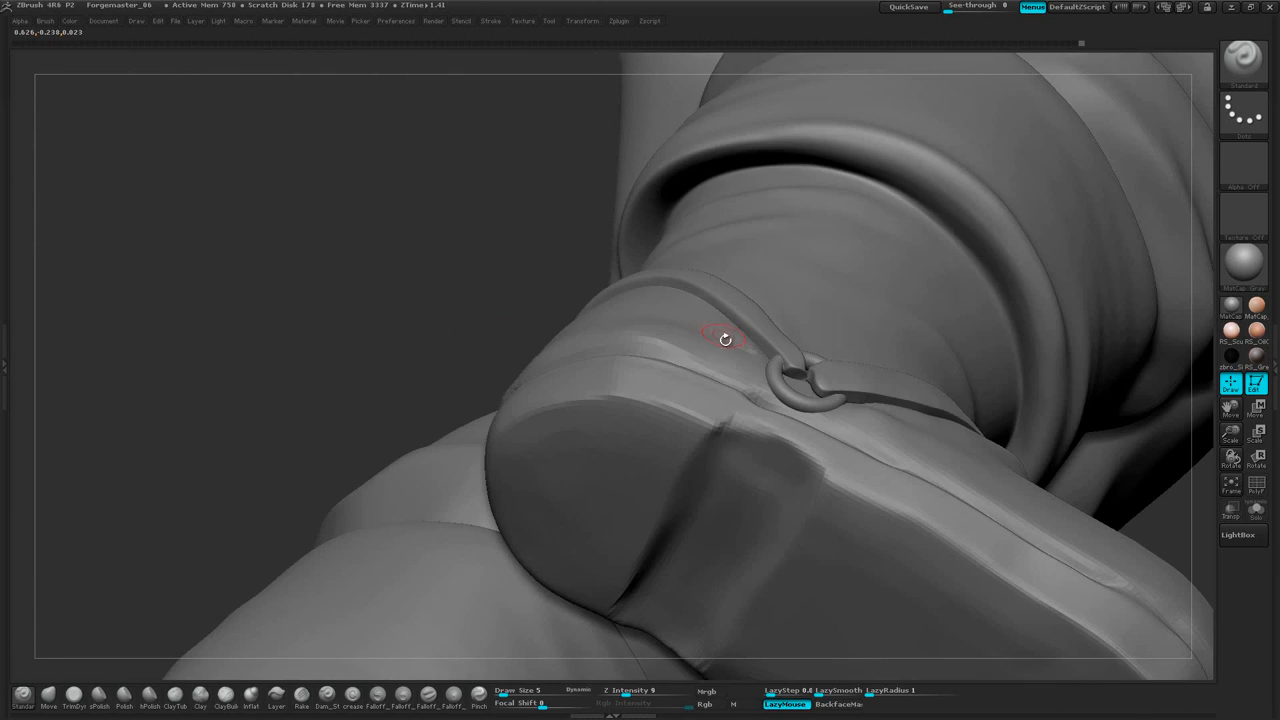
pyautogui.moveTo(441, 338); pyautogui.dragTo(411, 334)
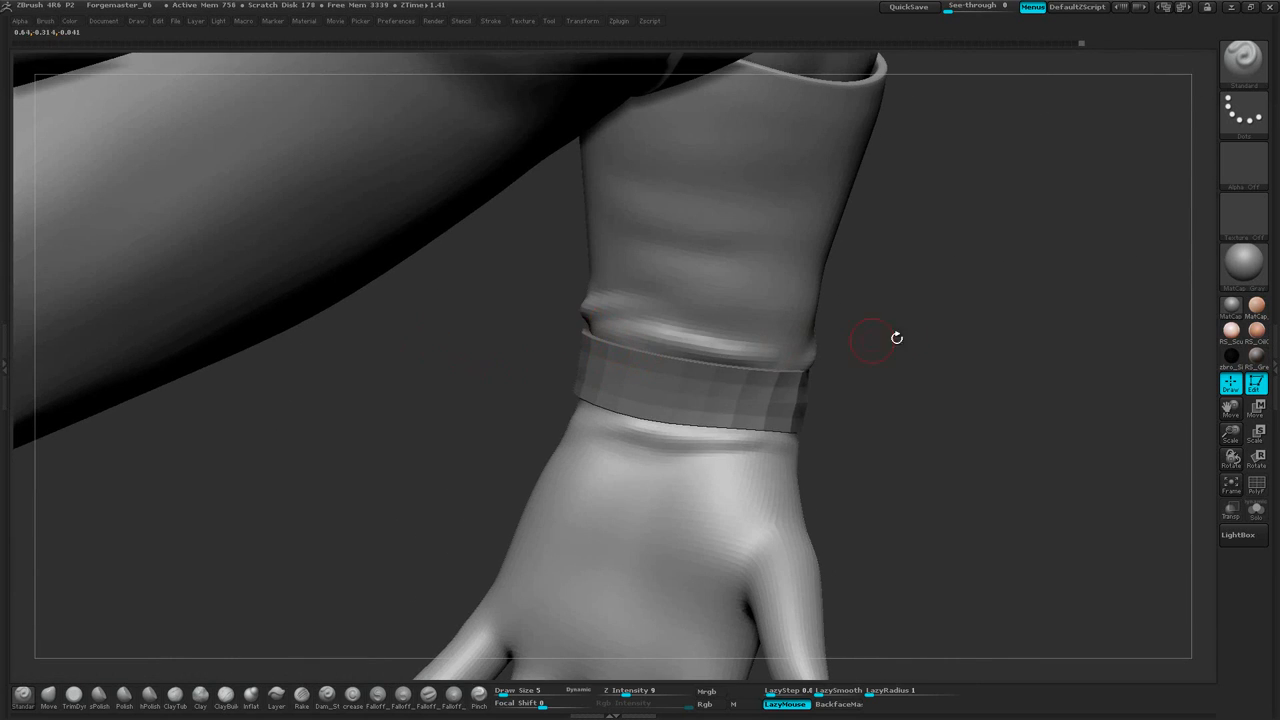
# Sculpt a diagonal fold above the strap on the palm side of the wrist and blend it with the Smooth brush
pyautogui.moveTo(896, 338); pyautogui.dragTo(820, 343)
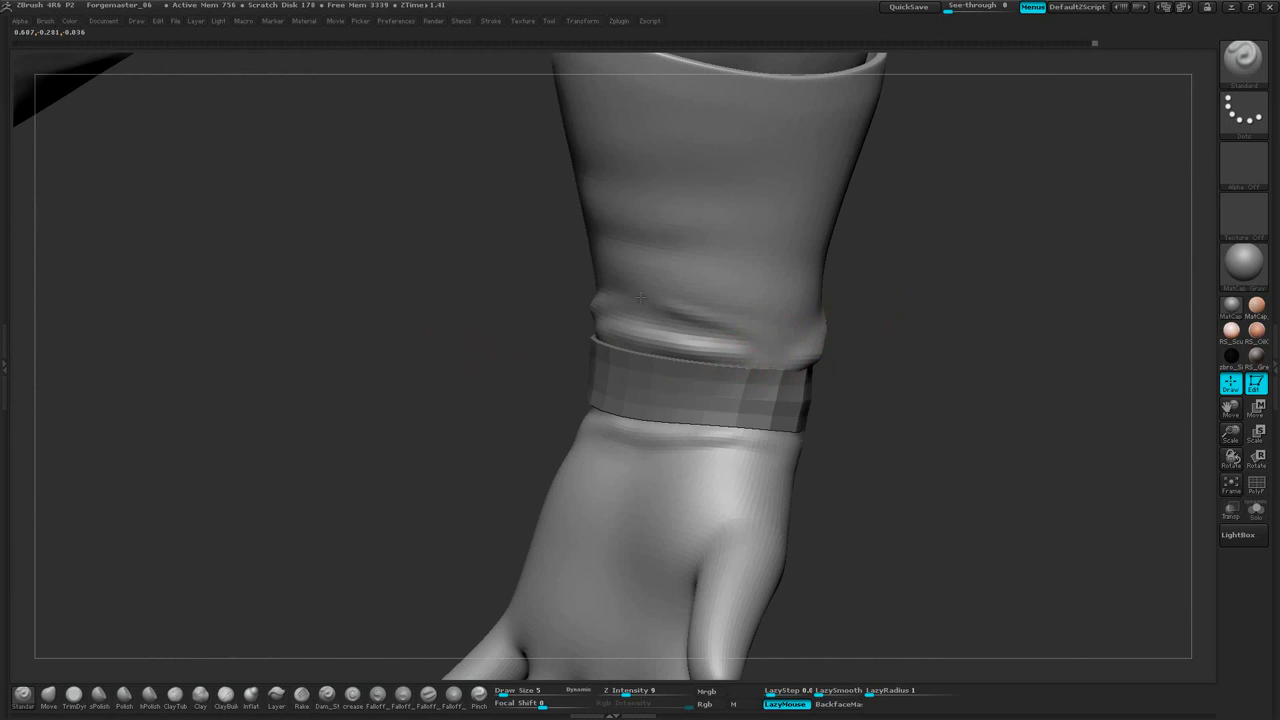
pyautogui.moveTo(885, 331); pyautogui.dragTo(790, 330)
pyautogui.moveTo(707, 328)
pyautogui.mouseDown()
pyautogui.moveTo(801, 349)
pyautogui.moveTo(757, 321)
pyautogui.mouseUp()
pyautogui.moveTo(882, 270)
pyautogui.mouseDown()
pyautogui.moveTo(952, 268)
pyautogui.moveTo(918, 275)
pyautogui.mouseUp()
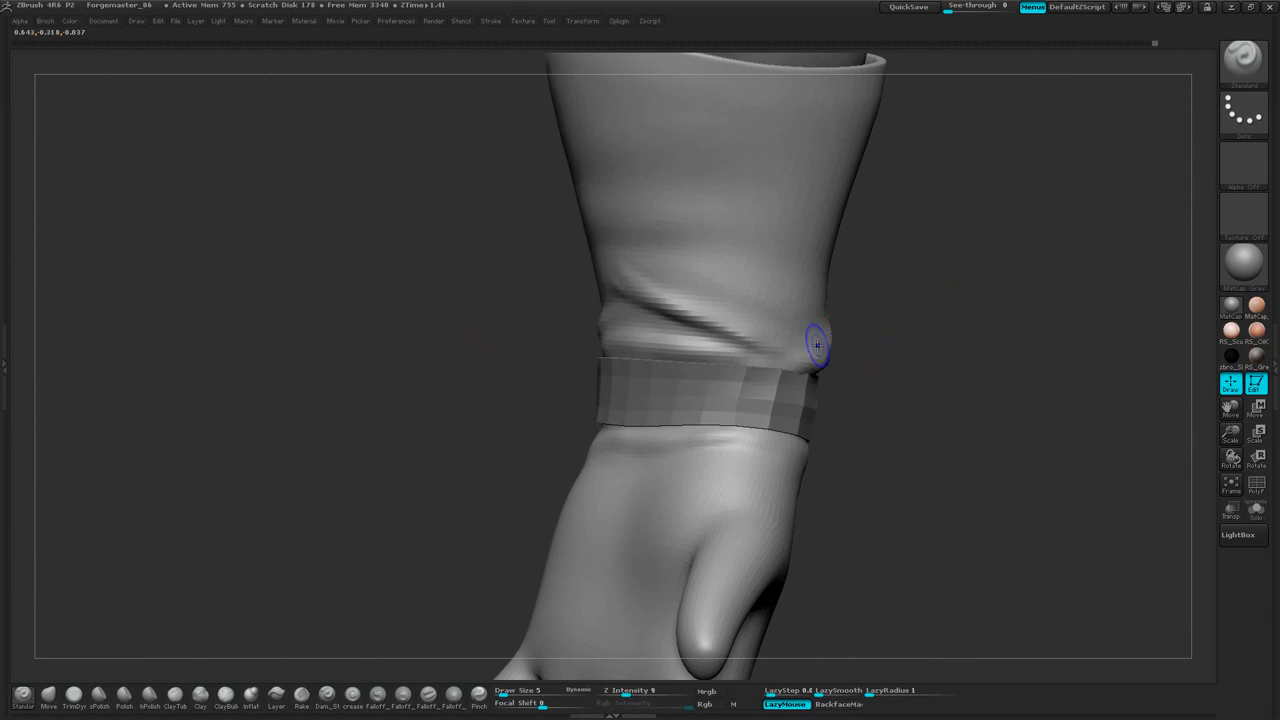
pyautogui.keyDown('shift'); pyautogui.moveTo(780, 333); pyautogui.dragTo(644, 277); pyautogui.keyUp('shift')
pyautogui.moveTo(503, 354)
pyautogui.mouseDown()
pyautogui.moveTo(829, 286)
pyautogui.moveTo(928, 306)
pyautogui.moveTo(921, 296)
pyautogui.mouseUp()
pyautogui.press('shift')
pyautogui.moveTo(803, 311)
pyautogui.keyDown('alt'); pyautogui.mouseDown()
pyautogui.moveTo(762, 307)
pyautogui.moveTo(942, 290)
pyautogui.moveTo(903, 294)
pyautogui.moveTo(929, 345)
pyautogui.moveTo(934, 277)
pyautogui.moveTo(902, 358)
pyautogui.moveTo(909, 317)
pyautogui.moveTo(778, 291)
pyautogui.mouseUp(); pyautogui.keyUp('alt')
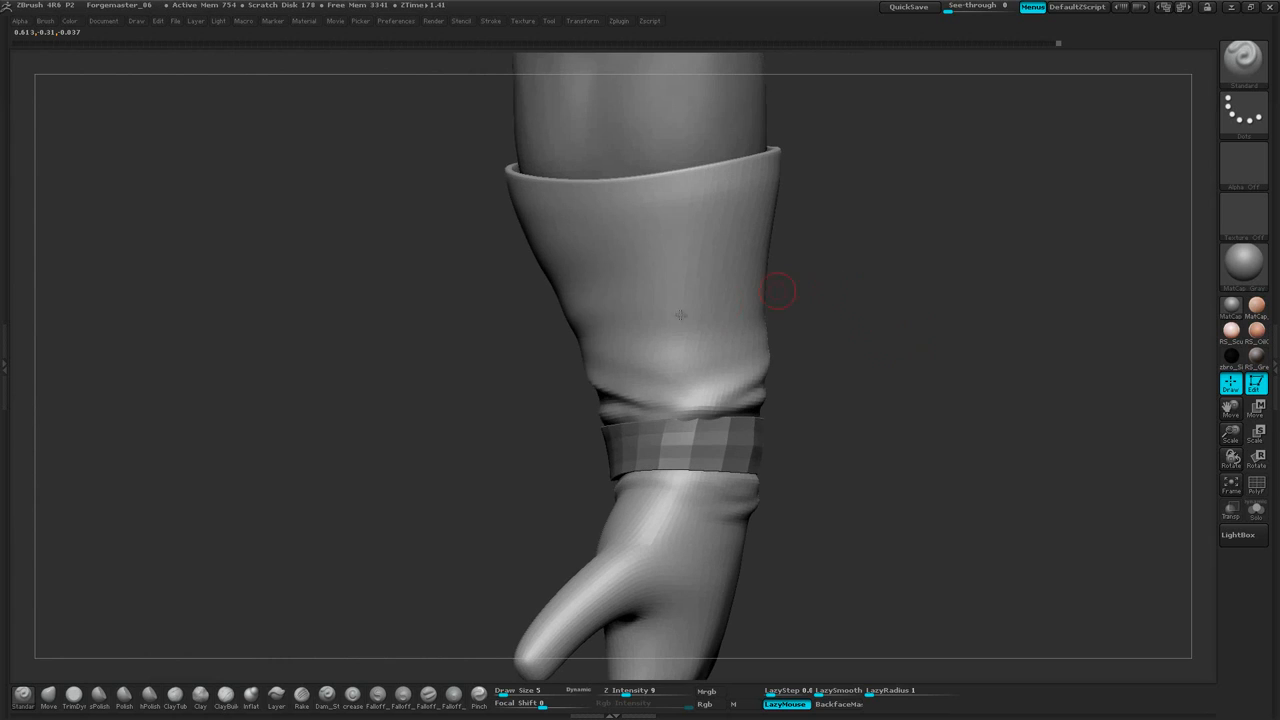
# Sculpt broad, soft diagonal folds across the middle of the cuff at draw size 15 and smooth them
pyautogui.moveTo(668, 283)
pyautogui.mouseDown()
pyautogui.moveTo(807, 238)
pyautogui.moveTo(840, 248)
pyautogui.moveTo(871, 214)
pyautogui.mouseUp()
pyautogui.press('space')
pyautogui.moveTo(797, 200); pyautogui.dragTo(866, 184)
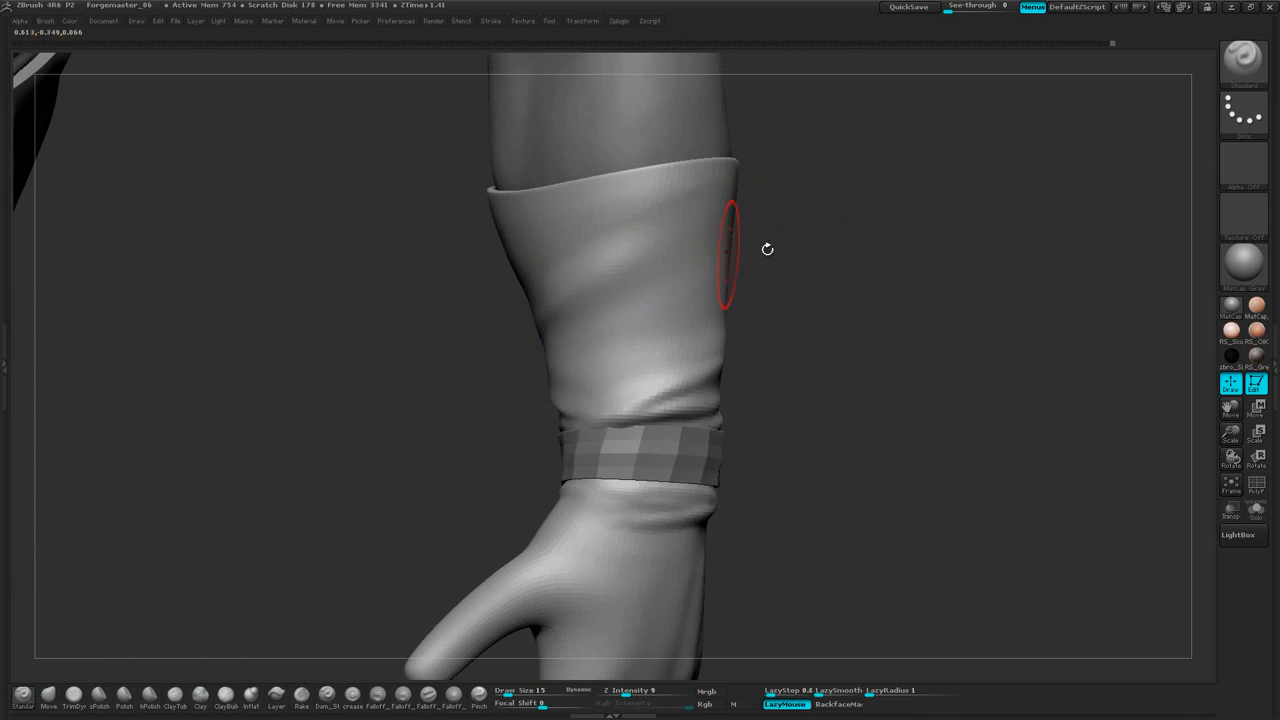
pyautogui.moveTo(766, 249); pyautogui.dragTo(595, 281)
pyautogui.moveTo(679, 204); pyautogui.dragTo(723, 229)
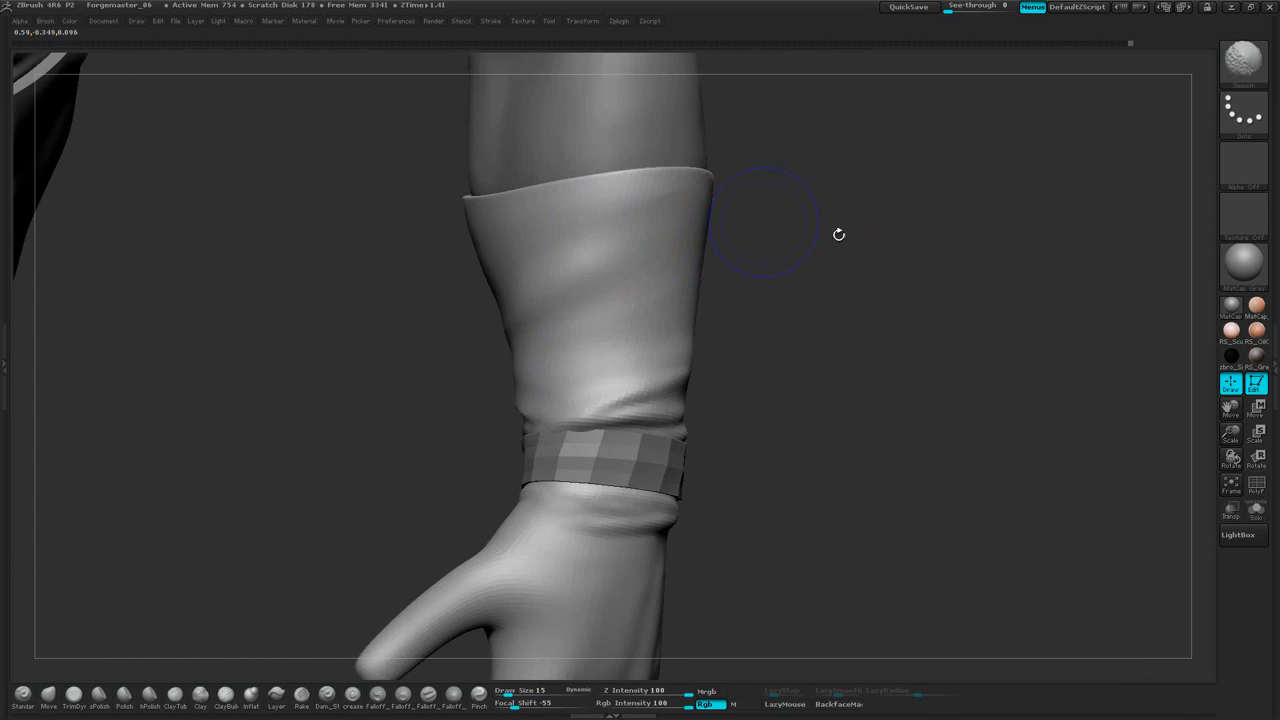
pyautogui.moveTo(837, 234)
pyautogui.mouseDown()
pyautogui.moveTo(959, 203)
pyautogui.moveTo(969, 217)
pyautogui.moveTo(717, 246)
pyautogui.mouseUp()
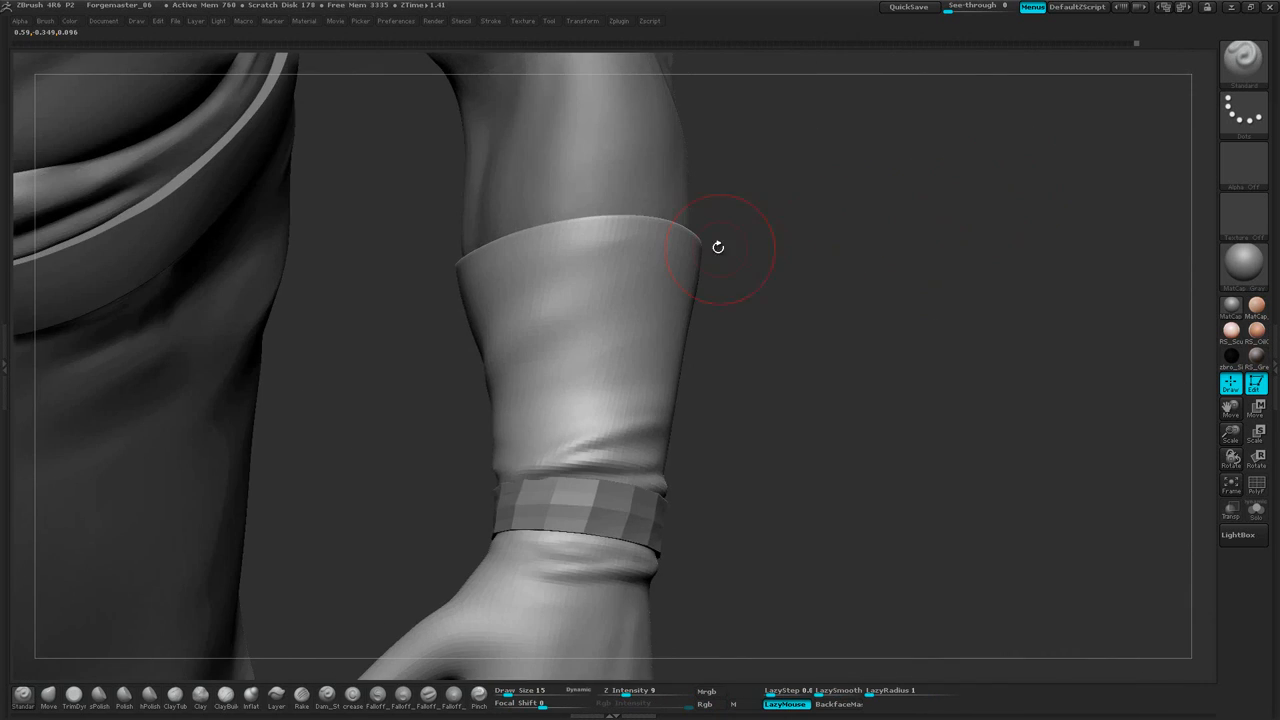
# Sculpt a fold just beneath the cuff rim with the Standard brush at draw size 8
pyautogui.rightClick(812, 219)
pyautogui.moveTo(812, 222)
pyautogui.mouseDown()
pyautogui.moveTo(900, 206)
pyautogui.moveTo(645, 254)
pyautogui.moveTo(505, 314)
pyautogui.mouseUp()
pyautogui.moveTo(722, 254); pyautogui.dragTo(744, 249)
pyautogui.moveTo(493, 321); pyautogui.dragTo(662, 264)
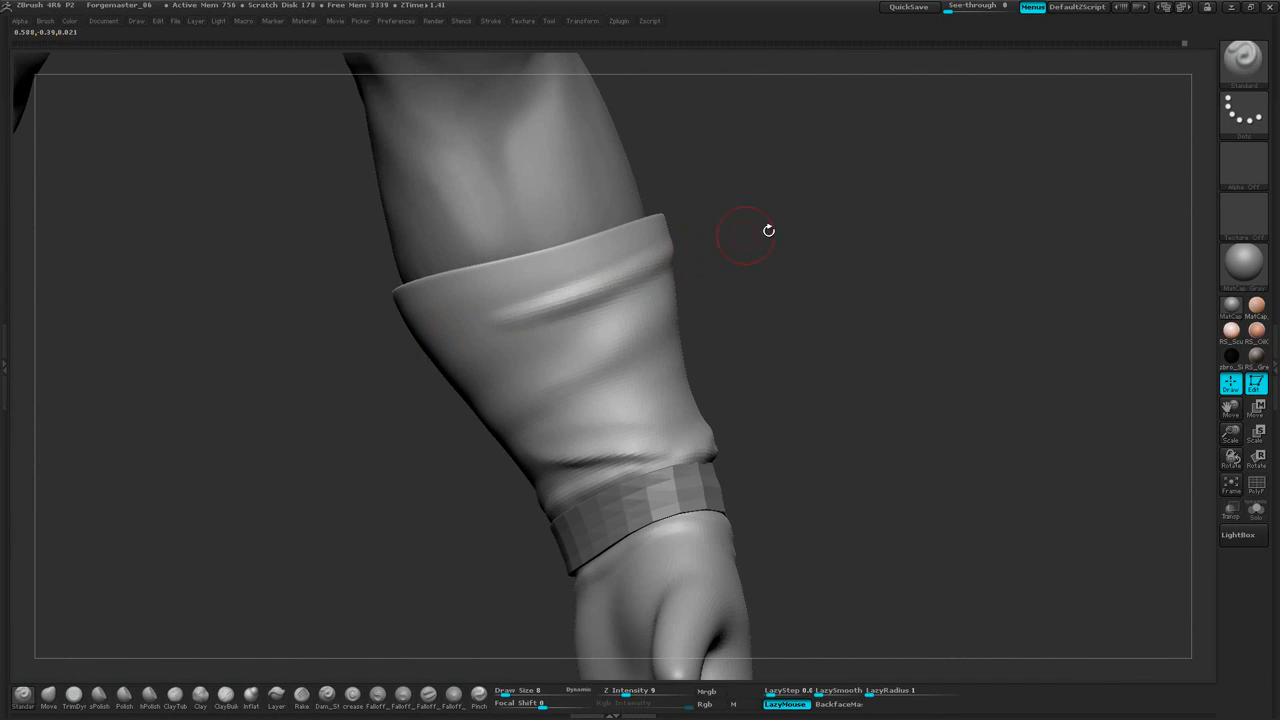
pyautogui.moveTo(768, 231)
pyautogui.mouseDown()
pyautogui.moveTo(843, 228)
pyautogui.moveTo(607, 276)
pyautogui.mouseUp()
pyautogui.moveTo(825, 248)
pyautogui.mouseDown()
pyautogui.moveTo(690, 268)
pyautogui.moveTo(840, 250)
pyautogui.mouseUp()
# Soften the fold beneath the cuff rim and the cuff's middle area with the Smooth brush
pyautogui.keyDown('shift'); pyautogui.moveTo(720, 272); pyautogui.dragTo(649, 306); pyautogui.keyUp('shift')
pyautogui.moveTo(805, 250)
pyautogui.mouseDown()
pyautogui.moveTo(910, 241)
pyautogui.moveTo(1003, 323)
pyautogui.moveTo(926, 337)
pyautogui.moveTo(925, 390)
pyautogui.mouseUp()
pyautogui.moveTo(925, 390); pyautogui.dragTo(962, 341)
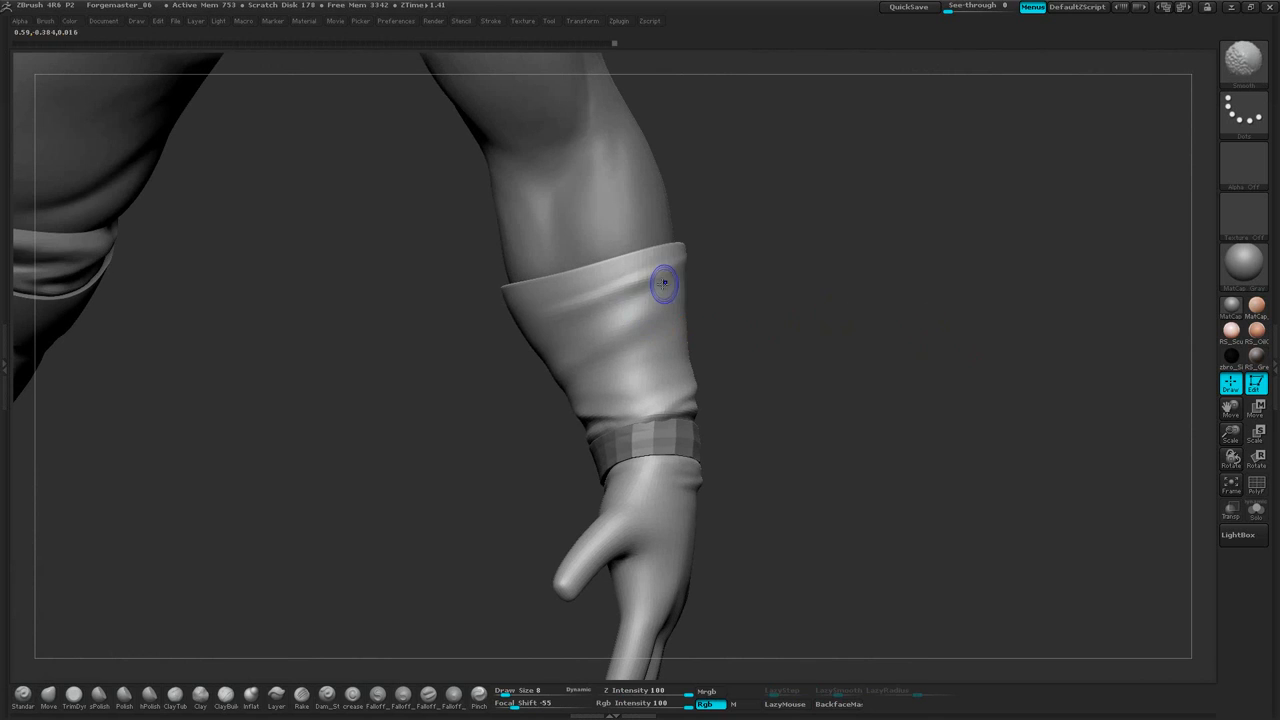
pyautogui.moveTo(833, 261); pyautogui.dragTo(902, 259)
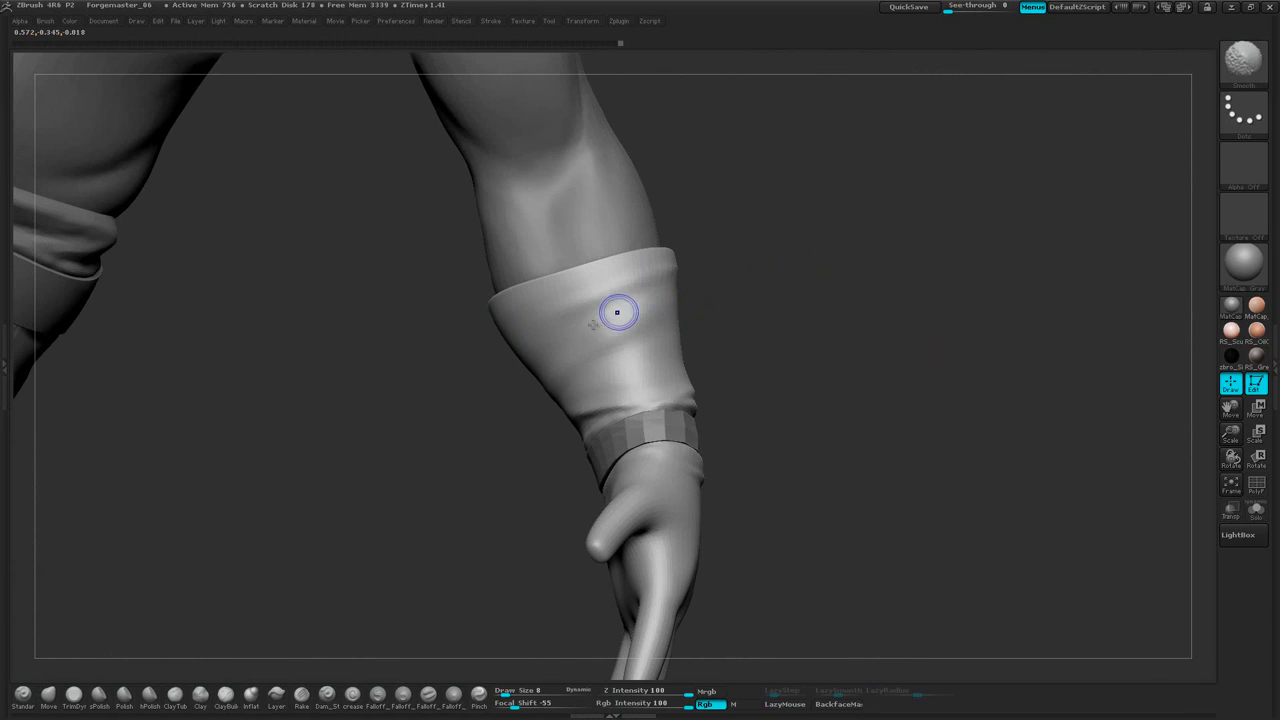
pyautogui.keyDown('shift'); pyautogui.moveTo(617, 311); pyautogui.dragTo(556, 389); pyautogui.keyUp('shift')
# Extend the cuff folds around the outer and back side of the forearm, softening them with the Smooth brush
pyautogui.moveTo(914, 303)
pyautogui.mouseDown()
pyautogui.moveTo(812, 265)
pyautogui.moveTo(763, 460)
pyautogui.moveTo(705, 336)
pyautogui.mouseUp()
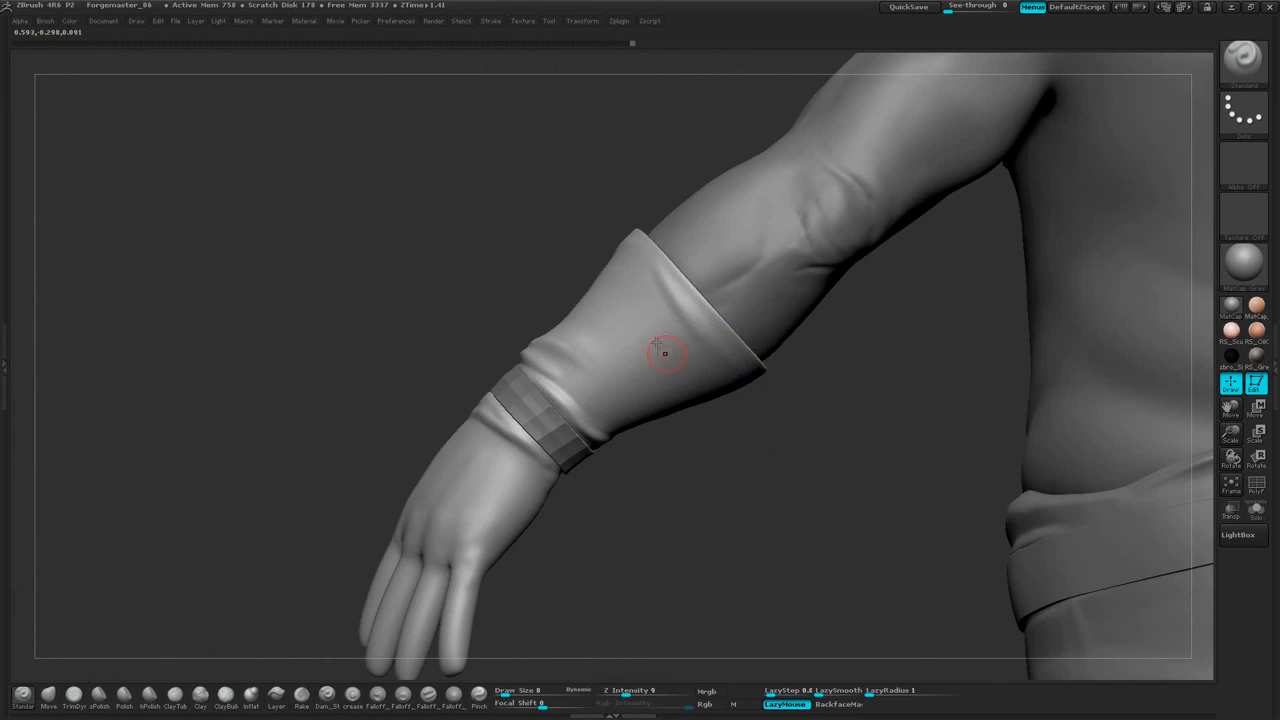
pyautogui.moveTo(804, 430); pyautogui.dragTo(601, 326)
pyautogui.moveTo(711, 503); pyautogui.dragTo(633, 357)
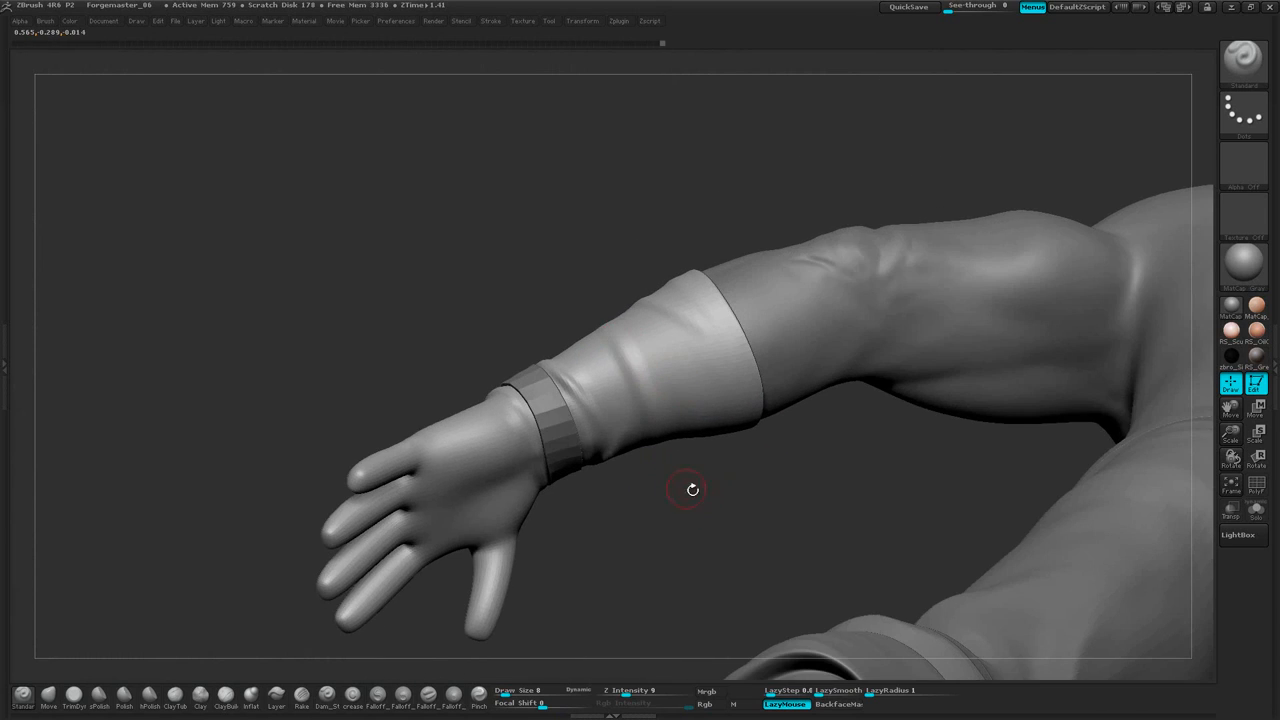
pyautogui.moveTo(692, 489)
pyautogui.mouseDown()
pyautogui.moveTo(650, 407)
pyautogui.moveTo(686, 386)
pyautogui.moveTo(645, 327)
pyautogui.mouseUp()
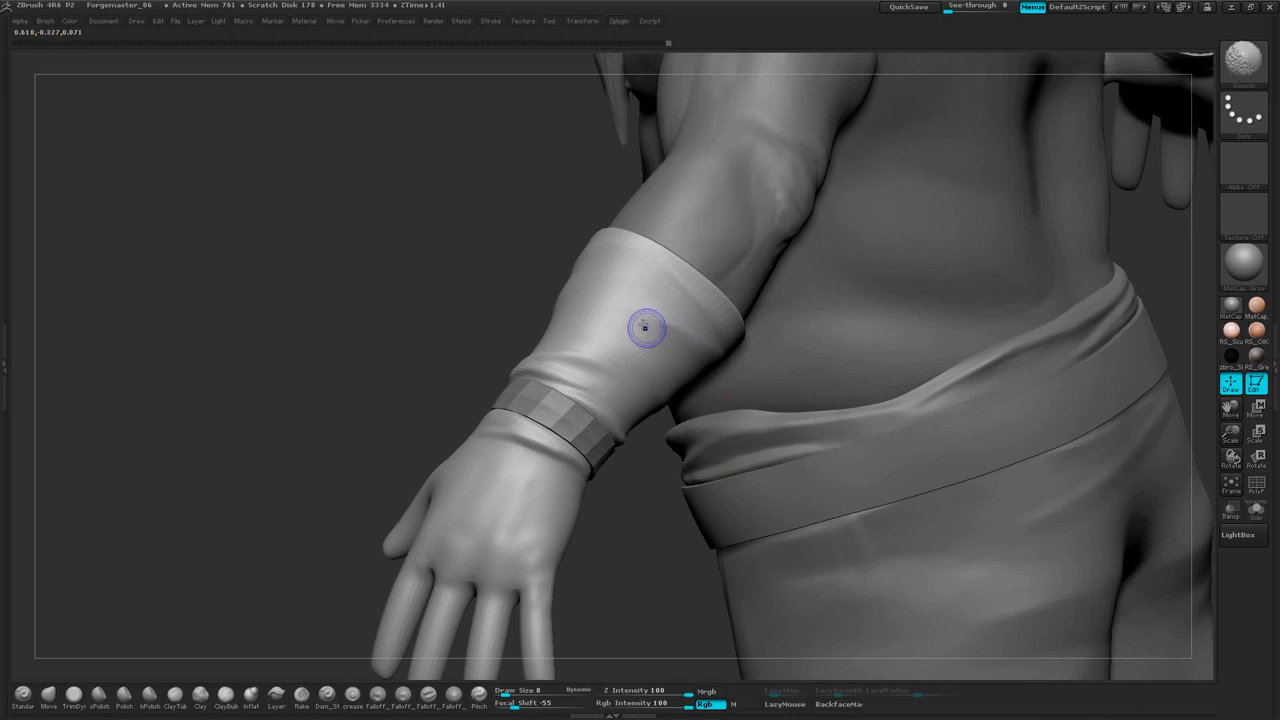
pyautogui.moveTo(662, 531)
pyautogui.mouseDown()
pyautogui.moveTo(693, 322)
pyautogui.moveTo(763, 380)
pyautogui.mouseUp()
pyautogui.moveTo(814, 423); pyautogui.dragTo(665, 310)
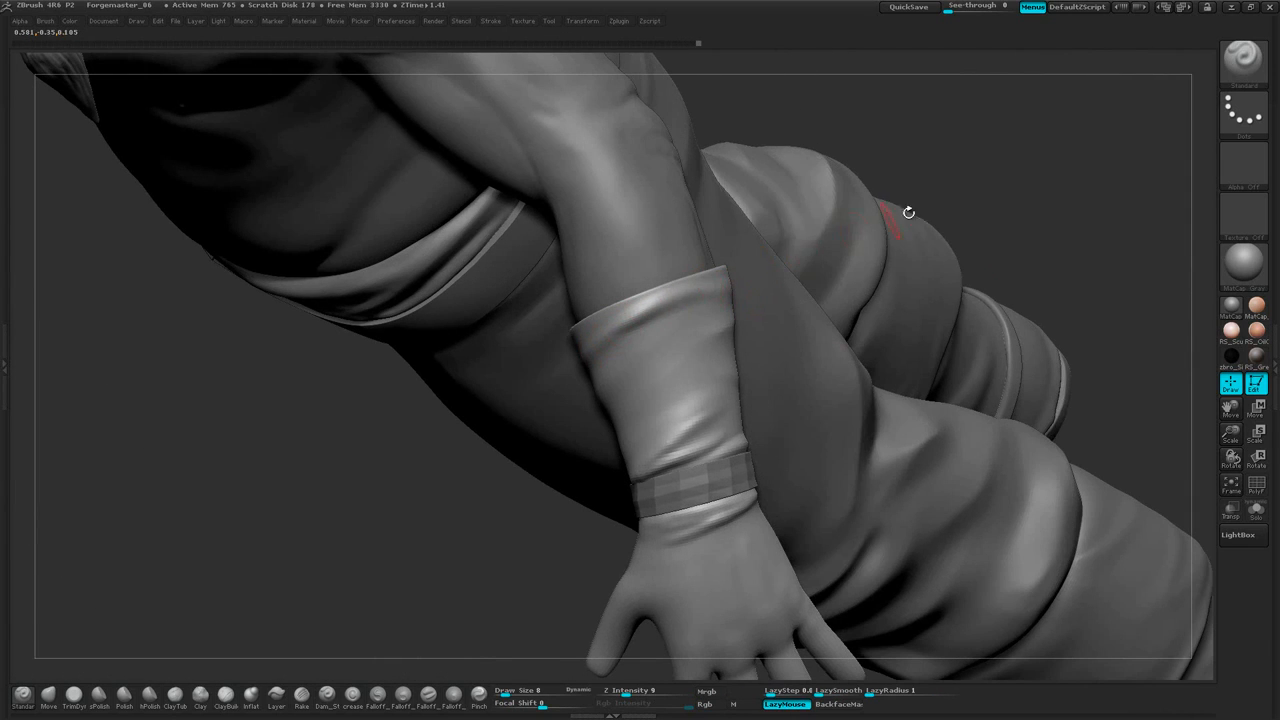
# Blend the cuff folds below the rim and just above the strap with the Smooth brush
pyautogui.keyDown('shift'); pyautogui.moveTo(908, 212); pyautogui.dragTo(655, 313); pyautogui.keyUp('shift')
pyautogui.keyDown('shift'); pyautogui.moveTo(757, 289); pyautogui.dragTo(655, 315); pyautogui.keyUp('shift')
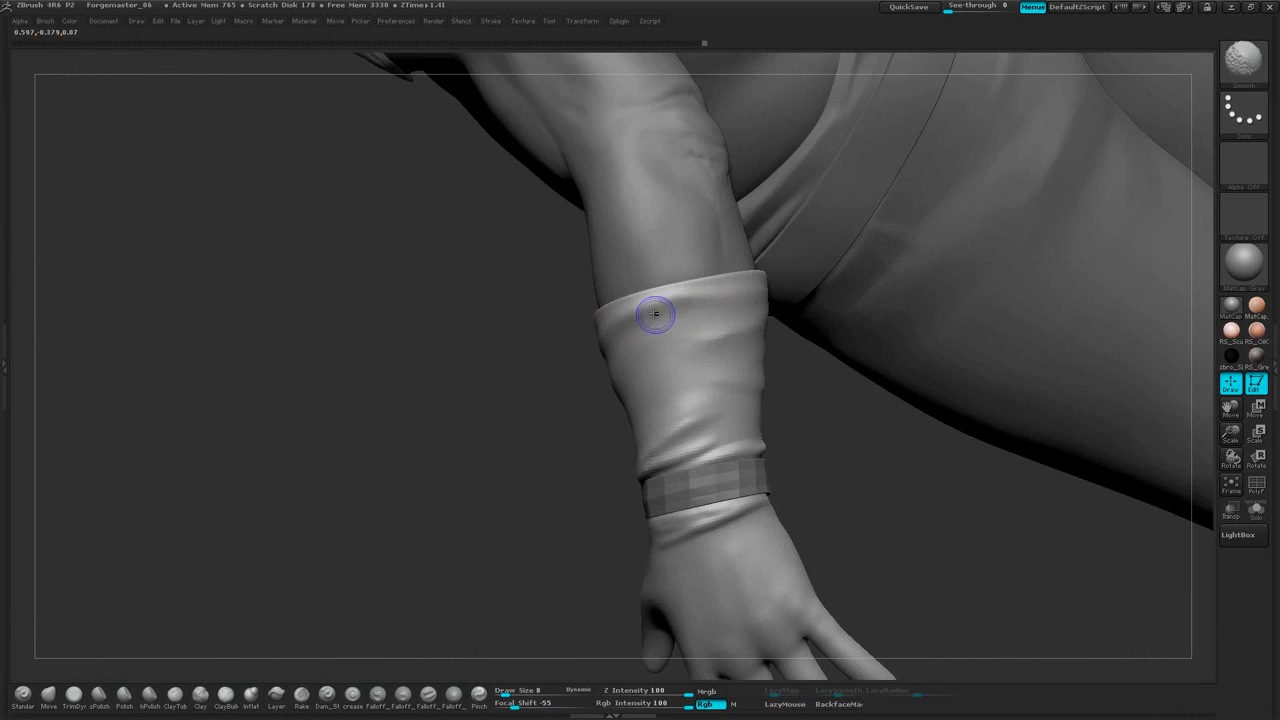
pyautogui.moveTo(600, 348)
pyautogui.mouseDown()
pyautogui.moveTo(694, 286)
pyautogui.moveTo(814, 249)
pyautogui.moveTo(889, 357)
pyautogui.moveTo(834, 185)
pyautogui.moveTo(888, 244)
pyautogui.mouseUp()
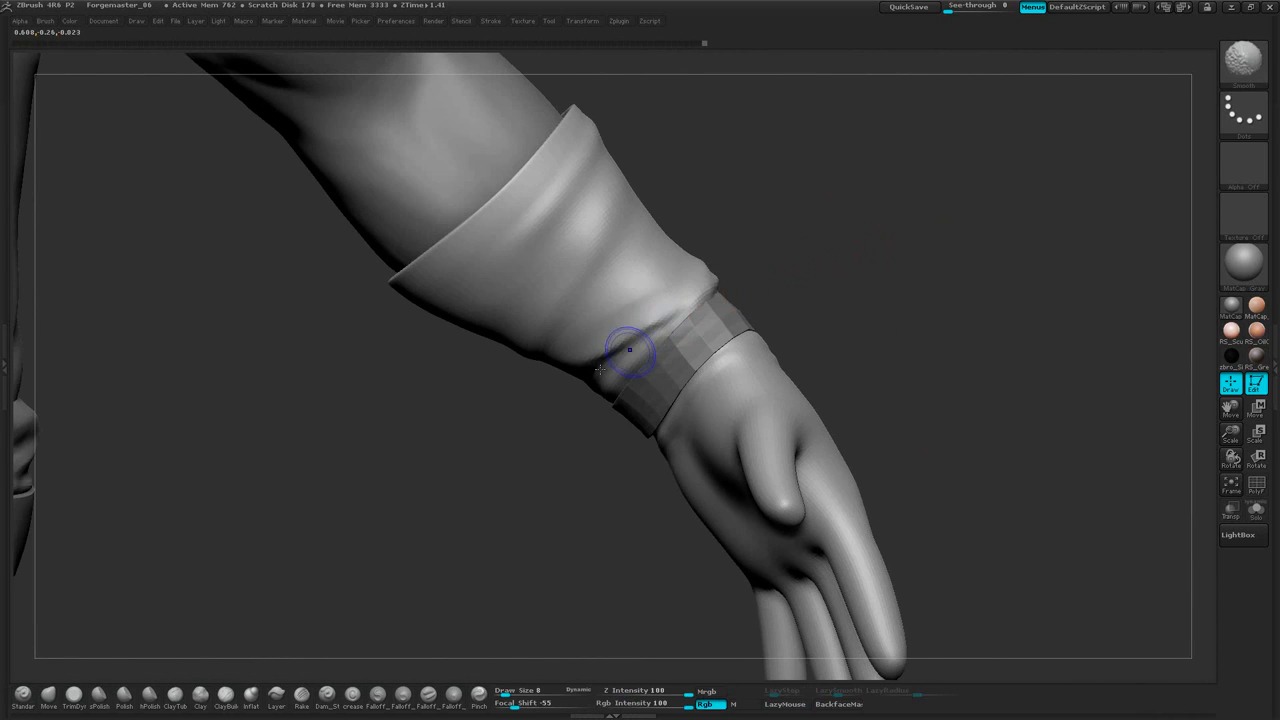
pyautogui.moveTo(910, 288); pyautogui.dragTo(609, 287)
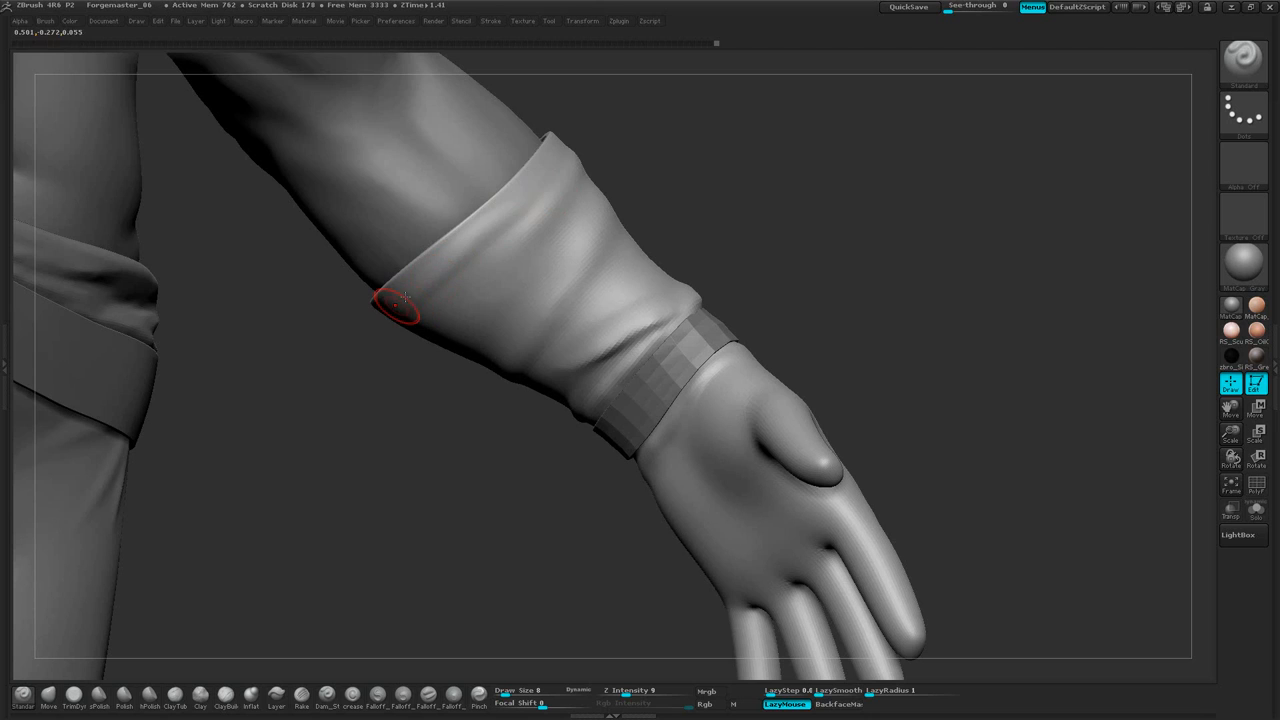
pyautogui.moveTo(847, 249); pyautogui.dragTo(745, 295)
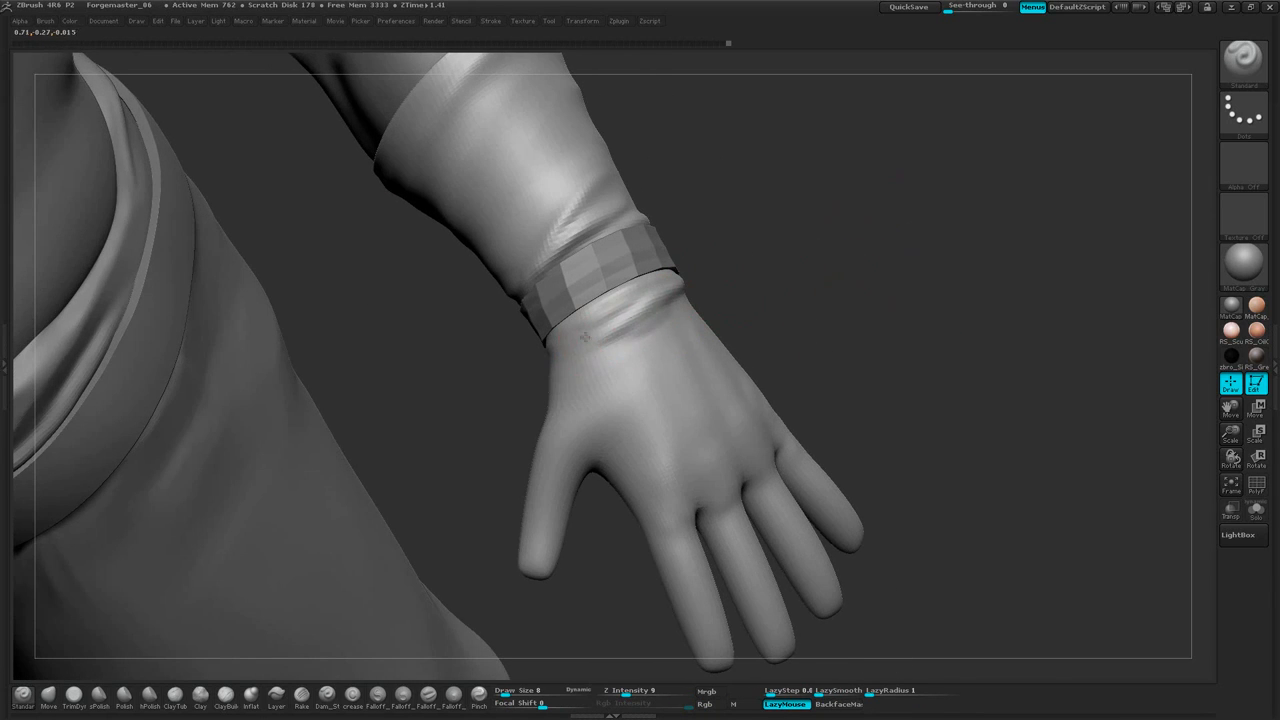
# Go down one subdivision level, build up the ring finger's joints with the ClayBuildup brush at draw size 7, and smooth them
pyautogui.moveTo(800, 286)
pyautogui.mouseDown()
pyautogui.moveTo(536, 402)
pyautogui.moveTo(880, 236)
pyautogui.moveTo(917, 226)
pyautogui.moveTo(912, 235)
pyautogui.moveTo(986, 272)
pyautogui.moveTo(914, 218)
pyautogui.moveTo(932, 195)
pyautogui.moveTo(920, 237)
pyautogui.moveTo(934, 244)
pyautogui.mouseUp()
pyautogui.press('space')
pyautogui.hotkey('shift', 'd')
pyautogui.click(230, 696)
pyautogui.press('space')
pyautogui.press('space')
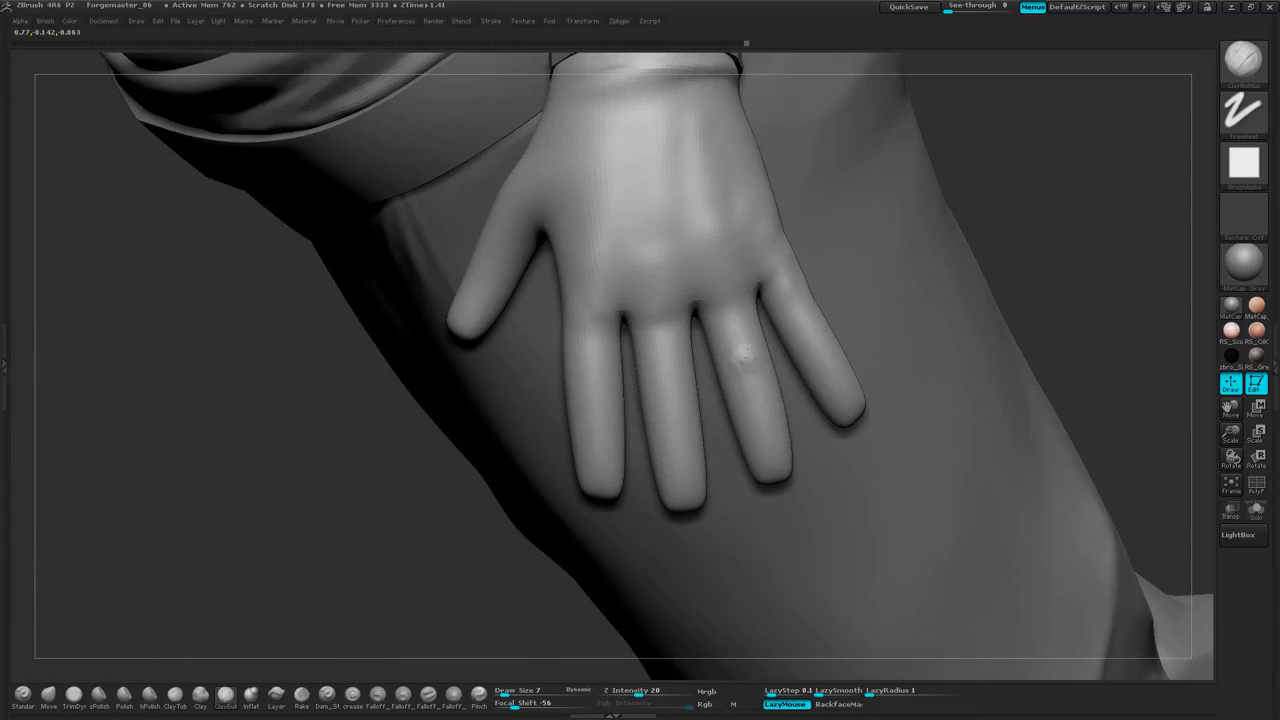
pyautogui.moveTo(844, 296); pyautogui.dragTo(822, 362)
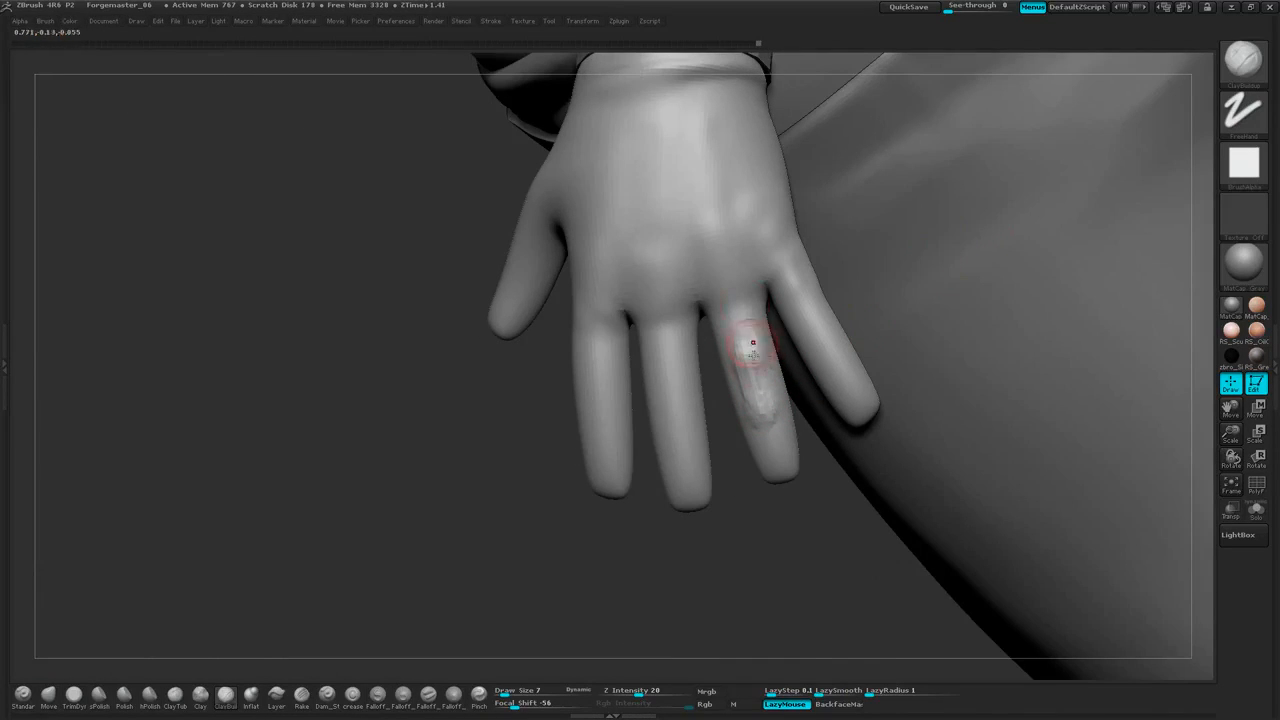
pyautogui.press('shift')
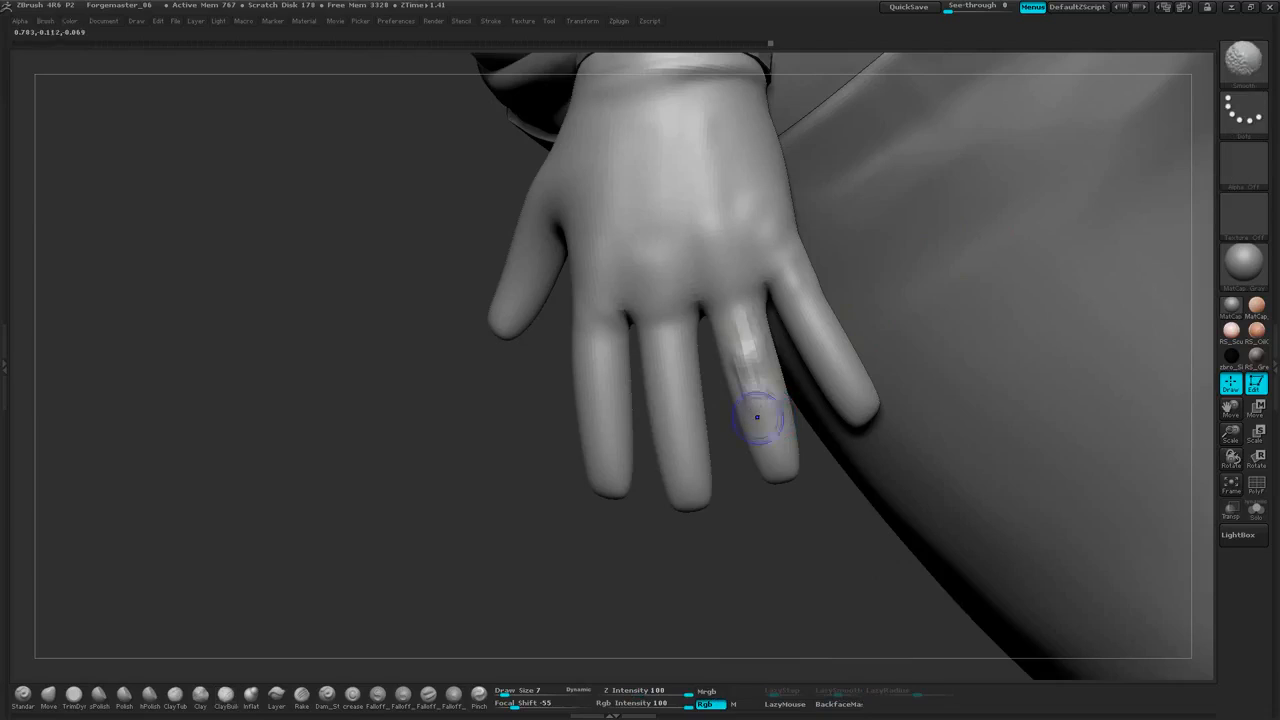
pyautogui.moveTo(758, 501); pyautogui.dragTo(738, 489)
pyautogui.keyDown('shift'); pyautogui.moveTo(768, 343); pyautogui.dragTo(778, 415); pyautogui.keyUp('shift')
# Build up the two joints on the middle finger and smooth them into the glove
pyautogui.moveTo(932, 302)
pyautogui.mouseDown()
pyautogui.moveTo(857, 305)
pyautogui.moveTo(740, 466)
pyautogui.moveTo(668, 396)
pyautogui.mouseUp()
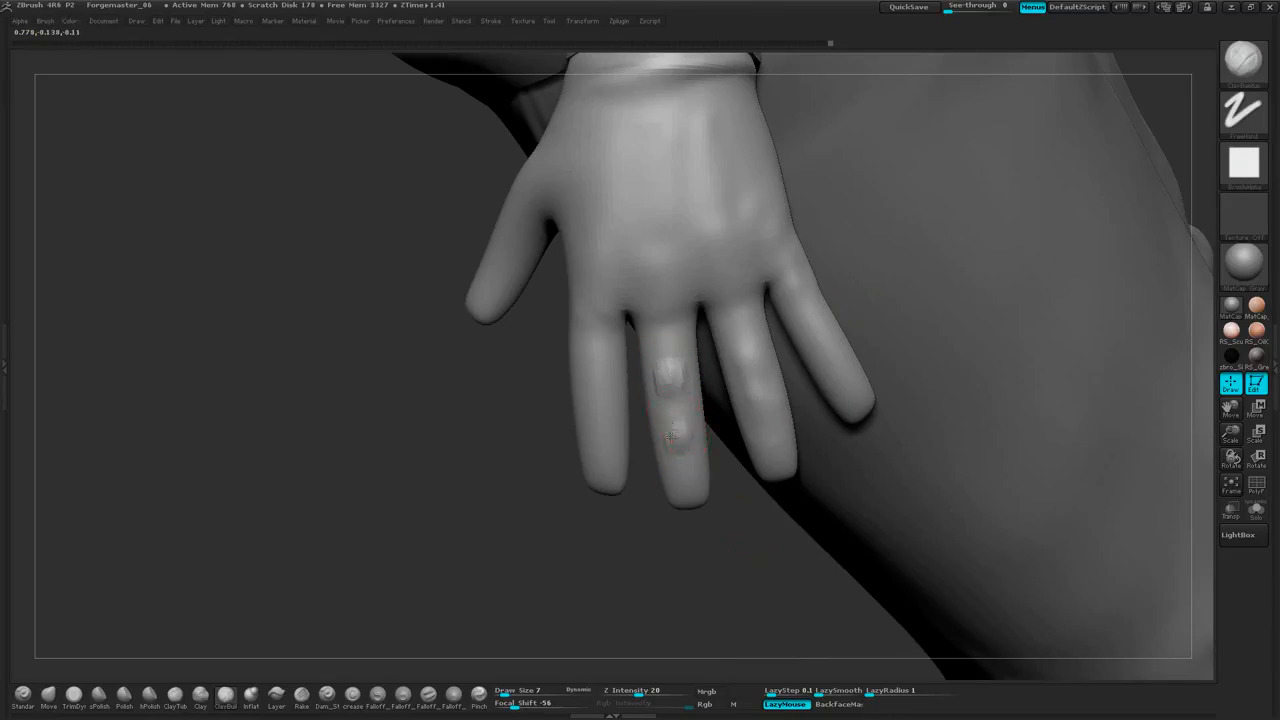
pyautogui.press('shift')
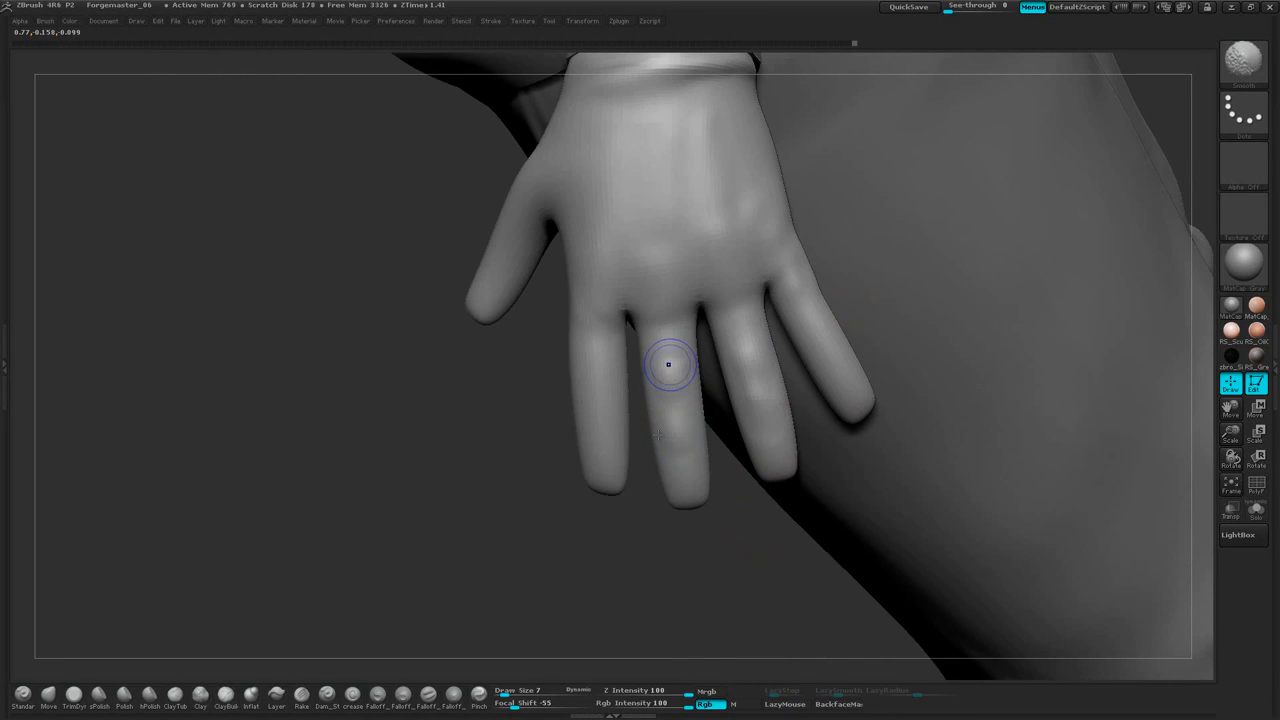
pyautogui.moveTo(592, 552); pyautogui.dragTo(700, 545)
pyautogui.keyDown('shift'); pyautogui.moveTo(705, 378); pyautogui.dragTo(720, 343); pyautogui.keyUp('shift')
# Build up and smooth the joints on the little finger and the index finger
pyautogui.moveTo(772, 305)
pyautogui.mouseDown()
pyautogui.moveTo(802, 281)
pyautogui.moveTo(746, 334)
pyautogui.moveTo(846, 271)
pyautogui.mouseUp()
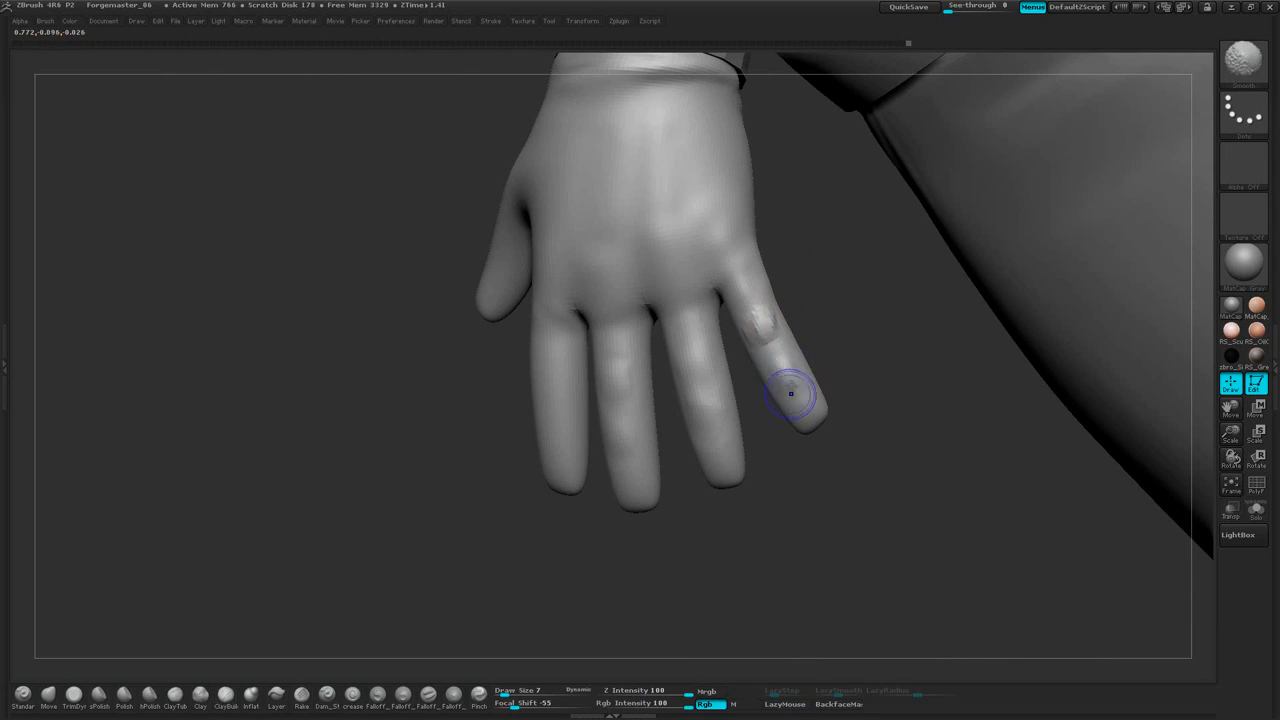
pyautogui.keyDown('shift'); pyautogui.moveTo(790, 388); pyautogui.dragTo(760, 318); pyautogui.keyUp('shift')
pyautogui.moveTo(832, 294)
pyautogui.mouseDown()
pyautogui.moveTo(925, 263)
pyautogui.moveTo(874, 274)
pyautogui.moveTo(900, 249)
pyautogui.moveTo(848, 262)
pyautogui.mouseUp()
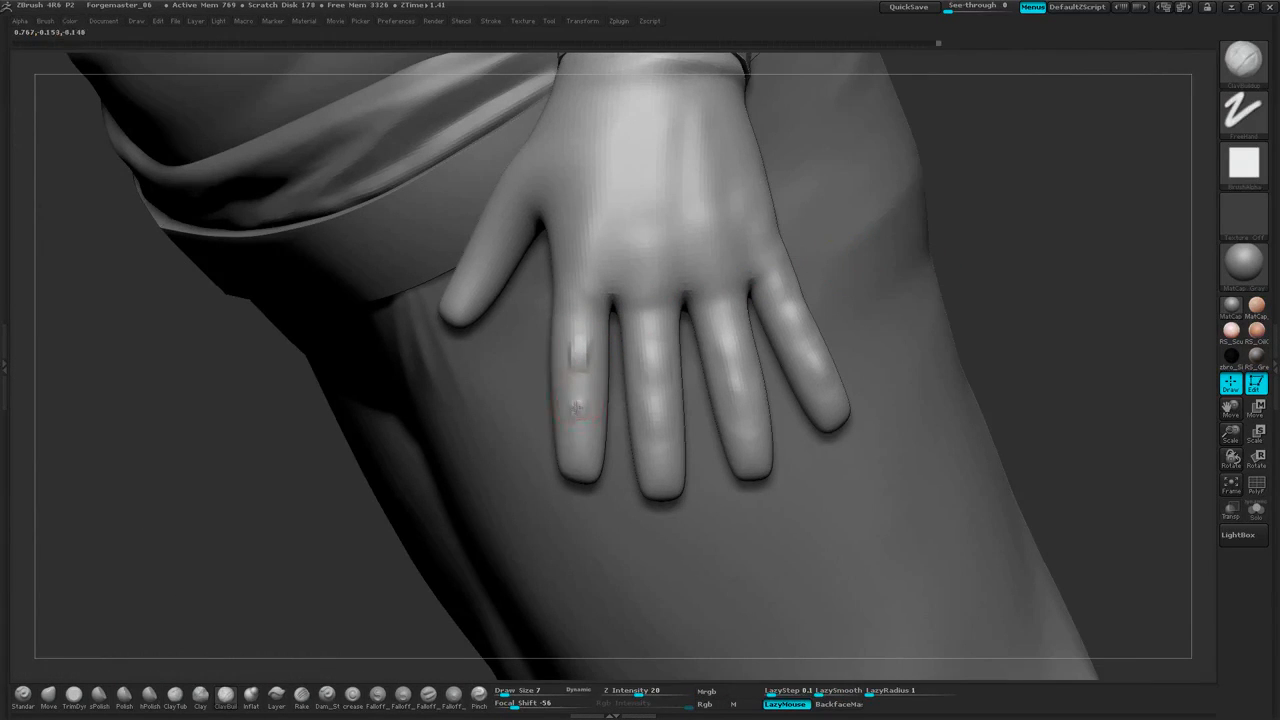
pyautogui.press('shift')
# Build up the four knuckles and the tendons running from them across the back of the hand with the ClayBuildup brush
pyautogui.moveTo(1049, 229)
pyautogui.mouseDown()
pyautogui.moveTo(967, 221)
pyautogui.moveTo(878, 274)
pyautogui.moveTo(872, 348)
pyautogui.mouseUp()
pyautogui.moveTo(872, 348); pyautogui.dragTo(777, 331)
pyautogui.moveTo(551, 349)
pyautogui.mouseDown()
pyautogui.moveTo(560, 223)
pyautogui.moveTo(562, 316)
pyautogui.moveTo(616, 337)
pyautogui.moveTo(612, 236)
pyautogui.mouseUp()
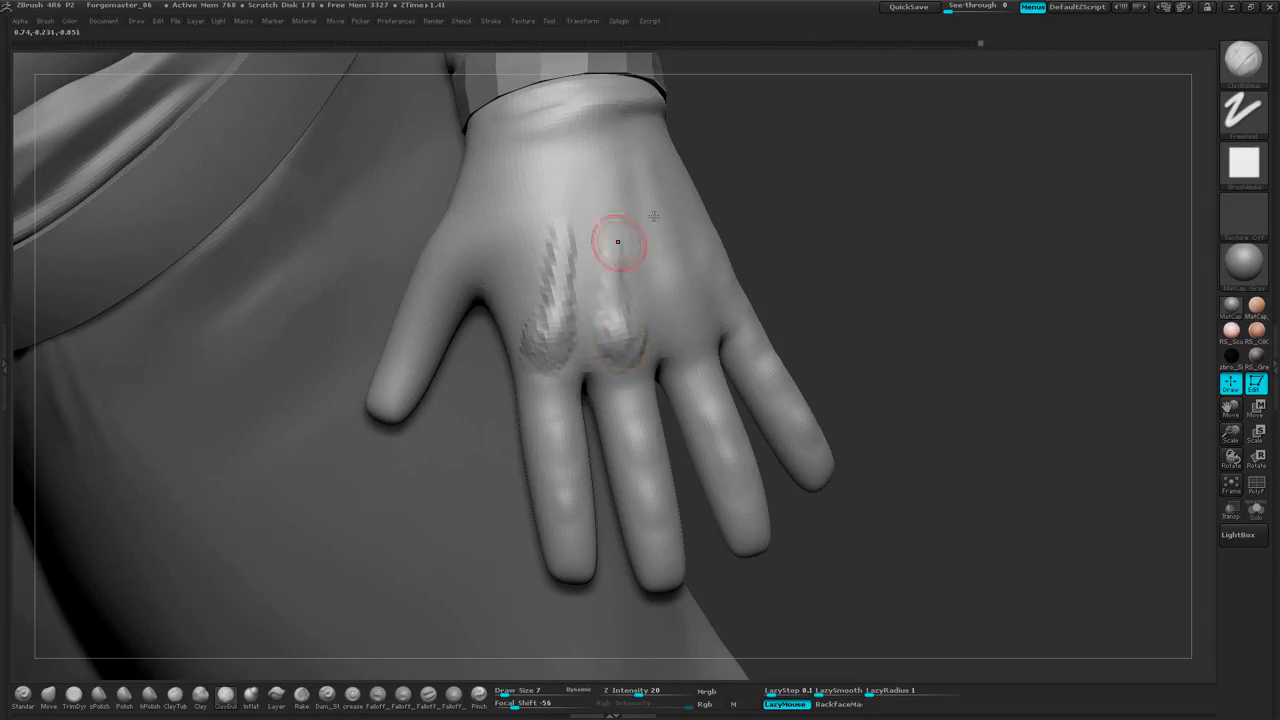
pyautogui.moveTo(825, 212); pyautogui.dragTo(756, 235)
pyautogui.moveTo(715, 316)
pyautogui.mouseDown()
pyautogui.moveTo(682, 258)
pyautogui.moveTo(708, 289)
pyautogui.mouseUp()
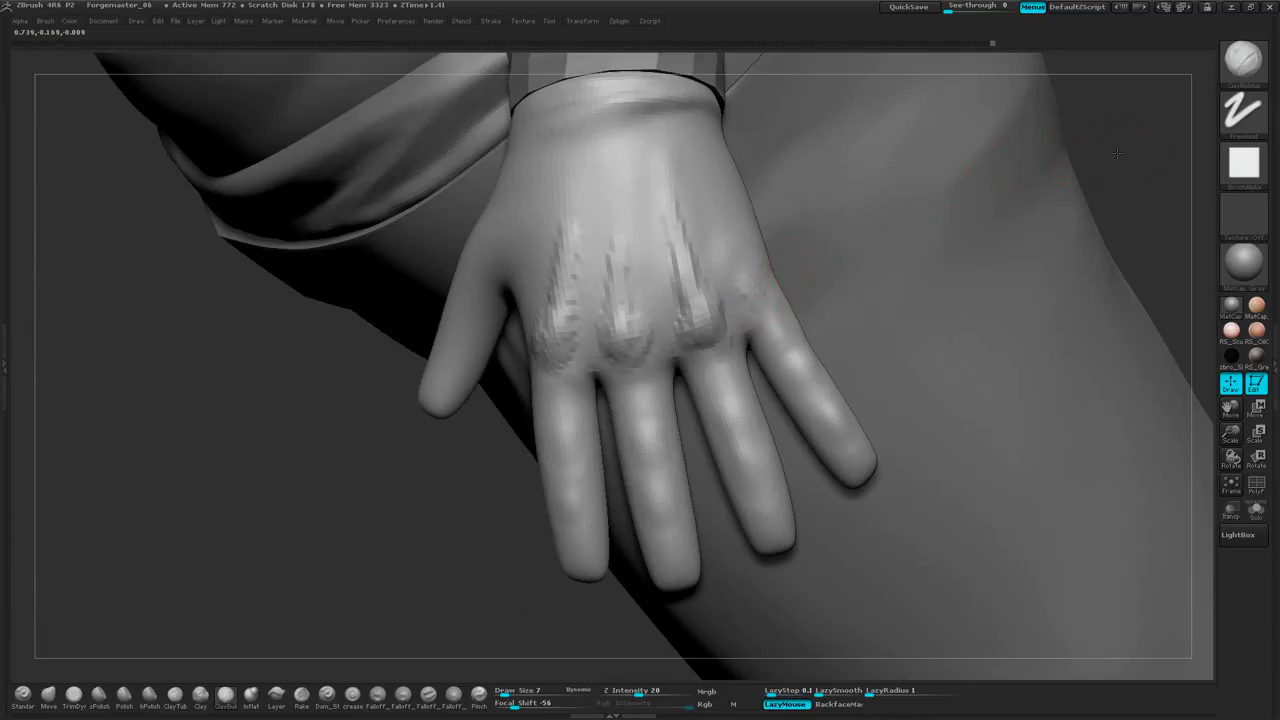
pyautogui.moveTo(1116, 153); pyautogui.dragTo(760, 309)
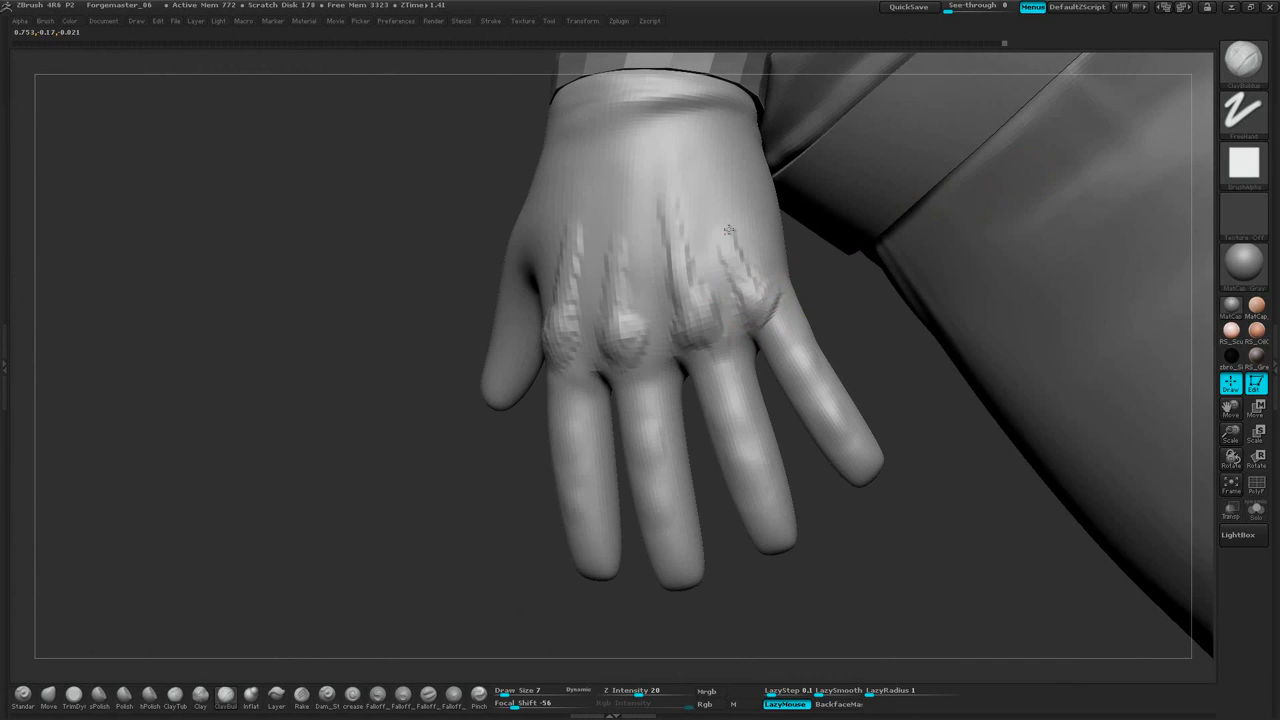
# Build up the little finger's tendon and smooth all four knuckles and tendons into the back of the glove
pyautogui.moveTo(729, 230)
pyautogui.mouseDown()
pyautogui.moveTo(724, 217)
pyautogui.moveTo(771, 308)
pyautogui.mouseUp()
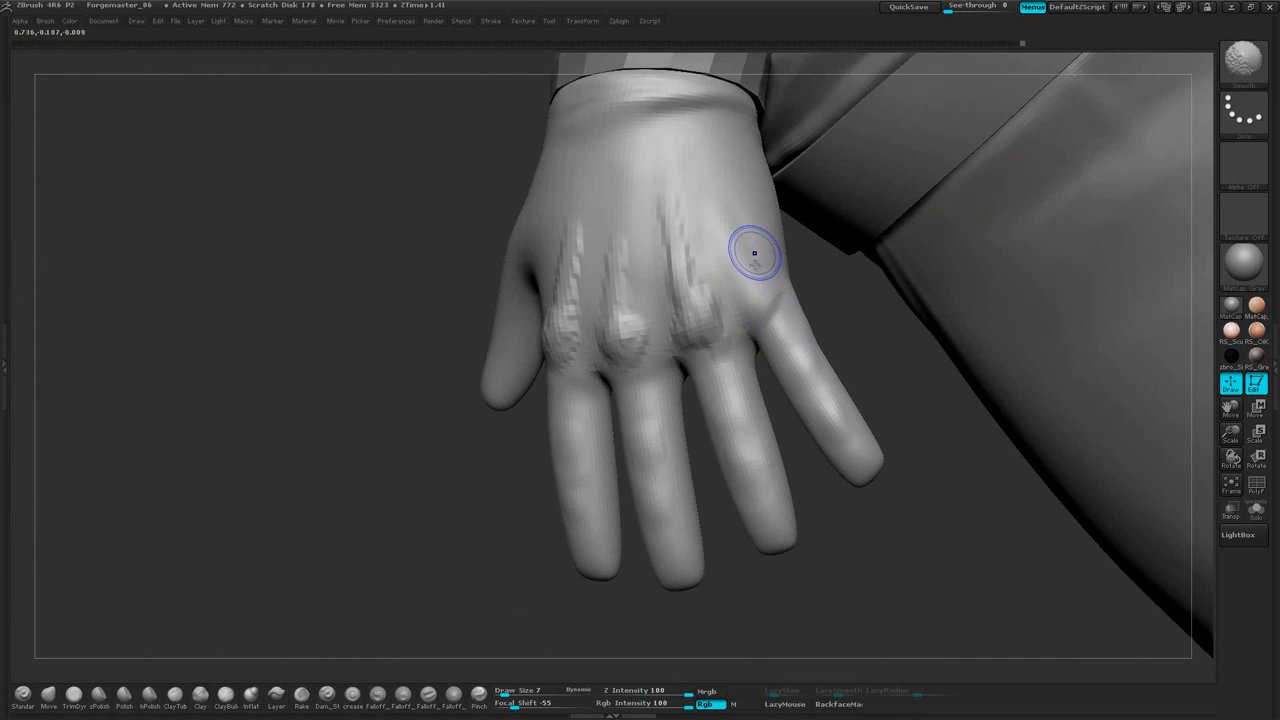
pyautogui.keyDown('shift'); pyautogui.moveTo(755, 253); pyautogui.dragTo(765, 306); pyautogui.keyUp('shift')
pyautogui.moveTo(681, 216)
pyautogui.keyDown('shift'); pyautogui.mouseDown()
pyautogui.moveTo(690, 290)
pyautogui.moveTo(709, 309)
pyautogui.moveTo(702, 345)
pyautogui.mouseUp(); pyautogui.keyUp('shift')
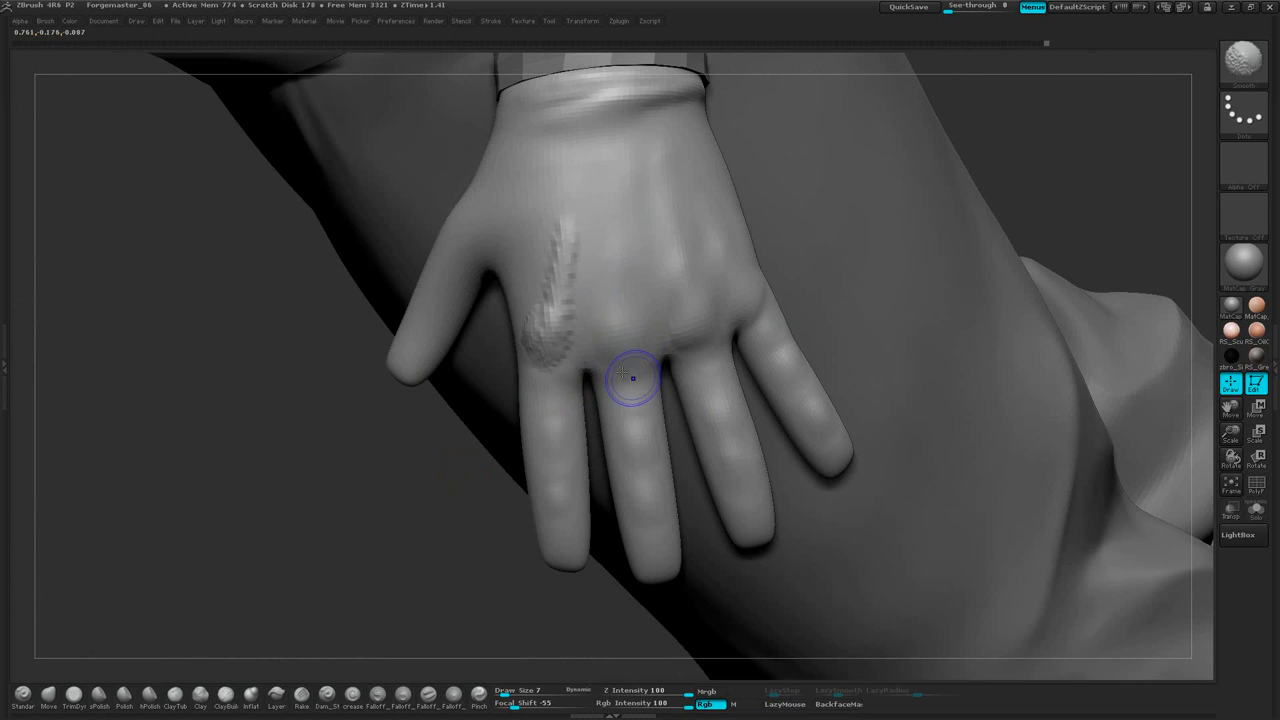
pyautogui.moveTo(560, 328)
pyautogui.keyDown('shift'); pyautogui.mouseDown()
pyautogui.moveTo(540, 337)
pyautogui.moveTo(545, 312)
pyautogui.mouseUp(); pyautogui.keyUp('shift')
pyautogui.keyDown('shift'); pyautogui.moveTo(553, 286); pyautogui.dragTo(557, 257); pyautogui.keyUp('shift')
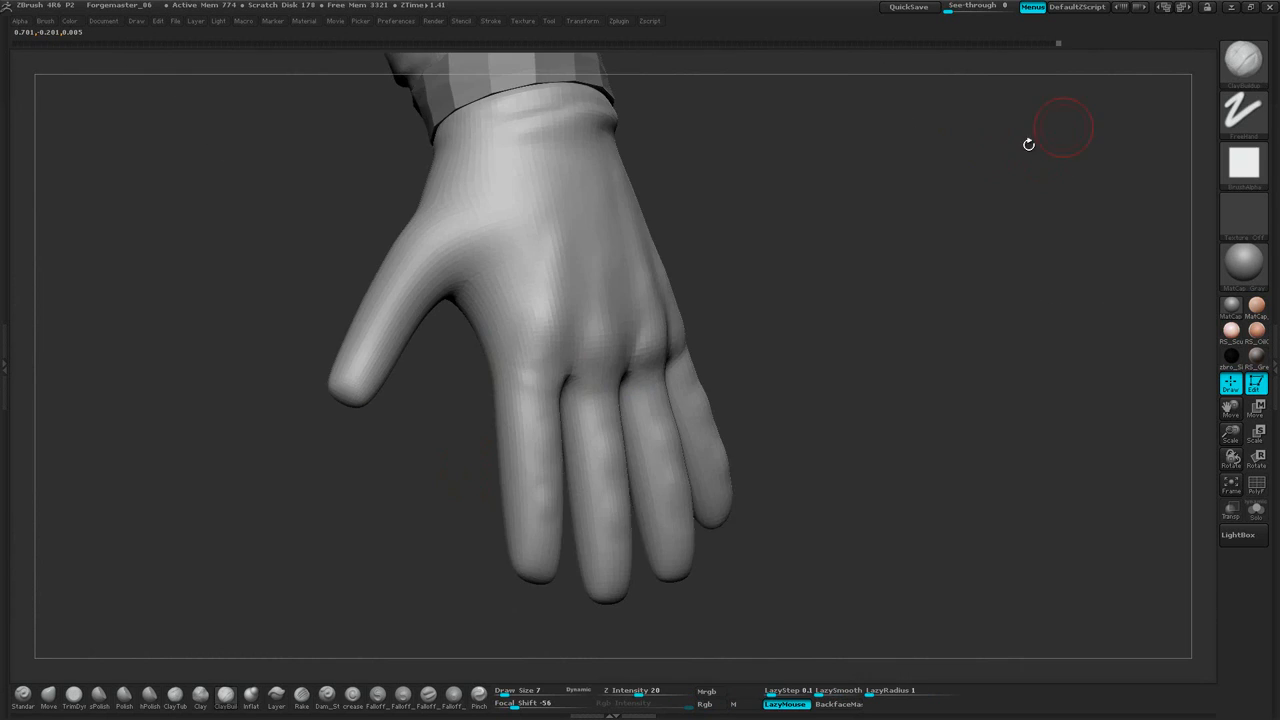
# Build up the thumb's joint with the ClayBuildup brush and smooth it into the glove
pyautogui.moveTo(1026, 137)
pyautogui.mouseDown()
pyautogui.moveTo(746, 277)
pyautogui.moveTo(791, 210)
pyautogui.moveTo(928, 171)
pyautogui.moveTo(885, 230)
pyautogui.moveTo(930, 167)
pyautogui.moveTo(831, 271)
pyautogui.moveTo(849, 246)
pyautogui.moveTo(832, 250)
pyautogui.mouseUp()
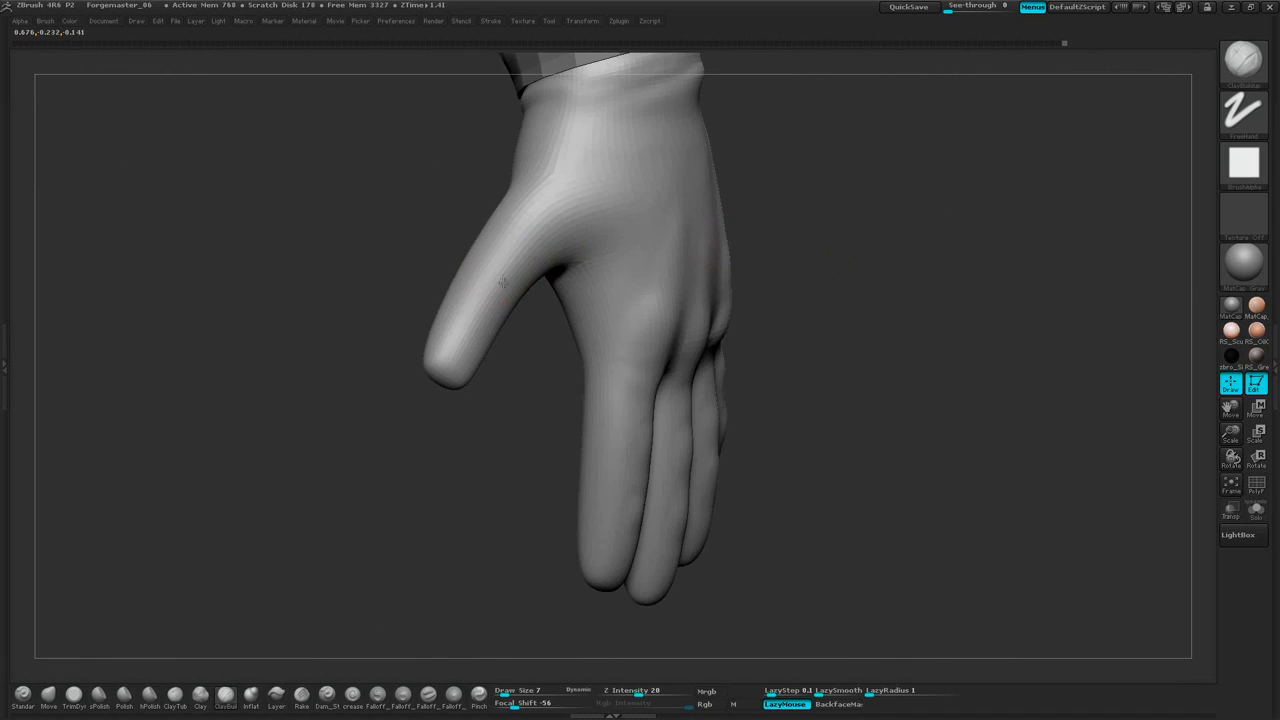
pyautogui.moveTo(500, 287)
pyautogui.mouseDown()
pyautogui.moveTo(508, 260)
pyautogui.moveTo(492, 290)
pyautogui.mouseUp()
pyautogui.moveTo(568, 366); pyautogui.dragTo(514, 361)
pyautogui.moveTo(512, 250); pyautogui.dragTo(504, 270)
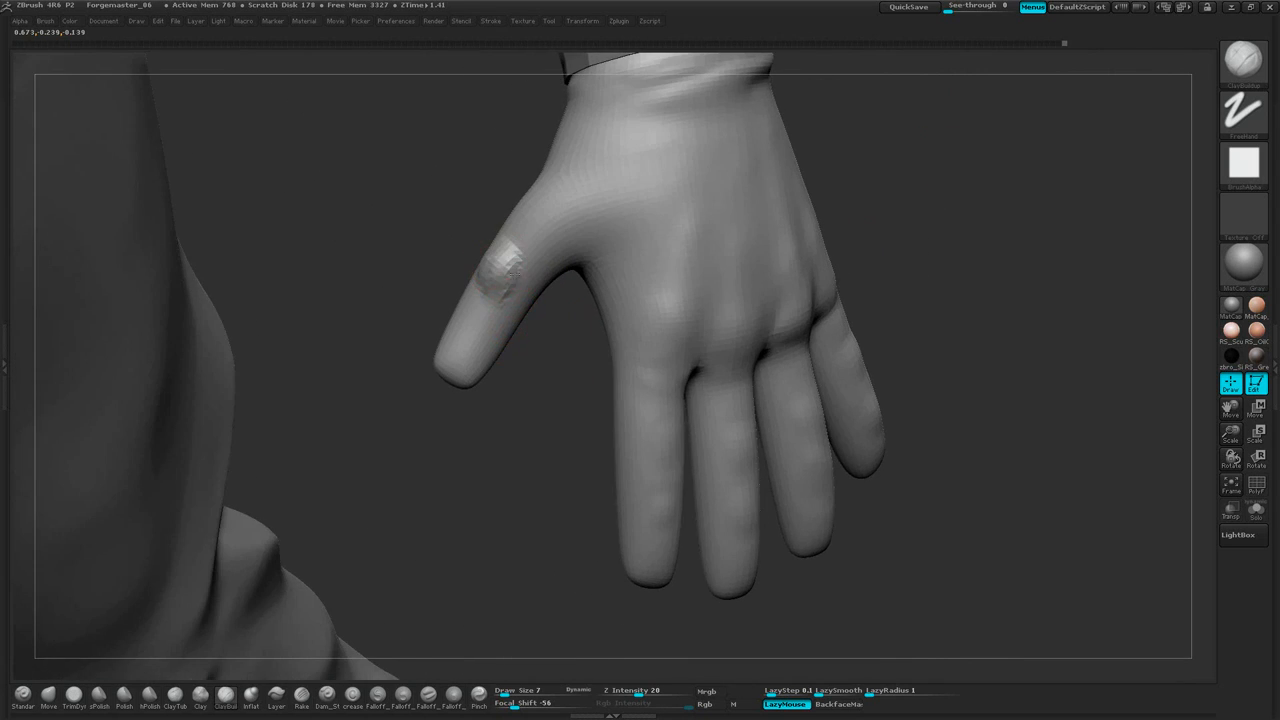
pyautogui.moveTo(516, 358); pyautogui.dragTo(550, 359)
pyautogui.keyDown('shift'); pyautogui.moveTo(507, 268); pyautogui.dragTo(517, 226); pyautogui.keyUp('shift')
# Carve creases across the palm side of the index finger's two joints with the Dam_Standard brush, reducing the draw size to 4
pyautogui.moveTo(544, 316)
pyautogui.mouseDown()
pyautogui.moveTo(886, 157)
pyautogui.moveTo(826, 186)
pyautogui.moveTo(709, 398)
pyautogui.mouseUp()
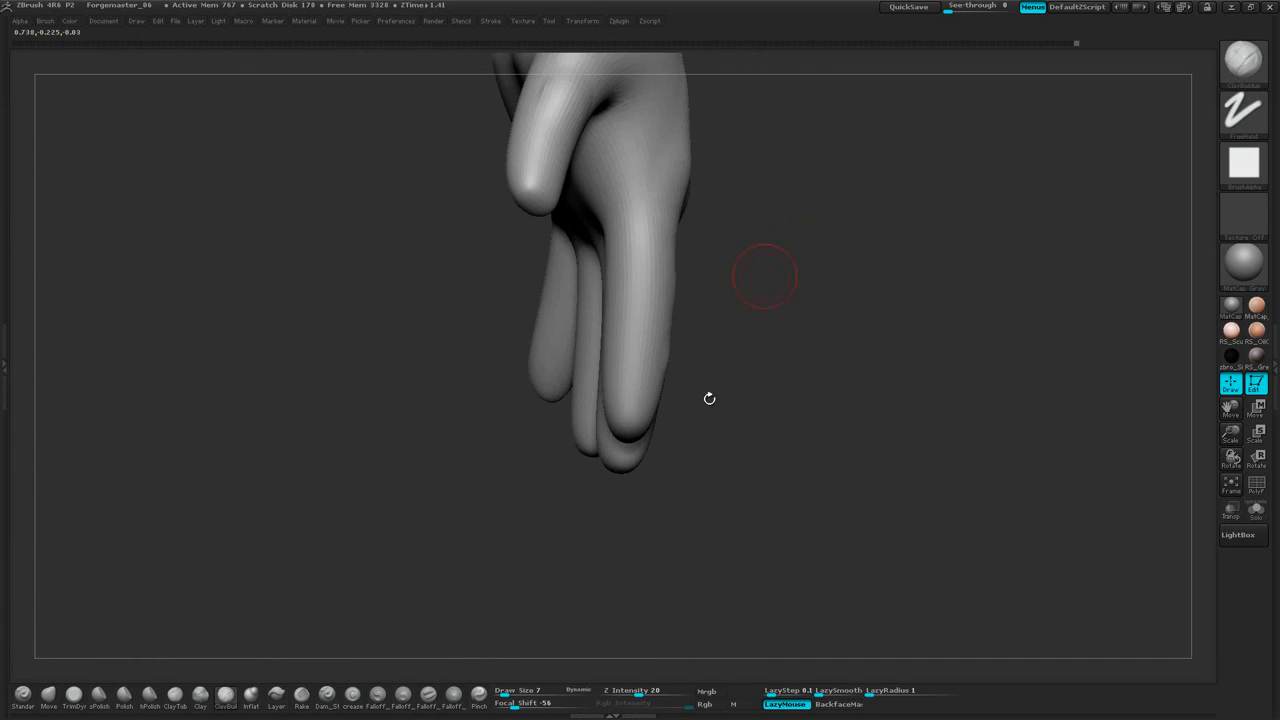
pyautogui.click(327, 697)
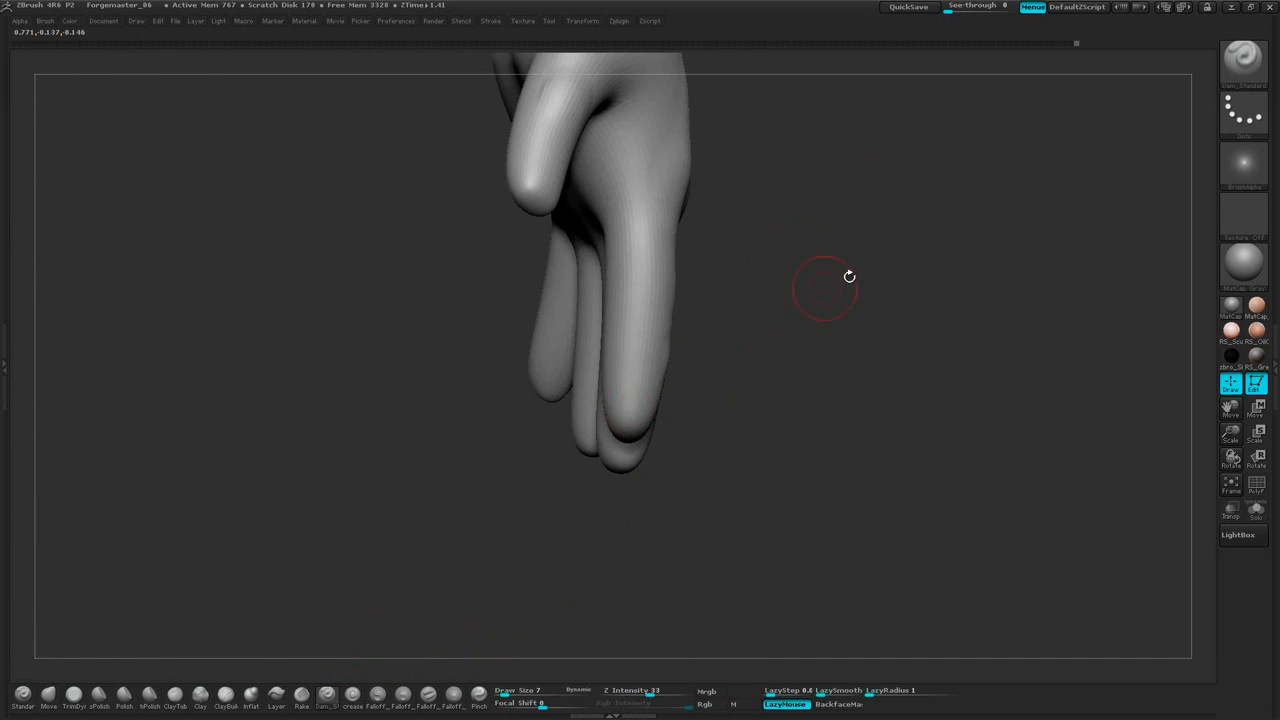
pyautogui.moveTo(848, 277)
pyautogui.mouseDown()
pyautogui.moveTo(709, 271)
pyautogui.moveTo(796, 258)
pyautogui.mouseUp()
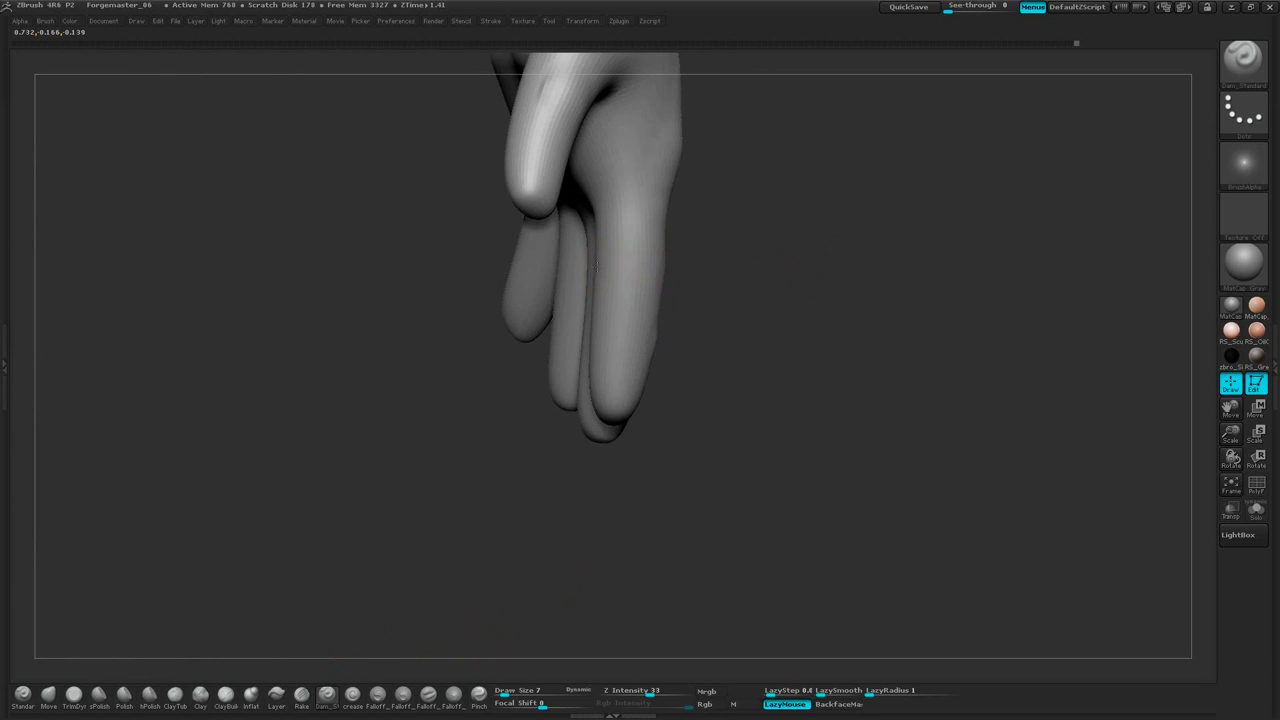
pyautogui.moveTo(597, 267); pyautogui.dragTo(602, 266)
pyautogui.moveTo(828, 248)
pyautogui.mouseDown()
pyautogui.moveTo(751, 249)
pyautogui.moveTo(713, 280)
pyautogui.mouseUp()
pyautogui.moveTo(297, 429); pyautogui.dragTo(321, 440)
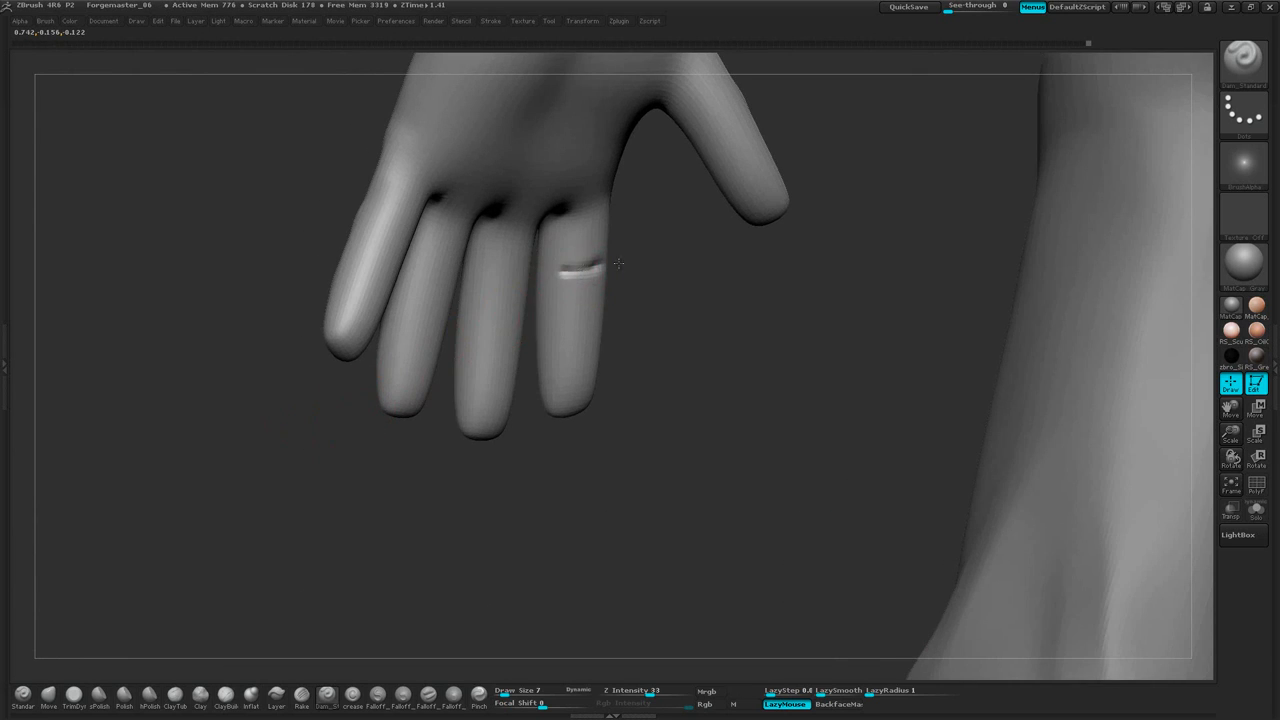
pyautogui.moveTo(619, 263)
pyautogui.mouseDown()
pyautogui.moveTo(640, 268)
pyautogui.moveTo(591, 262)
pyautogui.mouseUp()
pyautogui.moveTo(718, 276)
pyautogui.mouseDown()
pyautogui.moveTo(757, 311)
pyautogui.moveTo(791, 251)
pyautogui.moveTo(774, 297)
pyautogui.moveTo(547, 268)
pyautogui.mouseUp()
pyautogui.press('space')
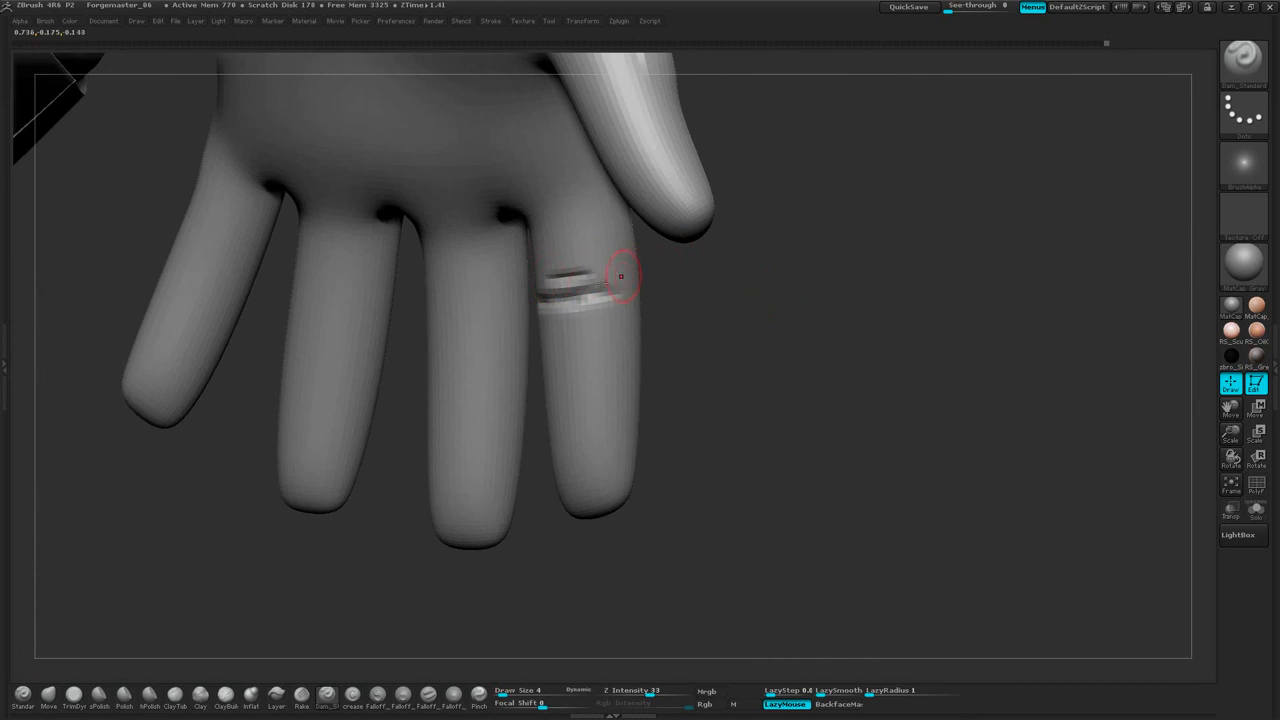
pyautogui.moveTo(724, 288); pyautogui.dragTo(809, 277)
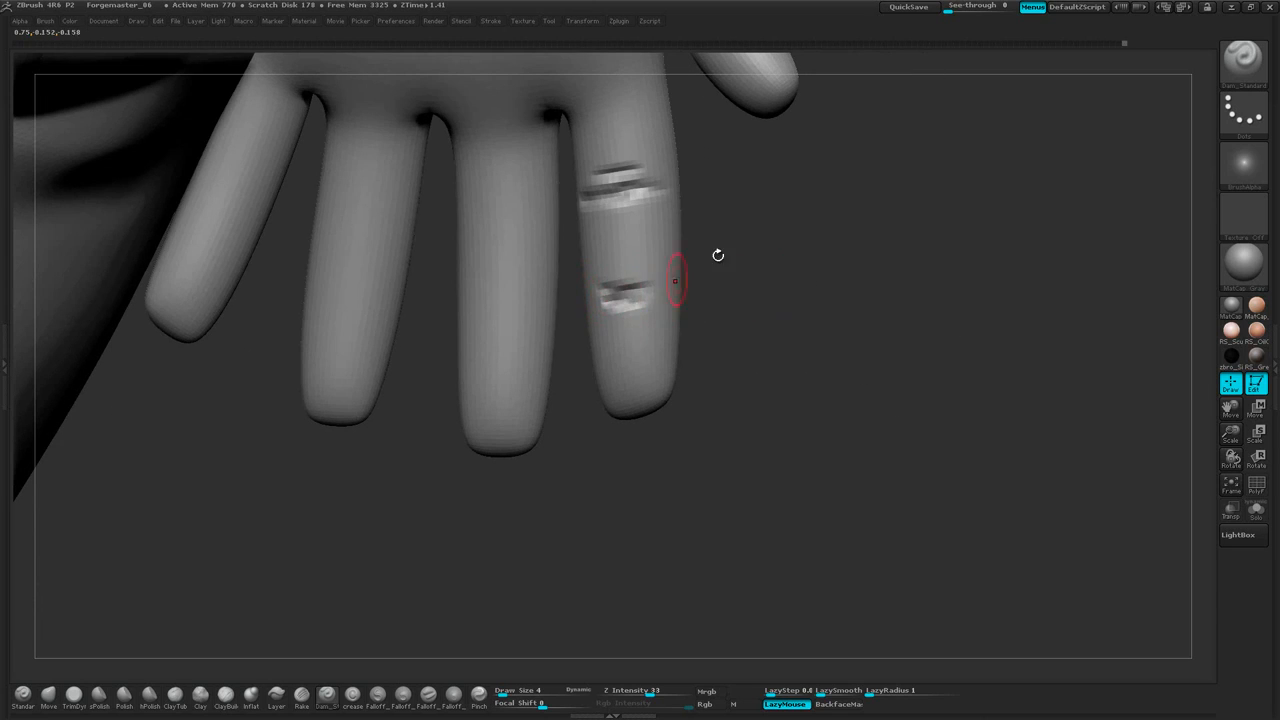
pyautogui.moveTo(718, 255)
pyautogui.mouseDown()
pyautogui.moveTo(831, 249)
pyautogui.moveTo(613, 208)
pyautogui.mouseUp()
pyautogui.moveTo(831, 193)
pyautogui.mouseDown()
pyautogui.moveTo(820, 205)
pyautogui.moveTo(809, 191)
pyautogui.mouseUp()
# Carve creases across the palm side of the middle finger's two joints
pyautogui.moveTo(907, 209)
pyautogui.mouseDown()
pyautogui.moveTo(683, 313)
pyautogui.moveTo(702, 308)
pyautogui.mouseUp()
pyautogui.moveTo(887, 228)
pyautogui.mouseDown()
pyautogui.moveTo(850, 230)
pyautogui.moveTo(931, 220)
pyautogui.moveTo(871, 249)
pyautogui.moveTo(809, 250)
pyautogui.moveTo(840, 236)
pyautogui.moveTo(823, 234)
pyautogui.moveTo(661, 268)
pyautogui.mouseUp()
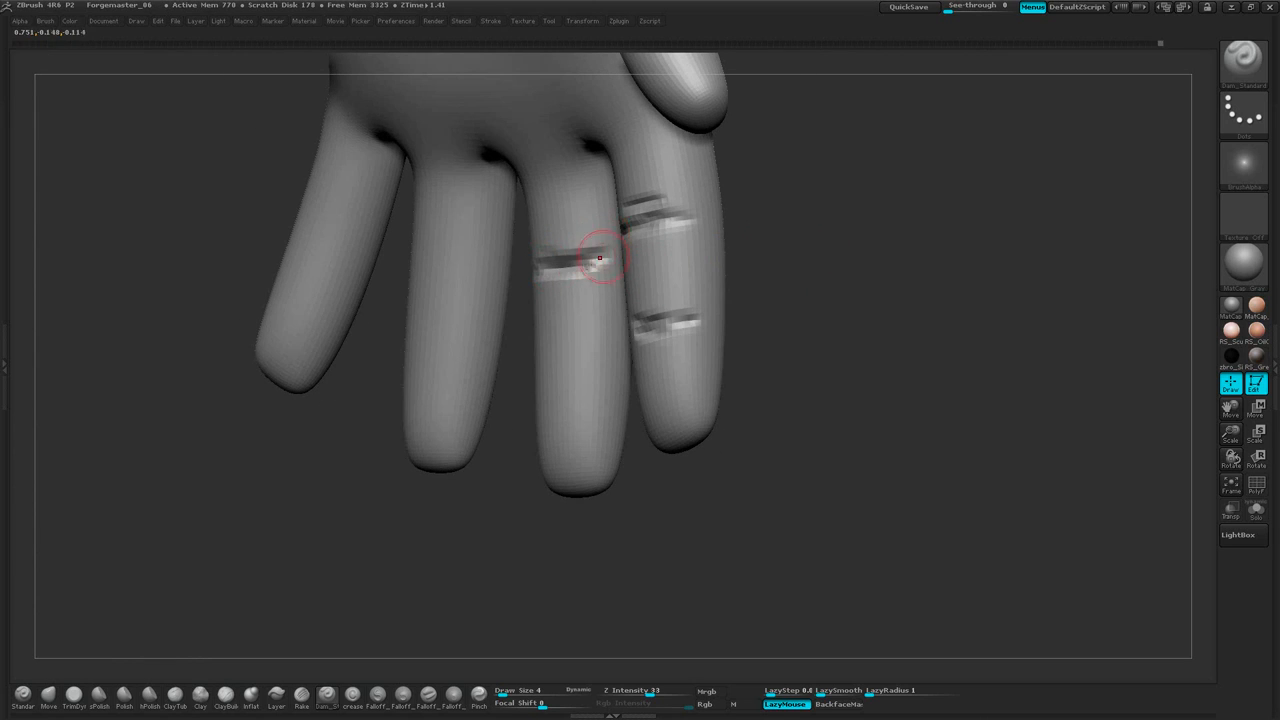
pyautogui.moveTo(694, 253); pyautogui.dragTo(834, 243)
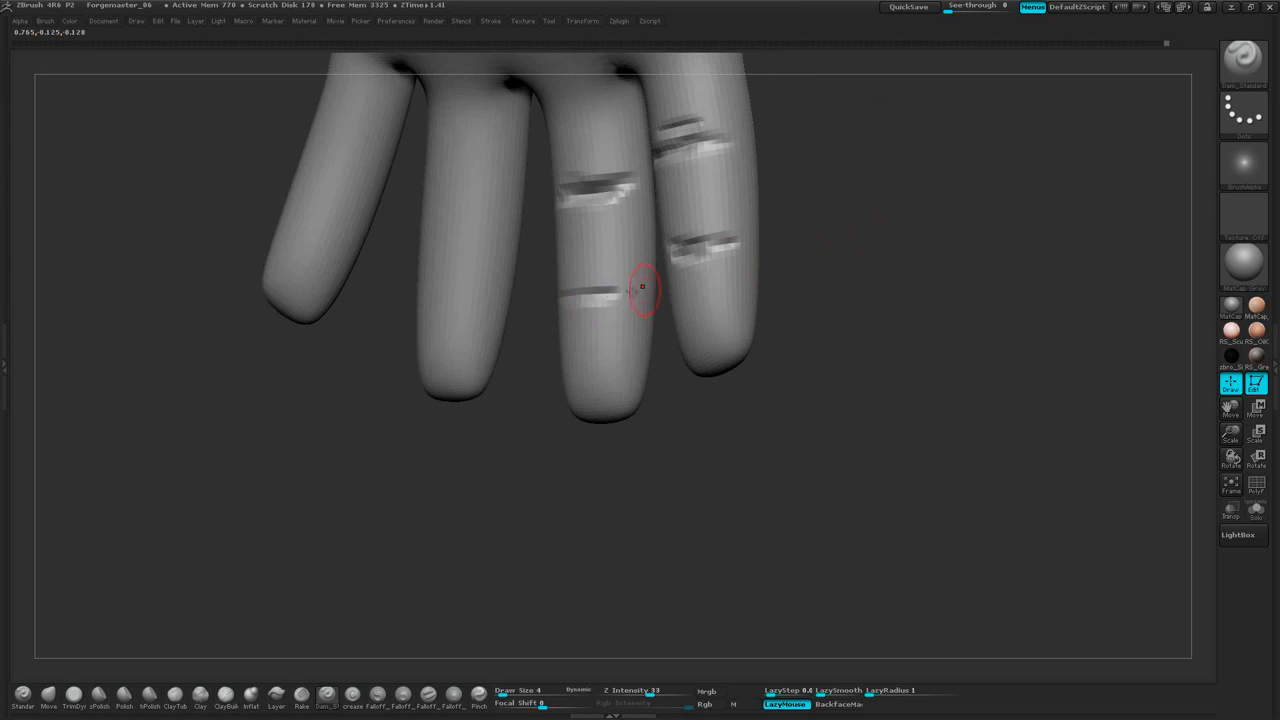
pyautogui.moveTo(675, 268); pyautogui.dragTo(702, 331)
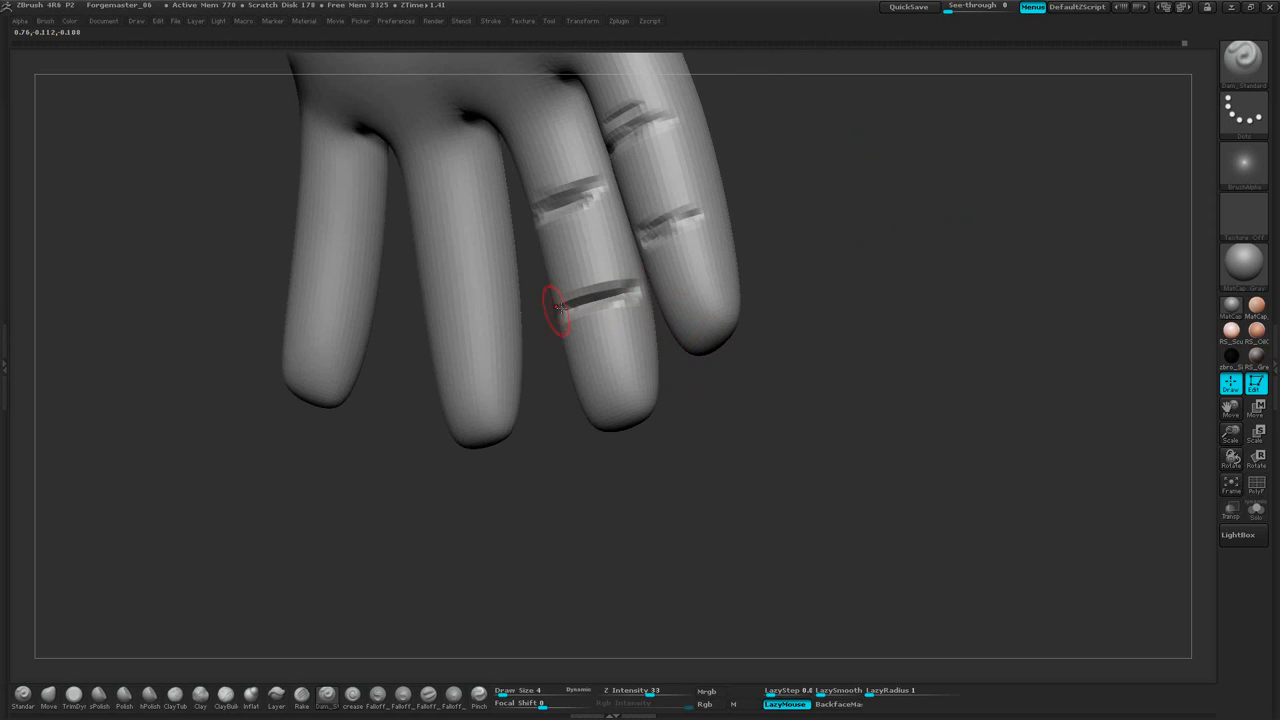
pyautogui.moveTo(802, 228); pyautogui.dragTo(581, 308)
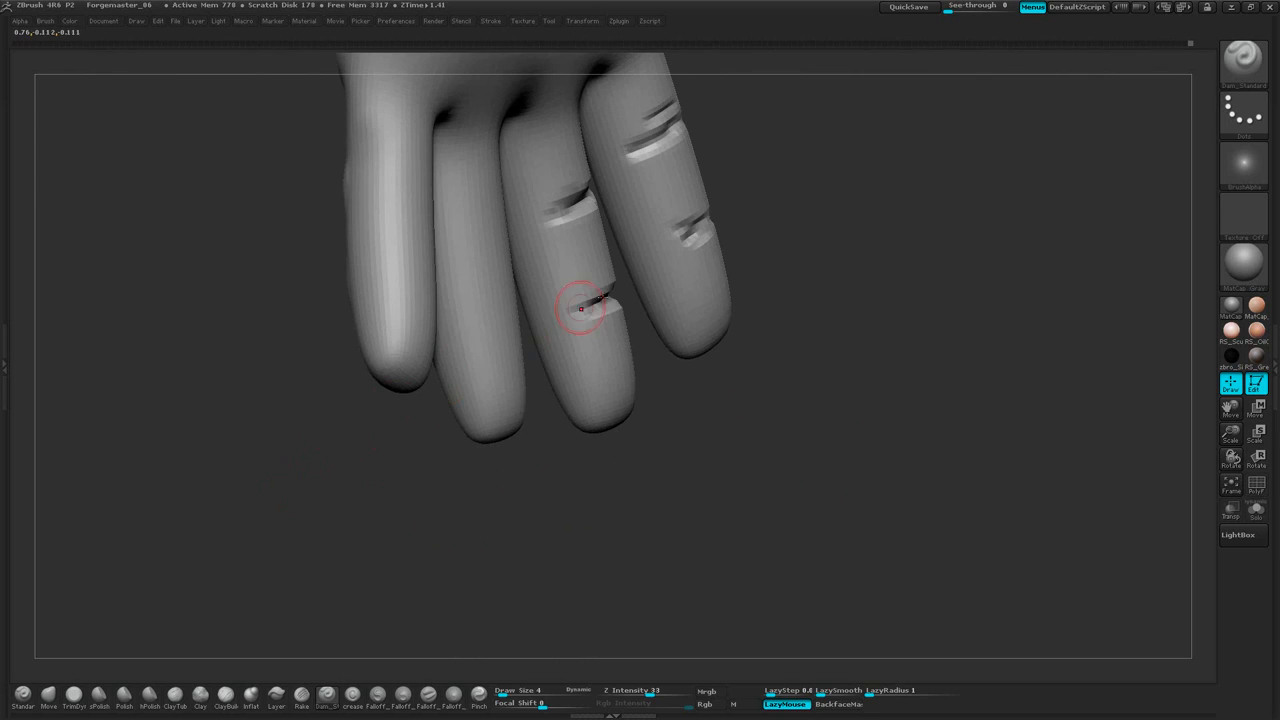
# Isolate the glove in Solo mode and deepen the joint creases on the undersides of the middle and index fingers
pyautogui.click(1256, 510)
pyautogui.moveTo(928, 270); pyautogui.dragTo(837, 241)
pyautogui.moveTo(718, 319); pyautogui.dragTo(690, 328)
pyautogui.moveTo(857, 256); pyautogui.dragTo(603, 286)
pyautogui.moveTo(580, 390); pyautogui.dragTo(650, 375)
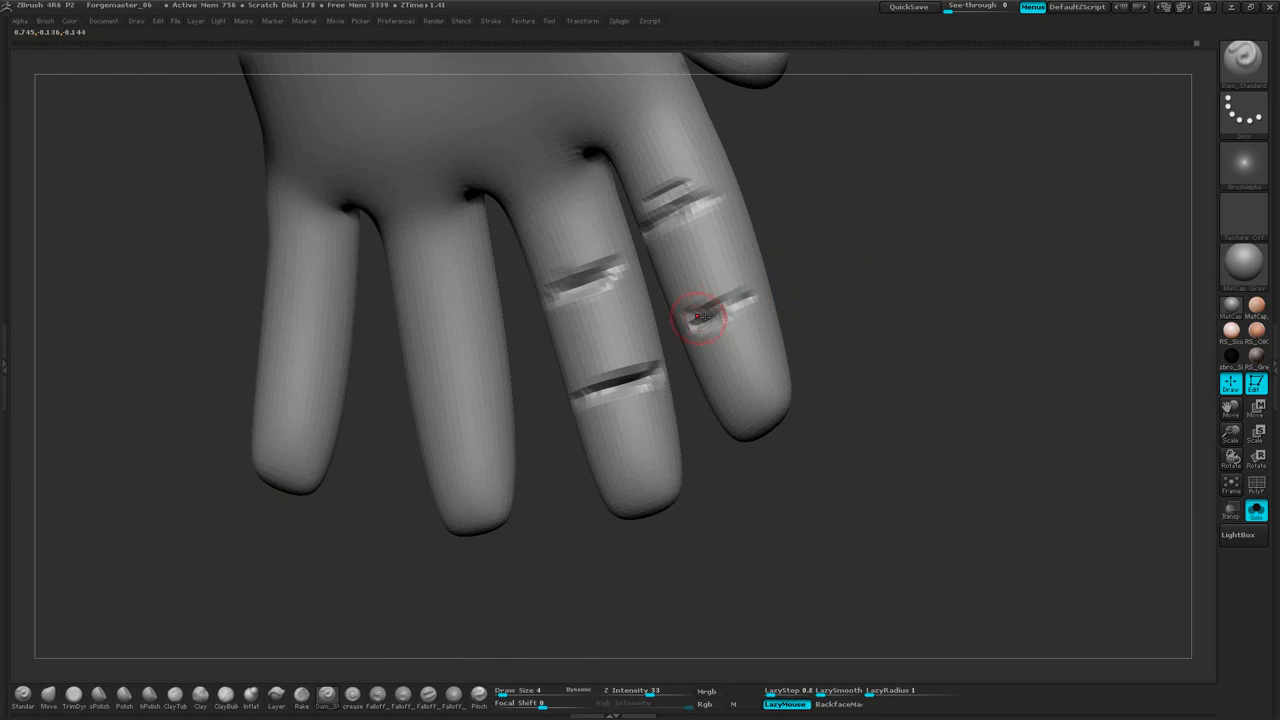
pyautogui.moveTo(702, 315); pyautogui.dragTo(738, 304)
pyautogui.moveTo(825, 260)
pyautogui.mouseDown()
pyautogui.moveTo(871, 246)
pyautogui.moveTo(629, 263)
pyautogui.mouseUp()
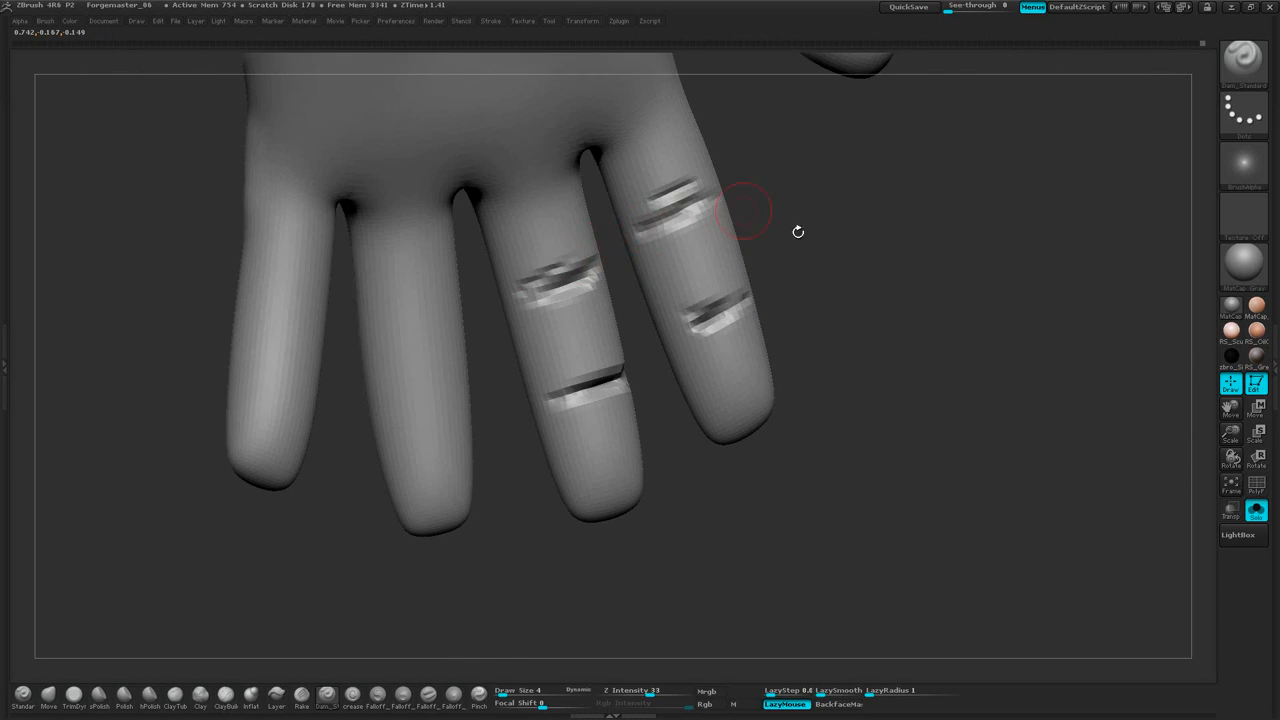
# Carve creases where the bases of the four fingers meet the palm
pyautogui.moveTo(798, 232)
pyautogui.mouseDown()
pyautogui.moveTo(790, 250)
pyautogui.moveTo(802, 212)
pyautogui.mouseUp()
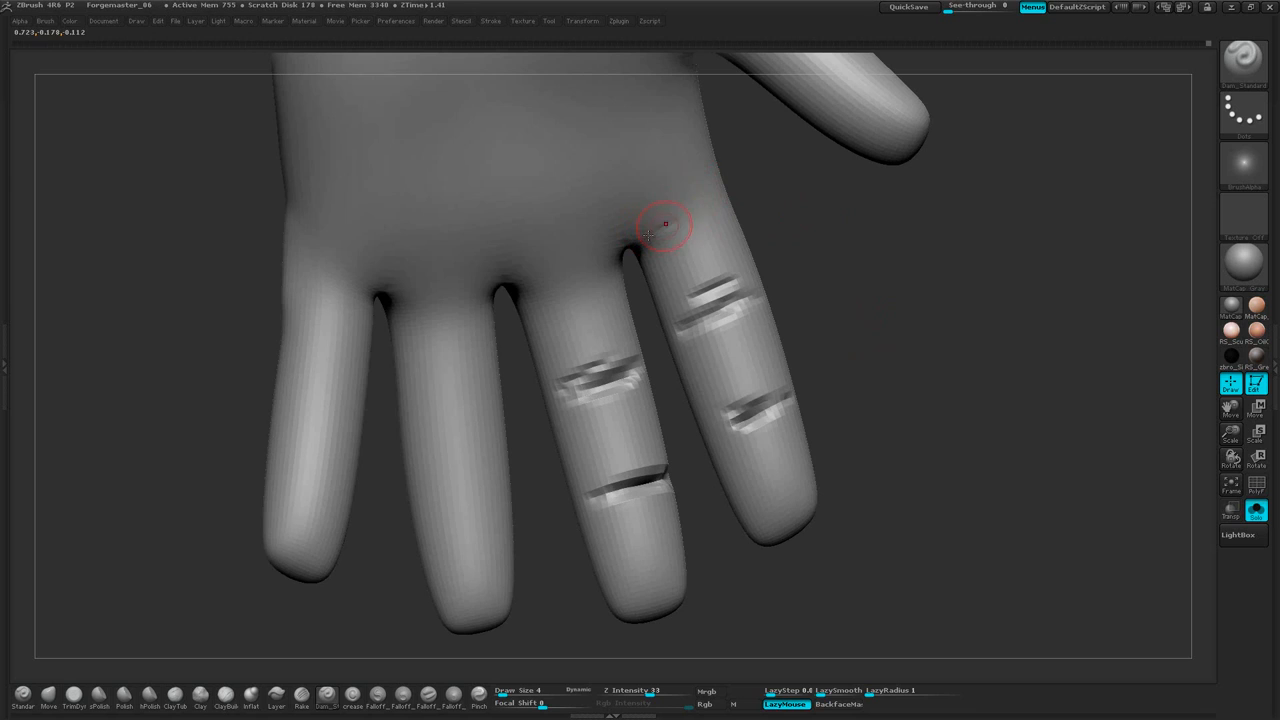
pyautogui.moveTo(649, 234)
pyautogui.mouseDown()
pyautogui.moveTo(706, 178)
pyautogui.moveTo(502, 276)
pyautogui.moveTo(527, 270)
pyautogui.mouseUp()
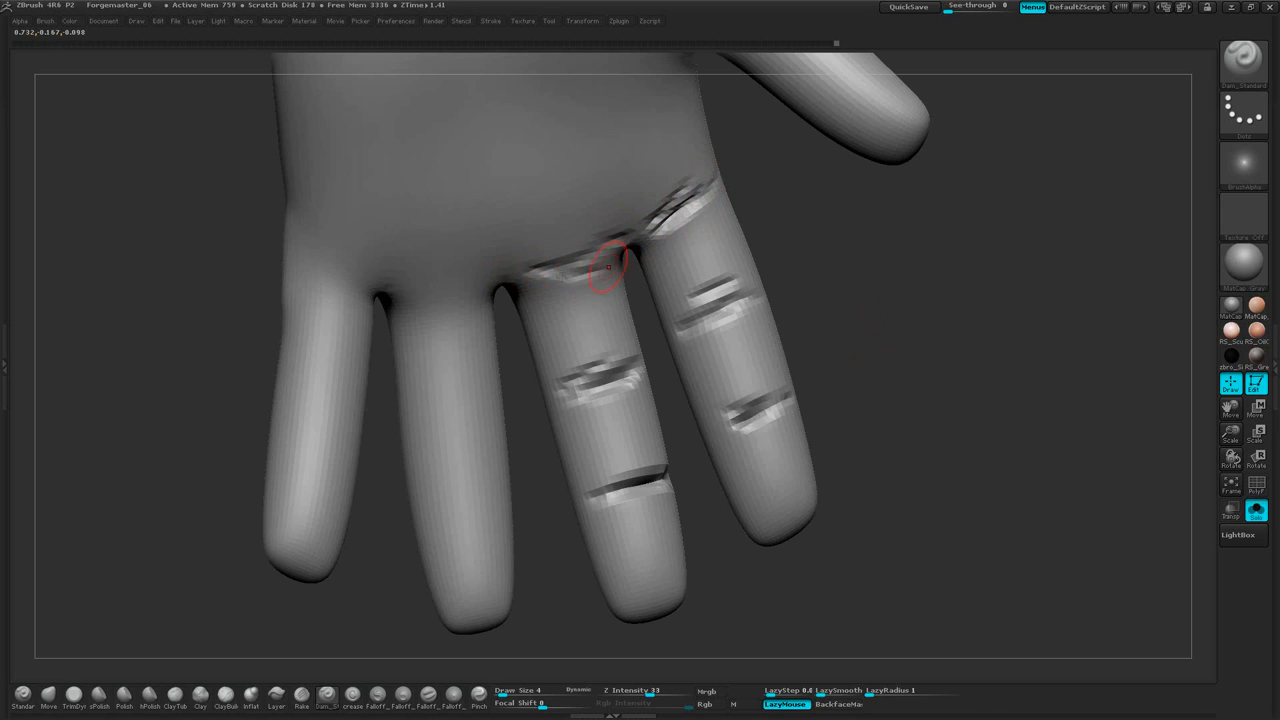
pyautogui.moveTo(828, 237); pyautogui.dragTo(875, 226)
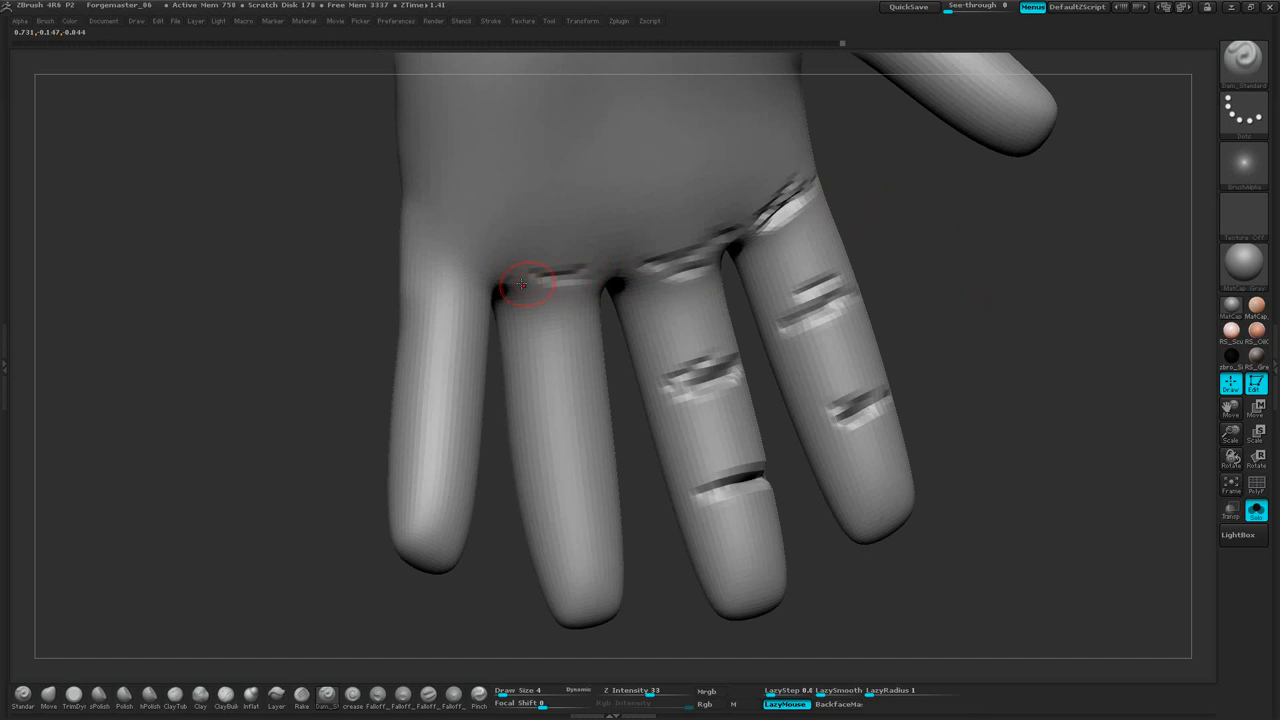
pyautogui.moveTo(522, 284); pyautogui.dragTo(576, 286)
pyautogui.moveTo(909, 234)
pyautogui.mouseDown()
pyautogui.moveTo(1018, 240)
pyautogui.moveTo(929, 262)
pyautogui.mouseUp()
# Adjust the outer edge of the hand at the little finger's base with the Move brush at draw size 10
pyautogui.click(50, 693)
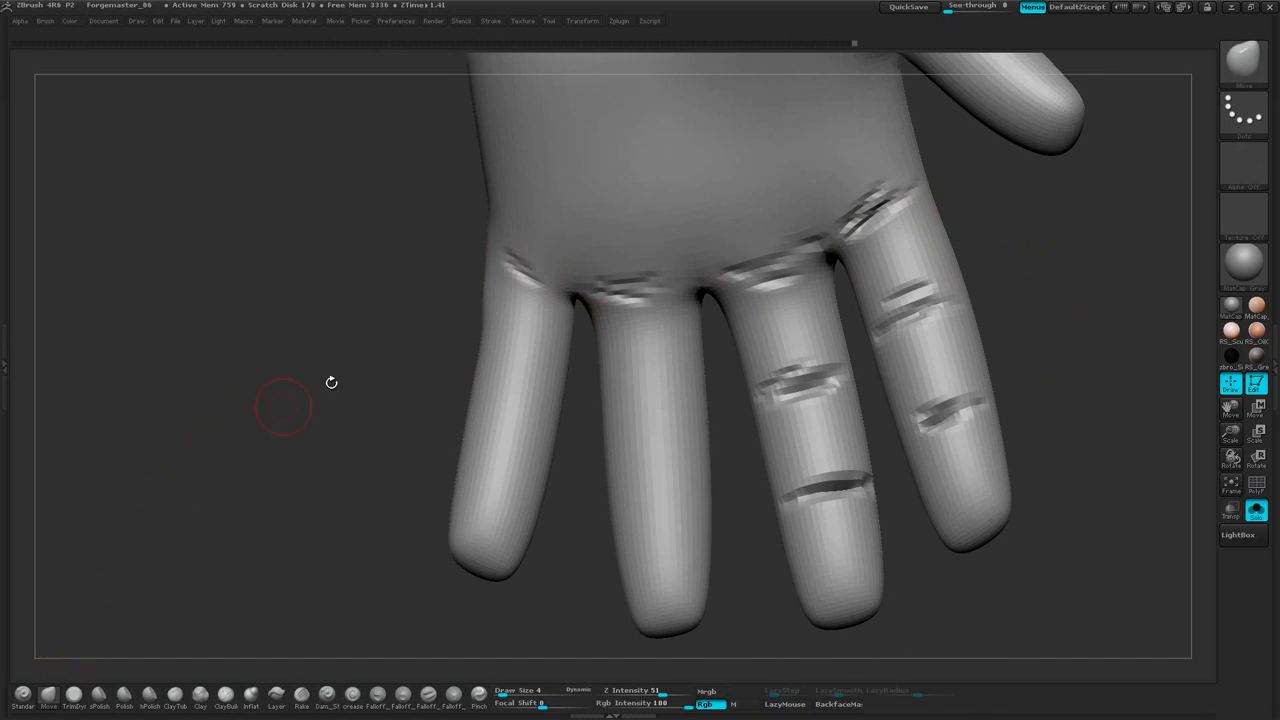
pyautogui.press('space')
pyautogui.moveTo(338, 378); pyautogui.dragTo(350, 378)
pyautogui.moveTo(356, 330); pyautogui.dragTo(380, 314)
pyautogui.moveTo(480, 313); pyautogui.dragTo(474, 322)
pyautogui.moveTo(405, 382); pyautogui.dragTo(606, 350)
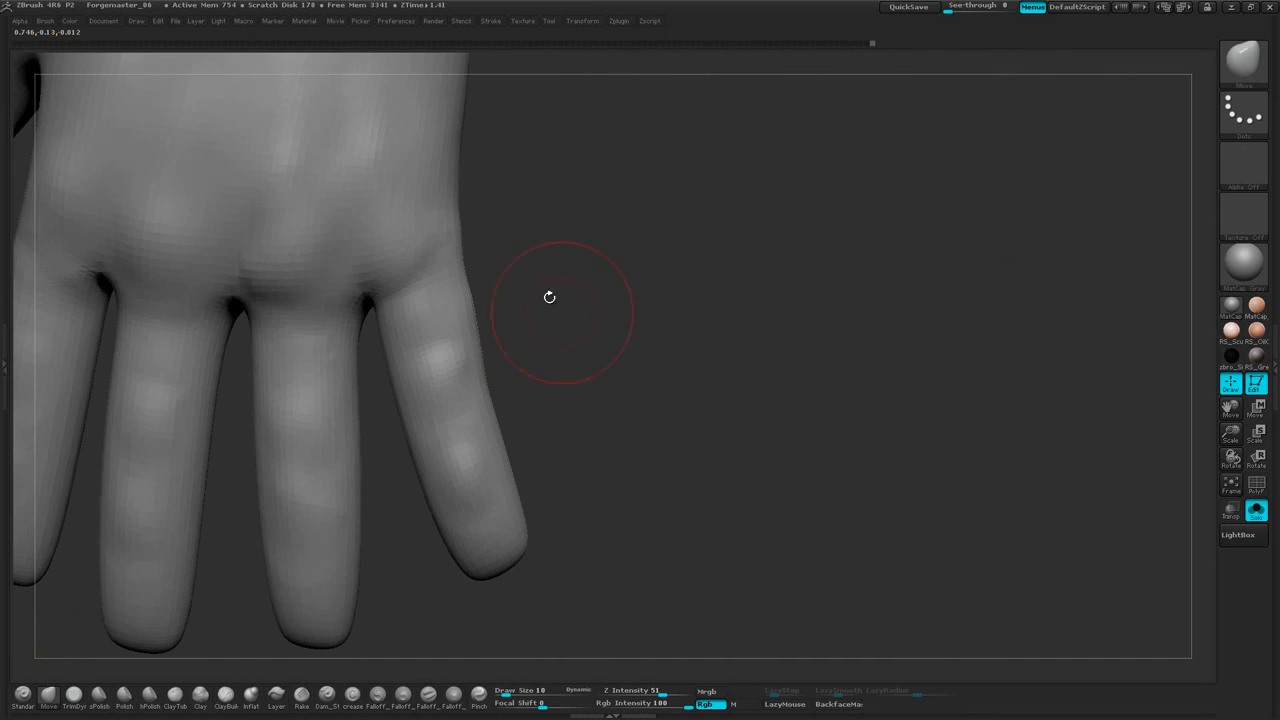
# Reshape the outer side of the hand and shift the little finger's tip with the Move brush at draw size 33
pyautogui.press('space')
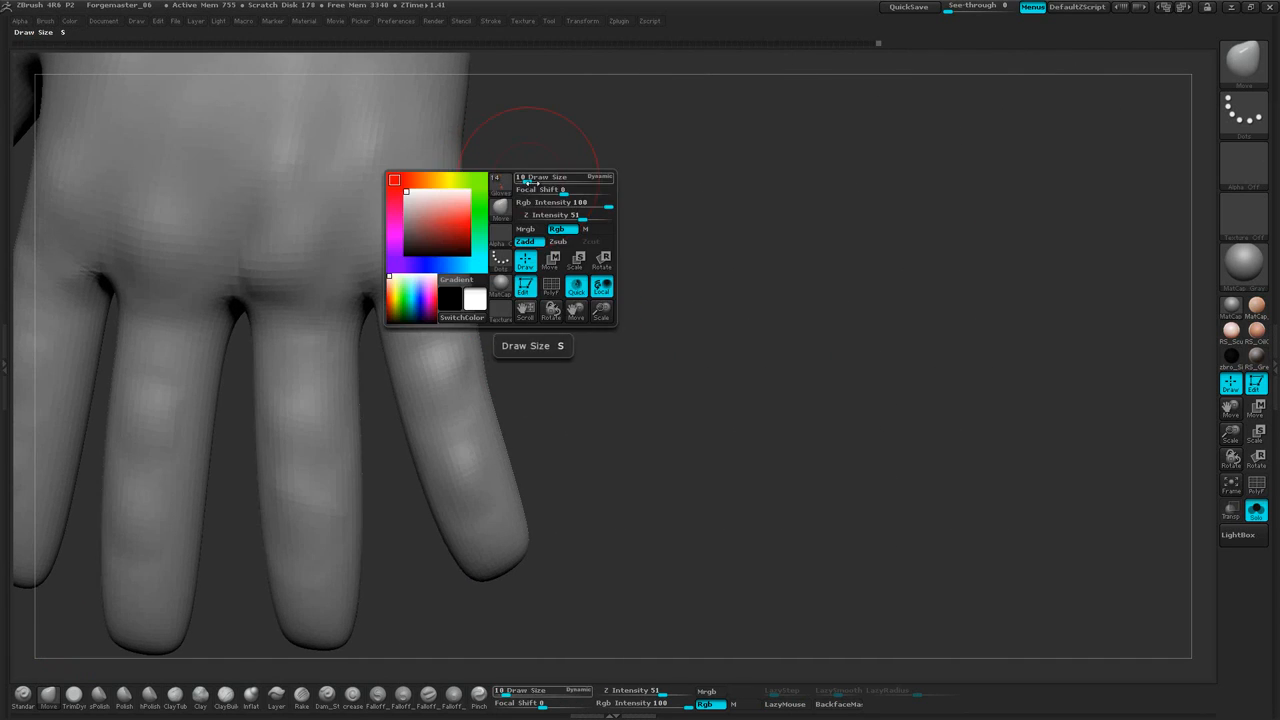
pyautogui.moveTo(505, 348); pyautogui.dragTo(555, 348)
pyautogui.moveTo(708, 193)
pyautogui.keyDown('alt'); pyautogui.mouseDown()
pyautogui.moveTo(648, 308)
pyautogui.moveTo(571, 304)
pyautogui.mouseUp(); pyautogui.keyUp('alt')
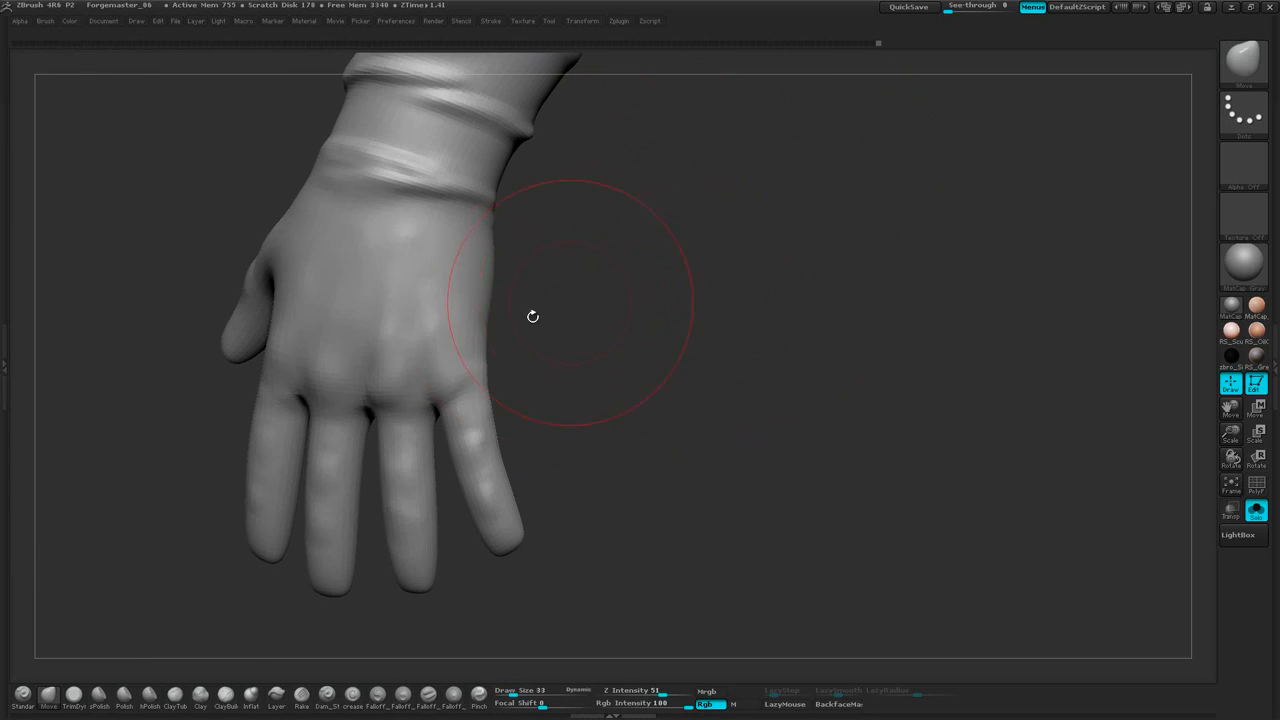
pyautogui.moveTo(488, 312); pyautogui.dragTo(482, 316)
pyautogui.moveTo(605, 416)
pyautogui.keyDown('alt'); pyautogui.mouseDown()
pyautogui.moveTo(671, 257)
pyautogui.moveTo(711, 227)
pyautogui.moveTo(696, 306)
pyautogui.moveTo(760, 277)
pyautogui.moveTo(771, 289)
pyautogui.mouseUp(); pyautogui.keyUp('alt')
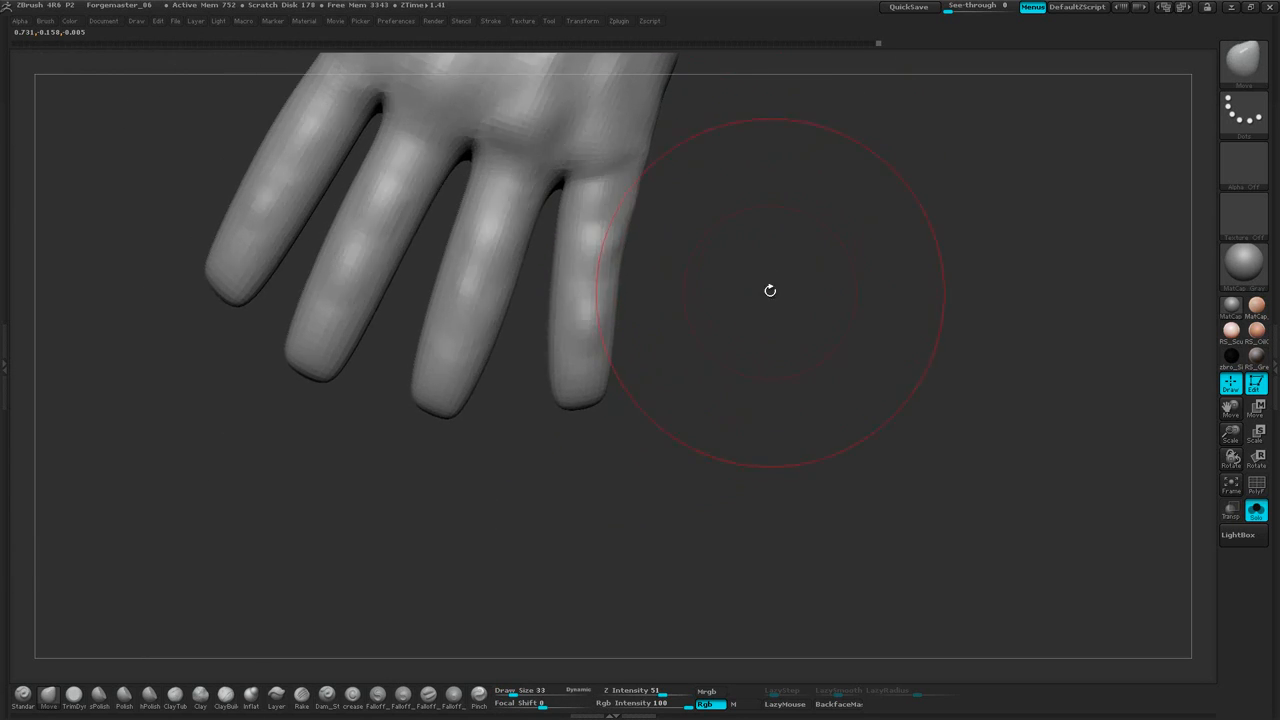
pyautogui.moveTo(592, 396); pyautogui.dragTo(572, 402)
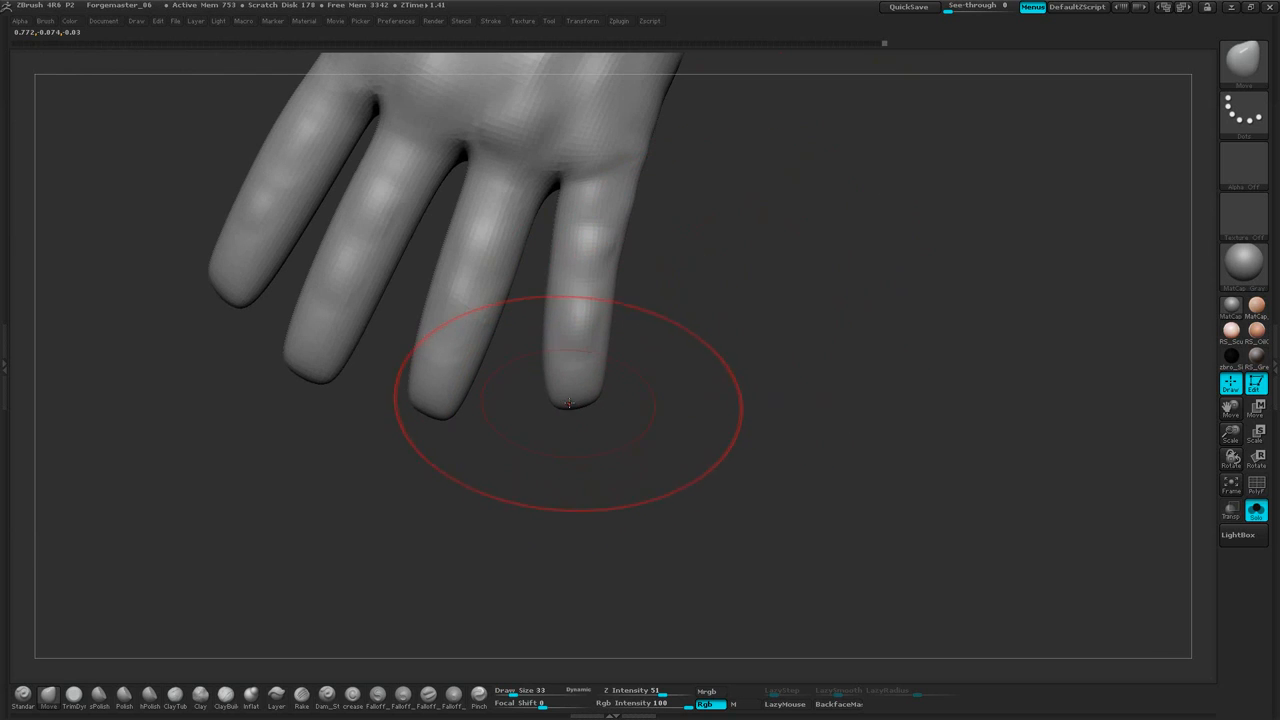
# Mask the little finger with the MaskLasso brush and invert the mask so only that finger can be edited
pyautogui.keyDown('ctrl'); pyautogui.click(1243, 60); pyautogui.keyUp('ctrl')
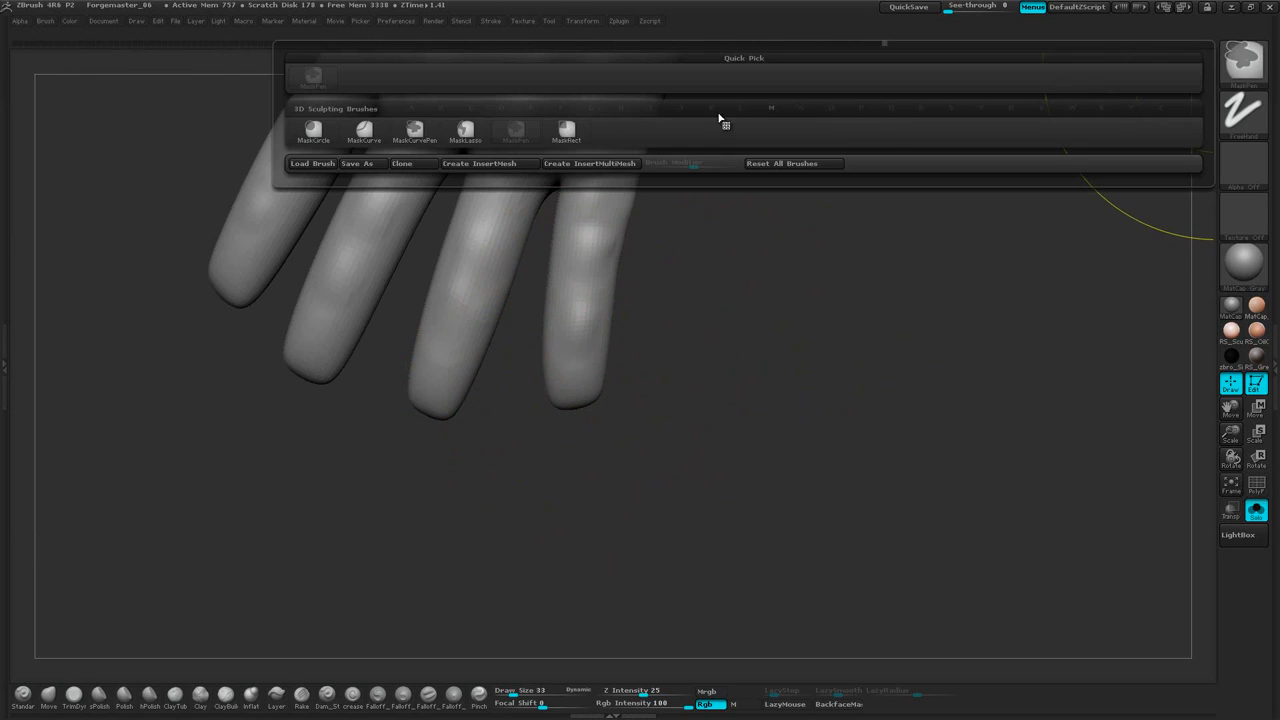
pyautogui.click(313, 130)
pyautogui.click(1243, 62)
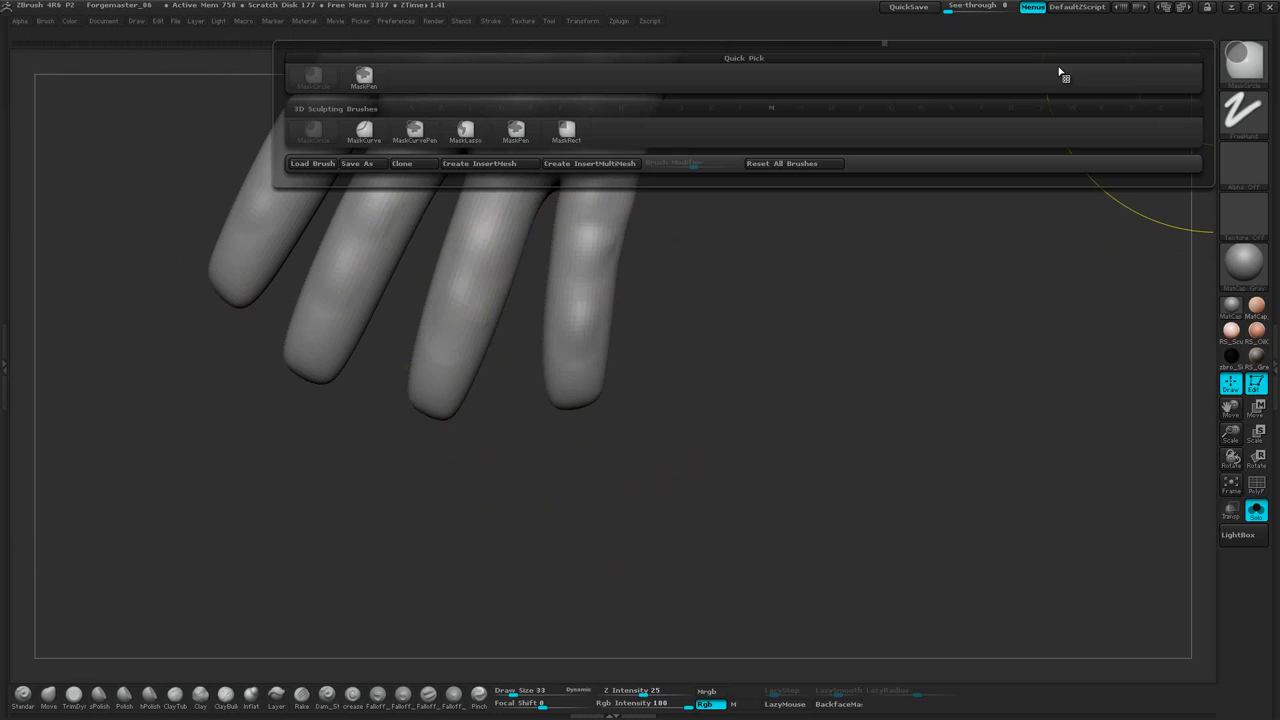
pyautogui.click(465, 130)
pyautogui.moveTo(510, 468)
pyautogui.mouseDown()
pyautogui.moveTo(669, 349)
pyautogui.moveTo(655, 178)
pyautogui.moveTo(610, 157)
pyautogui.moveTo(560, 183)
pyautogui.moveTo(510, 467)
pyautogui.mouseUp()
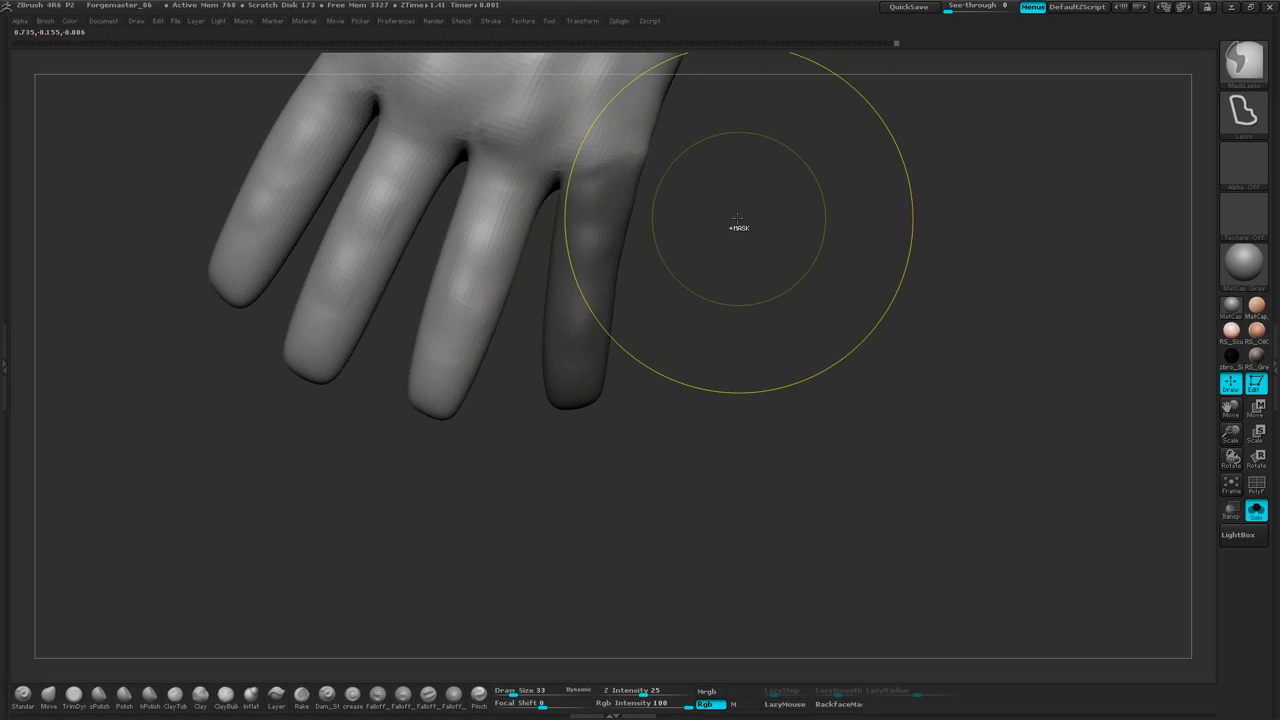
pyautogui.keyDown('ctrl'); pyautogui.click(756, 218); pyautogui.keyUp('ctrl')
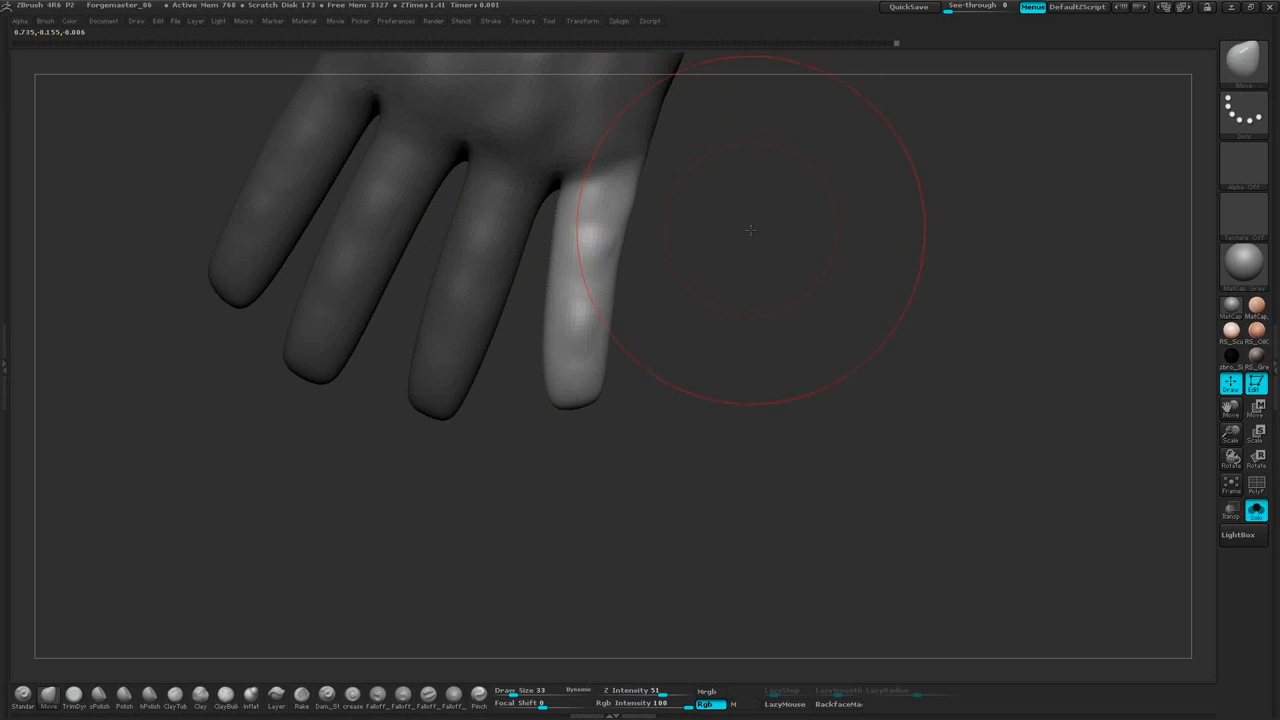
# Reposition the tip and middle of the unmasked little finger with the Move brush
pyautogui.moveTo(748, 229); pyautogui.dragTo(702, 268)
pyautogui.moveTo(566, 411); pyautogui.dragTo(554, 414)
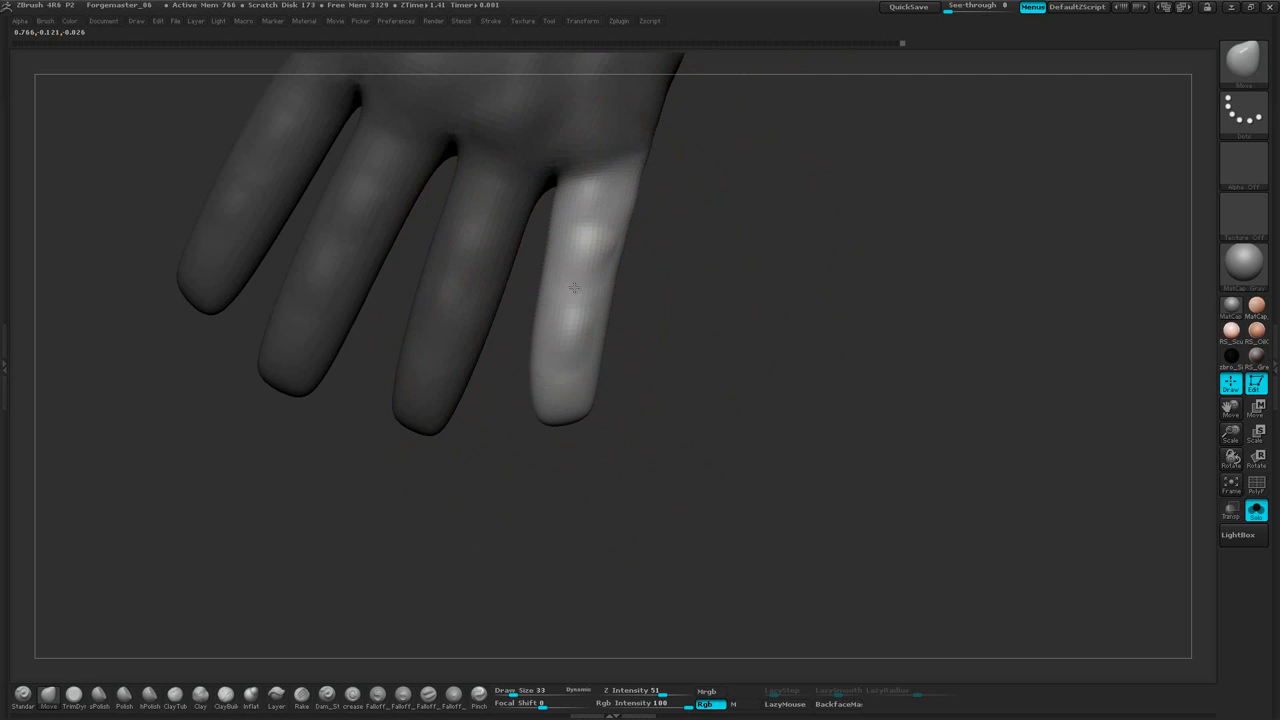
pyautogui.moveTo(574, 288); pyautogui.dragTo(578, 286)
pyautogui.moveTo(566, 417); pyautogui.dragTo(573, 413)
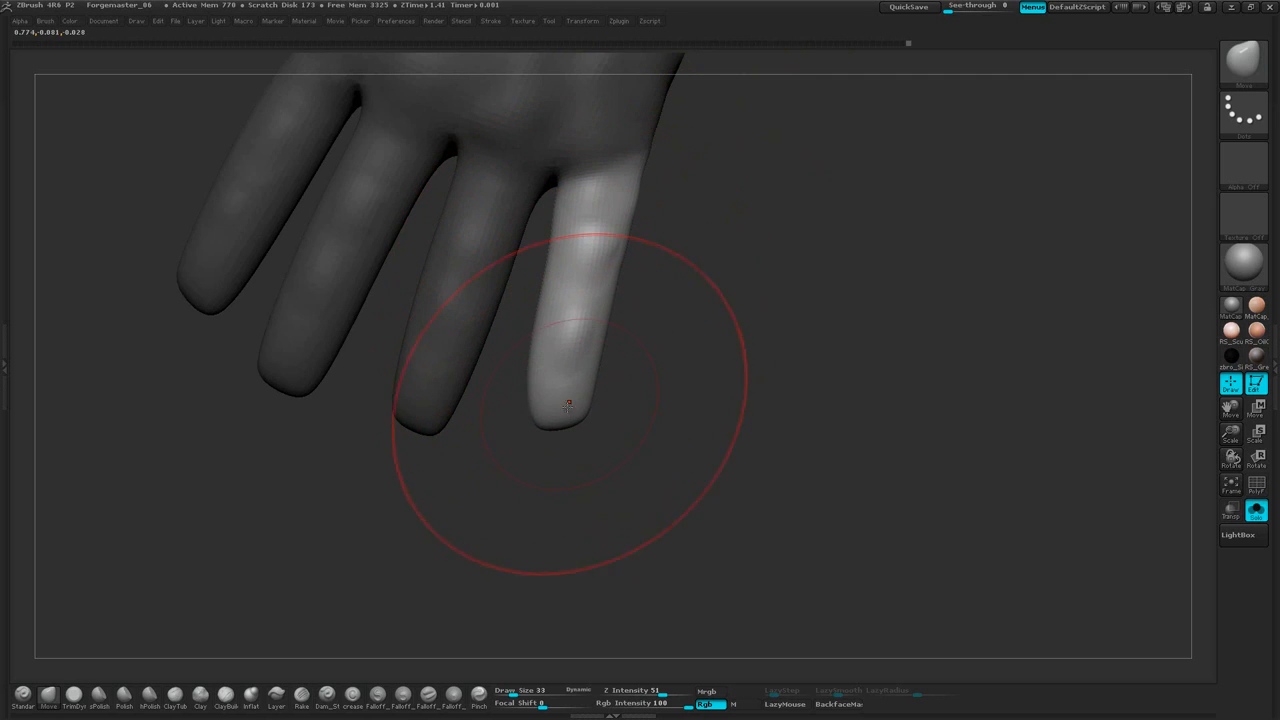
pyautogui.moveTo(729, 246)
pyautogui.mouseDown()
pyautogui.moveTo(677, 229)
pyautogui.moveTo(886, 240)
pyautogui.moveTo(826, 280)
pyautogui.moveTo(763, 249)
pyautogui.moveTo(870, 330)
pyautogui.moveTo(829, 310)
pyautogui.moveTo(837, 289)
pyautogui.moveTo(798, 342)
pyautogui.moveTo(818, 321)
pyautogui.mouseUp()
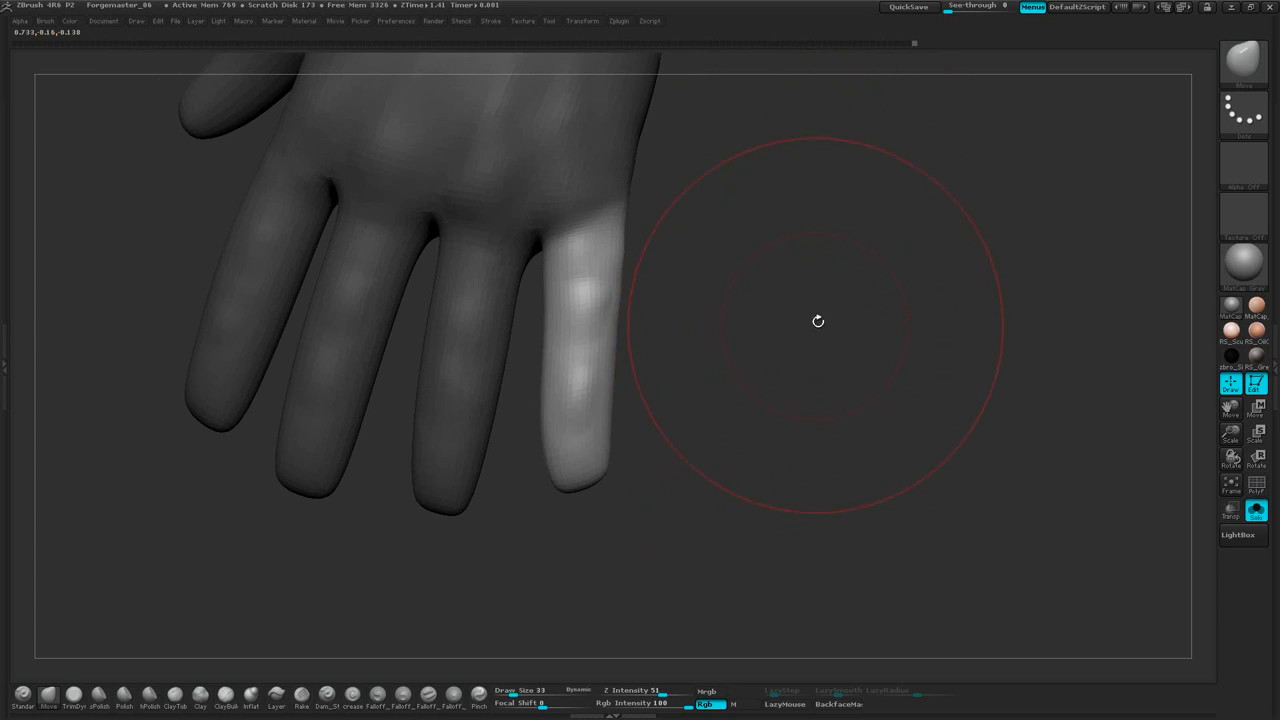
# Set the Move brush's draw size to 23 and clear the mask from the glove
pyautogui.press('space')
pyautogui.moveTo(671, 373); pyautogui.dragTo(667, 373)
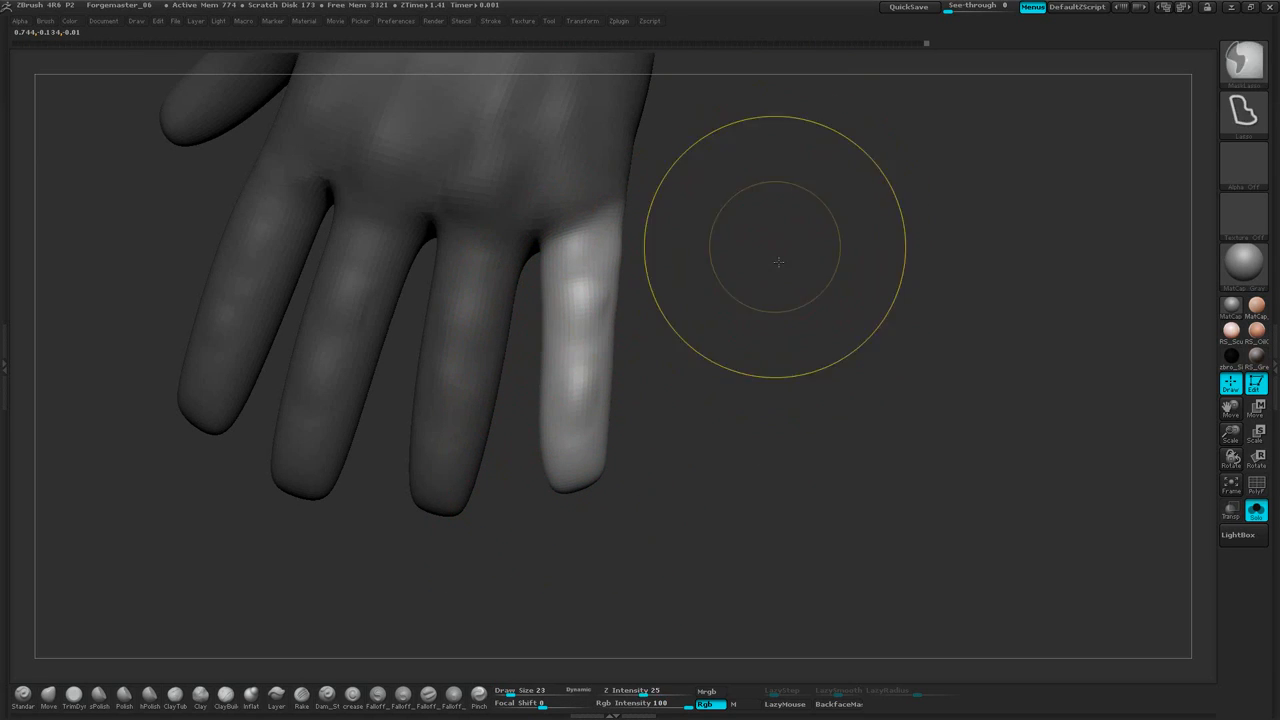
pyautogui.moveTo(774, 257); pyautogui.dragTo(844, 243)
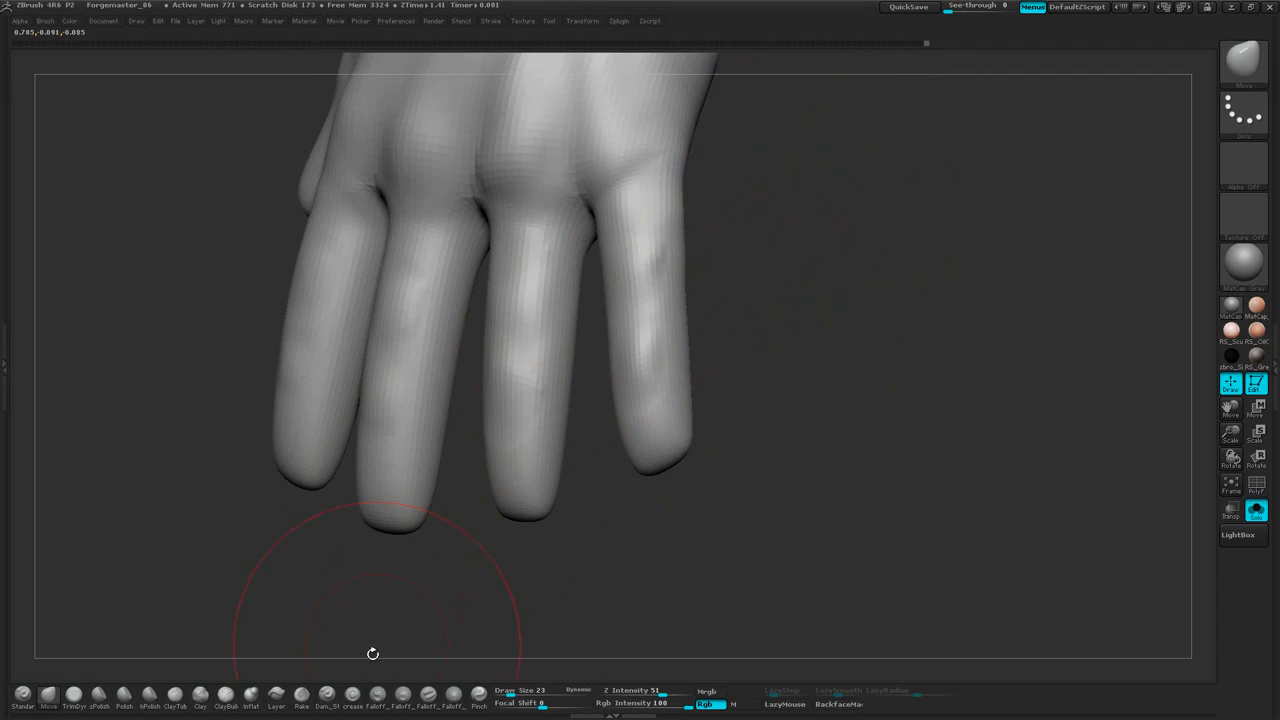
# Carve a crease across the palm-side base of the little finger with the Dam_Standard brush at draw size 5
pyautogui.click(328, 696)
pyautogui.moveTo(822, 281)
pyautogui.mouseDown()
pyautogui.moveTo(844, 283)
pyautogui.moveTo(833, 283)
pyautogui.mouseUp()
pyautogui.press('space')
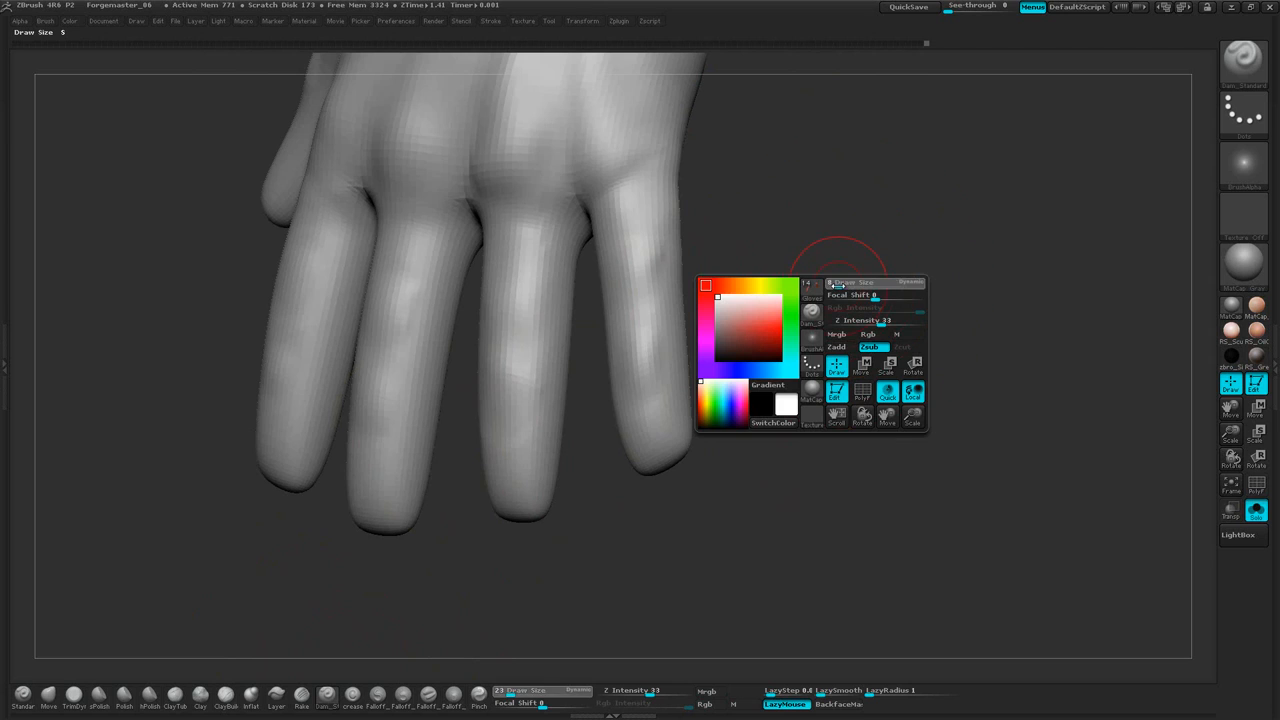
pyautogui.moveTo(880, 214)
pyautogui.mouseDown()
pyautogui.moveTo(819, 229)
pyautogui.moveTo(766, 209)
pyautogui.moveTo(494, 251)
pyautogui.mouseUp()
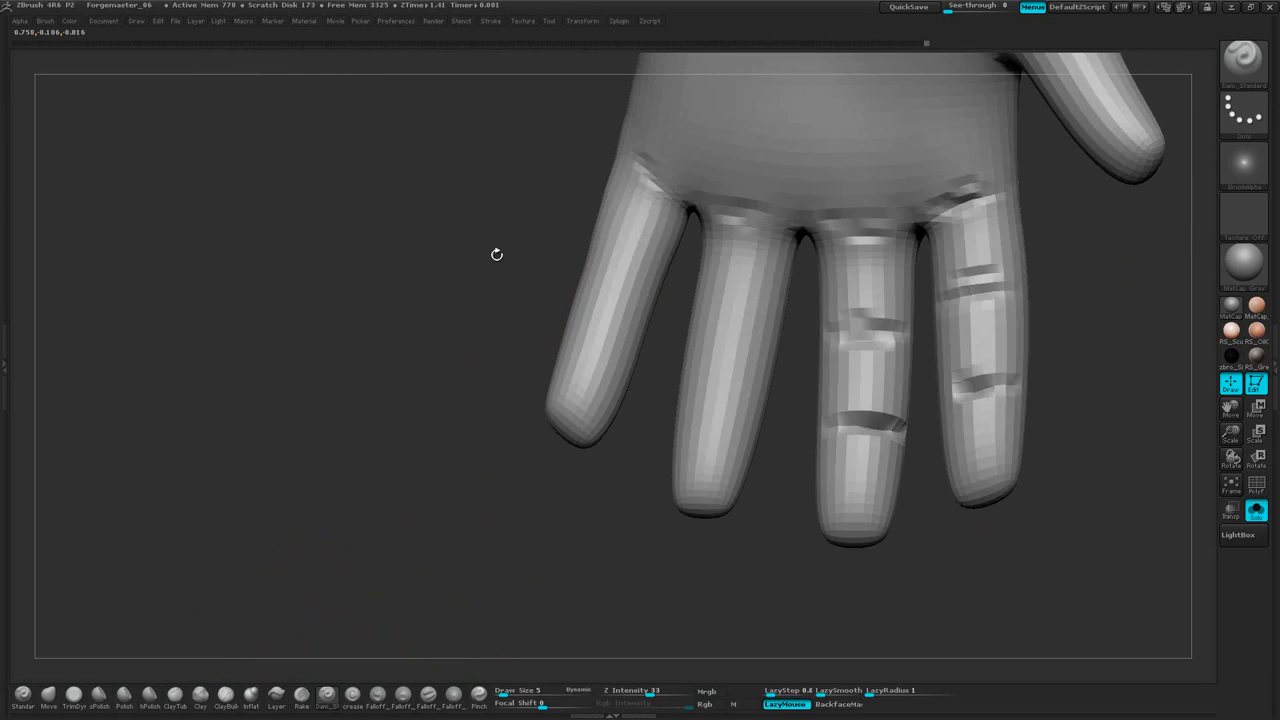
pyautogui.moveTo(650, 177); pyautogui.dragTo(628, 157)
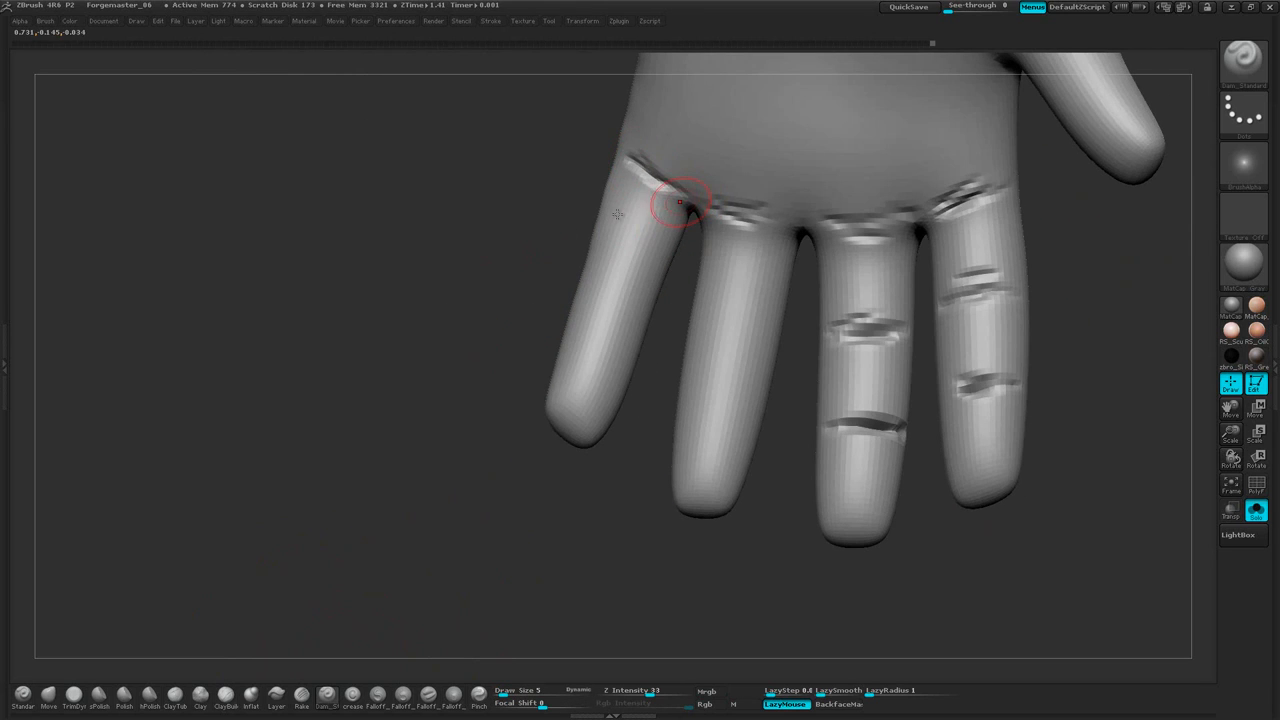
# Carve the palm-side joint creases across the little finger and the ring finger with the Dam_Standard brush
pyautogui.moveTo(481, 261)
pyautogui.keyDown('alt'); pyautogui.mouseDown()
pyautogui.moveTo(434, 323)
pyautogui.moveTo(546, 396)
pyautogui.moveTo(497, 395)
pyautogui.moveTo(452, 373)
pyautogui.mouseUp(); pyautogui.keyUp('alt')
pyautogui.moveTo(566, 318)
pyautogui.mouseDown()
pyautogui.moveTo(558, 292)
pyautogui.moveTo(590, 317)
pyautogui.mouseUp()
pyautogui.moveTo(600, 405); pyautogui.dragTo(607, 427)
pyautogui.moveTo(534, 386); pyautogui.dragTo(575, 408)
pyautogui.keyDown('alt'); pyautogui.moveTo(733, 406); pyautogui.dragTo(723, 374); pyautogui.keyUp('alt')
pyautogui.moveTo(660, 330)
pyautogui.mouseDown()
pyautogui.moveTo(705, 343)
pyautogui.moveTo(652, 331)
pyautogui.mouseUp()
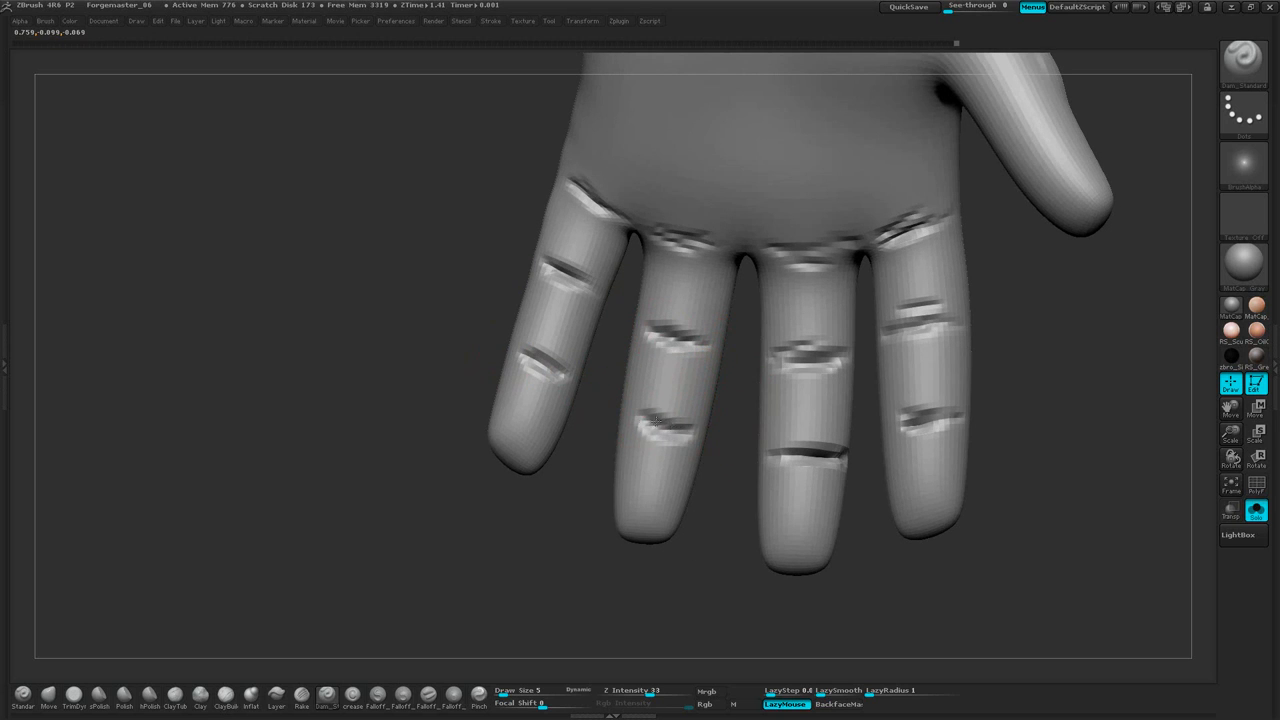
# Smooth the crease at the palm-side base of the index finger
pyautogui.moveTo(1043, 363)
pyautogui.mouseDown()
pyautogui.moveTo(963, 354)
pyautogui.moveTo(920, 370)
pyautogui.mouseUp()
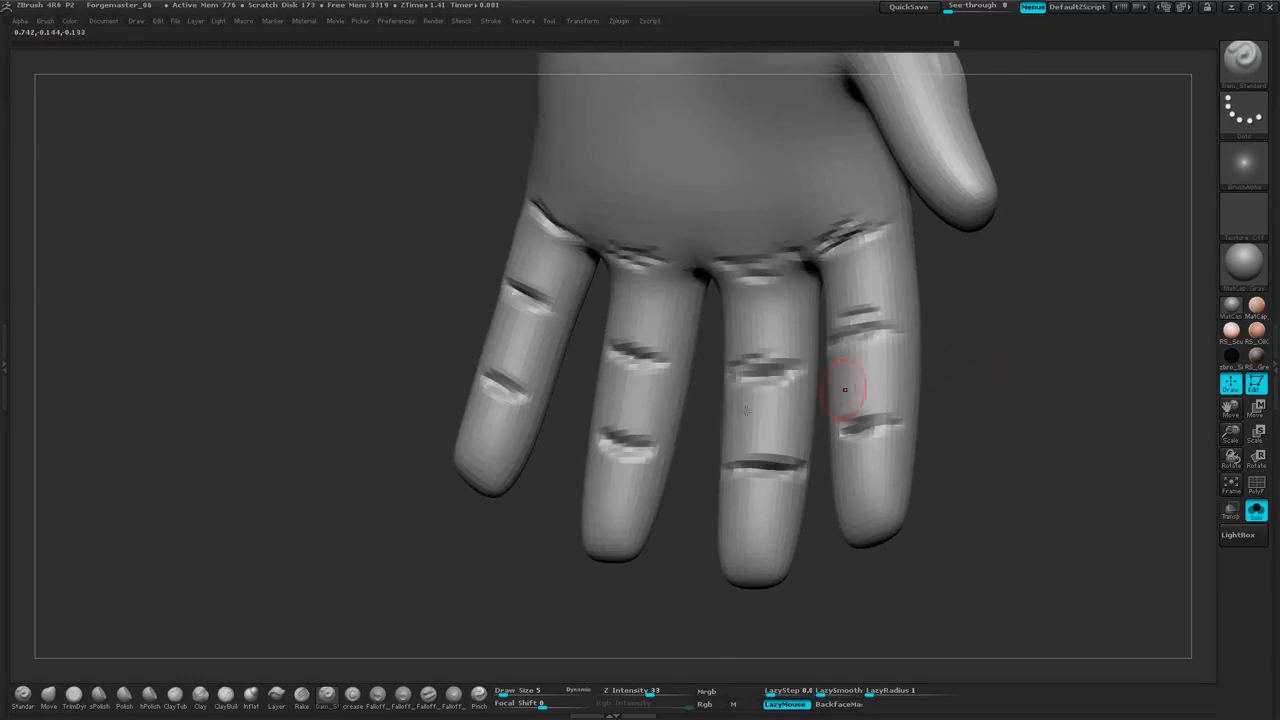
pyautogui.moveTo(991, 339); pyautogui.dragTo(988, 316)
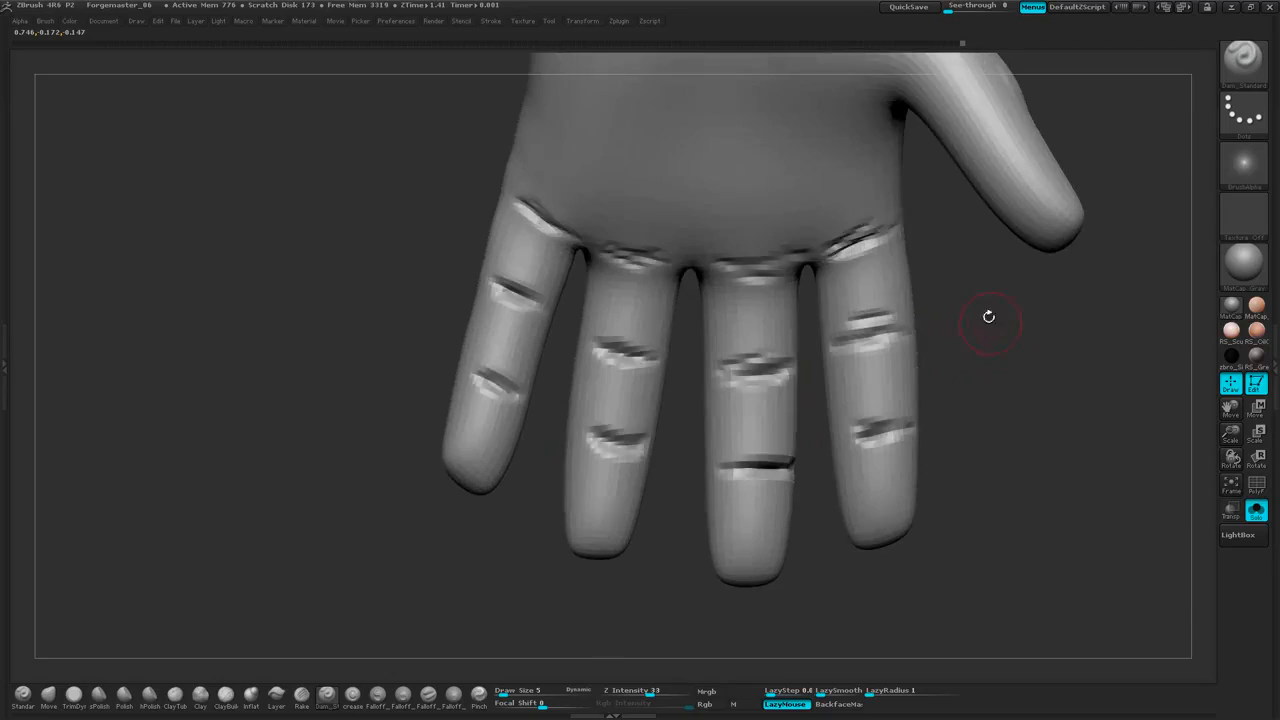
pyautogui.hotkey('ctrl', 'shift')
pyautogui.hotkey('ctrl', 'shift', 'z')
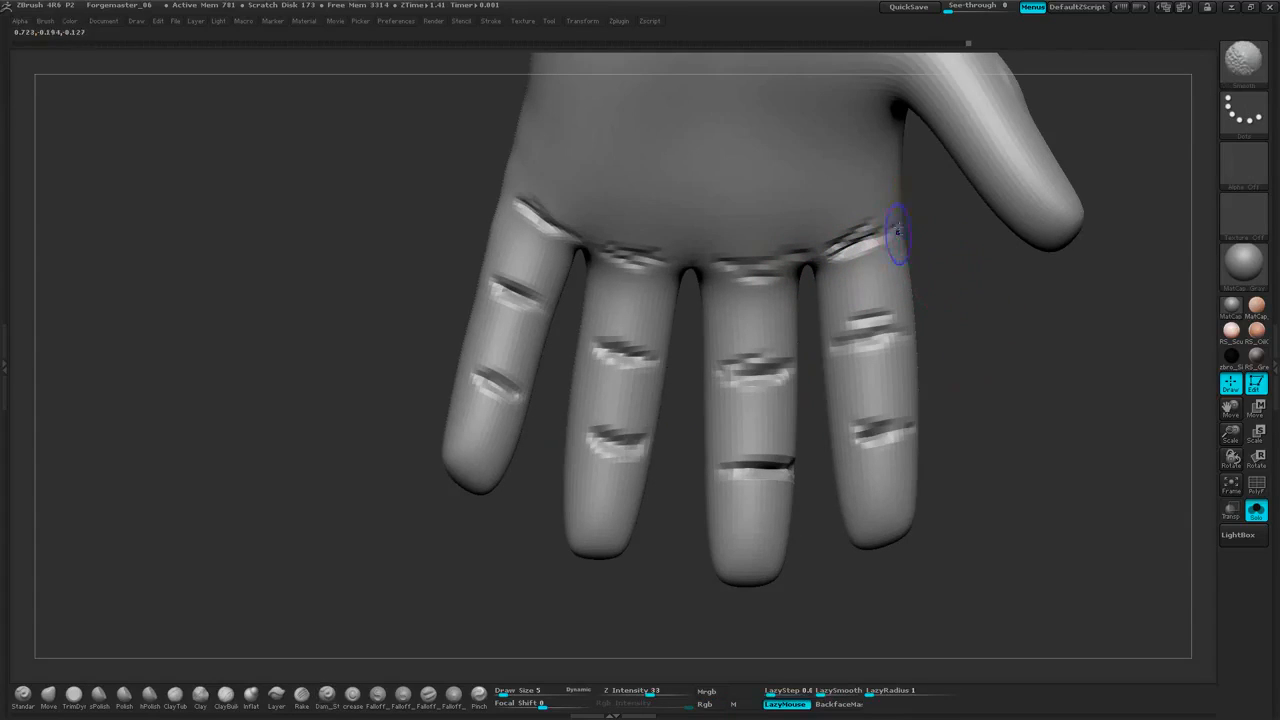
pyautogui.keyDown('shift'); pyautogui.moveTo(894, 237); pyautogui.dragTo(836, 246); pyautogui.keyUp('shift')
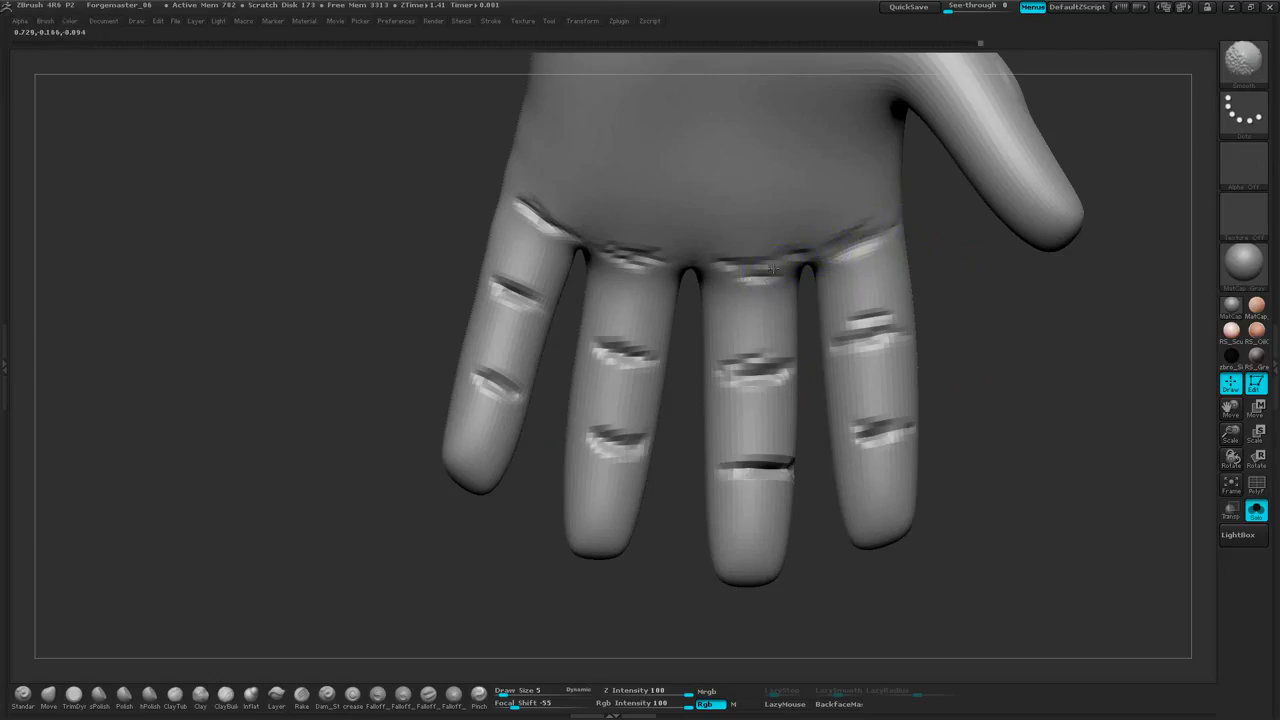
# Set the Smooth brush's Z Intensity to 24 and soften the palm-side joint creases on all four fingers
pyautogui.press('space')
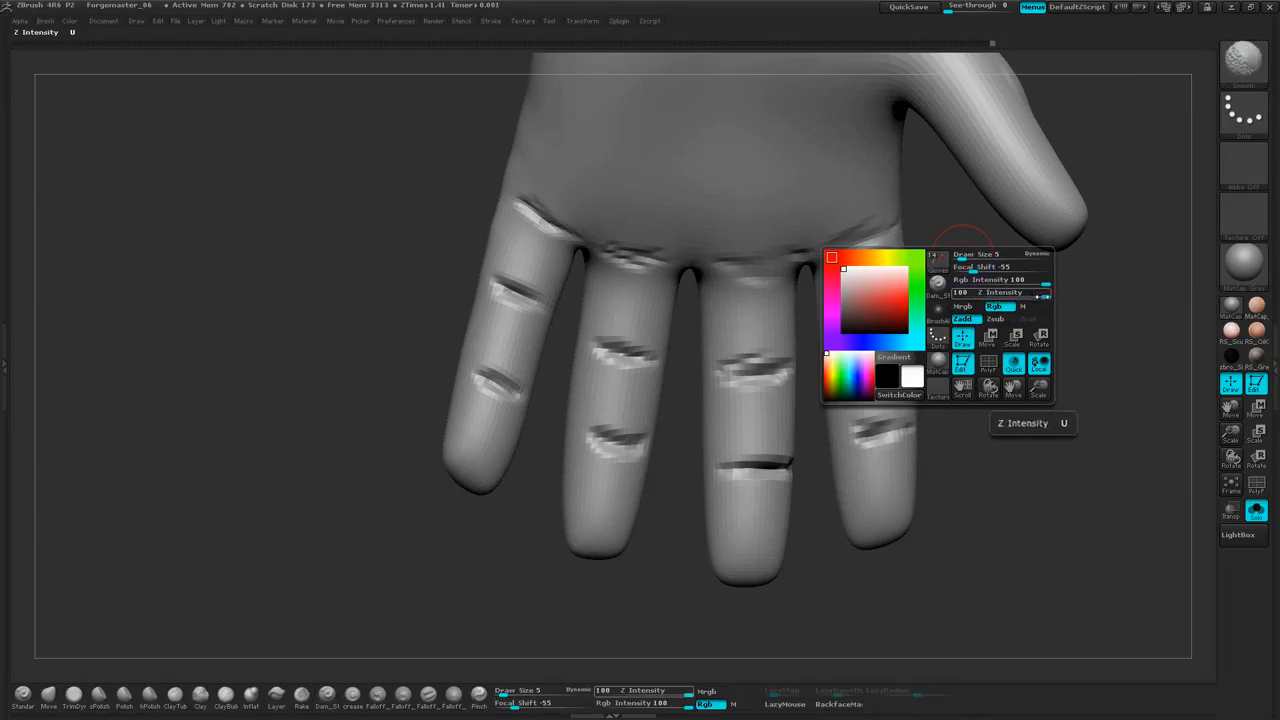
pyautogui.moveTo(1040, 295); pyautogui.dragTo(1000, 294)
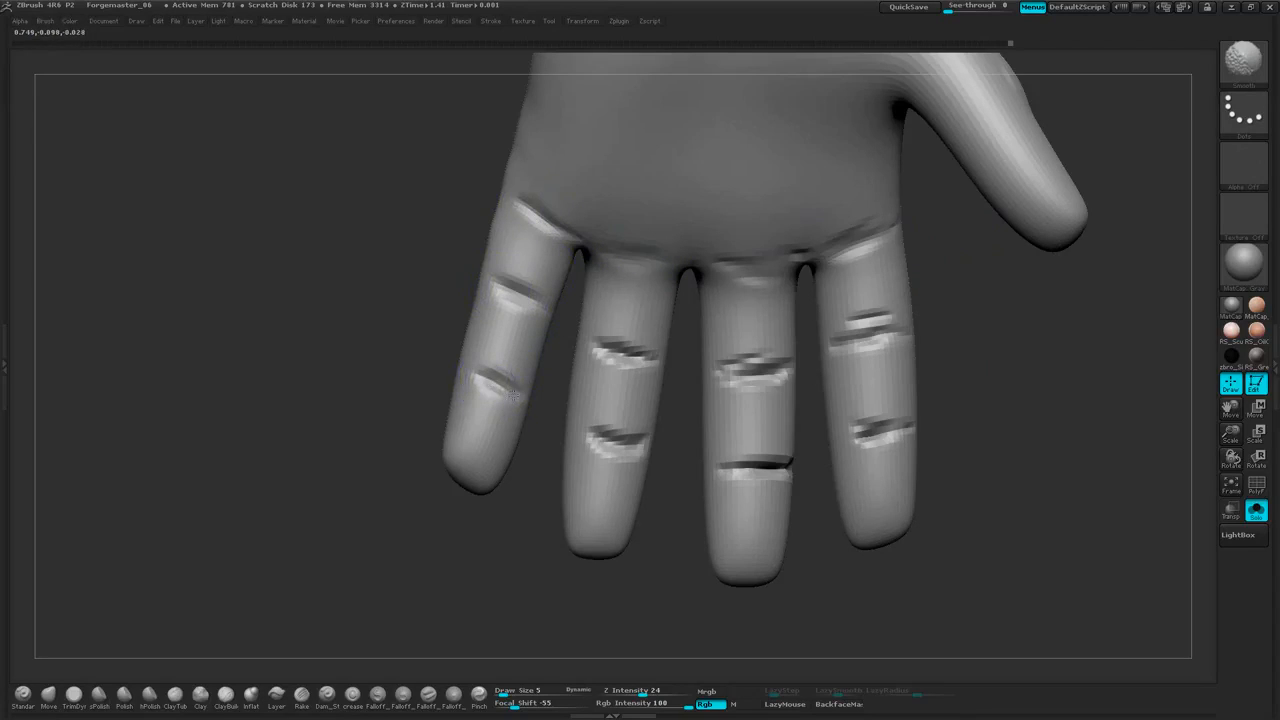
pyautogui.moveTo(613, 348); pyautogui.dragTo(783, 370)
pyautogui.keyDown('shift'); pyautogui.moveTo(842, 342); pyautogui.dragTo(896, 330); pyautogui.keyUp('shift')
pyautogui.keyDown('shift'); pyautogui.moveTo(898, 428); pyautogui.dragTo(864, 436); pyautogui.keyUp('shift')
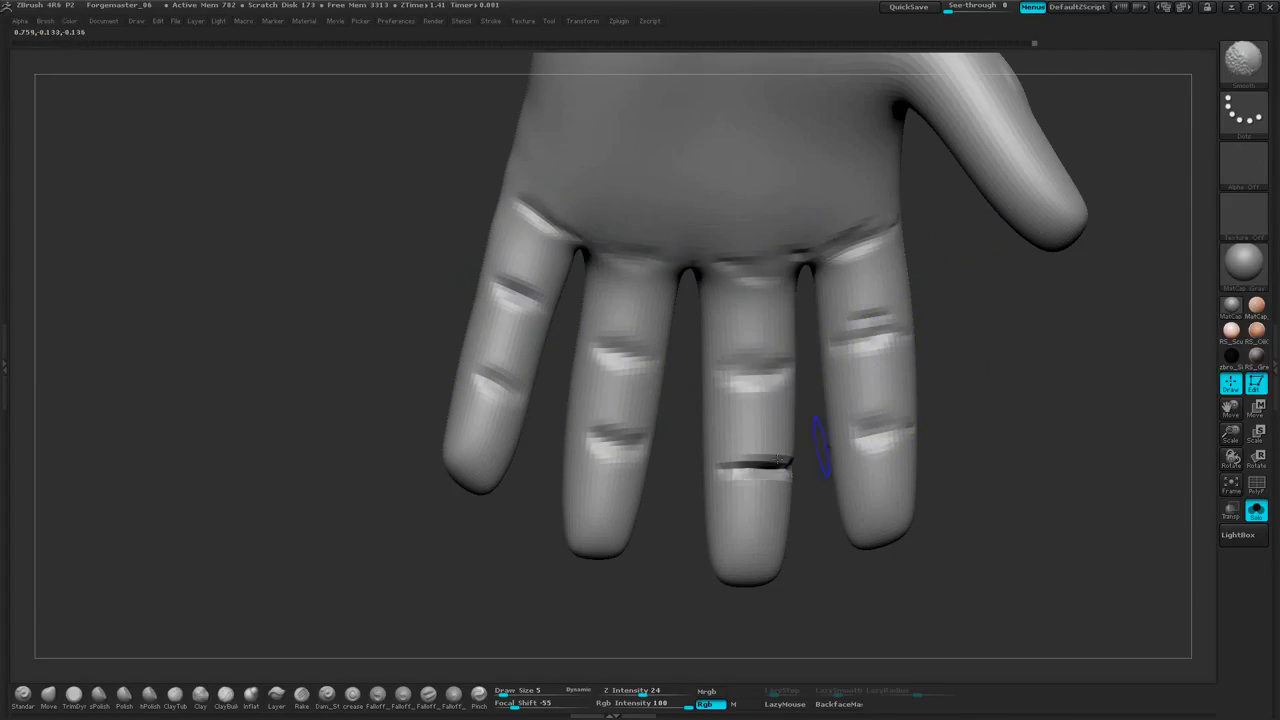
pyautogui.moveTo(783, 459)
pyautogui.keyDown('shift'); pyautogui.mouseDown()
pyautogui.moveTo(735, 466)
pyautogui.moveTo(770, 464)
pyautogui.mouseUp(); pyautogui.keyUp('shift')
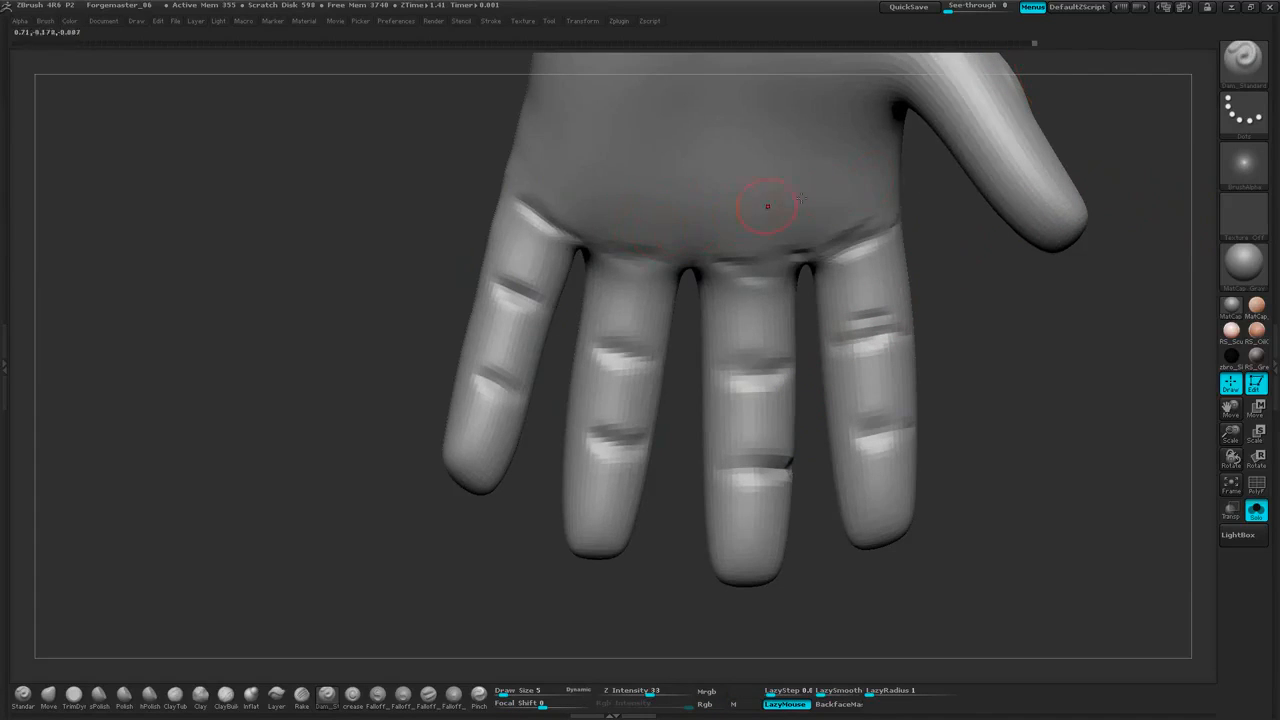
# Smooth and redefine the creases where the fingers meet the palm, using the Dam_Standard brush for the carving
pyautogui.keyDown('alt'); pyautogui.moveTo(944, 234); pyautogui.dragTo(927, 253); pyautogui.keyUp('alt')
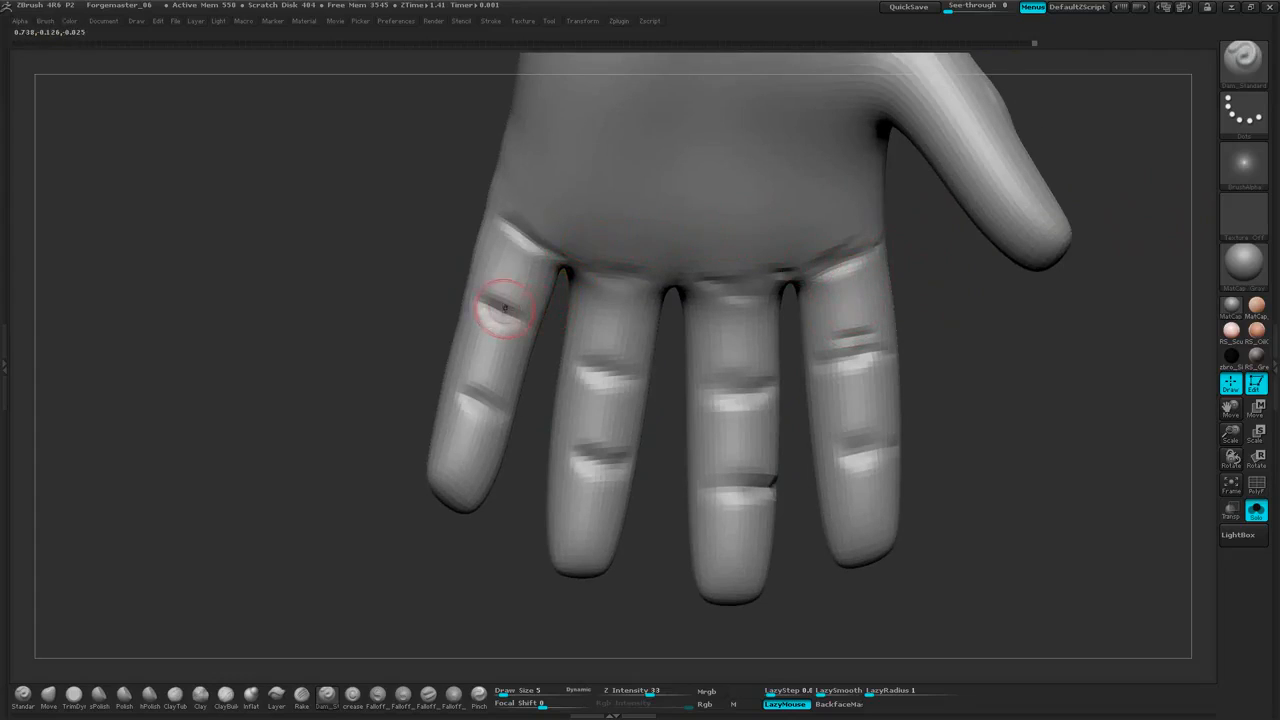
pyautogui.keyDown('shift'); pyautogui.moveTo(523, 250); pyautogui.dragTo(558, 261); pyautogui.keyUp('shift')
pyautogui.moveTo(918, 310)
pyautogui.mouseDown()
pyautogui.moveTo(946, 326)
pyautogui.moveTo(937, 308)
pyautogui.mouseUp()
pyautogui.keyDown('shift'); pyautogui.moveTo(757, 266); pyautogui.dragTo(605, 262); pyautogui.keyUp('shift')
pyautogui.moveTo(886, 286)
pyautogui.mouseDown()
pyautogui.moveTo(894, 309)
pyautogui.moveTo(858, 340)
pyautogui.moveTo(980, 272)
pyautogui.mouseUp()
pyautogui.keyDown('alt'); pyautogui.moveTo(977, 148); pyautogui.dragTo(943, 214); pyautogui.keyUp('alt')
pyautogui.moveTo(848, 198); pyautogui.dragTo(768, 268)
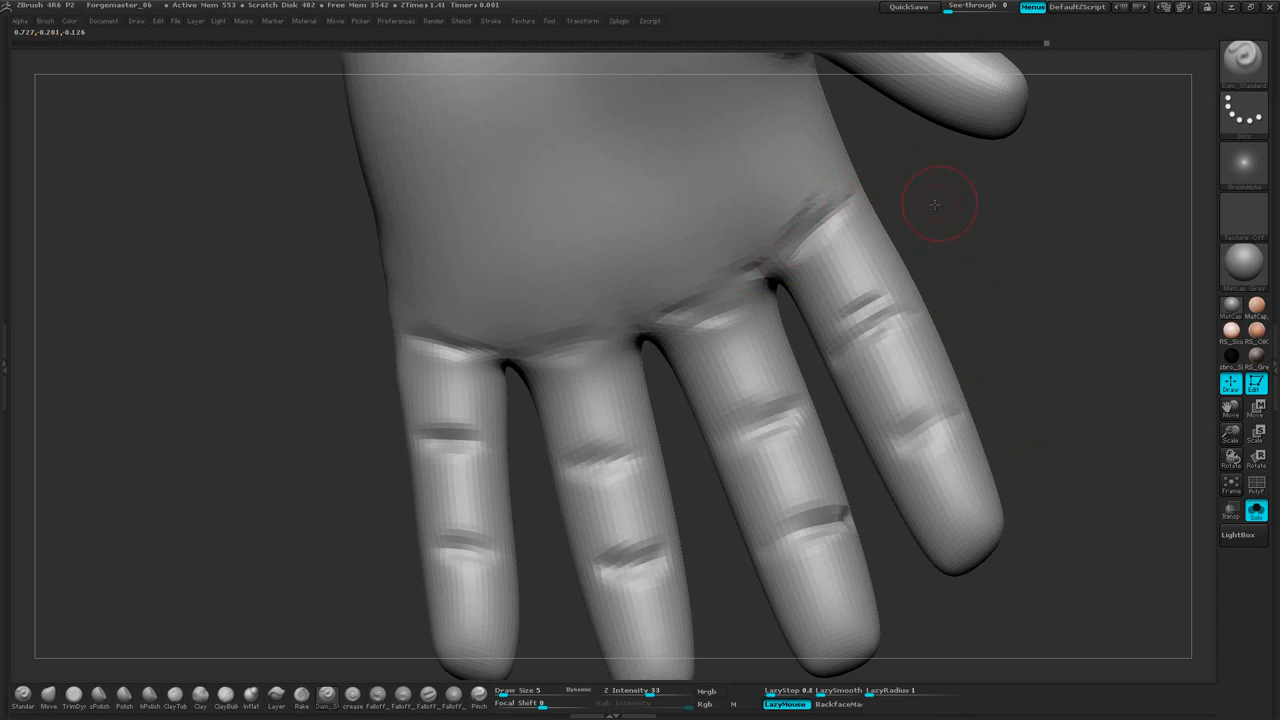
# Build up fine folds along the finger-base creases with the Standard brush at draw size 2 and blend them
pyautogui.moveTo(935, 204); pyautogui.dragTo(932, 198)
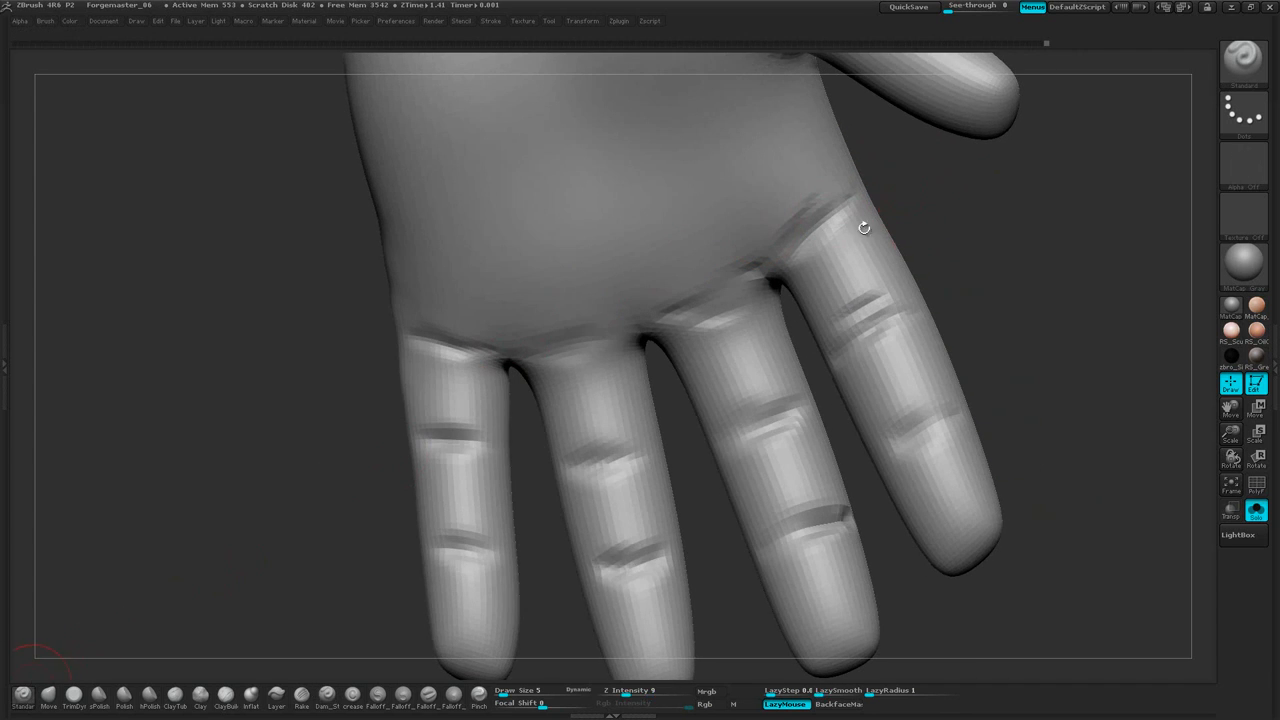
pyautogui.press('space')
pyautogui.moveTo(1005, 219); pyautogui.dragTo(998, 219)
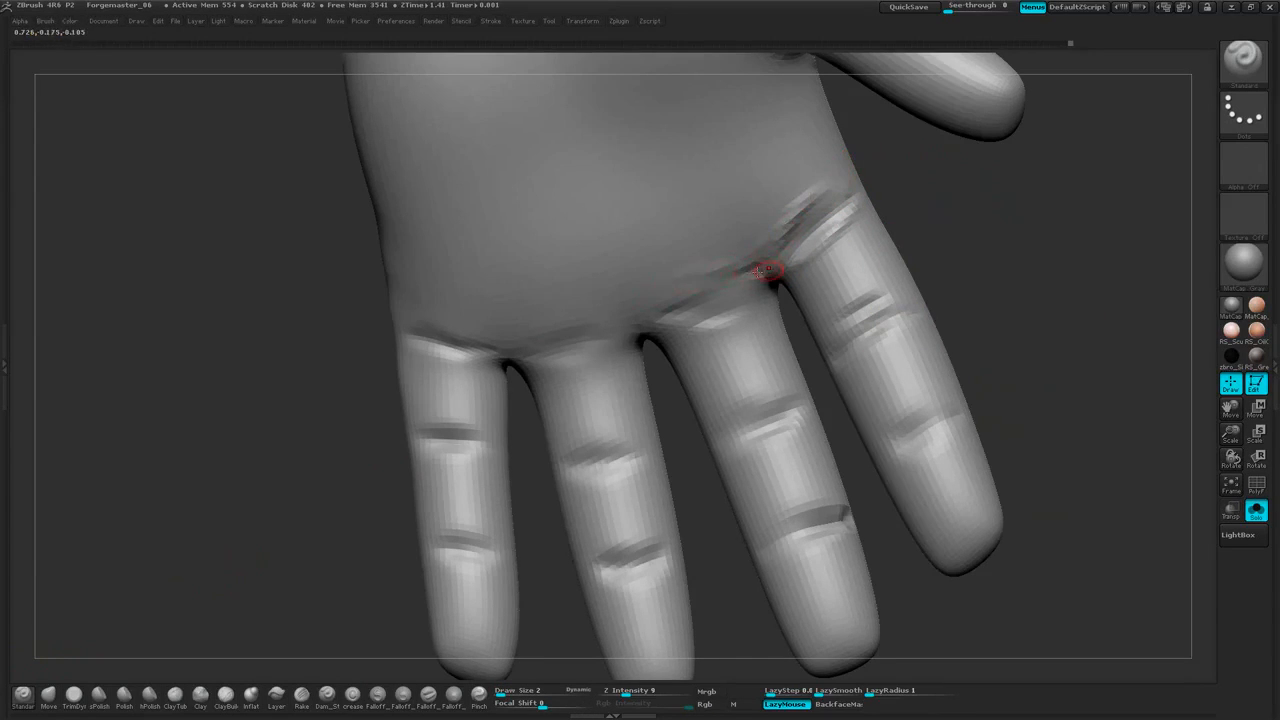
pyautogui.moveTo(988, 236); pyautogui.dragTo(990, 248)
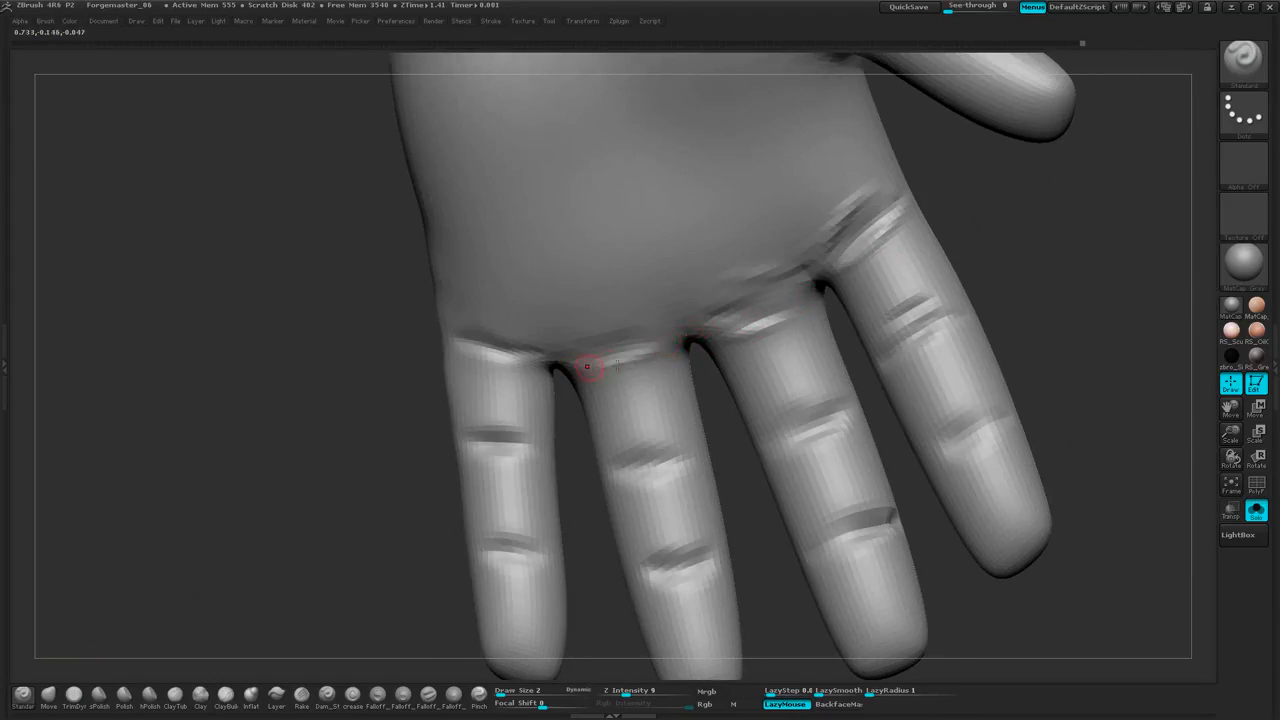
pyautogui.keyDown('alt'); pyautogui.moveTo(1024, 241); pyautogui.dragTo(1089, 191); pyautogui.keyUp('alt')
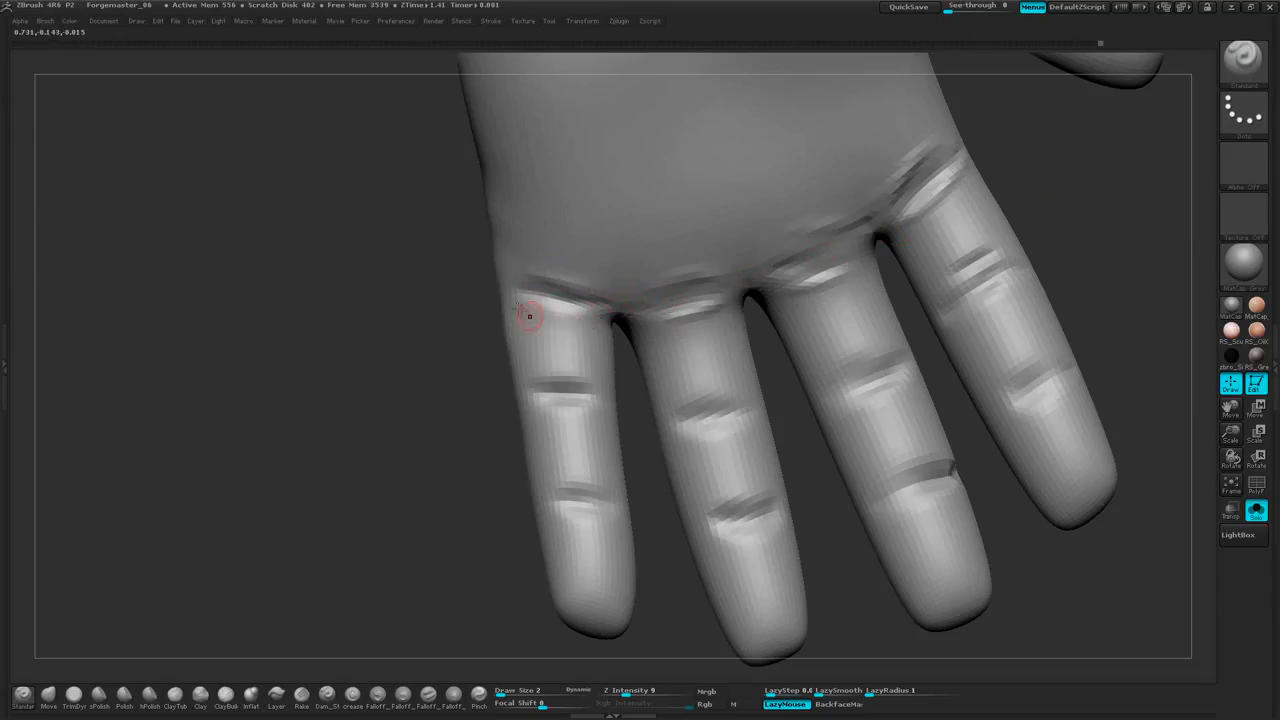
pyautogui.keyDown('alt'); pyautogui.moveTo(1062, 189); pyautogui.dragTo(1020, 194); pyautogui.keyUp('alt')
pyautogui.keyDown('shift'); pyautogui.moveTo(868, 212); pyautogui.dragTo(898, 194); pyautogui.keyUp('shift')
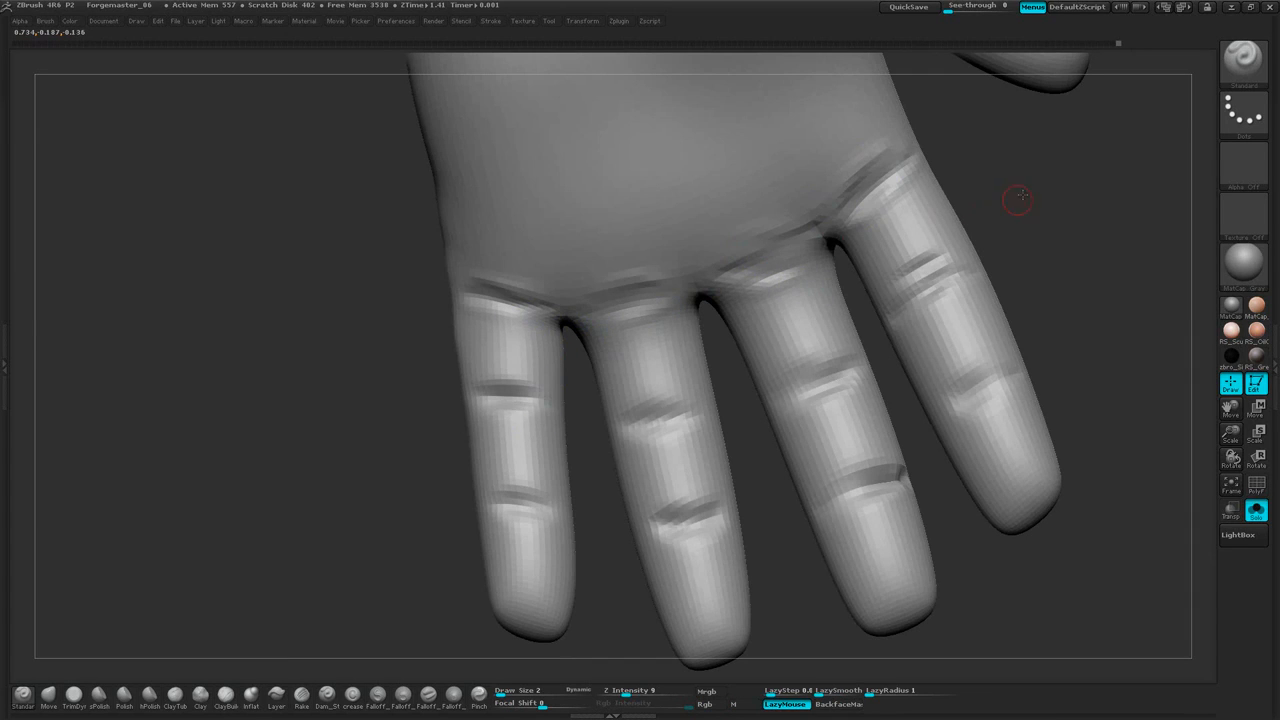
pyautogui.moveTo(1014, 200); pyautogui.dragTo(964, 277)
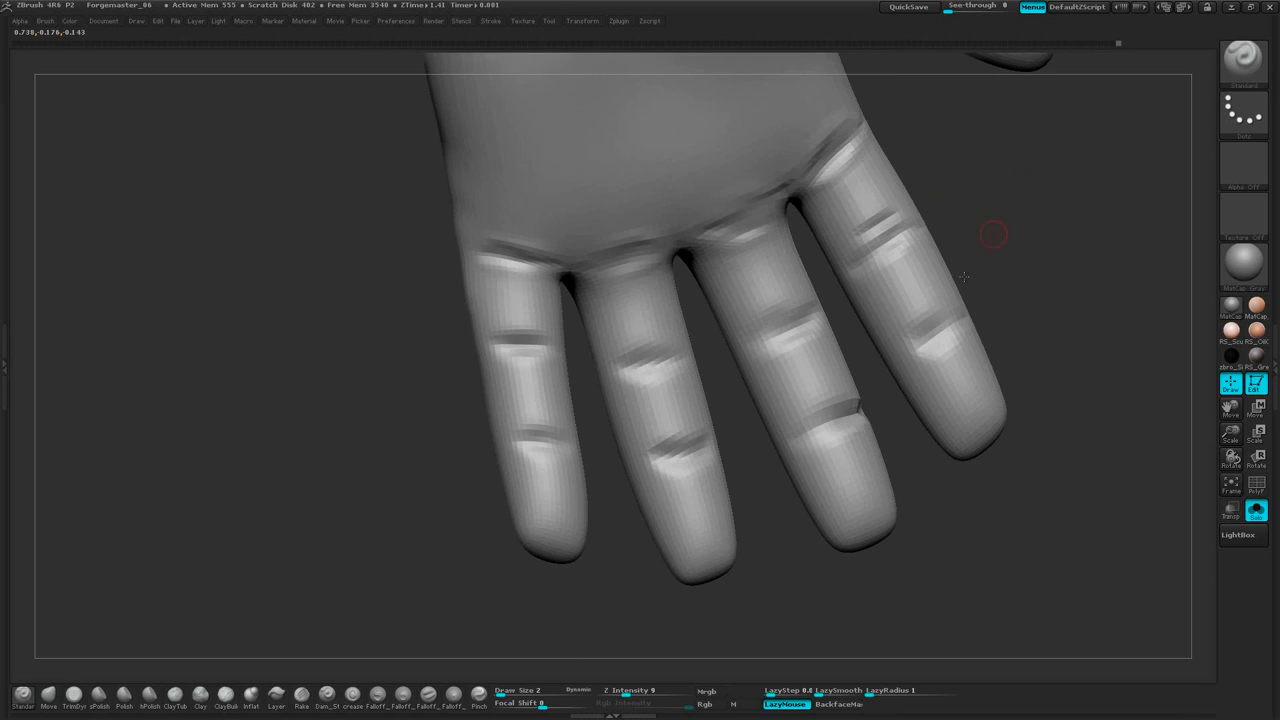
# Smooth the middle finger's outer joint crease and the folds along the finger bases on the palm side
pyautogui.press('shift')
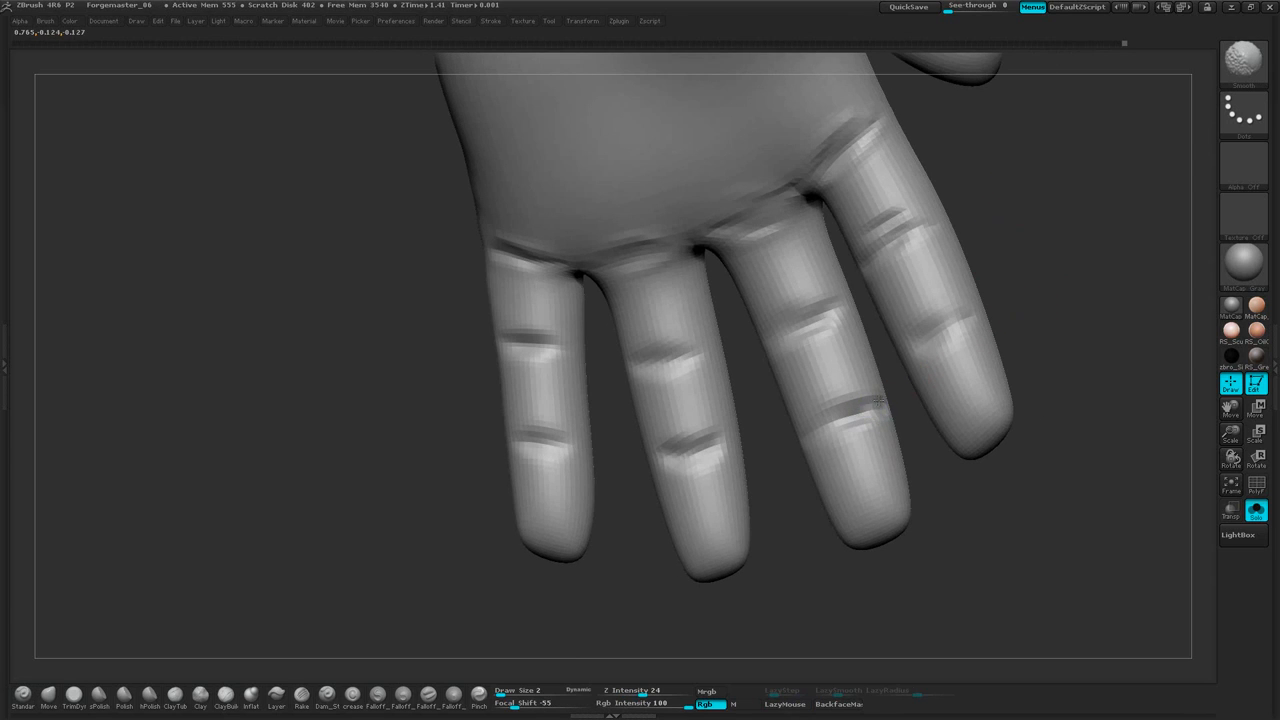
pyautogui.moveTo(1006, 244)
pyautogui.mouseDown()
pyautogui.moveTo(1000, 349)
pyautogui.moveTo(963, 320)
pyautogui.moveTo(912, 315)
pyautogui.mouseUp()
pyautogui.press('shift')
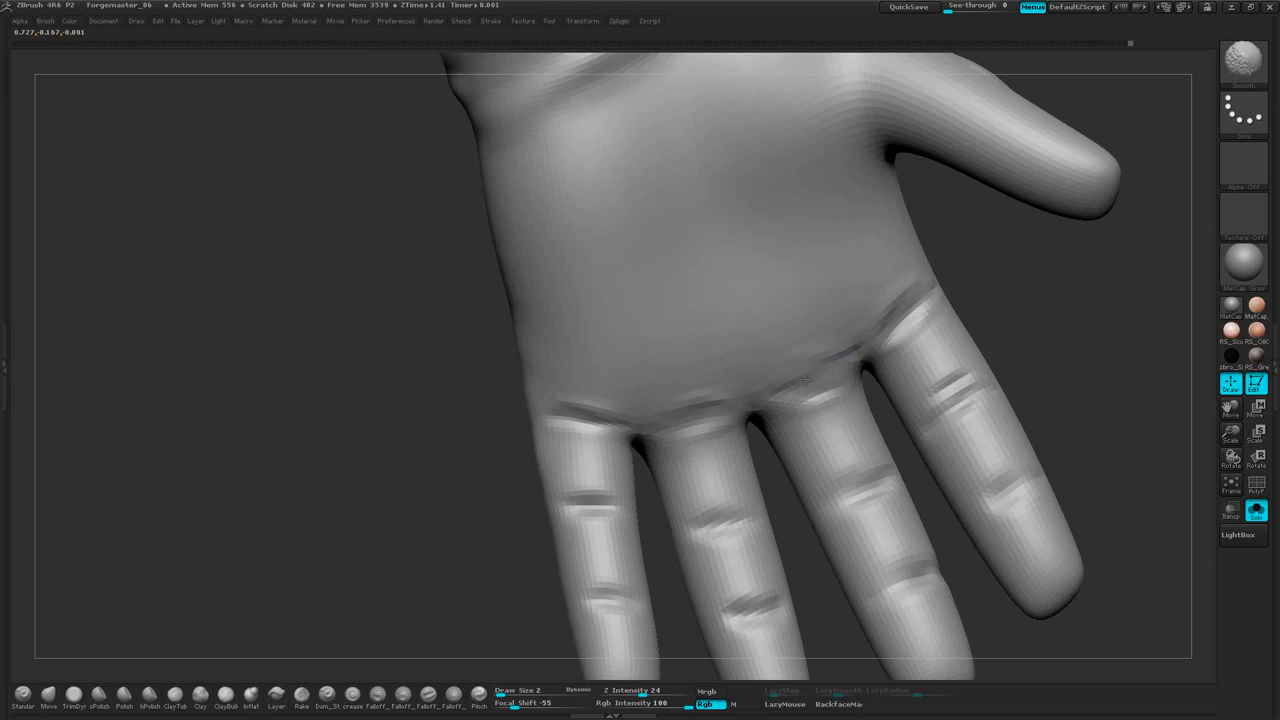
pyautogui.moveTo(994, 263); pyautogui.dragTo(1046, 316)
pyautogui.moveTo(843, 326); pyautogui.dragTo(917, 282)
pyautogui.moveTo(976, 342); pyautogui.dragTo(1067, 205)
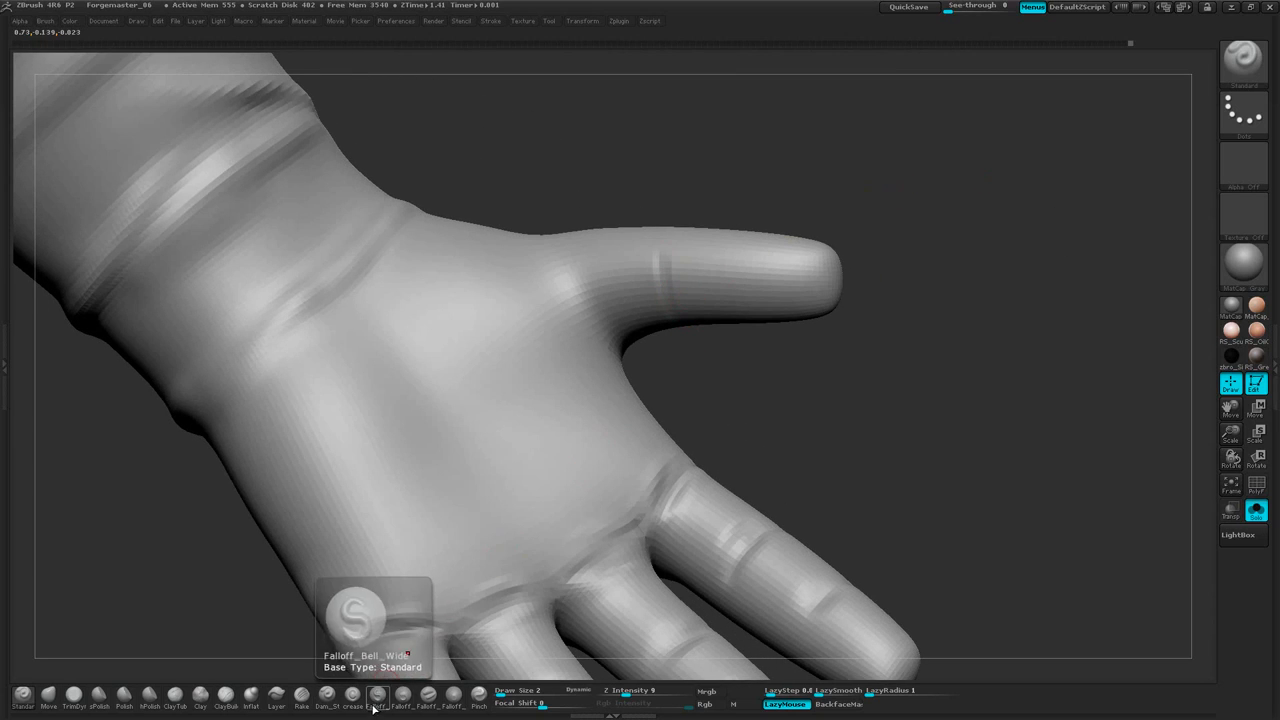
# Carve a joint crease across the inner side of the thumb with the Dam_Standard brush and smooth its edges
pyautogui.click(326, 693)
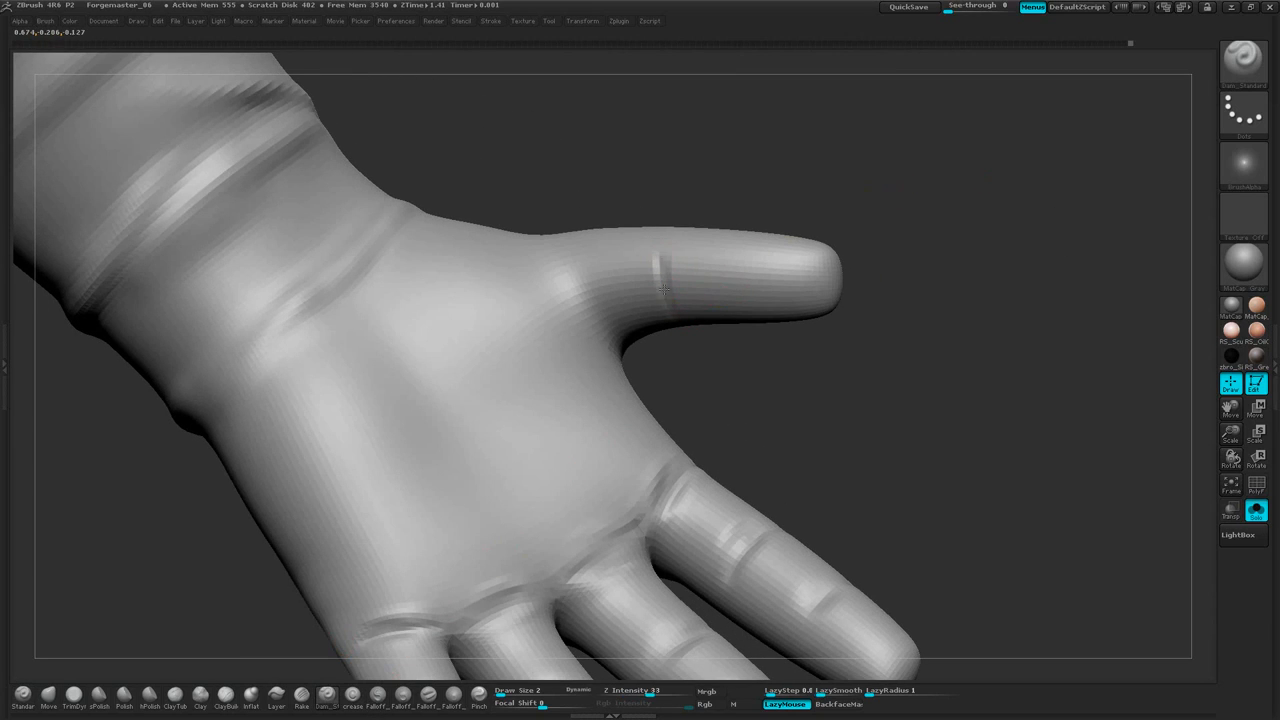
pyautogui.moveTo(773, 156)
pyautogui.mouseDown()
pyautogui.moveTo(834, 189)
pyautogui.moveTo(718, 246)
pyautogui.mouseUp()
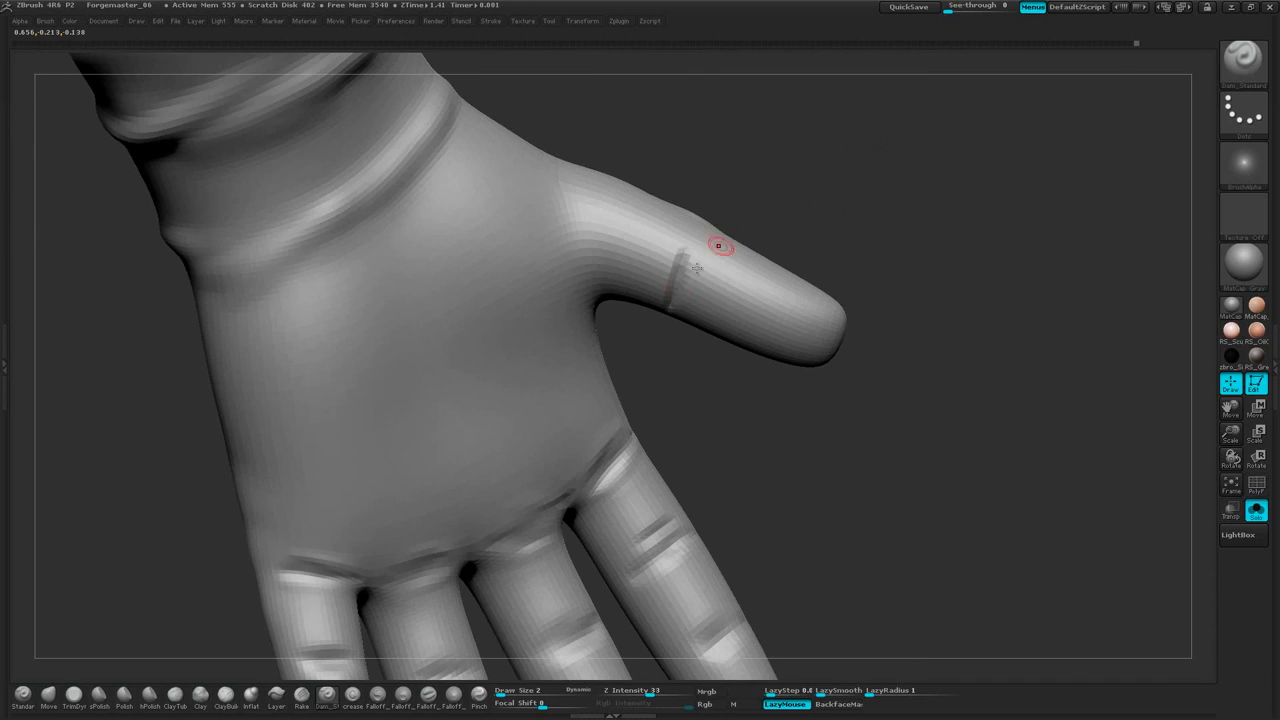
pyautogui.moveTo(807, 189); pyautogui.dragTo(689, 291)
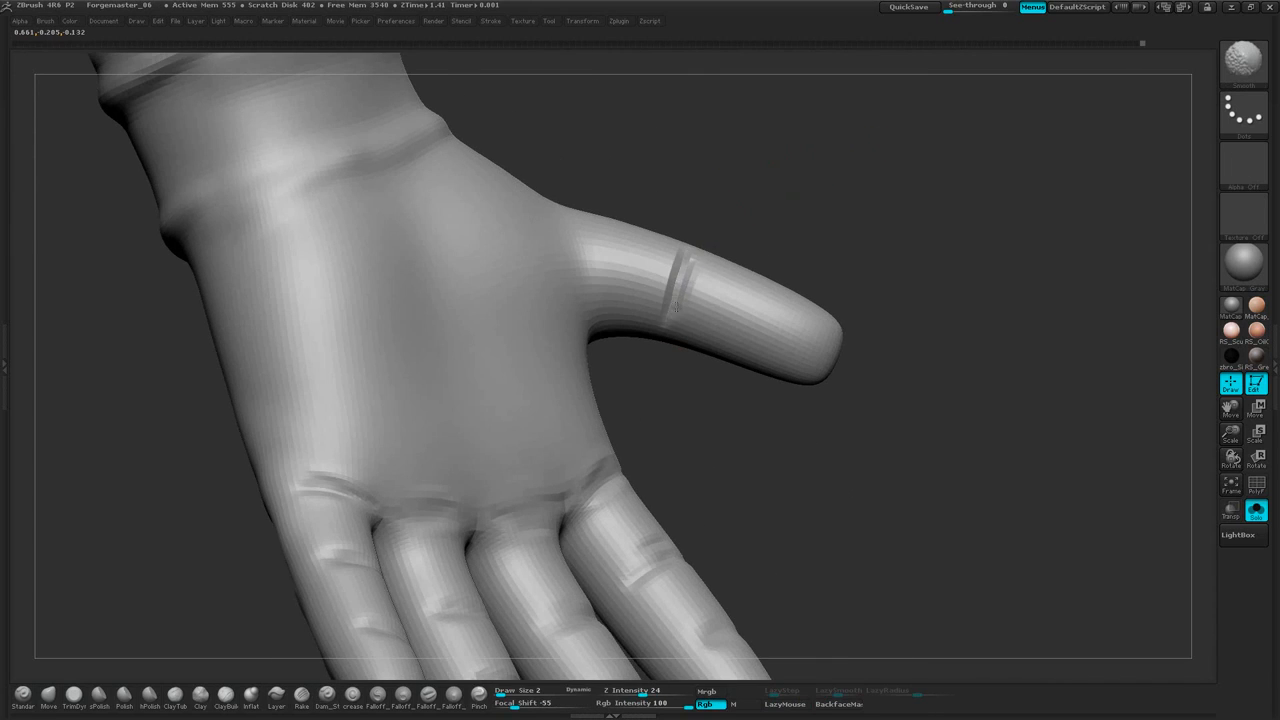
pyautogui.moveTo(808, 177)
pyautogui.mouseDown()
pyautogui.moveTo(720, 283)
pyautogui.moveTo(831, 249)
pyautogui.moveTo(808, 194)
pyautogui.mouseUp()
pyautogui.moveTo(703, 234); pyautogui.dragTo(668, 265)
pyautogui.moveTo(765, 208)
pyautogui.mouseDown()
pyautogui.moveTo(788, 154)
pyautogui.moveTo(665, 295)
pyautogui.mouseUp()
pyautogui.moveTo(762, 187); pyautogui.dragTo(711, 243)
pyautogui.press('shift')
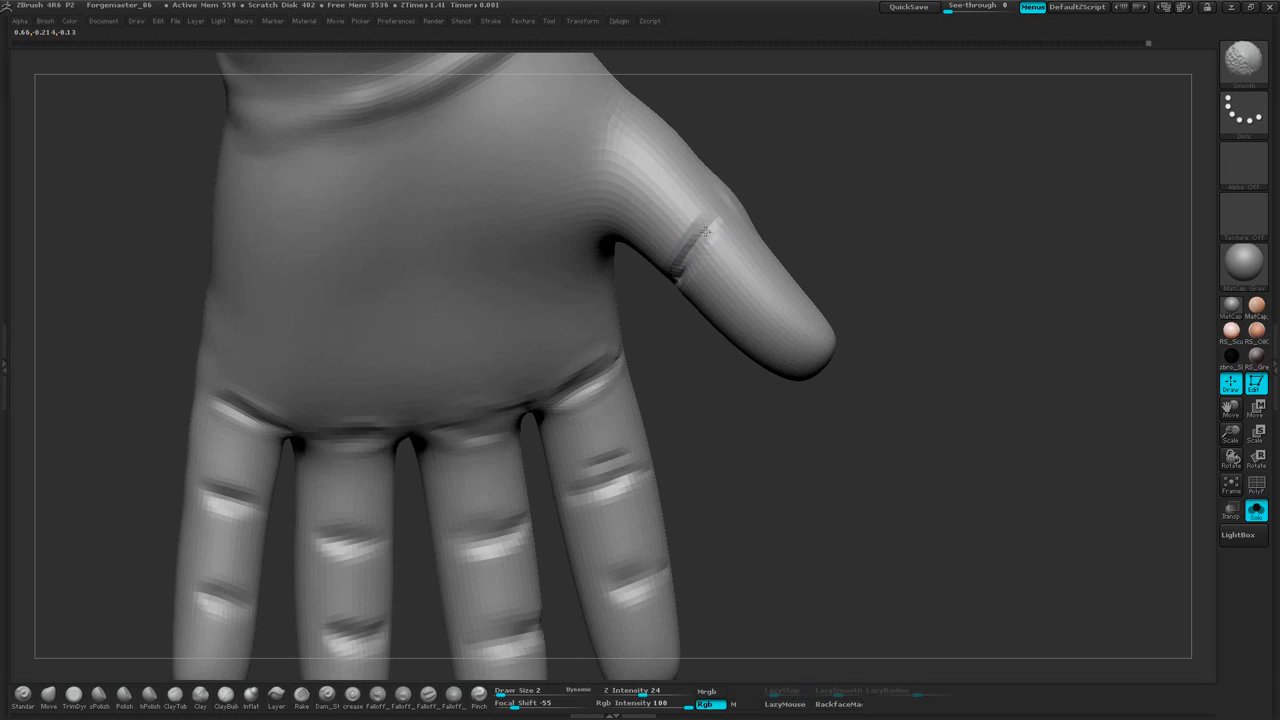
pyautogui.moveTo(771, 198); pyautogui.dragTo(677, 270)
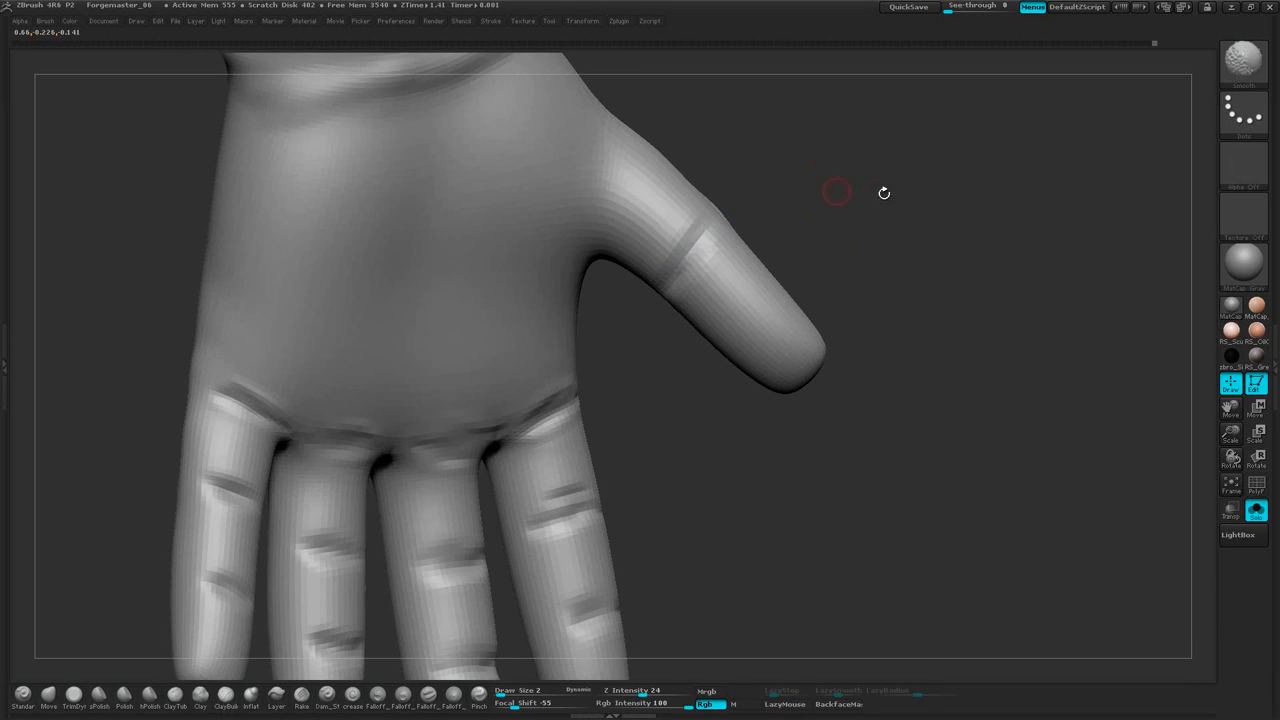
pyautogui.moveTo(884, 193); pyautogui.dragTo(952, 218)
# Load the Dam_Standard brush from the Standard brush folder in LightBox
pyautogui.click(1238, 535)
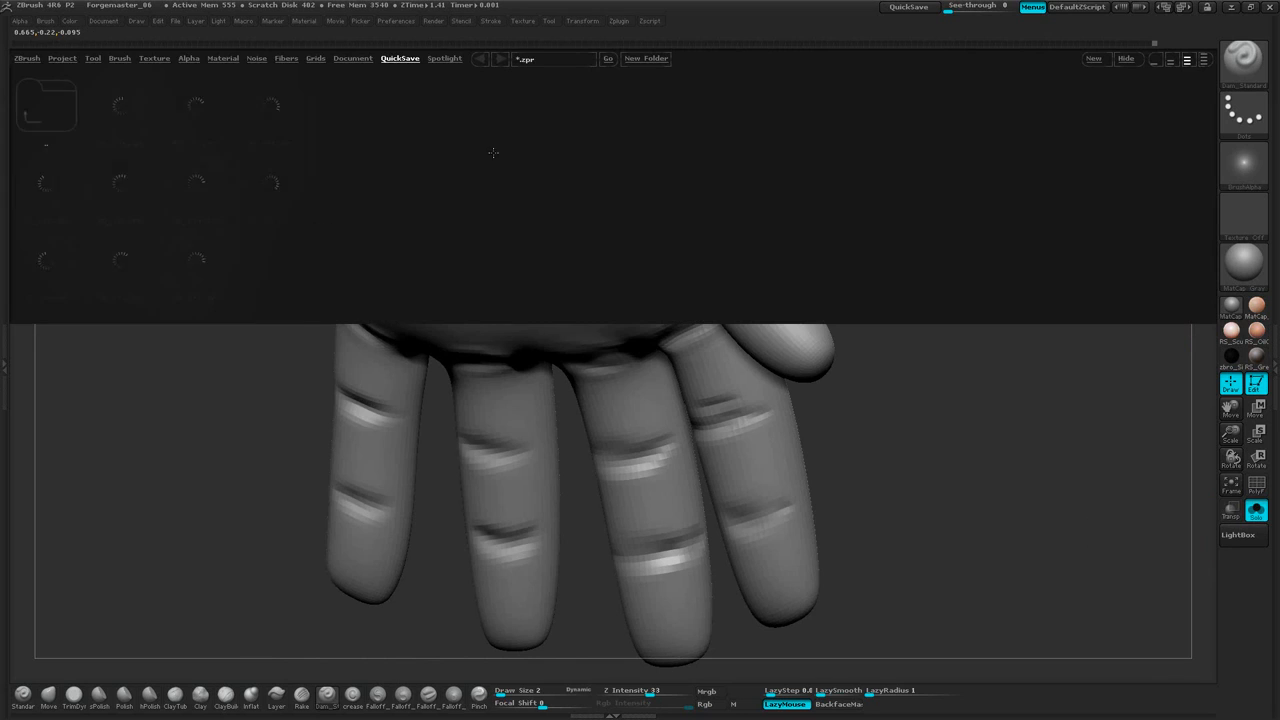
pyautogui.click(91, 58)
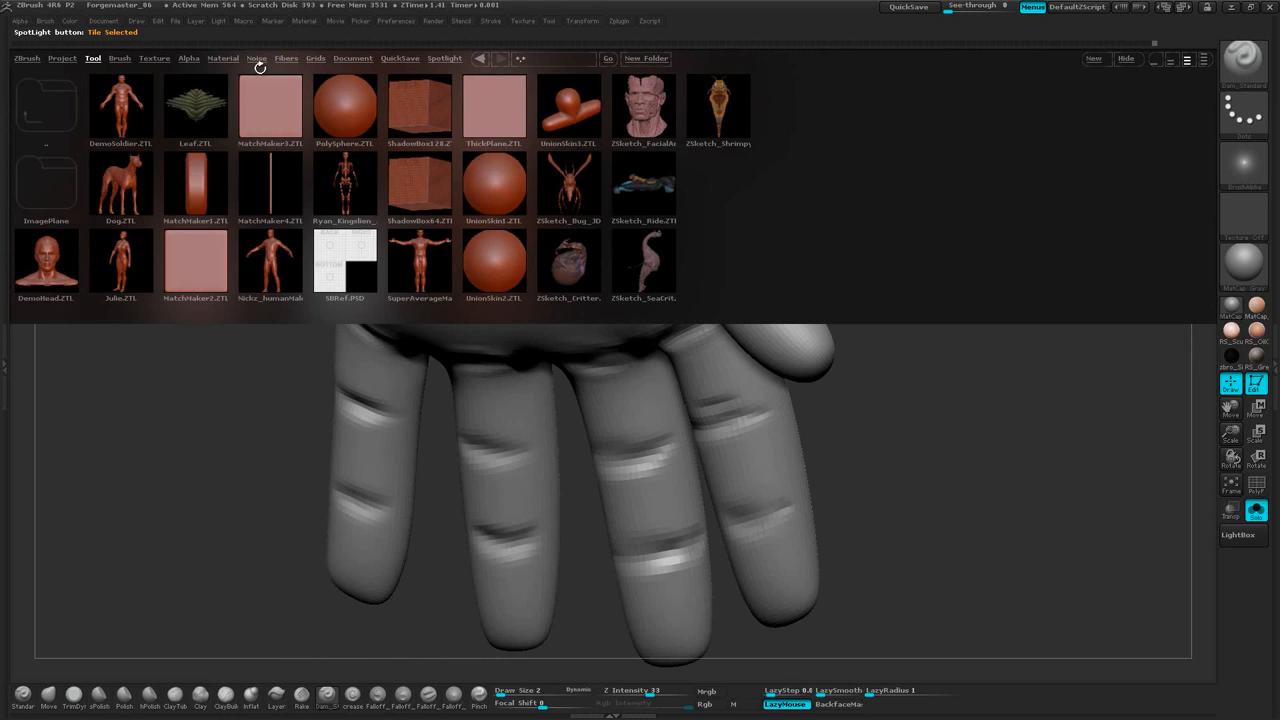
pyautogui.click(118, 57)
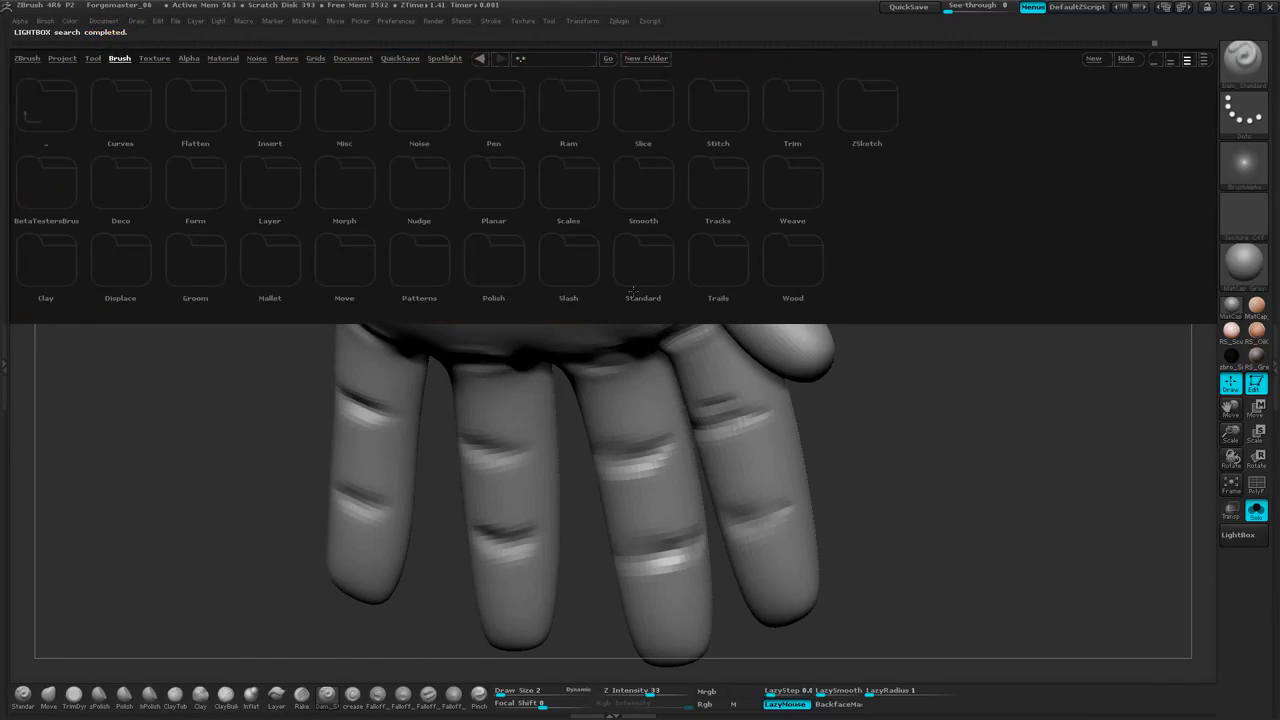
pyautogui.click(645, 262)
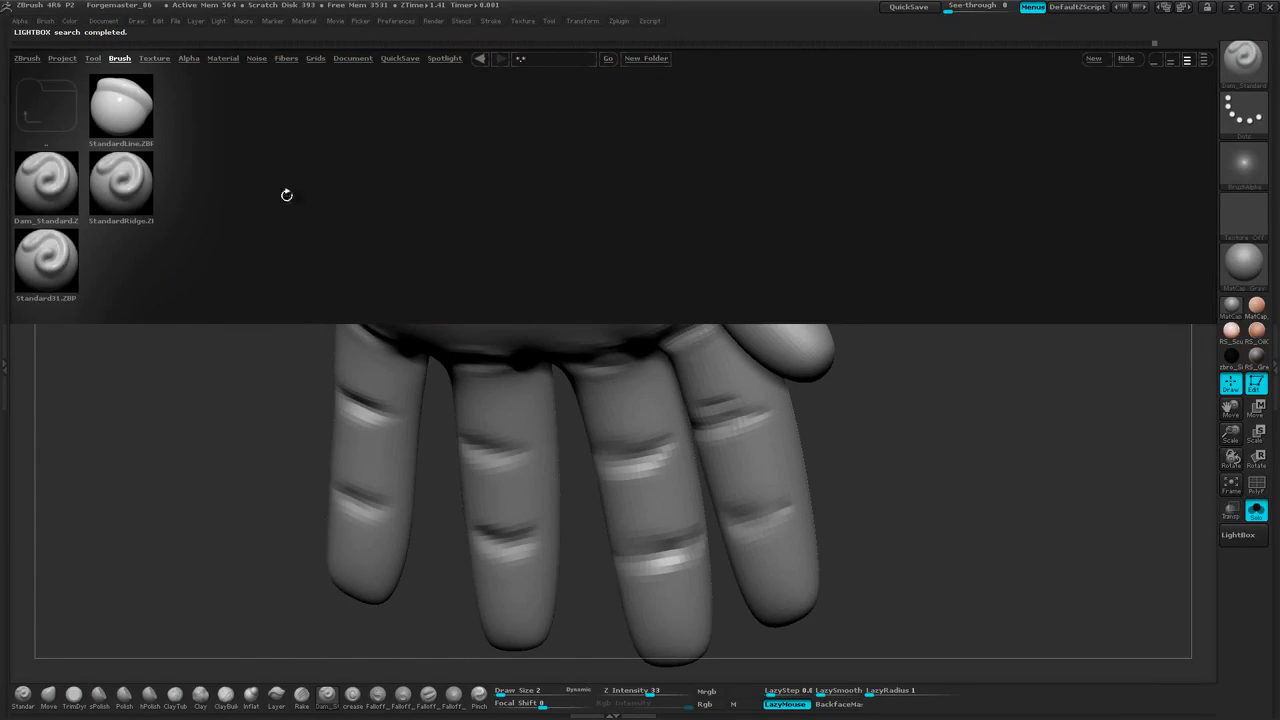
pyautogui.doubleClick(50, 186)
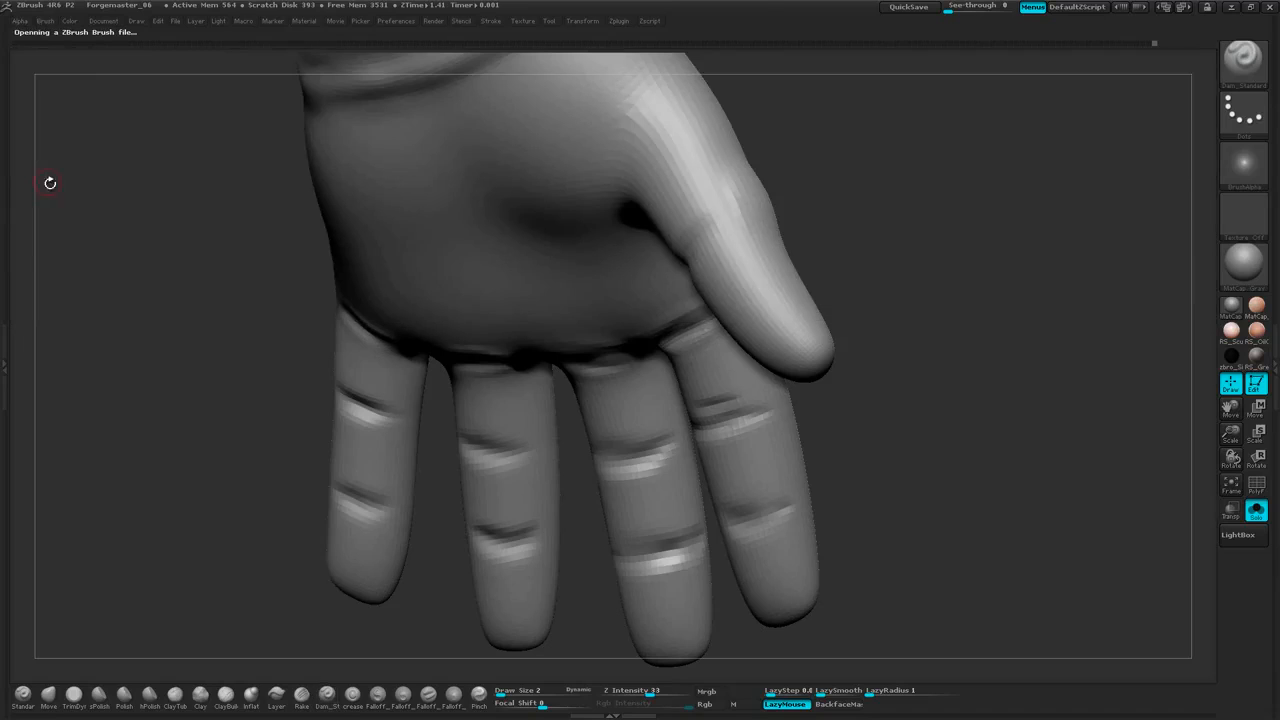
# Start saving the Dam_Standard brush as a preset and browse to the ProgramsGames (F:) drive
pyautogui.click(1274, 360)
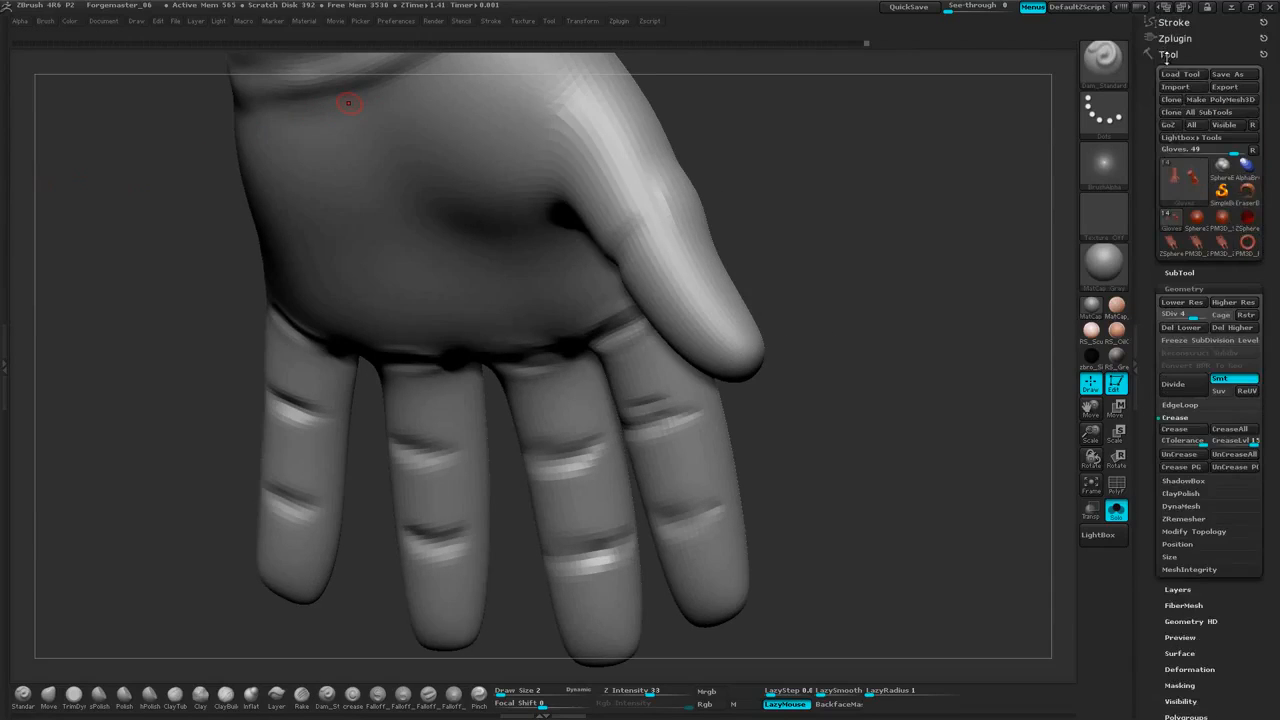
pyautogui.click(1167, 55)
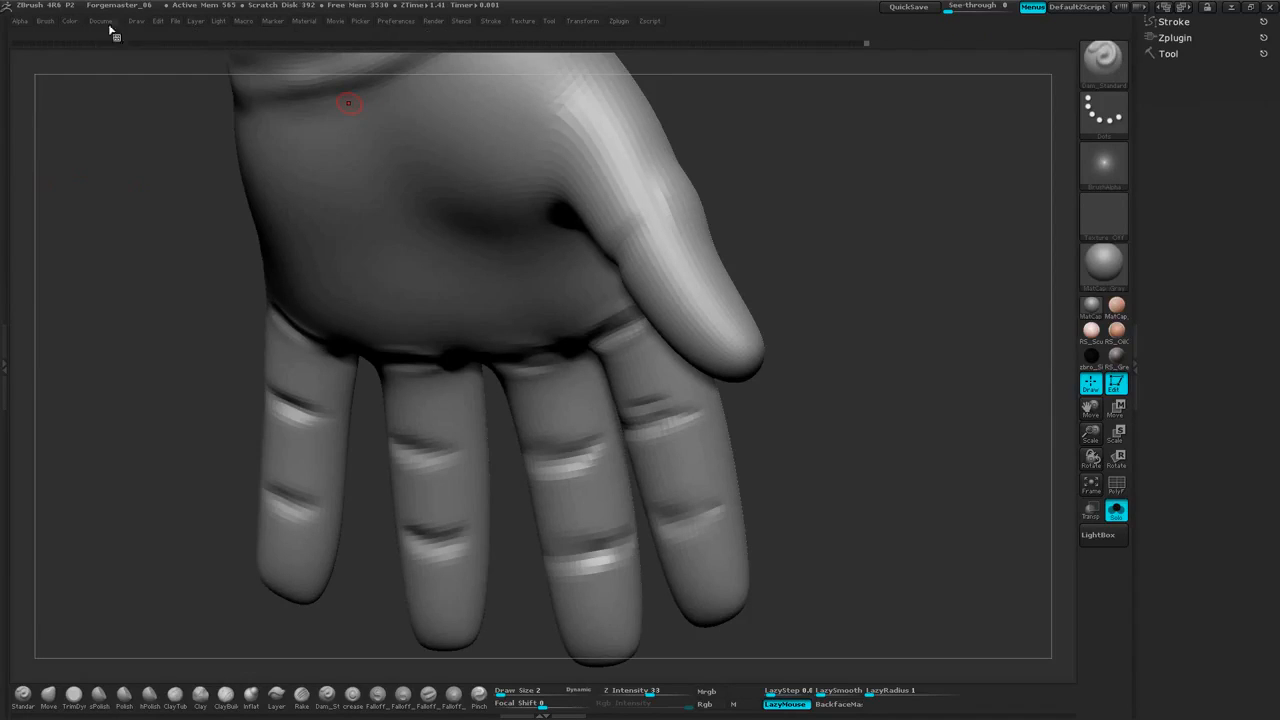
pyautogui.click(45, 21)
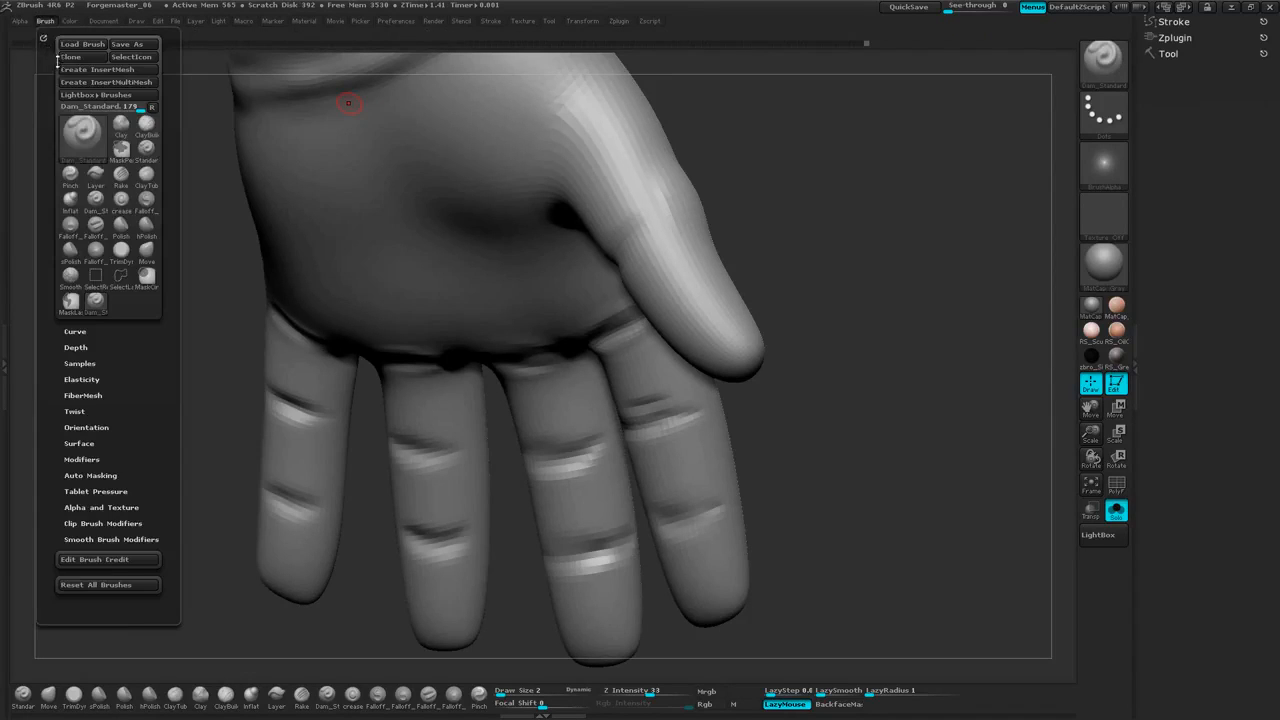
pyautogui.click(133, 44)
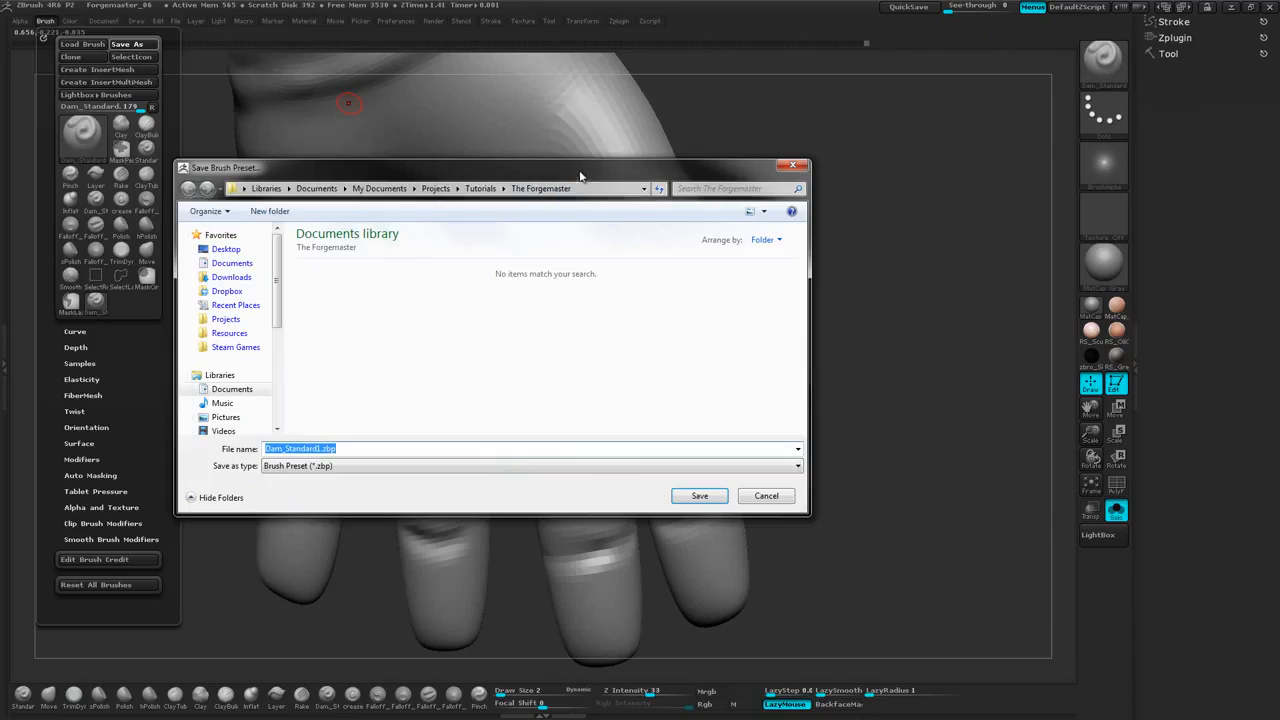
pyautogui.moveTo(580, 177); pyautogui.dragTo(650, 145)
pyautogui.scroll(-2, 327, 369)
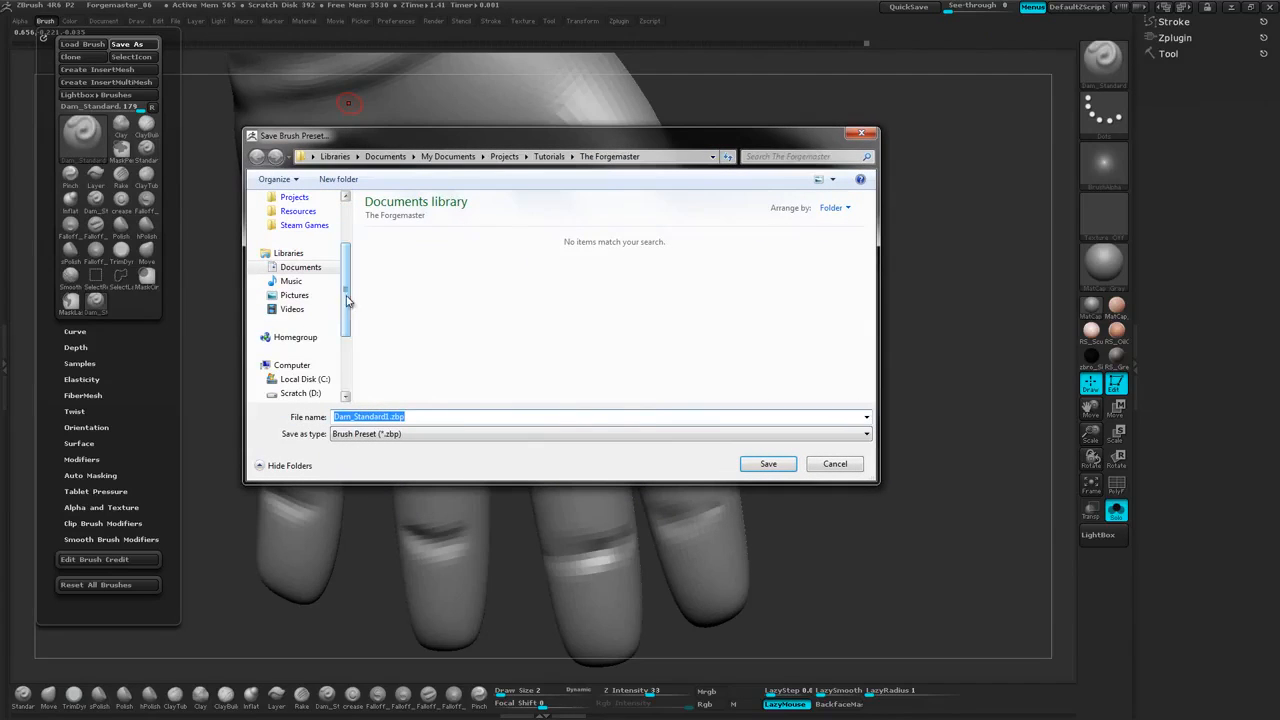
pyautogui.click(303, 379)
pyautogui.scroll(-2, 315, 355)
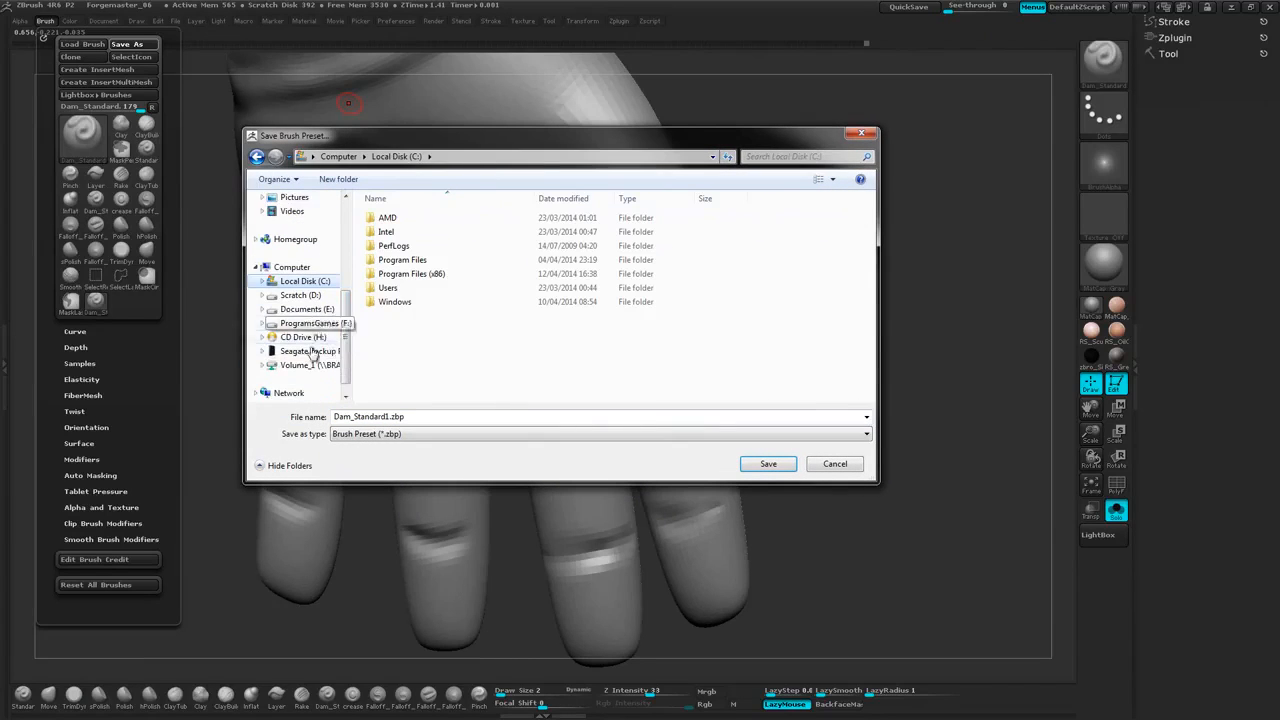
pyautogui.click(310, 324)
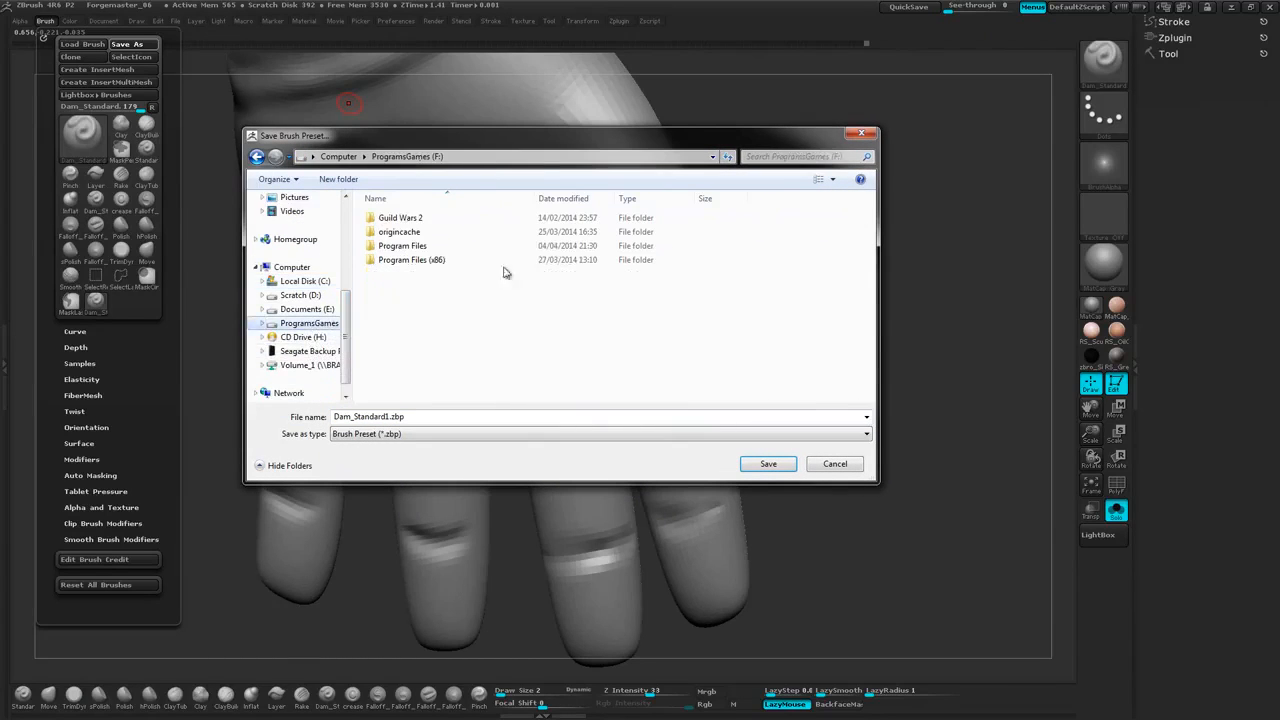
# Browse to Program Files (x86), Pixologic, ZBrush 4R6, ZStartup, BrushPresets, look through the stored brushes, and leave without saving
pyautogui.doubleClick(445, 261)
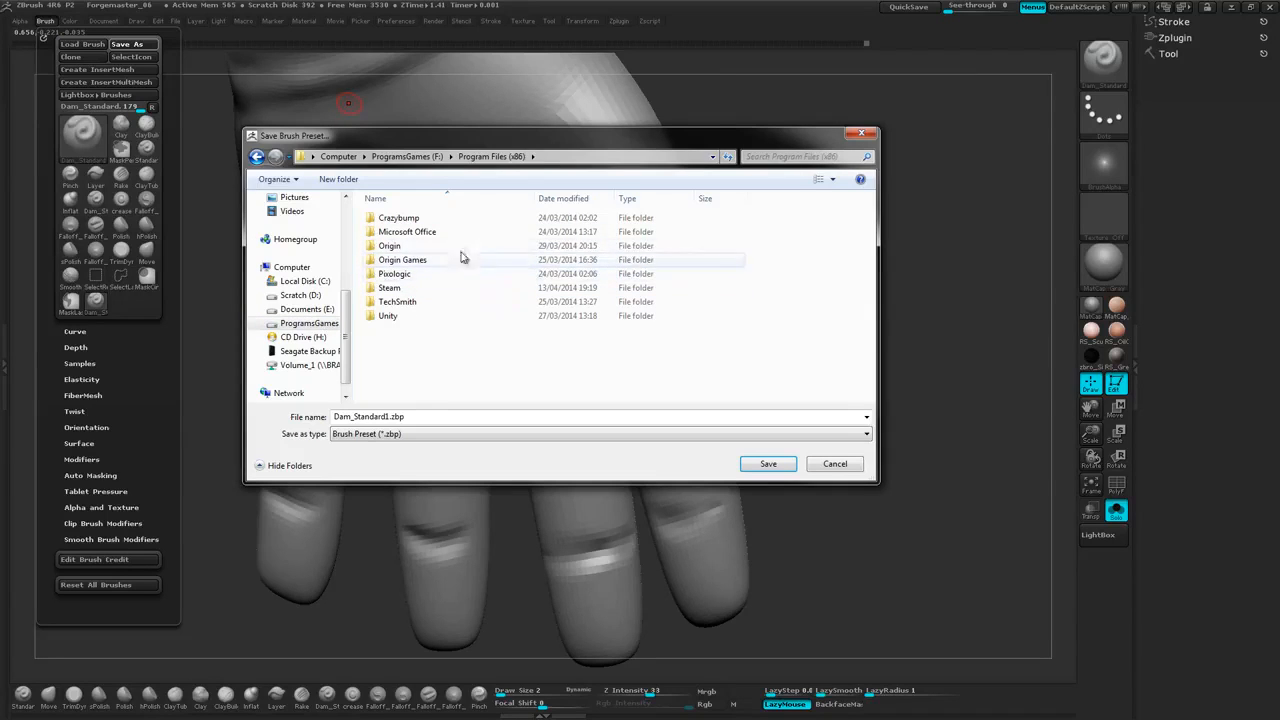
pyautogui.doubleClick(443, 274)
pyautogui.click(474, 220)
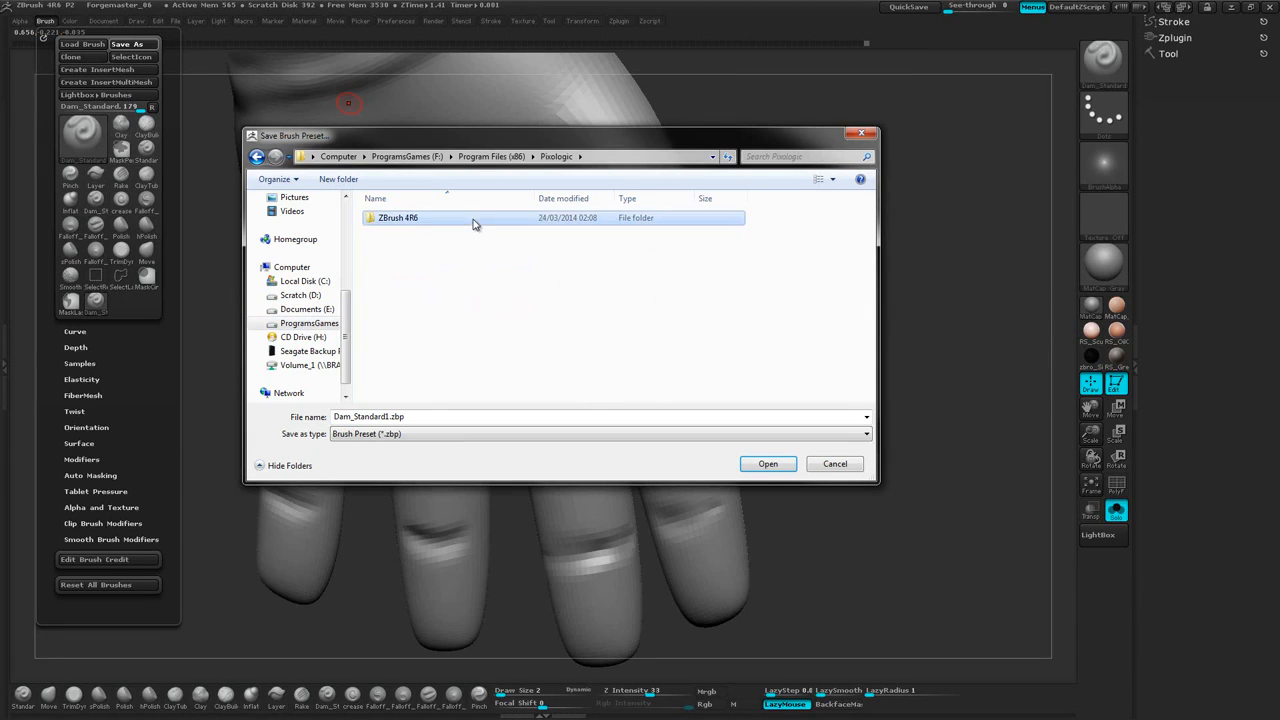
pyautogui.doubleClick(474, 220)
pyautogui.moveTo(869, 245); pyautogui.dragTo(869, 309)
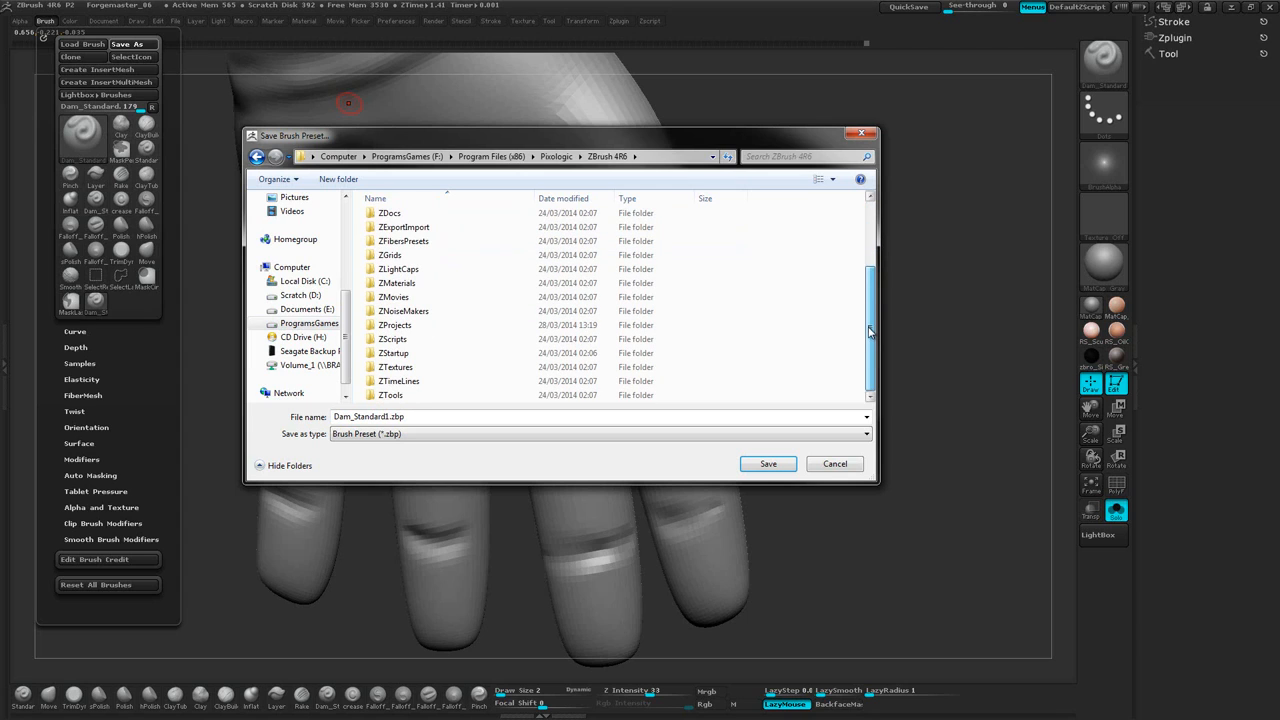
pyautogui.doubleClick(430, 353)
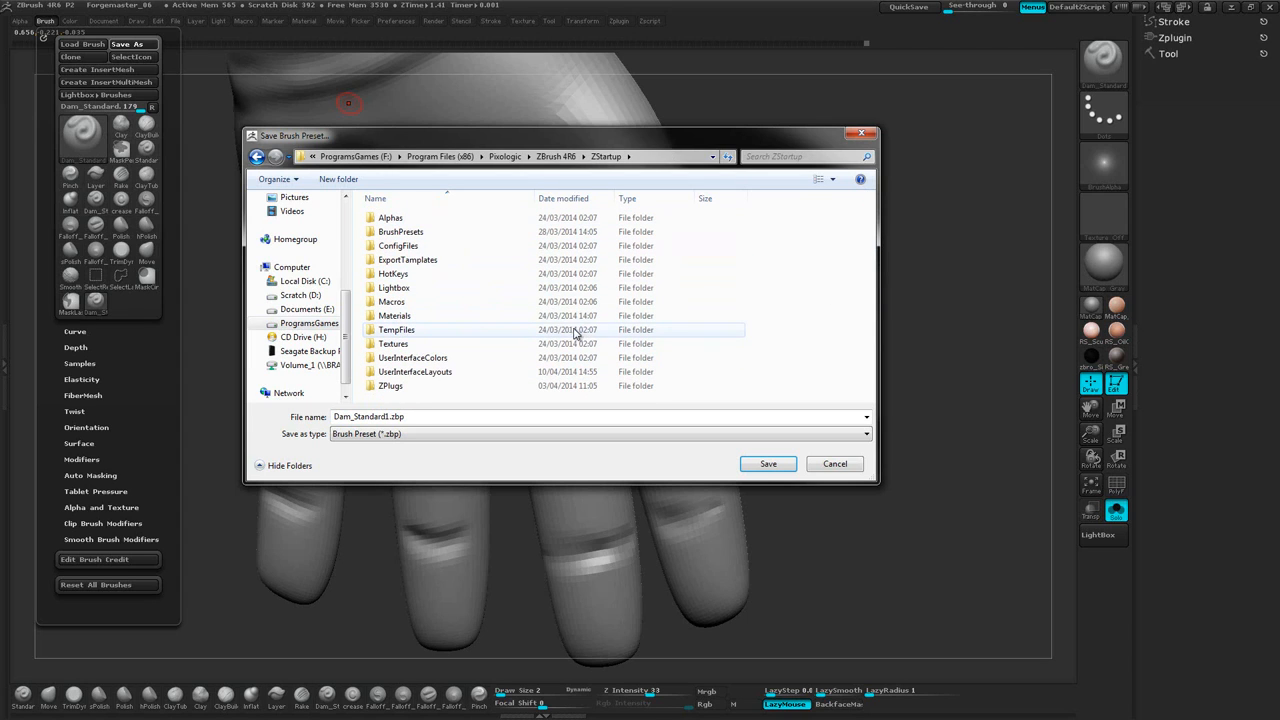
pyautogui.doubleClick(598, 234)
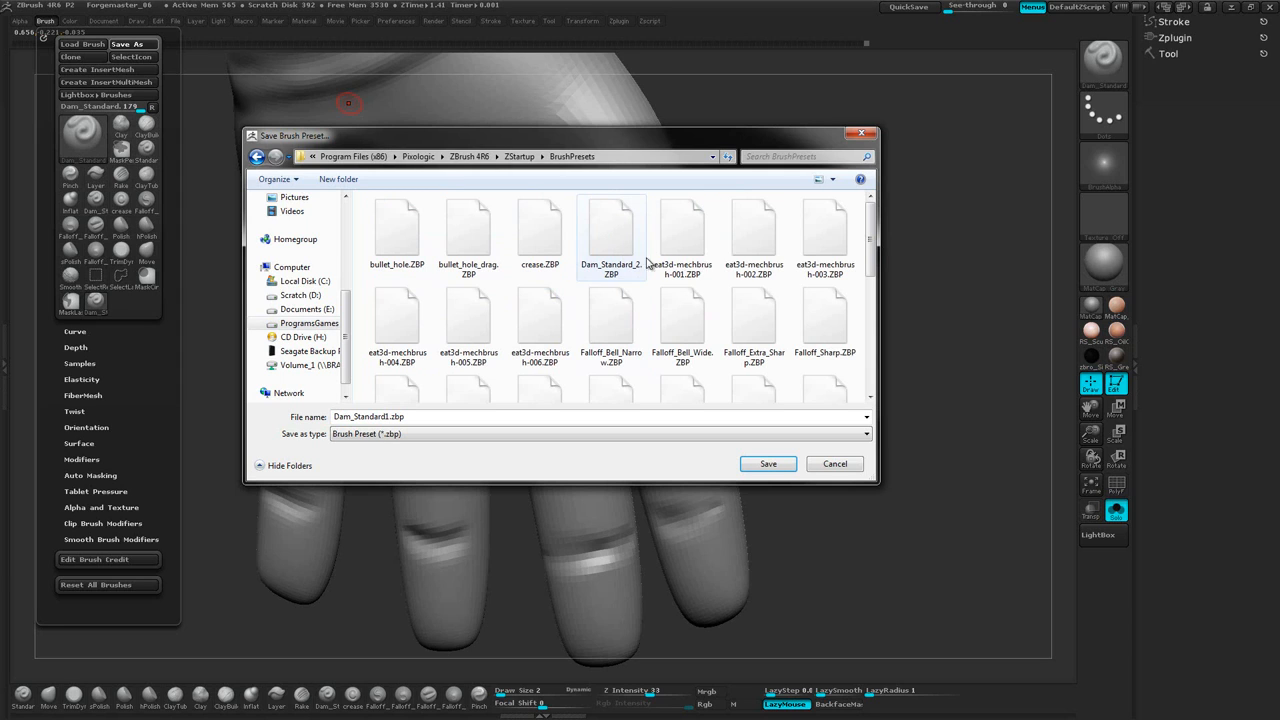
pyautogui.moveTo(872, 251); pyautogui.dragTo(854, 271)
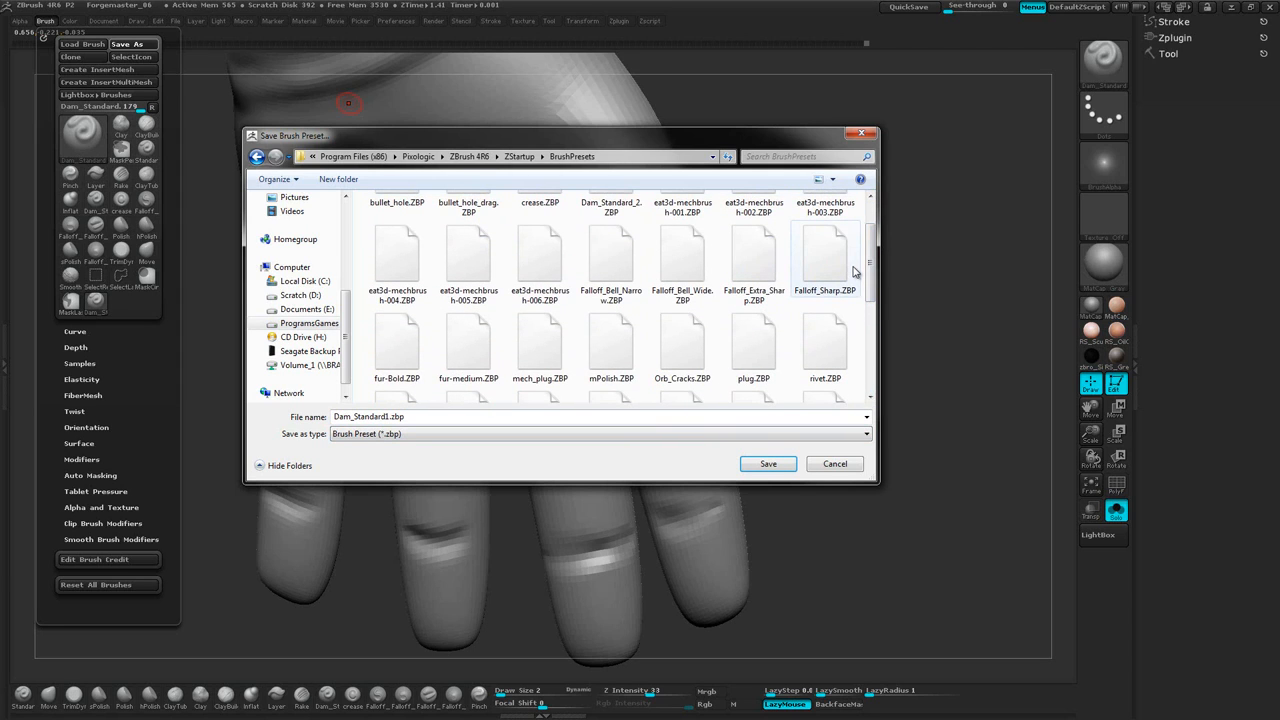
pyautogui.click(835, 464)
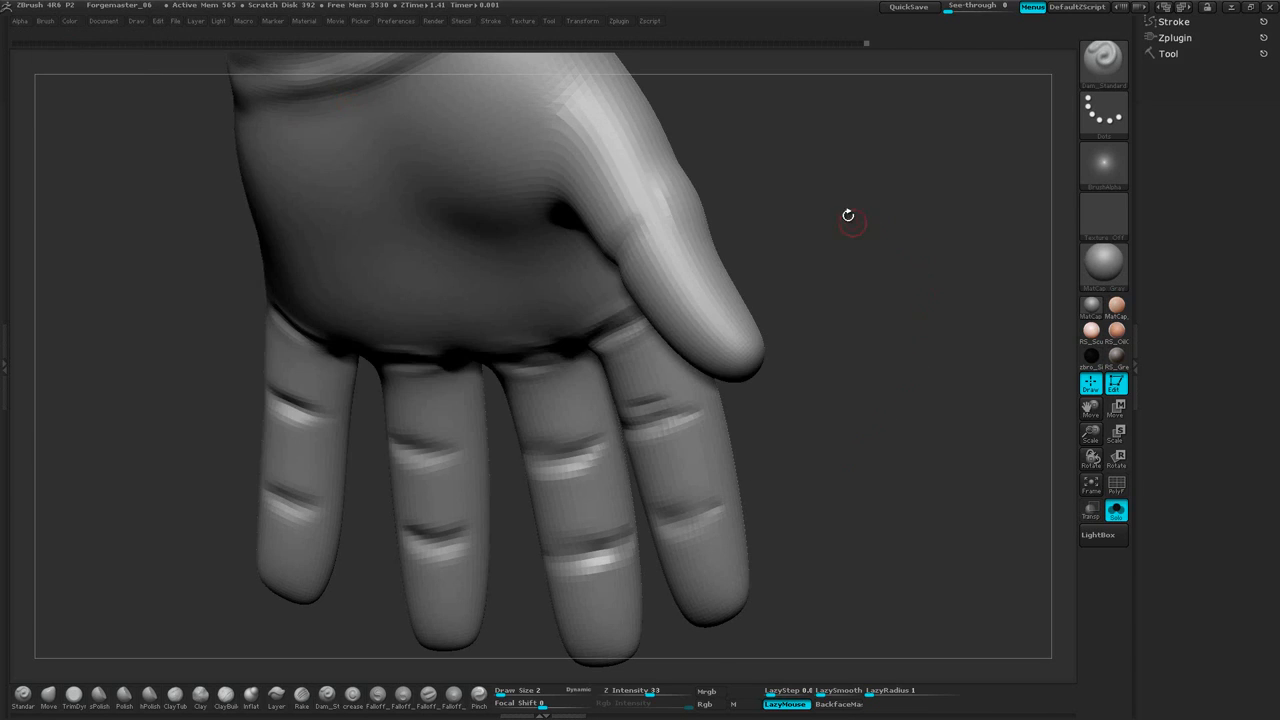
# Carve a joint crease across the middle of the thumb with the Dam_Standard brush at draw size 2
pyautogui.keyDown('alt'); pyautogui.moveTo(858, 214); pyautogui.dragTo(864, 249); pyautogui.keyUp('alt')
pyautogui.click(1104, 77)
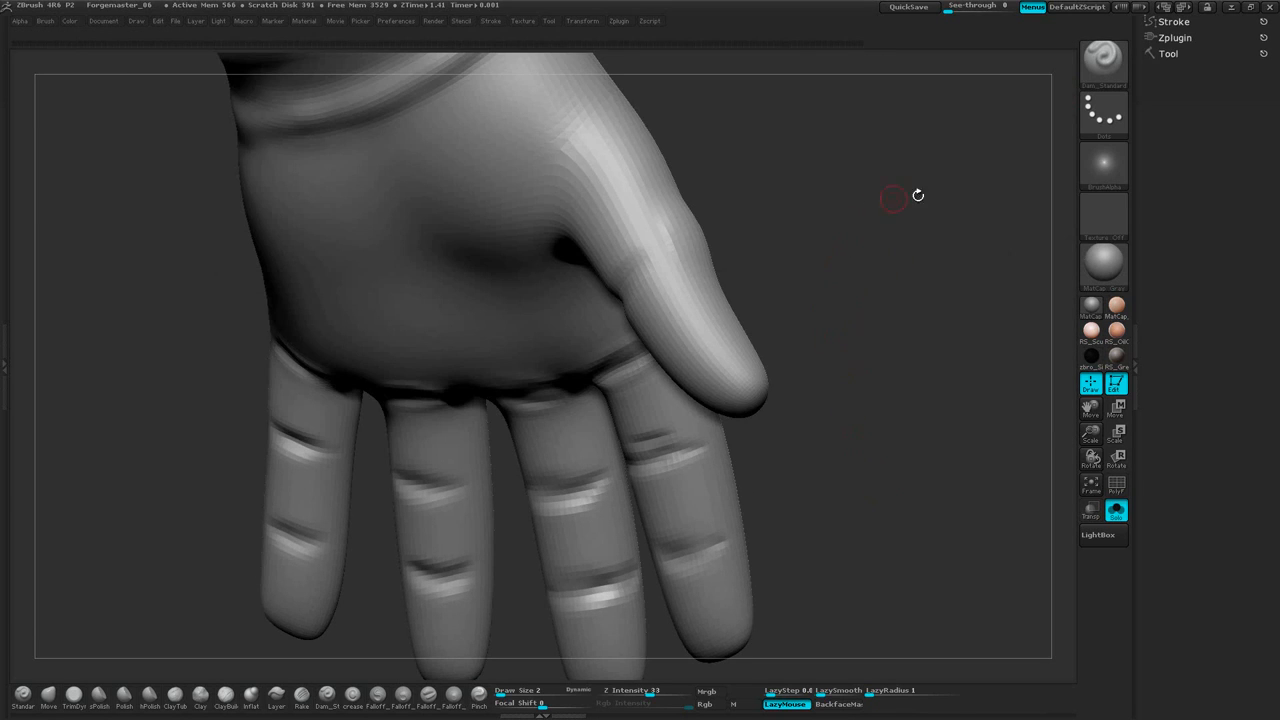
pyautogui.click(1166, 54)
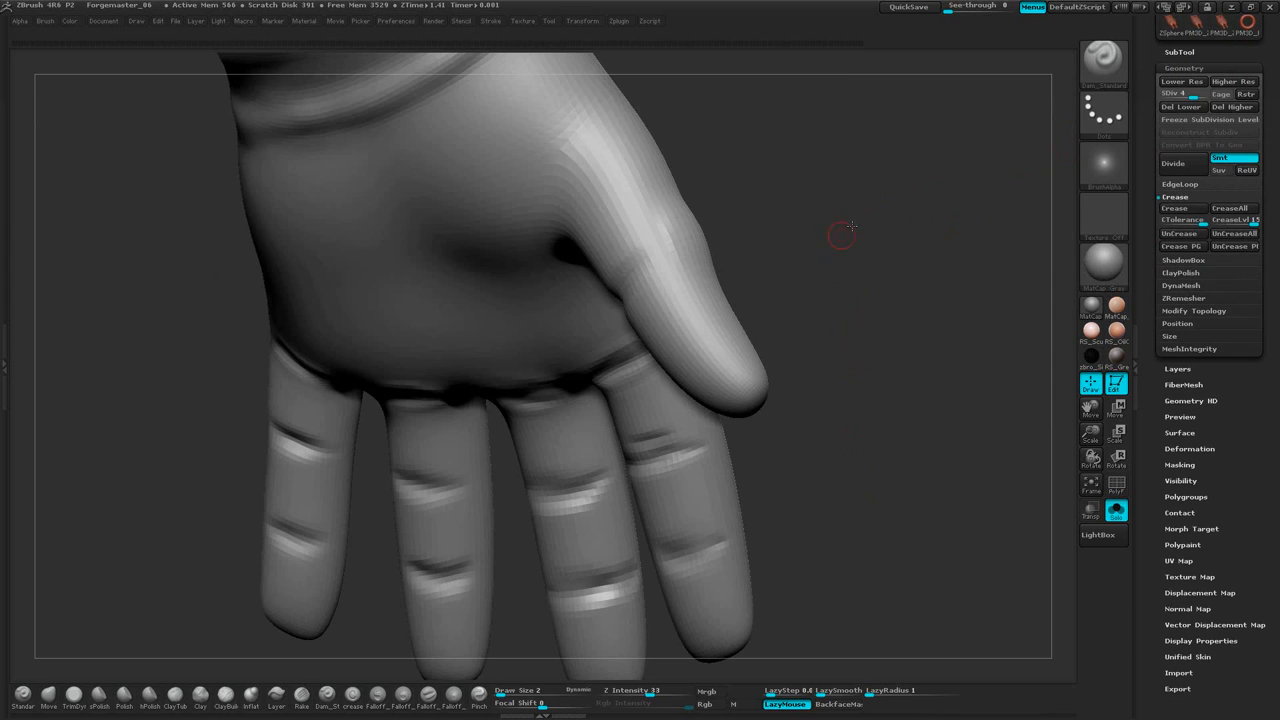
pyautogui.moveTo(837, 237); pyautogui.dragTo(781, 220)
pyautogui.moveTo(715, 250)
pyautogui.mouseDown()
pyautogui.moveTo(695, 272)
pyautogui.moveTo(714, 254)
pyautogui.mouseUp()
pyautogui.moveTo(781, 220); pyautogui.dragTo(754, 209)
pyautogui.moveTo(700, 256); pyautogui.dragTo(662, 310)
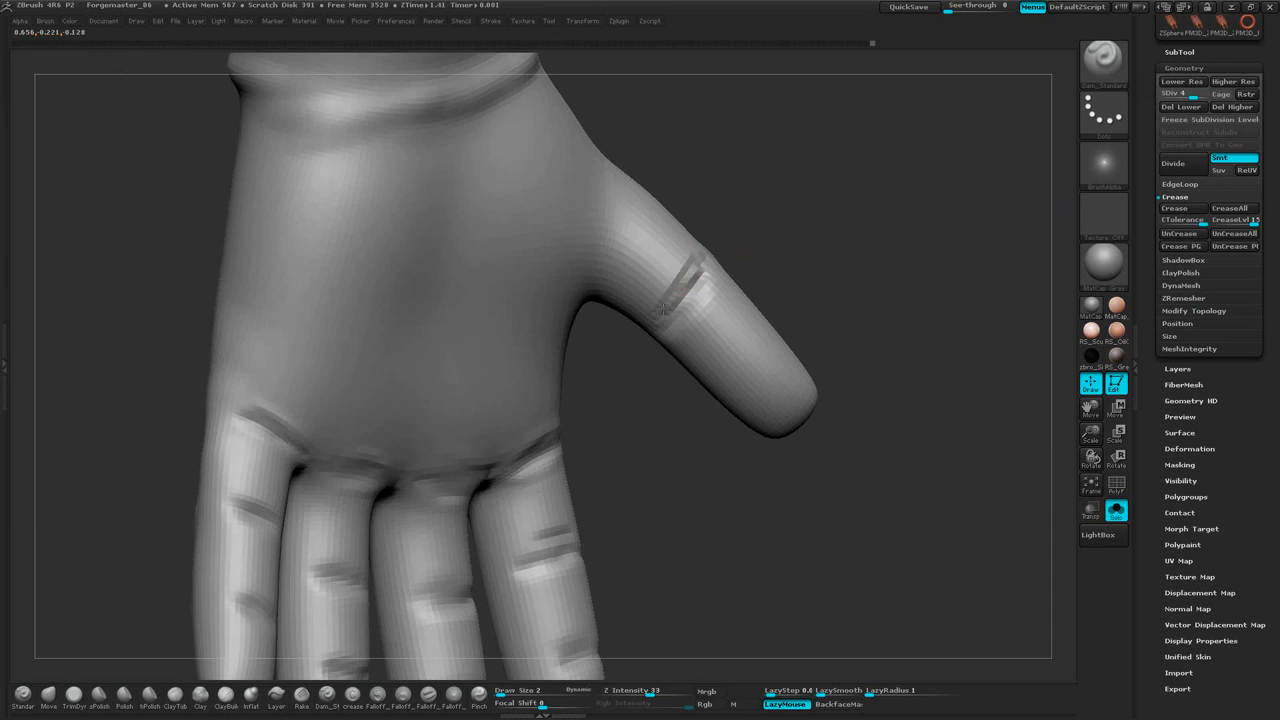
# Smooth the new joint crease across the thumb
pyautogui.moveTo(821, 191); pyautogui.dragTo(699, 296)
pyautogui.moveTo(813, 199); pyautogui.dragTo(788, 222)
pyautogui.press('shift')
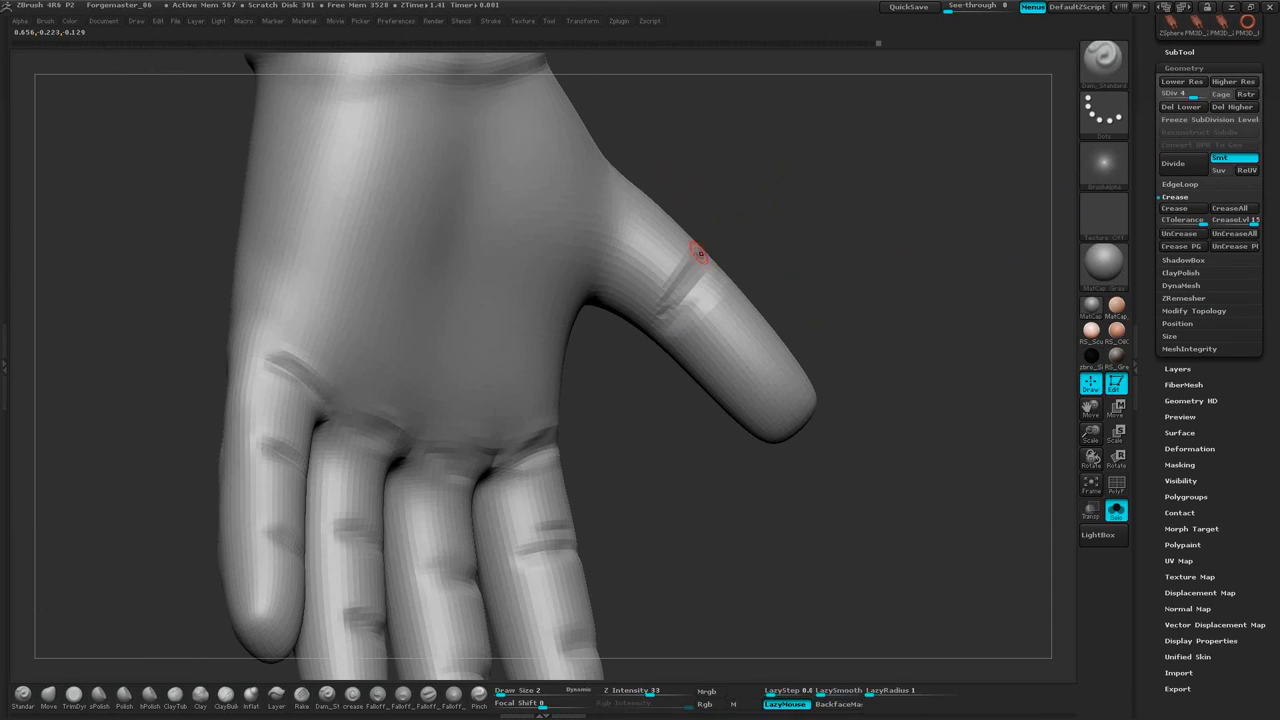
pyautogui.keyDown('shift'); pyautogui.moveTo(694, 262); pyautogui.dragTo(680, 296); pyautogui.keyUp('shift')
# Carve a crease around the palm-side base of the thumb with the Dam_Standard brush at draw size 4
pyautogui.moveTo(782, 232)
pyautogui.mouseDown()
pyautogui.moveTo(880, 191)
pyautogui.moveTo(877, 170)
pyautogui.moveTo(855, 172)
pyautogui.moveTo(820, 215)
pyautogui.moveTo(837, 251)
pyautogui.mouseUp()
pyautogui.press('space')
pyautogui.moveTo(832, 181)
pyautogui.mouseDown()
pyautogui.moveTo(845, 184)
pyautogui.moveTo(814, 181)
pyautogui.moveTo(803, 199)
pyautogui.mouseUp()
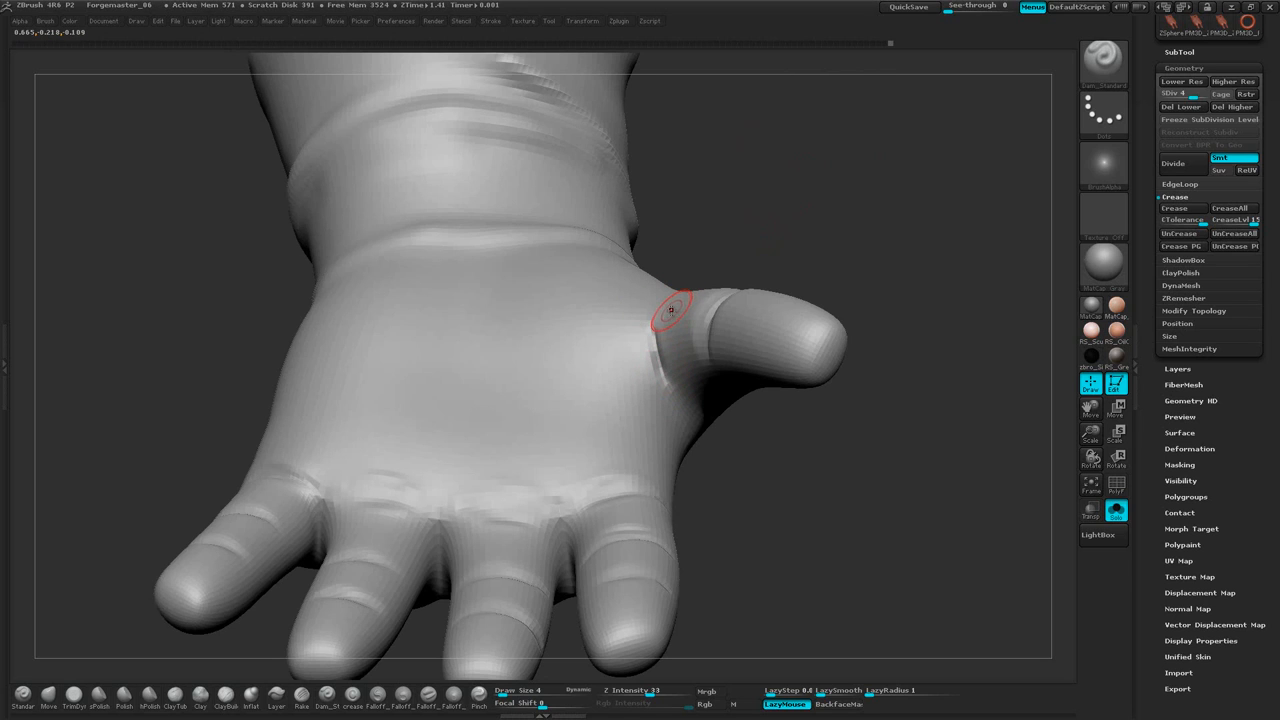
pyautogui.moveTo(657, 298); pyautogui.dragTo(728, 294)
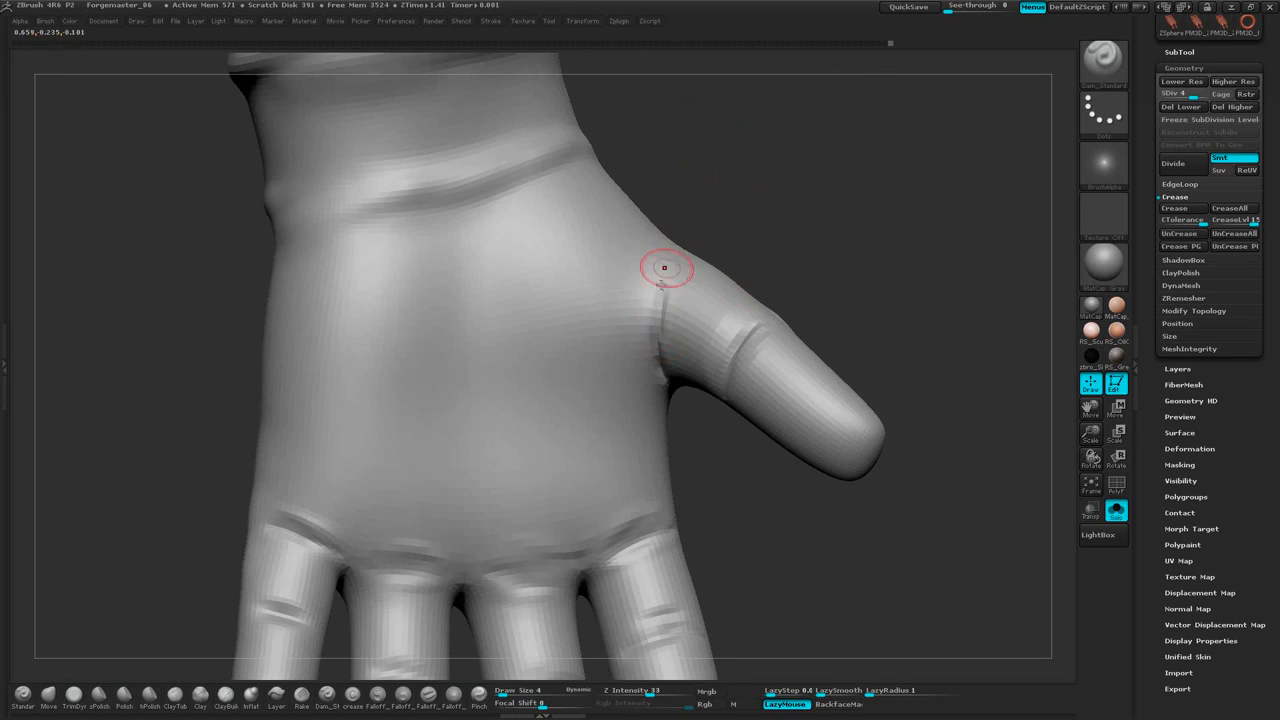
pyautogui.moveTo(752, 189); pyautogui.dragTo(725, 233)
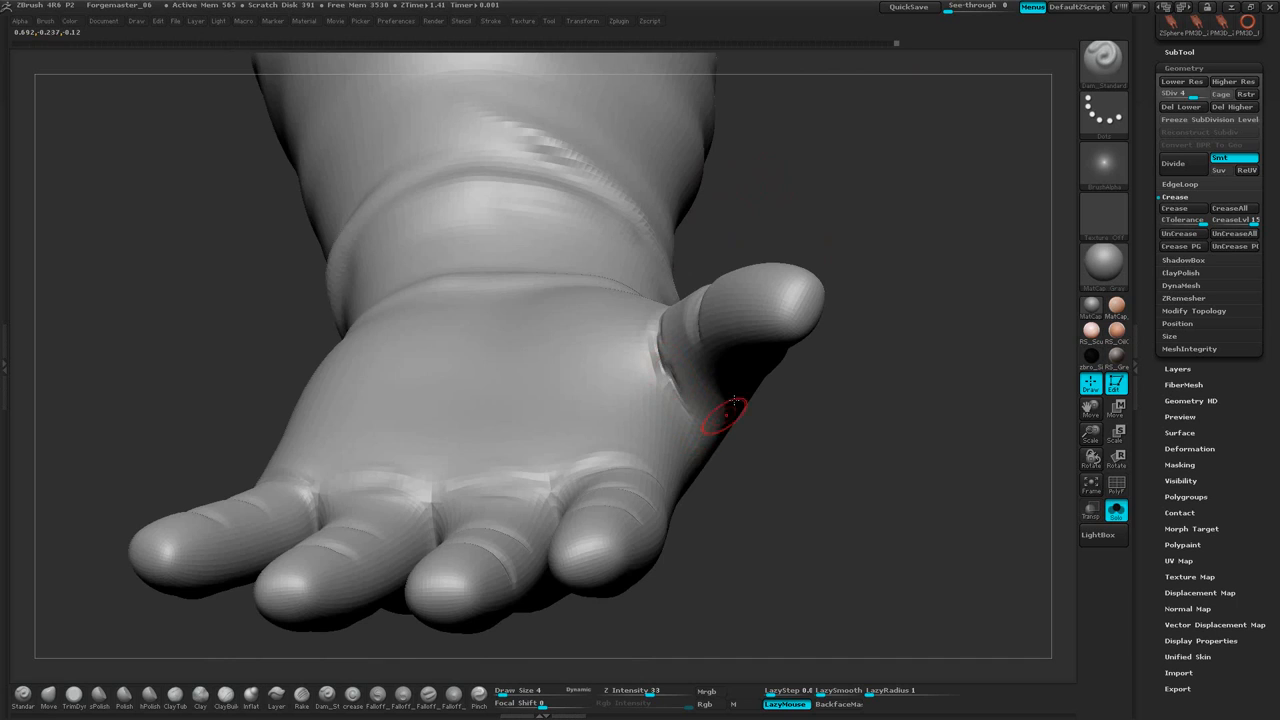
pyautogui.moveTo(852, 384); pyautogui.dragTo(880, 422)
pyautogui.moveTo(634, 321); pyautogui.dragTo(660, 374)
# Extend the thumb-base creases across the webbing toward the index finger, onto the back of the hand and into the palm
pyautogui.moveTo(752, 150); pyautogui.dragTo(772, 244)
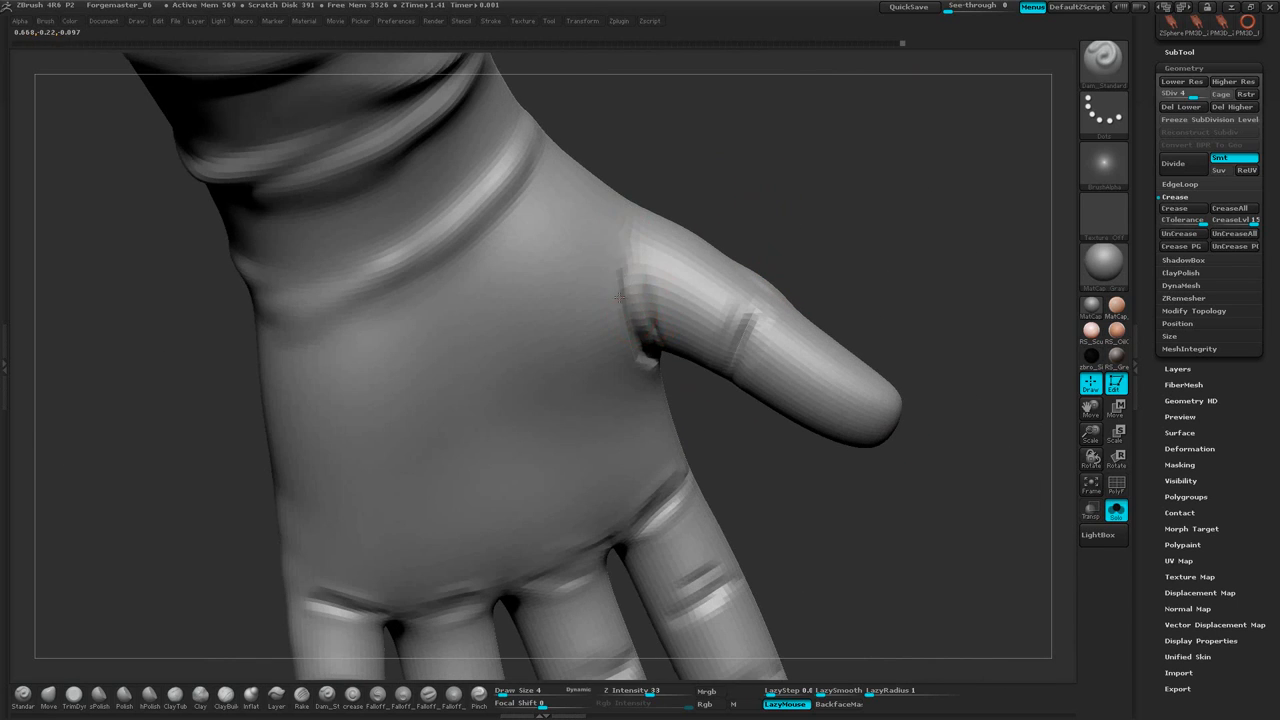
pyautogui.moveTo(722, 188); pyautogui.dragTo(738, 258)
pyautogui.moveTo(808, 156)
pyautogui.mouseDown()
pyautogui.moveTo(778, 294)
pyautogui.moveTo(669, 295)
pyautogui.moveTo(729, 286)
pyautogui.mouseUp()
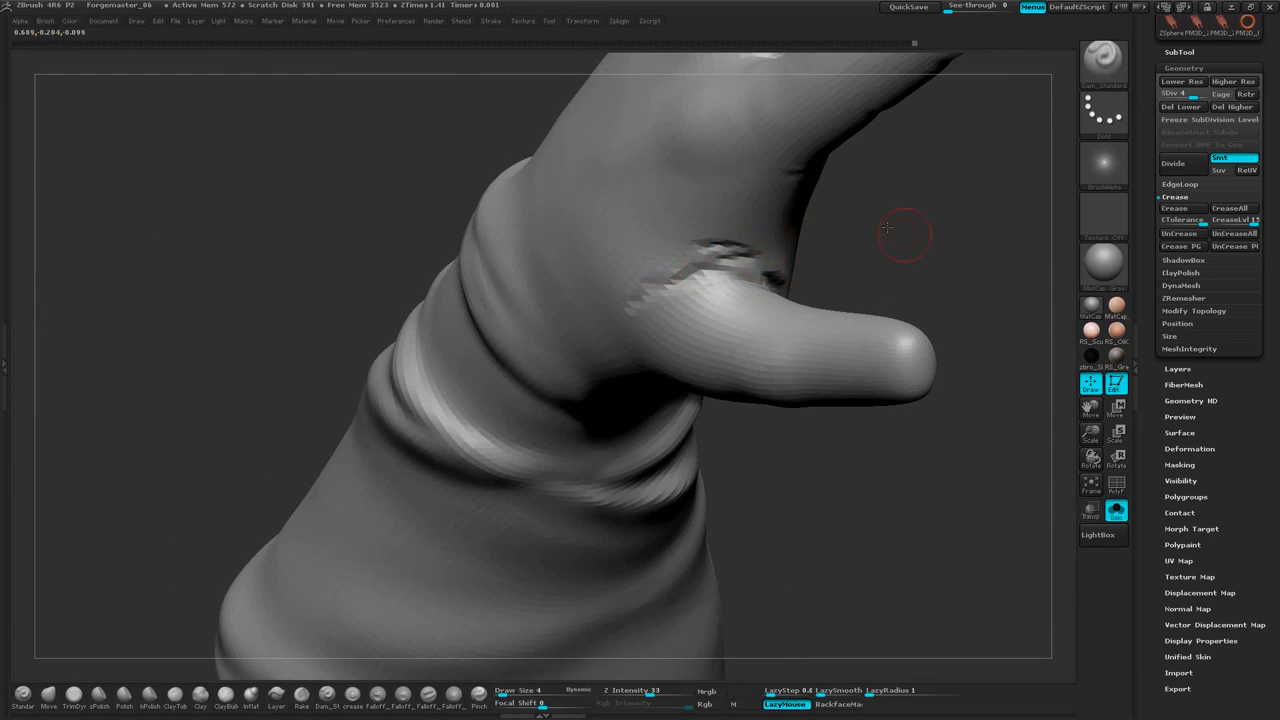
pyautogui.moveTo(887, 228); pyautogui.dragTo(780, 200)
pyautogui.moveTo(689, 437)
pyautogui.mouseDown()
pyautogui.moveTo(817, 280)
pyautogui.moveTo(835, 312)
pyautogui.mouseUp()
pyautogui.moveTo(785, 255); pyautogui.dragTo(841, 320)
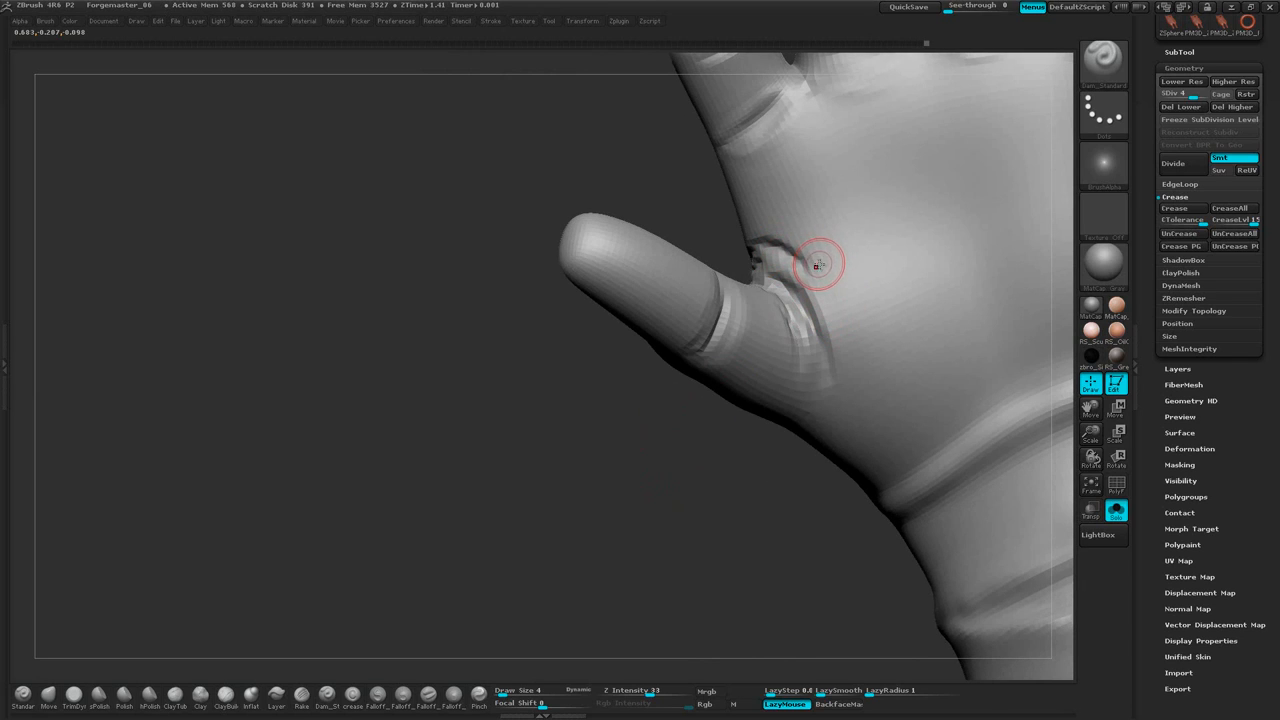
pyautogui.moveTo(600, 470)
pyautogui.mouseDown()
pyautogui.moveTo(586, 460)
pyautogui.moveTo(623, 514)
pyautogui.moveTo(1041, 187)
pyautogui.moveTo(655, 243)
pyautogui.mouseUp()
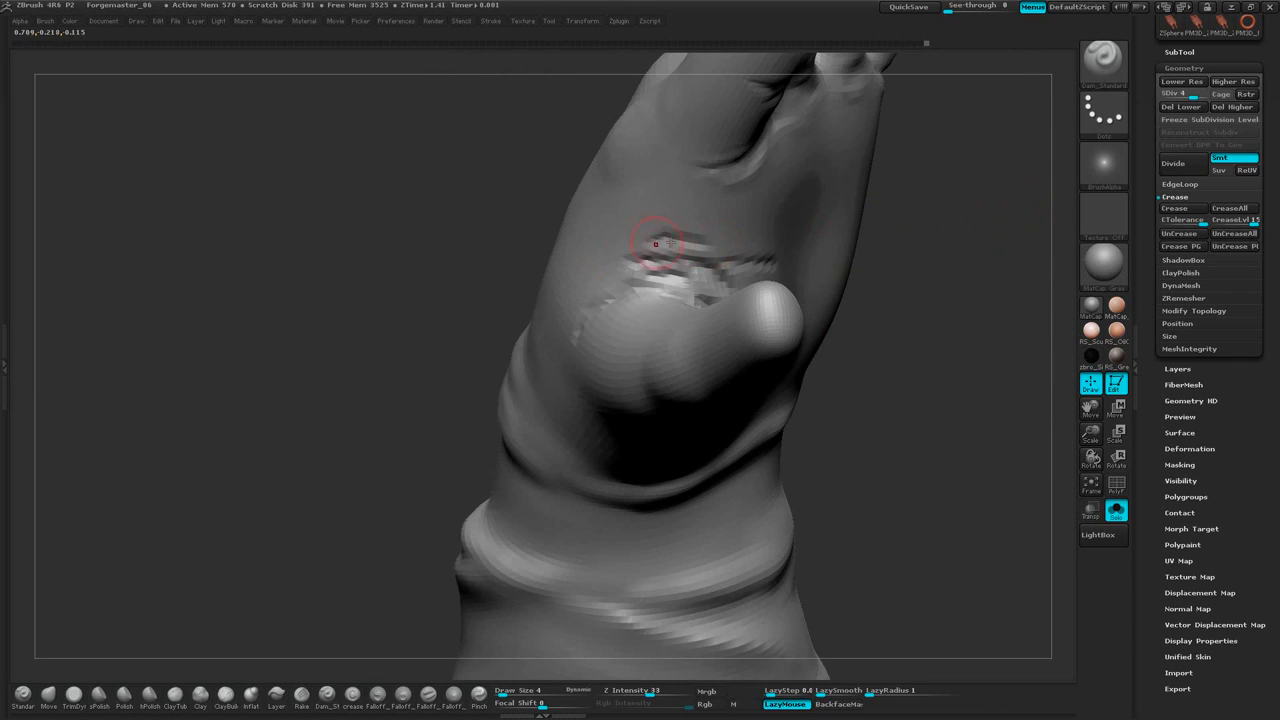
# Smooth the rough creases around the thumb base and the webbing between thumb and index finger
pyautogui.moveTo(890, 234); pyautogui.dragTo(1000, 238)
pyautogui.moveTo(685, 238)
pyautogui.keyDown('shift'); pyautogui.mouseDown()
pyautogui.moveTo(620, 254)
pyautogui.moveTo(560, 310)
pyautogui.mouseUp(); pyautogui.keyUp('shift')
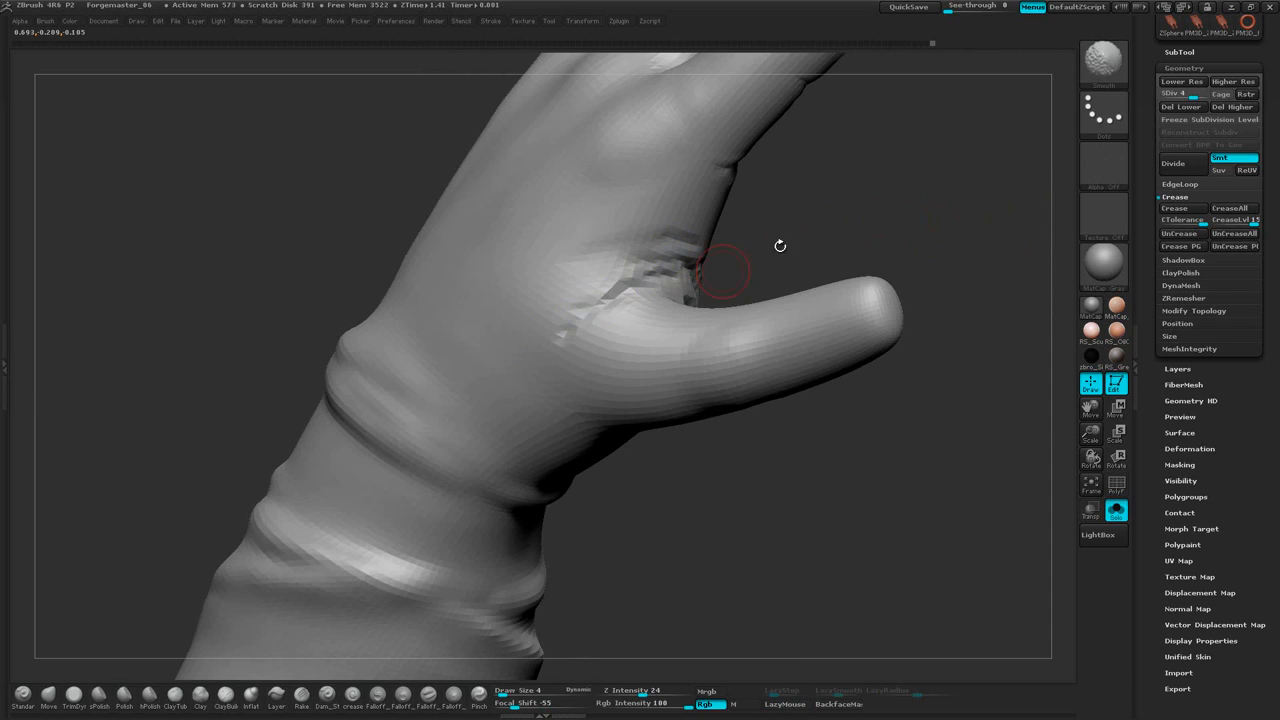
pyautogui.press('space')
pyautogui.moveTo(837, 149); pyautogui.dragTo(690, 180)
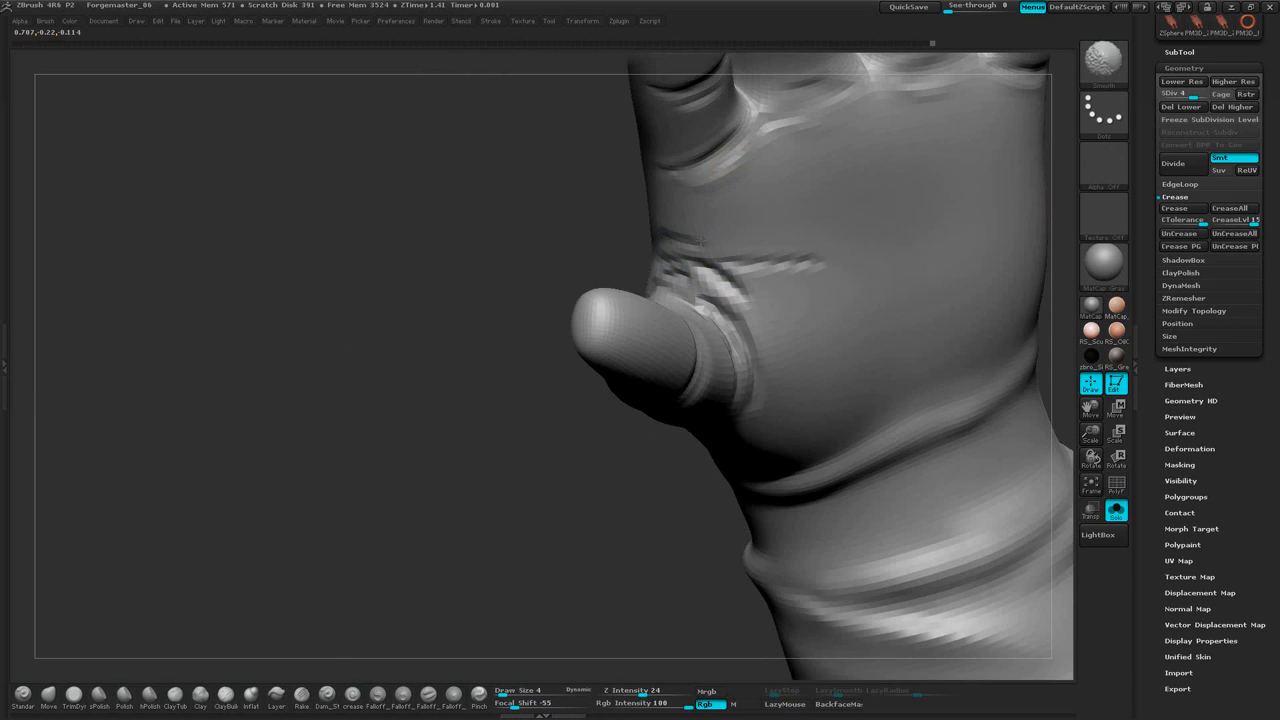
pyautogui.moveTo(651, 462); pyautogui.dragTo(700, 265)
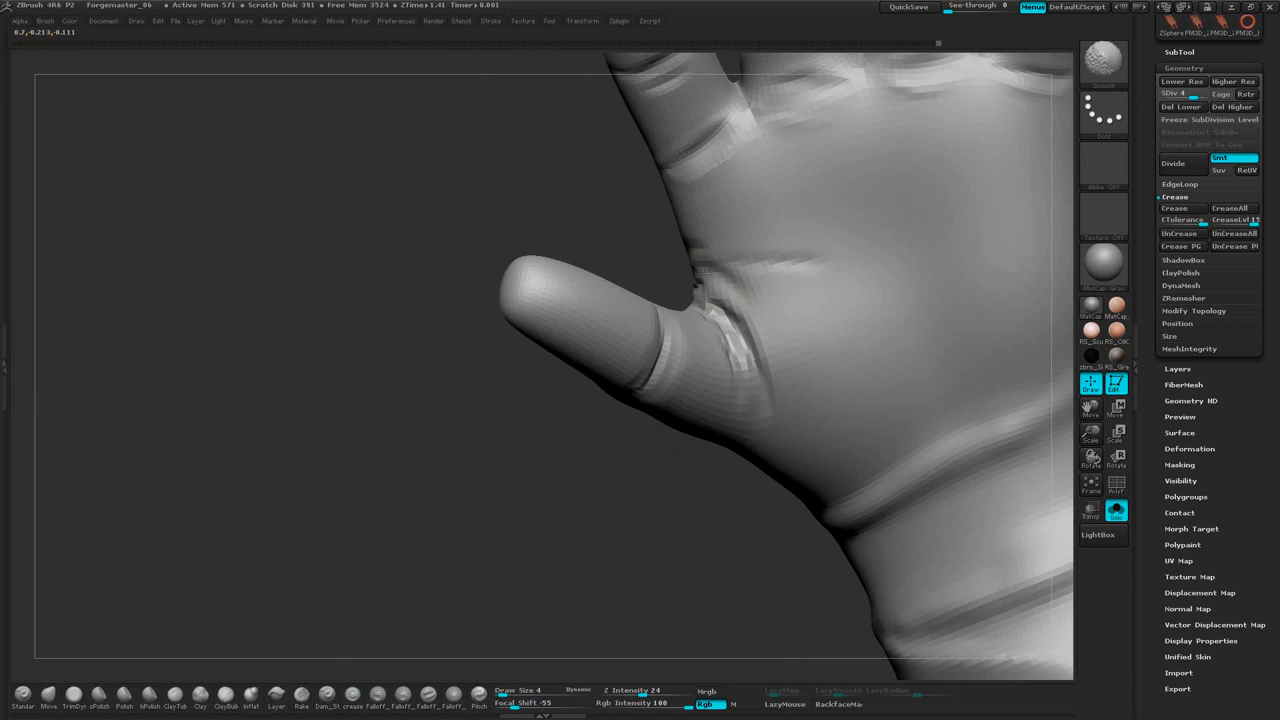
pyautogui.moveTo(680, 451); pyautogui.dragTo(717, 296)
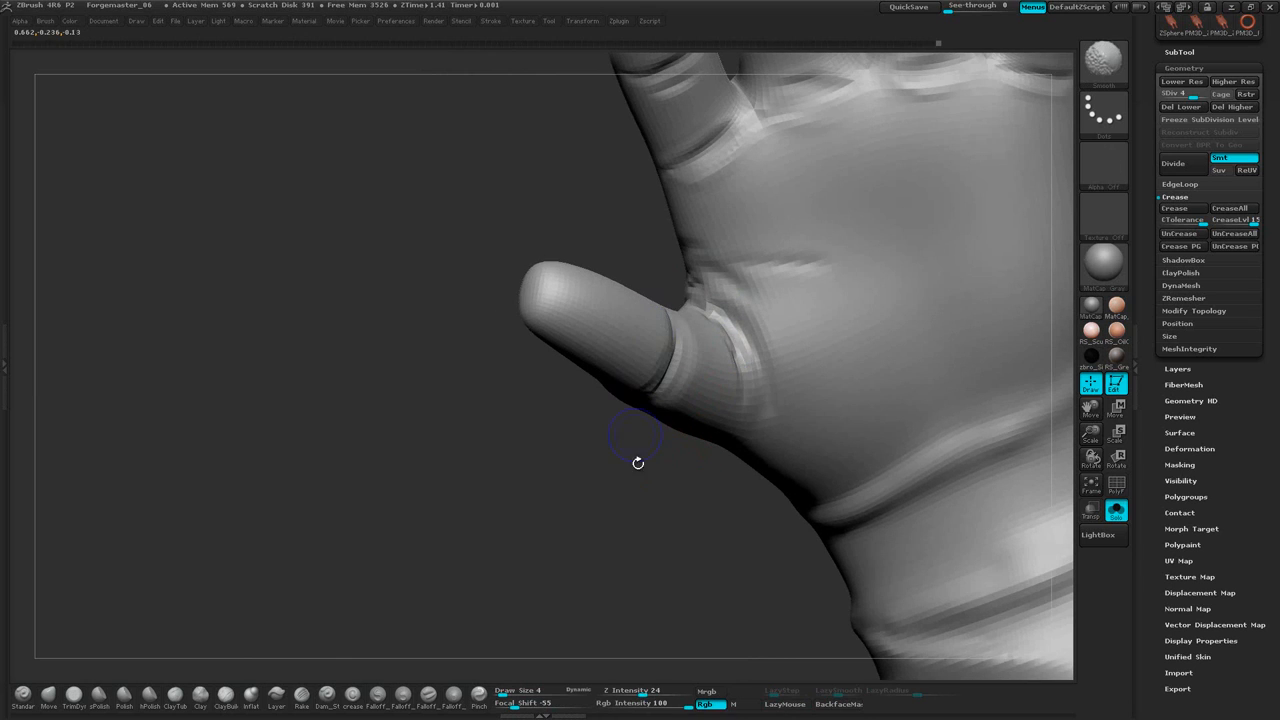
pyautogui.moveTo(638, 463); pyautogui.dragTo(723, 363)
# Redefine the crease along the thumb base with the Dam_Standard brush and lightly smooth it in the webbing
pyautogui.press('l')
pyautogui.moveTo(746, 480); pyautogui.dragTo(766, 400)
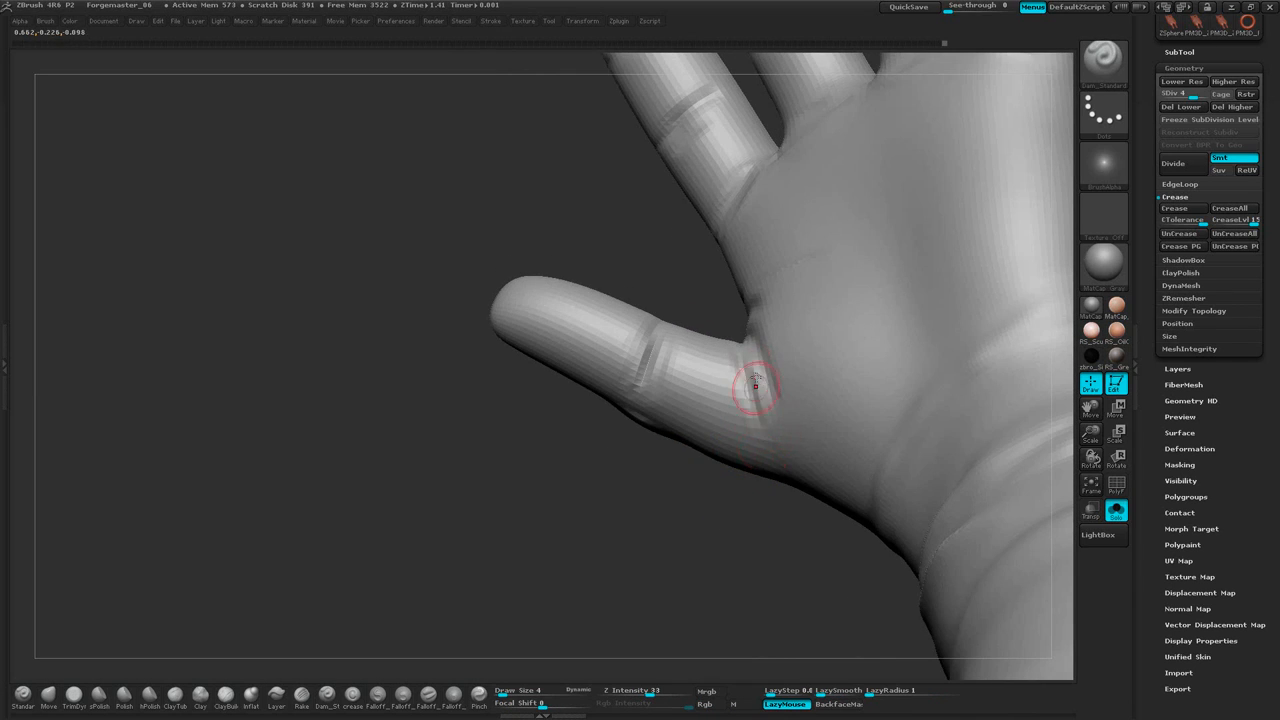
pyautogui.moveTo(738, 494)
pyautogui.mouseDown()
pyautogui.moveTo(765, 520)
pyautogui.moveTo(711, 308)
pyautogui.mouseUp()
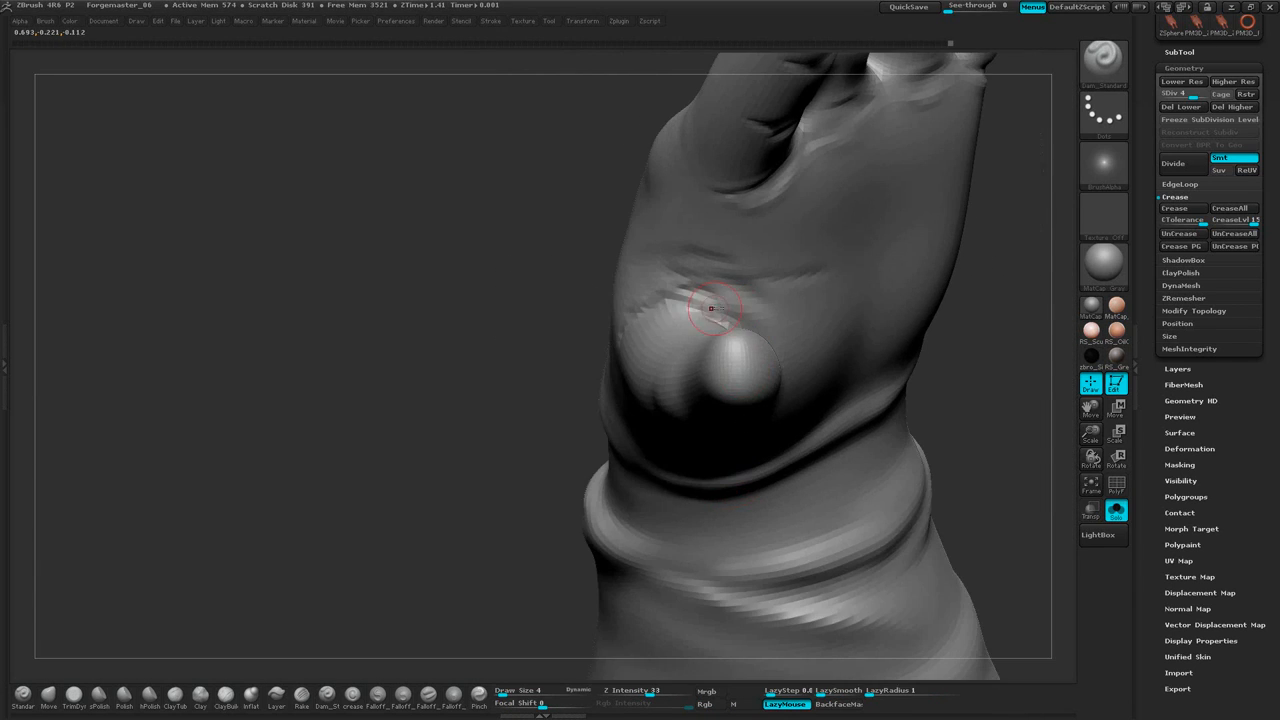
pyautogui.moveTo(958, 308); pyautogui.dragTo(1015, 300)
pyautogui.keyDown('shift'); pyautogui.moveTo(694, 298); pyautogui.dragTo(720, 298); pyautogui.keyUp('shift')
# Deepen the folds in the thumb webbing toward the back of the hand and soften their edges
pyautogui.moveTo(826, 285)
pyautogui.mouseDown()
pyautogui.moveTo(880, 263)
pyautogui.moveTo(623, 286)
pyautogui.mouseUp()
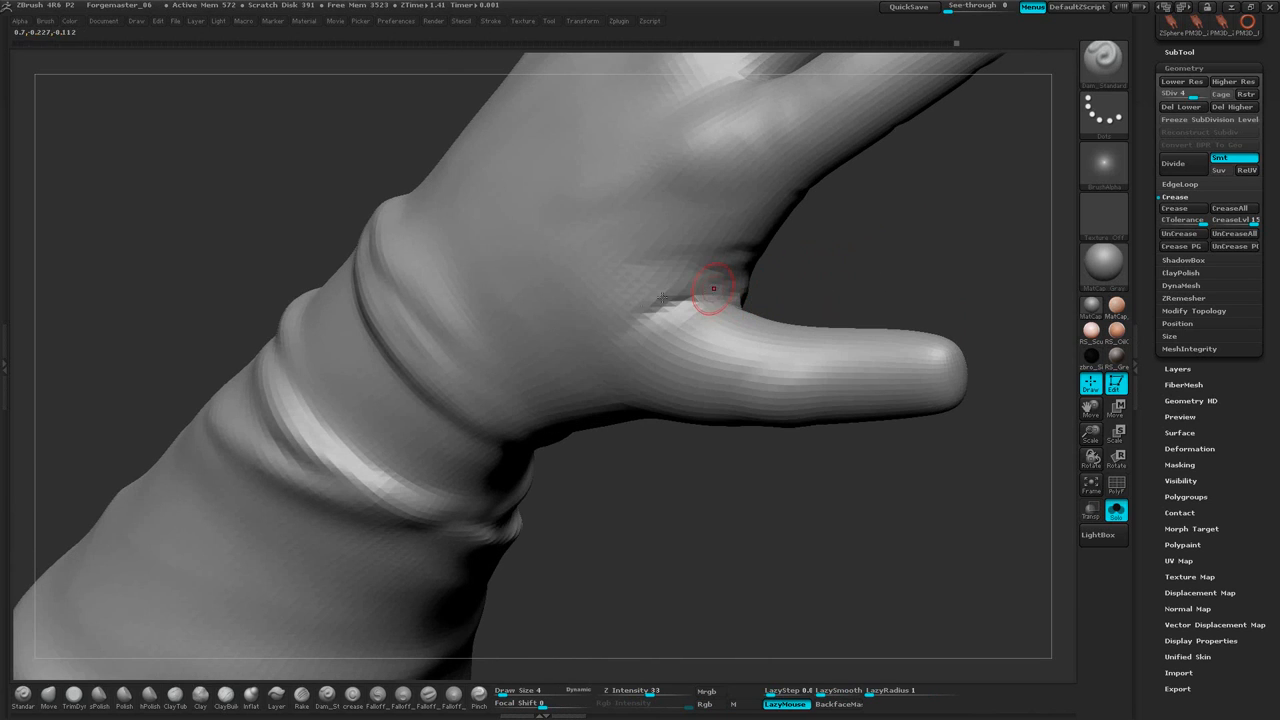
pyautogui.moveTo(841, 261)
pyautogui.mouseDown()
pyautogui.moveTo(715, 268)
pyautogui.moveTo(797, 256)
pyautogui.mouseUp()
pyautogui.moveTo(960, 228)
pyautogui.mouseDown()
pyautogui.moveTo(712, 272)
pyautogui.moveTo(680, 300)
pyautogui.mouseUp()
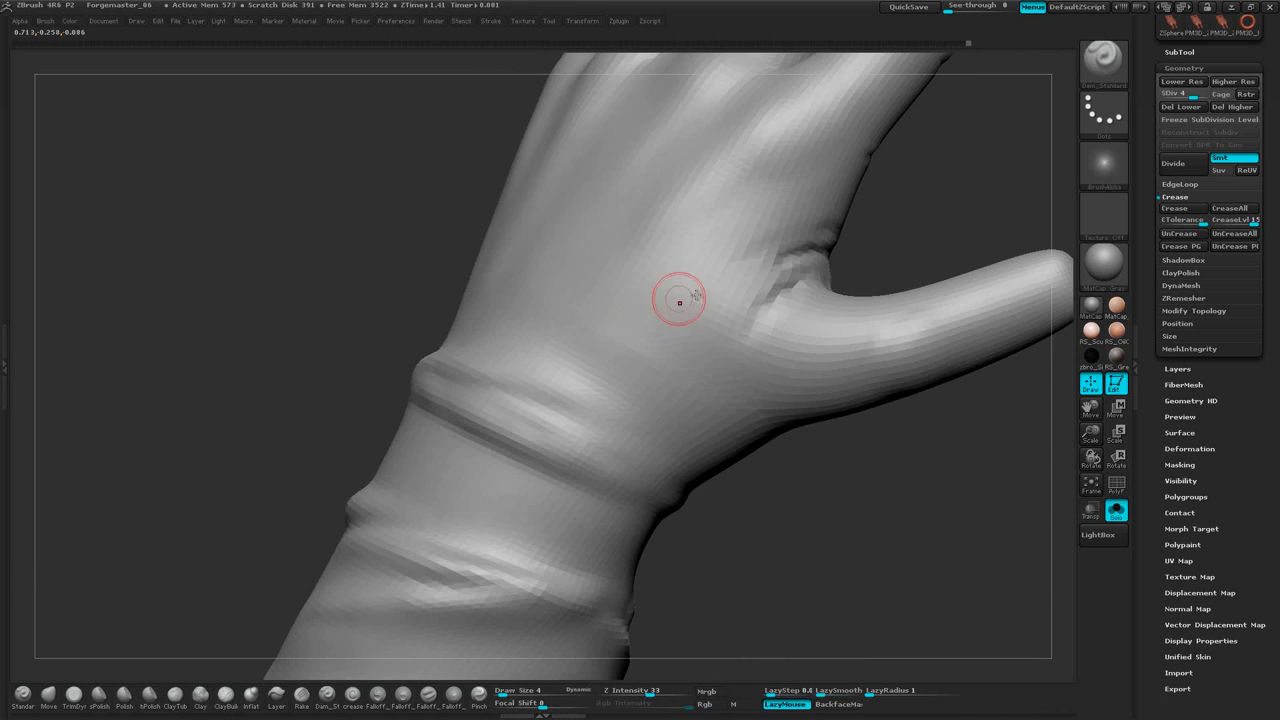
pyautogui.keyDown('shift'); pyautogui.moveTo(812, 250); pyautogui.dragTo(790, 278); pyautogui.keyUp('shift')
pyautogui.moveTo(961, 190); pyautogui.dragTo(720, 322)
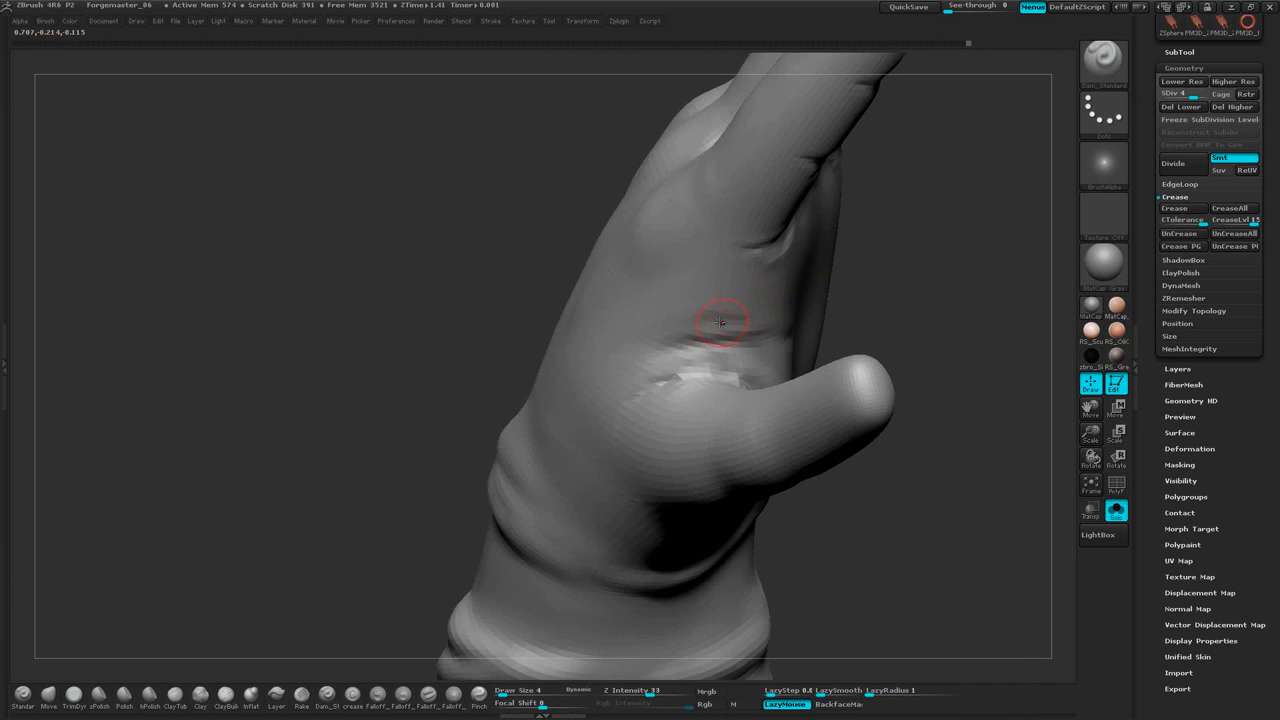
pyautogui.moveTo(943, 271); pyautogui.dragTo(757, 248)
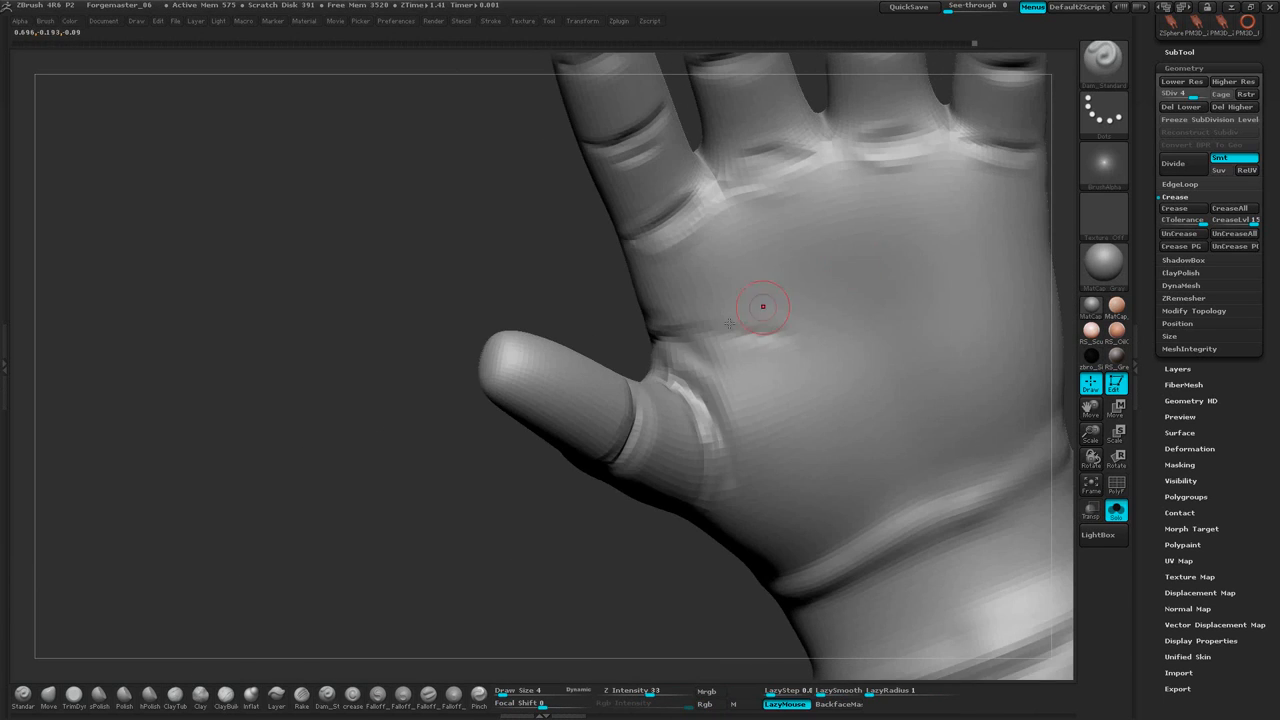
# Smooth the folds in the webbing between thumb and index finger on the palm side and toward the back of the hand
pyautogui.moveTo(630, 366); pyautogui.dragTo(623, 467)
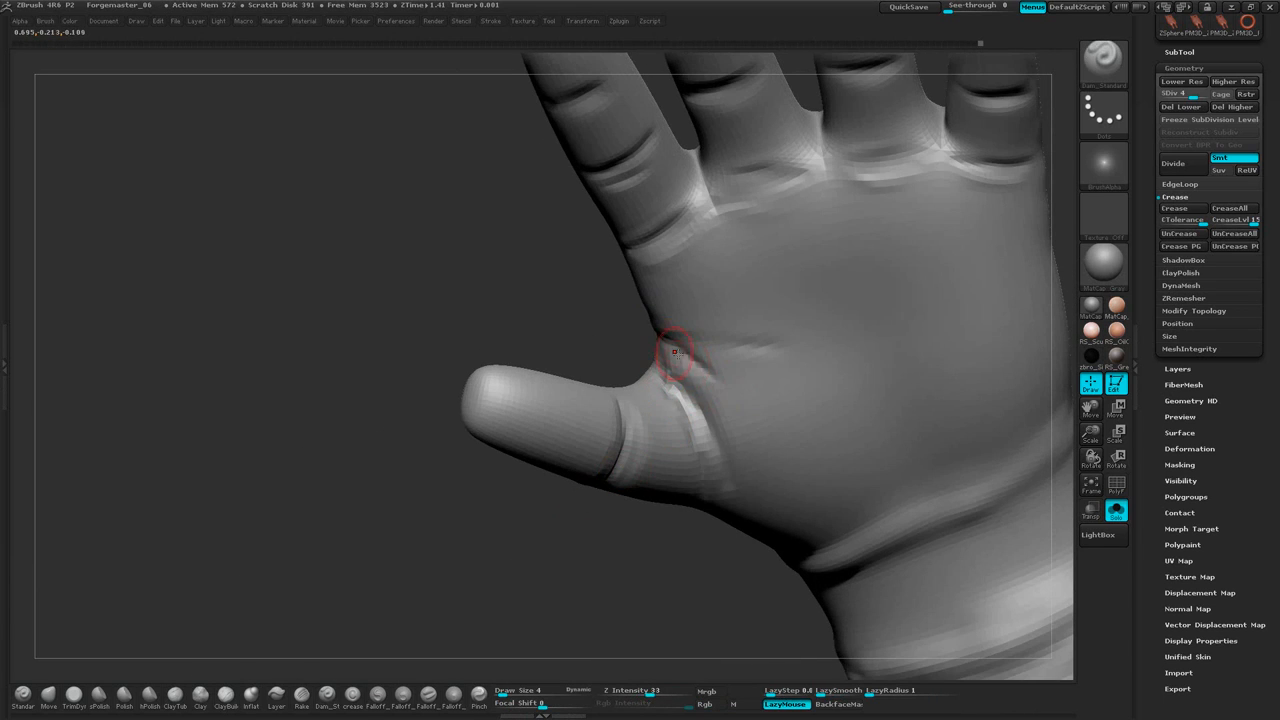
pyautogui.moveTo(658, 544); pyautogui.dragTo(657, 483)
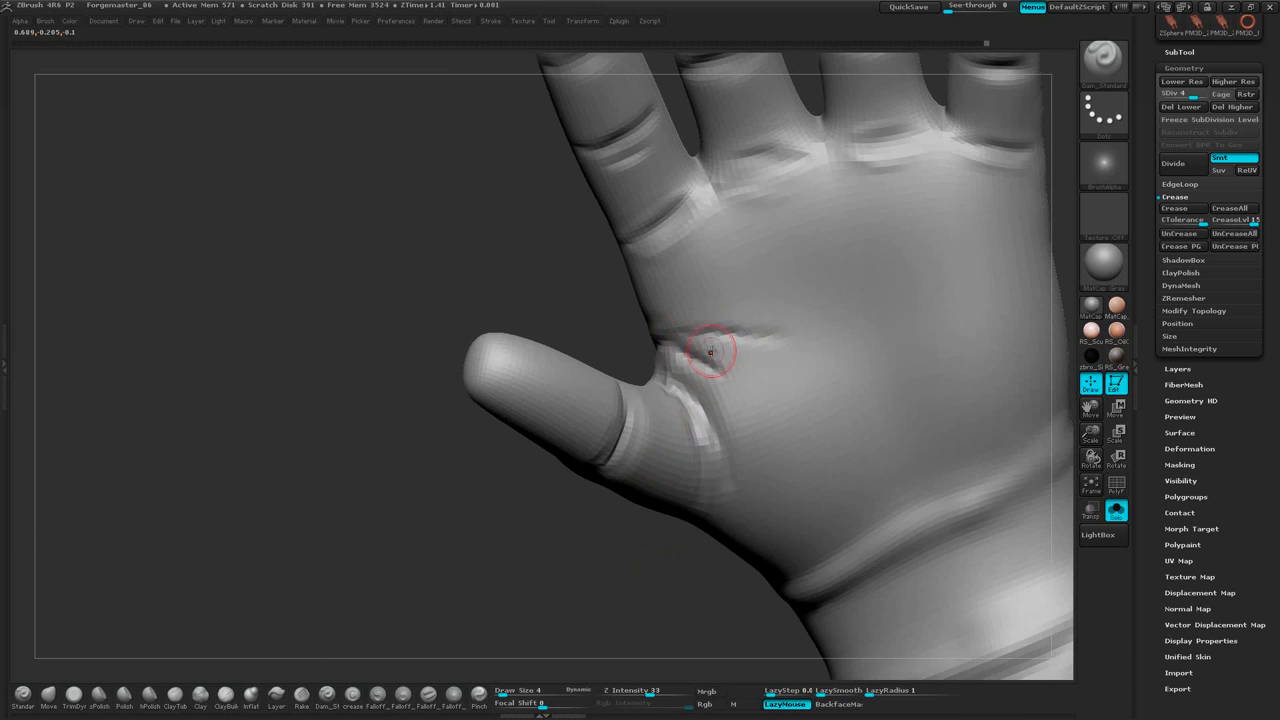
pyautogui.keyDown('shift'); pyautogui.moveTo(724, 339); pyautogui.dragTo(760, 335); pyautogui.keyUp('shift')
pyautogui.keyDown('shift'); pyautogui.moveTo(668, 357); pyautogui.dragTo(726, 376); pyautogui.keyUp('shift')
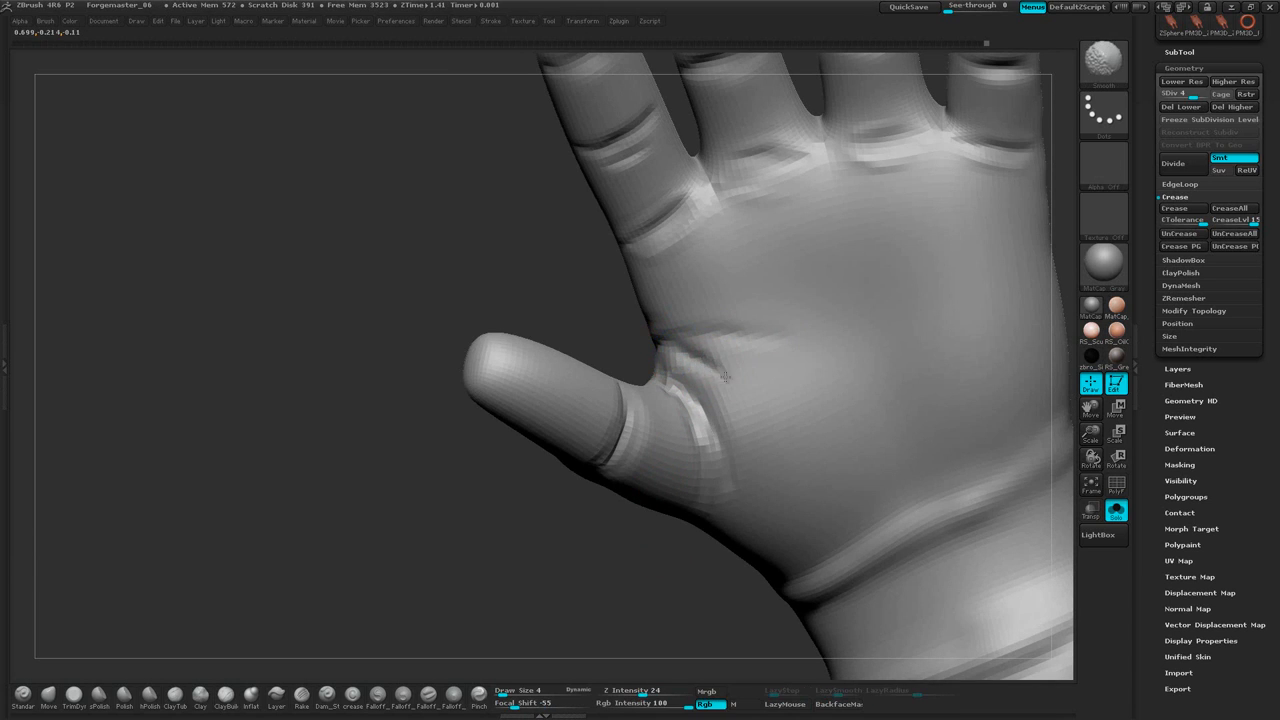
pyautogui.moveTo(532, 520); pyautogui.dragTo(689, 378)
pyautogui.moveTo(748, 345); pyautogui.dragTo(790, 318)
pyautogui.keyDown('shift'); pyautogui.moveTo(690, 368); pyautogui.dragTo(645, 424); pyautogui.keyUp('shift')
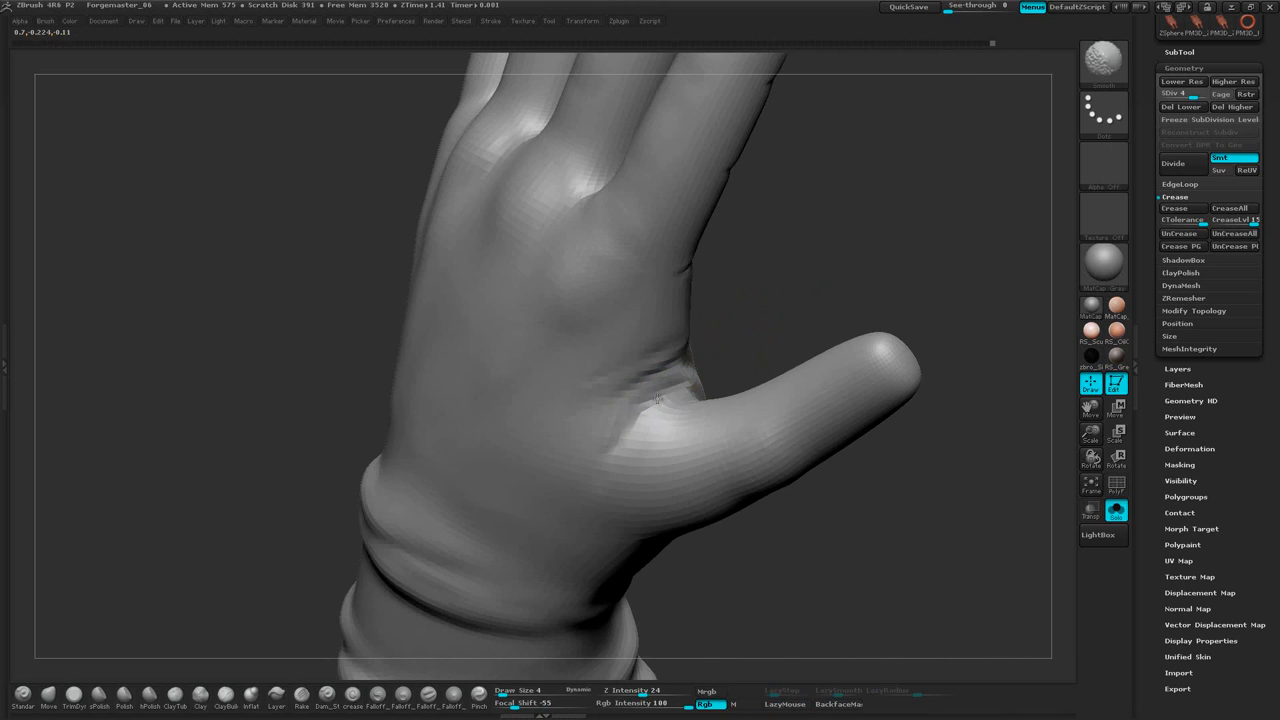
# Recut the thumb-webbing folds on the back of the hand with the Dam_Standard brush and soften their ends
pyautogui.moveTo(833, 264)
pyautogui.mouseDown()
pyautogui.moveTo(871, 210)
pyautogui.moveTo(851, 257)
pyautogui.moveTo(824, 276)
pyautogui.mouseUp()
pyautogui.moveTo(755, 335); pyautogui.dragTo(737, 341)
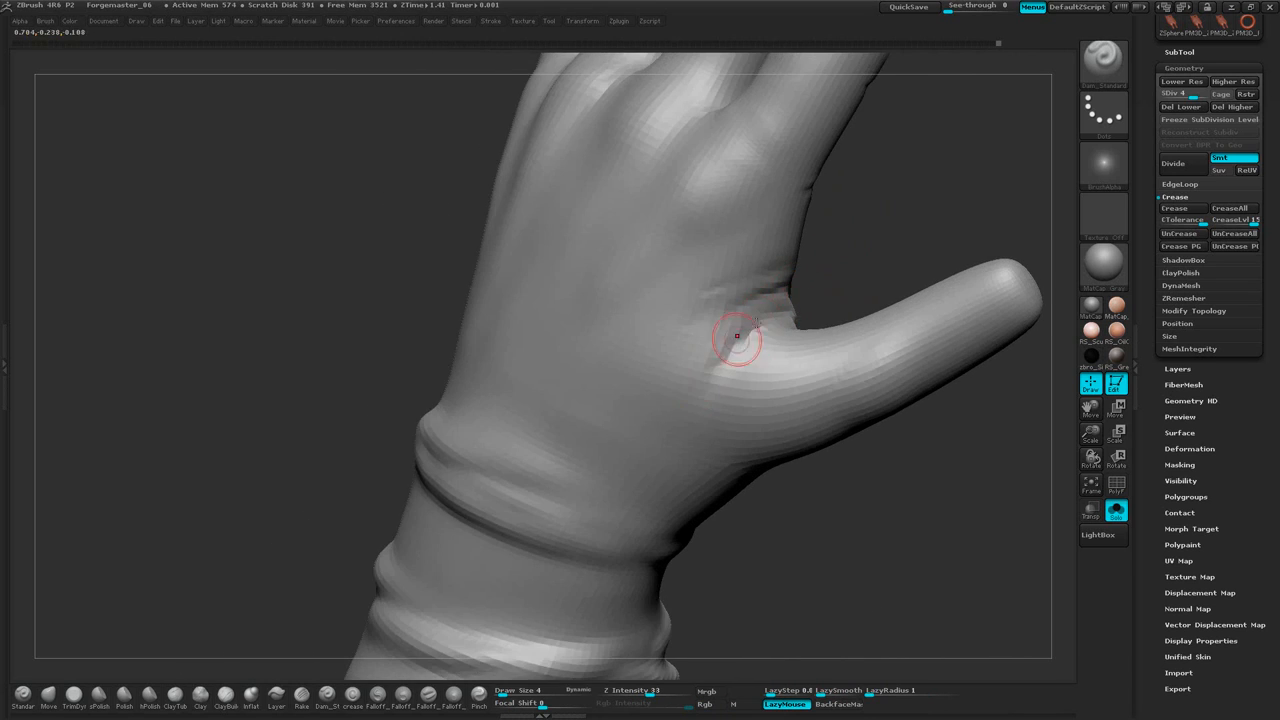
pyautogui.moveTo(880, 235); pyautogui.dragTo(803, 290)
pyautogui.moveTo(680, 385); pyautogui.dragTo(640, 420)
pyautogui.moveTo(563, 480)
pyautogui.mouseDown()
pyautogui.moveTo(900, 220)
pyautogui.moveTo(805, 290)
pyautogui.mouseUp()
pyautogui.keyDown('shift'); pyautogui.moveTo(678, 404); pyautogui.dragTo(605, 455); pyautogui.keyUp('shift')
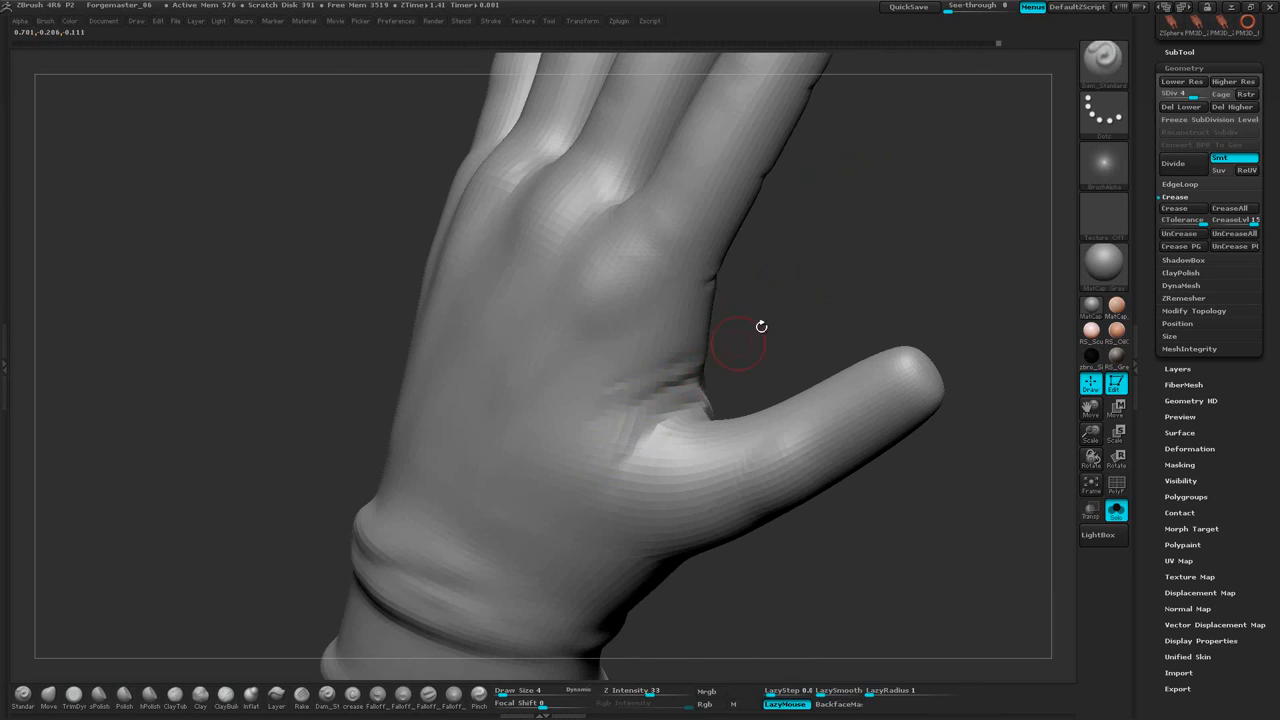
pyautogui.moveTo(760, 329); pyautogui.dragTo(876, 284)
# Set the brush size to 2, sharpen the palm-side crease at the base of the little finger and lightly smooth it
pyautogui.moveTo(1030, 176); pyautogui.dragTo(668, 307)
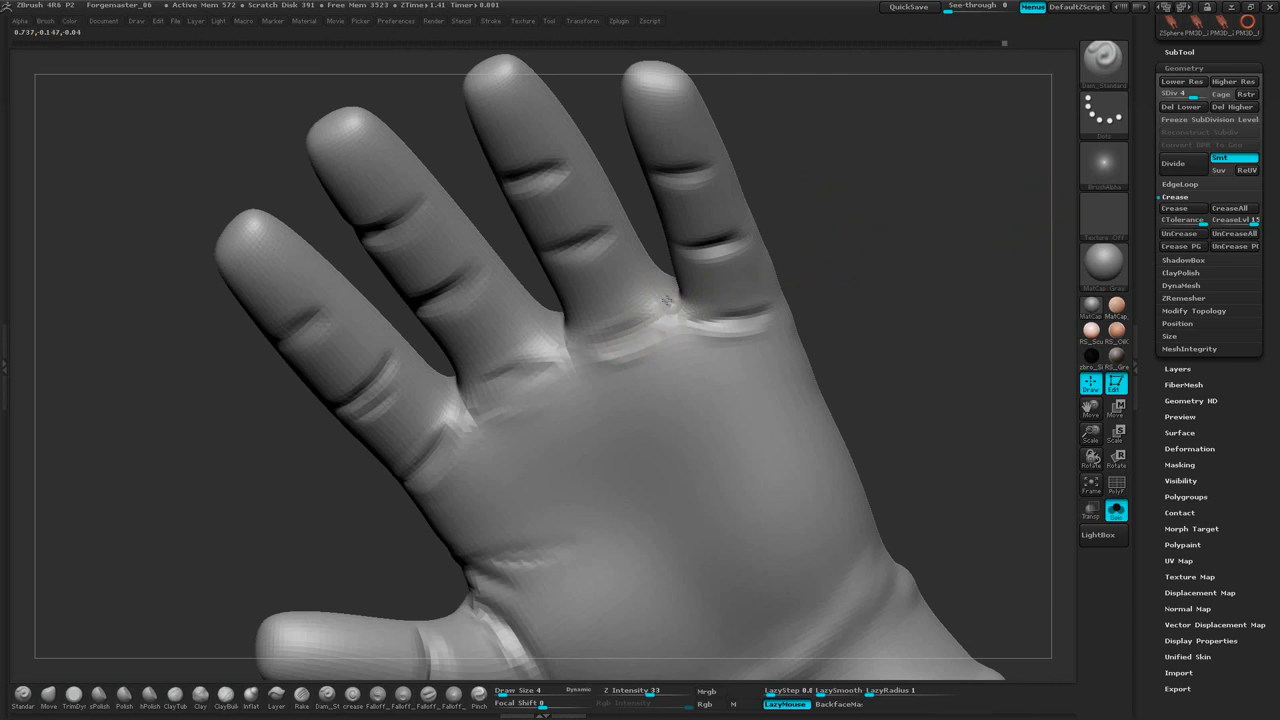
pyautogui.press('space')
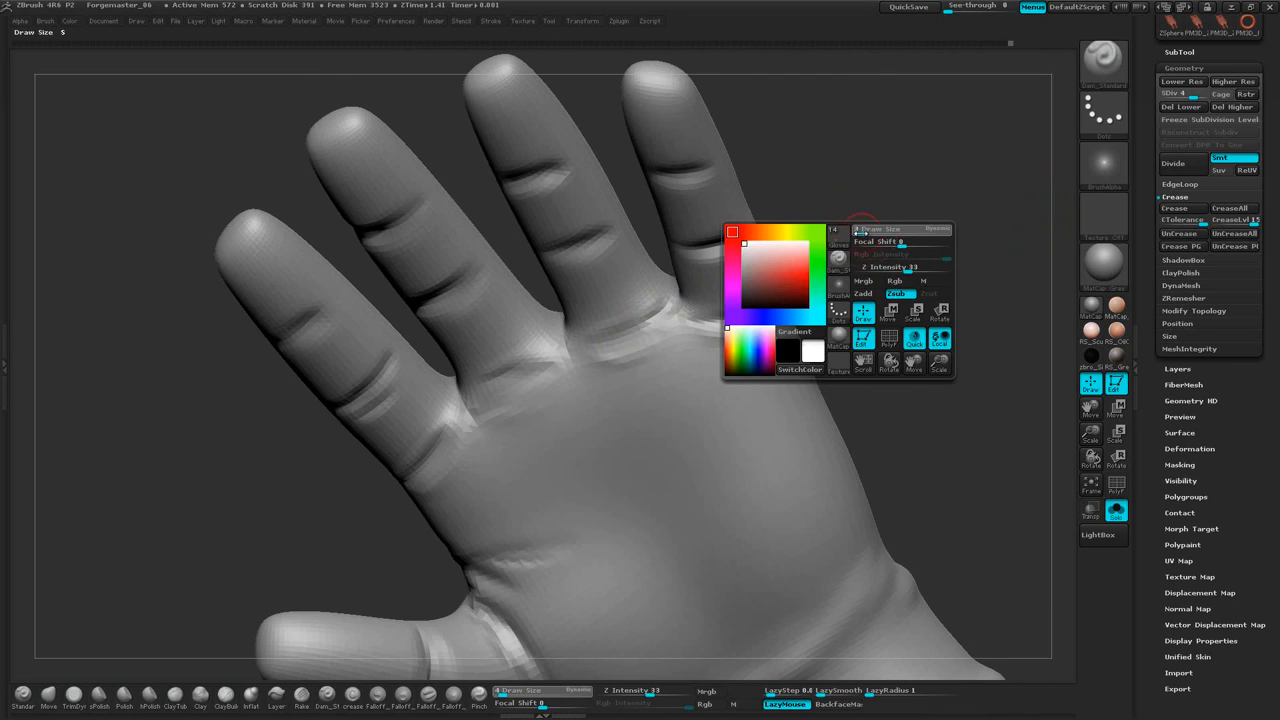
pyautogui.moveTo(860, 232); pyautogui.dragTo(857, 232)
pyautogui.moveTo(875, 225)
pyautogui.mouseDown()
pyautogui.moveTo(850, 255)
pyautogui.moveTo(750, 308)
pyautogui.moveTo(839, 271)
pyautogui.mouseUp()
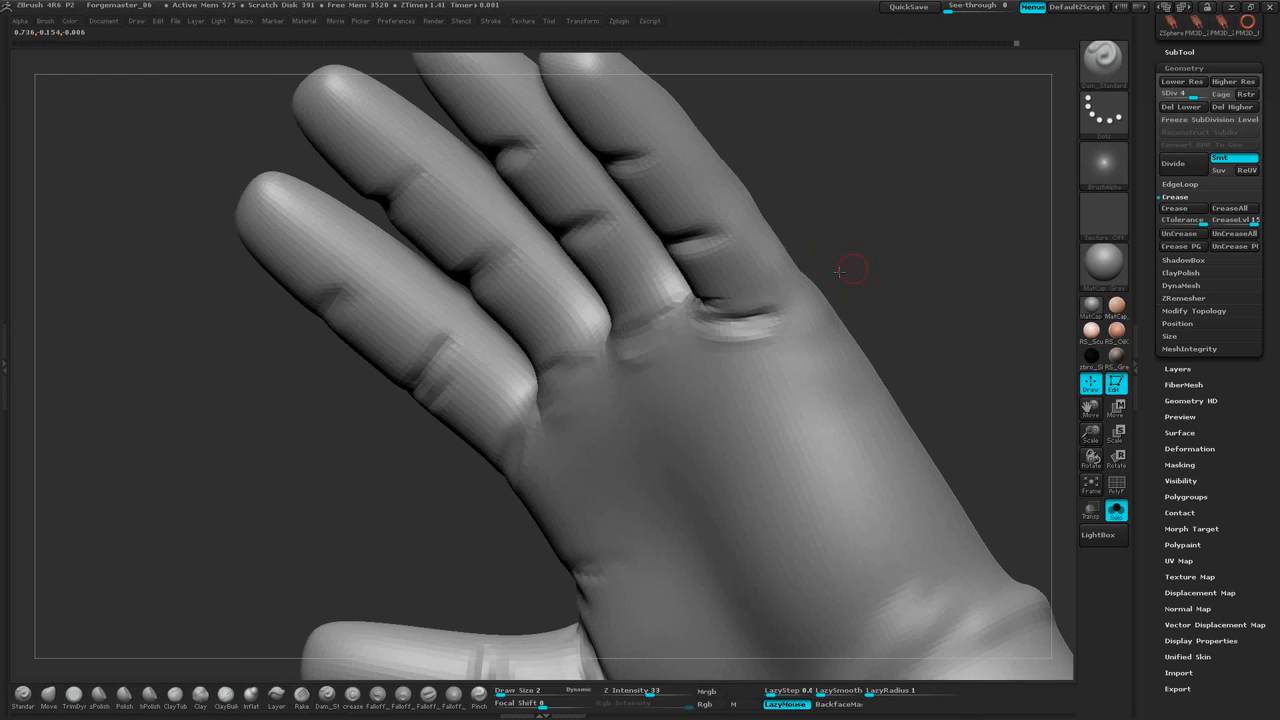
pyautogui.moveTo(895, 241); pyautogui.dragTo(852, 252)
pyautogui.keyDown('shift'); pyautogui.moveTo(774, 311); pyautogui.dragTo(760, 313); pyautogui.keyUp('shift')
pyautogui.moveTo(889, 234); pyautogui.dragTo(926, 215)
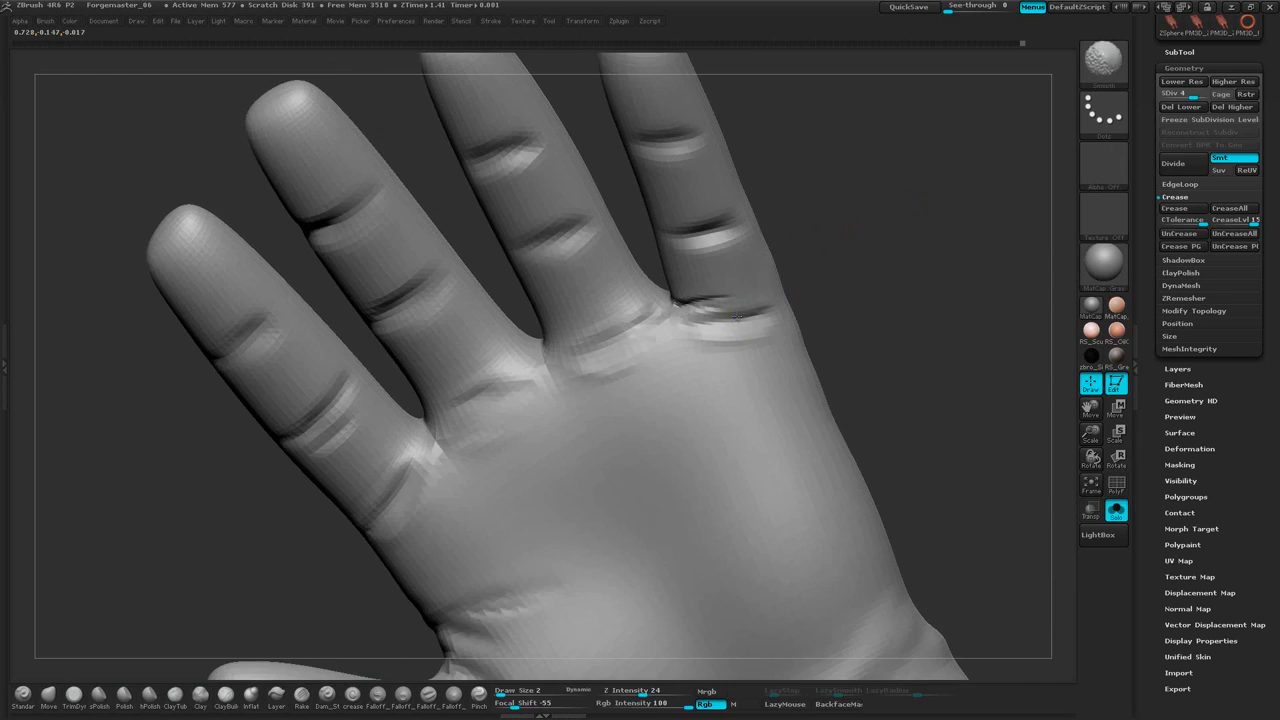
# Carve the palm-side crease at the base of the ring finger toward its neighbouring fingers and soften it
pyautogui.moveTo(815, 257)
pyautogui.mouseDown()
pyautogui.moveTo(837, 229)
pyautogui.moveTo(990, 161)
pyautogui.mouseUp()
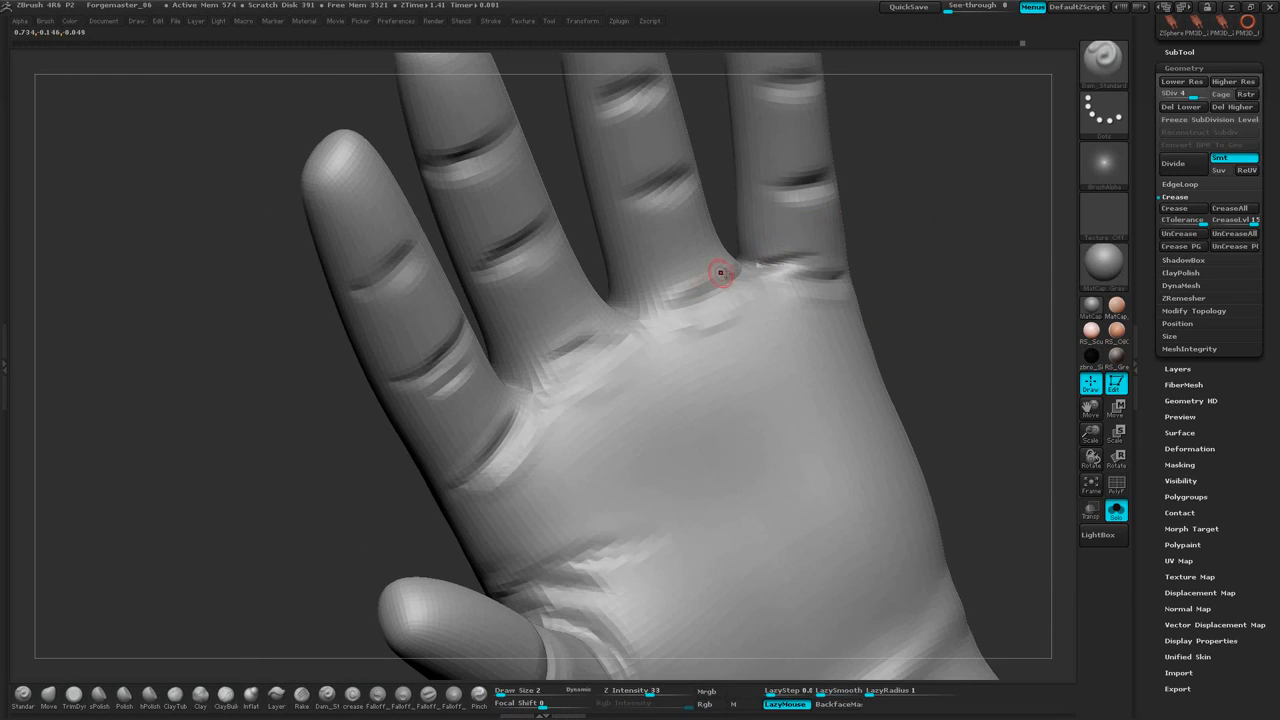
pyautogui.moveTo(862, 238); pyautogui.dragTo(883, 263)
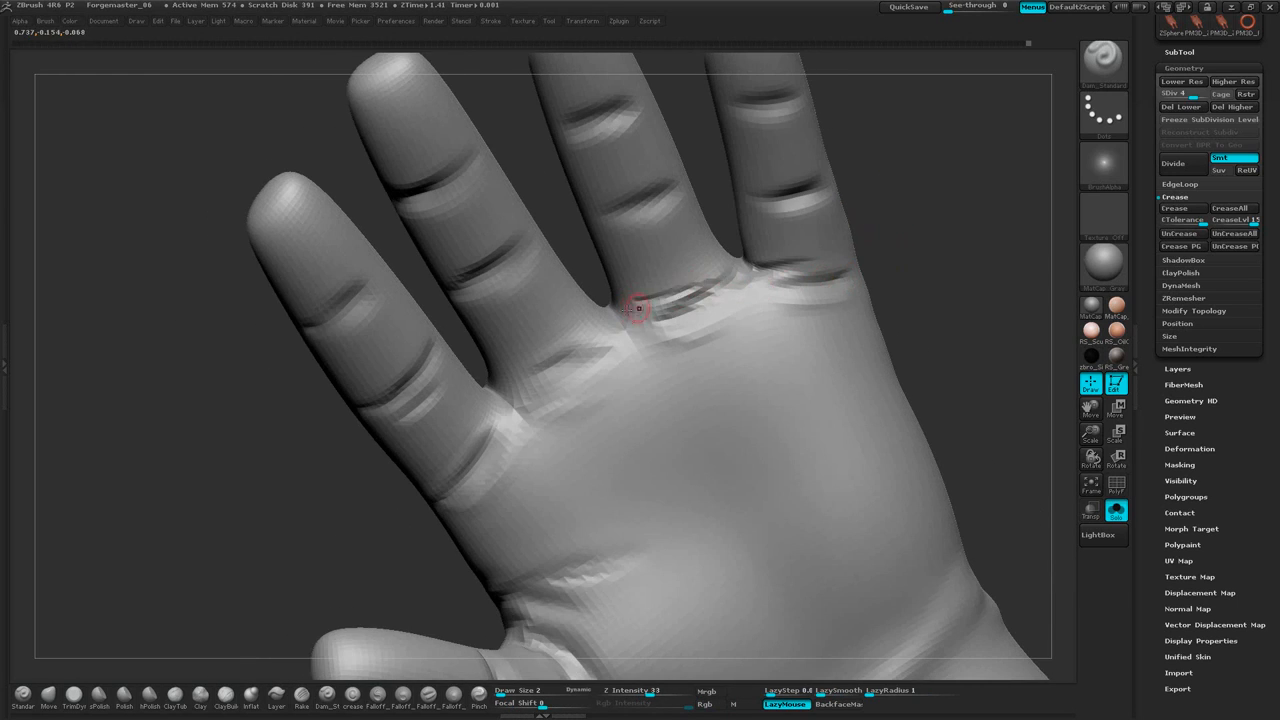
pyautogui.moveTo(699, 307); pyautogui.dragTo(731, 281)
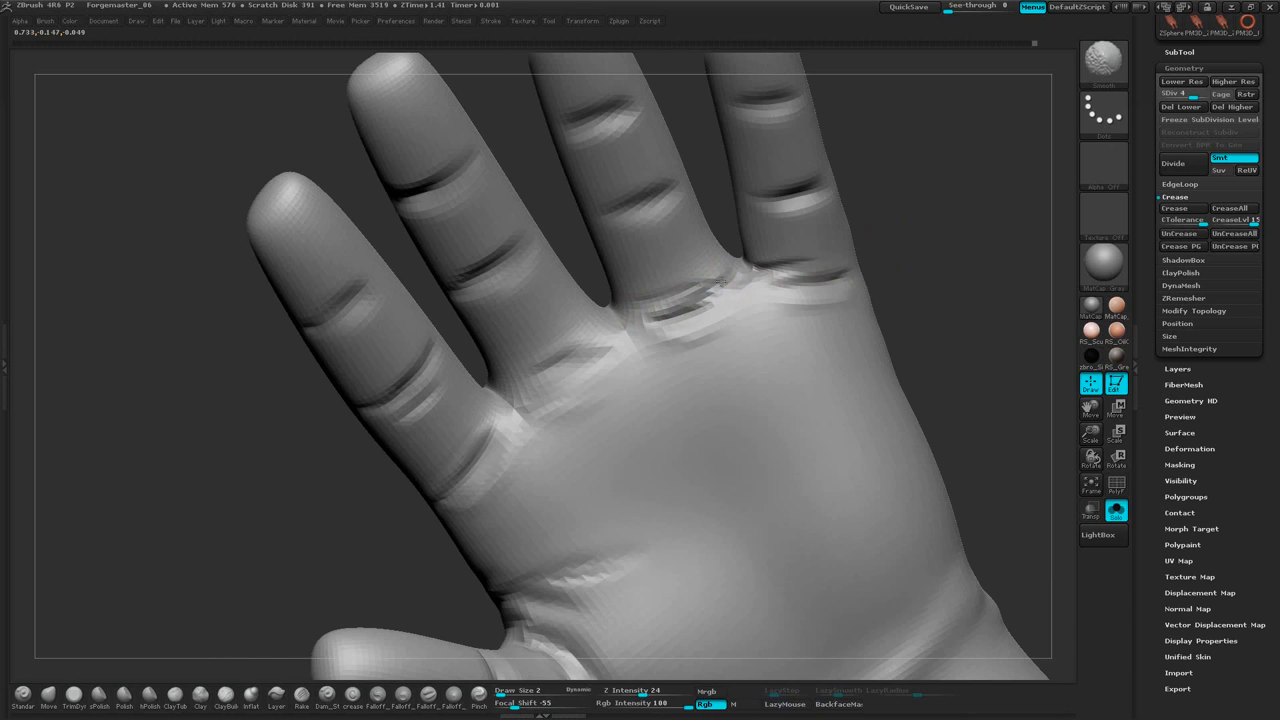
pyautogui.moveTo(905, 243); pyautogui.dragTo(968, 175)
pyautogui.moveTo(956, 178)
pyautogui.mouseDown()
pyautogui.moveTo(969, 214)
pyautogui.moveTo(816, 193)
pyautogui.mouseUp()
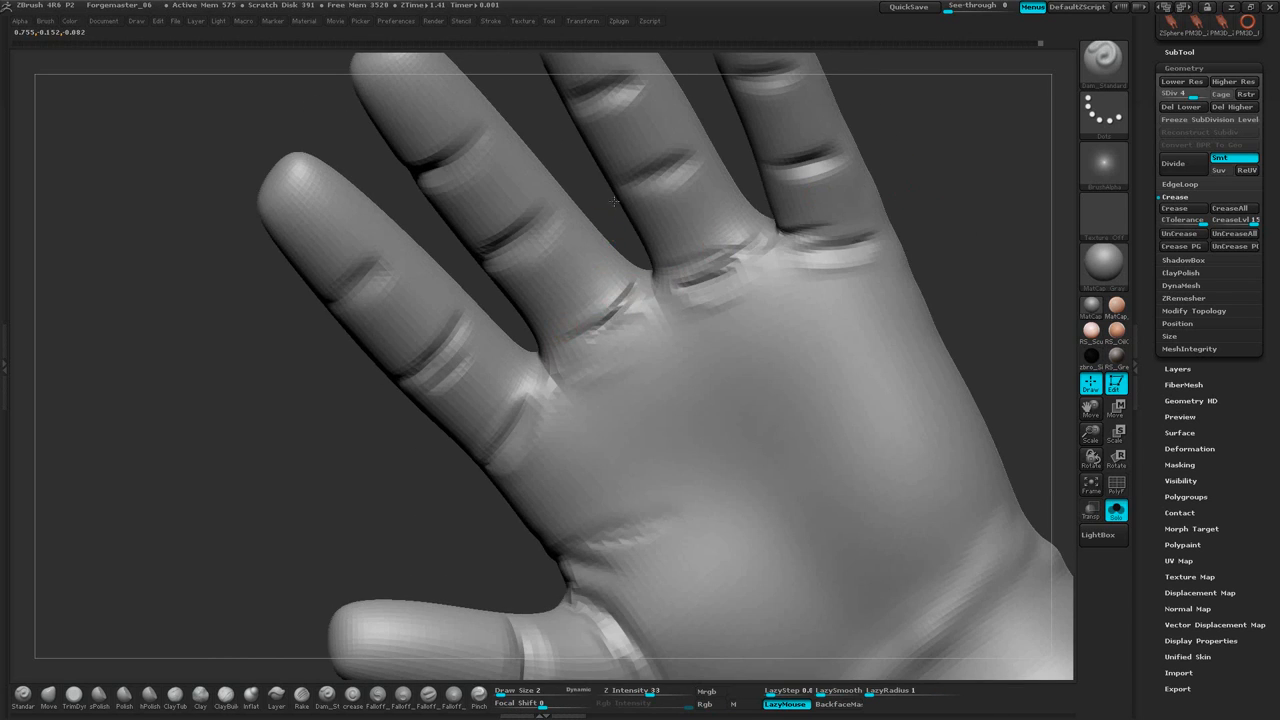
# Carve and smooth the palm-side creases at the base of the middle and index fingers
pyautogui.moveTo(622, 231)
pyautogui.mouseDown()
pyautogui.moveTo(943, 129)
pyautogui.moveTo(619, 293)
pyautogui.mouseUp()
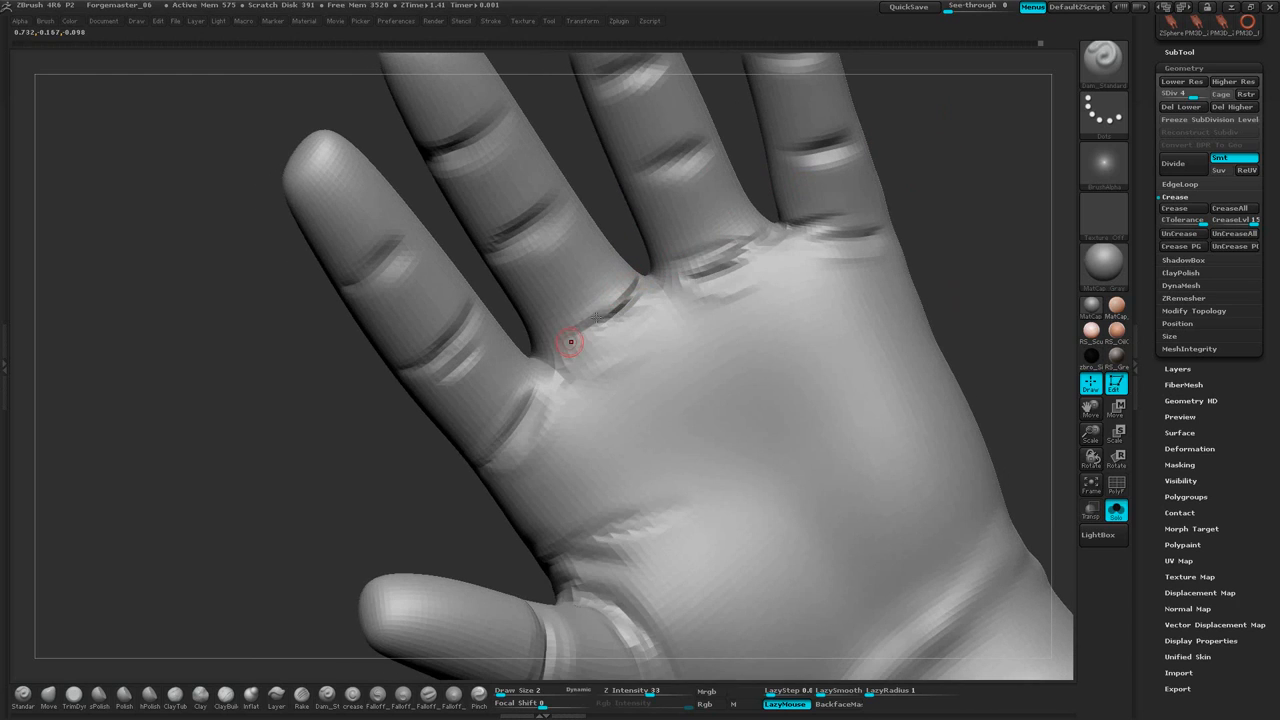
pyautogui.moveTo(915, 178); pyautogui.dragTo(950, 180)
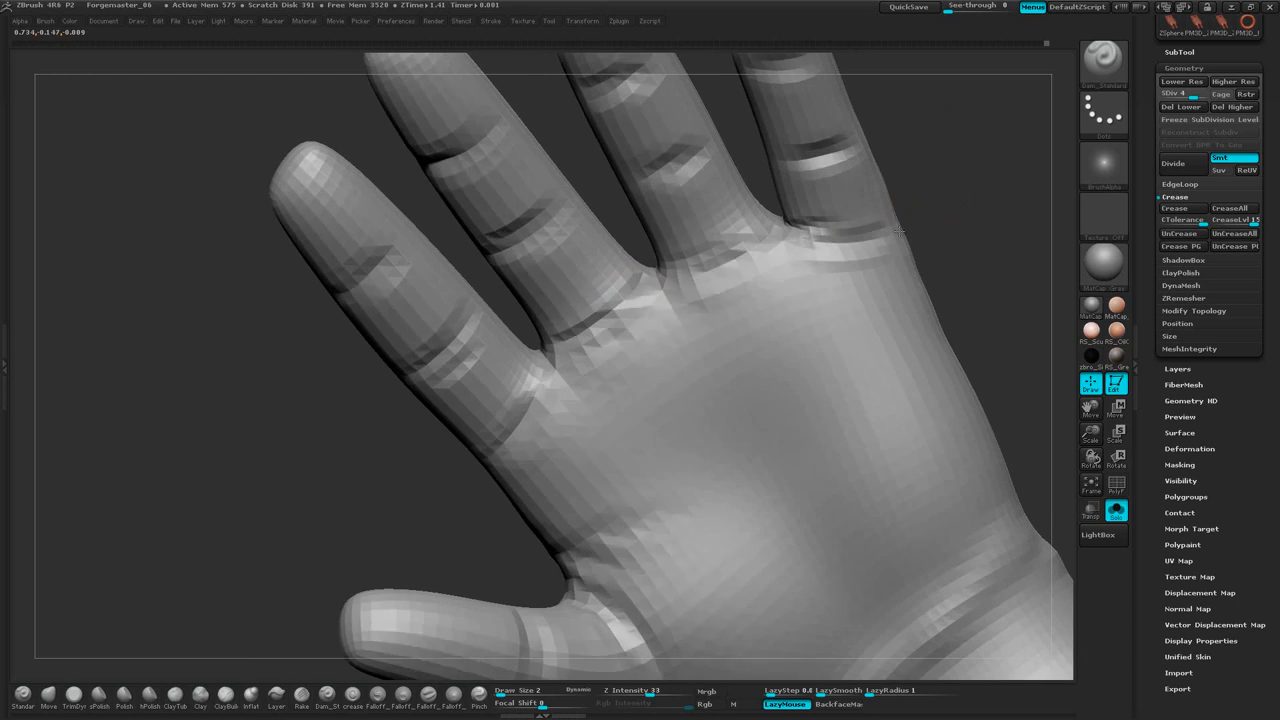
pyautogui.keyDown('shift'); pyautogui.moveTo(613, 310); pyautogui.dragTo(635, 283); pyautogui.keyUp('shift')
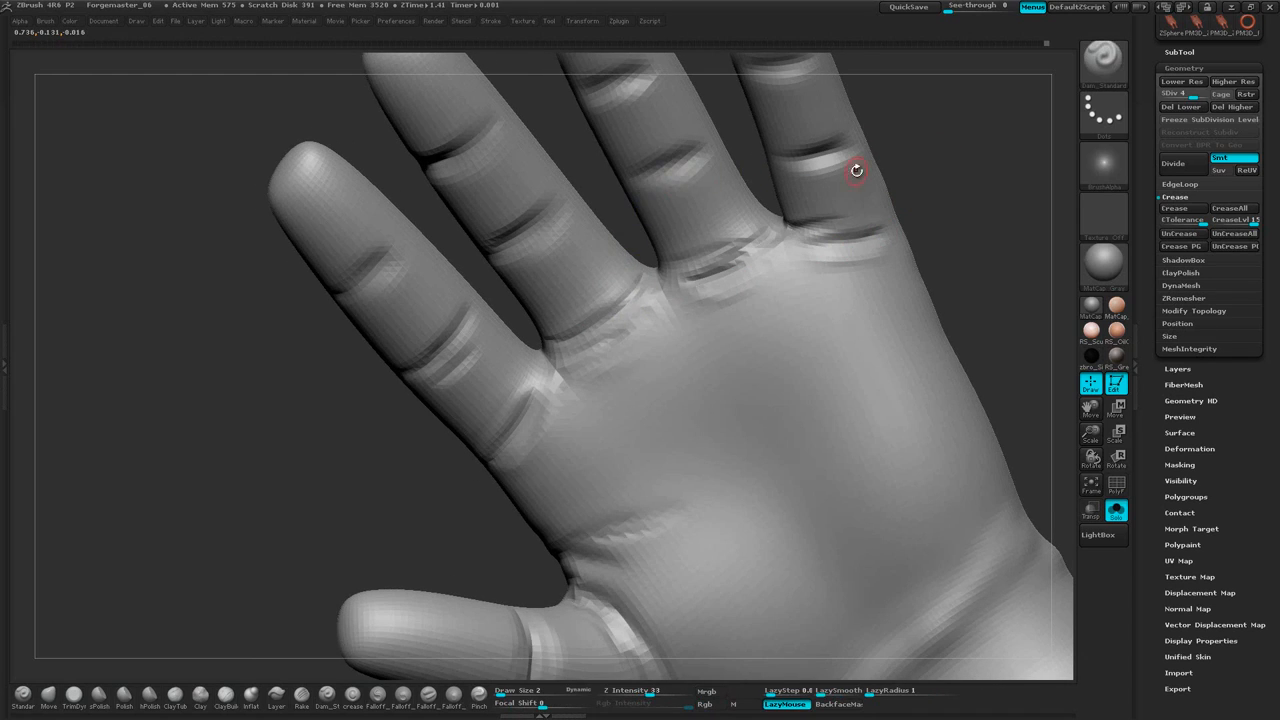
pyautogui.moveTo(915, 162); pyautogui.dragTo(898, 174)
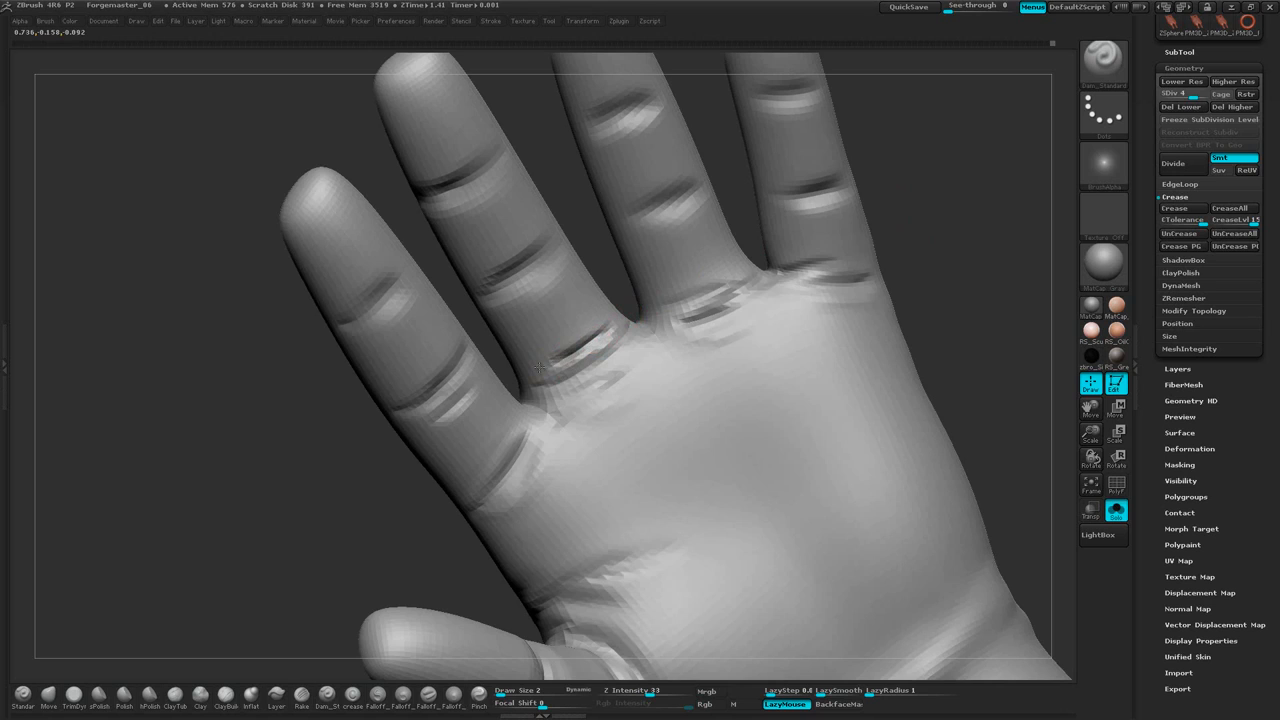
pyautogui.moveTo(880, 236); pyautogui.dragTo(918, 236)
pyautogui.keyDown('shift'); pyautogui.moveTo(640, 323); pyautogui.dragTo(567, 352); pyautogui.keyUp('shift')
pyautogui.moveTo(398, 479)
pyautogui.mouseDown()
pyautogui.moveTo(420, 443)
pyautogui.moveTo(590, 368)
pyautogui.mouseUp()
pyautogui.moveTo(813, 265)
pyautogui.mouseDown()
pyautogui.moveTo(909, 200)
pyautogui.moveTo(916, 224)
pyautogui.moveTo(889, 254)
pyautogui.moveTo(906, 259)
pyautogui.moveTo(897, 221)
pyautogui.mouseUp()
# Set the brush size to 7 and carve a long crease across the upper palm from the index-finger side toward the little-finger side
pyautogui.press('space')
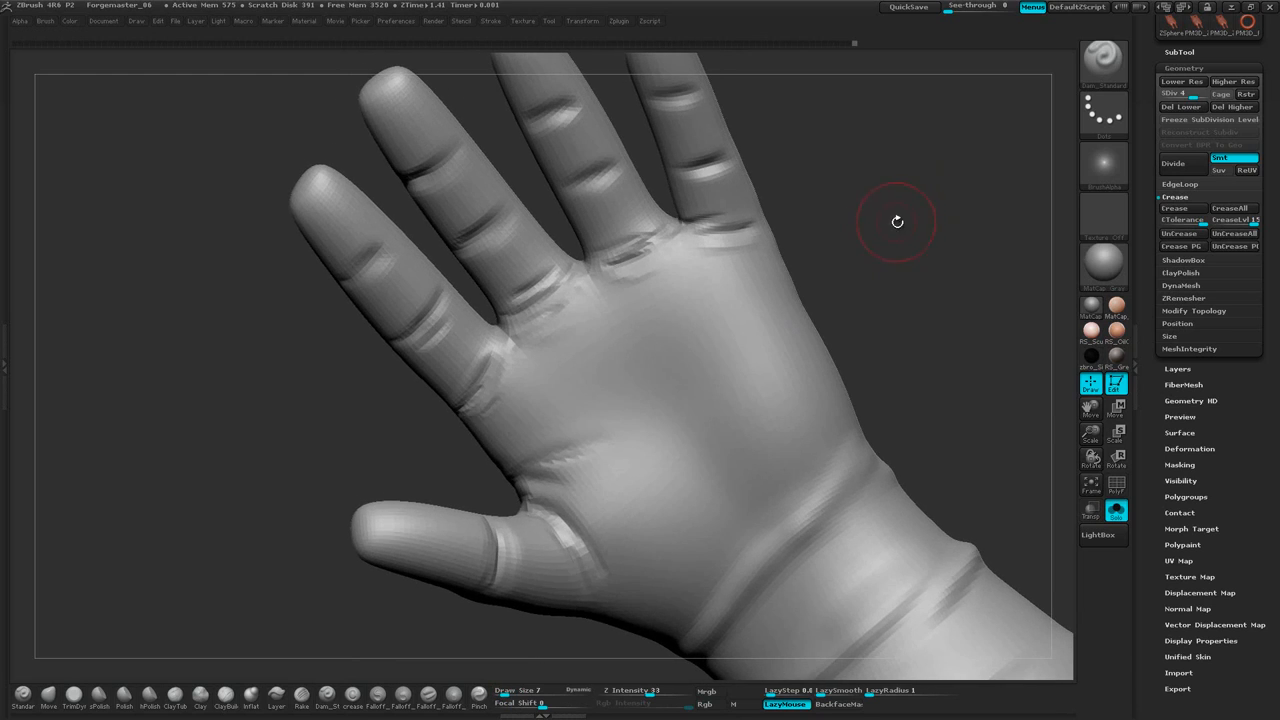
pyautogui.hotkey('shift', 'd')
pyautogui.hotkey('shift', 'd')
pyautogui.press('d')
pyautogui.press('space')
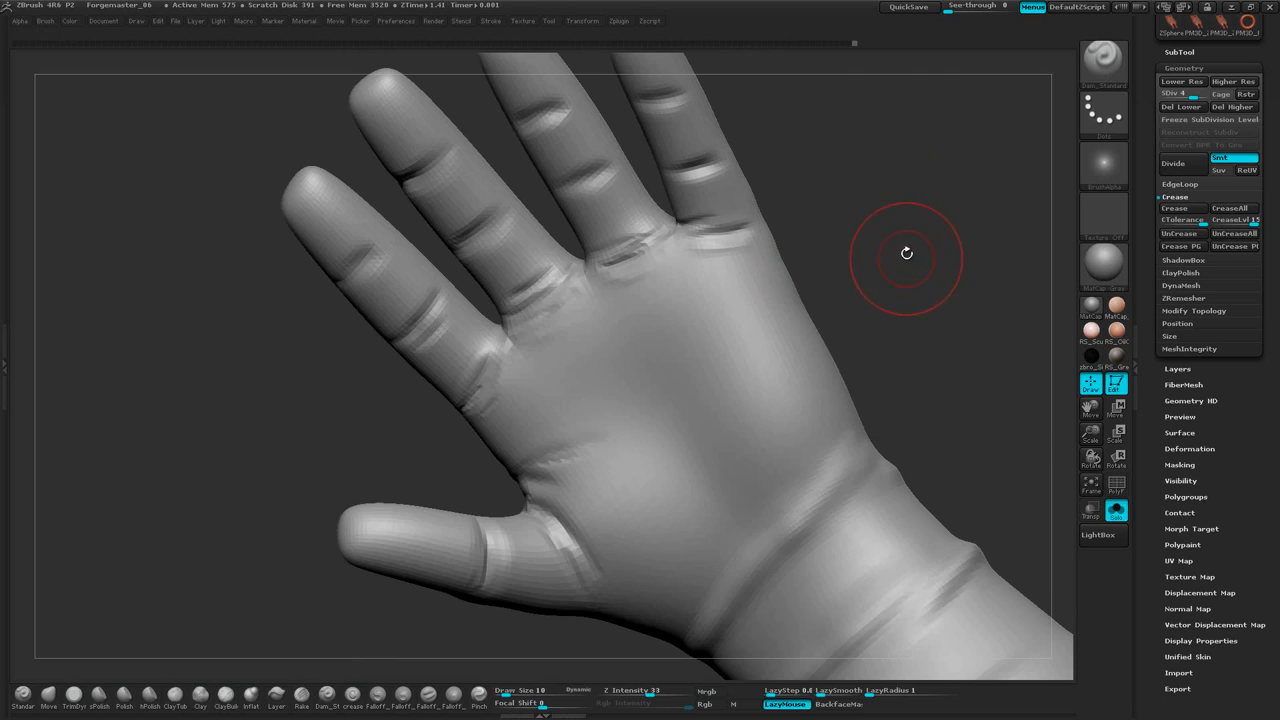
pyautogui.press('space')
pyautogui.moveTo(906, 252); pyautogui.dragTo(931, 216)
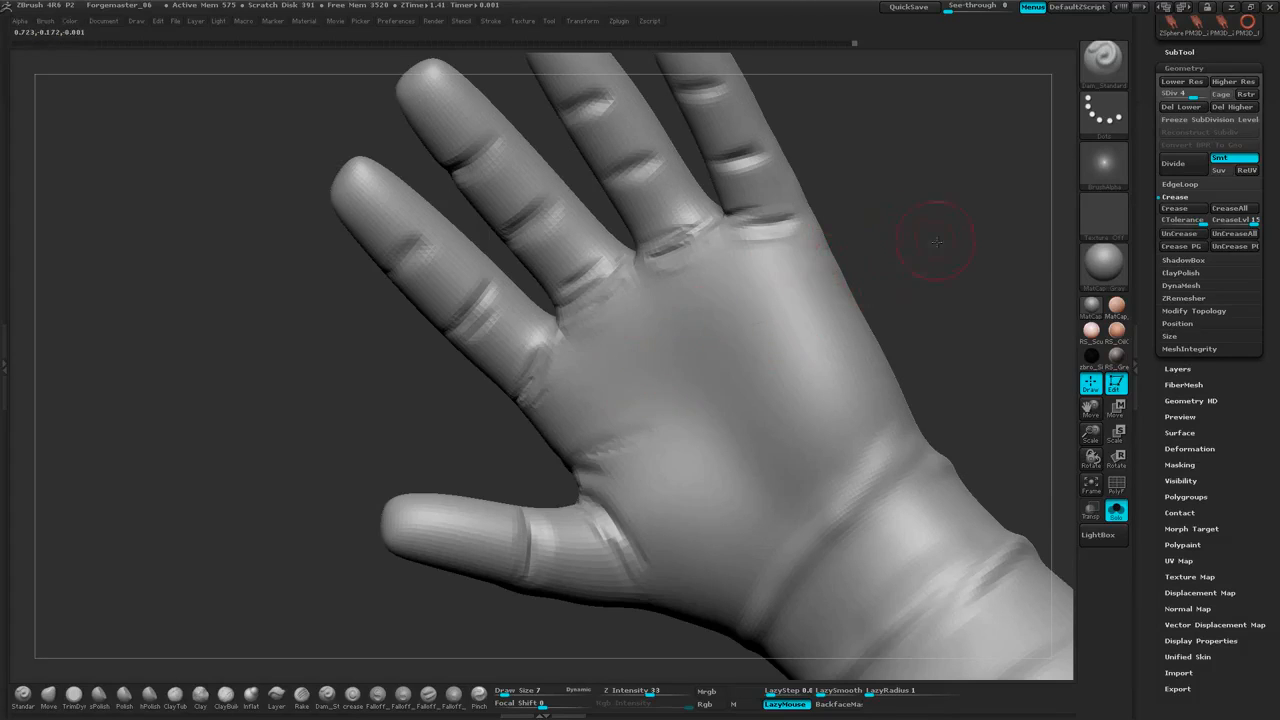
pyautogui.moveTo(936, 242); pyautogui.dragTo(945, 243)
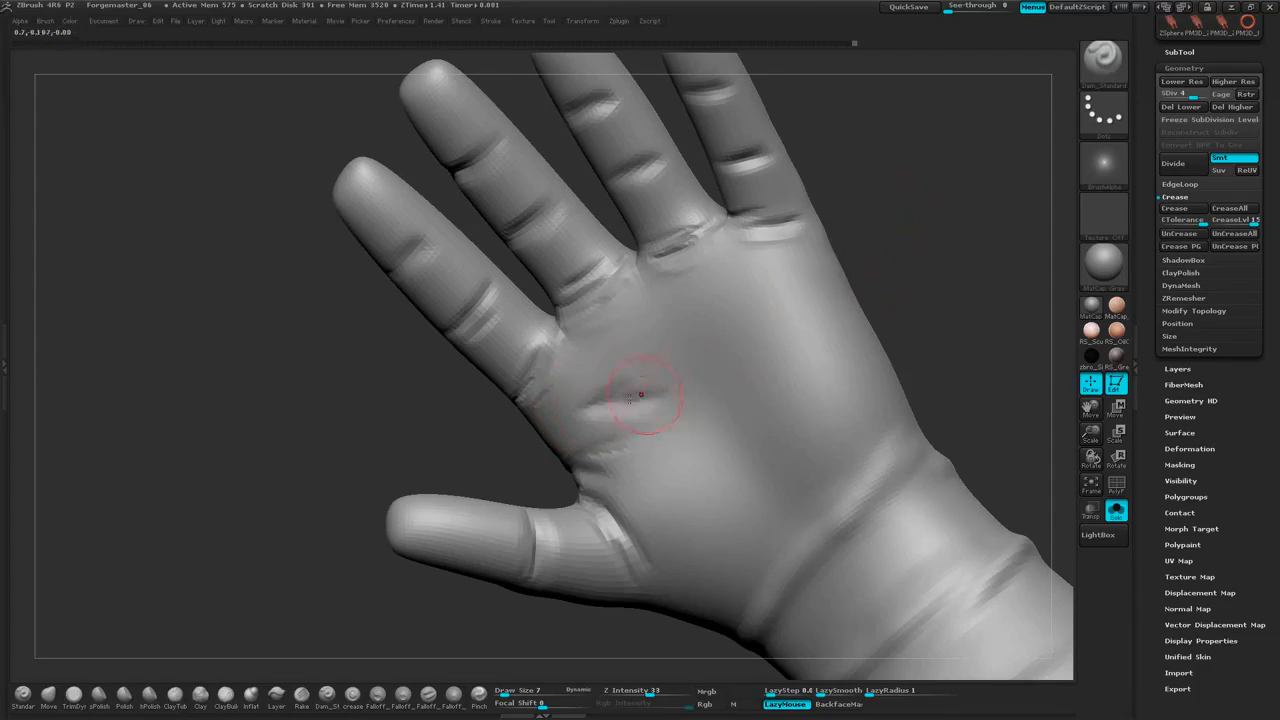
pyautogui.moveTo(585, 405)
pyautogui.mouseDown()
pyautogui.moveTo(812, 320)
pyautogui.moveTo(632, 413)
pyautogui.mouseUp()
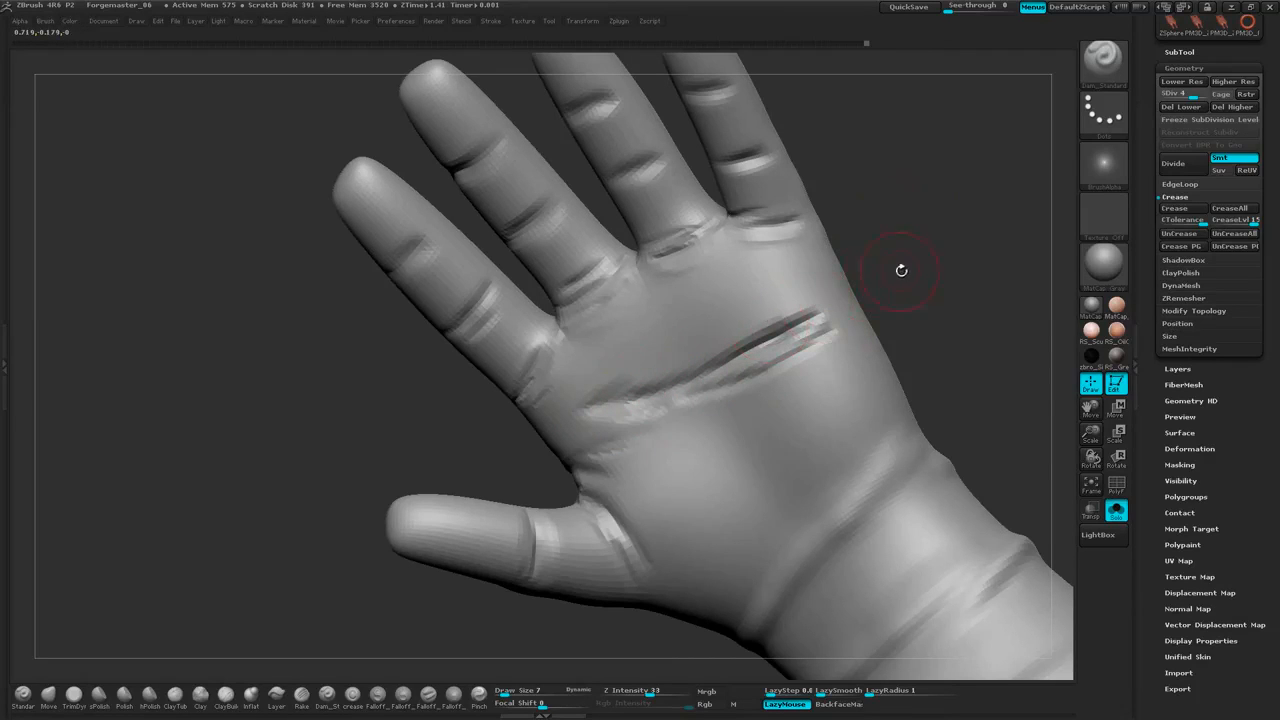
pyautogui.moveTo(931, 265); pyautogui.dragTo(713, 378)
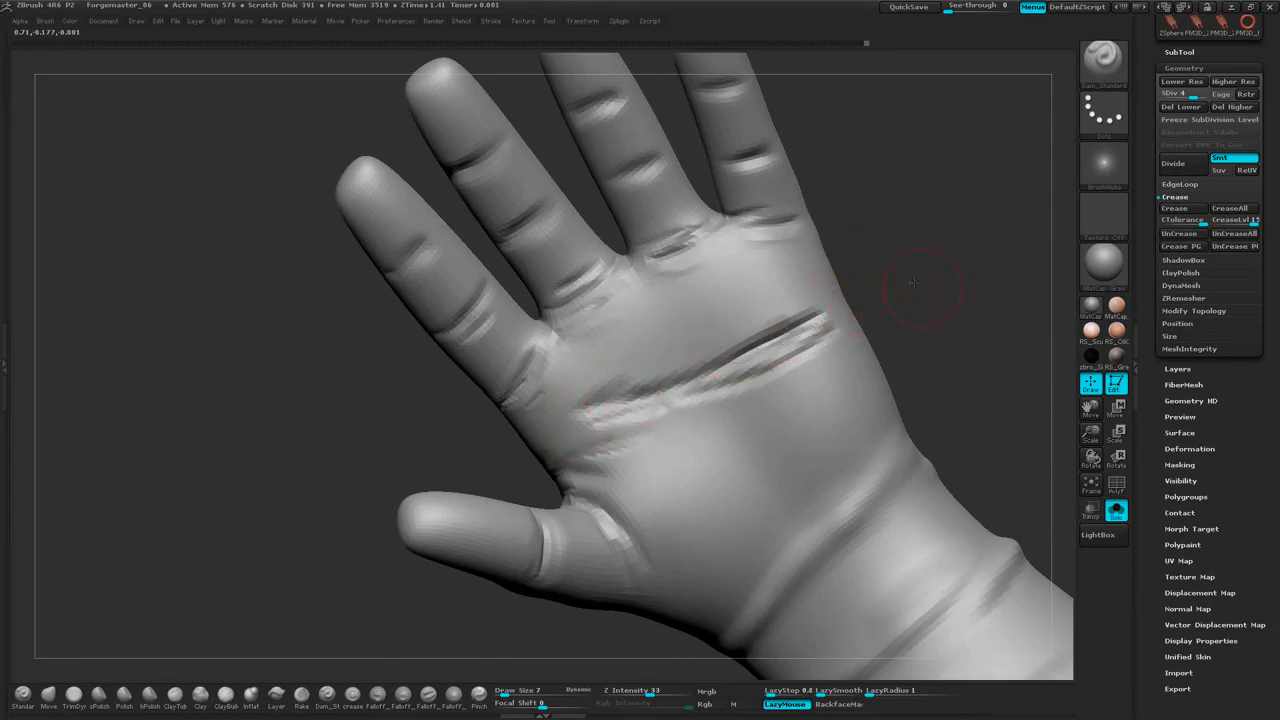
# Carve a curved crease around the thumb mound, from the webbing down toward the wrist, with shorter folds beside it
pyautogui.moveTo(912, 283); pyautogui.dragTo(884, 278)
pyautogui.moveTo(578, 418)
pyautogui.mouseDown()
pyautogui.moveTo(643, 420)
pyautogui.moveTo(700, 477)
pyautogui.moveTo(620, 423)
pyautogui.moveTo(704, 470)
pyautogui.mouseUp()
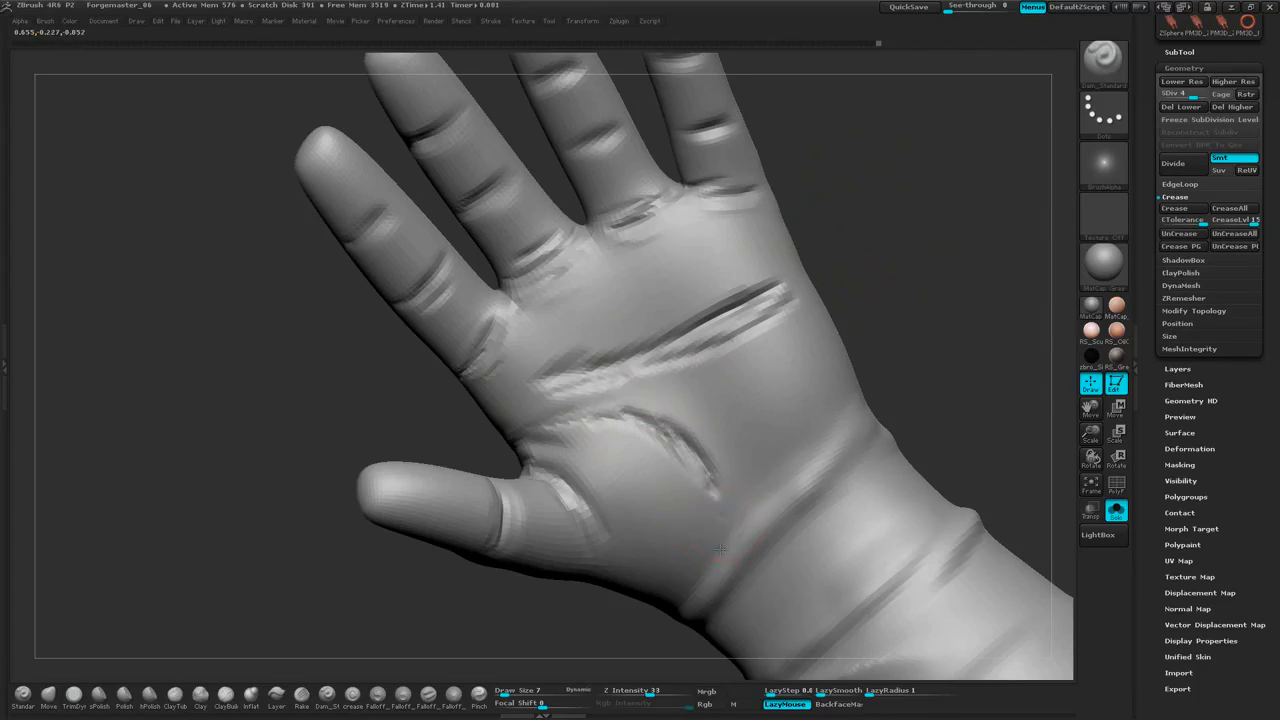
pyautogui.moveTo(930, 321); pyautogui.dragTo(895, 323)
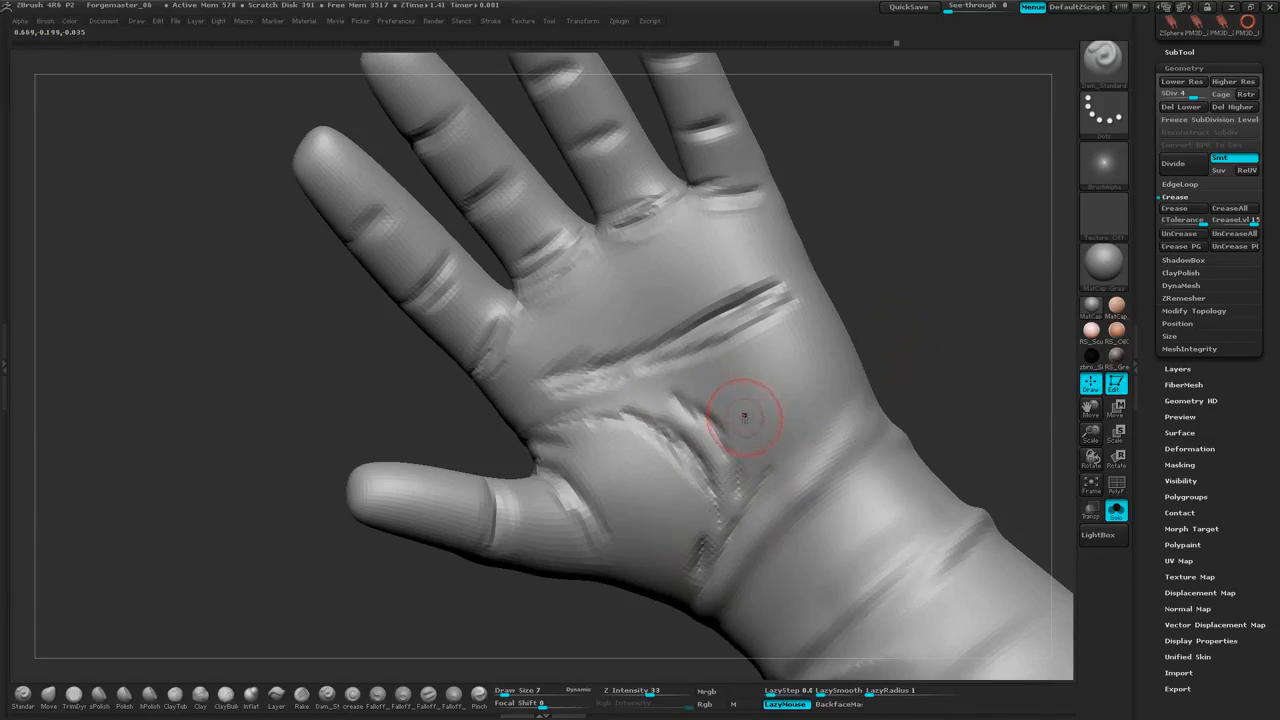
# Add creases fanning from the index-finger side across the middle of the palm and smooth all the palm creases
pyautogui.moveTo(598, 388)
pyautogui.mouseDown()
pyautogui.moveTo(722, 408)
pyautogui.moveTo(760, 430)
pyautogui.mouseUp()
pyautogui.moveTo(693, 366); pyautogui.dragTo(756, 362)
pyautogui.moveTo(627, 384); pyautogui.dragTo(756, 362)
pyautogui.moveTo(923, 291); pyautogui.dragTo(950, 299)
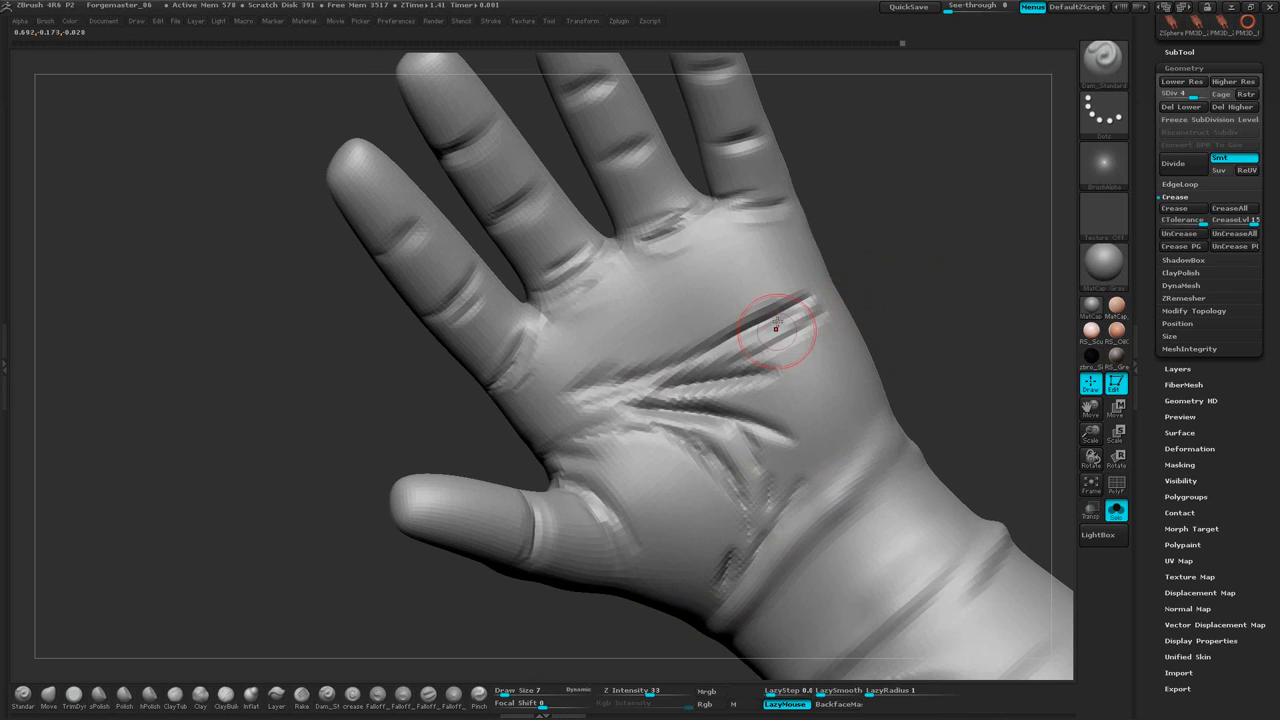
pyautogui.keyDown('shift'); pyautogui.moveTo(825, 317); pyautogui.dragTo(735, 383); pyautogui.keyUp('shift')
pyautogui.moveTo(791, 317)
pyautogui.keyDown('shift'); pyautogui.mouseDown()
pyautogui.moveTo(650, 385)
pyautogui.moveTo(720, 385)
pyautogui.moveTo(760, 420)
pyautogui.moveTo(680, 429)
pyautogui.mouseUp(); pyautogui.keyUp('shift')
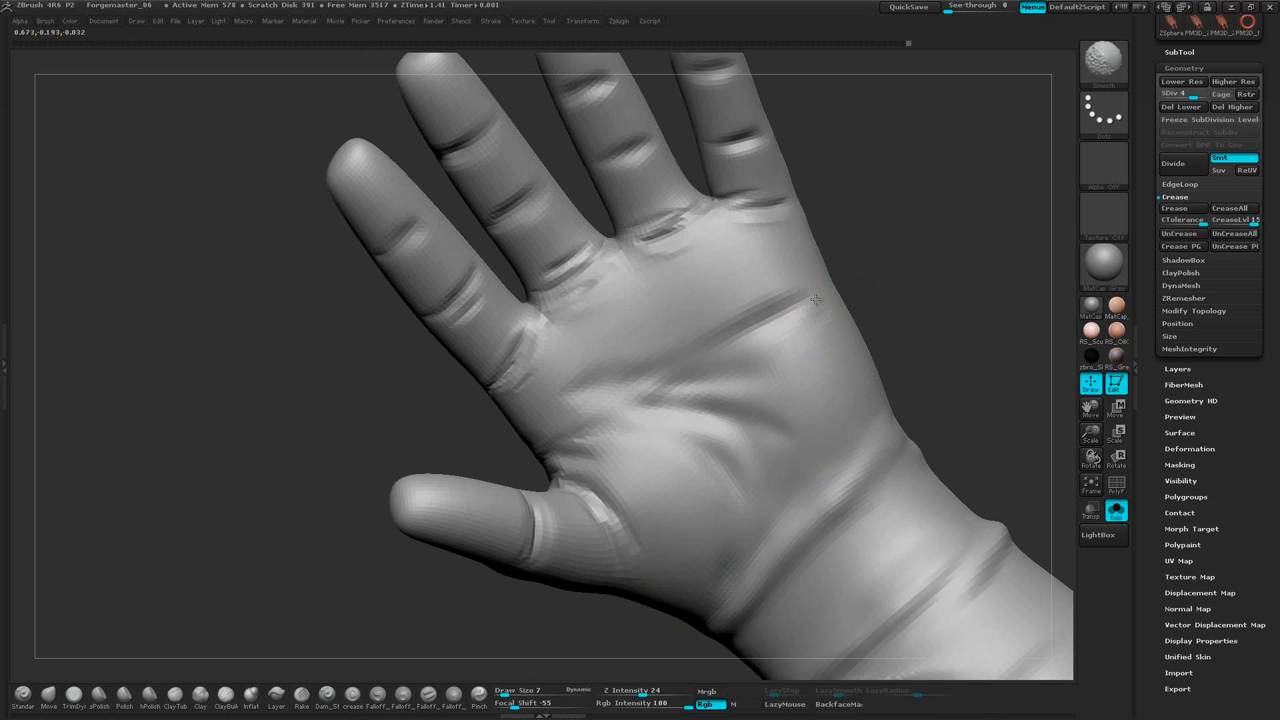
# Recut the palm creases, add finer folds below the fingers and along the thumb mound, and soften where they meet
pyautogui.moveTo(917, 241)
pyautogui.mouseDown()
pyautogui.moveTo(968, 250)
pyautogui.moveTo(882, 272)
pyautogui.moveTo(905, 262)
pyautogui.mouseUp()
pyautogui.press('space')
pyautogui.moveTo(788, 260)
pyautogui.mouseDown()
pyautogui.moveTo(634, 314)
pyautogui.moveTo(657, 331)
pyautogui.mouseUp()
pyautogui.moveTo(808, 283)
pyautogui.mouseDown()
pyautogui.moveTo(714, 316)
pyautogui.moveTo(782, 304)
pyautogui.moveTo(610, 384)
pyautogui.moveTo(767, 413)
pyautogui.mouseUp()
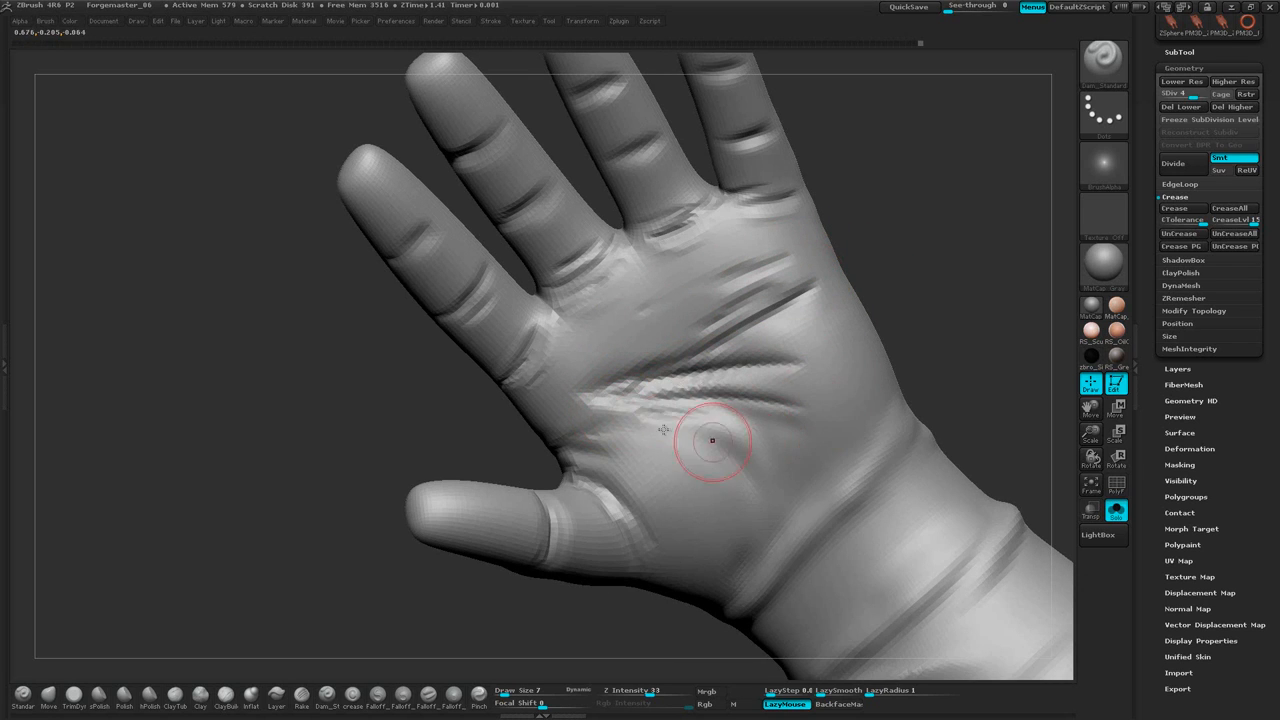
pyautogui.moveTo(908, 326); pyautogui.dragTo(935, 318)
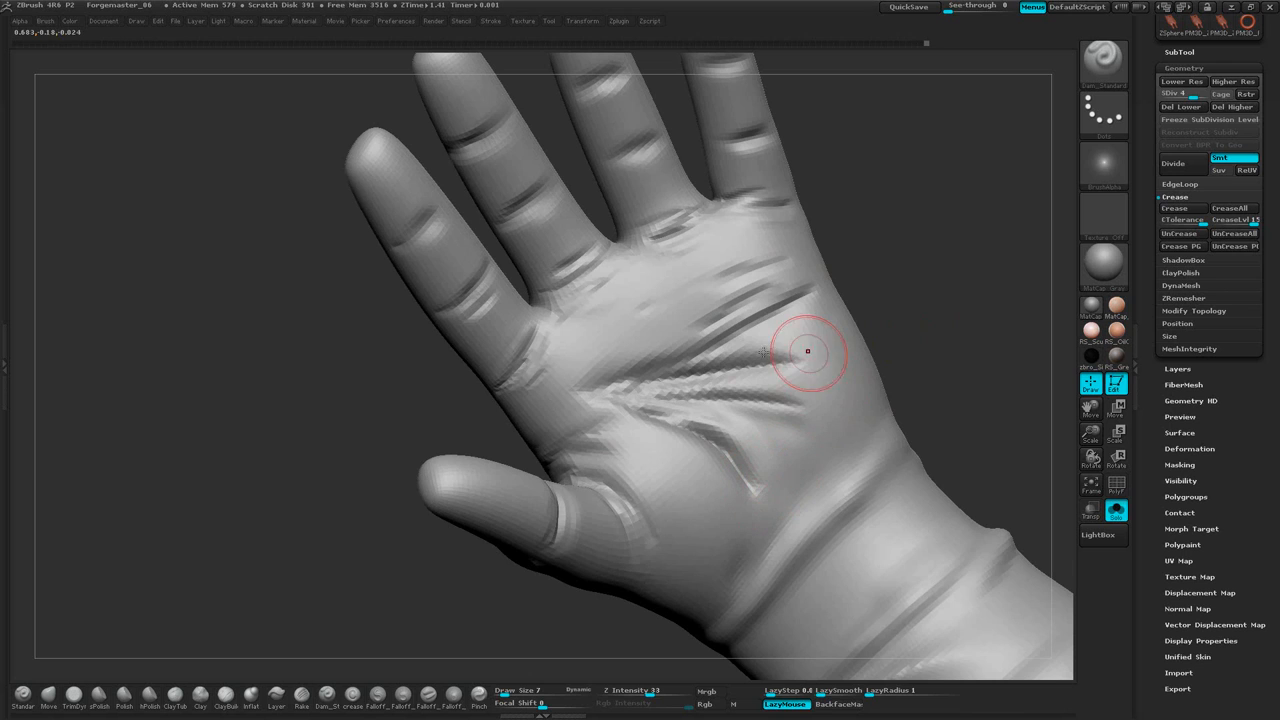
pyautogui.keyDown('shift'); pyautogui.moveTo(707, 378); pyautogui.dragTo(593, 392); pyautogui.keyUp('shift')
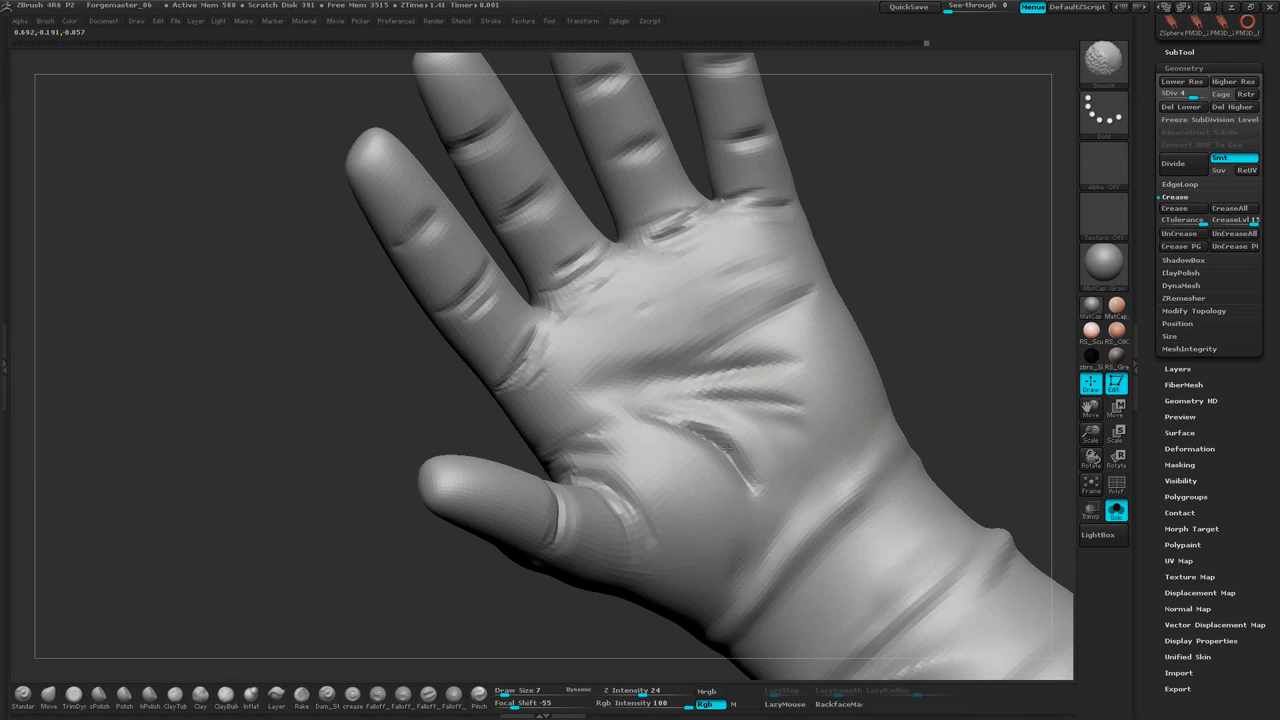
# Enlarge the Move brush and adjust the shape of the palm, thumb base and back of the hand from several sides
pyautogui.moveTo(831, 246)
pyautogui.mouseDown()
pyautogui.moveTo(623, 249)
pyautogui.moveTo(911, 289)
pyautogui.moveTo(941, 273)
pyautogui.moveTo(900, 278)
pyautogui.moveTo(960, 270)
pyautogui.moveTo(860, 278)
pyautogui.moveTo(910, 285)
pyautogui.moveTo(874, 295)
pyautogui.moveTo(860, 372)
pyautogui.mouseUp()
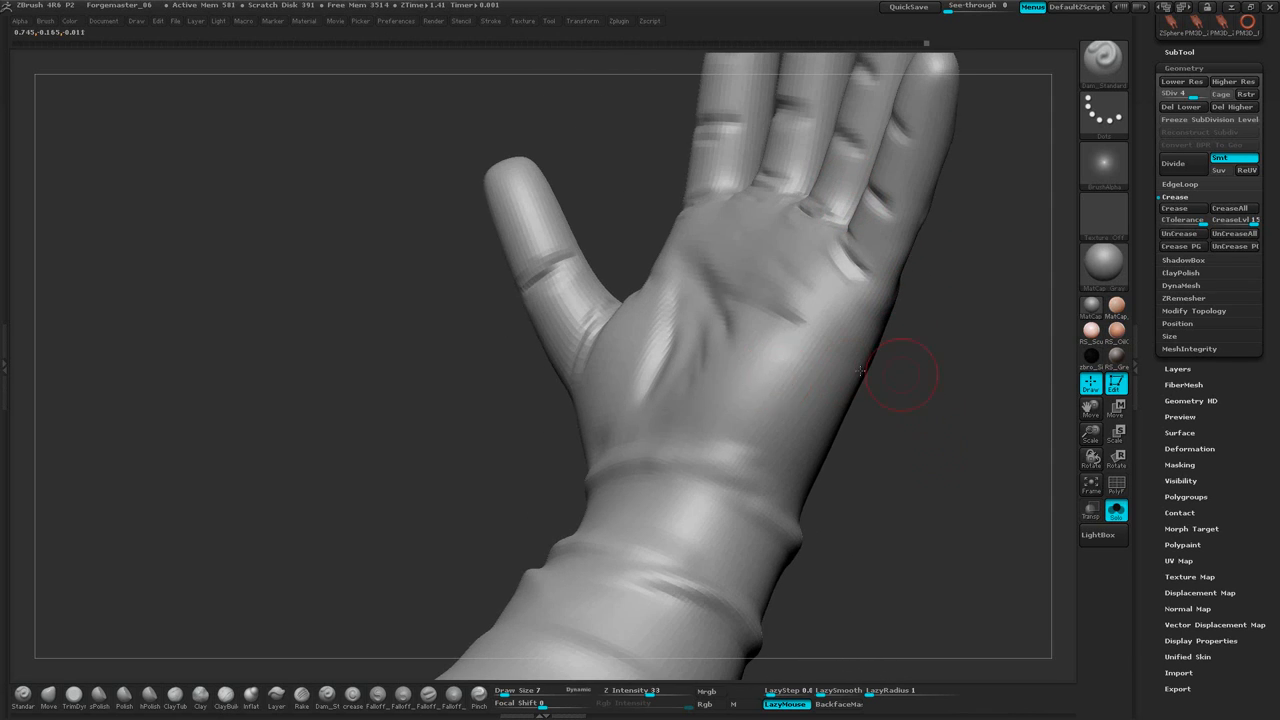
pyautogui.click(49, 693)
pyautogui.press('space')
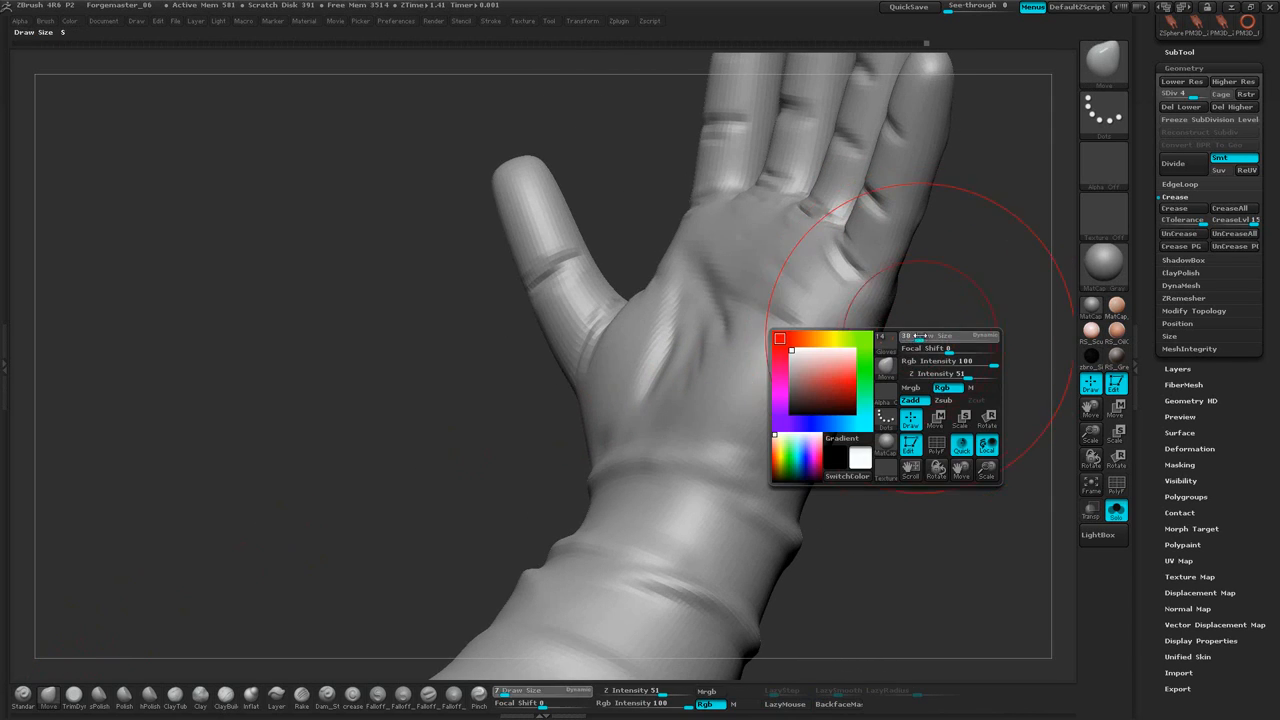
pyautogui.click(920, 336)
pyautogui.moveTo(920, 330)
pyautogui.mouseDown()
pyautogui.moveTo(960, 282)
pyautogui.moveTo(929, 411)
pyautogui.moveTo(921, 376)
pyautogui.moveTo(745, 461)
pyautogui.mouseUp()
pyautogui.moveTo(915, 450); pyautogui.dragTo(730, 427)
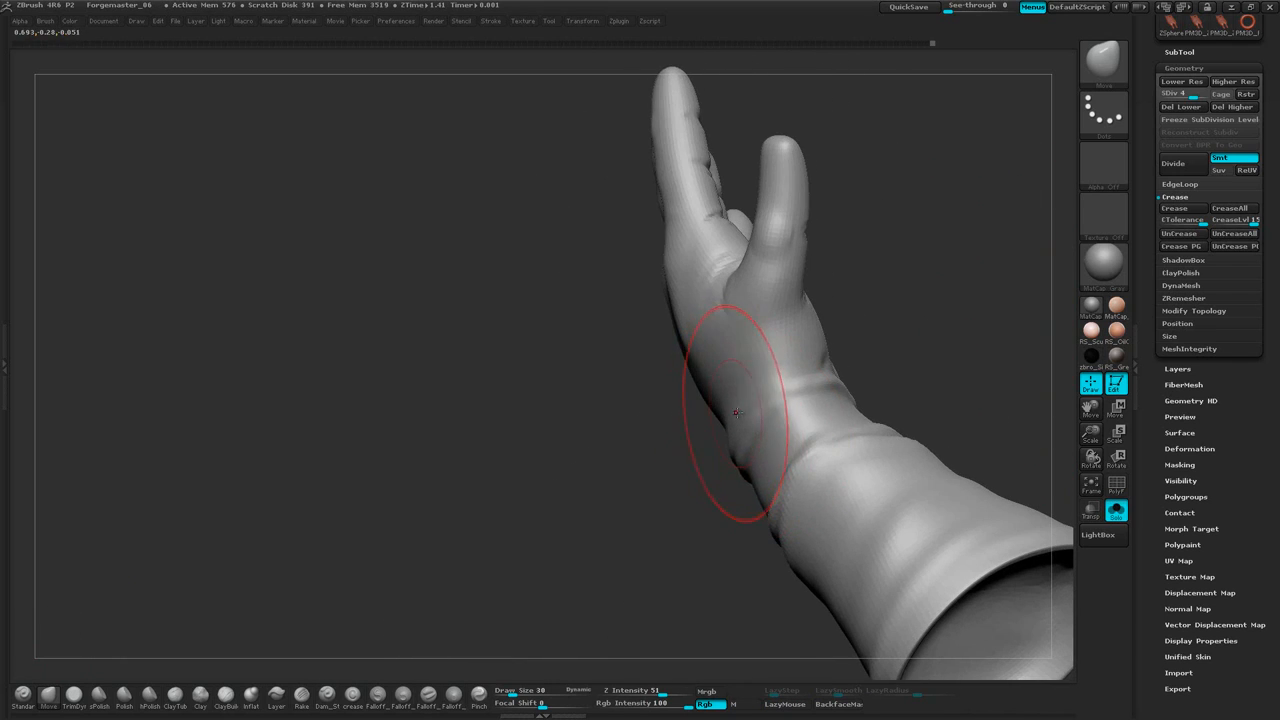
pyautogui.moveTo(917, 297)
pyautogui.mouseDown()
pyautogui.moveTo(902, 369)
pyautogui.moveTo(805, 345)
pyautogui.moveTo(838, 346)
pyautogui.mouseUp()
pyautogui.moveTo(968, 330)
pyautogui.mouseDown()
pyautogui.moveTo(772, 322)
pyautogui.moveTo(787, 316)
pyautogui.mouseUp()
pyautogui.moveTo(738, 320)
pyautogui.mouseDown()
pyautogui.moveTo(917, 300)
pyautogui.moveTo(960, 344)
pyautogui.moveTo(848, 412)
pyautogui.mouseUp()
pyautogui.moveTo(945, 381)
pyautogui.mouseDown()
pyautogui.moveTo(980, 363)
pyautogui.moveTo(962, 379)
pyautogui.mouseUp()
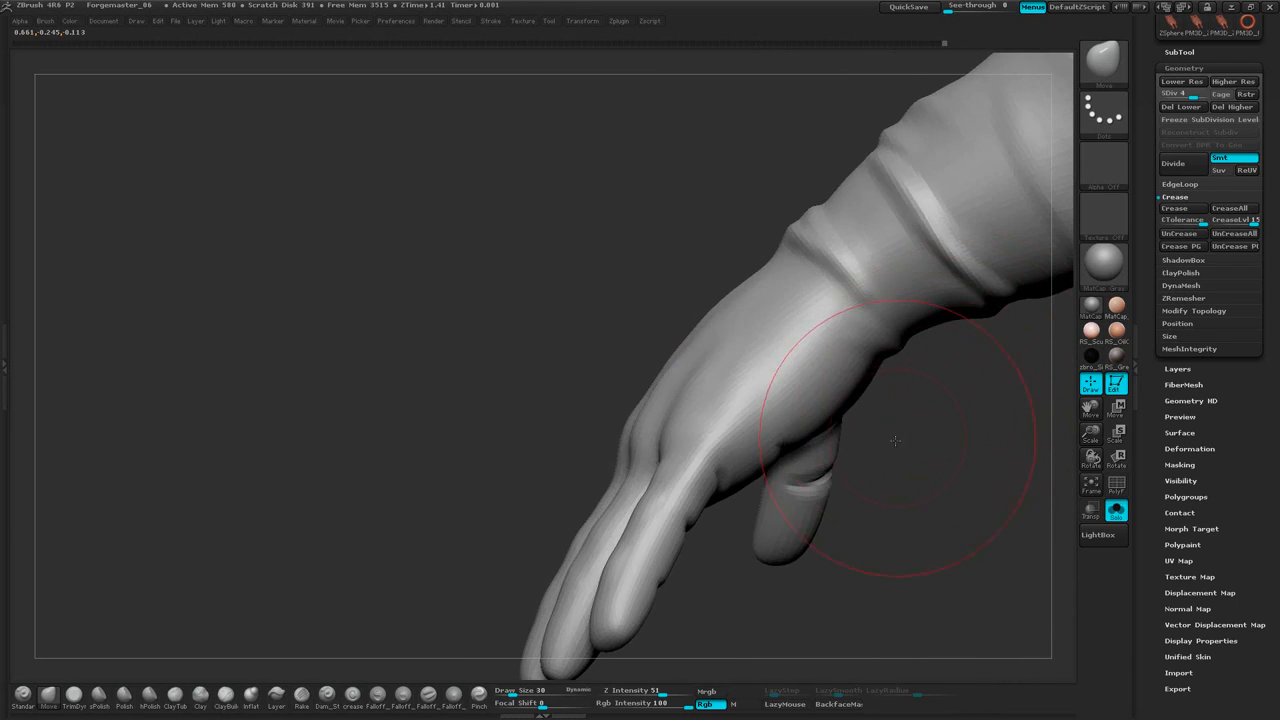
# Reshape the back of the hand, the thumb side and the thumb base with the Move brush from several sides
pyautogui.moveTo(899, 441); pyautogui.dragTo(872, 436)
pyautogui.moveTo(770, 428); pyautogui.dragTo(685, 405)
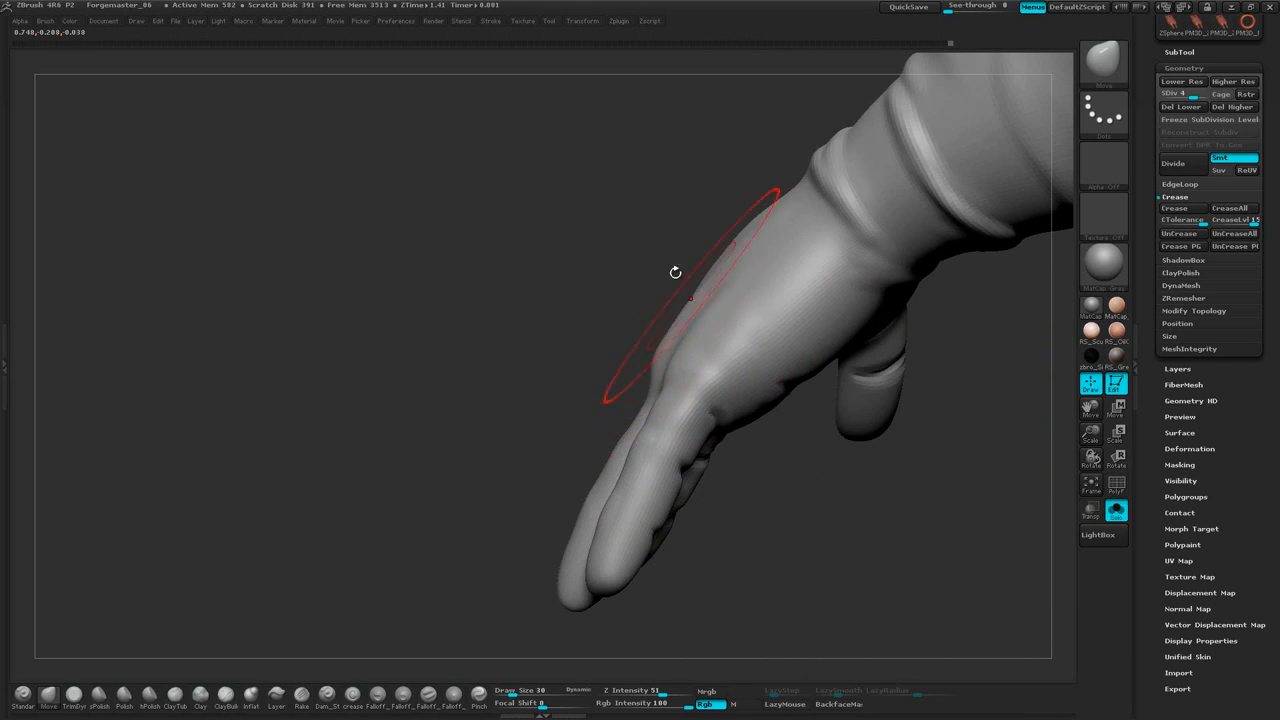
pyautogui.moveTo(675, 272); pyautogui.dragTo(737, 245)
pyautogui.moveTo(780, 434); pyautogui.dragTo(729, 452)
pyautogui.moveTo(655, 408)
pyautogui.mouseDown(button='right')
pyautogui.moveTo(605, 407)
pyautogui.moveTo(803, 360)
pyautogui.moveTo(721, 388)
pyautogui.moveTo(750, 300)
pyautogui.moveTo(826, 206)
pyautogui.moveTo(917, 194)
pyautogui.moveTo(948, 218)
pyautogui.moveTo(668, 332)
pyautogui.mouseUp(button='right')
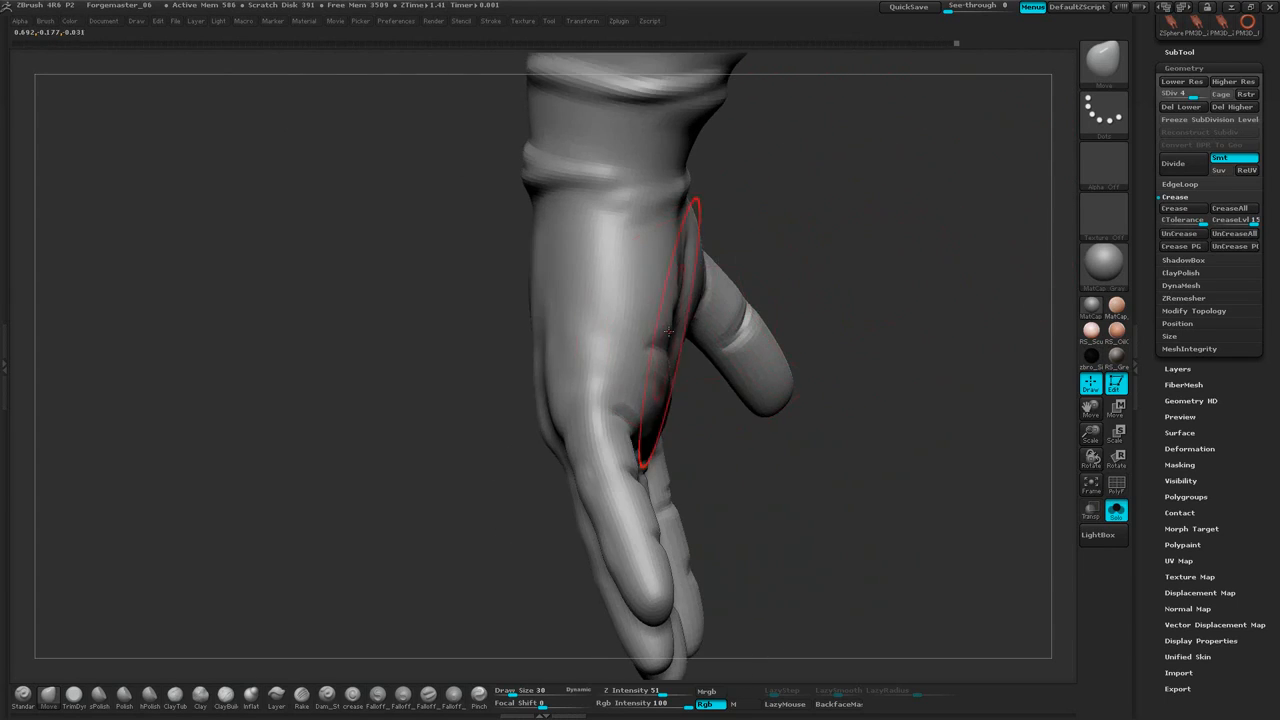
pyautogui.moveTo(822, 254); pyautogui.dragTo(880, 305, button='right')
pyautogui.moveTo(714, 266); pyautogui.dragTo(720, 320, button='right')
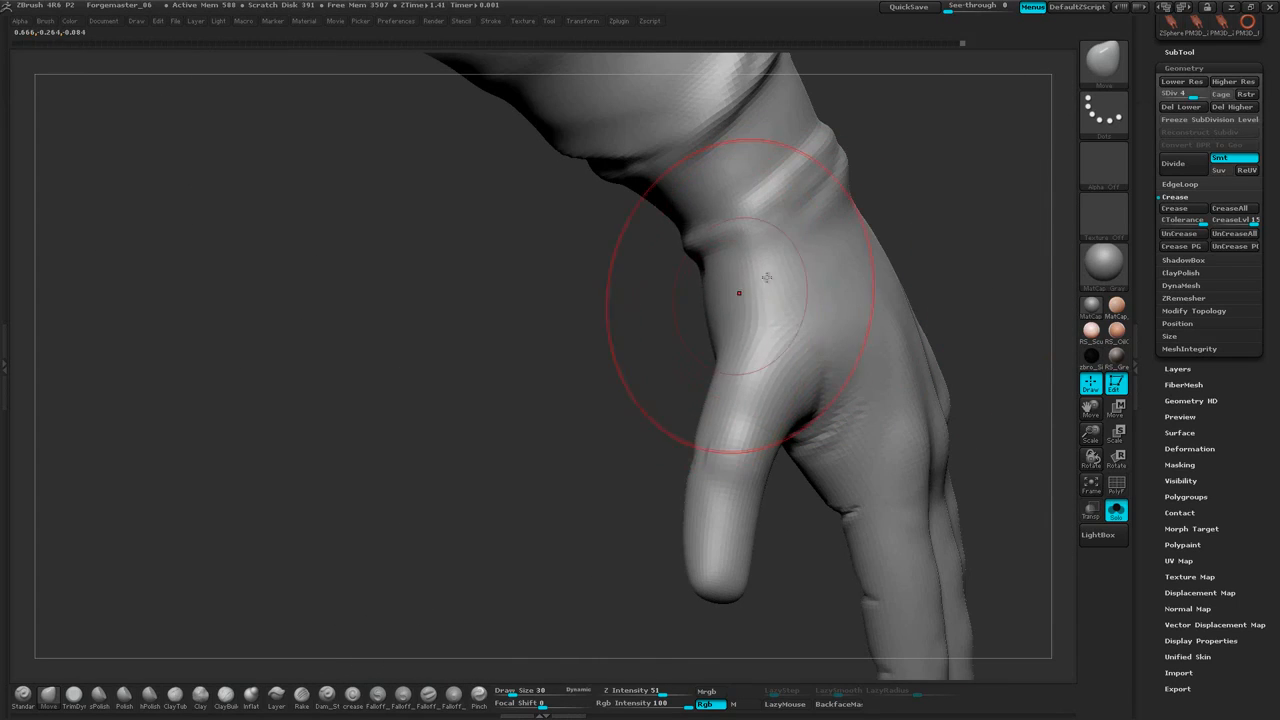
pyautogui.moveTo(766, 277); pyautogui.dragTo(843, 338, button='right')
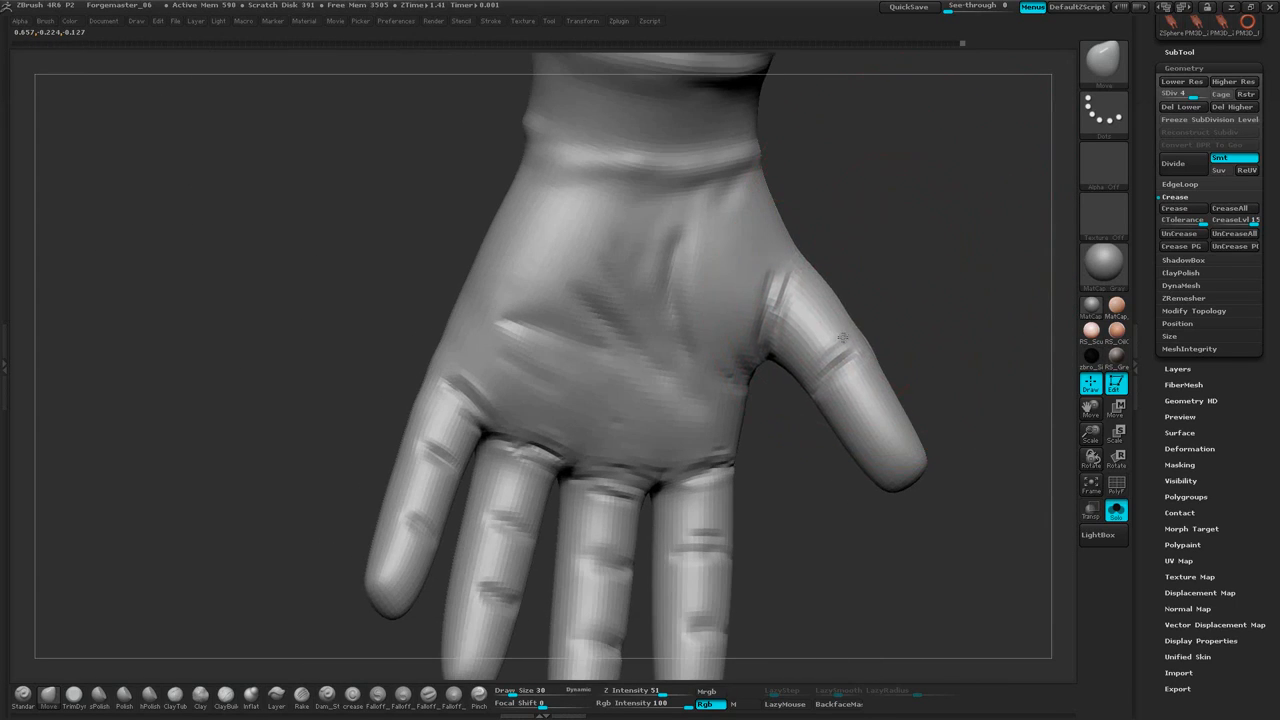
# Reduce the Move brush to draw size 21 and adjust the shape of the thumb and its base
pyautogui.moveTo(932, 274)
pyautogui.mouseDown(button='right')
pyautogui.moveTo(905, 255)
pyautogui.moveTo(935, 288)
pyautogui.moveTo(943, 264)
pyautogui.mouseUp(button='right')
pyautogui.press('space')
pyautogui.click(941, 259)
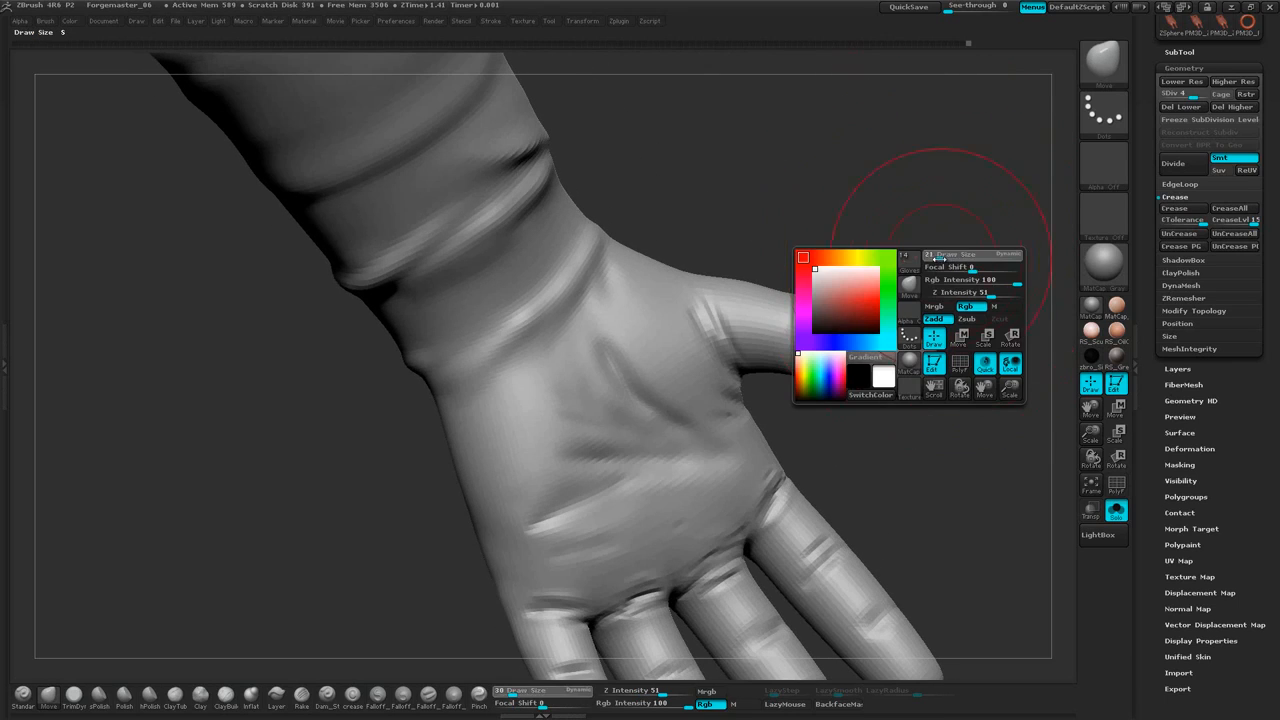
pyautogui.moveTo(959, 218); pyautogui.dragTo(750, 326, button='right')
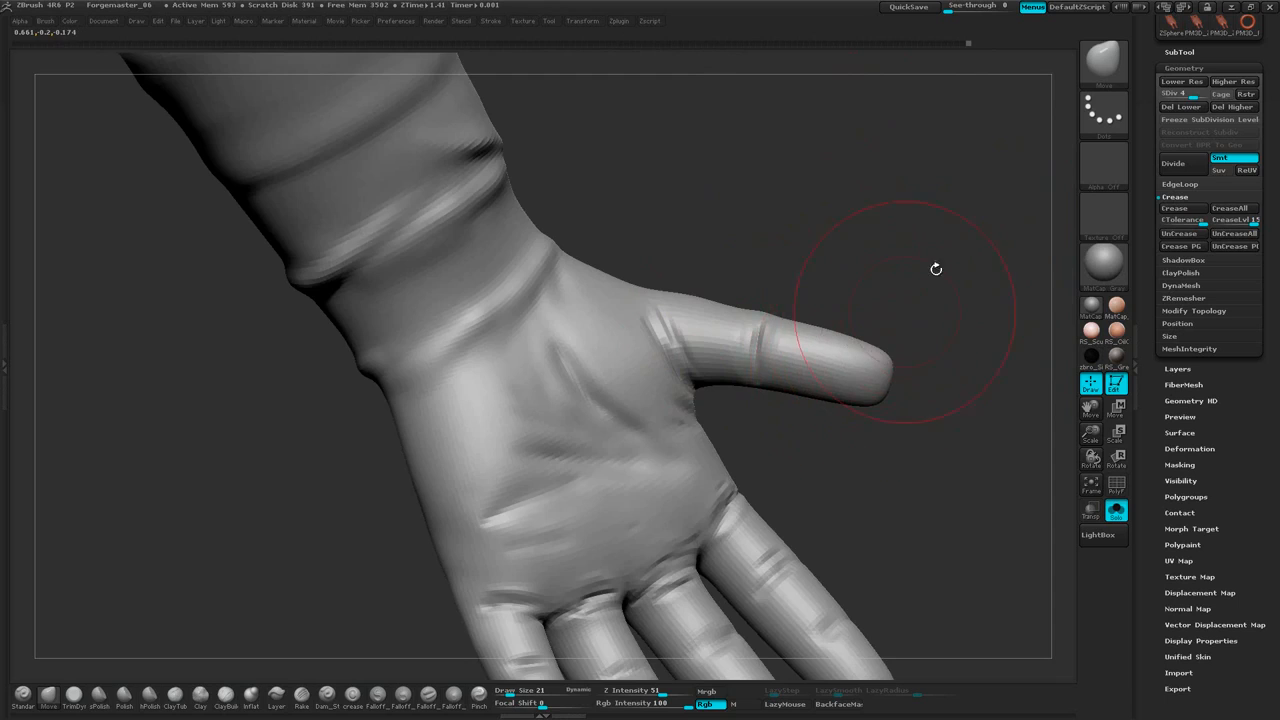
pyautogui.moveTo(936, 269); pyautogui.dragTo(784, 313, button='right')
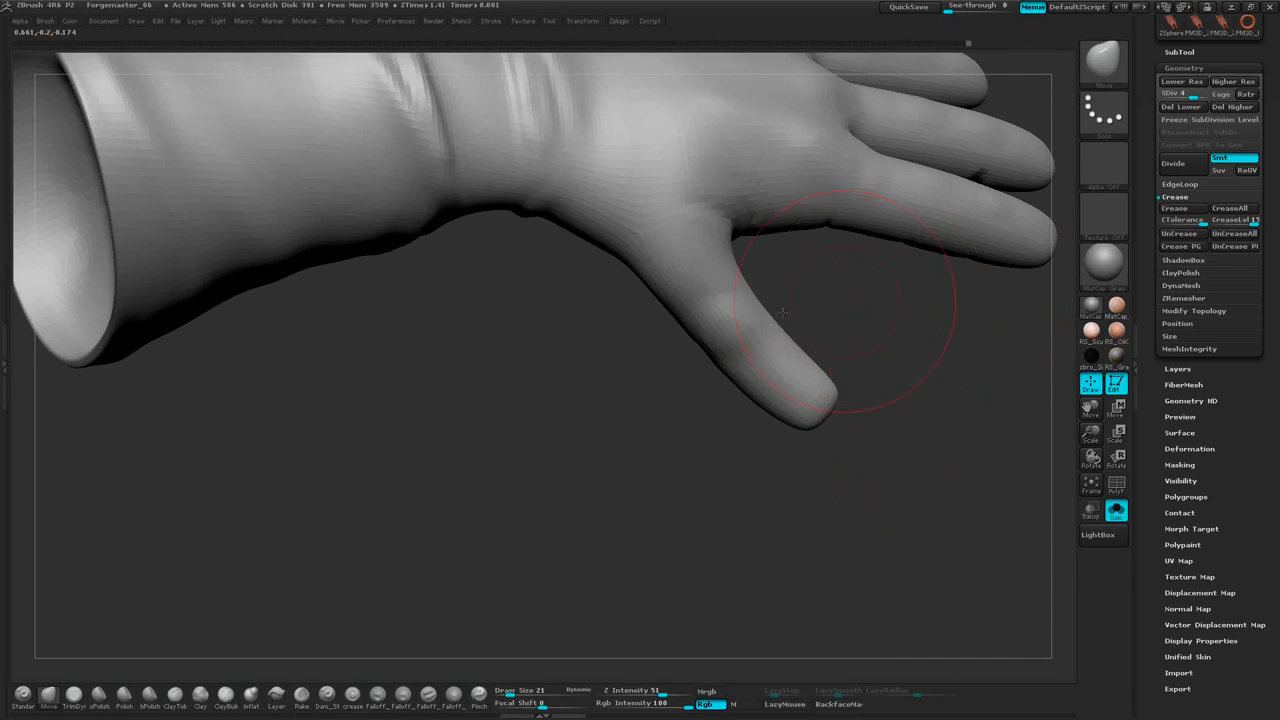
pyautogui.moveTo(878, 337)
pyautogui.mouseDown()
pyautogui.moveTo(848, 397)
pyautogui.moveTo(770, 325)
pyautogui.mouseUp()
# Enlarge the Move brush to draw size 33 and adjust the overall silhouette of the hand and fingers
pyautogui.moveTo(940, 163); pyautogui.dragTo(915, 260)
pyautogui.moveTo(900, 330)
pyautogui.keyDown('alt'); pyautogui.mouseDown()
pyautogui.moveTo(880, 229)
pyautogui.moveTo(890, 181)
pyautogui.moveTo(906, 214)
pyautogui.moveTo(836, 188)
pyautogui.moveTo(792, 246)
pyautogui.moveTo(909, 191)
pyautogui.moveTo(882, 271)
pyautogui.mouseUp(); pyautogui.keyUp('alt')
pyautogui.rightClick(900, 207)
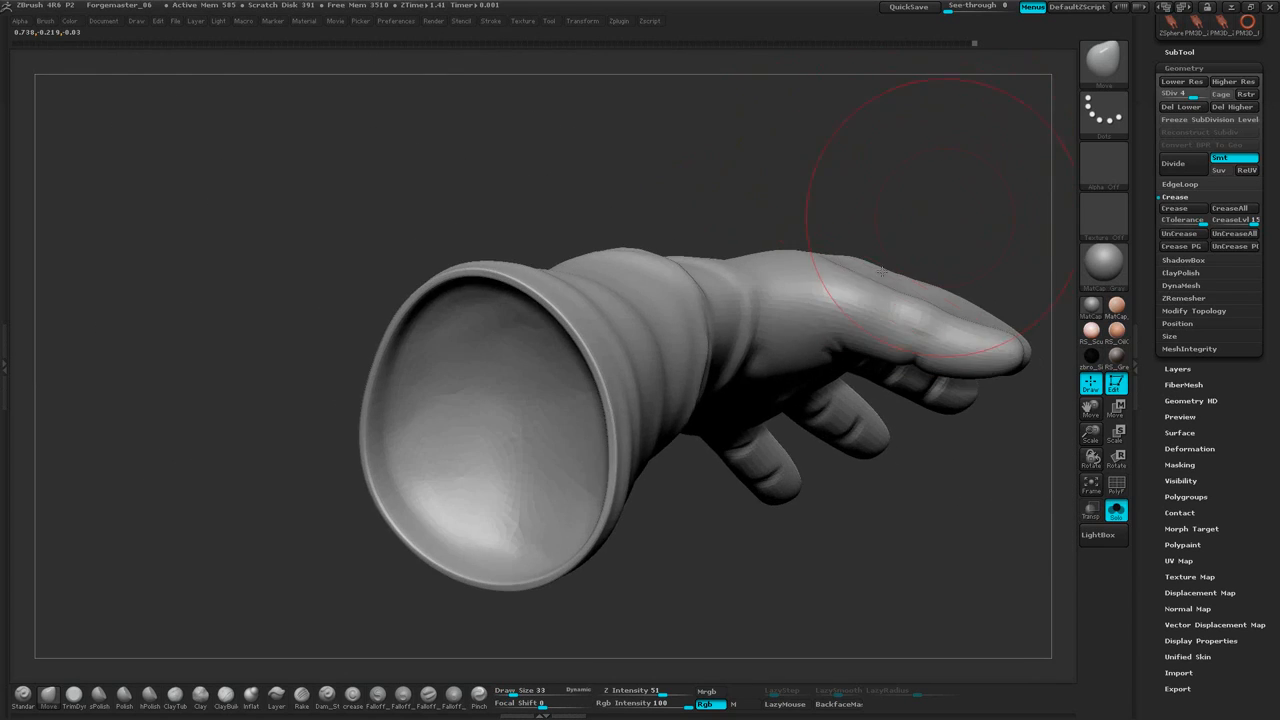
pyautogui.moveTo(760, 382)
pyautogui.mouseDown()
pyautogui.moveTo(840, 260)
pyautogui.moveTo(903, 120)
pyautogui.moveTo(974, 363)
pyautogui.moveTo(909, 423)
pyautogui.moveTo(950, 361)
pyautogui.moveTo(871, 334)
pyautogui.moveTo(914, 514)
pyautogui.moveTo(900, 480)
pyautogui.mouseUp()
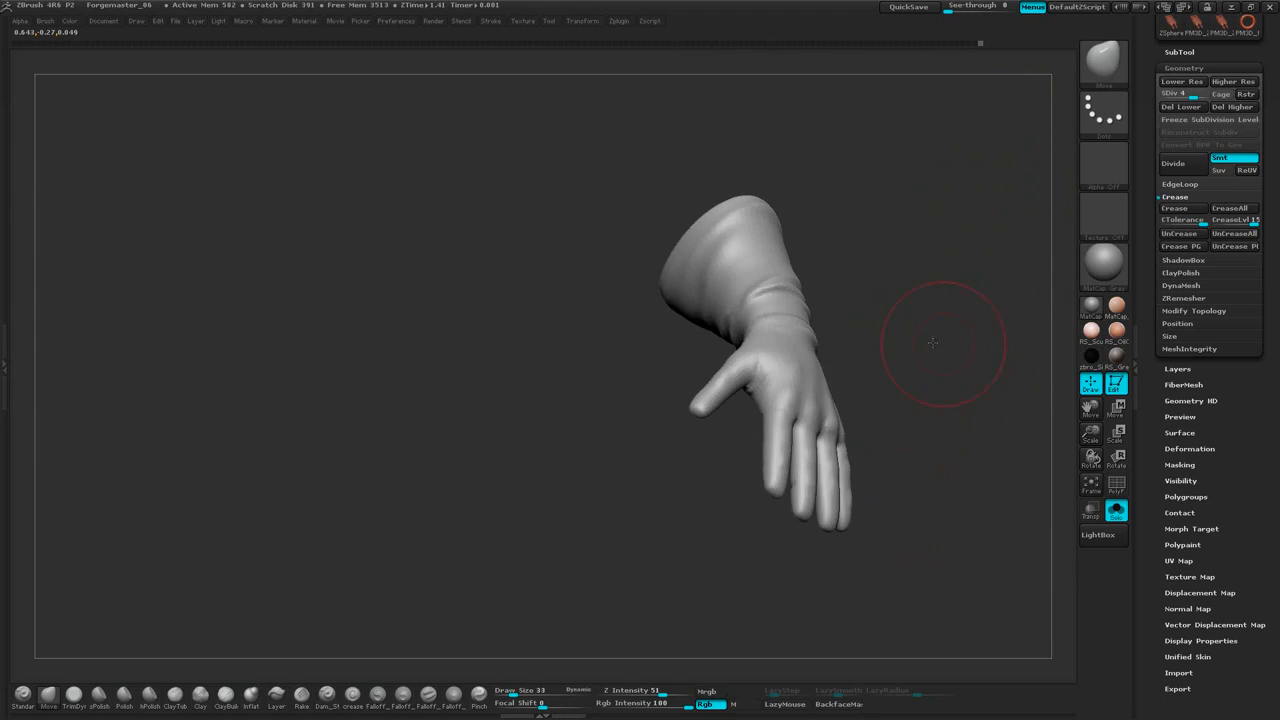
pyautogui.moveTo(920, 337); pyautogui.dragTo(758, 366)
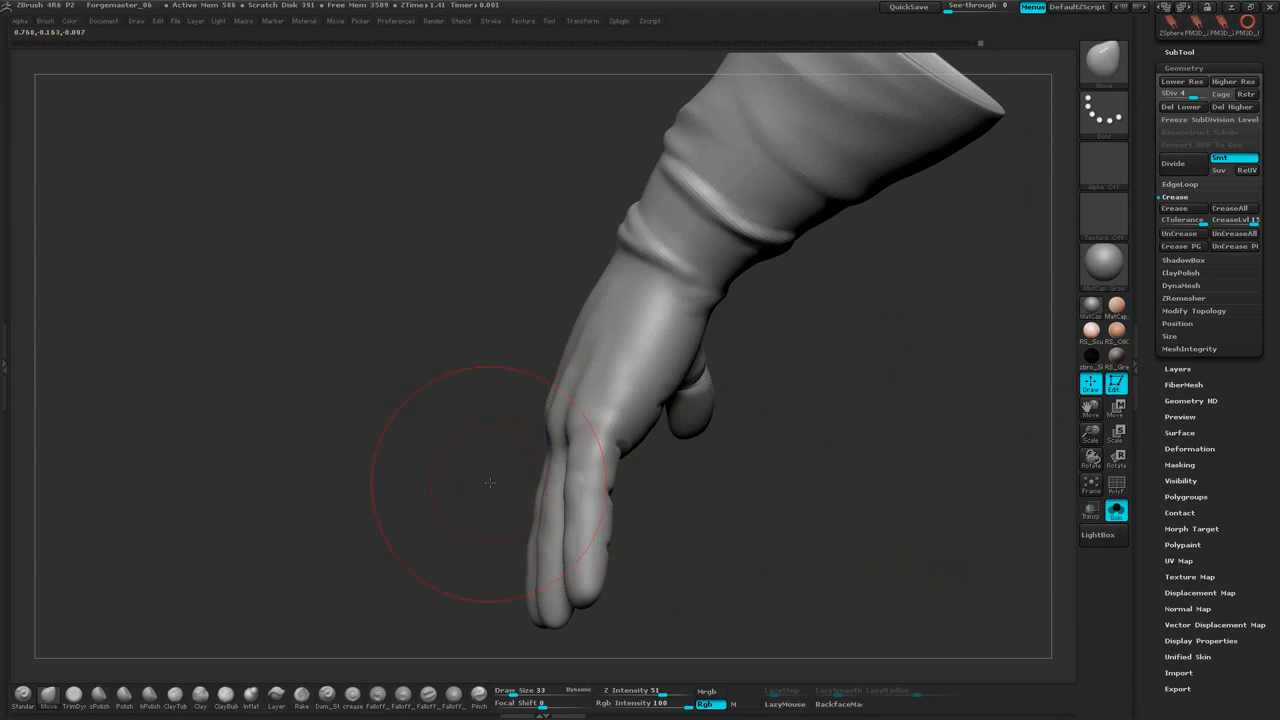
pyautogui.moveTo(489, 483); pyautogui.dragTo(547, 483)
pyautogui.moveTo(620, 439)
pyautogui.mouseDown()
pyautogui.moveTo(650, 400)
pyautogui.moveTo(842, 289)
pyautogui.moveTo(800, 400)
pyautogui.mouseUp()
pyautogui.moveTo(789, 457); pyautogui.dragTo(921, 224)
# Raise the glove to subdivision level 5 and nudge the finger bases with the Move brush at draw size 7
pyautogui.rightClick(921, 224)
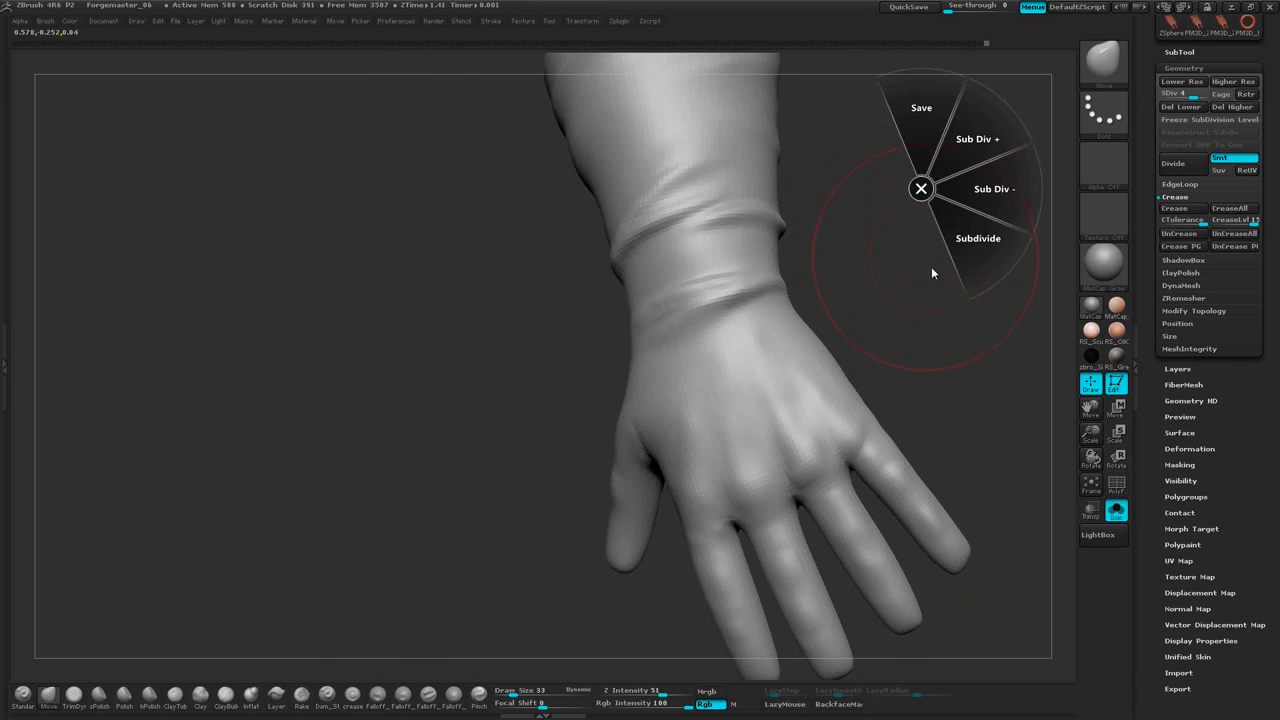
pyautogui.click(1013, 139)
pyautogui.moveTo(934, 191)
pyautogui.mouseDown()
pyautogui.moveTo(871, 206)
pyautogui.moveTo(872, 235)
pyautogui.moveTo(886, 157)
pyautogui.moveTo(980, 77)
pyautogui.moveTo(900, 165)
pyautogui.moveTo(914, 163)
pyautogui.moveTo(901, 241)
pyautogui.mouseUp()
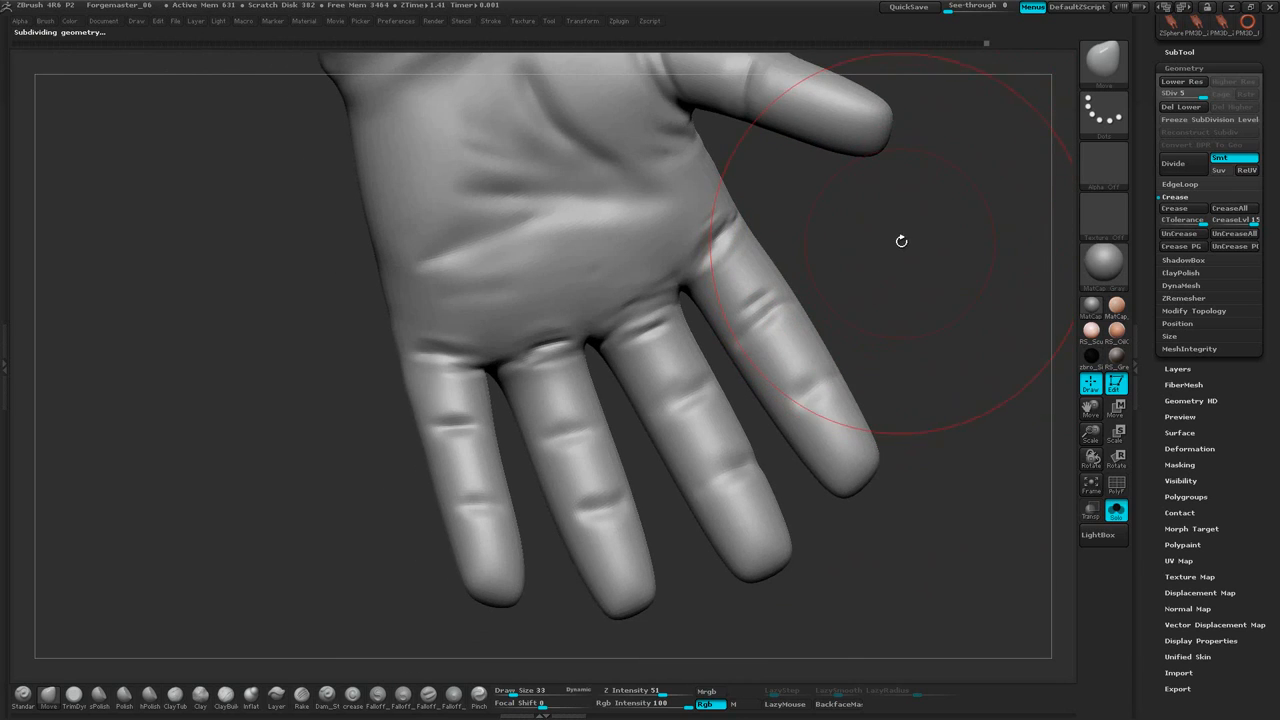
pyautogui.press('space')
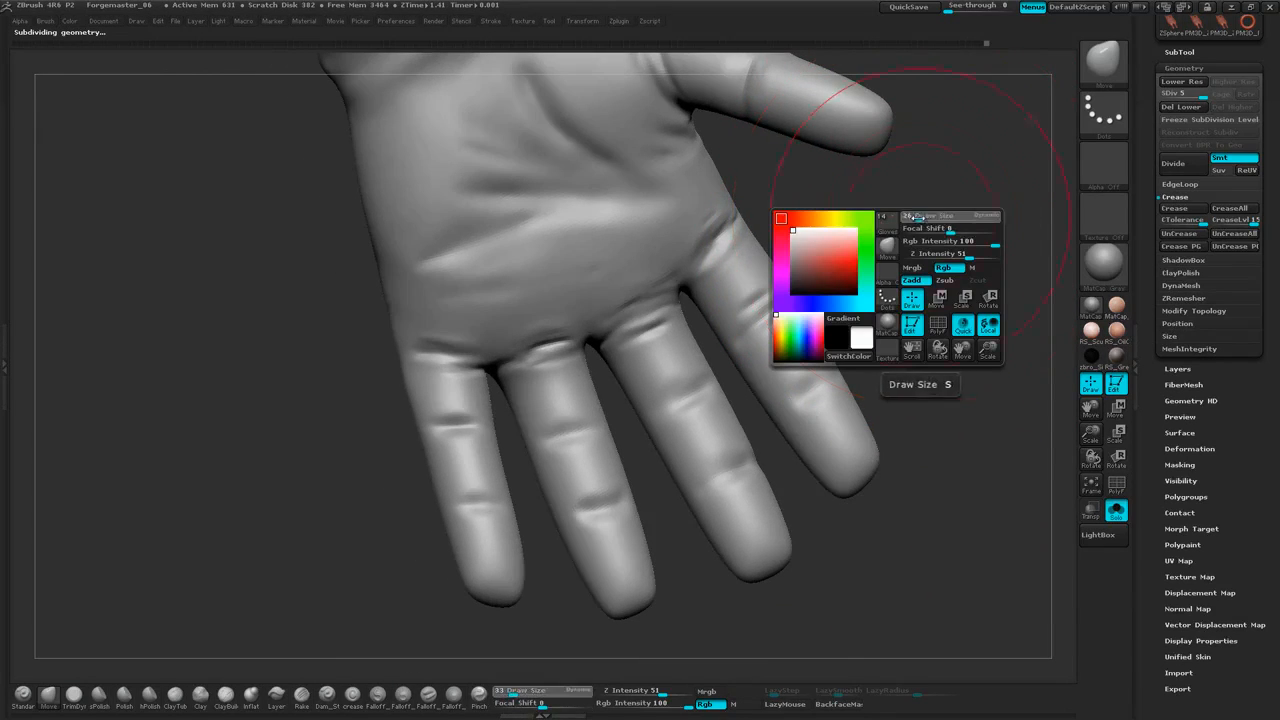
pyautogui.moveTo(908, 216); pyautogui.dragTo(702, 264)
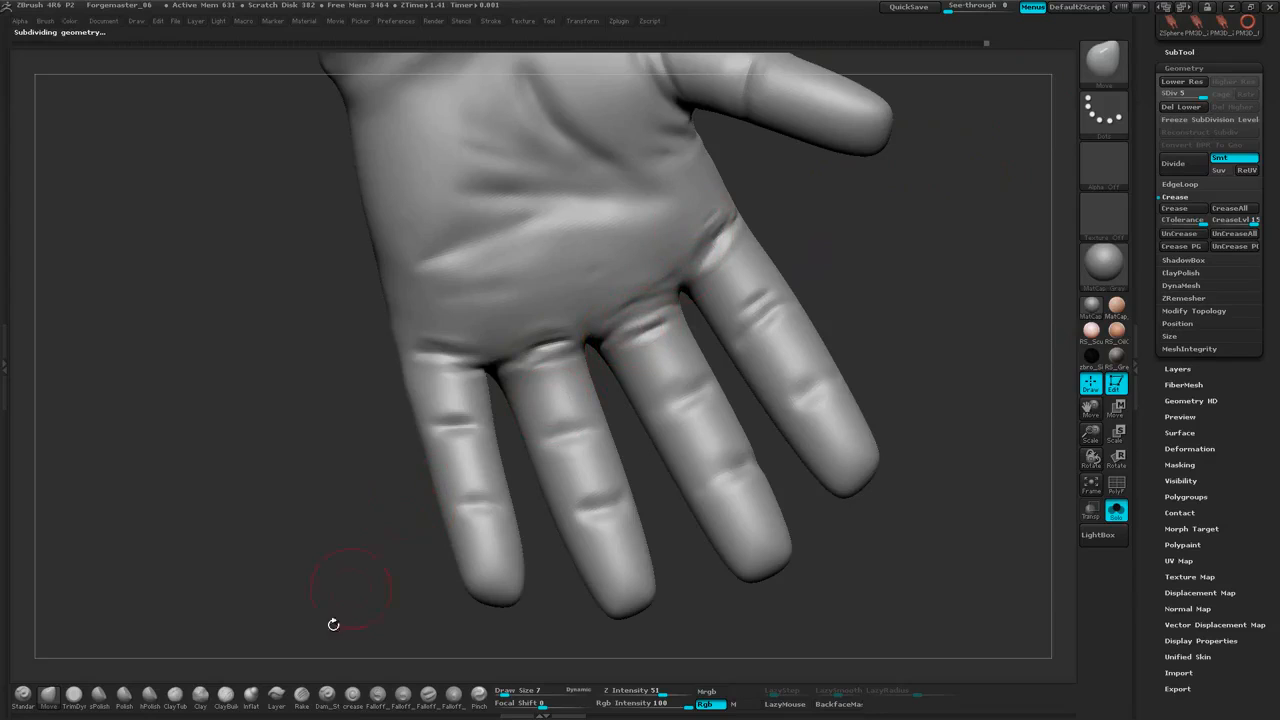
# Work on the crease at the base of the index finger with the Dam_Standard and Standard brushes at draw size 4
pyautogui.click(330, 694)
pyautogui.moveTo(876, 250)
pyautogui.keyDown('alt'); pyautogui.mouseDown()
pyautogui.moveTo(894, 272)
pyautogui.moveTo(888, 246)
pyautogui.mouseUp(); pyautogui.keyUp('alt')
pyautogui.press('space')
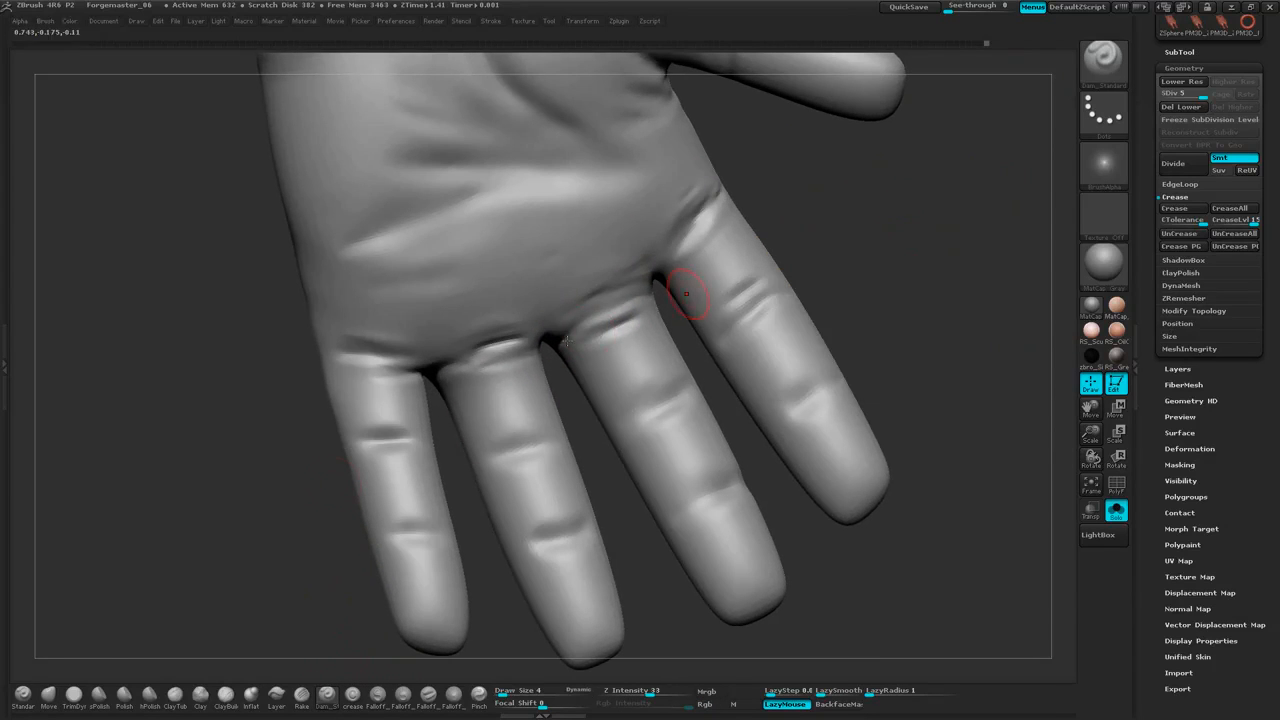
pyautogui.click(24, 693)
pyautogui.moveTo(832, 194); pyautogui.dragTo(771, 214)
pyautogui.press('shift')
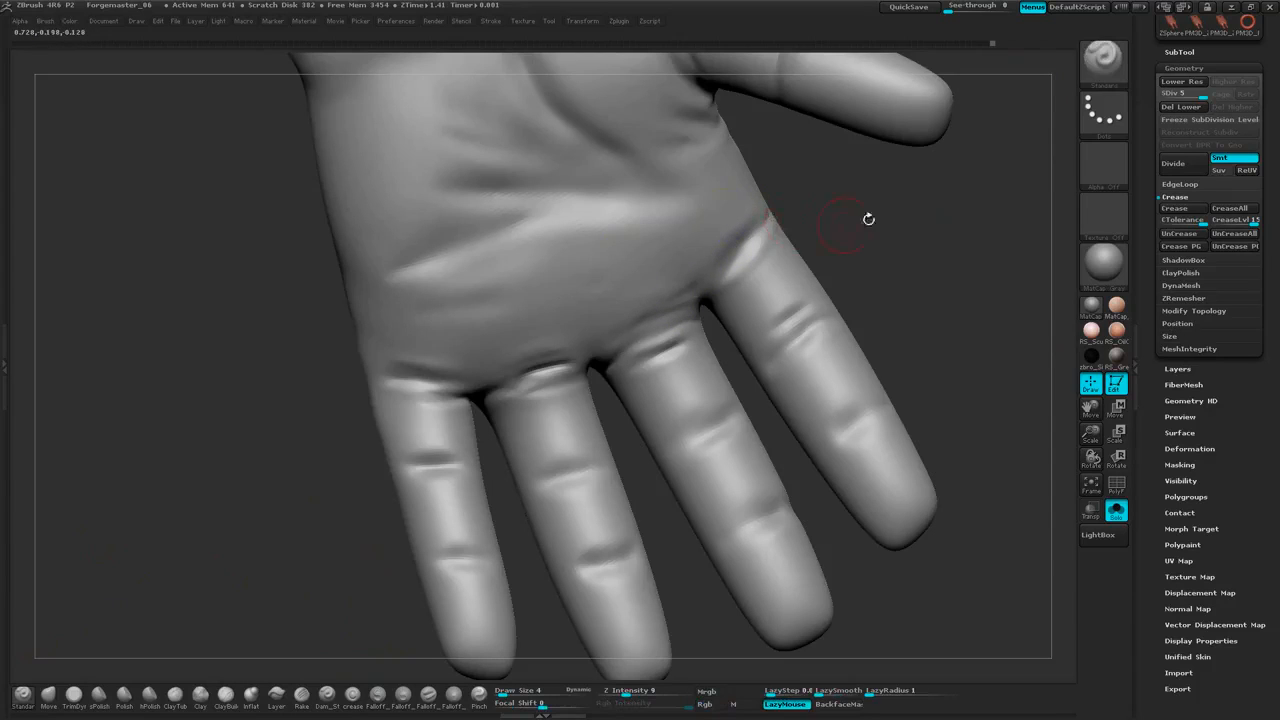
# Add fine folds along the bases of the index and middle fingers with the Standard brush at draw size 2 and Z intensity 5
pyautogui.moveTo(866, 217); pyautogui.dragTo(863, 197)
pyautogui.moveTo(828, 200); pyautogui.dragTo(825, 200)
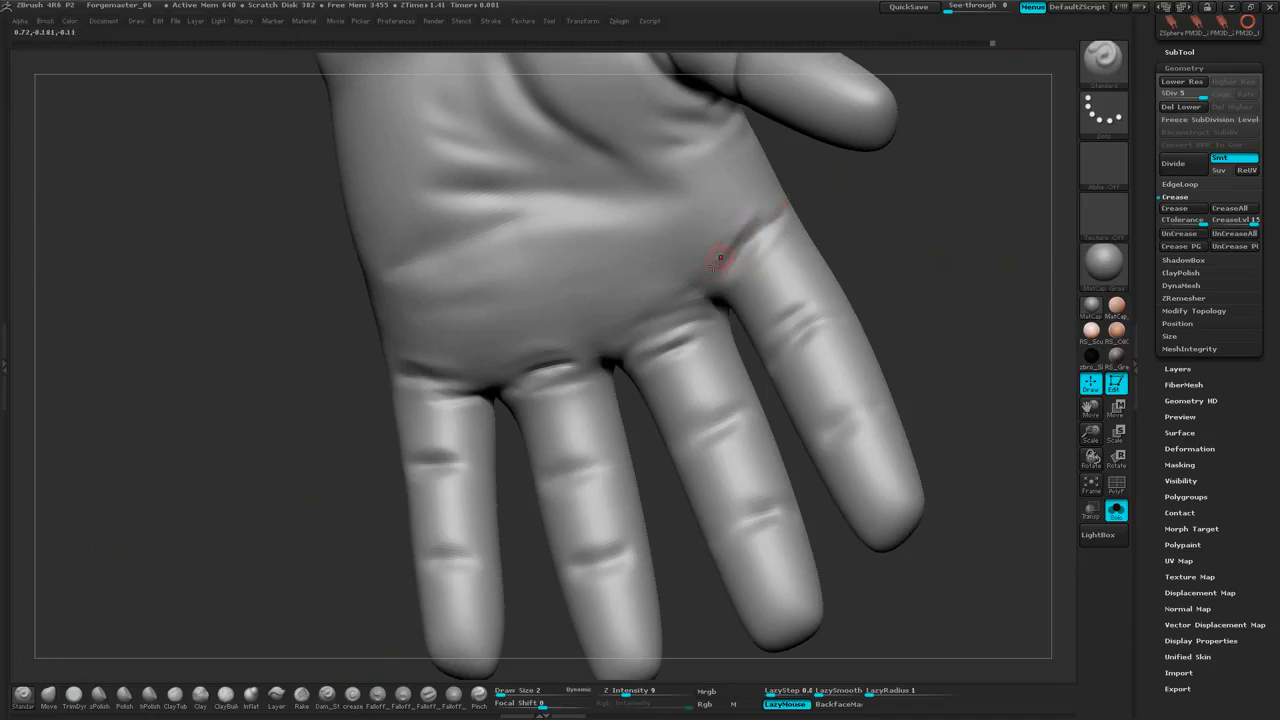
pyautogui.moveTo(847, 190); pyautogui.dragTo(850, 188)
pyautogui.rightClick(850, 188)
pyautogui.click(863, 227)
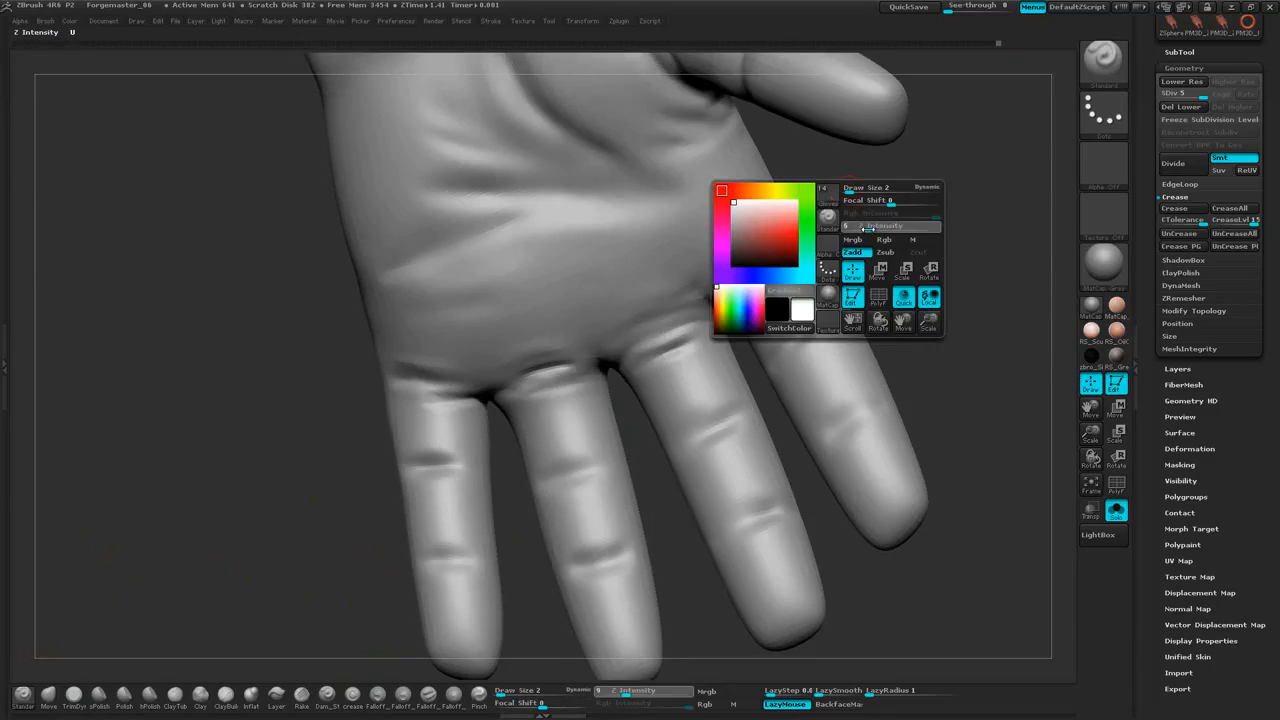
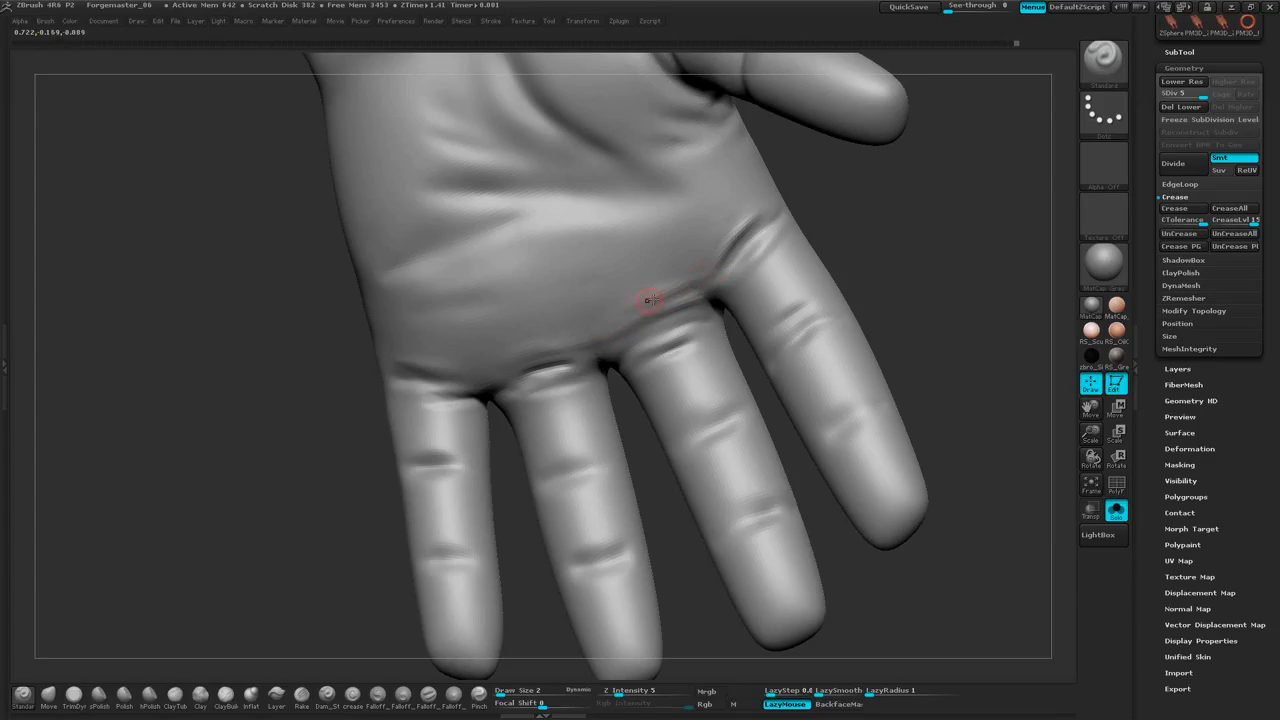
pyautogui.moveTo(890, 228); pyautogui.dragTo(918, 194)
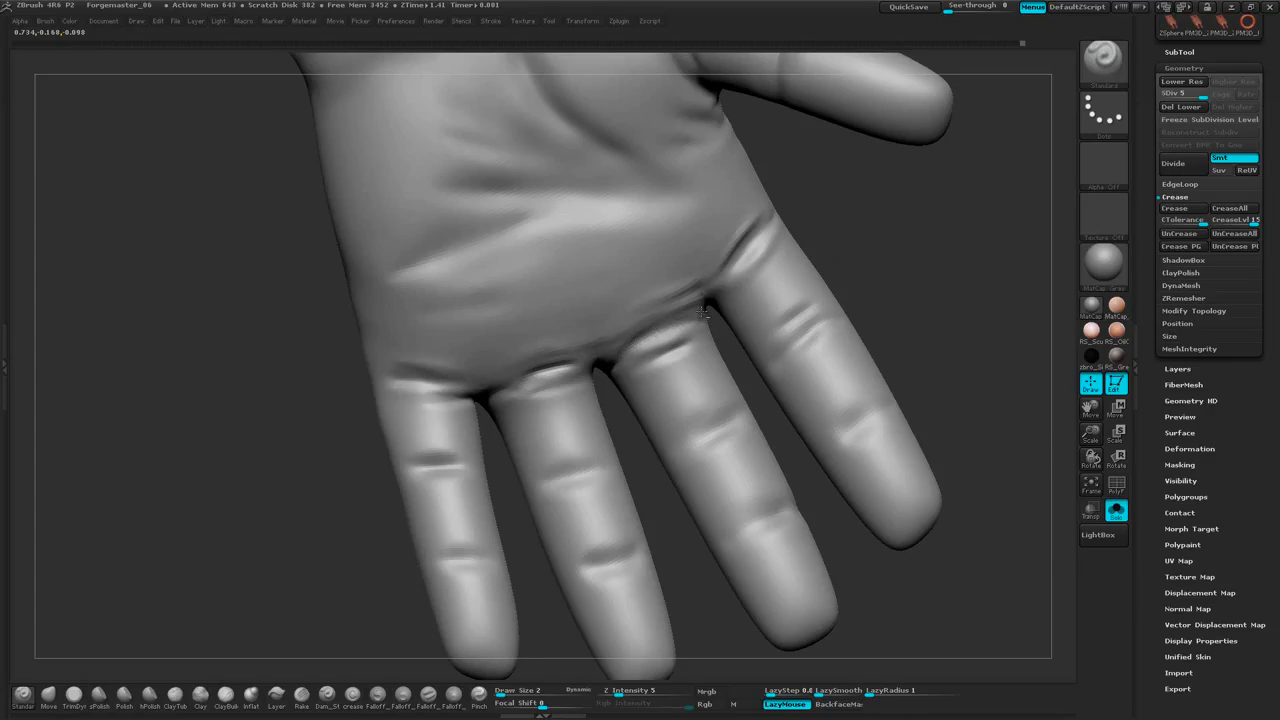
pyautogui.moveTo(880, 238); pyautogui.dragTo(915, 183)
# Smooth the new folds below the middle and ring fingers and deepen the creases where the fingers meet the palm
pyautogui.press('shift')
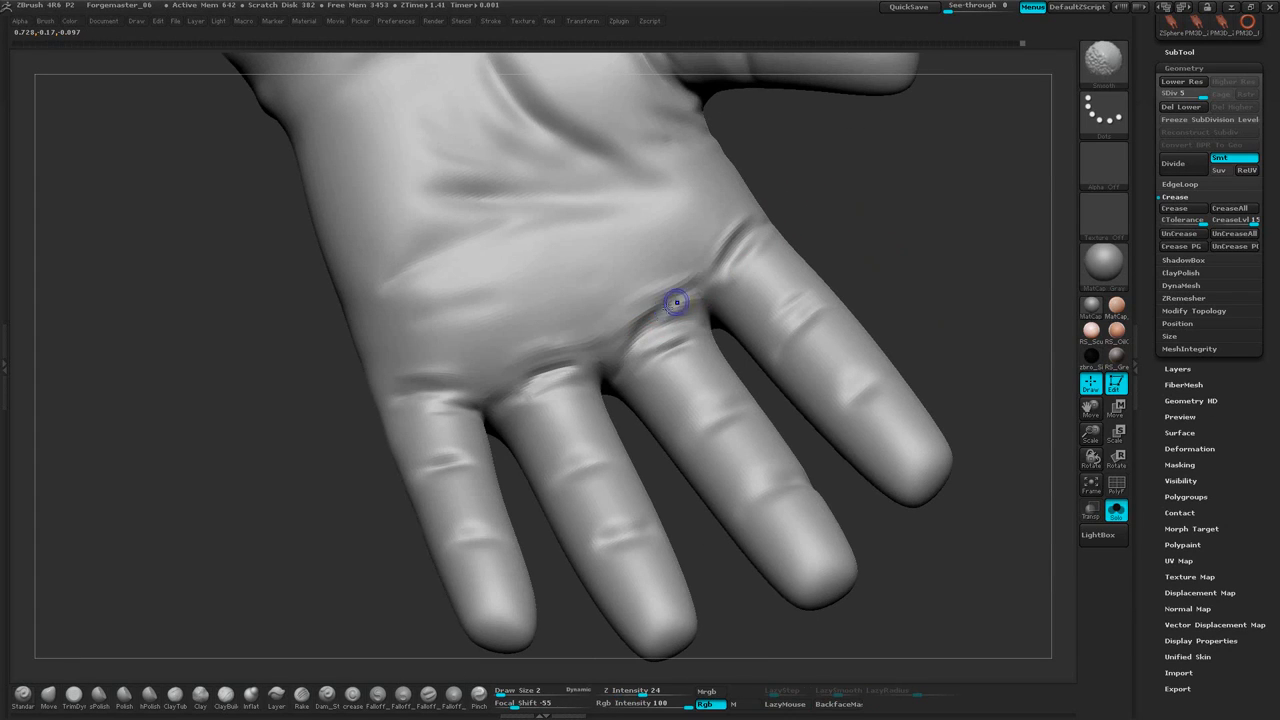
pyautogui.keyDown('shift'); pyautogui.moveTo(669, 347); pyautogui.dragTo(658, 354); pyautogui.keyUp('shift')
pyautogui.moveTo(889, 237)
pyautogui.mouseDown()
pyautogui.moveTo(883, 250)
pyautogui.moveTo(877, 206)
pyautogui.moveTo(908, 200)
pyautogui.moveTo(858, 170)
pyautogui.mouseUp()
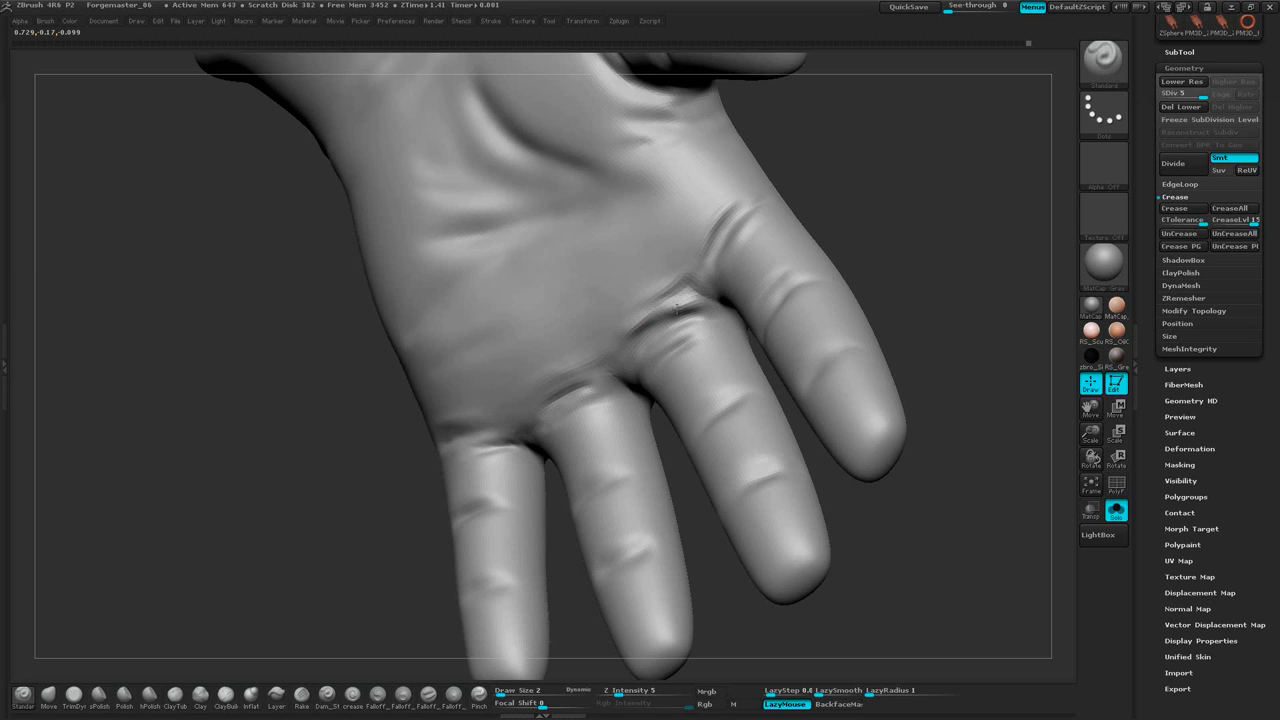
pyautogui.press('shift')
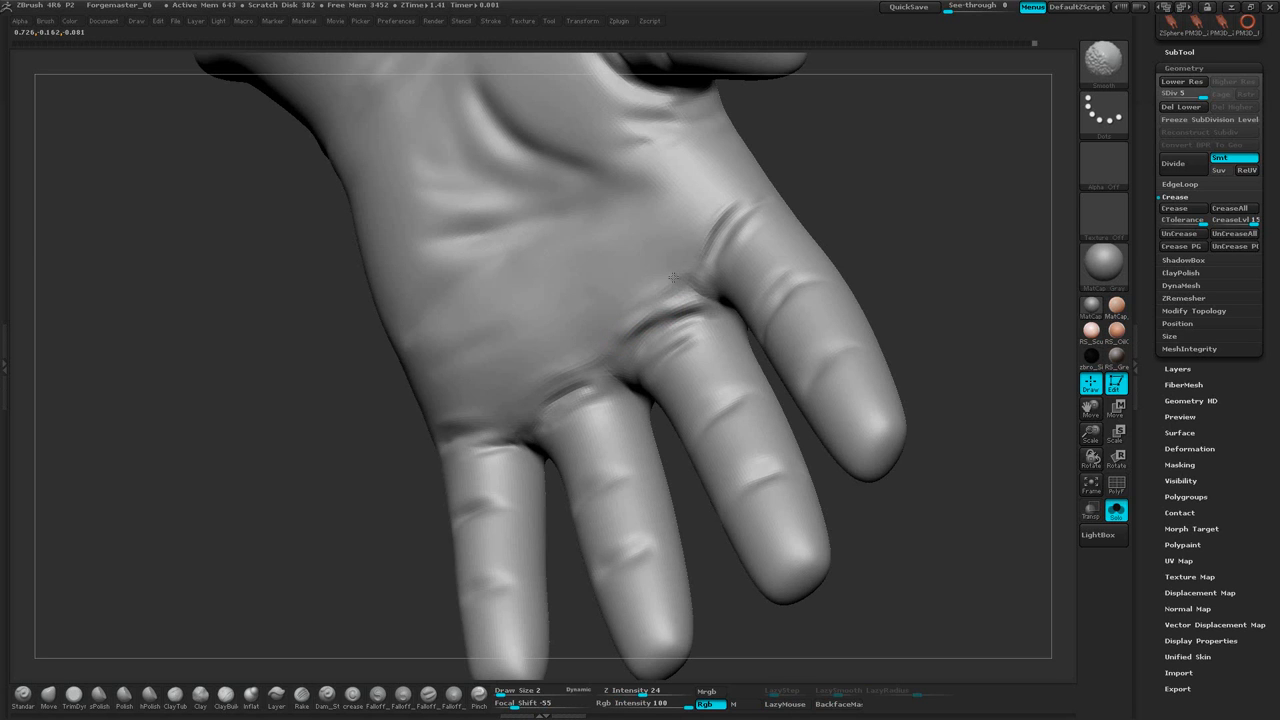
pyautogui.moveTo(863, 209)
pyautogui.mouseDown()
pyautogui.moveTo(923, 226)
pyautogui.moveTo(834, 240)
pyautogui.moveTo(838, 230)
pyautogui.moveTo(891, 249)
pyautogui.moveTo(847, 231)
pyautogui.moveTo(871, 217)
pyautogui.moveTo(886, 230)
pyautogui.mouseUp()
pyautogui.press('space')
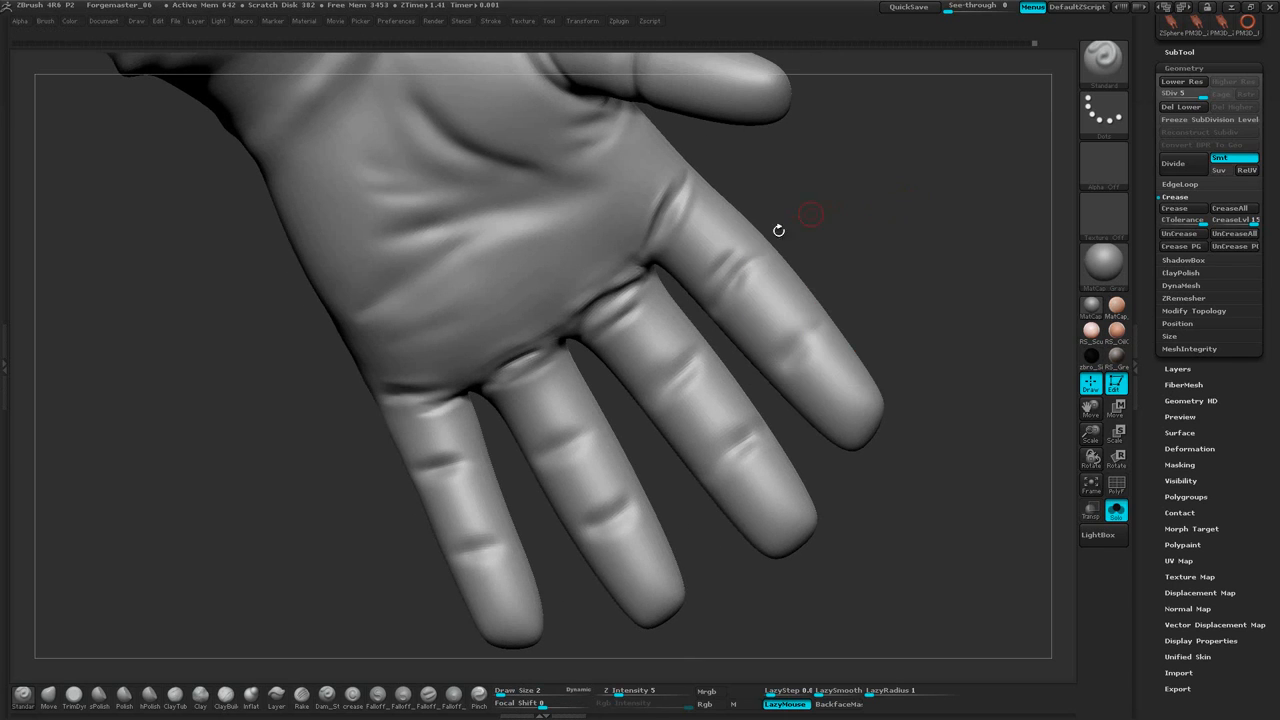
pyautogui.moveTo(838, 207)
pyautogui.mouseDown()
pyautogui.moveTo(786, 240)
pyautogui.moveTo(870, 206)
pyautogui.mouseUp()
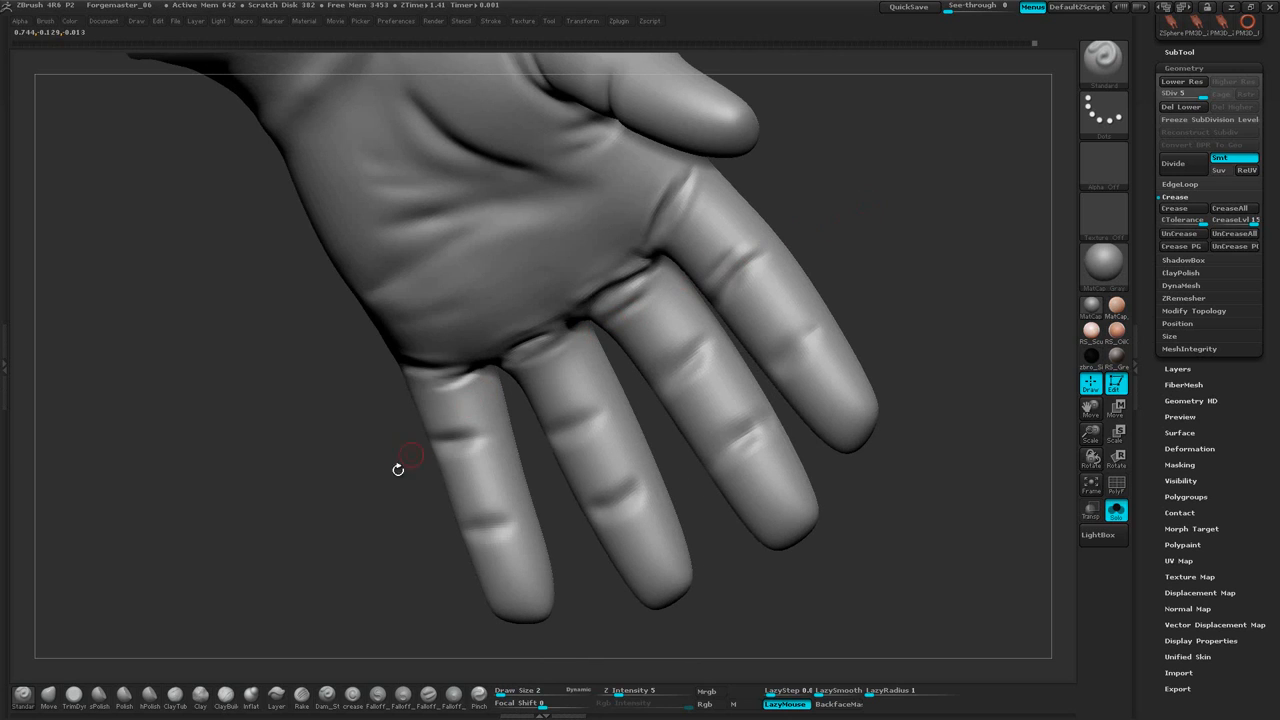
# Swell the pads between the index finger's creases with the Inflat brush at draw size 23 and Z intensity 10
pyautogui.click(48, 693)
pyautogui.click(250, 693)
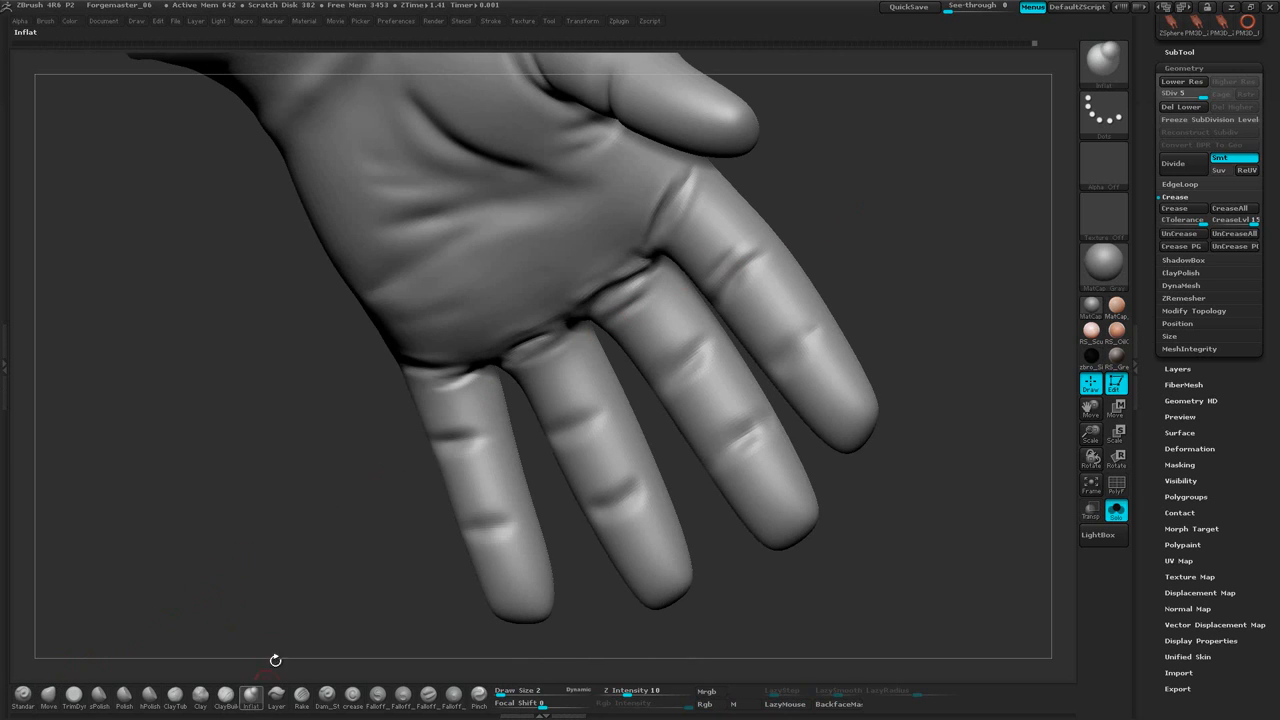
pyautogui.moveTo(840, 210); pyautogui.dragTo(851, 203)
pyautogui.press('space')
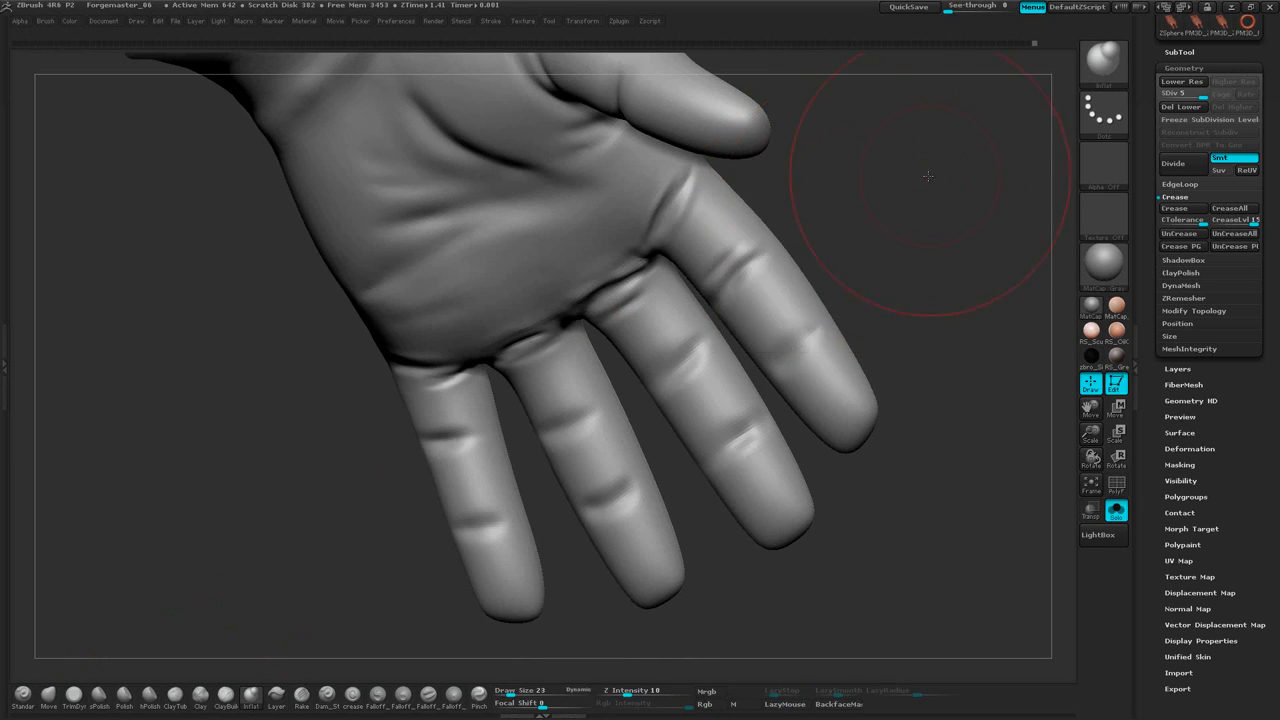
pyautogui.moveTo(914, 150); pyautogui.dragTo(667, 349)
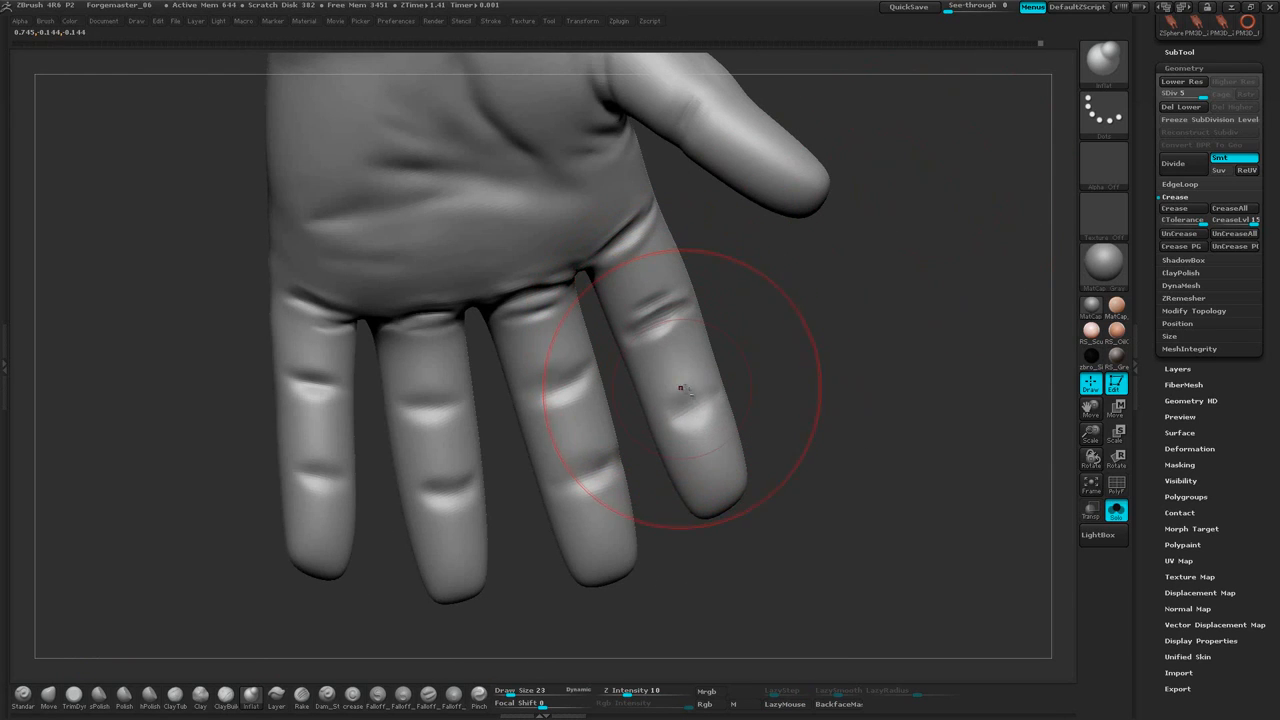
pyautogui.moveTo(900, 282); pyautogui.dragTo(836, 288)
pyautogui.moveTo(572, 490); pyautogui.dragTo(893, 204)
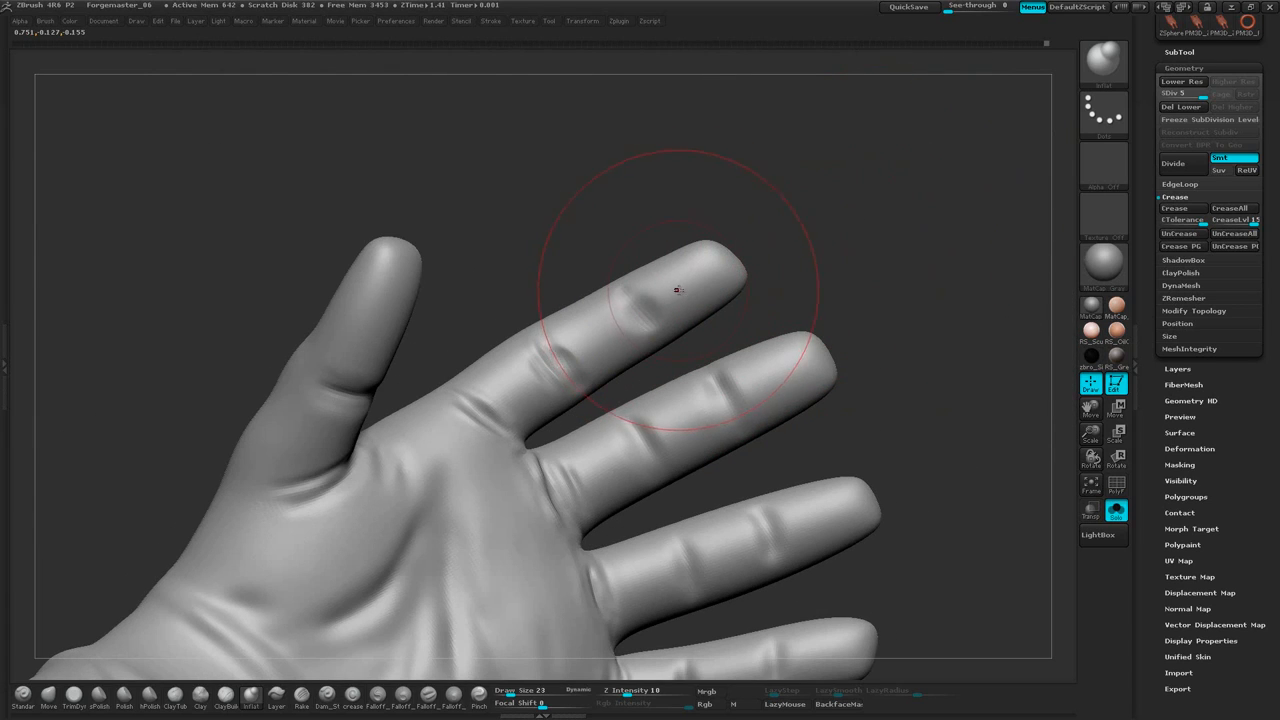
# Inflate the pads of the middle, ring and little fingers around their joint creases, reducing the brush to draw size 19
pyautogui.keyDown('alt'); pyautogui.moveTo(806, 357); pyautogui.dragTo(703, 403); pyautogui.keyUp('alt')
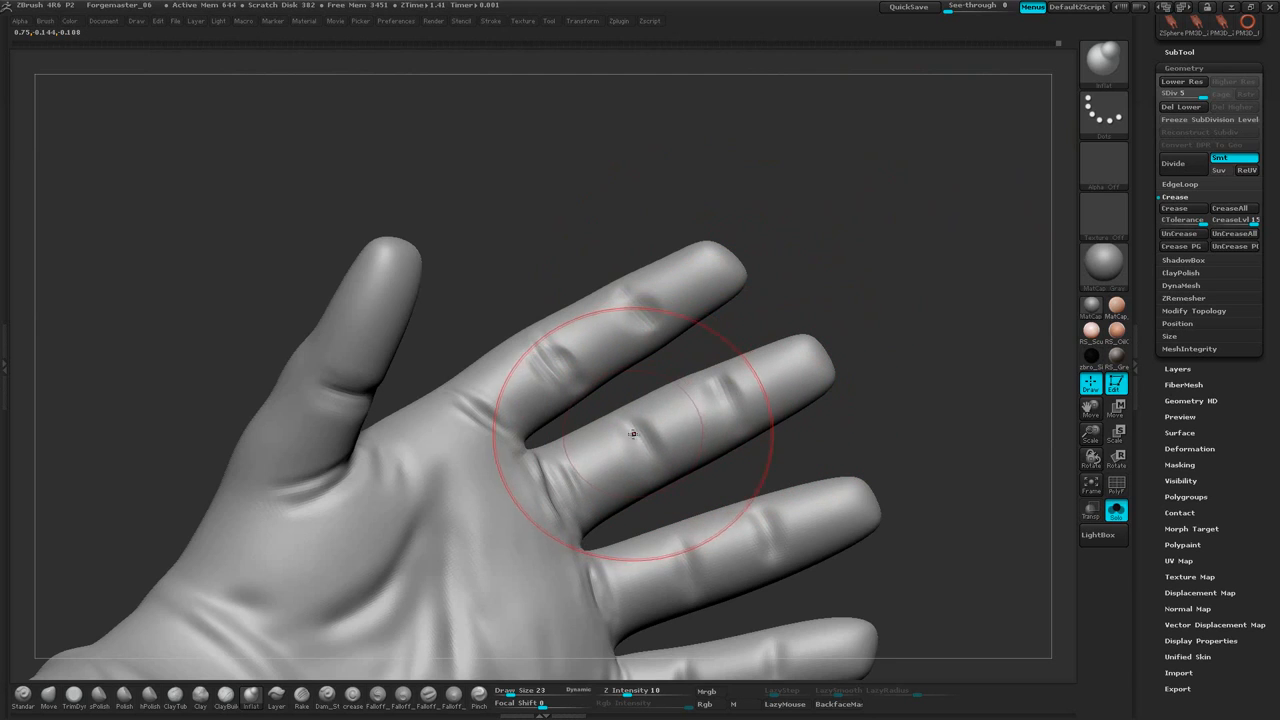
pyautogui.moveTo(906, 323)
pyautogui.mouseDown()
pyautogui.moveTo(886, 217)
pyautogui.moveTo(880, 280)
pyautogui.moveTo(876, 245)
pyautogui.moveTo(896, 268)
pyautogui.mouseUp()
pyautogui.press('space')
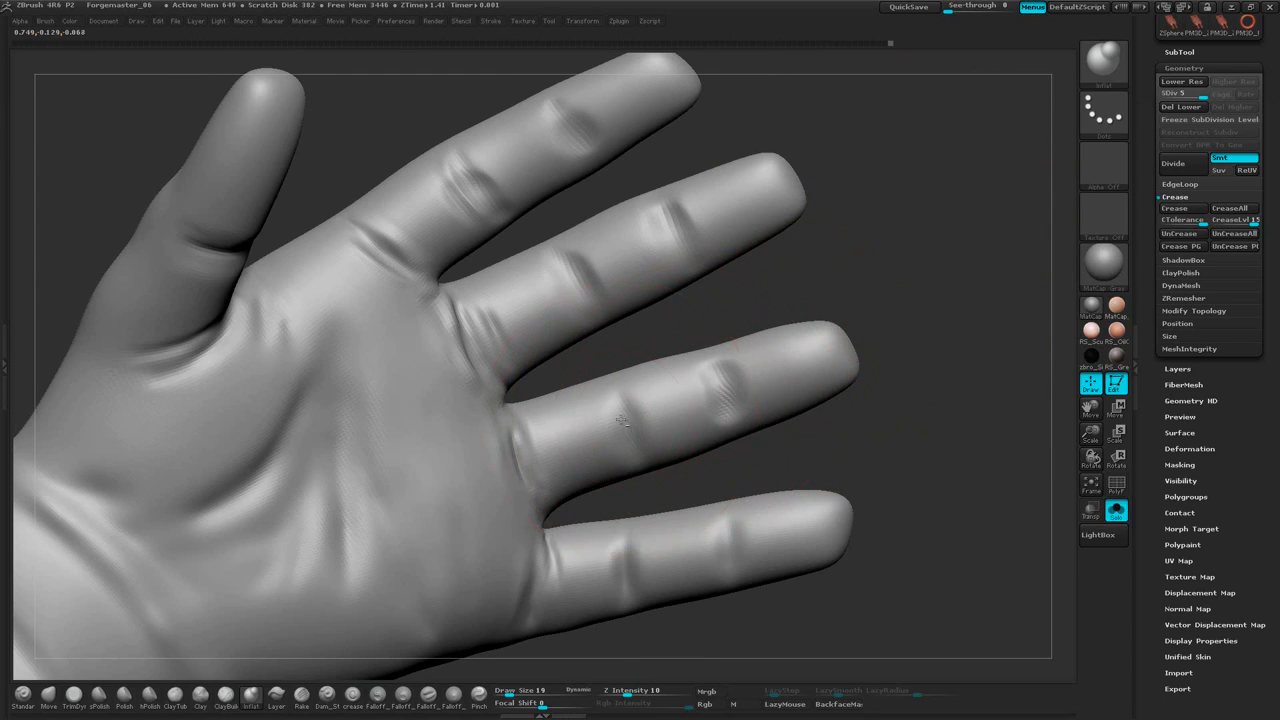
pyautogui.keyDown('alt'); pyautogui.moveTo(936, 343); pyautogui.dragTo(909, 260); pyautogui.keyUp('alt')
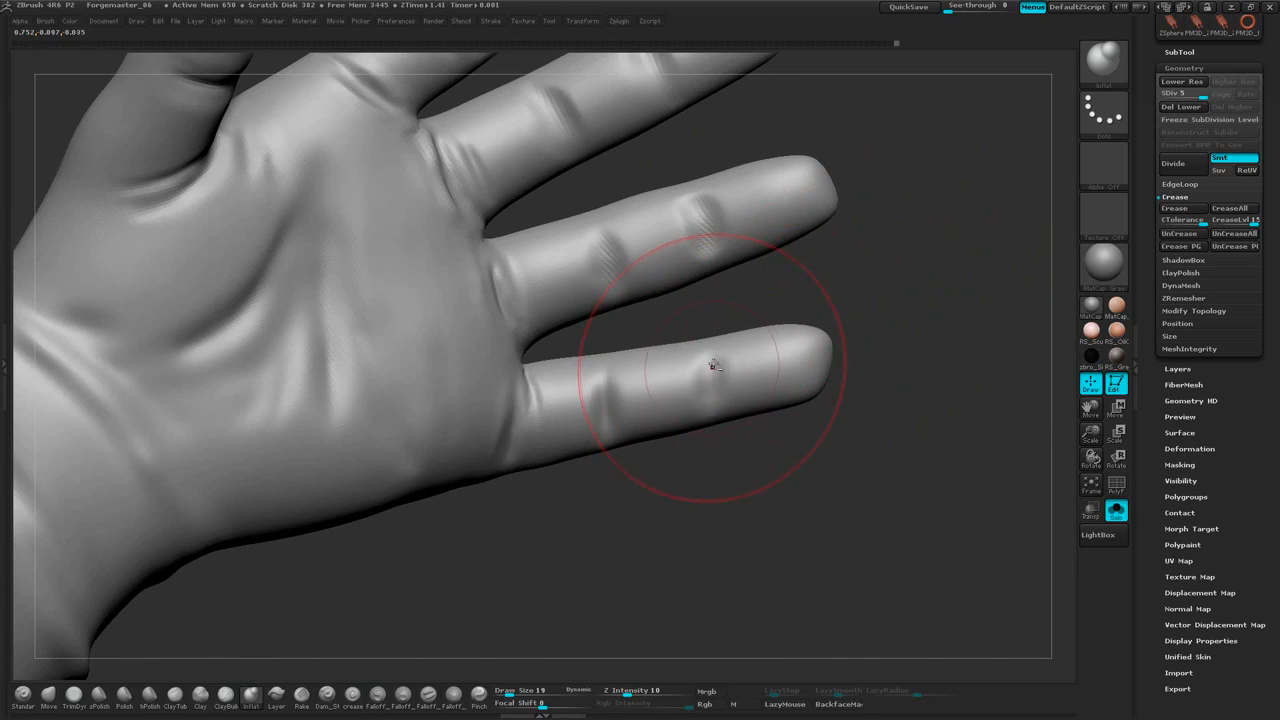
pyautogui.moveTo(608, 406); pyautogui.dragTo(609, 375)
# Round out the fingertips with the Inflat brush while viewing the hand from the little-finger side
pyautogui.moveTo(897, 345)
pyautogui.keyDown('alt'); pyautogui.mouseDown()
pyautogui.moveTo(901, 278)
pyautogui.moveTo(866, 251)
pyautogui.moveTo(884, 268)
pyautogui.moveTo(922, 223)
pyautogui.moveTo(841, 174)
pyautogui.mouseUp(); pyautogui.keyUp('alt')
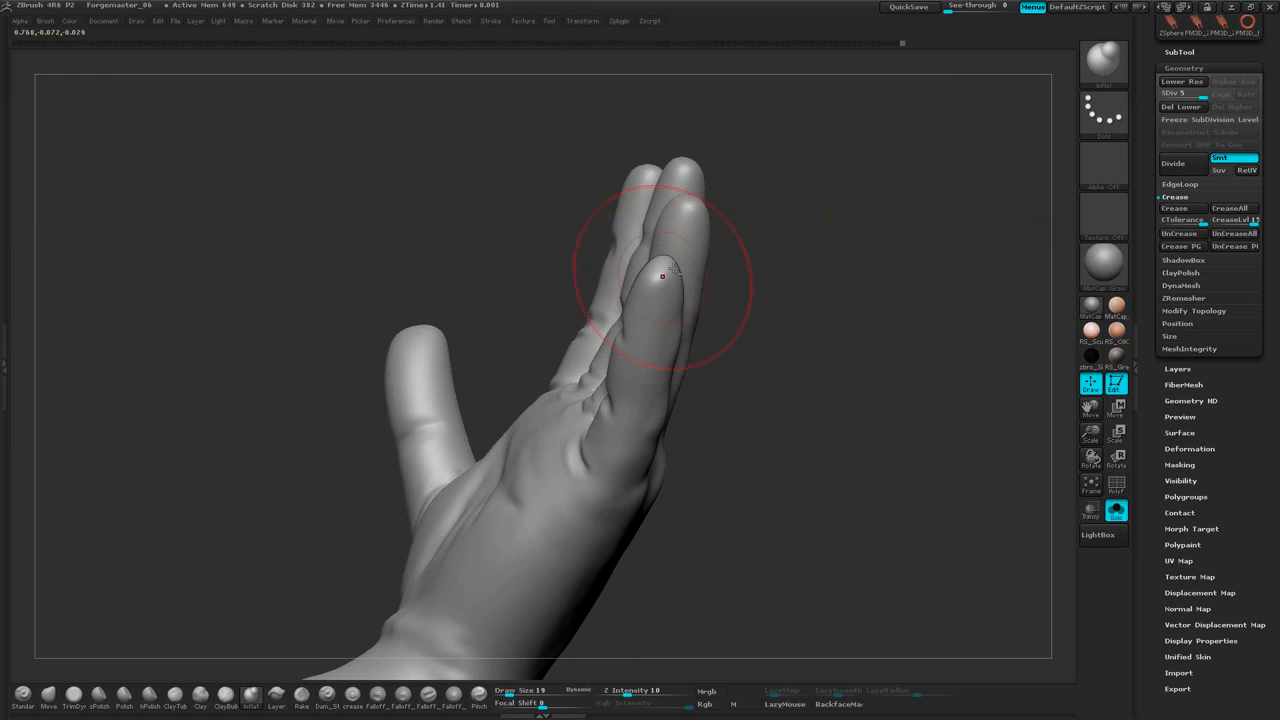
pyautogui.moveTo(740, 295)
pyautogui.mouseDown()
pyautogui.moveTo(797, 263)
pyautogui.moveTo(703, 268)
pyautogui.mouseUp()
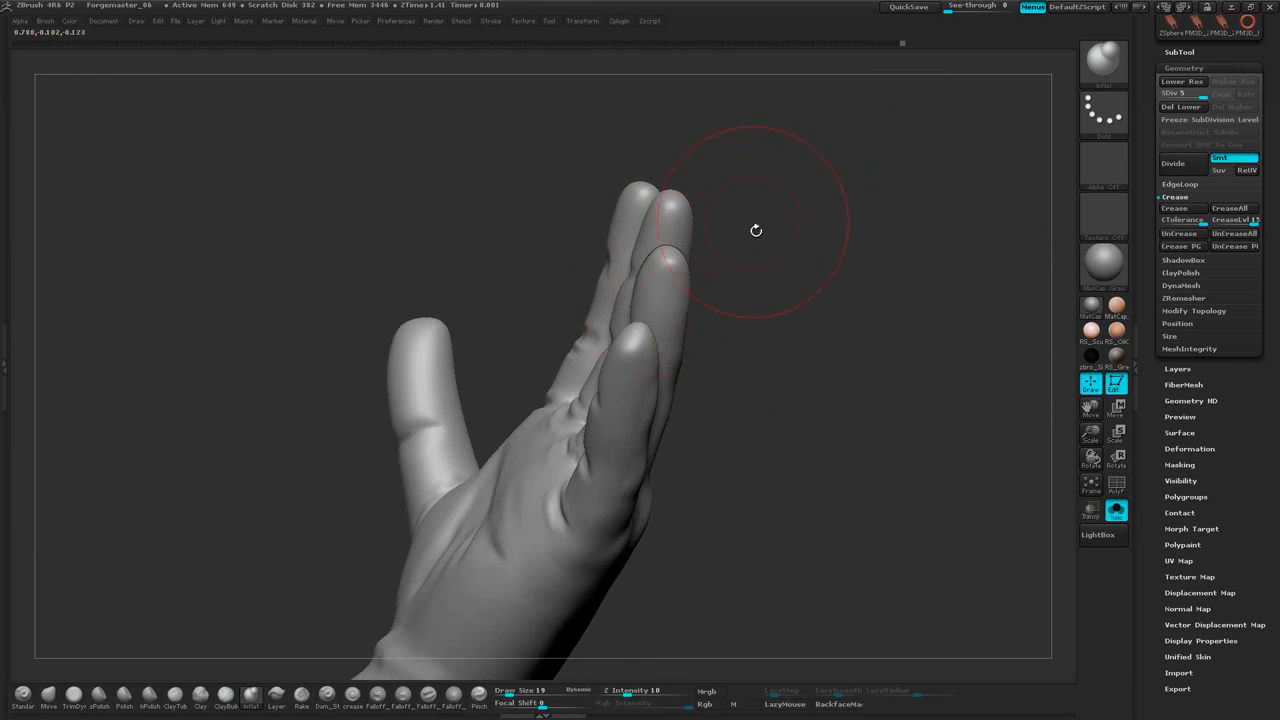
pyautogui.moveTo(756, 231); pyautogui.dragTo(712, 266)
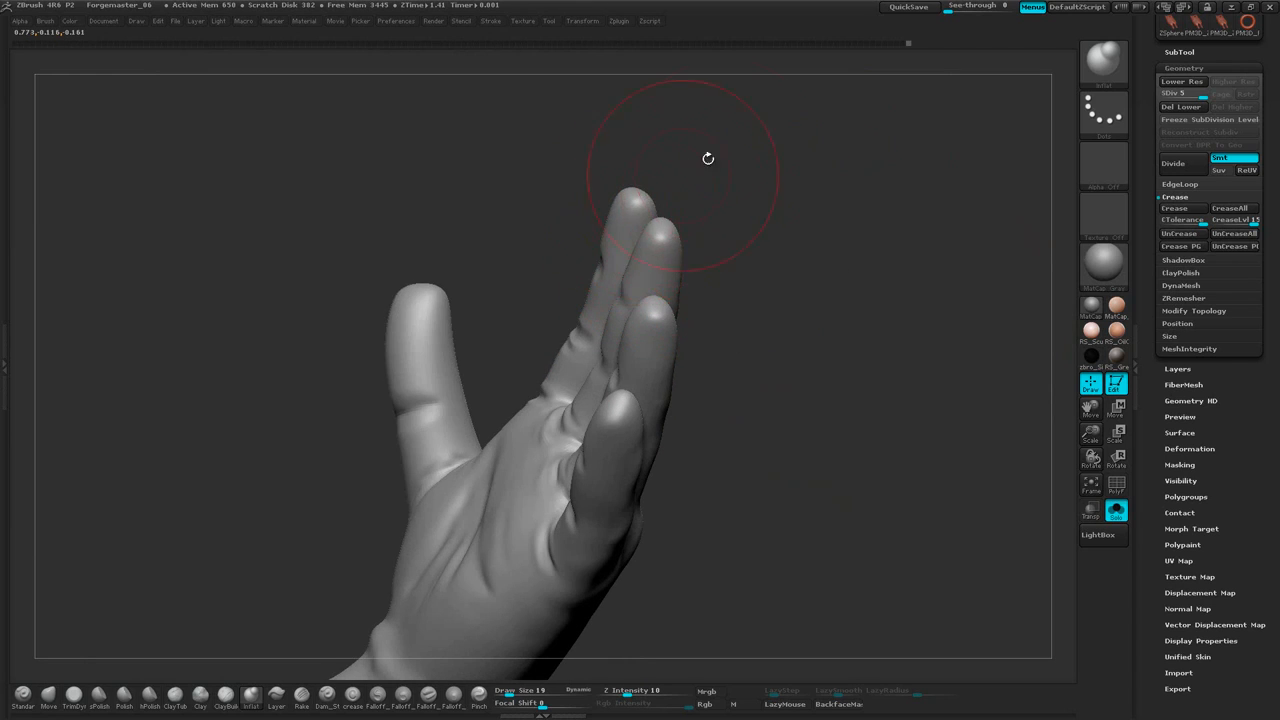
# Sculpt the fingers' palm-side joint creases with the Standard brush at draw size 2 and Z intensity 5, and smooth the index finger's outer crease
pyautogui.moveTo(708, 158); pyautogui.dragTo(651, 145)
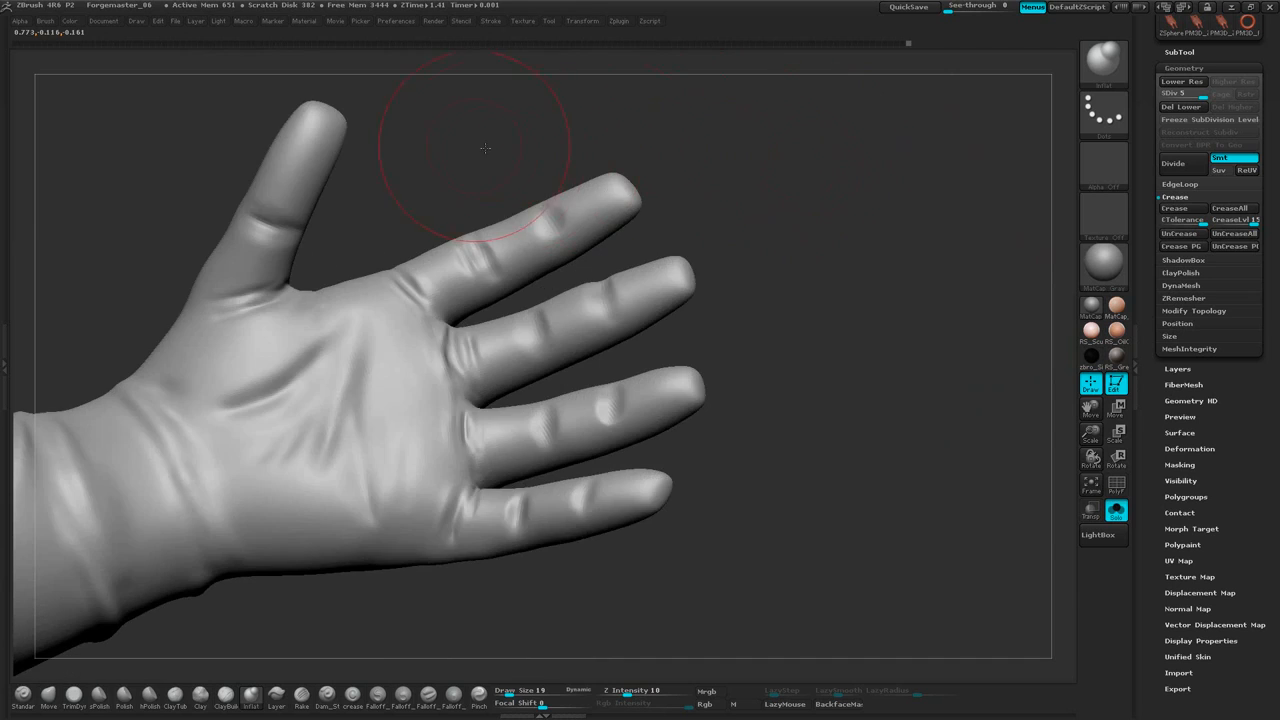
pyautogui.moveTo(485, 148)
pyautogui.keyDown('alt'); pyautogui.mouseDown()
pyautogui.moveTo(586, 200)
pyautogui.moveTo(697, 160)
pyautogui.moveTo(714, 186)
pyautogui.moveTo(686, 191)
pyautogui.moveTo(648, 249)
pyautogui.moveTo(663, 213)
pyautogui.moveTo(657, 227)
pyautogui.mouseUp(); pyautogui.keyUp('alt')
pyautogui.click(30, 698)
pyautogui.press('space')
pyautogui.click(663, 227)
pyautogui.moveTo(652, 158)
pyautogui.mouseDown()
pyautogui.moveTo(774, 237)
pyautogui.moveTo(840, 331)
pyautogui.moveTo(889, 297)
pyautogui.moveTo(788, 245)
pyautogui.moveTo(734, 262)
pyautogui.mouseUp()
pyautogui.press('space')
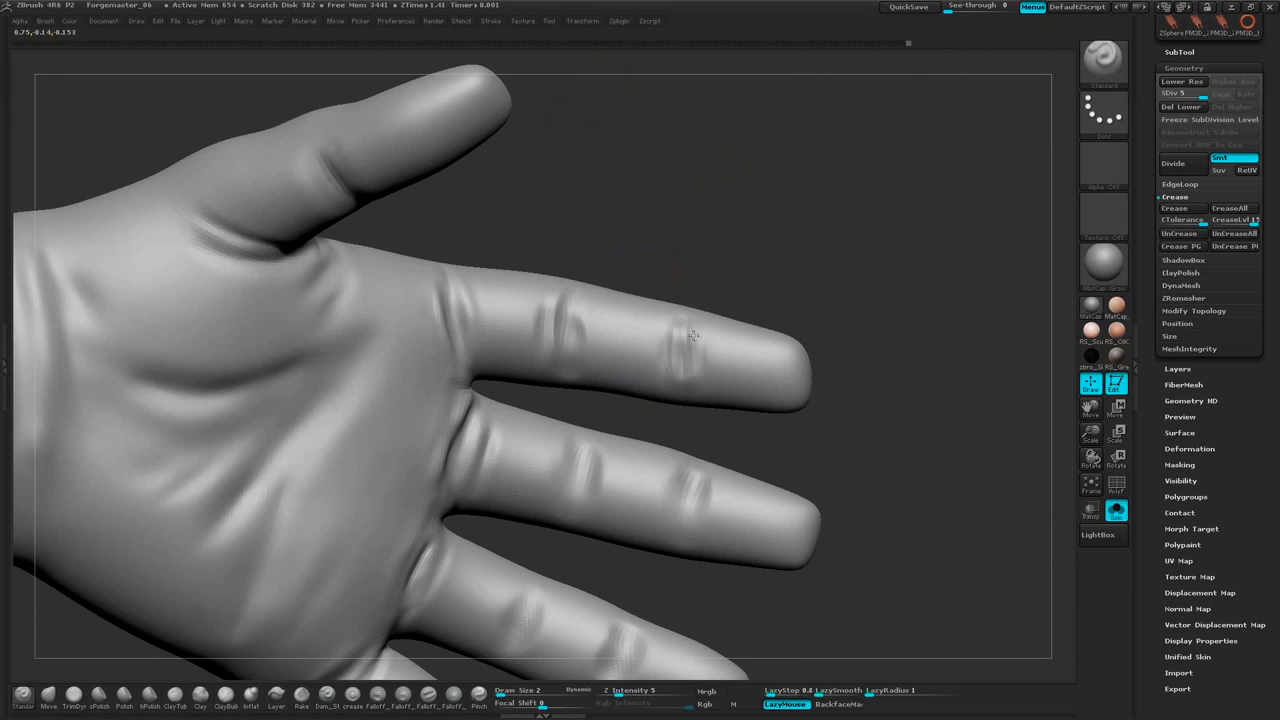
pyautogui.moveTo(761, 249)
pyautogui.mouseDown()
pyautogui.moveTo(769, 240)
pyautogui.moveTo(778, 305)
pyautogui.moveTo(765, 251)
pyautogui.mouseUp()
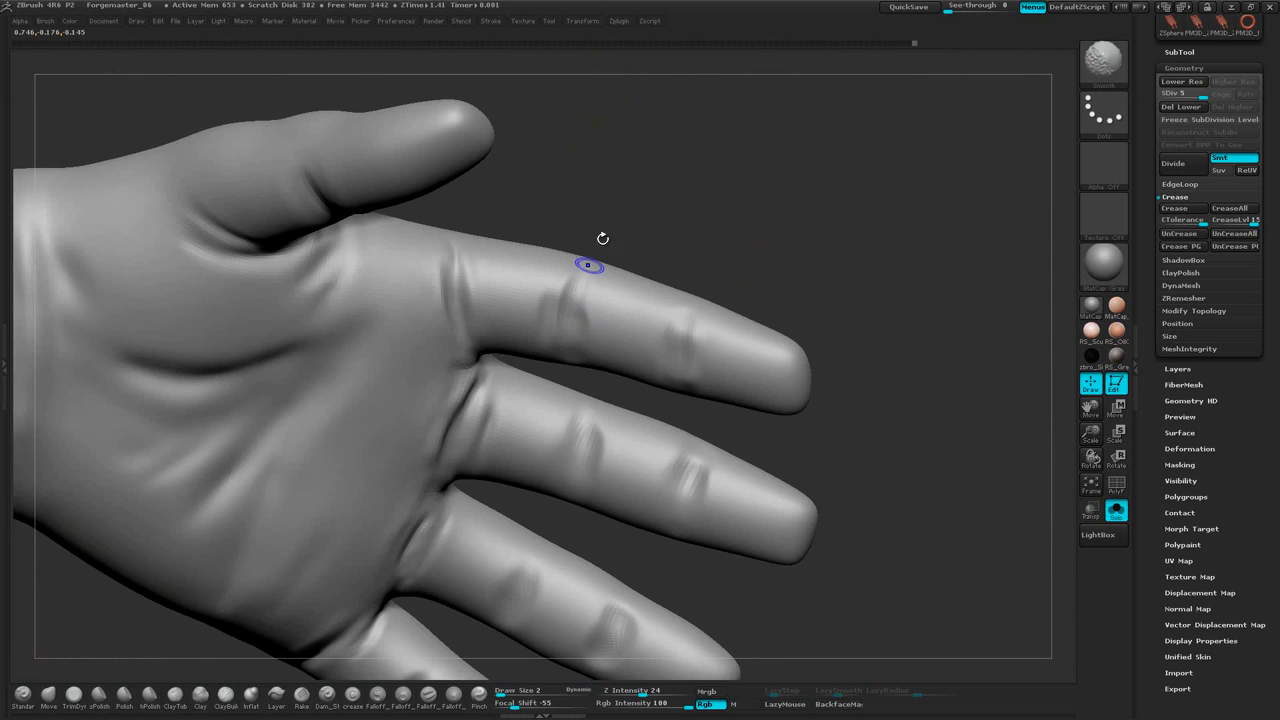
pyautogui.moveTo(602, 238); pyautogui.dragTo(679, 363)
# Carve the middle finger's two joint creases with the Dam_Standard brush at draw size 2 and Z intensity 33, softening the strokes
pyautogui.click(327, 695)
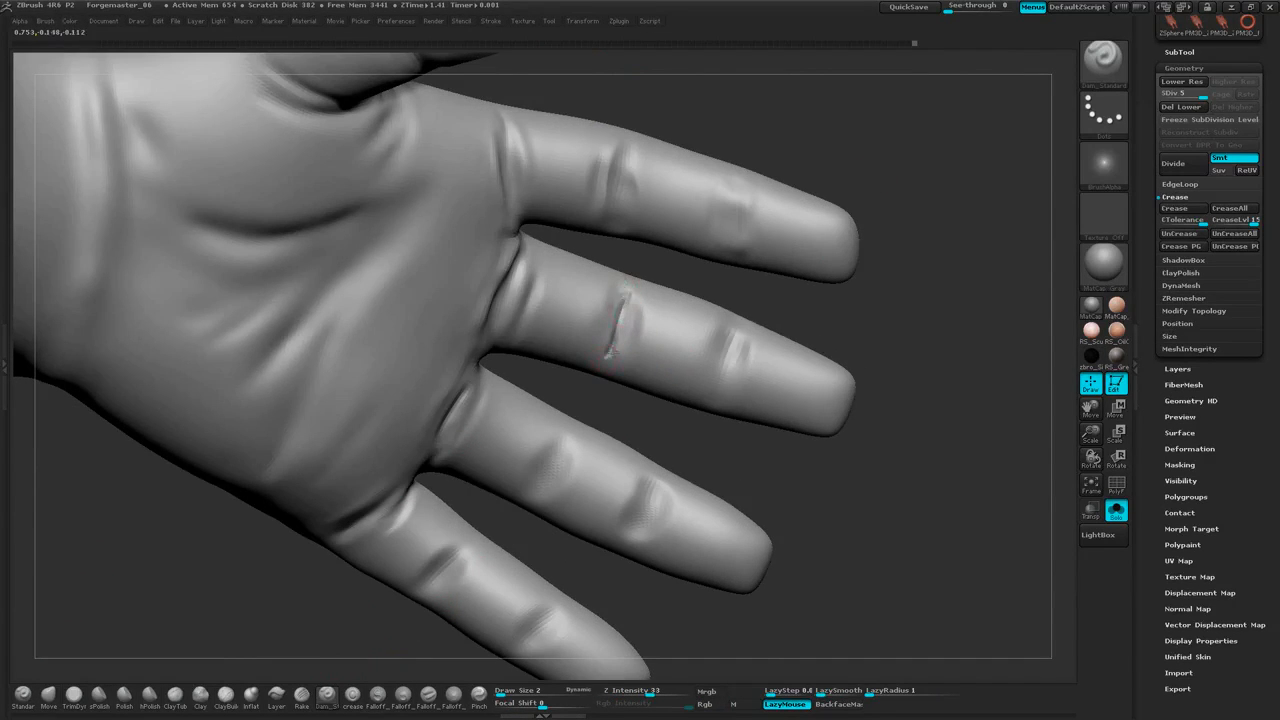
pyautogui.keyDown('shift'); pyautogui.moveTo(627, 290); pyautogui.dragTo(624, 307); pyautogui.keyUp('shift')
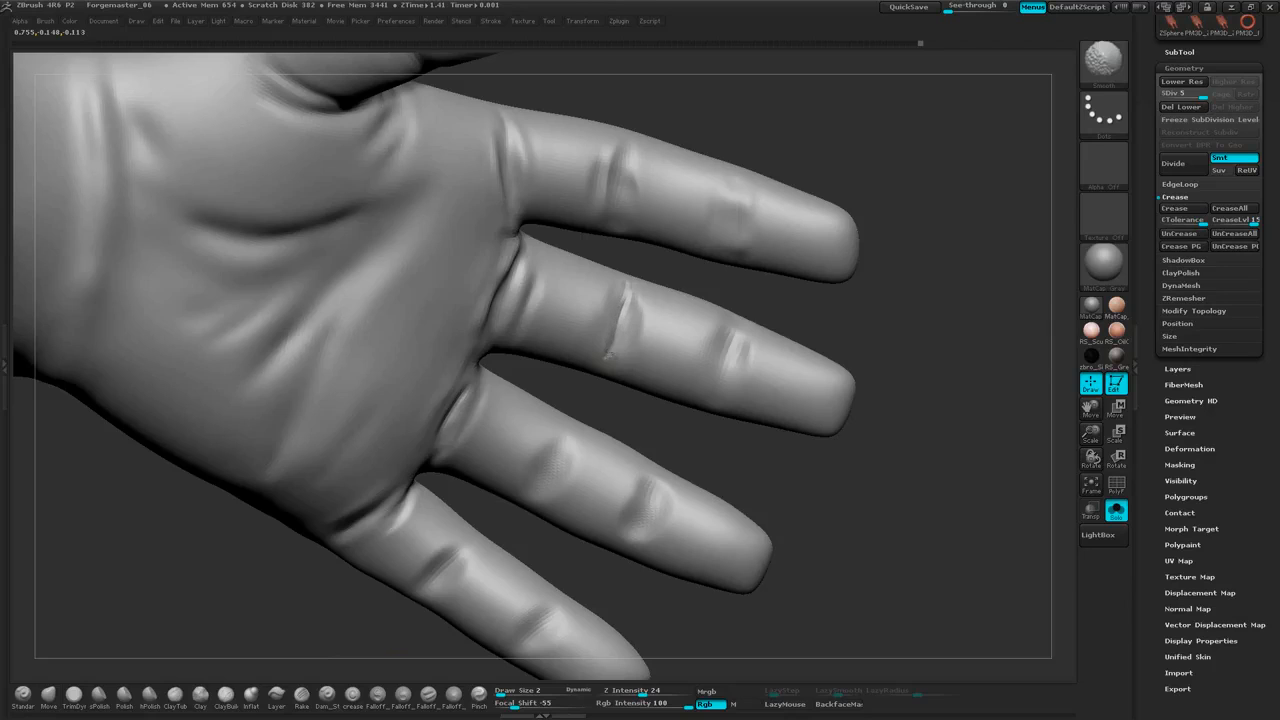
pyautogui.moveTo(900, 250); pyautogui.dragTo(908, 236)
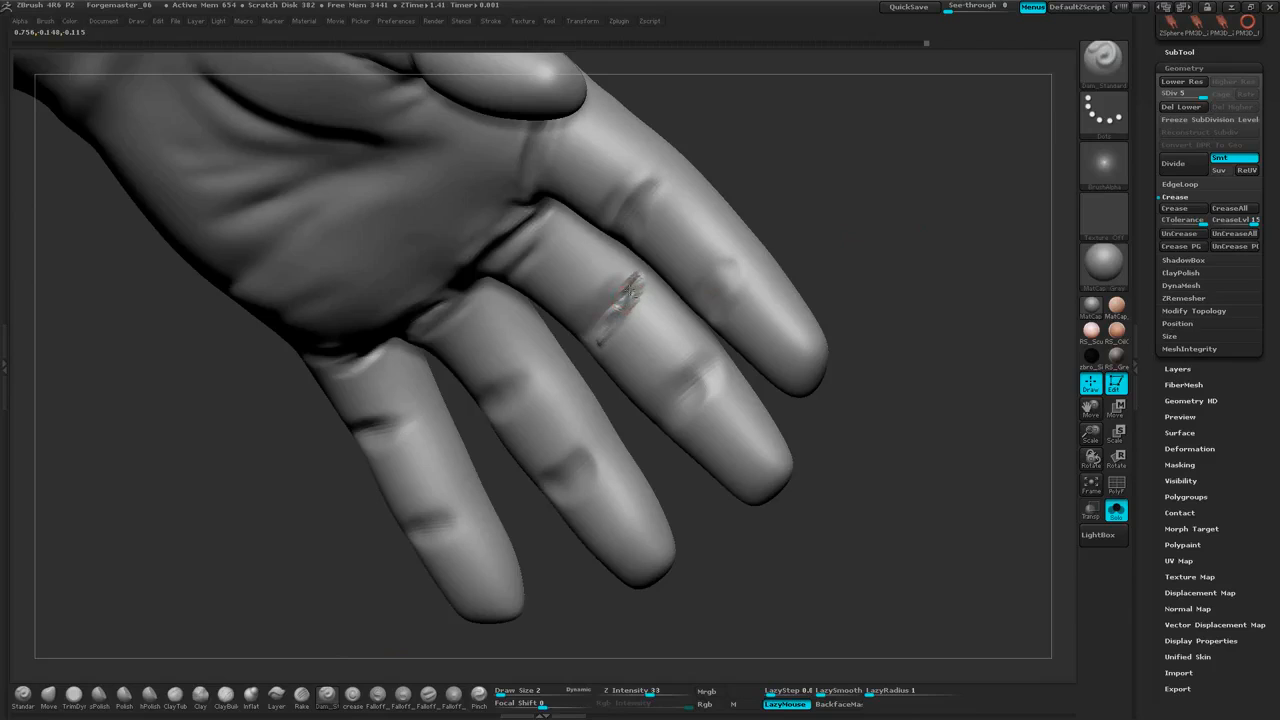
pyautogui.keyDown('shift'); pyautogui.moveTo(629, 291); pyautogui.dragTo(626, 309); pyautogui.keyUp('shift')
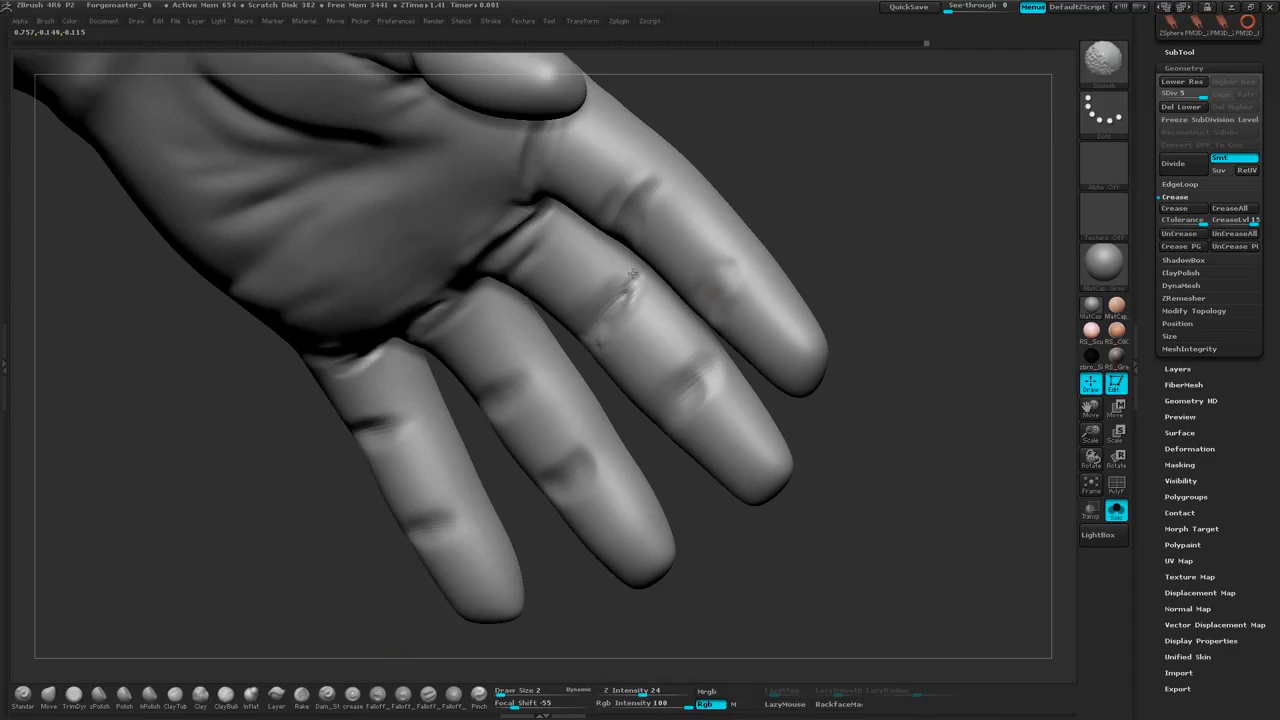
pyautogui.moveTo(816, 241); pyautogui.dragTo(805, 262)
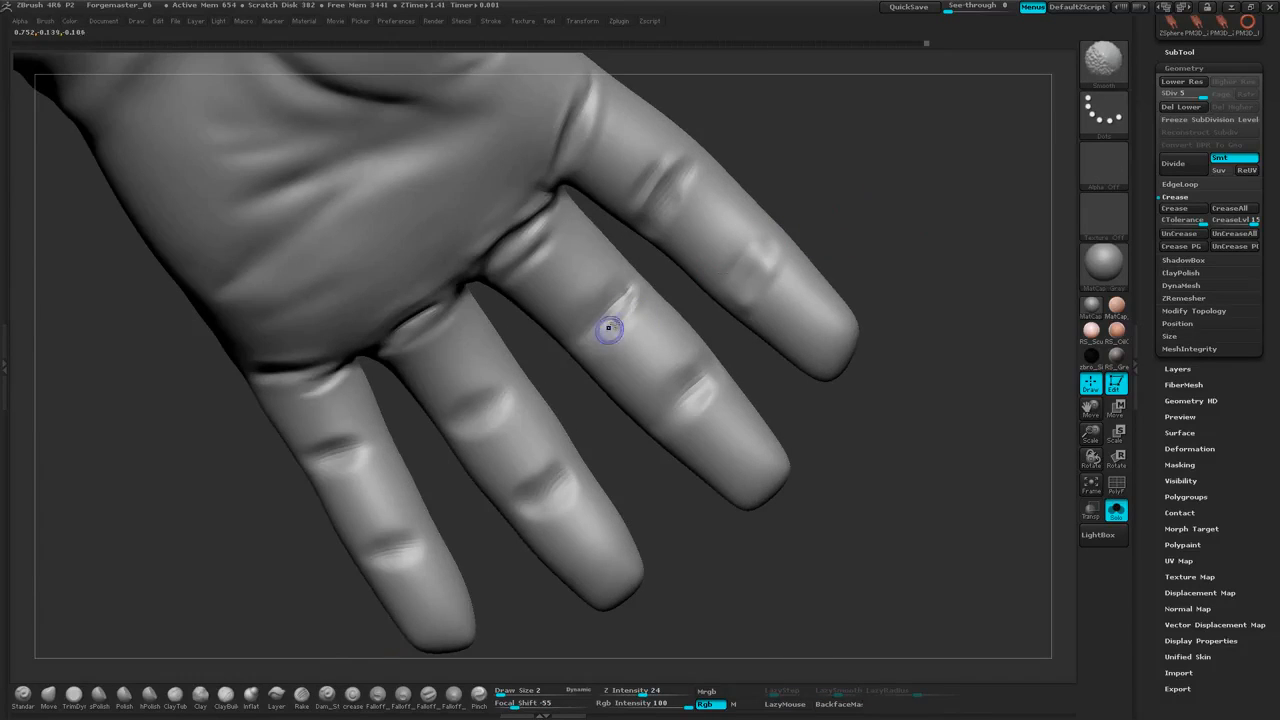
pyautogui.keyDown('shift'); pyautogui.moveTo(609, 329); pyautogui.dragTo(622, 311); pyautogui.keyUp('shift')
pyautogui.moveTo(879, 272); pyautogui.dragTo(881, 274)
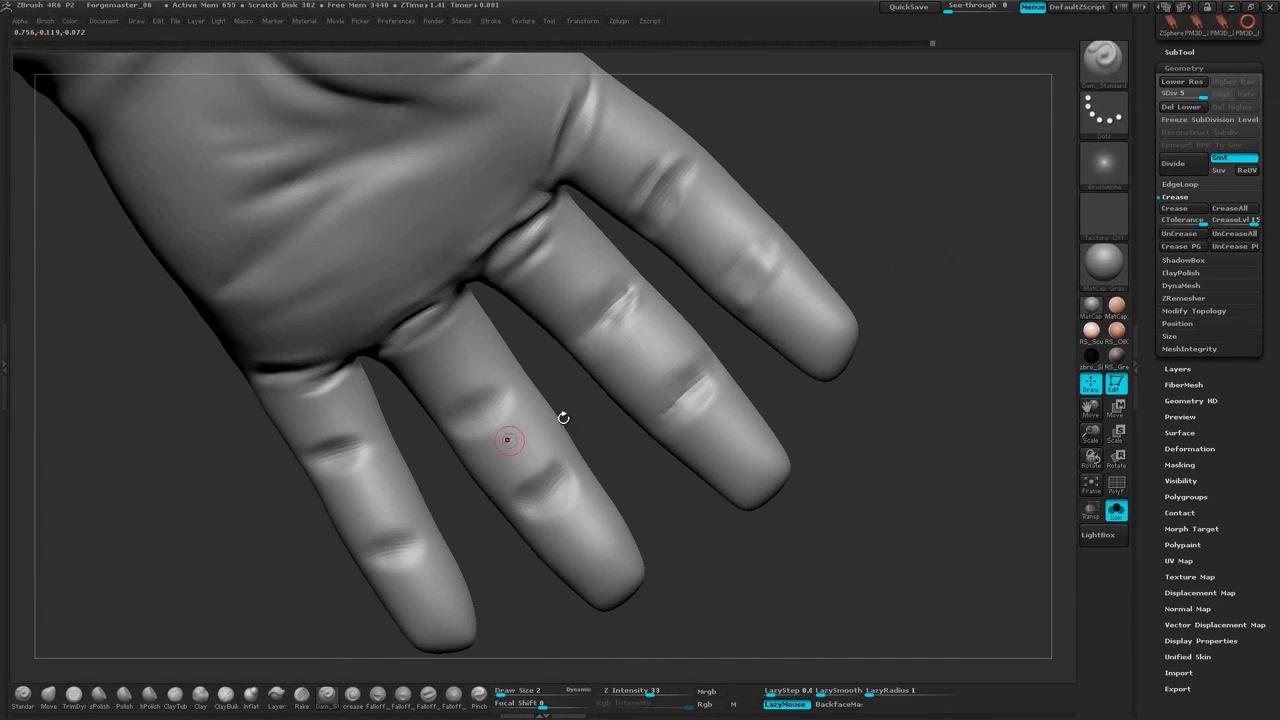
pyautogui.moveTo(822, 416)
pyautogui.mouseDown()
pyautogui.moveTo(786, 414)
pyautogui.moveTo(794, 384)
pyautogui.moveTo(794, 400)
pyautogui.mouseUp()
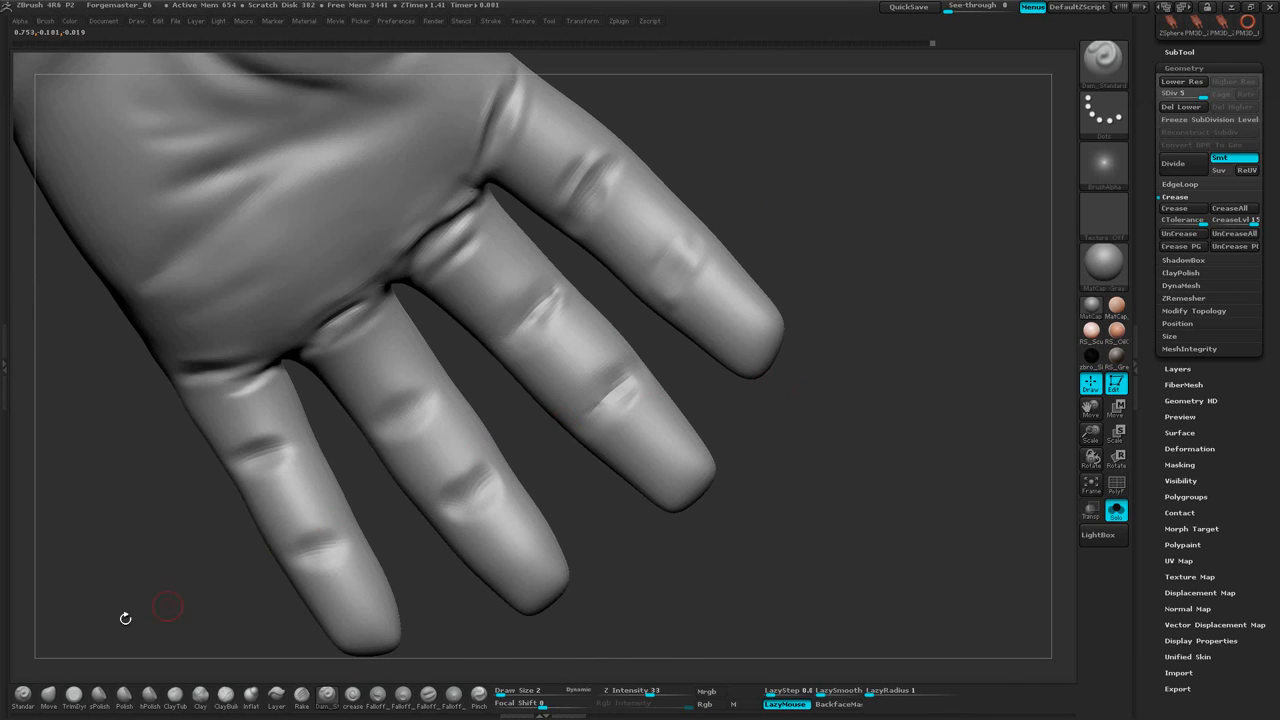
# Adjust the middle finger's contour around its creases with the Move brush at draw size 10 and smooth the ring finger's joint creases
pyautogui.click(49, 698)
pyautogui.moveTo(746, 446); pyautogui.dragTo(739, 447)
pyautogui.press('space')
pyautogui.moveTo(758, 378); pyautogui.dragTo(764, 378)
pyautogui.moveTo(873, 263); pyautogui.dragTo(882, 263)
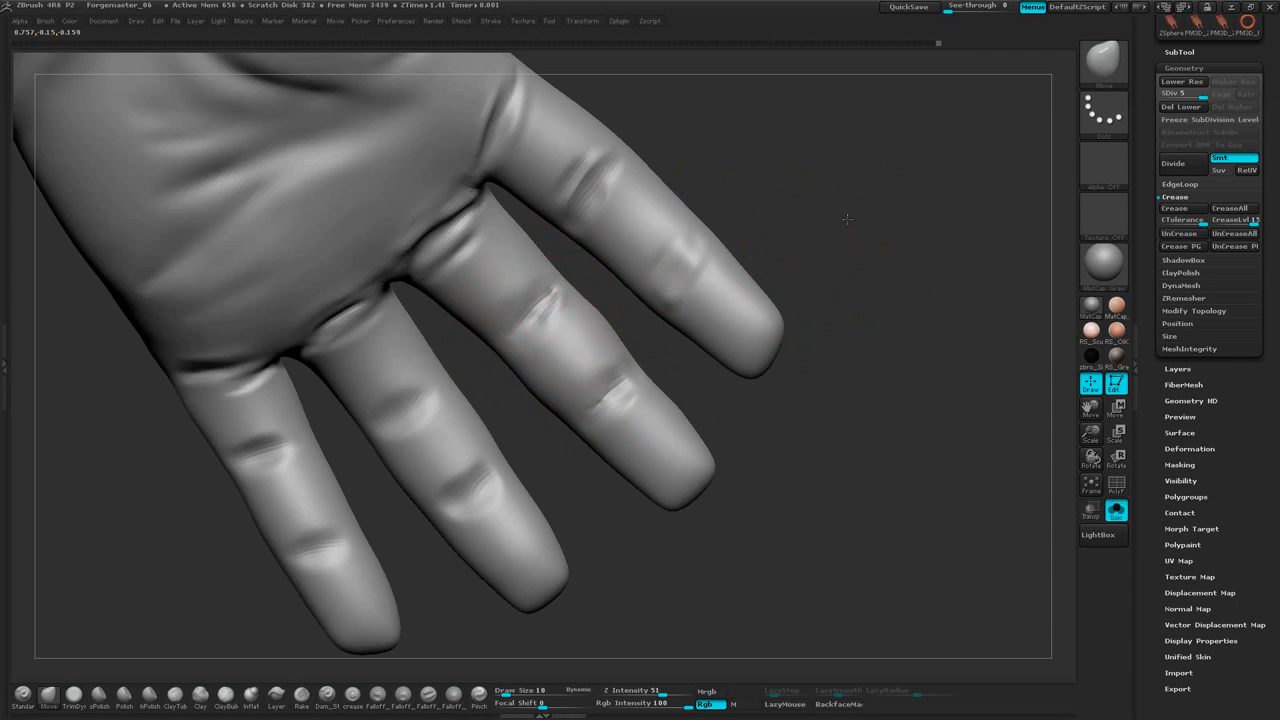
pyautogui.moveTo(834, 211)
pyautogui.mouseDown()
pyautogui.moveTo(827, 231)
pyautogui.moveTo(898, 210)
pyautogui.mouseUp()
pyautogui.moveTo(726, 448); pyautogui.dragTo(726, 437)
pyautogui.moveTo(628, 432)
pyautogui.mouseDown()
pyautogui.moveTo(626, 418)
pyautogui.moveTo(546, 422)
pyautogui.mouseUp()
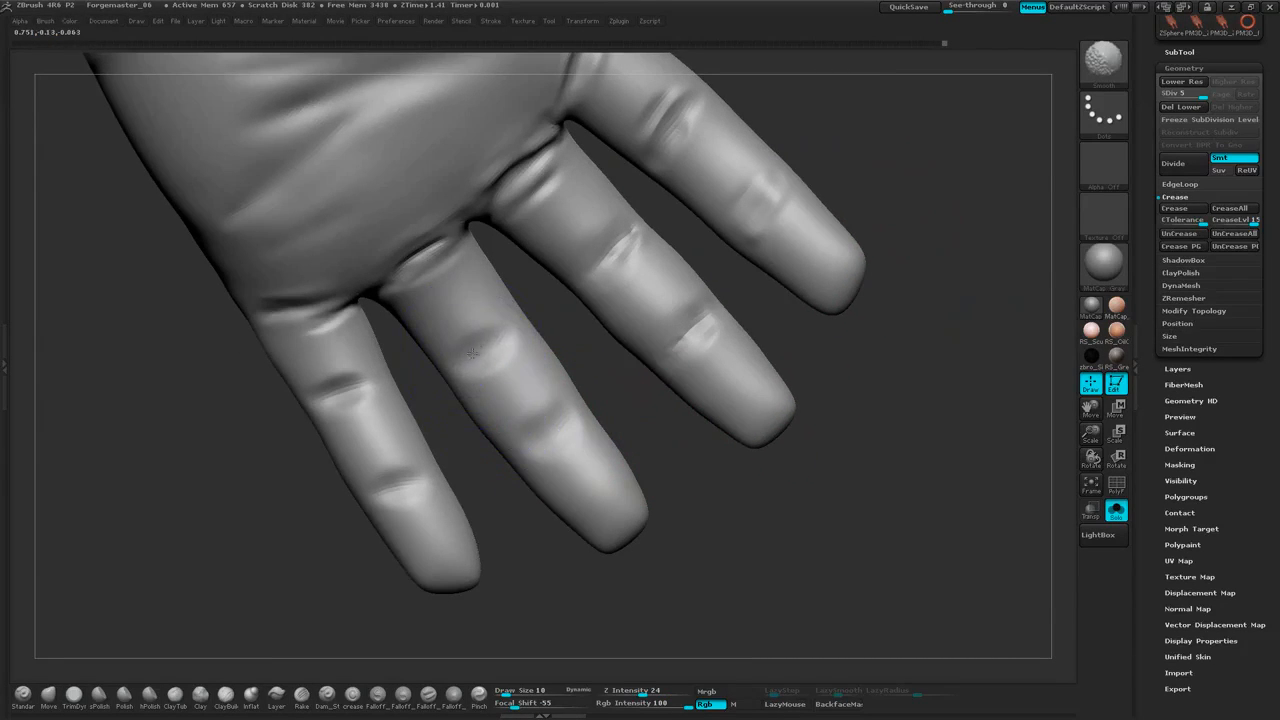
# Recut the index finger's outer joint crease with the Dam_Standard brush at draw size 3, smoothing the area around it
pyautogui.click(326, 693)
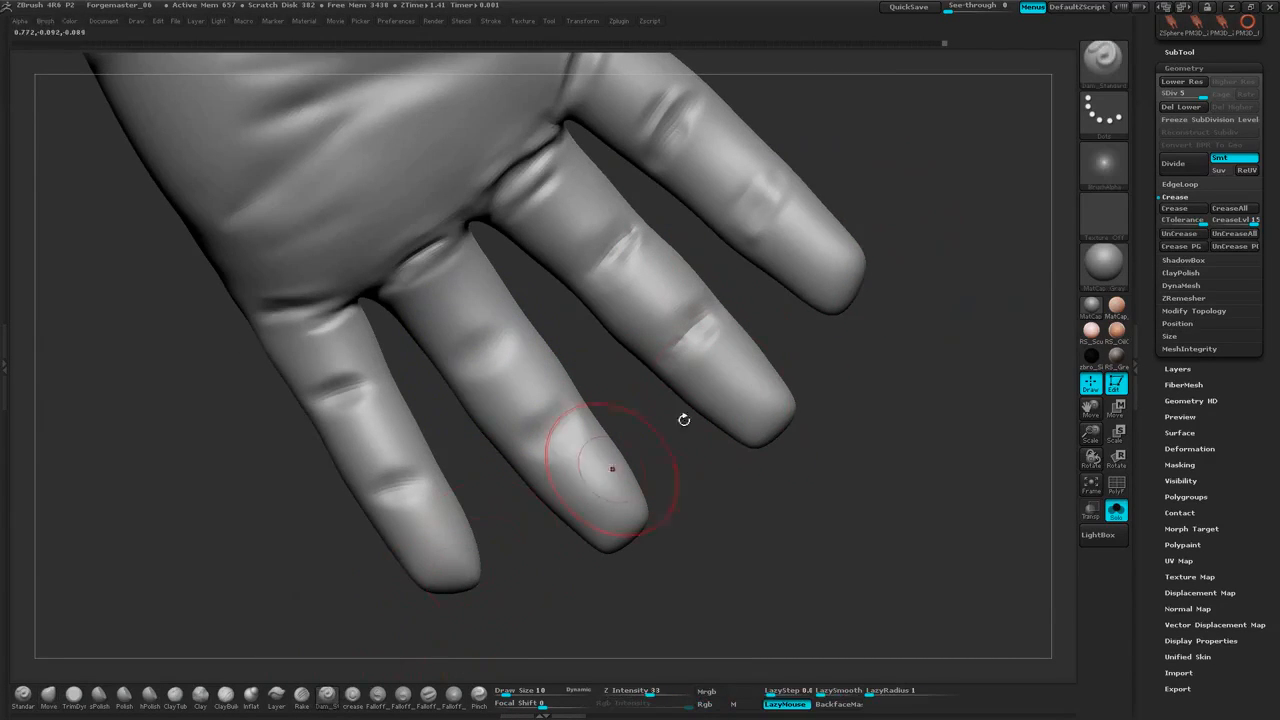
pyautogui.press('space')
pyautogui.moveTo(941, 257); pyautogui.dragTo(932, 257)
pyautogui.keyDown('alt'); pyautogui.moveTo(932, 174); pyautogui.dragTo(927, 237); pyautogui.keyUp('alt')
pyautogui.moveTo(764, 241)
pyautogui.mouseDown()
pyautogui.moveTo(744, 288)
pyautogui.moveTo(756, 260)
pyautogui.mouseUp()
pyautogui.moveTo(840, 189); pyautogui.dragTo(800, 218)
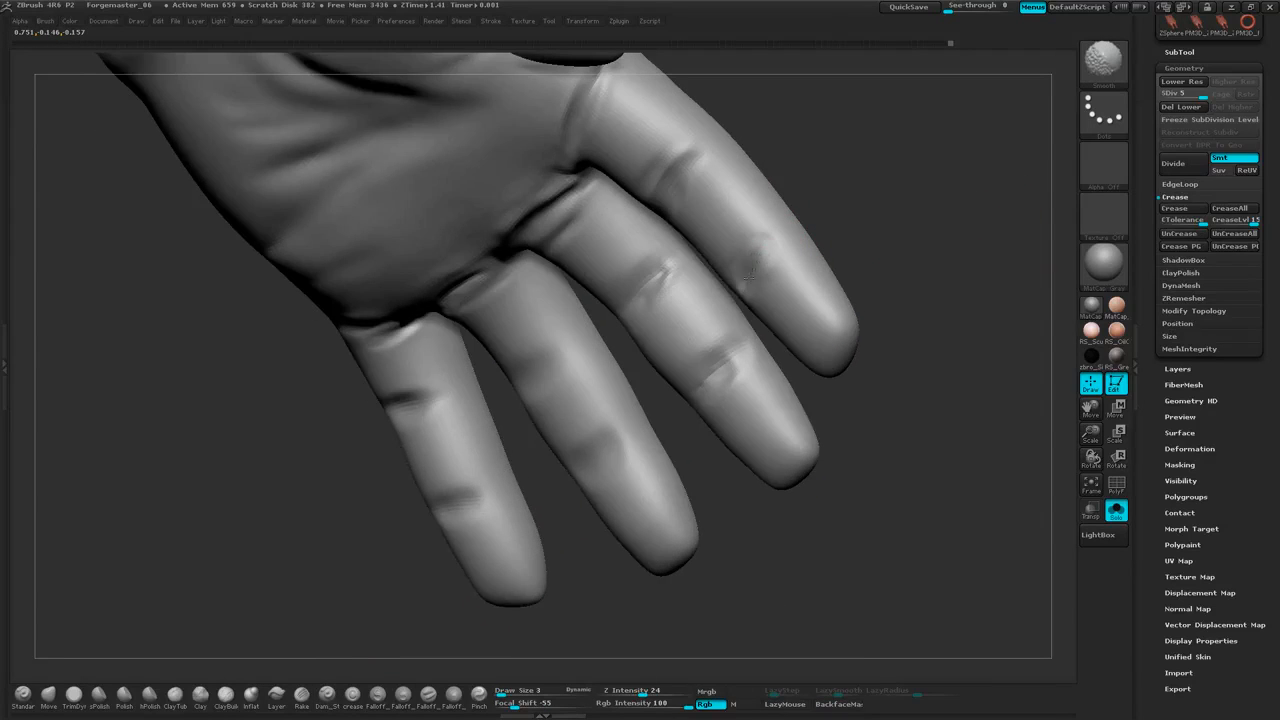
pyautogui.keyDown('shift'); pyautogui.moveTo(750, 277); pyautogui.dragTo(786, 234); pyautogui.keyUp('shift')
pyautogui.moveTo(822, 204); pyautogui.dragTo(854, 177)
pyautogui.moveTo(773, 243)
pyautogui.mouseDown()
pyautogui.moveTo(750, 280)
pyautogui.moveTo(748, 266)
pyautogui.mouseUp()
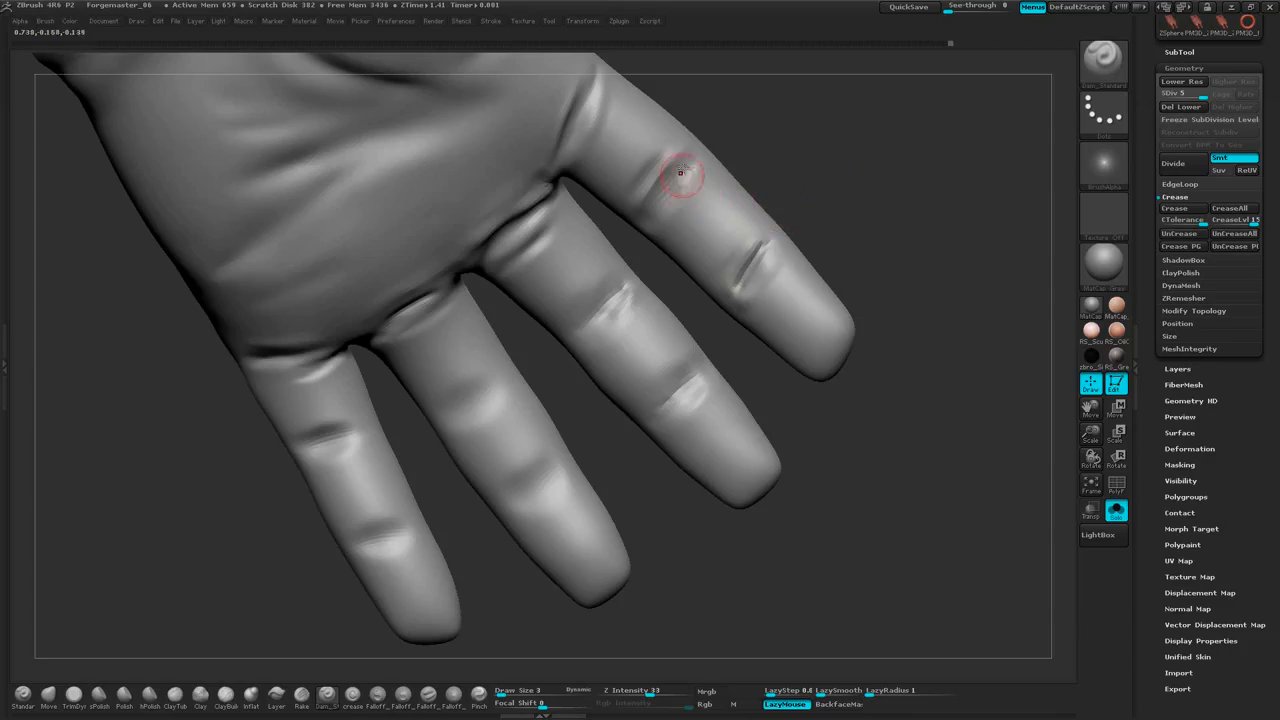
# Cut and soften the index finger's lower joint crease, extending it around the side of the finger
pyautogui.moveTo(687, 150); pyautogui.dragTo(655, 205)
pyautogui.moveTo(824, 168); pyautogui.dragTo(758, 173)
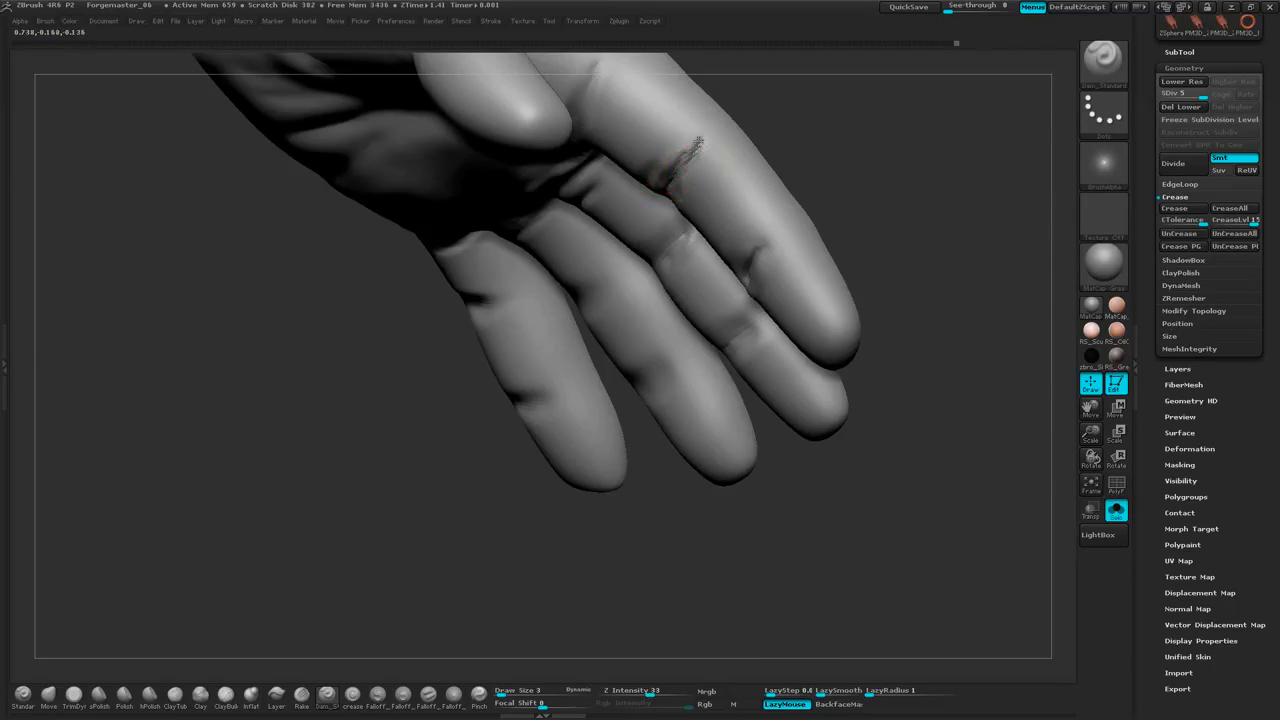
pyautogui.moveTo(700, 142)
pyautogui.mouseDown()
pyautogui.moveTo(674, 180)
pyautogui.moveTo(706, 155)
pyautogui.moveTo(679, 180)
pyautogui.mouseUp()
pyautogui.moveTo(814, 181); pyautogui.dragTo(757, 182)
pyautogui.moveTo(688, 215); pyautogui.dragTo(660, 246)
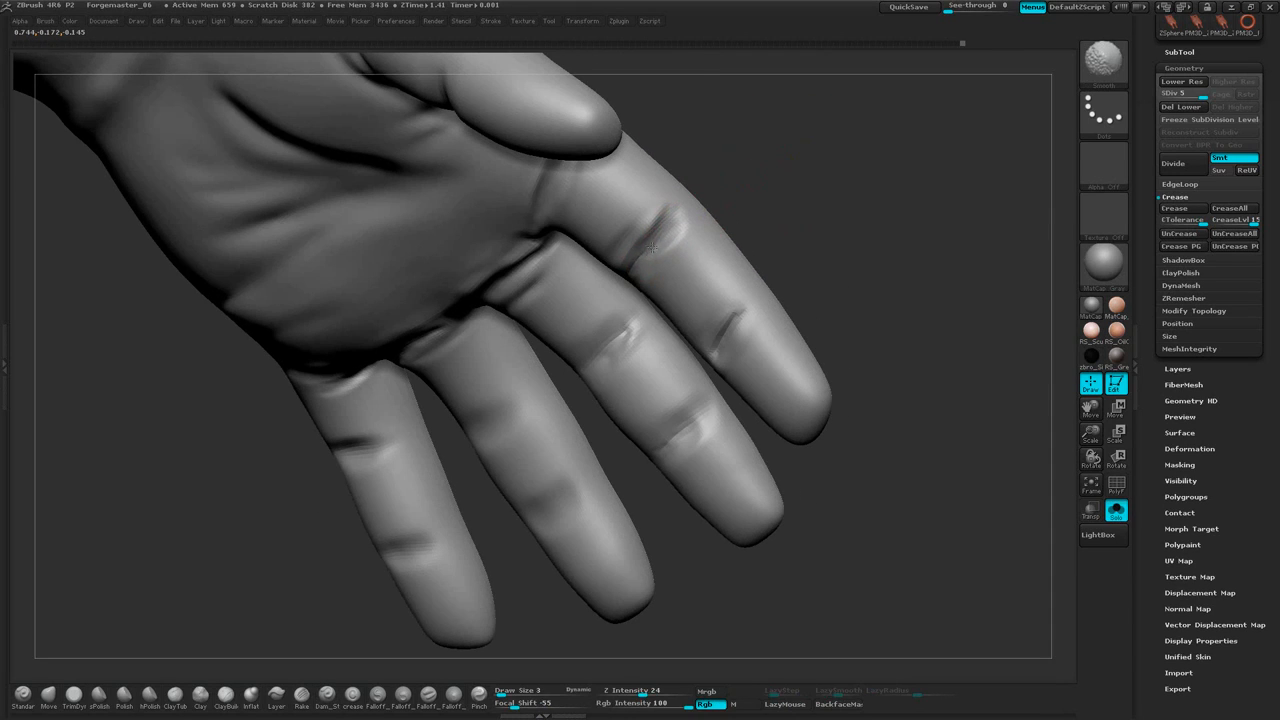
pyautogui.moveTo(757, 176); pyautogui.dragTo(700, 220)
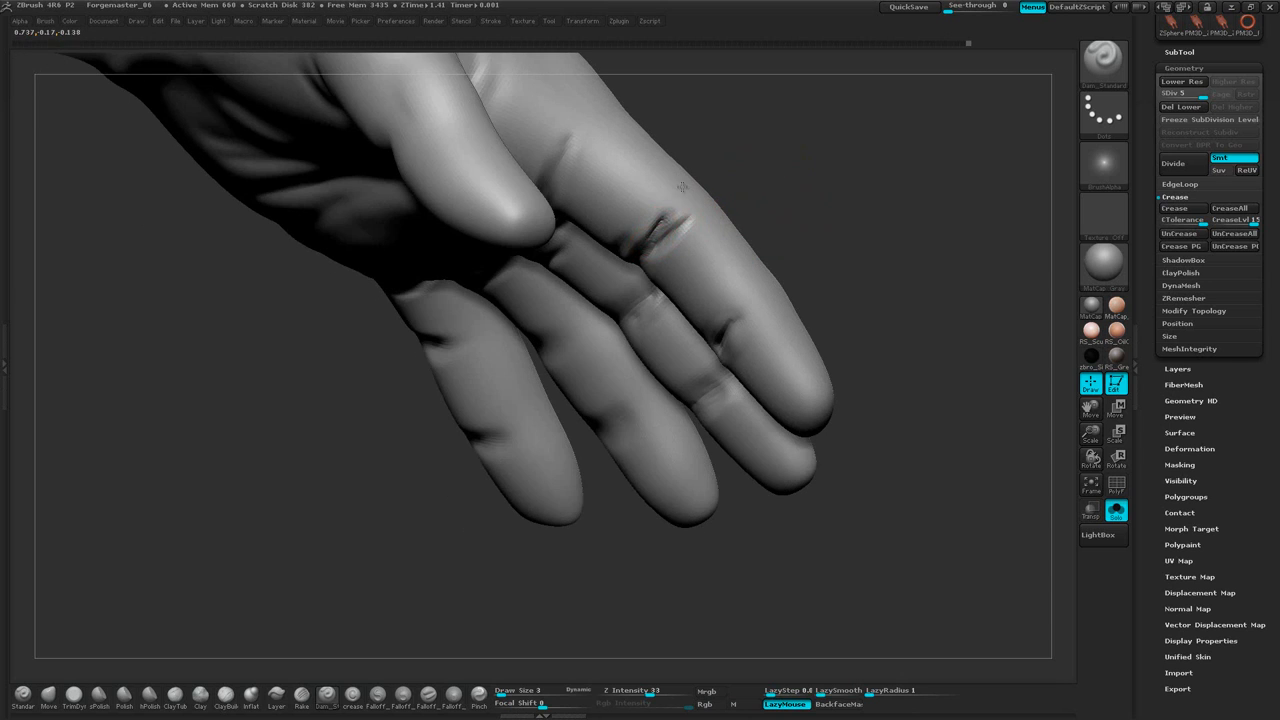
pyautogui.moveTo(748, 145)
pyautogui.mouseDown()
pyautogui.moveTo(803, 149)
pyautogui.moveTo(860, 246)
pyautogui.moveTo(780, 120)
pyautogui.moveTo(634, 203)
pyautogui.mouseUp()
pyautogui.moveTo(793, 174)
pyautogui.mouseDown()
pyautogui.moveTo(820, 109)
pyautogui.moveTo(653, 215)
pyautogui.moveTo(666, 164)
pyautogui.moveTo(692, 160)
pyautogui.moveTo(633, 192)
pyautogui.mouseUp()
# Deepen the index finger's outer joint crease across the pad and smooth its rough edges
pyautogui.moveTo(769, 180)
pyautogui.mouseDown()
pyautogui.moveTo(801, 250)
pyautogui.moveTo(766, 256)
pyautogui.moveTo(695, 334)
pyautogui.mouseUp()
pyautogui.moveTo(732, 290); pyautogui.dragTo(694, 326)
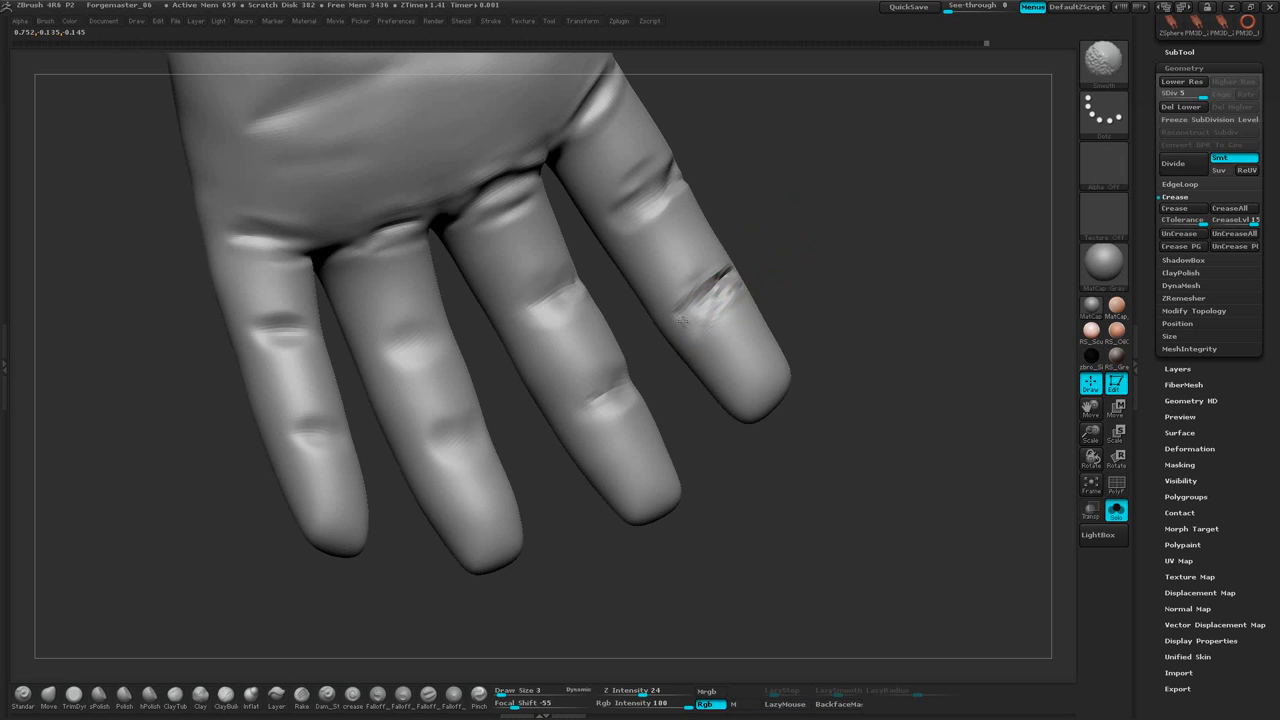
pyautogui.moveTo(837, 211); pyautogui.dragTo(862, 203)
pyautogui.keyDown('shift'); pyautogui.moveTo(745, 274); pyautogui.dragTo(731, 257); pyautogui.keyUp('shift')
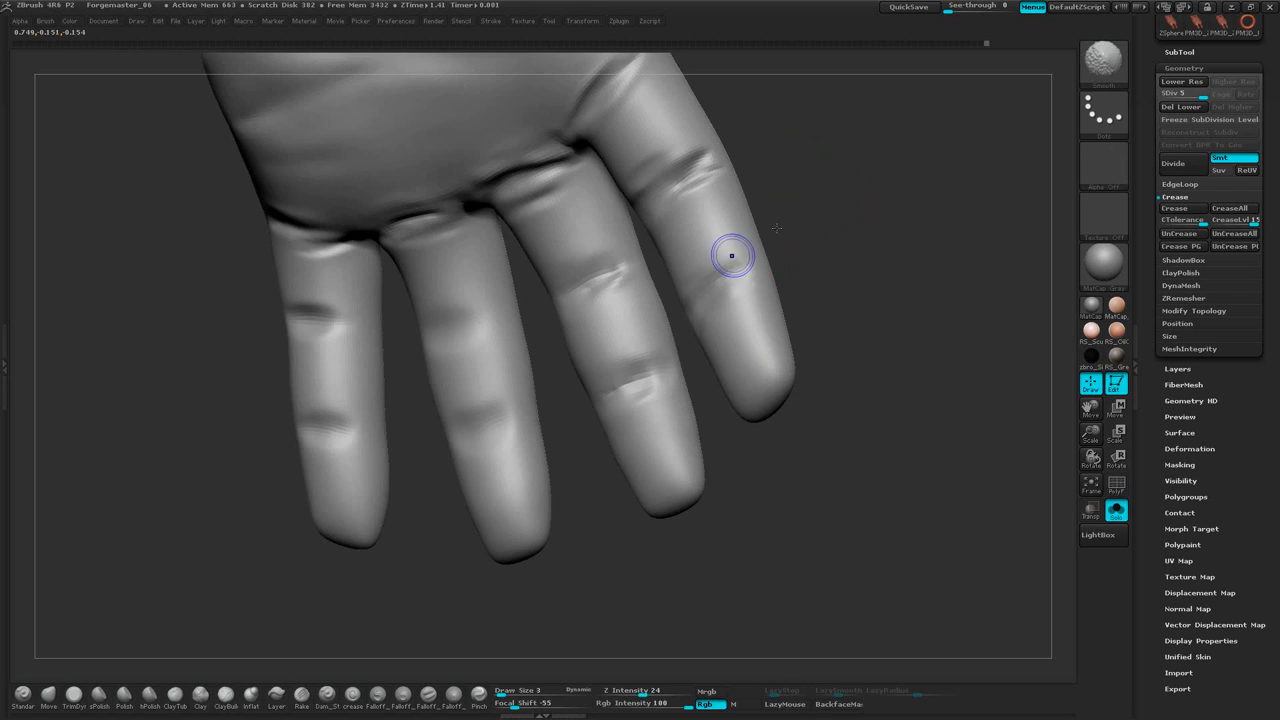
# Define the middle finger's lower joint crease from edge to edge and smooth the folds beneath it
pyautogui.moveTo(830, 196)
pyautogui.mouseDown()
pyautogui.moveTo(806, 203)
pyautogui.moveTo(855, 144)
pyautogui.moveTo(624, 256)
pyautogui.mouseUp()
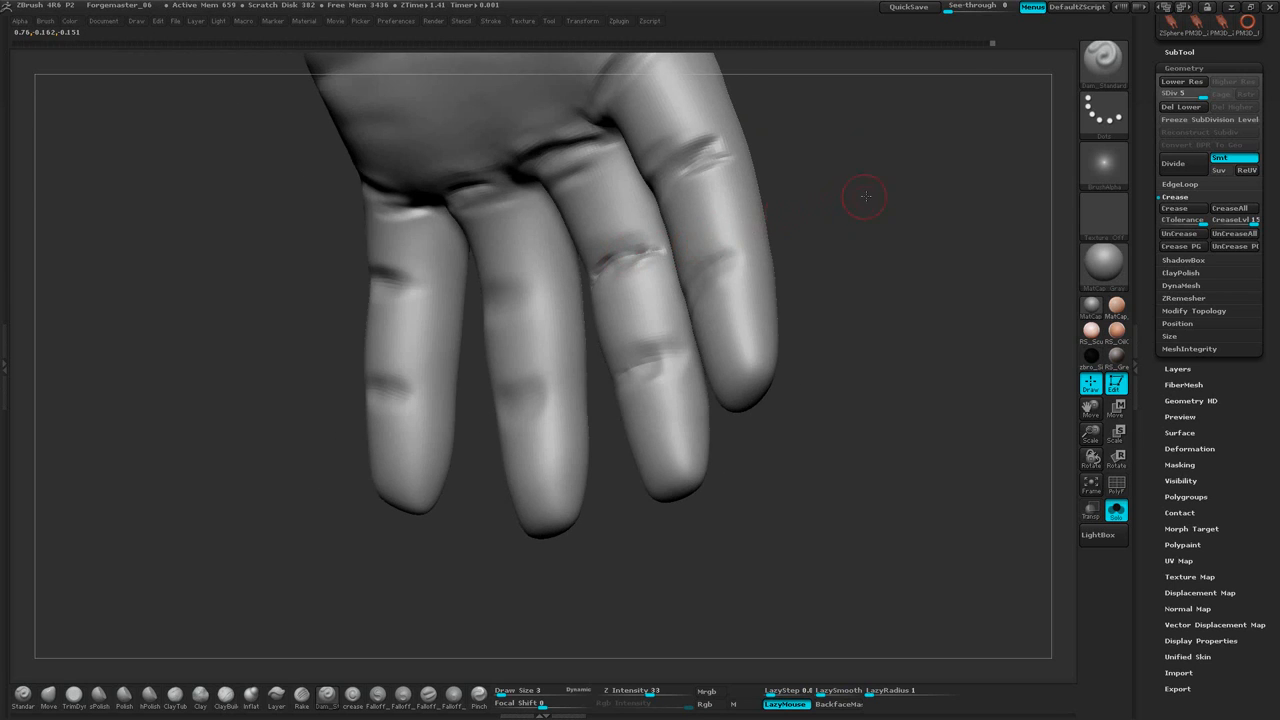
pyautogui.moveTo(865, 196); pyautogui.dragTo(743, 229)
pyautogui.moveTo(834, 208); pyautogui.dragTo(802, 222)
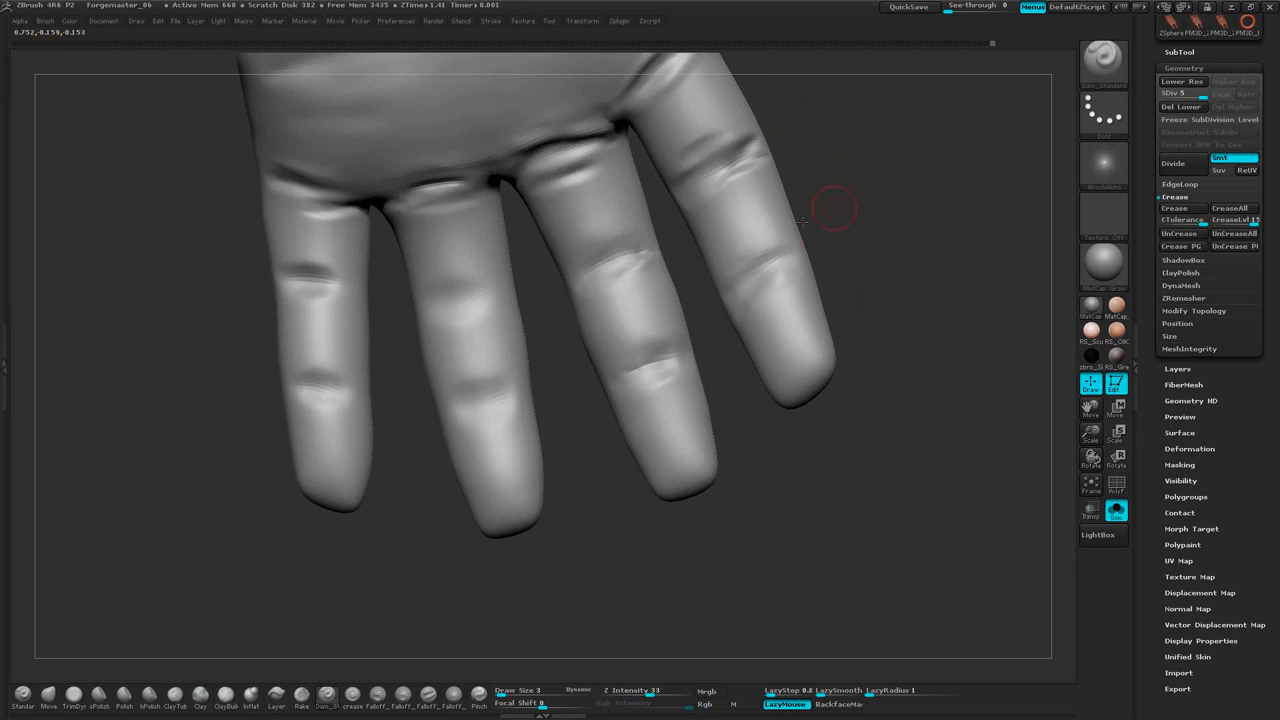
pyautogui.moveTo(884, 194); pyautogui.dragTo(620, 277)
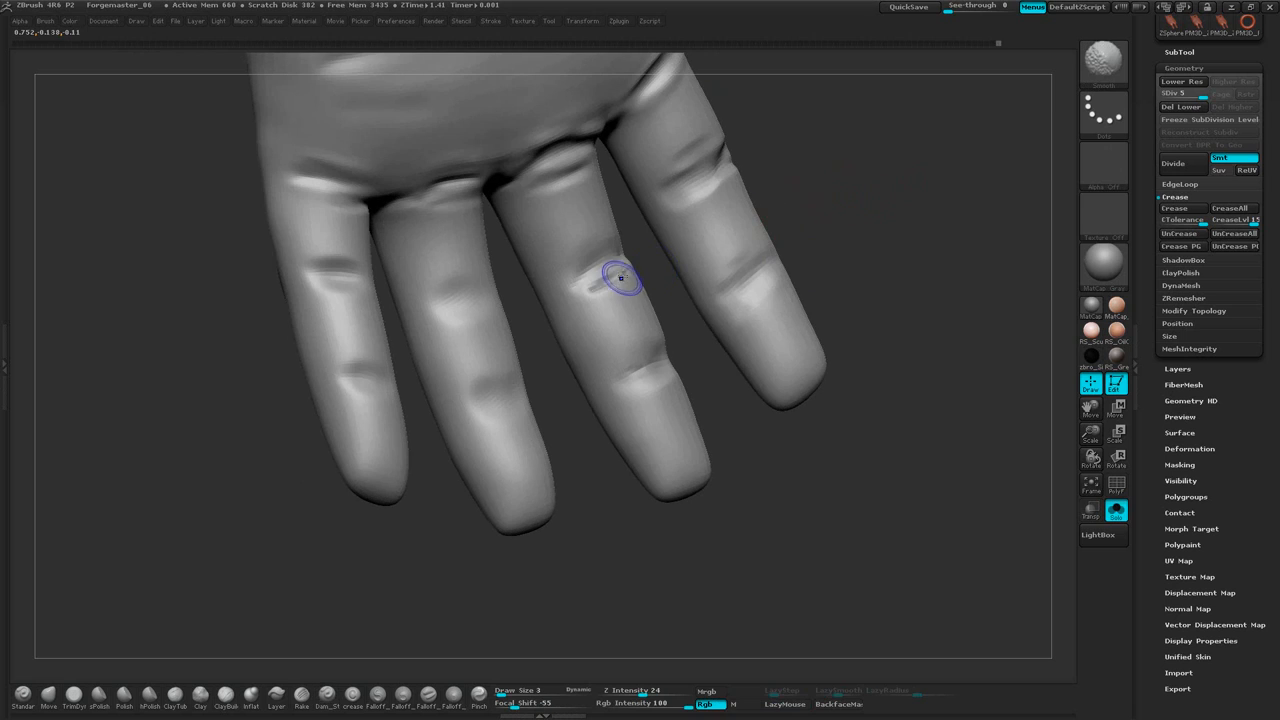
pyautogui.moveTo(874, 220)
pyautogui.mouseDown()
pyautogui.moveTo(946, 163)
pyautogui.moveTo(840, 223)
pyautogui.moveTo(760, 245)
pyautogui.mouseUp()
pyautogui.moveTo(820, 197); pyautogui.dragTo(700, 261)
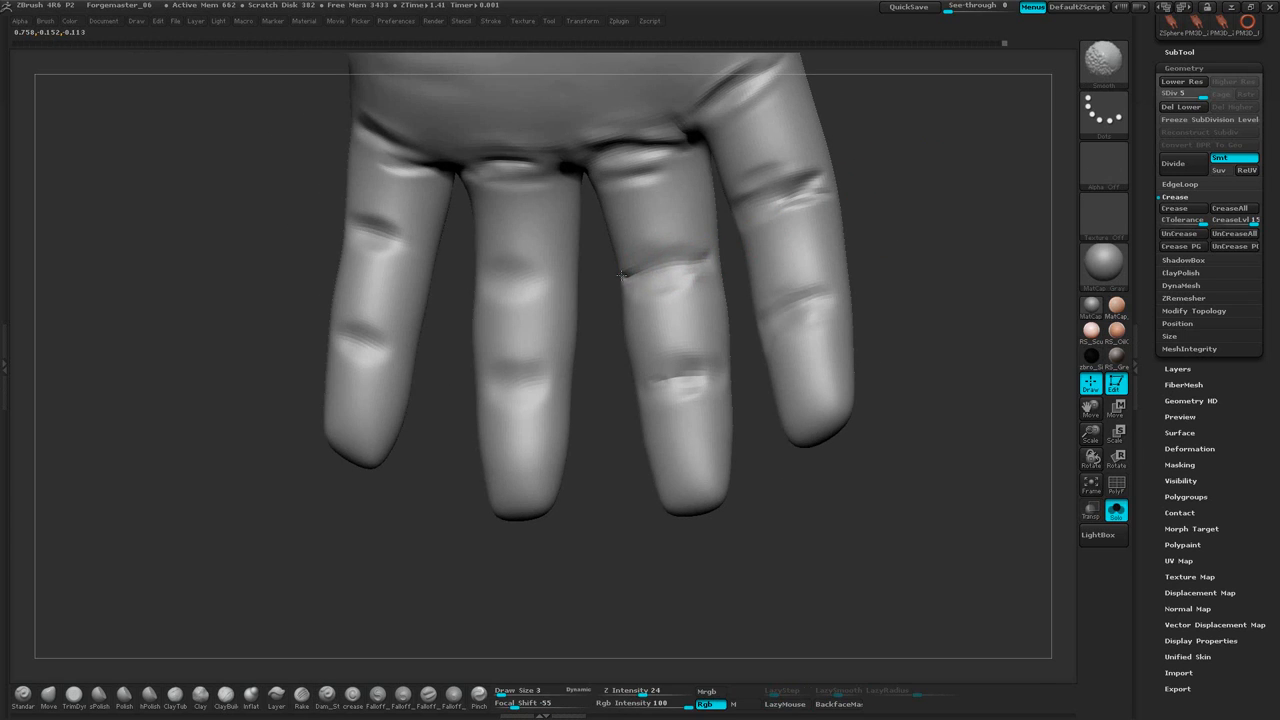
pyautogui.moveTo(920, 220)
pyautogui.mouseDown()
pyautogui.moveTo(971, 204)
pyautogui.moveTo(891, 202)
pyautogui.moveTo(848, 262)
pyautogui.mouseUp()
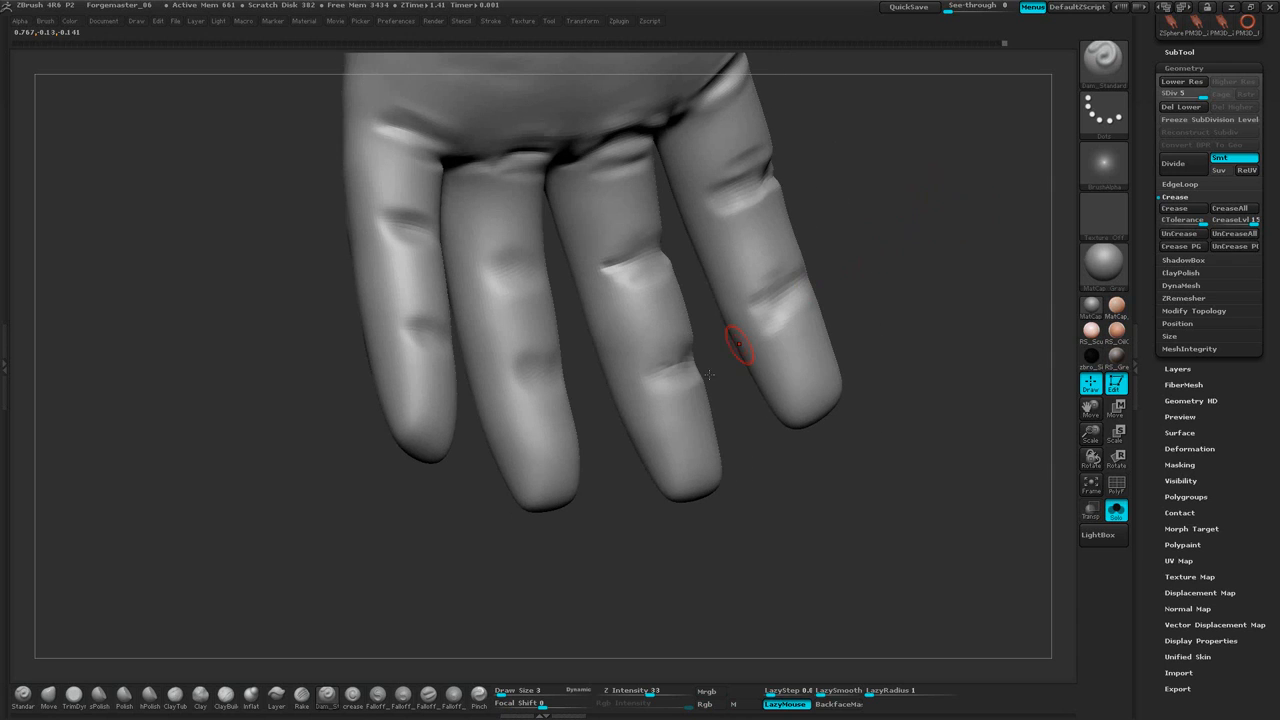
# Rework the middle finger's outer joint crease with Dam_Standard strokes and smooth it into the finger's side
pyautogui.keyDown('shift'); pyautogui.moveTo(700, 380); pyautogui.dragTo(699, 396); pyautogui.keyUp('shift')
pyautogui.moveTo(634, 362); pyautogui.dragTo(686, 344)
pyautogui.moveTo(875, 262); pyautogui.dragTo(672, 355)
pyautogui.press('shift')
pyautogui.moveTo(857, 229)
pyautogui.mouseDown()
pyautogui.moveTo(923, 189)
pyautogui.moveTo(834, 257)
pyautogui.mouseUp()
pyautogui.press('shift')
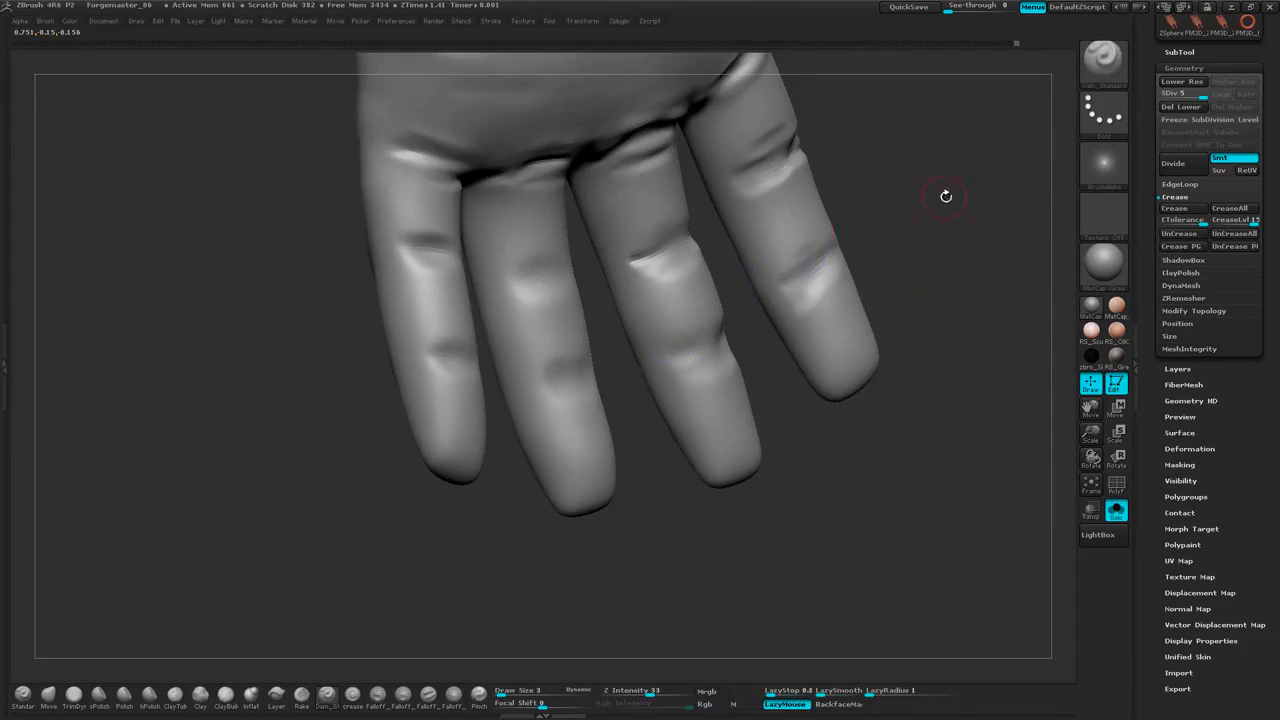
# Carve fine wrinkles into the index finger's lower crease and both middle finger creases with Dam_Standard at draw size 2
pyautogui.moveTo(946, 197)
pyautogui.mouseDown()
pyautogui.moveTo(937, 211)
pyautogui.moveTo(889, 209)
pyautogui.moveTo(904, 196)
pyautogui.mouseUp()
pyautogui.moveTo(600, 420); pyautogui.dragTo(557, 466)
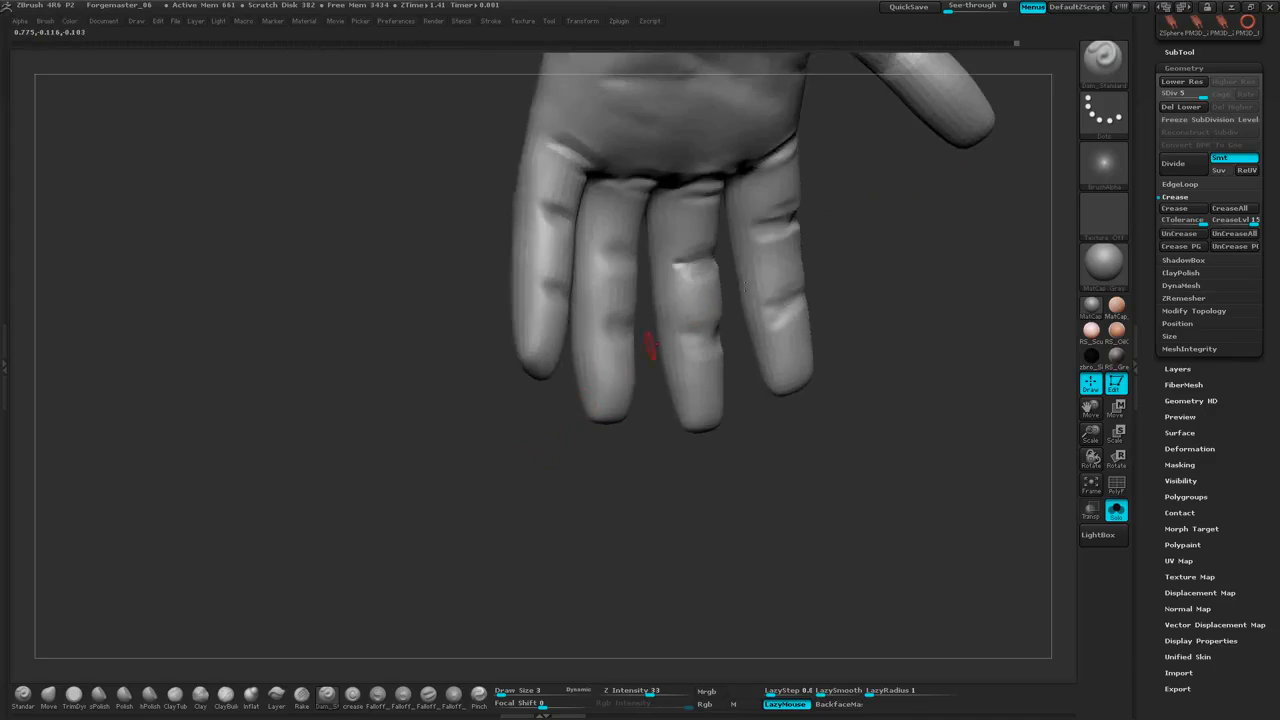
pyautogui.moveTo(896, 215)
pyautogui.keyDown('alt'); pyautogui.mouseDown()
pyautogui.moveTo(909, 249)
pyautogui.moveTo(909, 229)
pyautogui.moveTo(880, 226)
pyautogui.moveTo(876, 240)
pyautogui.mouseUp(); pyautogui.keyUp('alt')
pyautogui.press('space')
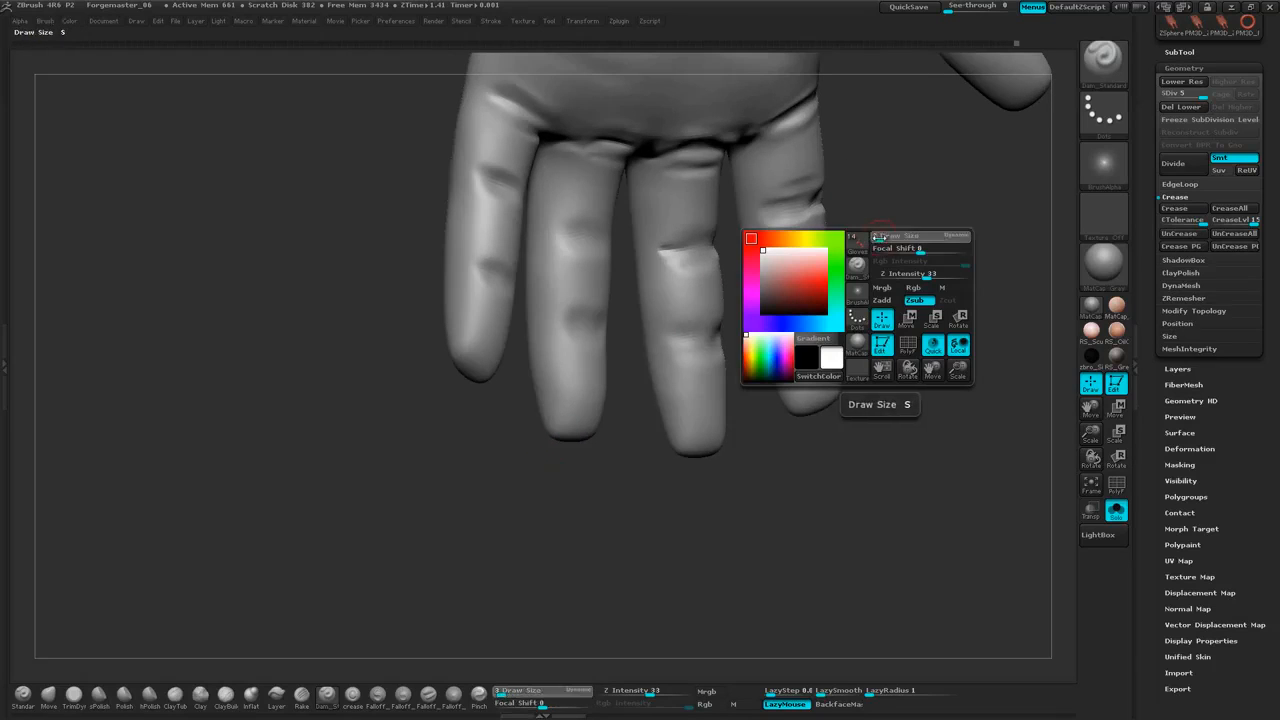
pyautogui.moveTo(903, 197); pyautogui.dragTo(849, 234)
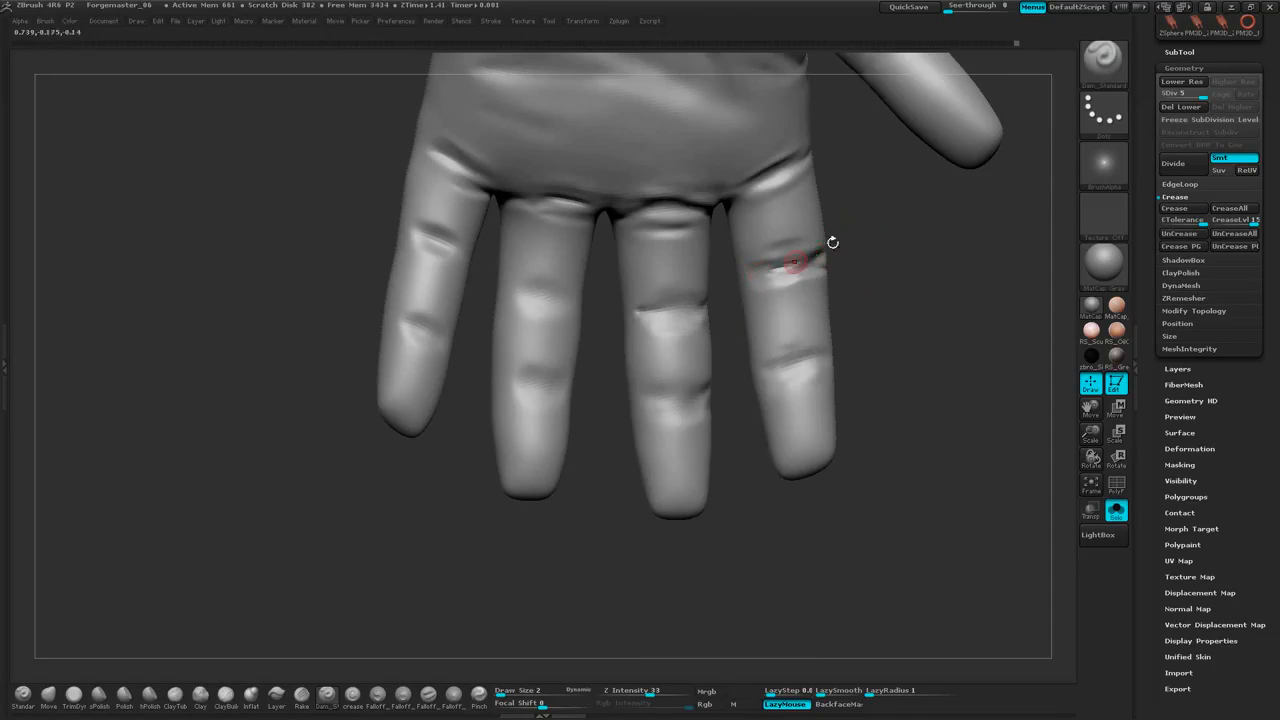
pyautogui.moveTo(636, 306); pyautogui.dragTo(698, 298)
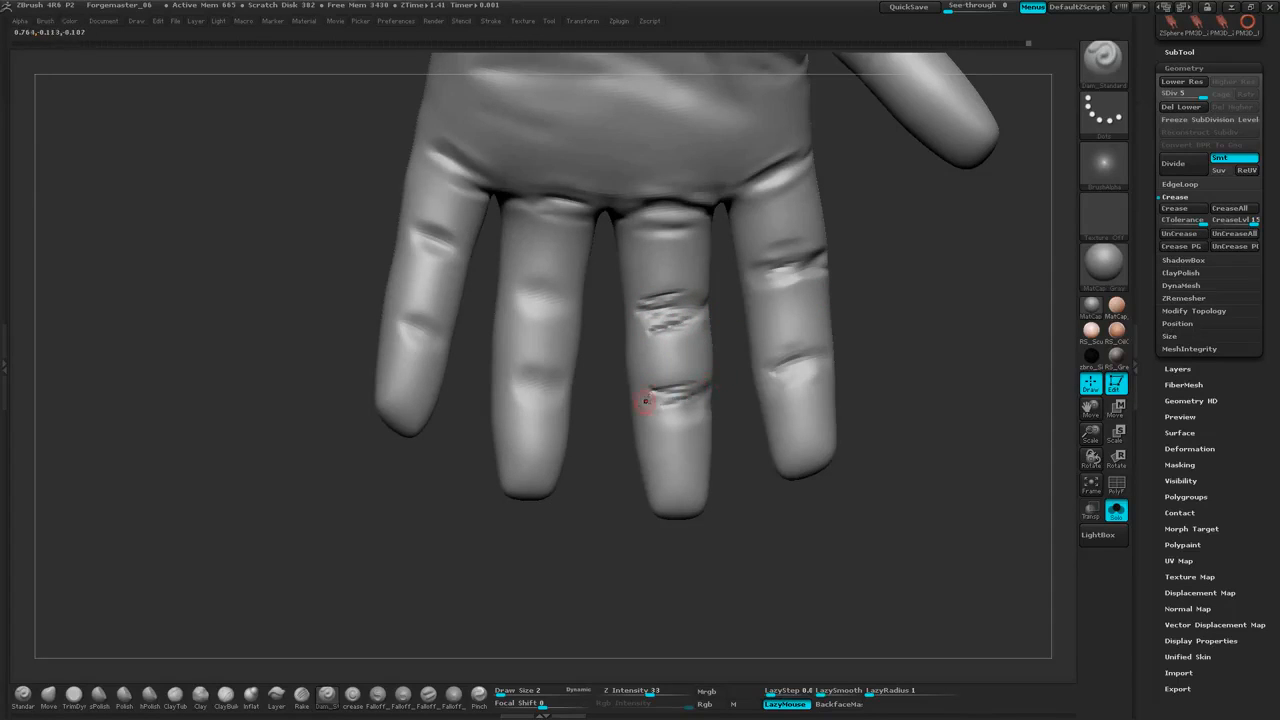
# Add fine wrinkle lines across both joint creases of the ring finger and the little finger
pyautogui.moveTo(607, 339); pyautogui.dragTo(577, 360)
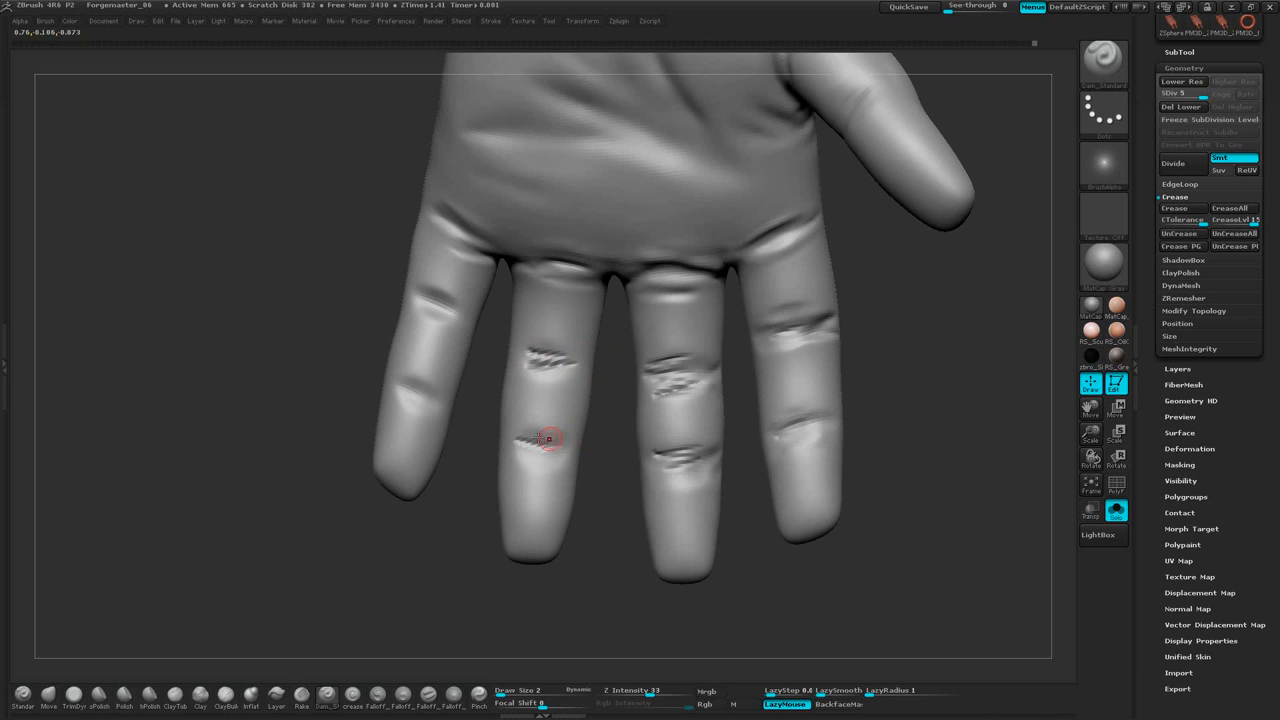
pyautogui.keyDown('alt'); pyautogui.moveTo(319, 423); pyautogui.dragTo(335, 459); pyautogui.keyUp('alt')
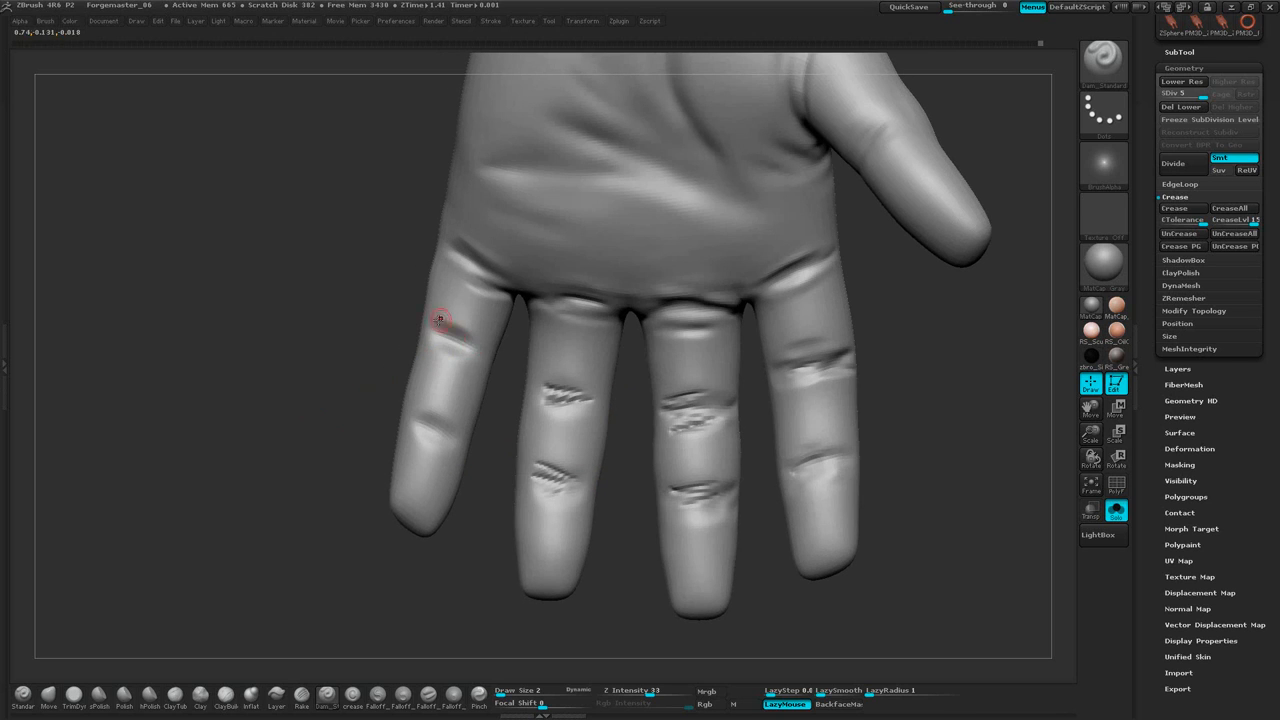
pyautogui.moveTo(461, 347); pyautogui.dragTo(441, 343)
pyautogui.moveTo(349, 467)
pyautogui.keyDown('alt'); pyautogui.mouseDown()
pyautogui.moveTo(391, 411)
pyautogui.moveTo(405, 418)
pyautogui.mouseUp(); pyautogui.keyUp('alt')
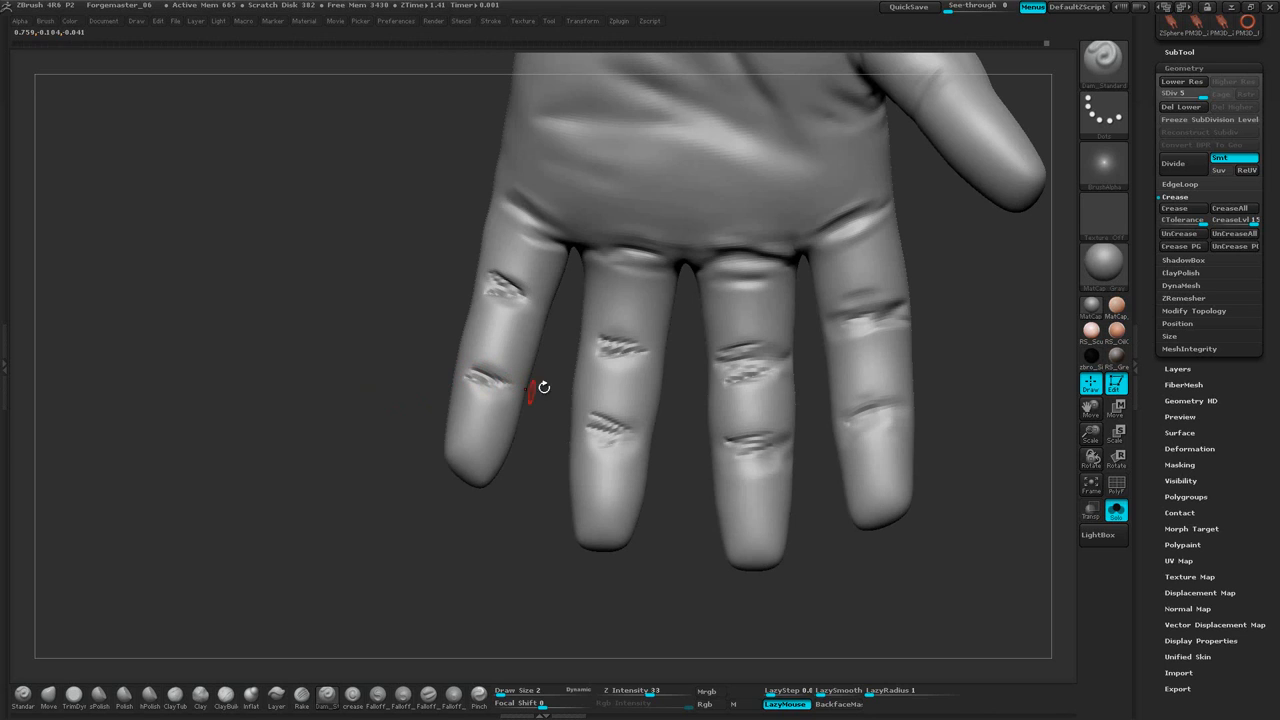
# Smooth the fine wrinkles at the middle and ring fingers' joint creases
pyautogui.moveTo(982, 320)
pyautogui.mouseDown()
pyautogui.moveTo(883, 334)
pyautogui.moveTo(906, 349)
pyautogui.moveTo(886, 326)
pyautogui.moveTo(870, 332)
pyautogui.mouseUp()
pyautogui.press('shift')
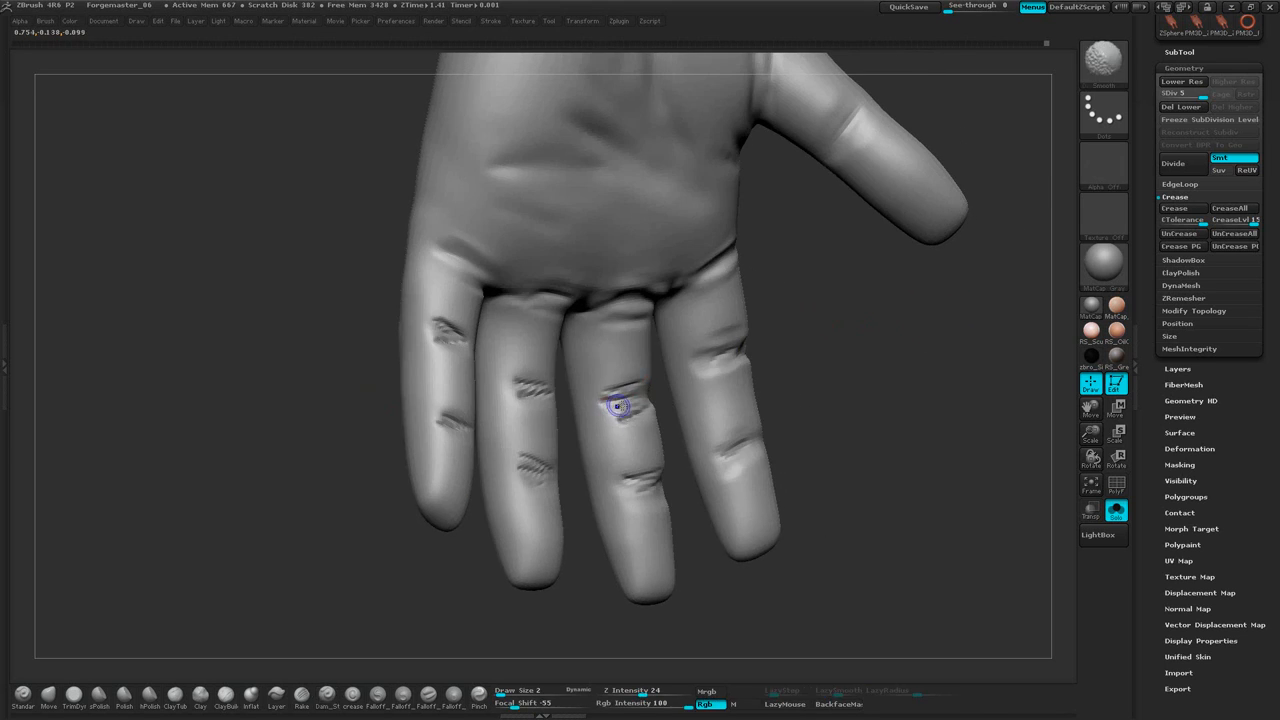
pyautogui.moveTo(760, 358); pyautogui.dragTo(648, 416)
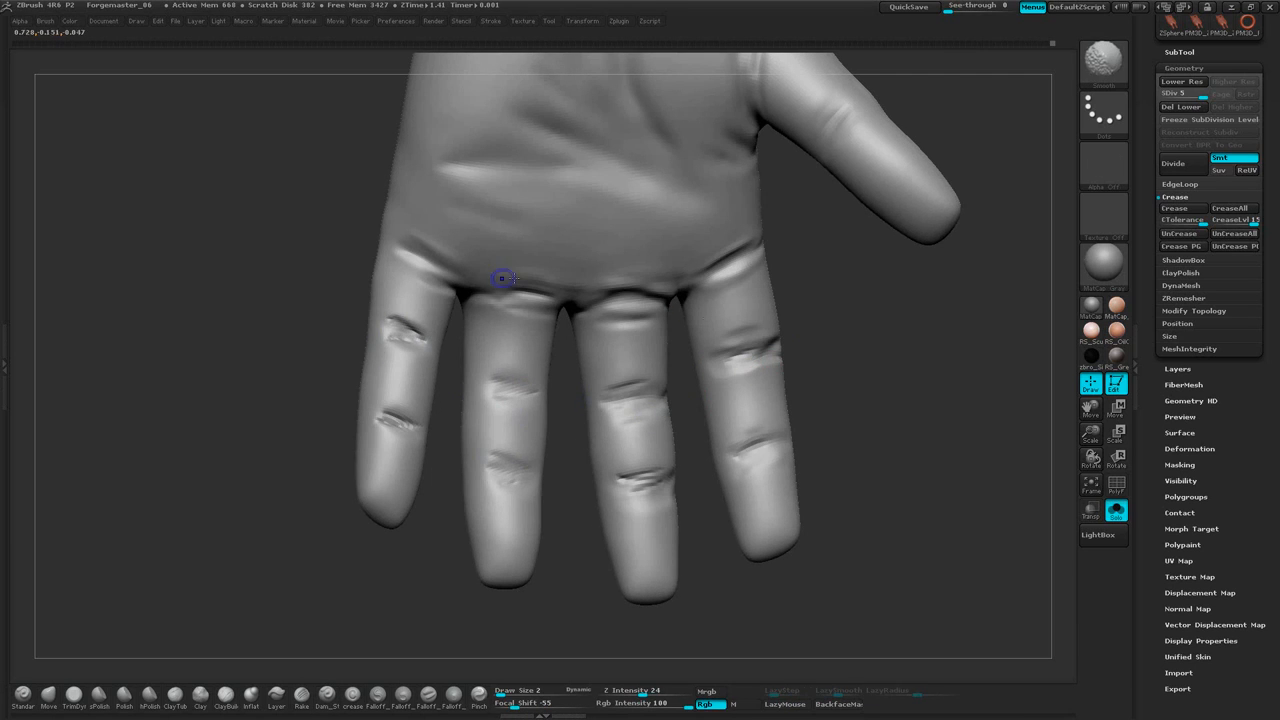
# Turn off Solo mode and bring the complete dwarf character with all its subtools into view
pyautogui.press('f')
pyautogui.click(1116, 510)
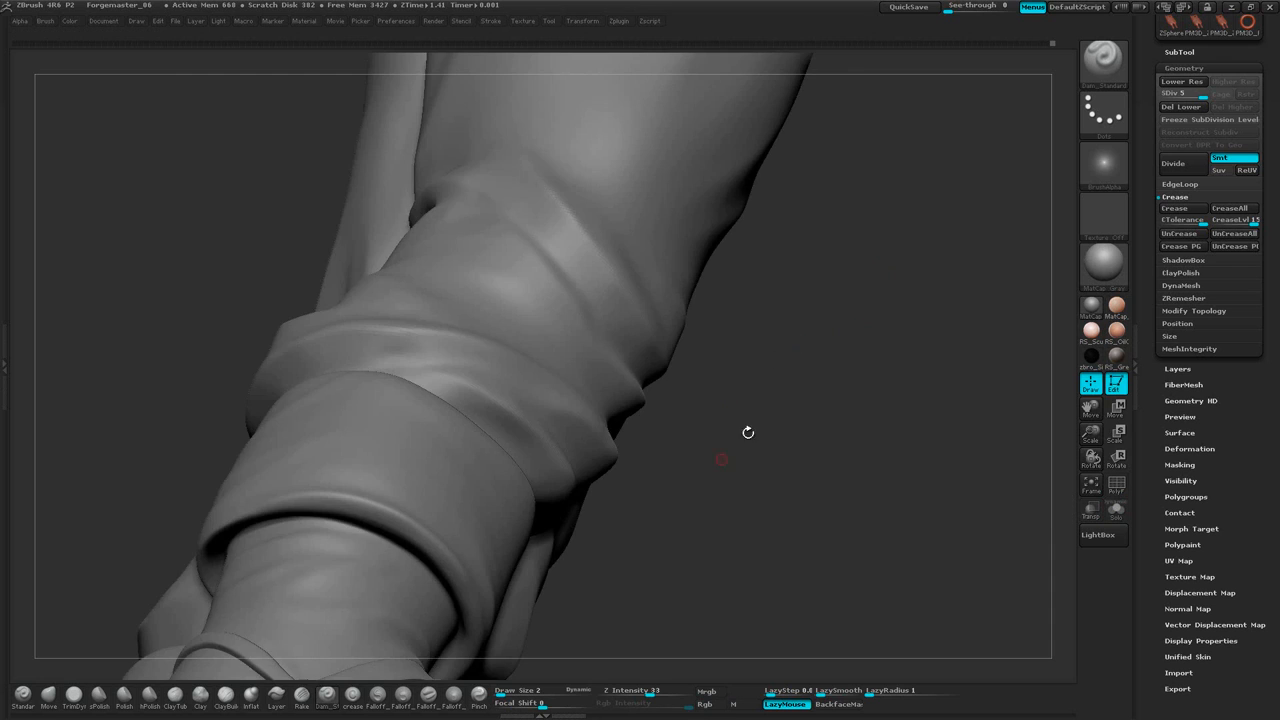
pyautogui.keyDown('alt'); pyautogui.moveTo(748, 432); pyautogui.dragTo(788, 326); pyautogui.keyUp('alt')
# Apply the flat black silhouette material and examine the full figure's outline from slightly different angles
pyautogui.click(1091, 330)
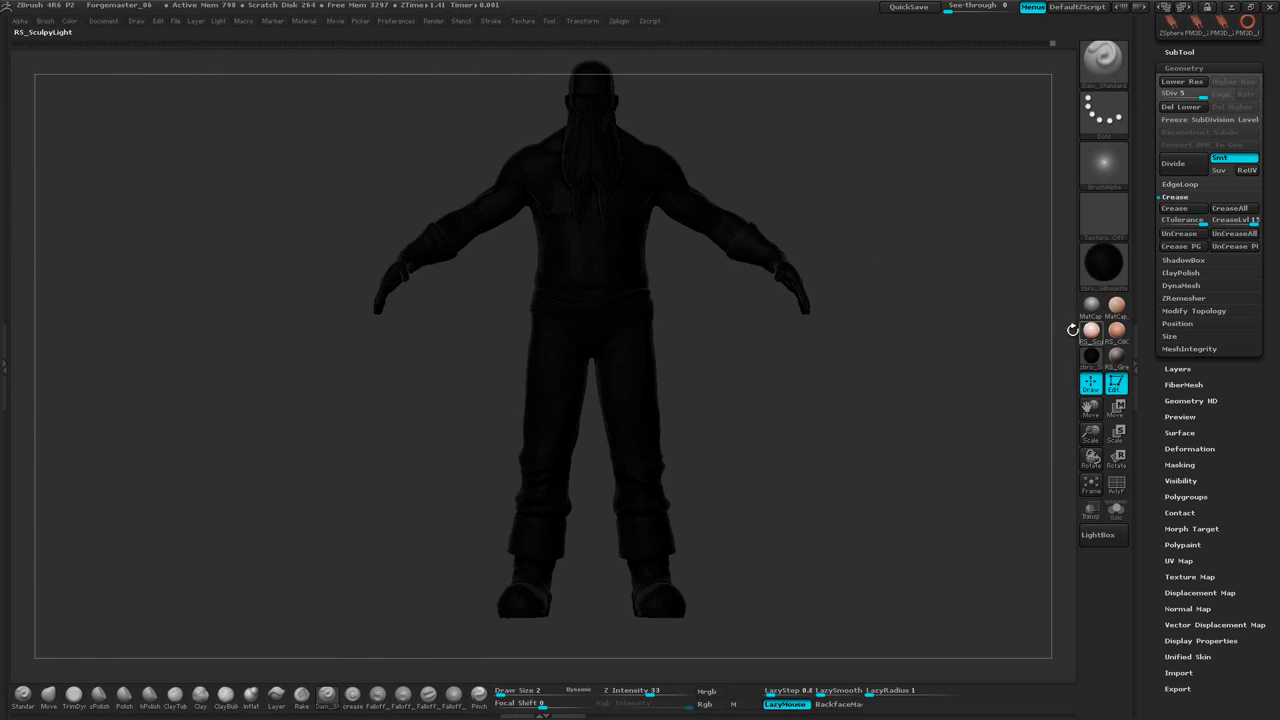
pyautogui.moveTo(932, 192); pyautogui.dragTo(937, 194)
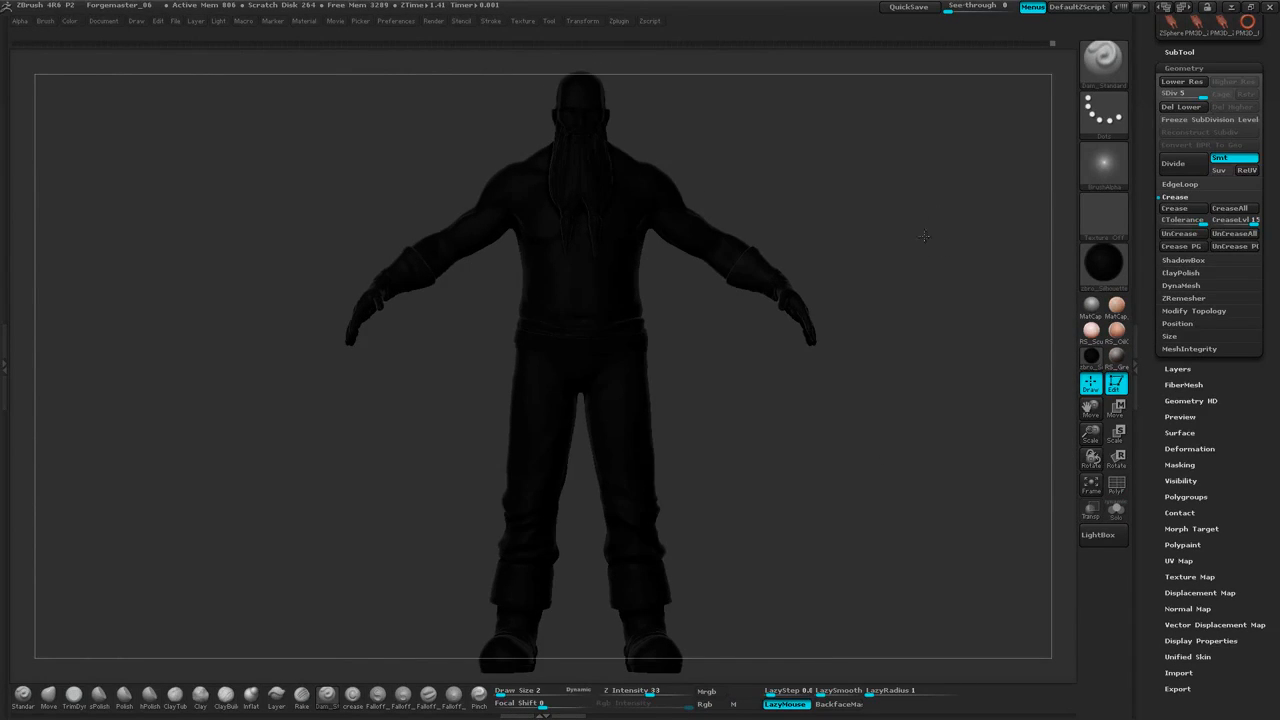
pyautogui.moveTo(924, 236); pyautogui.dragTo(890, 219)
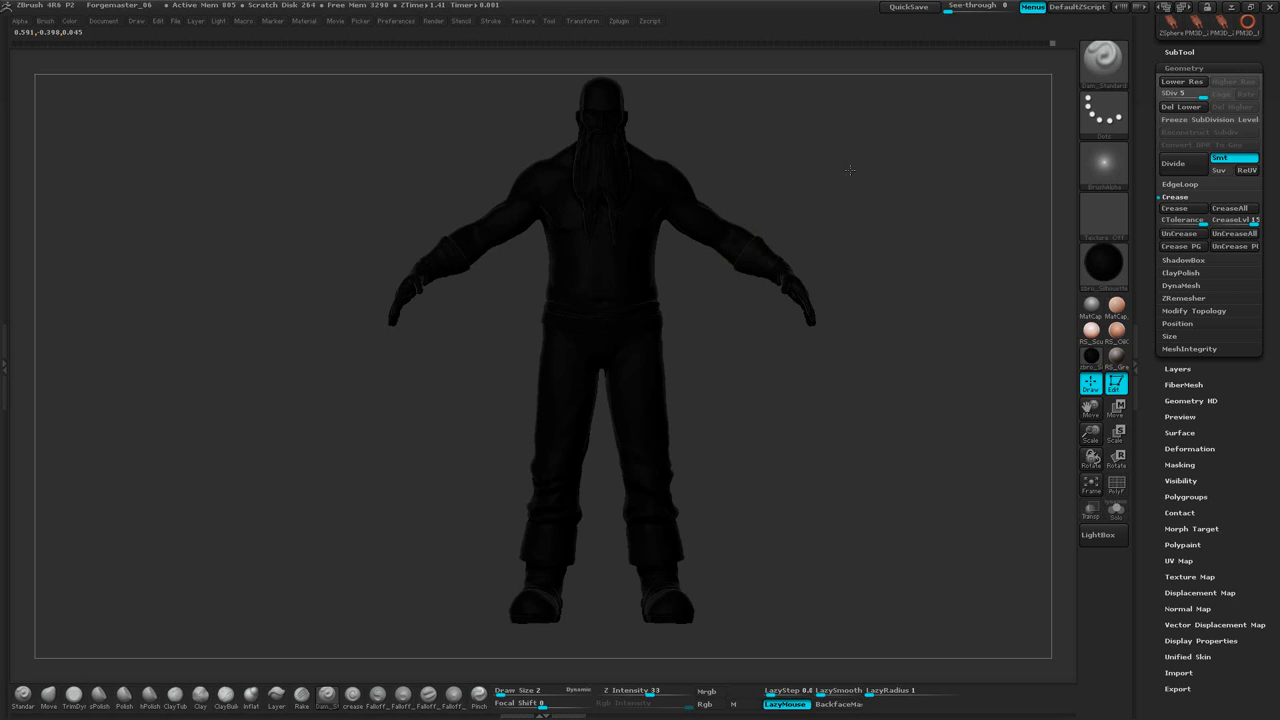
pyautogui.moveTo(849, 170); pyautogui.dragTo(857, 200)
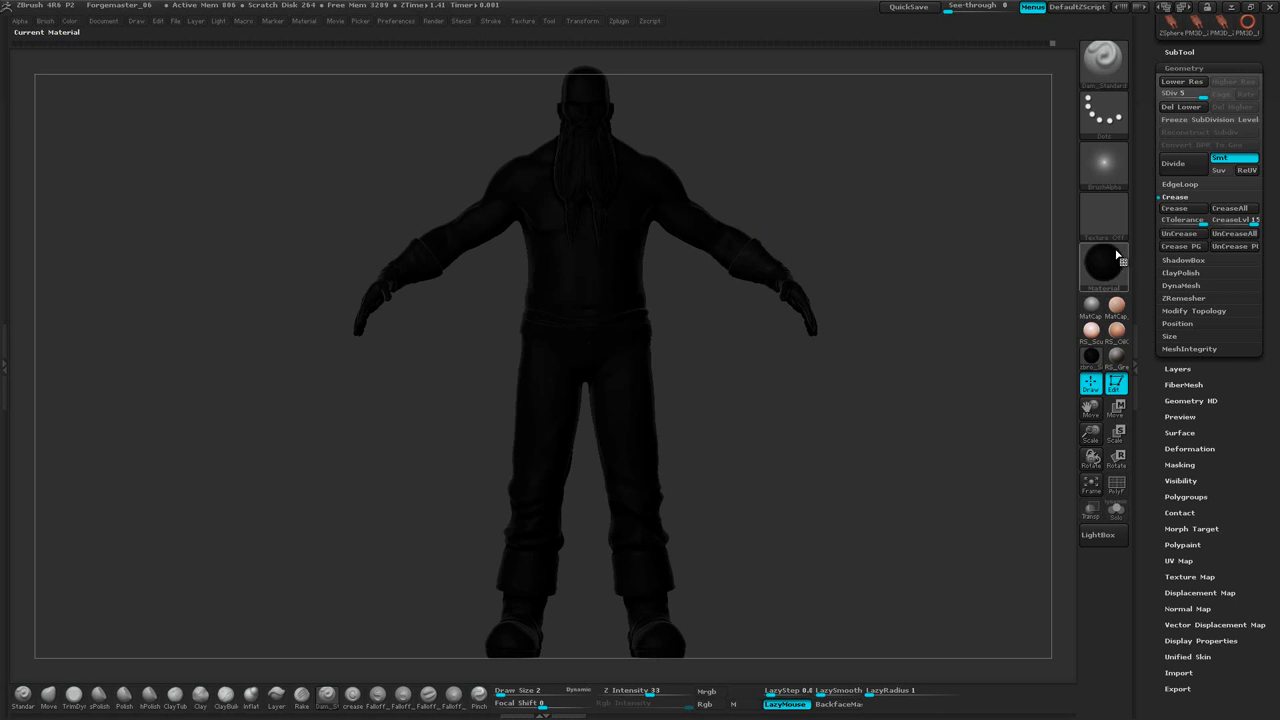
# Switch the character to the RS_GreyClayExtreme material and inspect the upper body, arms and gloves from the front
pyautogui.click(1091, 306)
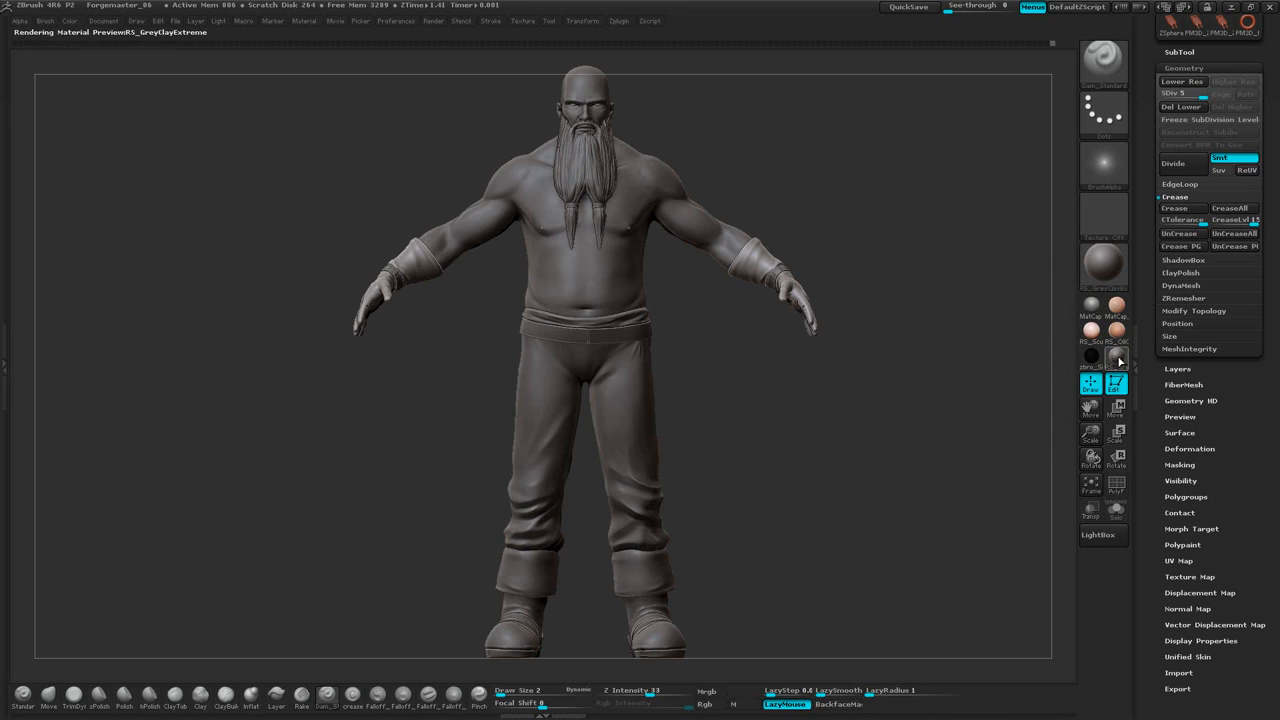
pyautogui.keyDown('alt'); pyautogui.moveTo(966, 273); pyautogui.dragTo(963, 312); pyautogui.keyUp('alt')
pyautogui.keyDown('alt'); pyautogui.moveTo(738, 338); pyautogui.dragTo(840, 418); pyautogui.keyUp('alt')
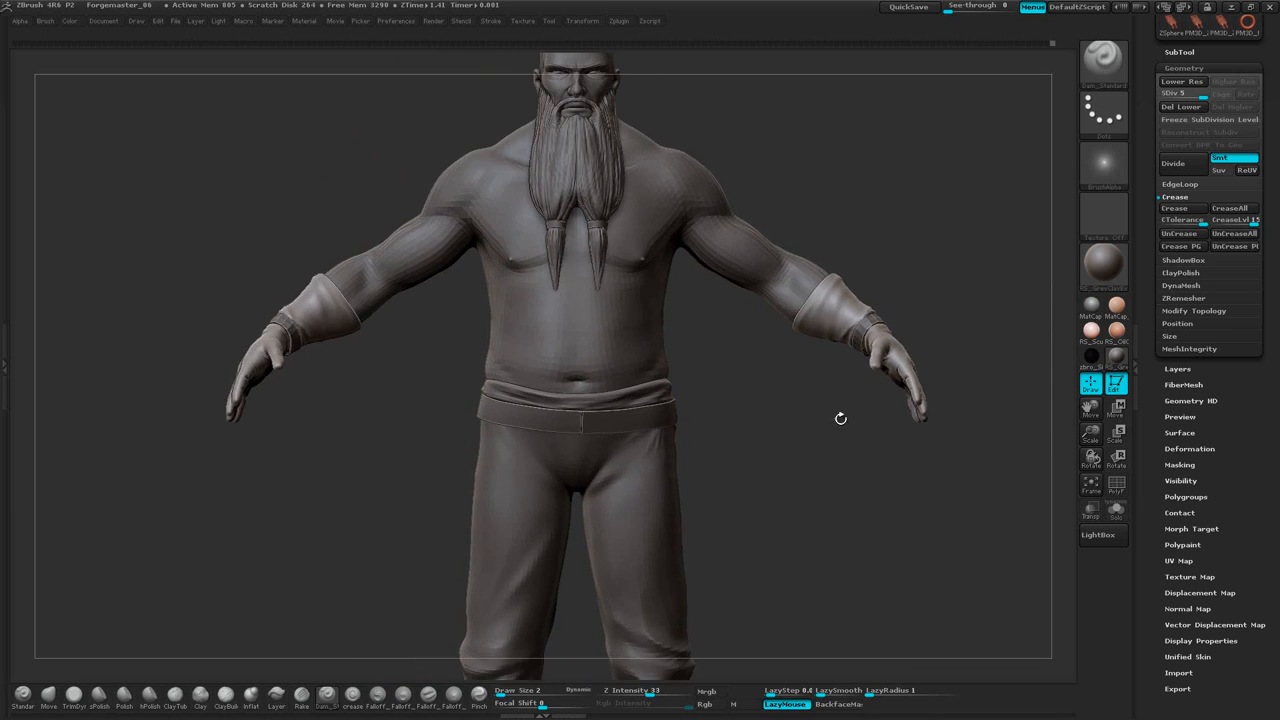
pyautogui.keyDown('alt'); pyautogui.moveTo(889, 236); pyautogui.dragTo(906, 312); pyautogui.keyUp('alt')
pyautogui.moveTo(873, 264)
pyautogui.keyDown('alt'); pyautogui.mouseDown()
pyautogui.moveTo(857, 200)
pyautogui.moveTo(881, 254)
pyautogui.mouseUp(); pyautogui.keyUp('alt')
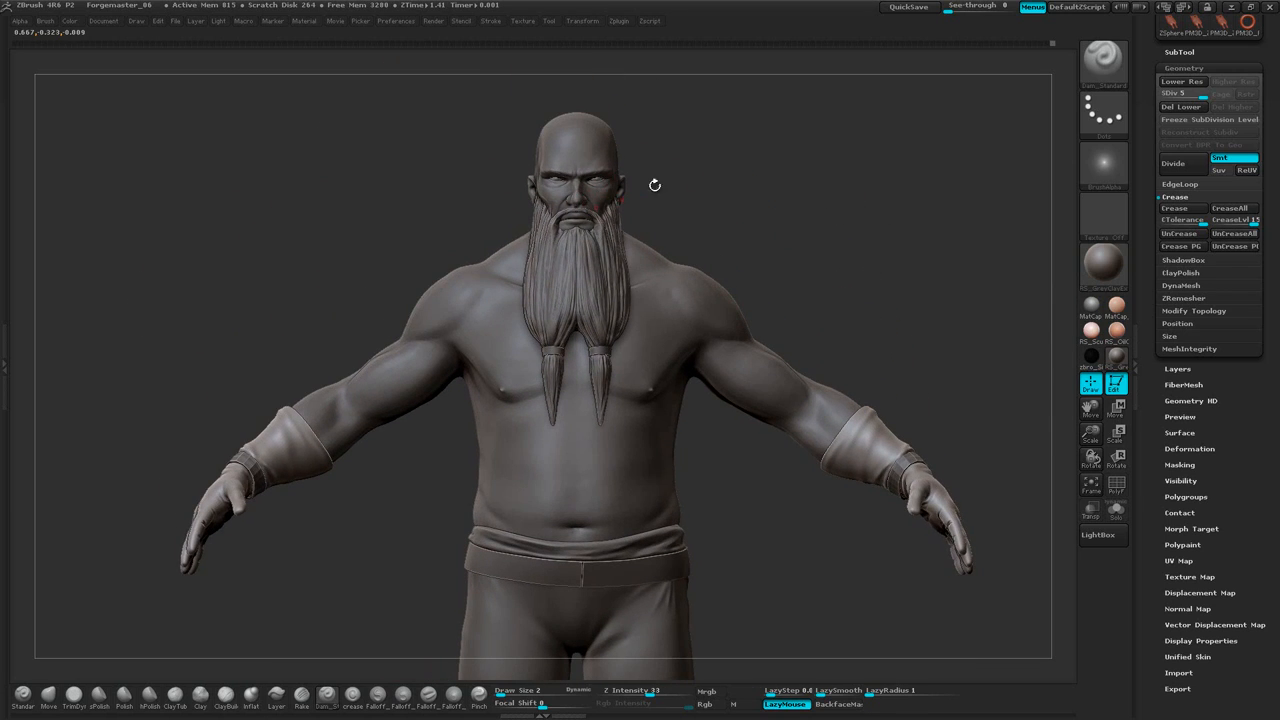
# Carve and soften the glove cuff fold beside the wrist strap using Dam_Standard at draw size 6
pyautogui.moveTo(775, 183); pyautogui.dragTo(851, 140)
pyautogui.moveTo(870, 212); pyautogui.dragTo(854, 229)
pyautogui.keyDown('alt'); pyautogui.moveTo(819, 410); pyautogui.dragTo(781, 311); pyautogui.keyUp('alt')
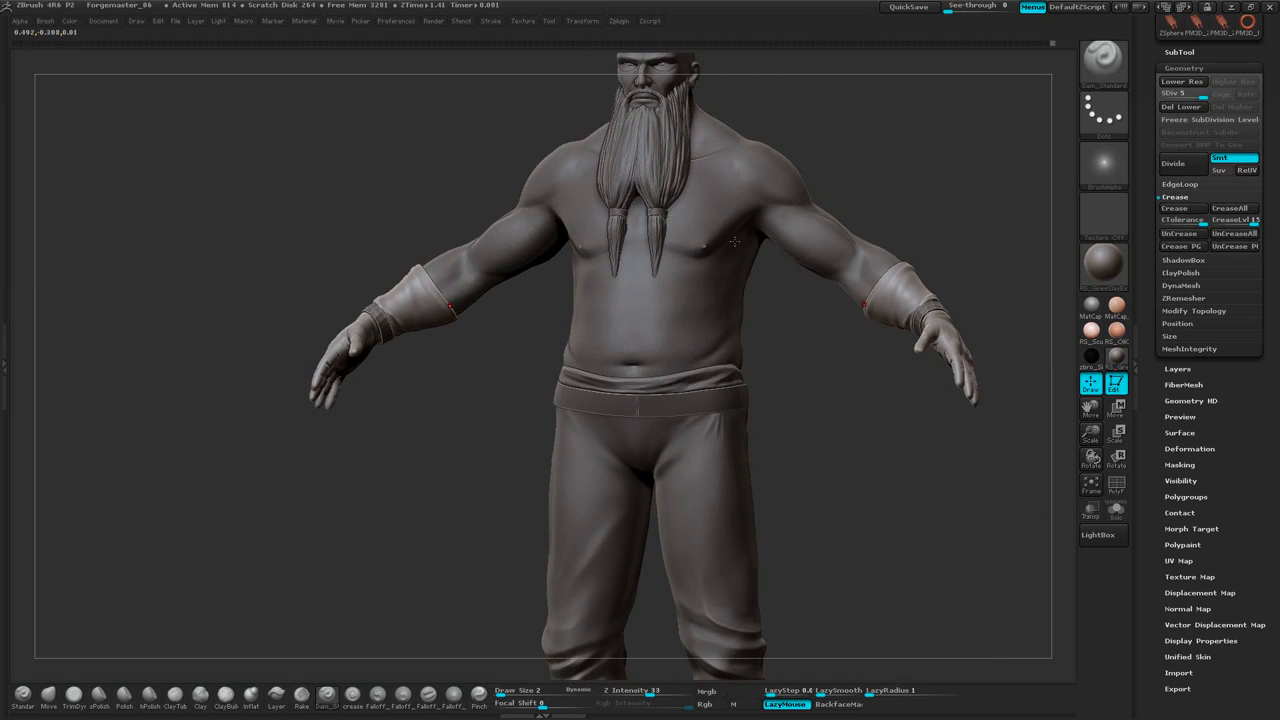
pyautogui.moveTo(811, 415); pyautogui.dragTo(808, 313)
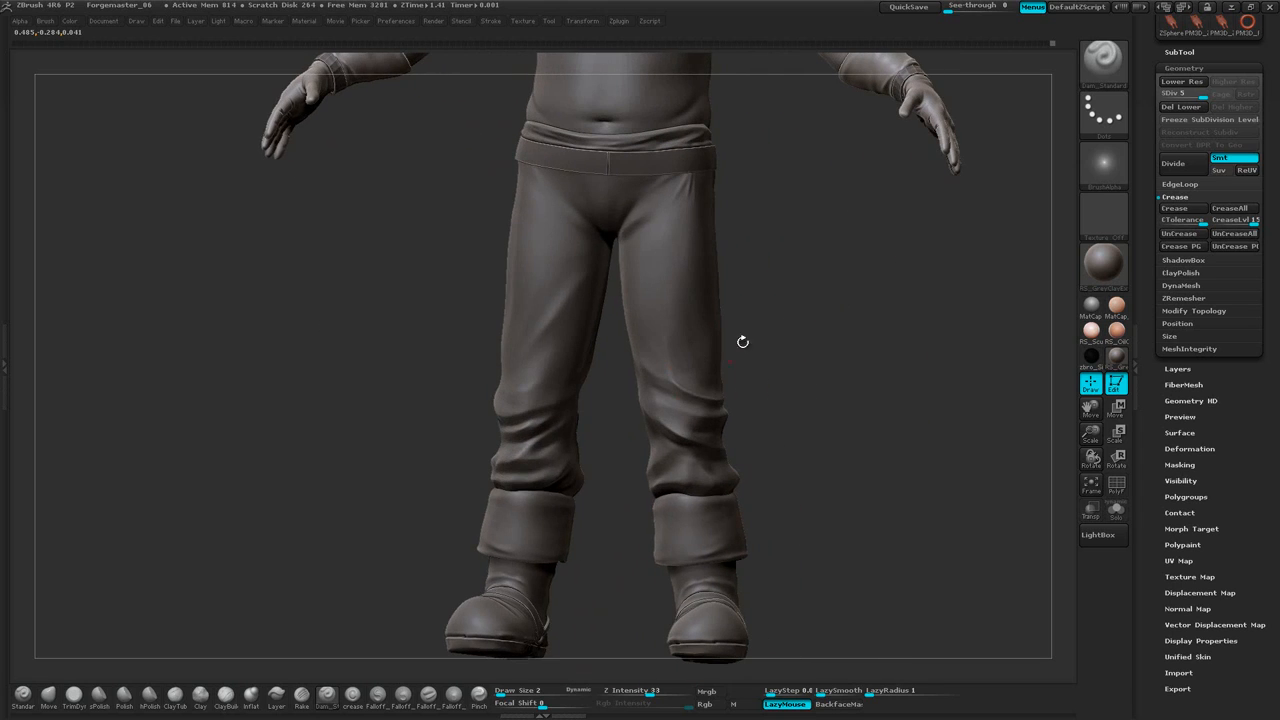
pyautogui.moveTo(743, 342); pyautogui.dragTo(841, 237)
pyautogui.moveTo(880, 189)
pyautogui.mouseDown()
pyautogui.moveTo(854, 189)
pyautogui.moveTo(810, 255)
pyautogui.moveTo(803, 220)
pyautogui.moveTo(817, 257)
pyautogui.moveTo(808, 223)
pyautogui.moveTo(826, 206)
pyautogui.moveTo(819, 258)
pyautogui.moveTo(809, 194)
pyautogui.moveTo(839, 200)
pyautogui.moveTo(860, 223)
pyautogui.moveTo(648, 219)
pyautogui.mouseUp()
pyautogui.press('space')
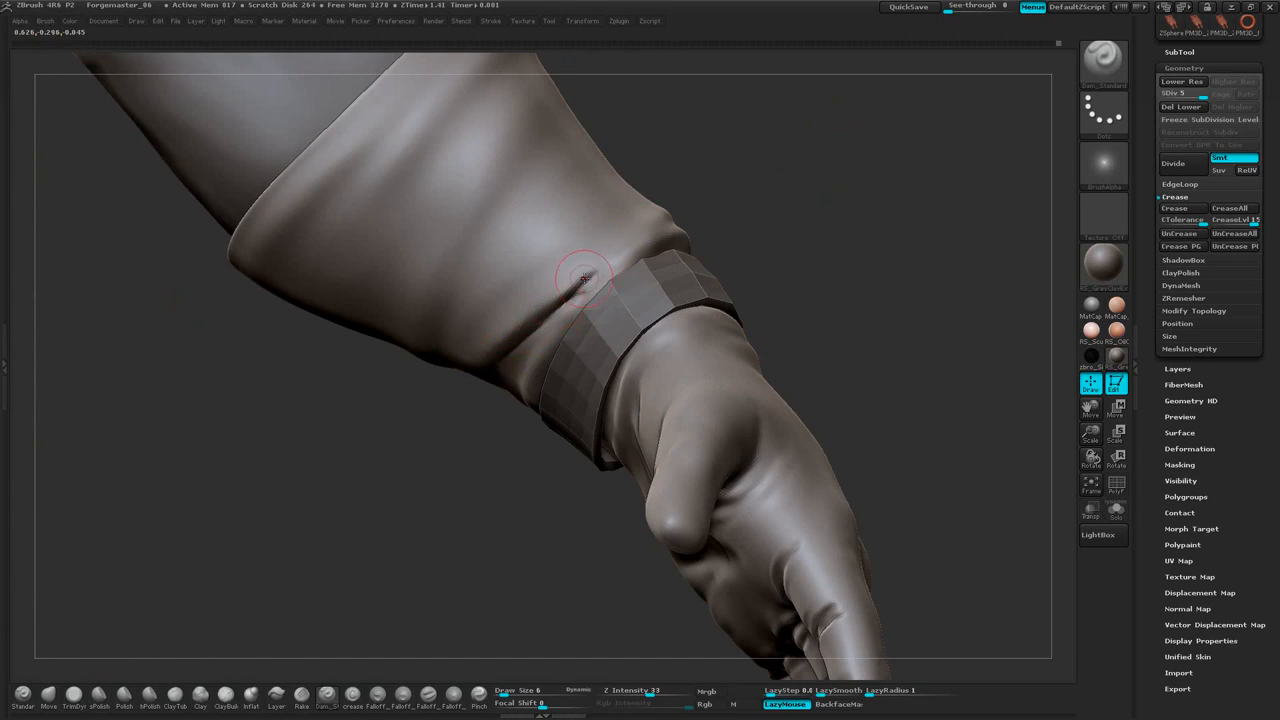
pyautogui.press('shift')
# Set the Dam_Standard draw size to 1 for fine creases on the palm side of the glove's fingers
pyautogui.moveTo(830, 200)
pyautogui.keyDown('alt'); pyautogui.mouseDown()
pyautogui.moveTo(820, 234)
pyautogui.moveTo(780, 243)
pyautogui.moveTo(770, 180)
pyautogui.moveTo(817, 306)
pyautogui.moveTo(767, 258)
pyautogui.moveTo(769, 272)
pyautogui.moveTo(875, 213)
pyautogui.moveTo(909, 243)
pyautogui.moveTo(858, 281)
pyautogui.moveTo(809, 230)
pyautogui.moveTo(851, 308)
pyautogui.moveTo(791, 157)
pyautogui.moveTo(798, 135)
pyautogui.moveTo(823, 143)
pyautogui.moveTo(737, 136)
pyautogui.mouseUp(); pyautogui.keyUp('alt')
pyautogui.press('space')
pyautogui.click(823, 143)
pyautogui.write('1')
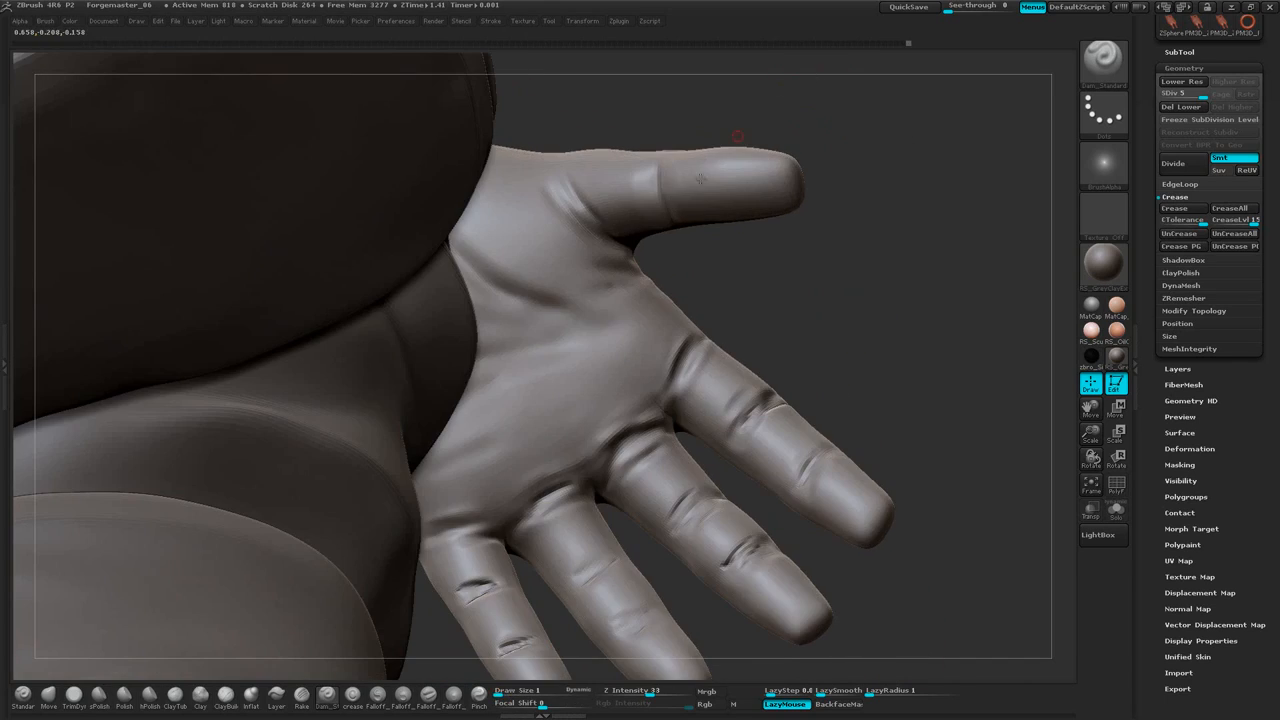
pyautogui.moveTo(913, 180)
pyautogui.mouseDown()
pyautogui.moveTo(885, 143)
pyautogui.moveTo(872, 201)
pyautogui.moveTo(894, 212)
pyautogui.moveTo(708, 248)
pyautogui.mouseUp()
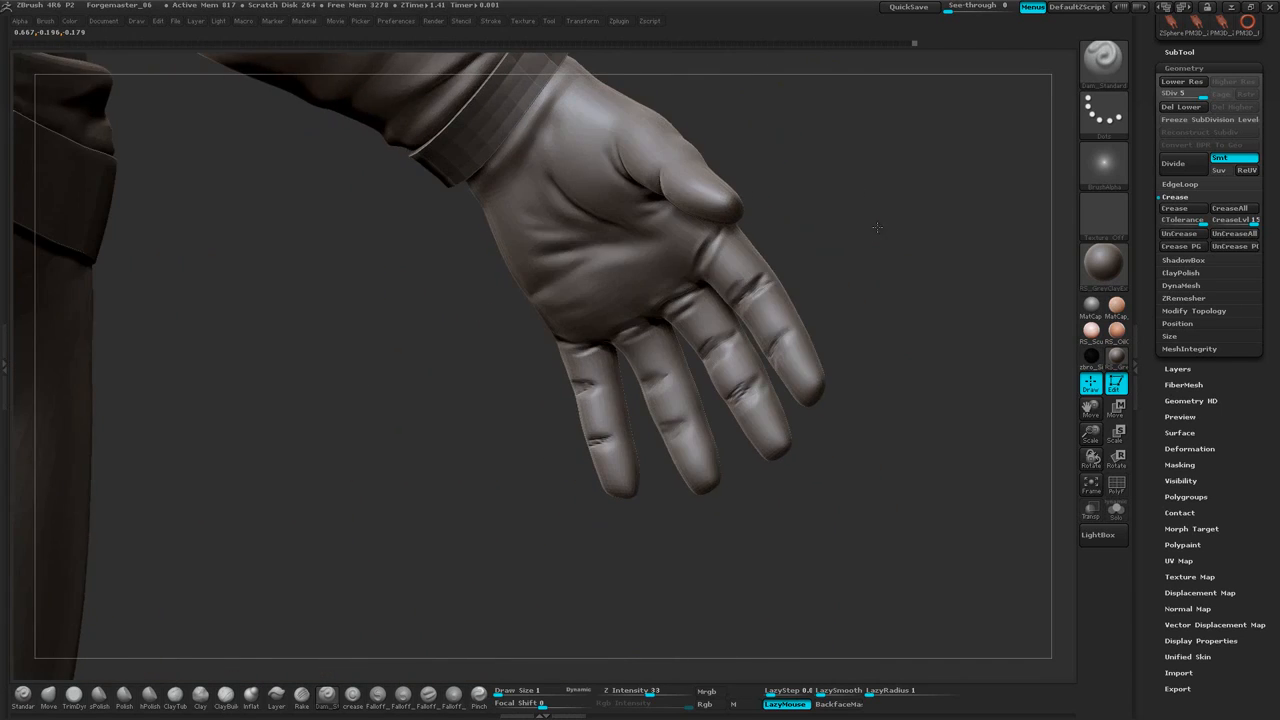
# Set the draw size to 7 and smooth the glove's palm-side creases at the finger bases and a finger joint
pyautogui.press('space')
pyautogui.click(882, 230)
pyautogui.write('7')
pyautogui.press('Return')
pyautogui.moveTo(886, 180)
pyautogui.keyDown('alt'); pyautogui.mouseDown()
pyautogui.moveTo(877, 143)
pyautogui.moveTo(850, 160)
pyautogui.mouseUp(); pyautogui.keyUp('alt')
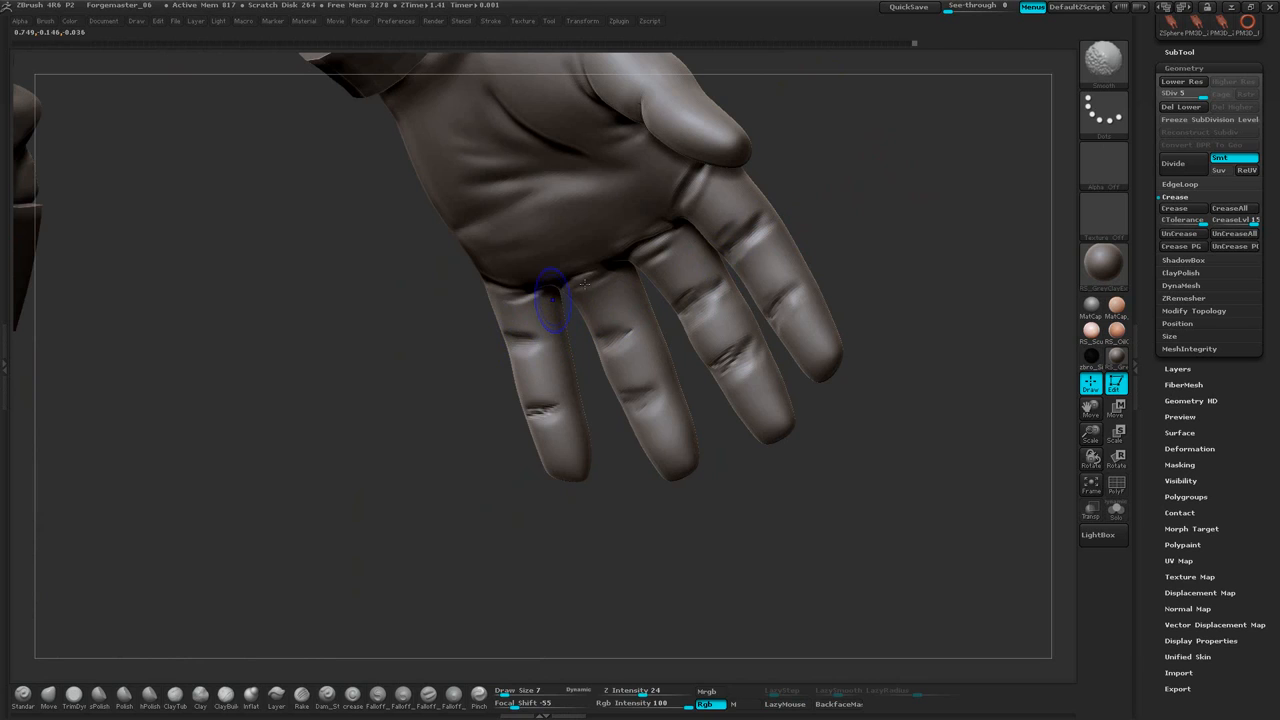
pyautogui.keyDown('shift'); pyautogui.moveTo(585, 283); pyautogui.dragTo(622, 268); pyautogui.keyUp('shift')
pyautogui.keyDown('shift'); pyautogui.moveTo(727, 362); pyautogui.dragTo(727, 353); pyautogui.keyUp('shift')
# Carve short creases between the knuckles on the back of the glove at draw size 6 and smooth them
pyautogui.moveTo(922, 196)
pyautogui.mouseDown()
pyautogui.moveTo(901, 200)
pyautogui.moveTo(878, 239)
pyautogui.moveTo(846, 220)
pyautogui.mouseUp()
pyautogui.moveTo(740, 253); pyautogui.dragTo(814, 169)
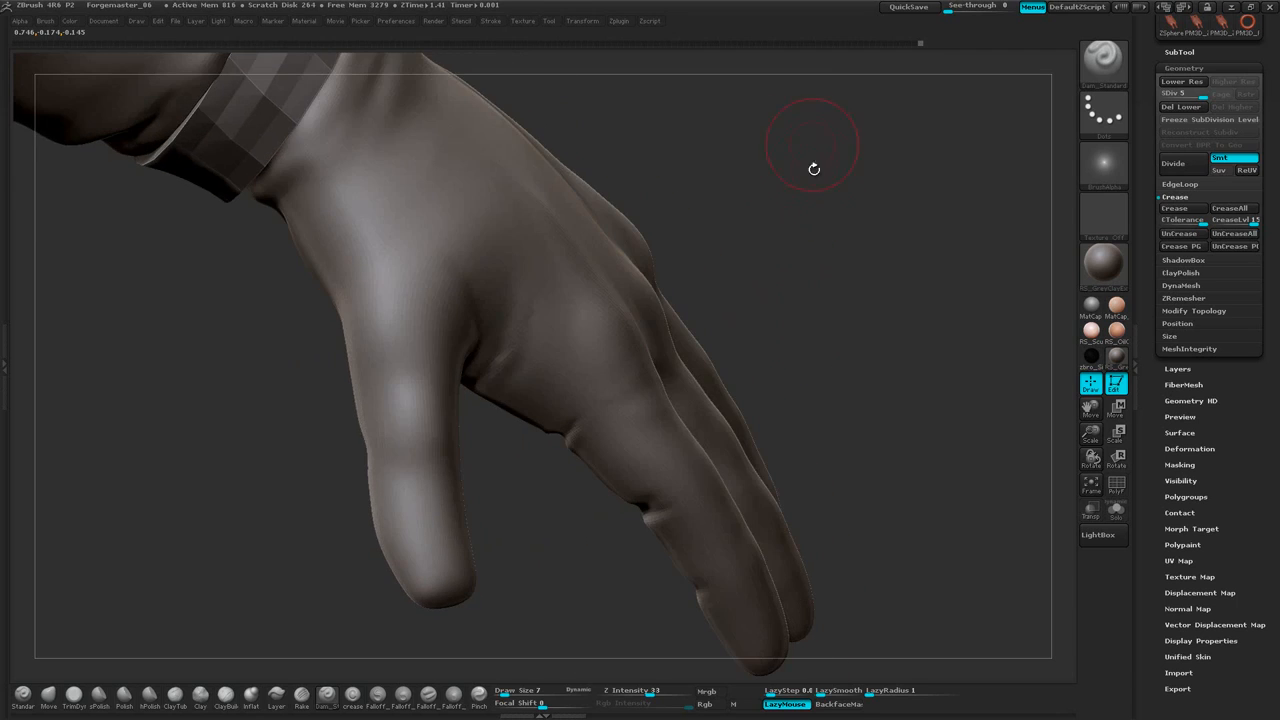
pyautogui.moveTo(725, 241)
pyautogui.mouseDown()
pyautogui.moveTo(846, 182)
pyautogui.moveTo(822, 182)
pyautogui.moveTo(857, 180)
pyautogui.moveTo(850, 160)
pyautogui.moveTo(826, 186)
pyautogui.mouseUp()
pyautogui.press('space')
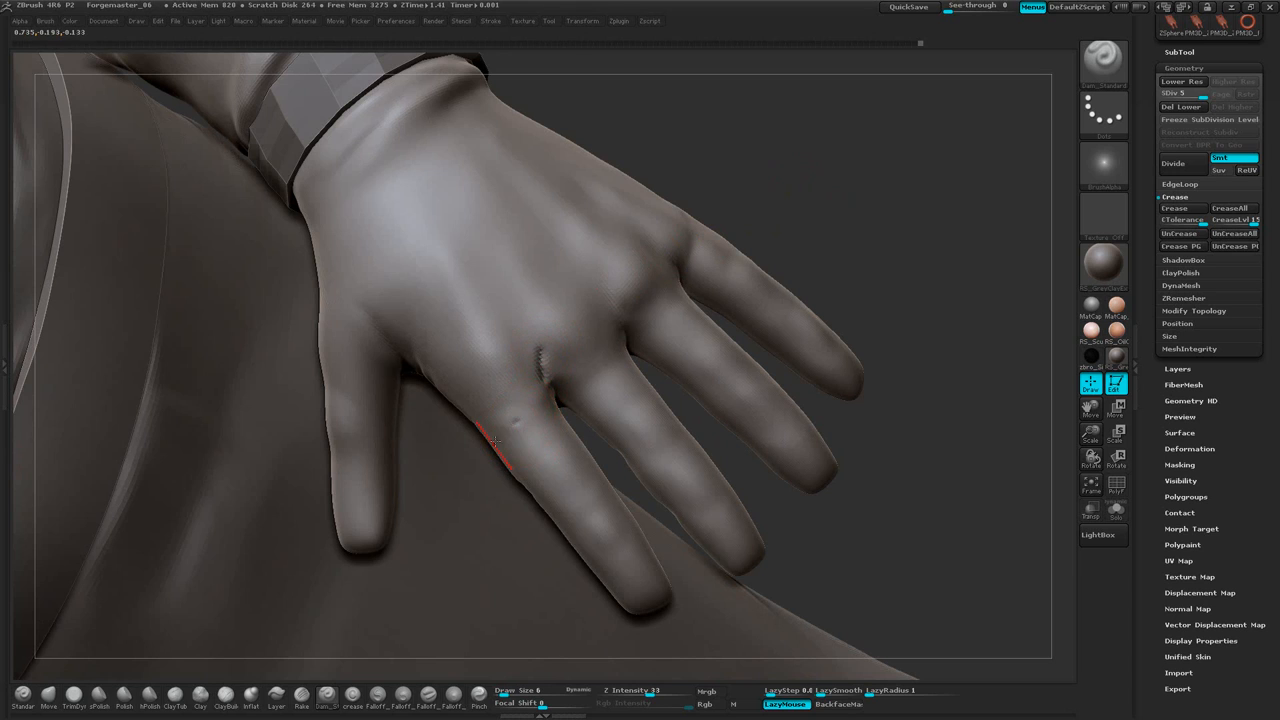
pyautogui.press('shift')
pyautogui.moveTo(600, 302); pyautogui.dragTo(614, 321)
pyautogui.press('shift')
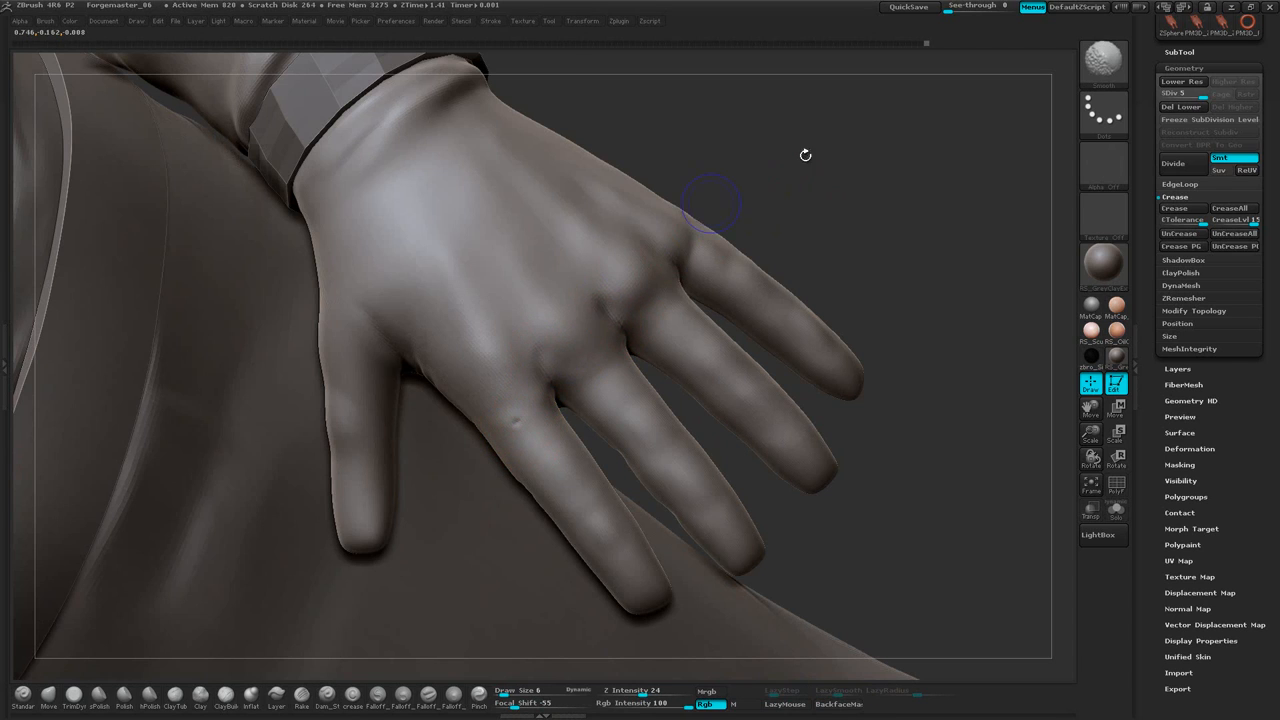
# Smooth the remaining knuckle and finger creases on the back of the glove
pyautogui.moveTo(805, 155); pyautogui.dragTo(747, 205)
pyautogui.moveTo(690, 252)
pyautogui.mouseDown()
pyautogui.moveTo(661, 222)
pyautogui.moveTo(667, 232)
pyautogui.mouseUp()
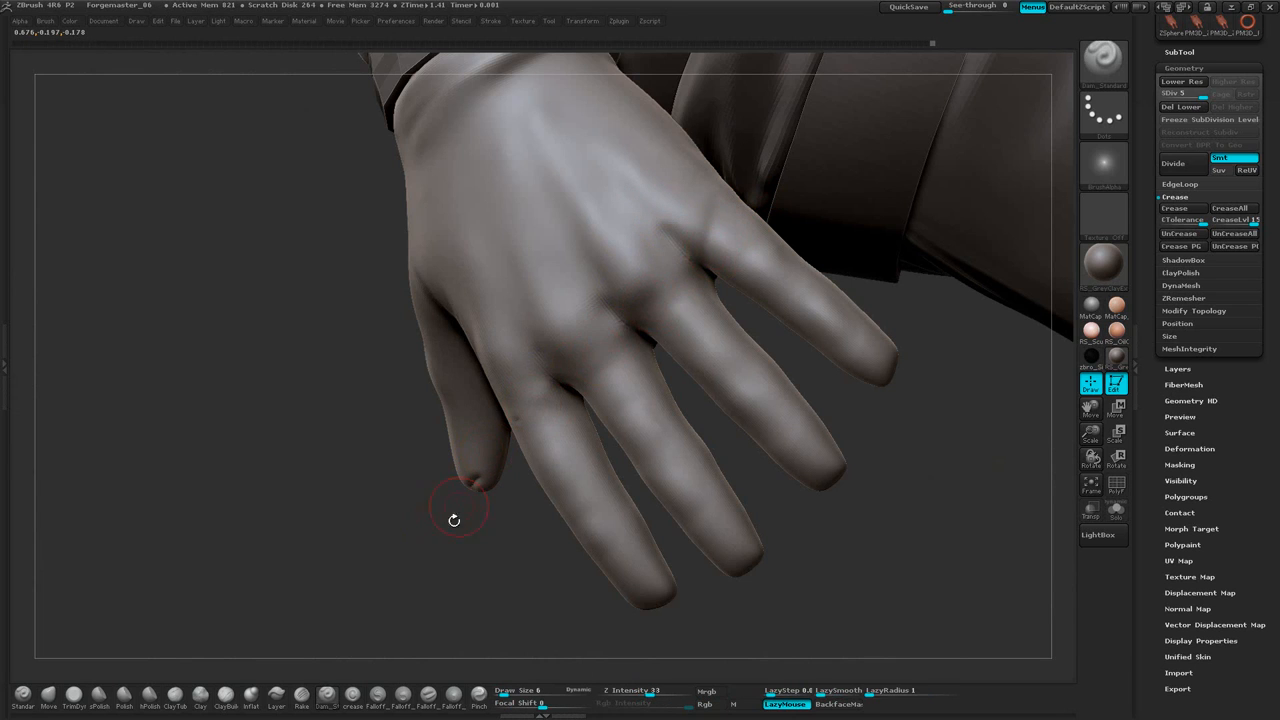
pyautogui.moveTo(454, 520); pyautogui.dragTo(575, 426)
pyautogui.press('shift')
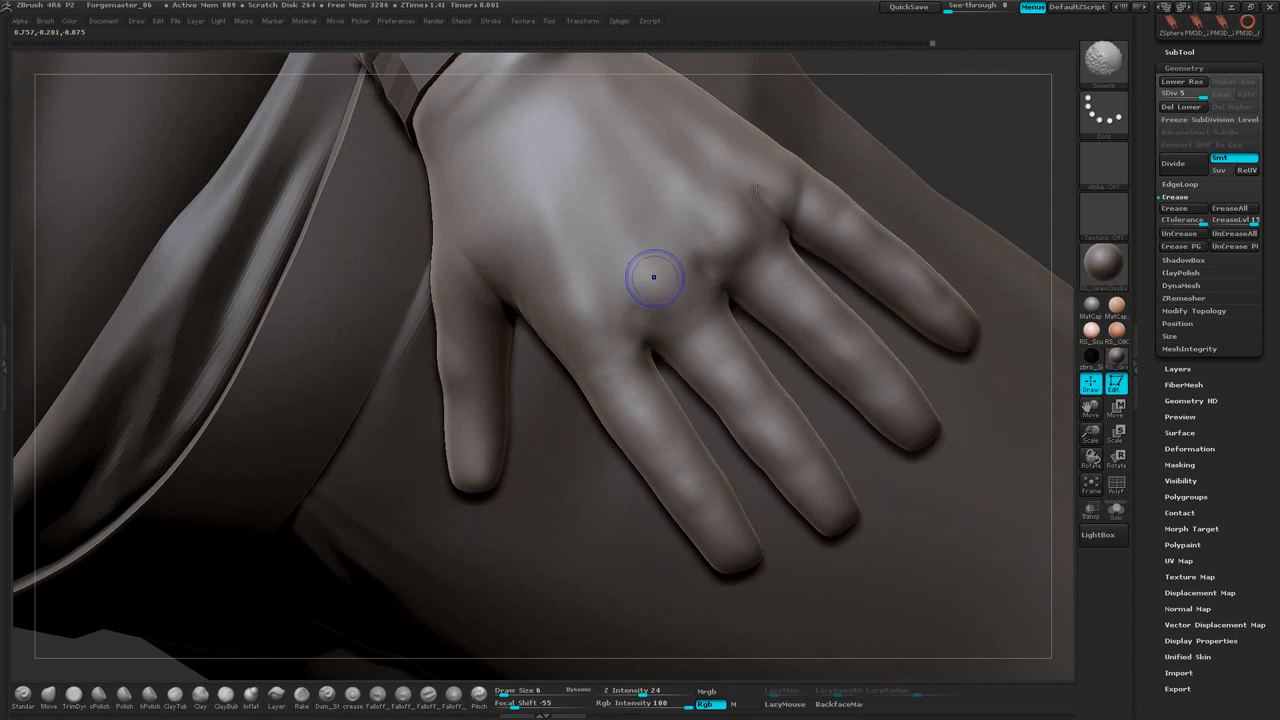
# Select the wrist strap and reshape its edge near the cuff with the Move brush at draw size 23
pyautogui.keyDown('alt'); pyautogui.moveTo(835, 125); pyautogui.dragTo(680, 200); pyautogui.keyUp('alt')
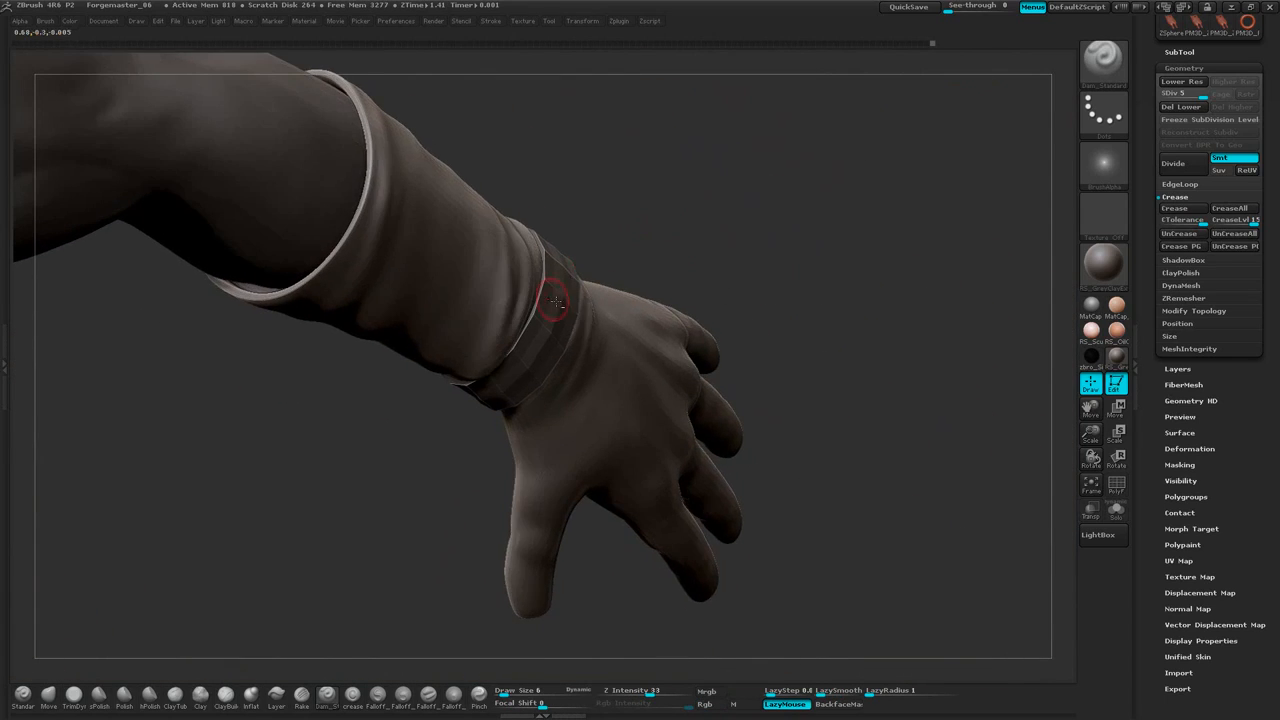
pyautogui.keyDown('alt'); pyautogui.click(556, 302); pyautogui.keyUp('alt')
pyautogui.moveTo(748, 226); pyautogui.dragTo(594, 176)
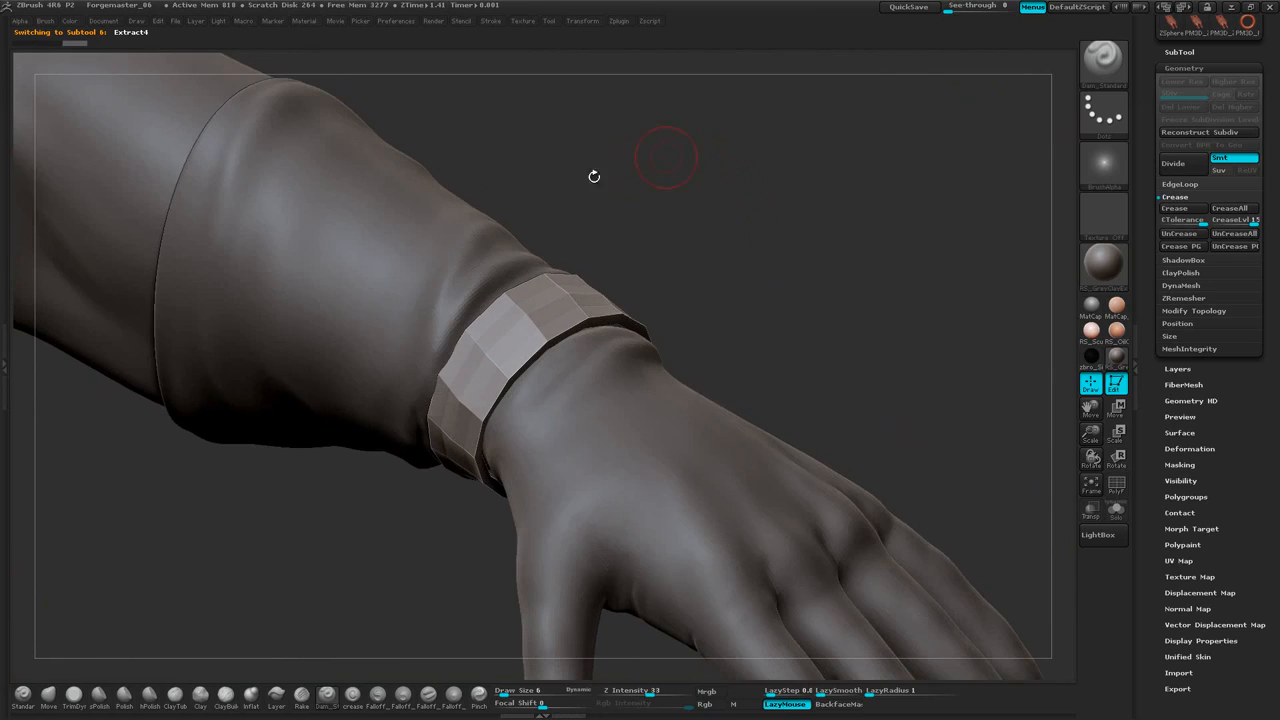
pyautogui.click(48, 693)
pyautogui.moveTo(743, 209)
pyautogui.mouseDown()
pyautogui.moveTo(752, 226)
pyautogui.moveTo(722, 185)
pyautogui.moveTo(743, 152)
pyautogui.moveTo(660, 190)
pyautogui.mouseUp()
pyautogui.press('space')
pyautogui.moveTo(558, 260); pyautogui.dragTo(562, 259)
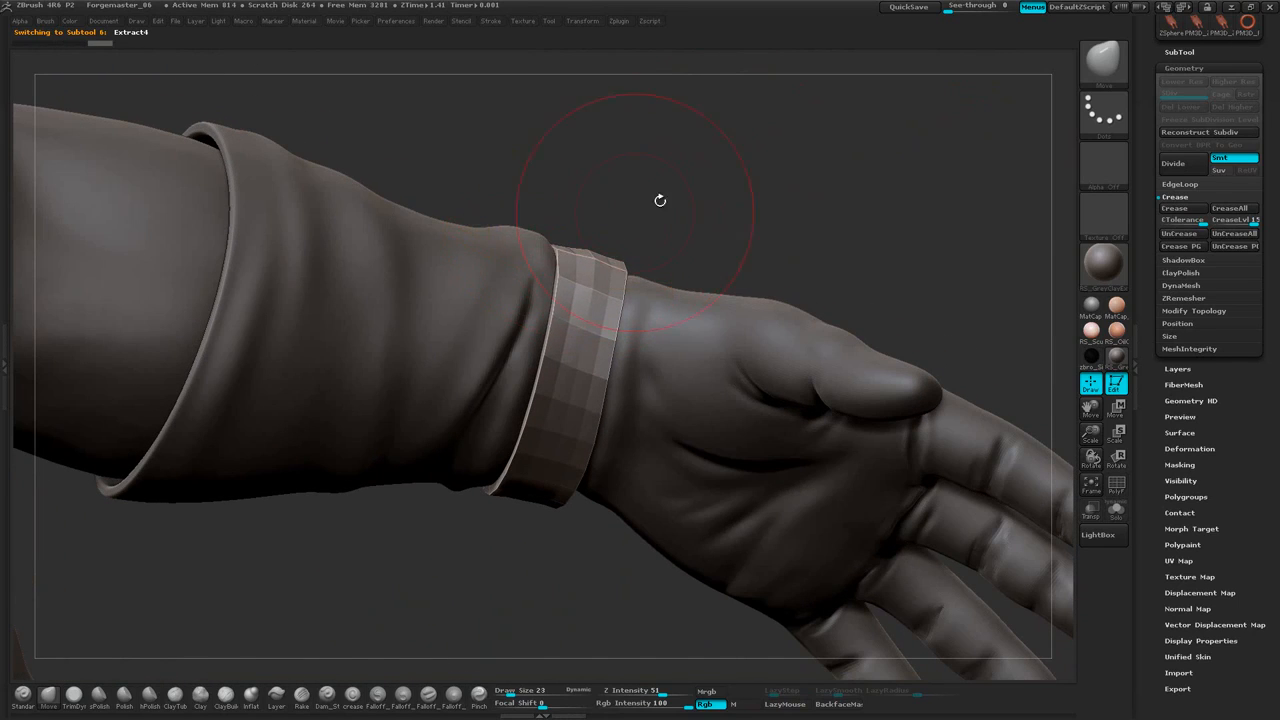
# Mirror and weld the wrist strap so the other wrist gets the same shape
pyautogui.moveTo(660, 200); pyautogui.dragTo(915, 156)
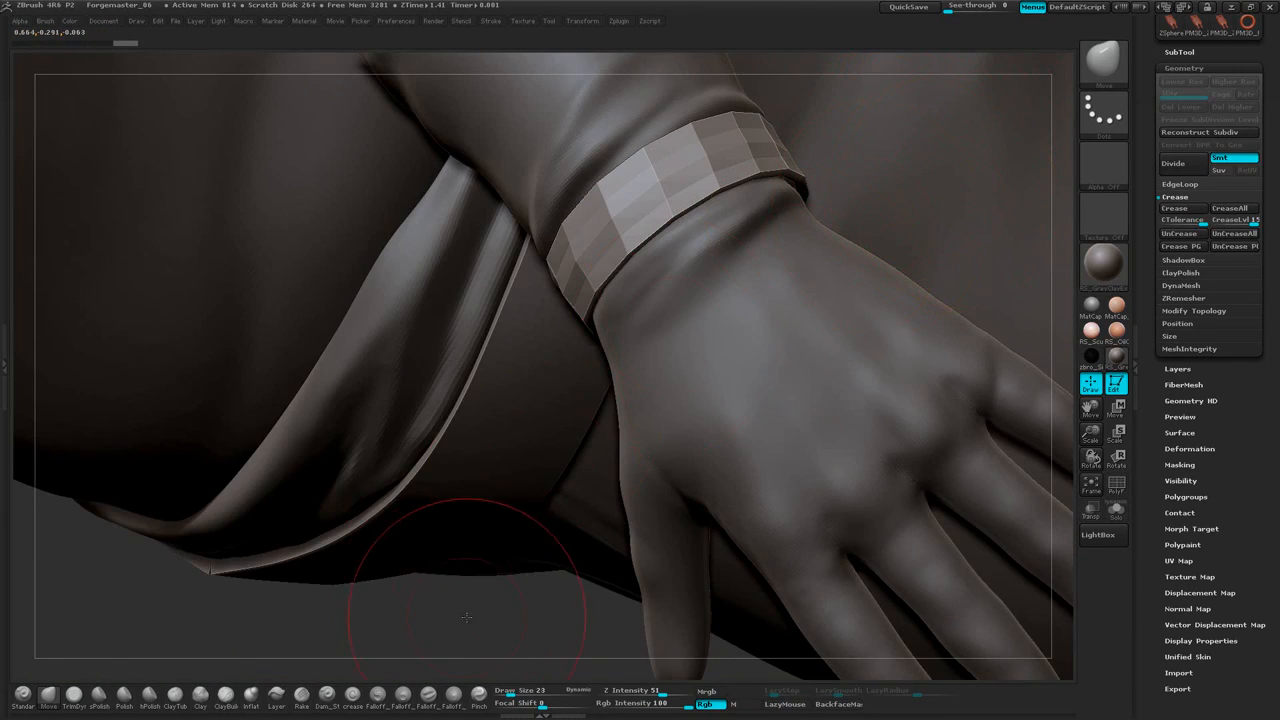
pyautogui.moveTo(429, 560); pyautogui.dragTo(667, 291)
pyautogui.moveTo(980, 108); pyautogui.dragTo(912, 186)
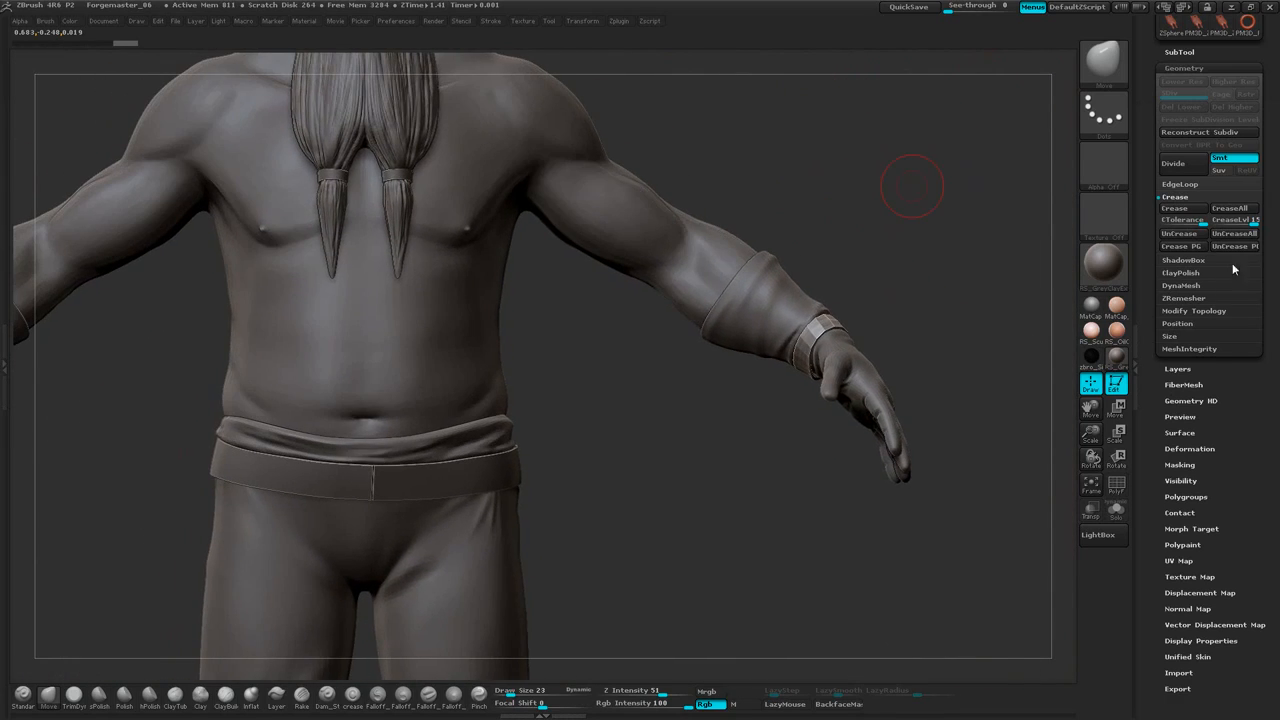
pyautogui.moveTo(1230, 401); pyautogui.dragTo(1228, 331)
pyautogui.click(1193, 380)
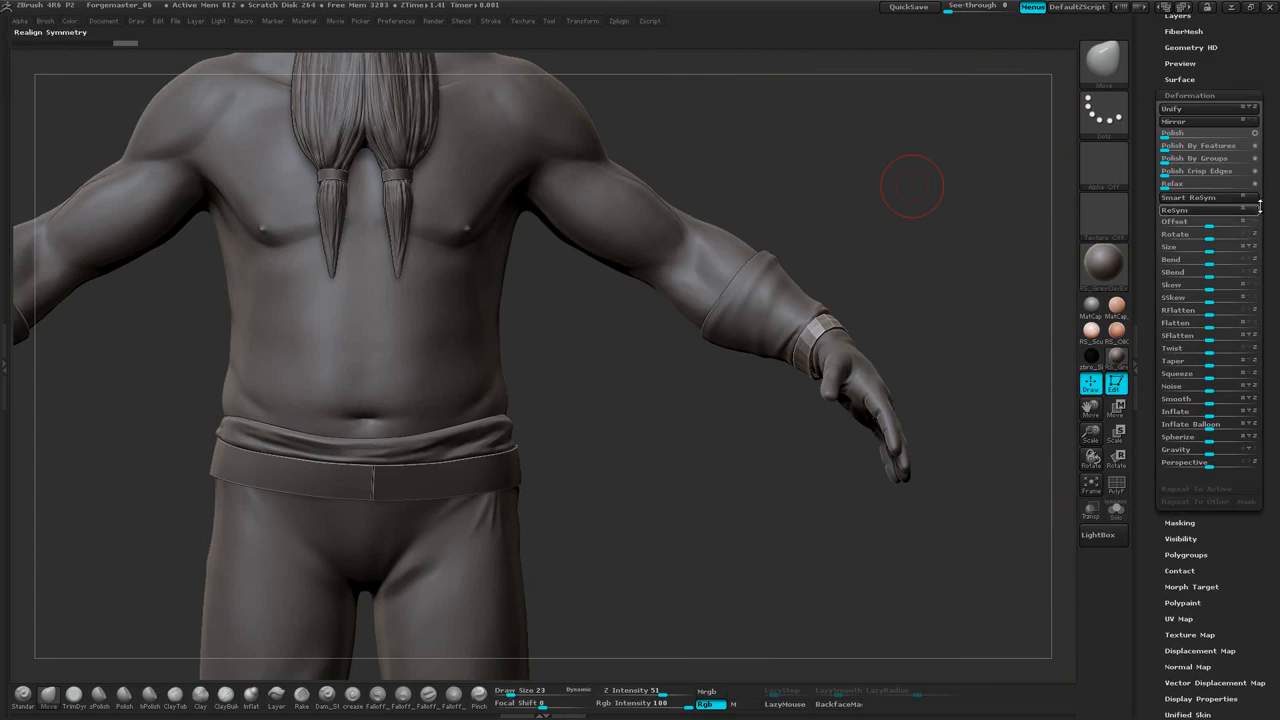
pyautogui.moveTo(1259, 161); pyautogui.dragTo(1259, 234)
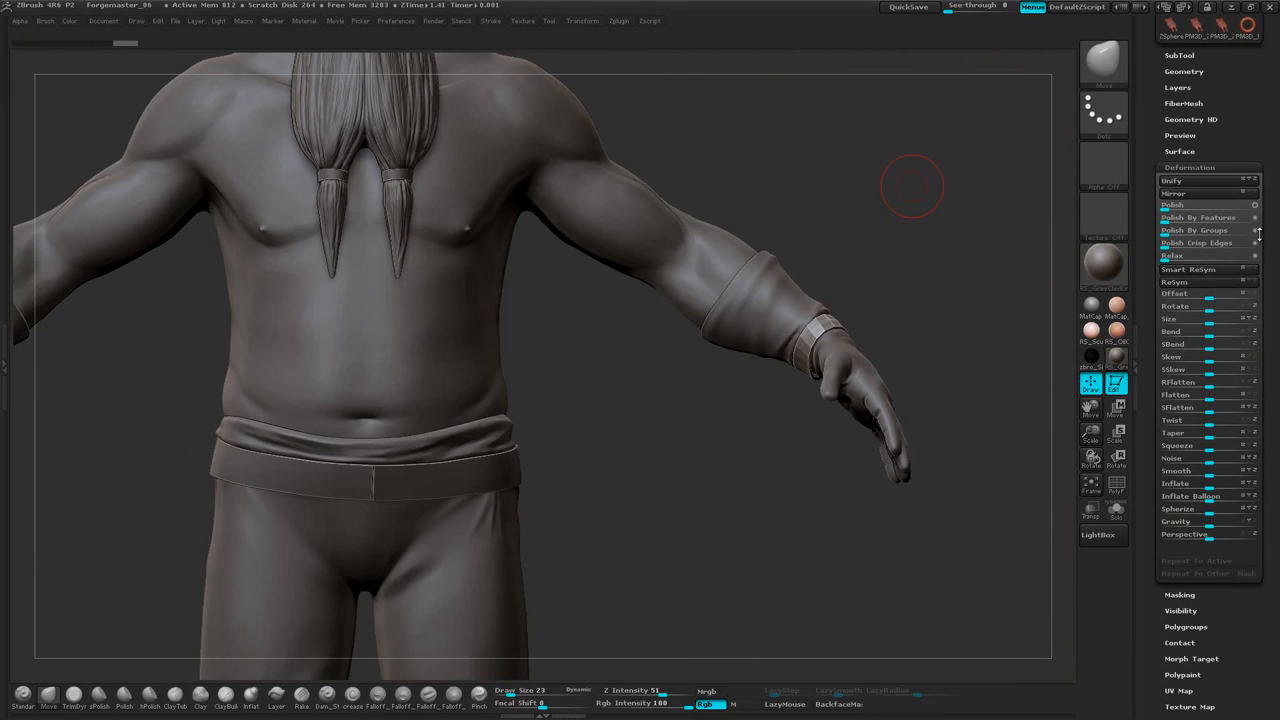
pyautogui.click(1197, 167)
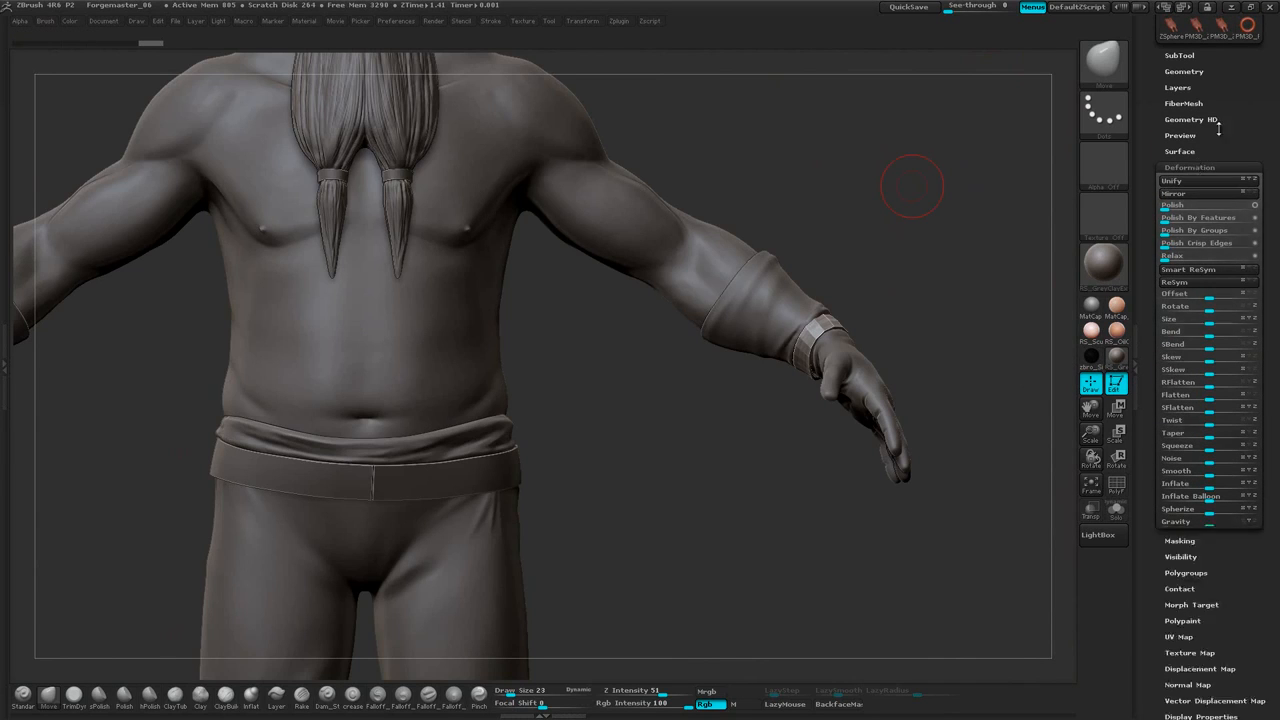
pyautogui.click(1189, 70)
pyautogui.scroll(-1, 1194, 283)
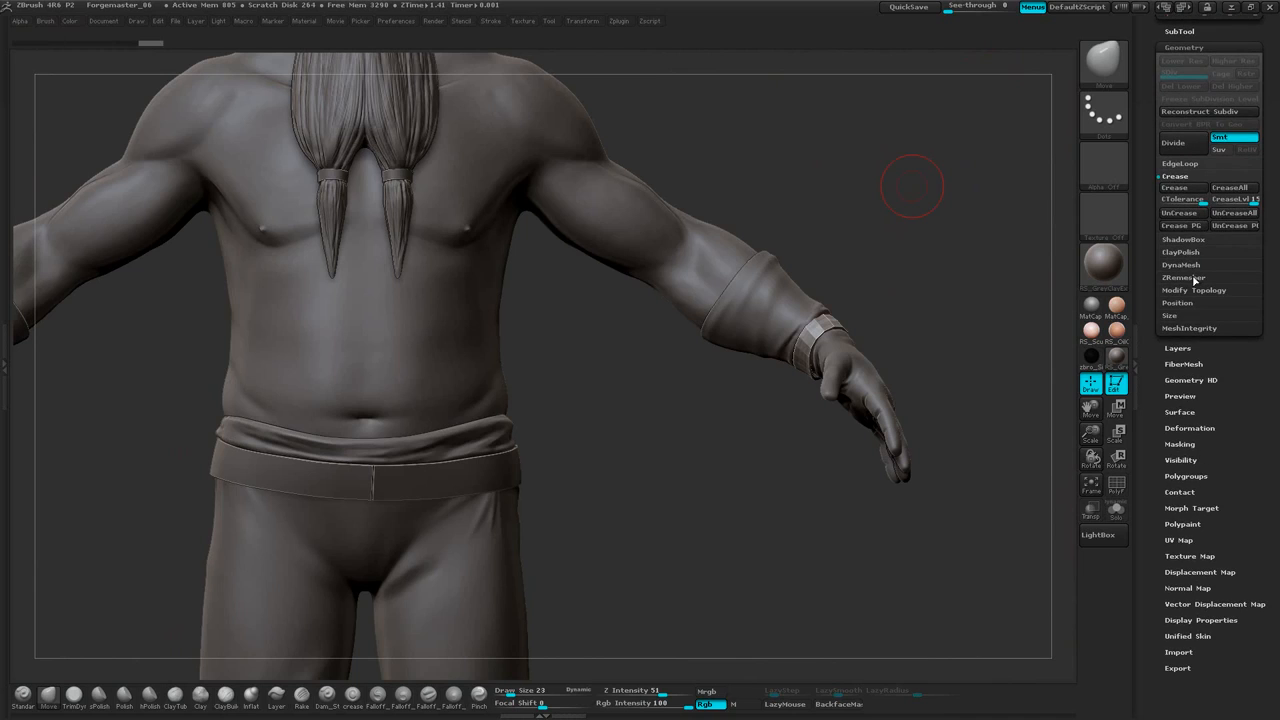
pyautogui.click(1199, 290)
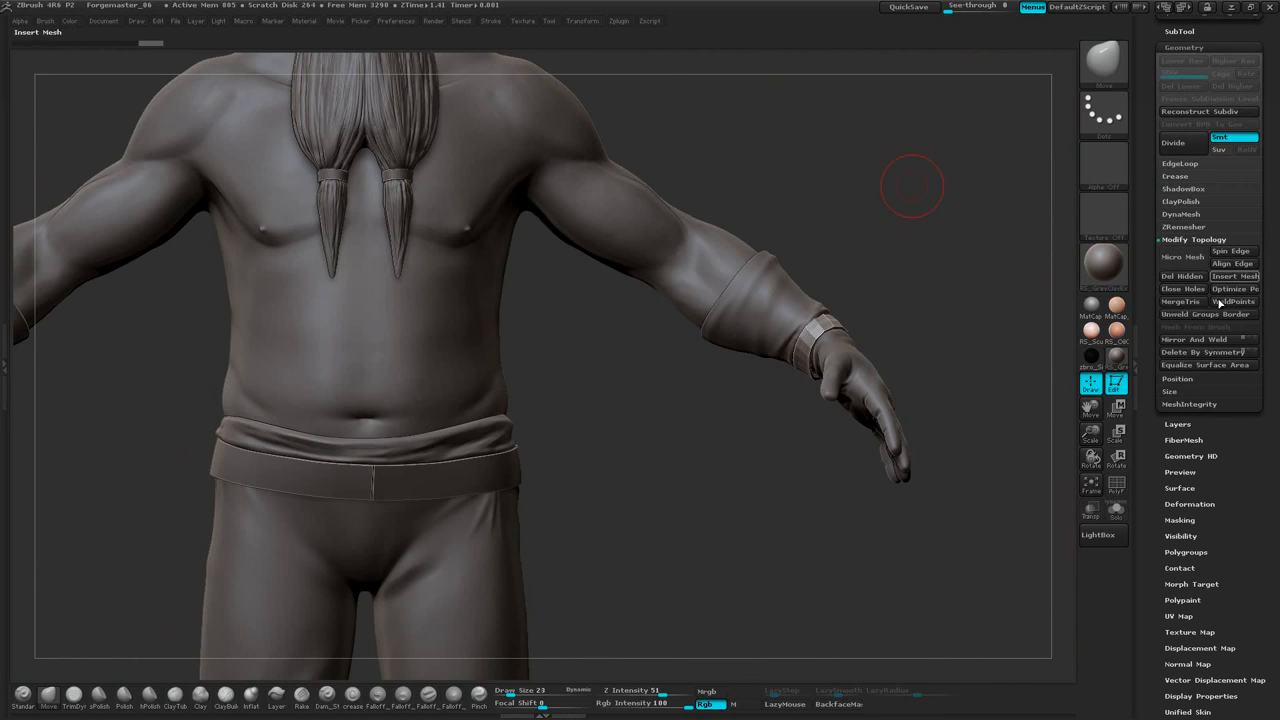
pyautogui.click(1199, 339)
# Adjust the wrist strap's shape around the glove from several sides with the Move brush
pyautogui.moveTo(943, 300)
pyautogui.keyDown('alt'); pyautogui.mouseDown()
pyautogui.moveTo(869, 263)
pyautogui.moveTo(963, 357)
pyautogui.moveTo(893, 271)
pyautogui.moveTo(960, 330)
pyautogui.moveTo(900, 280)
pyautogui.moveTo(950, 240)
pyautogui.moveTo(916, 157)
pyautogui.moveTo(929, 157)
pyautogui.moveTo(897, 149)
pyautogui.moveTo(866, 223)
pyautogui.moveTo(637, 487)
pyautogui.mouseUp(); pyautogui.keyUp('alt')
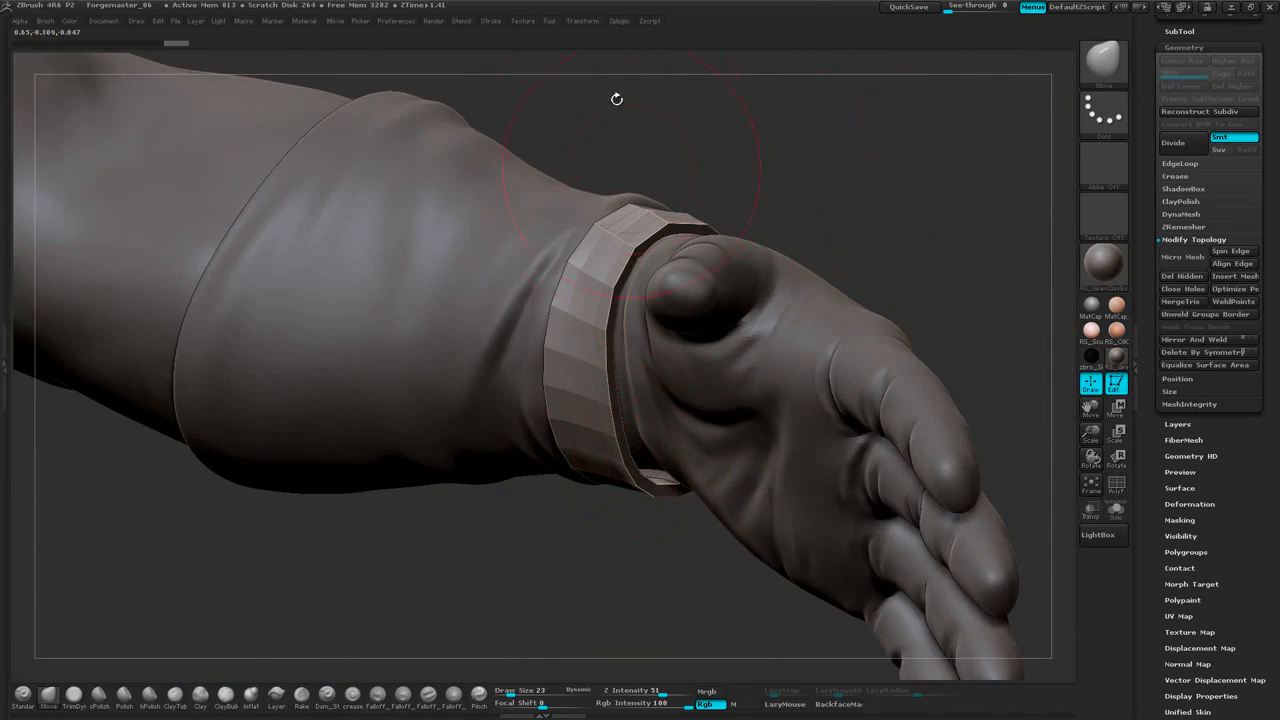
pyautogui.click(592, 28)
pyautogui.moveTo(871, 257)
pyautogui.mouseDown()
pyautogui.moveTo(908, 193)
pyautogui.moveTo(679, 397)
pyautogui.moveTo(892, 182)
pyautogui.mouseUp()
pyautogui.moveTo(897, 148); pyautogui.dragTo(739, 241)
pyautogui.moveTo(670, 431)
pyautogui.mouseDown()
pyautogui.moveTo(766, 486)
pyautogui.moveTo(785, 566)
pyautogui.moveTo(673, 490)
pyautogui.moveTo(640, 510)
pyautogui.moveTo(605, 500)
pyautogui.mouseUp()
pyautogui.moveTo(623, 349); pyautogui.dragTo(703, 313)
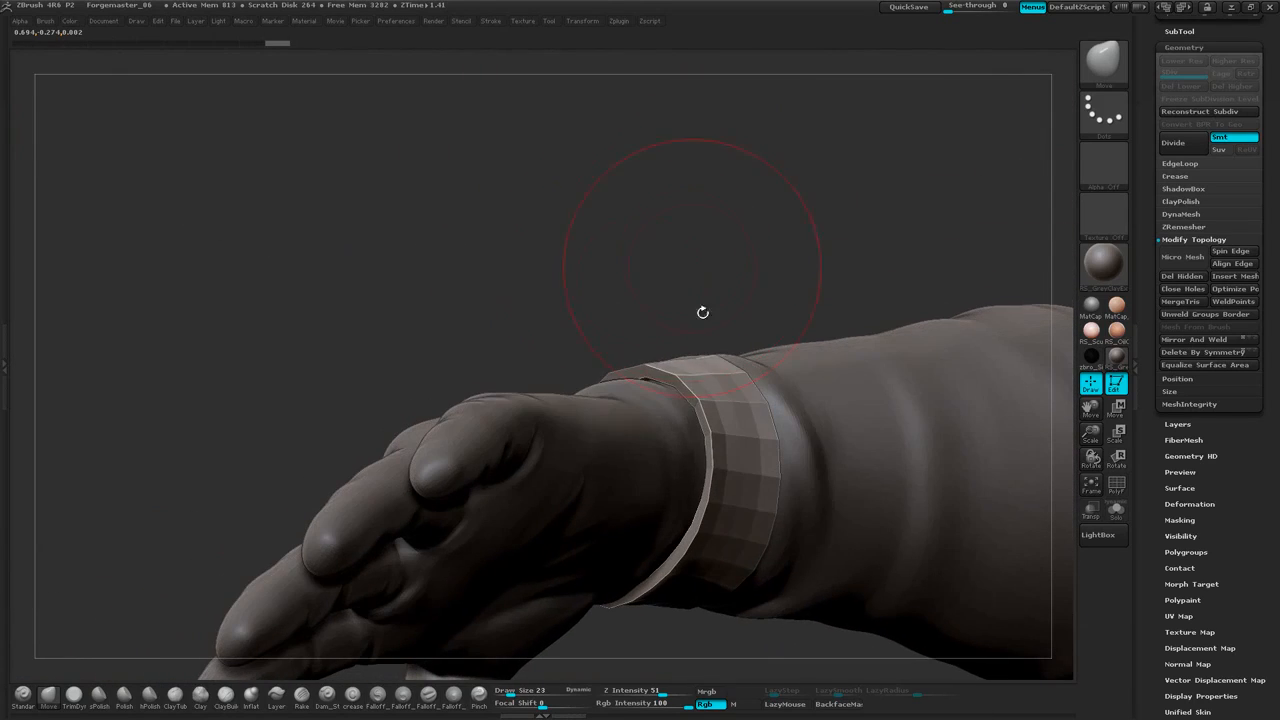
pyautogui.moveTo(770, 235); pyautogui.dragTo(686, 280)
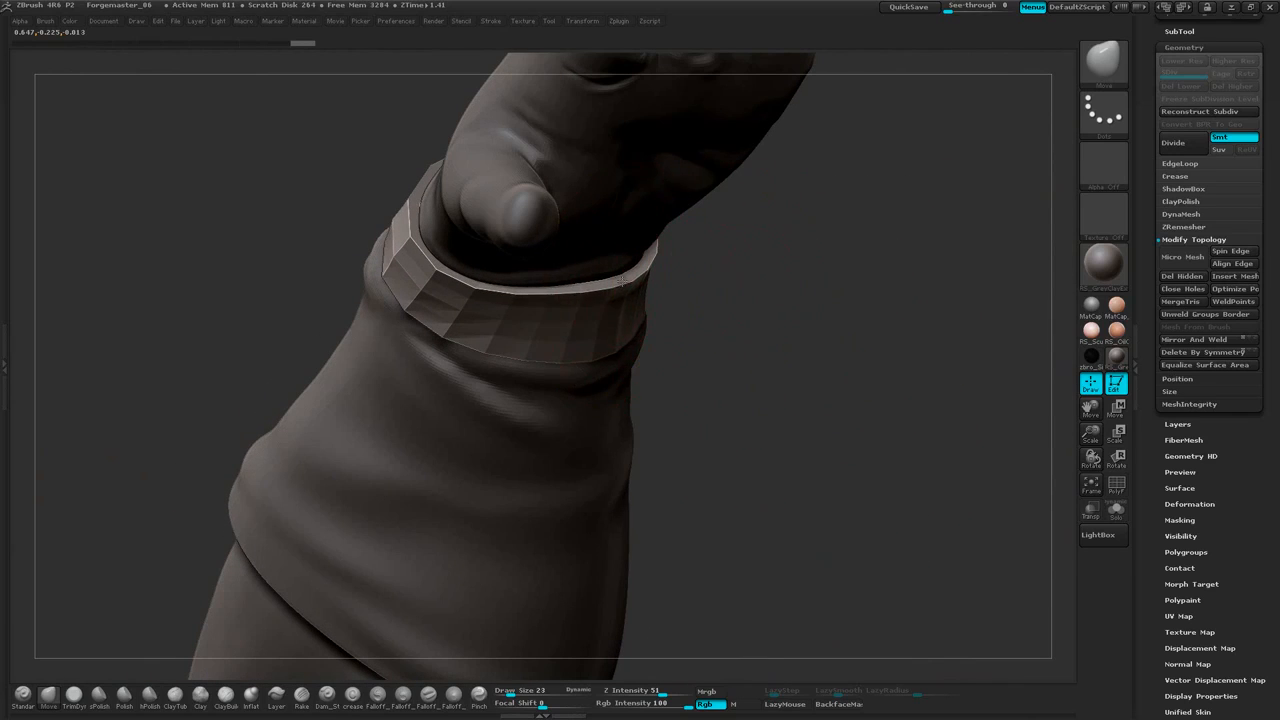
# Show the polyframe on the wrist strap and set the Move brush's draw size to 2
pyautogui.click(1116, 484)
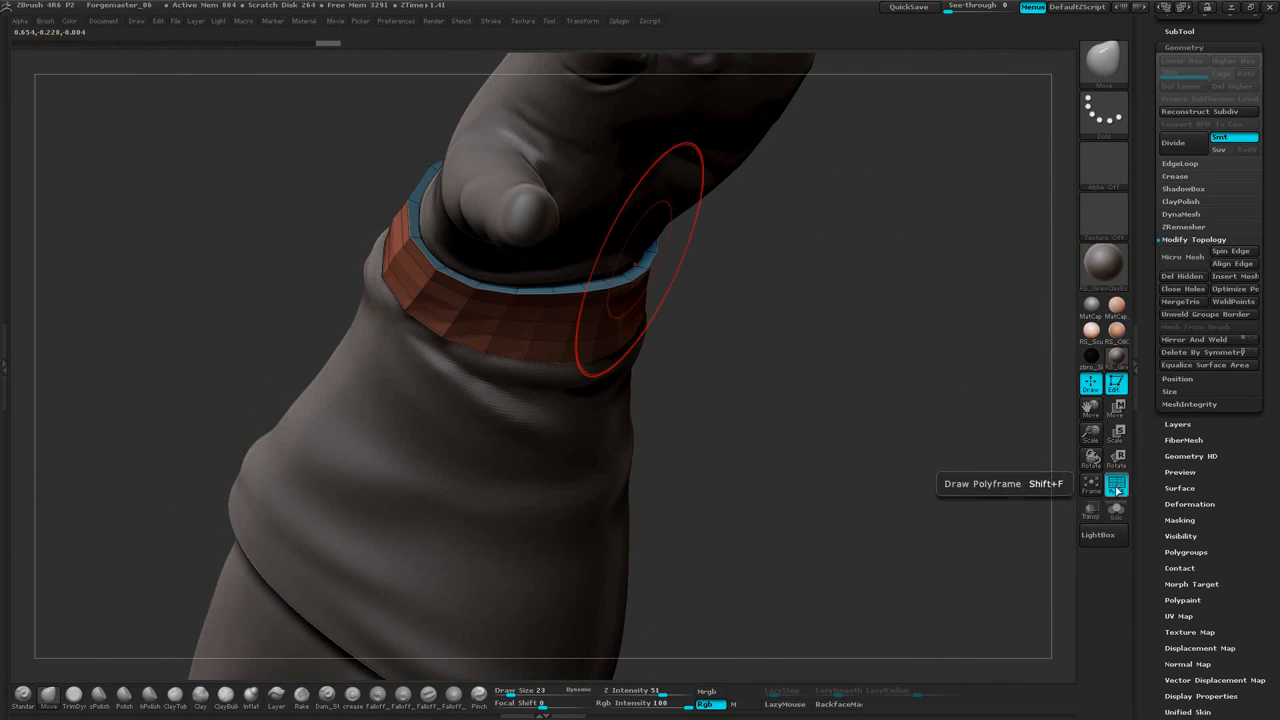
pyautogui.moveTo(817, 286); pyautogui.dragTo(831, 434)
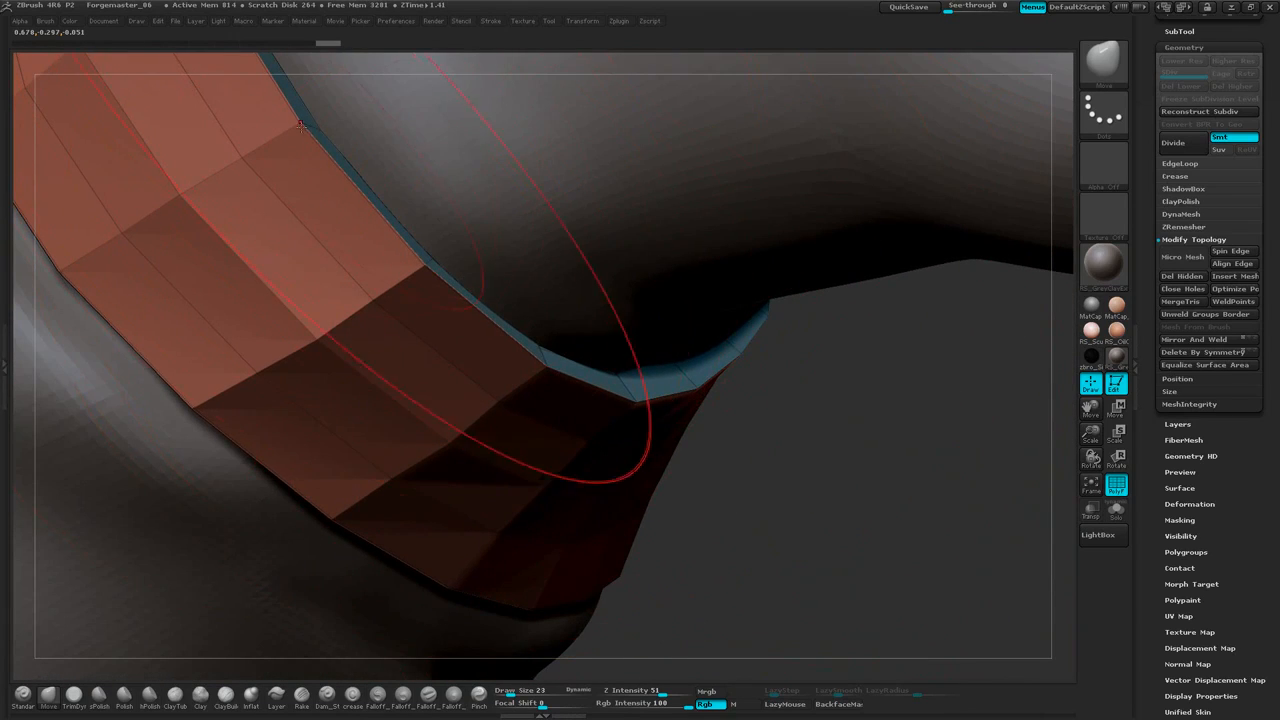
pyautogui.press('space')
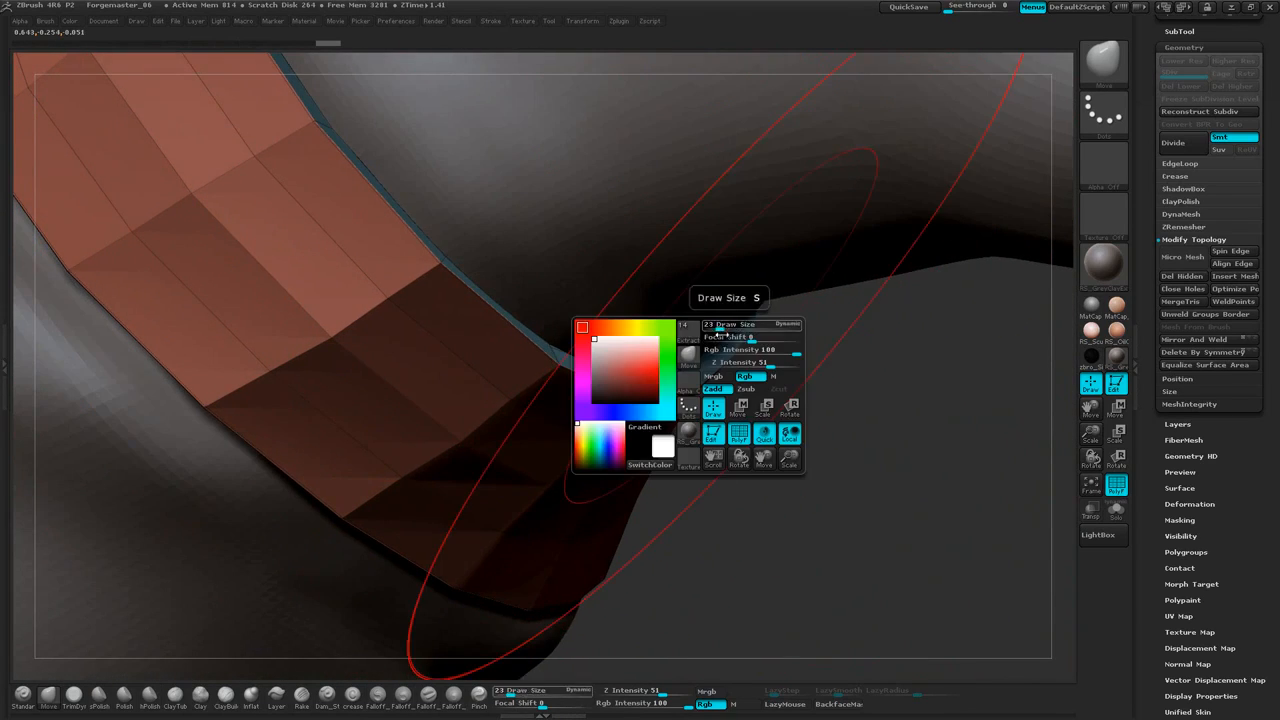
pyautogui.moveTo(797, 434)
pyautogui.mouseDown()
pyautogui.moveTo(686, 451)
pyautogui.moveTo(811, 500)
pyautogui.moveTo(769, 274)
pyautogui.moveTo(894, 240)
pyautogui.moveTo(897, 313)
pyautogui.moveTo(523, 514)
pyautogui.moveTo(654, 254)
pyautogui.moveTo(844, 232)
pyautogui.moveTo(826, 236)
pyautogui.mouseUp()
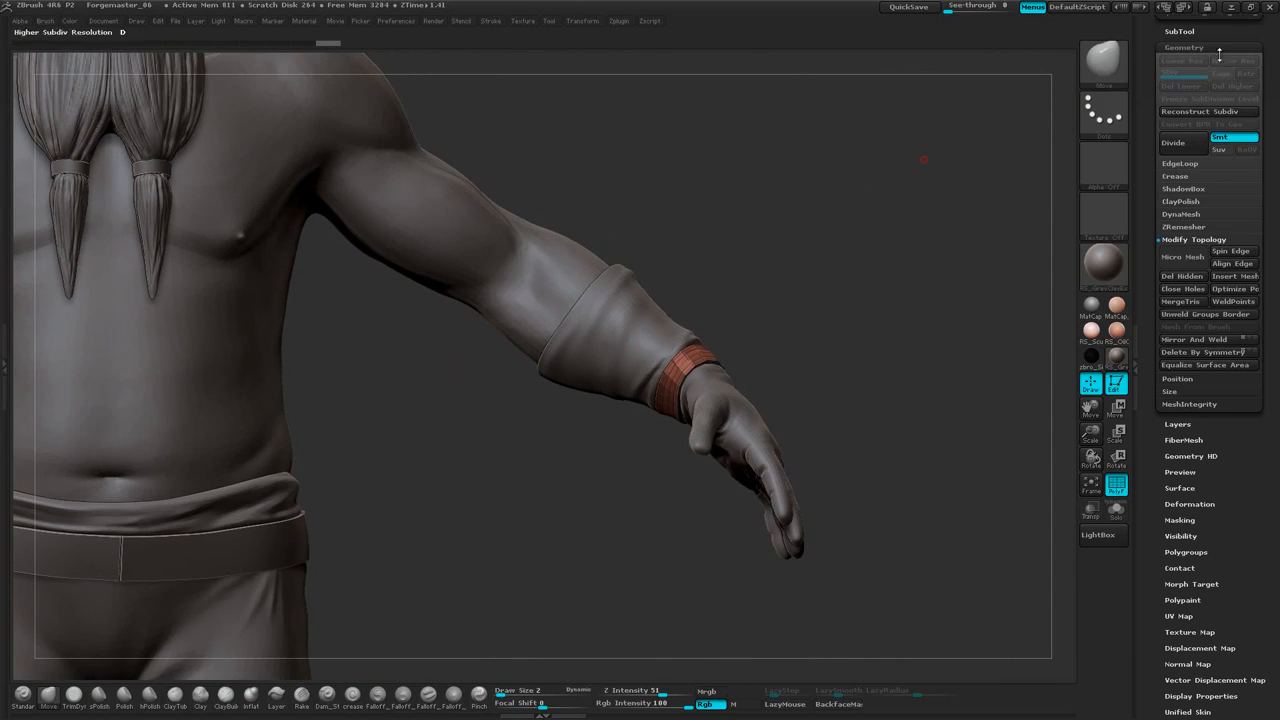
# Subdivide the wrist strap mesh to level 4 and open its crease options
pyautogui.click(1207, 45)
pyautogui.click(1196, 84)
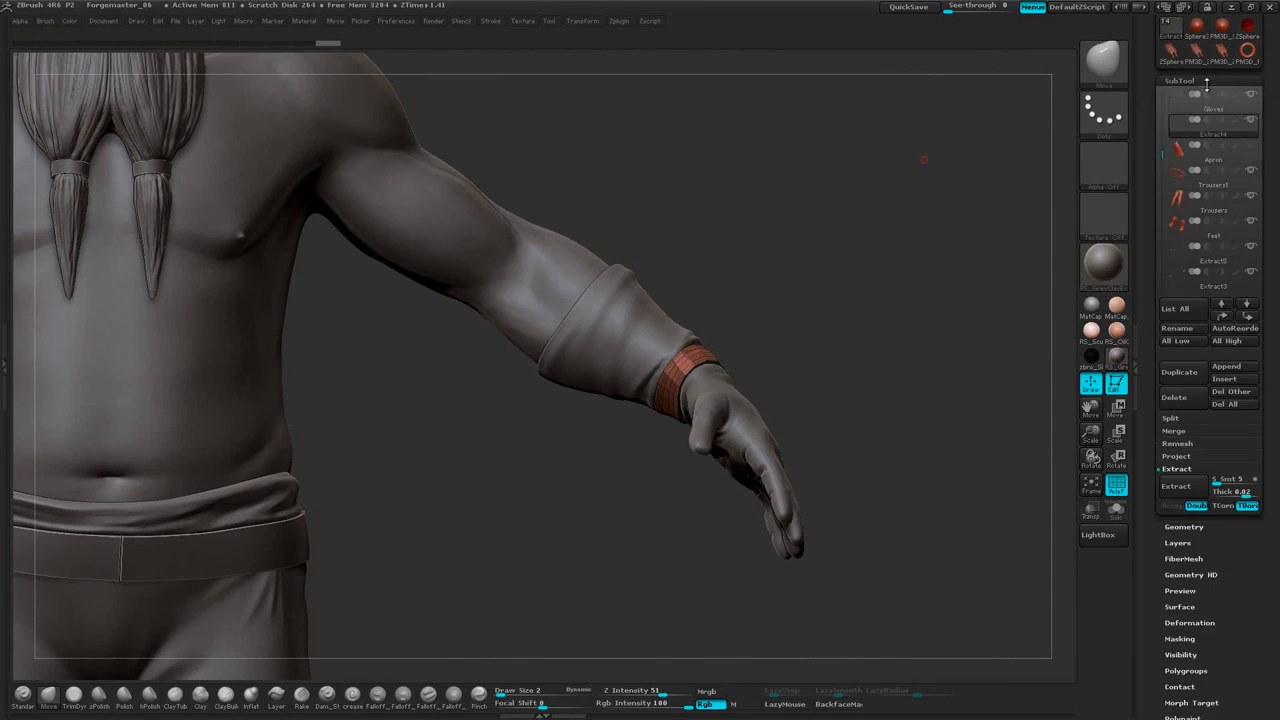
pyautogui.click(1196, 82)
pyautogui.click(1180, 96)
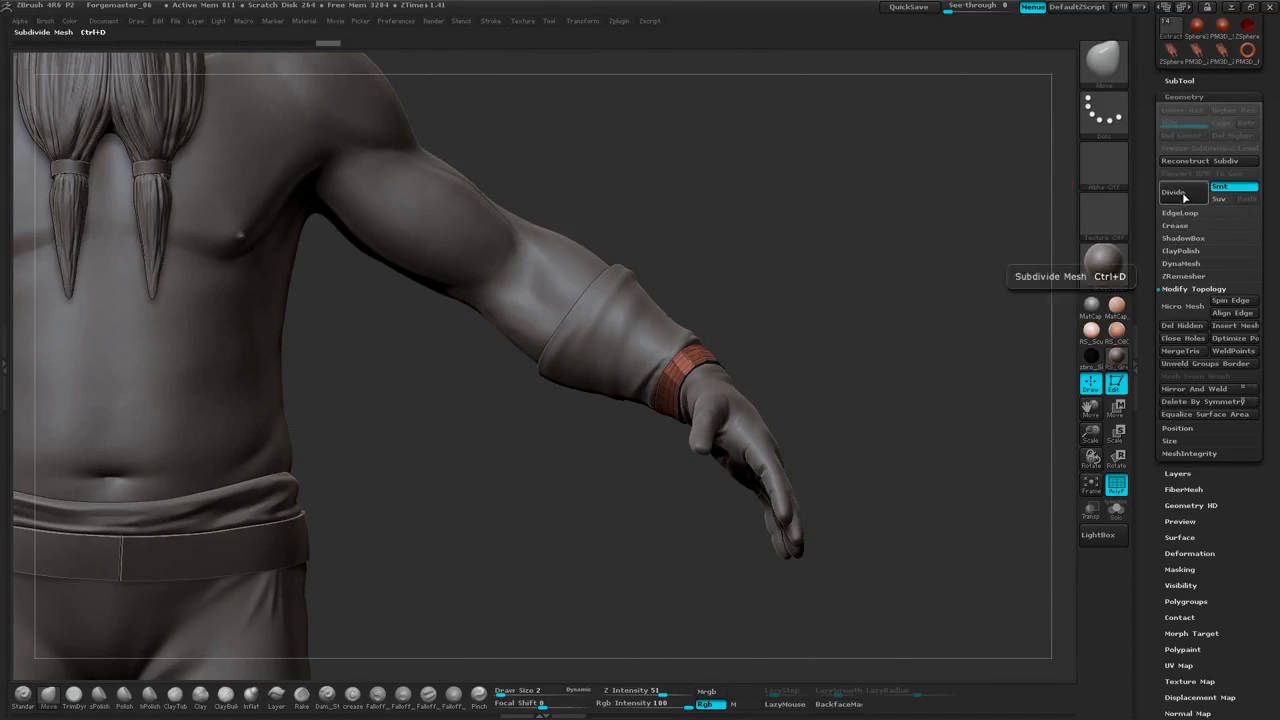
pyautogui.click(1184, 195)
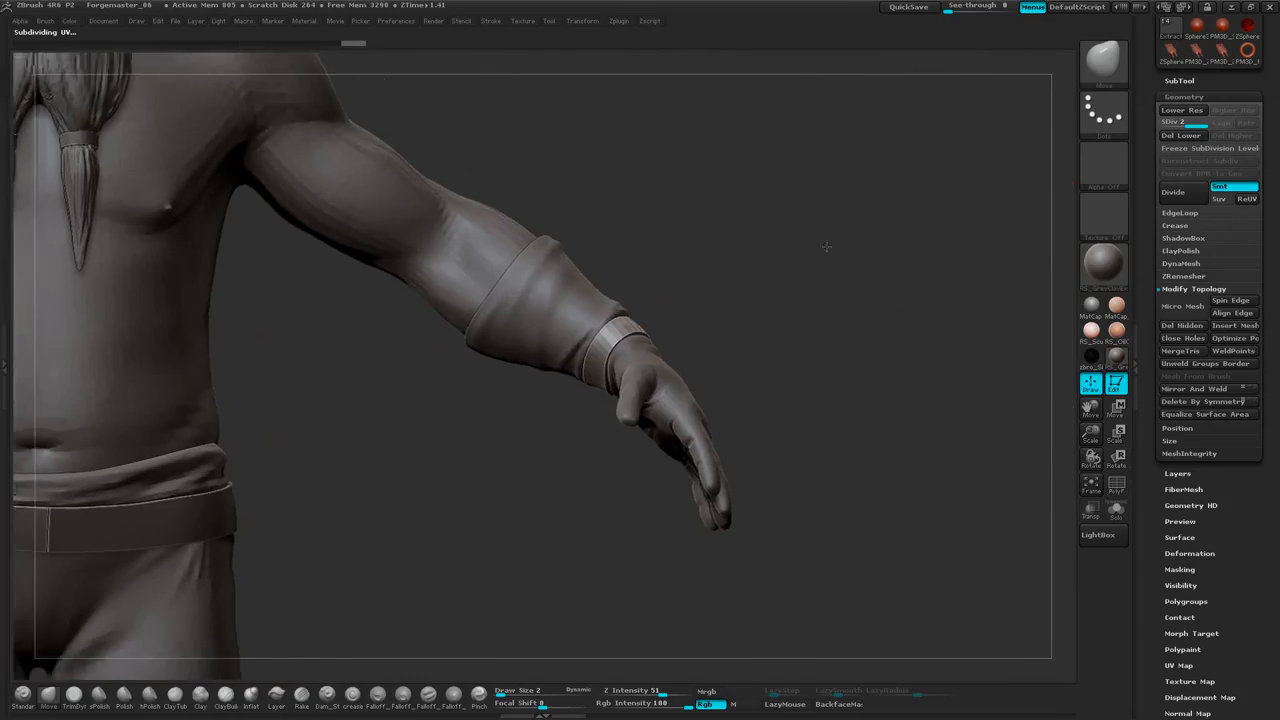
pyautogui.keyDown('alt'); pyautogui.moveTo(827, 246); pyautogui.dragTo(940, 197); pyautogui.keyUp('alt')
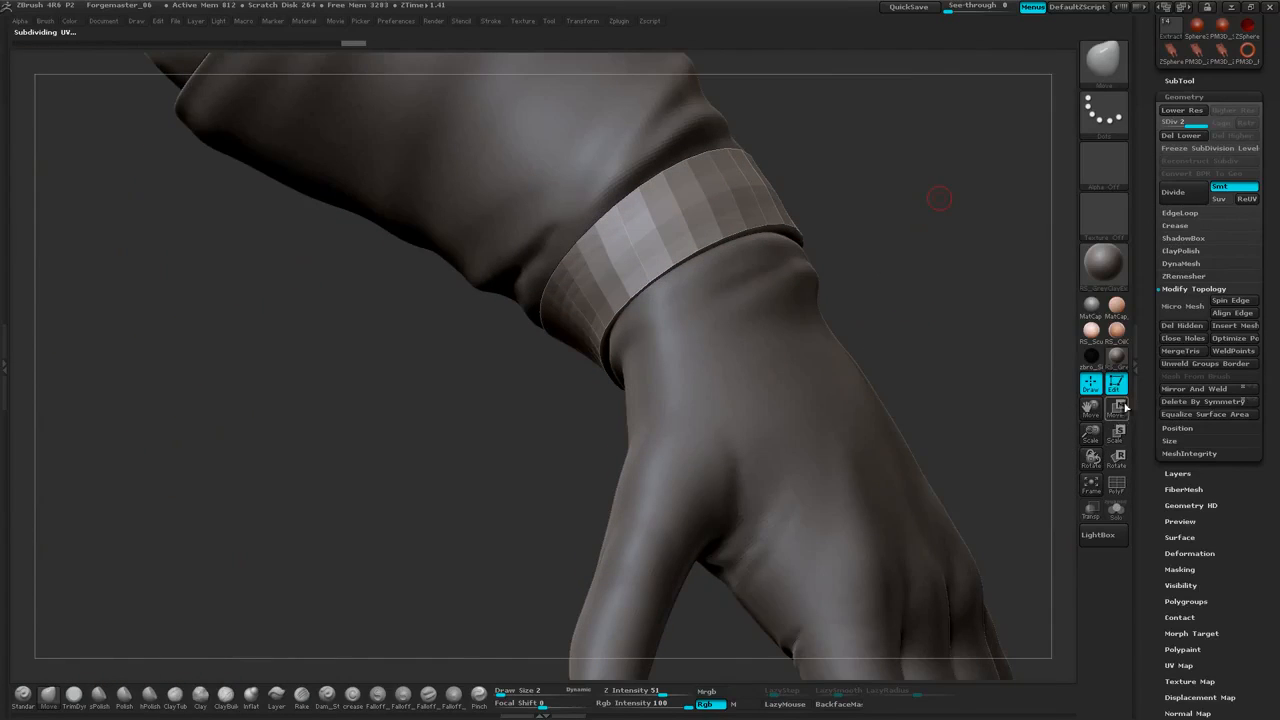
pyautogui.click(1189, 192)
pyautogui.click(1186, 198)
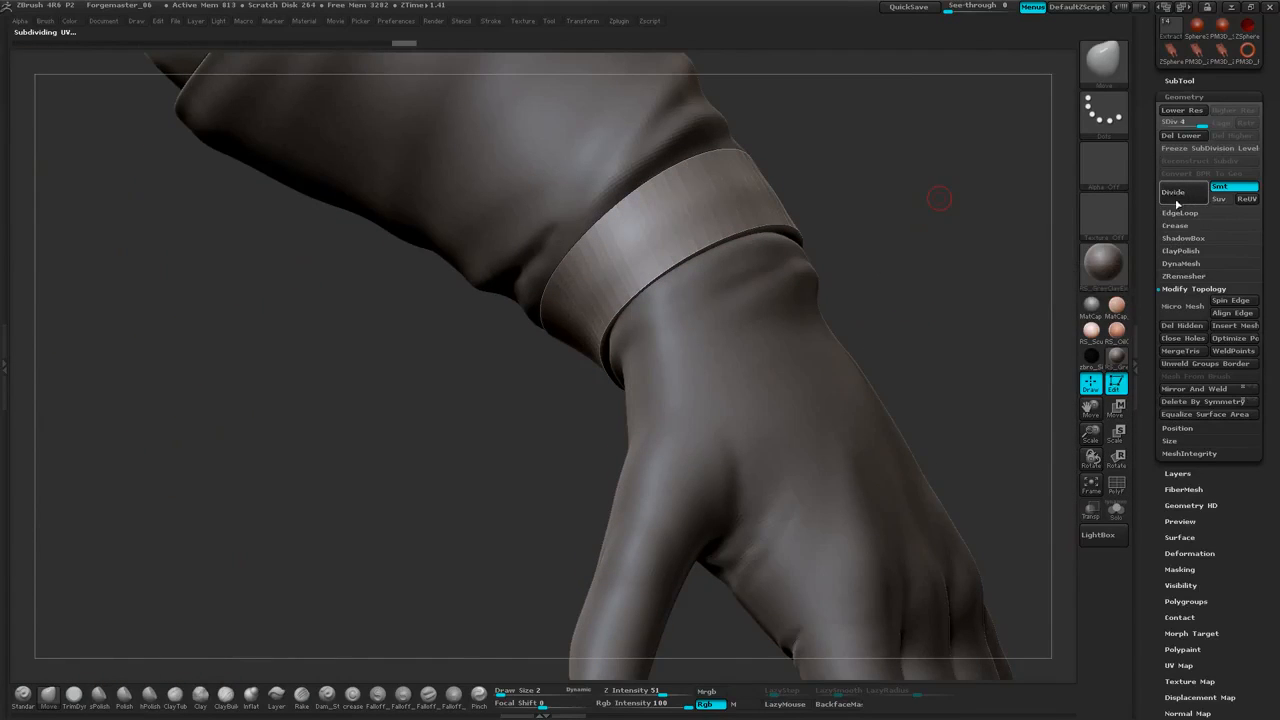
pyautogui.moveTo(1057, 201); pyautogui.dragTo(960, 275)
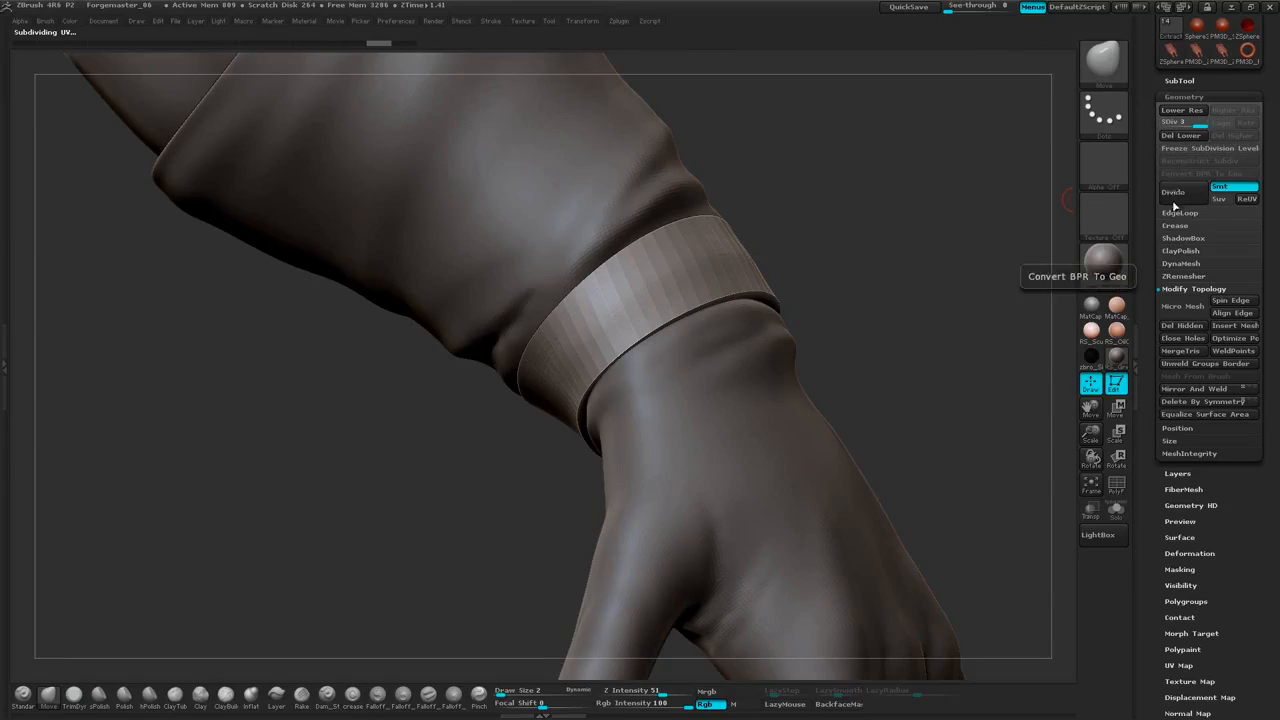
pyautogui.click(1190, 225)
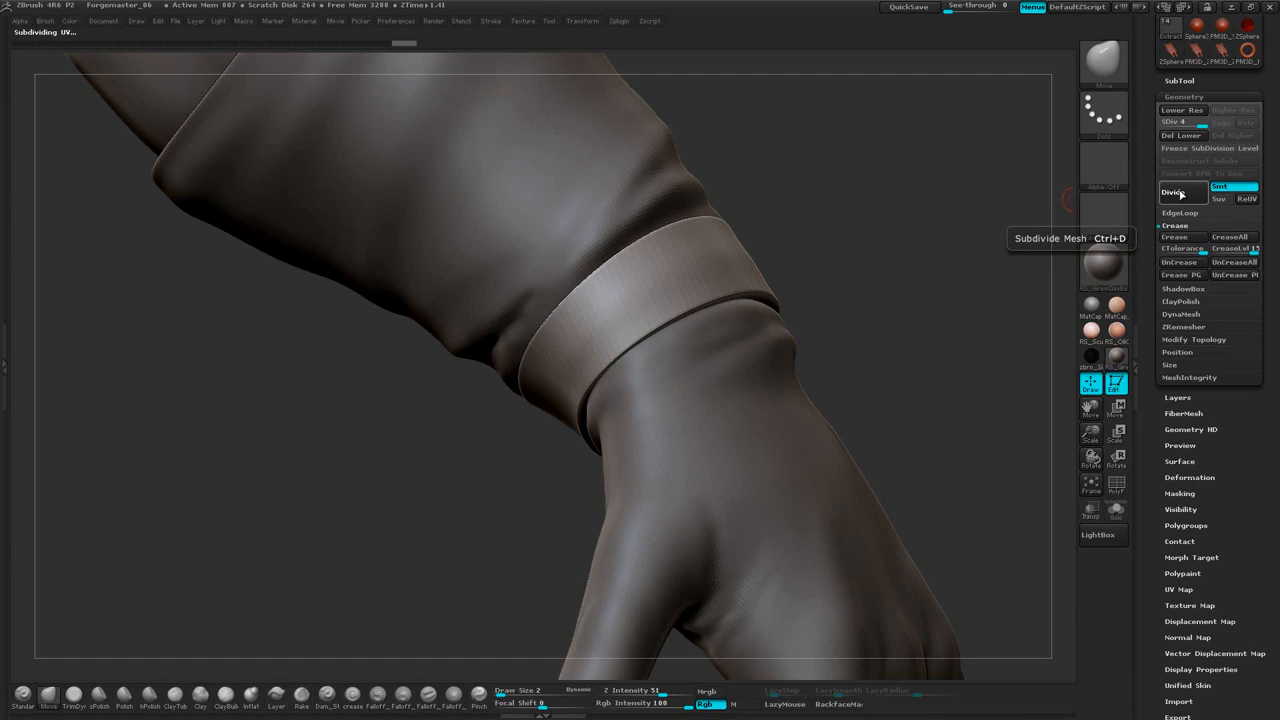
# Load the Cylinder3D primitive as the current tool and convert it to a PolyMesh3D
pyautogui.moveTo(946, 149); pyautogui.dragTo(732, 261)
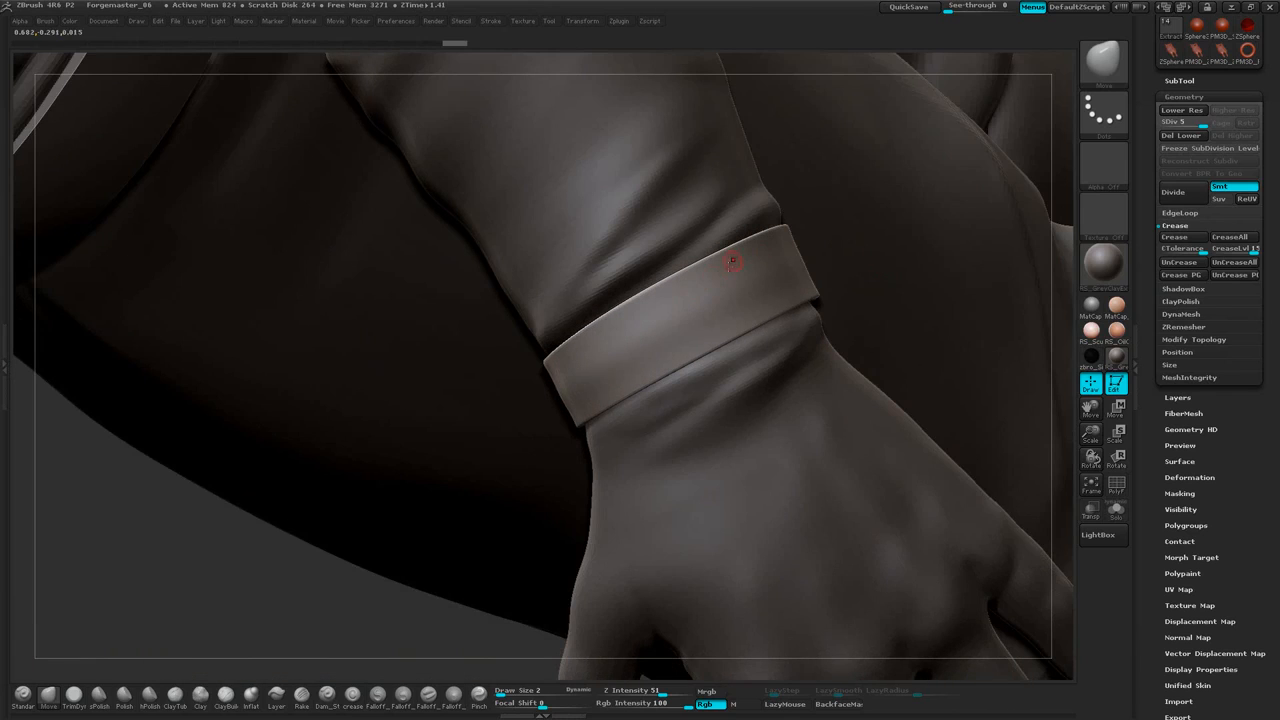
pyautogui.moveTo(368, 604); pyautogui.dragTo(934, 155)
pyautogui.click(1180, 80)
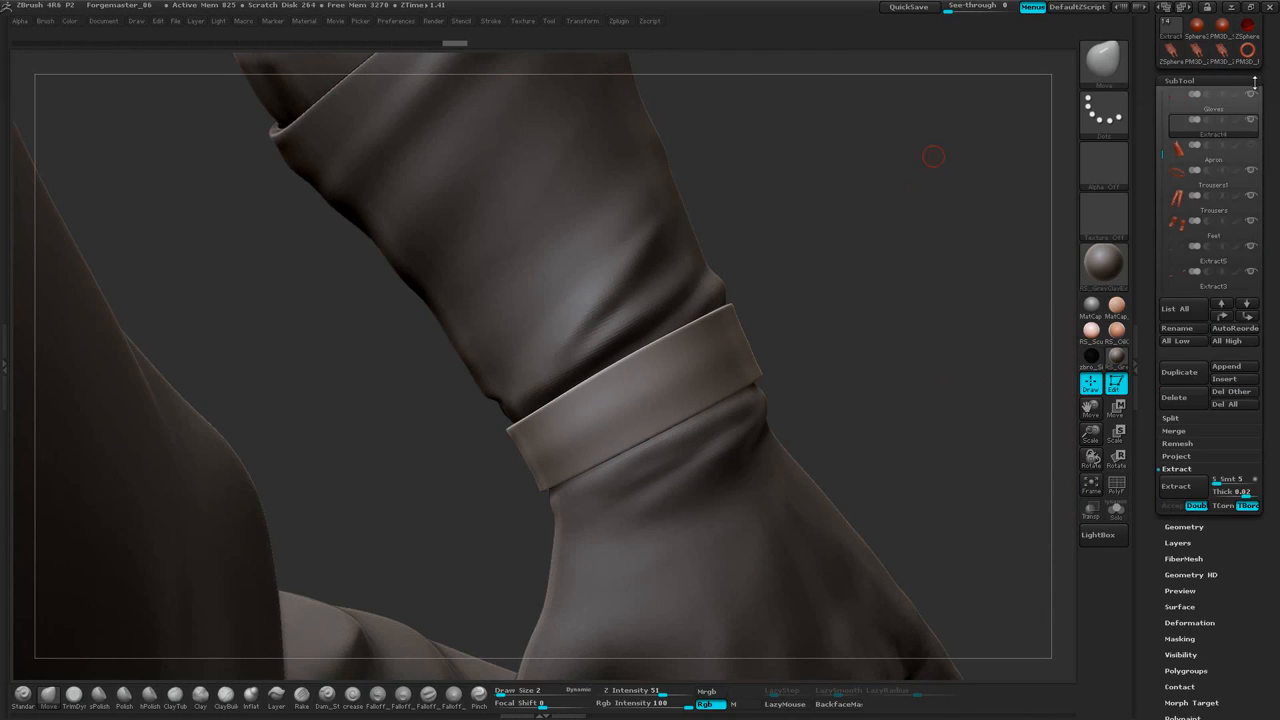
pyautogui.scroll(4, 1238, 105)
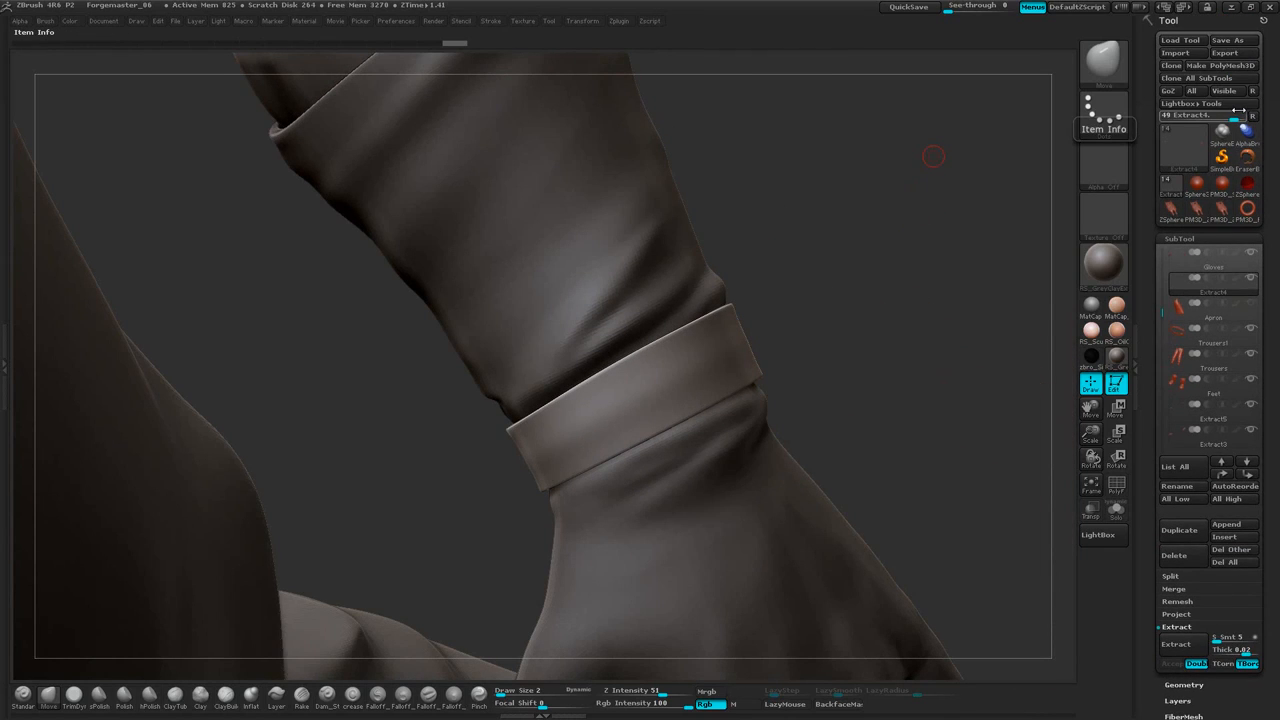
pyautogui.click(1190, 149)
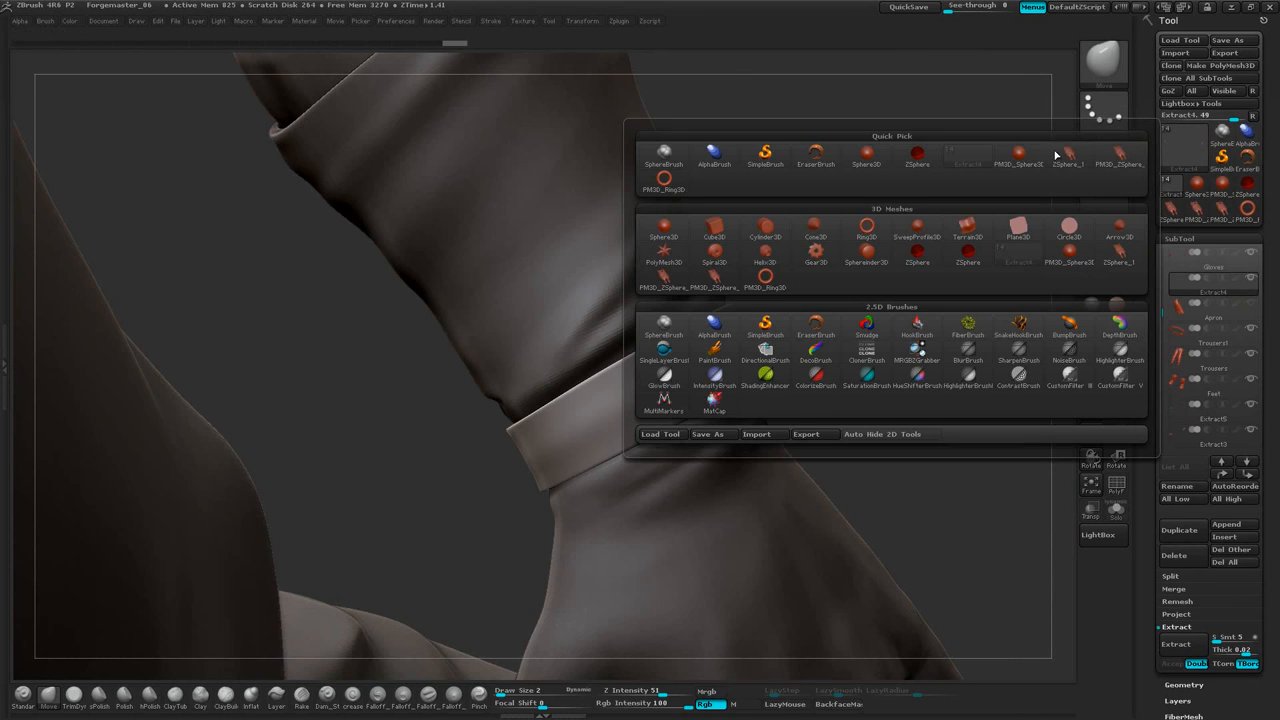
pyautogui.click(773, 233)
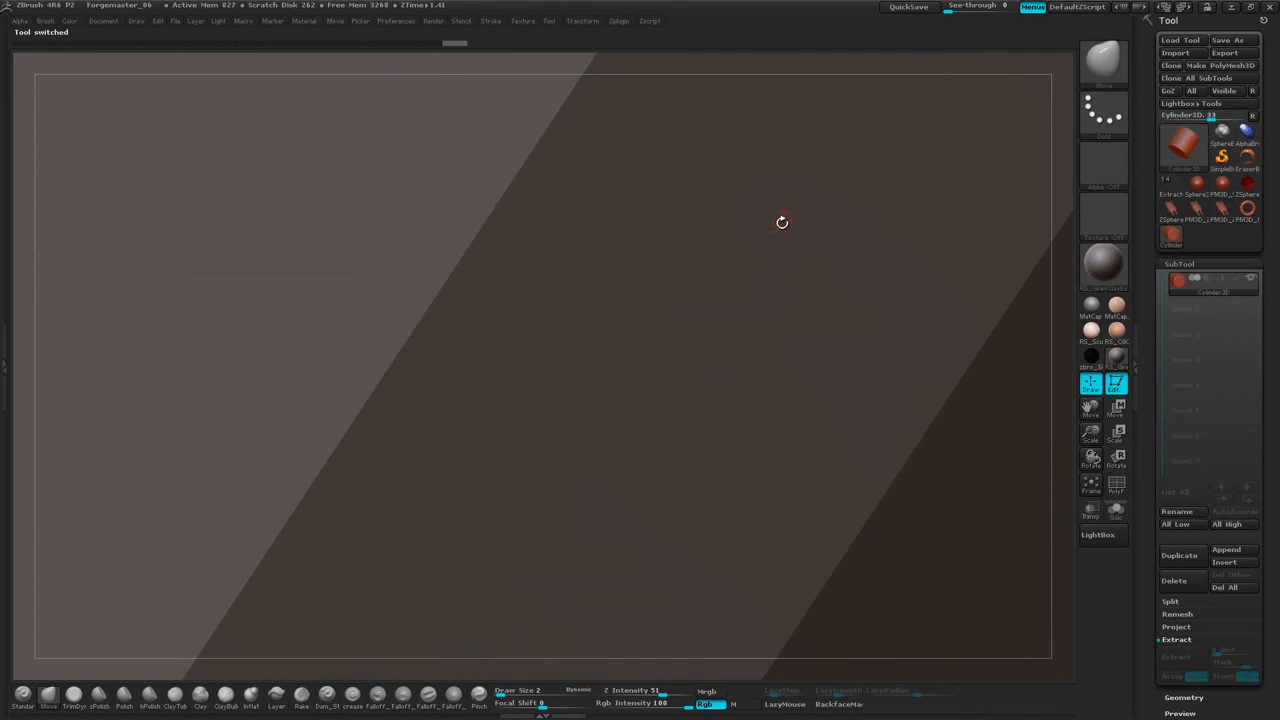
pyautogui.moveTo(1092, 432); pyautogui.dragTo(1038, 236)
pyautogui.keyDown('alt'); pyautogui.moveTo(790, 300); pyautogui.dragTo(879, 445); pyautogui.keyUp('alt')
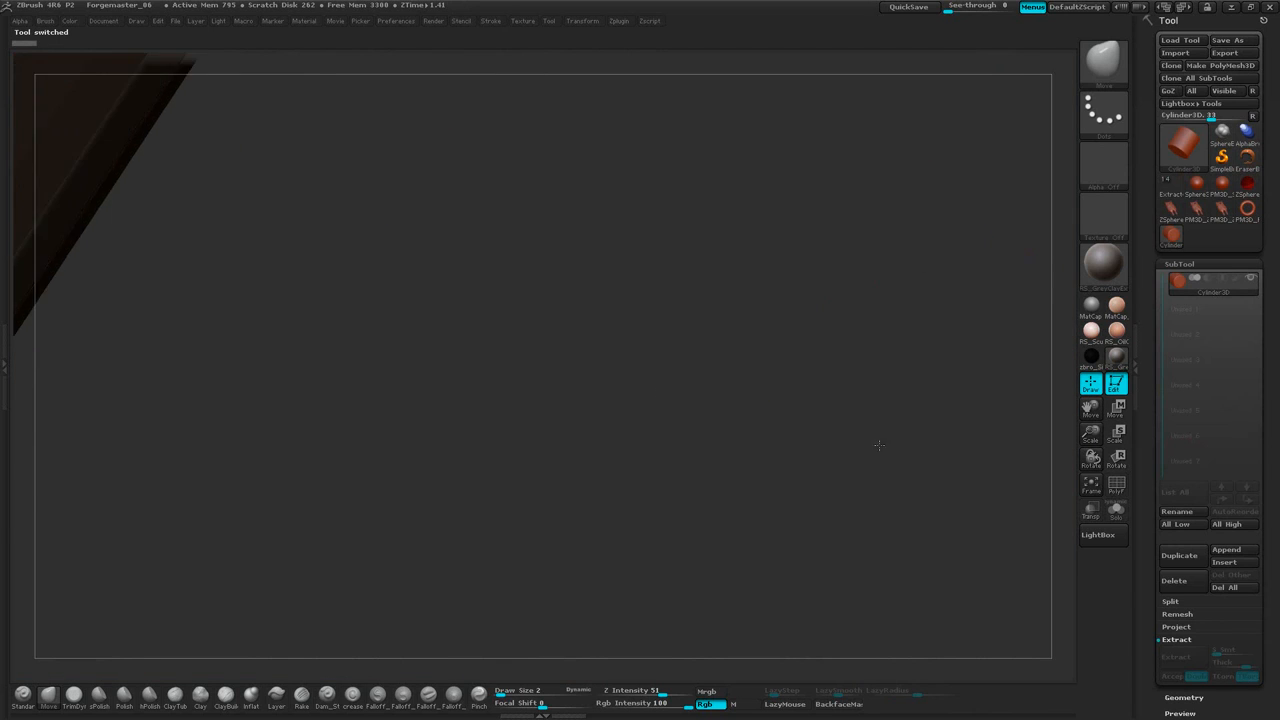
pyautogui.click(1091, 485)
pyautogui.moveTo(868, 367); pyautogui.dragTo(858, 310)
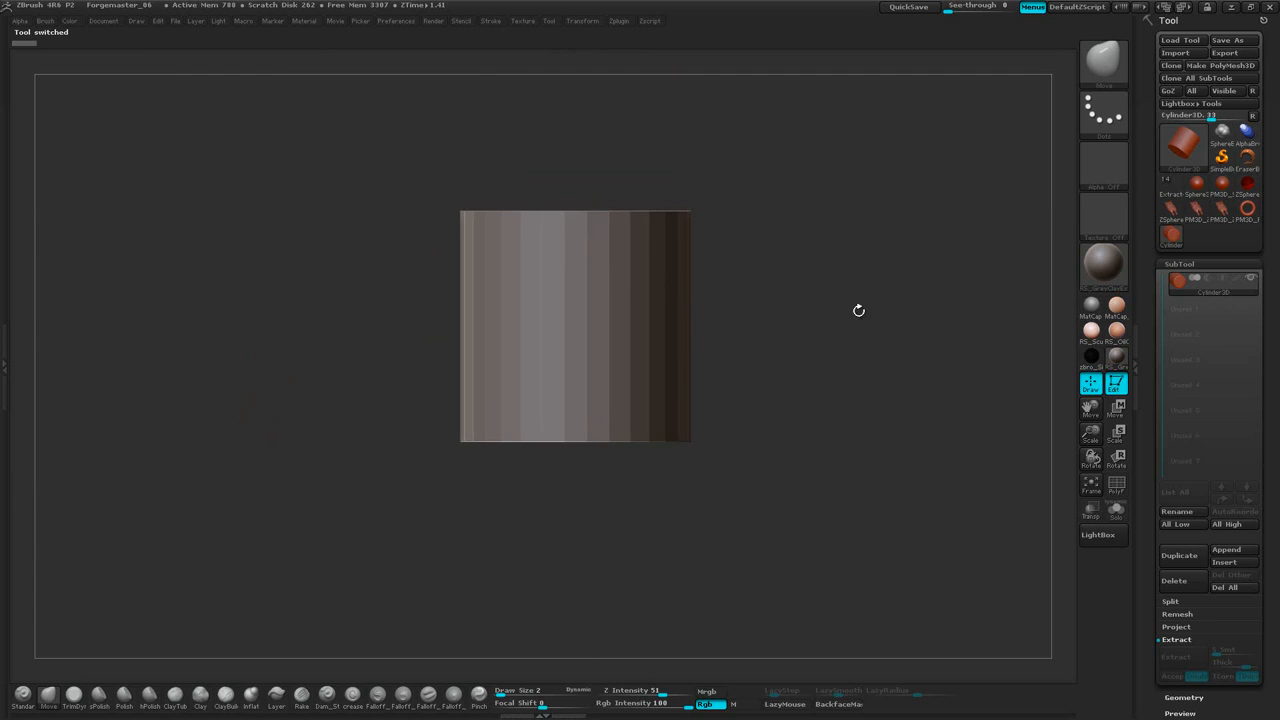
pyautogui.click(1247, 65)
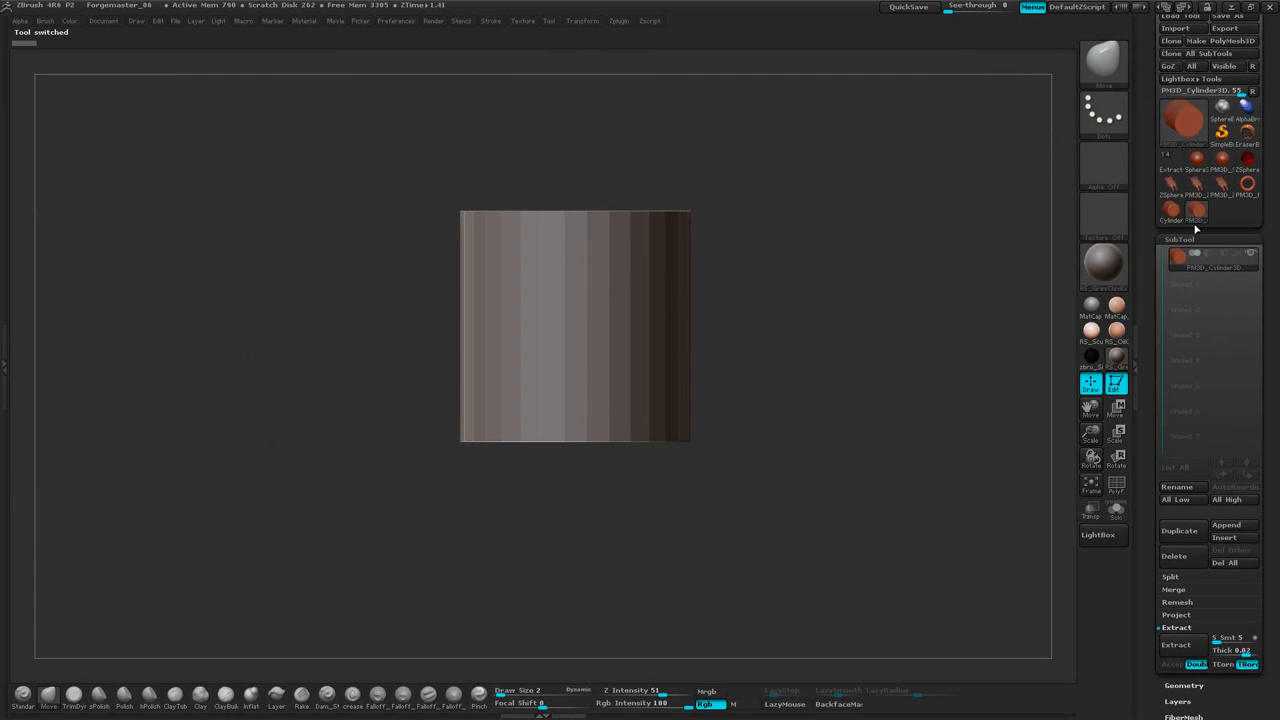
# Return to the character tool and append PM3D_Cylinder3D to it as a new subtool
pyautogui.click(1180, 166)
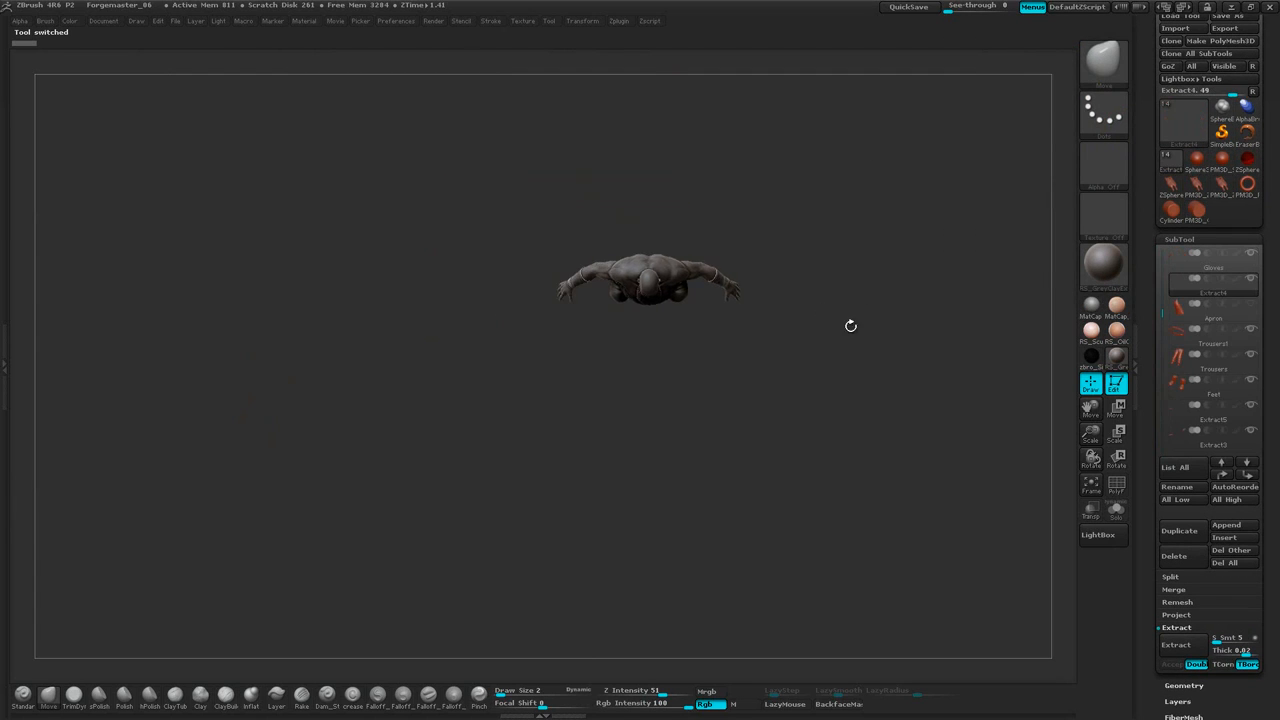
pyautogui.moveTo(851, 326); pyautogui.dragTo(1024, 206)
pyautogui.moveTo(1266, 336); pyautogui.dragTo(1266, 92)
pyautogui.moveTo(1264, 299); pyautogui.dragTo(1264, 460)
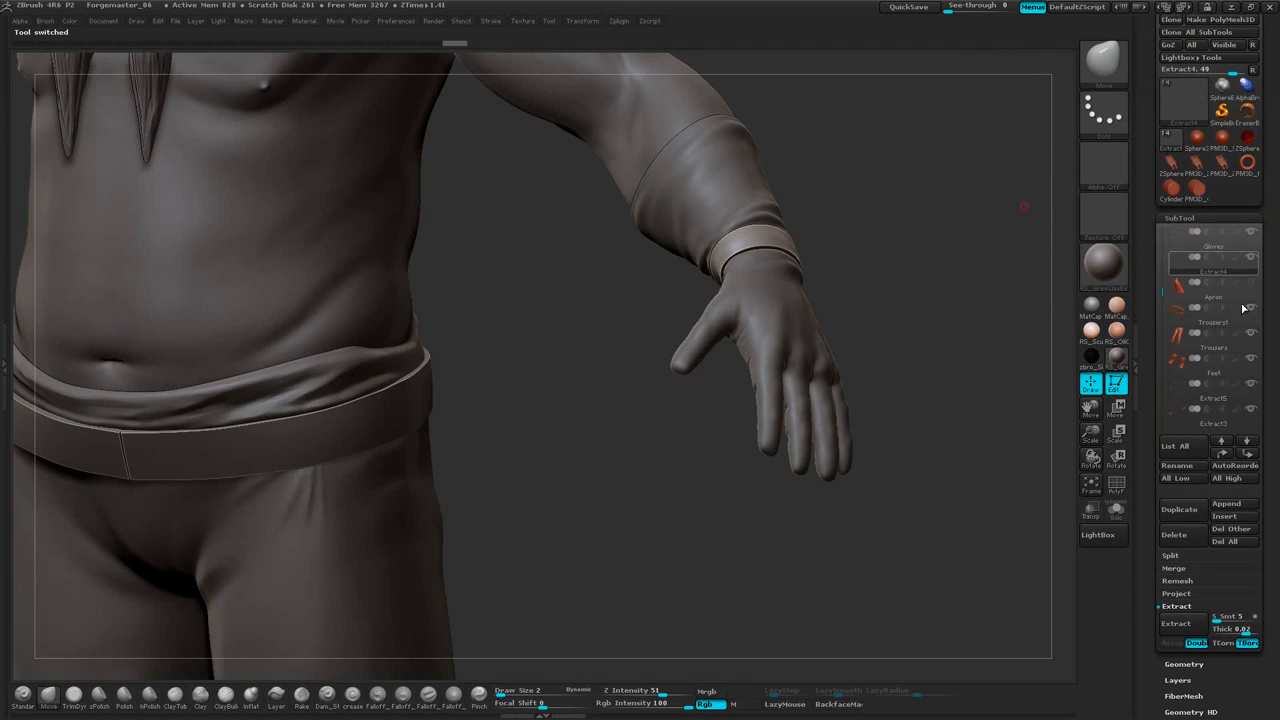
pyautogui.moveTo(1269, 330); pyautogui.dragTo(1269, 187)
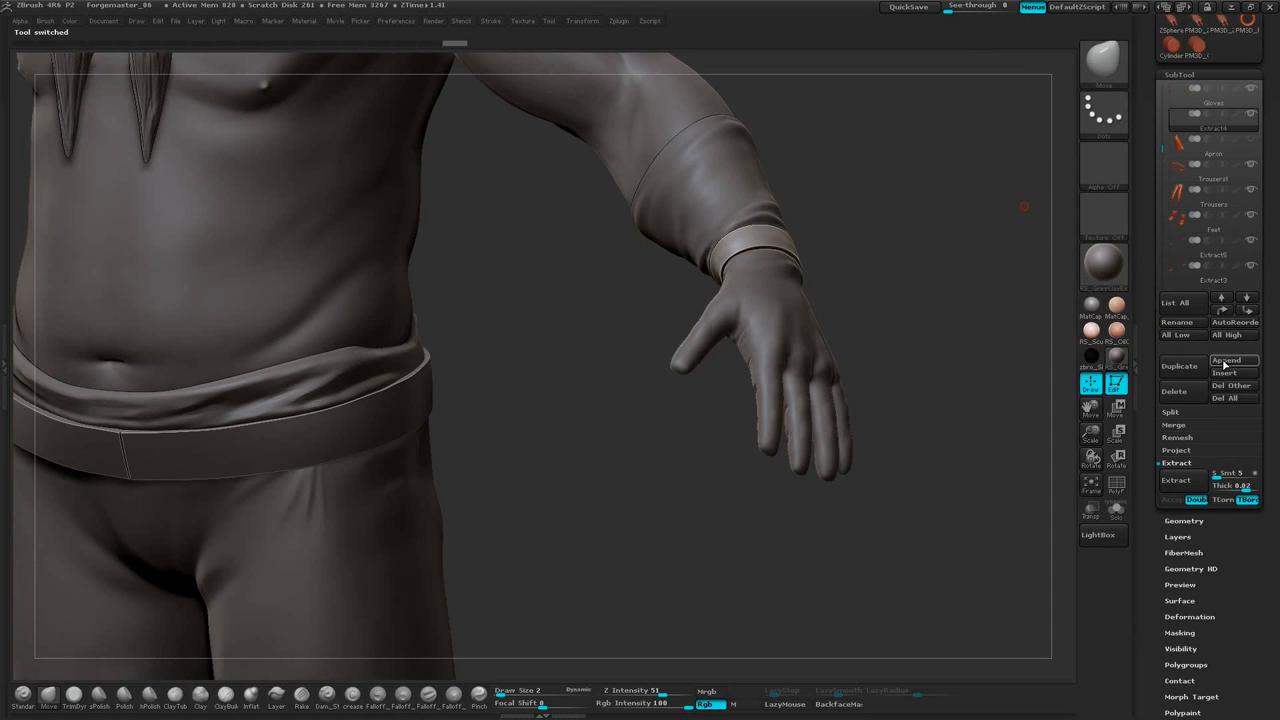
pyautogui.click(1224, 362)
pyautogui.click(874, 514)
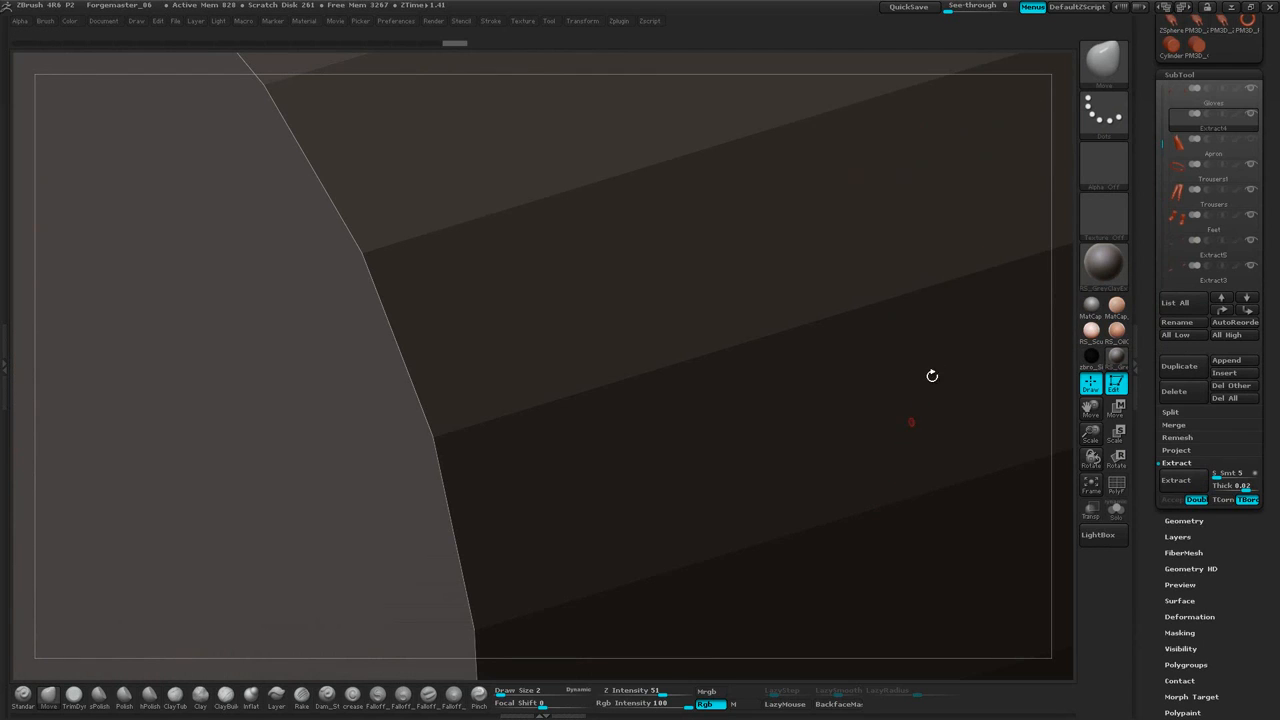
pyautogui.click(1092, 482)
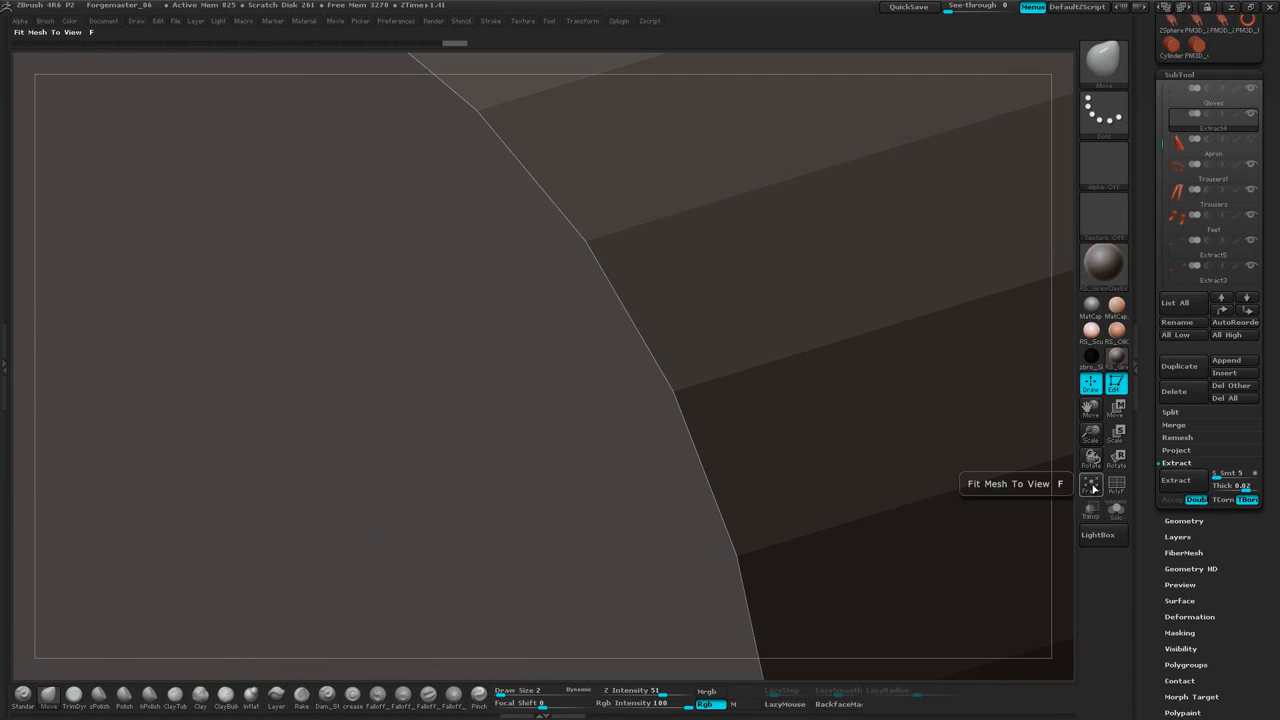
pyautogui.moveTo(1061, 384)
pyautogui.keyDown('alt'); pyautogui.mouseDown()
pyautogui.moveTo(1009, 303)
pyautogui.moveTo(891, 240)
pyautogui.moveTo(868, 279)
pyautogui.moveTo(908, 306)
pyautogui.moveTo(928, 345)
pyautogui.mouseUp(); pyautogui.keyUp('alt')
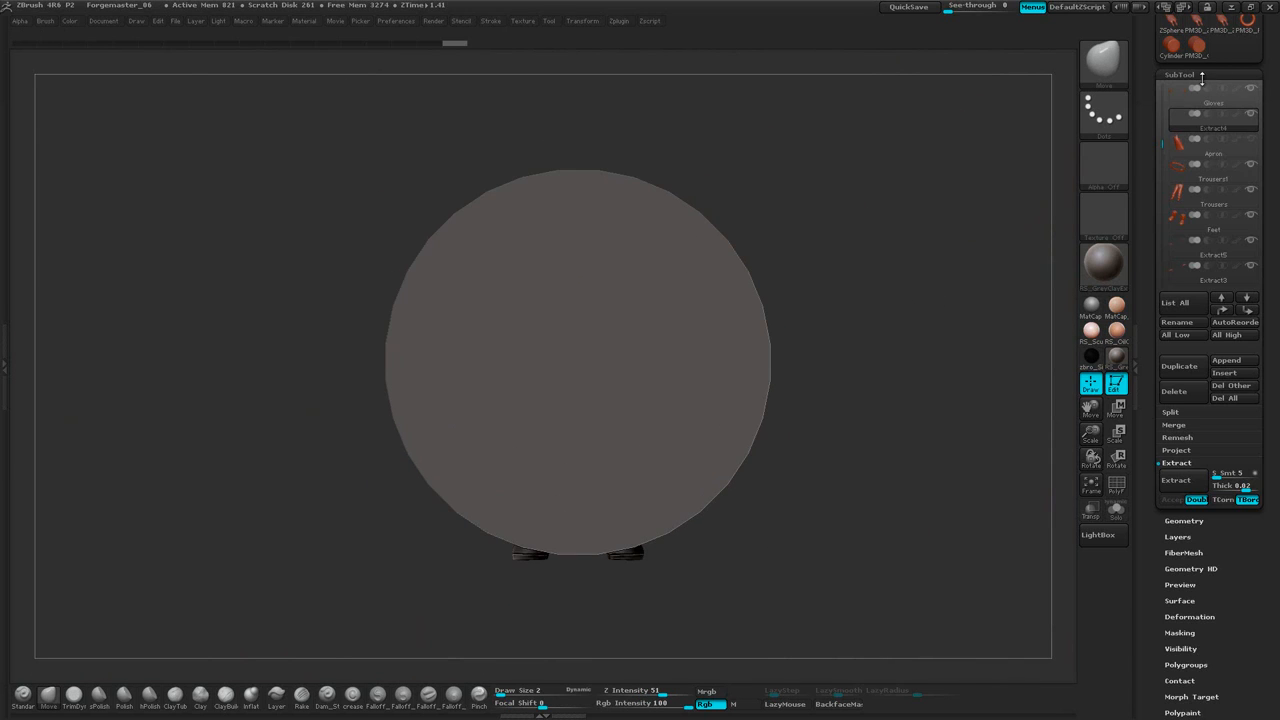
# Make the appended PM3D_Cylinder3D the active subtool
pyautogui.click(1197, 76)
pyautogui.moveTo(1238, 95); pyautogui.dragTo(1204, 118)
pyautogui.click(1203, 117)
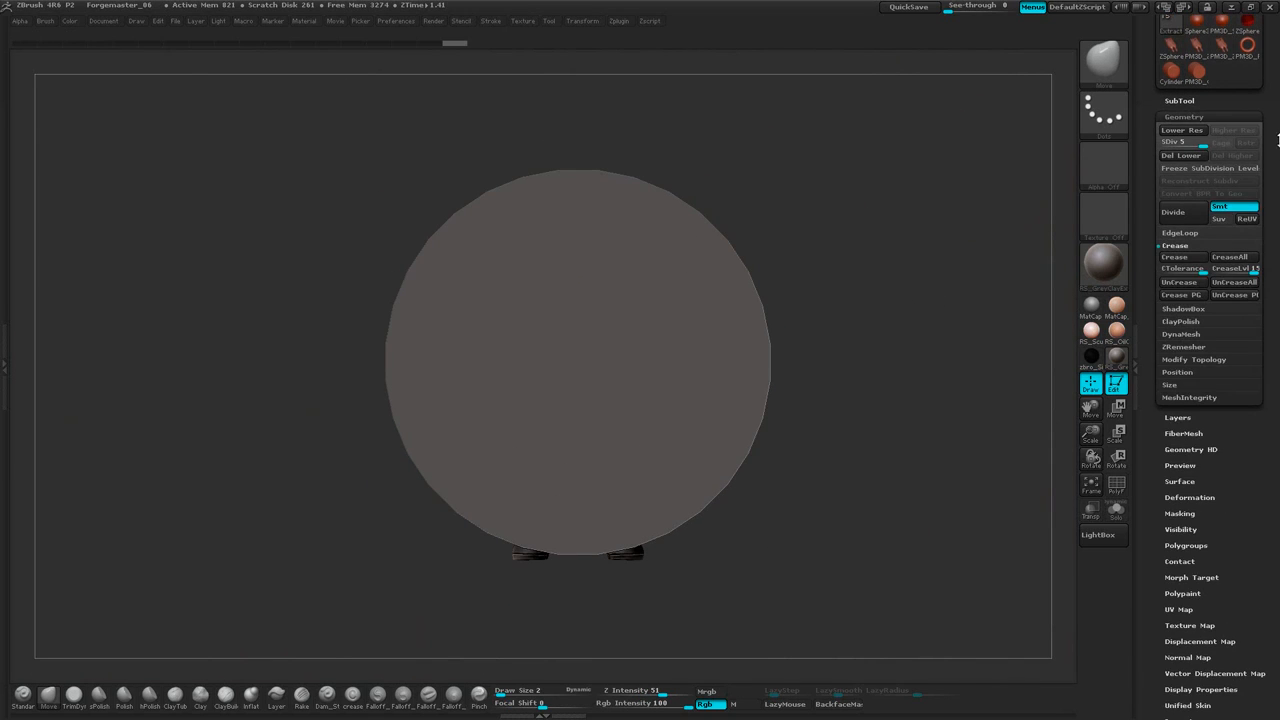
pyautogui.click(1184, 103)
pyautogui.click(1180, 86)
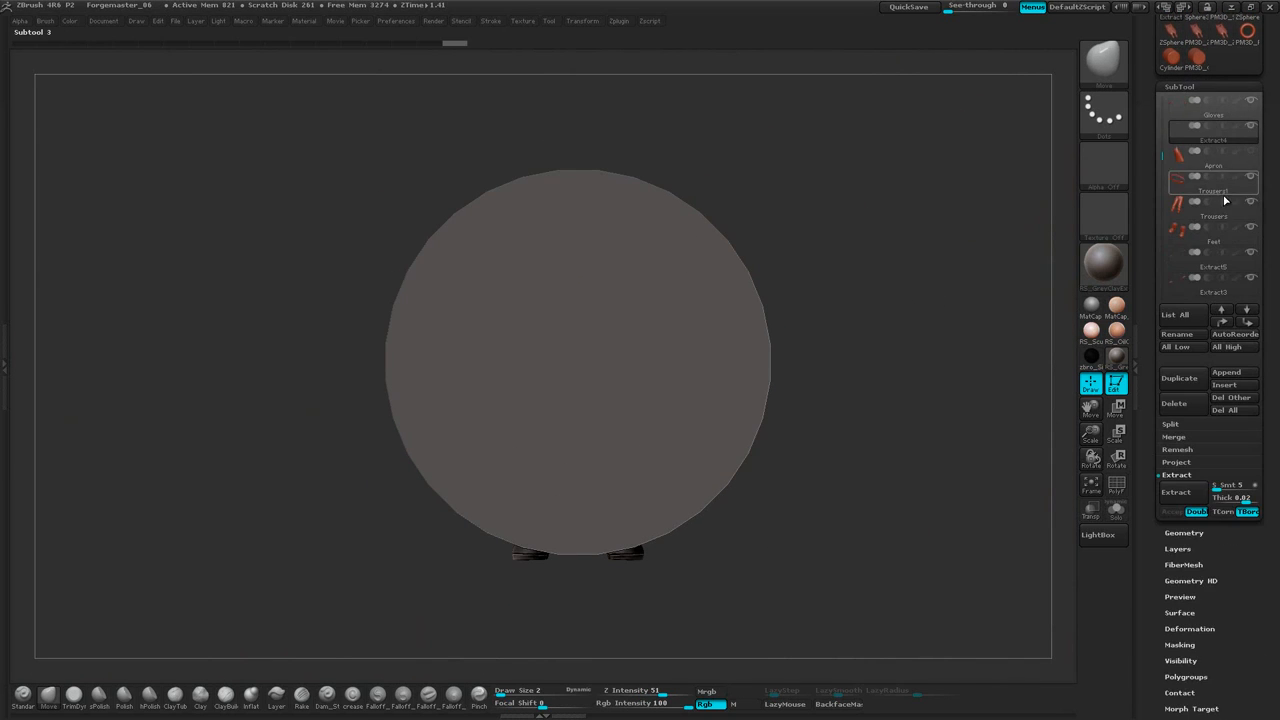
pyautogui.moveTo(1161, 160); pyautogui.dragTo(1161, 229)
pyautogui.click(1230, 192)
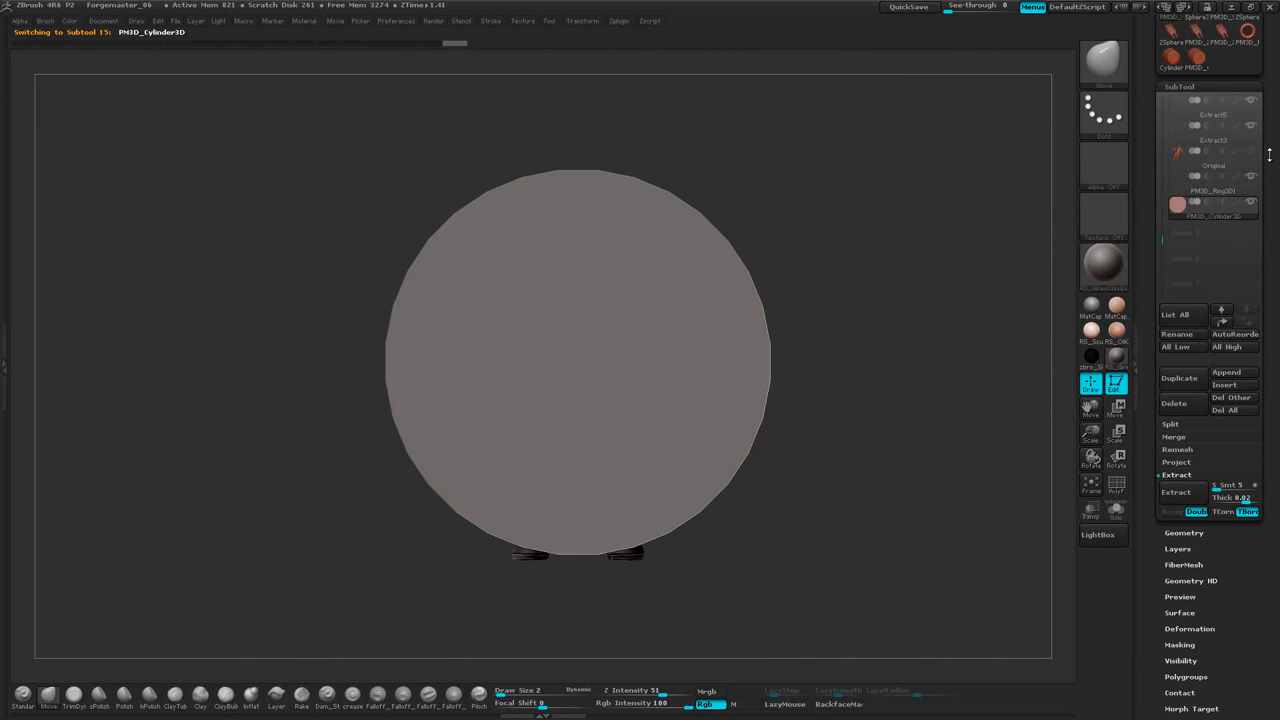
# Shrink the cylinder by repeating the Size deformation down to -100, with transparency on to see it inside the body
pyautogui.moveTo(1269, 155)
pyautogui.mouseDown()
pyautogui.moveTo(1268, 190)
pyautogui.moveTo(1250, 152)
pyautogui.mouseUp()
pyautogui.click(1236, 120)
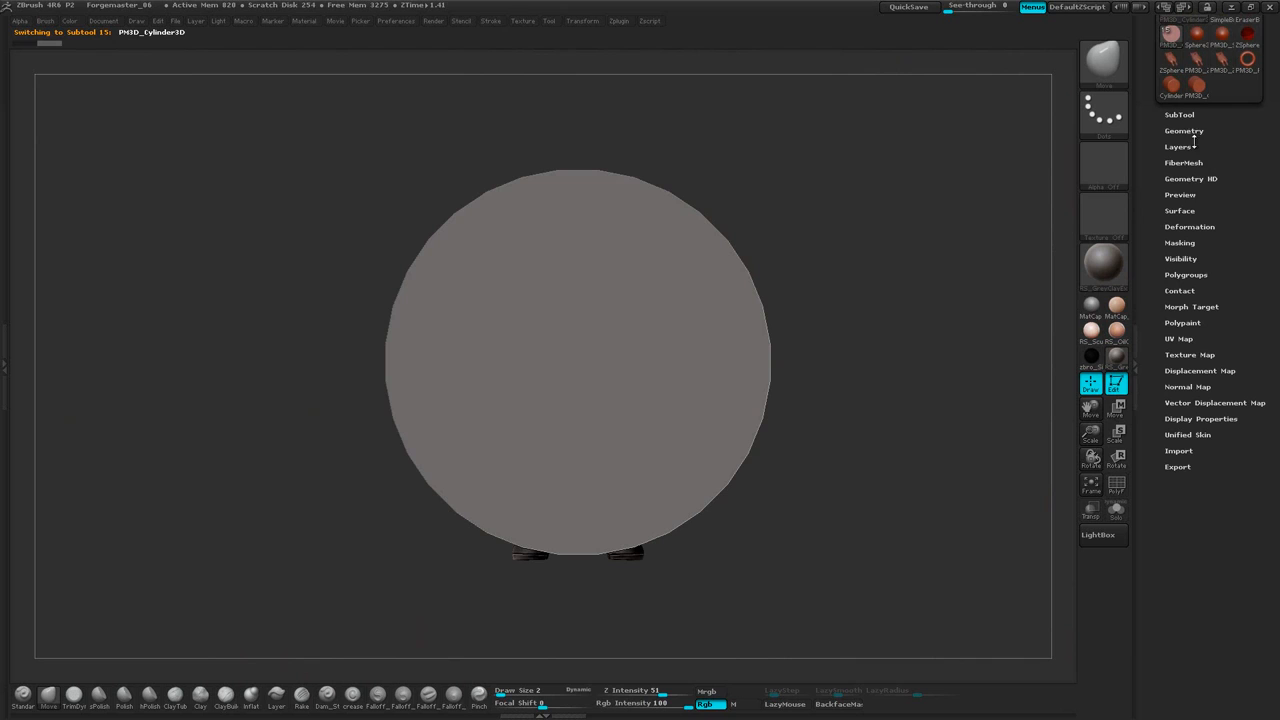
pyautogui.click(1199, 227)
pyautogui.moveTo(1250, 298); pyautogui.dragTo(1250, 142)
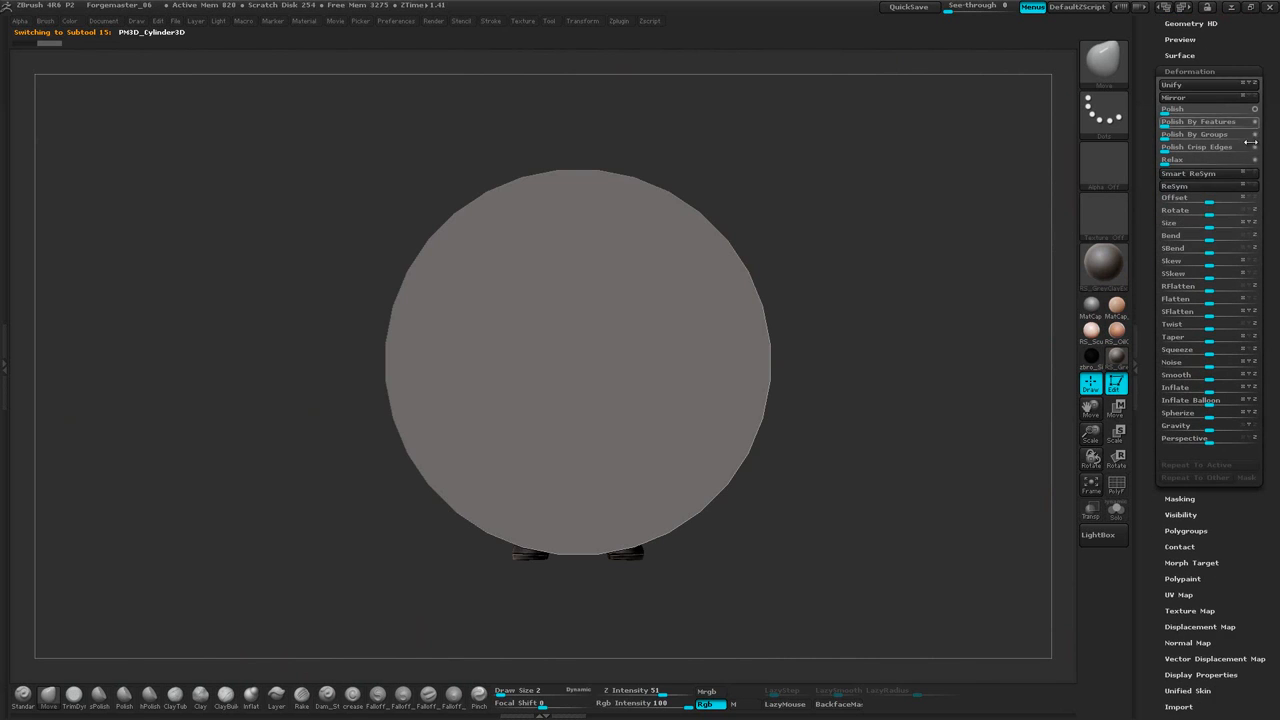
pyautogui.moveTo(1209, 229); pyautogui.dragTo(1133, 231)
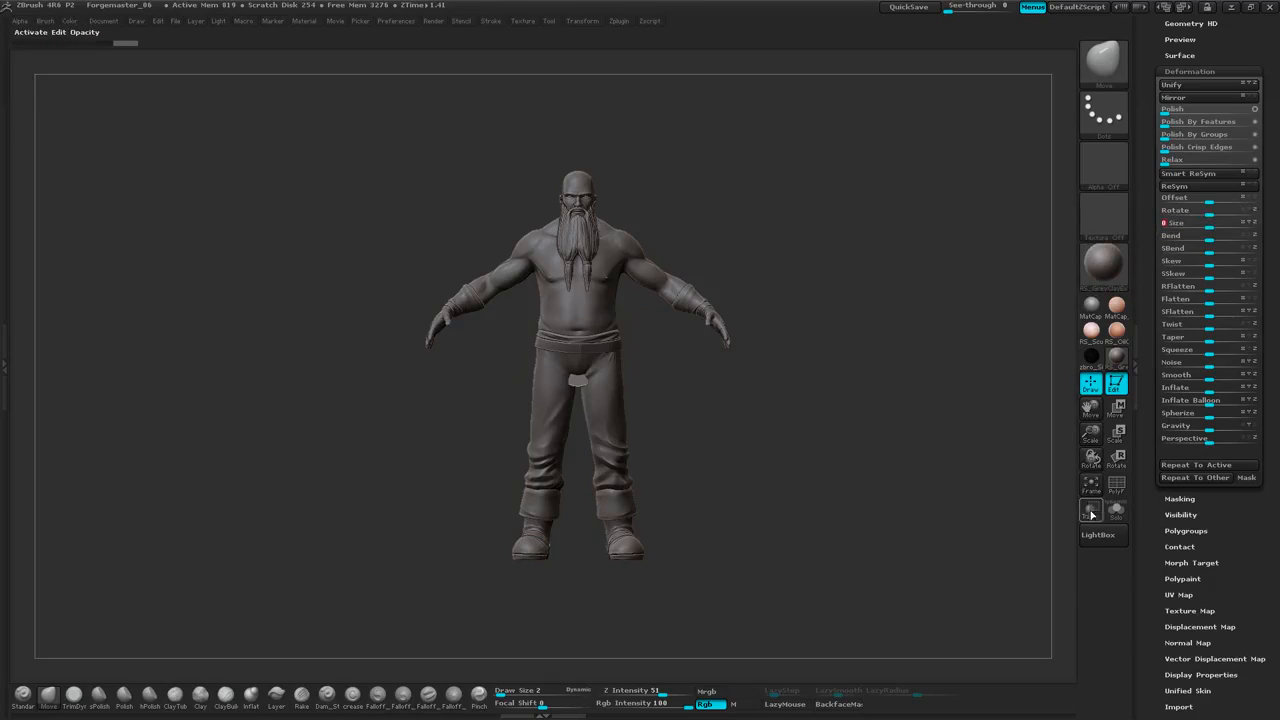
pyautogui.click(1093, 511)
pyautogui.keyDown('alt'); pyautogui.moveTo(924, 338); pyautogui.dragTo(986, 306); pyautogui.keyUp('alt')
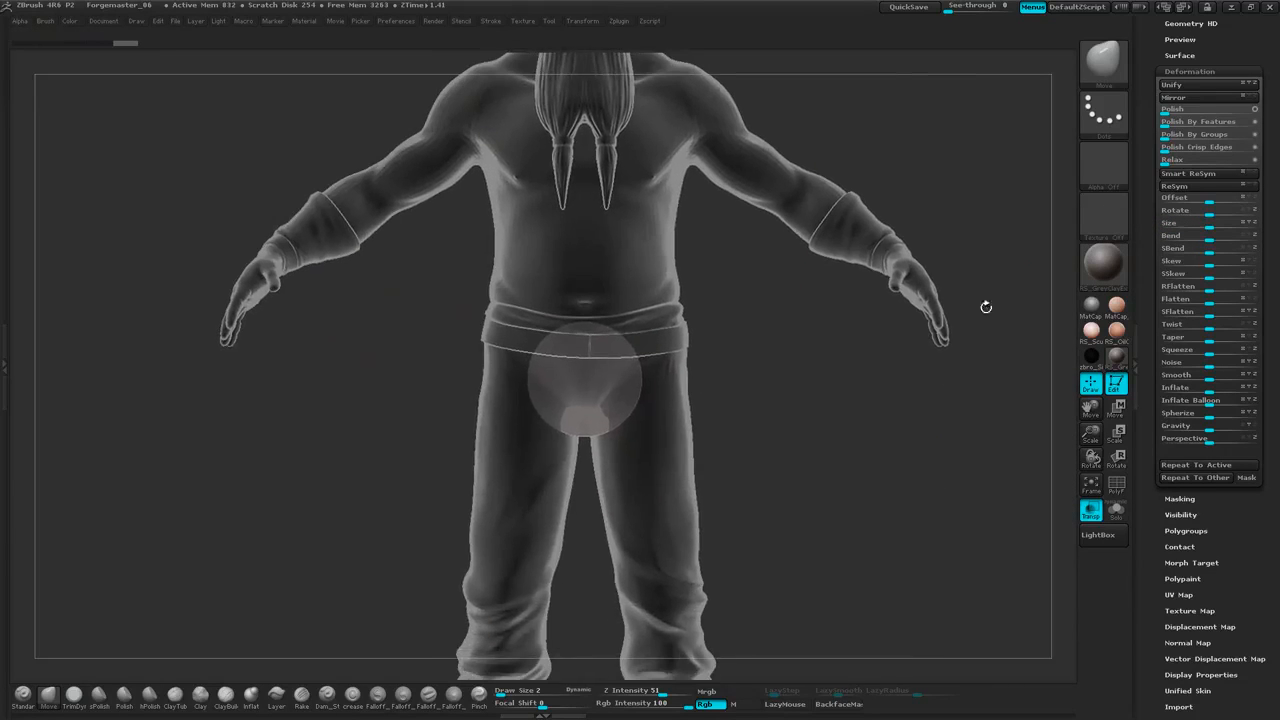
pyautogui.moveTo(1207, 225); pyautogui.dragTo(1175, 229)
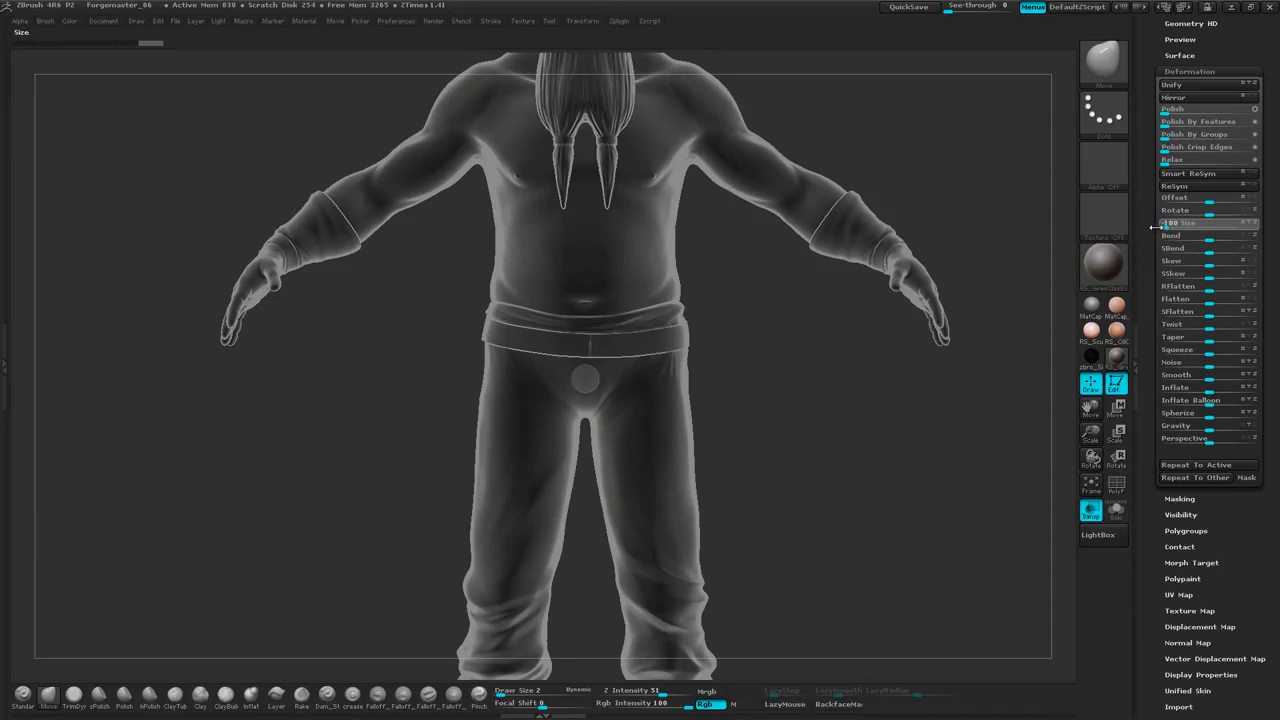
# View the cylinder from the side, open its DynaMesh options and turn off projection
pyautogui.moveTo(941, 320); pyautogui.dragTo(876, 401)
pyautogui.keyDown('alt'); pyautogui.moveTo(912, 262); pyautogui.dragTo(908, 304); pyautogui.keyUp('alt')
pyautogui.click(1199, 71)
pyautogui.moveTo(1243, 108); pyautogui.dragTo(1230, 150)
pyautogui.click(1190, 151)
pyautogui.scroll(-1, 1247, 168)
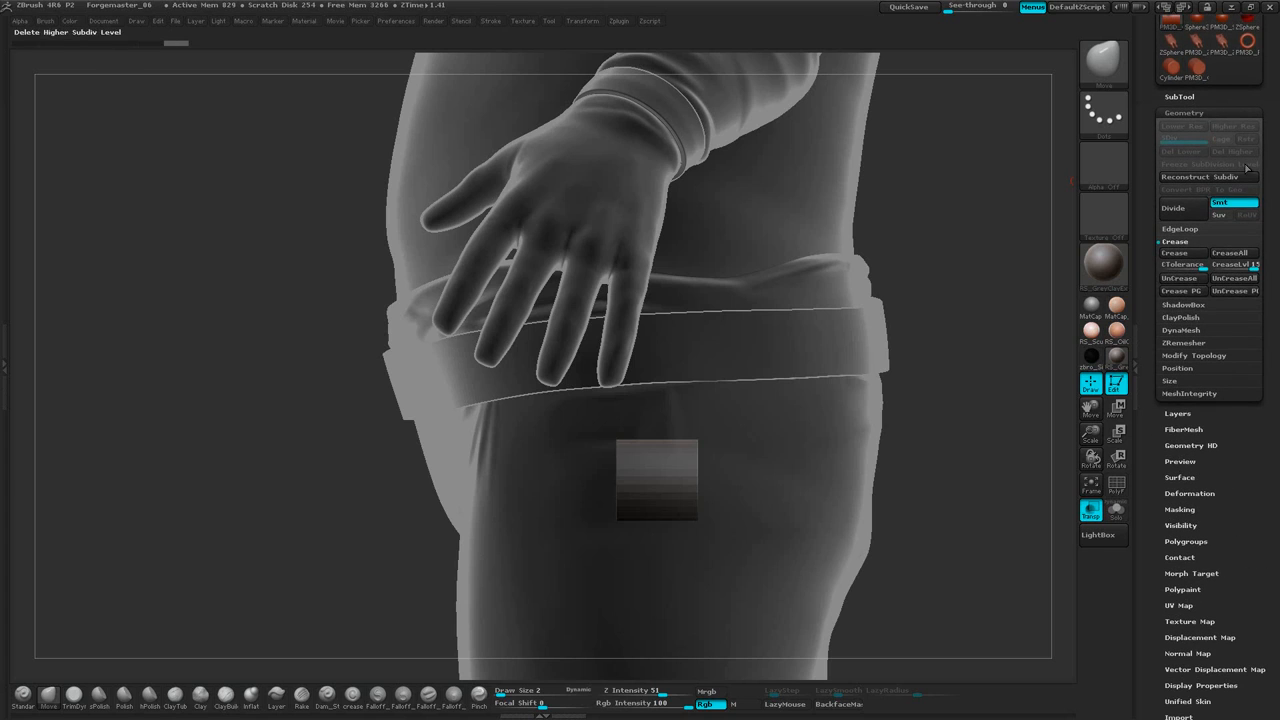
pyautogui.click(1181, 330)
pyautogui.scroll(-1, 1251, 215)
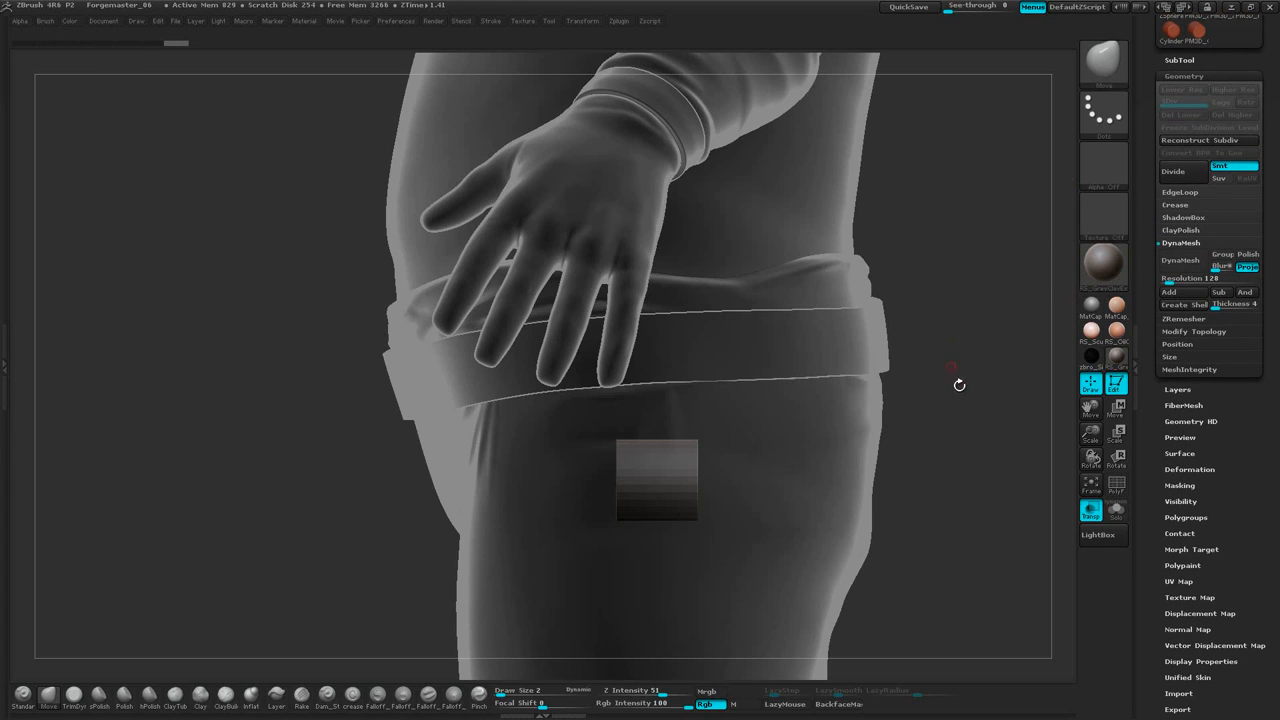
pyautogui.keyDown('alt'); pyautogui.moveTo(957, 383); pyautogui.dragTo(1015, 250); pyautogui.keyUp('alt')
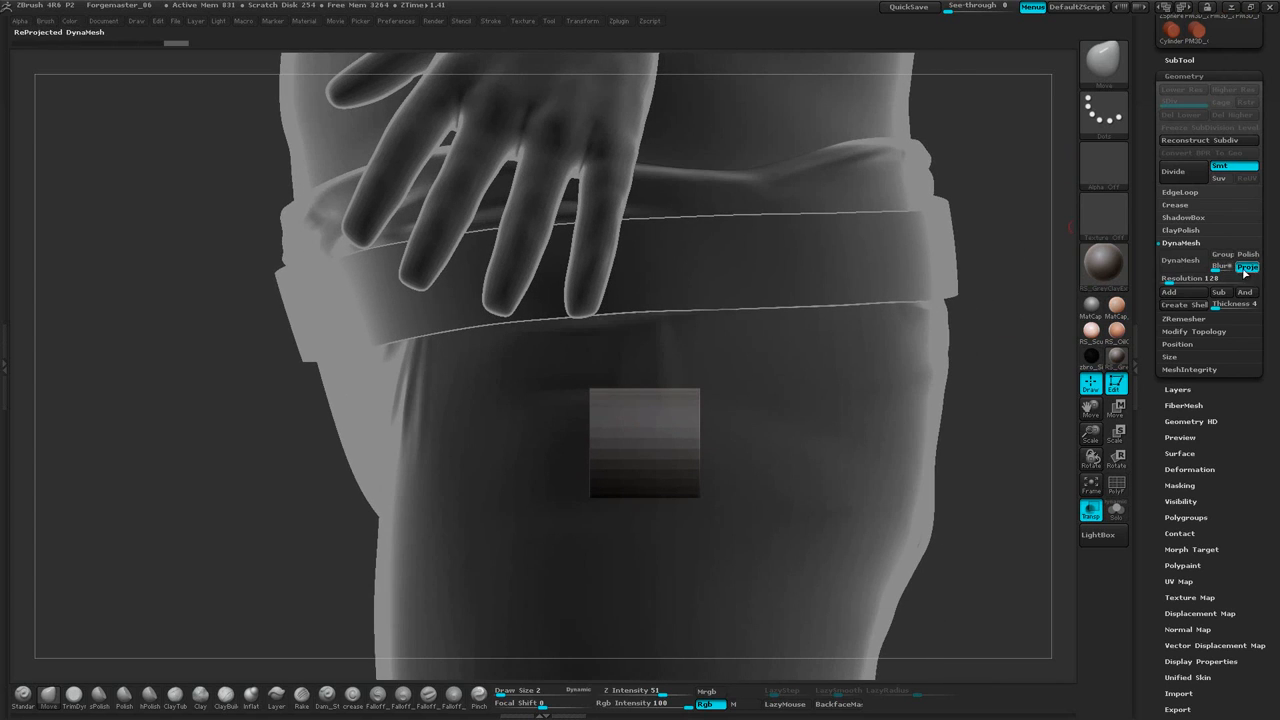
# Try to remesh the cylinder with DynaMesh at resolution 128 and again at 256
pyautogui.click(1184, 264)
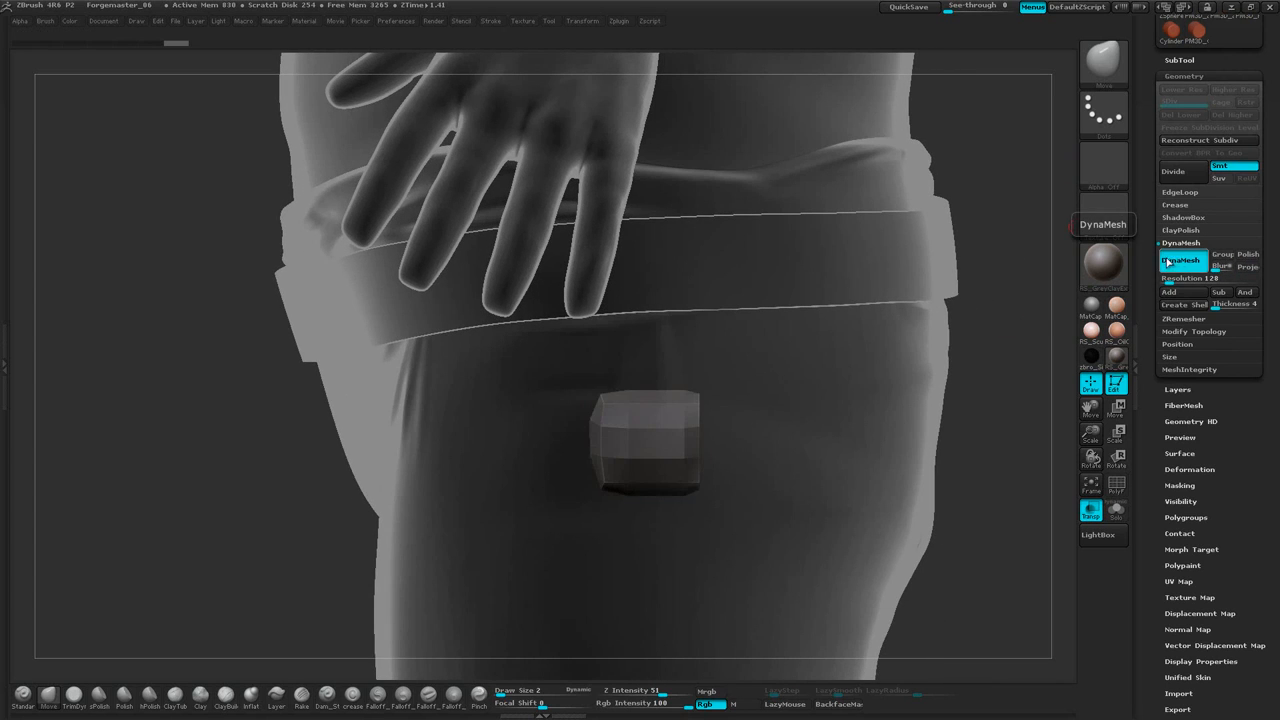
pyautogui.hotkey('ctrl', 'z')
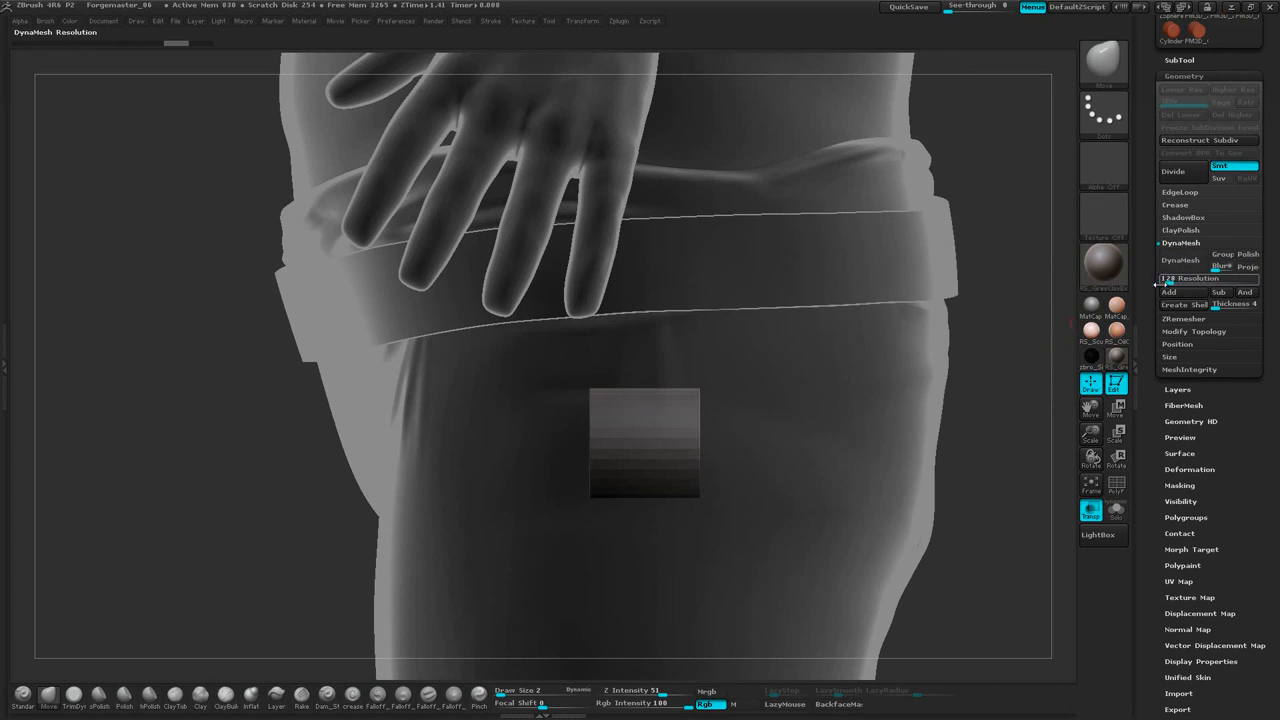
pyautogui.moveTo(1168, 281); pyautogui.dragTo(1179, 280)
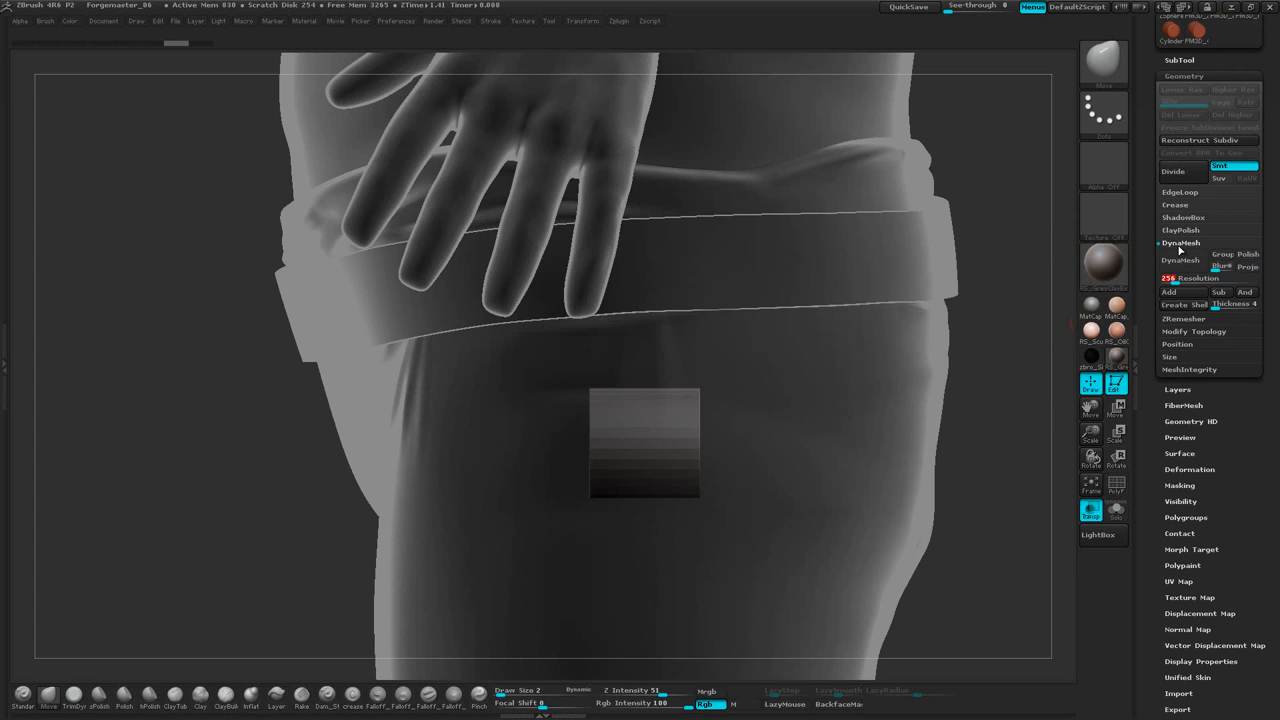
pyautogui.click(1180, 265)
# Remesh the cylinder with DynaMesh at resolution 512
pyautogui.moveTo(1040, 330)
pyautogui.mouseDown()
pyautogui.moveTo(1019, 362)
pyautogui.moveTo(1023, 323)
pyautogui.mouseUp()
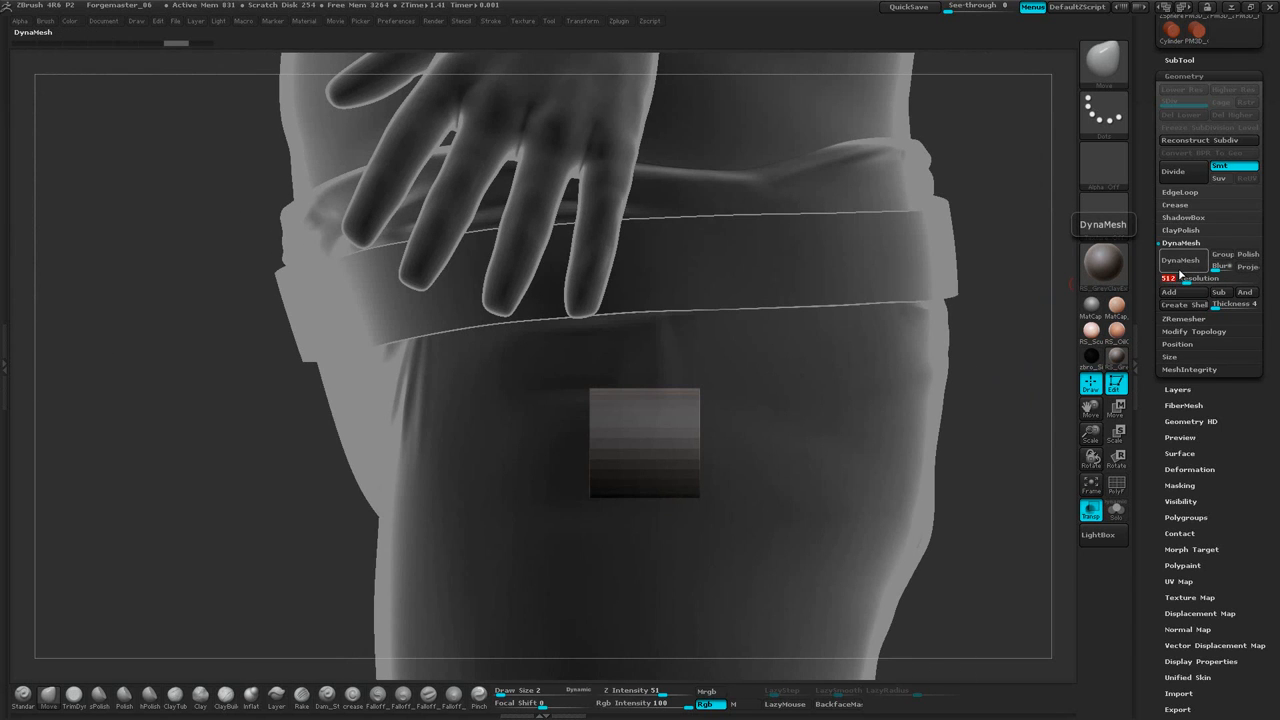
pyautogui.click(1181, 260)
pyautogui.moveTo(1058, 330); pyautogui.dragTo(807, 357)
pyautogui.moveTo(987, 219); pyautogui.dragTo(952, 161)
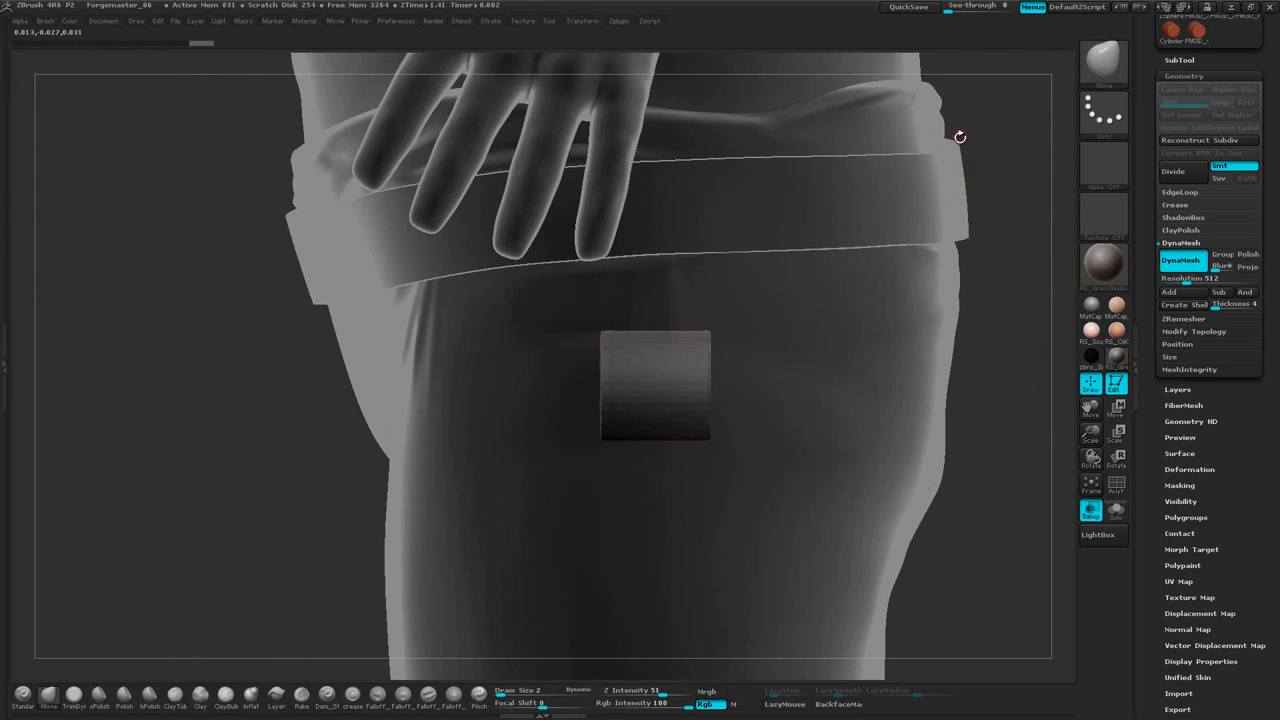
# Trim about a third off one flat end of the cylinder with a straight TrimCurve cut
pyautogui.hotkey('ctrl', 'shift')
pyautogui.click(1102, 66)
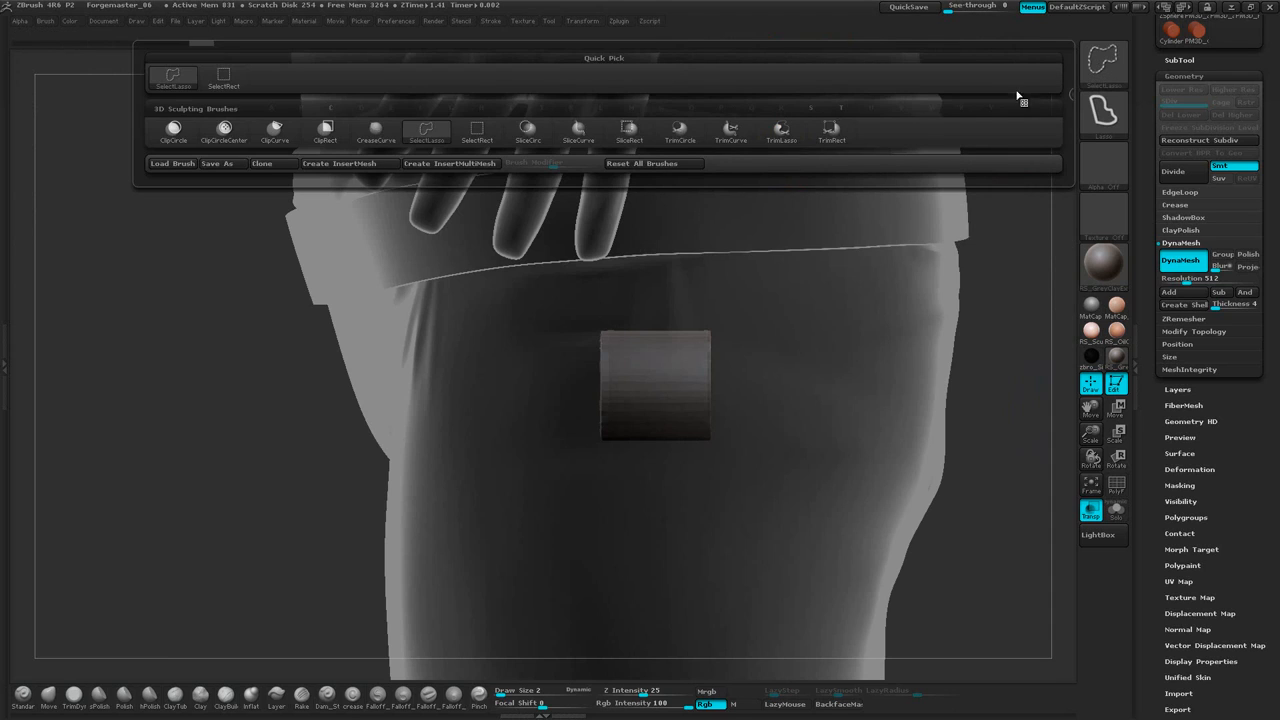
pyautogui.click(733, 136)
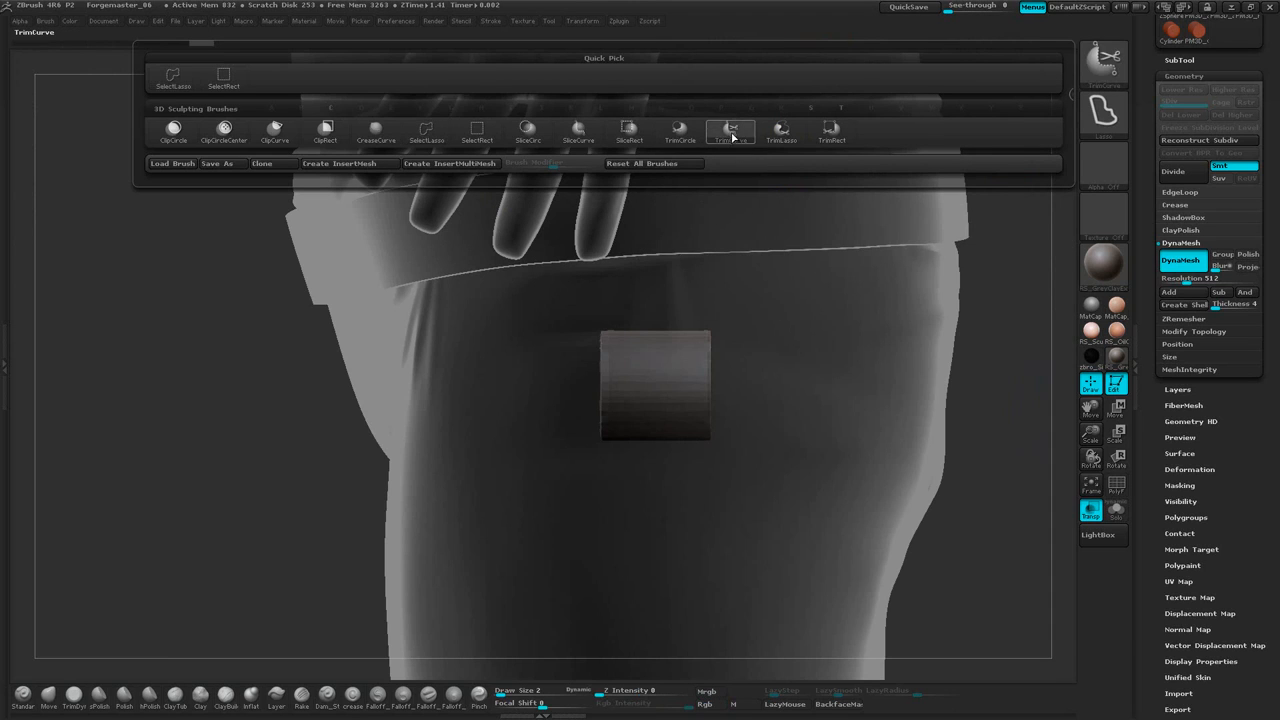
pyautogui.hotkey('ctrl', 'shift')
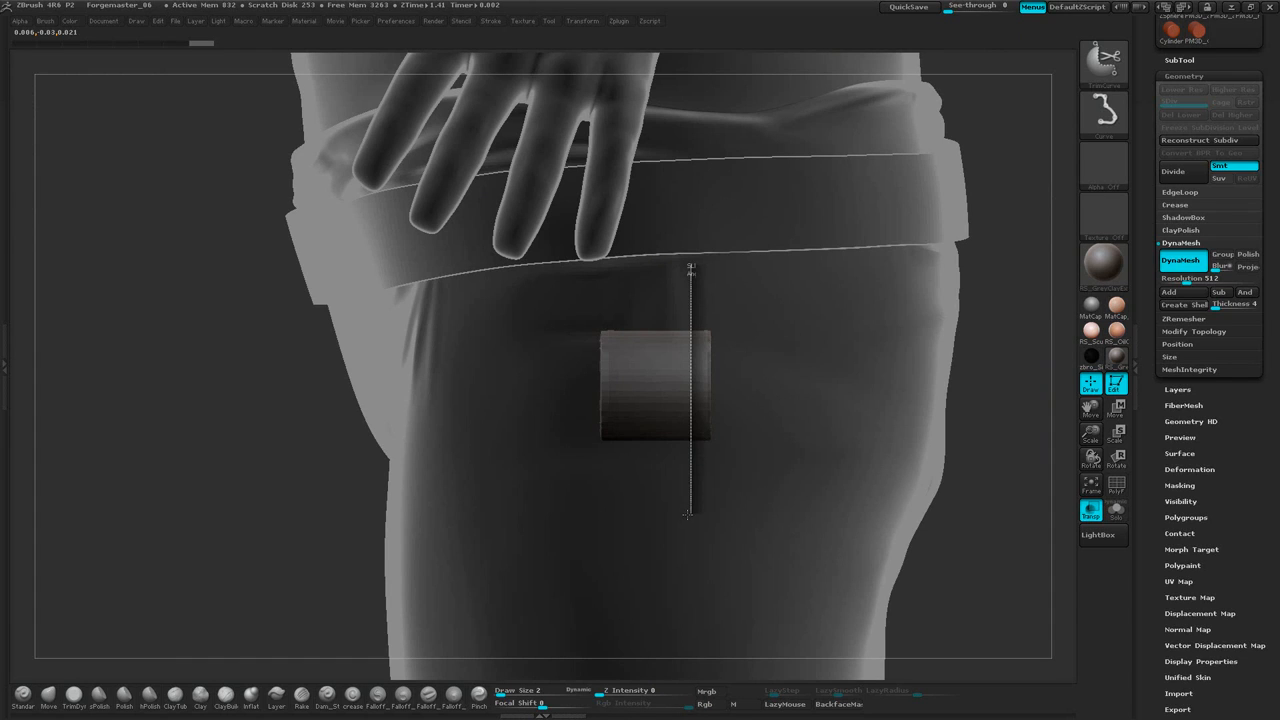
pyautogui.keyDown('ctrl'); pyautogui.keyDown('shift'); pyautogui.moveTo(687, 514); pyautogui.dragTo(690, 320); pyautogui.keyUp('shift'); pyautogui.keyUp('ctrl')
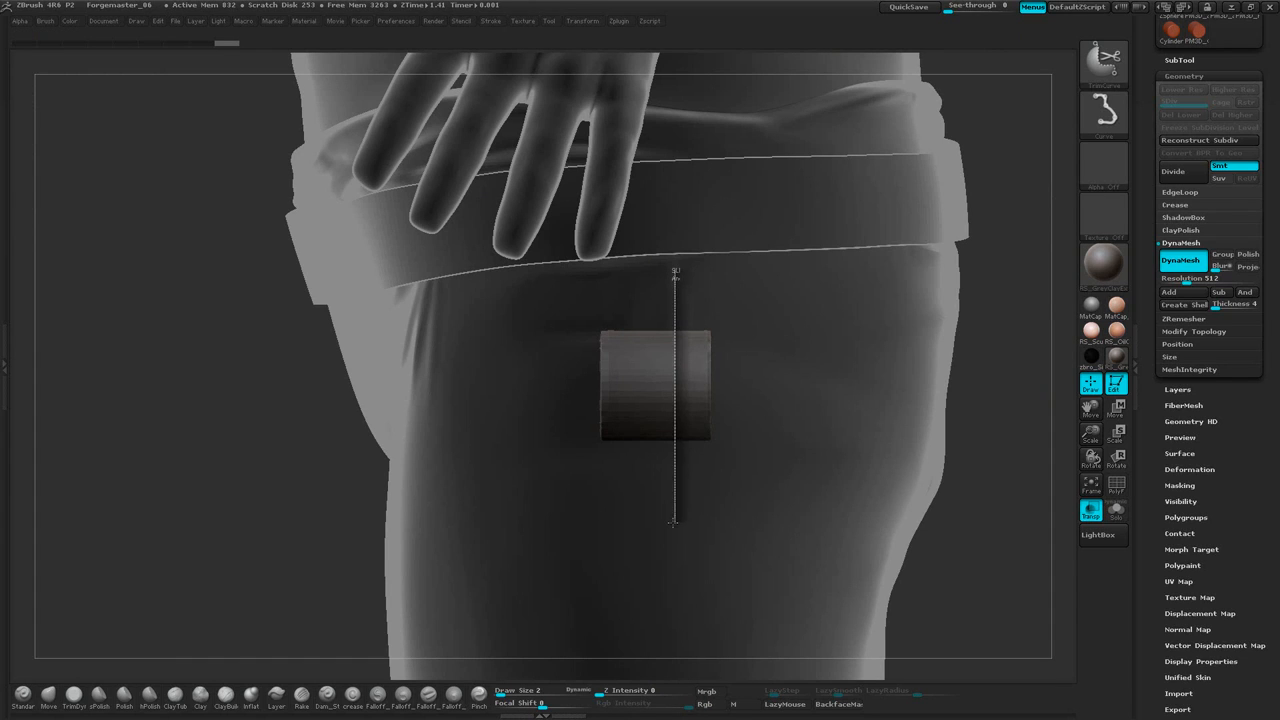
pyautogui.keyDown('ctrl'); pyautogui.keyDown('shift'); pyautogui.moveTo(673, 521); pyautogui.dragTo(674, 526); pyautogui.keyUp('shift'); pyautogui.keyUp('ctrl')
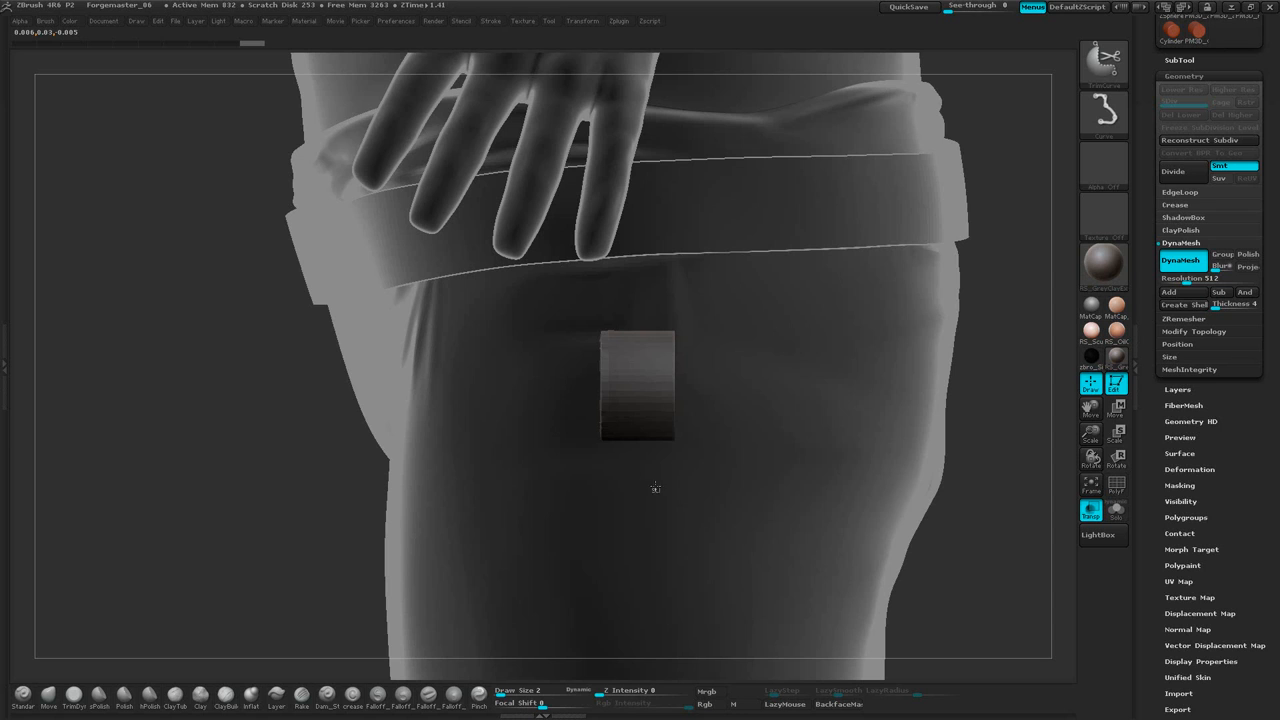
# Trim the cylinder down to a thin disc with another straight TrimCurve cut and show its wireframe
pyautogui.keyDown('ctrl'); pyautogui.keyDown('shift'); pyautogui.moveTo(659, 297); pyautogui.dragTo(651, 263); pyautogui.keyUp('shift'); pyautogui.keyUp('ctrl')
pyautogui.moveTo(986, 109); pyautogui.dragTo(1030, 119)
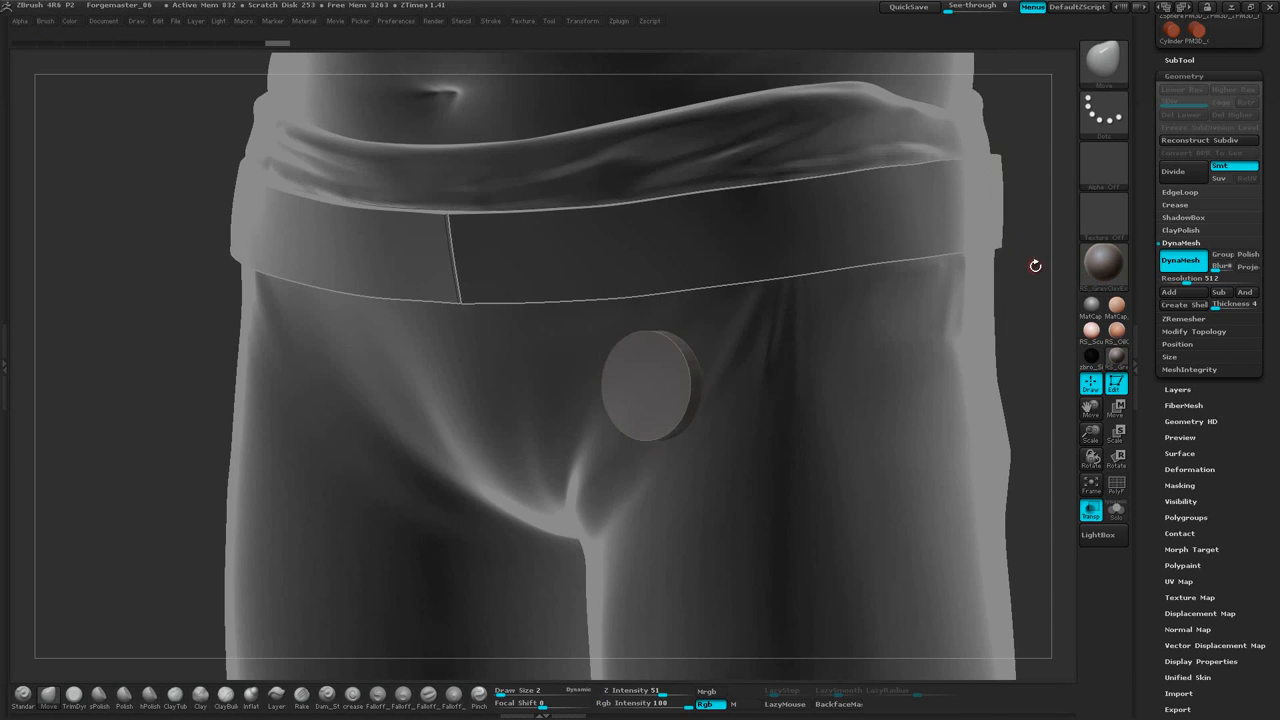
pyautogui.keyDown('alt'); pyautogui.moveTo(1035, 266); pyautogui.dragTo(943, 209); pyautogui.keyUp('alt')
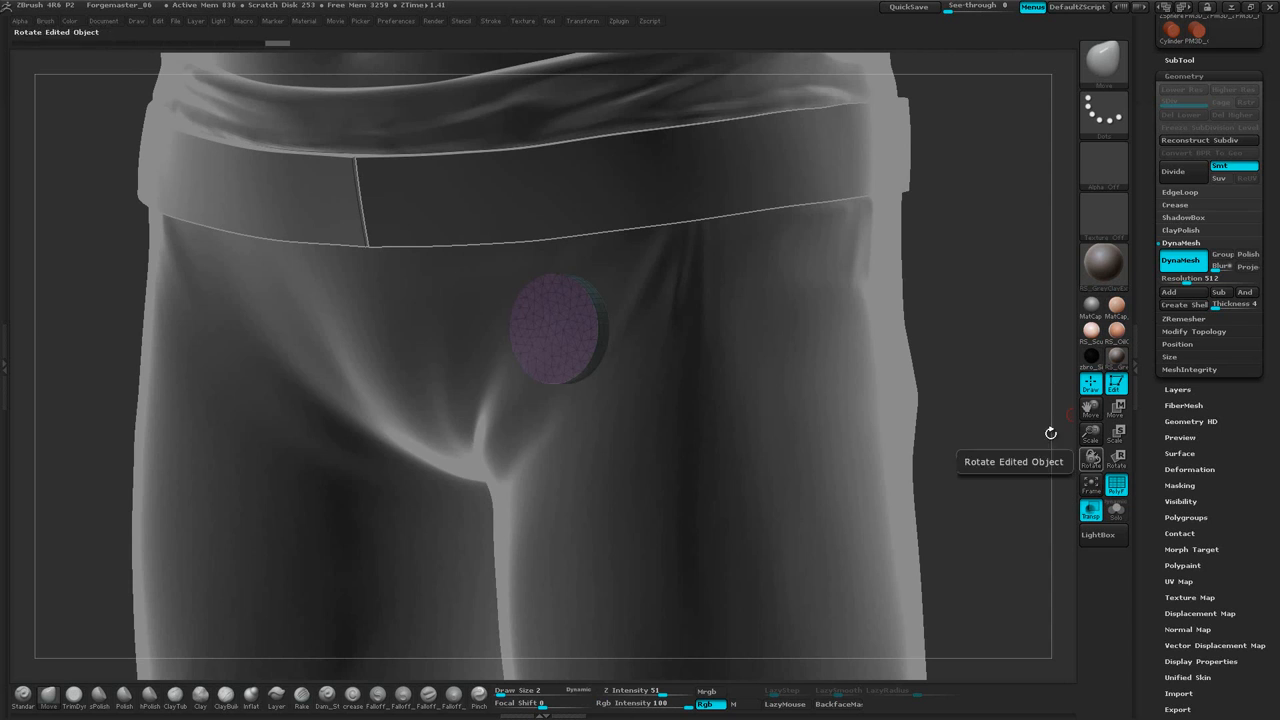
pyautogui.moveTo(1046, 420); pyautogui.dragTo(1058, 134)
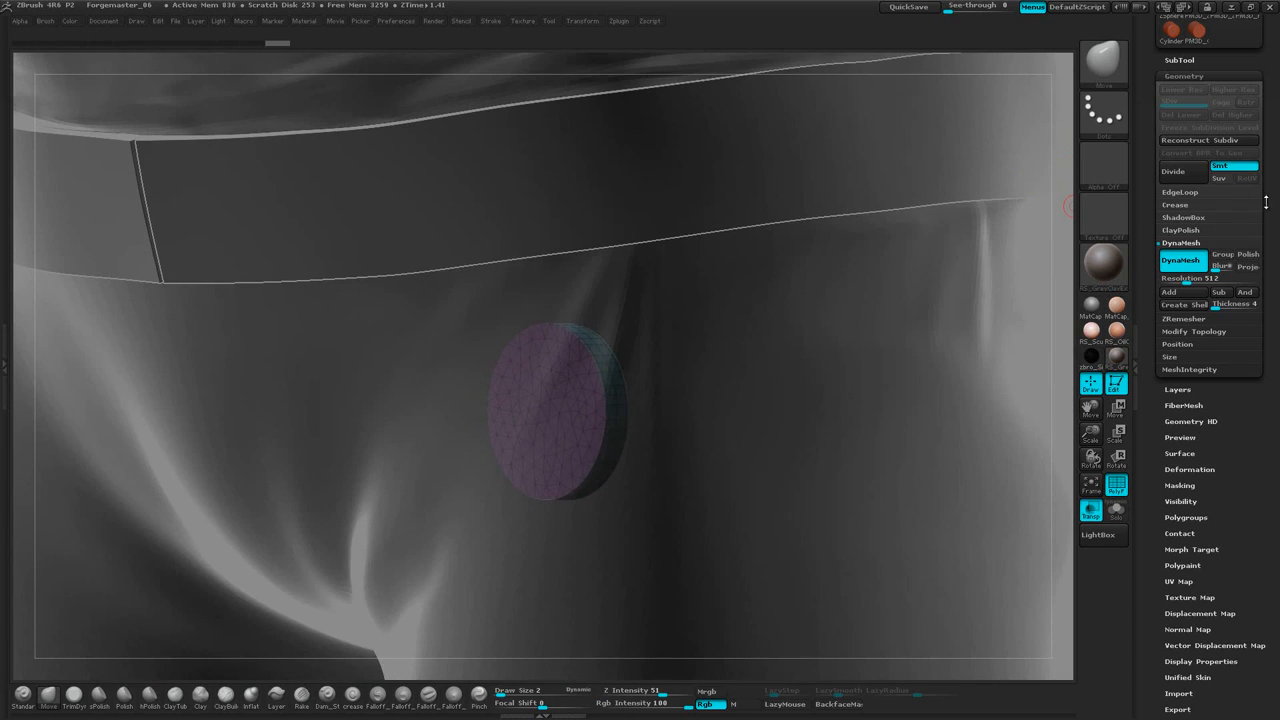
# Try to remesh the trimmed disc with DynaMesh at resolutions 1024 and 512
pyautogui.scroll(-1, 1186, 230)
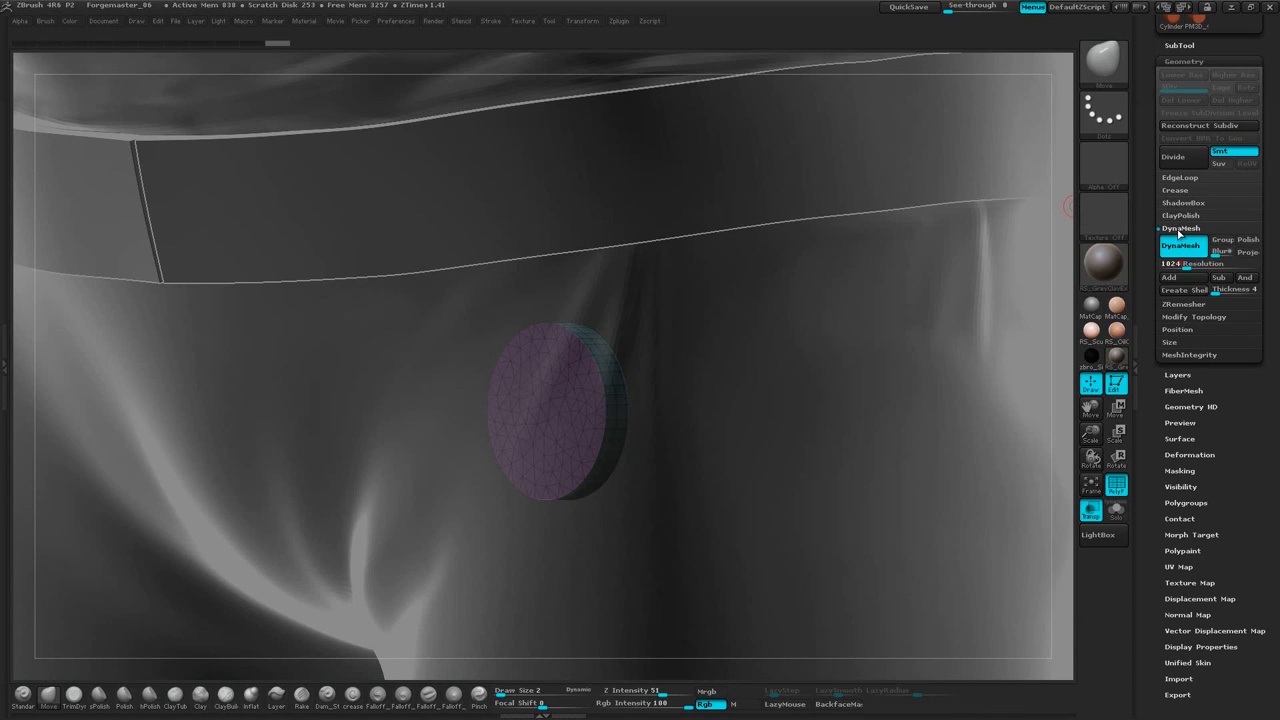
pyautogui.moveTo(1036, 239); pyautogui.dragTo(857, 253)
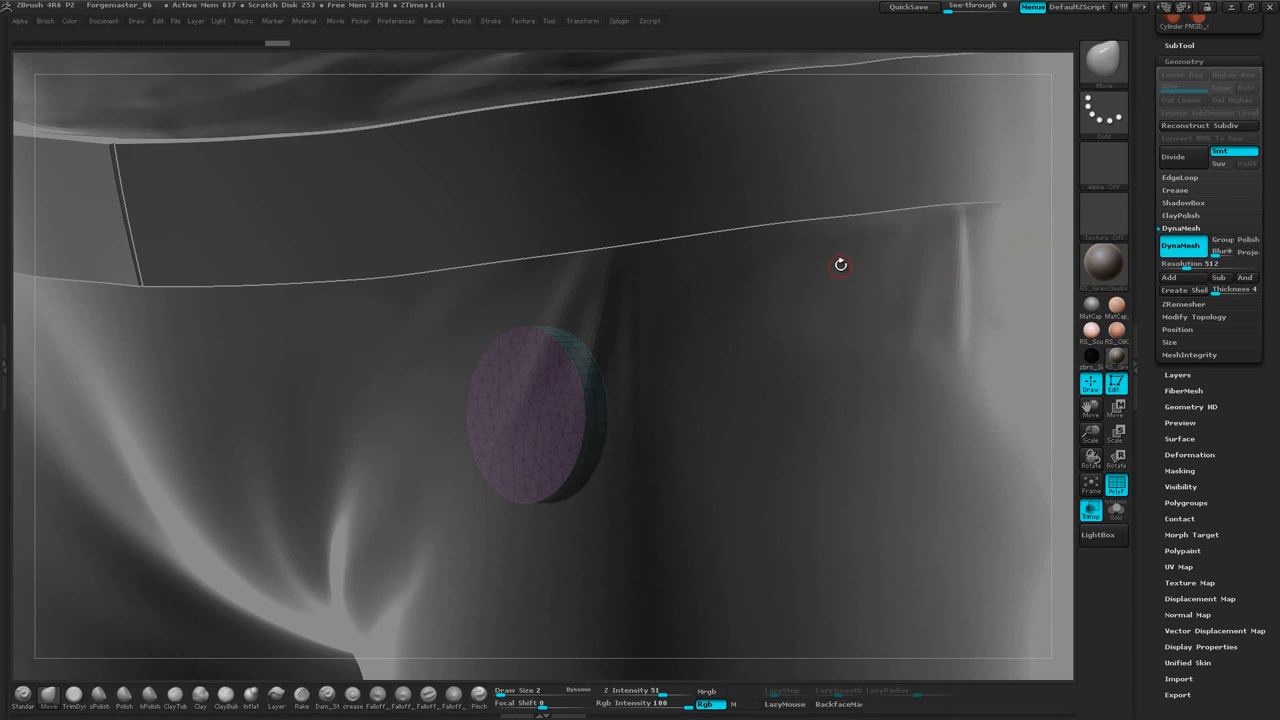
pyautogui.press('ctrl')
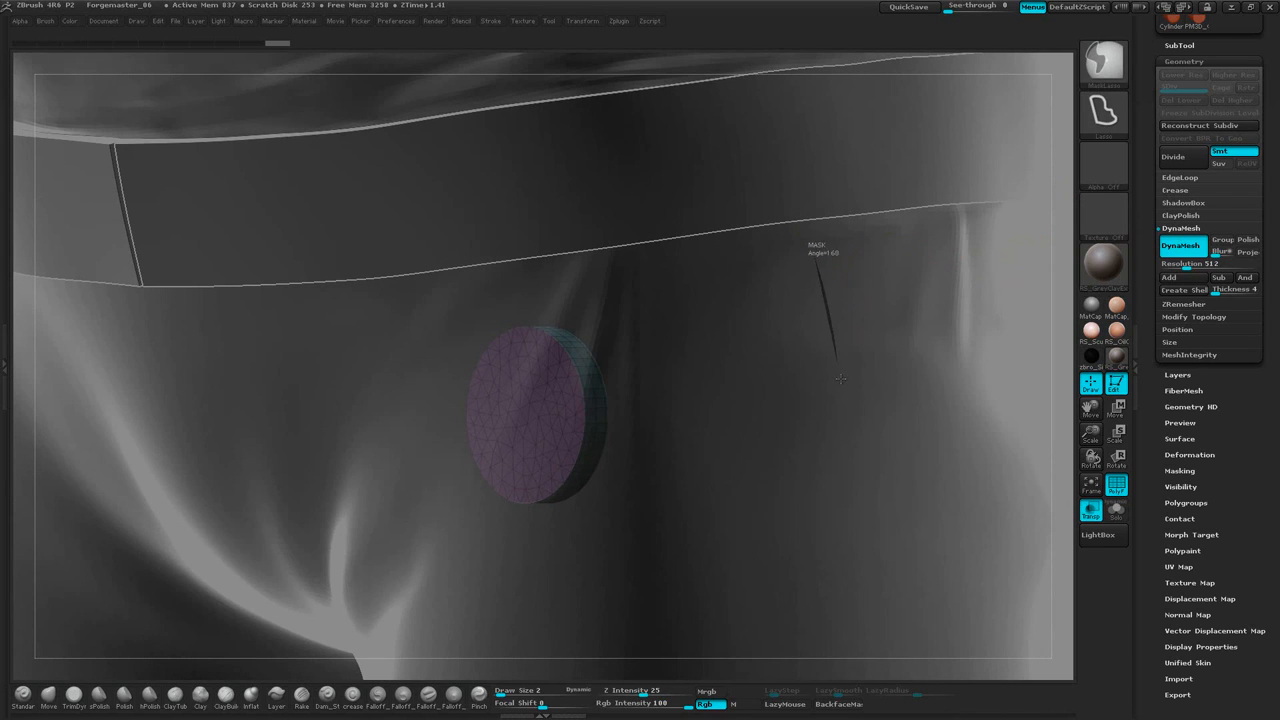
pyautogui.keyDown('ctrl'); pyautogui.moveTo(840, 378); pyautogui.dragTo(850, 474); pyautogui.keyUp('ctrl')
pyautogui.moveTo(843, 403)
pyautogui.mouseDown()
pyautogui.moveTo(792, 320)
pyautogui.moveTo(866, 322)
pyautogui.moveTo(837, 315)
pyautogui.mouseUp()
# Open the ZRemesher options and isolate the disc from the rest of the model
pyautogui.moveTo(1268, 194); pyautogui.dragTo(1270, 181)
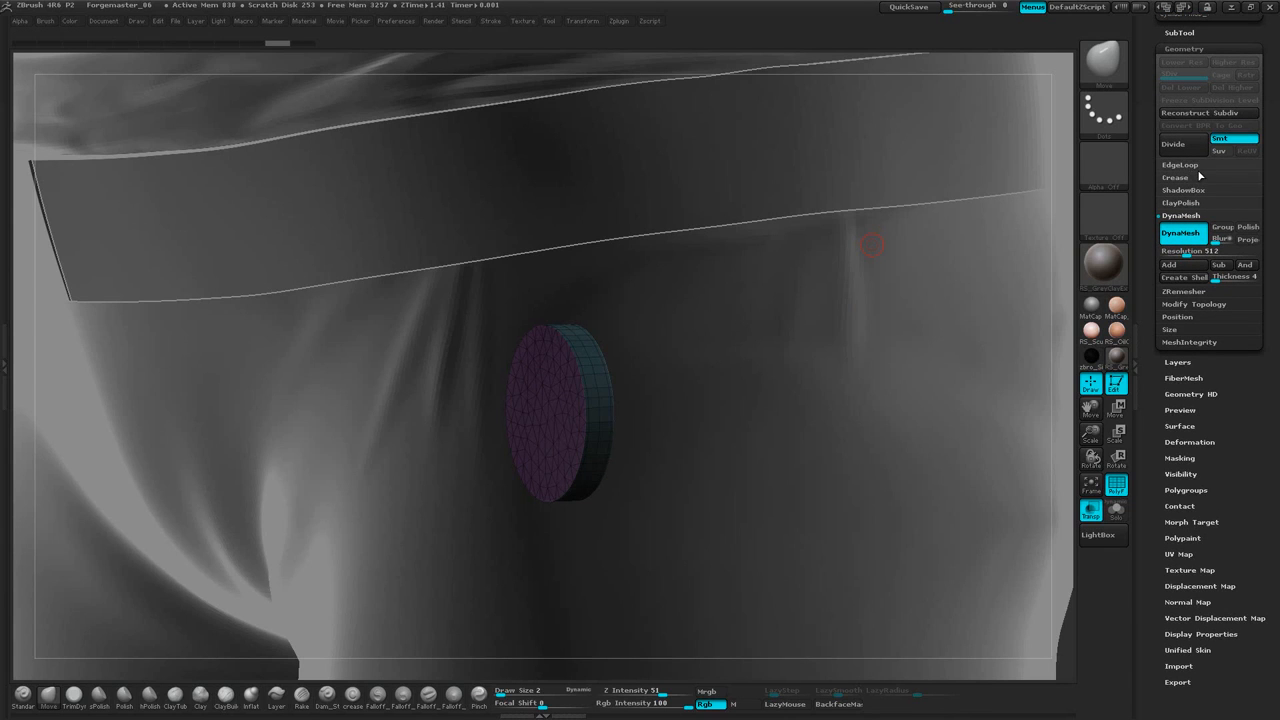
pyautogui.click(1185, 292)
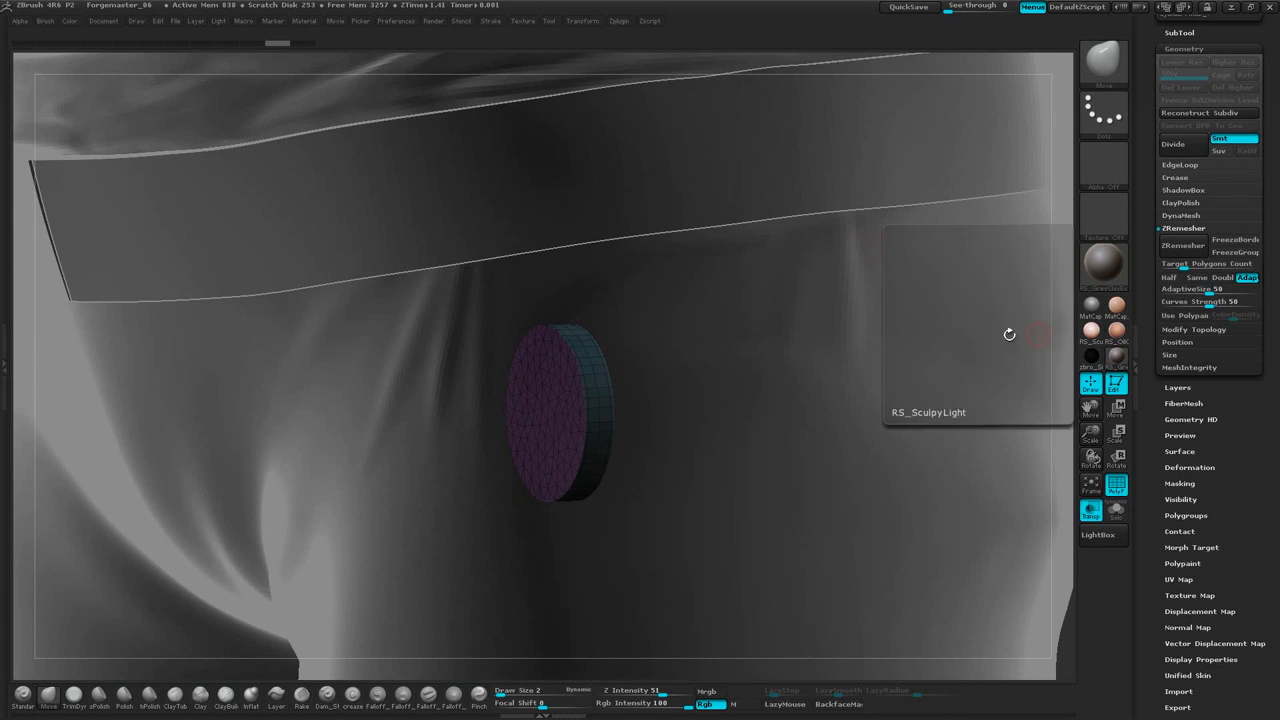
pyautogui.moveTo(797, 413); pyautogui.dragTo(851, 306)
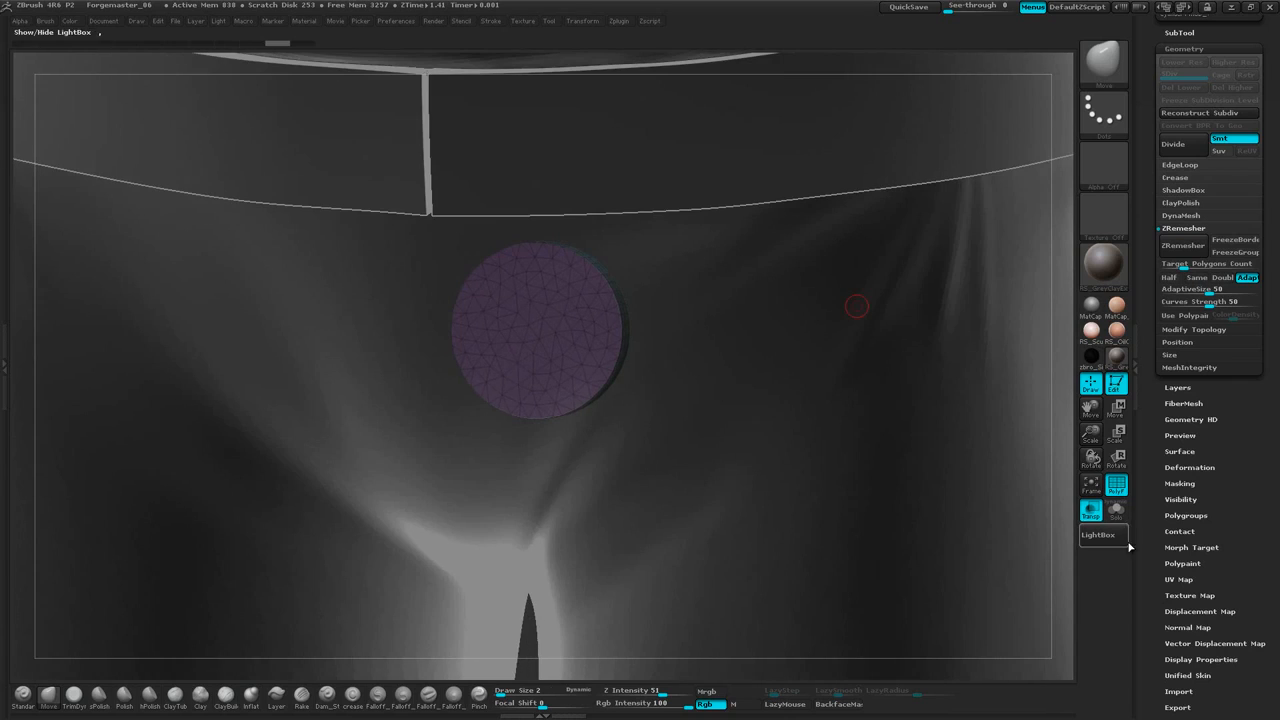
pyautogui.click(1117, 508)
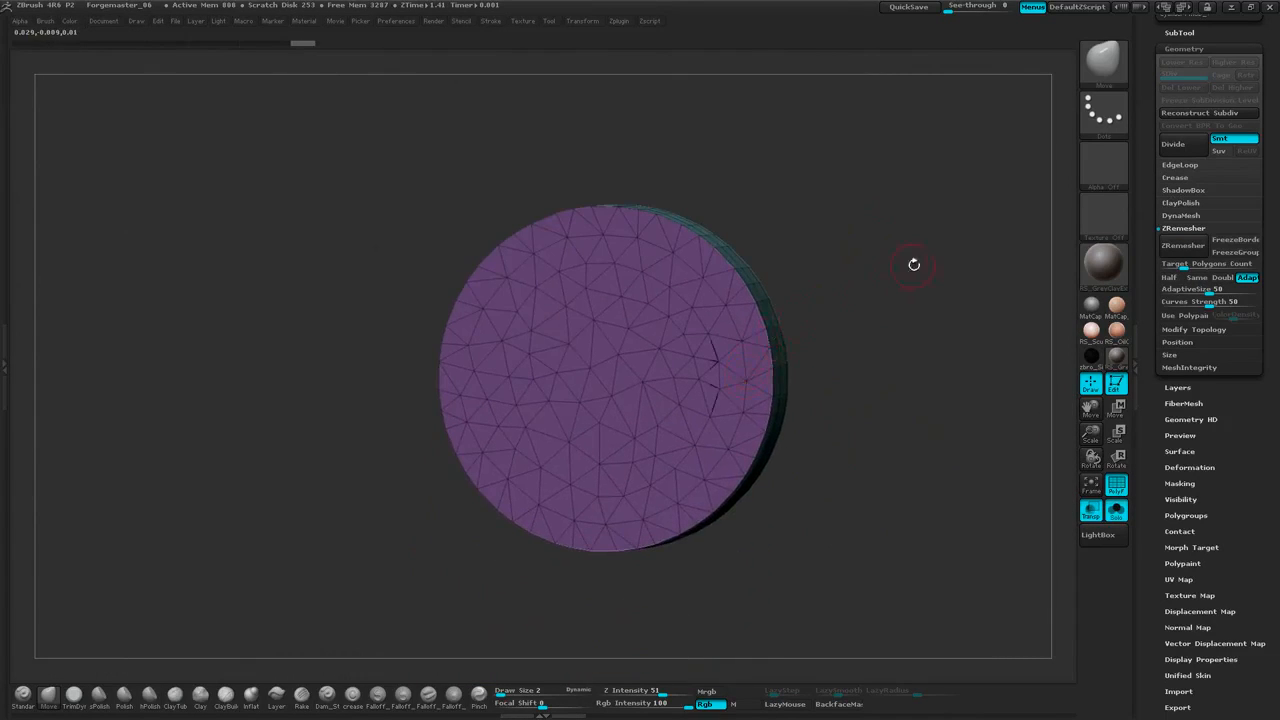
# Remesh the disc with ZRemesher using the Same polygon count and adaptive density off, and inspect its new topology from several angles
pyautogui.moveTo(913, 264)
pyautogui.mouseDown()
pyautogui.moveTo(878, 306)
pyautogui.moveTo(898, 268)
pyautogui.mouseUp()
pyautogui.moveTo(1261, 206); pyautogui.dragTo(1251, 193)
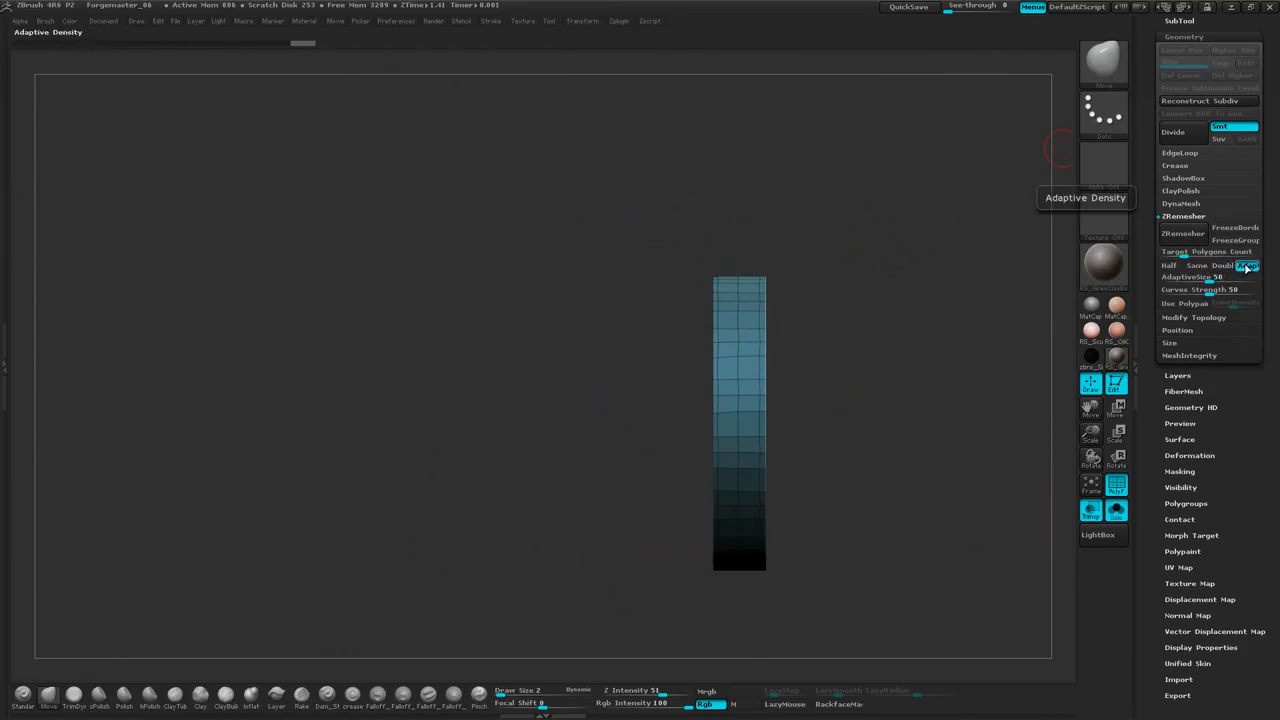
pyautogui.click(1197, 266)
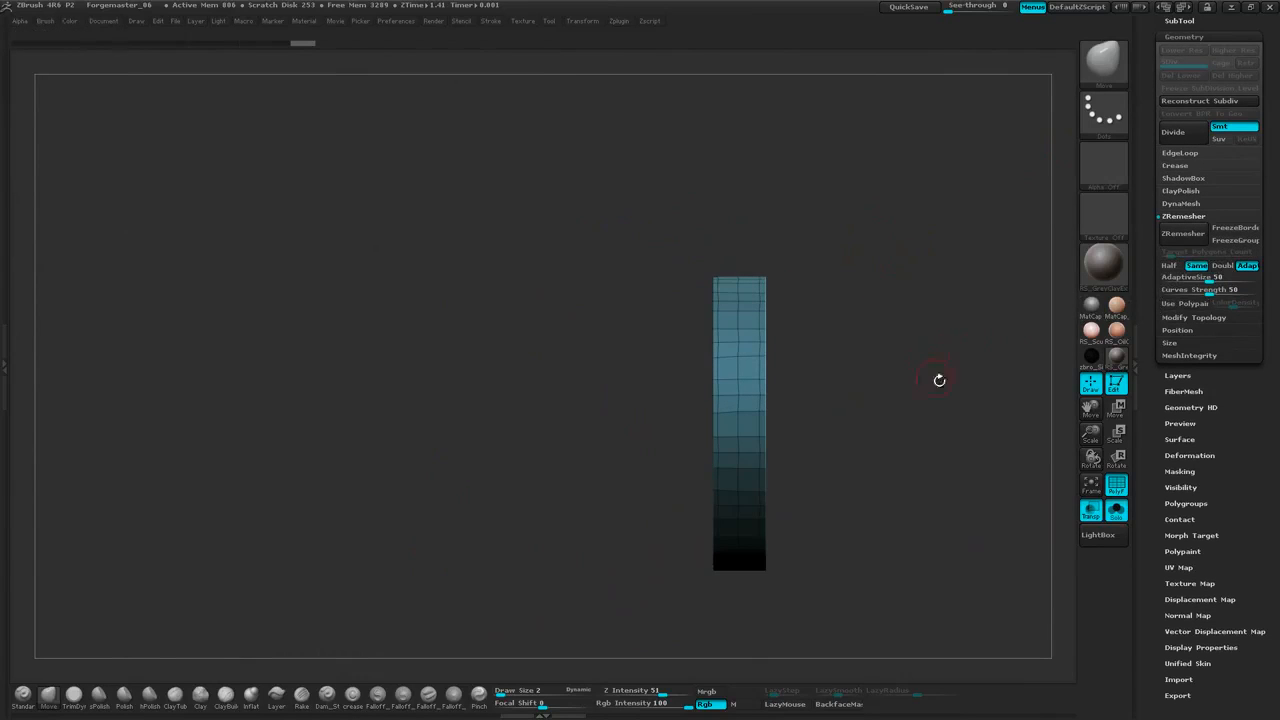
pyautogui.moveTo(940, 374); pyautogui.dragTo(990, 340)
pyautogui.click(1183, 235)
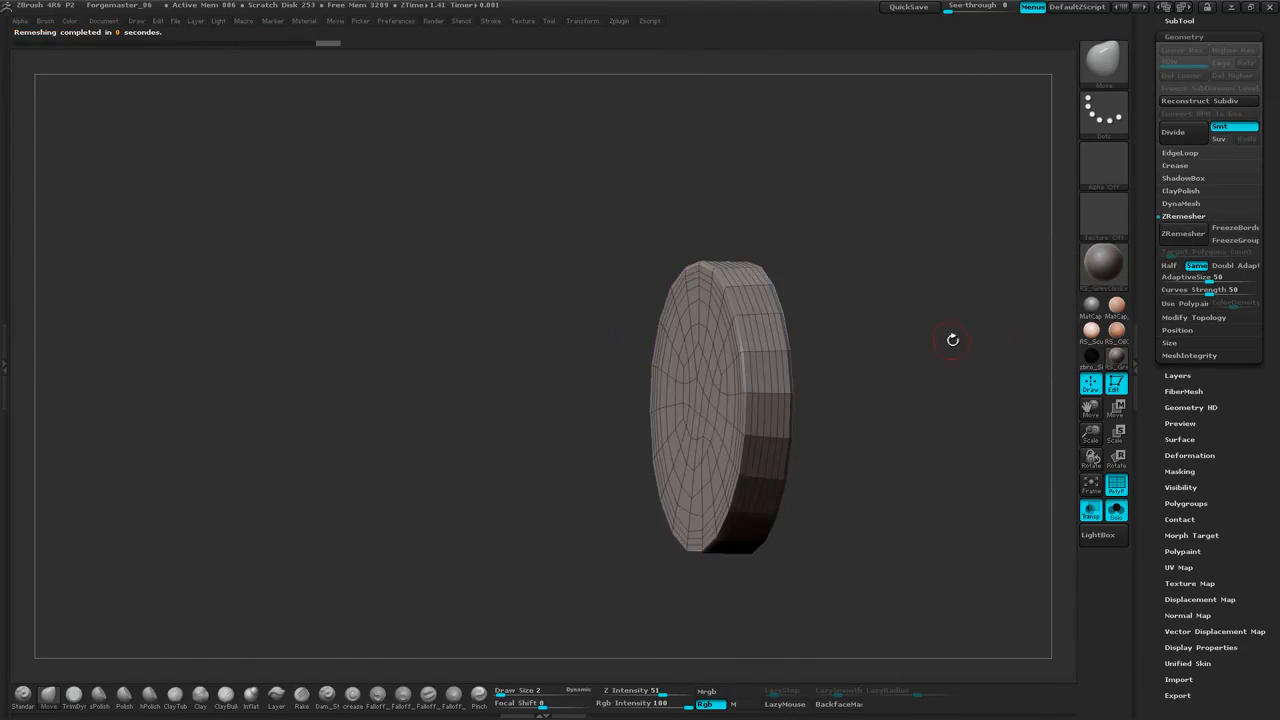
pyautogui.moveTo(904, 341)
pyautogui.mouseDown()
pyautogui.moveTo(949, 334)
pyautogui.moveTo(926, 303)
pyautogui.moveTo(968, 313)
pyautogui.moveTo(929, 303)
pyautogui.moveTo(936, 375)
pyautogui.moveTo(906, 374)
pyautogui.moveTo(917, 356)
pyautogui.moveTo(900, 349)
pyautogui.moveTo(904, 400)
pyautogui.moveTo(616, 469)
pyautogui.mouseUp()
pyautogui.moveTo(782, 398); pyautogui.dragTo(903, 314)
pyautogui.keyDown('alt'); pyautogui.moveTo(916, 411); pyautogui.dragTo(954, 339); pyautogui.keyUp('alt')
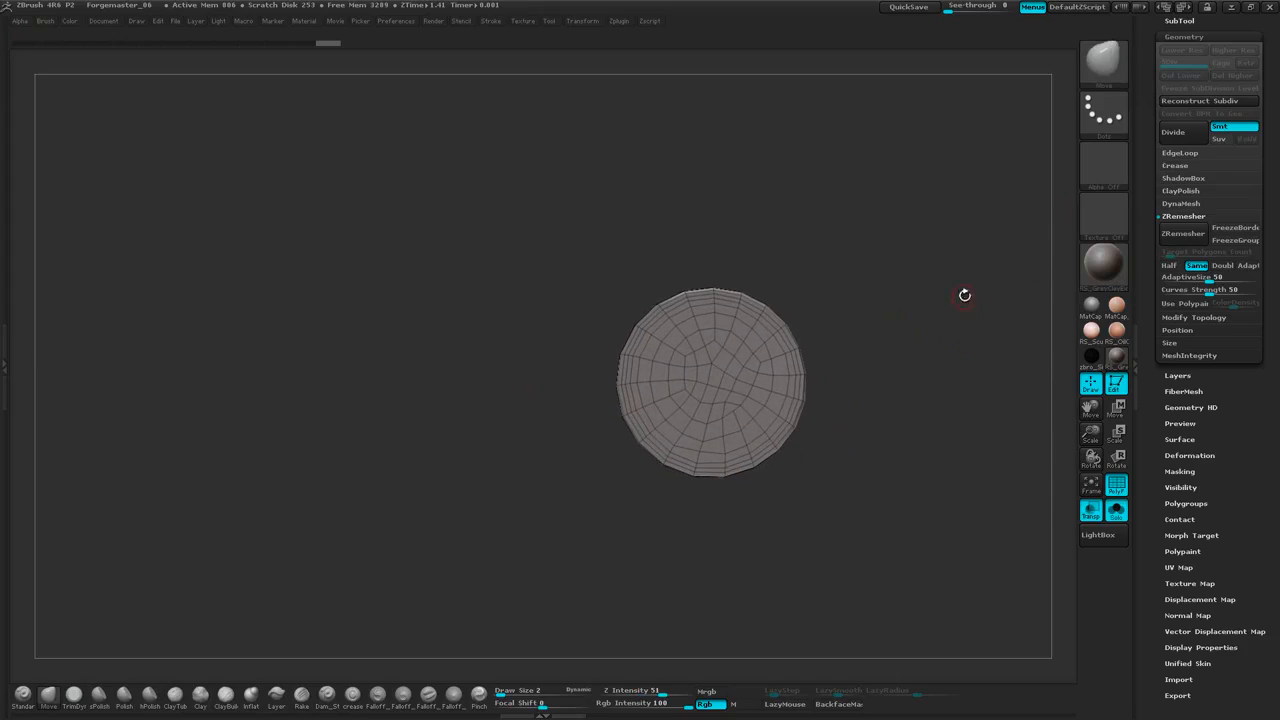
# Switch to the Cylinder3D primitive tool and fit its round end face in the view
pyautogui.scroll(5, 1278, 135)
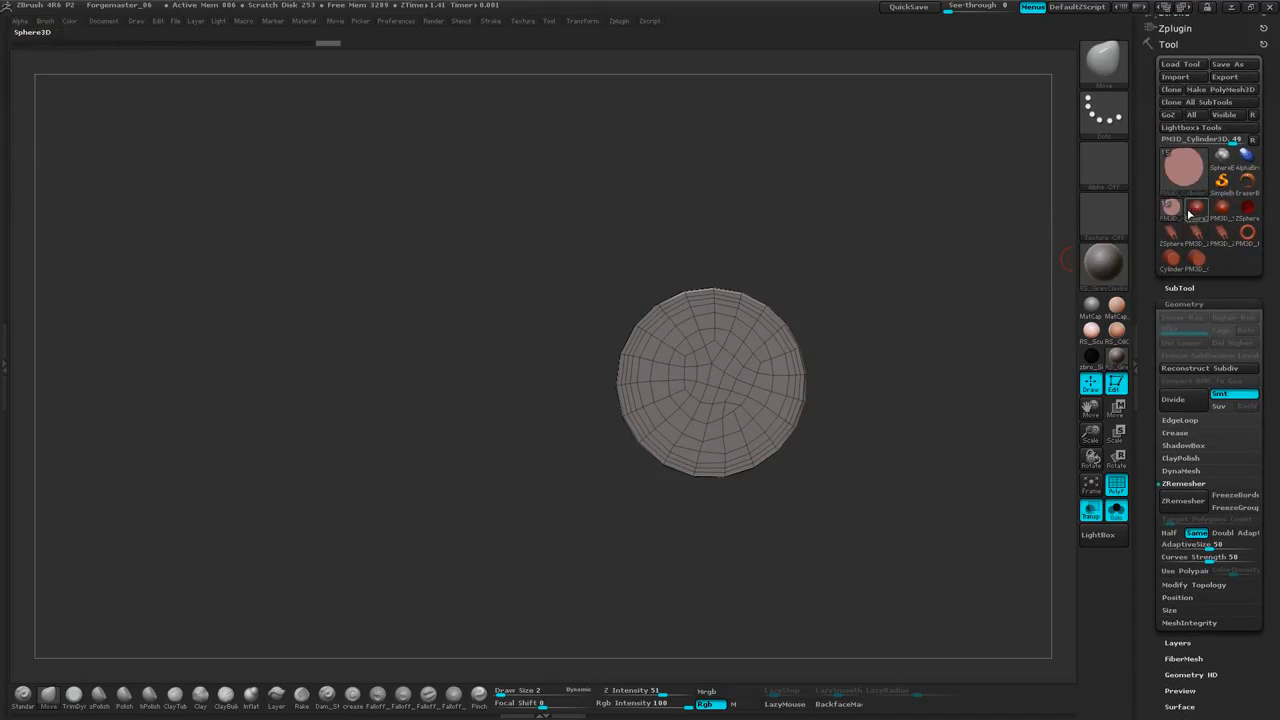
pyautogui.click(1187, 183)
pyautogui.click(1200, 178)
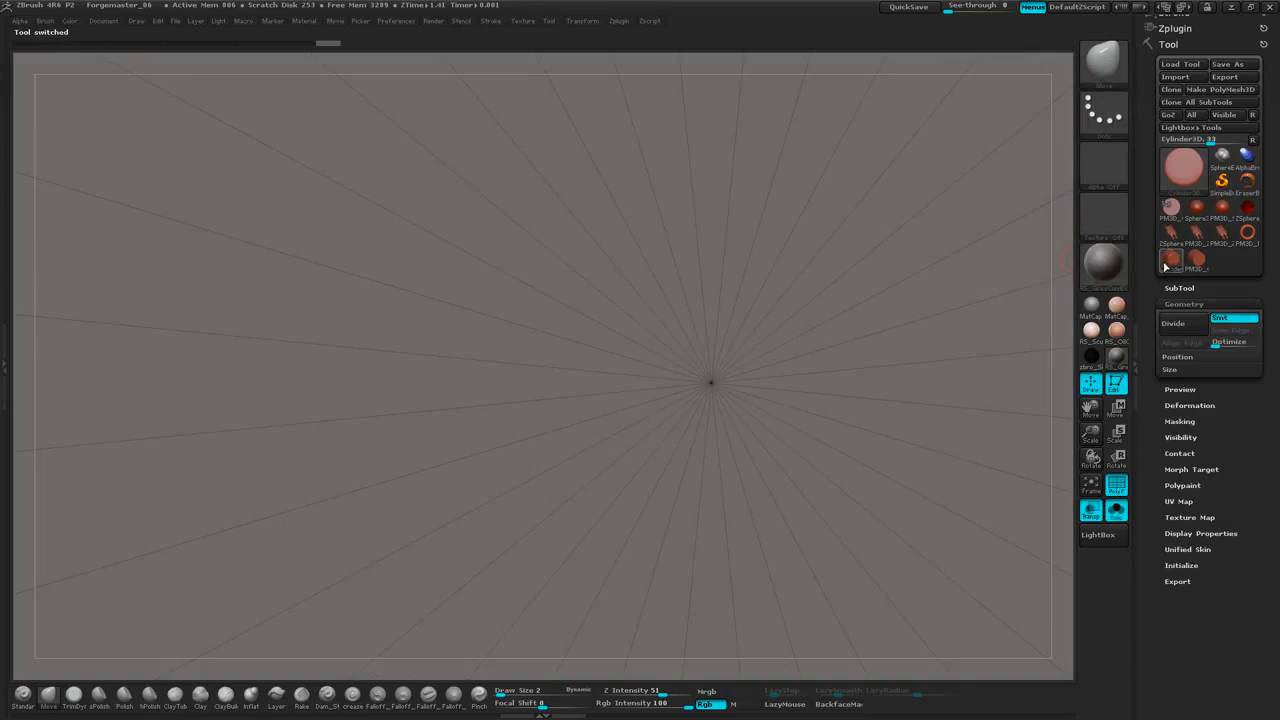
pyautogui.click(1172, 262)
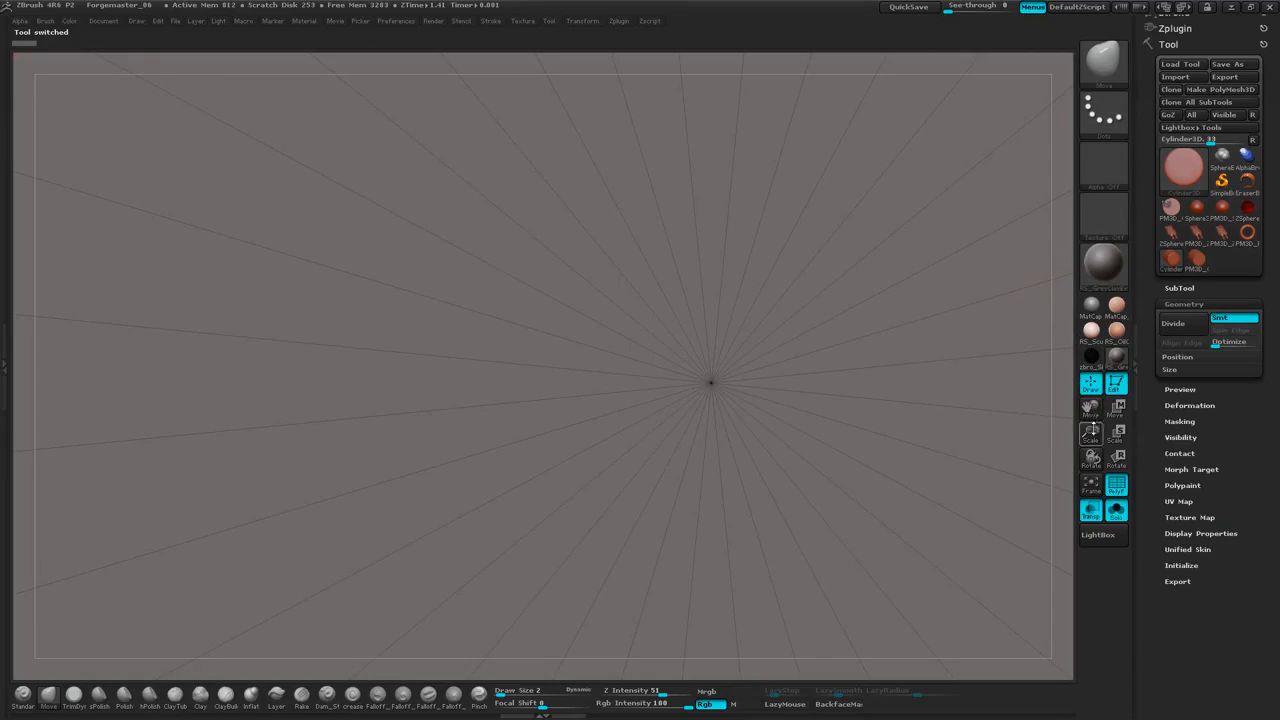
pyautogui.moveTo(1092, 432); pyautogui.dragTo(930, 288)
pyautogui.moveTo(940, 182); pyautogui.dragTo(955, 136)
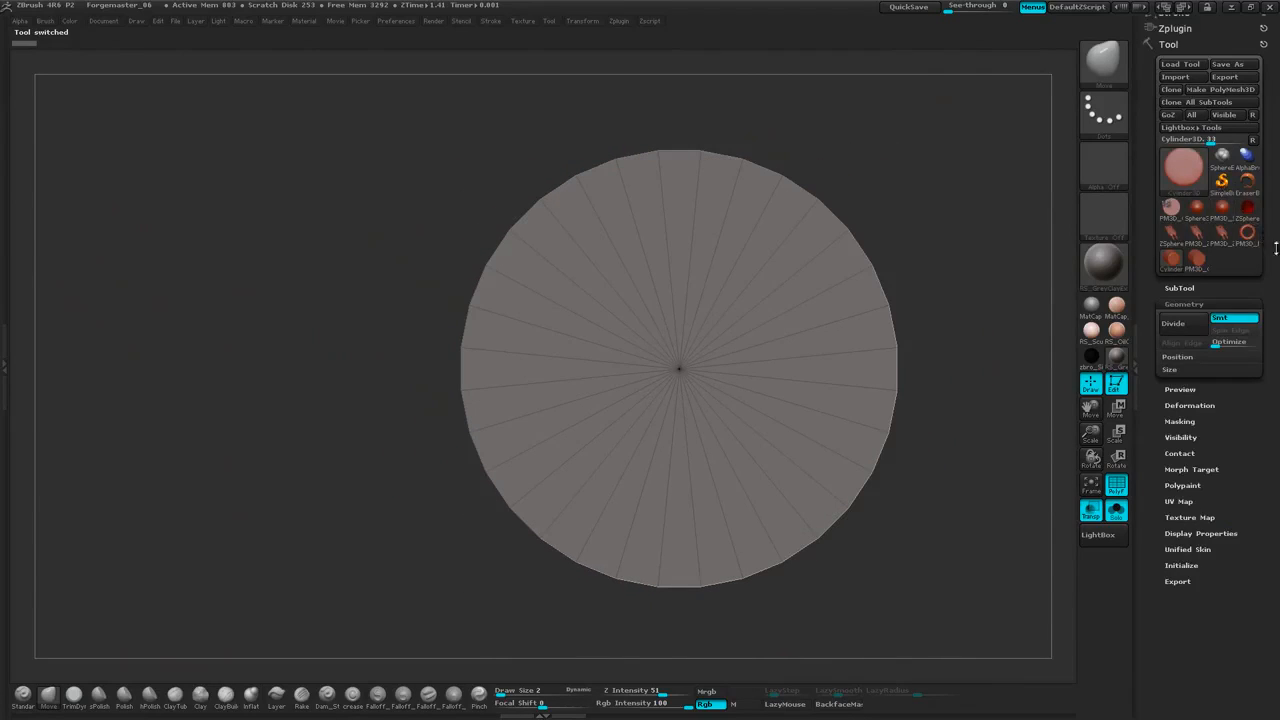
# Flatten the primitive cylinder in its Initialize settings, trying Z Size 50 and 25 and settling on 15
pyautogui.scroll(-3, 1276, 248)
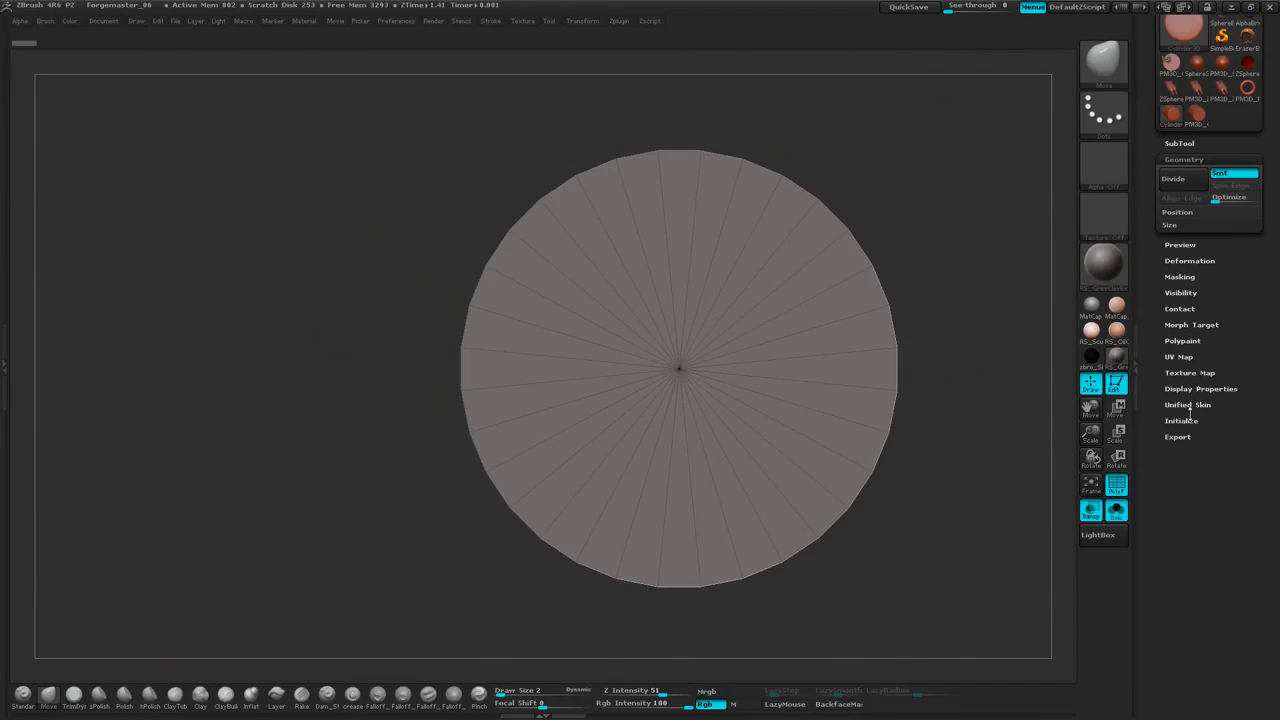
pyautogui.click(1181, 421)
pyautogui.scroll(1, 1258, 275)
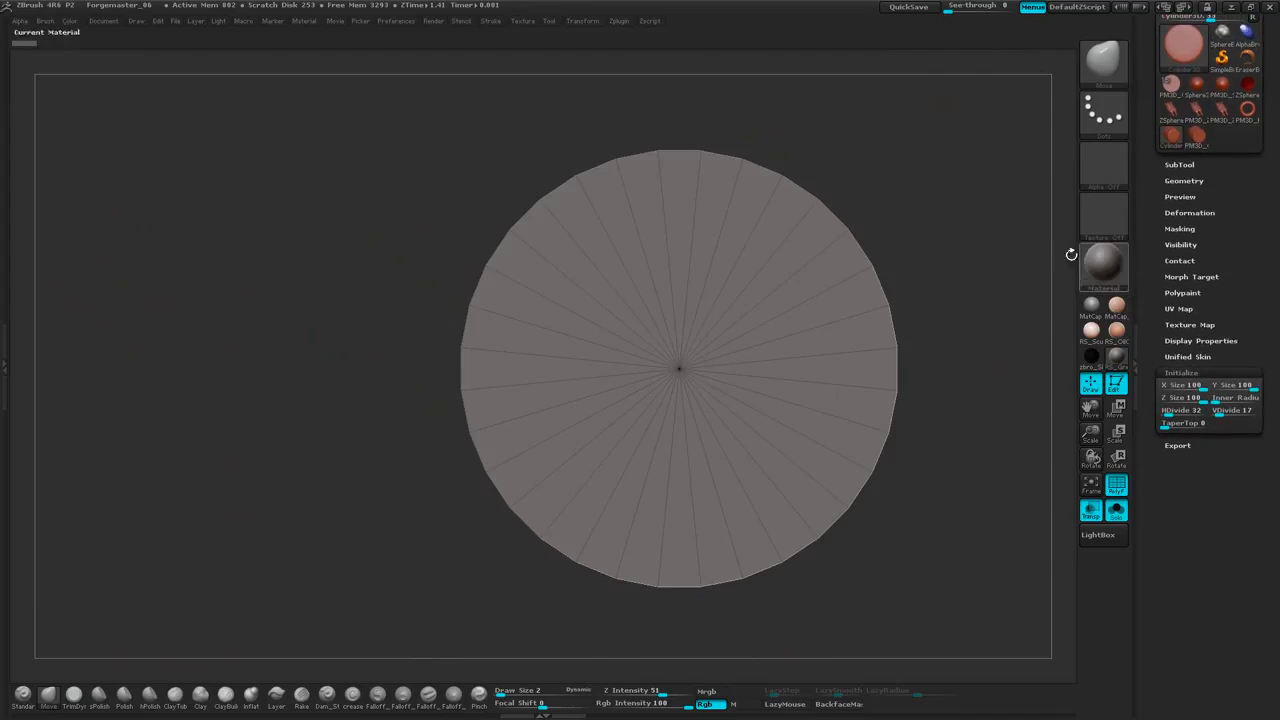
pyautogui.moveTo(1071, 251); pyautogui.dragTo(986, 239)
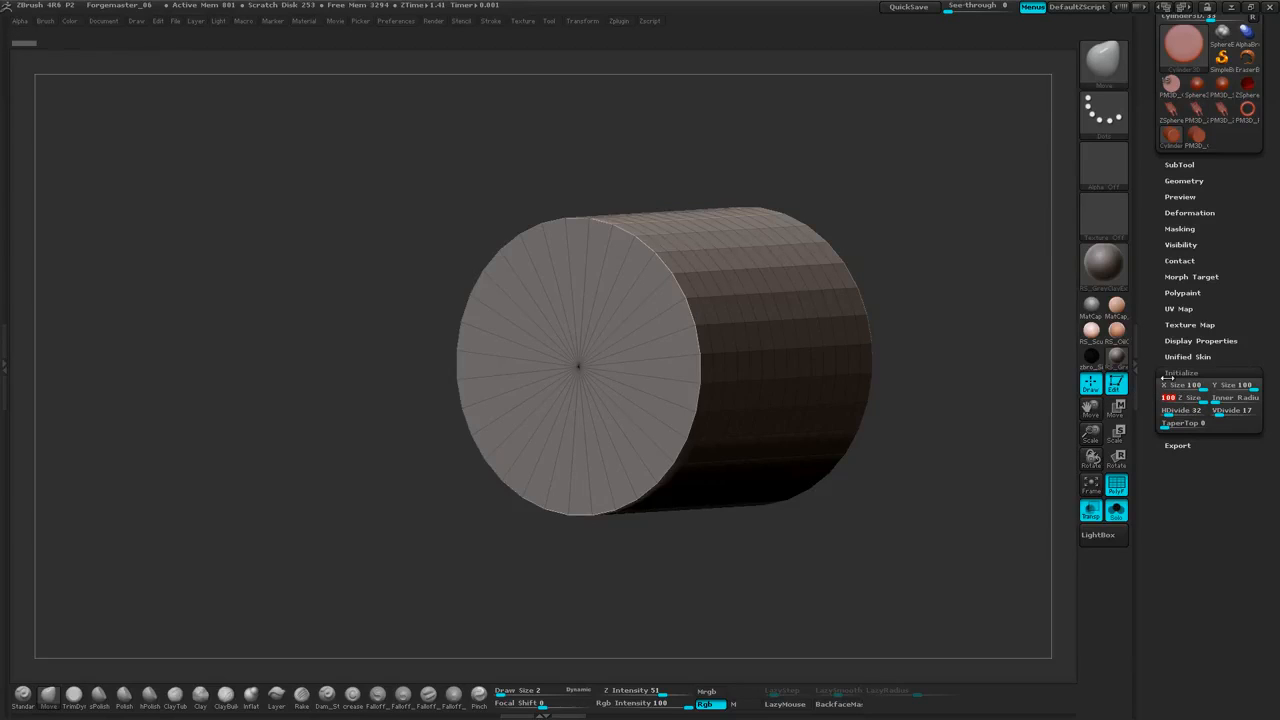
pyautogui.press('Return')
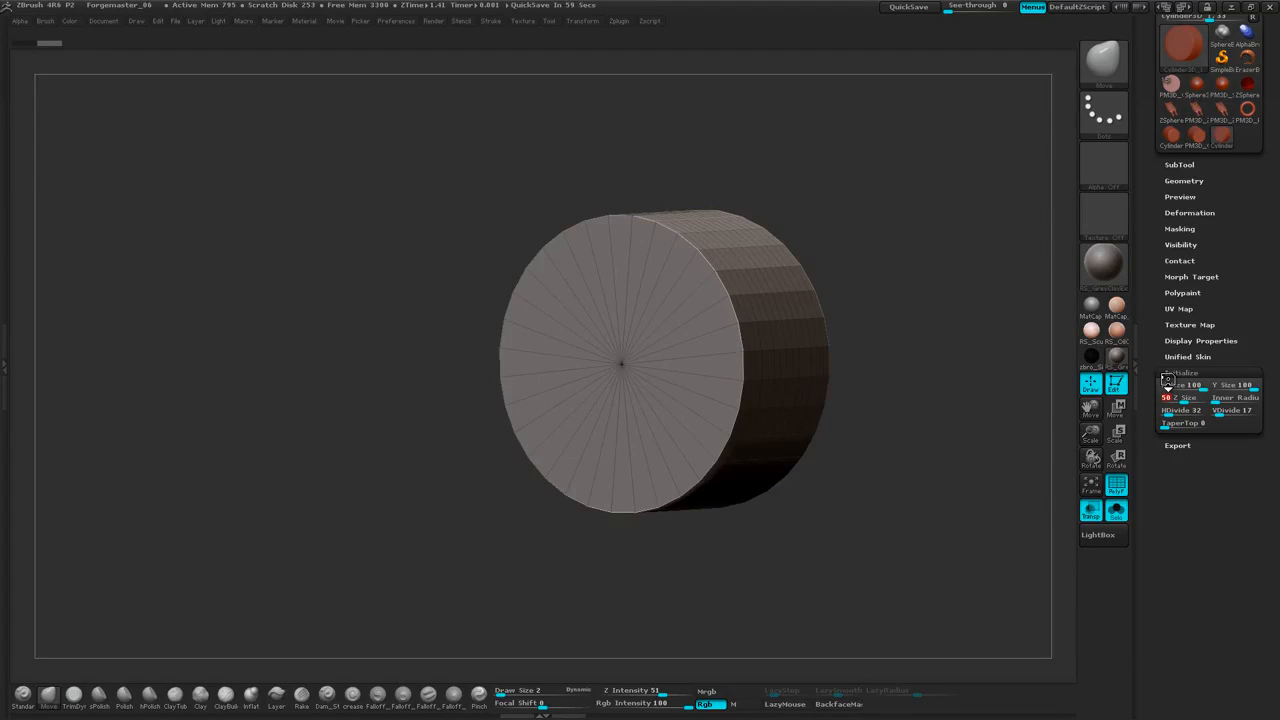
pyautogui.press('Return')
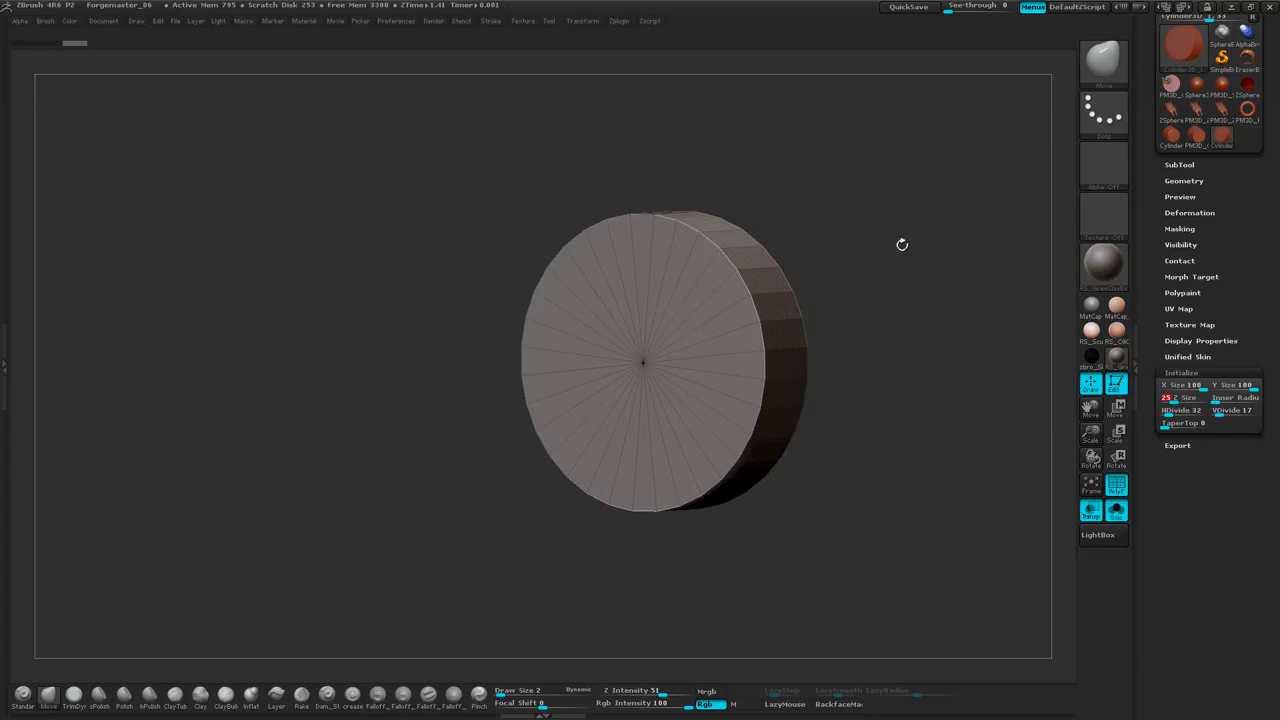
pyautogui.moveTo(902, 244); pyautogui.dragTo(878, 342)
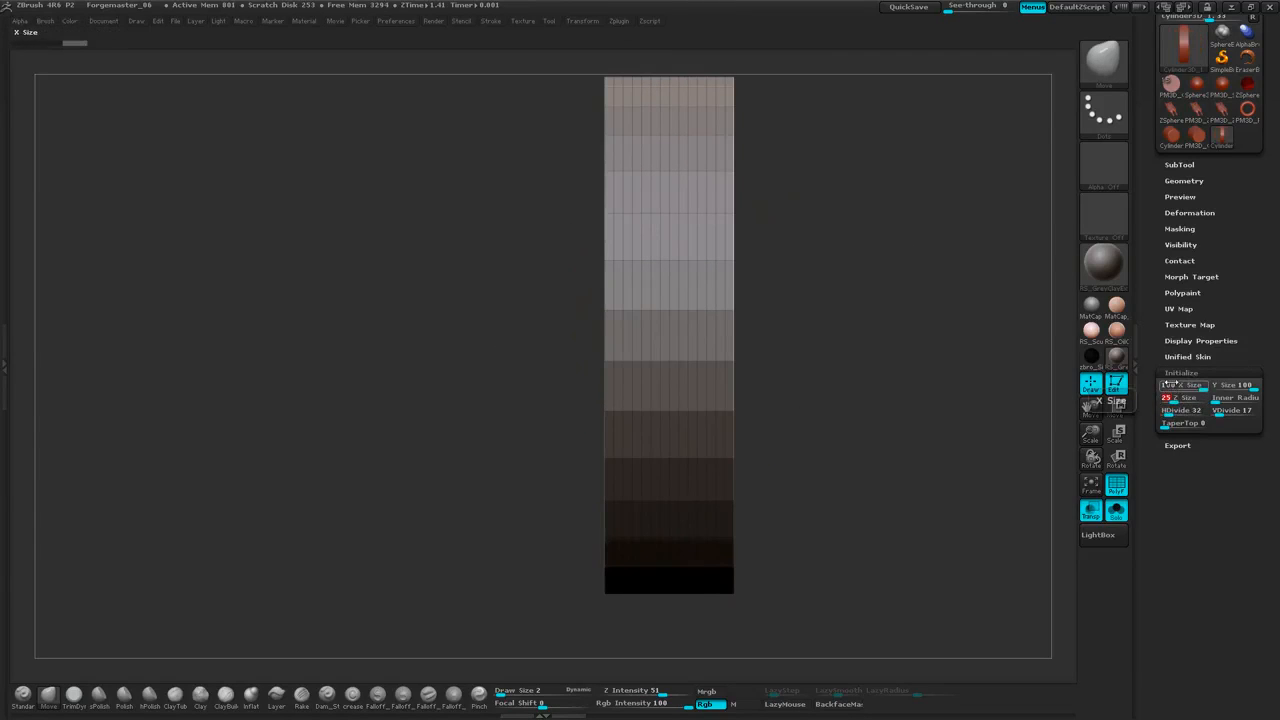
pyautogui.press('Return')
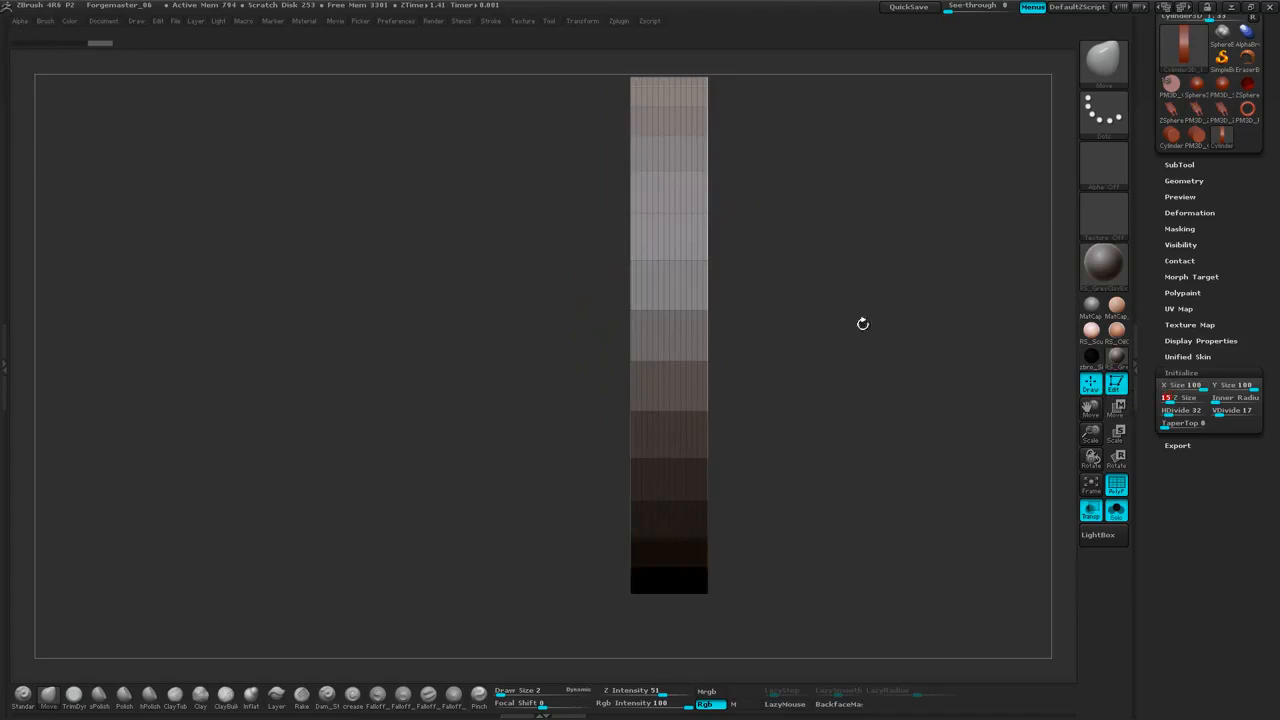
# Set the flattened cylinder's horizontal subdivisions to 82 and its vertical subdivisions to 7
pyautogui.keyDown('shift'); pyautogui.moveTo(863, 324); pyautogui.dragTo(940, 292); pyautogui.keyUp('shift')
pyautogui.keyDown('alt'); pyautogui.moveTo(949, 214); pyautogui.dragTo(923, 225); pyautogui.keyUp('alt')
pyautogui.moveTo(960, 240)
pyautogui.mouseDown()
pyautogui.moveTo(907, 301)
pyautogui.moveTo(838, 290)
pyautogui.moveTo(920, 266)
pyautogui.moveTo(931, 337)
pyautogui.moveTo(936, 290)
pyautogui.moveTo(908, 251)
pyautogui.moveTo(883, 297)
pyautogui.moveTo(913, 271)
pyautogui.moveTo(903, 549)
pyautogui.mouseUp()
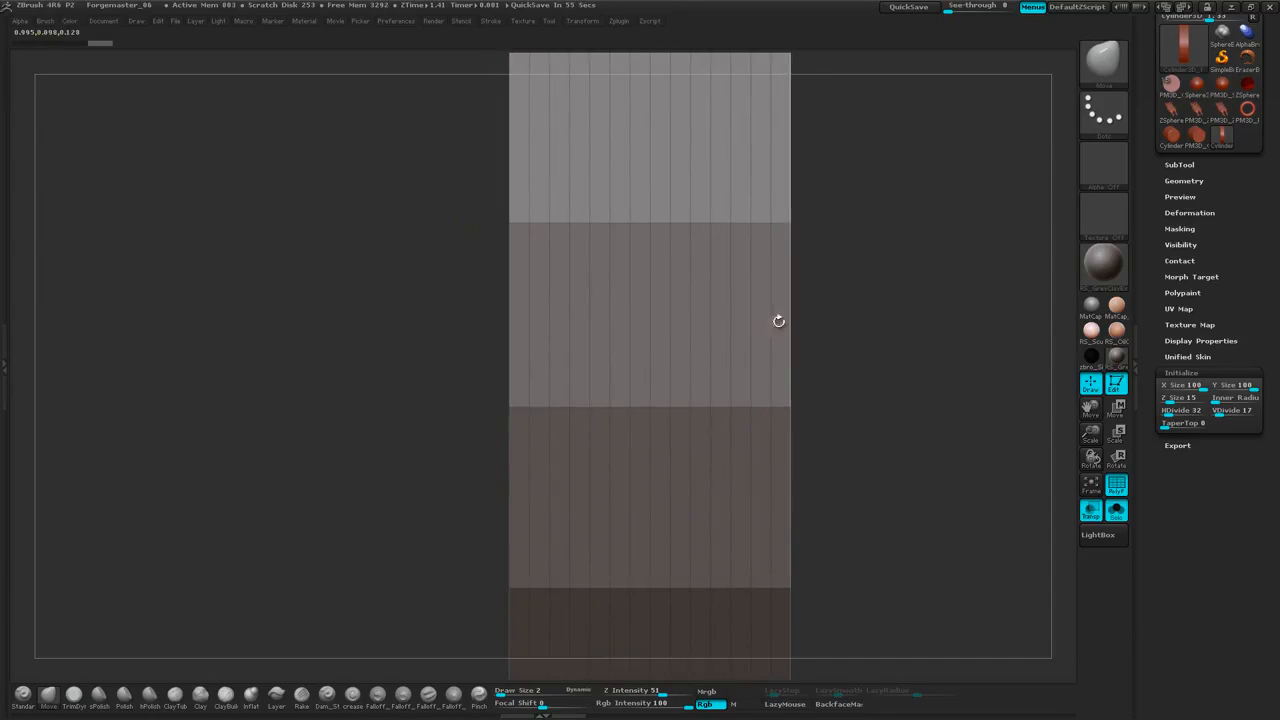
pyautogui.keyDown('alt'); pyautogui.moveTo(908, 304); pyautogui.dragTo(870, 233); pyautogui.keyUp('alt')
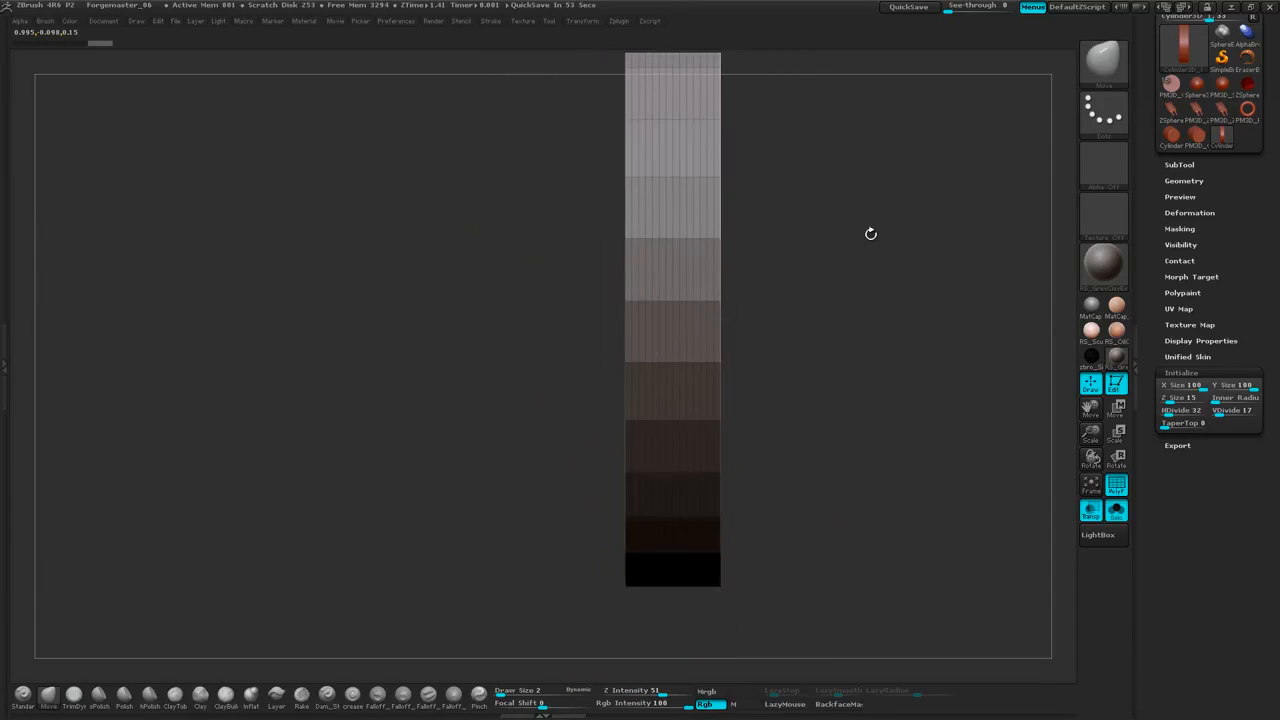
pyautogui.click(1219, 411)
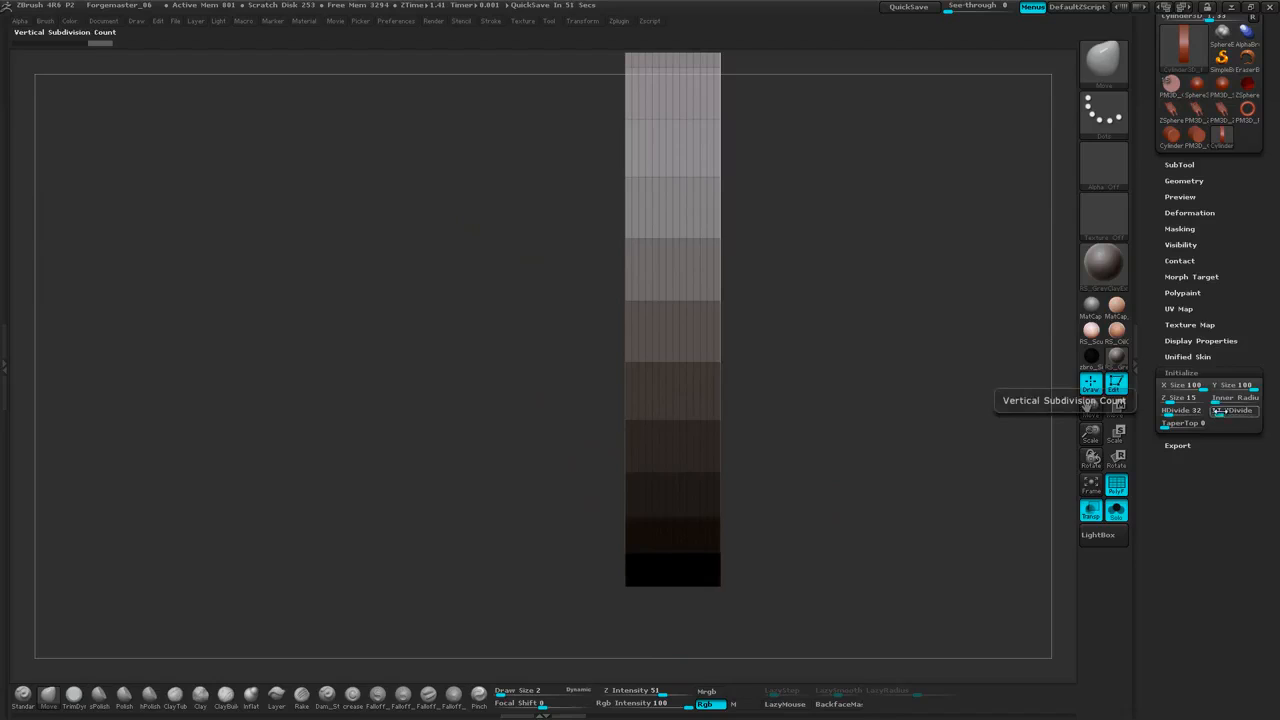
pyautogui.click(1180, 412)
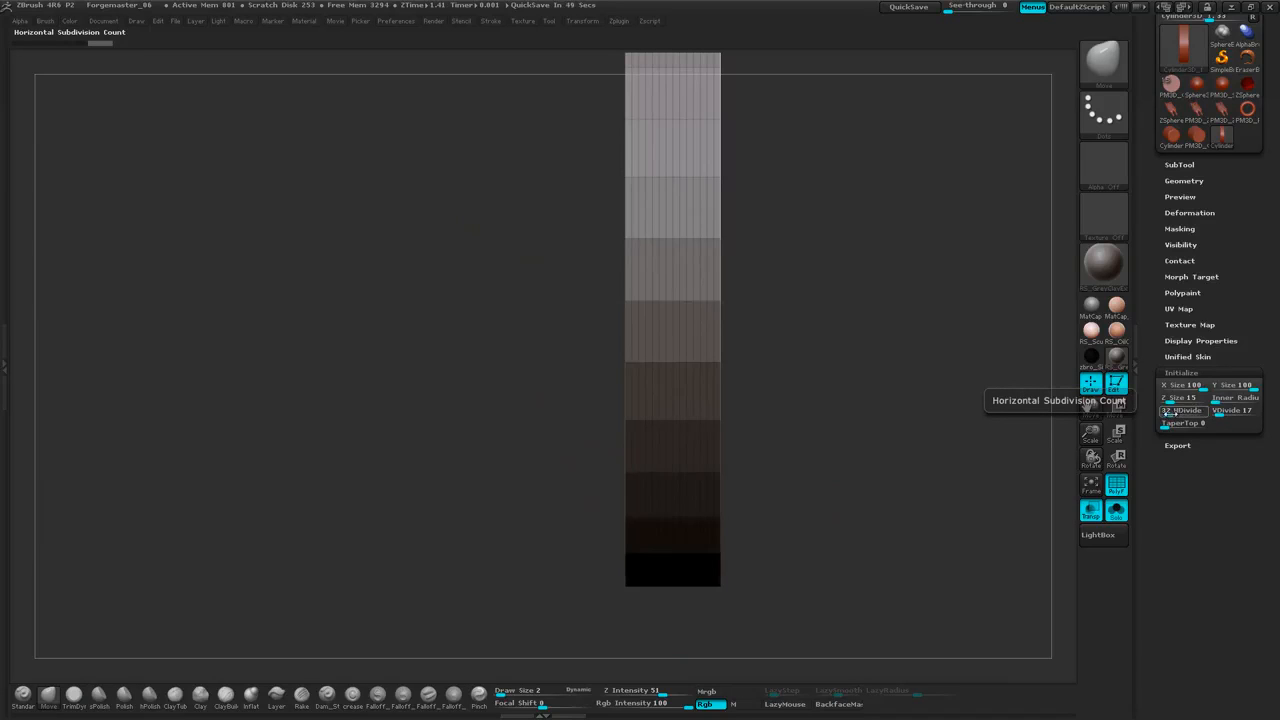
pyautogui.moveTo(1170, 413); pyautogui.dragTo(1174, 416)
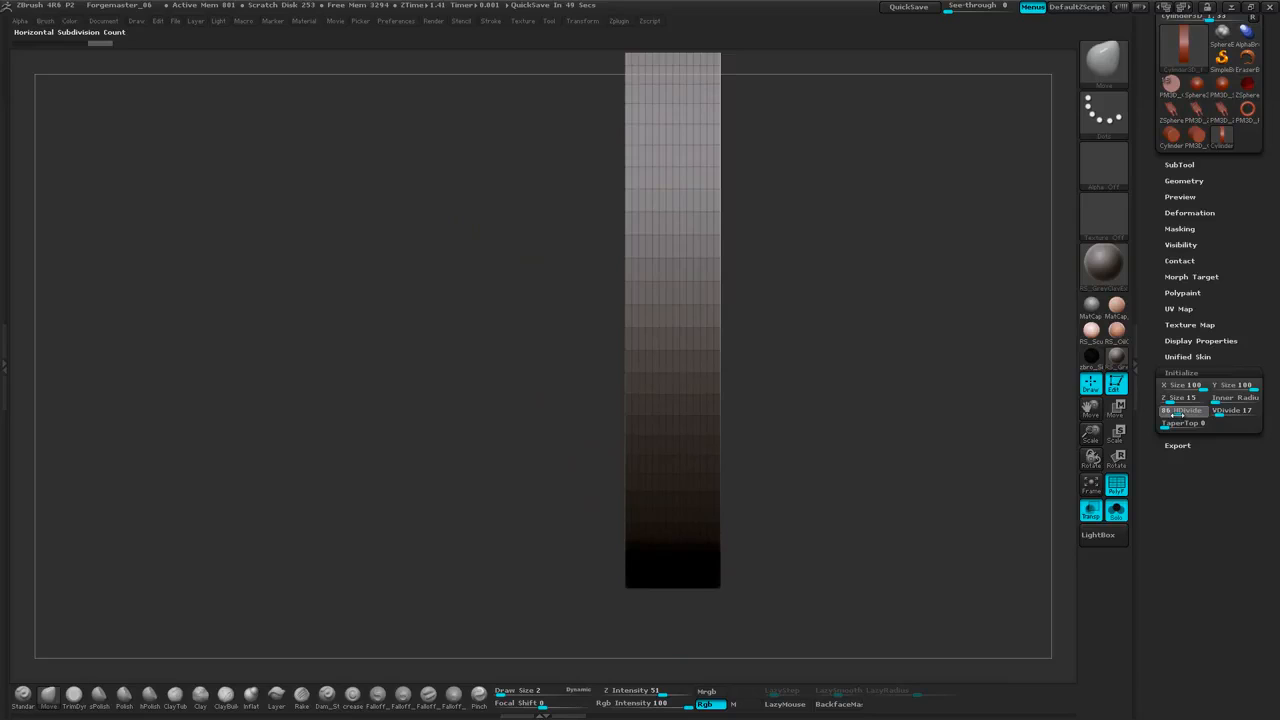
pyautogui.moveTo(901, 358)
pyautogui.mouseDown()
pyautogui.moveTo(935, 361)
pyautogui.moveTo(888, 357)
pyautogui.mouseUp()
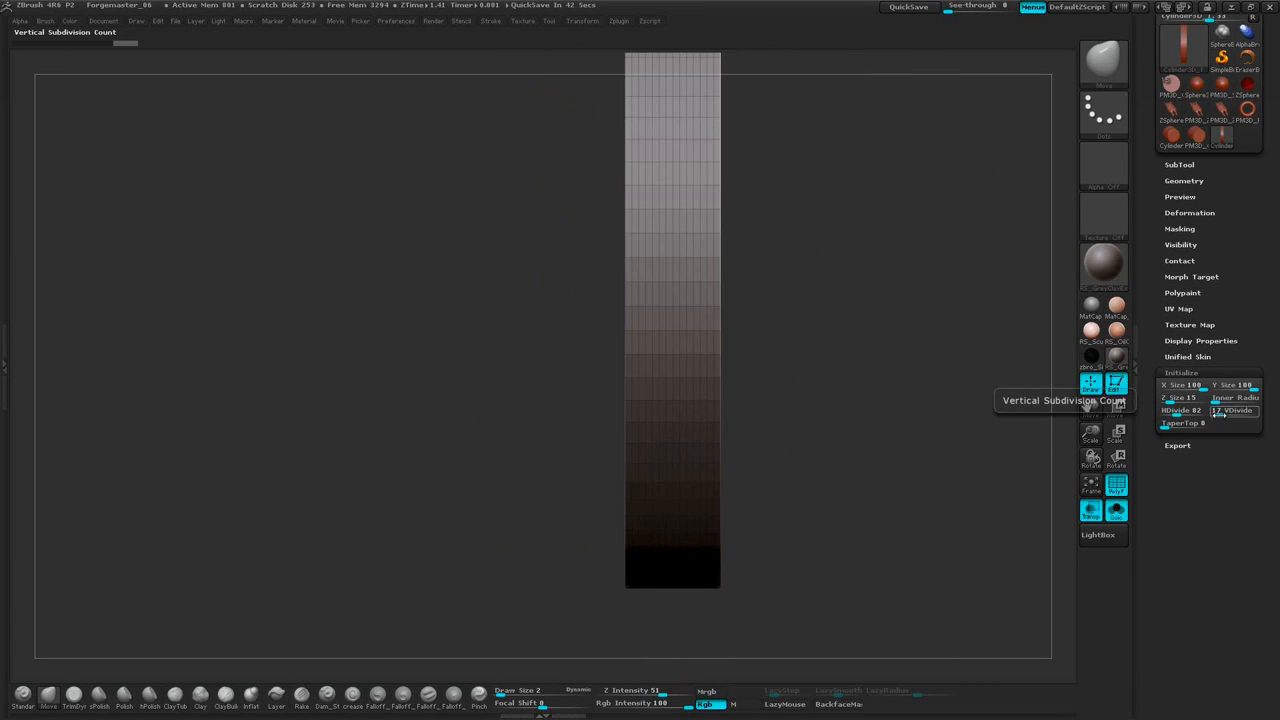
pyautogui.moveTo(1221, 413); pyautogui.dragTo(1216, 414)
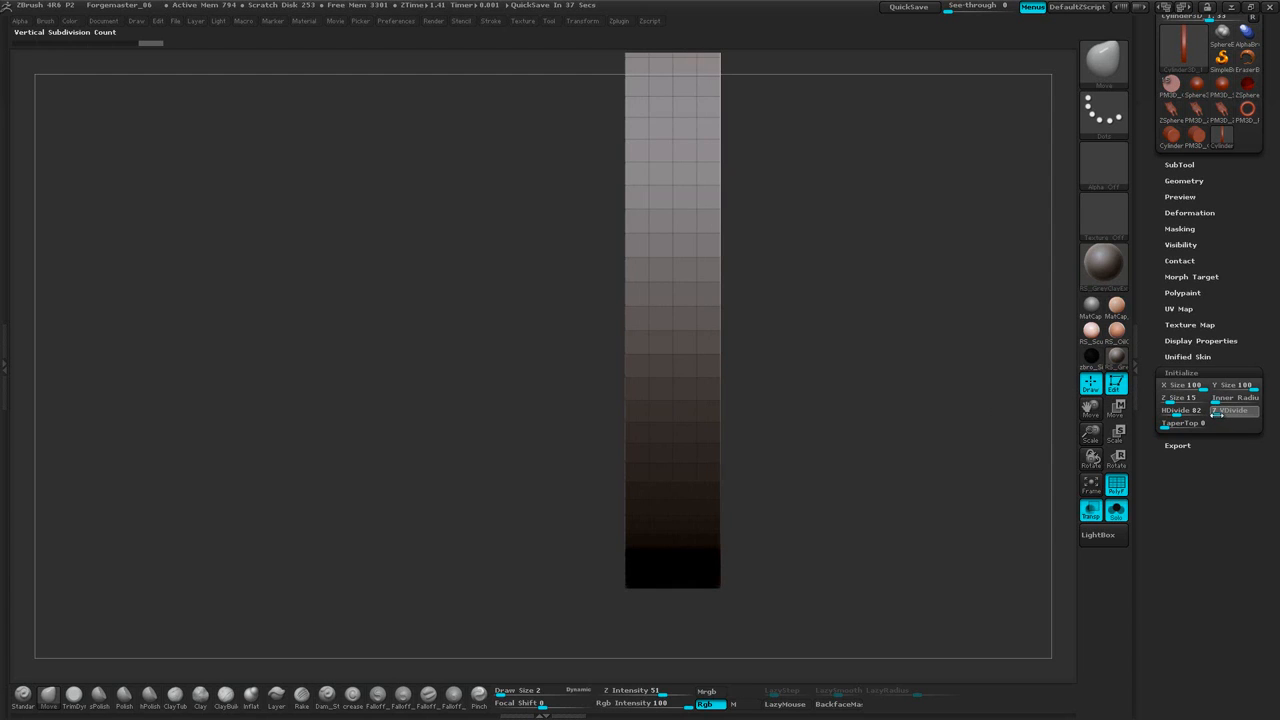
# Cut a round central hole in the disc by setting Inner Radius to 28, and set the vertical subdivisions to 6
pyautogui.moveTo(892, 268); pyautogui.dragTo(790, 251)
pyautogui.keyDown('shift'); pyautogui.moveTo(952, 234); pyautogui.dragTo(962, 218); pyautogui.keyUp('shift')
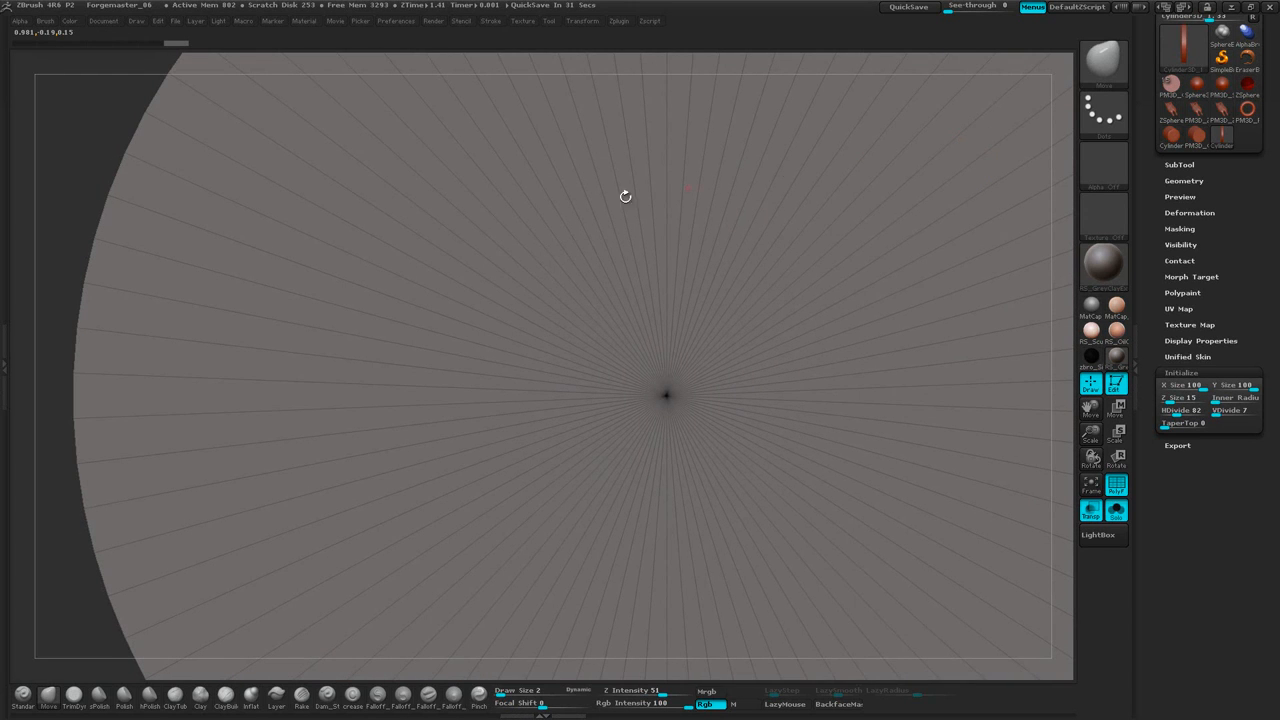
pyautogui.keyDown('alt'); pyautogui.moveTo(87, 165); pyautogui.dragTo(48, 59); pyautogui.keyUp('alt')
pyautogui.keyDown('alt'); pyautogui.moveTo(995, 216); pyautogui.dragTo(984, 163); pyautogui.keyUp('alt')
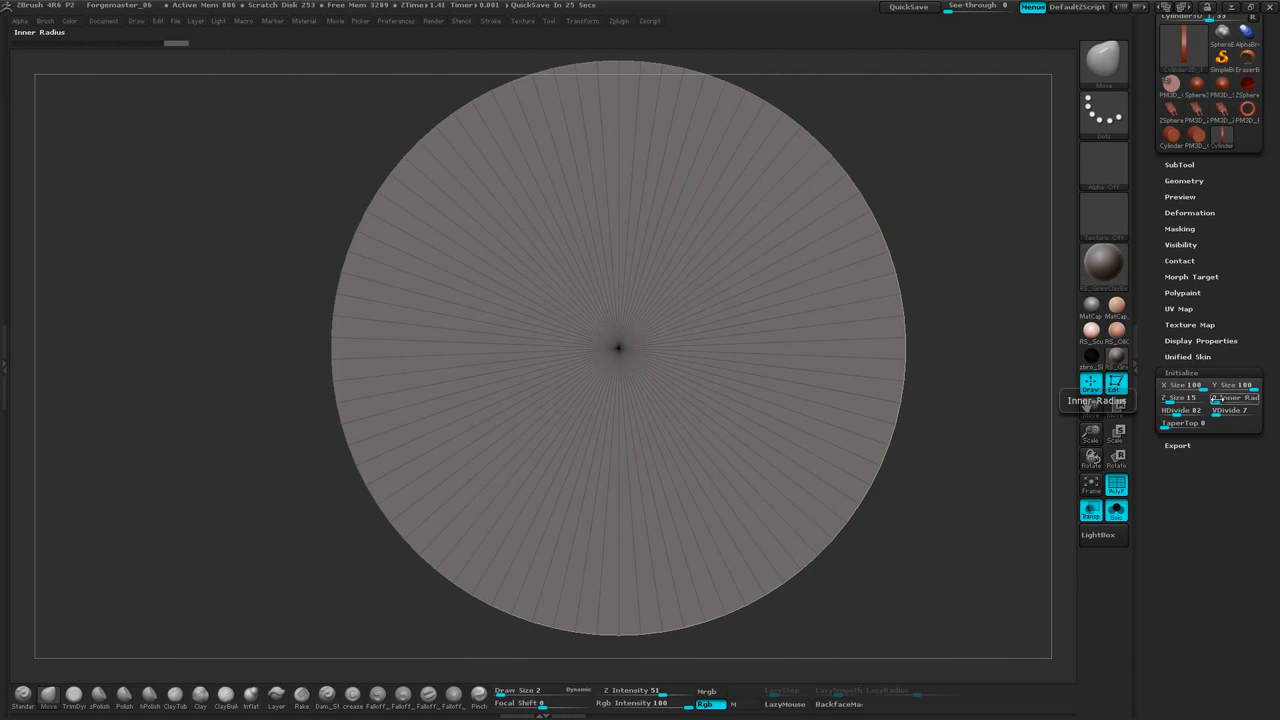
pyautogui.moveTo(1213, 398)
pyautogui.mouseDown()
pyautogui.moveTo(1246, 399)
pyautogui.moveTo(1218, 399)
pyautogui.mouseUp()
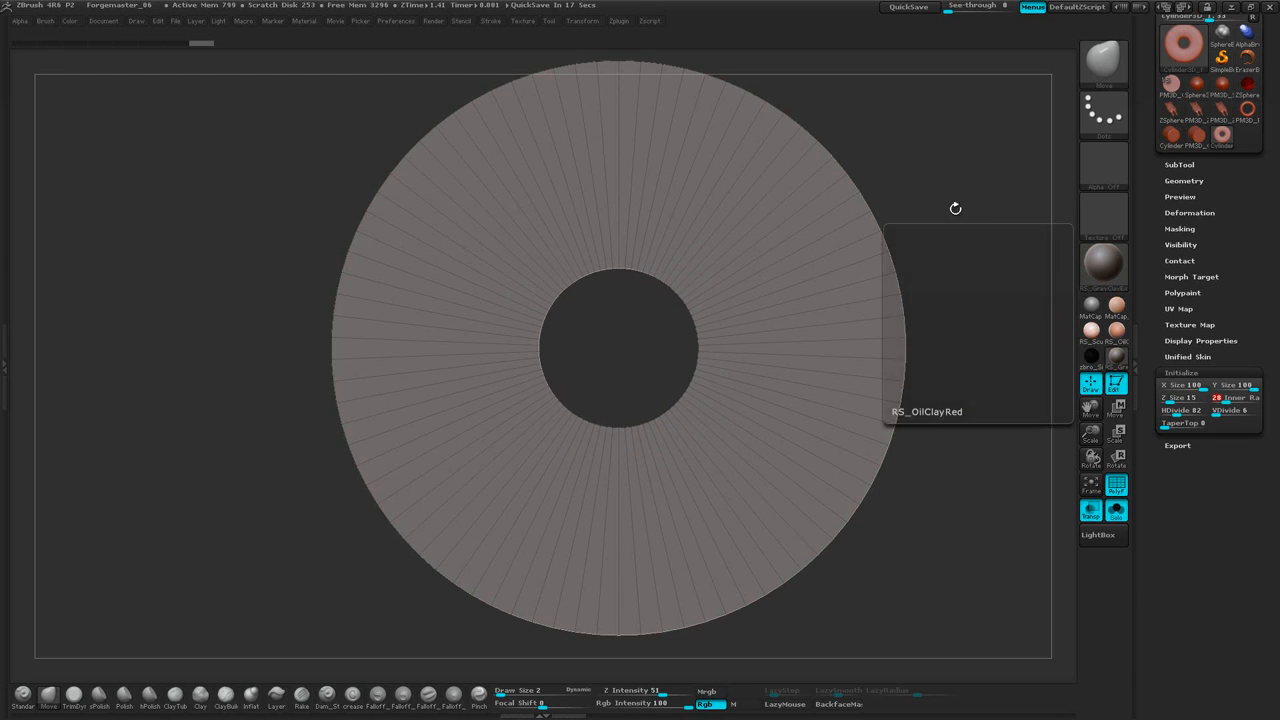
# Undo the central hole and the last vertical subdivision change, and reframe the solid disc face-on
pyautogui.keyDown('alt'); pyautogui.moveTo(955, 208); pyautogui.dragTo(956, 222); pyautogui.keyUp('alt')
pyautogui.moveTo(956, 222)
pyautogui.mouseDown()
pyautogui.moveTo(855, 222)
pyautogui.moveTo(872, 194)
pyautogui.moveTo(880, 229)
pyautogui.moveTo(966, 229)
pyautogui.moveTo(958, 264)
pyautogui.moveTo(966, 242)
pyautogui.moveTo(971, 271)
pyautogui.mouseUp()
pyautogui.hotkey('ctrl', 'z')
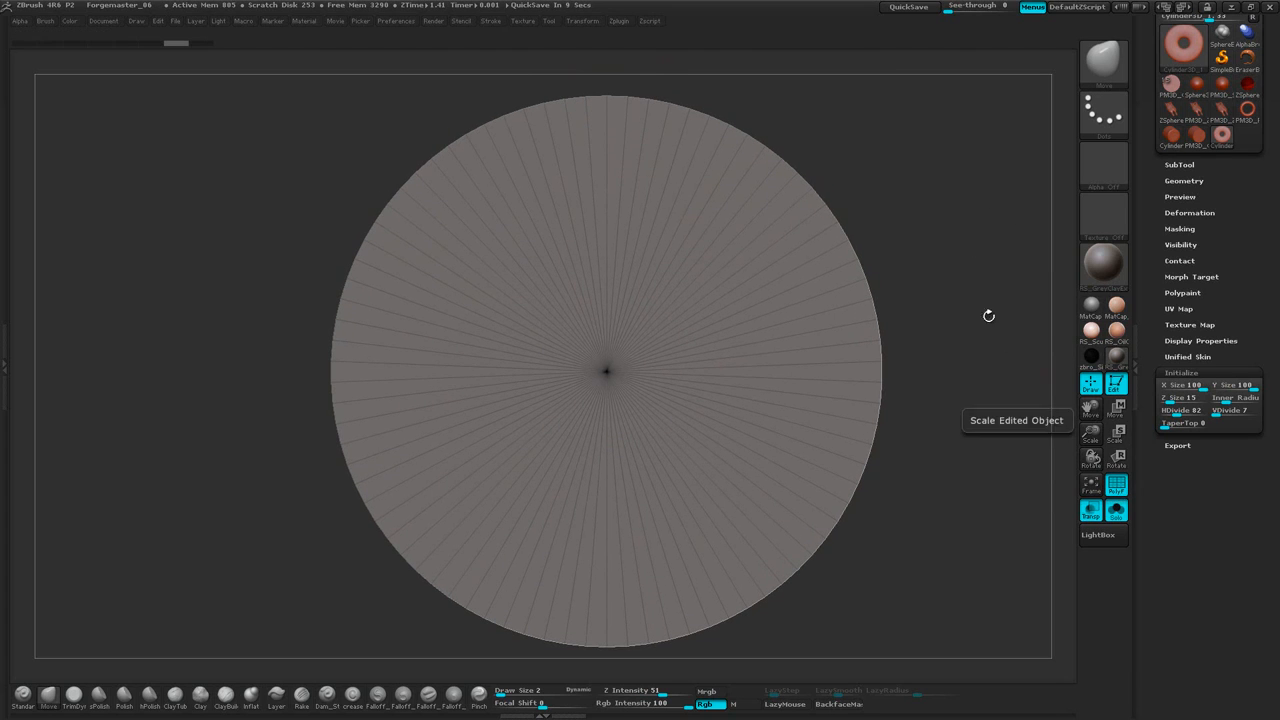
pyautogui.moveTo(986, 317)
pyautogui.mouseDown()
pyautogui.moveTo(920, 316)
pyautogui.moveTo(988, 267)
pyautogui.moveTo(946, 251)
pyautogui.moveTo(910, 318)
pyautogui.mouseUp()
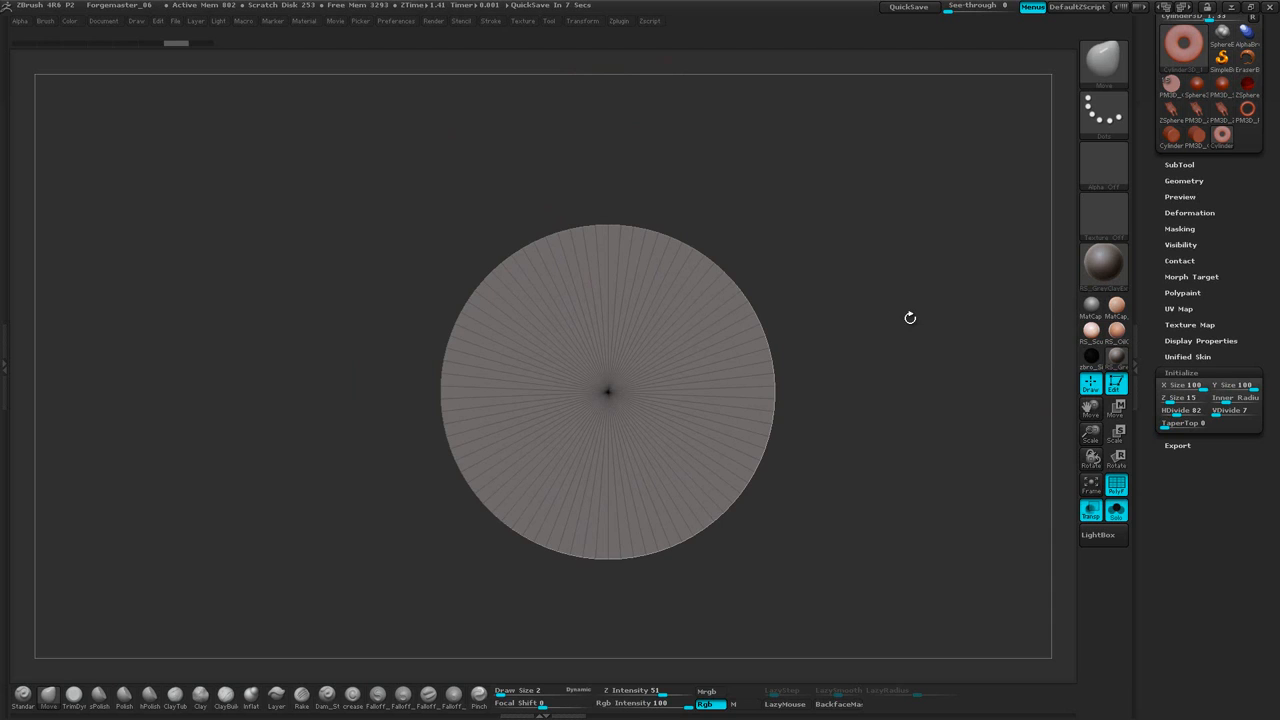
pyautogui.keyDown('alt'); pyautogui.moveTo(917, 309); pyautogui.dragTo(937, 352); pyautogui.keyUp('alt')
pyautogui.moveTo(951, 312)
pyautogui.mouseDown()
pyautogui.moveTo(928, 307)
pyautogui.moveTo(945, 303)
pyautogui.mouseUp()
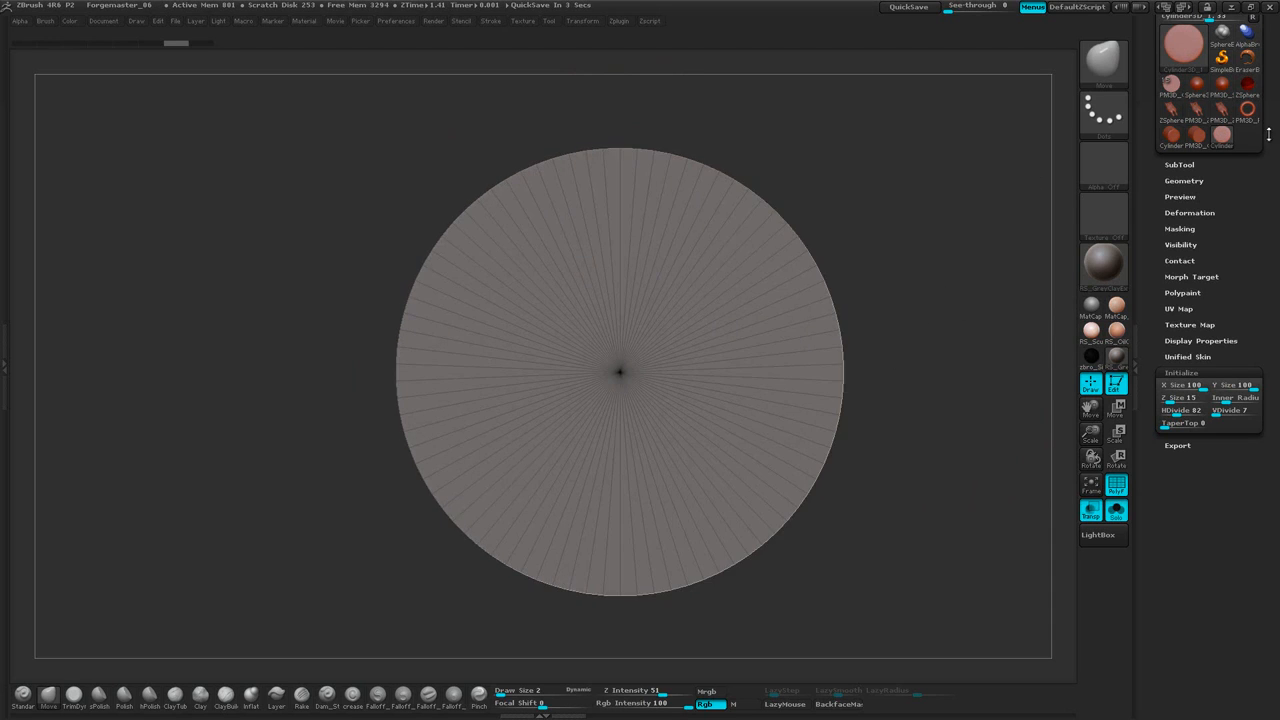
# Convert the flattened cylinder into a PolyMesh3D and turn it edge-on
pyautogui.moveTo(1269, 135); pyautogui.dragTo(1268, 268)
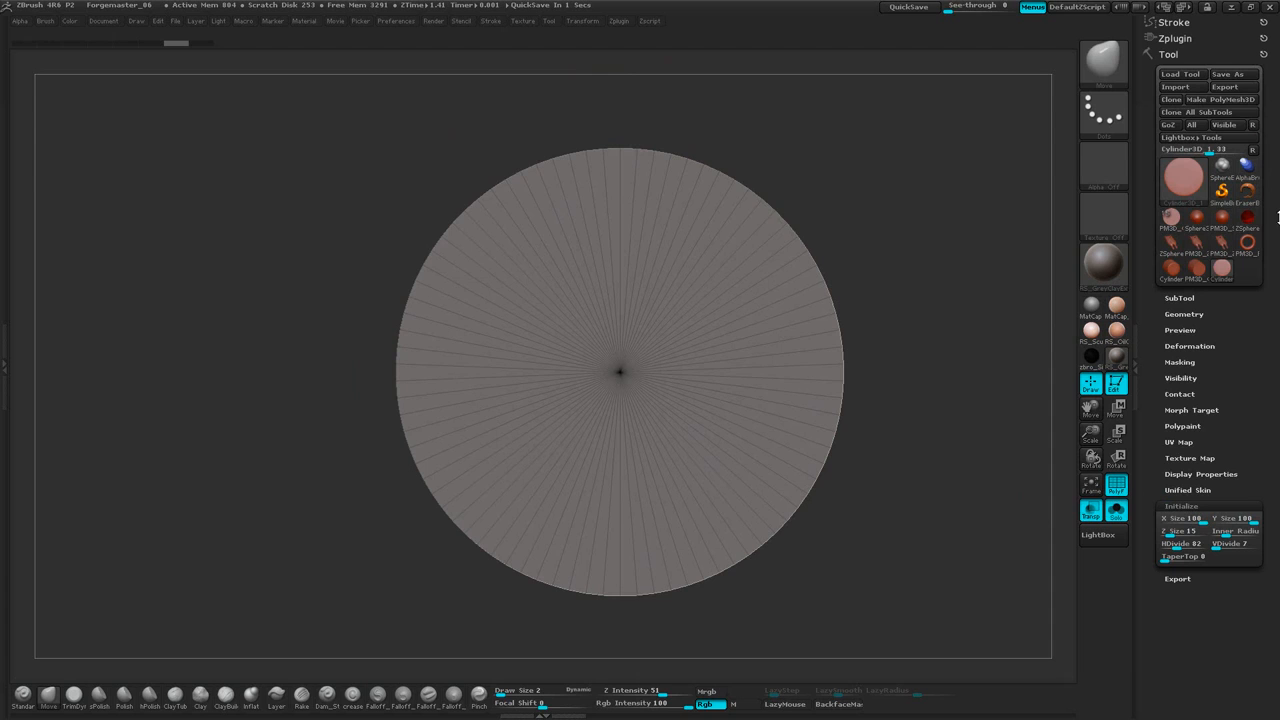
pyautogui.click(1232, 99)
pyautogui.keyDown('alt'); pyautogui.moveTo(929, 280); pyautogui.dragTo(943, 222); pyautogui.keyUp('alt')
pyautogui.moveTo(940, 222)
pyautogui.mouseDown()
pyautogui.moveTo(680, 222)
pyautogui.moveTo(904, 232)
pyautogui.moveTo(899, 291)
pyautogui.mouseUp()
pyautogui.moveTo(899, 291)
pyautogui.mouseDown()
pyautogui.moveTo(745, 262)
pyautogui.moveTo(899, 249)
pyautogui.mouseUp()
# Isolate one round end face of the disc with the SelectLasso brush
pyautogui.hotkey('ctrl', 'shift')
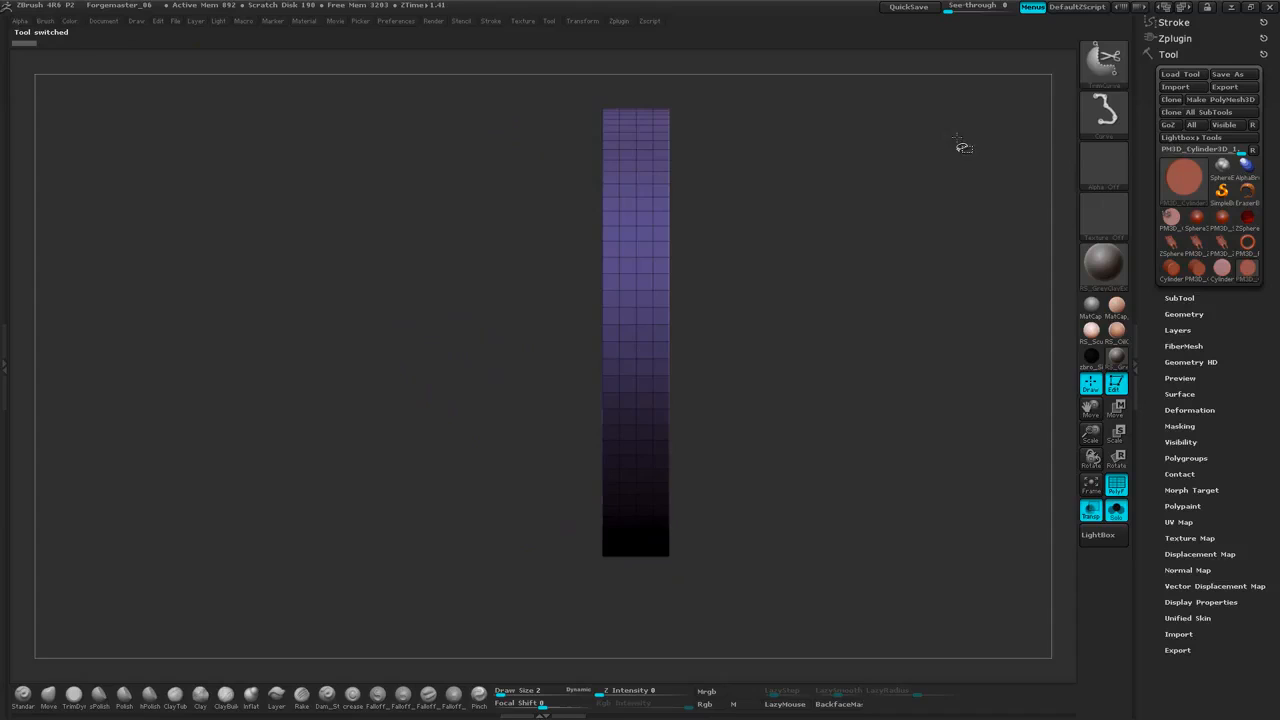
pyautogui.click(1106, 62)
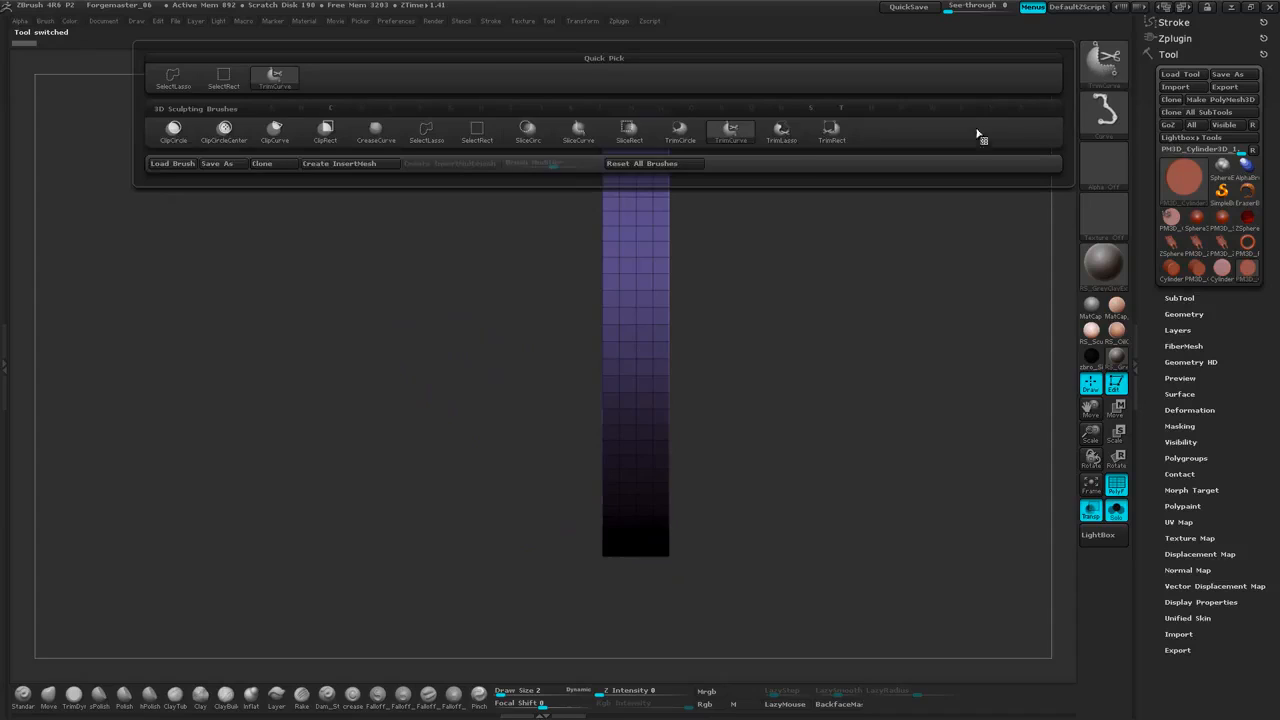
pyautogui.click(430, 140)
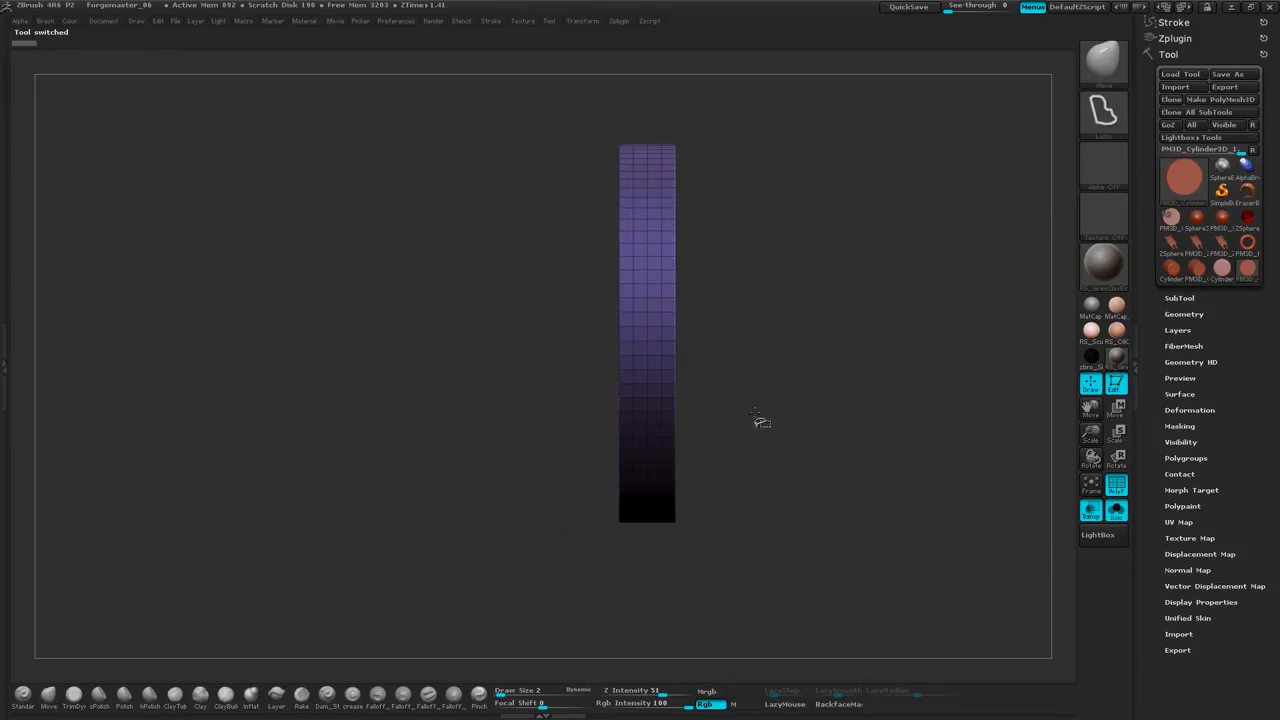
pyautogui.moveTo(803, 222)
pyautogui.keyDown('ctrl'); pyautogui.keyDown('shift'); pyautogui.mouseDown()
pyautogui.moveTo(700, 95)
pyautogui.moveTo(666, 270)
pyautogui.moveTo(672, 552)
pyautogui.moveTo(684, 580)
pyautogui.mouseUp(); pyautogui.keyUp('shift'); pyautogui.keyUp('ctrl')
pyautogui.moveTo(869, 290)
pyautogui.mouseDown()
pyautogui.moveTo(690, 288)
pyautogui.moveTo(911, 291)
pyautogui.moveTo(805, 277)
pyautogui.moveTo(847, 239)
pyautogui.mouseUp()
# Assign the isolated end face its own polygroup with GroupVisible and unhide the whole disc
pyautogui.scroll(-1, 1235, 331)
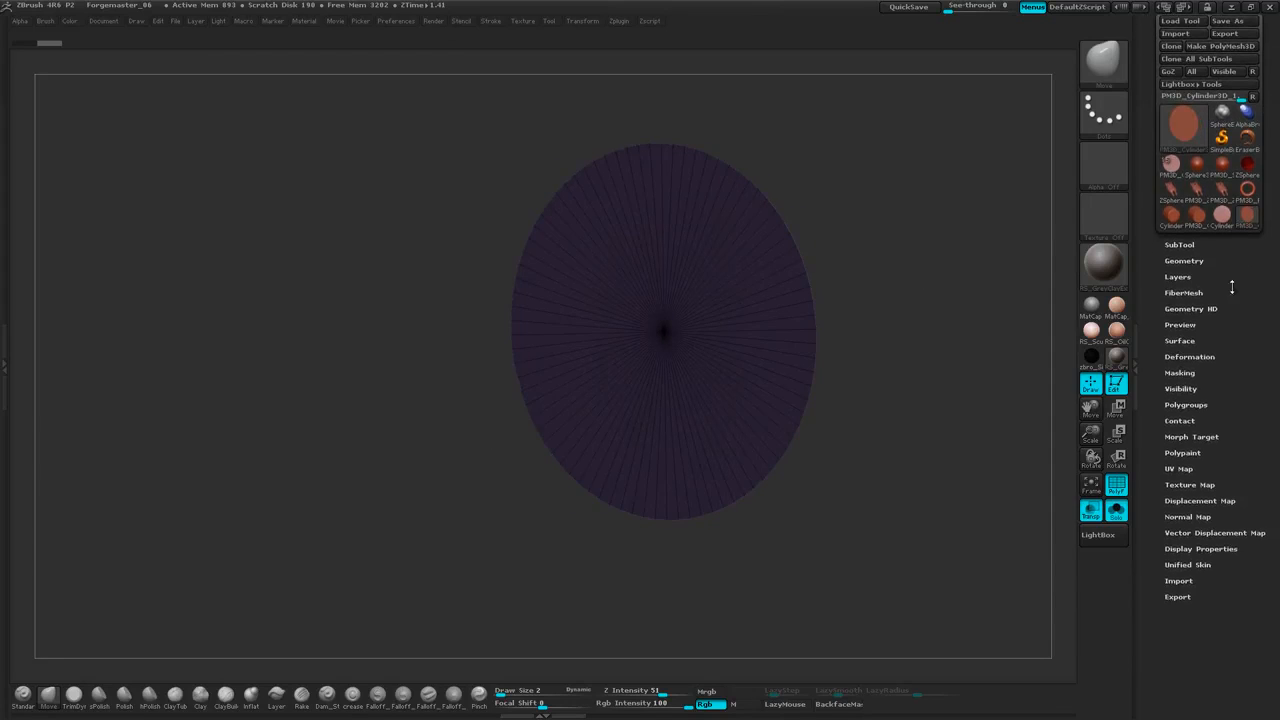
pyautogui.click(1197, 406)
pyautogui.scroll(-3, 1217, 370)
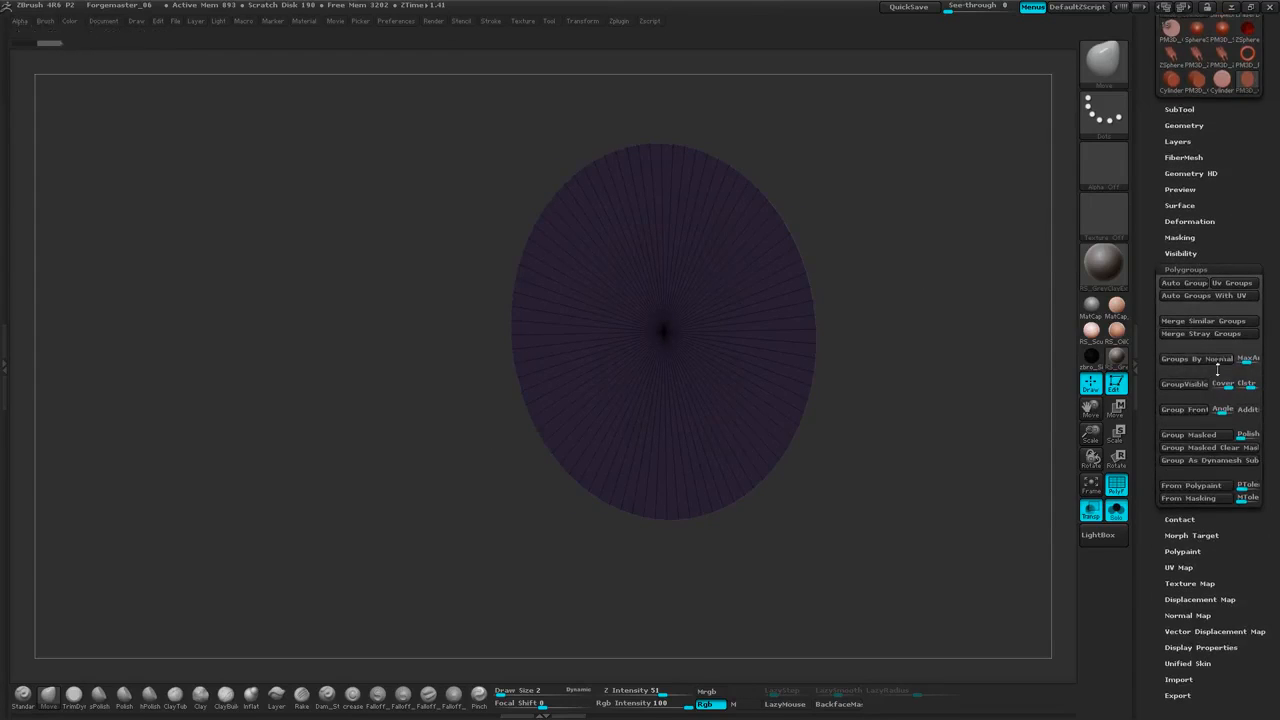
pyautogui.click(1174, 392)
pyautogui.keyDown('ctrl'); pyautogui.keyDown('shift'); pyautogui.click(957, 222); pyautogui.keyUp('shift'); pyautogui.keyUp('ctrl')
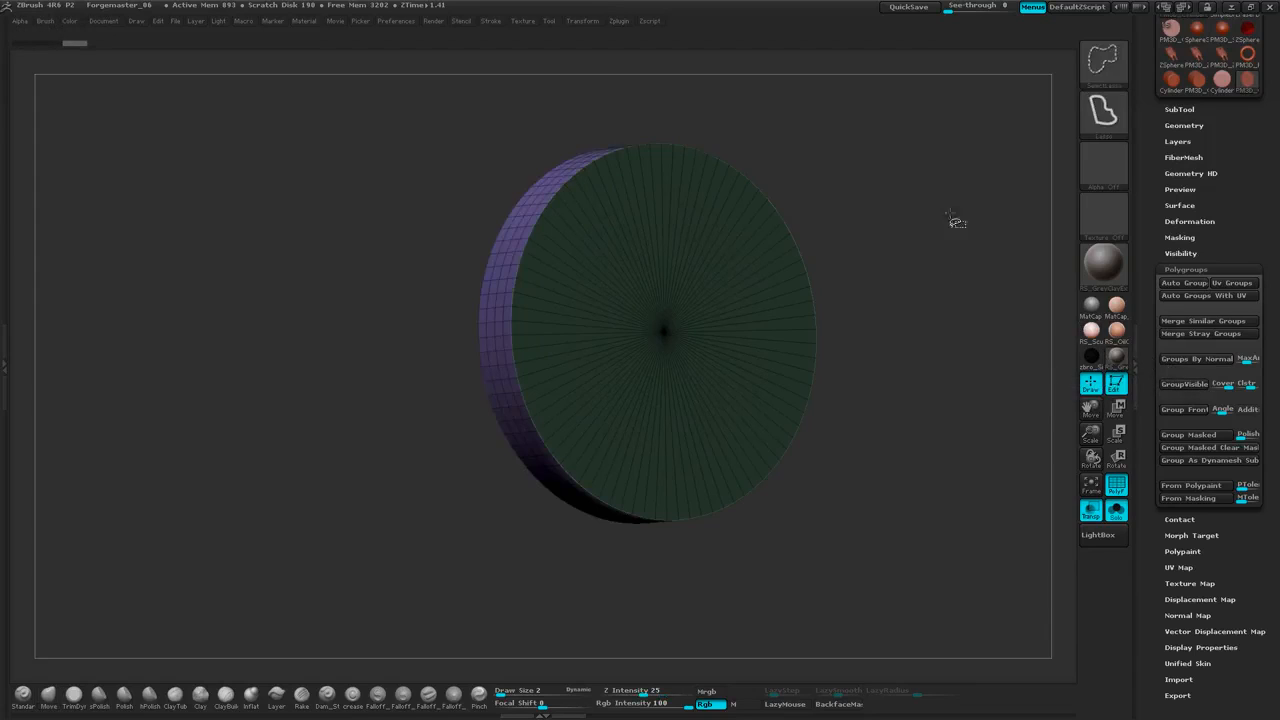
# Isolate the opposite end face with a lasso selection, give it its own polygroup, and unhide the whole disc
pyautogui.moveTo(892, 156)
pyautogui.mouseDown()
pyautogui.moveTo(928, 150)
pyautogui.moveTo(894, 202)
pyautogui.mouseUp()
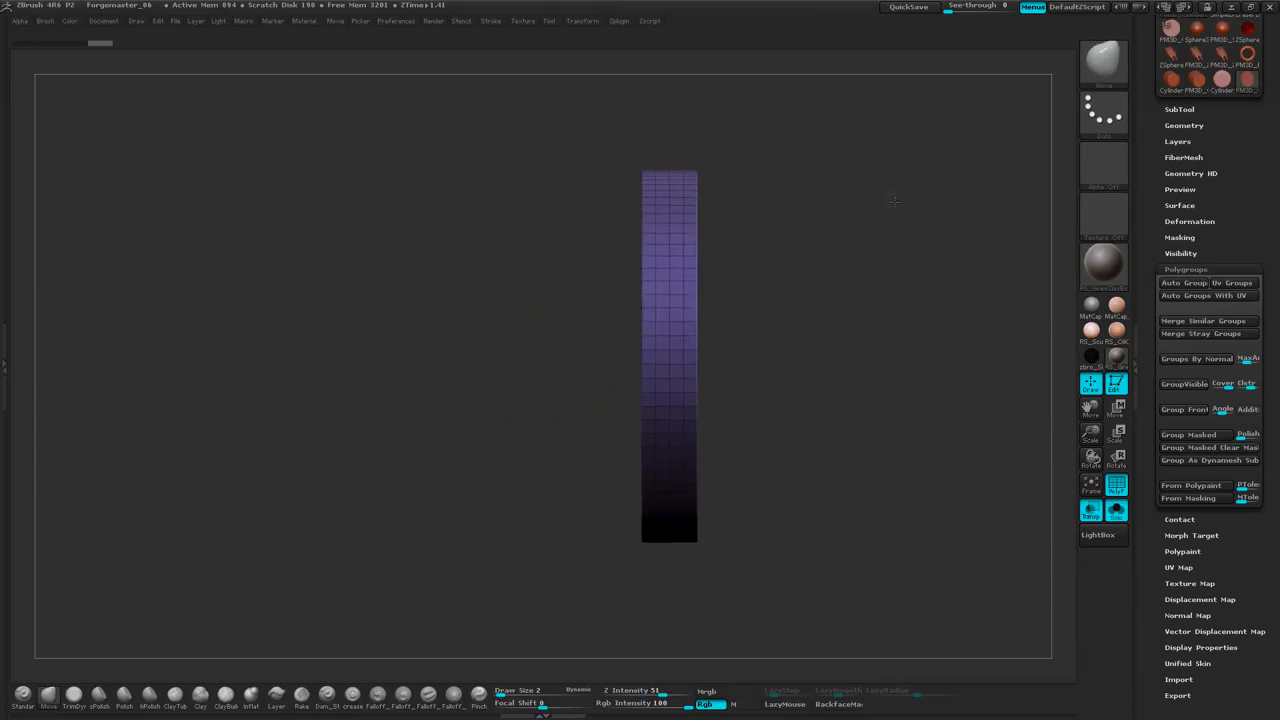
pyautogui.moveTo(571, 566)
pyautogui.keyDown('ctrl'); pyautogui.keyDown('shift'); pyautogui.mouseDown()
pyautogui.moveTo(600, 143)
pyautogui.moveTo(648, 178)
pyautogui.moveTo(648, 425)
pyautogui.mouseUp(); pyautogui.keyUp('shift'); pyautogui.keyUp('ctrl')
pyautogui.keyDown('ctrl'); pyautogui.keyDown('shift'); pyautogui.moveTo(648, 510); pyautogui.dragTo(645, 597); pyautogui.keyUp('shift'); pyautogui.keyUp('ctrl')
pyautogui.moveTo(966, 377); pyautogui.dragTo(1055, 365)
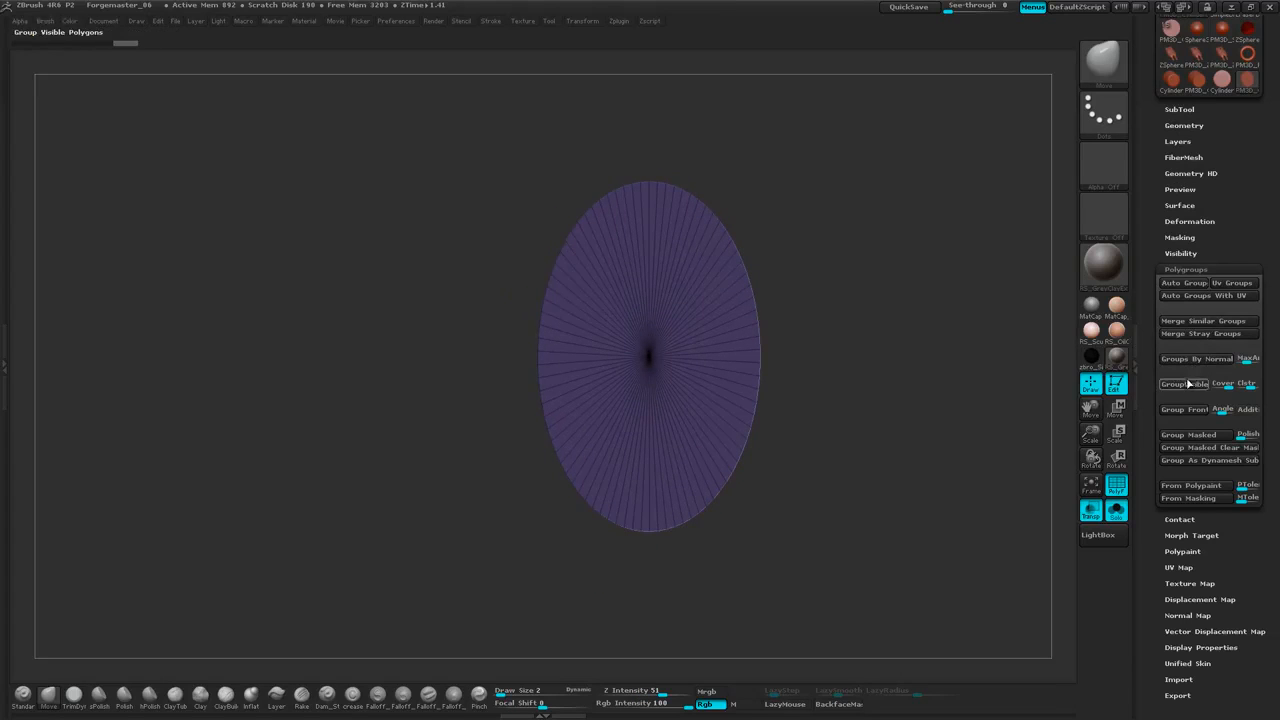
pyautogui.click(1186, 384)
pyautogui.moveTo(921, 268); pyautogui.dragTo(891, 162)
pyautogui.moveTo(883, 231); pyautogui.dragTo(891, 302)
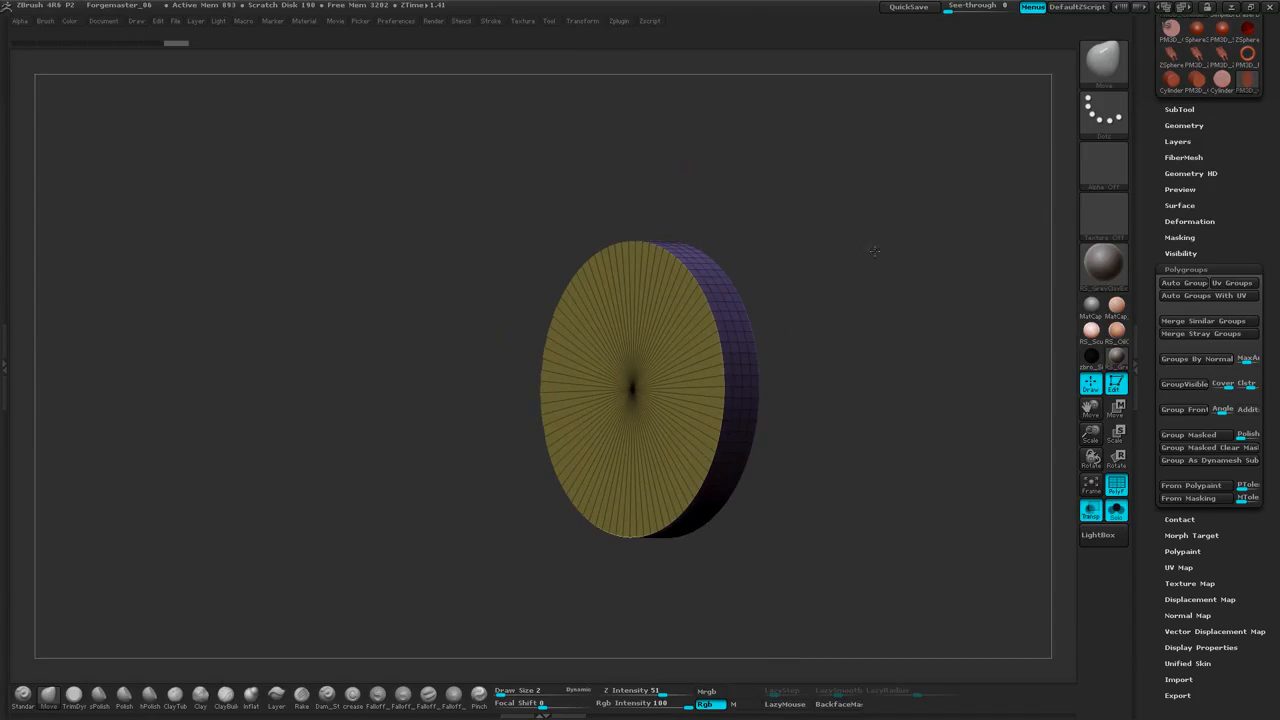
# Check the disc's polygroups by isolating the rim, then show all of the mesh again
pyautogui.moveTo(874, 251); pyautogui.dragTo(898, 199)
pyautogui.hotkey('ctrl', 'shift')
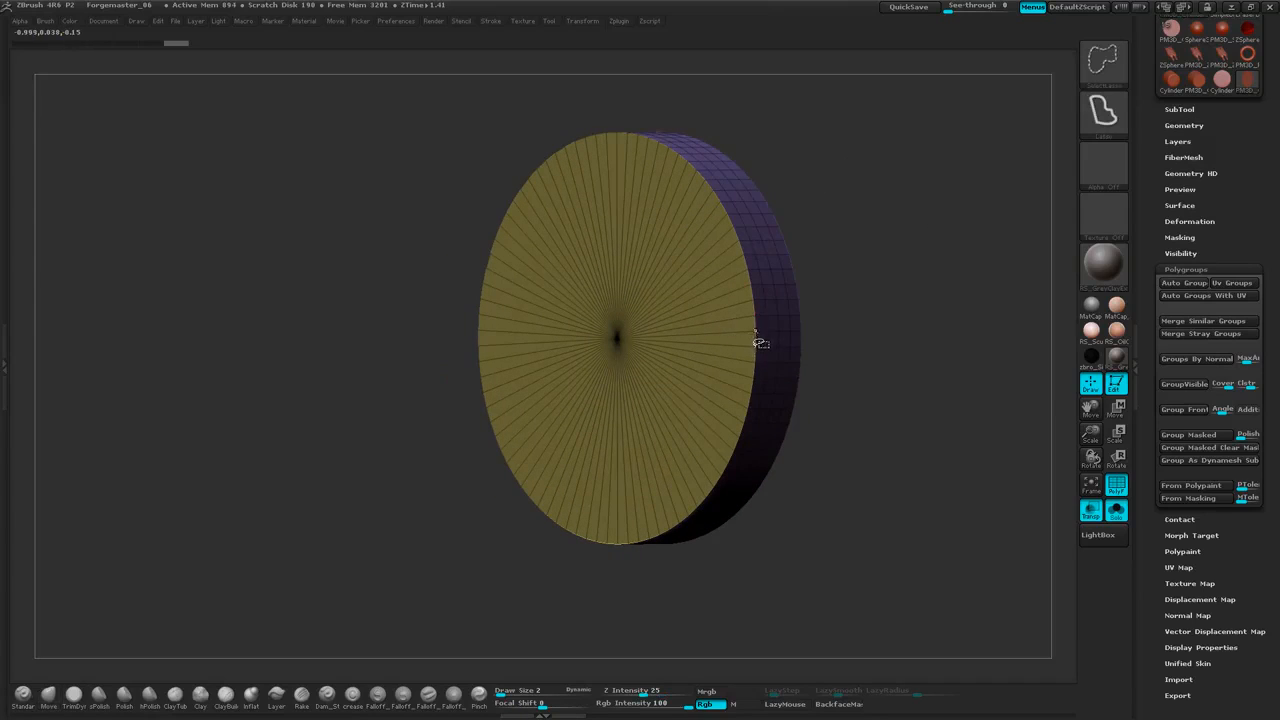
pyautogui.moveTo(930, 193); pyautogui.dragTo(820, 205)
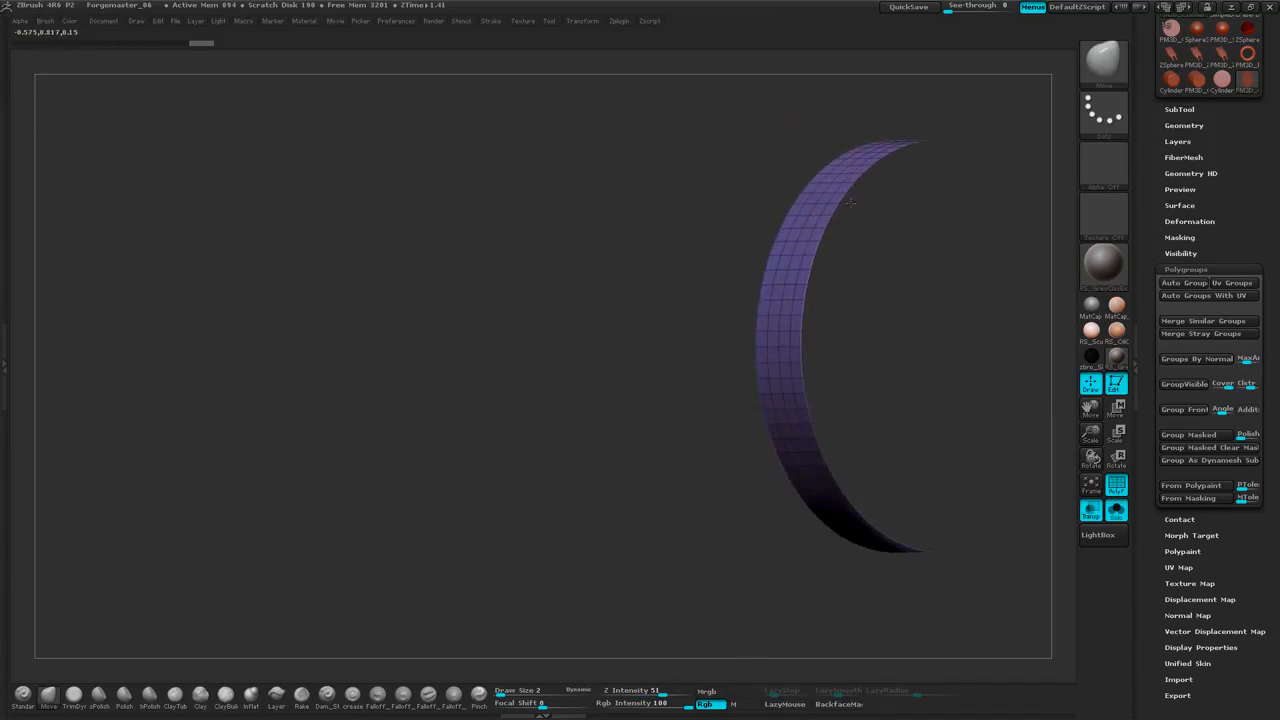
pyautogui.keyDown('alt'); pyautogui.moveTo(650, 410); pyautogui.dragTo(507, 437); pyautogui.keyUp('alt')
pyautogui.moveTo(507, 437); pyautogui.dragTo(587, 428)
pyautogui.keyDown('ctrl'); pyautogui.keyDown('shift'); pyautogui.click(872, 214); pyautogui.keyUp('shift'); pyautogui.keyUp('ctrl')
pyautogui.moveTo(874, 214); pyautogui.dragTo(848, 208)
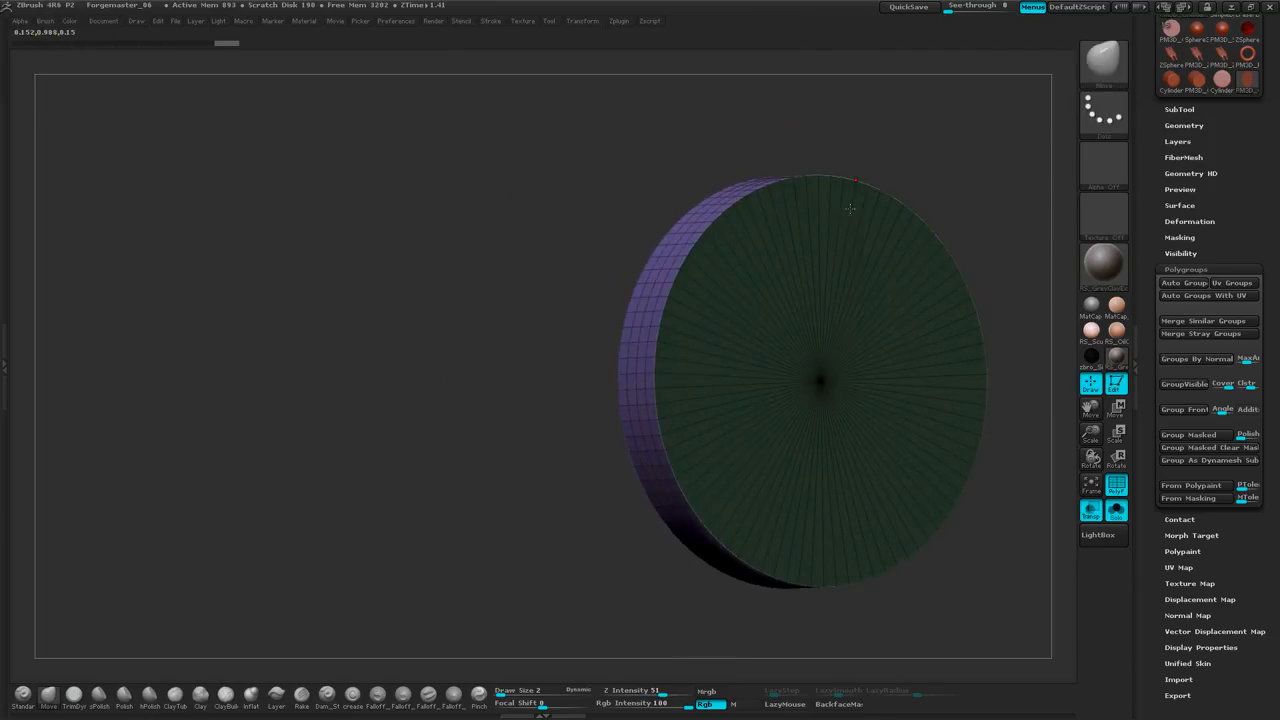
# Isolate the green end face and open the EdgeLoop settings for its geometry
pyautogui.keyDown('ctrl'); pyautogui.keyDown('shift'); pyautogui.click(823, 300); pyautogui.keyUp('shift'); pyautogui.keyUp('ctrl')
pyautogui.moveTo(986, 149)
pyautogui.keyDown('alt'); pyautogui.mouseDown()
pyautogui.moveTo(913, 163)
pyautogui.moveTo(936, 141)
pyautogui.mouseUp(); pyautogui.keyUp('alt')
pyautogui.moveTo(1259, 166); pyautogui.dragTo(1228, 158)
pyautogui.click(1199, 148)
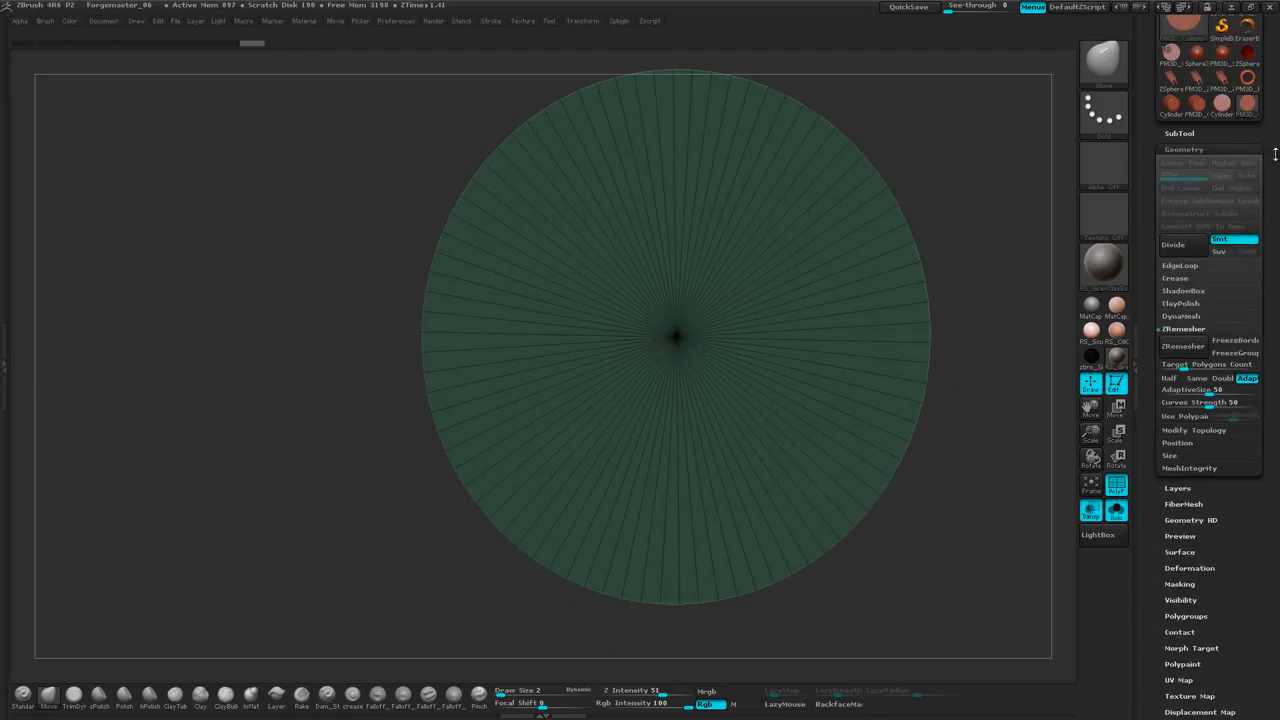
pyautogui.click(1185, 232)
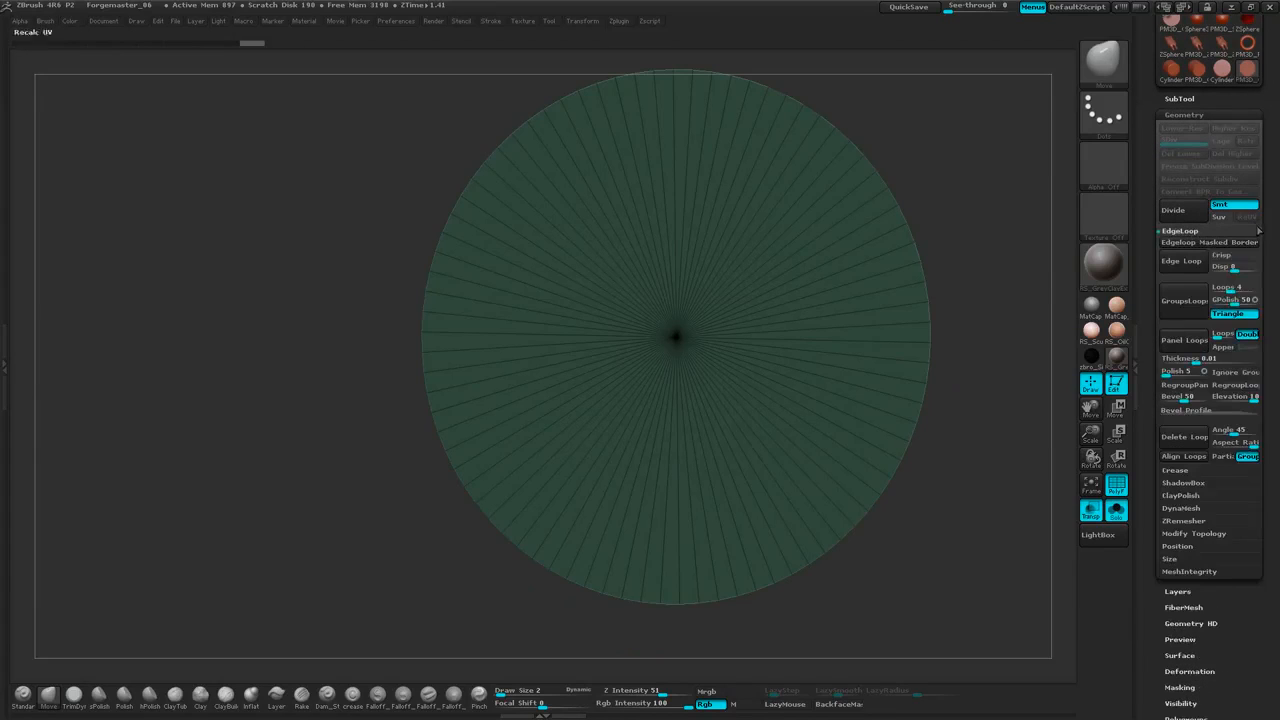
# Try GroupsLoops with 8 loops on the isolated end face and undo it
pyautogui.moveTo(1262, 232); pyautogui.dragTo(1263, 218)
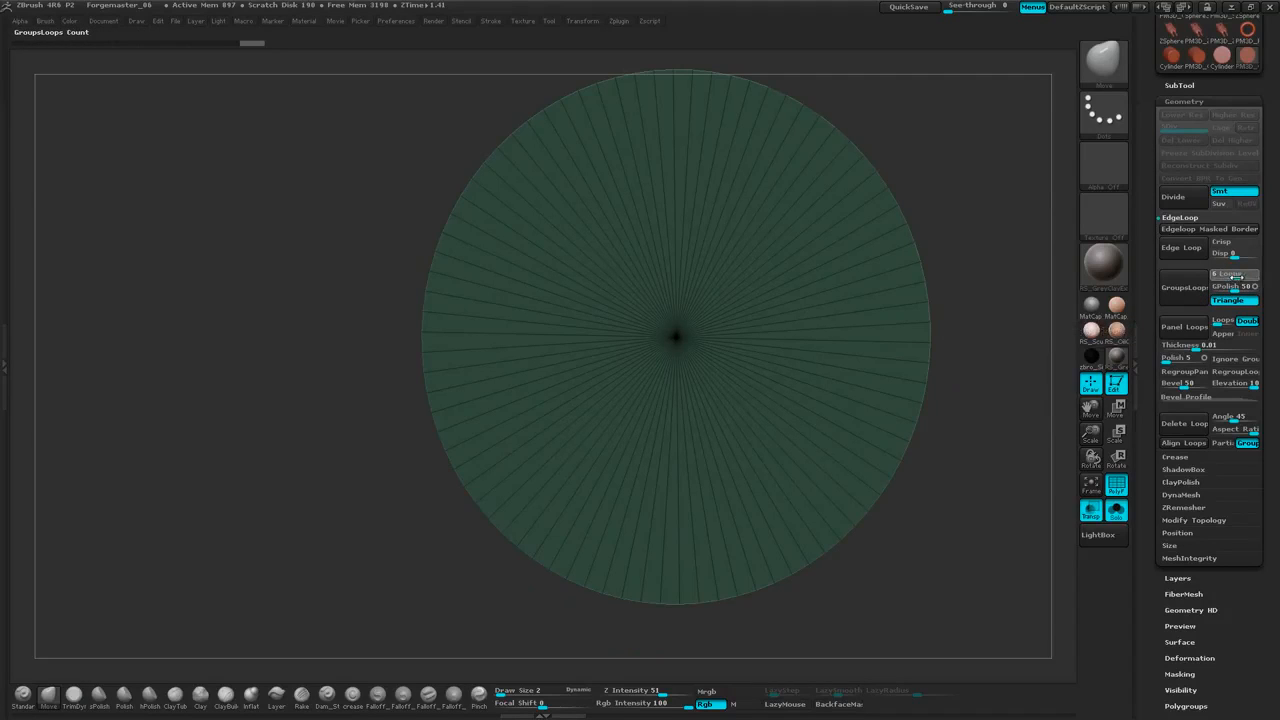
pyautogui.click(1184, 289)
pyautogui.moveTo(980, 174)
pyautogui.mouseDown()
pyautogui.moveTo(952, 174)
pyautogui.moveTo(1008, 168)
pyautogui.moveTo(980, 160)
pyautogui.mouseUp()
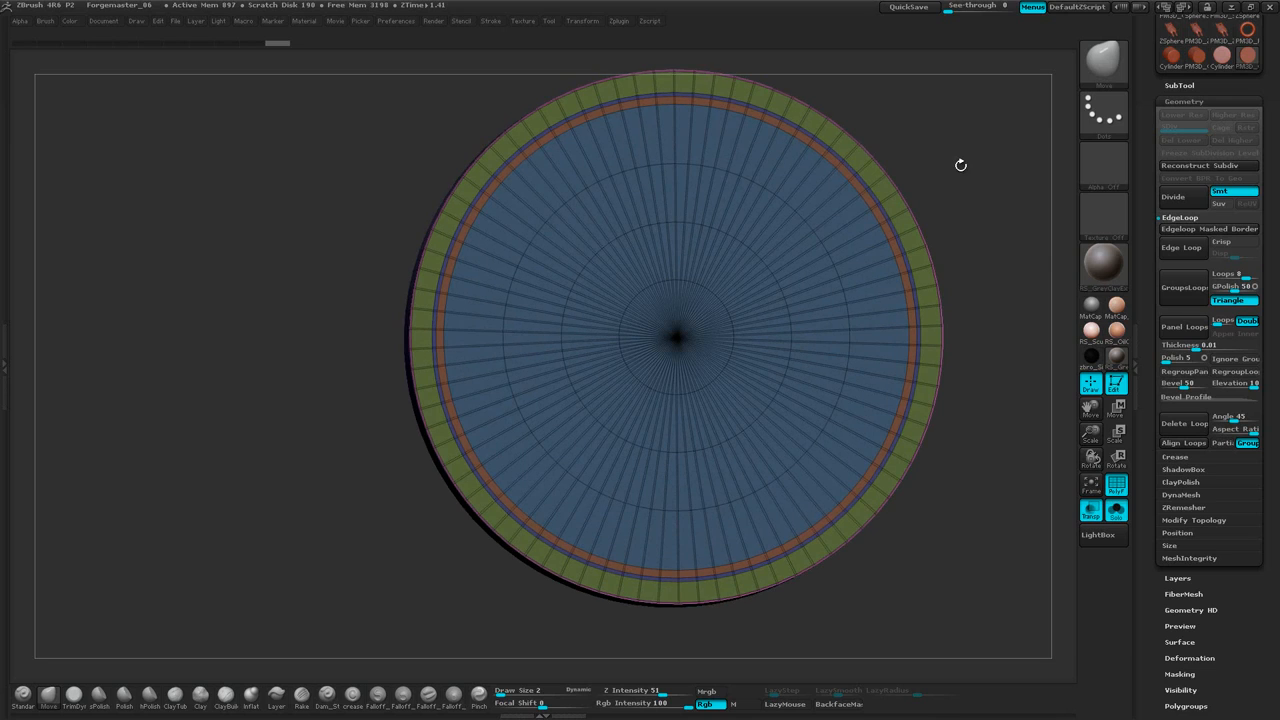
pyautogui.hotkey('ctrl', 'z')
# Add concentric edge loops to the isolated end face with Edge Loop and unhide the whole disc
pyautogui.moveTo(1003, 194); pyautogui.dragTo(997, 206)
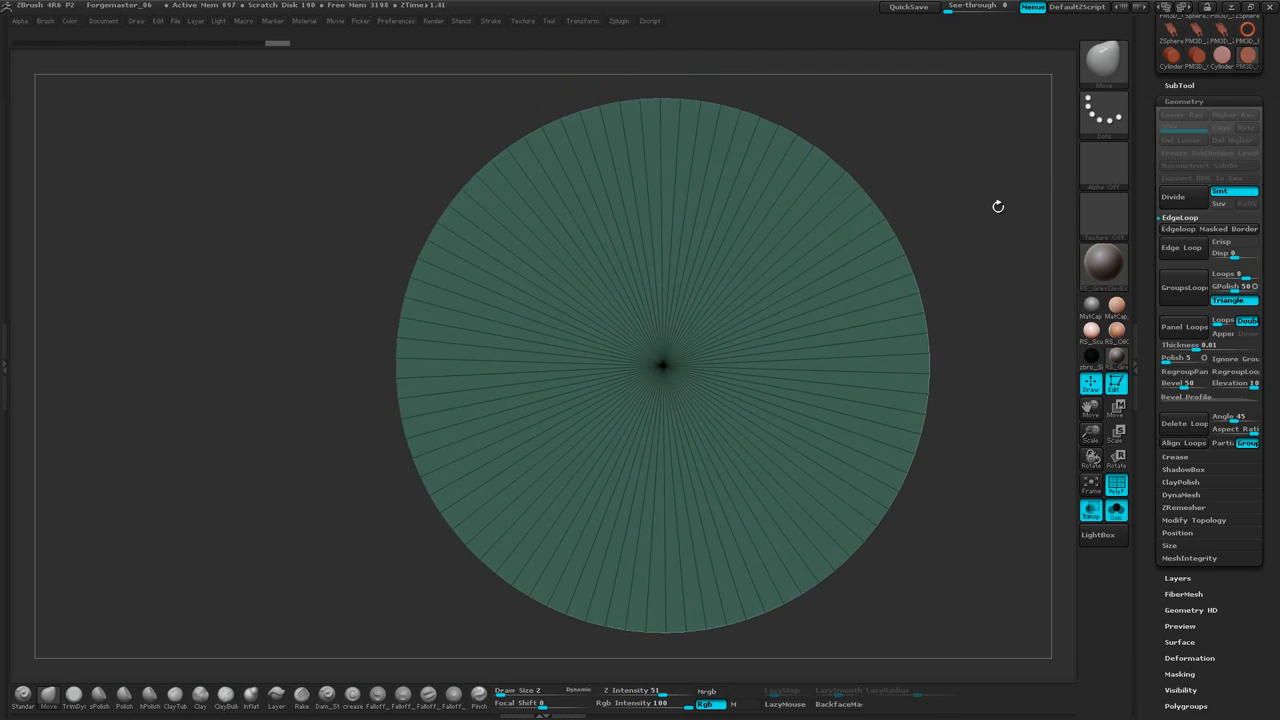
pyautogui.click(1181, 248)
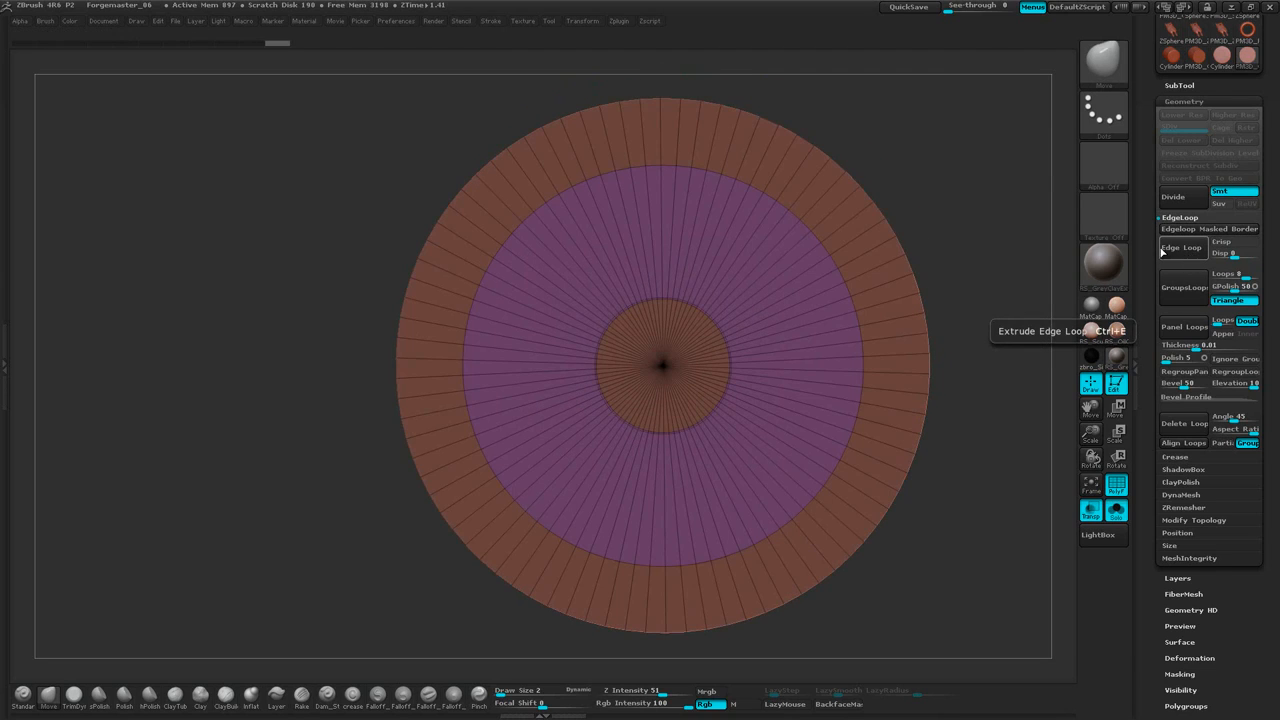
pyautogui.moveTo(966, 202); pyautogui.dragTo(1017, 196)
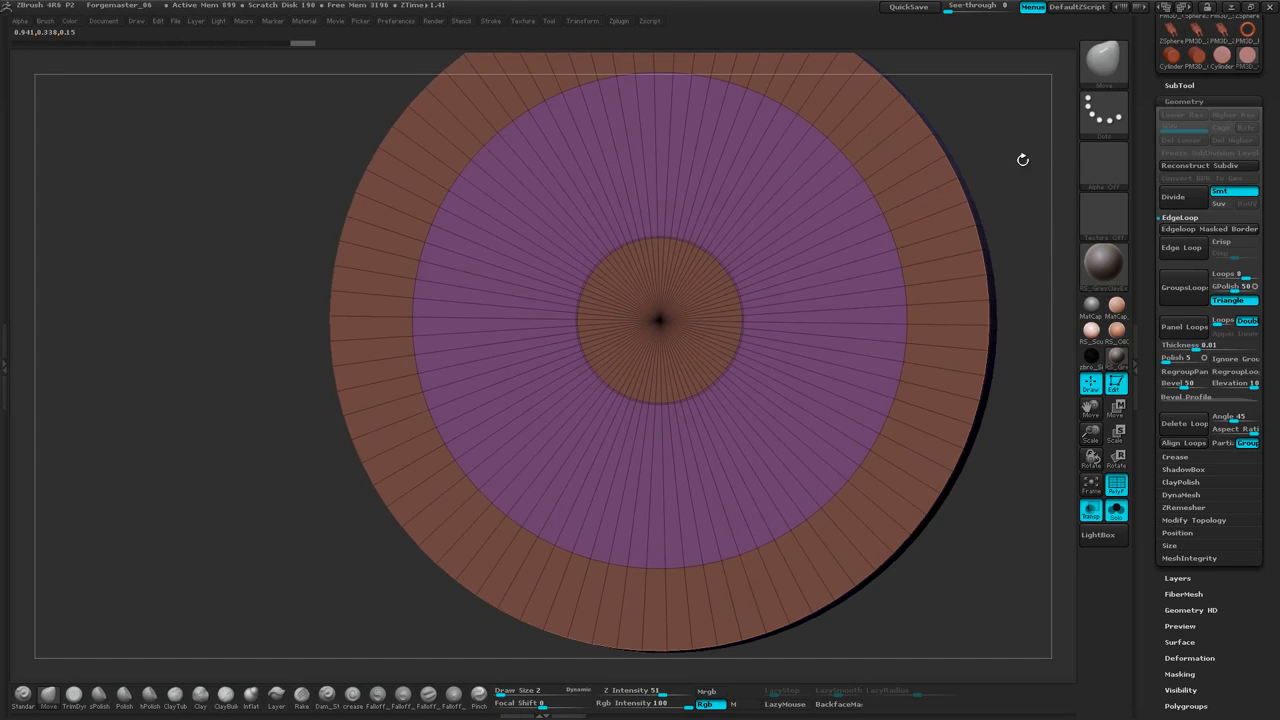
# Isolate the opposite end face, add the same concentric edge loops to it, and unhide the whole disc
pyautogui.moveTo(1023, 160); pyautogui.dragTo(900, 184)
pyautogui.keyDown('ctrl'); pyautogui.keyDown('shift'); pyautogui.click(676, 332); pyautogui.keyUp('shift'); pyautogui.keyUp('ctrl')
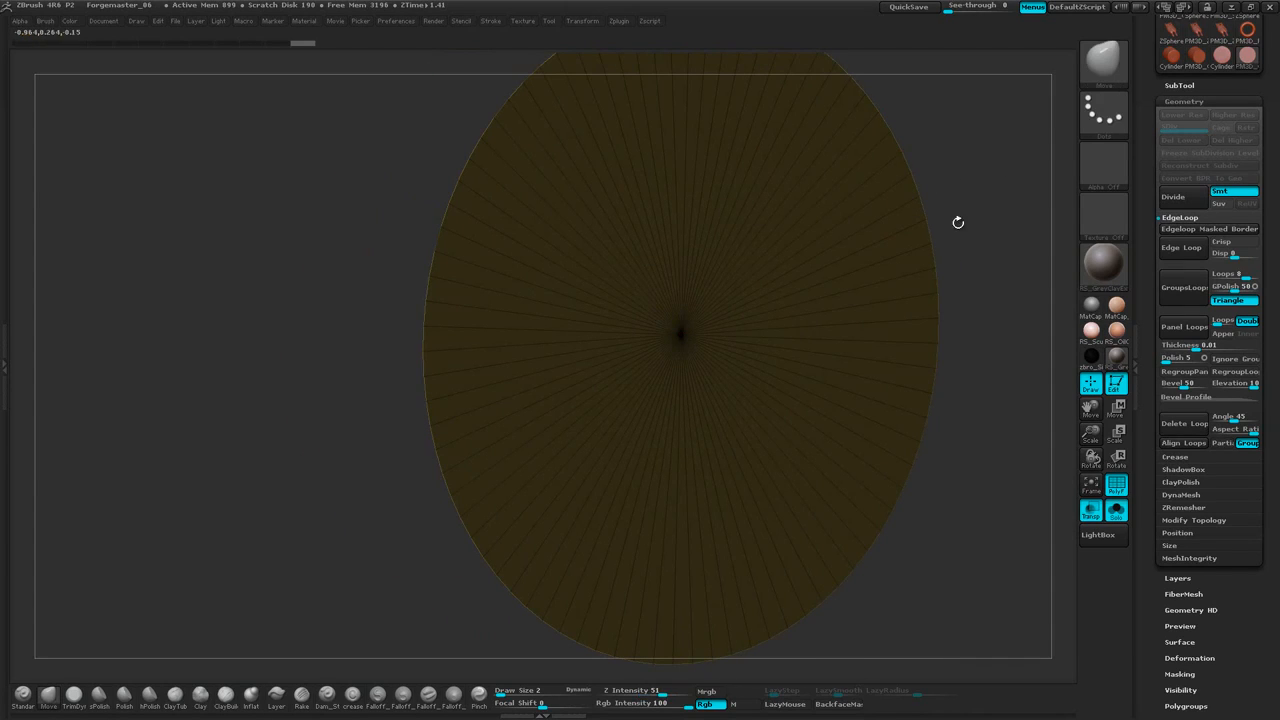
pyautogui.click(1184, 250)
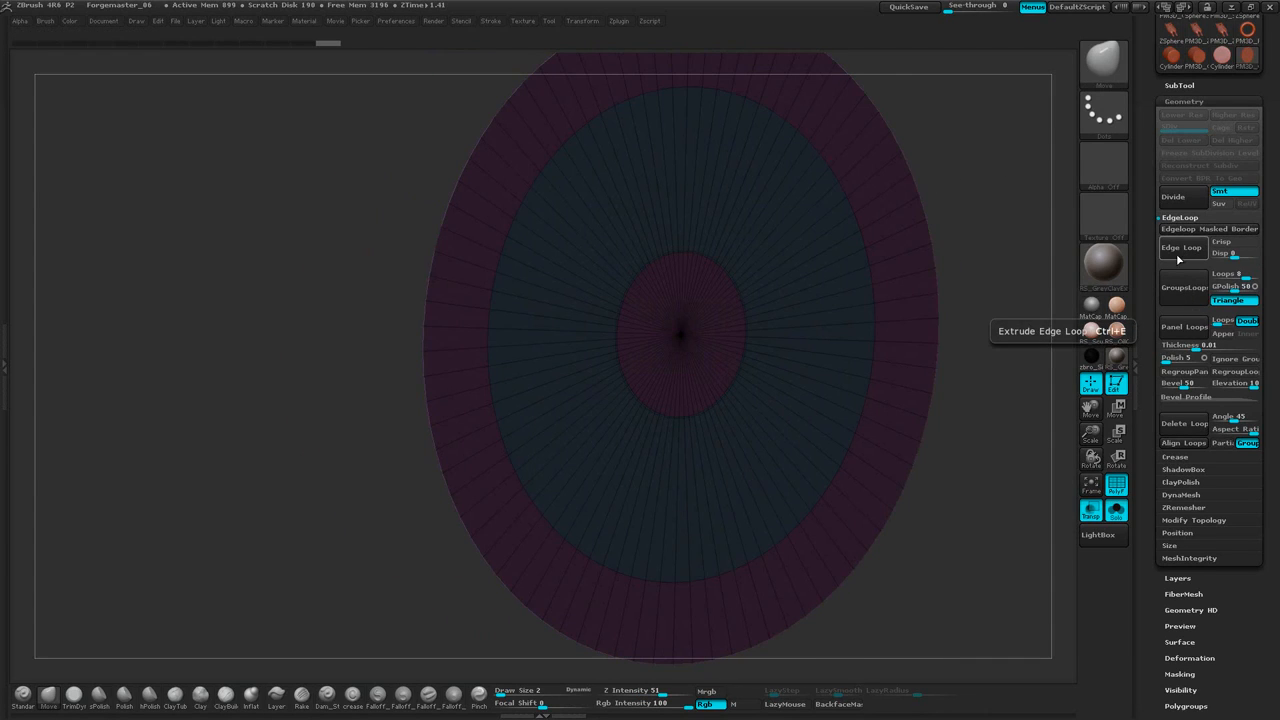
pyautogui.moveTo(1009, 234)
pyautogui.mouseDown()
pyautogui.moveTo(997, 209)
pyautogui.moveTo(887, 273)
pyautogui.mouseUp()
pyautogui.moveTo(1007, 136); pyautogui.dragTo(999, 196)
# Isolate the central circle of the end face, subdivide it with Edge Loop, and show the full disc again
pyautogui.hotkey('ctrl', 'shift')
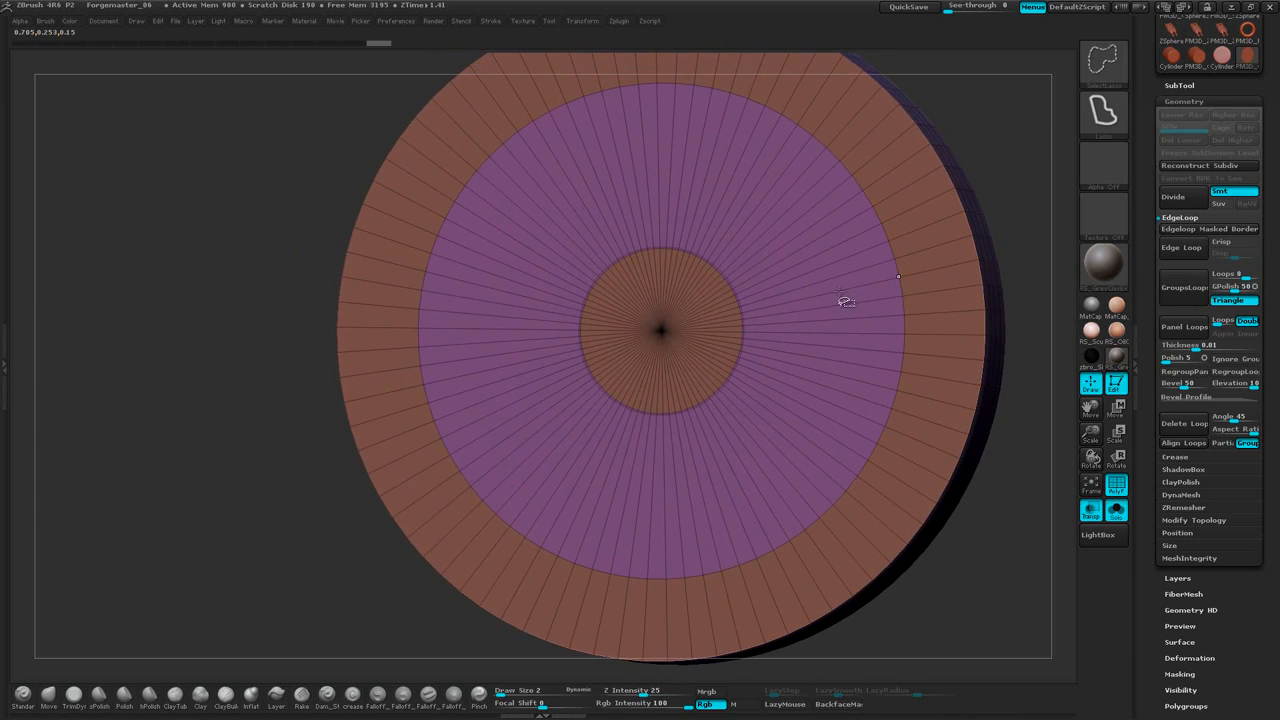
pyautogui.keyDown('ctrl'); pyautogui.keyDown('shift'); pyautogui.click(845, 301); pyautogui.keyUp('shift'); pyautogui.keyUp('ctrl')
pyautogui.keyDown('ctrl'); pyautogui.keyDown('shift'); pyautogui.click(986, 185); pyautogui.keyUp('shift'); pyautogui.keyUp('ctrl')
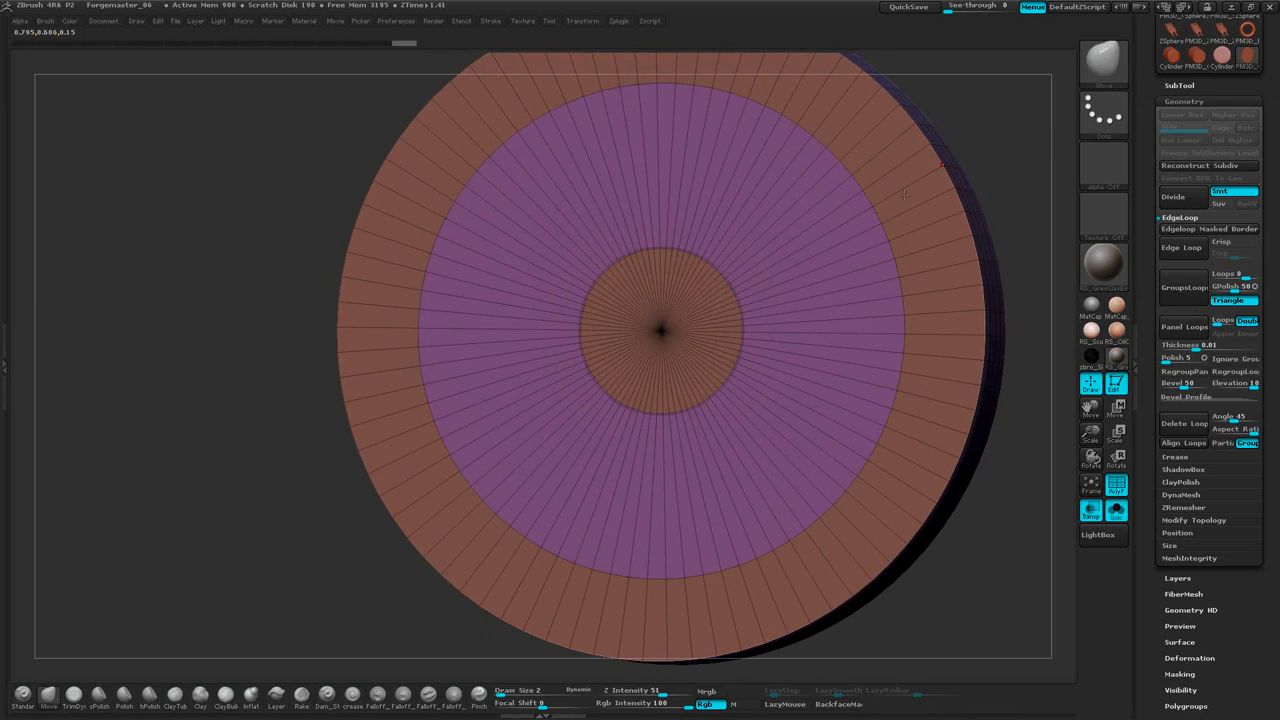
pyautogui.keyDown('ctrl'); pyautogui.keyDown('shift'); pyautogui.click(680, 348); pyautogui.keyUp('shift'); pyautogui.keyUp('ctrl')
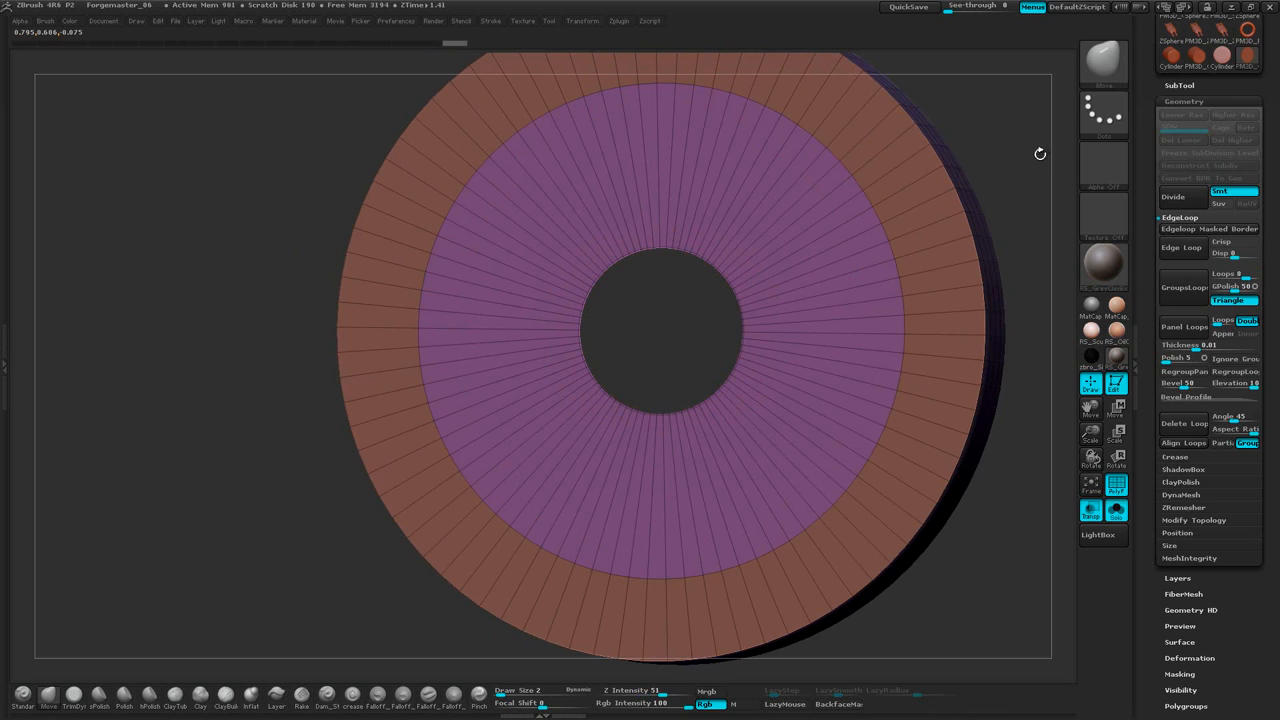
pyautogui.moveTo(1040, 149)
pyautogui.mouseDown()
pyautogui.moveTo(934, 166)
pyautogui.moveTo(1006, 163)
pyautogui.mouseUp()
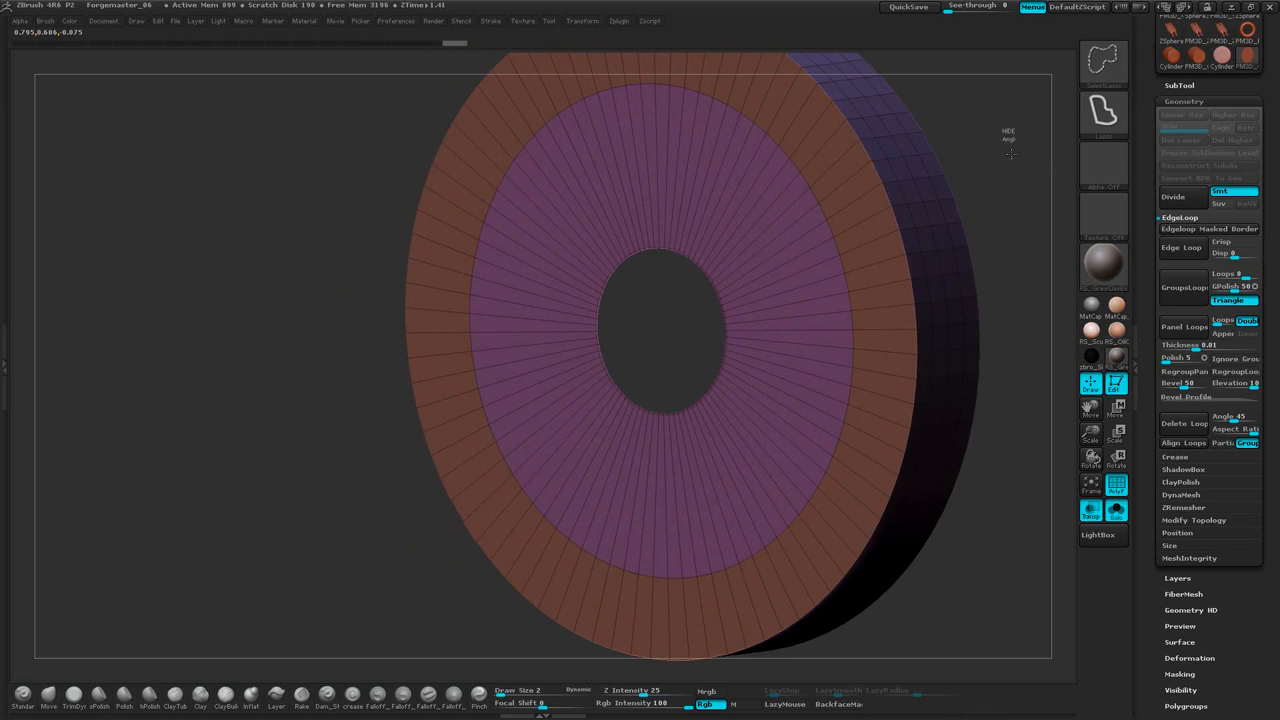
pyautogui.keyDown('ctrl'); pyautogui.keyDown('shift'); pyautogui.click(1012, 172); pyautogui.keyUp('shift'); pyautogui.keyUp('ctrl')
pyautogui.moveTo(1009, 224); pyautogui.dragTo(1026, 212)
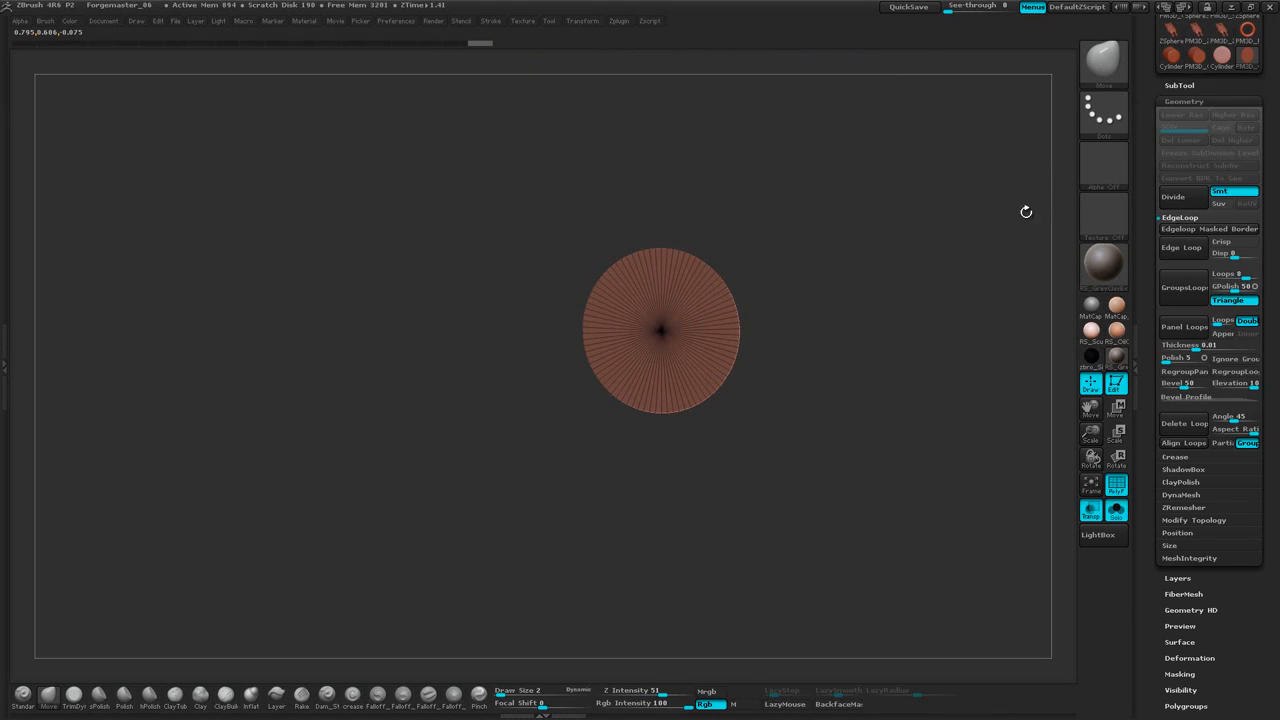
pyautogui.click(1182, 248)
pyautogui.keyDown('ctrl'); pyautogui.keyDown('shift'); pyautogui.click(990, 222); pyautogui.keyUp('shift'); pyautogui.keyUp('ctrl')
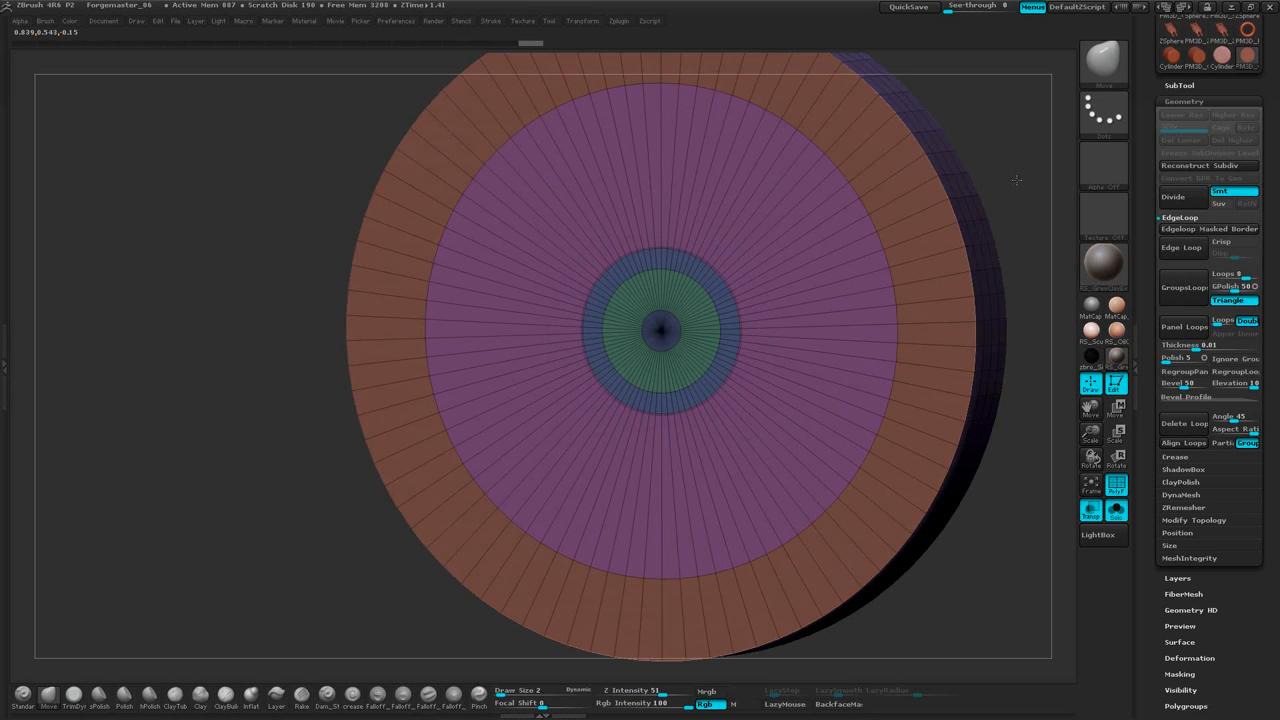
# Isolate the wide purple ring around the centre, subdivide it with Edge Loop, and unhide the whole disc
pyautogui.moveTo(1014, 180); pyautogui.dragTo(1002, 189)
pyautogui.keyDown('ctrl'); pyautogui.keyDown('alt'); pyautogui.keyDown('shift'); pyautogui.click(826, 300); pyautogui.keyUp('shift'); pyautogui.keyUp('alt'); pyautogui.keyUp('ctrl')
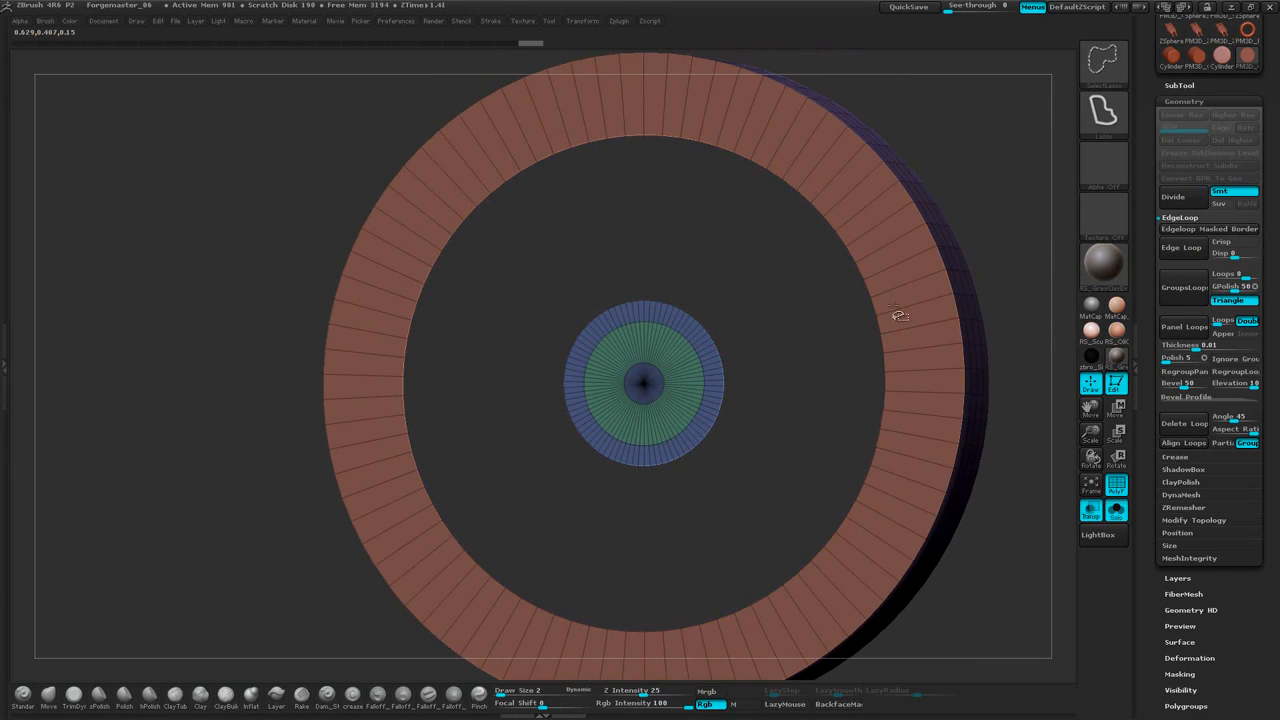
pyautogui.moveTo(1051, 251); pyautogui.dragTo(1045, 270)
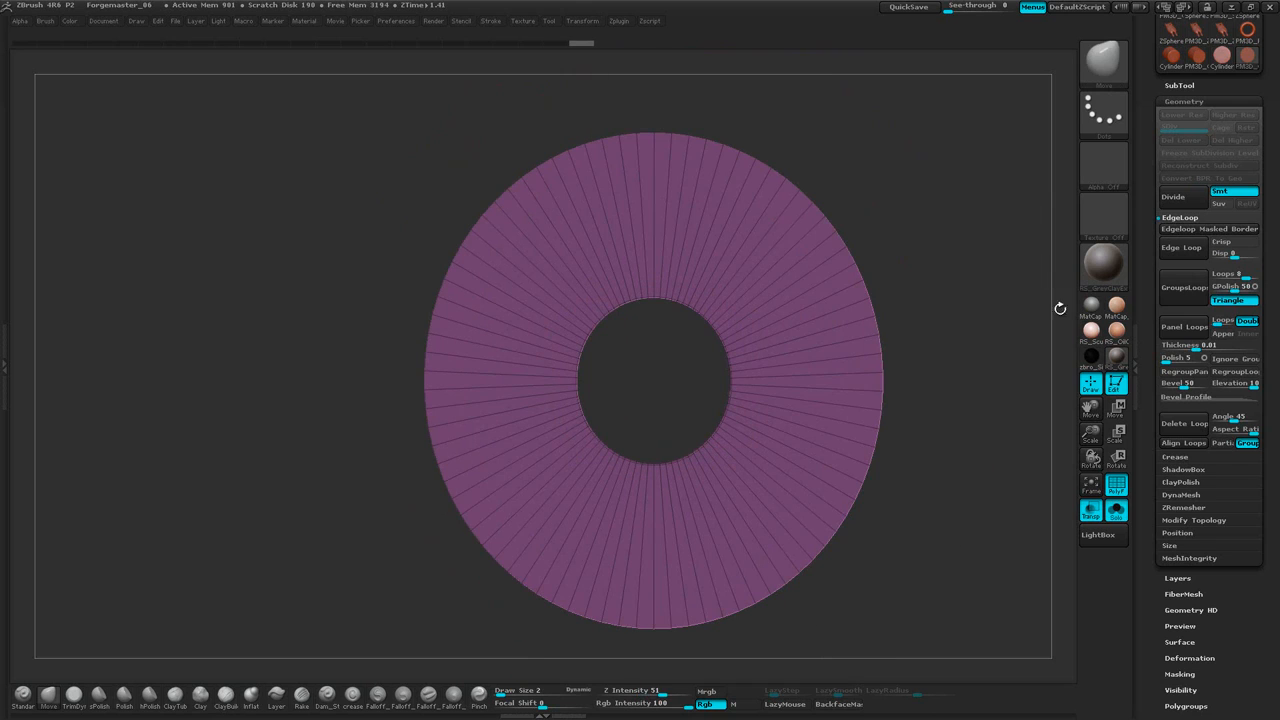
pyautogui.click(1186, 251)
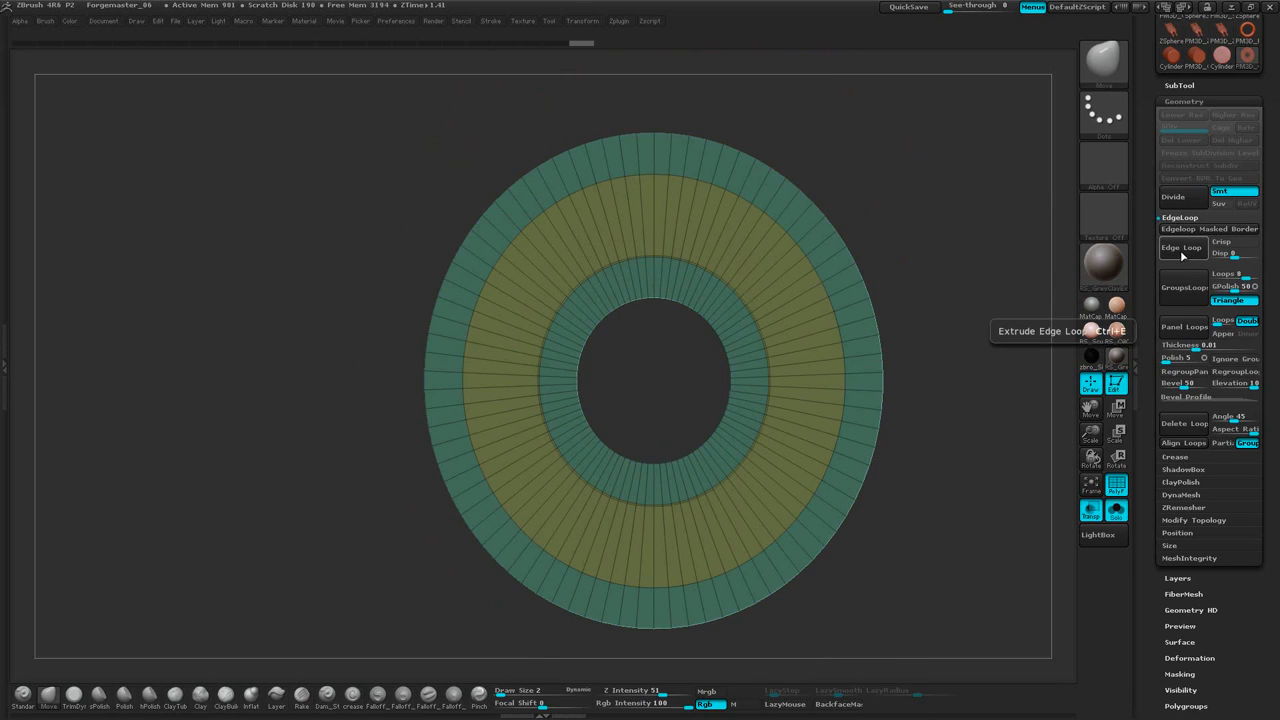
pyautogui.keyDown('ctrl'); pyautogui.keyDown('shift'); pyautogui.click(991, 228); pyautogui.keyUp('shift'); pyautogui.keyUp('ctrl')
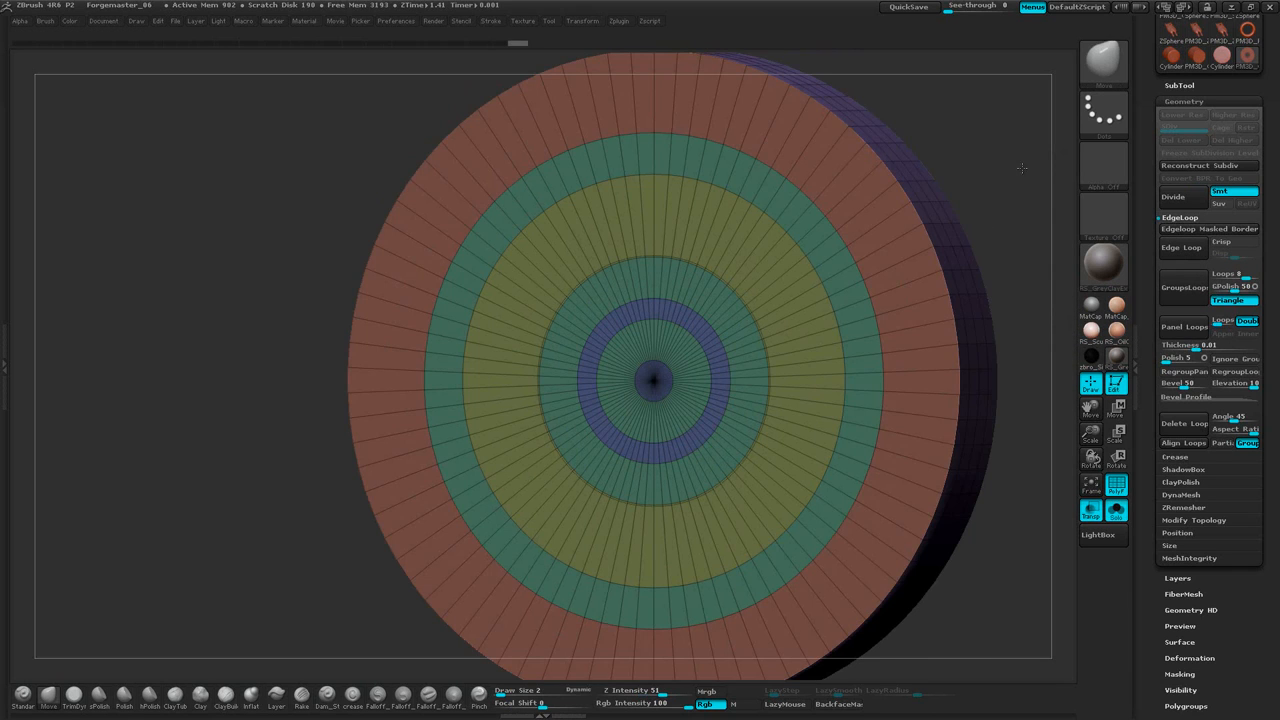
# Isolate the central circle of the disc's opposite end face, subdivide it with Edge Loop, and unhide the whole disc
pyautogui.moveTo(1006, 192)
pyautogui.mouseDown()
pyautogui.moveTo(989, 208)
pyautogui.moveTo(884, 197)
pyautogui.moveTo(945, 305)
pyautogui.mouseUp()
pyautogui.keyDown('ctrl'); pyautogui.keyDown('shift'); pyautogui.click(948, 308); pyautogui.keyUp('shift'); pyautogui.keyUp('ctrl')
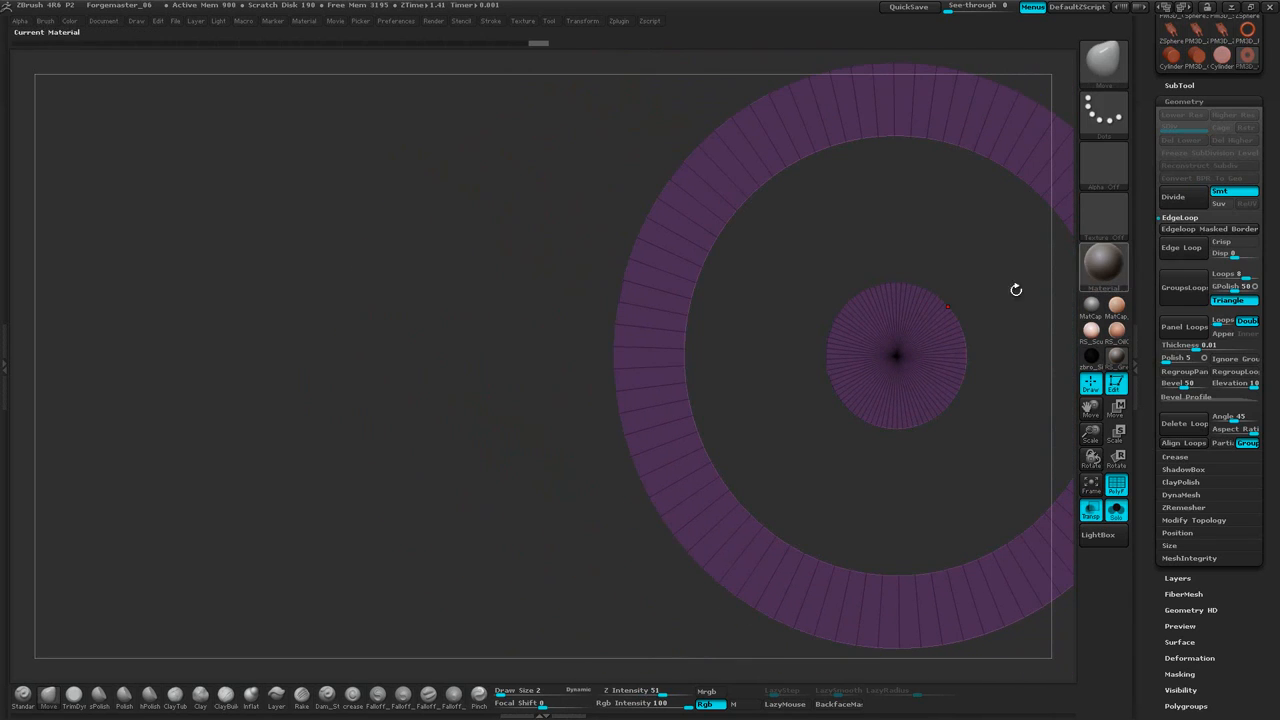
pyautogui.keyDown('ctrl'); pyautogui.keyDown('shift'); pyautogui.moveTo(522, 467); pyautogui.dragTo(516, 497); pyautogui.keyUp('shift'); pyautogui.keyUp('ctrl')
pyautogui.keyDown('ctrl'); pyautogui.keyDown('shift'); pyautogui.click(537, 502); pyautogui.keyUp('shift'); pyautogui.keyUp('ctrl')
pyautogui.click(1187, 251)
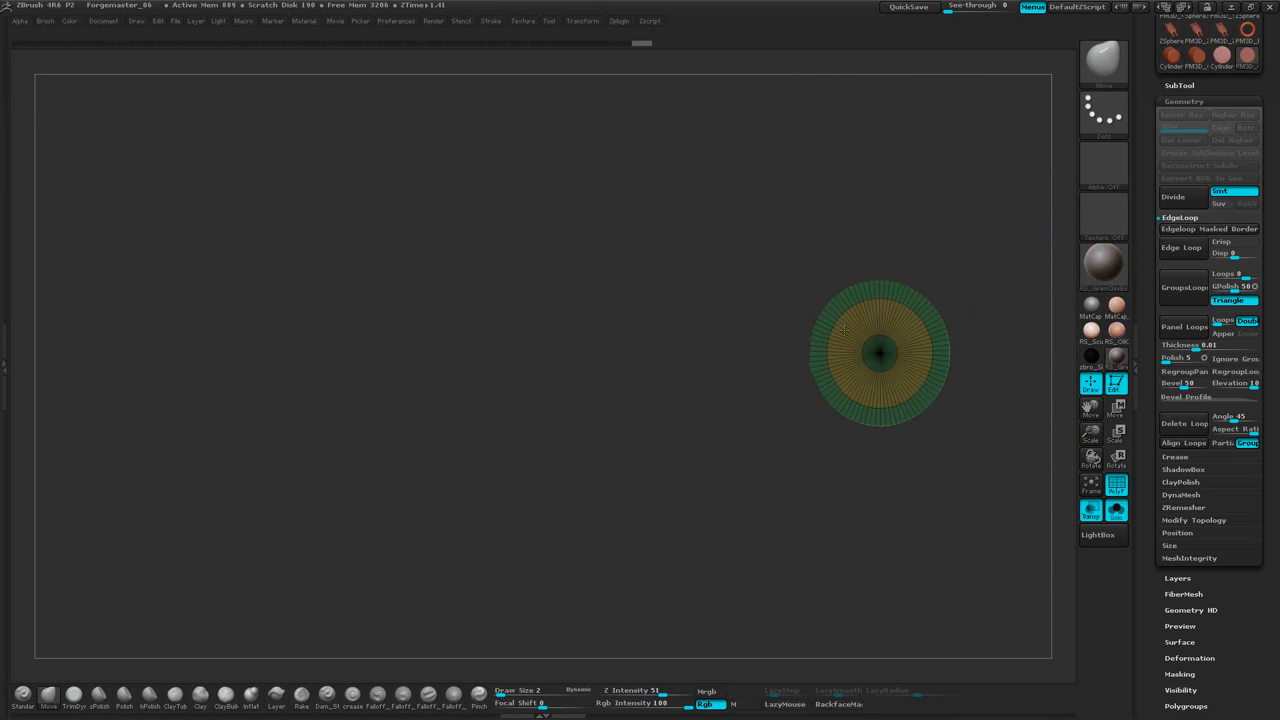
pyautogui.keyDown('ctrl'); pyautogui.keyDown('shift'); pyautogui.click(563, 527); pyautogui.keyUp('shift'); pyautogui.keyUp('ctrl')
# Isolate the wide ring between this face's centre and outer band, subdivide it with Edge Loop, and show the full disc
pyautogui.keyDown('ctrl'); pyautogui.keyDown('shift'); pyautogui.doubleClick(748, 332); pyautogui.keyUp('shift'); pyautogui.keyUp('ctrl')
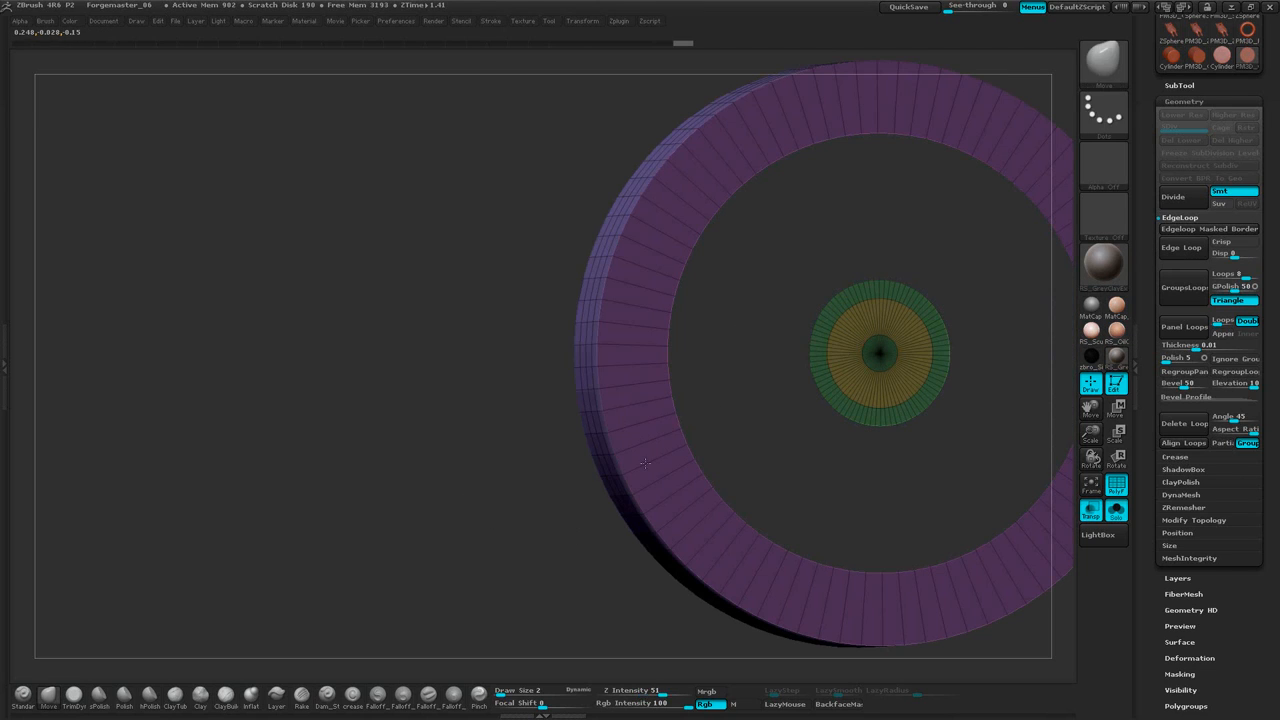
pyautogui.keyDown('ctrl'); pyautogui.keyDown('shift'); pyautogui.moveTo(523, 514); pyautogui.dragTo(479, 427); pyautogui.keyUp('shift'); pyautogui.keyUp('ctrl')
pyautogui.click(1181, 248)
pyautogui.keyDown('ctrl'); pyautogui.keyDown('shift'); pyautogui.click(549, 490); pyautogui.keyUp('shift'); pyautogui.keyUp('ctrl')
pyautogui.keyDown('alt'); pyautogui.moveTo(1010, 146); pyautogui.dragTo(988, 210); pyautogui.keyUp('alt')
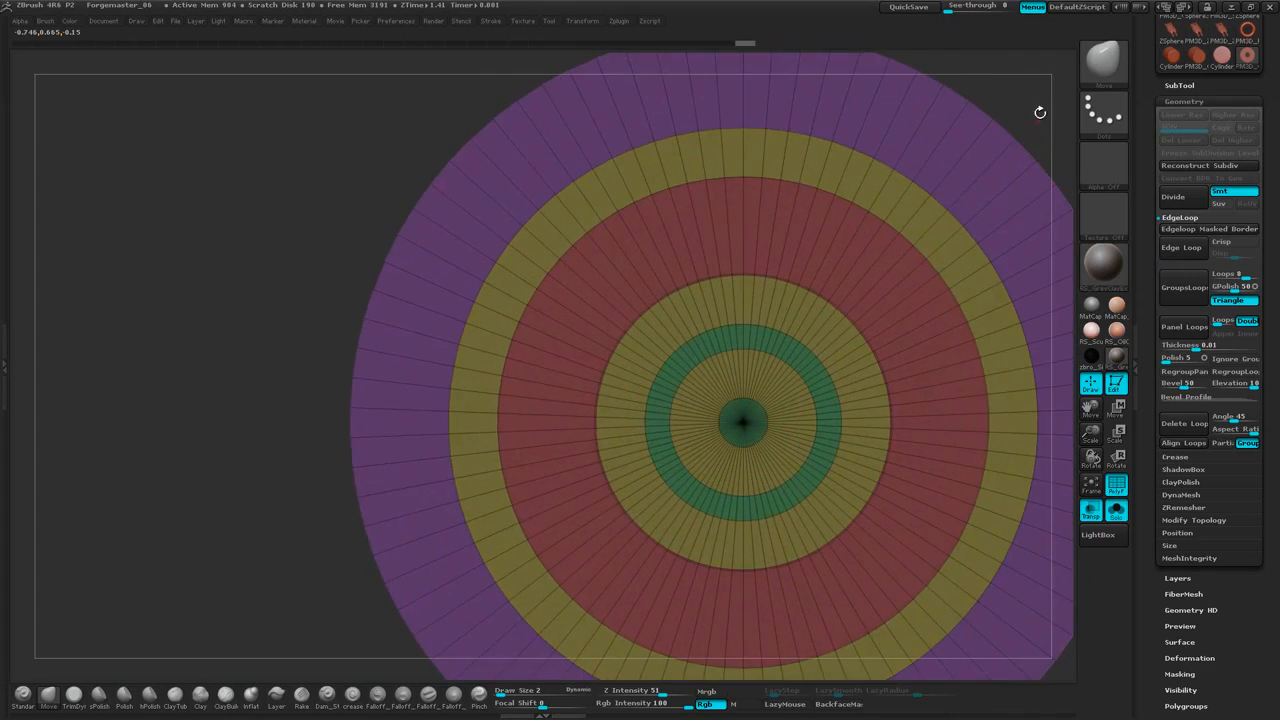
pyautogui.moveTo(1040, 99); pyautogui.dragTo(954, 149)
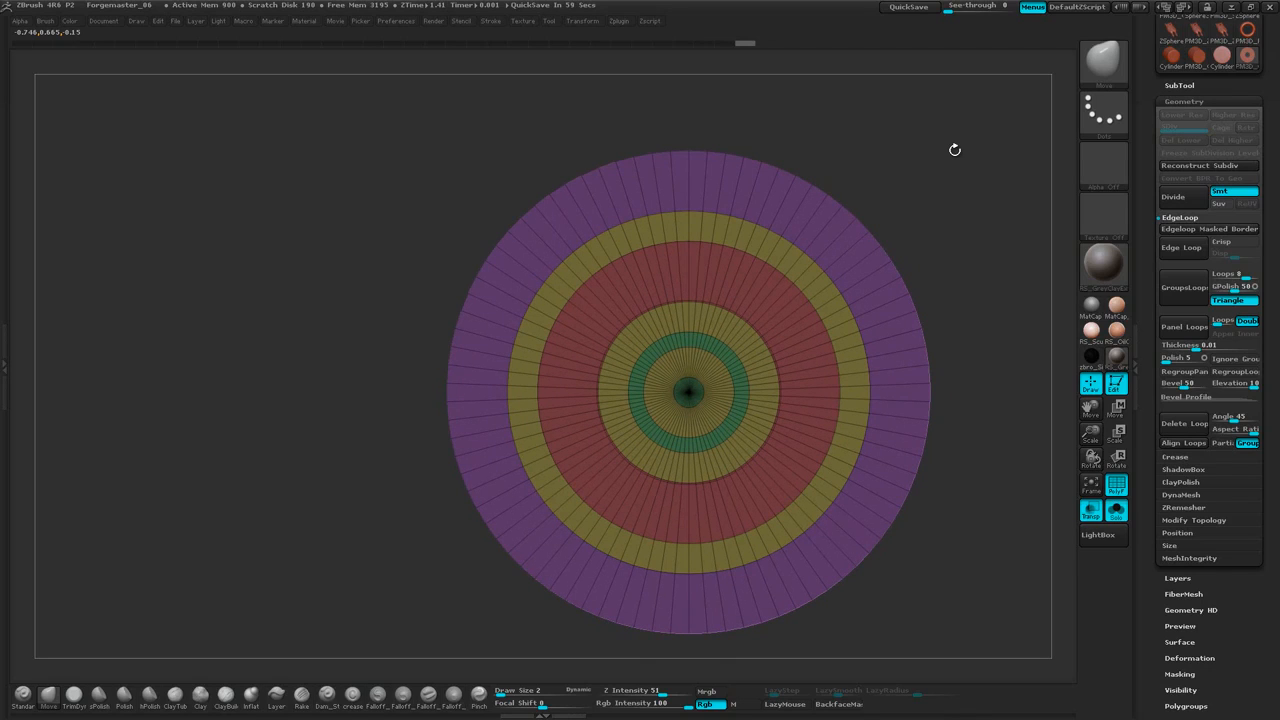
# Switch back to the blacksmith tool and turn off Solo to show the whole character
pyautogui.moveTo(1248, 92); pyautogui.dragTo(1260, 227)
pyautogui.click(1176, 147)
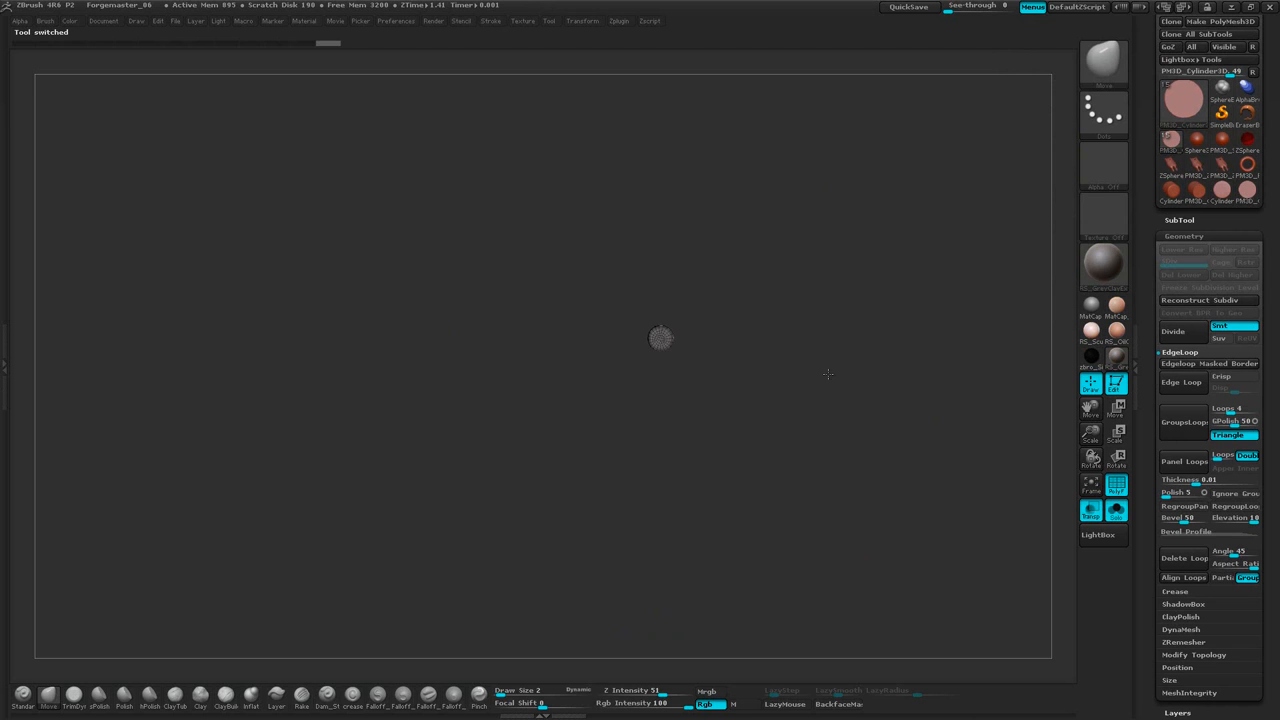
pyautogui.click(1121, 516)
pyautogui.moveTo(977, 392)
pyautogui.mouseDown()
pyautogui.moveTo(970, 301)
pyautogui.moveTo(930, 305)
pyautogui.mouseUp()
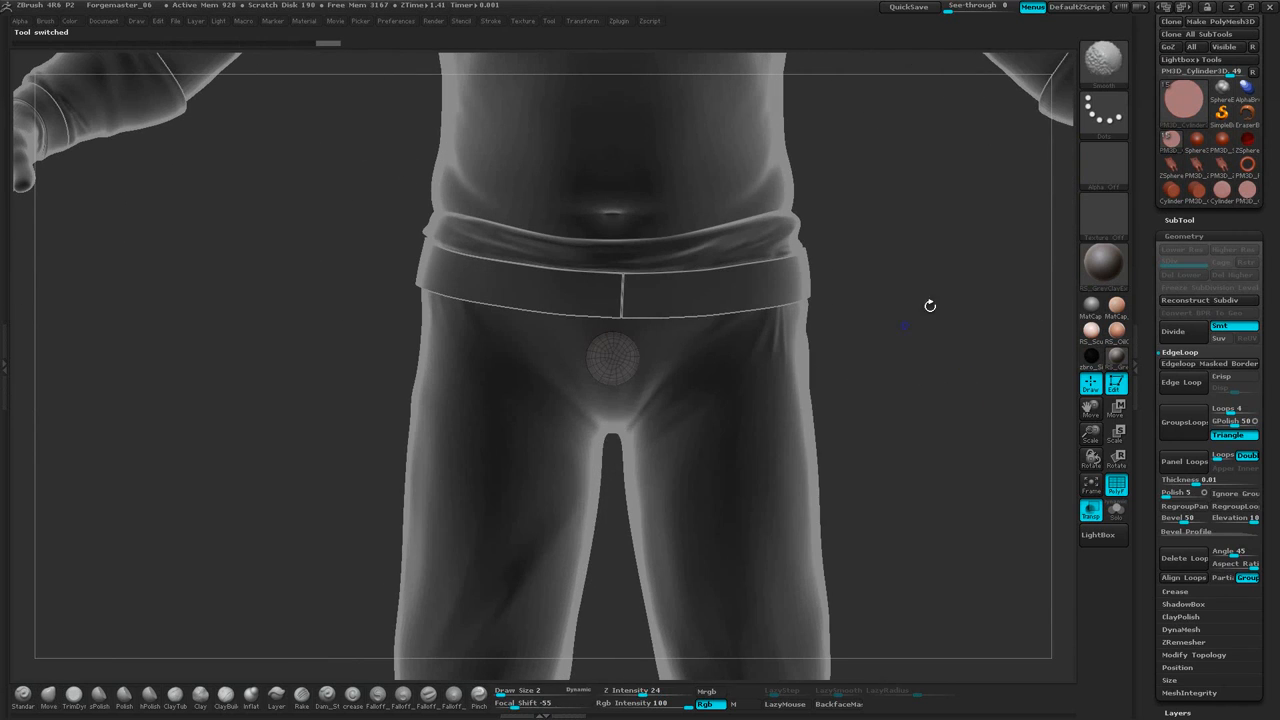
# Delete the character's old cylinder subtool and append the new edge-looped disc in its place
pyautogui.click(1181, 218)
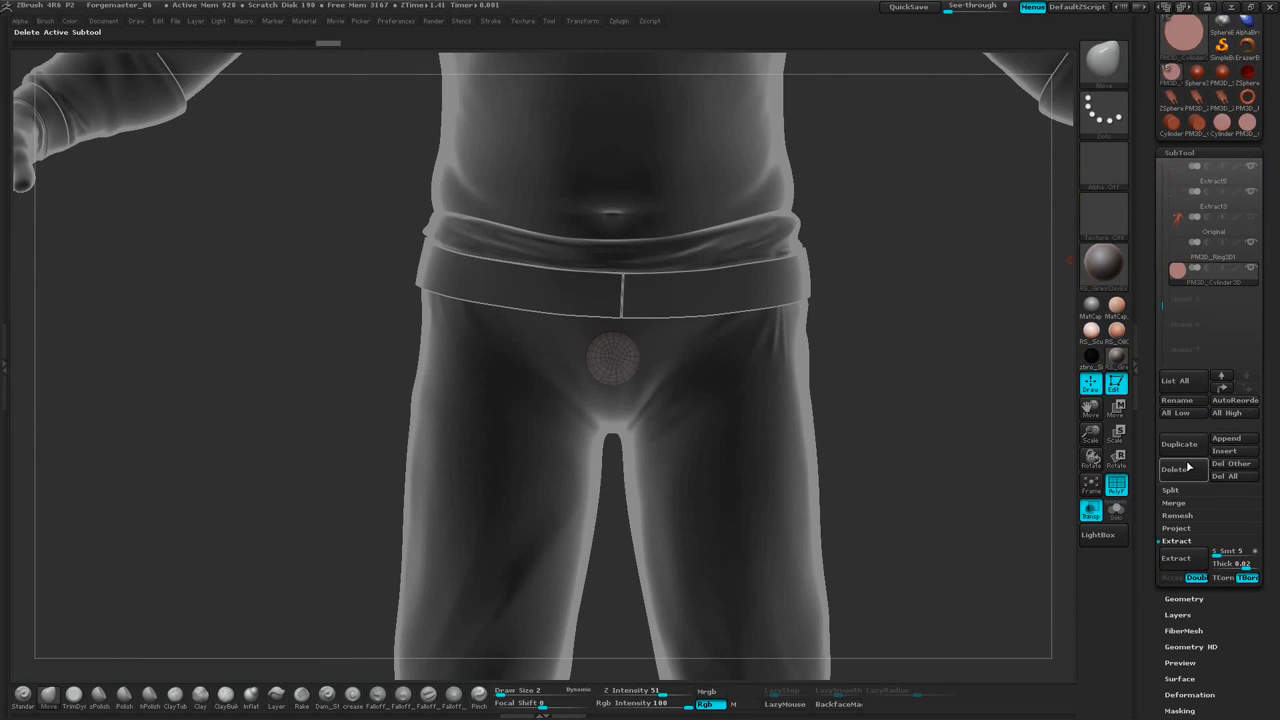
pyautogui.click(1184, 472)
pyautogui.click(1030, 500)
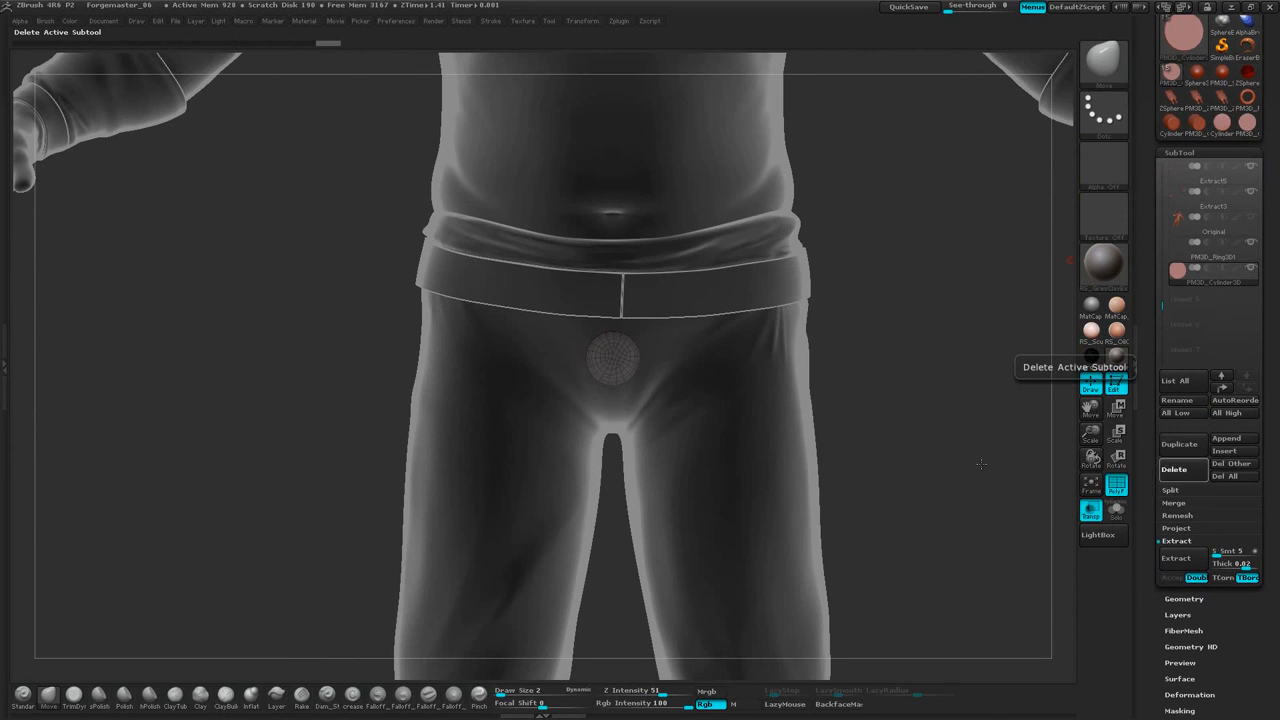
pyautogui.keyDown('alt'); pyautogui.moveTo(914, 448); pyautogui.dragTo(877, 380); pyautogui.keyUp('alt')
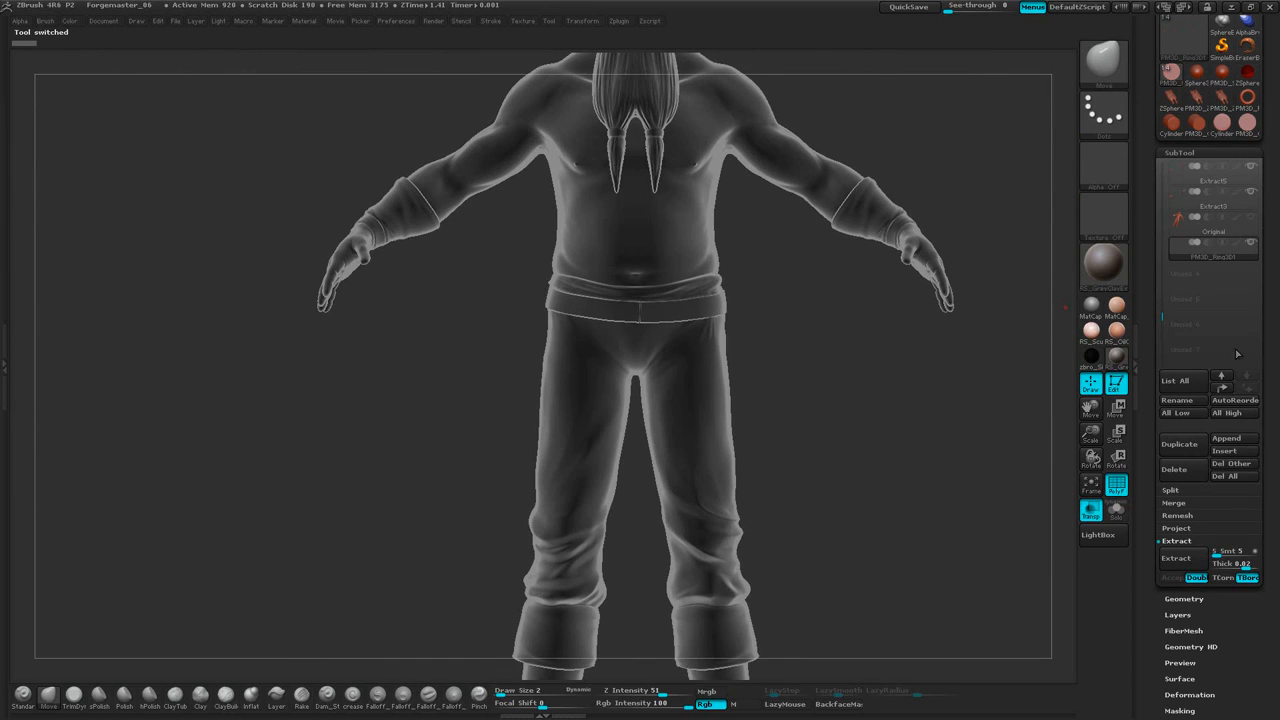
pyautogui.click(1229, 440)
pyautogui.click(971, 557)
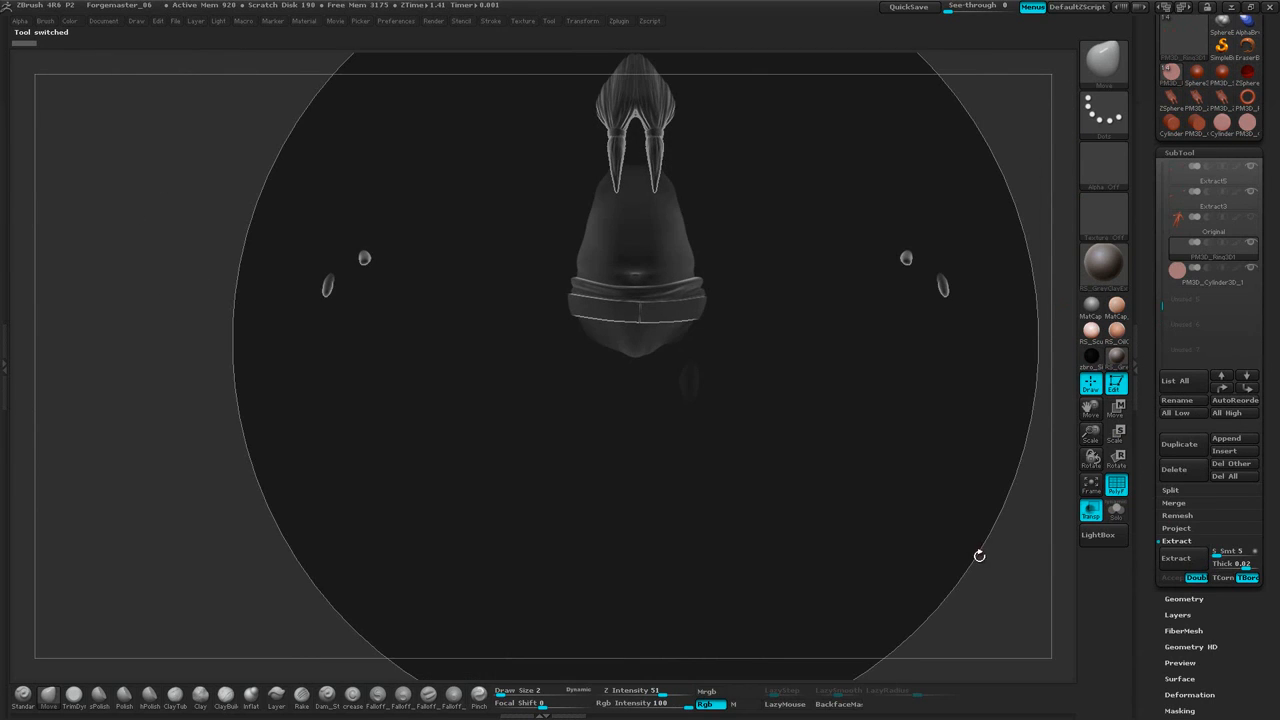
pyautogui.keyDown('alt'); pyautogui.moveTo(1036, 492); pyautogui.dragTo(991, 476); pyautogui.keyUp('alt')
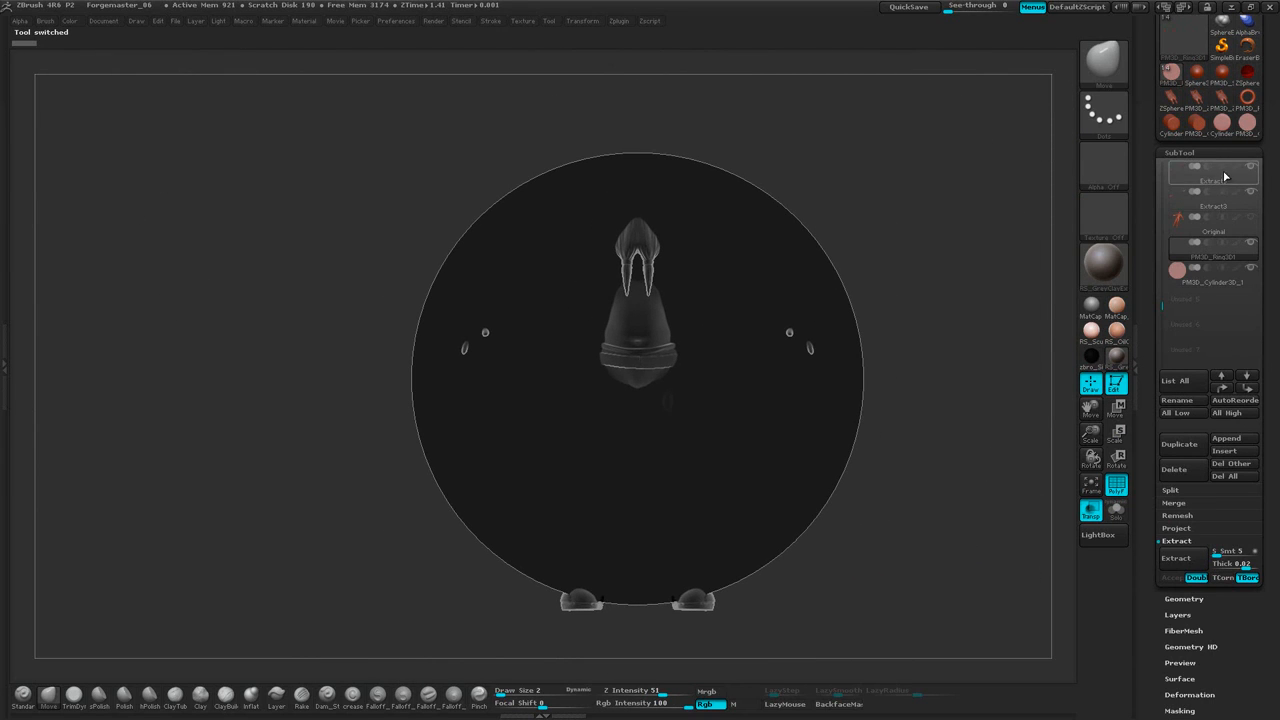
# Select the appended disc, hide its polyframe, and shrink it to accessory scale with the Size deformation
pyautogui.moveTo(1263, 415); pyautogui.dragTo(1263, 108)
pyautogui.click(1120, 486)
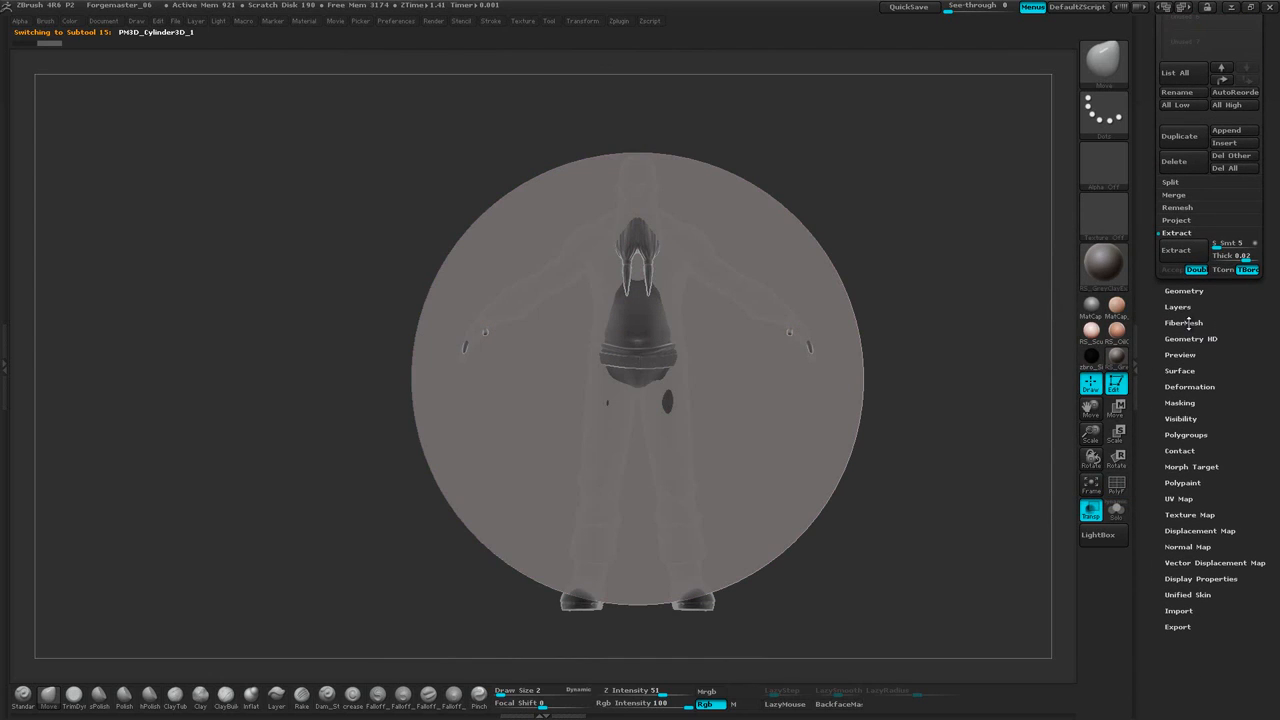
pyautogui.click(1189, 387)
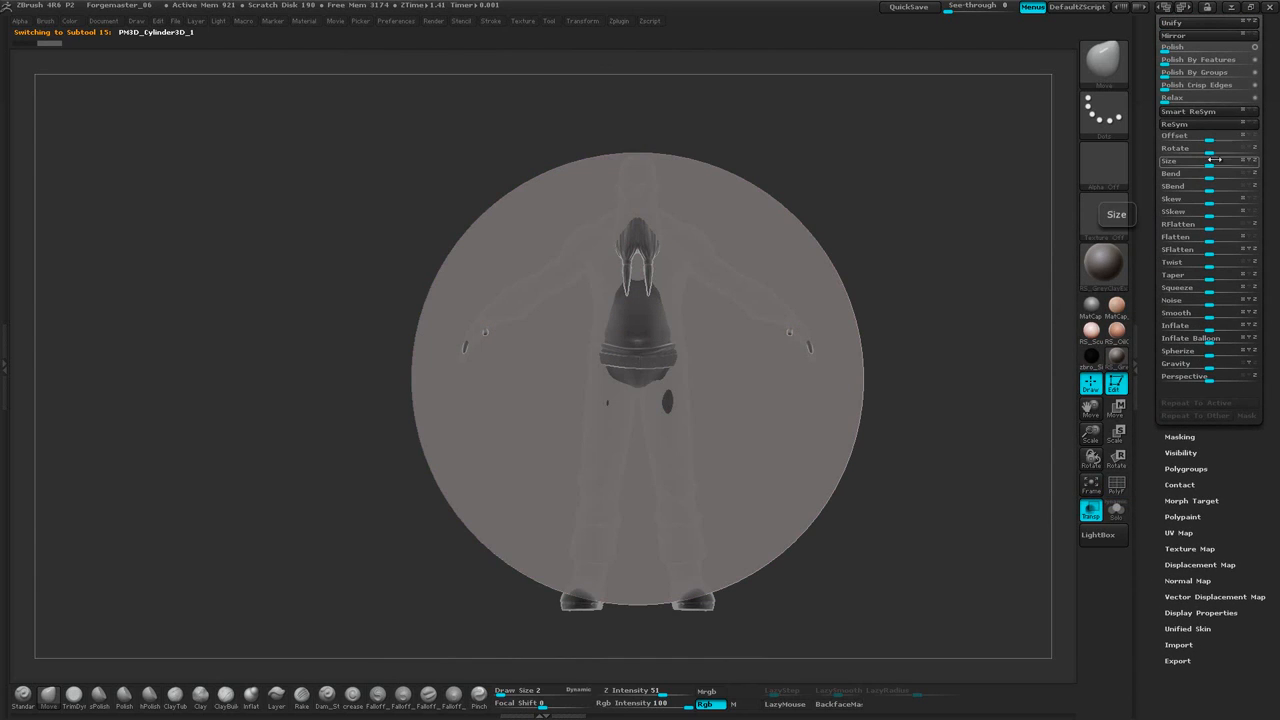
pyautogui.moveTo(1197, 165); pyautogui.dragTo(1147, 163)
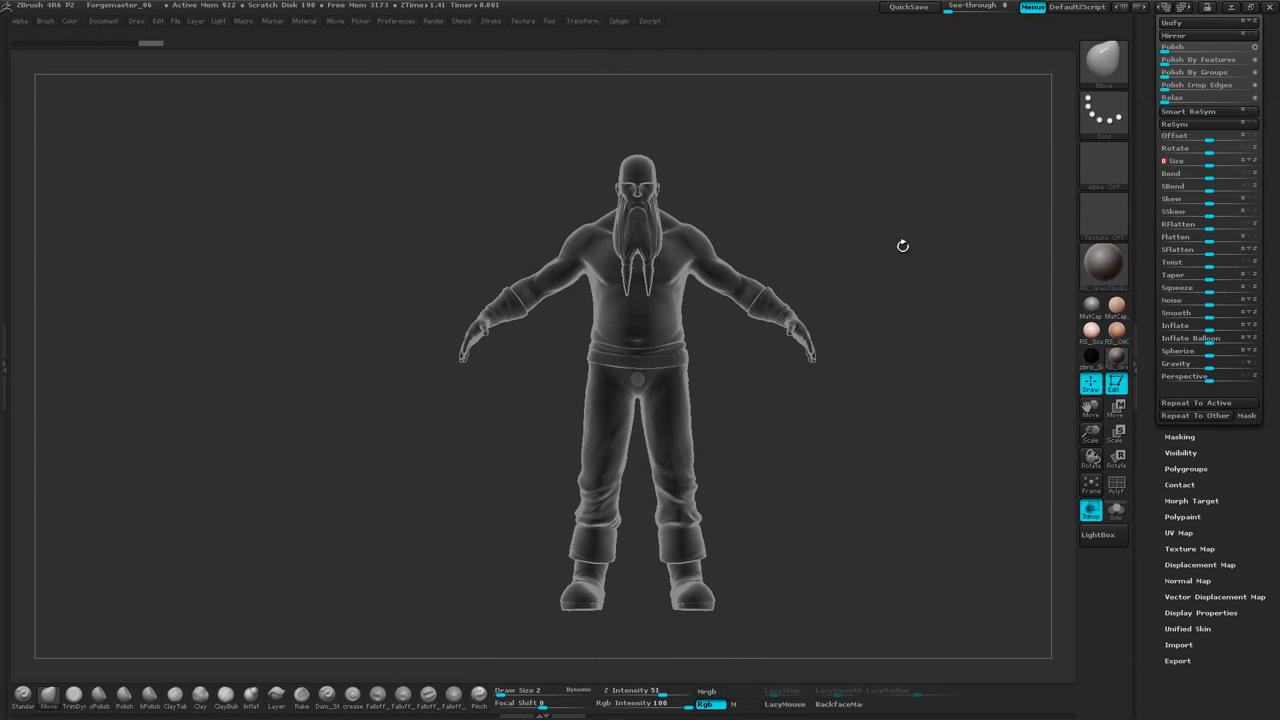
# Move the disc with Transpose from the character's hips to the wristband of the gloved arm
pyautogui.keyDown('alt'); pyautogui.moveTo(903, 246); pyautogui.dragTo(847, 467); pyautogui.keyUp('alt')
pyautogui.click(1117, 409)
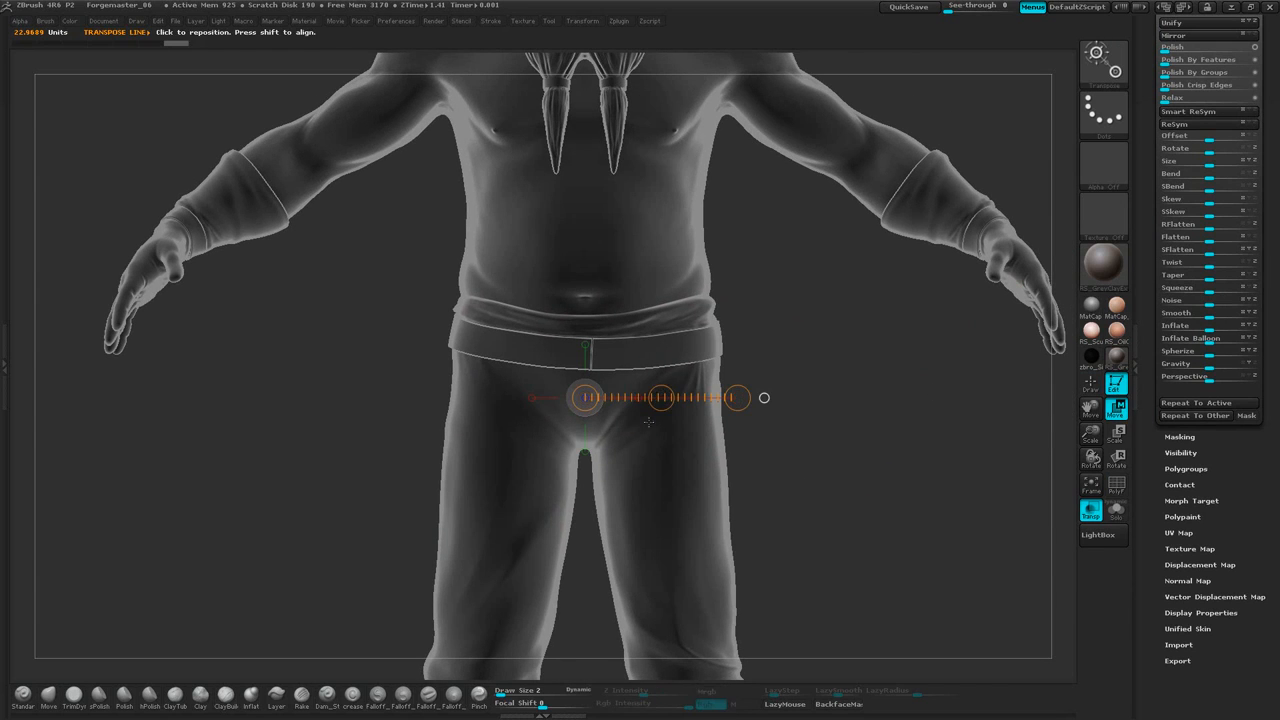
pyautogui.moveTo(937, 216)
pyautogui.mouseDown()
pyautogui.moveTo(913, 214)
pyautogui.moveTo(918, 290)
pyautogui.moveTo(880, 328)
pyautogui.moveTo(920, 230)
pyautogui.mouseUp()
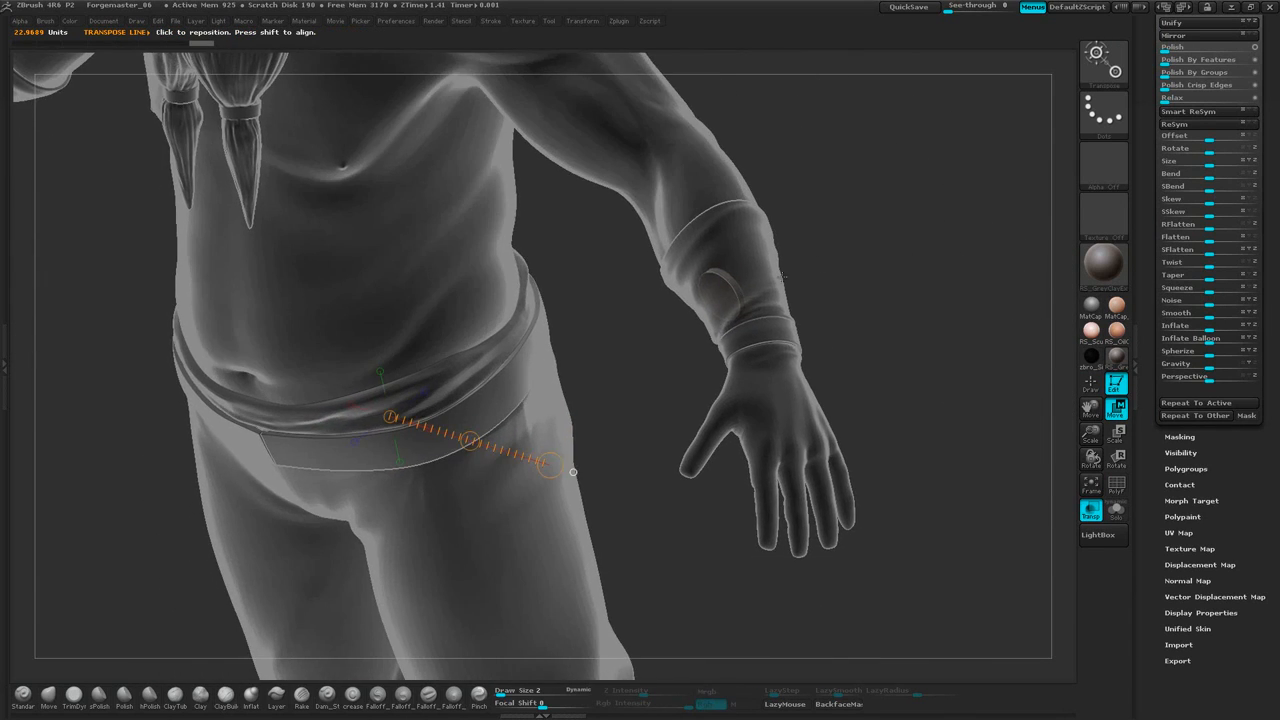
pyautogui.moveTo(730, 297); pyautogui.dragTo(795, 333)
pyautogui.moveTo(846, 286); pyautogui.dragTo(990, 280)
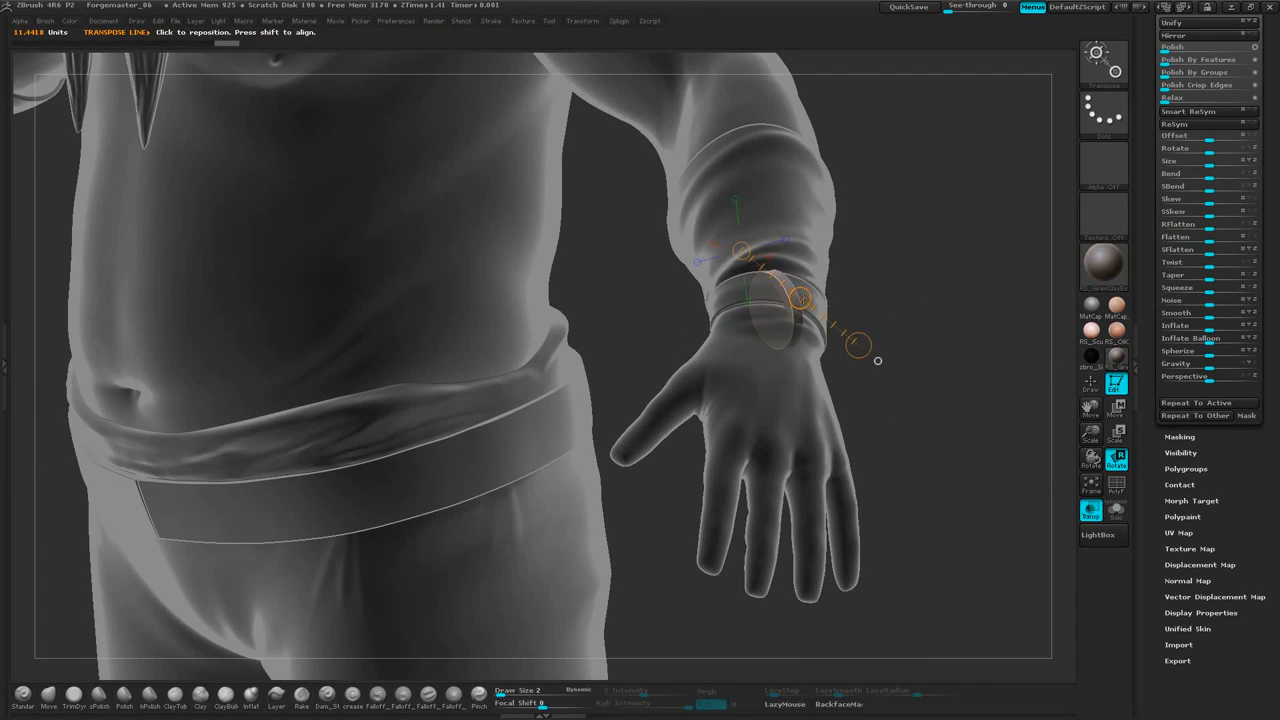
# Rotate the disc with Transpose so its flat face follows the slope of the wrist
pyautogui.moveTo(800, 298); pyautogui.dragTo(841, 263)
pyautogui.moveTo(722, 560); pyautogui.dragTo(722, 557)
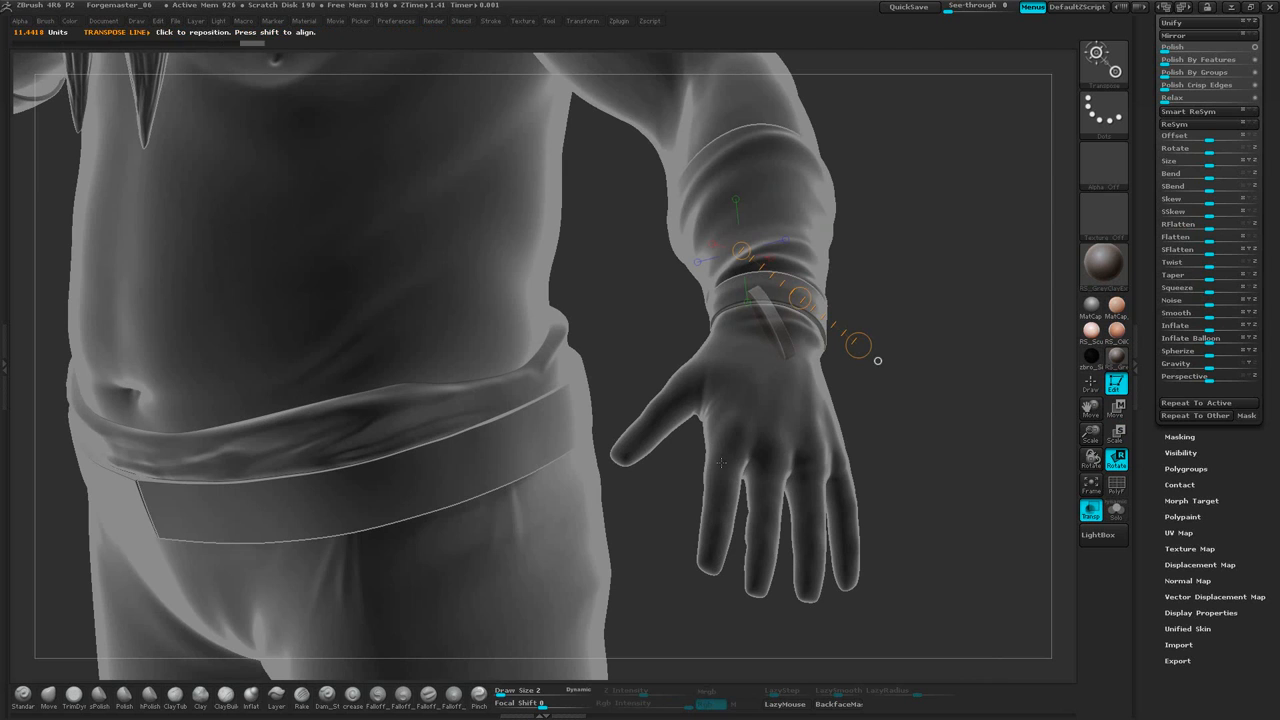
pyautogui.moveTo(760, 292); pyautogui.dragTo(813, 387)
pyautogui.moveTo(920, 346); pyautogui.dragTo(922, 372)
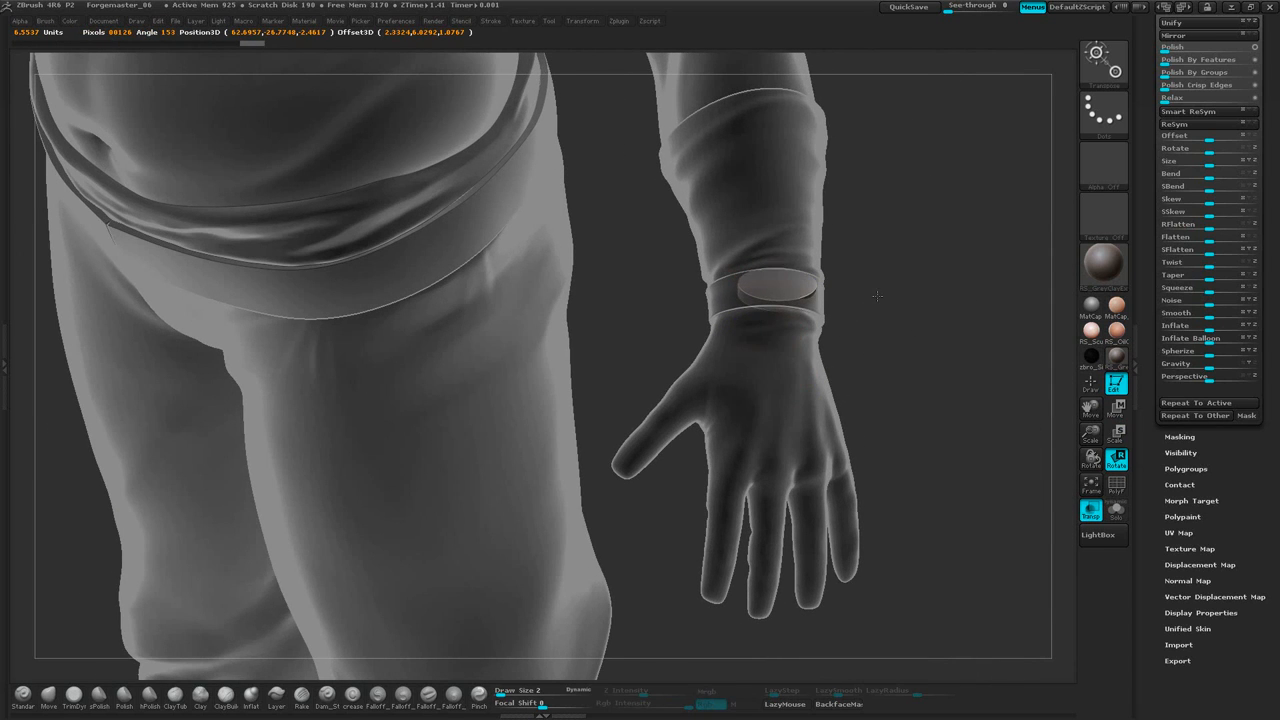
pyautogui.moveTo(871, 313); pyautogui.dragTo(886, 264)
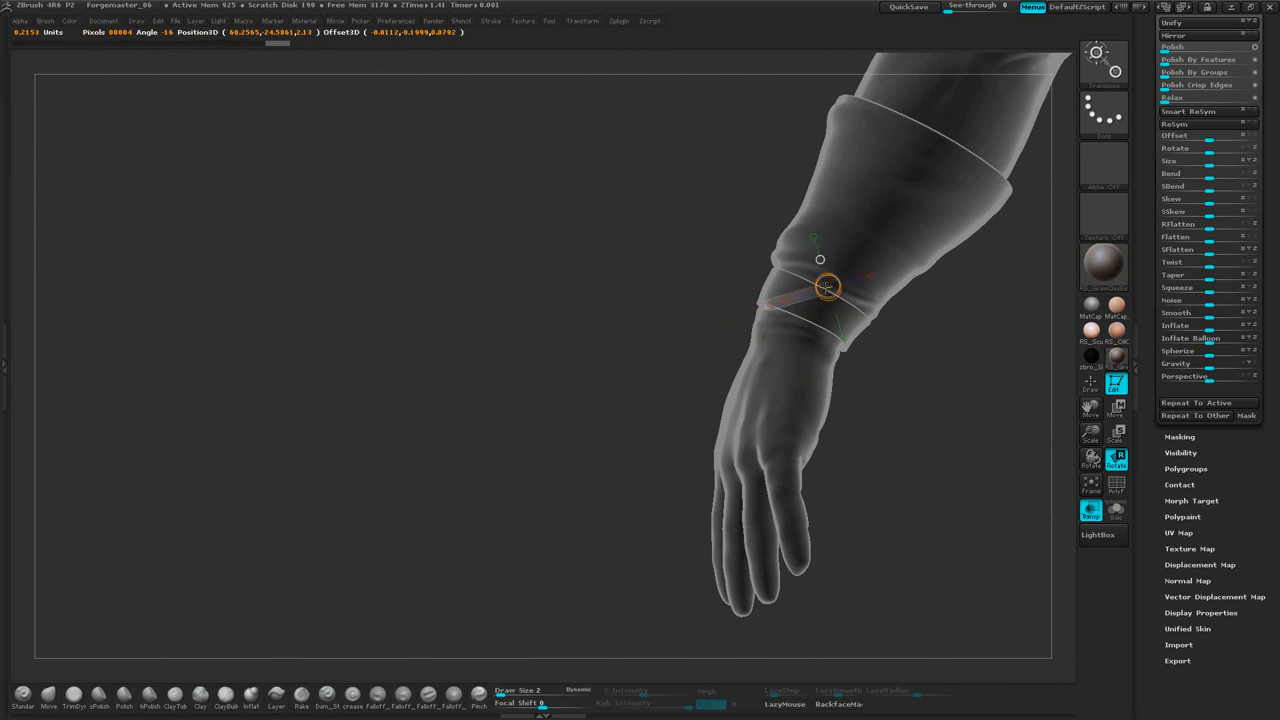
pyautogui.moveTo(744, 424); pyautogui.dragTo(744, 424)
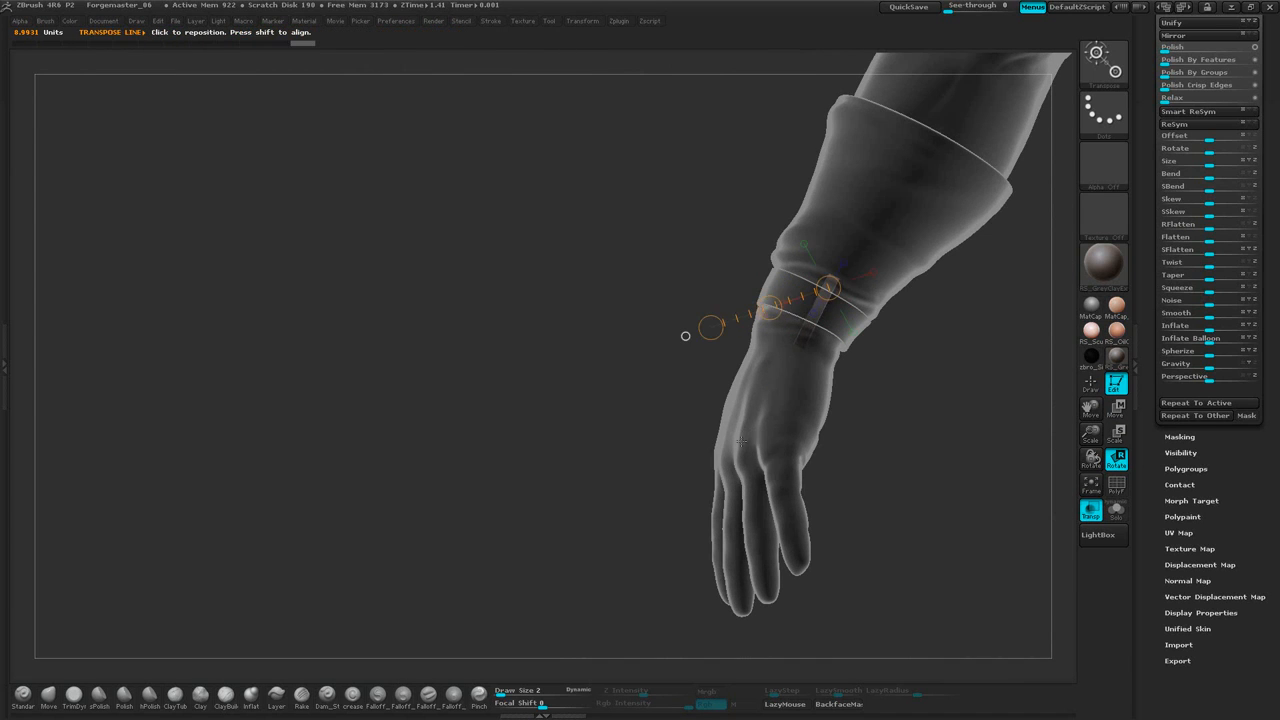
# Move the disc outward so it sits on the outer surface of the wristband
pyautogui.moveTo(640, 400)
pyautogui.mouseDown()
pyautogui.moveTo(734, 383)
pyautogui.moveTo(966, 189)
pyautogui.moveTo(903, 198)
pyautogui.moveTo(862, 265)
pyautogui.mouseUp()
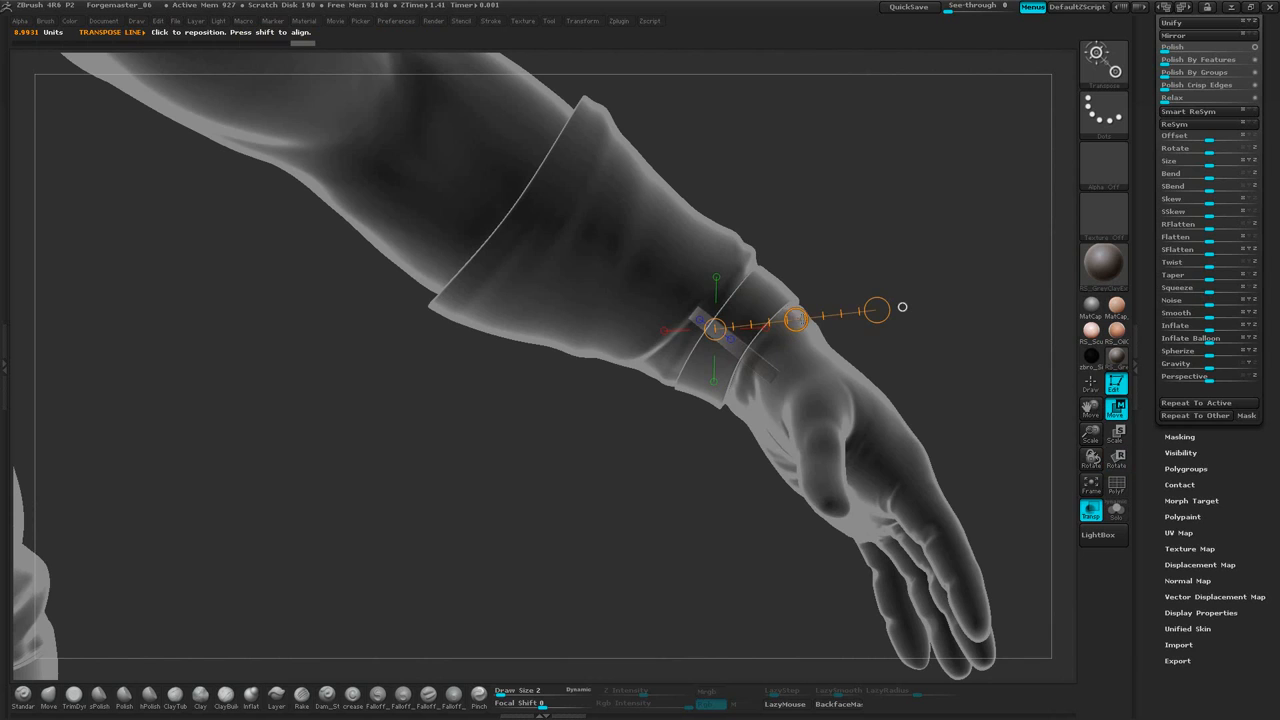
pyautogui.moveTo(876, 310); pyautogui.dragTo(856, 254)
pyautogui.moveTo(985, 238); pyautogui.dragTo(1105, 374)
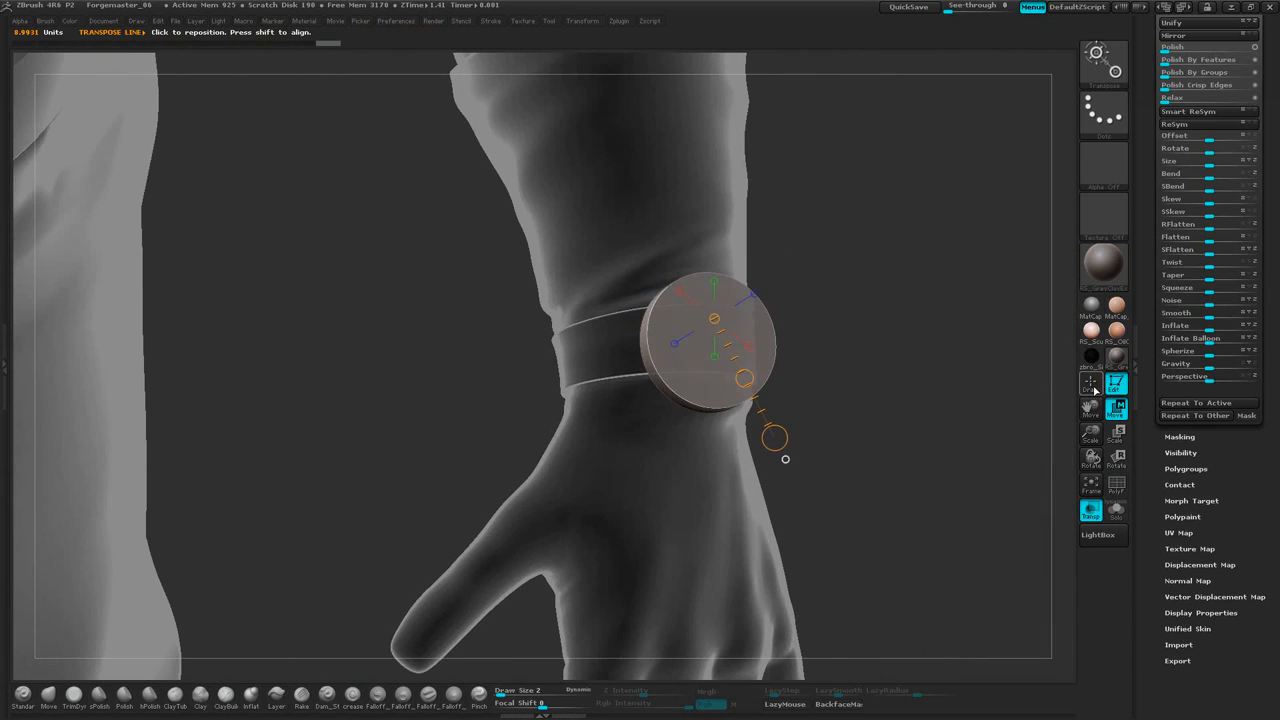
pyautogui.click(1118, 434)
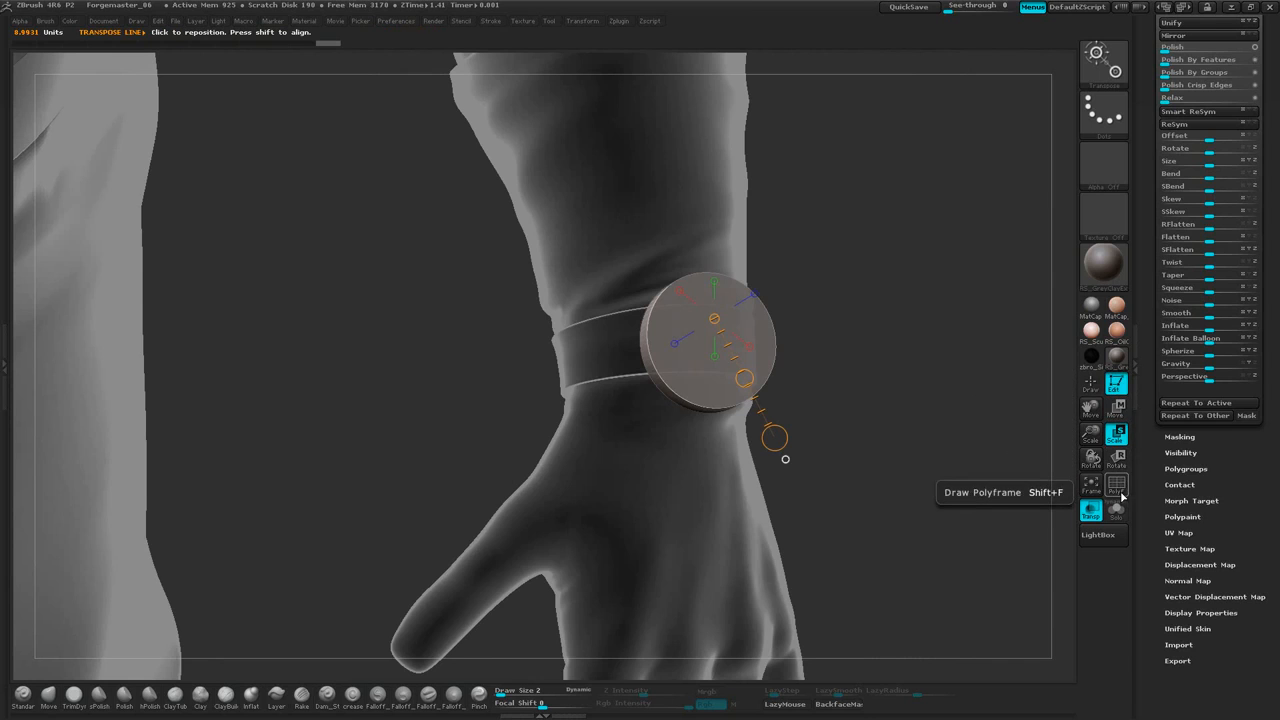
pyautogui.click(1120, 411)
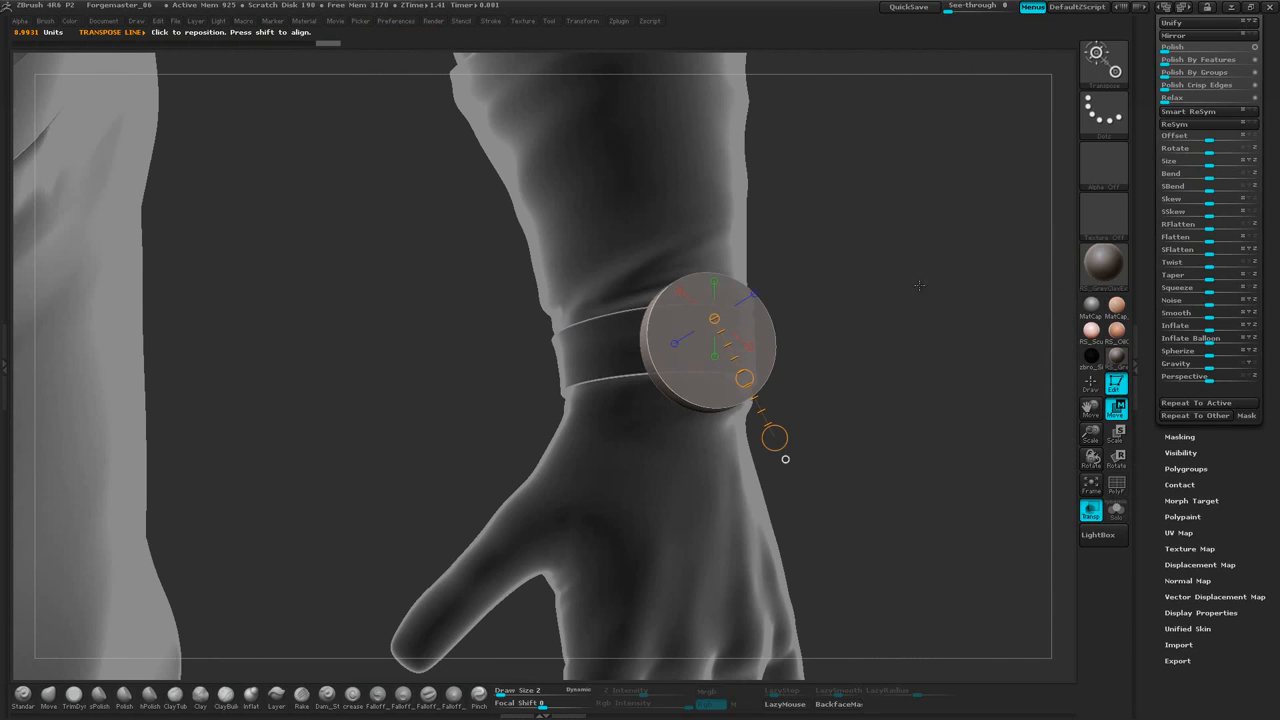
pyautogui.moveTo(918, 283); pyautogui.dragTo(680, 315)
pyautogui.moveTo(619, 366); pyautogui.dragTo(627, 339)
pyautogui.moveTo(530, 325); pyautogui.dragTo(885, 184)
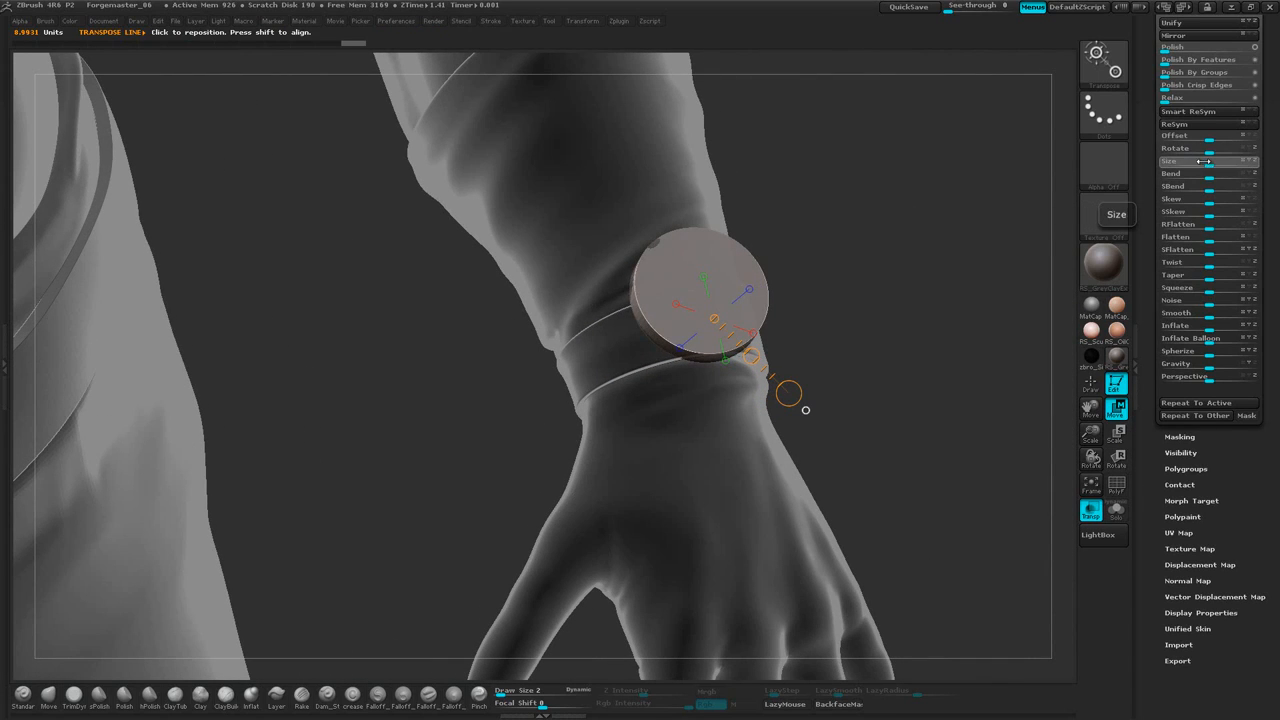
# Shrink the disc further with the Size deformation and move it back to the outside of the wristband
pyautogui.moveTo(1204, 161); pyautogui.dragTo(1142, 167)
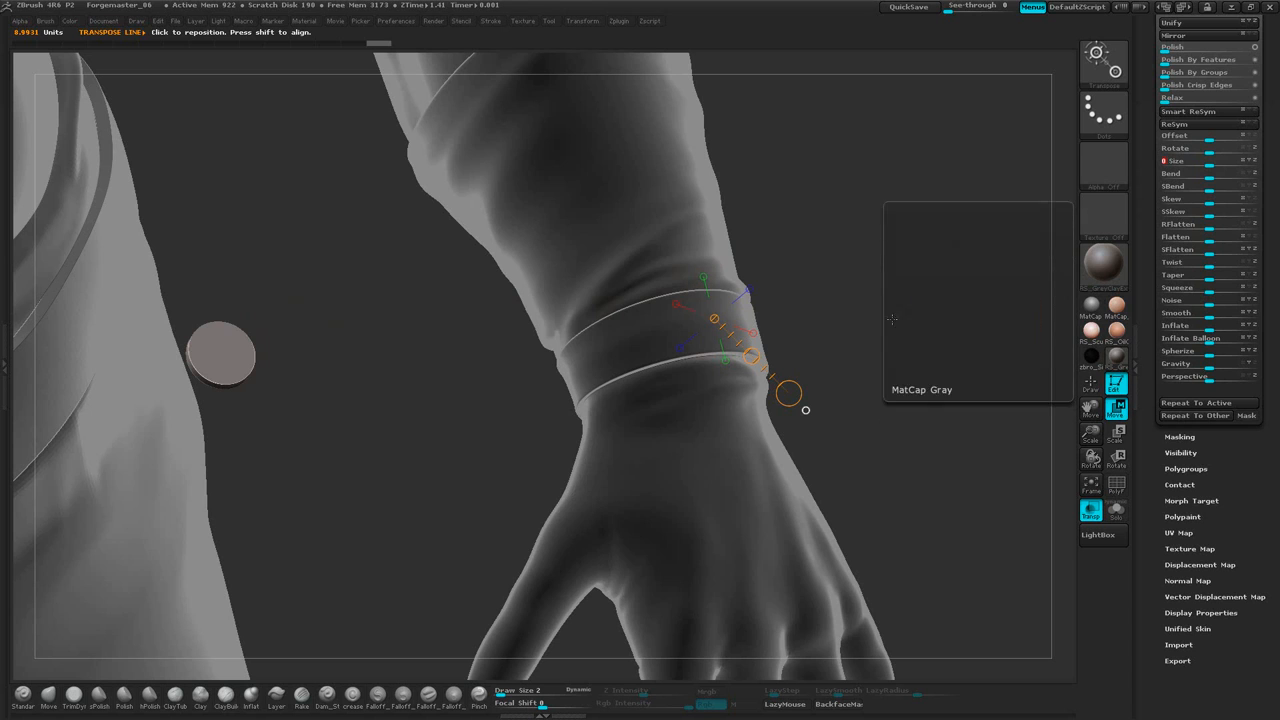
pyautogui.moveTo(220, 355); pyautogui.dragTo(311, 500)
pyautogui.moveTo(263, 417)
pyautogui.mouseDown()
pyautogui.moveTo(332, 346)
pyautogui.moveTo(728, 340)
pyautogui.moveTo(750, 376)
pyautogui.moveTo(690, 292)
pyautogui.moveTo(653, 272)
pyautogui.mouseUp()
pyautogui.keyDown('alt'); pyautogui.moveTo(653, 272); pyautogui.dragTo(722, 263, button='right'); pyautogui.keyUp('alt')
pyautogui.moveTo(720, 261); pyautogui.dragTo(707, 320)
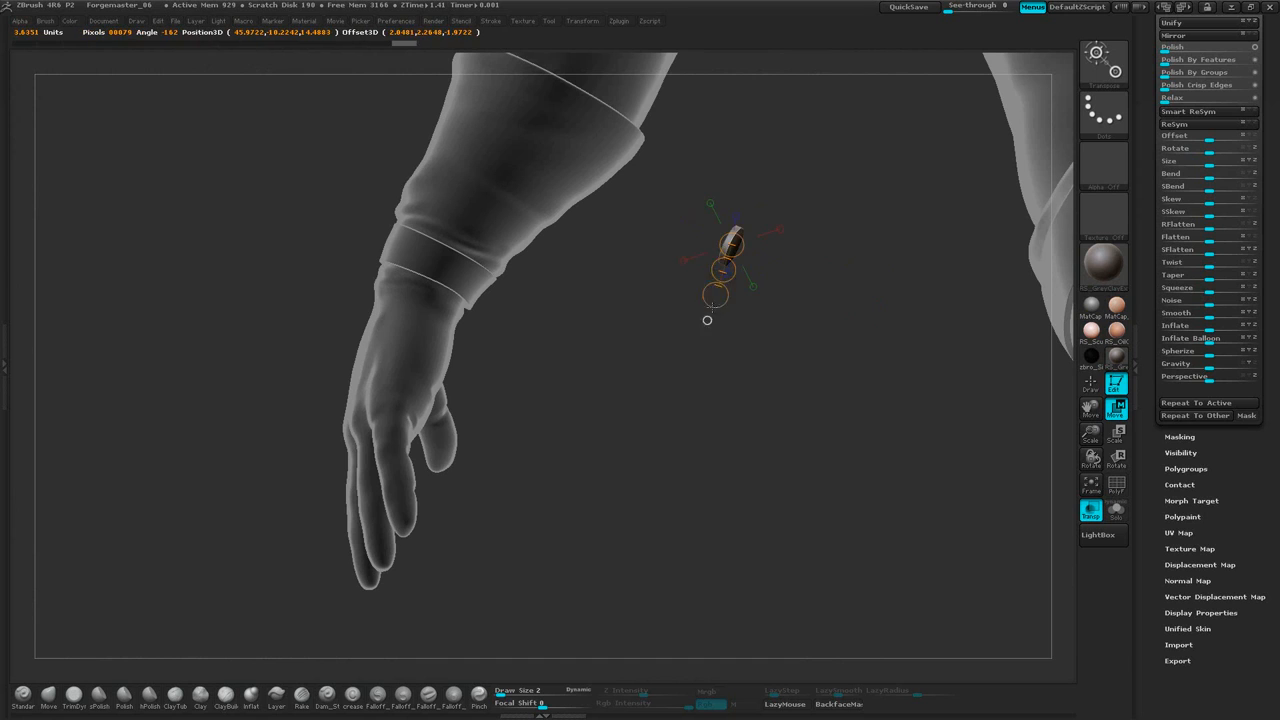
pyautogui.moveTo(684, 390); pyautogui.dragTo(497, 310)
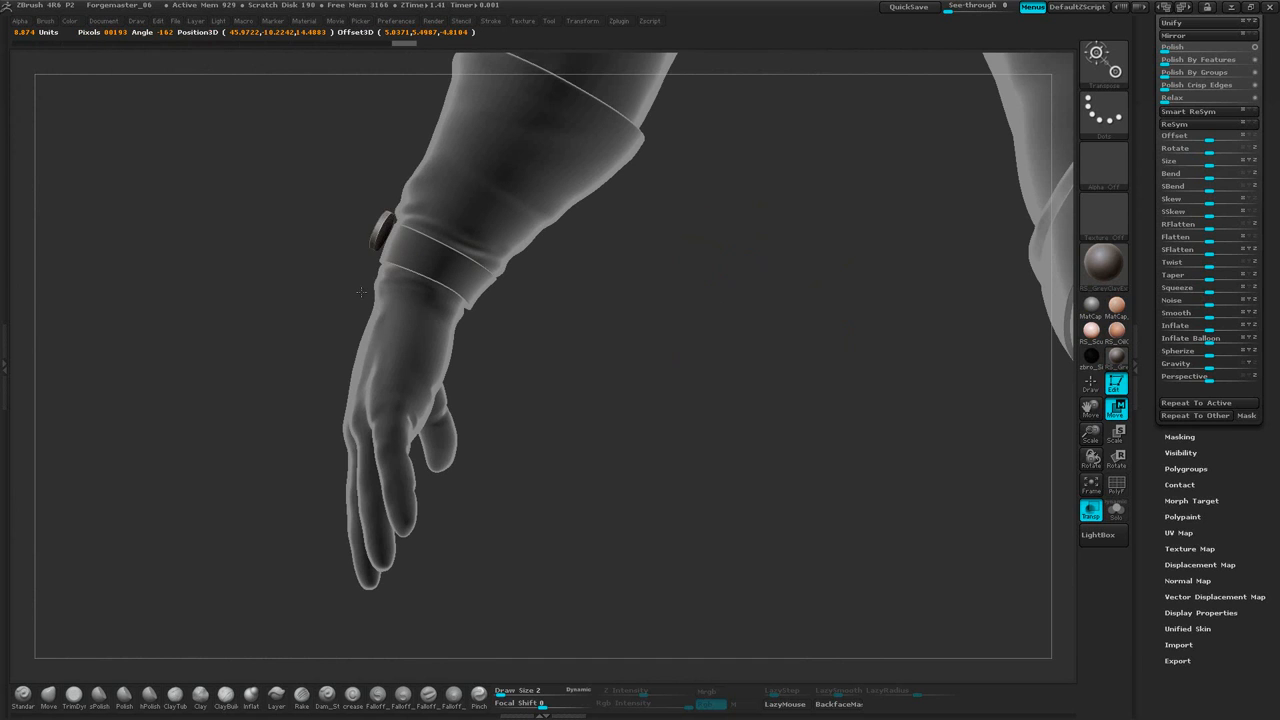
pyautogui.moveTo(361, 292); pyautogui.dragTo(358, 298)
# Reposition the disc from two viewing angles so it rests against the wristband's outer edge
pyautogui.moveTo(471, 302)
pyautogui.mouseDown(button='right')
pyautogui.moveTo(634, 334)
pyautogui.moveTo(817, 189)
pyautogui.moveTo(921, 172)
pyautogui.moveTo(955, 215)
pyautogui.mouseUp(button='right')
pyautogui.moveTo(881, 330); pyautogui.dragTo(903, 491)
pyautogui.moveTo(893, 410)
pyautogui.mouseDown()
pyautogui.moveTo(649, 452)
pyautogui.moveTo(871, 431)
pyautogui.moveTo(891, 414)
pyautogui.moveTo(613, 447)
pyautogui.moveTo(575, 438)
pyautogui.mouseUp()
pyautogui.moveTo(577, 435); pyautogui.dragTo(884, 289, button='right')
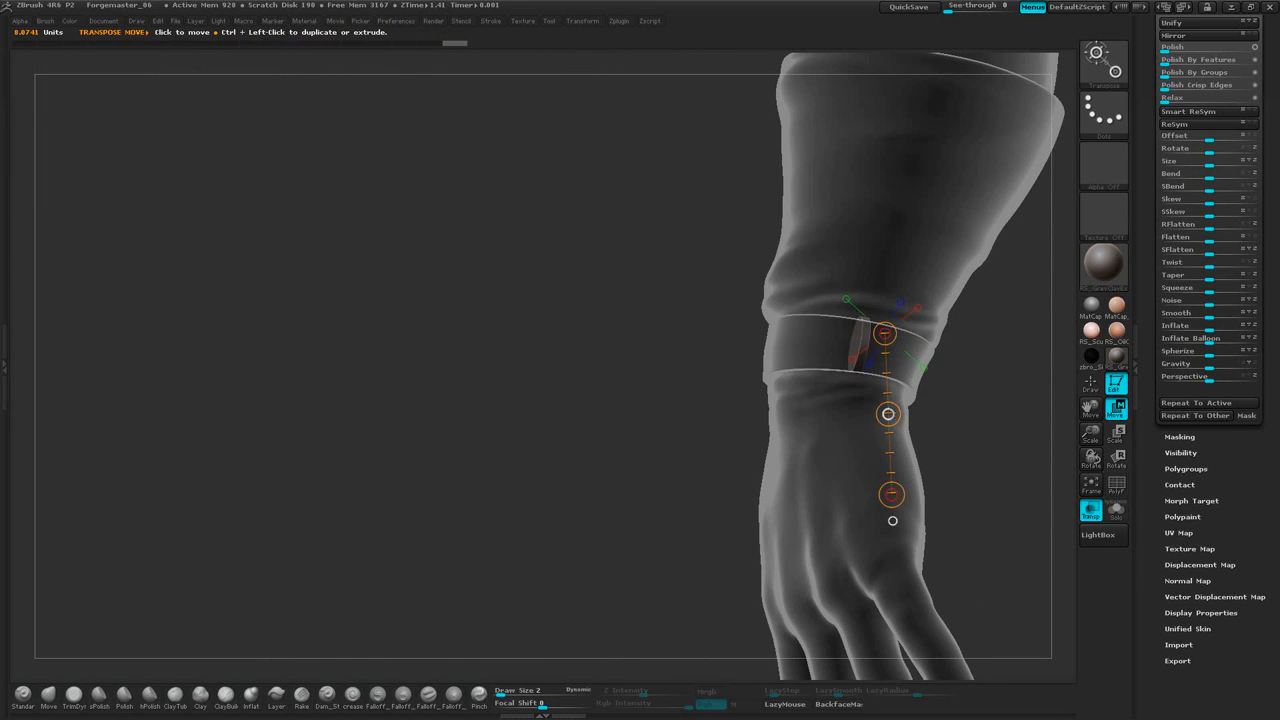
pyautogui.moveTo(888, 414); pyautogui.dragTo(787, 420)
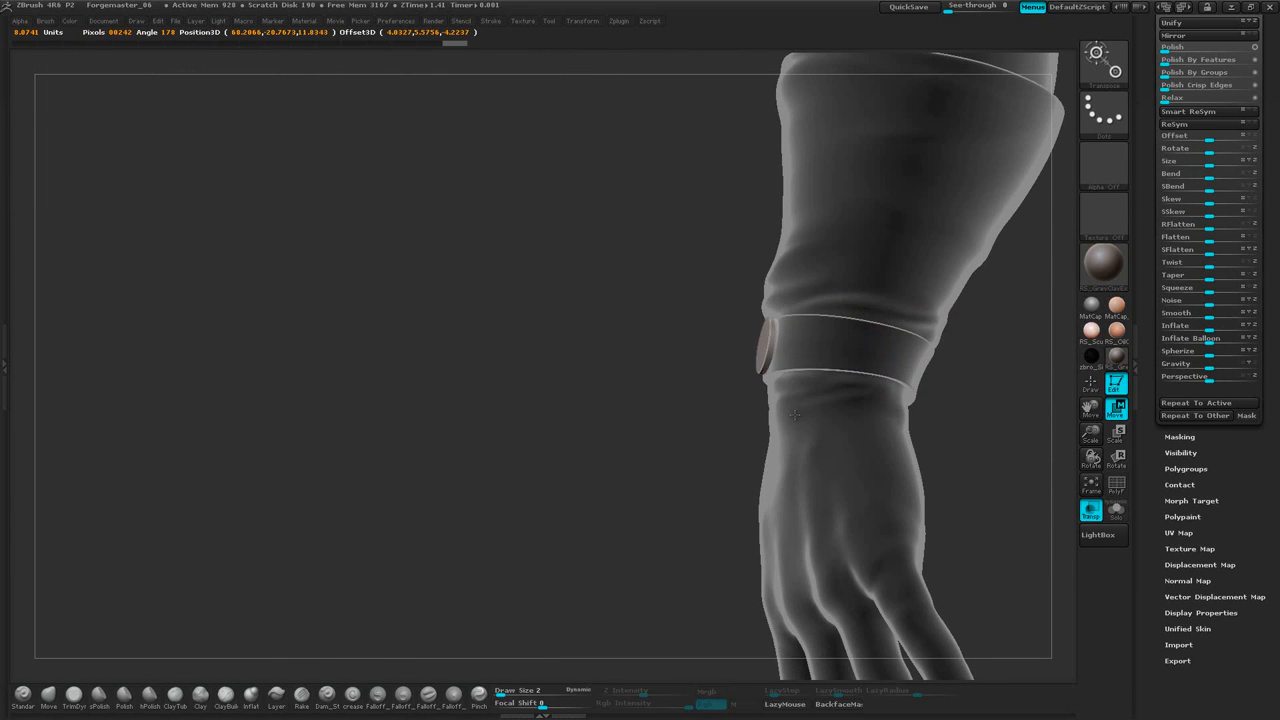
# Turn off Transparency and nudge the disc along the back of the wristband
pyautogui.click(1090, 510)
pyautogui.moveTo(1000, 290); pyautogui.dragTo(848, 268, button='right')
pyautogui.moveTo(930, 215)
pyautogui.keyDown('ctrl'); pyautogui.mouseDown(button='right')
pyautogui.moveTo(911, 245)
pyautogui.moveTo(781, 328)
pyautogui.moveTo(906, 143)
pyautogui.moveTo(963, 128)
pyautogui.mouseUp(button='right'); pyautogui.keyUp('ctrl')
pyautogui.moveTo(612, 319); pyautogui.dragTo(643, 421)
pyautogui.moveTo(627, 370); pyautogui.dragTo(647, 368)
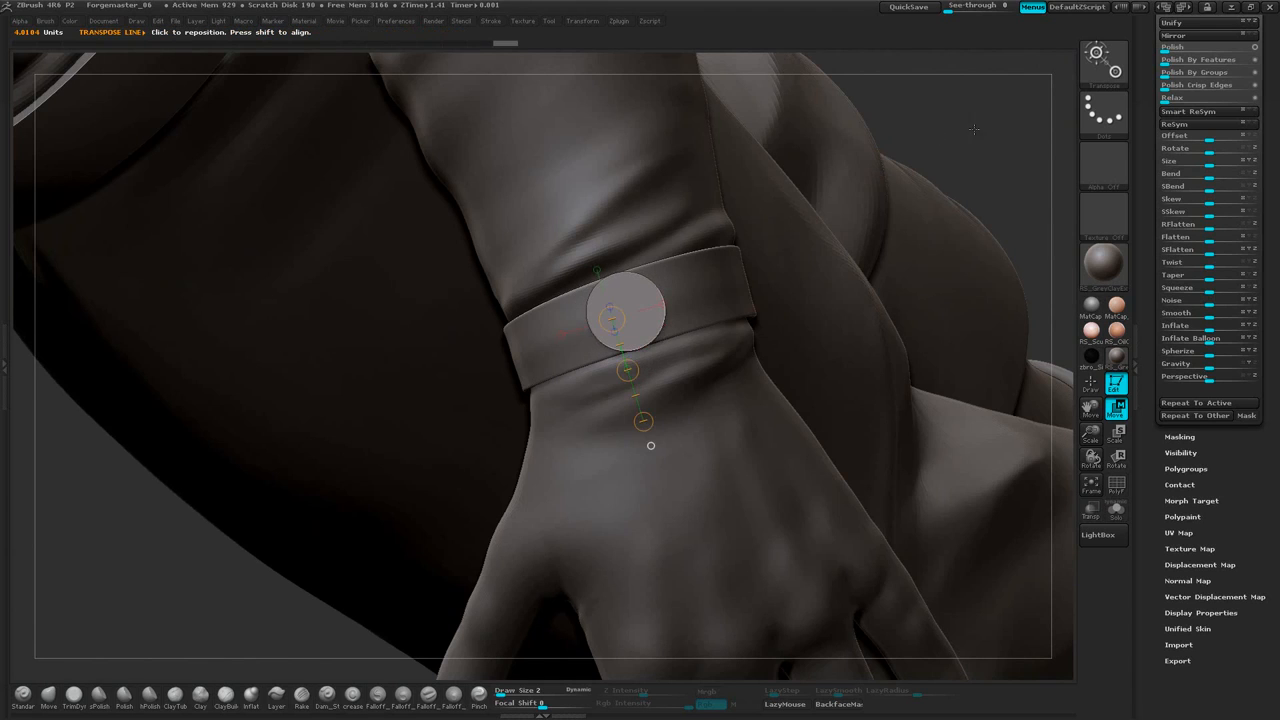
# Tilt the disc slightly with Transpose Rotate to align it with the wristband's surface
pyautogui.moveTo(795, 218); pyautogui.dragTo(952, 160, button='right')
pyautogui.click(1120, 461)
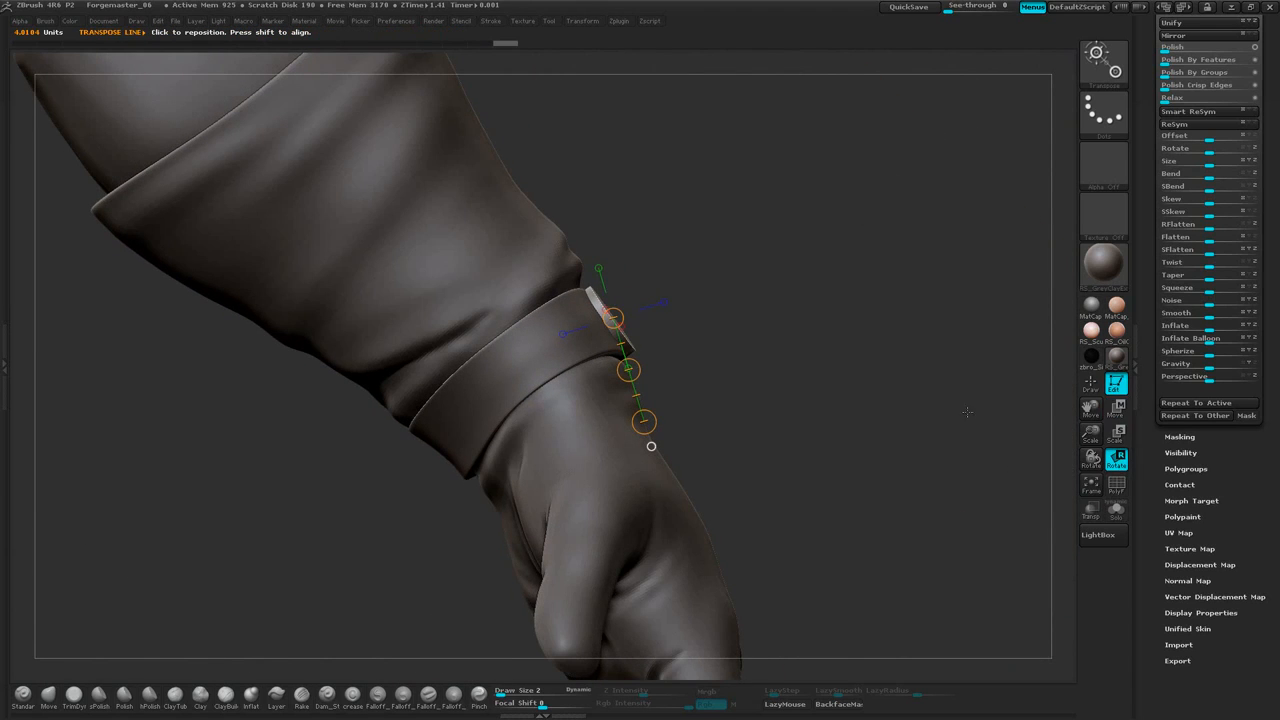
pyautogui.moveTo(644, 422)
pyautogui.mouseDown()
pyautogui.moveTo(655, 418)
pyautogui.moveTo(641, 430)
pyautogui.mouseUp()
pyautogui.keyDown('ctrl'); pyautogui.moveTo(834, 260); pyautogui.dragTo(1069, 430, button='right'); pyautogui.keyUp('ctrl')
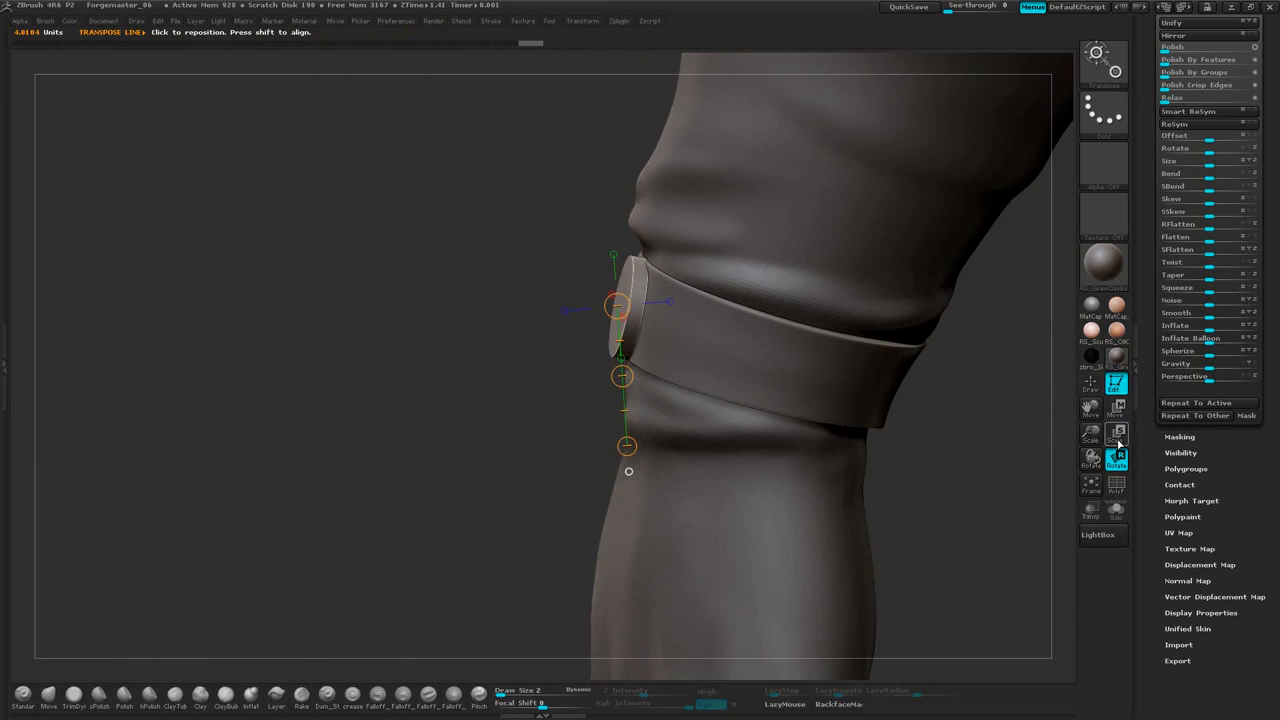
# Tilt the disc slightly with Transpose Rotate and move it into place against the back of the wristband
pyautogui.moveTo(622, 376); pyautogui.dragTo(649, 357)
pyautogui.moveTo(551, 414); pyautogui.dragTo(895, 222)
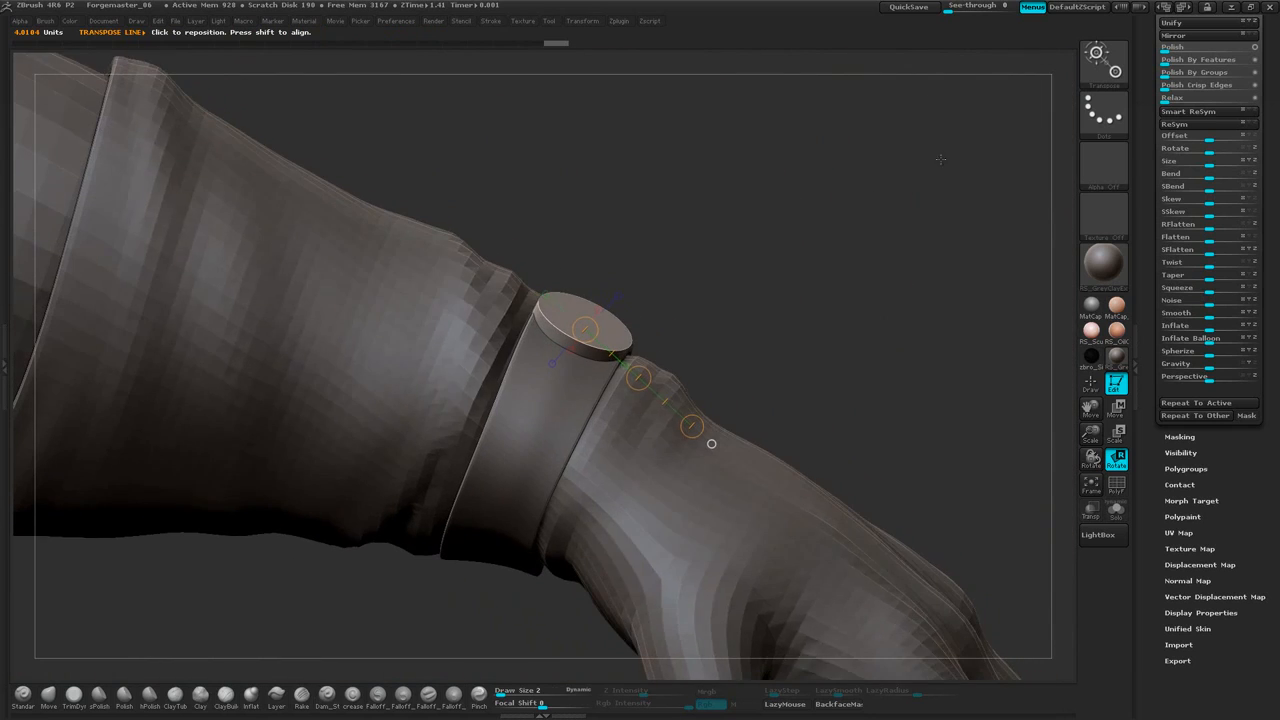
pyautogui.click(1121, 411)
pyautogui.moveTo(638, 377); pyautogui.dragTo(647, 371)
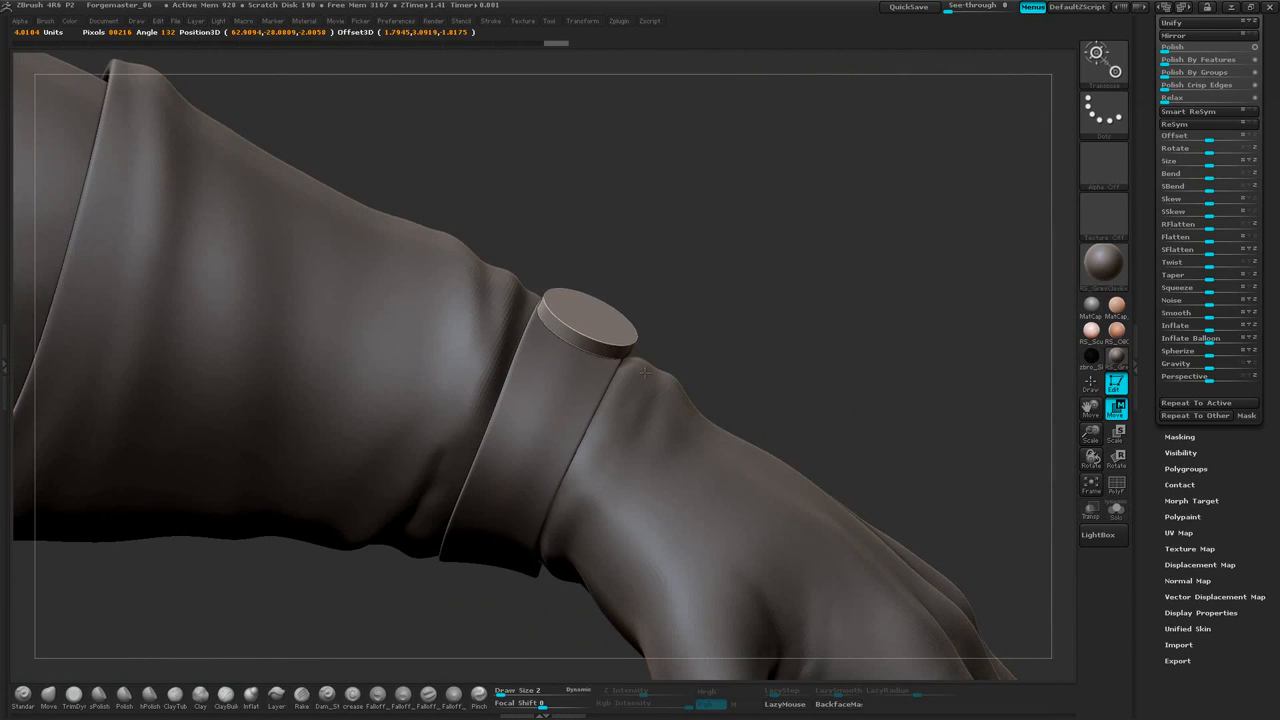
pyautogui.moveTo(645, 371); pyautogui.dragTo(645, 371)
# Rotate the disc slightly to follow the wristband's slant and check its fit from several angles and distances
pyautogui.moveTo(915, 215); pyautogui.dragTo(760, 330)
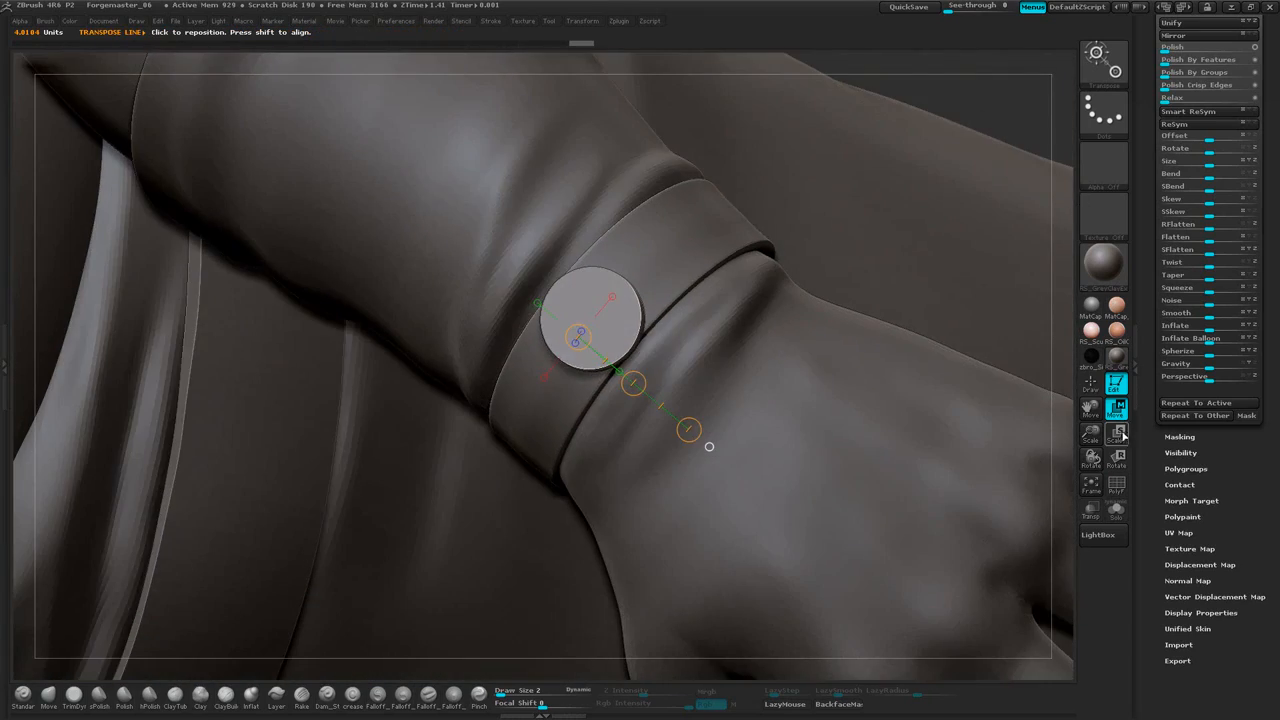
pyautogui.click(1120, 456)
pyautogui.moveTo(760, 260); pyautogui.dragTo(676, 319)
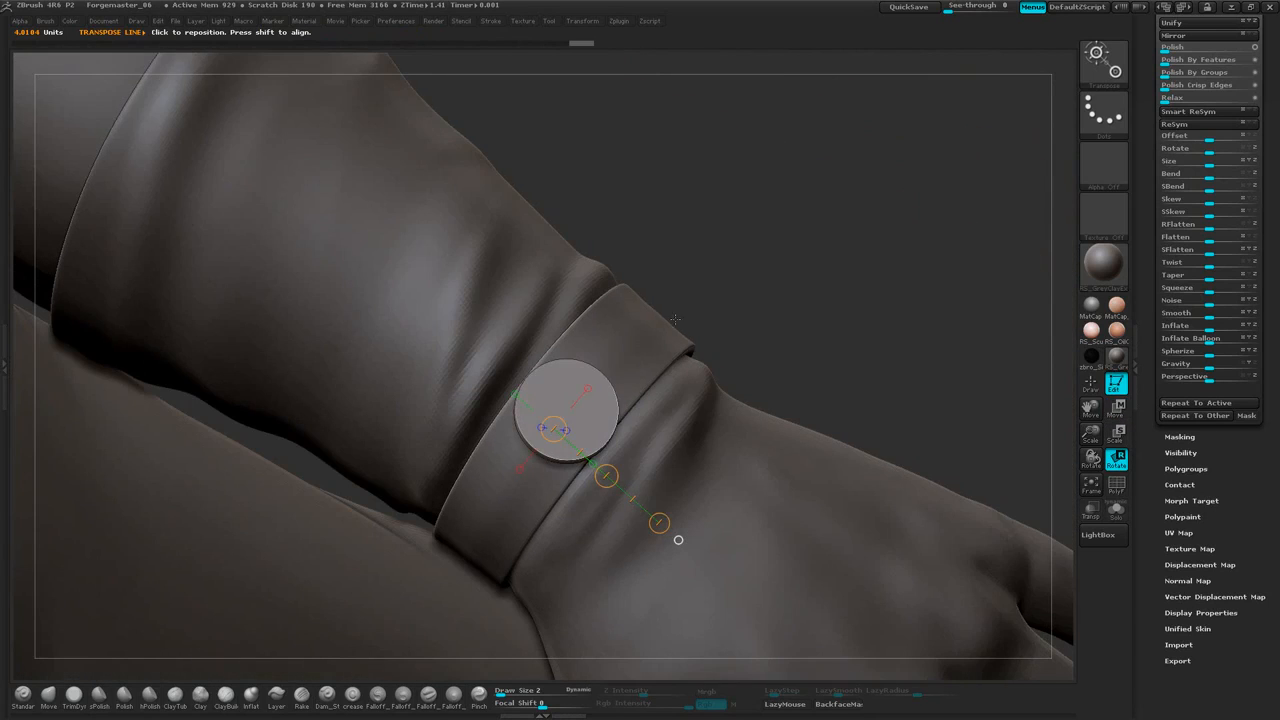
pyautogui.moveTo(609, 476); pyautogui.dragTo(603, 429)
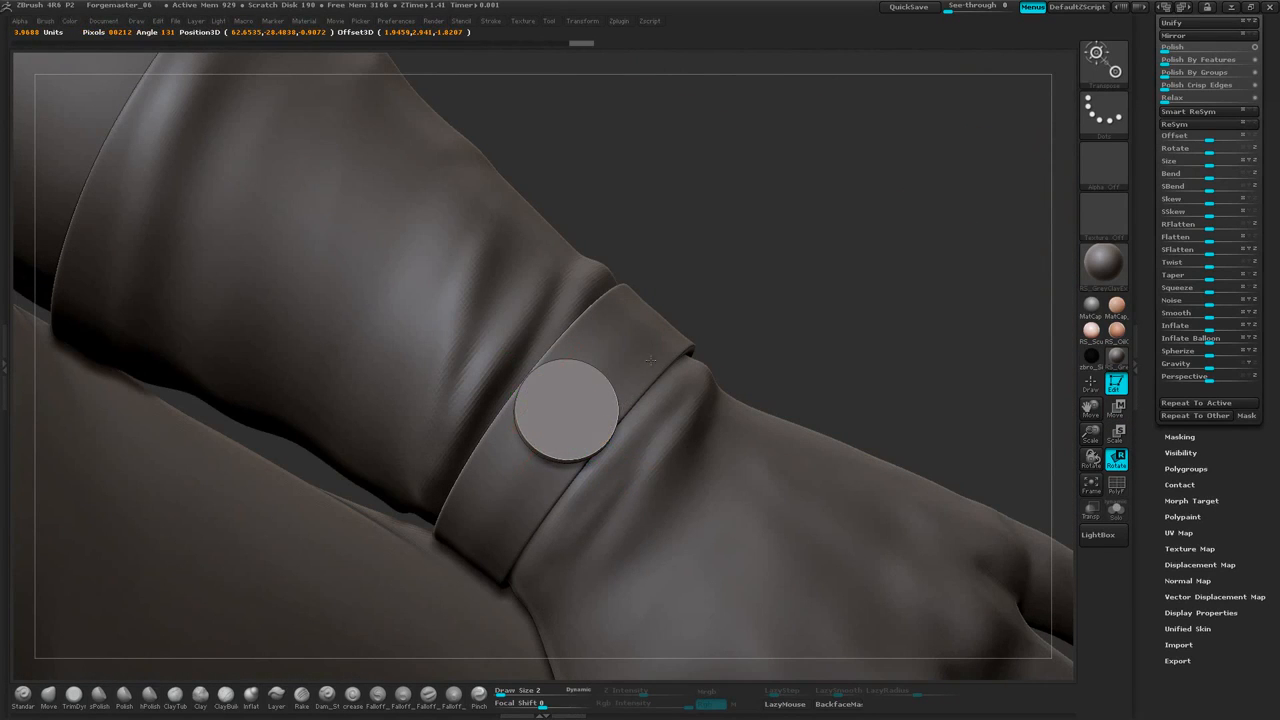
pyautogui.moveTo(890, 125); pyautogui.dragTo(825, 244)
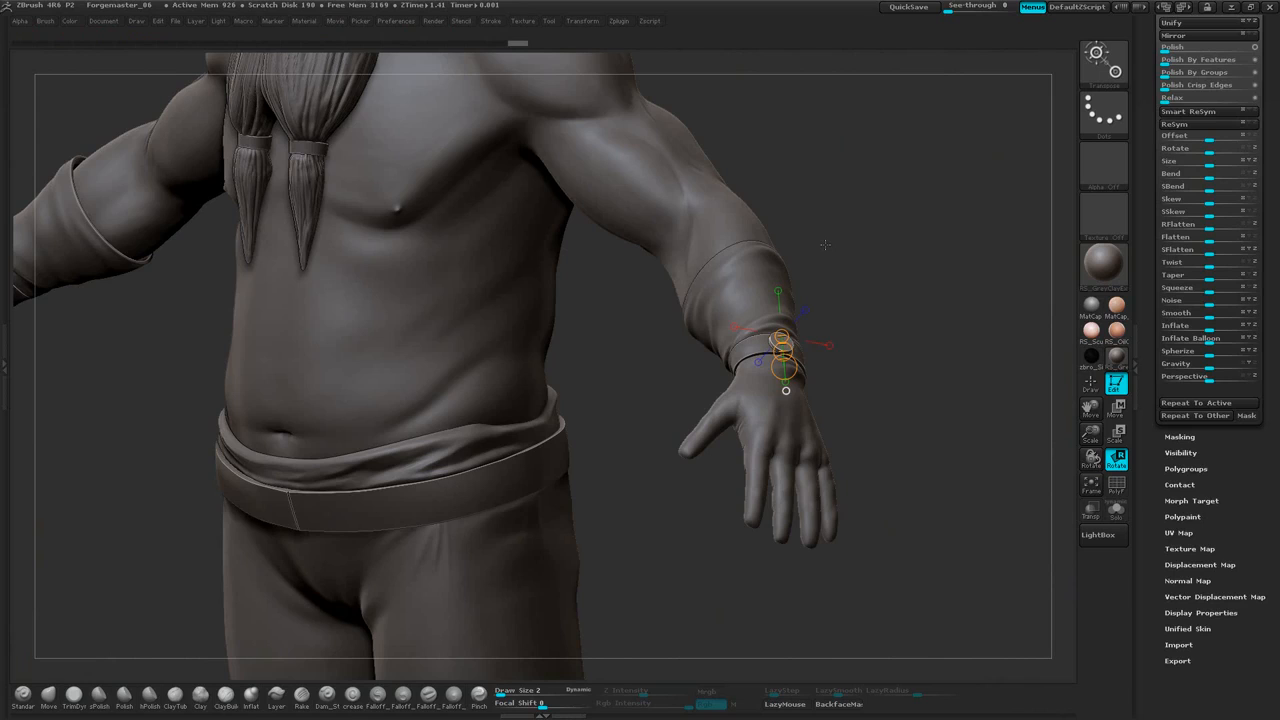
pyautogui.moveTo(935, 262)
pyautogui.mouseDown()
pyautogui.moveTo(894, 297)
pyautogui.moveTo(829, 311)
pyautogui.moveTo(940, 354)
pyautogui.moveTo(944, 225)
pyautogui.moveTo(926, 258)
pyautogui.mouseUp()
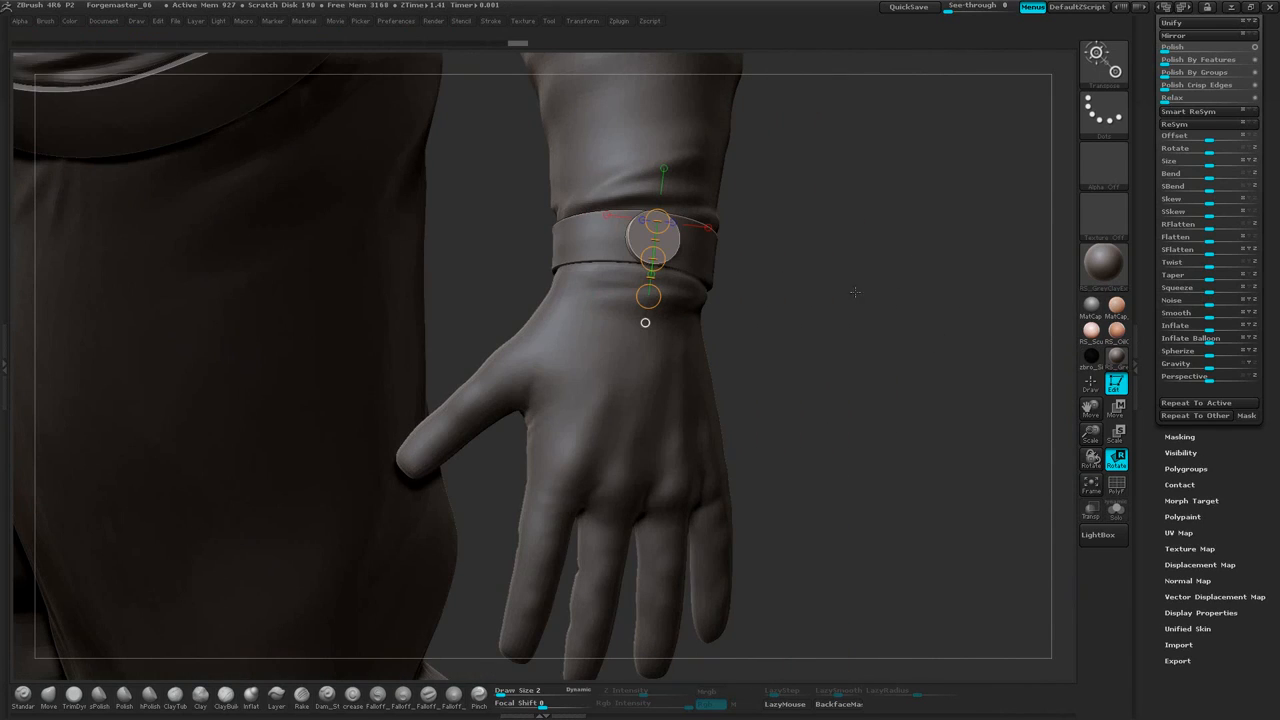
pyautogui.moveTo(855, 292)
pyautogui.mouseDown()
pyautogui.moveTo(874, 289)
pyautogui.moveTo(846, 286)
pyautogui.moveTo(897, 267)
pyautogui.moveTo(785, 204)
pyautogui.moveTo(923, 275)
pyautogui.moveTo(903, 248)
pyautogui.moveTo(931, 245)
pyautogui.moveTo(928, 268)
pyautogui.mouseUp()
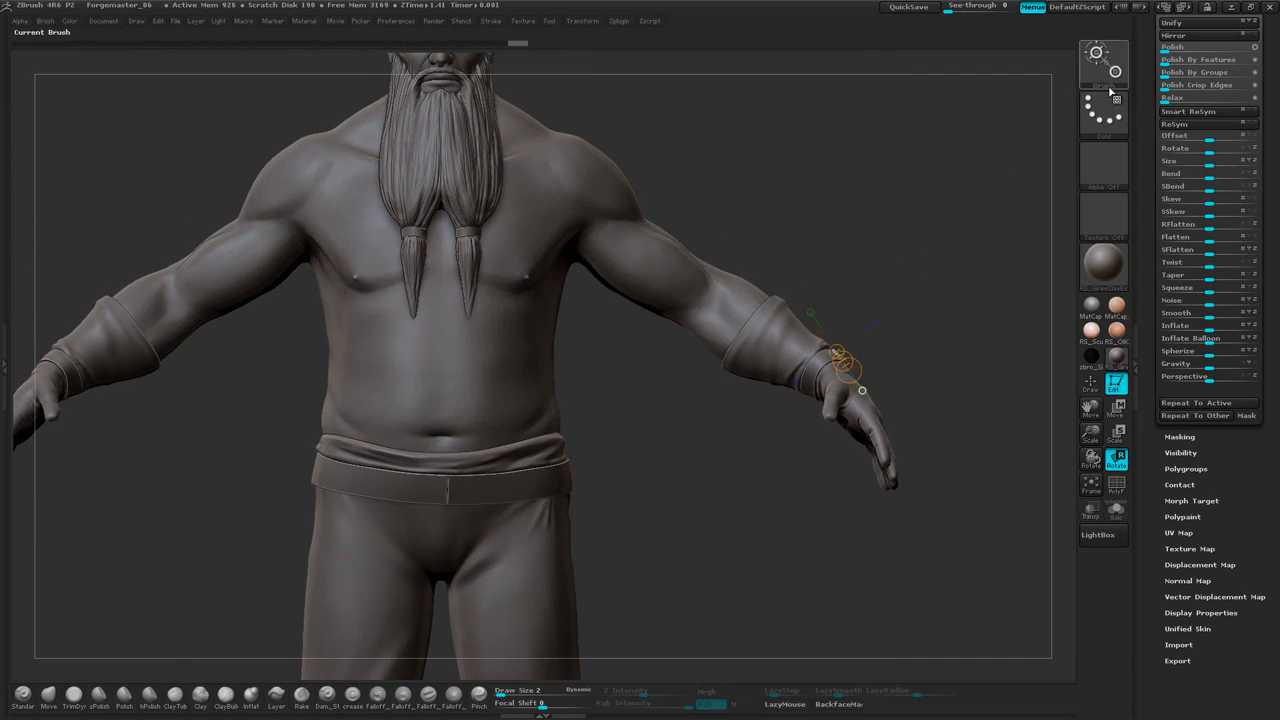
# Expand the disc's Geometry settings and their Modify Topology options to find Mirror And Weld
pyautogui.scroll(2, 1214, 112)
pyautogui.moveTo(1230, 72); pyautogui.dragTo(1228, 95)
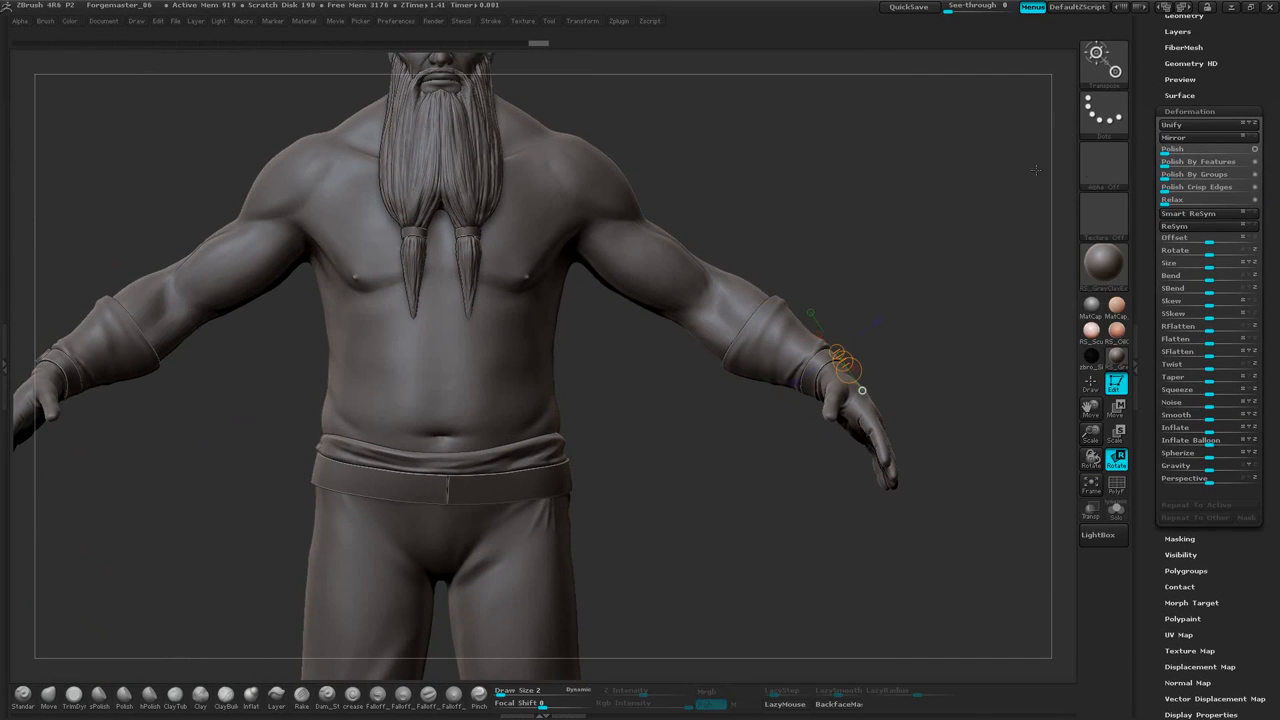
pyautogui.moveTo(1206, 97); pyautogui.dragTo(1218, 186)
pyautogui.click(1201, 106)
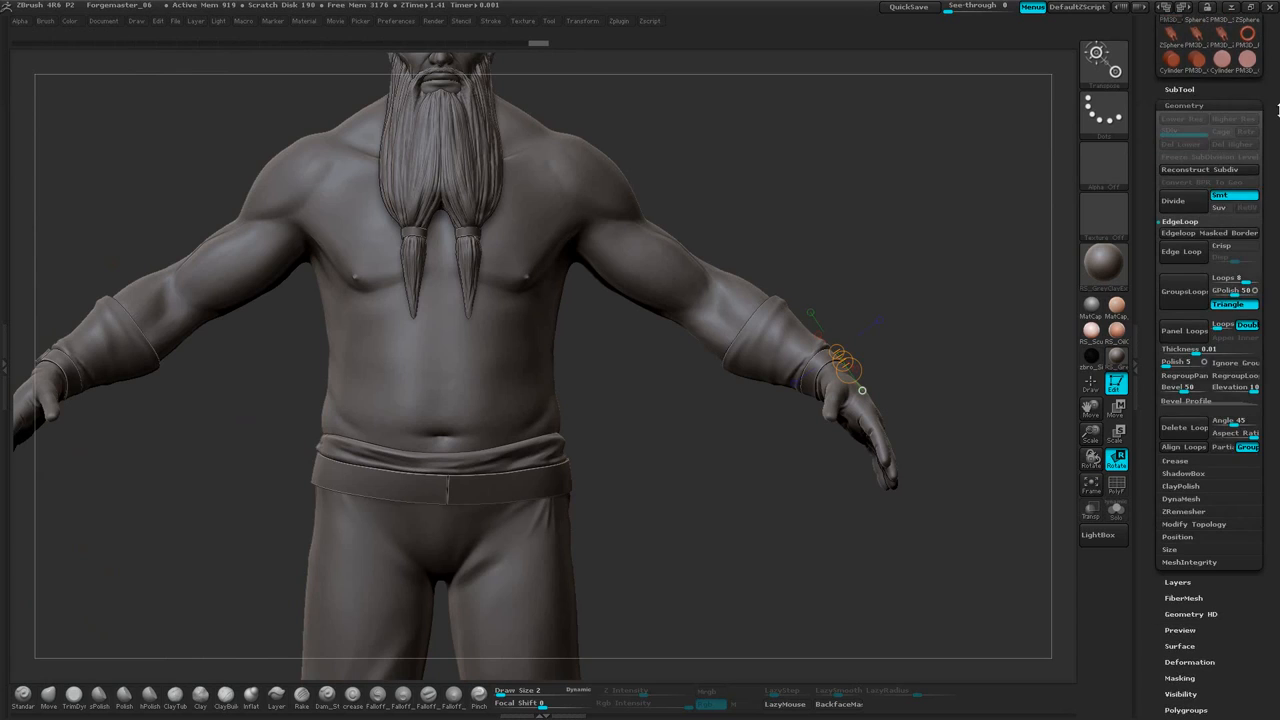
pyautogui.moveTo(1207, 340); pyautogui.dragTo(1207, 207)
pyautogui.moveTo(1261, 330); pyautogui.dragTo(1261, 290)
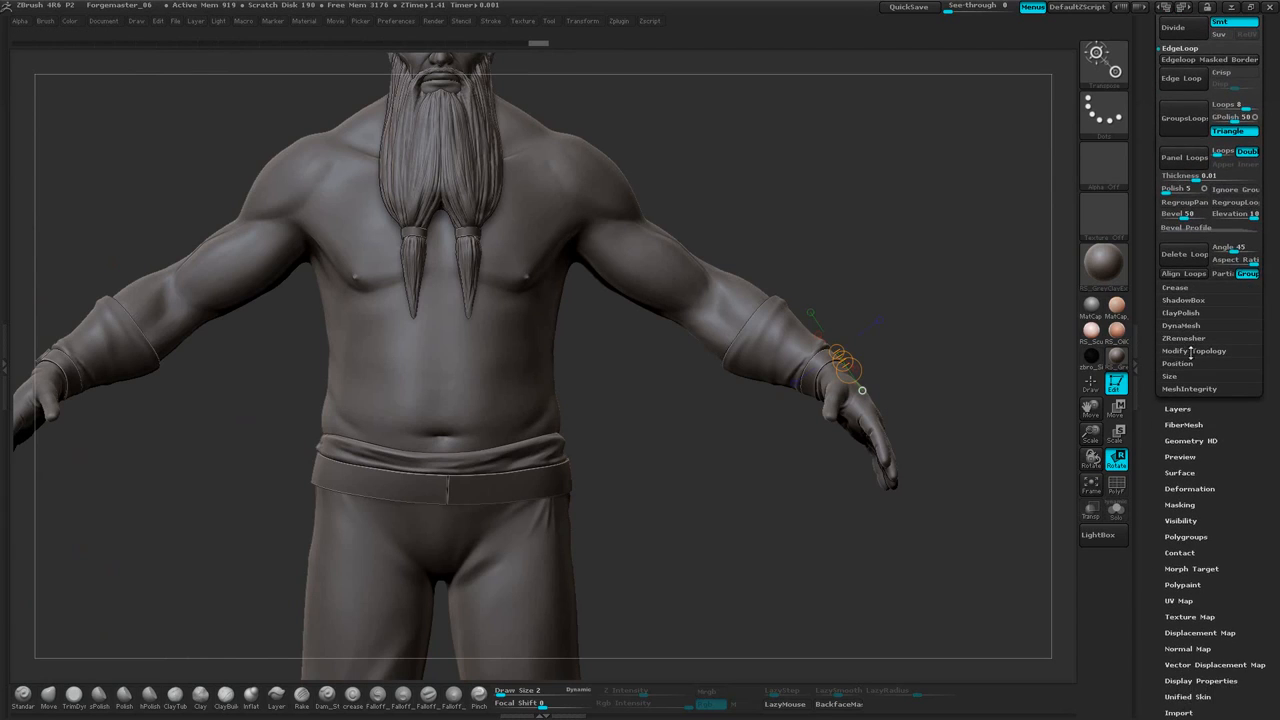
pyautogui.click(1192, 352)
pyautogui.moveTo(1266, 230); pyautogui.dragTo(1264, 281)
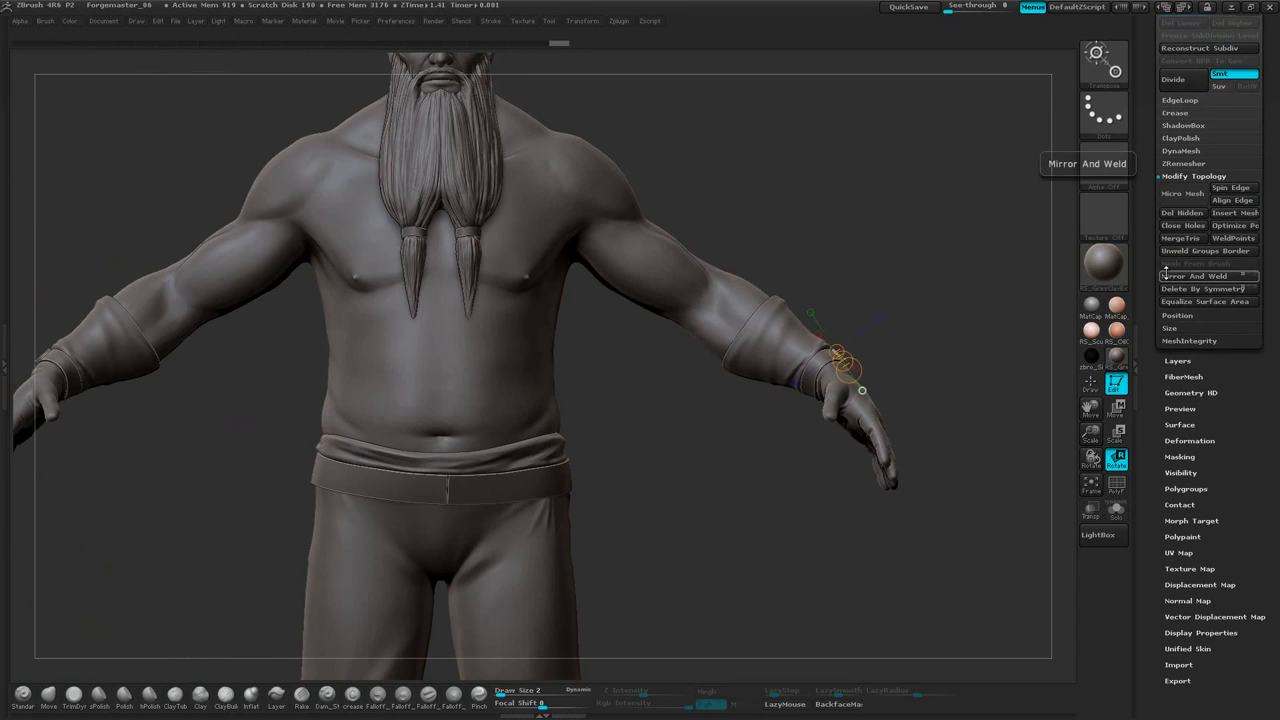
# Return to Draw mode and display the subtool list from its first entry
pyautogui.moveTo(900, 255)
pyautogui.mouseDown()
pyautogui.moveTo(905, 300)
pyautogui.moveTo(986, 222)
pyautogui.moveTo(990, 235)
pyautogui.moveTo(908, 242)
pyautogui.moveTo(975, 262)
pyautogui.moveTo(984, 308)
pyautogui.mouseUp()
pyautogui.click(1094, 395)
pyautogui.moveTo(1252, 126); pyautogui.dragTo(1186, 216)
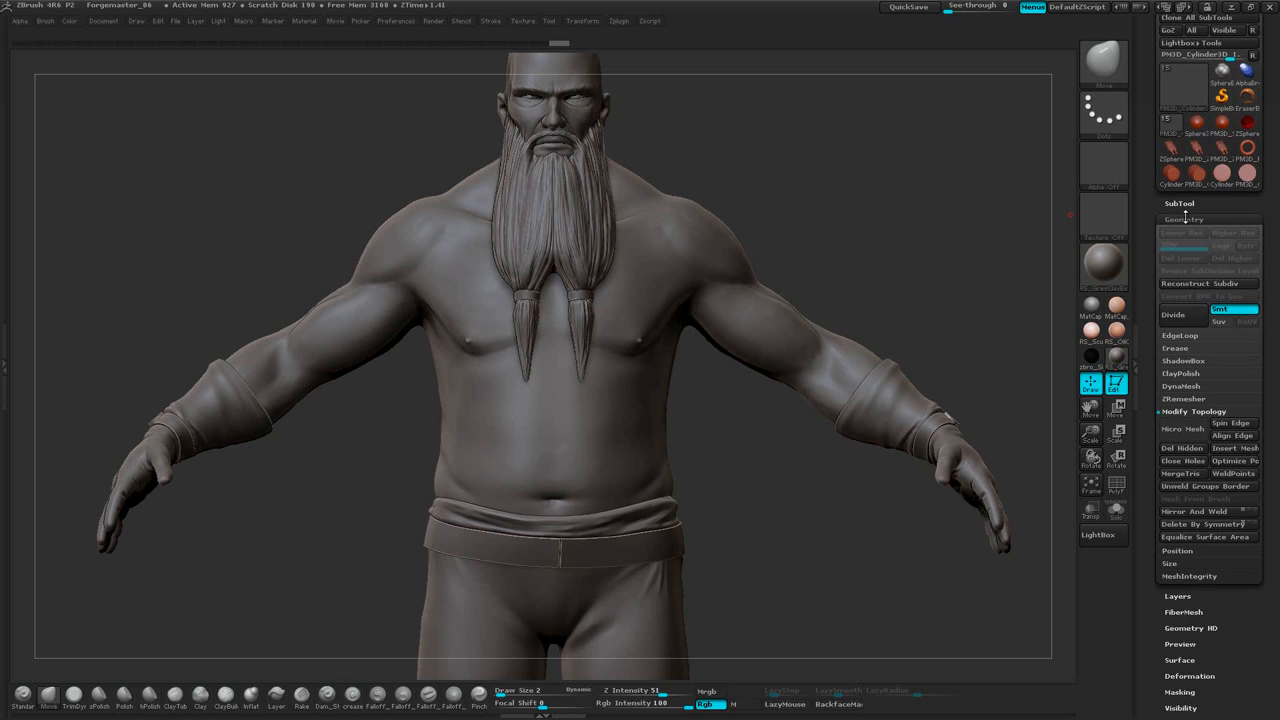
pyautogui.click(1180, 203)
pyautogui.keyDown('alt'); pyautogui.moveTo(986, 334); pyautogui.dragTo(887, 265); pyautogui.keyUp('alt')
pyautogui.moveTo(1272, 226); pyautogui.dragTo(1272, 243)
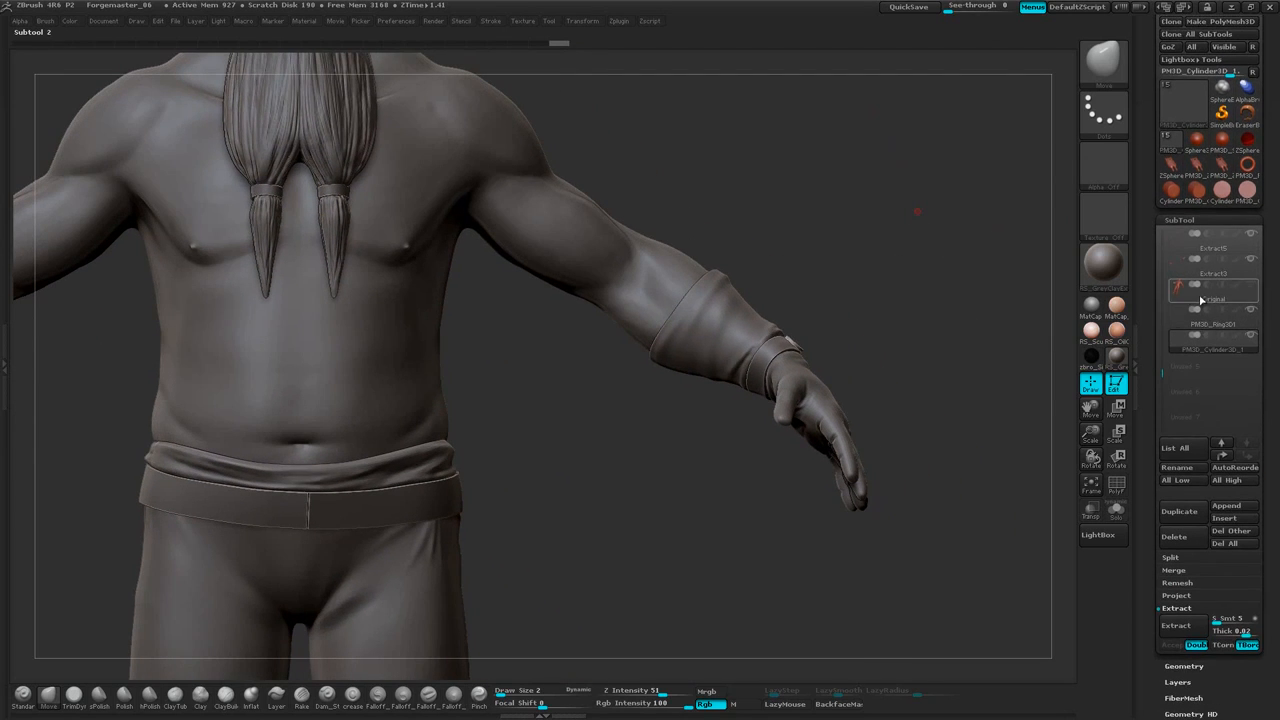
pyautogui.moveTo(1164, 362); pyautogui.dragTo(1163, 257)
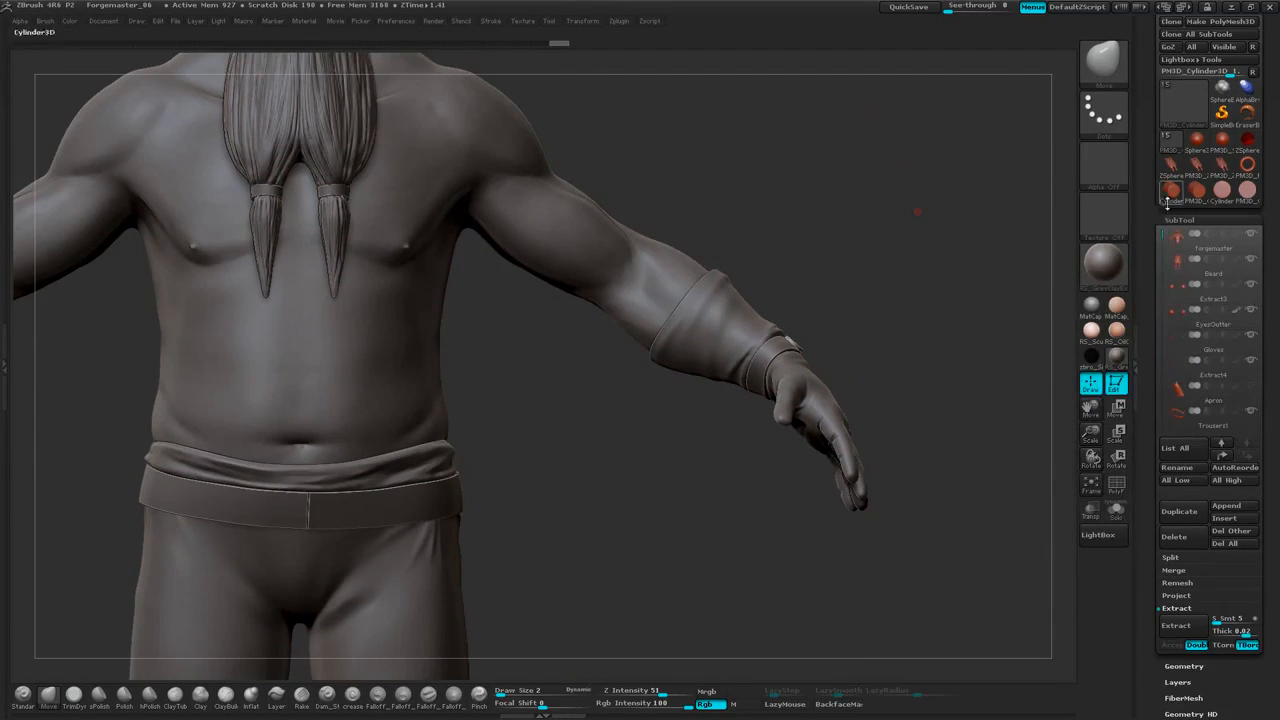
# Rename the Forgemaster subtool as "upper body"
pyautogui.keyDown('alt'); pyautogui.moveTo(902, 295); pyautogui.dragTo(824, 323); pyautogui.keyUp('alt')
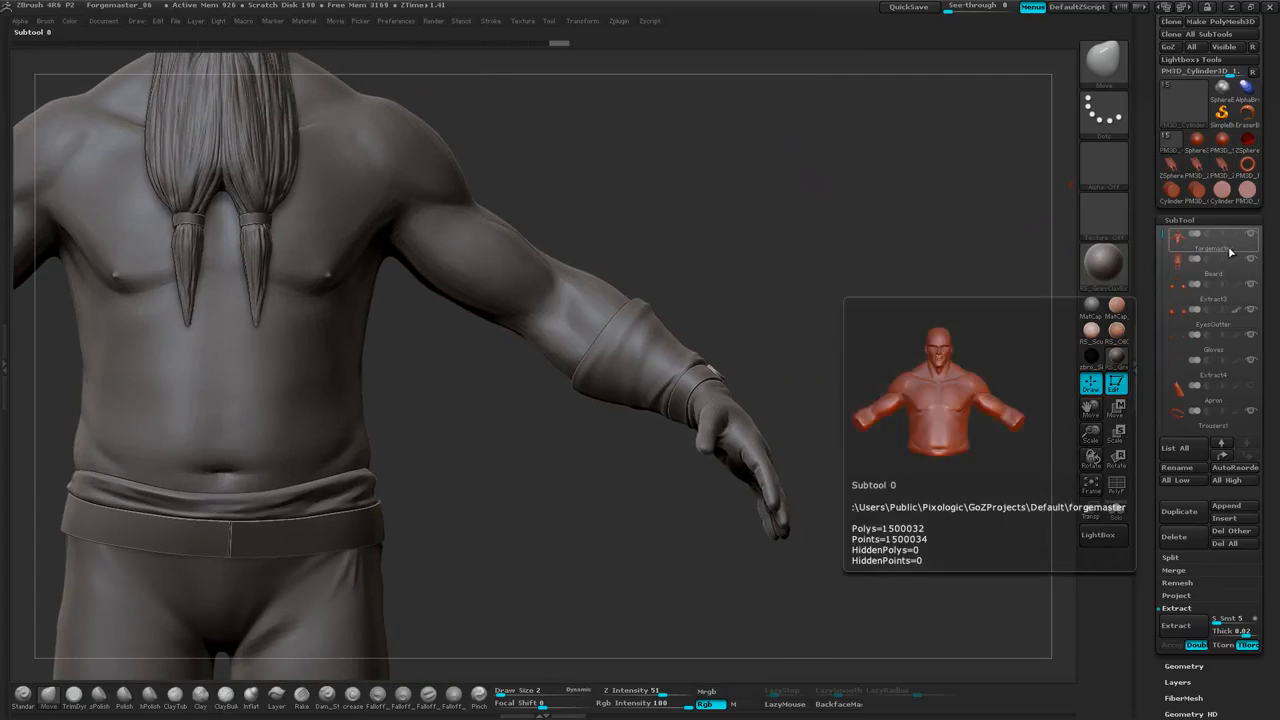
pyautogui.click(1233, 252)
pyautogui.click(1189, 468)
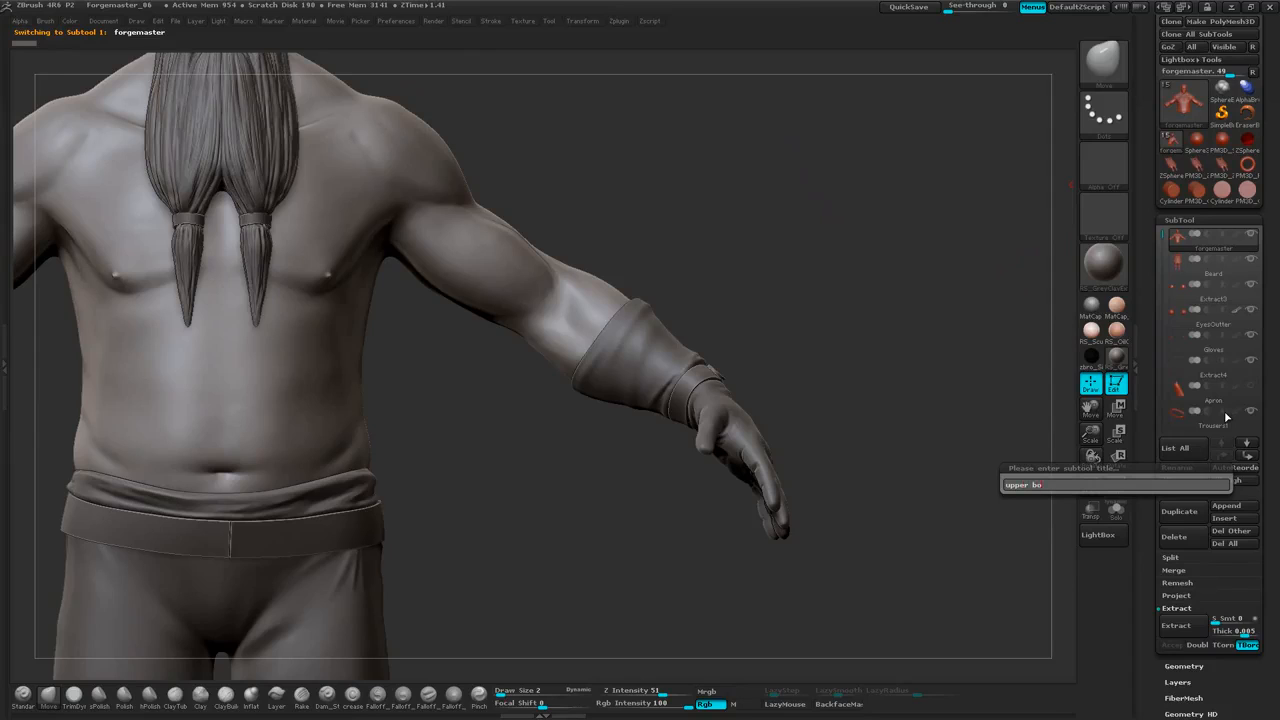
pyautogui.write('upper body')
pyautogui.press('Return')
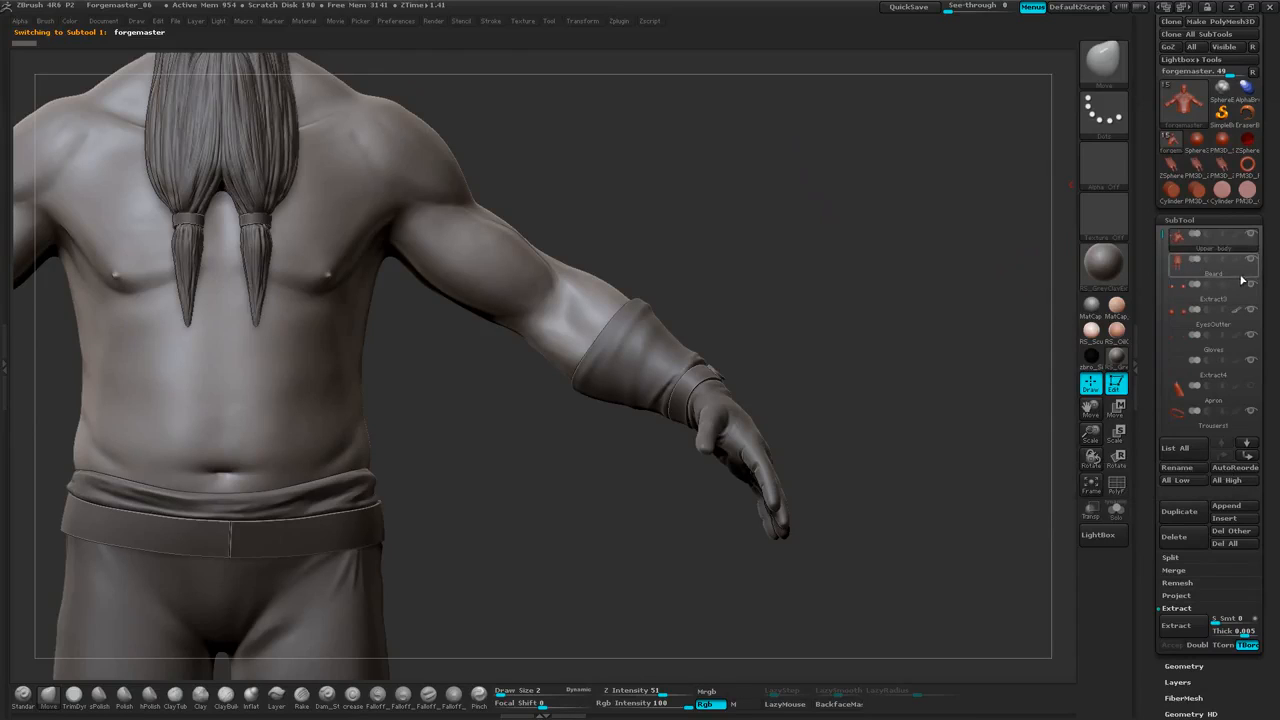
# Rename the Extract3 subtool, the bands on the beard's two strands, as "beard braids"
pyautogui.click(1213, 282)
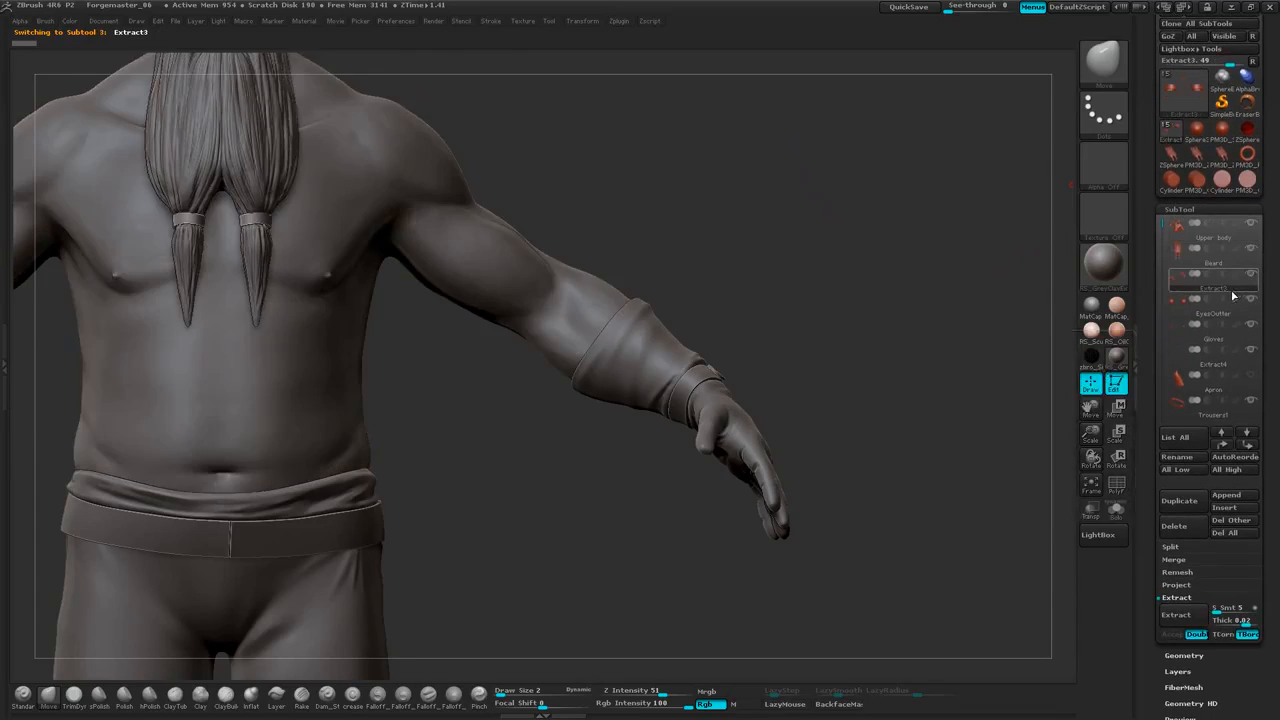
pyautogui.keyDown('alt'); pyautogui.moveTo(814, 315); pyautogui.dragTo(1106, 247); pyautogui.keyUp('alt')
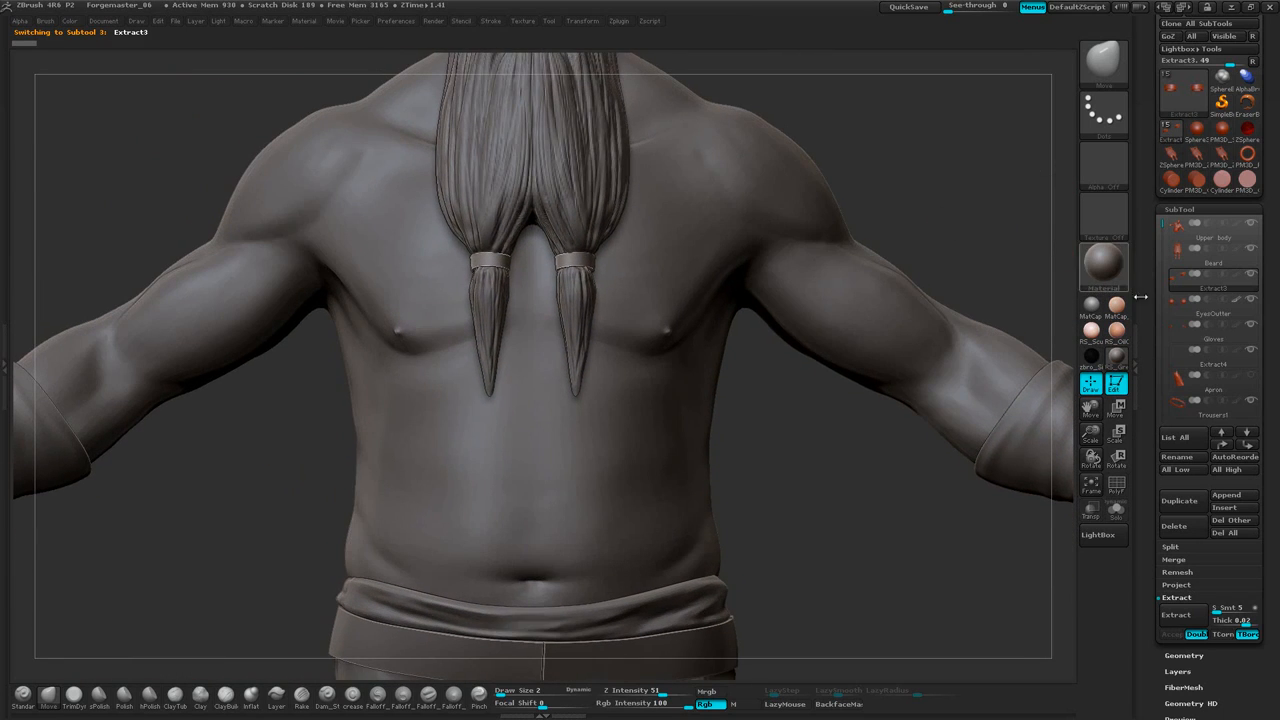
pyautogui.click(1184, 459)
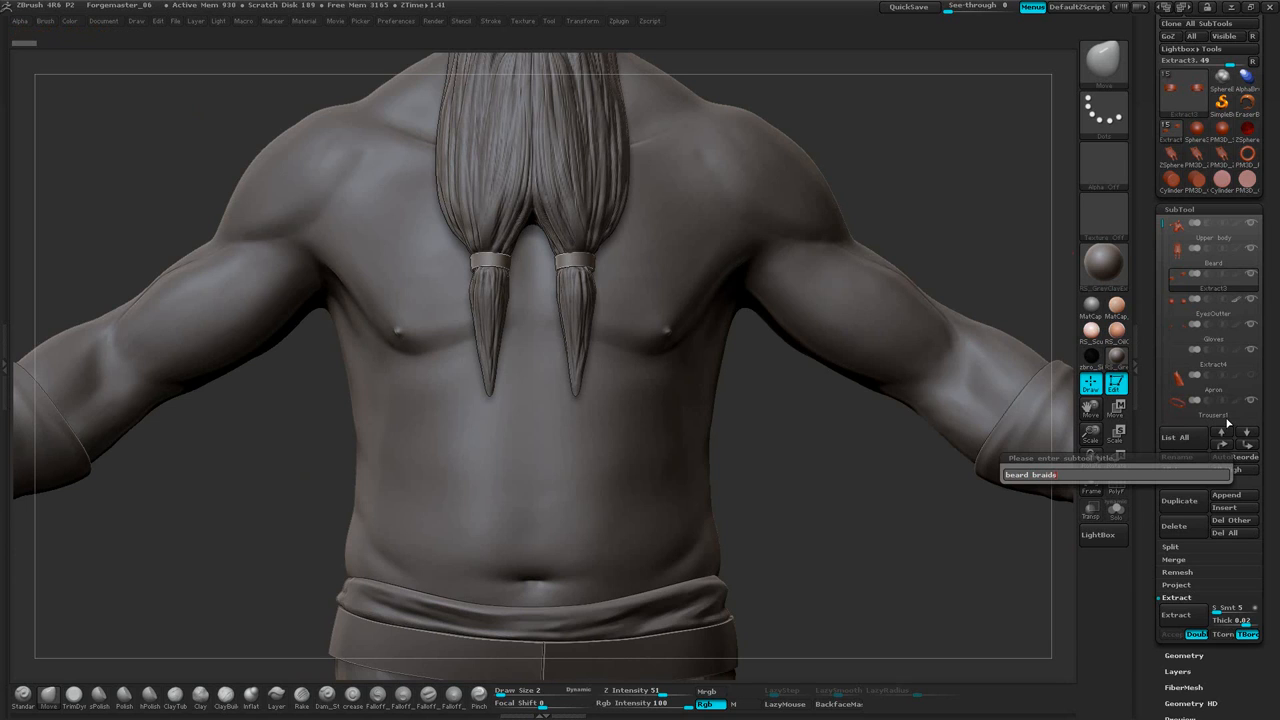
pyautogui.press('Return')
pyautogui.moveTo(1268, 318); pyautogui.dragTo(1268, 281)
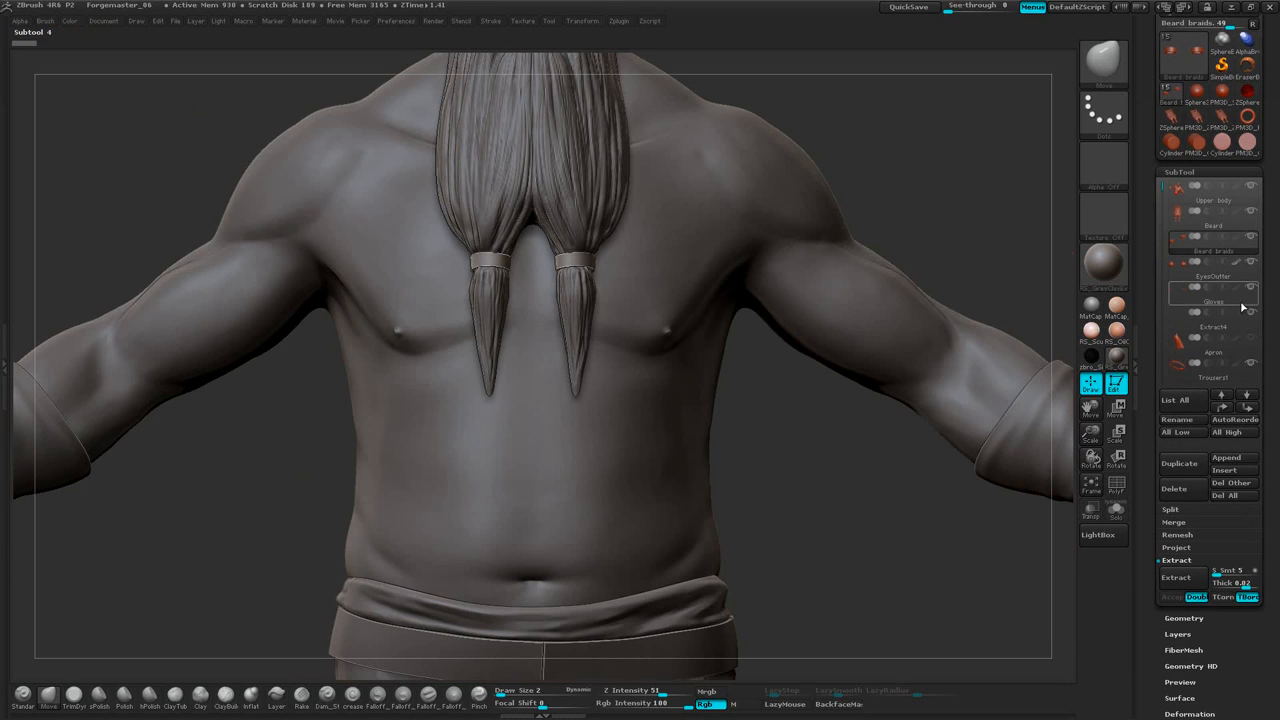
pyautogui.click(1241, 305)
pyautogui.moveTo(1144, 290); pyautogui.dragTo(1138, 261)
pyautogui.press('space')
pyautogui.moveTo(980, 305); pyautogui.dragTo(1014, 206)
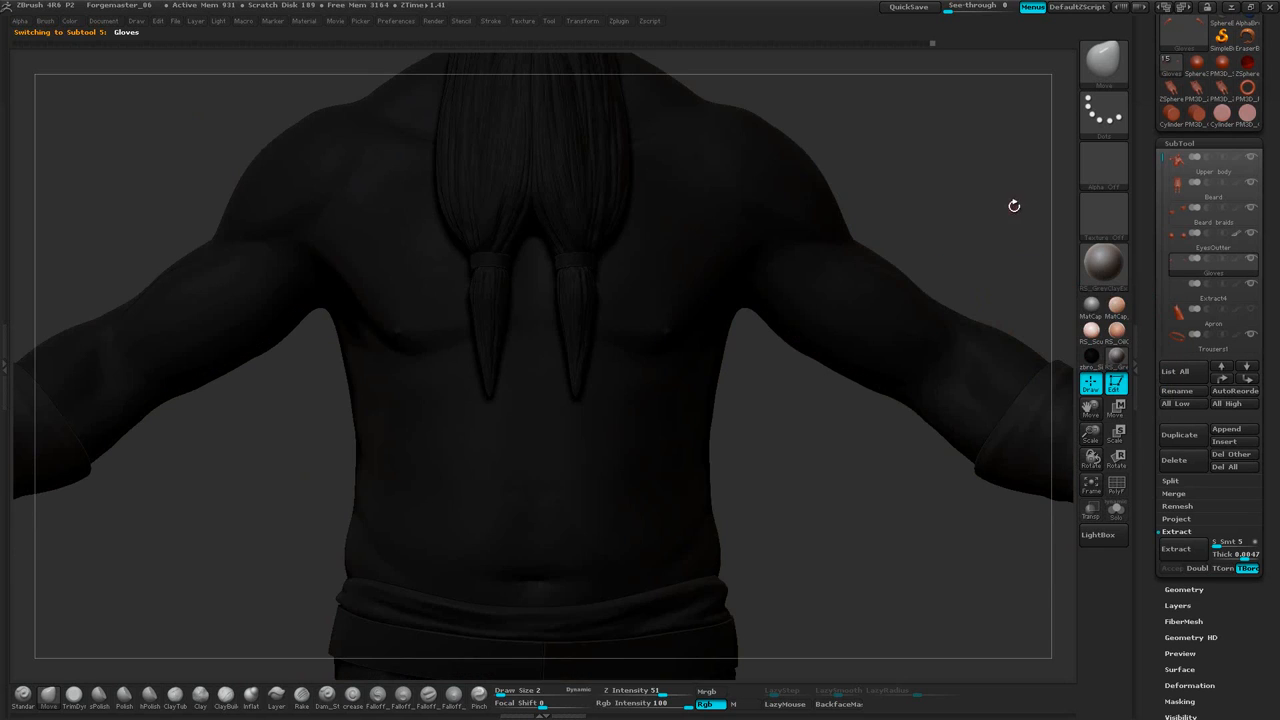
pyautogui.press('space')
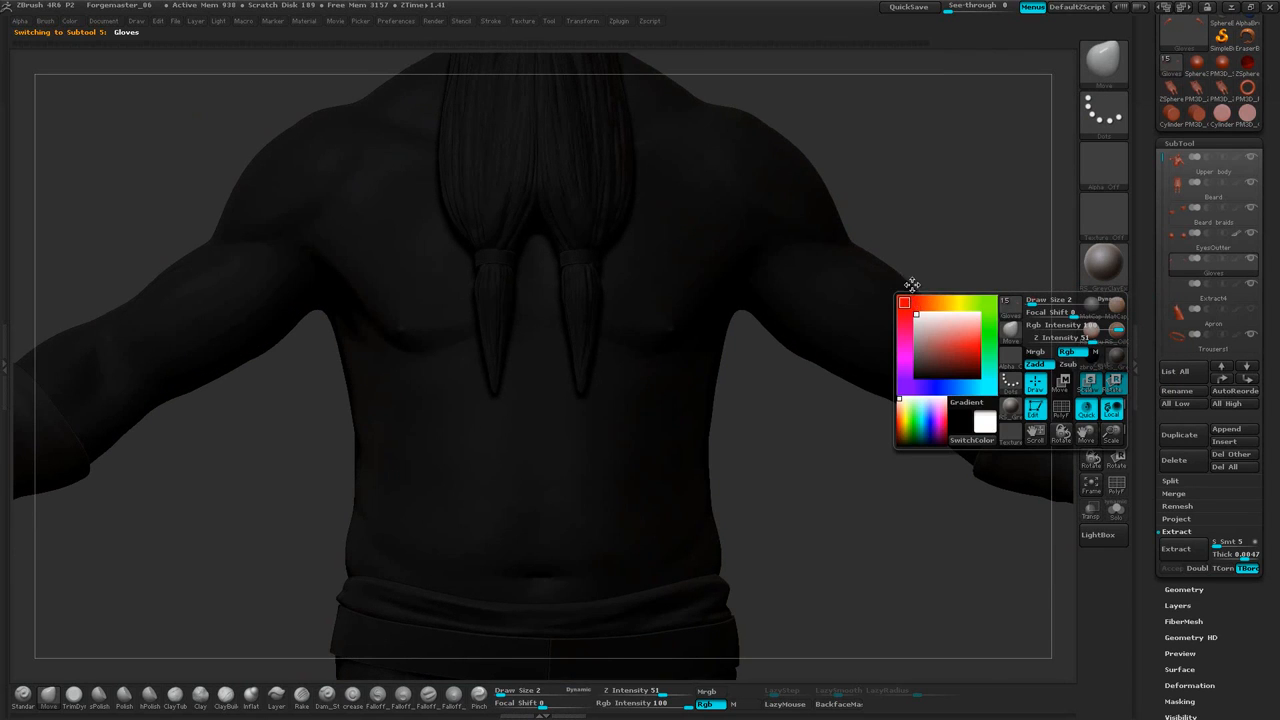
pyautogui.moveTo(912, 265)
pyautogui.keyDown('alt'); pyautogui.mouseDown()
pyautogui.moveTo(899, 263)
pyautogui.moveTo(920, 254)
pyautogui.mouseUp(); pyautogui.keyUp('alt')
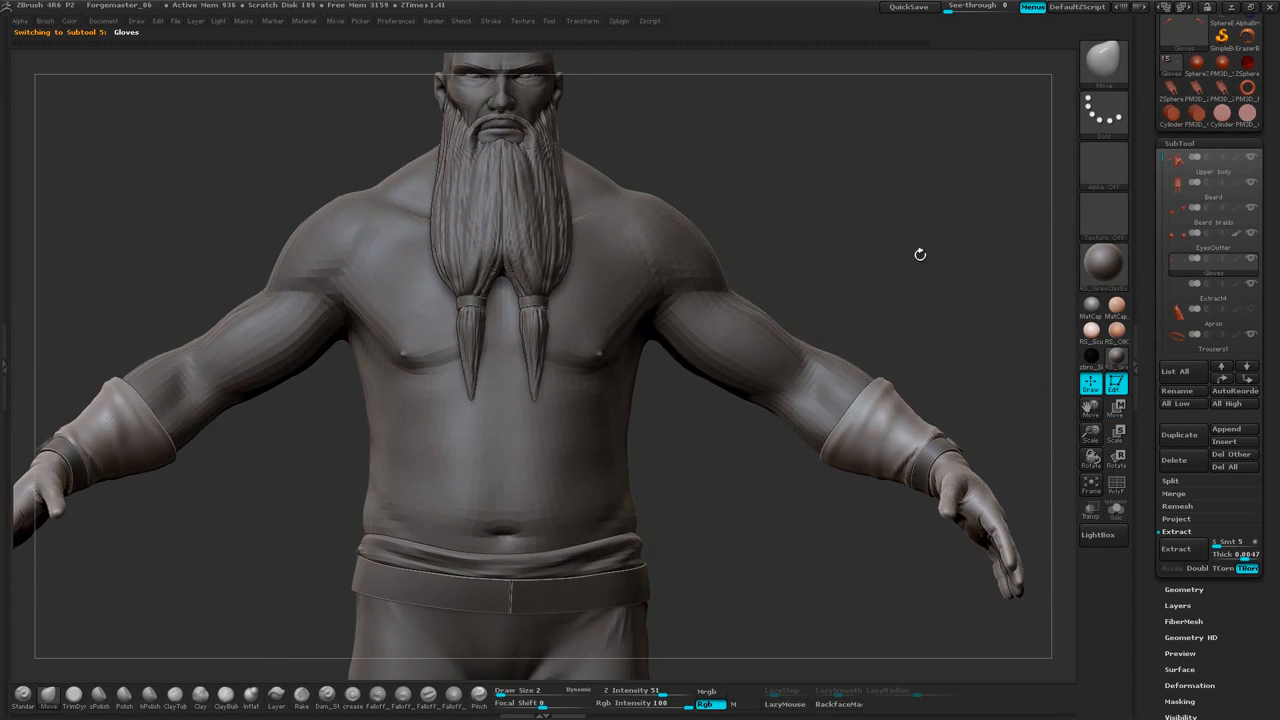
# Rename the Extract4 subtool around the wrists as "wrist strap"
pyautogui.click(1241, 301)
pyautogui.keyDown('alt'); pyautogui.moveTo(998, 352); pyautogui.dragTo(962, 287); pyautogui.keyUp('alt')
pyautogui.click(1185, 393)
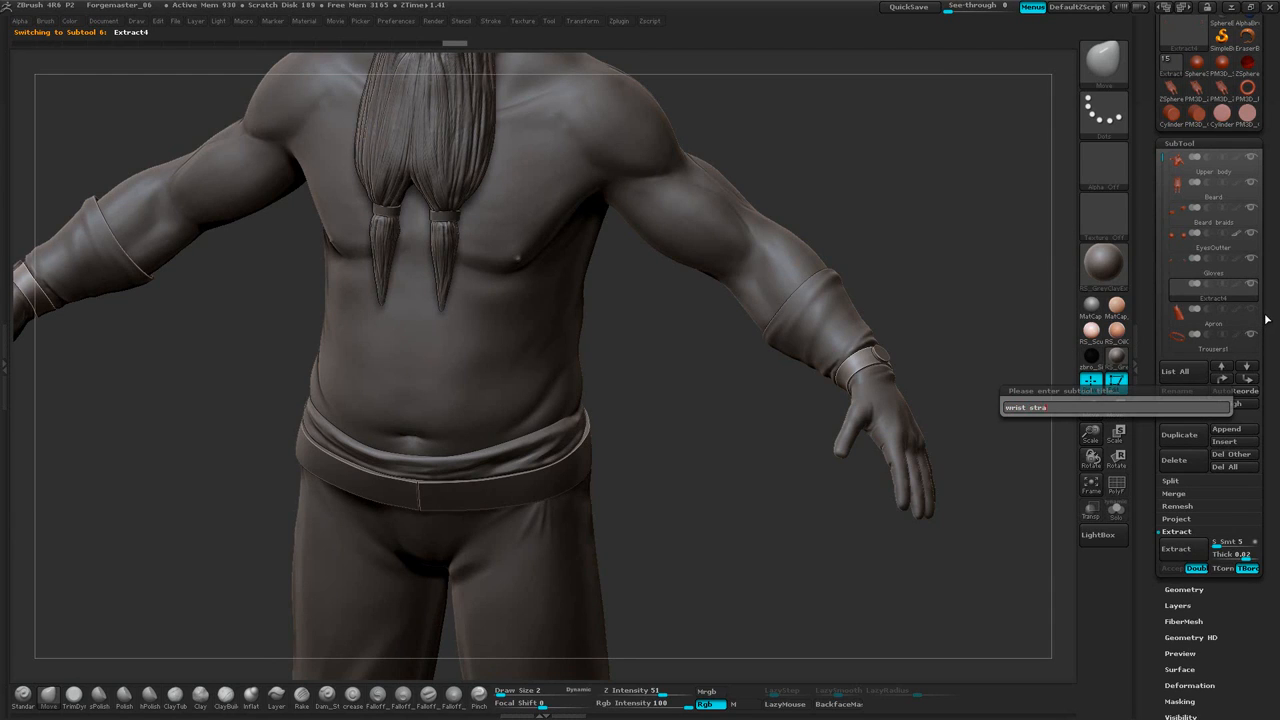
pyautogui.write('wrist strap')
pyautogui.press('Return')
# Rename the Trousers1 subtool around the waist as "belt"
pyautogui.scroll(-3, 1245, 270)
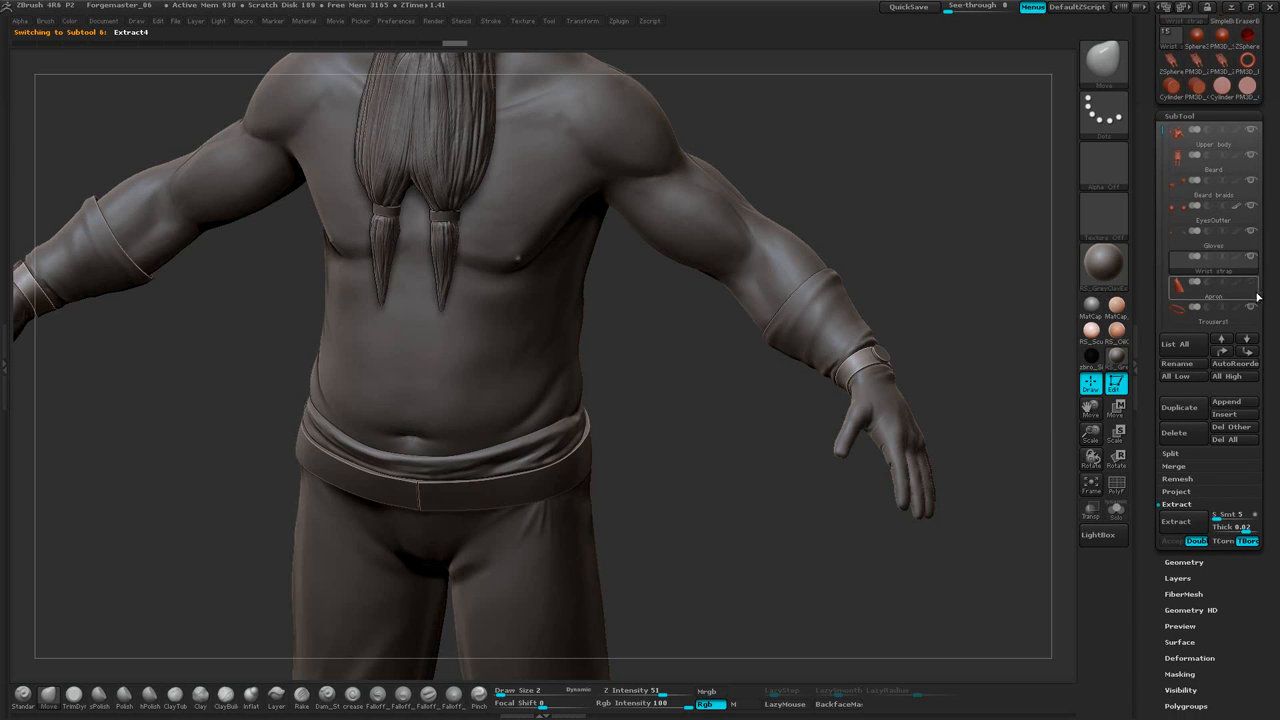
pyautogui.moveTo(1163, 120); pyautogui.dragTo(1163, 157)
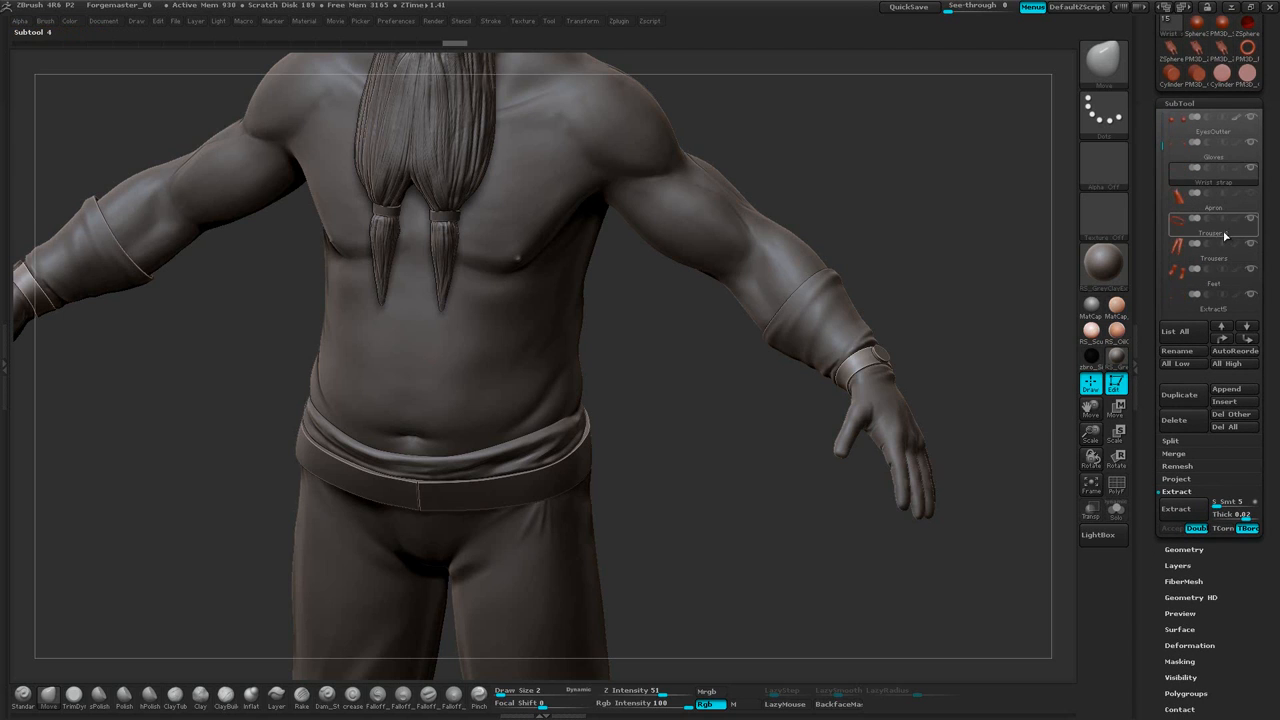
pyautogui.click(1215, 222)
pyautogui.keyDown('alt'); pyautogui.moveTo(717, 506); pyautogui.dragTo(804, 427); pyautogui.keyUp('alt')
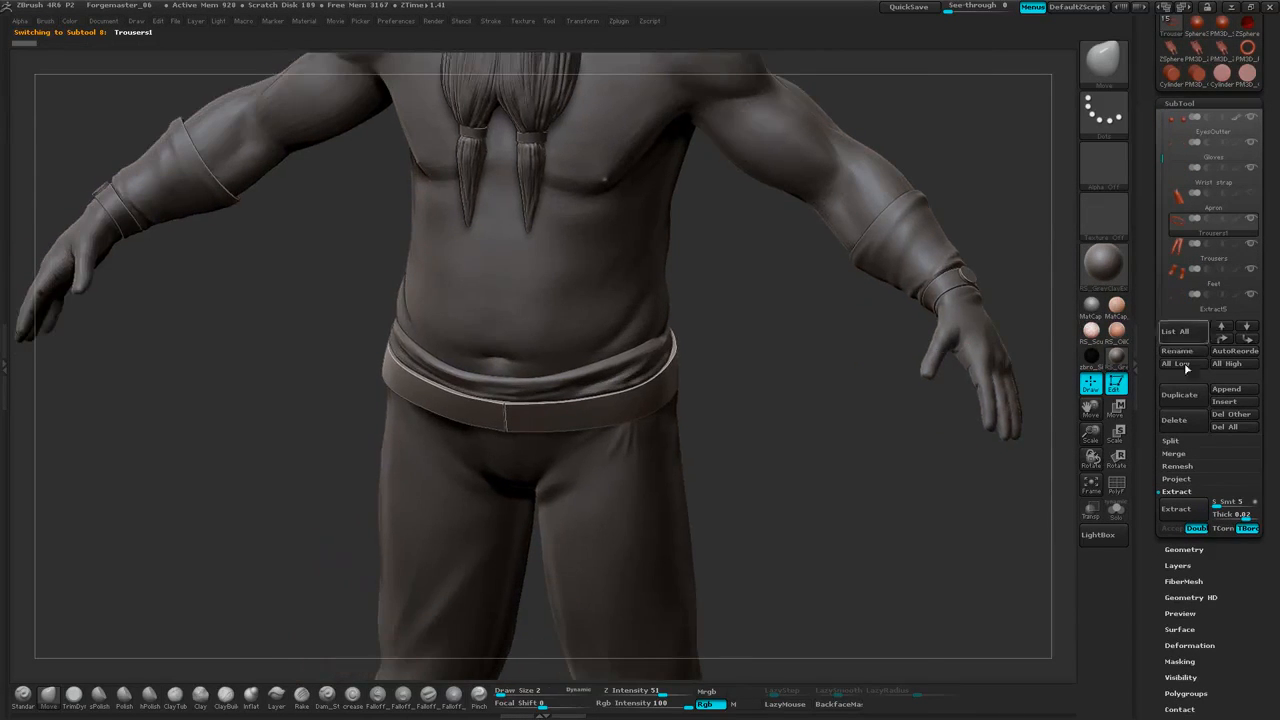
pyautogui.click(1182, 354)
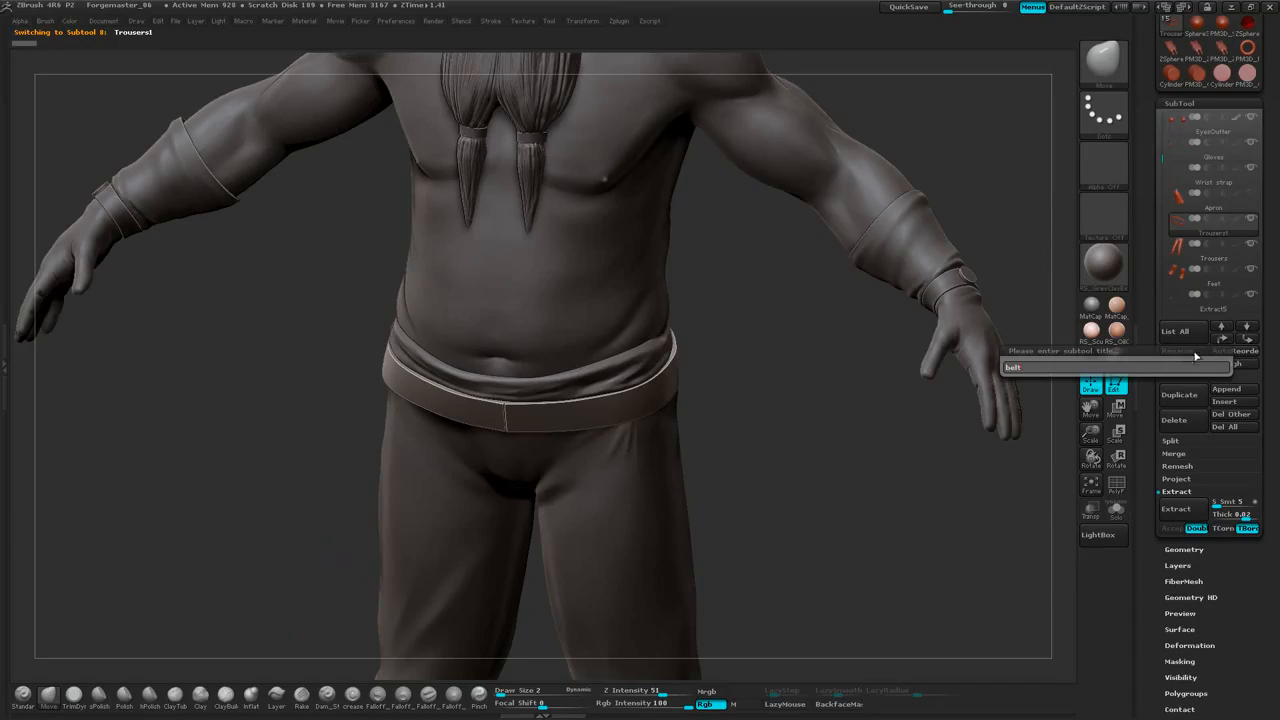
pyautogui.press('Return')
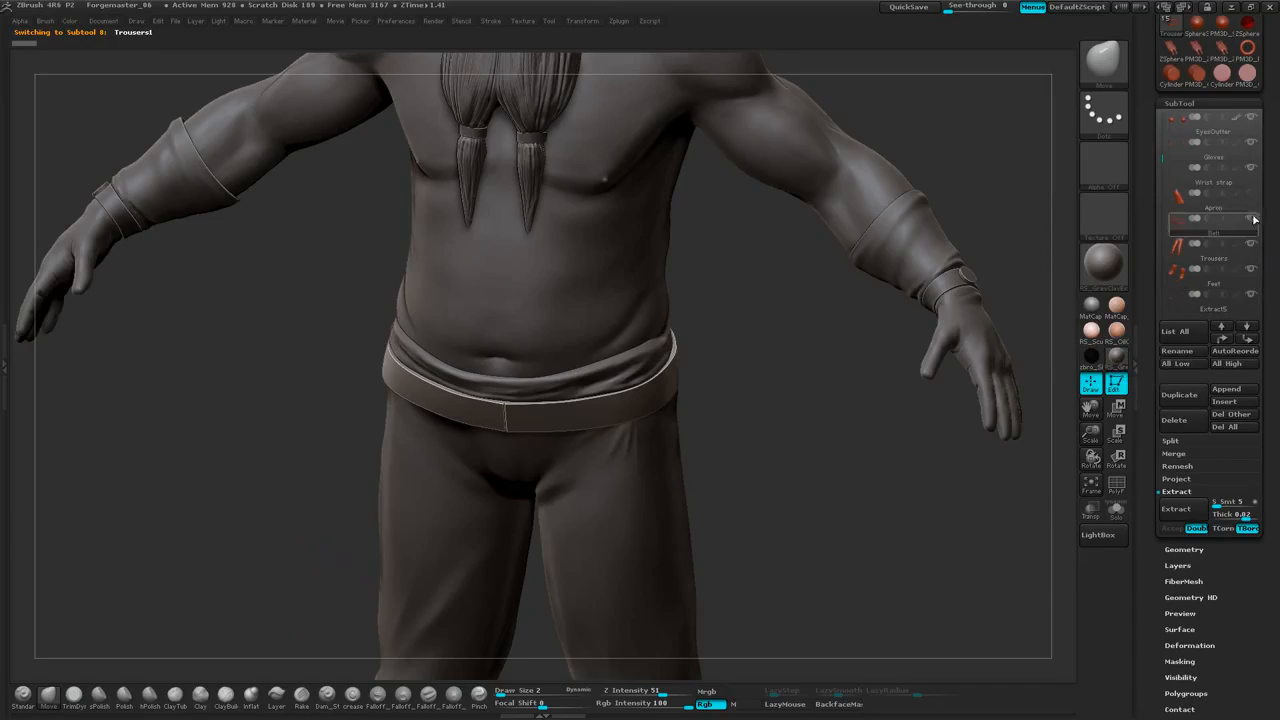
# Rename the Feet subtool as "boots"
pyautogui.click(1230, 279)
pyautogui.click(1187, 346)
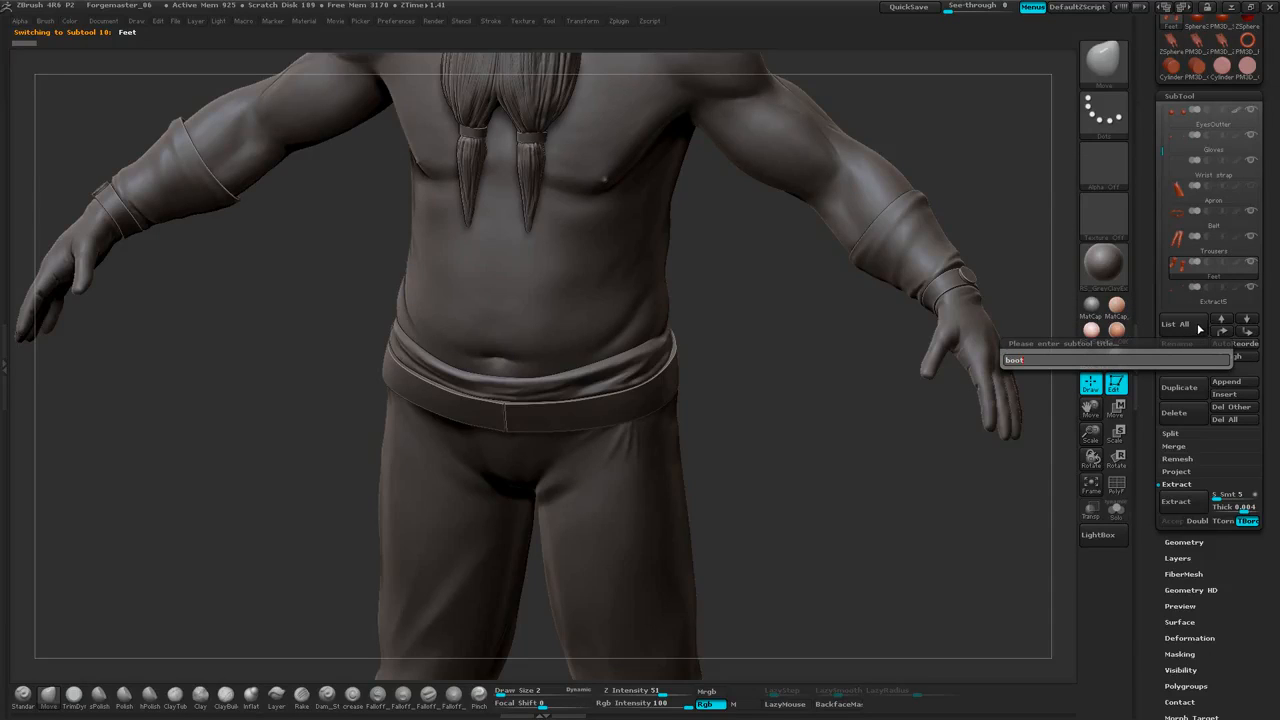
pyautogui.press('Return')
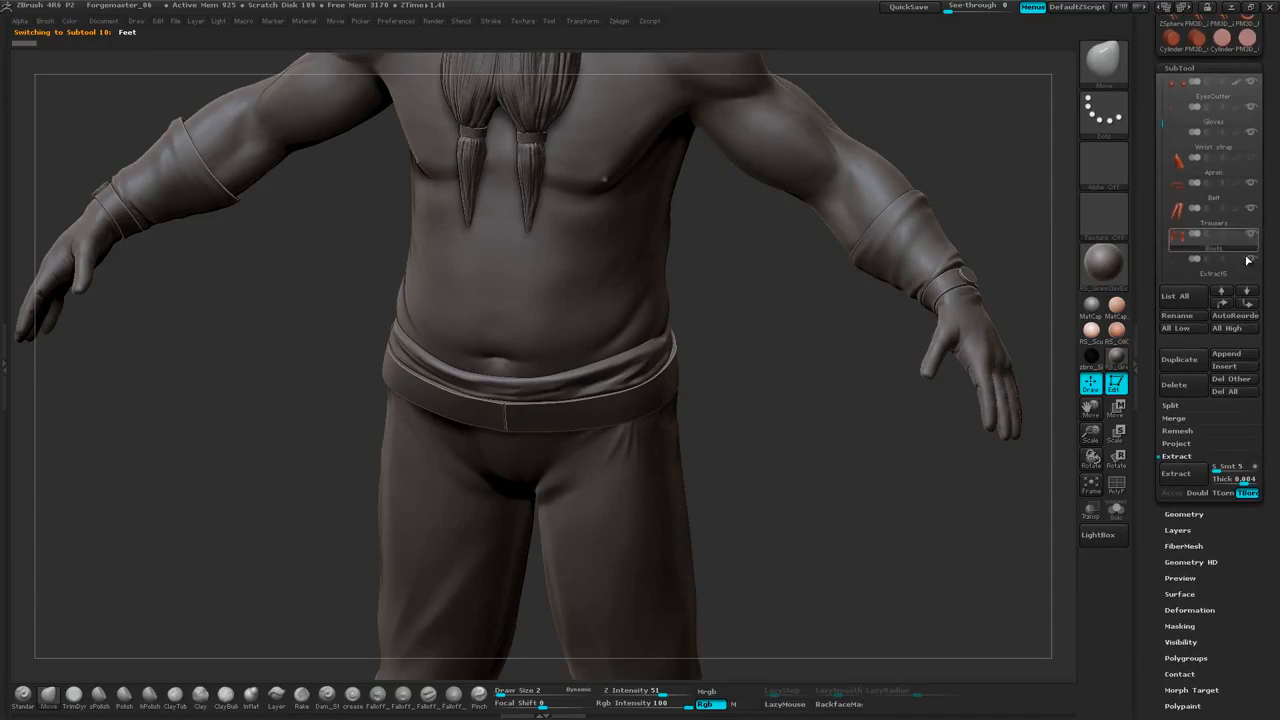
# Rename the Extract5 subtool, the straps around the boots, as "boot straps"
pyautogui.click(1230, 279)
pyautogui.keyDown('alt'); pyautogui.moveTo(789, 388); pyautogui.dragTo(924, 80); pyautogui.keyUp('alt')
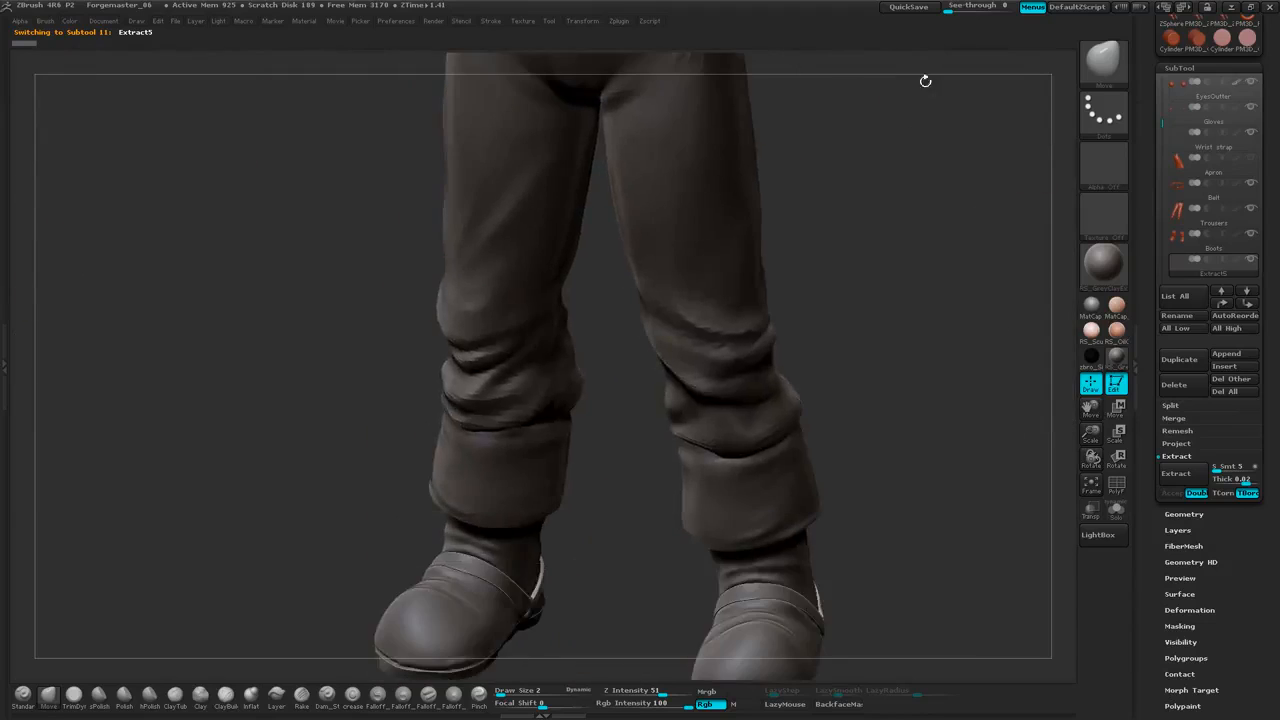
pyautogui.moveTo(920, 372); pyautogui.dragTo(862, 62)
pyautogui.moveTo(925, 440); pyautogui.dragTo(581, 524)
pyautogui.click(1190, 317)
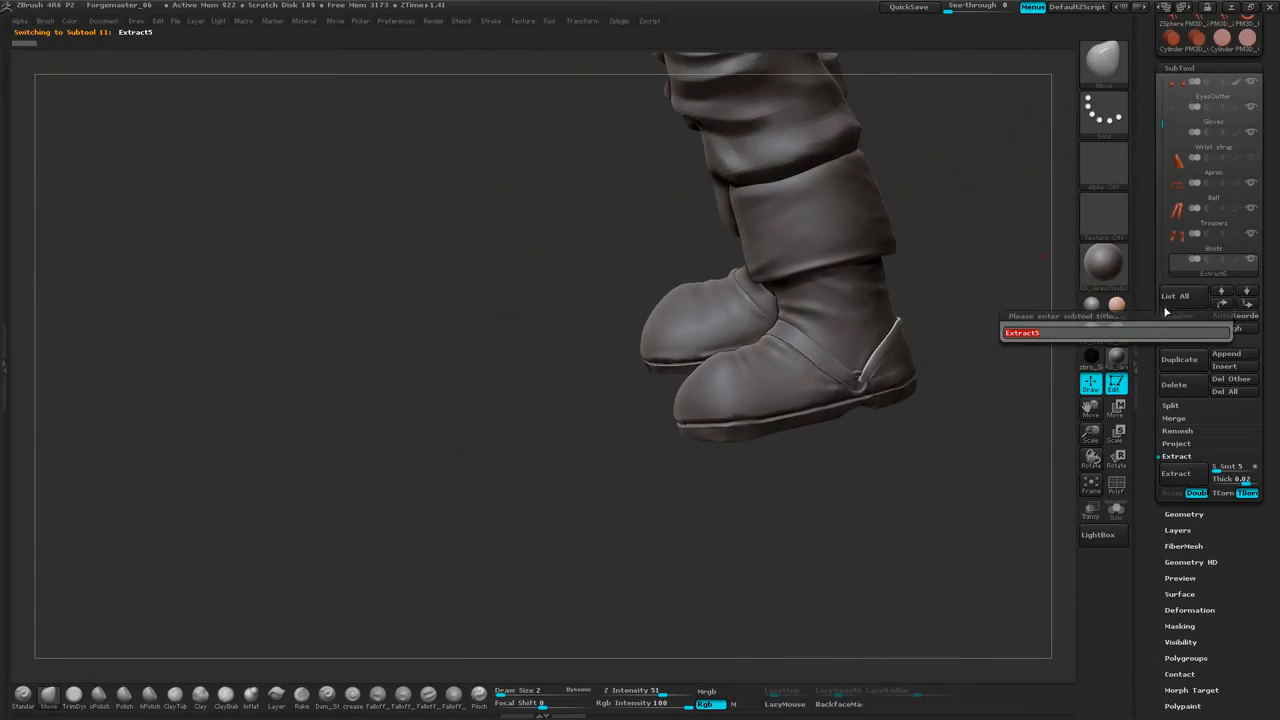
pyautogui.write('boot straps')
pyautogui.press('Return')
# Rename the Extract3 subtool below Boot straps, the bands crossing the boots, as "boot straps 2"
pyautogui.moveTo(1266, 251); pyautogui.dragTo(1265, 248)
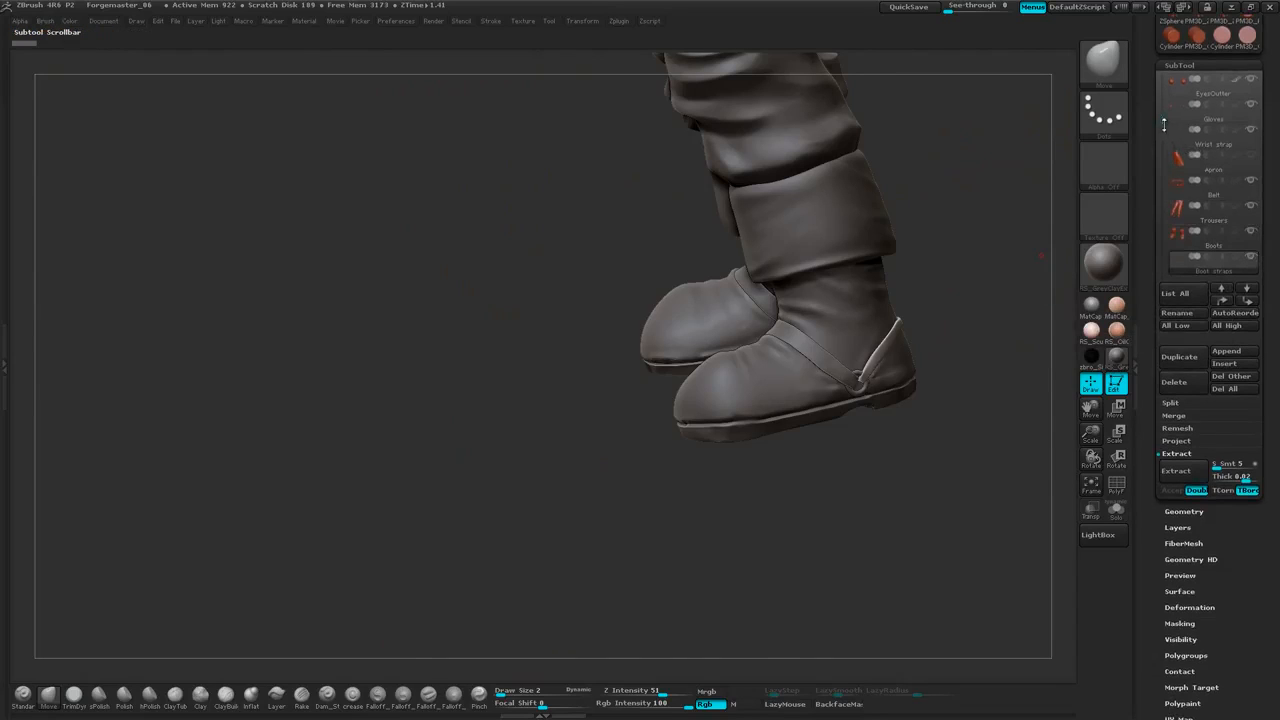
pyautogui.moveTo(1164, 124); pyautogui.dragTo(1157, 170)
pyautogui.click(1222, 222)
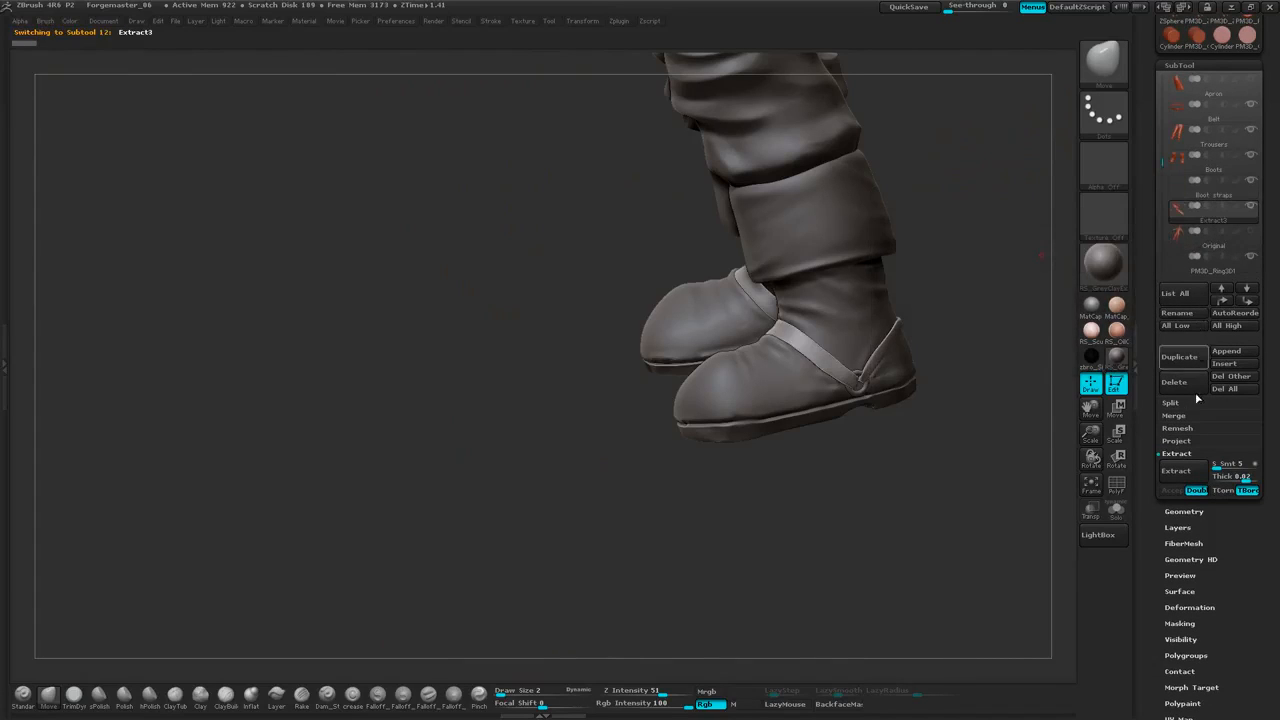
pyautogui.click(1181, 316)
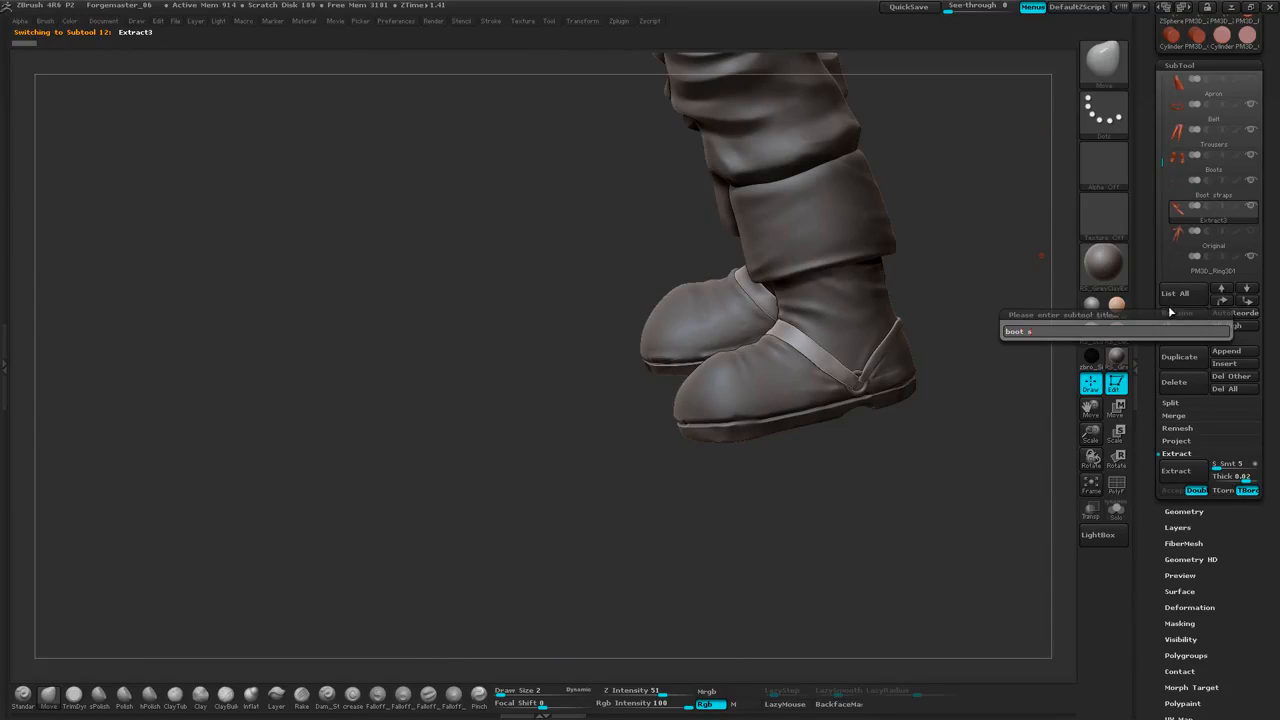
pyautogui.write('boot straps 2')
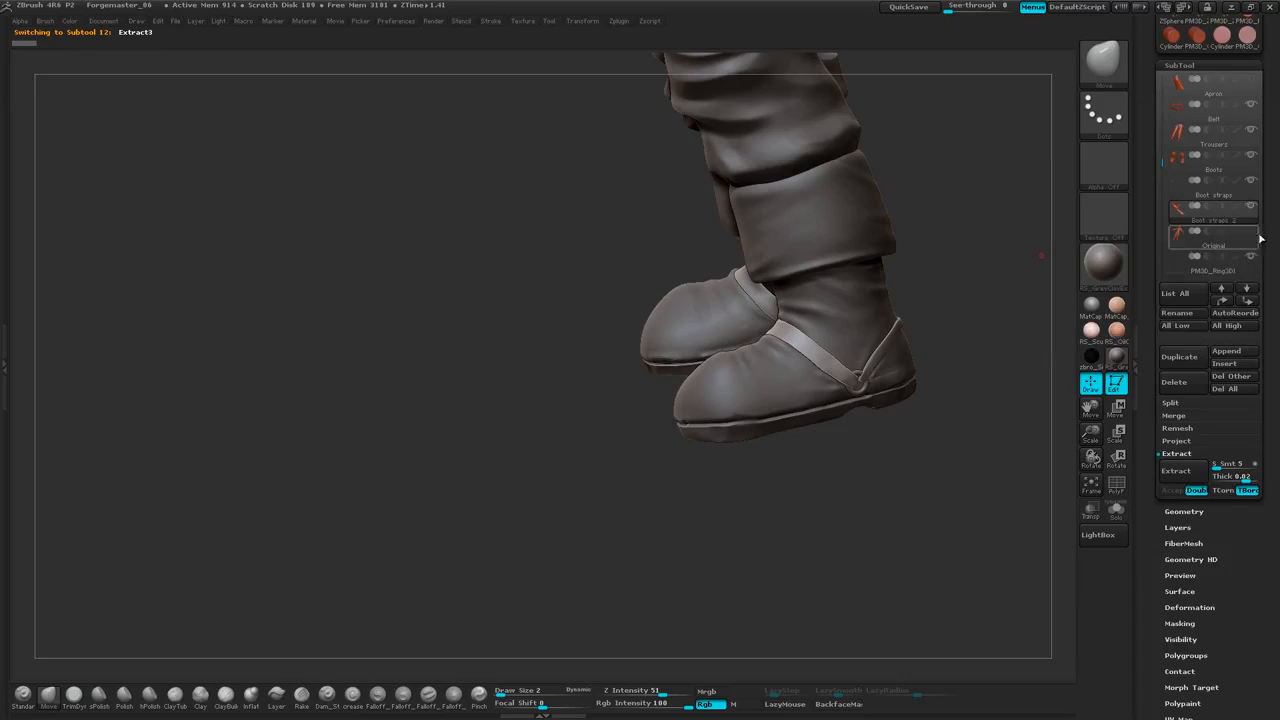
pyautogui.press('Return')
# Make the Original subtool active and set the active colour to near white
pyautogui.click(1234, 270)
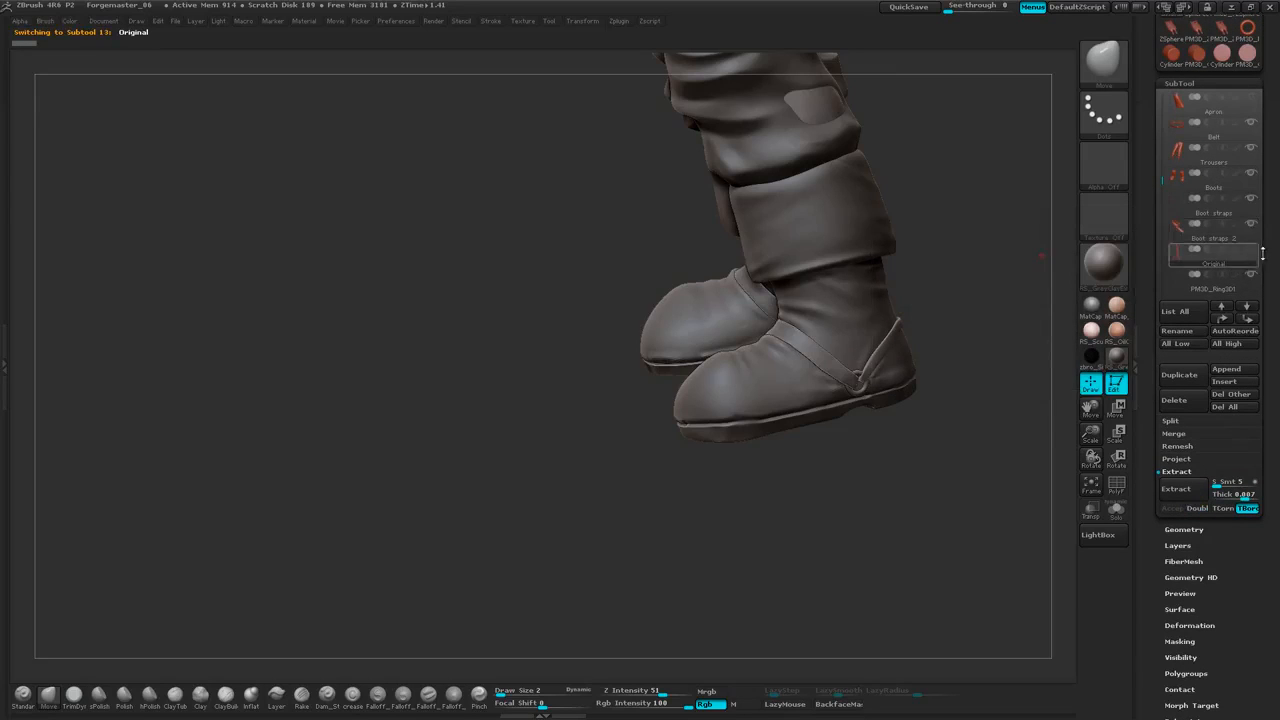
pyautogui.press('space')
pyautogui.moveTo(945, 313); pyautogui.dragTo(944, 285)
pyautogui.press('space')
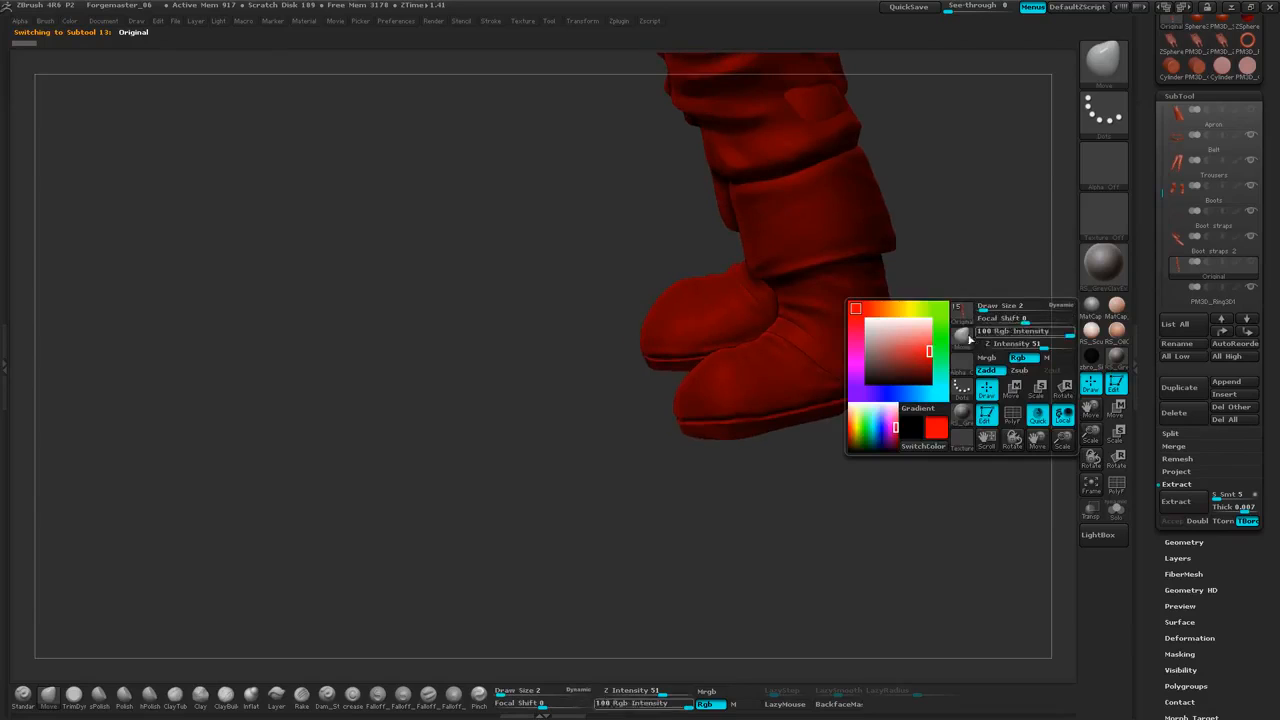
pyautogui.click(871, 322)
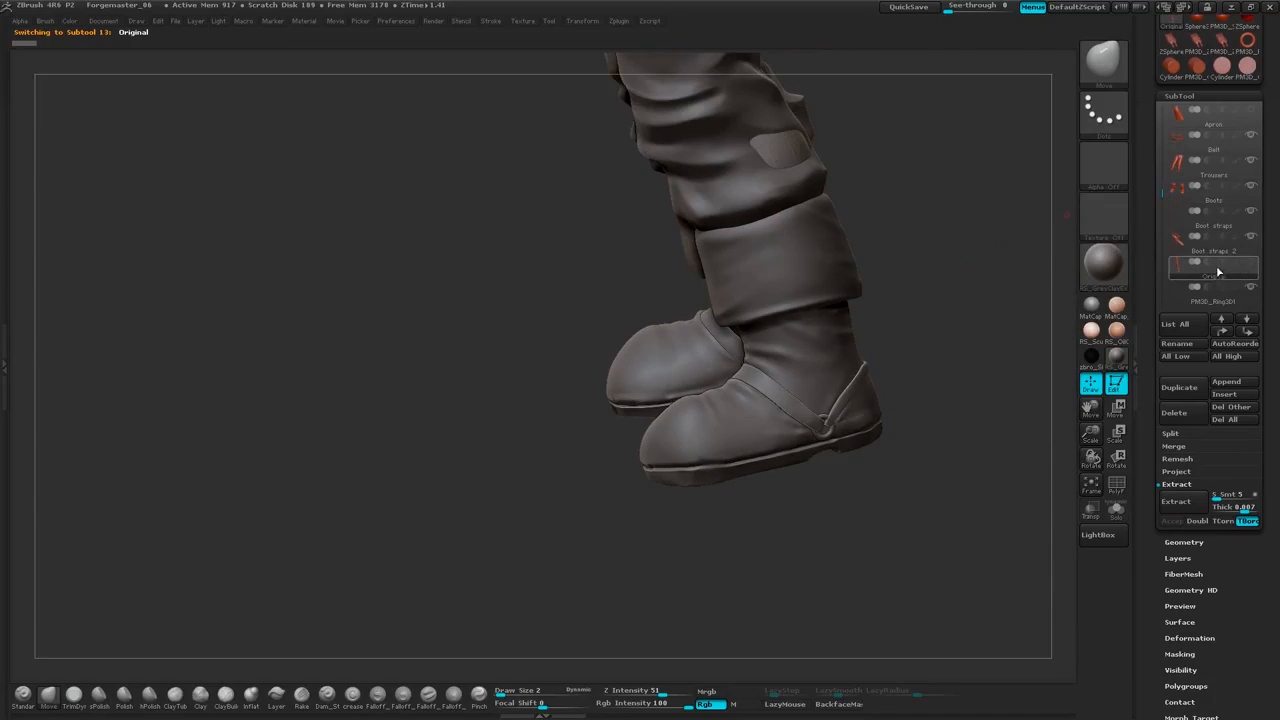
# Move the Original subtool to the end of the subtool list and hide it
pyautogui.moveTo(1218, 272)
pyautogui.moveTo(1264, 216); pyautogui.dragTo(1264, 208)
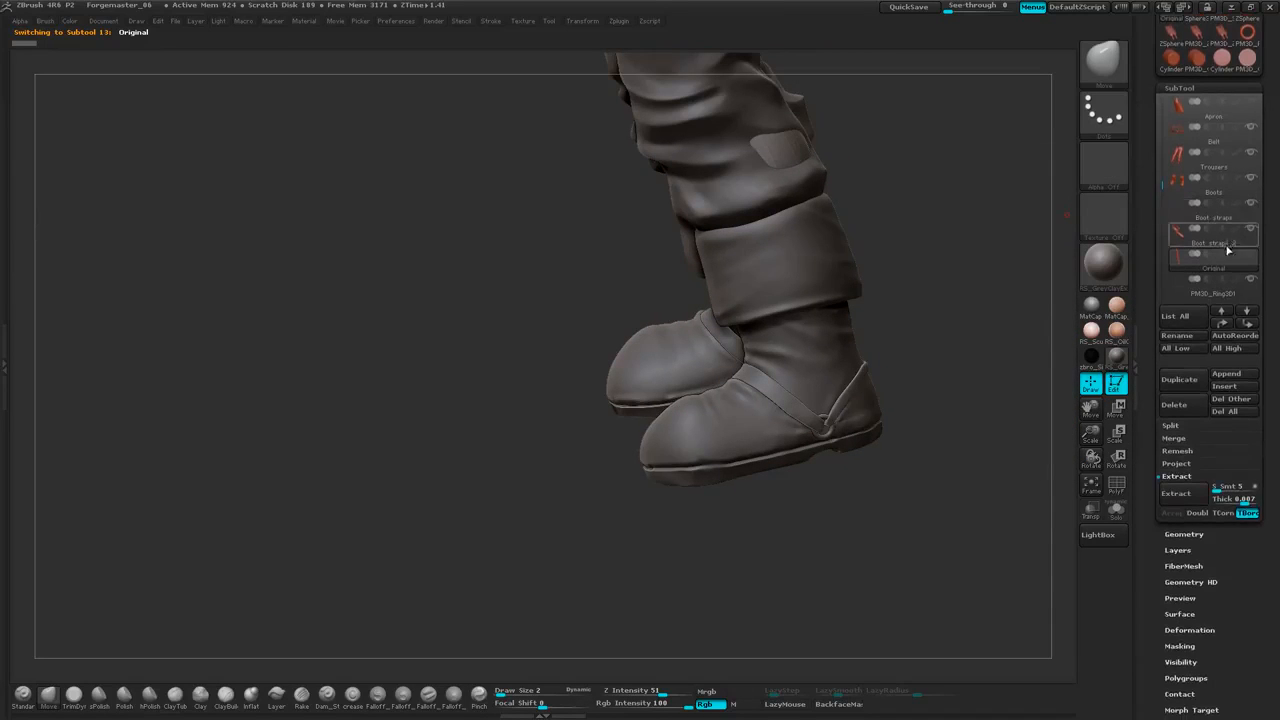
pyautogui.keyDown('shift'); pyautogui.click(1246, 314); pyautogui.keyUp('shift')
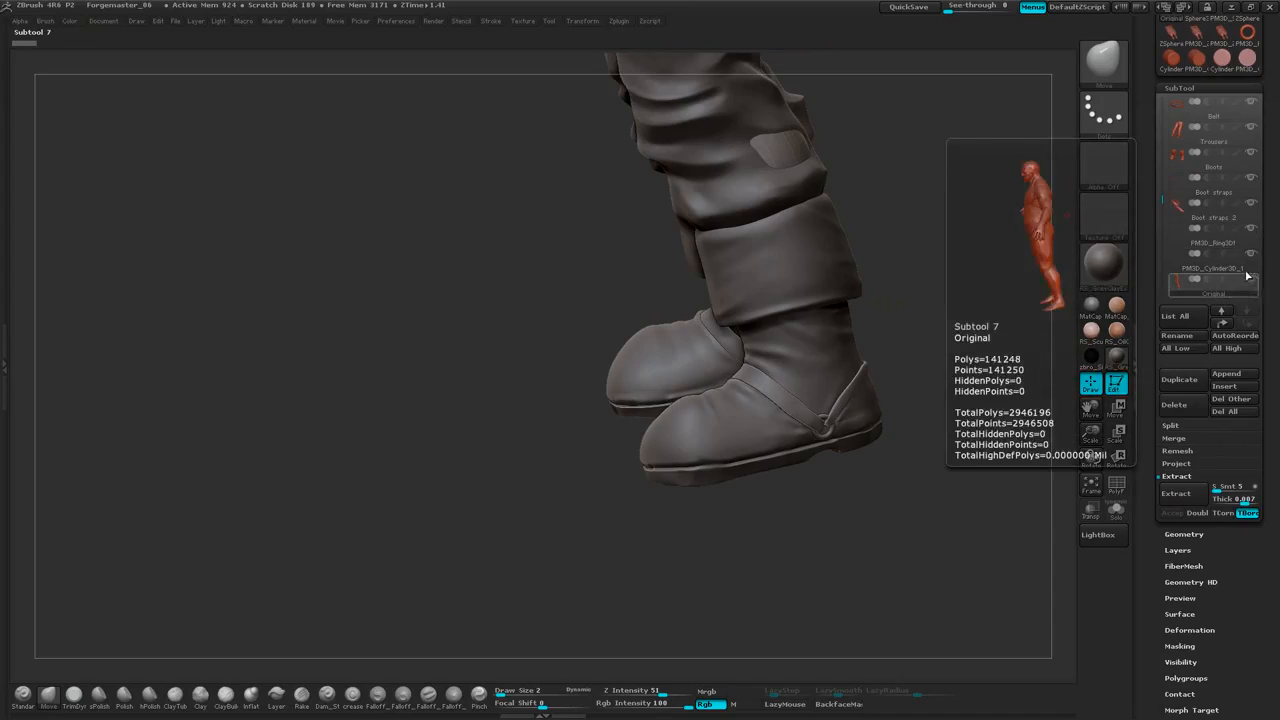
pyautogui.click(1249, 284)
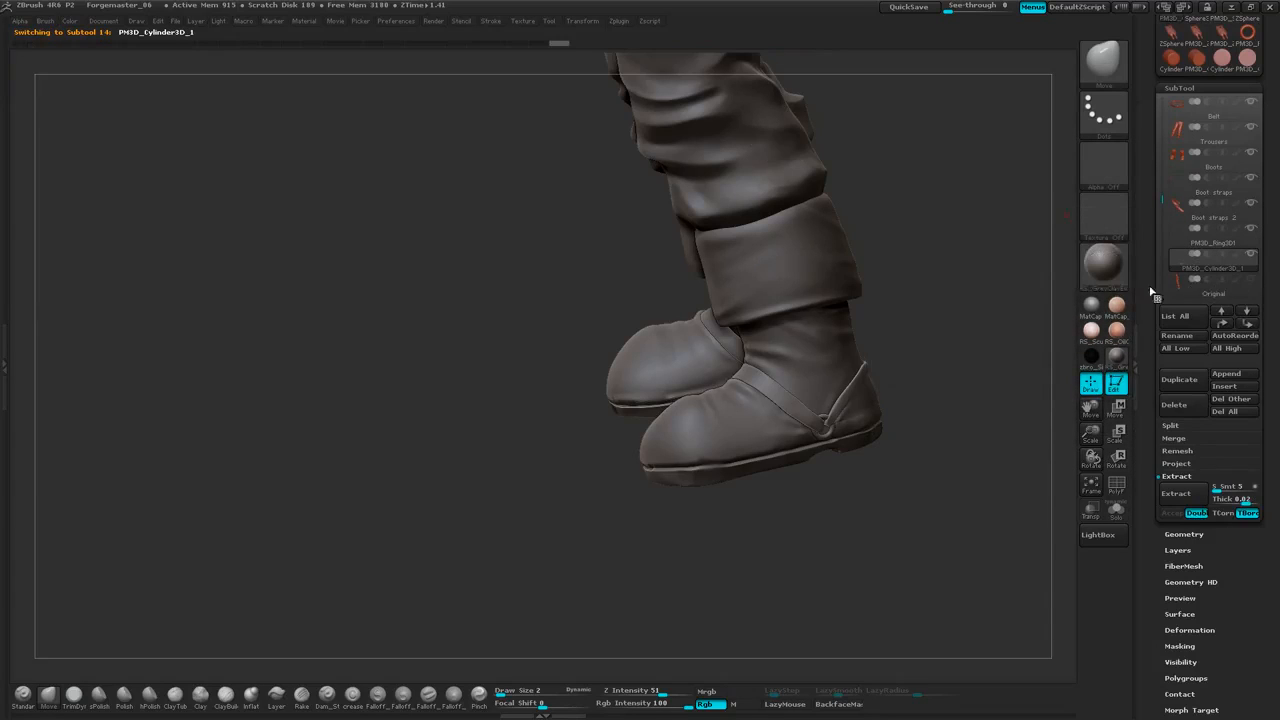
# Rename the PM3D_Ring3D1 subtool, the rings joining the boot straps, as "boot rings"
pyautogui.moveTo(984, 266); pyautogui.dragTo(1008, 288)
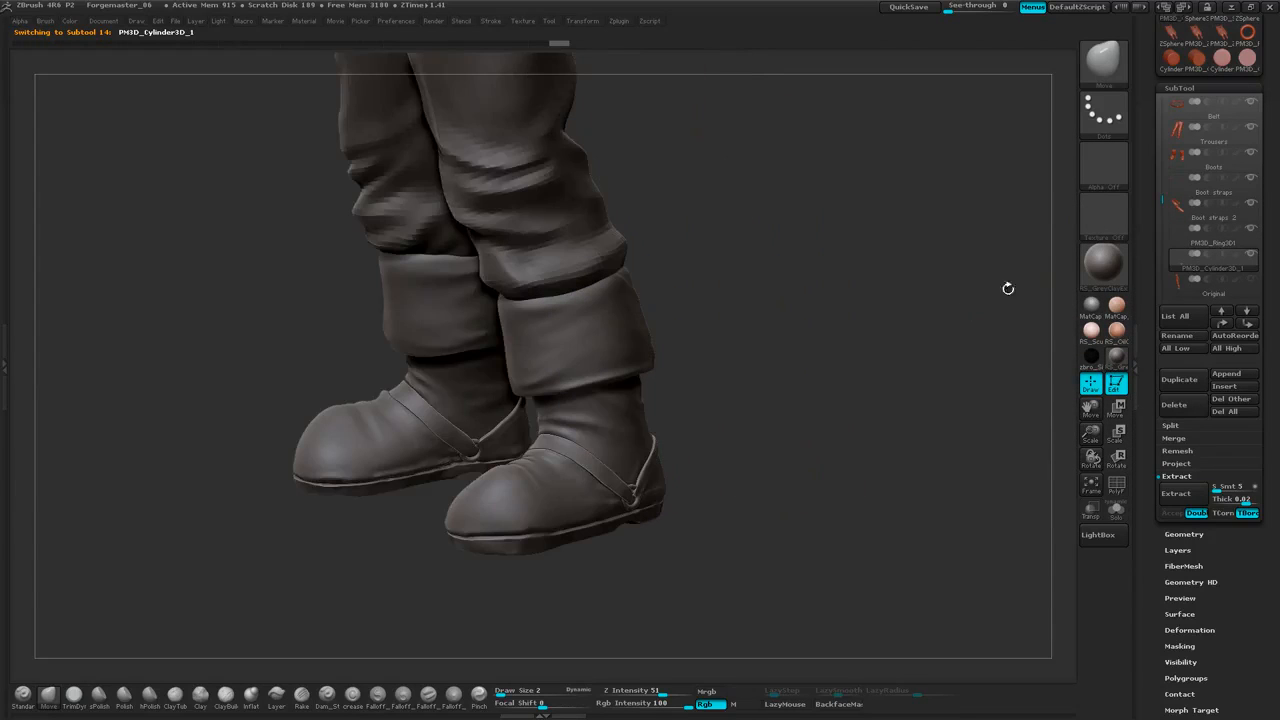
pyautogui.click(1235, 249)
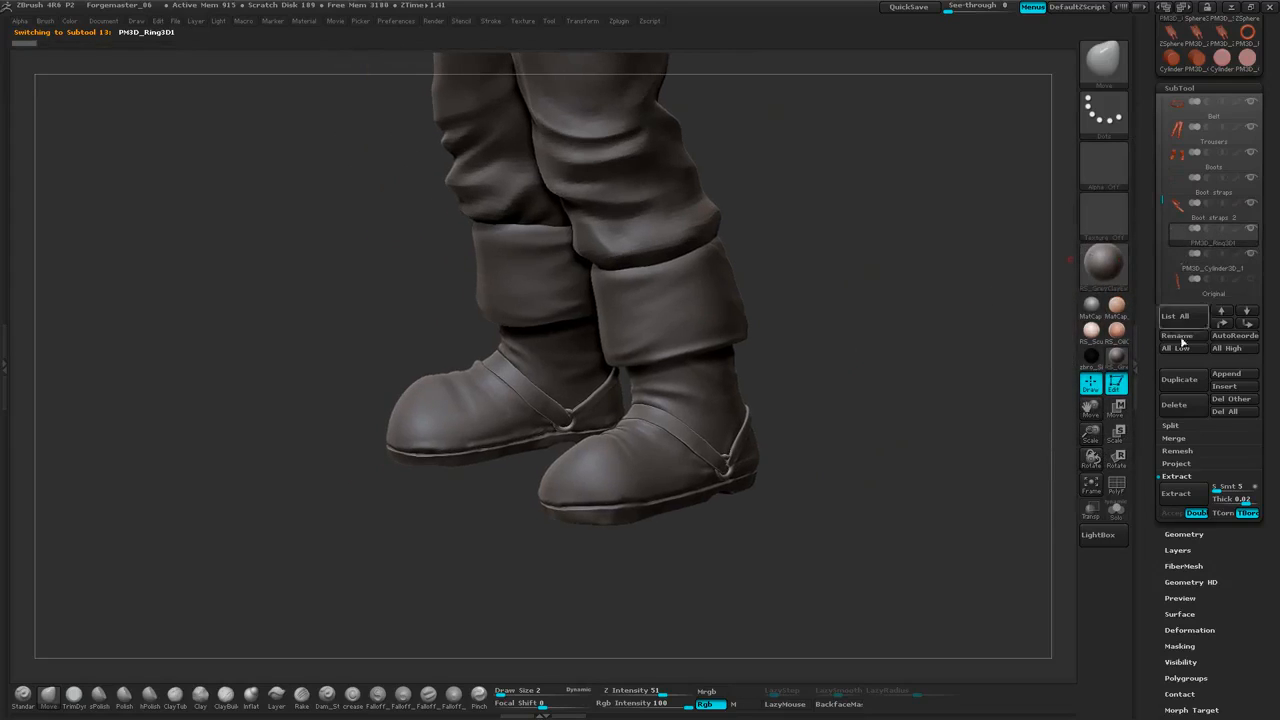
pyautogui.click(1186, 336)
pyautogui.write('b')
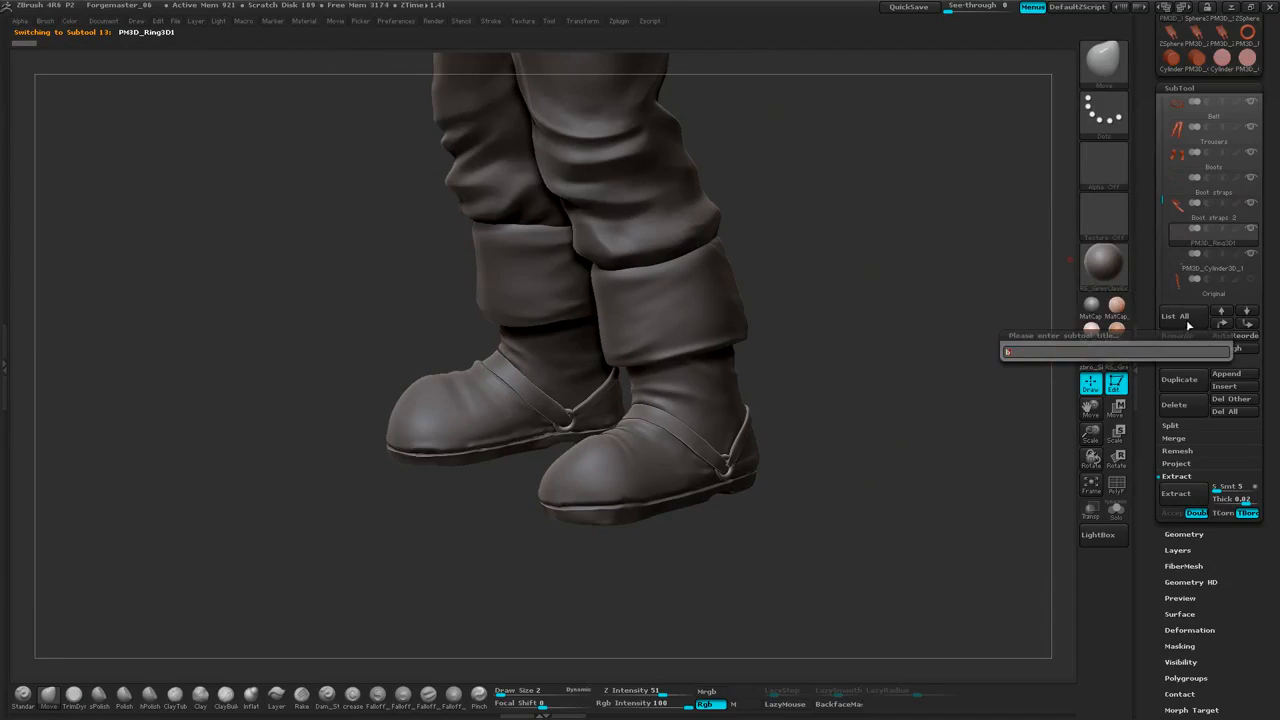
pyautogui.write('oot rings')
pyautogui.press('Return')
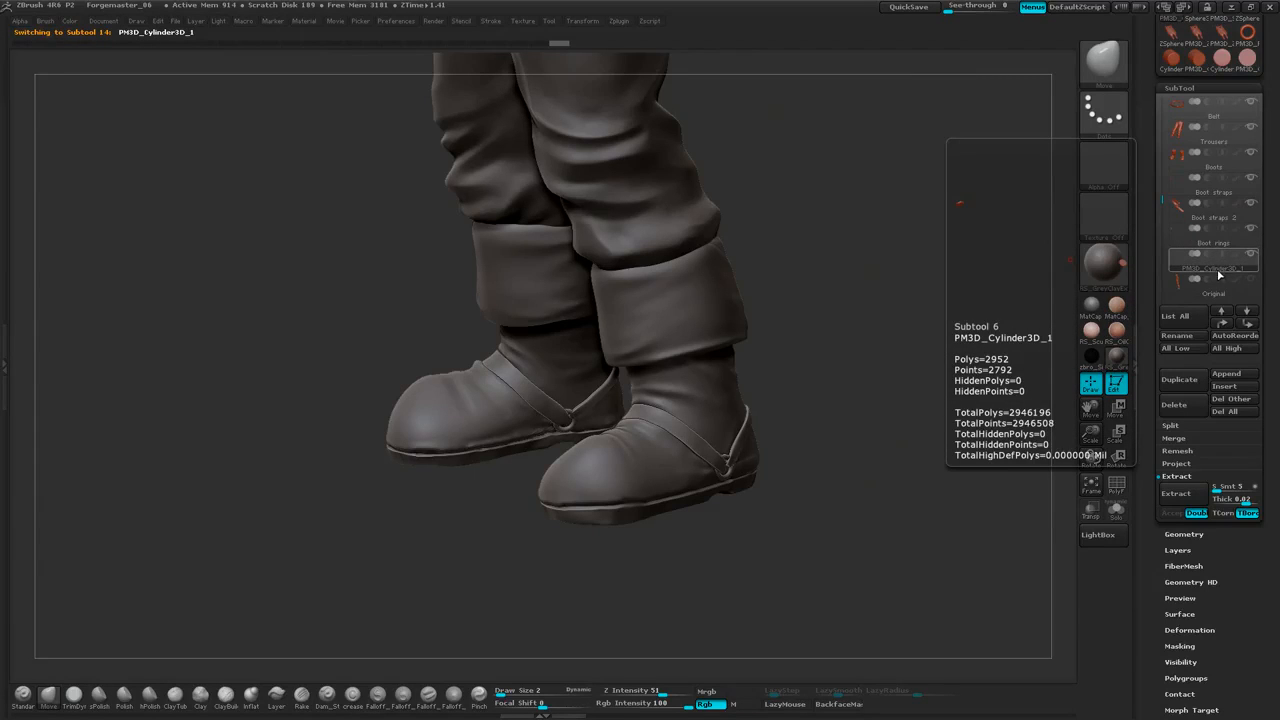
# Reorder the PM3D_Cylinder3D_1 subtool, the disc on the wristband, to sit directly below Wrist strap
pyautogui.moveTo(837, 214); pyautogui.dragTo(933, 281)
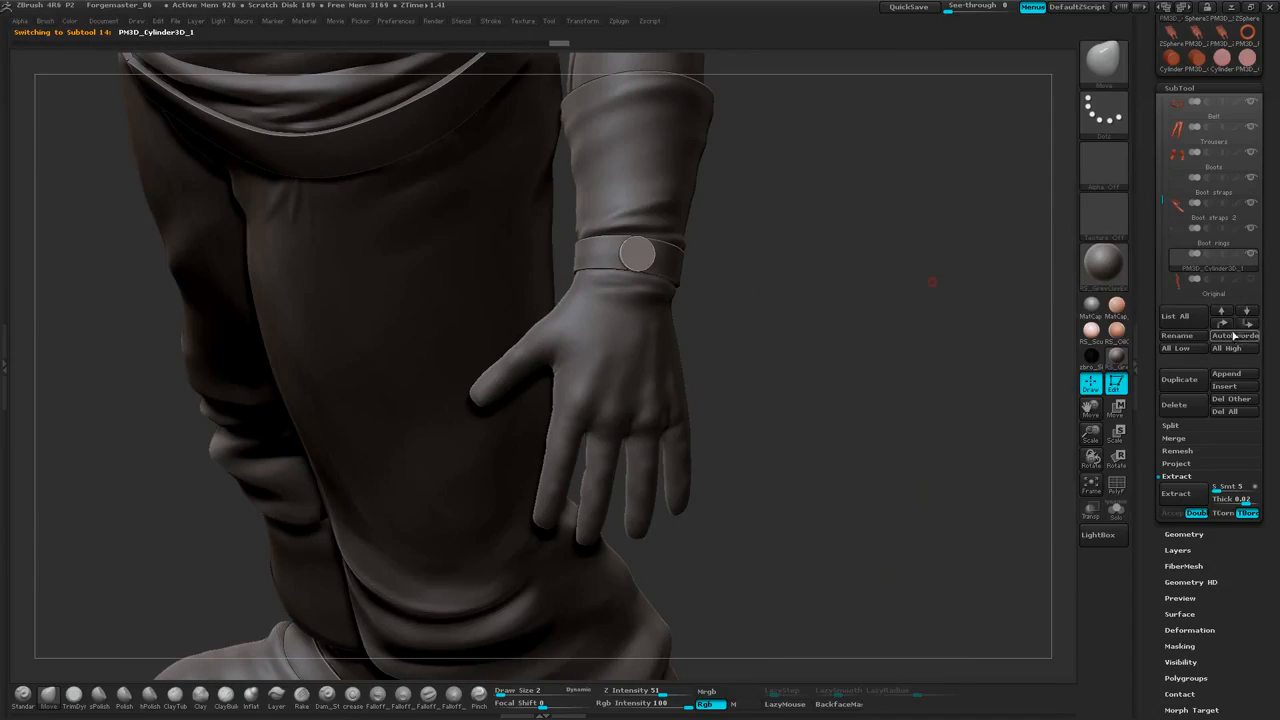
pyautogui.click(1222, 324)
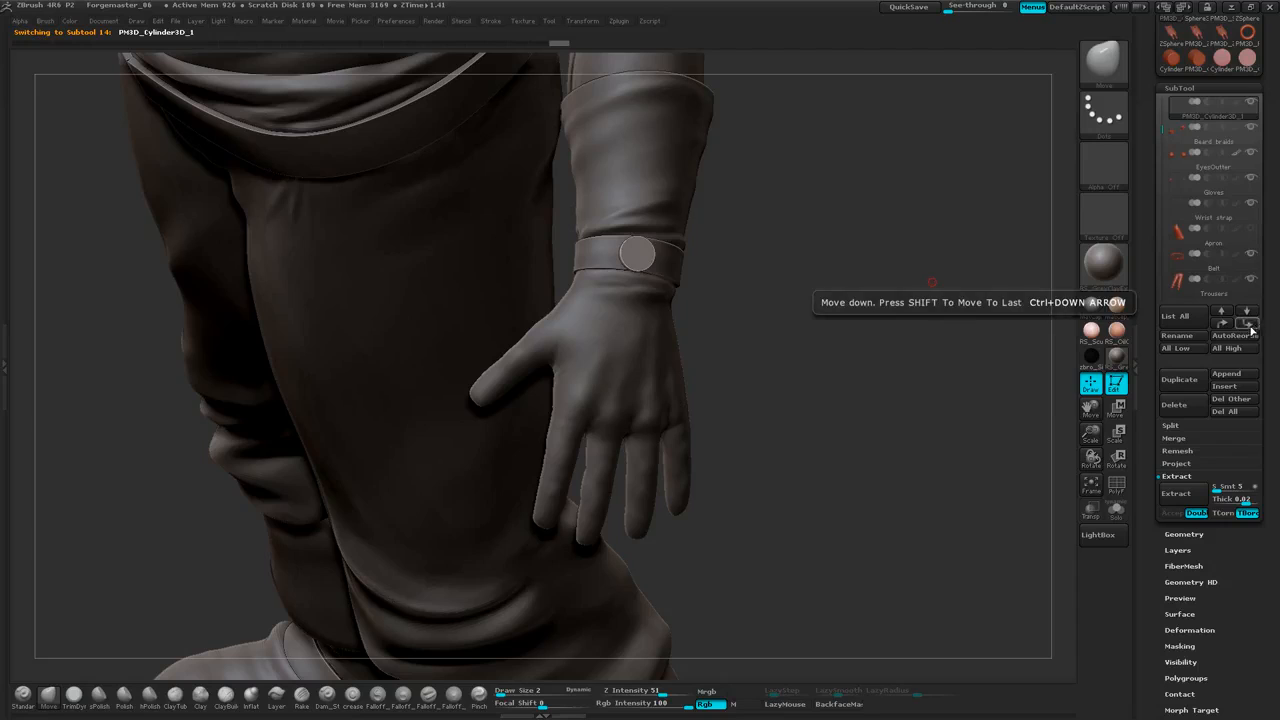
pyautogui.click(1248, 324)
pyautogui.click(1248, 324)
pyautogui.click(1248, 324)
pyautogui.click(1248, 324)
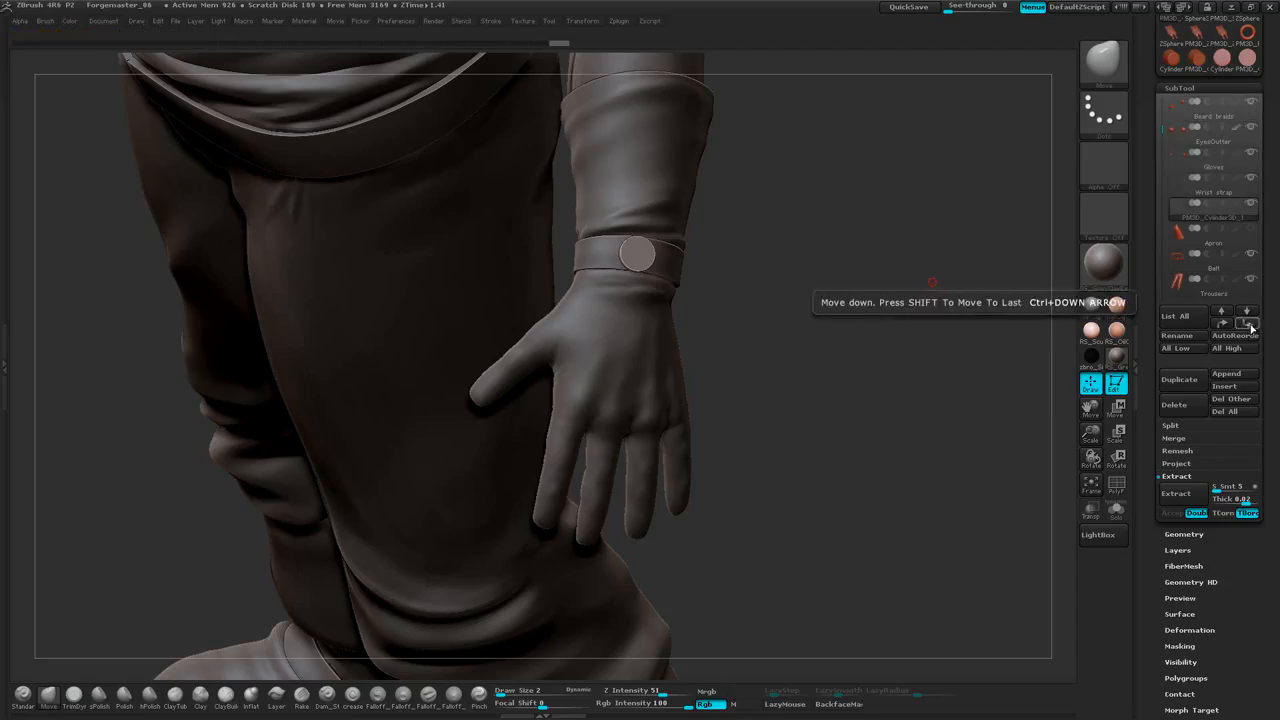
# Rename the wristband's disc subtool as "glove charms"
pyautogui.click(1180, 336)
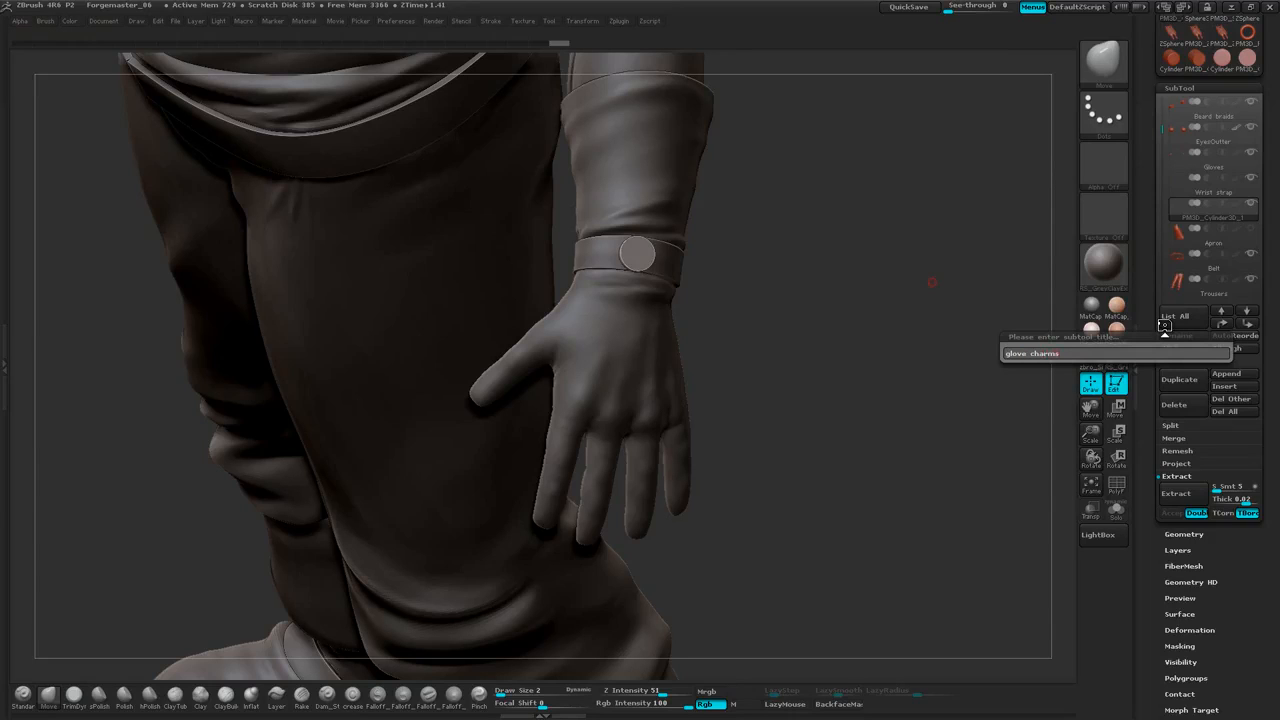
pyautogui.press('Return')
# Examine the whole figure from the front and the gloved forearm with its wrist strap and disc up close
pyautogui.moveTo(880, 273); pyautogui.dragTo(763, 412)
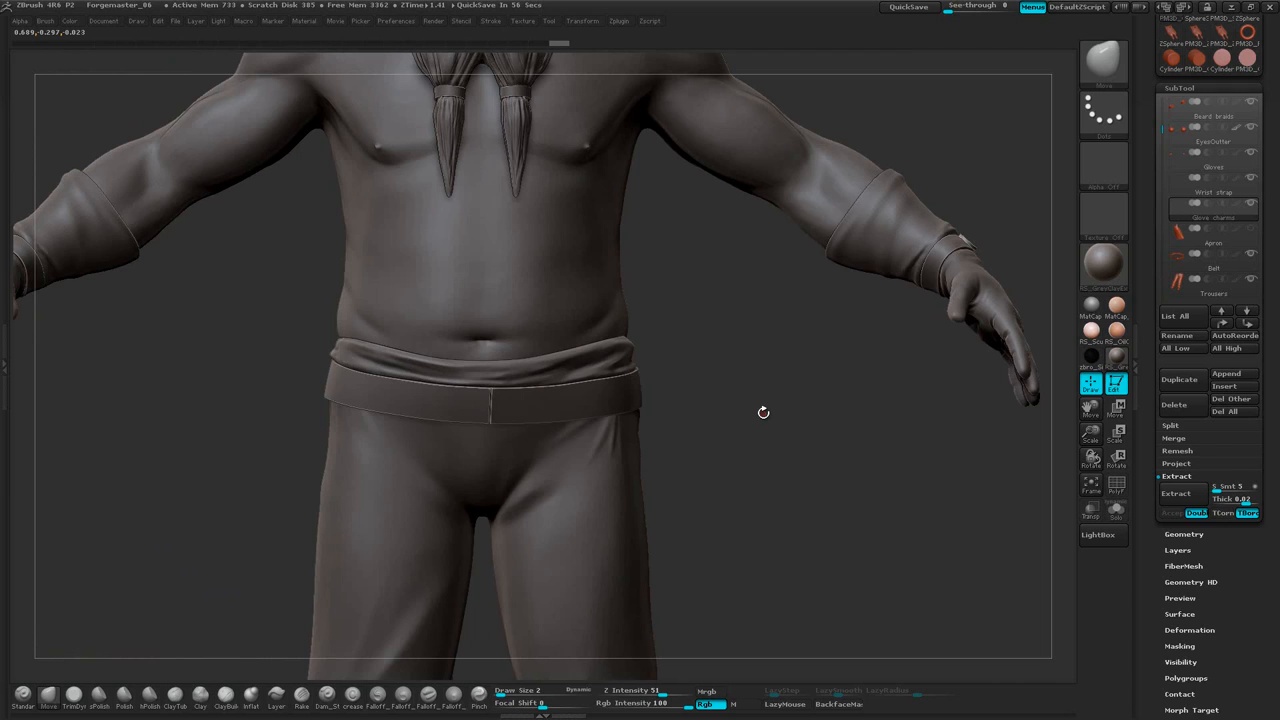
pyautogui.moveTo(744, 349)
pyautogui.keyDown('alt'); pyautogui.mouseDown()
pyautogui.moveTo(749, 429)
pyautogui.moveTo(801, 414)
pyautogui.moveTo(876, 444)
pyautogui.moveTo(876, 466)
pyautogui.mouseUp(); pyautogui.keyUp('alt')
pyautogui.moveTo(949, 180)
pyautogui.mouseDown()
pyautogui.moveTo(894, 189)
pyautogui.moveTo(942, 190)
pyautogui.moveTo(950, 250)
pyautogui.mouseUp()
pyautogui.keyDown('alt'); pyautogui.moveTo(811, 163); pyautogui.dragTo(885, 237); pyautogui.keyUp('alt')
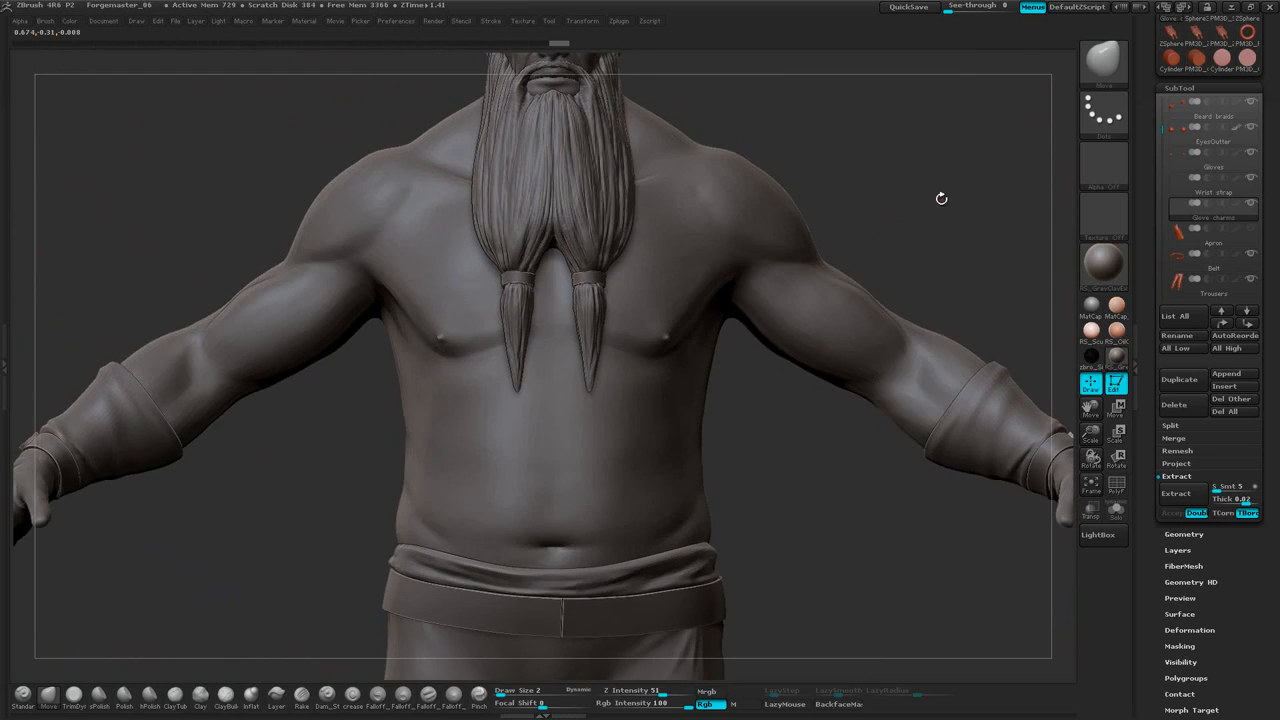
pyautogui.moveTo(941, 198)
pyautogui.keyDown('alt'); pyautogui.mouseDown()
pyautogui.moveTo(915, 188)
pyautogui.moveTo(911, 214)
pyautogui.mouseUp(); pyautogui.keyUp('alt')
pyautogui.keyDown('alt'); pyautogui.moveTo(948, 264); pyautogui.dragTo(846, 192); pyautogui.keyUp('alt')
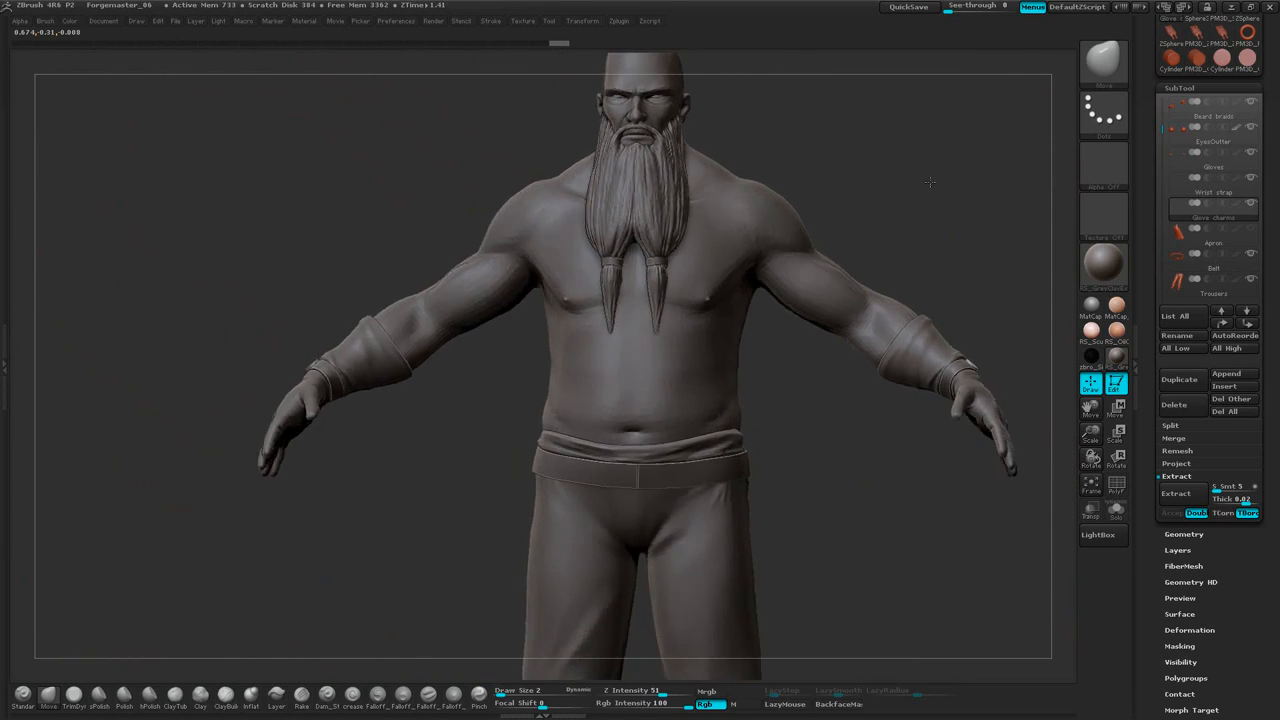
pyautogui.moveTo(1035, 205); pyautogui.dragTo(978, 318)
pyautogui.moveTo(978, 318); pyautogui.dragTo(919, 322)
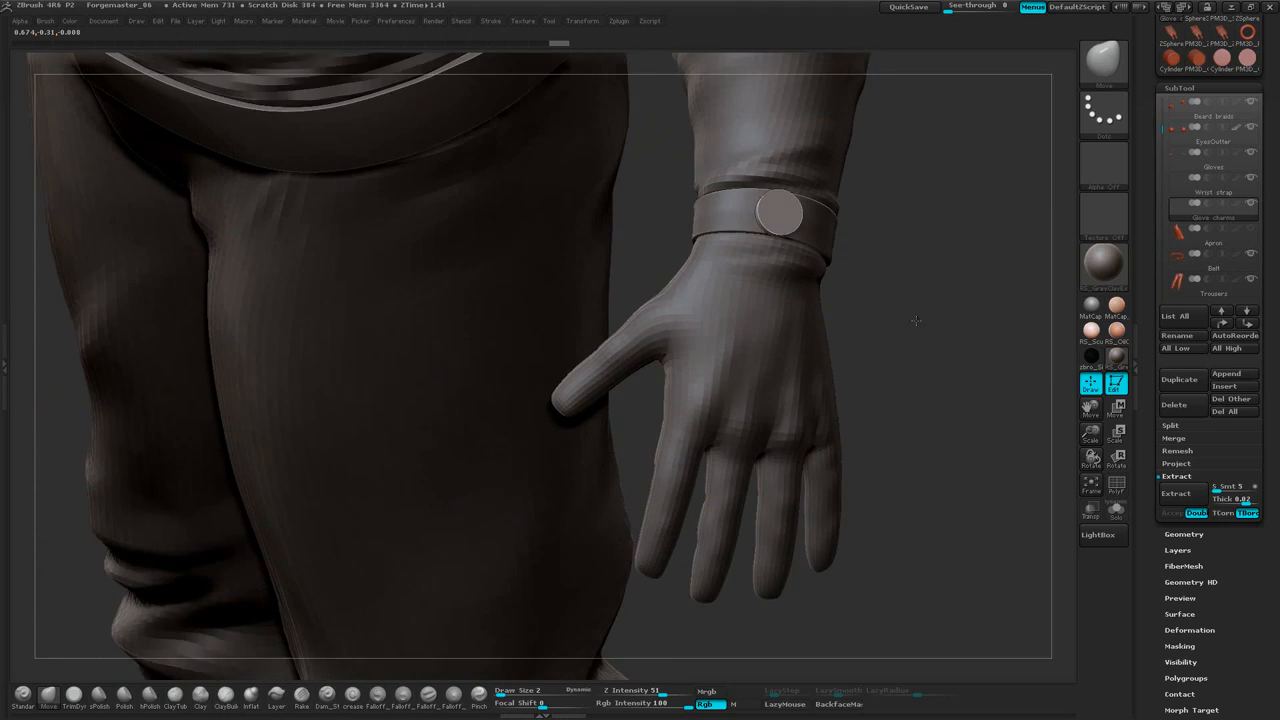
pyautogui.keyDown('alt'); pyautogui.click(785, 338); pyautogui.keyUp('alt')
pyautogui.keyDown('alt'); pyautogui.moveTo(877, 234); pyautogui.dragTo(790, 380); pyautogui.keyUp('alt')
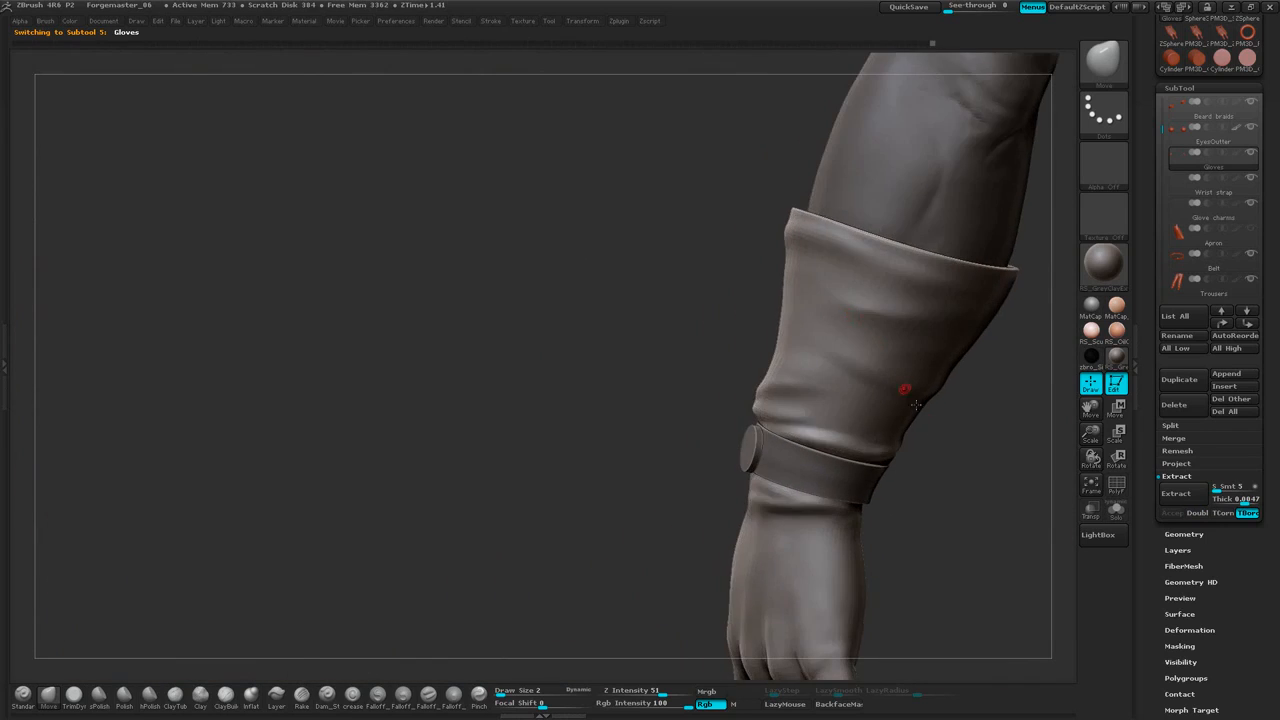
pyautogui.moveTo(940, 430); pyautogui.dragTo(912, 247)
pyautogui.keyDown('alt'); pyautogui.moveTo(958, 298); pyautogui.dragTo(905, 193); pyautogui.keyUp('alt')
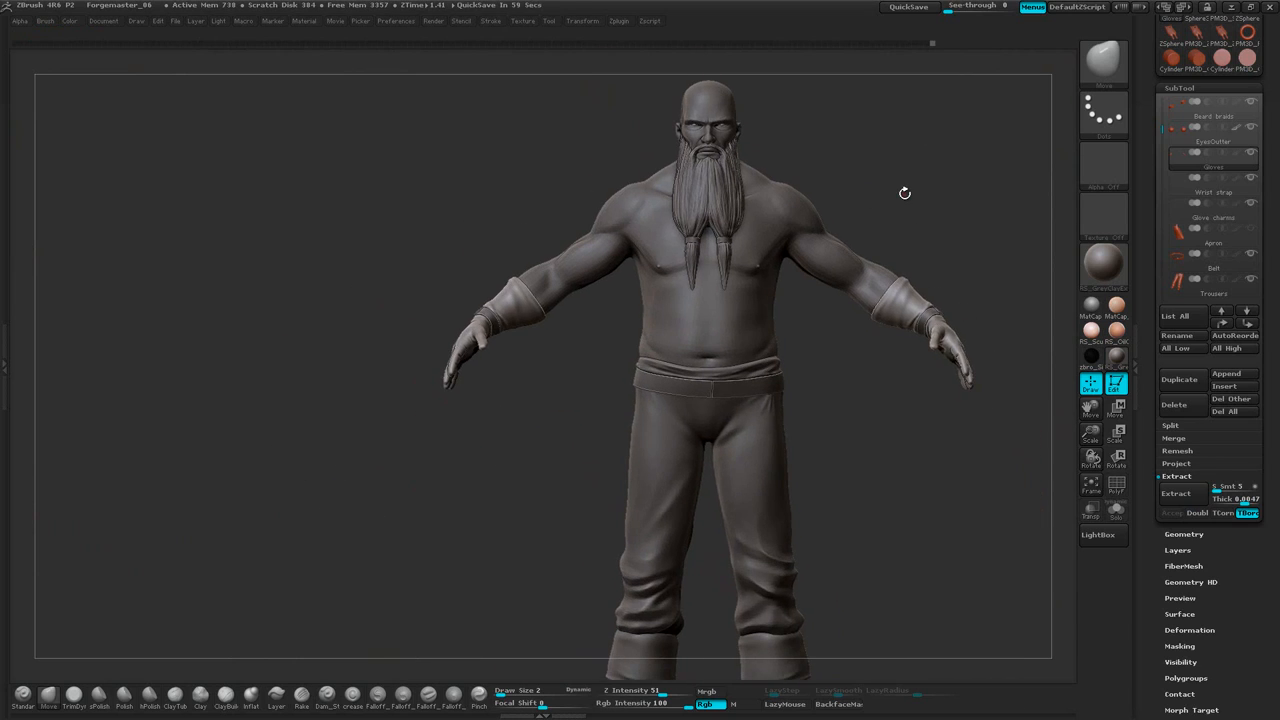
pyautogui.keyDown('alt'); pyautogui.moveTo(1029, 501); pyautogui.dragTo(978, 485); pyautogui.keyUp('alt')
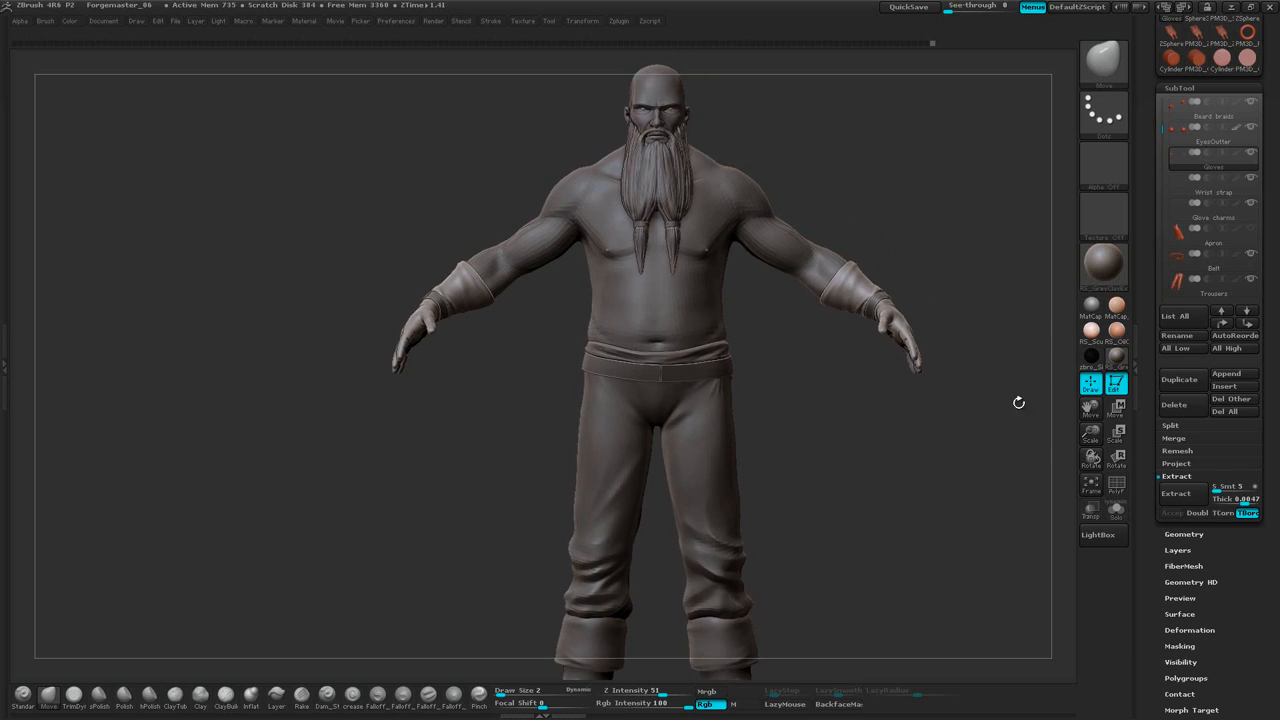
# Show the hidden Apron subtool and make it the active one
pyautogui.click(1235, 265)
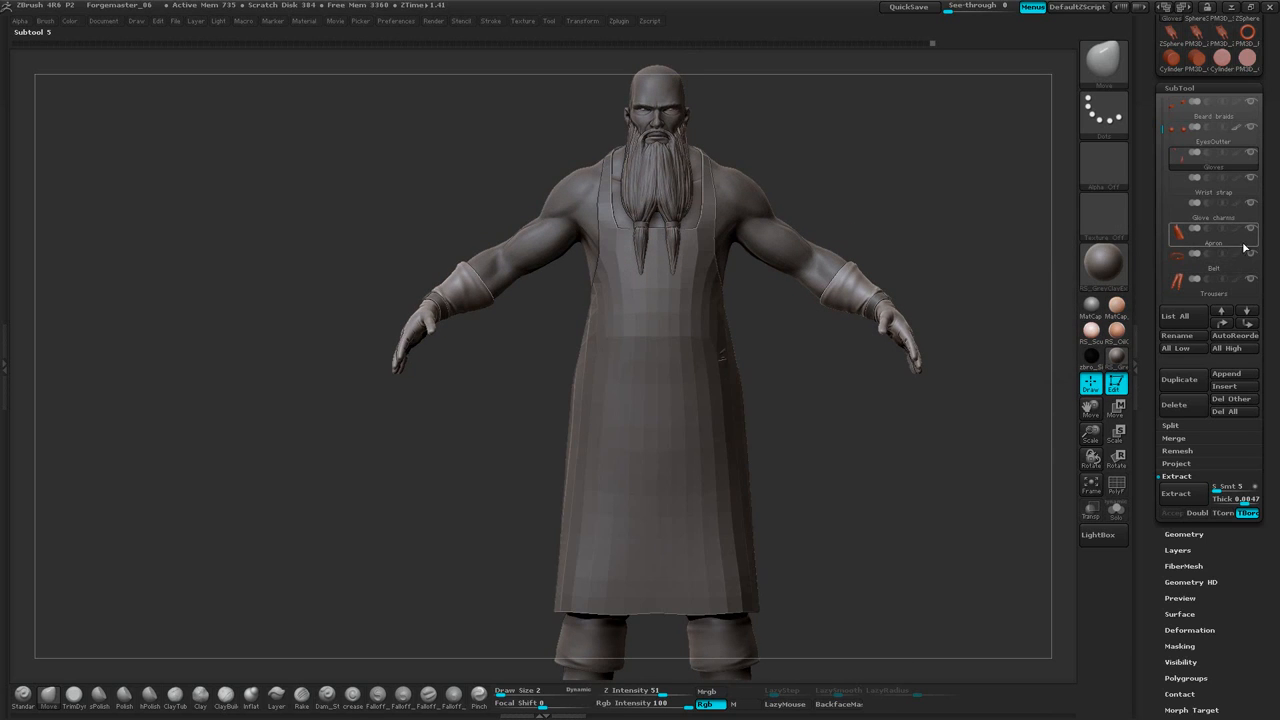
pyautogui.click(1244, 246)
pyautogui.keyDown('alt'); pyautogui.moveTo(833, 433); pyautogui.dragTo(953, 421); pyautogui.keyUp('alt')
pyautogui.keyDown('alt'); pyautogui.moveTo(846, 341); pyautogui.dragTo(911, 273); pyautogui.keyUp('alt')
pyautogui.keyDown('alt'); pyautogui.moveTo(1059, 202); pyautogui.dragTo(886, 466); pyautogui.keyUp('alt')
pyautogui.moveTo(986, 194)
pyautogui.mouseDown()
pyautogui.moveTo(979, 420)
pyautogui.moveTo(986, 201)
pyautogui.mouseUp()
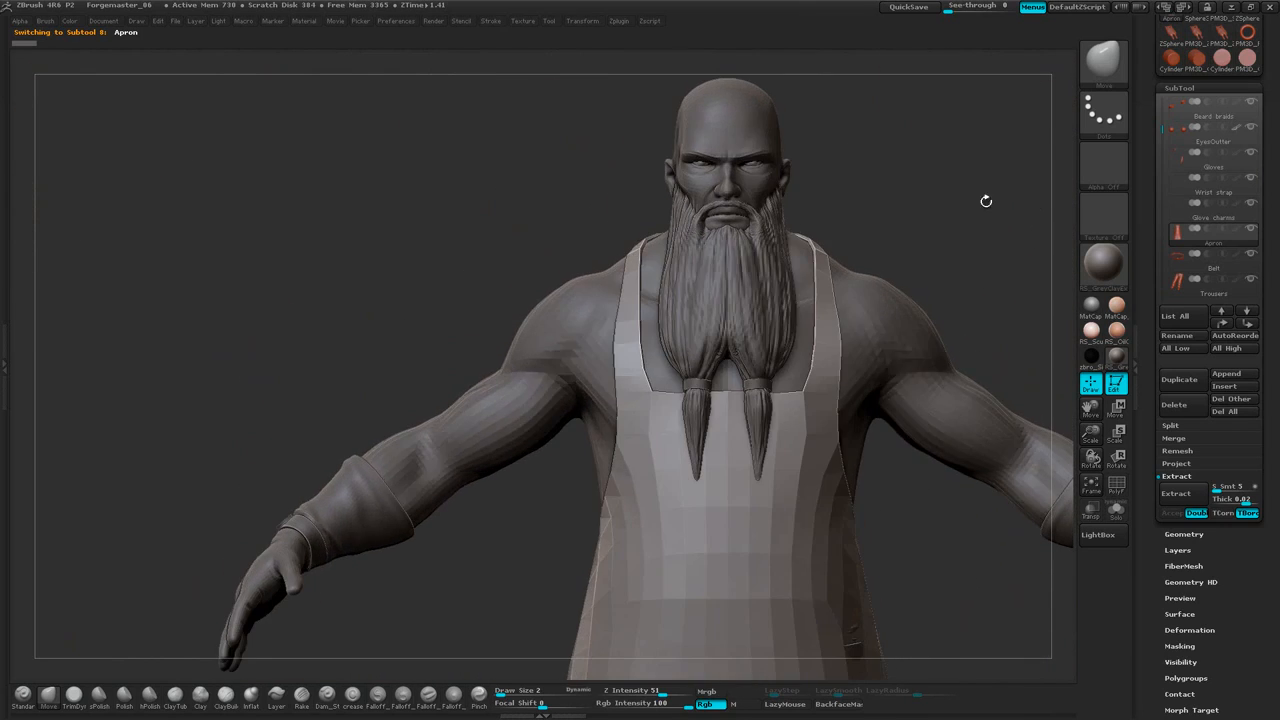
pyautogui.keyDown('alt'); pyautogui.moveTo(922, 548); pyautogui.dragTo(937, 294); pyautogui.keyUp('alt')
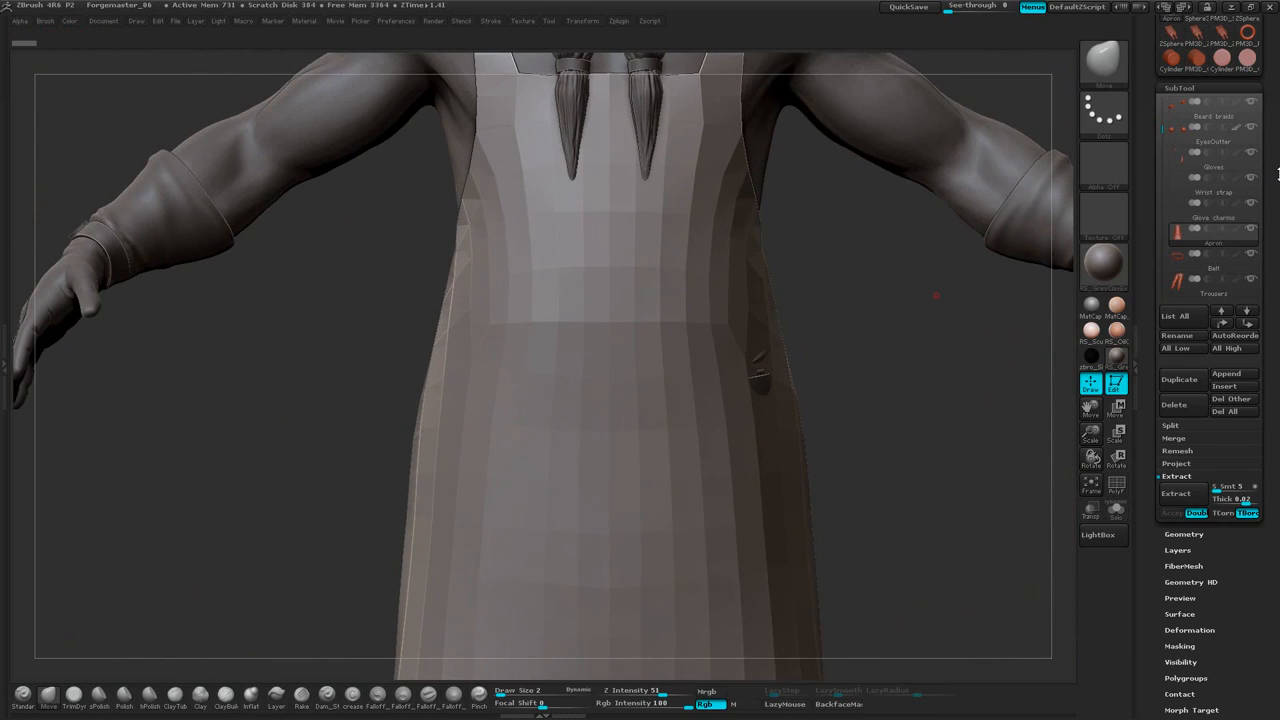
# Apply Mirror And Weld to the apron's geometry and check its front
pyautogui.moveTo(1278, 174); pyautogui.dragTo(1266, 66)
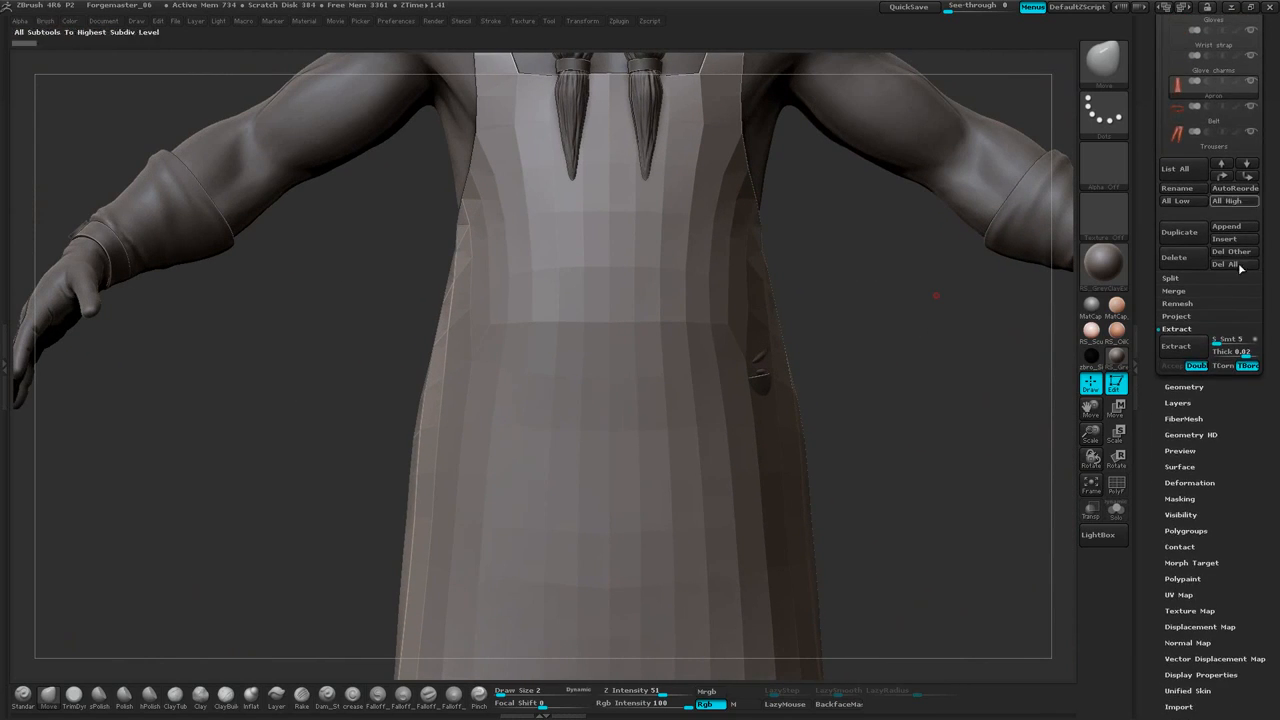
pyautogui.click(1184, 386)
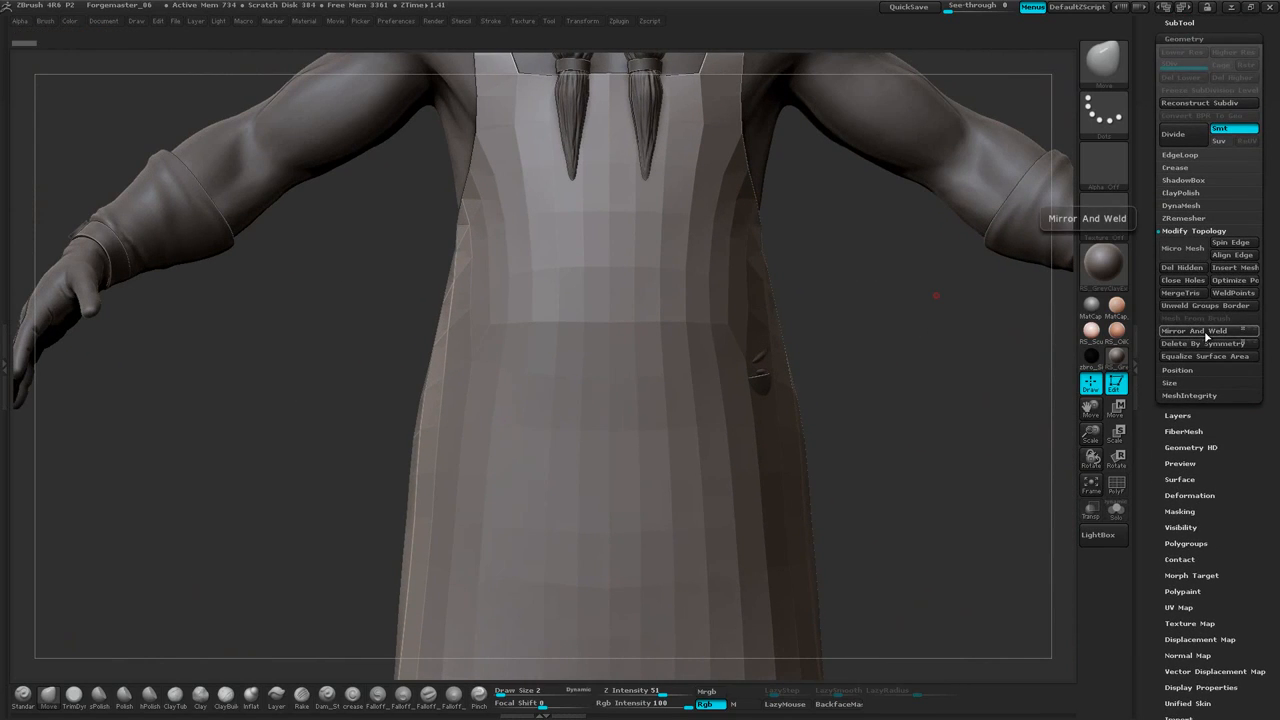
pyautogui.moveTo(874, 294); pyautogui.dragTo(912, 417)
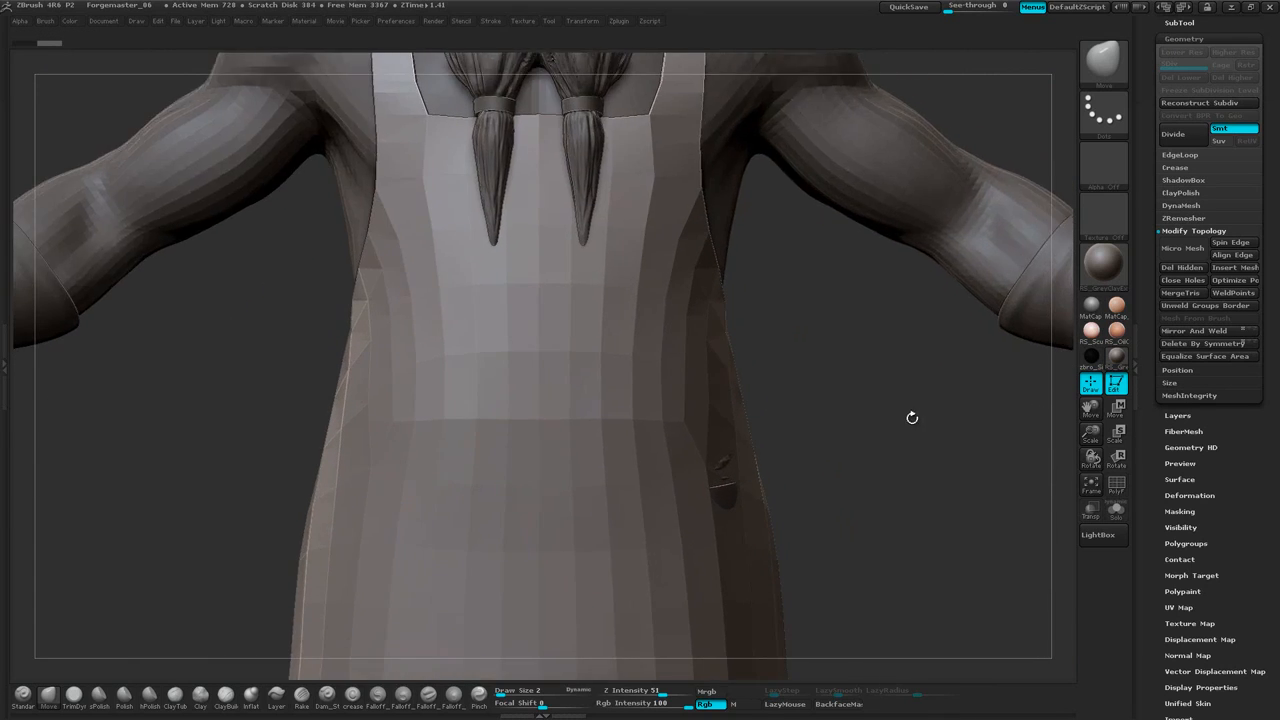
pyautogui.keyDown('alt'); pyautogui.moveTo(792, 431); pyautogui.dragTo(914, 306); pyautogui.keyUp('alt')
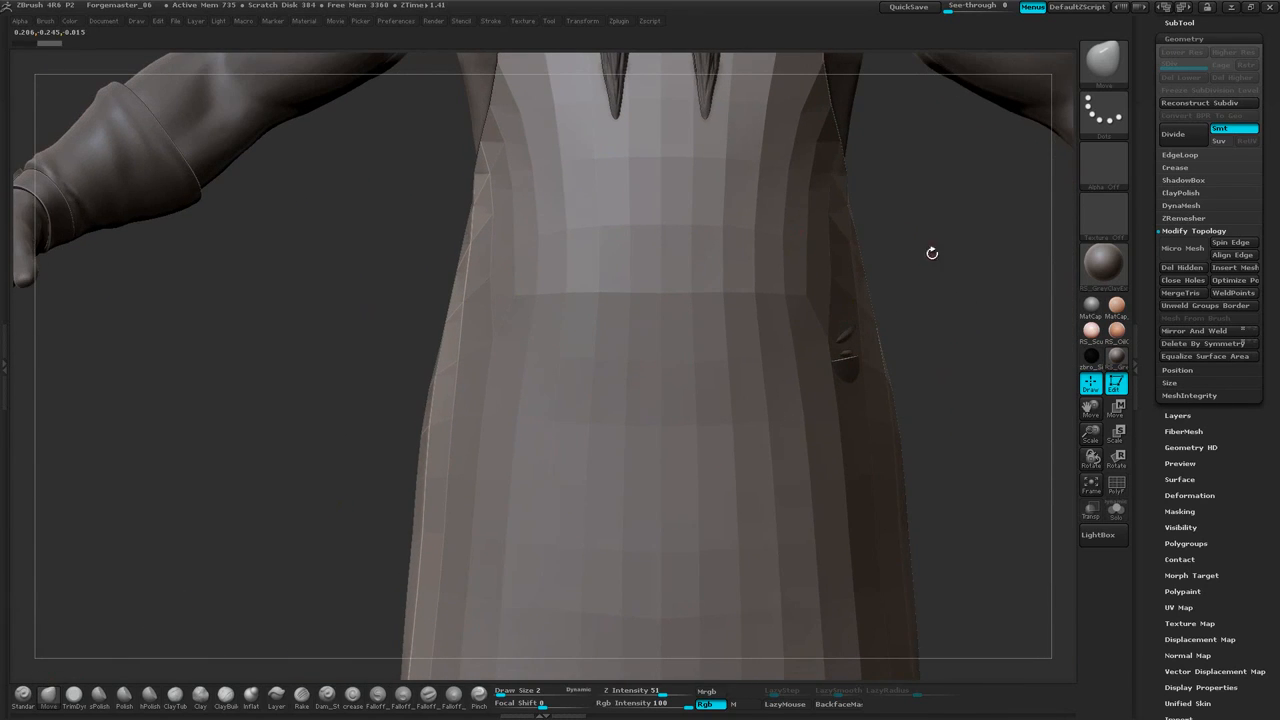
# Enlarge the Move brush to a draw size of 69 and adjust the side of the apron with it
pyautogui.press('space')
pyautogui.moveTo(953, 249); pyautogui.dragTo(957, 249)
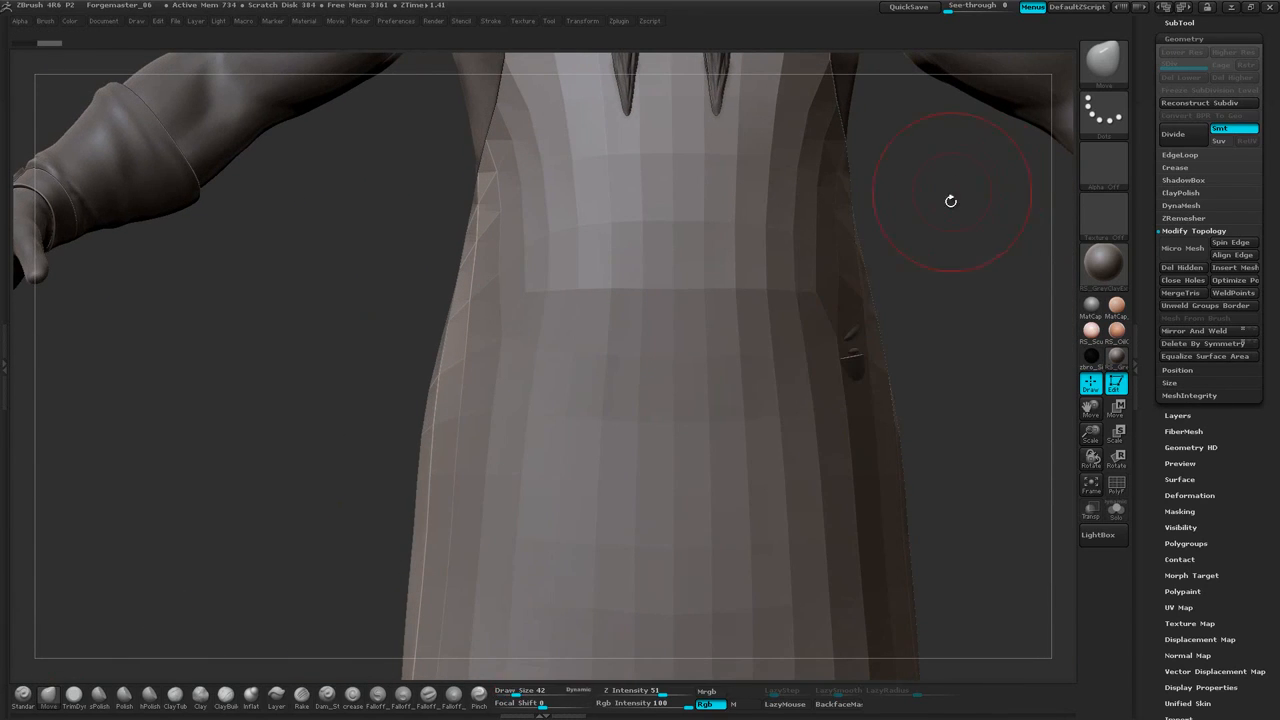
pyautogui.moveTo(951, 200)
pyautogui.mouseDown()
pyautogui.moveTo(912, 285)
pyautogui.moveTo(925, 296)
pyautogui.moveTo(896, 337)
pyautogui.mouseUp()
pyautogui.press('space')
pyautogui.moveTo(957, 328)
pyautogui.mouseDown()
pyautogui.moveTo(930, 348)
pyautogui.moveTo(926, 328)
pyautogui.moveTo(920, 346)
pyautogui.moveTo(842, 305)
pyautogui.moveTo(949, 278)
pyautogui.mouseUp()
pyautogui.moveTo(832, 248); pyautogui.dragTo(829, 286)
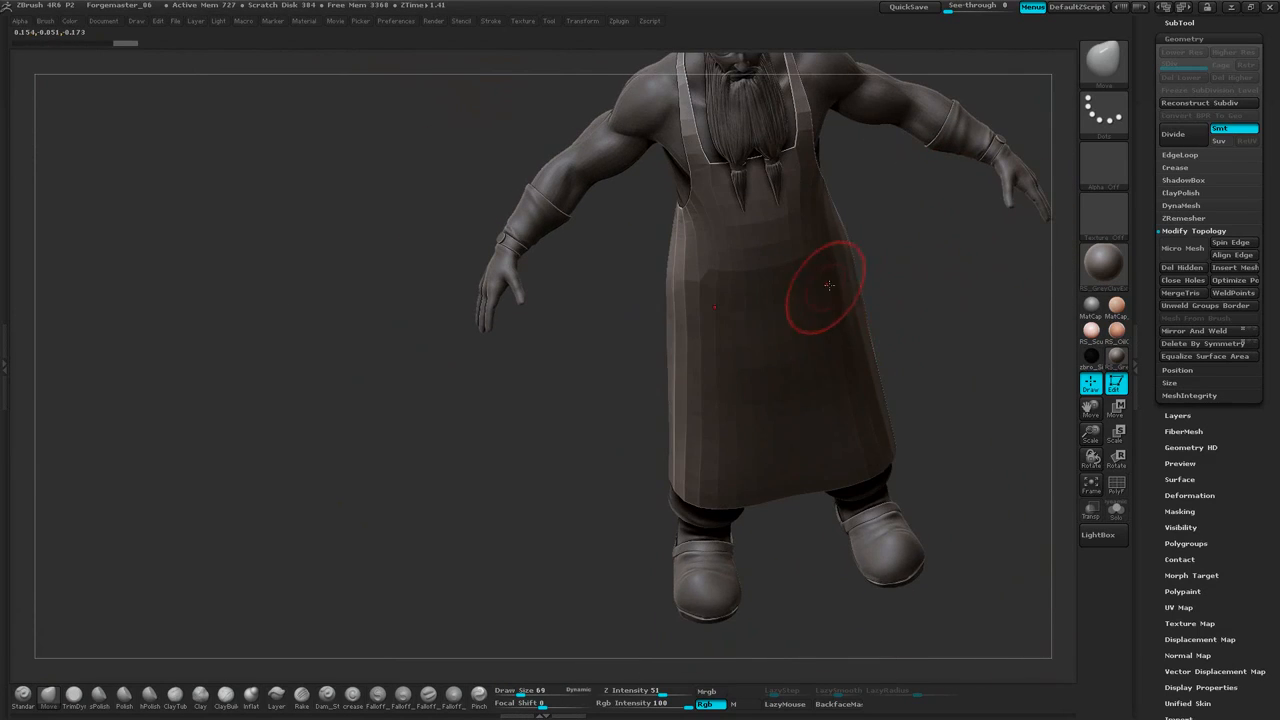
# Examine the apron's shoulder straps from the front and its waist strap and side panels from behind
pyautogui.moveTo(912, 318)
pyautogui.mouseDown()
pyautogui.moveTo(914, 277)
pyautogui.moveTo(885, 385)
pyautogui.moveTo(910, 366)
pyautogui.moveTo(902, 572)
pyautogui.mouseUp()
pyautogui.moveTo(970, 181)
pyautogui.mouseDown()
pyautogui.moveTo(890, 188)
pyautogui.moveTo(903, 197)
pyautogui.moveTo(949, 172)
pyautogui.mouseUp()
pyautogui.moveTo(869, 509)
pyautogui.keyDown('alt'); pyautogui.mouseDown()
pyautogui.moveTo(857, 406)
pyautogui.moveTo(940, 195)
pyautogui.moveTo(963, 163)
pyautogui.moveTo(971, 171)
pyautogui.moveTo(944, 172)
pyautogui.moveTo(961, 179)
pyautogui.moveTo(983, 149)
pyautogui.moveTo(957, 197)
pyautogui.moveTo(882, 268)
pyautogui.moveTo(1009, 111)
pyautogui.moveTo(1007, 152)
pyautogui.moveTo(980, 164)
pyautogui.moveTo(909, 340)
pyautogui.moveTo(960, 126)
pyautogui.moveTo(903, 434)
pyautogui.moveTo(869, 447)
pyautogui.moveTo(700, 370)
pyautogui.moveTo(500, 314)
pyautogui.moveTo(238, 306)
pyautogui.mouseUp(); pyautogui.keyUp('alt')
pyautogui.moveTo(977, 321)
pyautogui.mouseDown()
pyautogui.moveTo(954, 217)
pyautogui.moveTo(843, 320)
pyautogui.moveTo(809, 323)
pyautogui.moveTo(894, 374)
pyautogui.moveTo(983, 246)
pyautogui.moveTo(942, 299)
pyautogui.moveTo(867, 293)
pyautogui.mouseUp()
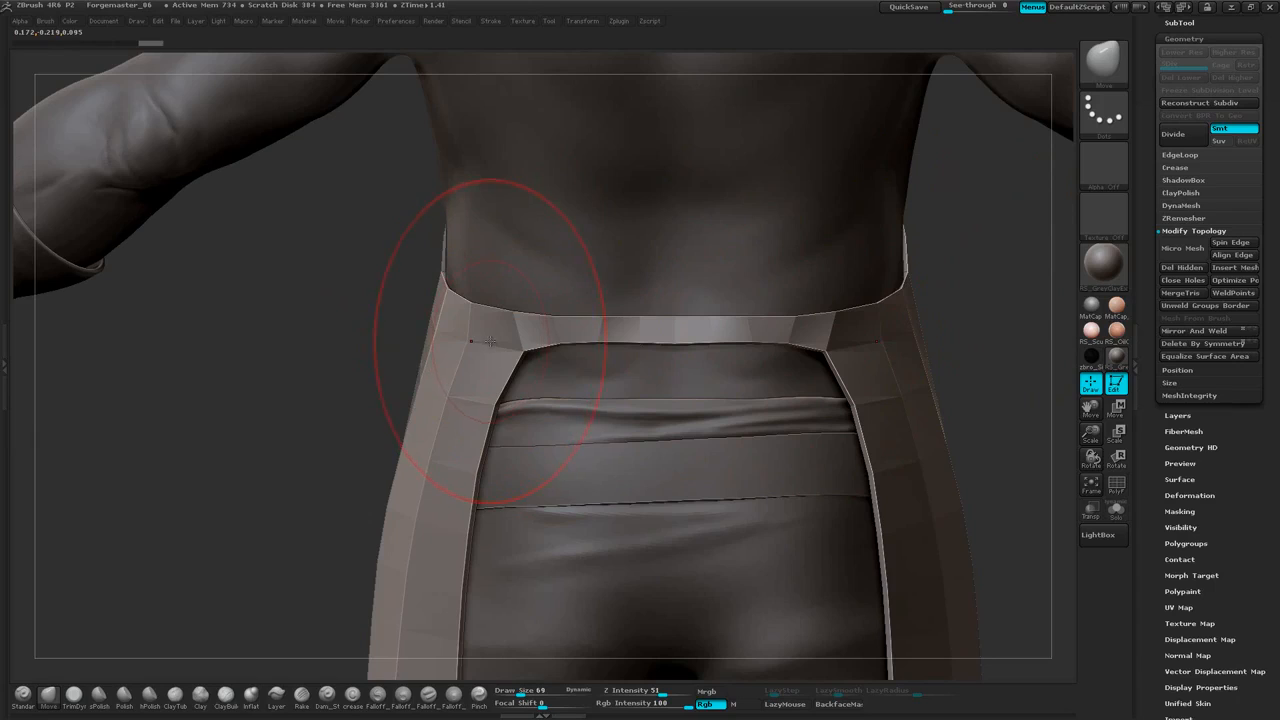
pyautogui.keyDown('alt'); pyautogui.moveTo(987, 215); pyautogui.dragTo(905, 640); pyautogui.keyUp('alt')
pyautogui.moveTo(939, 145); pyautogui.dragTo(1058, 168)
pyautogui.moveTo(949, 171)
pyautogui.mouseDown()
pyautogui.moveTo(877, 206)
pyautogui.moveTo(934, 197)
pyautogui.moveTo(865, 184)
pyautogui.mouseUp()
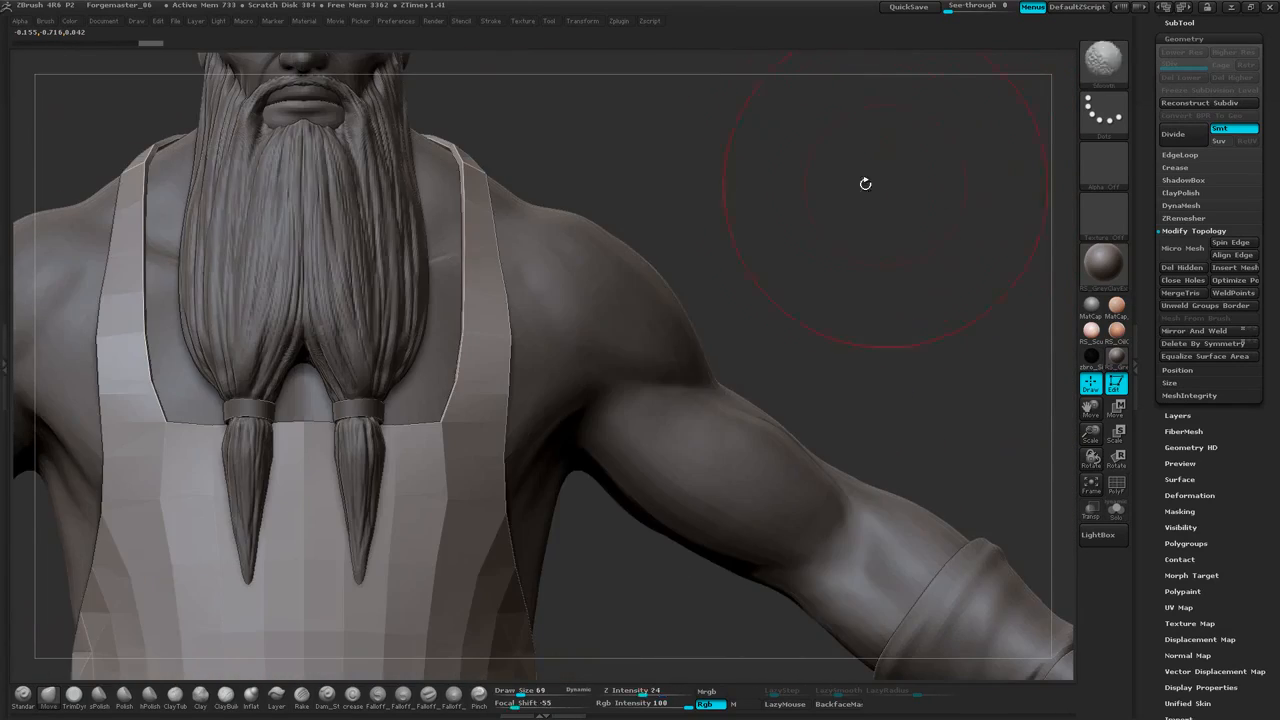
pyautogui.keyDown('alt'); pyautogui.moveTo(765, 196); pyautogui.dragTo(905, 110); pyautogui.keyUp('alt')
pyautogui.keyDown('alt'); pyautogui.moveTo(770, 638); pyautogui.dragTo(847, 249); pyautogui.keyUp('alt')
pyautogui.moveTo(897, 303); pyautogui.dragTo(640, 255)
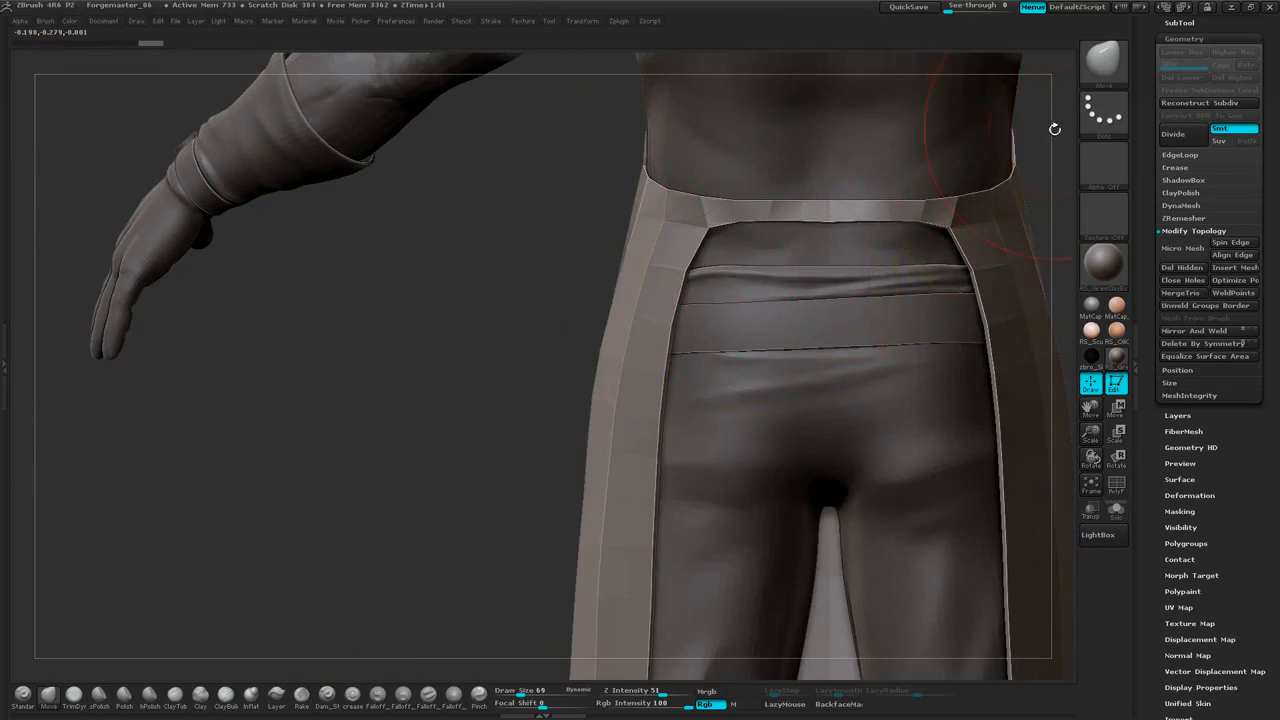
pyautogui.keyDown('alt'); pyautogui.moveTo(1054, 129); pyautogui.dragTo(988, 253); pyautogui.keyUp('alt')
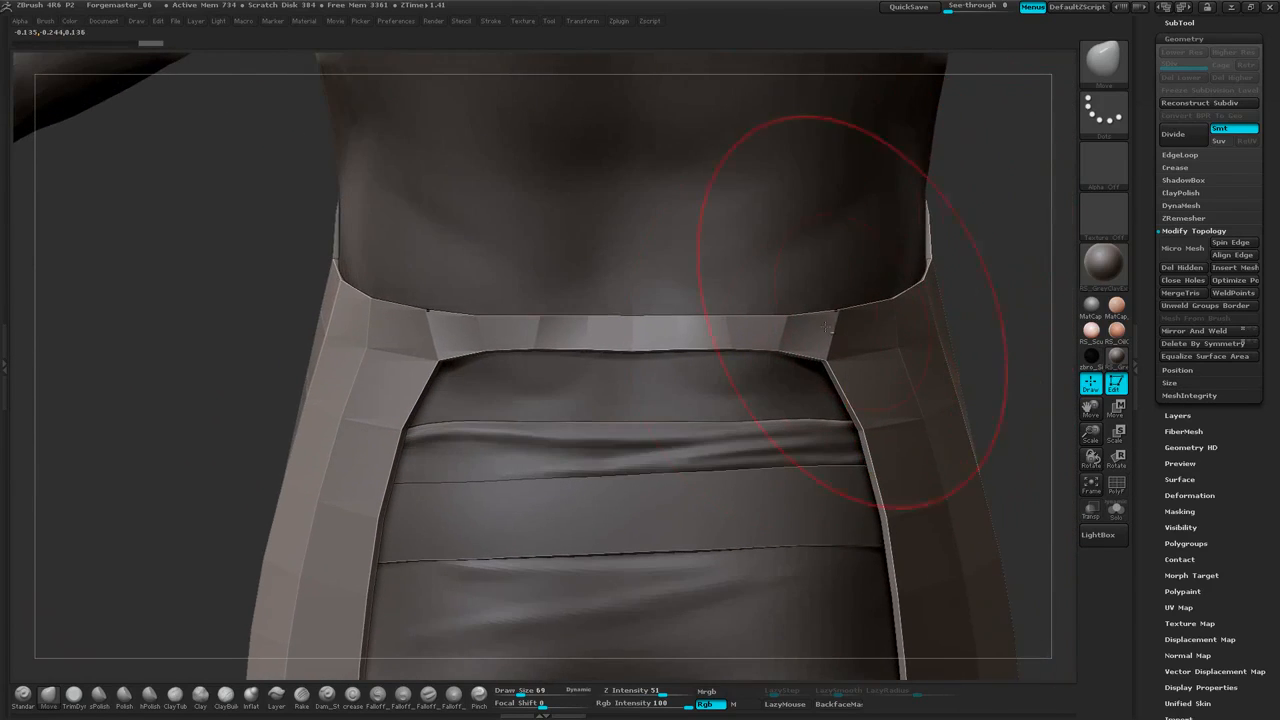
pyautogui.moveTo(957, 195)
pyautogui.mouseDown()
pyautogui.moveTo(1051, 226)
pyautogui.moveTo(1006, 203)
pyautogui.moveTo(994, 228)
pyautogui.moveTo(1043, 232)
pyautogui.mouseUp()
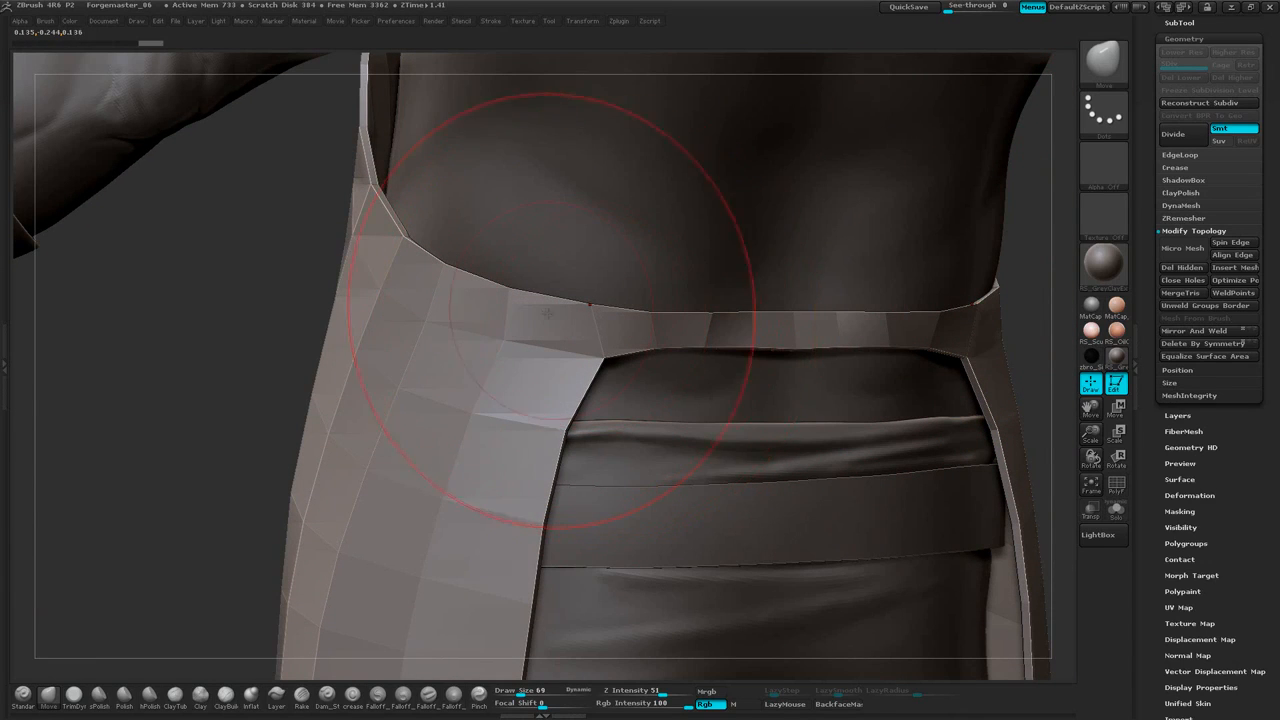
pyautogui.keyDown('alt'); pyautogui.moveTo(1024, 219); pyautogui.dragTo(998, 284); pyautogui.keyUp('alt')
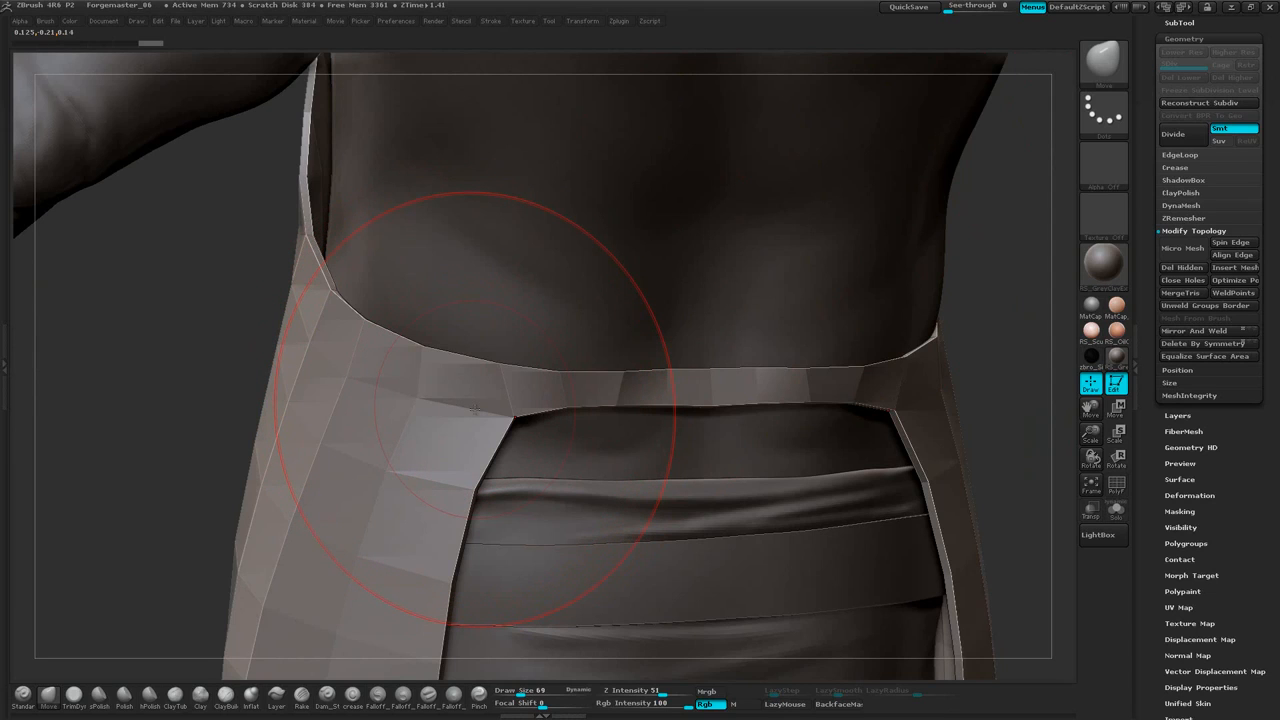
pyautogui.moveTo(988, 283)
pyautogui.mouseDown()
pyautogui.moveTo(983, 300)
pyautogui.moveTo(946, 301)
pyautogui.moveTo(700, 467)
pyautogui.moveTo(930, 318)
pyautogui.mouseUp()
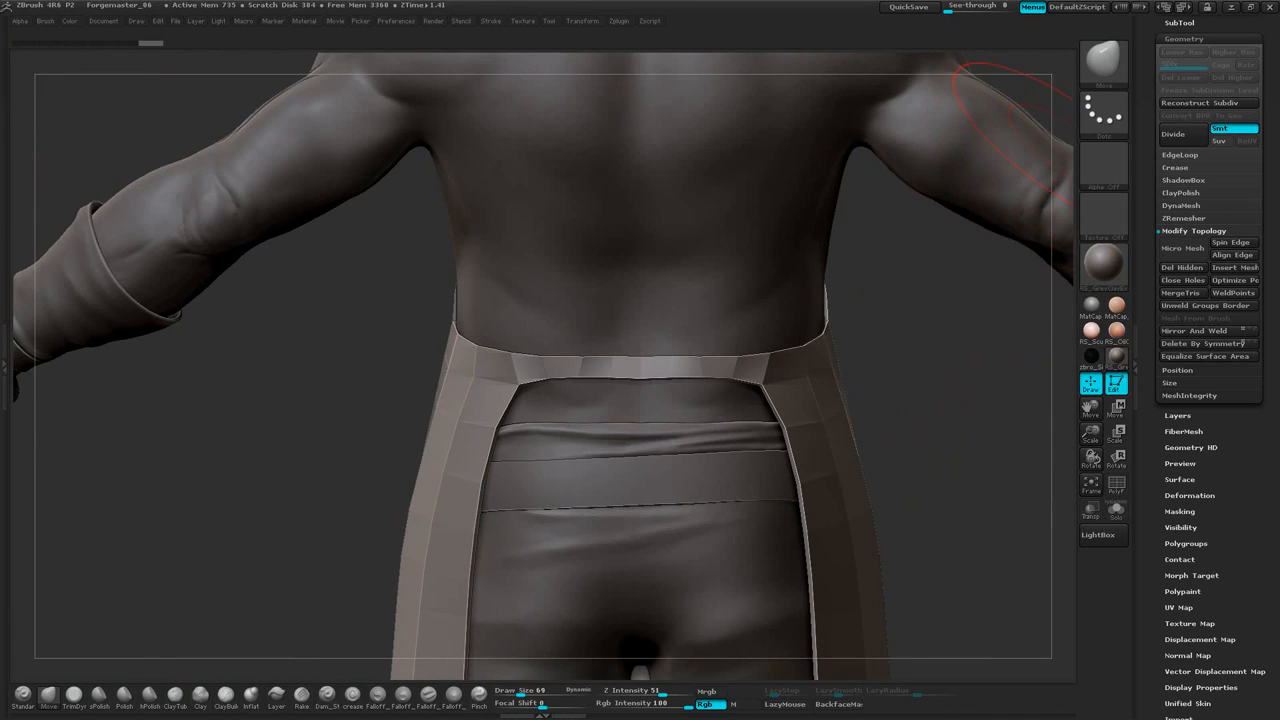
pyautogui.moveTo(901, 334)
pyautogui.mouseDown()
pyautogui.moveTo(914, 309)
pyautogui.moveTo(902, 352)
pyautogui.mouseUp()
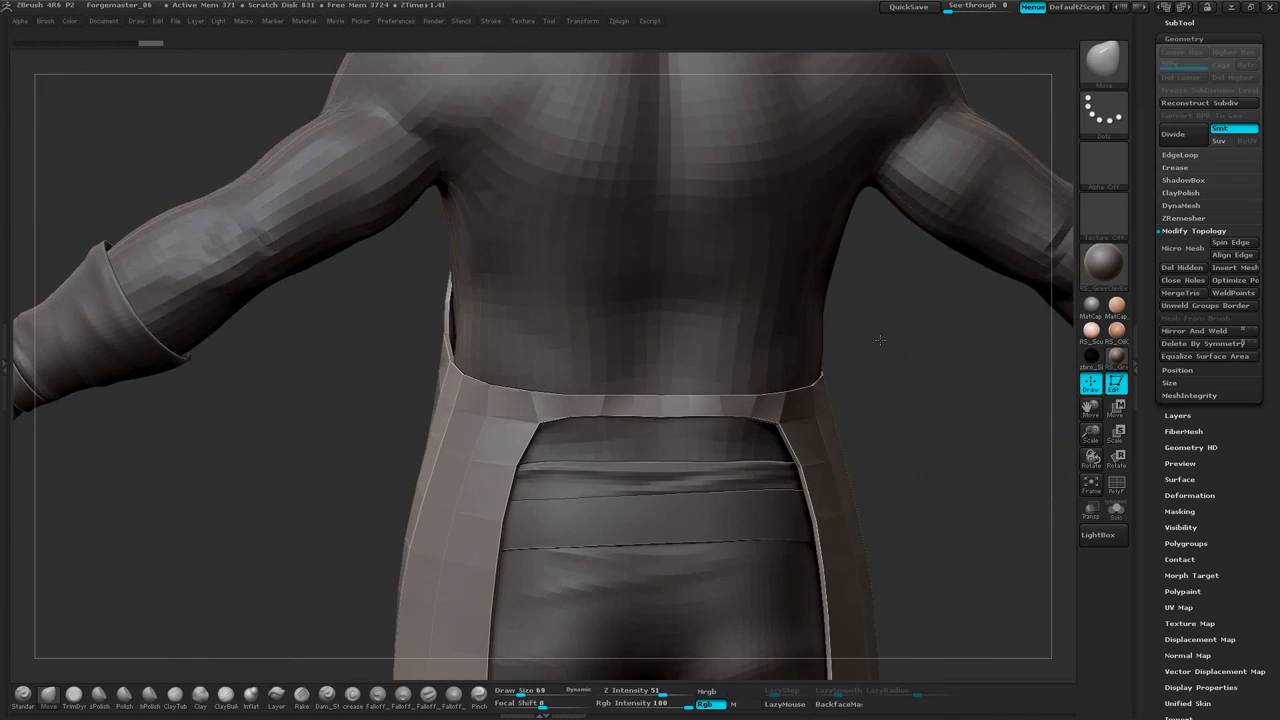
# Send the Apron subtool to 3ds Max with GoZ and enlarge the Perspective viewport there
pyautogui.moveTo(1270, 105); pyautogui.dragTo(1271, 195)
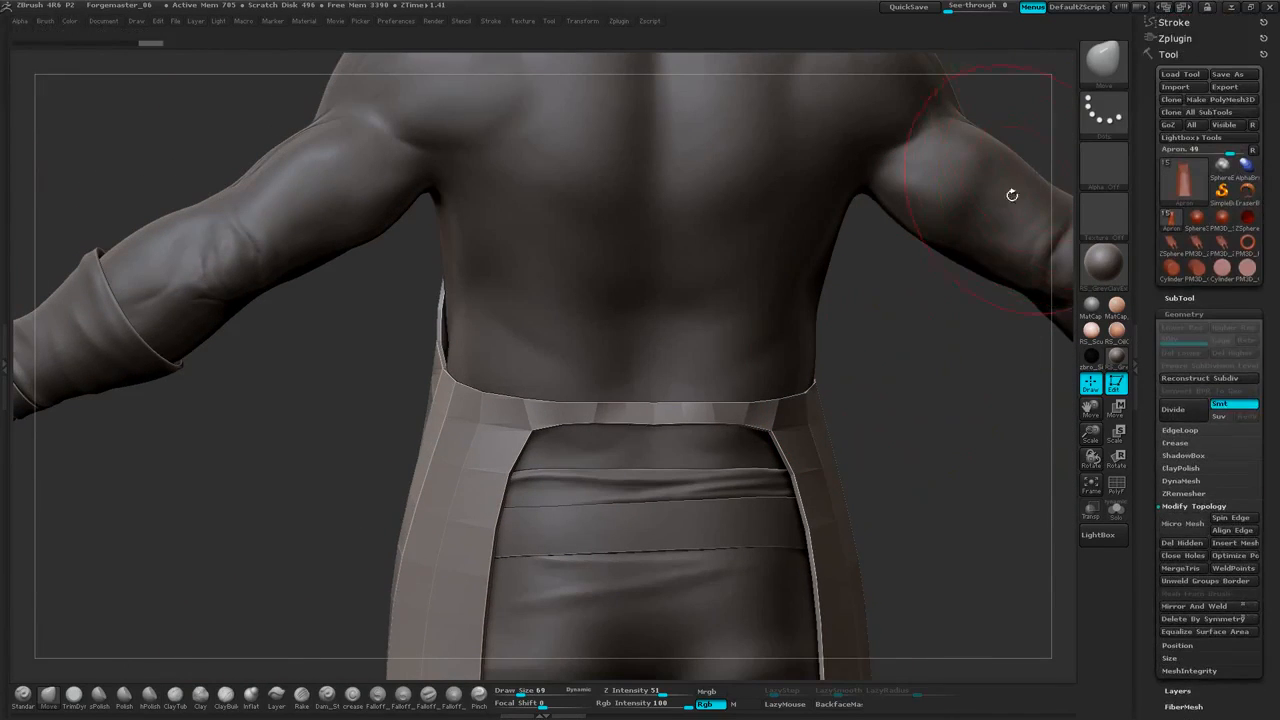
pyautogui.keyDown('alt'); pyautogui.moveTo(914, 350); pyautogui.dragTo(914, 316); pyautogui.keyUp('alt')
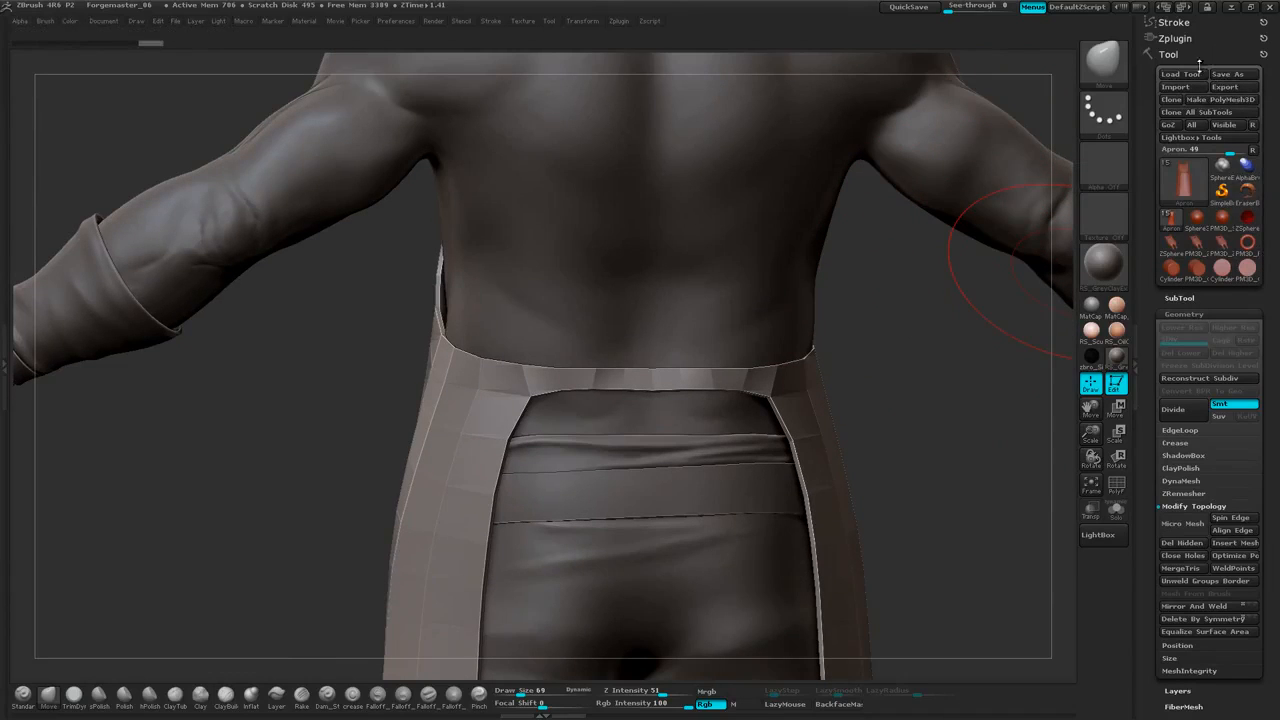
pyautogui.click(1168, 125)
pyautogui.click(736, 411)
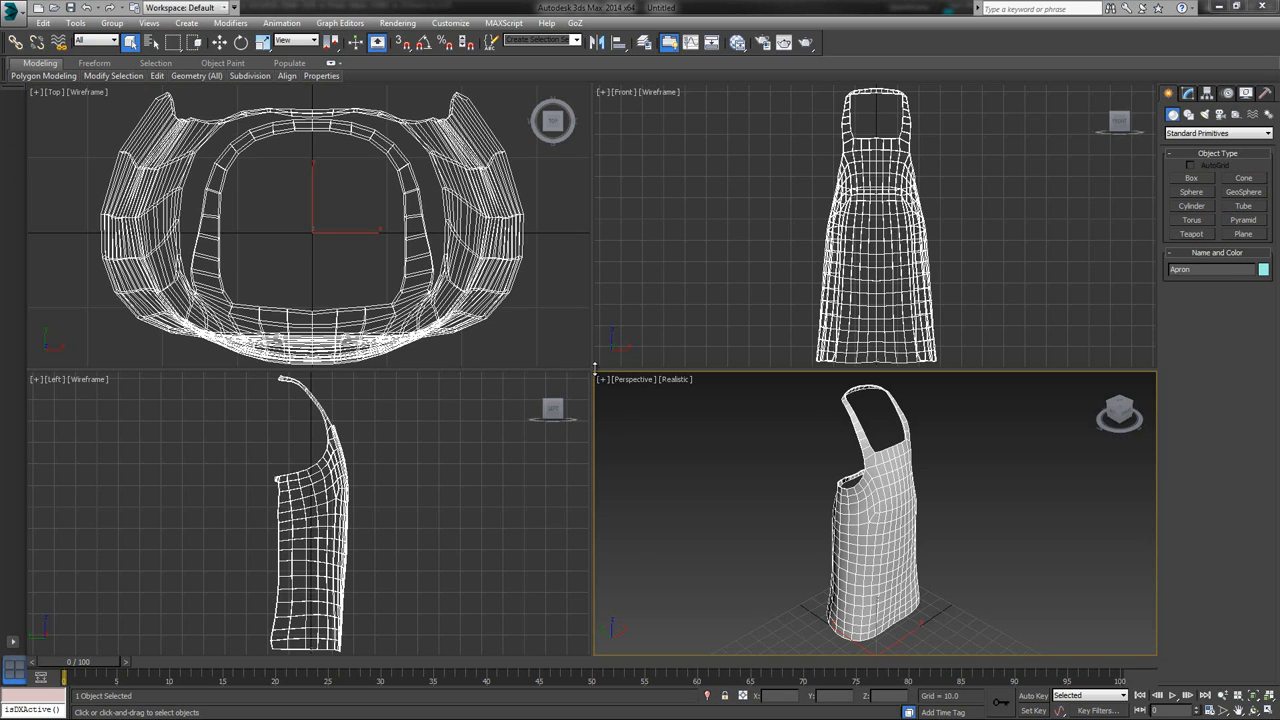
pyautogui.moveTo(590, 369); pyautogui.dragTo(316, 166)
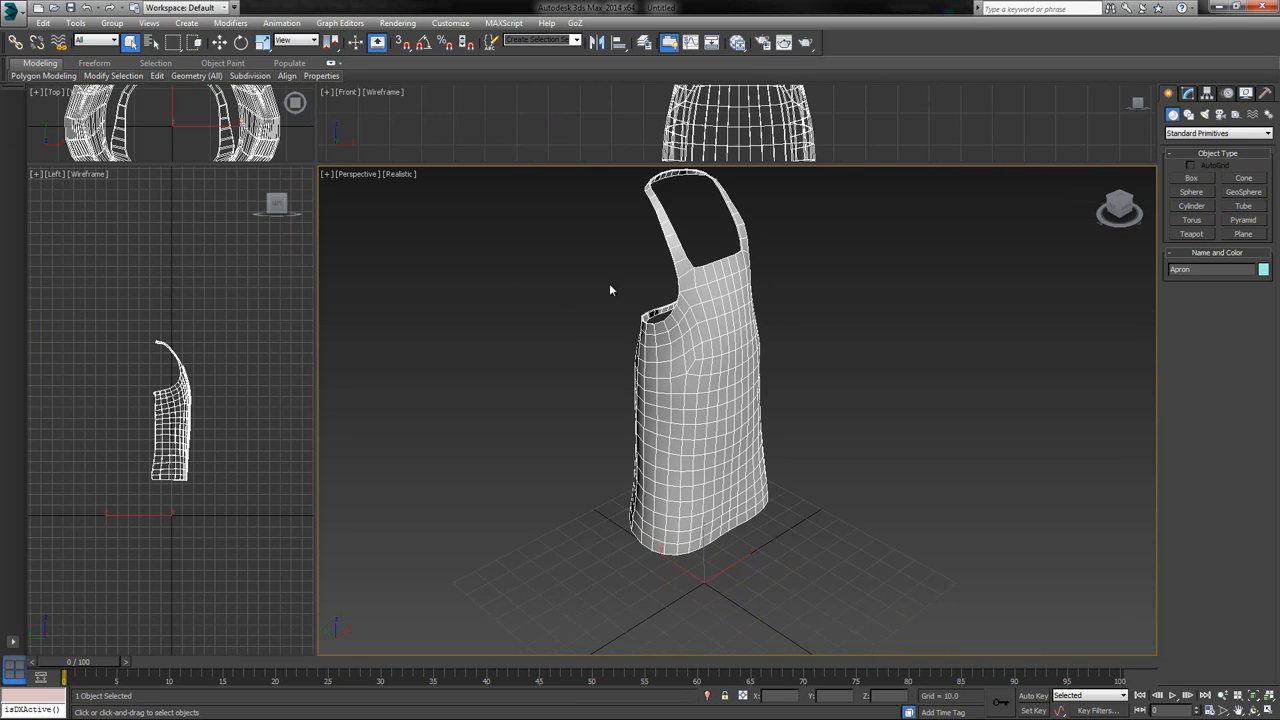
# Examine the apron's back strap and the places where it joins the side panels up close
pyautogui.keyDown('alt'); pyautogui.moveTo(697, 307); pyautogui.dragTo(716, 332, button='middle'); pyautogui.keyUp('alt')
pyautogui.scroll(5, 752, 328)
pyautogui.scroll(-2, 726, 277)
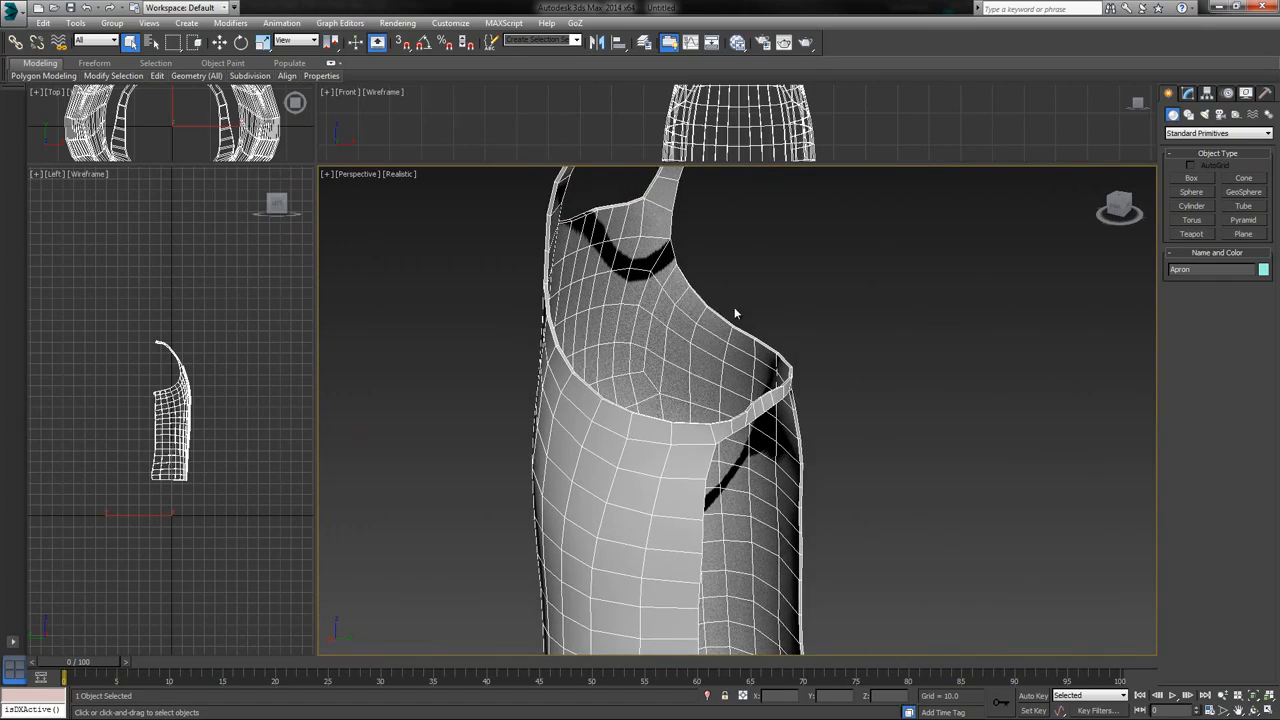
pyautogui.moveTo(765, 266)
pyautogui.keyDown('alt'); pyautogui.mouseDown(button='middle')
pyautogui.moveTo(817, 271)
pyautogui.moveTo(778, 280)
pyautogui.moveTo(961, 268)
pyautogui.moveTo(729, 262)
pyautogui.moveTo(759, 263)
pyautogui.mouseUp(button='middle'); pyautogui.keyUp('alt')
pyautogui.keyDown('alt'); pyautogui.moveTo(840, 268); pyautogui.dragTo(869, 238, button='middle'); pyautogui.keyUp('alt')
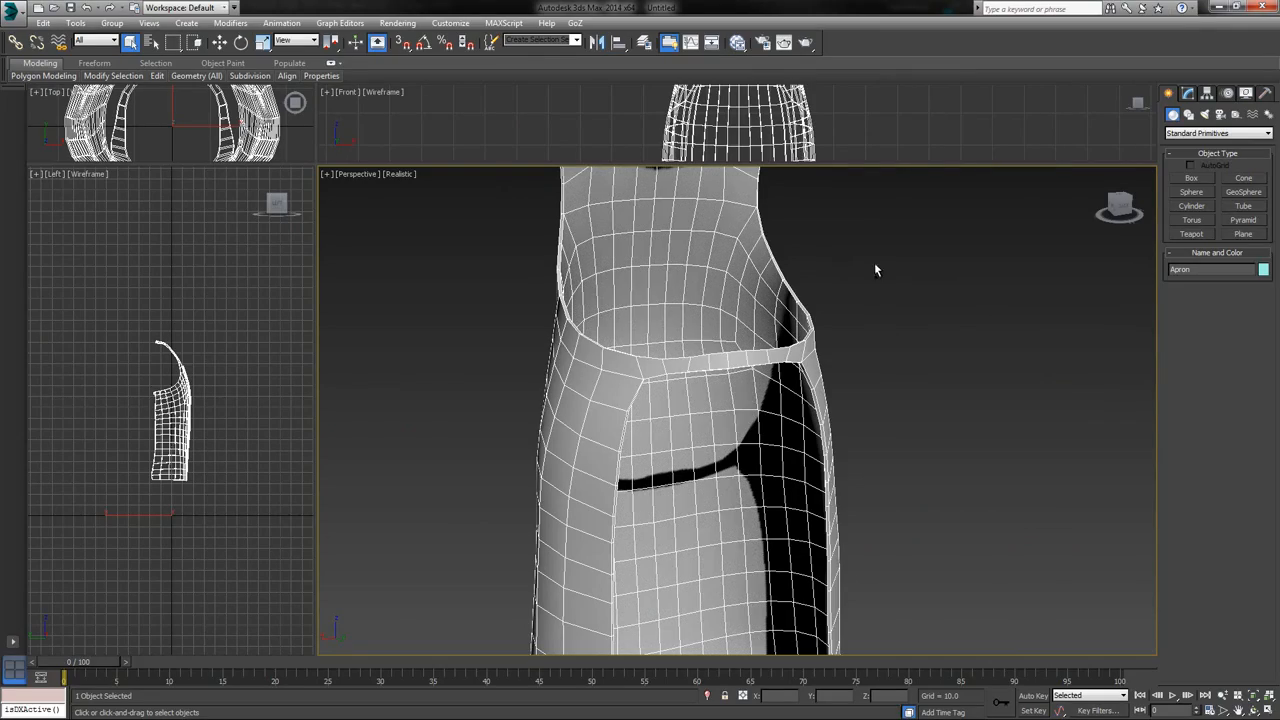
pyautogui.scroll(6, 868, 280)
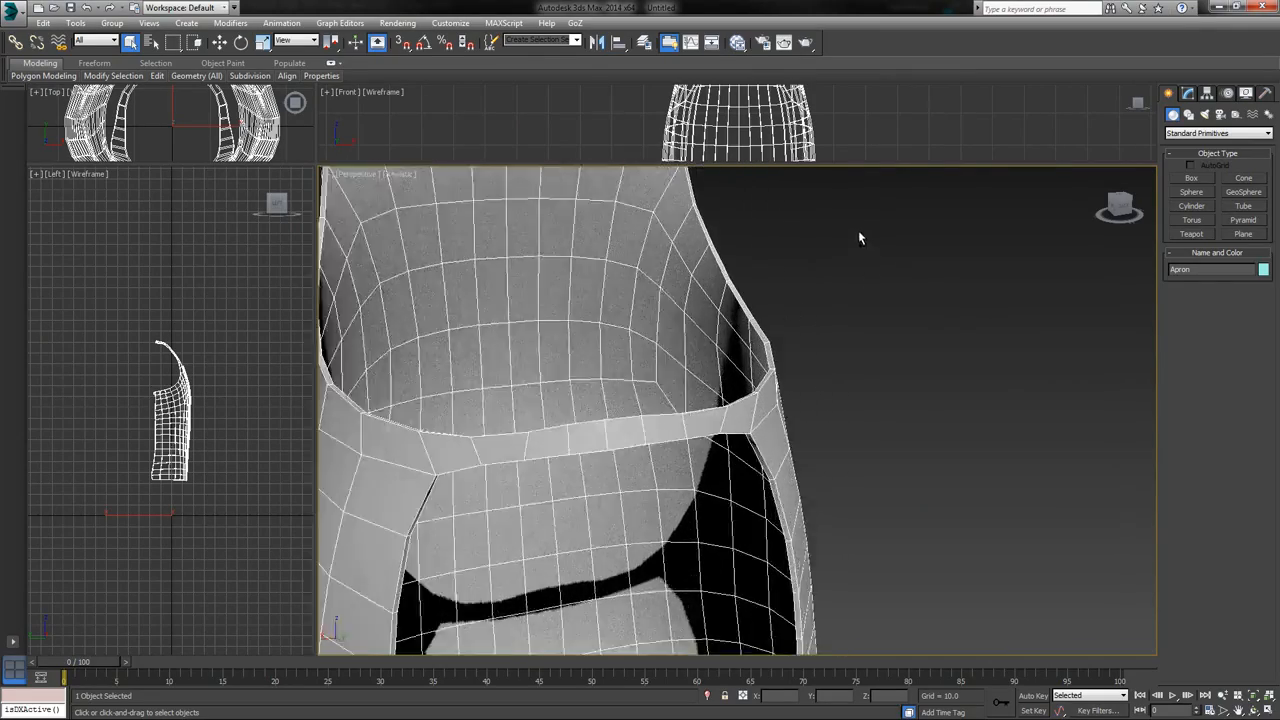
pyautogui.scroll(-5, 872, 260)
pyautogui.scroll(5, 872, 255)
pyautogui.scroll(-4, 870, 230)
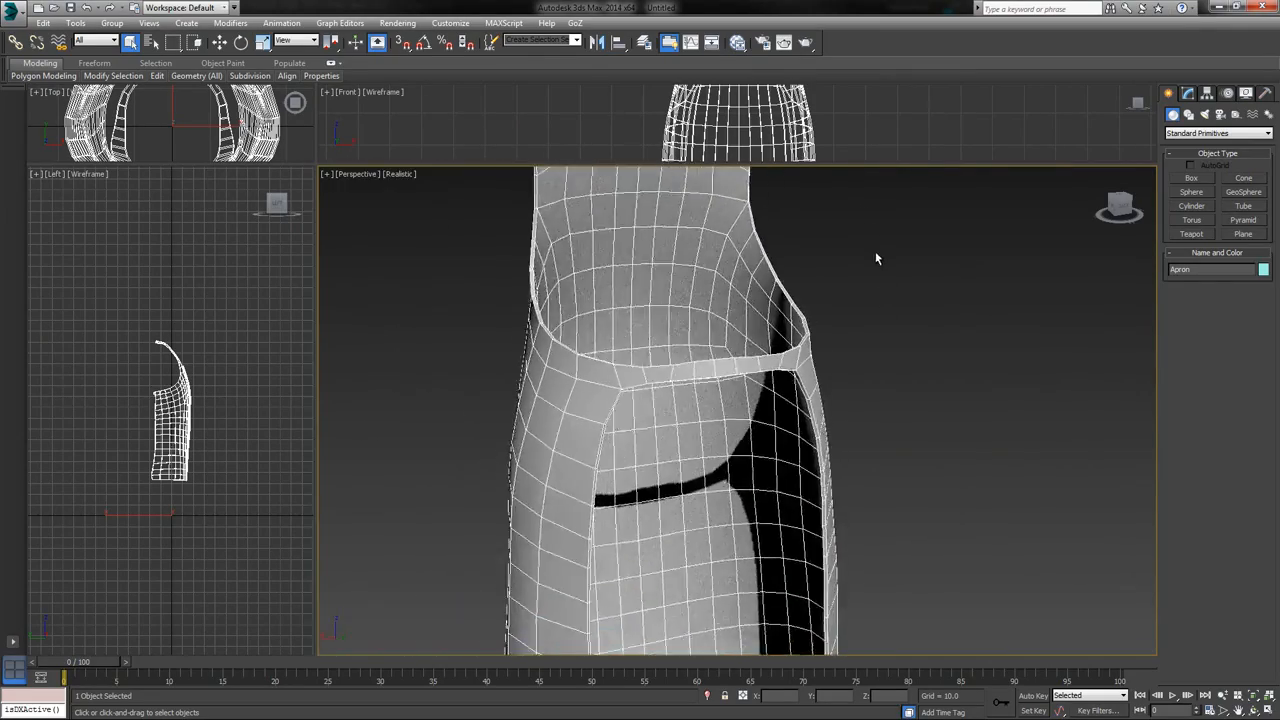
pyautogui.scroll(4, 874, 240)
pyautogui.scroll(-4, 877, 250)
pyautogui.scroll(4, 878, 250)
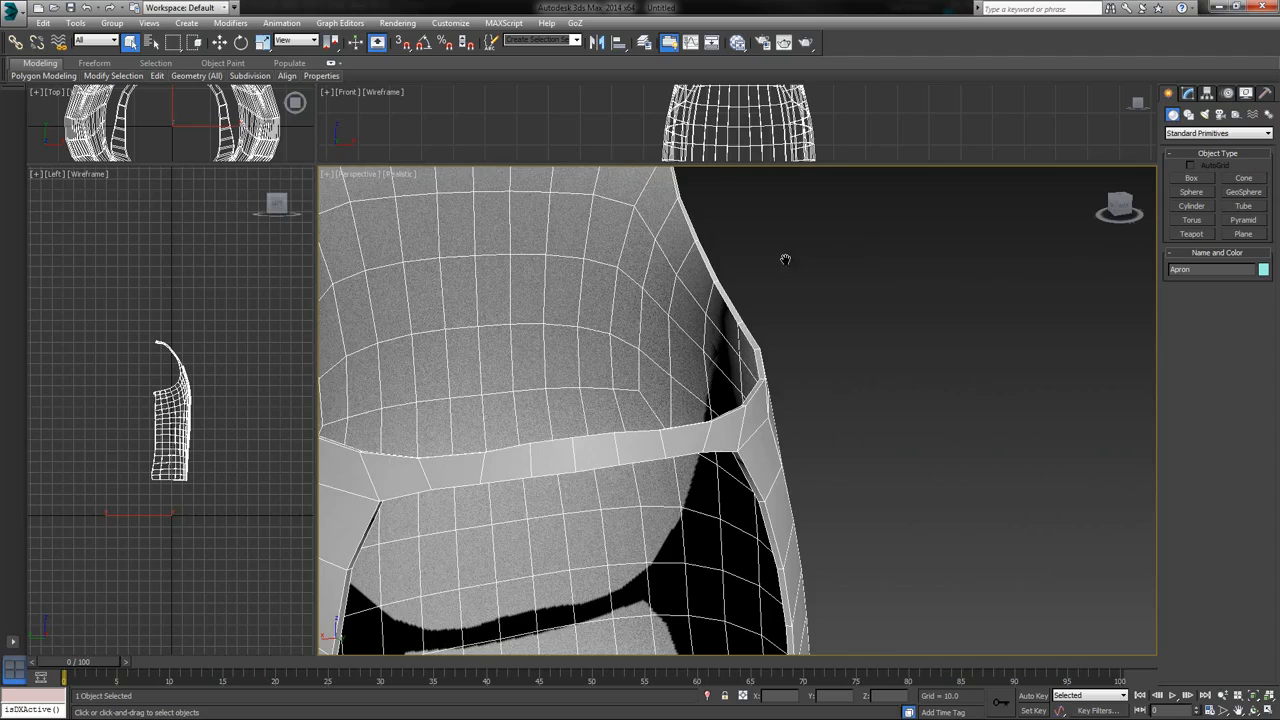
pyautogui.scroll(-2, 900, 250)
# Change the Perspective viewport's display style from Realistic to Shaded and view the side of the apron's waist
pyautogui.click(400, 174)
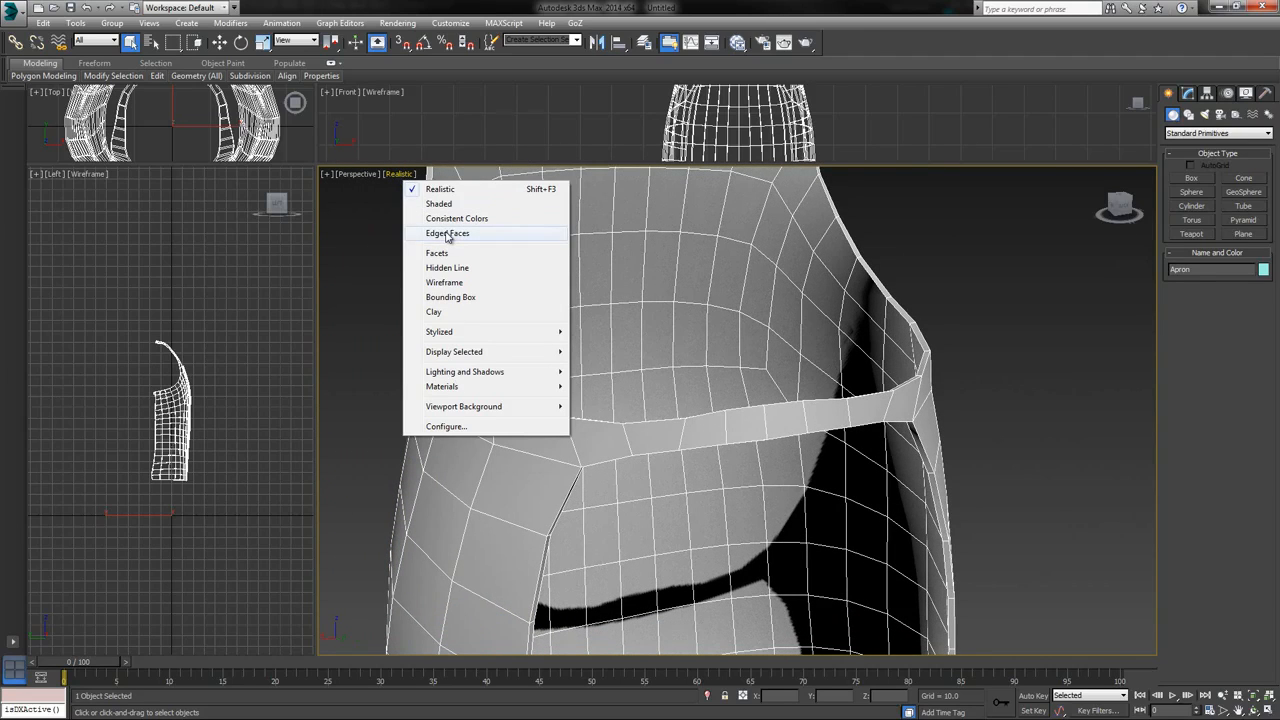
pyautogui.click(441, 209)
pyautogui.moveTo(728, 330)
pyautogui.keyDown('alt'); pyautogui.mouseDown(button='middle')
pyautogui.moveTo(763, 275)
pyautogui.moveTo(774, 298)
pyautogui.moveTo(751, 284)
pyautogui.moveTo(748, 298)
pyautogui.moveTo(774, 309)
pyautogui.moveTo(829, 297)
pyautogui.moveTo(720, 286)
pyautogui.moveTo(825, 301)
pyautogui.moveTo(866, 282)
pyautogui.mouseUp(button='middle'); pyautogui.keyUp('alt')
pyautogui.scroll(3, 769, 297)
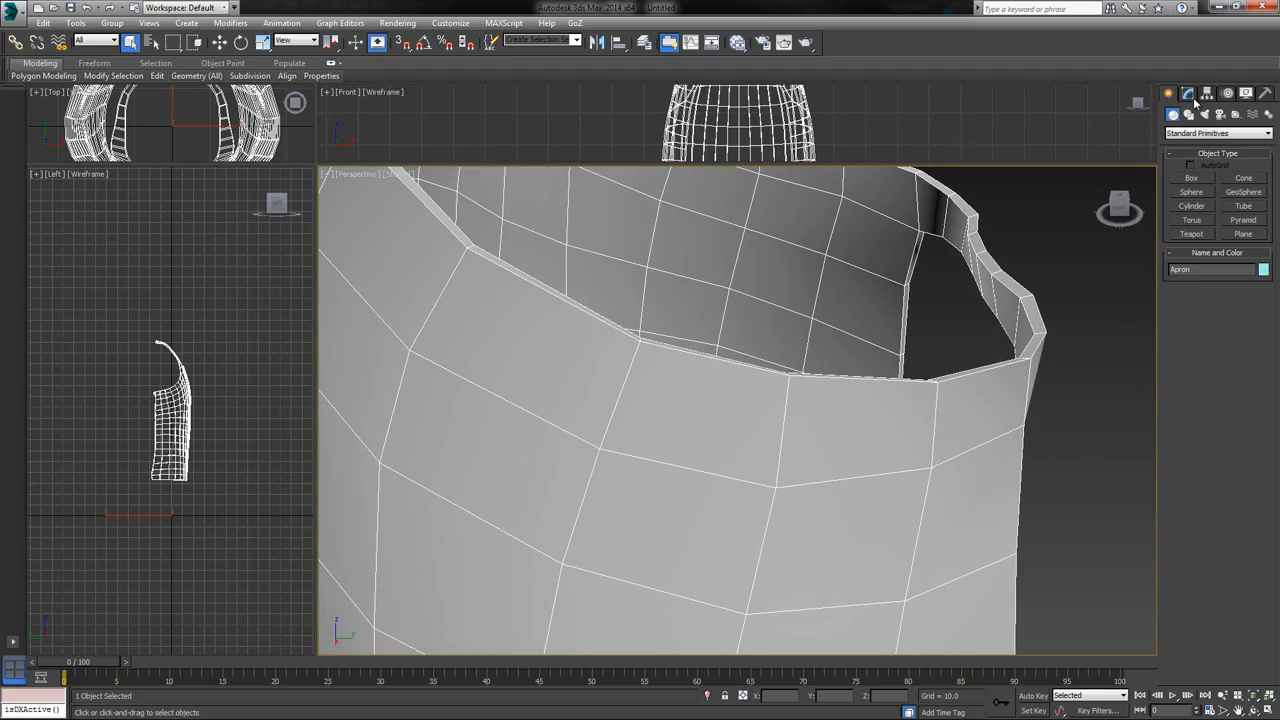
# Select the four edges around the joint between the apron's back strap and one side panel, and split them
pyautogui.click(1192, 96)
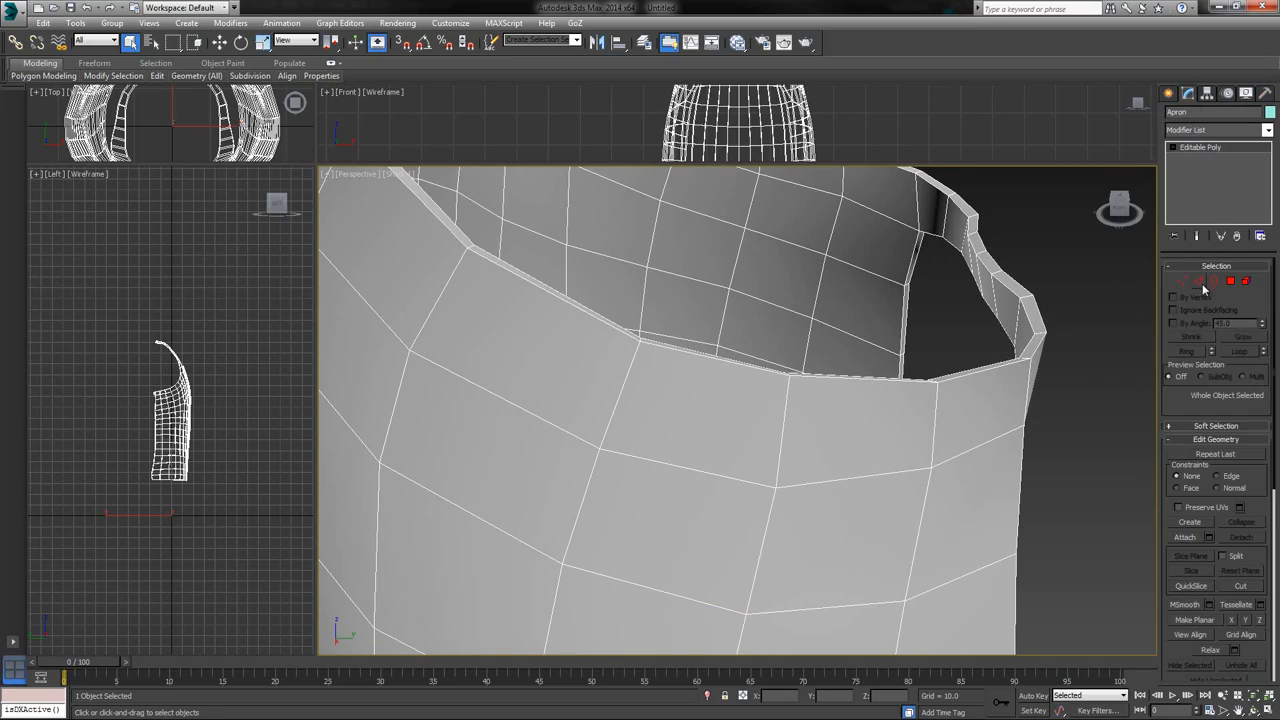
pyautogui.click(1198, 282)
pyautogui.keyDown('alt'); pyautogui.moveTo(905, 275); pyautogui.dragTo(818, 262, button='middle'); pyautogui.keyUp('alt')
pyautogui.click(661, 357)
pyautogui.keyDown('alt'); pyautogui.moveTo(717, 311); pyautogui.dragTo(744, 358, button='middle'); pyautogui.keyUp('alt')
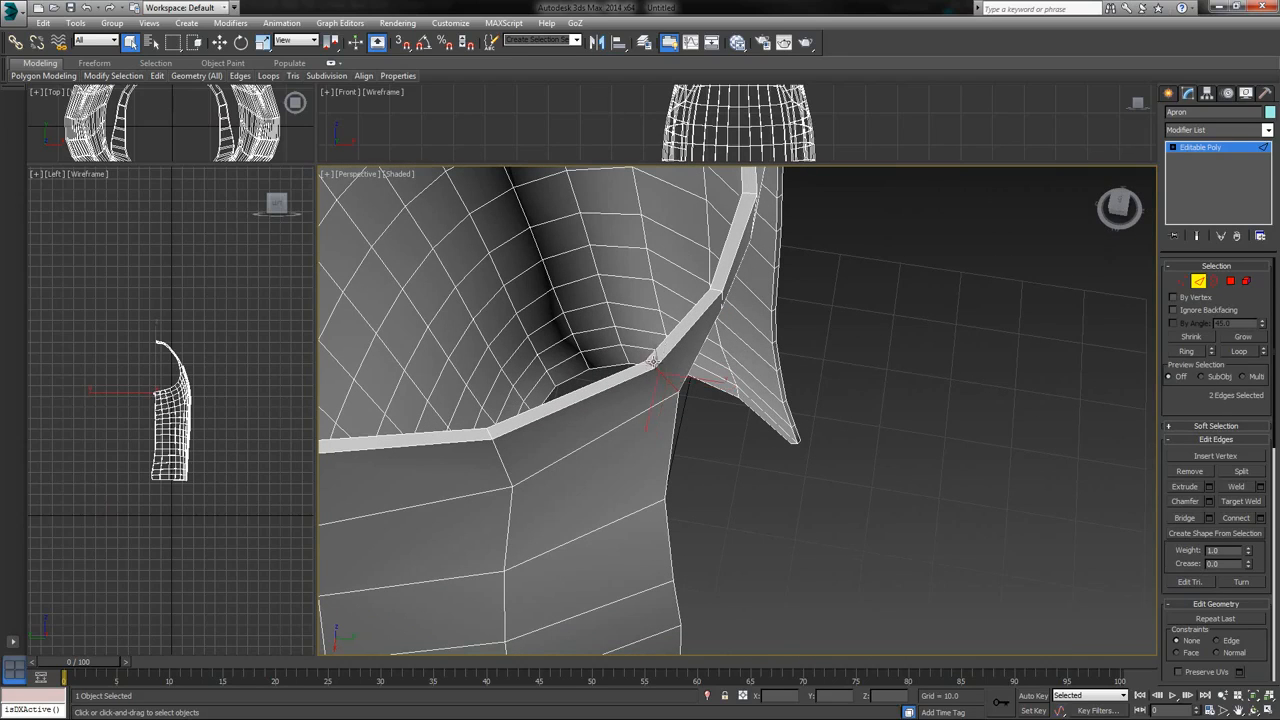
pyautogui.keyDown('alt'); pyautogui.moveTo(652, 361); pyautogui.dragTo(631, 378, button='middle'); pyautogui.keyUp('alt')
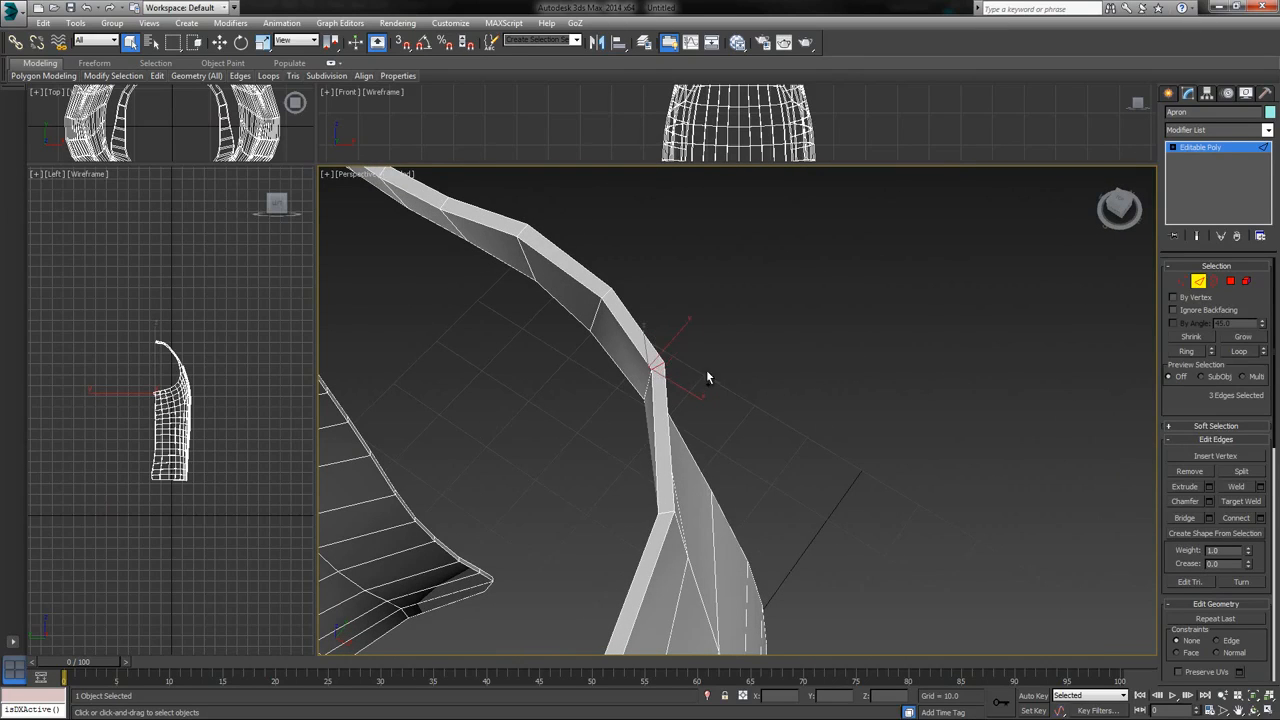
pyautogui.keyDown('alt'); pyautogui.moveTo(806, 360); pyautogui.dragTo(658, 404, button='middle'); pyautogui.keyUp('alt')
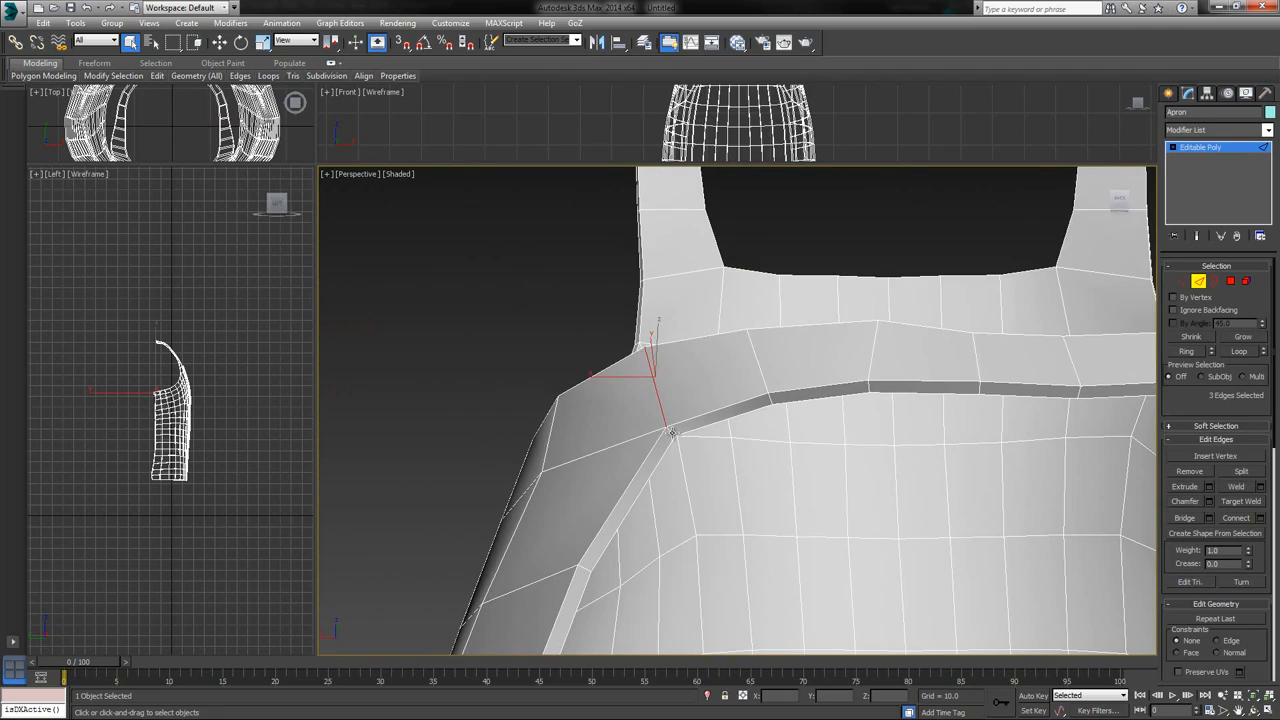
pyautogui.keyDown('alt'); pyautogui.moveTo(713, 355); pyautogui.dragTo(878, 326, button='middle'); pyautogui.keyUp('alt')
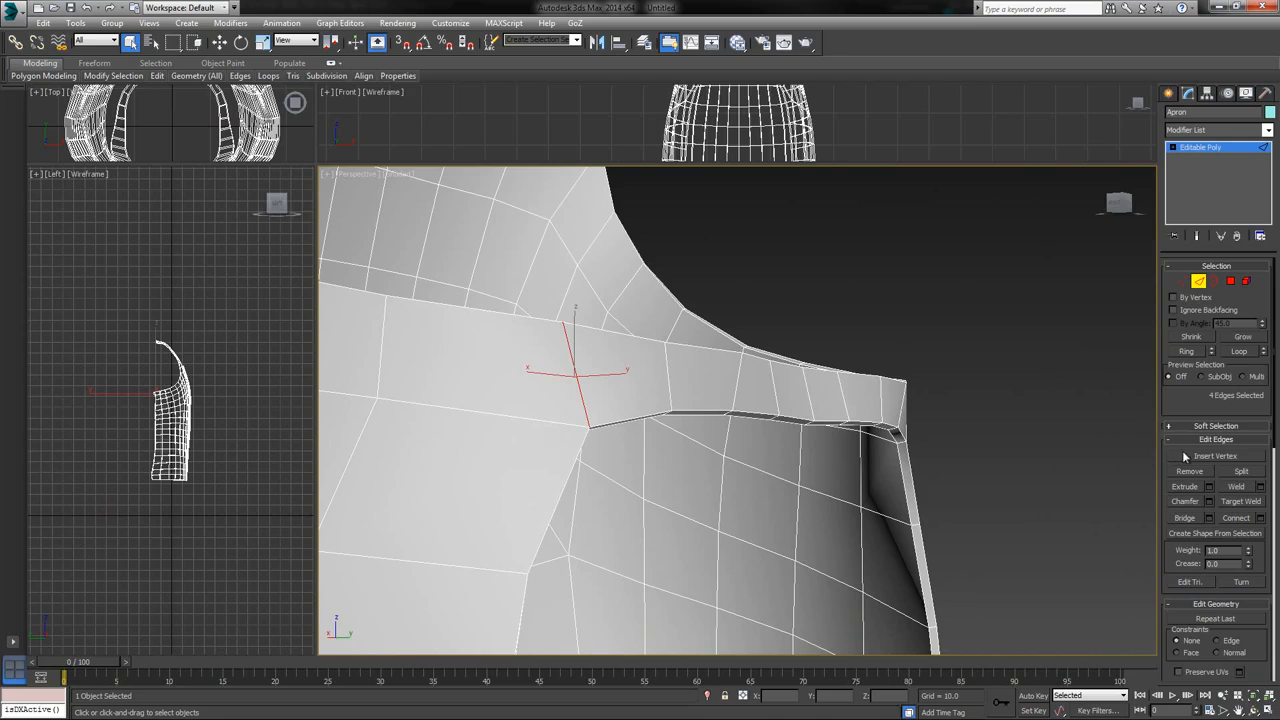
pyautogui.click(1241, 472)
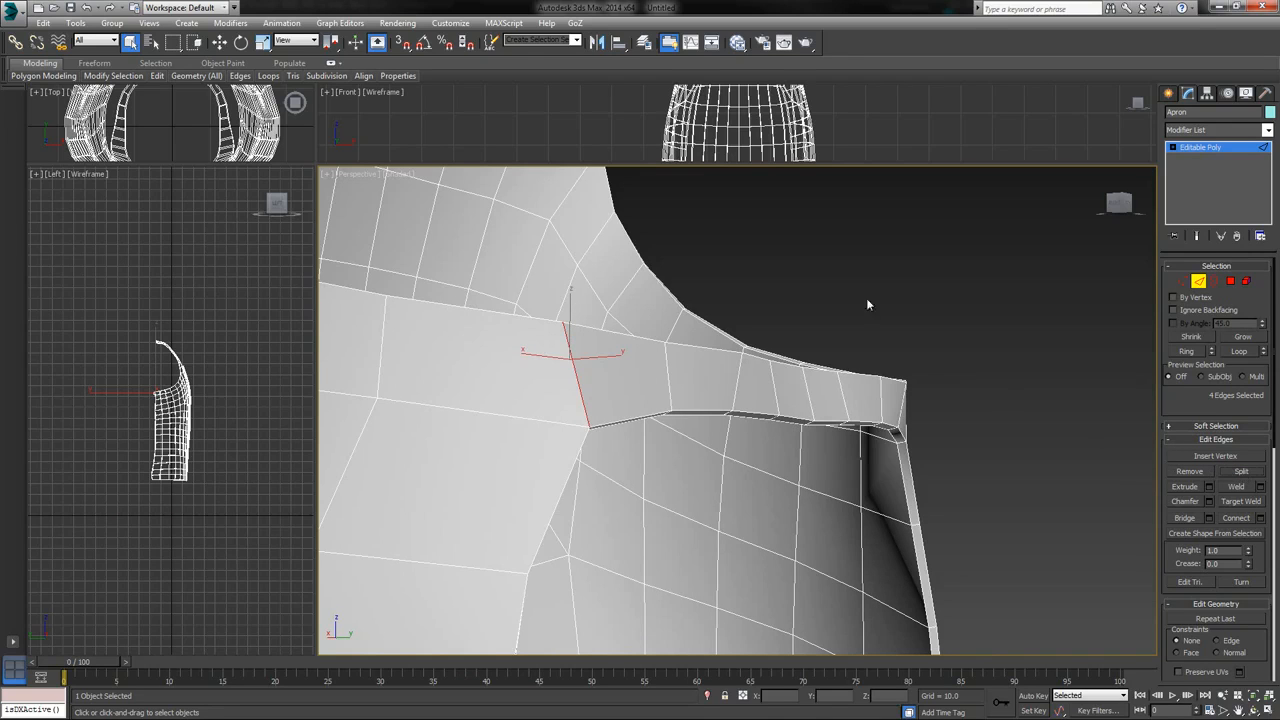
pyautogui.keyDown('alt'); pyautogui.moveTo(868, 305); pyautogui.dragTo(907, 321, button='middle'); pyautogui.keyUp('alt')
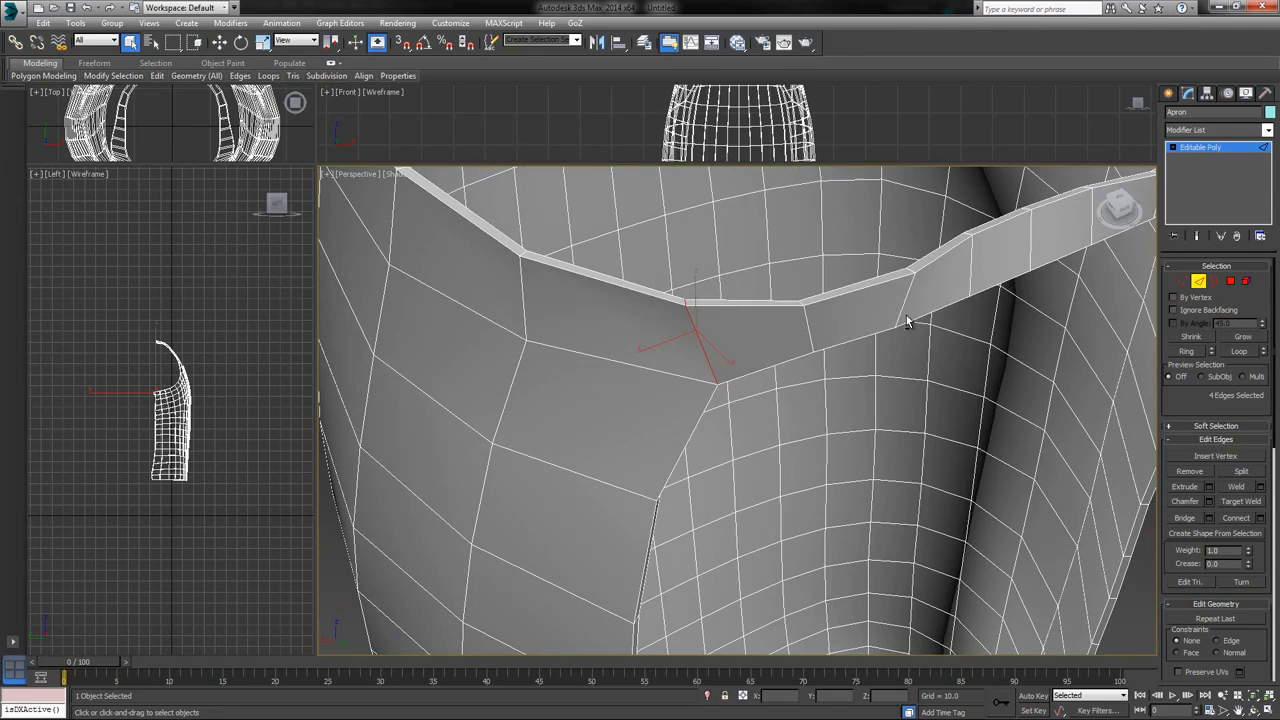
# Select the four polygons of the back strap's end segment and move them away from the side panel along Y
pyautogui.click(1230, 282)
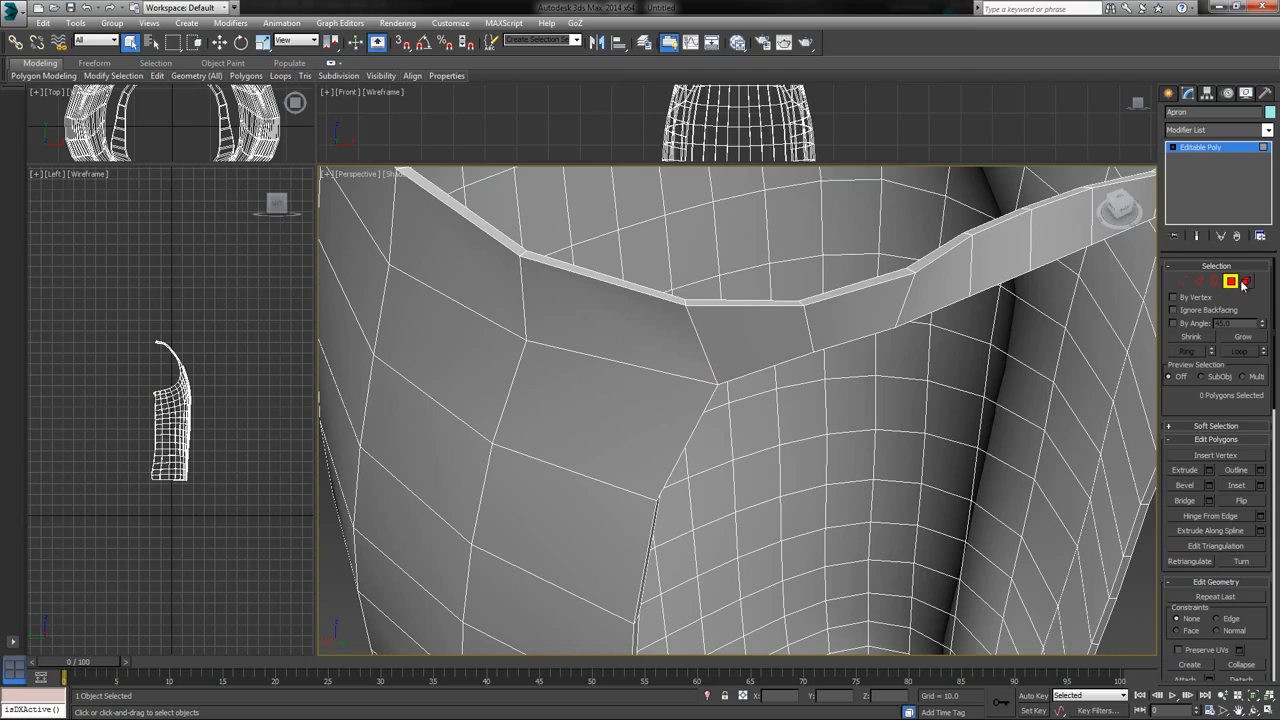
pyautogui.click(769, 334)
pyautogui.keyDown('ctrl'); pyautogui.click(744, 302); pyautogui.keyUp('ctrl')
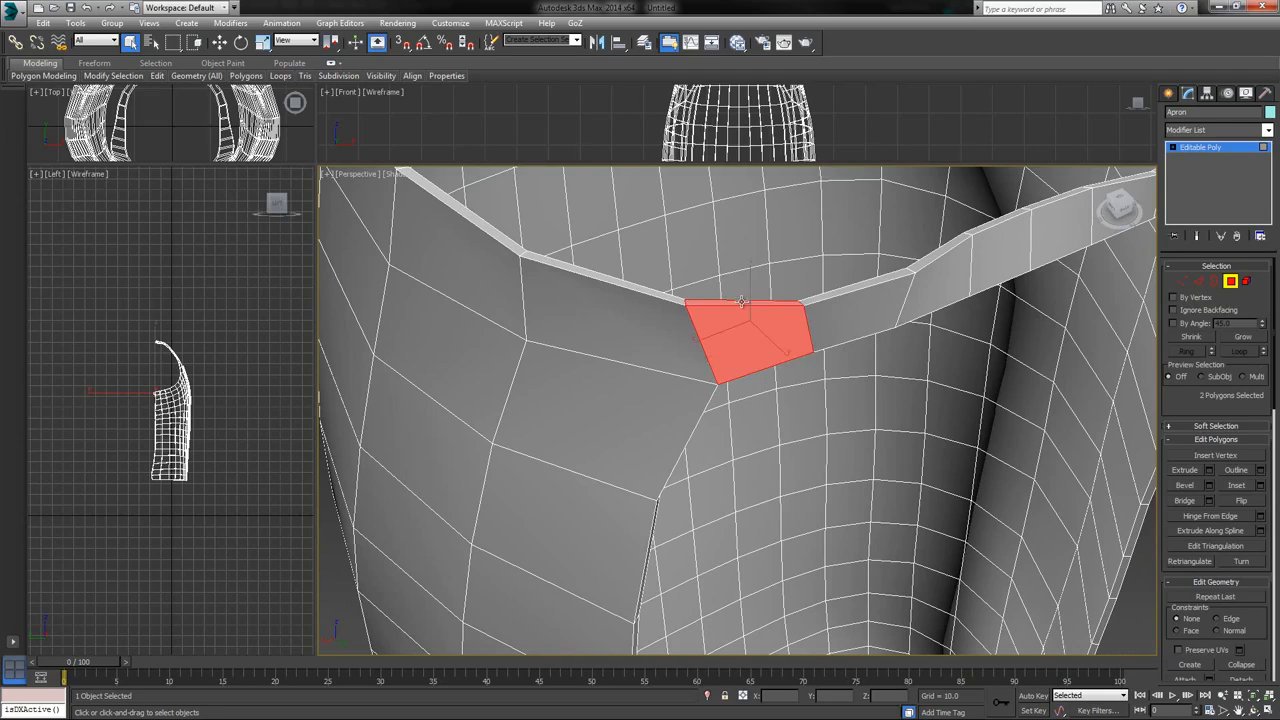
pyautogui.keyDown('alt'); pyautogui.moveTo(800, 293); pyautogui.dragTo(762, 310, button='middle'); pyautogui.keyUp('alt')
pyautogui.keyDown('ctrl'); pyautogui.click(734, 323); pyautogui.keyUp('ctrl')
pyautogui.keyDown('ctrl'); pyautogui.click(769, 371); pyautogui.keyUp('ctrl')
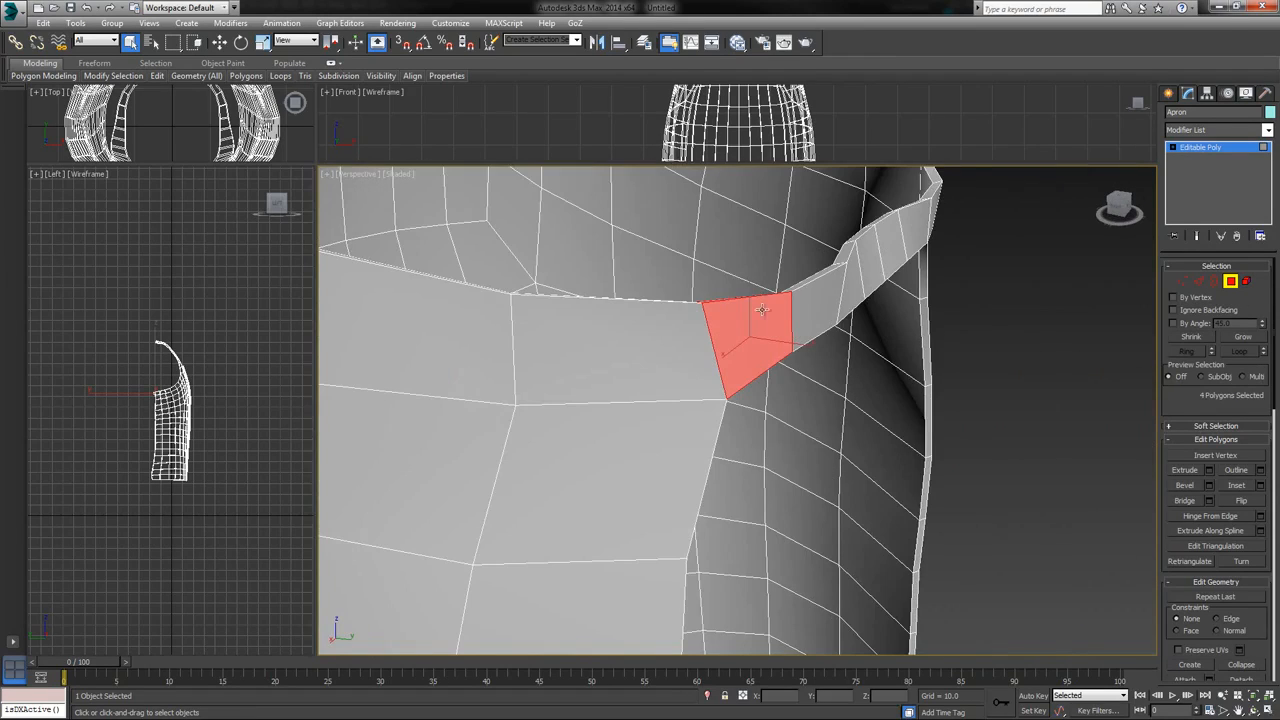
pyautogui.click(220, 43)
pyautogui.moveTo(520, 232); pyautogui.dragTo(420, 255, button='middle')
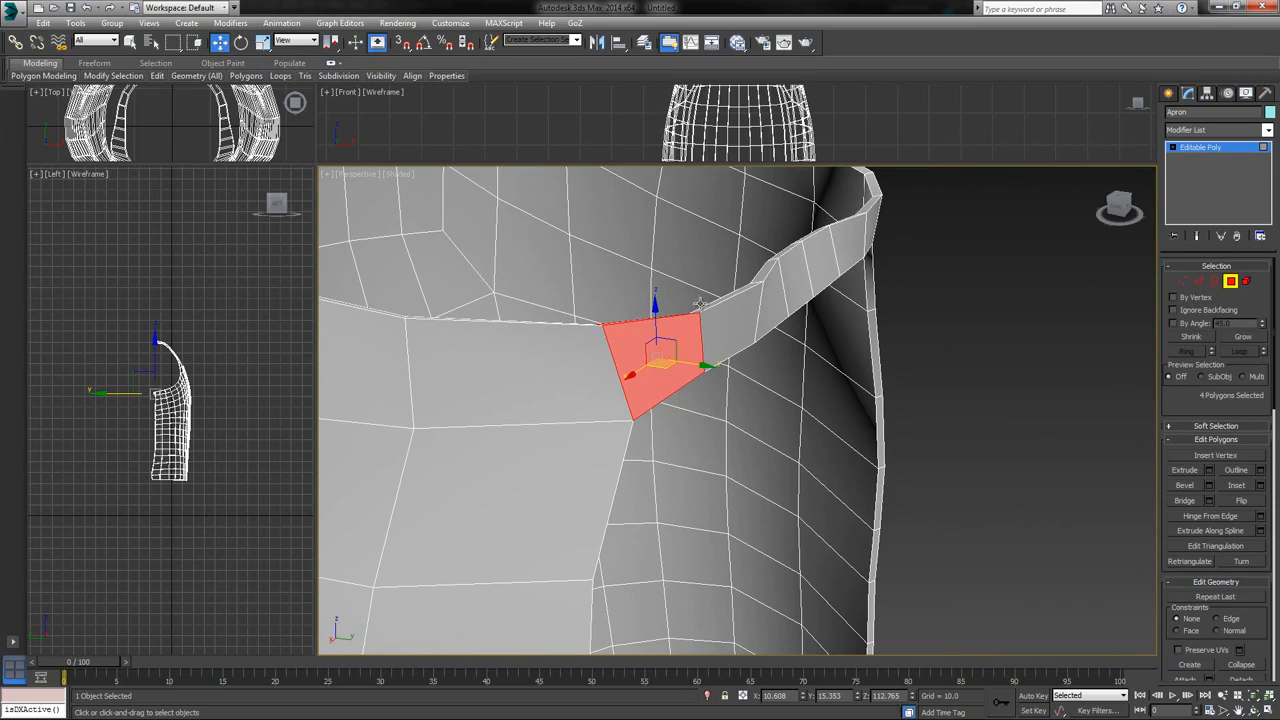
pyautogui.keyDown('alt'); pyautogui.moveTo(699, 303); pyautogui.dragTo(729, 345, button='middle'); pyautogui.keyUp('alt')
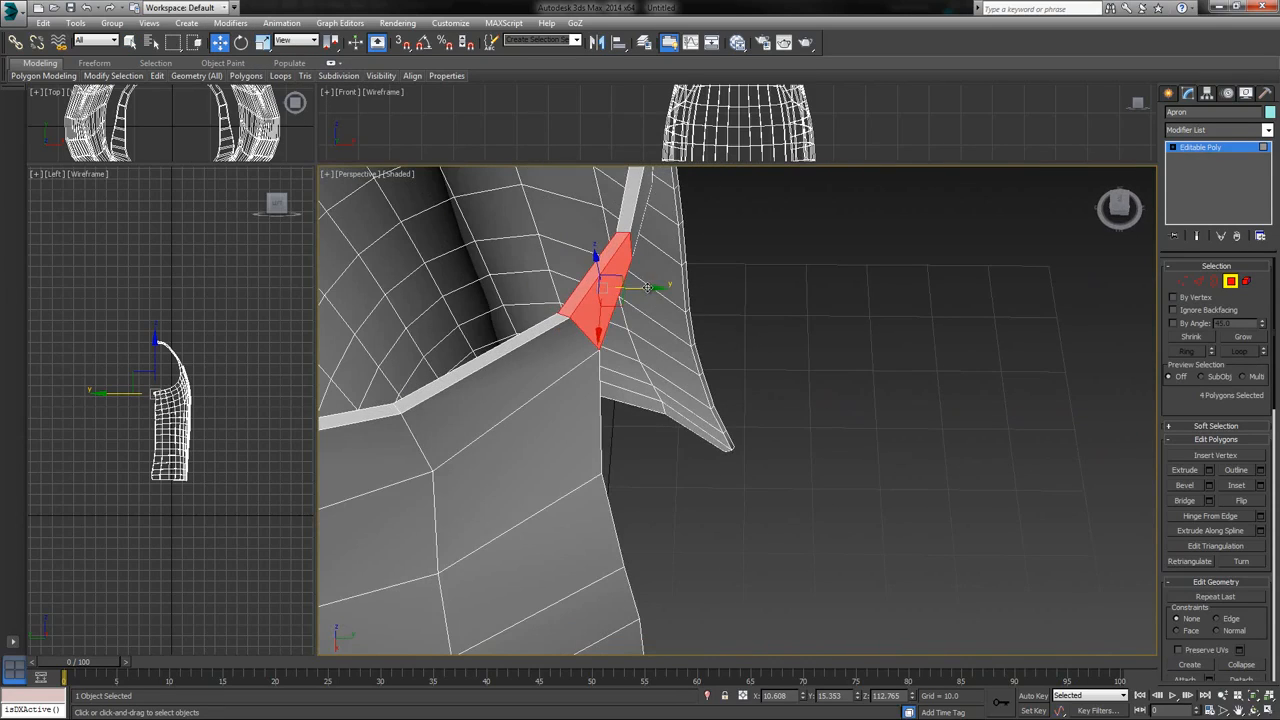
pyautogui.moveTo(648, 288); pyautogui.dragTo(684, 292)
# Cap the open borders on the back strap's split end and on the side panel it was detached from
pyautogui.keyDown('alt'); pyautogui.moveTo(800, 314); pyautogui.dragTo(857, 286, button='middle'); pyautogui.keyUp('alt')
pyautogui.click(798, 271)
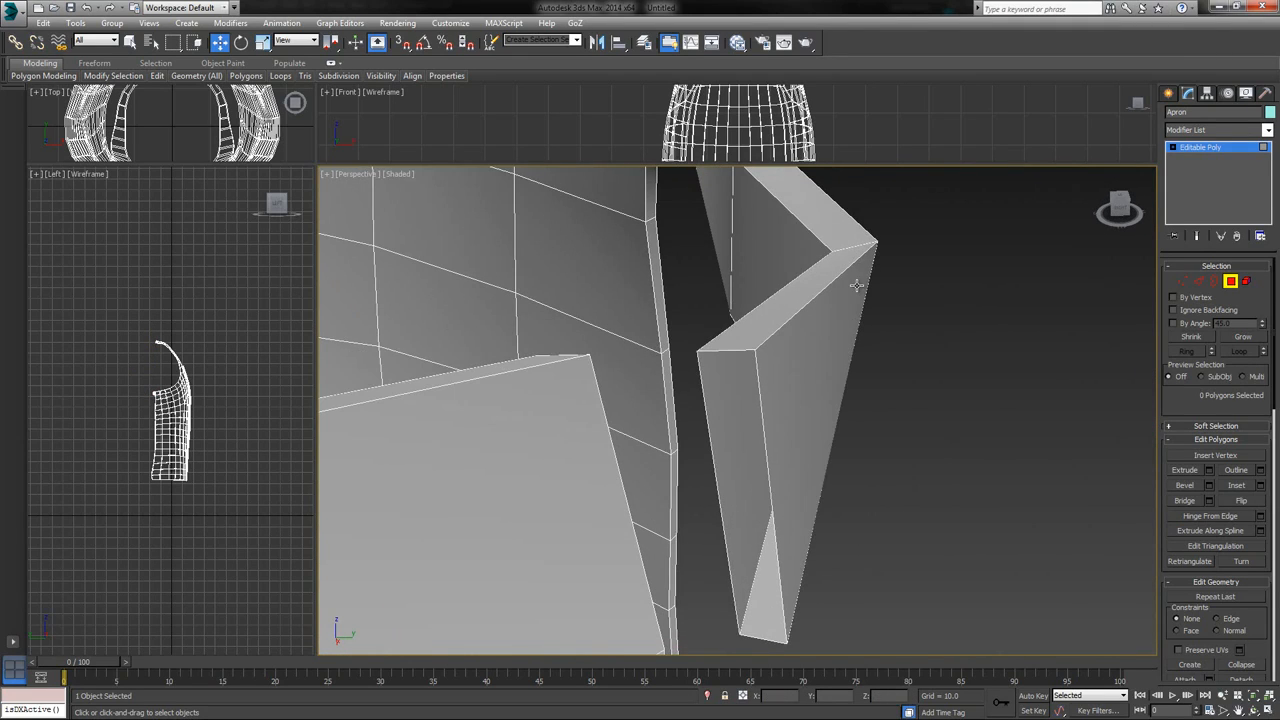
pyautogui.click(1214, 282)
pyautogui.click(741, 353)
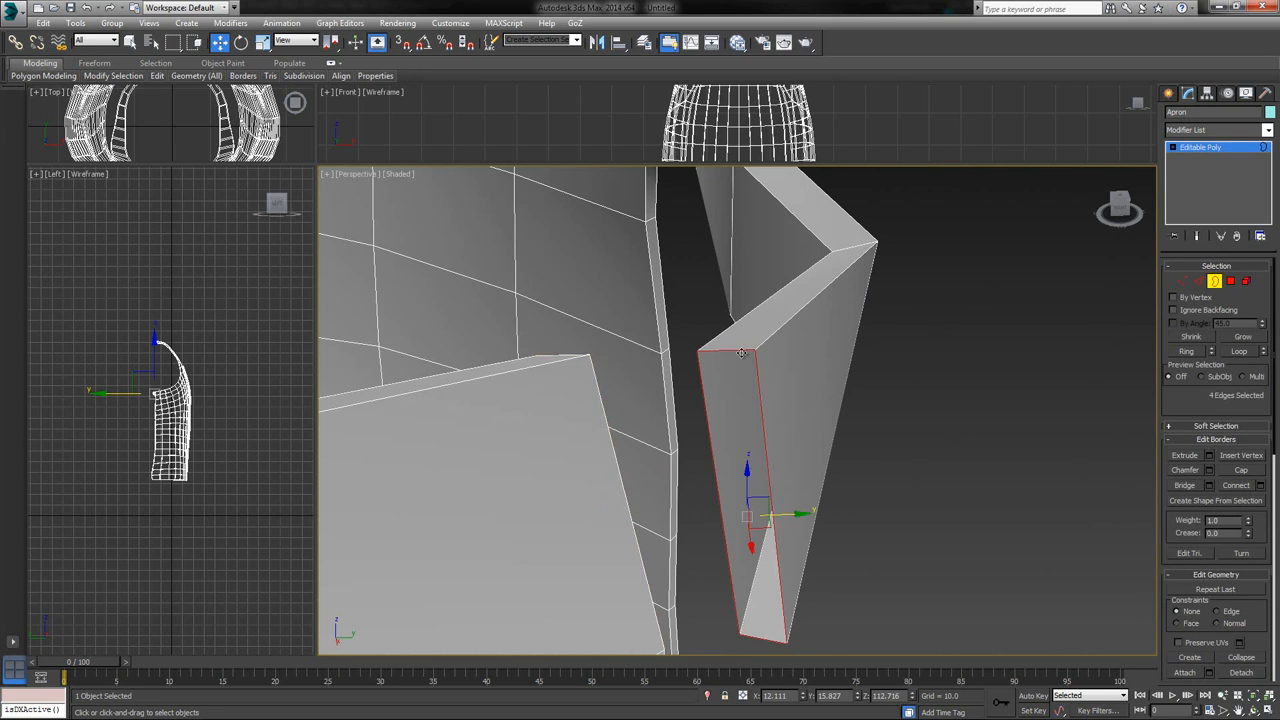
pyautogui.moveTo(878, 367); pyautogui.dragTo(715, 374, button='middle')
pyautogui.click(1248, 473)
pyautogui.keyDown('alt'); pyautogui.moveTo(636, 441); pyautogui.dragTo(858, 303, button='middle'); pyautogui.keyUp('alt')
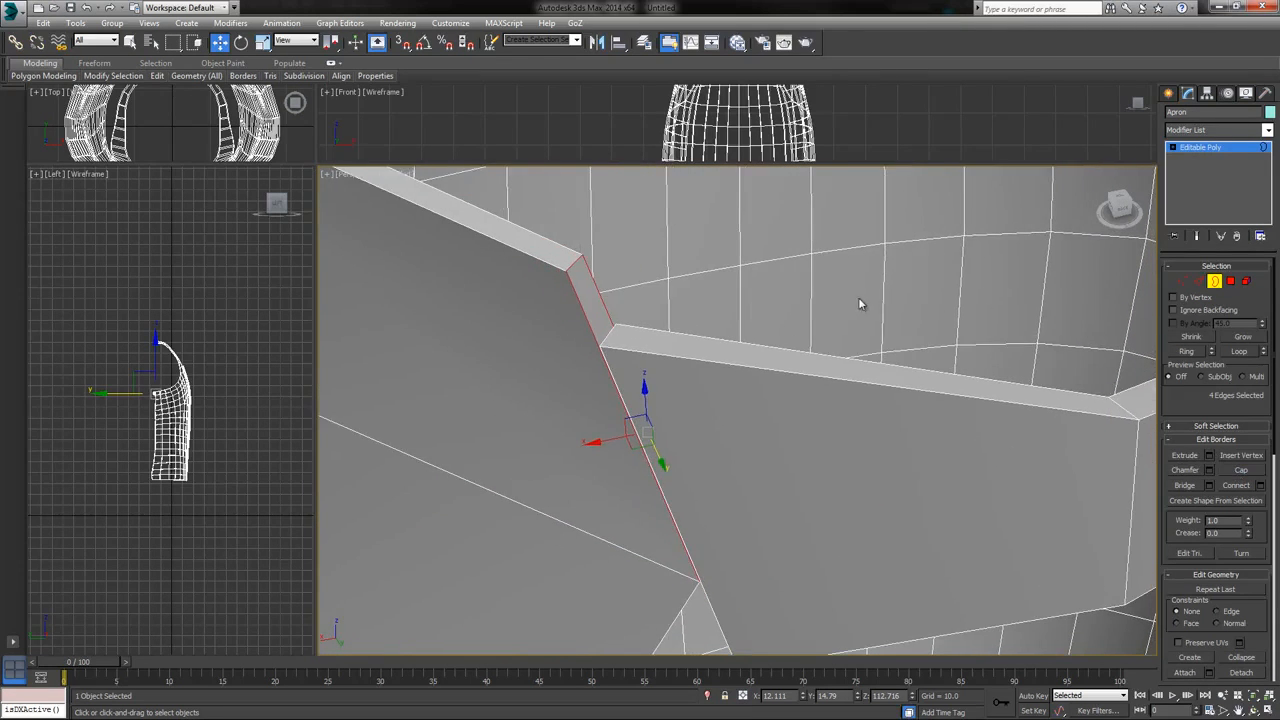
# Leave border editing and send the whole apron back to ZBrush through GoZ
pyautogui.click(1207, 148)
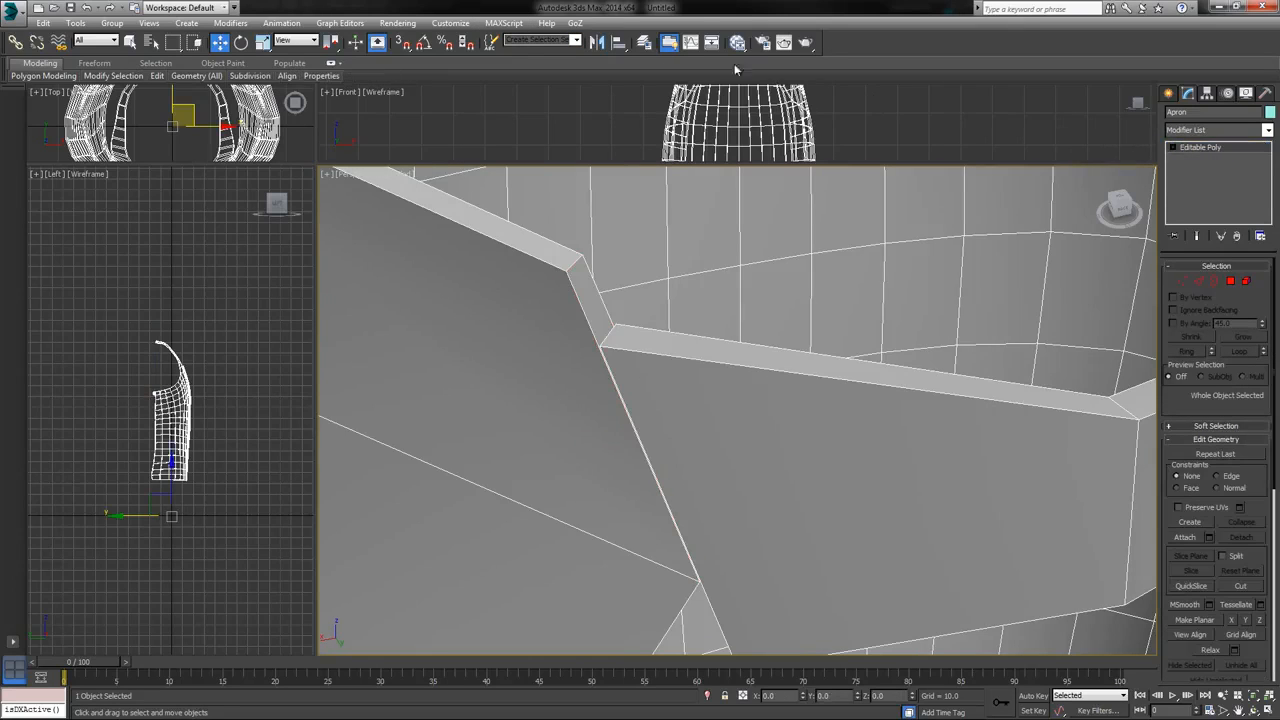
pyautogui.click(575, 23)
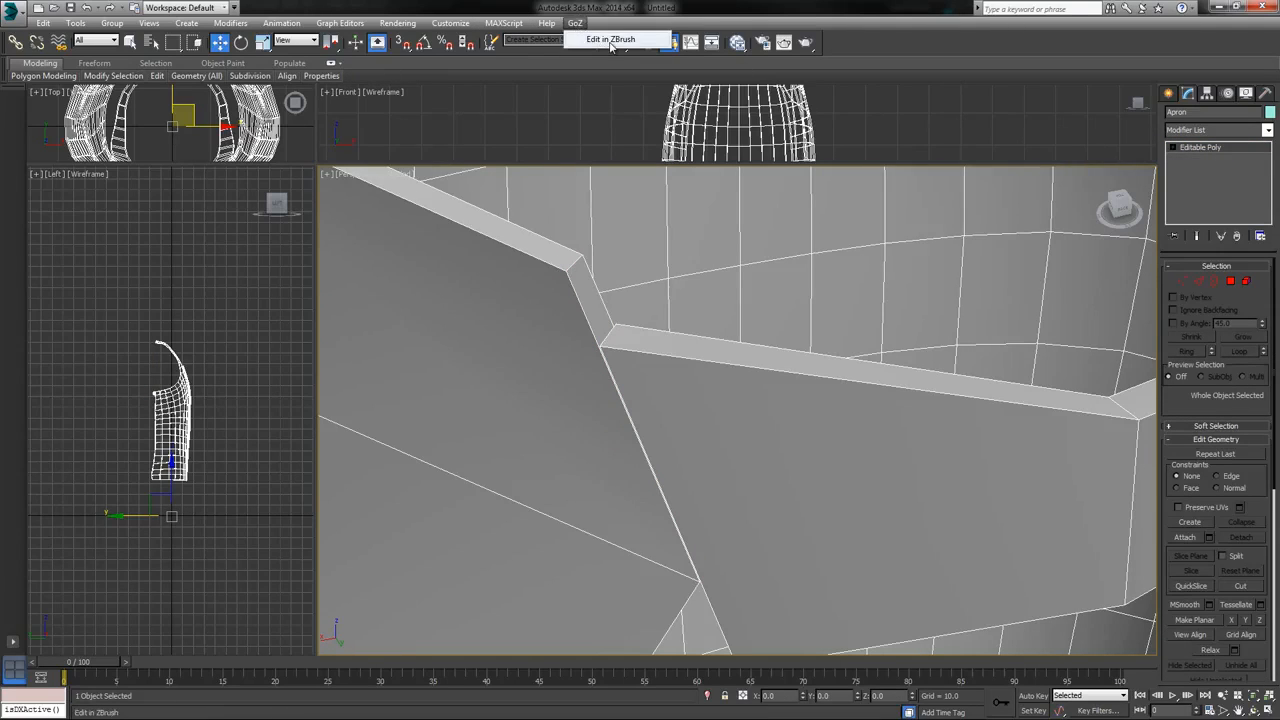
pyautogui.click(611, 41)
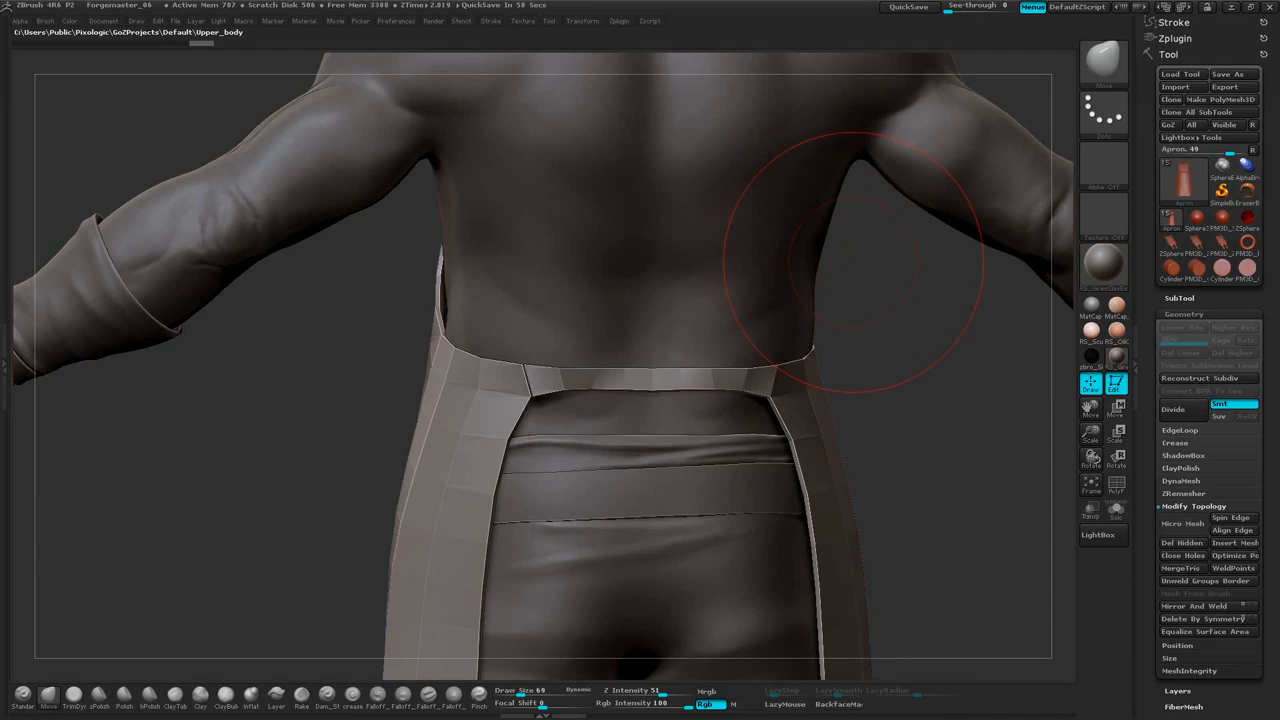
# Display the apron's polyframe and examine the gap between the back strap's free end and the side panel
pyautogui.moveTo(890, 312); pyautogui.dragTo(960, 248)
pyautogui.keyDown('alt'); pyautogui.moveTo(314, 257); pyautogui.dragTo(178, 339); pyautogui.keyUp('alt')
pyautogui.moveTo(1029, 245); pyautogui.dragTo(1076, 325)
pyautogui.click(1116, 484)
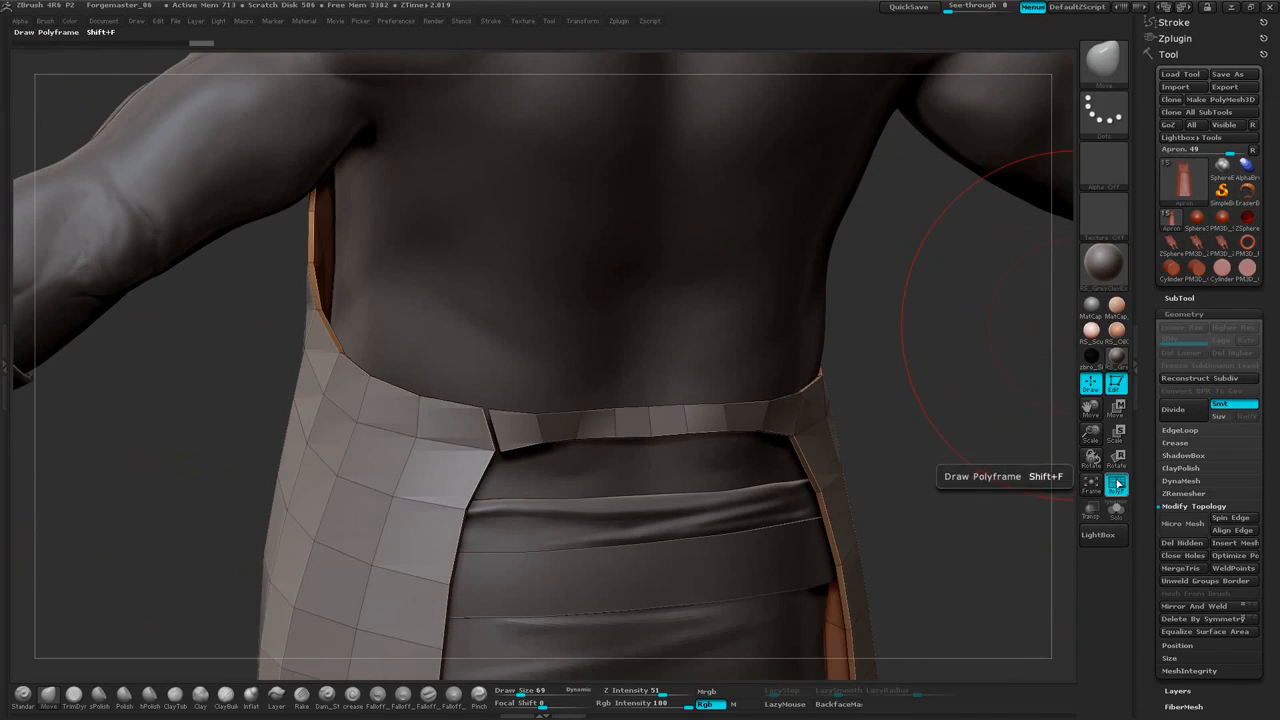
pyautogui.moveTo(943, 411); pyautogui.dragTo(886, 331)
pyautogui.keyDown('alt'); pyautogui.moveTo(883, 386); pyautogui.dragTo(900, 500); pyautogui.keyUp('alt')
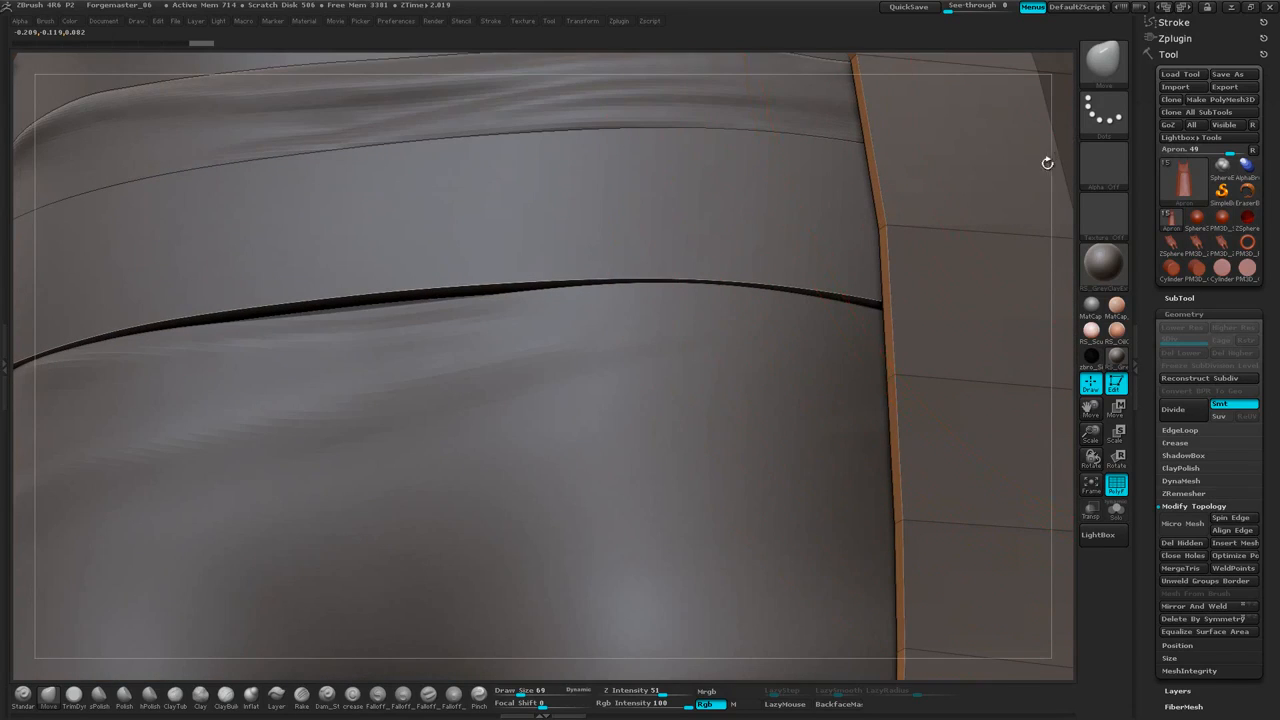
pyautogui.moveTo(1047, 163); pyautogui.dragTo(646, 503)
pyautogui.moveTo(983, 189); pyautogui.dragTo(1014, 251)
pyautogui.moveTo(803, 244)
pyautogui.keyDown('alt'); pyautogui.mouseDown()
pyautogui.moveTo(966, 197)
pyautogui.moveTo(986, 280)
pyautogui.moveTo(941, 224)
pyautogui.moveTo(969, 323)
pyautogui.moveTo(975, 294)
pyautogui.moveTo(929, 271)
pyautogui.mouseUp(); pyautogui.keyUp('alt')
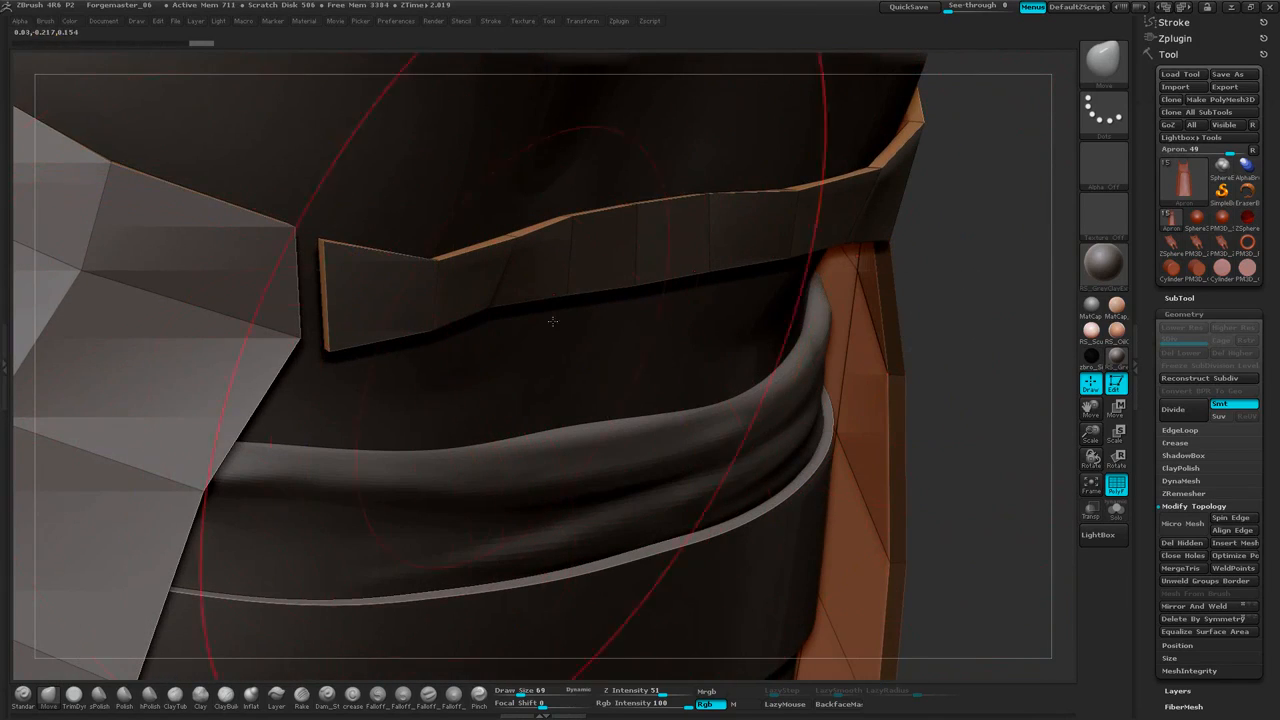
# Set the Move brush's draw size to 5 and show the apron on its own in Solo mode
pyautogui.press('space')
pyautogui.moveTo(598, 303); pyautogui.dragTo(583, 301)
pyautogui.keyDown('alt'); pyautogui.moveTo(912, 300); pyautogui.dragTo(925, 200); pyautogui.keyUp('alt')
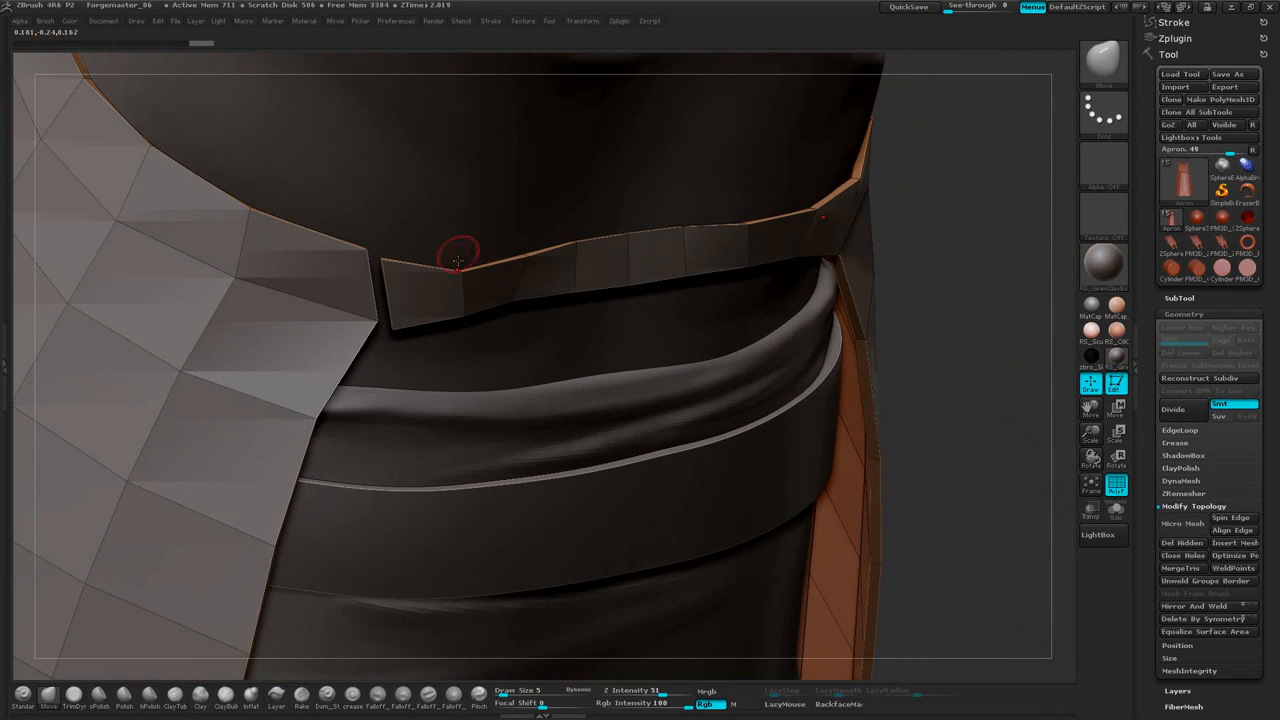
pyautogui.moveTo(954, 280); pyautogui.dragTo(547, 388)
pyautogui.click(1116, 510)
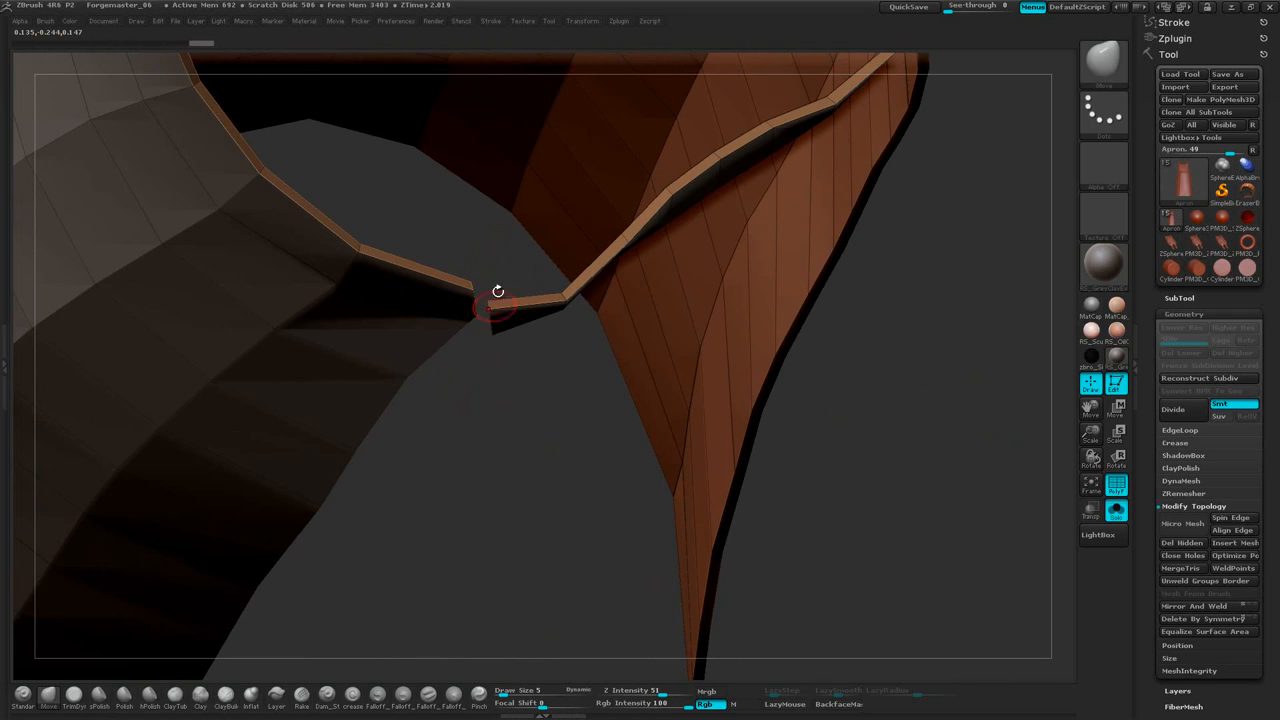
# Isolate the end face of the back strap with a lasso selection and mask it
pyautogui.hotkey('ctrl', 'shift')
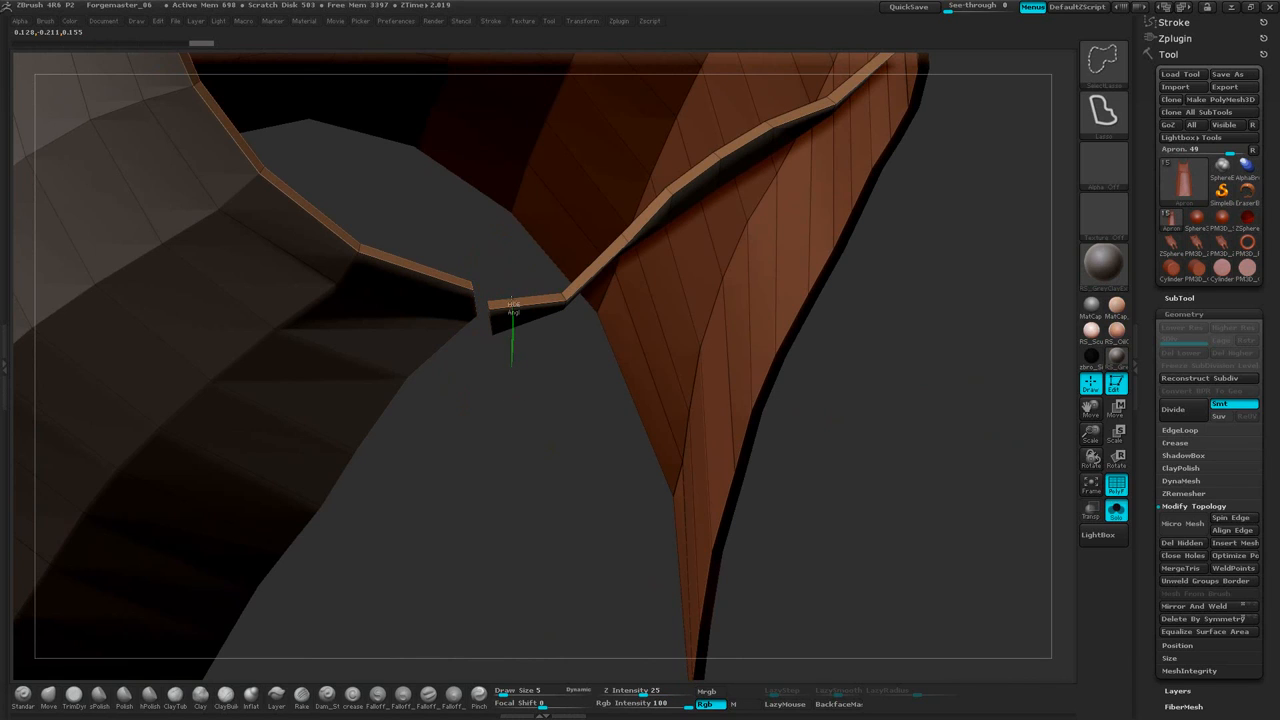
pyautogui.keyDown('ctrl'); pyautogui.keyDown('shift'); pyautogui.moveTo(511, 302); pyautogui.dragTo(487, 285); pyautogui.keyUp('shift'); pyautogui.keyUp('ctrl')
pyautogui.keyDown('ctrl'); pyautogui.keyDown('shift'); pyautogui.moveTo(484, 392); pyautogui.dragTo(486, 396); pyautogui.keyUp('shift'); pyautogui.keyUp('ctrl')
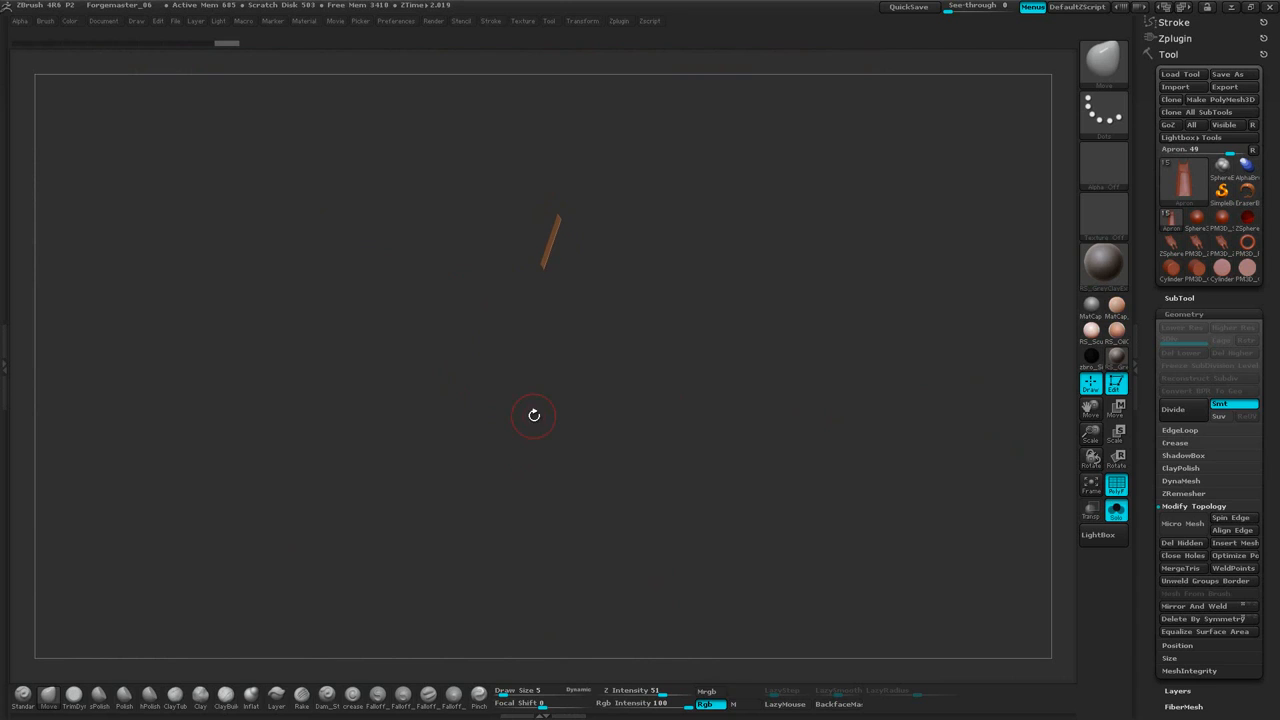
pyautogui.press('ctrl')
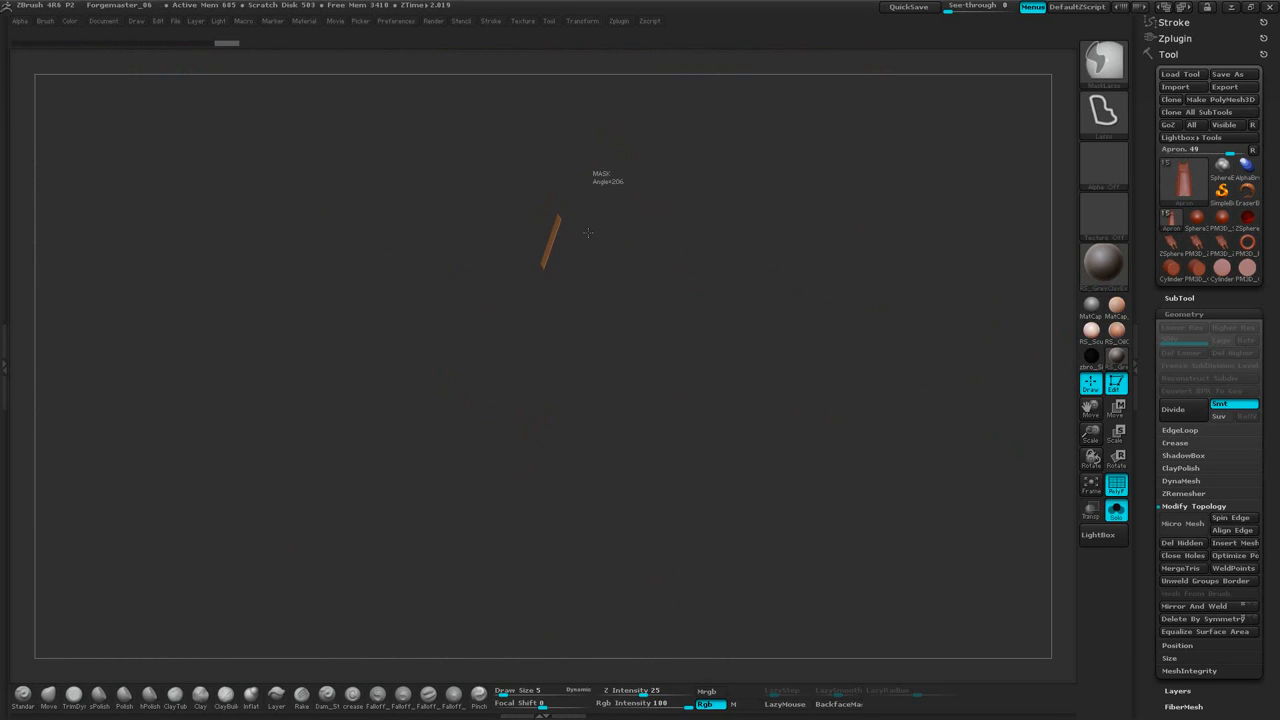
pyautogui.moveTo(548, 292)
pyautogui.keyDown('ctrl'); pyautogui.mouseDown()
pyautogui.moveTo(508, 284)
pyautogui.moveTo(604, 176)
pyautogui.moveTo(592, 166)
pyautogui.mouseUp(); pyautogui.keyUp('ctrl')
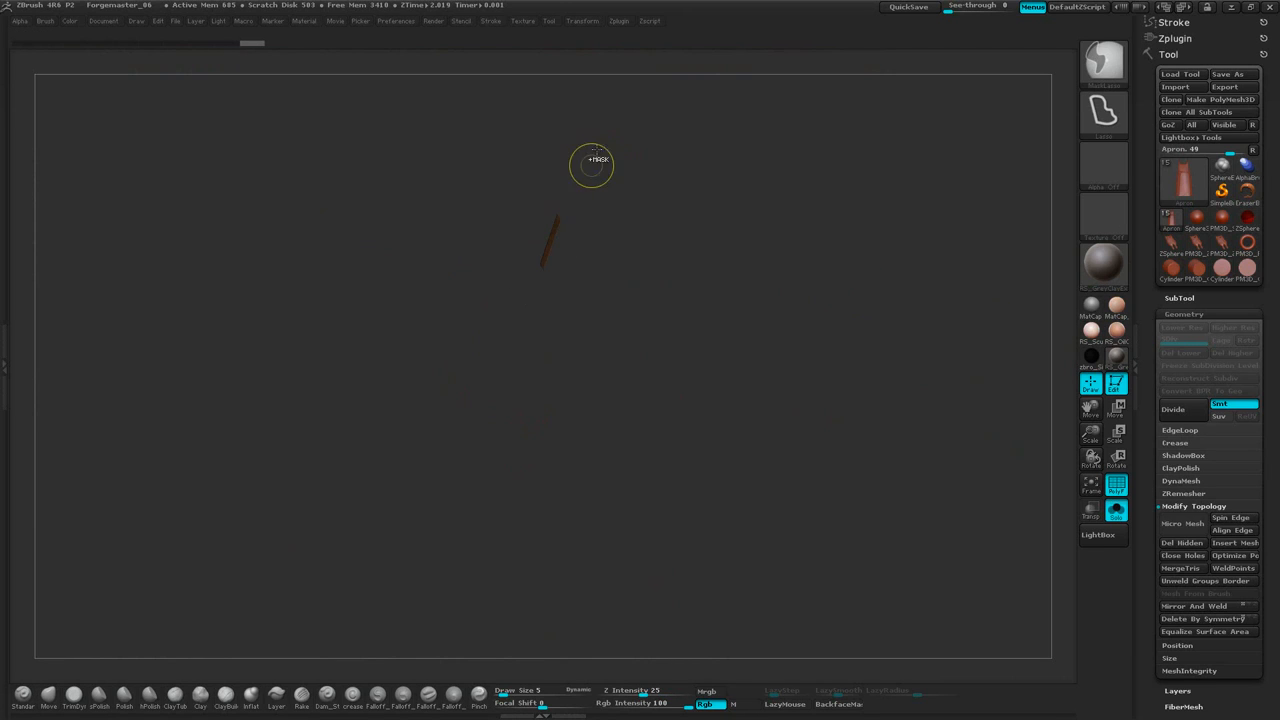
# Show the whole apron again and invert the mask so only the back strap's end face is editable
pyautogui.keyDown('ctrl'); pyautogui.keyDown('shift'); pyautogui.click(1010, 287); pyautogui.keyUp('shift'); pyautogui.keyUp('ctrl')
pyautogui.moveTo(951, 294)
pyautogui.mouseDown()
pyautogui.moveTo(918, 380)
pyautogui.moveTo(933, 303)
pyautogui.mouseUp()
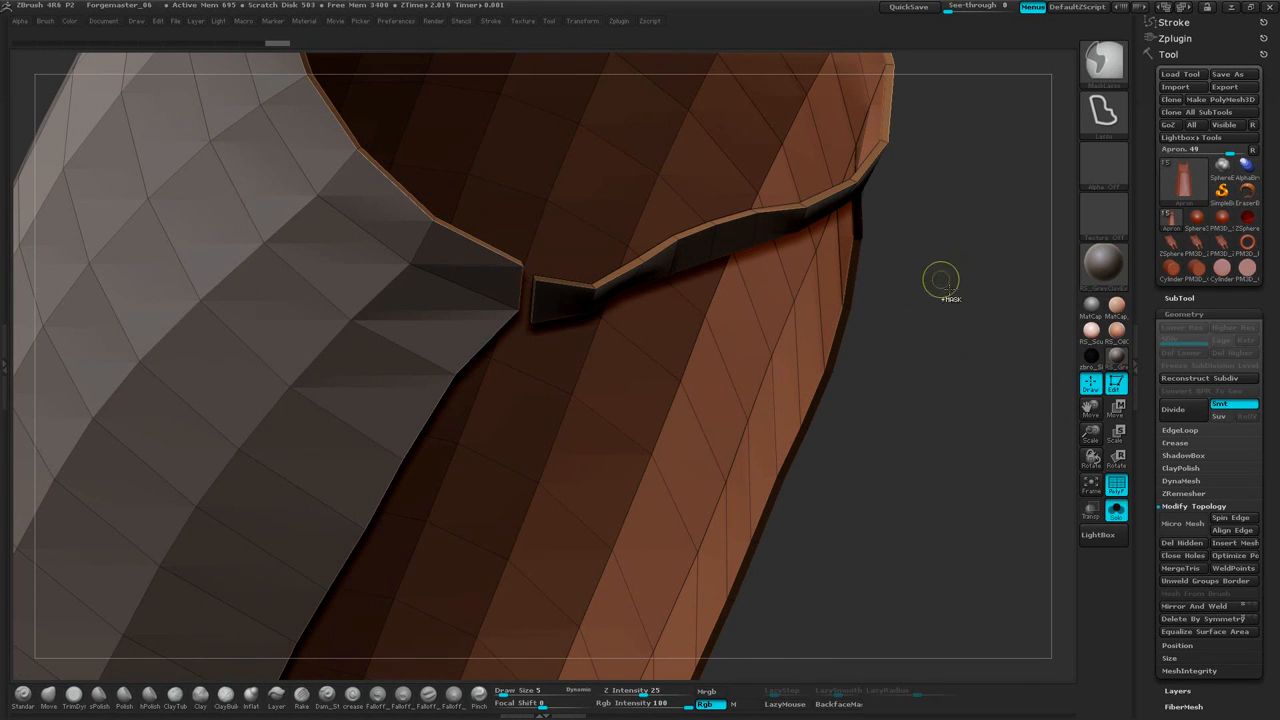
pyautogui.keyDown('ctrl'); pyautogui.click(964, 288); pyautogui.keyUp('ctrl')
pyautogui.moveTo(963, 284)
pyautogui.mouseDown()
pyautogui.moveTo(1046, 205)
pyautogui.moveTo(1048, 181)
pyautogui.mouseUp()
# Move the back strap's end with a transpose line so it overlaps the outer face of the side panel
pyautogui.click(1116, 408)
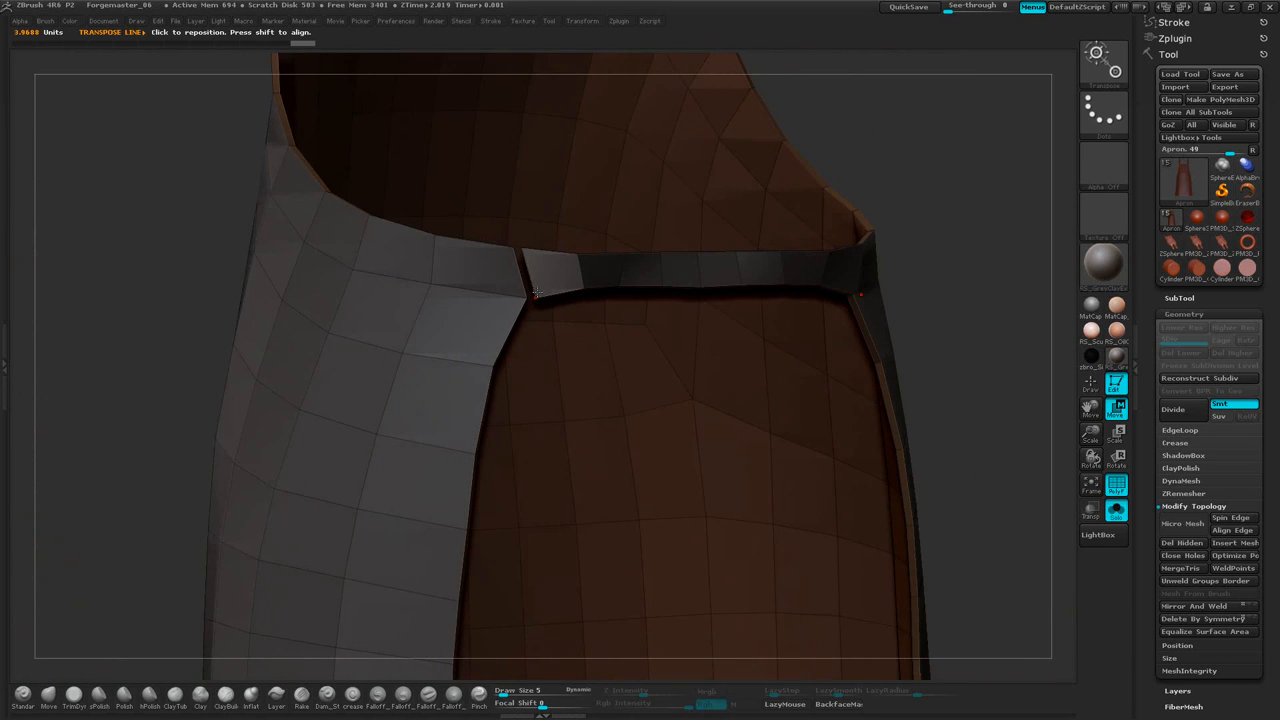
pyautogui.moveTo(537, 295); pyautogui.dragTo(547, 418)
pyautogui.moveTo(542, 358); pyautogui.dragTo(509, 358)
pyautogui.moveTo(929, 133); pyautogui.dragTo(821, 296)
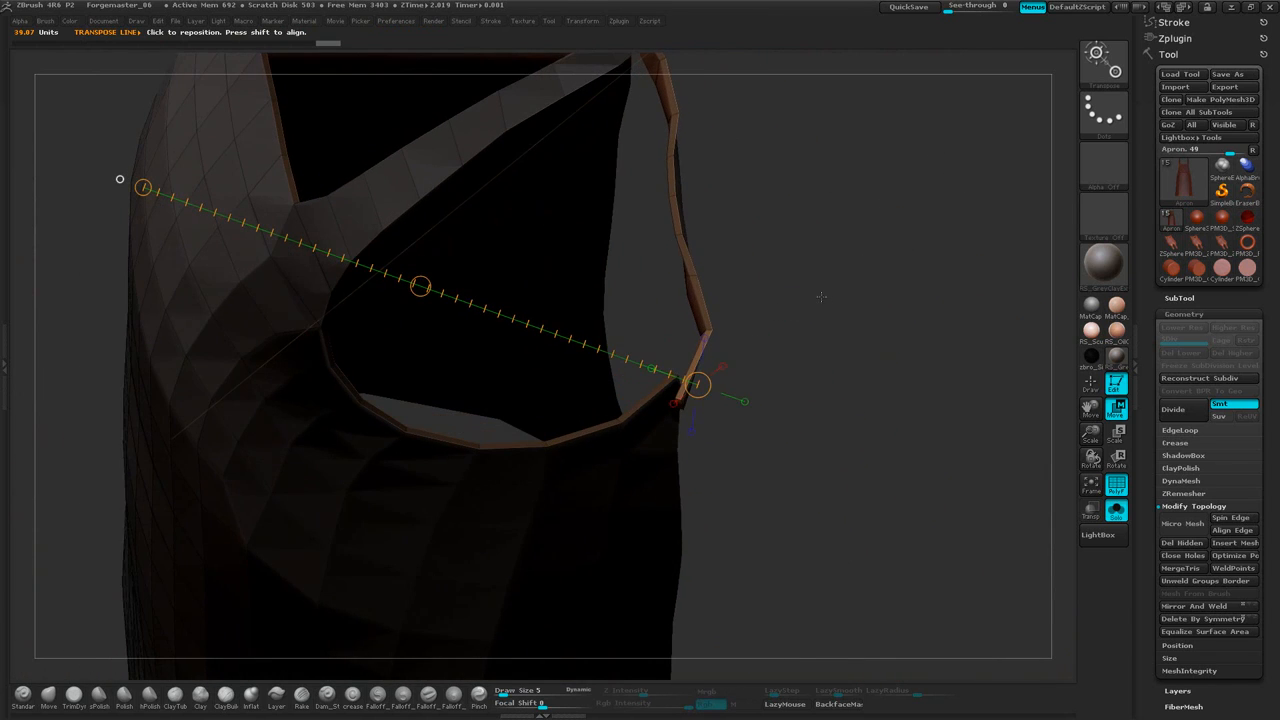
pyautogui.moveTo(680, 399)
pyautogui.mouseDown()
pyautogui.moveTo(699, 470)
pyautogui.moveTo(678, 440)
pyautogui.mouseUp()
pyautogui.moveTo(849, 314); pyautogui.dragTo(826, 302)
pyautogui.moveTo(914, 150)
pyautogui.mouseDown()
pyautogui.moveTo(838, 143)
pyautogui.moveTo(916, 142)
pyautogui.moveTo(909, 200)
pyautogui.moveTo(880, 235)
pyautogui.mouseUp()
# Shape the back strap's bent end over the side panel with the Move brush at draw size 15
pyautogui.click(52, 692)
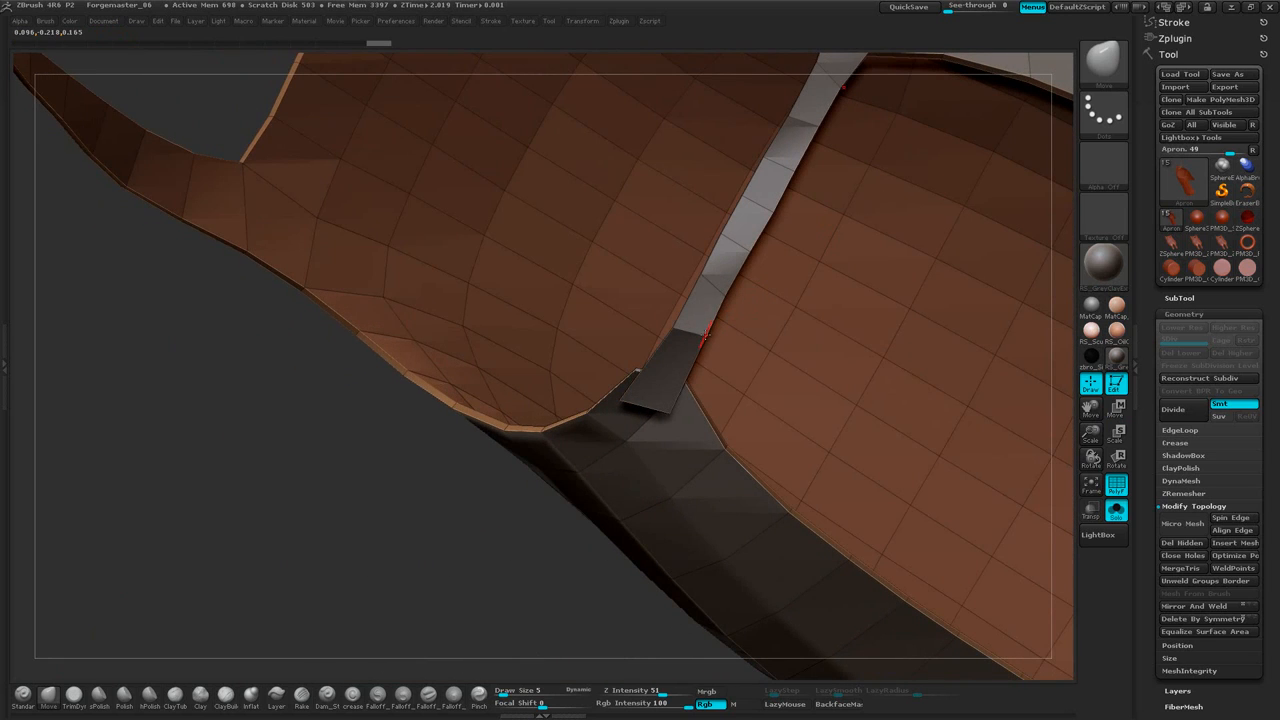
pyautogui.moveTo(498, 503); pyautogui.dragTo(541, 500)
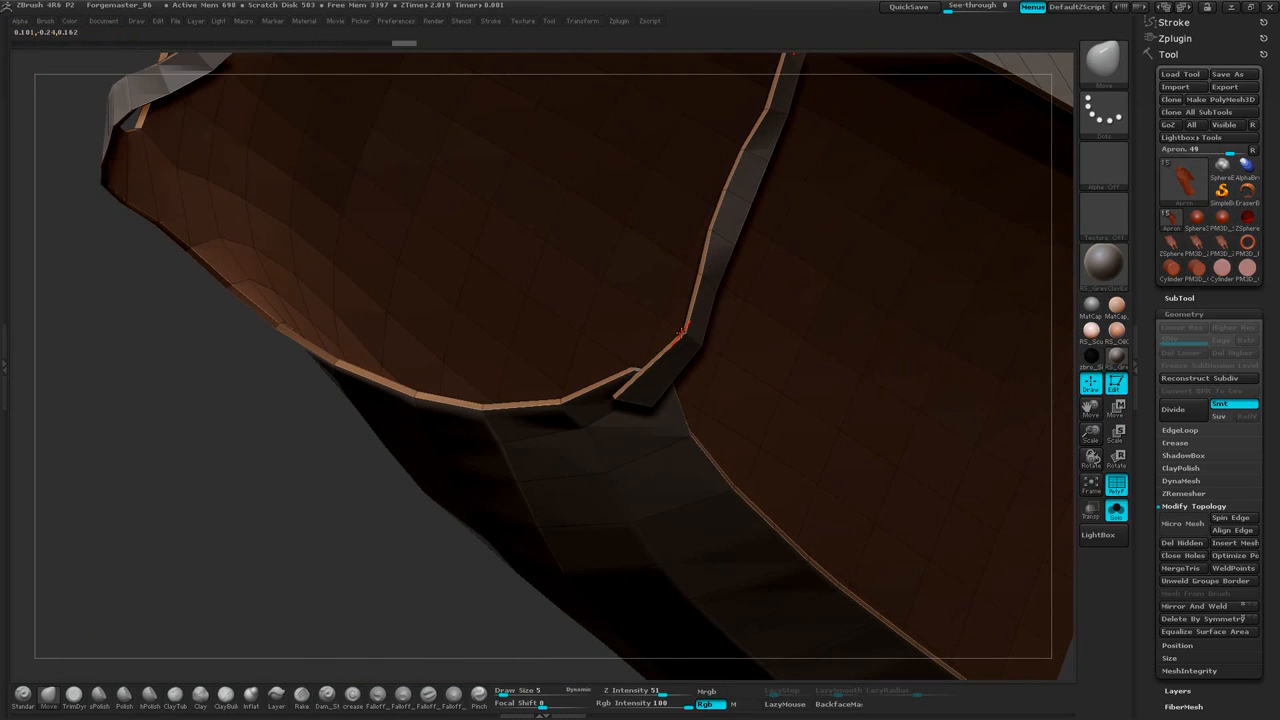
pyautogui.press('space')
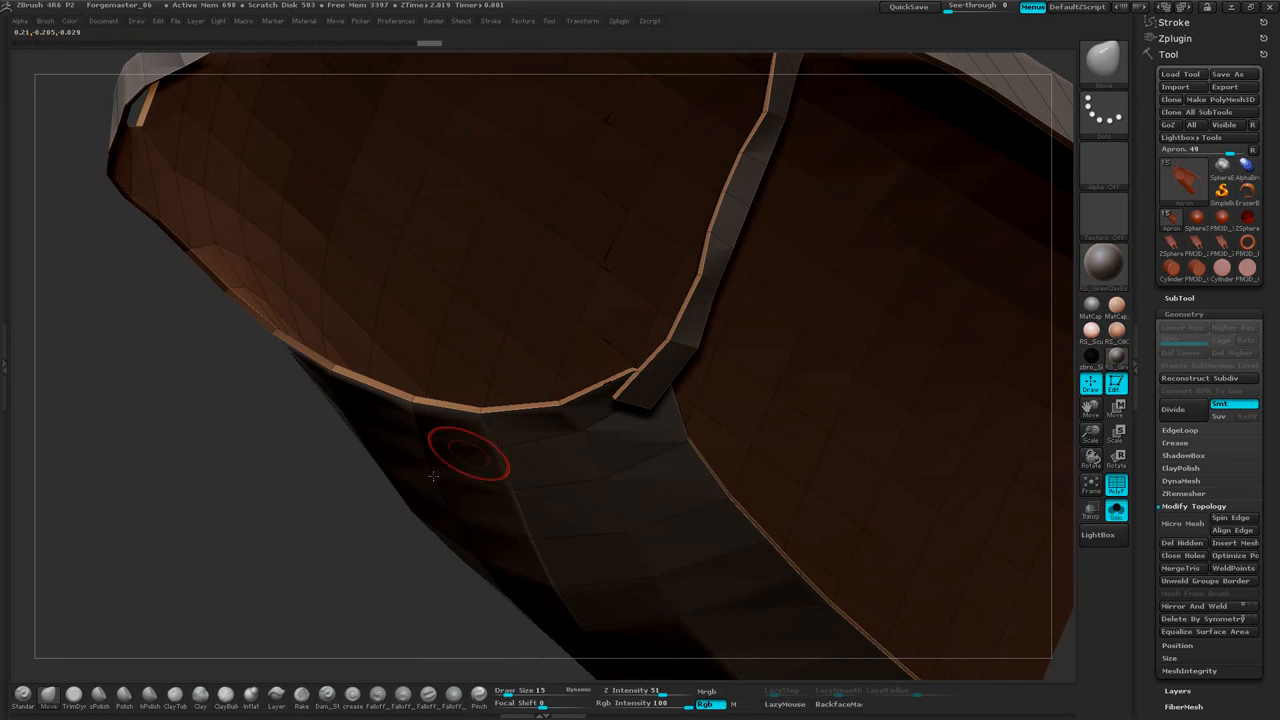
pyautogui.moveTo(350, 541); pyautogui.dragTo(301, 511)
pyautogui.moveTo(563, 483); pyautogui.dragTo(644, 375)
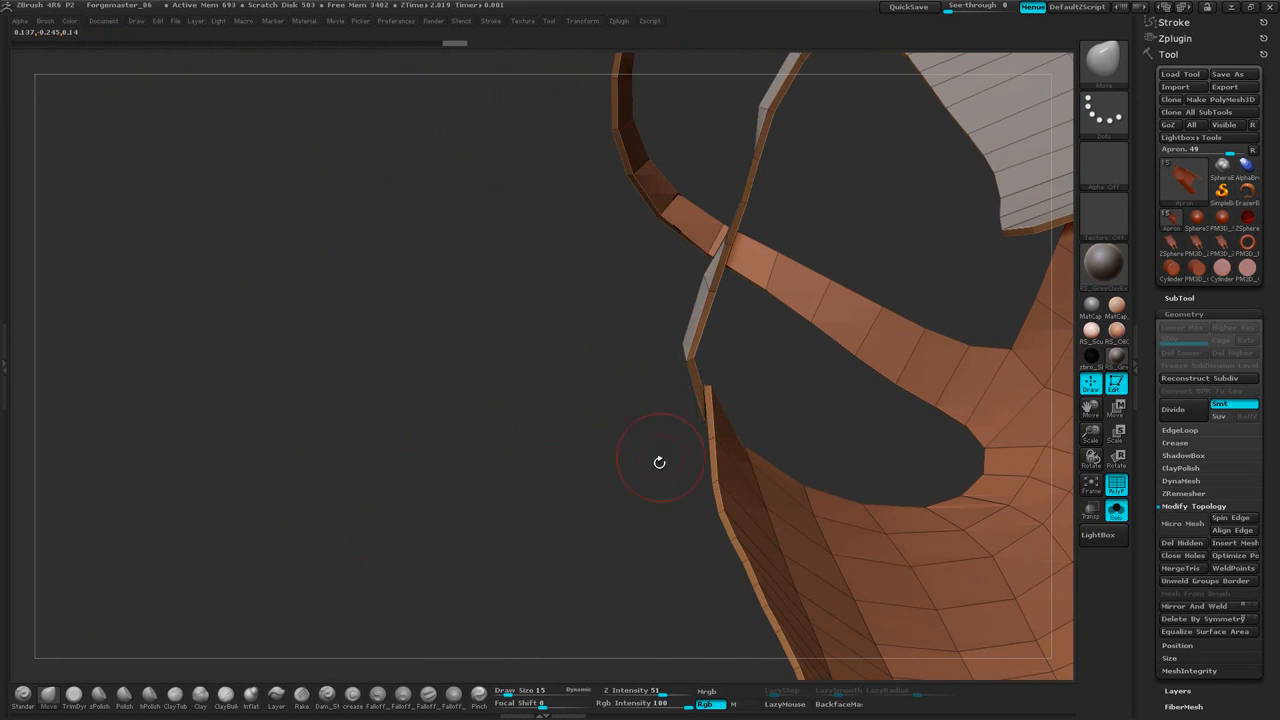
pyautogui.moveTo(659, 462); pyautogui.dragTo(707, 425)
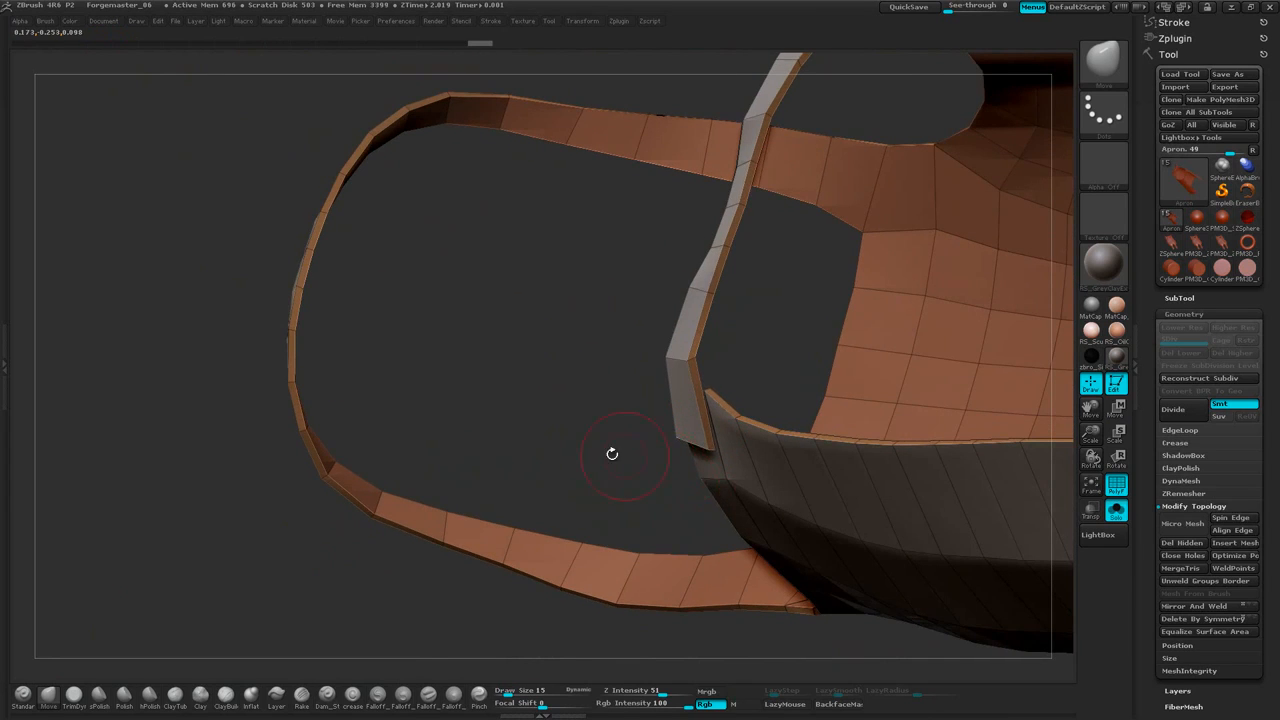
pyautogui.moveTo(612, 453); pyautogui.dragTo(726, 331)
pyautogui.moveTo(414, 193); pyautogui.dragTo(705, 238)
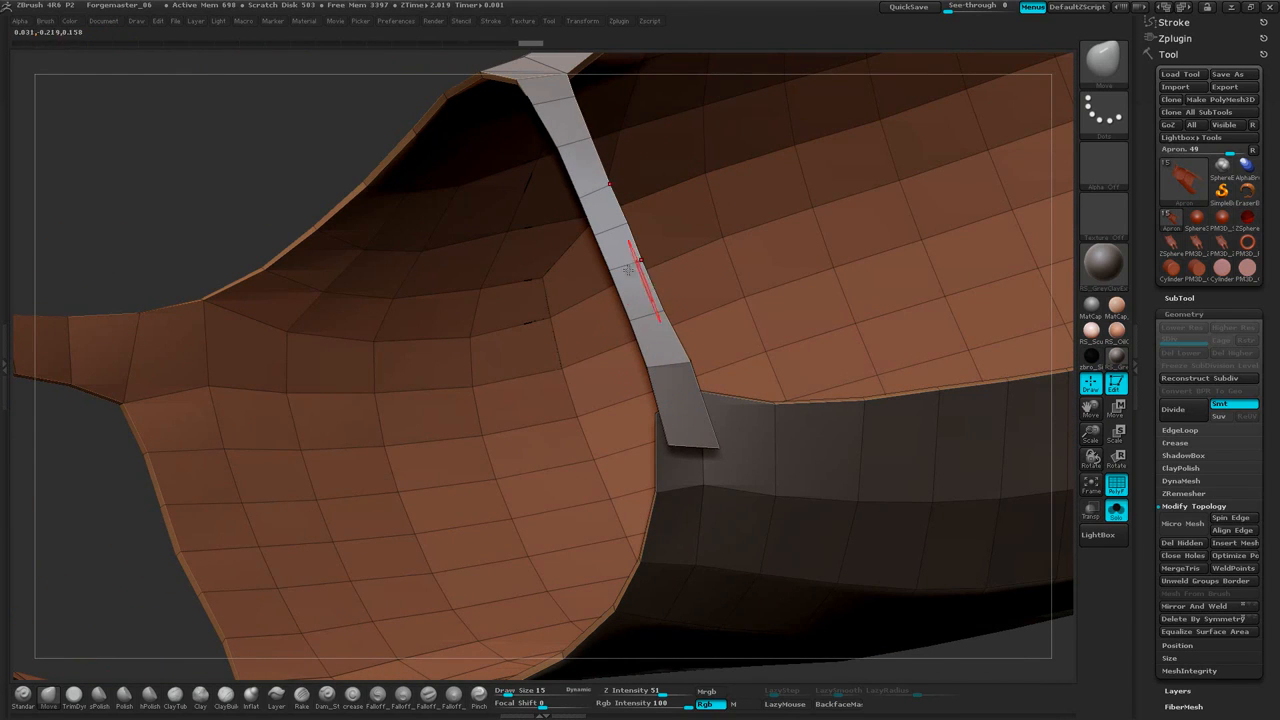
pyautogui.moveTo(960, 95); pyautogui.dragTo(768, 50)
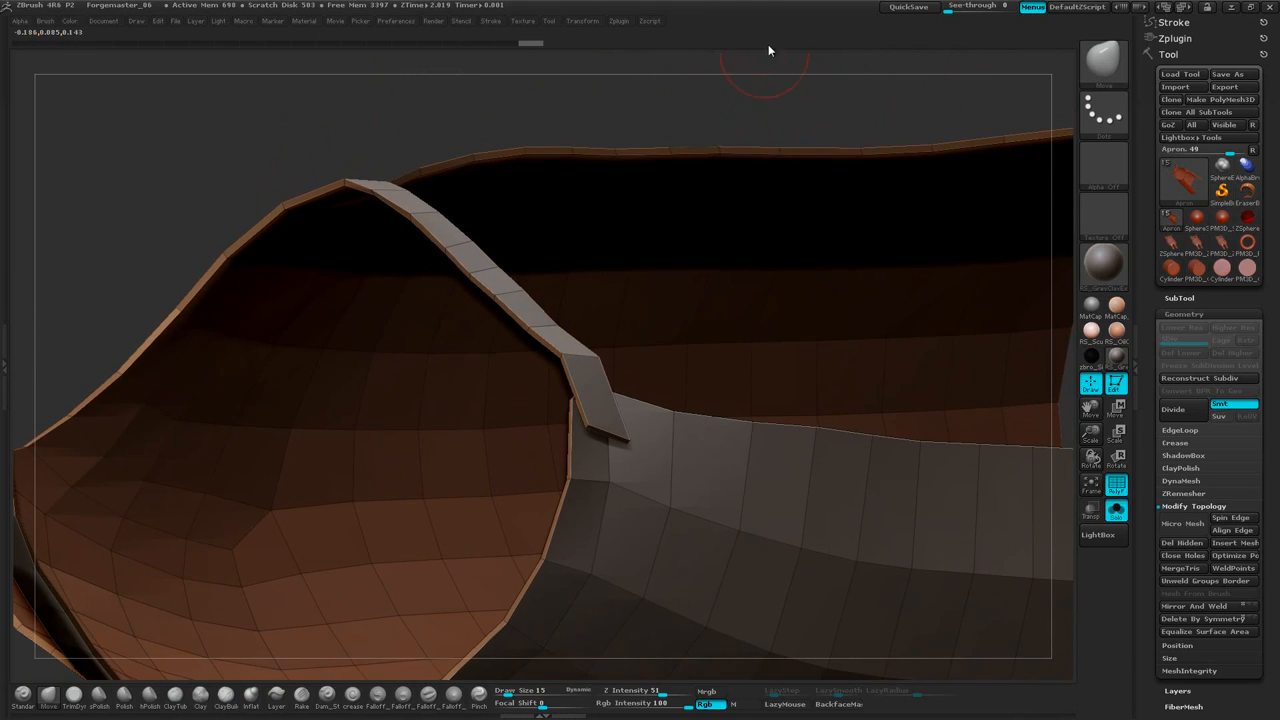
# Turn off symmetry and nudge the corner of the back strap's bend where it overlaps the side panel
pyautogui.click(582, 21)
pyautogui.click(644, 315)
pyautogui.moveTo(823, 106); pyautogui.dragTo(664, 351)
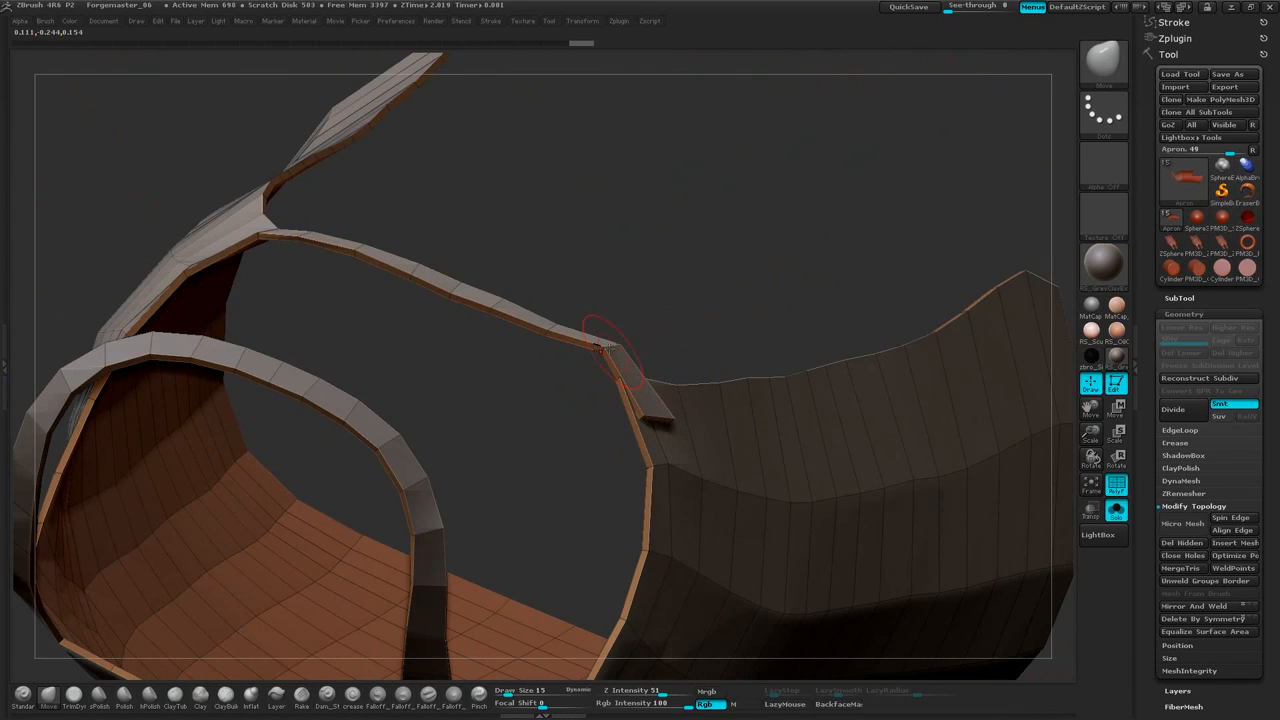
pyautogui.moveTo(627, 349)
pyautogui.mouseDown()
pyautogui.moveTo(610, 345)
pyautogui.moveTo(621, 345)
pyautogui.mouseUp()
pyautogui.moveTo(722, 312); pyautogui.dragTo(701, 246)
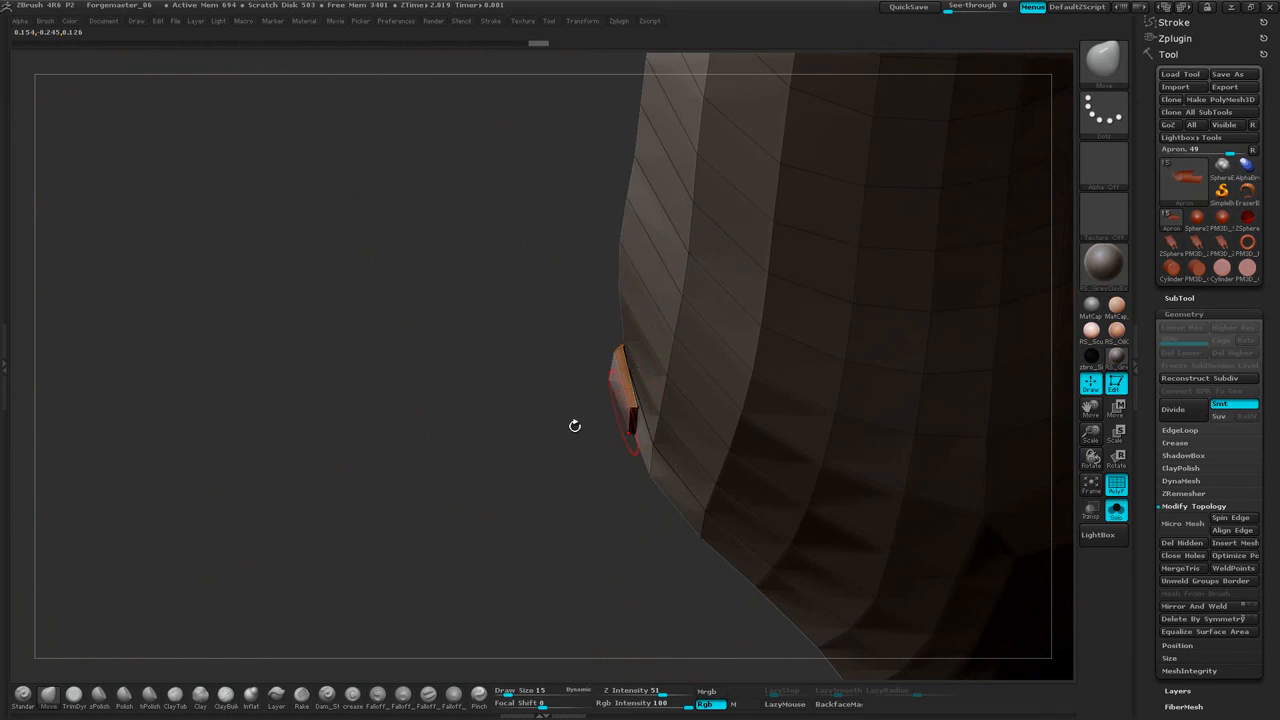
pyautogui.moveTo(575, 426); pyautogui.dragTo(722, 292)
pyautogui.moveTo(895, 200)
pyautogui.mouseDown()
pyautogui.moveTo(834, 349)
pyautogui.moveTo(920, 207)
pyautogui.moveTo(912, 236)
pyautogui.moveTo(894, 229)
pyautogui.moveTo(854, 249)
pyautogui.moveTo(846, 211)
pyautogui.moveTo(903, 210)
pyautogui.mouseUp()
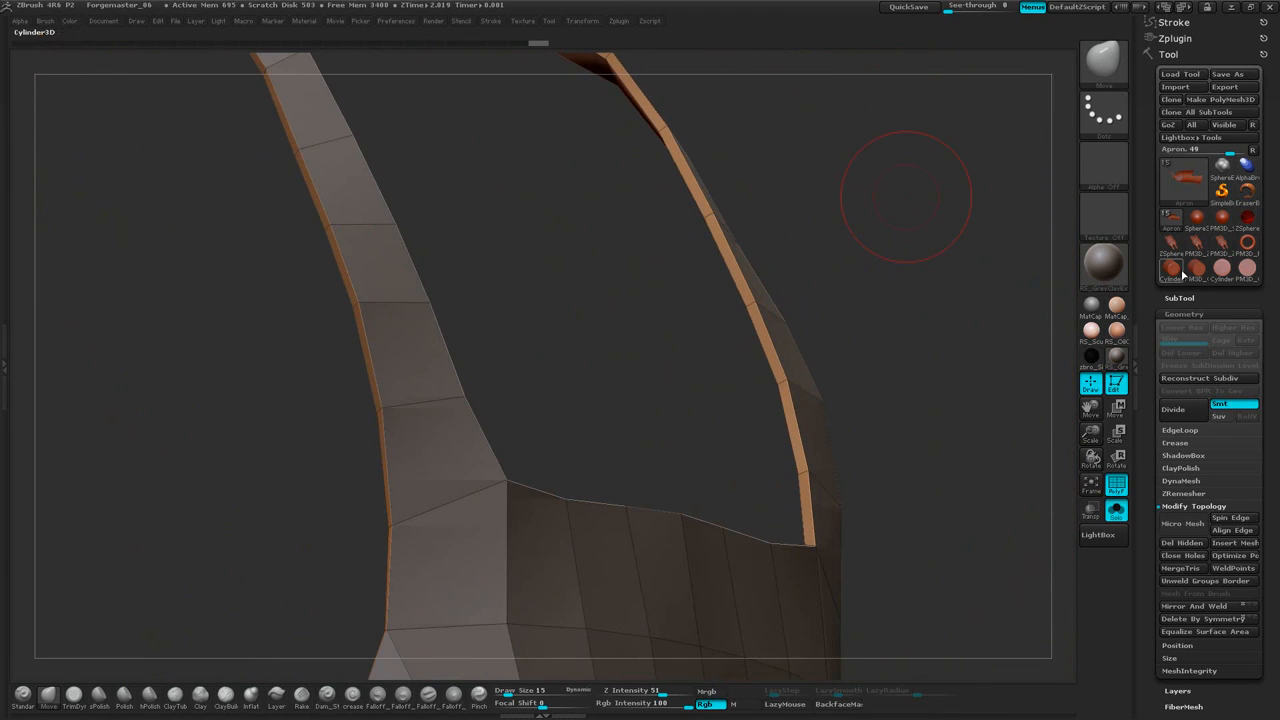
# Crease the apron's polygroup borders
pyautogui.moveTo(1263, 296); pyautogui.dragTo(1236, 90)
pyautogui.moveTo(1227, 232); pyautogui.dragTo(1235, 325)
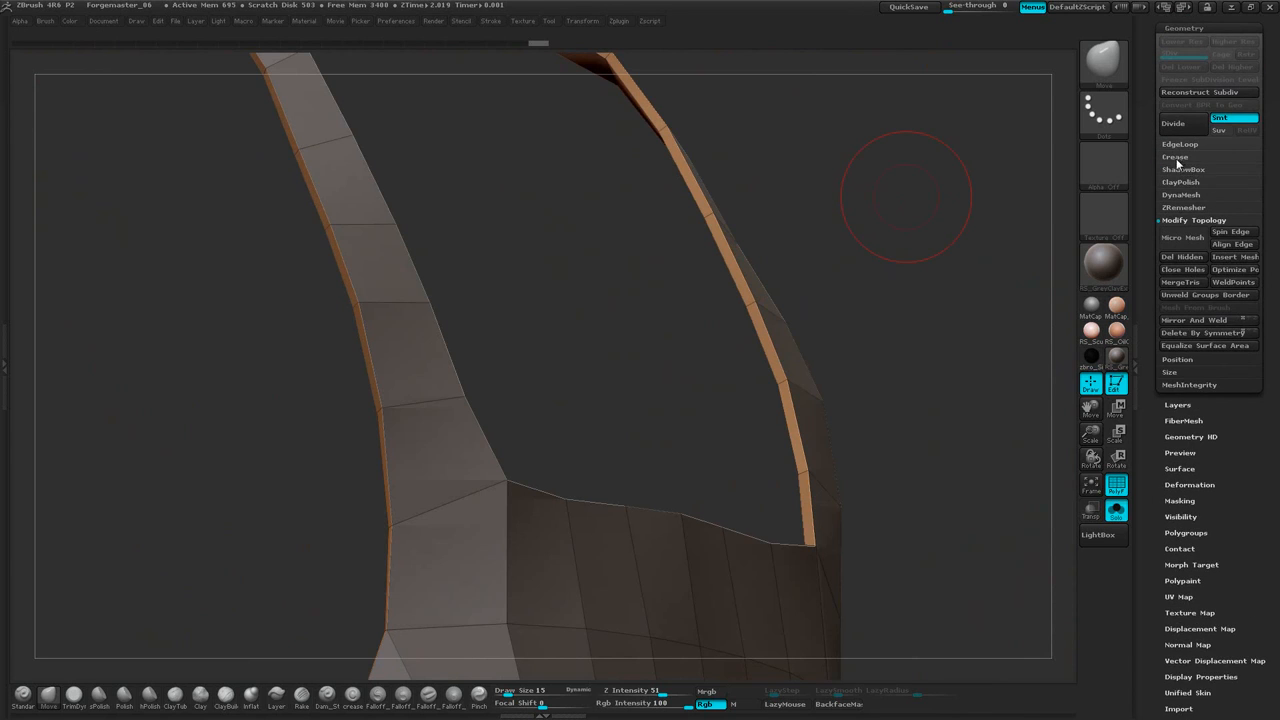
pyautogui.click(1176, 158)
pyautogui.moveTo(926, 226); pyautogui.dragTo(924, 194)
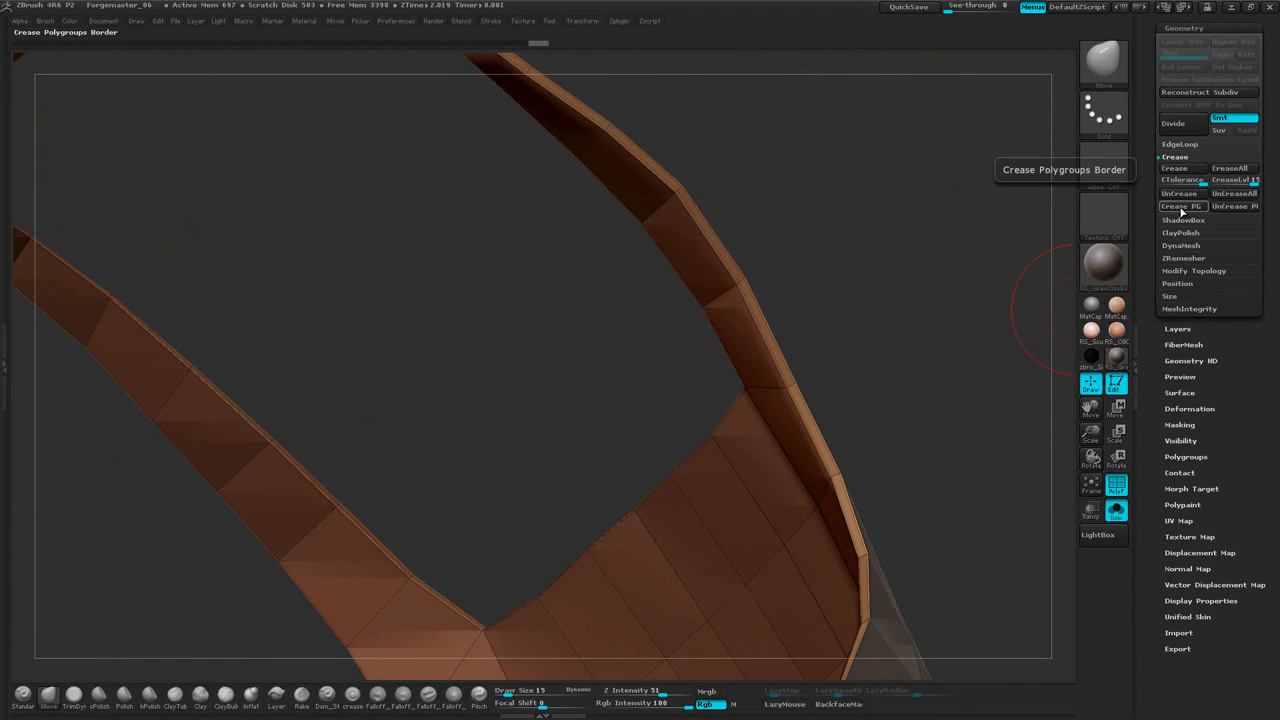
# Try subdividing the apron up to subdivision level 4 and inspect its smoothed shape
pyautogui.moveTo(946, 328); pyautogui.dragTo(927, 268)
pyautogui.moveTo(894, 346); pyautogui.dragTo(1058, 234)
pyautogui.click(1178, 128)
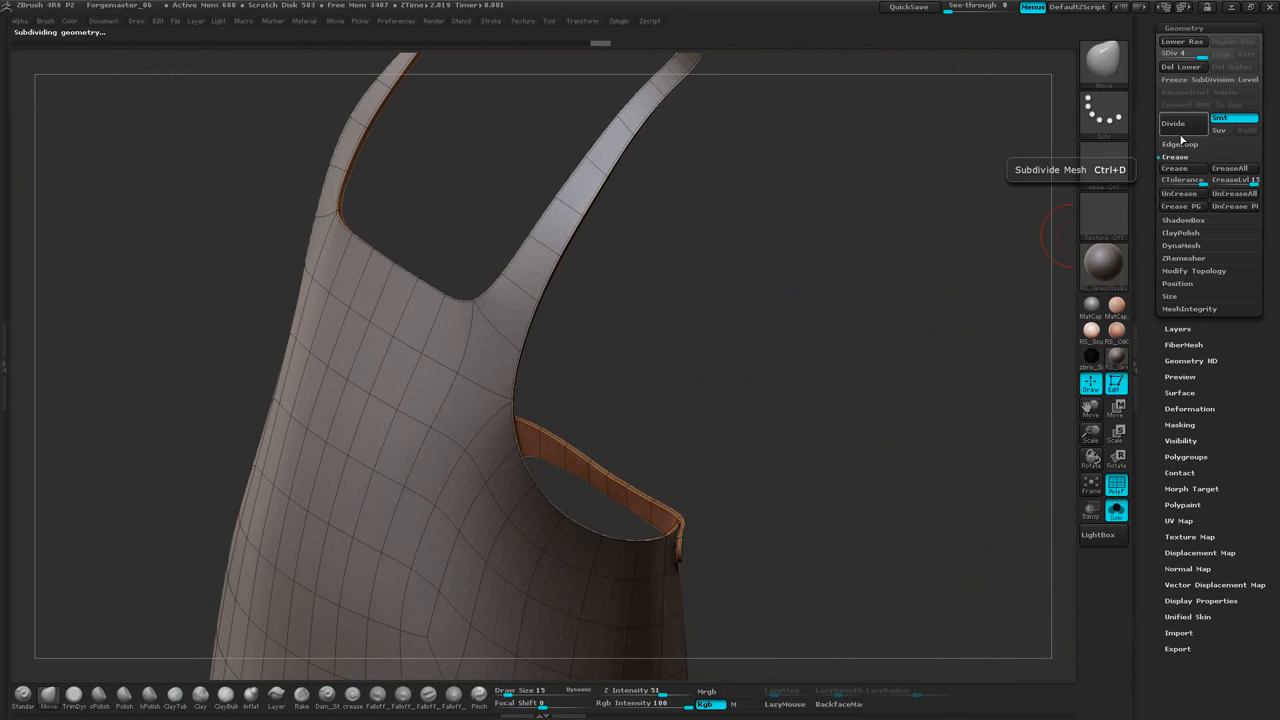
pyautogui.moveTo(826, 377); pyautogui.dragTo(800, 300)
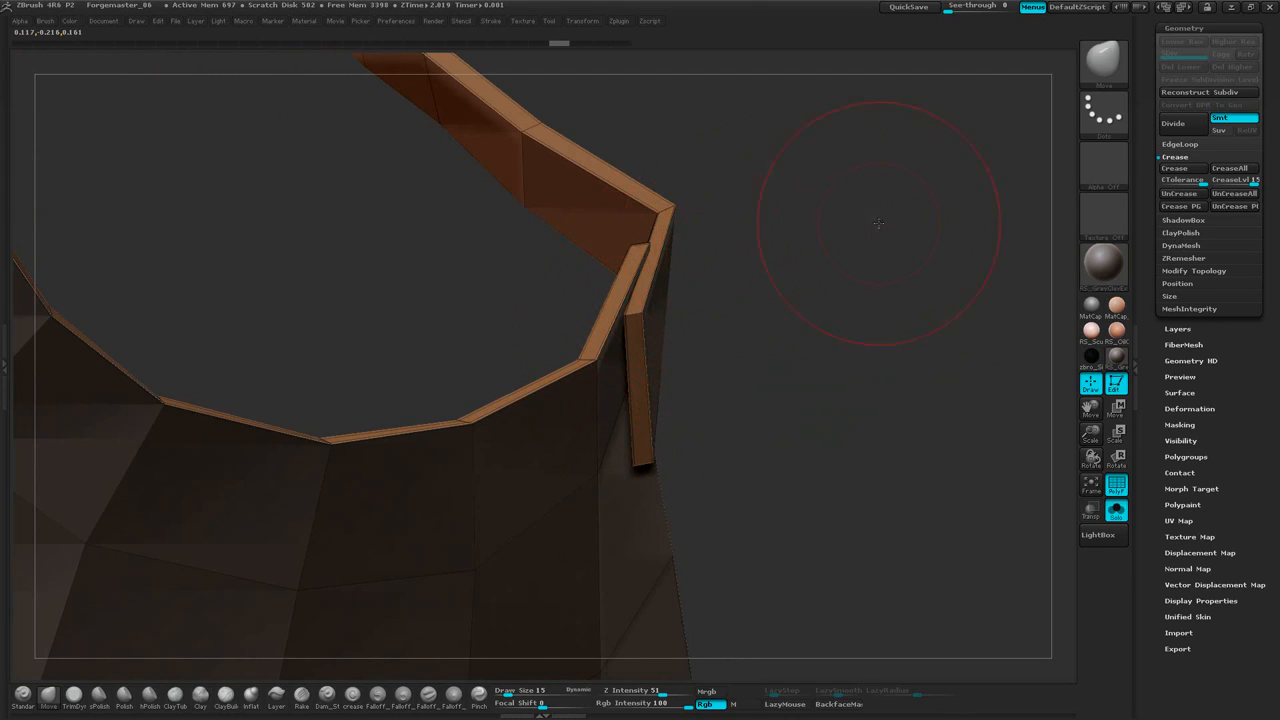
# Inspect the side panel's capped edge behind the back strap and set the brush draw size to 2
pyautogui.moveTo(878, 223)
pyautogui.mouseDown()
pyautogui.moveTo(855, 337)
pyautogui.moveTo(871, 451)
pyautogui.moveTo(873, 381)
pyautogui.moveTo(619, 231)
pyautogui.moveTo(646, 318)
pyautogui.moveTo(607, 355)
pyautogui.mouseUp()
pyautogui.moveTo(508, 443); pyautogui.dragTo(485, 420)
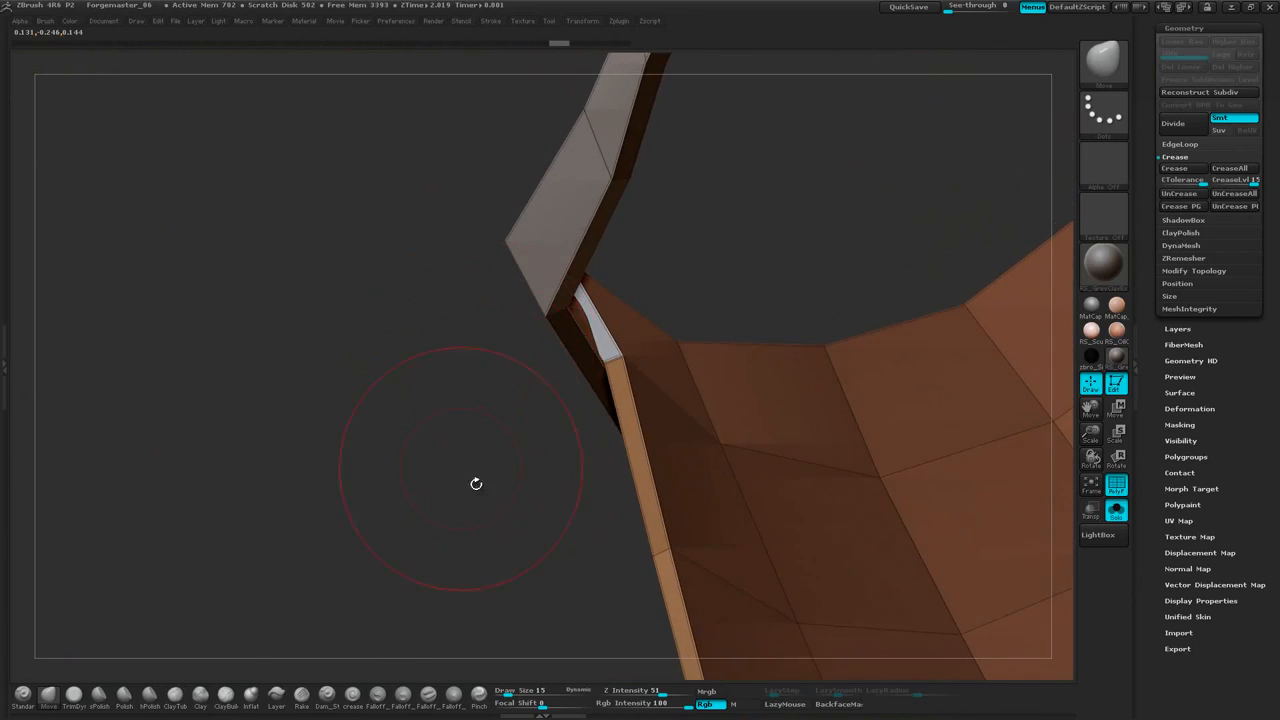
pyautogui.moveTo(474, 483); pyautogui.dragTo(818, 236)
pyautogui.press('space')
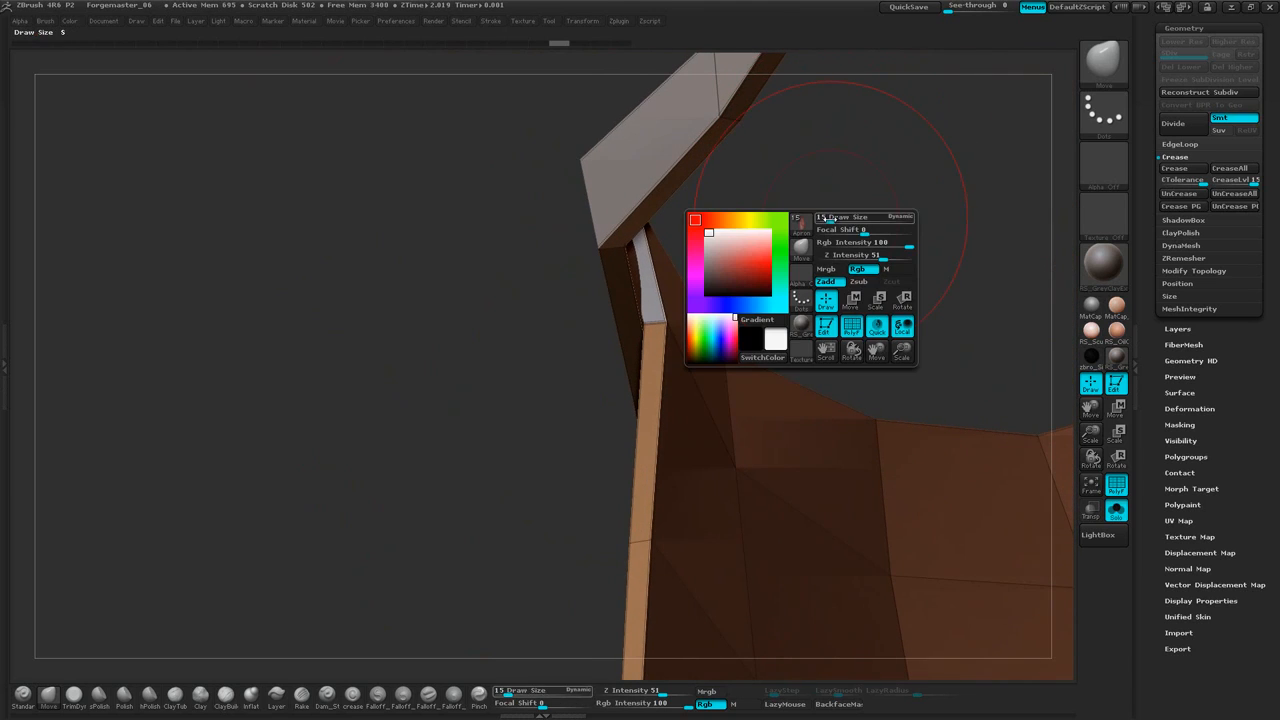
pyautogui.moveTo(832, 190)
pyautogui.mouseDown()
pyautogui.moveTo(802, 309)
pyautogui.moveTo(766, 214)
pyautogui.moveTo(801, 211)
pyautogui.moveTo(743, 229)
pyautogui.moveTo(765, 238)
pyautogui.moveTo(676, 233)
pyautogui.mouseUp()
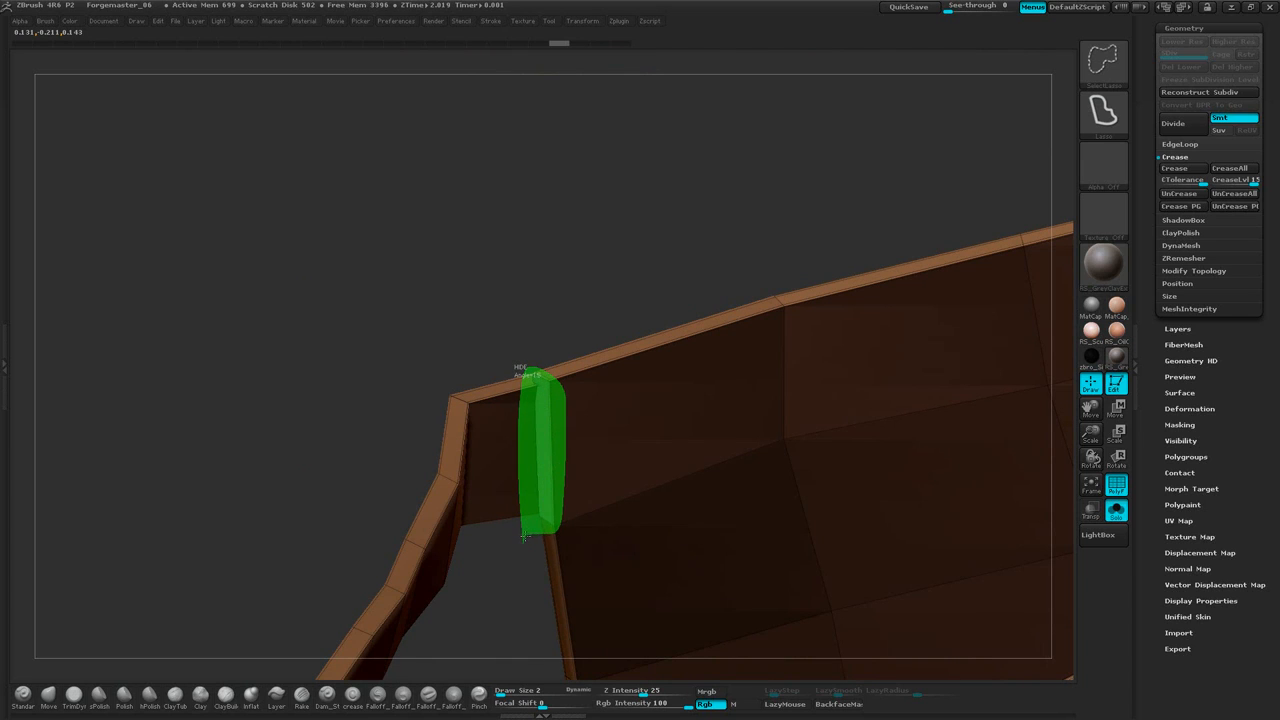
# Try isolating the side panel's cap face behind the back strap, uncreasing it, and restoring the whole apron
pyautogui.keyDown('ctrl'); pyautogui.keyDown('shift'); pyautogui.moveTo(524, 537); pyautogui.dragTo(526, 533); pyautogui.keyUp('shift'); pyautogui.keyUp('ctrl')
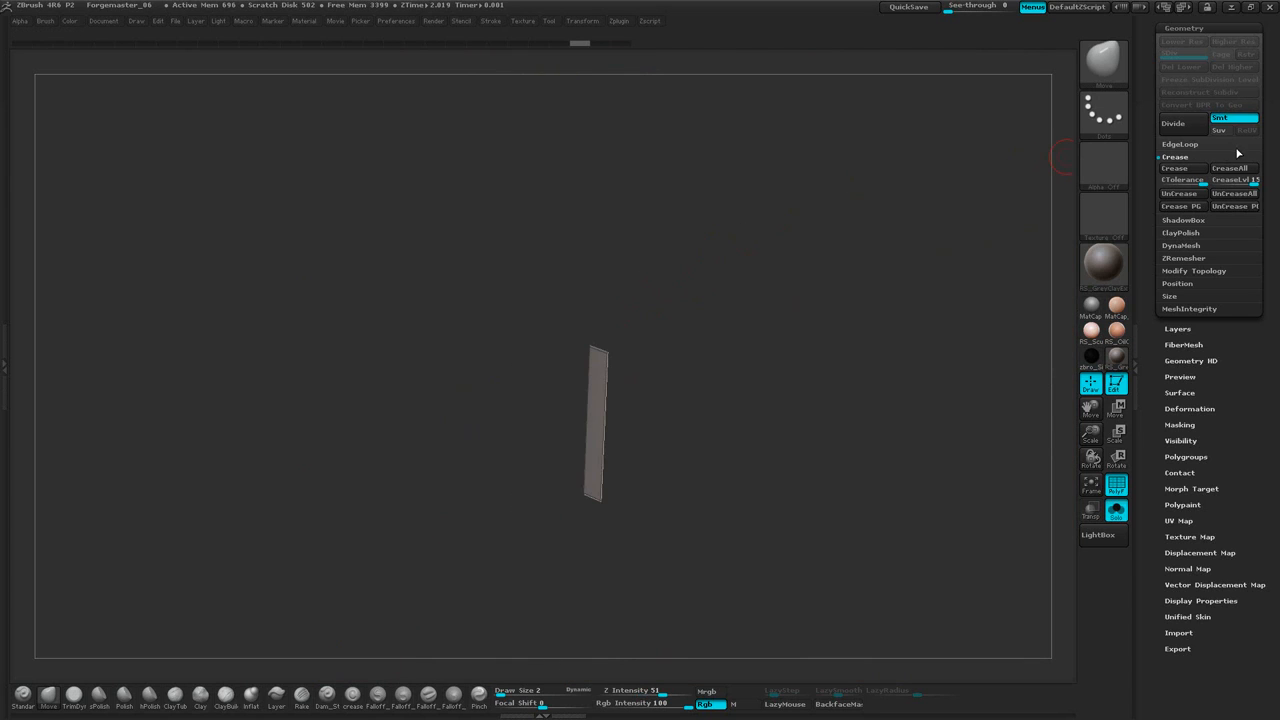
pyautogui.click(1179, 195)
pyautogui.moveTo(830, 231); pyautogui.dragTo(644, 173)
pyautogui.moveTo(590, 315); pyautogui.dragTo(729, 118)
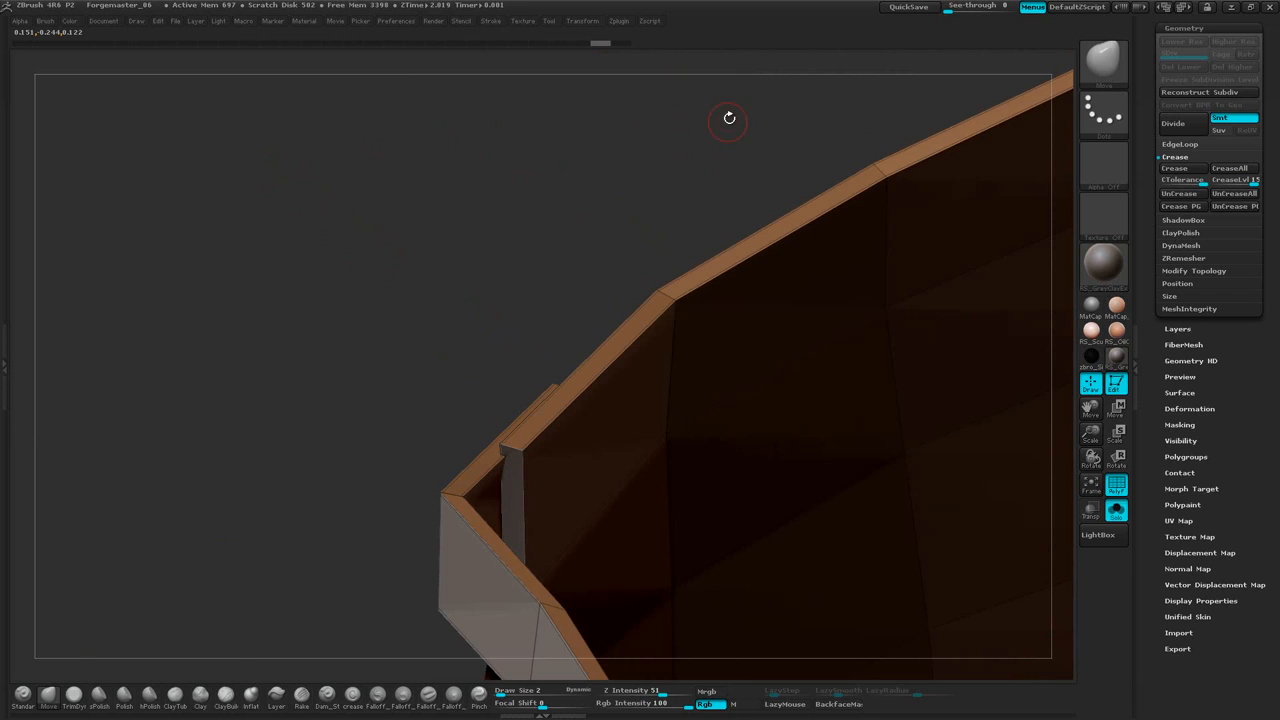
# Isolate the apron's rim polygroup and invert the visibility to expose the side panel's cap face at the strap overlap
pyautogui.keyDown('ctrl'); pyautogui.keyDown('shift'); pyautogui.click(671, 291); pyautogui.keyUp('shift'); pyautogui.keyUp('ctrl')
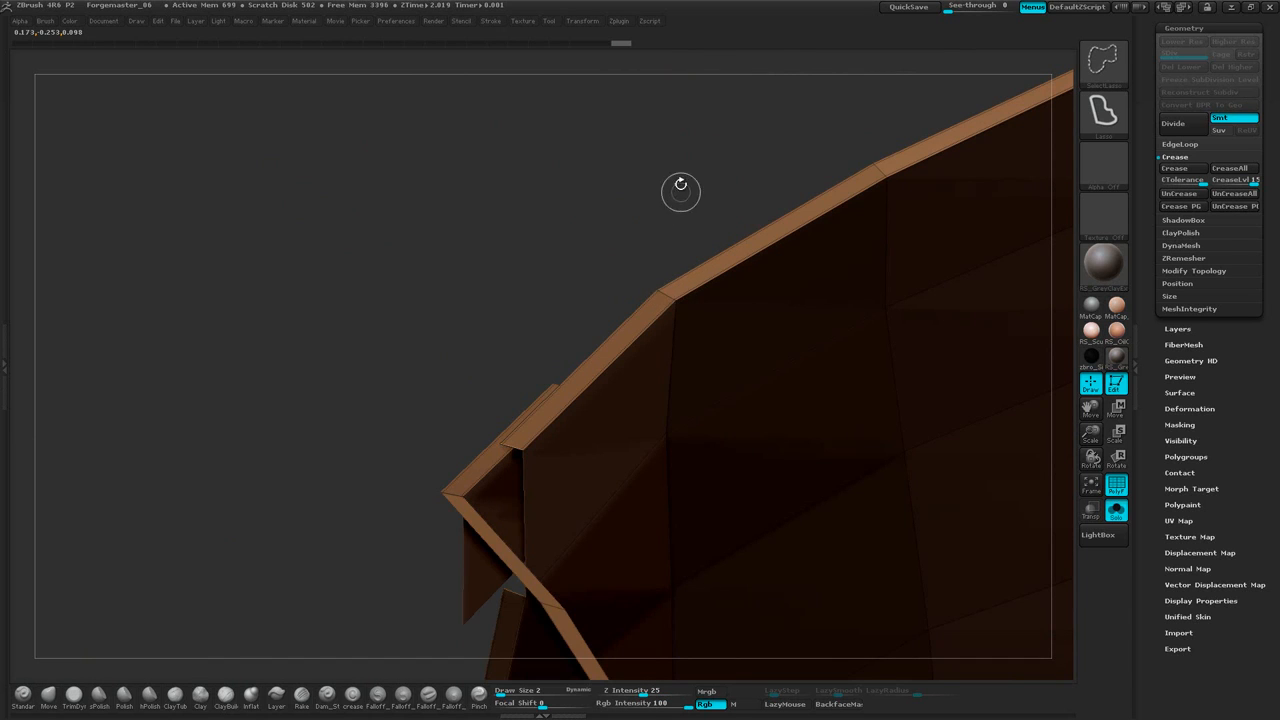
pyautogui.moveTo(681, 184)
pyautogui.mouseDown()
pyautogui.moveTo(718, 170)
pyautogui.moveTo(674, 154)
pyautogui.moveTo(665, 177)
pyautogui.moveTo(672, 160)
pyautogui.moveTo(751, 223)
pyautogui.moveTo(721, 176)
pyautogui.moveTo(731, 298)
pyautogui.mouseUp()
pyautogui.moveTo(757, 181); pyautogui.dragTo(746, 188)
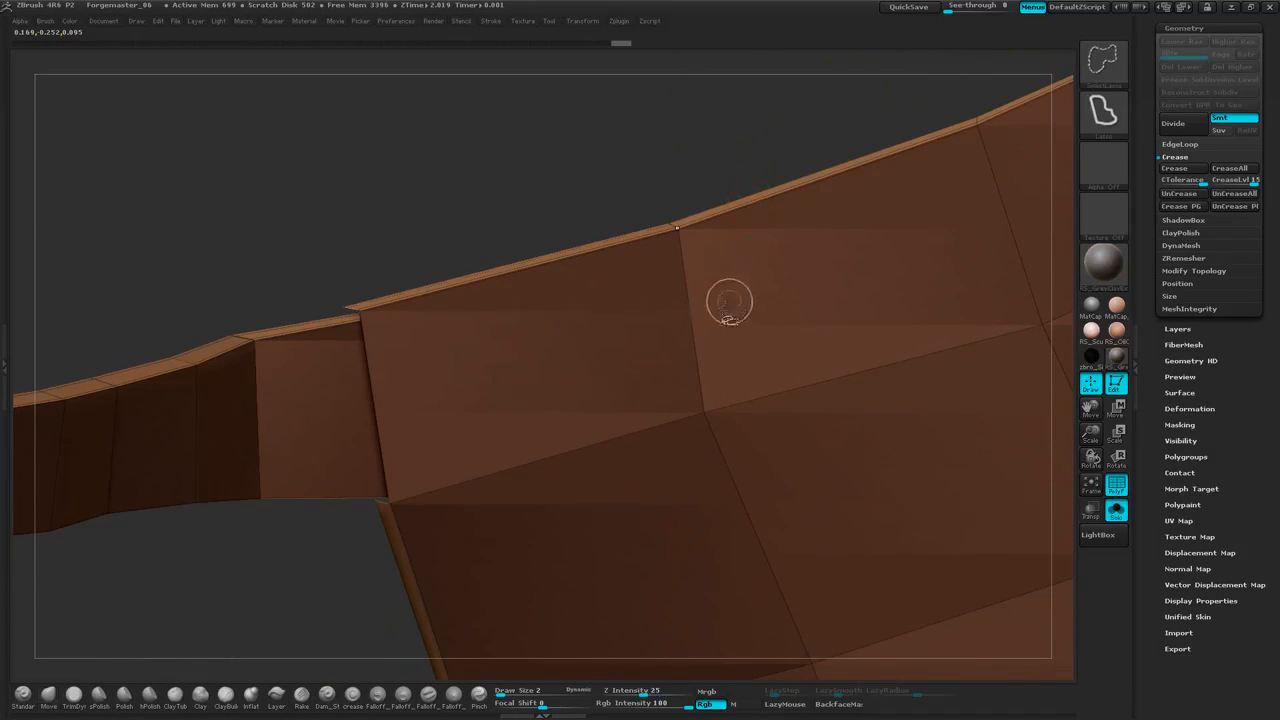
pyautogui.keyDown('ctrl'); pyautogui.keyDown('shift'); pyautogui.click(705, 412); pyautogui.keyUp('shift'); pyautogui.keyUp('ctrl')
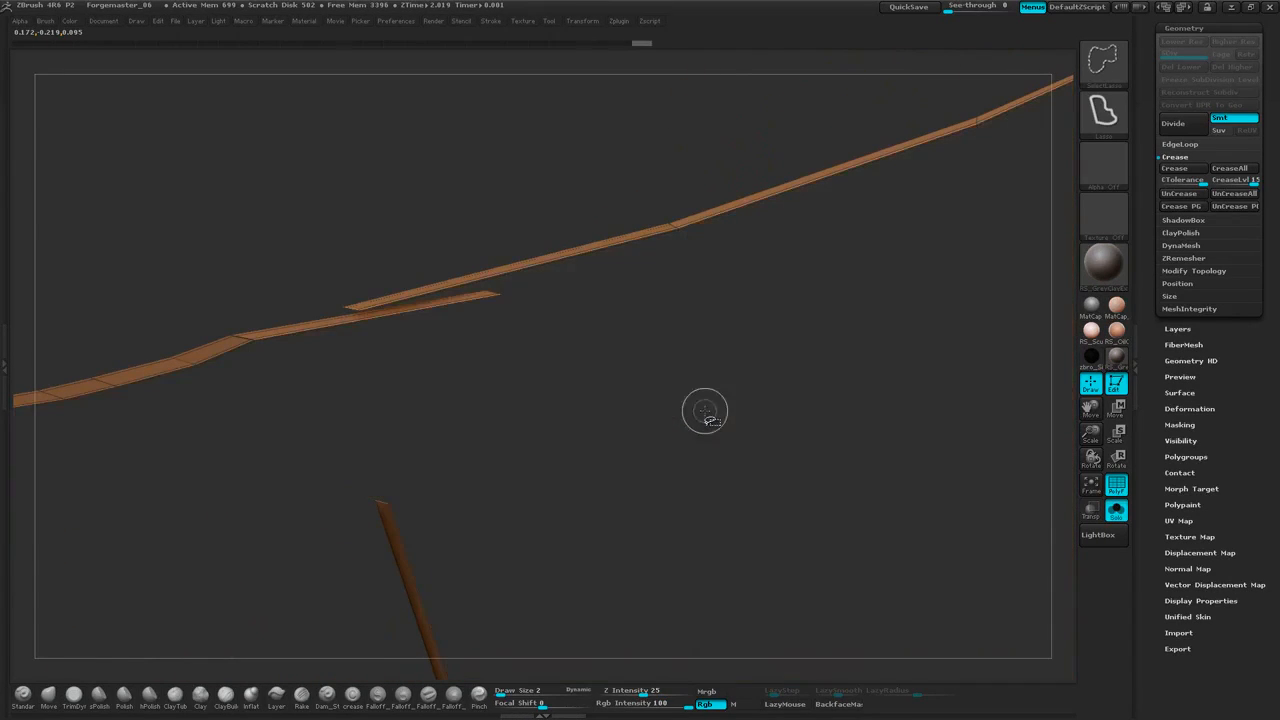
pyautogui.moveTo(706, 212)
pyautogui.mouseDown()
pyautogui.moveTo(723, 166)
pyautogui.moveTo(694, 214)
pyautogui.moveTo(757, 208)
pyautogui.moveTo(735, 176)
pyautogui.moveTo(715, 290)
pyautogui.moveTo(658, 234)
pyautogui.moveTo(659, 314)
pyautogui.mouseUp()
pyautogui.keyDown('ctrl'); pyautogui.keyDown('shift'); pyautogui.click(735, 187); pyautogui.keyUp('shift'); pyautogui.keyUp('ctrl')
pyautogui.keyDown('alt'); pyautogui.moveTo(556, 226); pyautogui.dragTo(645, 174); pyautogui.keyUp('alt')
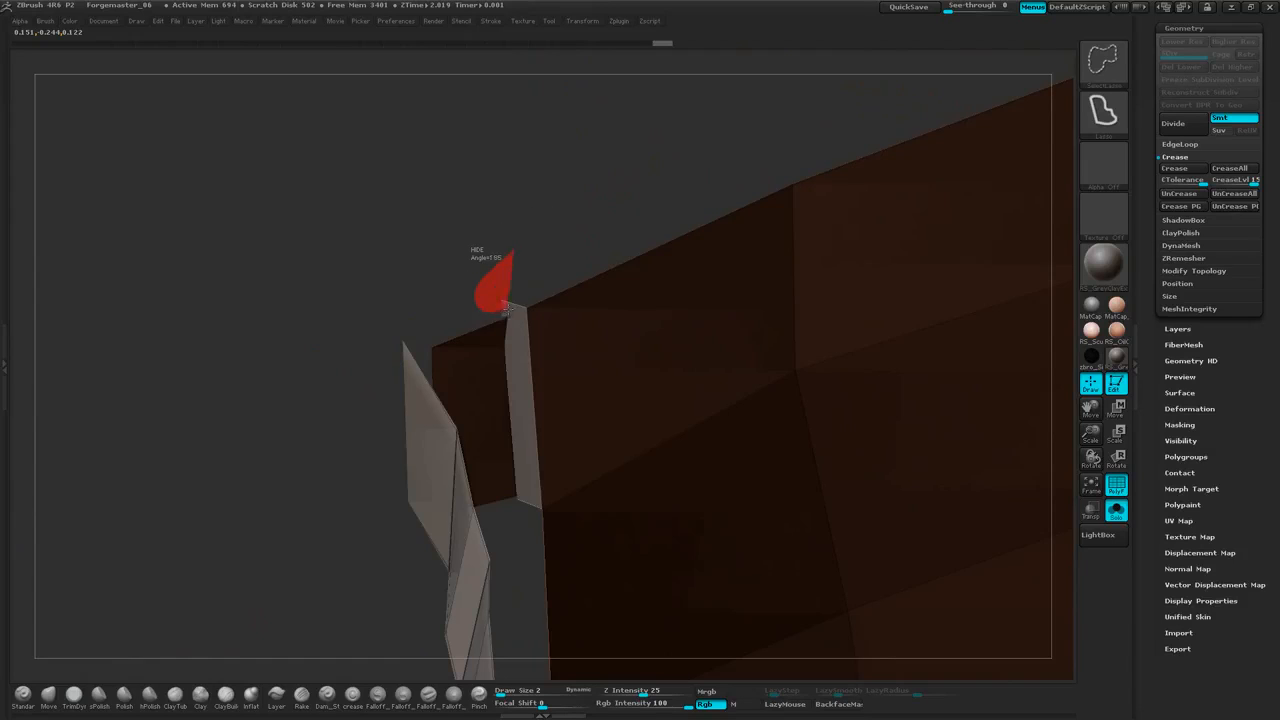
# Try hiding only the side panel's cap face with lasso selections, undoing the unwanted visibility changes
pyautogui.keyDown('ctrl'); pyautogui.keyDown('shift'); pyautogui.click(527, 283); pyautogui.keyUp('shift'); pyautogui.keyUp('ctrl')
pyautogui.moveTo(661, 147); pyautogui.dragTo(659, 157)
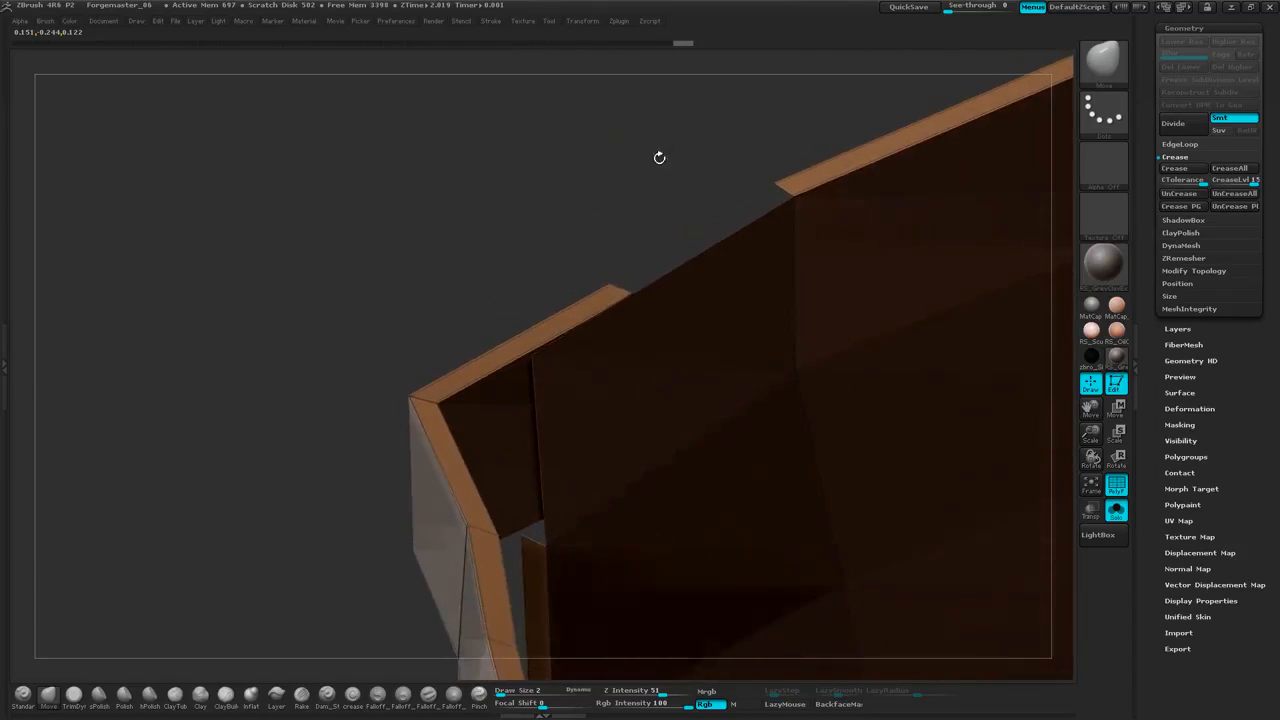
pyautogui.hotkey('ctrl', 'z')
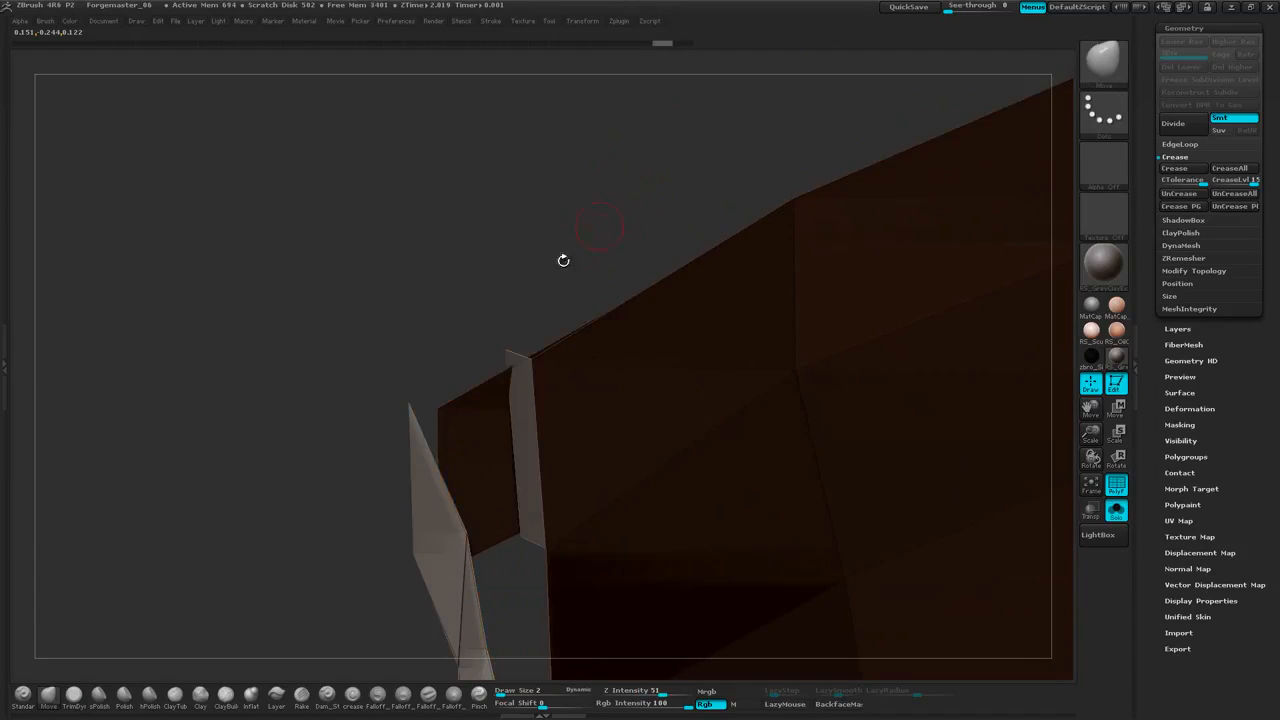
pyautogui.keyDown('ctrl'); pyautogui.keyDown('shift'); pyautogui.click(507, 352); pyautogui.keyUp('shift'); pyautogui.keyUp('ctrl')
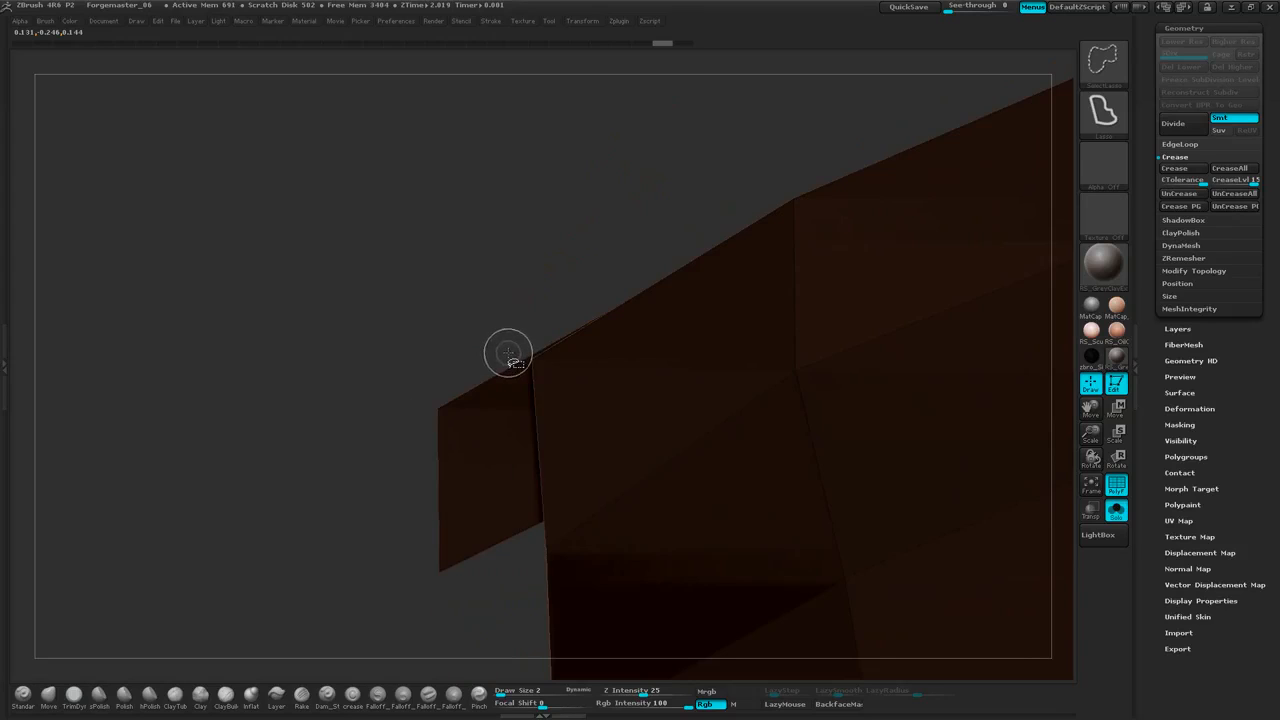
pyautogui.hotkey('ctrl', 'z')
pyautogui.moveTo(589, 200); pyautogui.dragTo(582, 231)
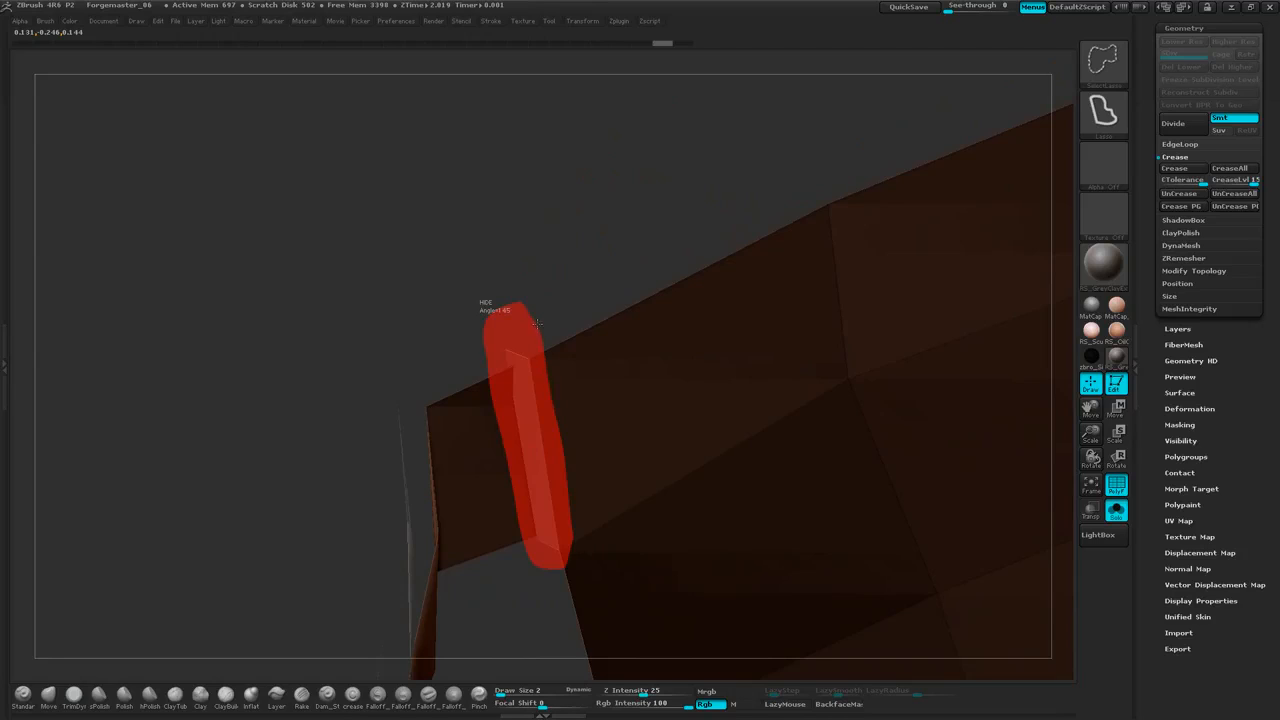
pyautogui.keyDown('ctrl'); pyautogui.keyDown('shift'); pyautogui.moveTo(537, 323); pyautogui.dragTo(540, 318); pyautogui.keyUp('shift'); pyautogui.keyUp('ctrl')
pyautogui.keyDown('ctrl'); pyautogui.keyDown('shift'); pyautogui.click(514, 281); pyautogui.keyUp('shift'); pyautogui.keyUp('ctrl')
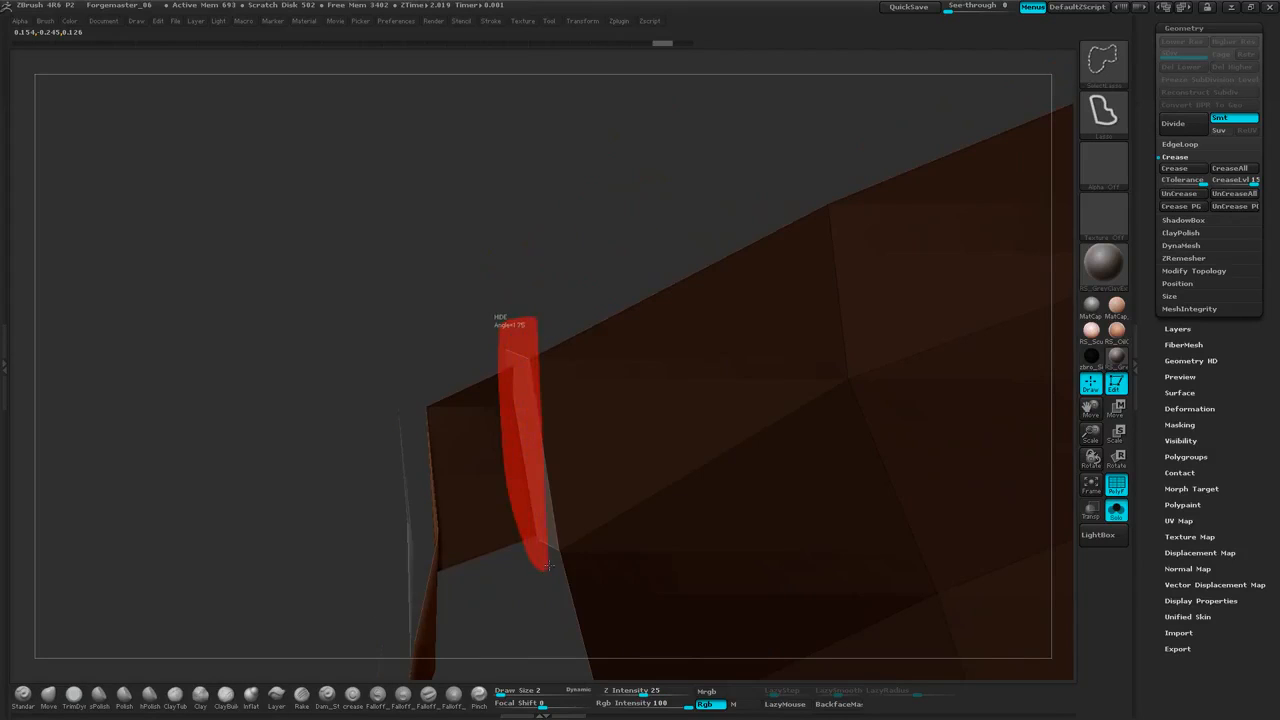
pyautogui.keyDown('ctrl'); pyautogui.keyDown('alt'); pyautogui.keyDown('shift'); pyautogui.moveTo(575, 479); pyautogui.dragTo(572, 420); pyautogui.keyUp('shift'); pyautogui.keyUp('alt'); pyautogui.keyUp('ctrl')
pyautogui.moveTo(630, 240)
pyautogui.keyDown('alt'); pyautogui.mouseDown()
pyautogui.moveTo(627, 203)
pyautogui.moveTo(677, 154)
pyautogui.moveTo(747, 194)
pyautogui.moveTo(723, 177)
pyautogui.moveTo(663, 194)
pyautogui.moveTo(669, 183)
pyautogui.moveTo(580, 229)
pyautogui.moveTo(512, 321)
pyautogui.mouseUp(); pyautogui.keyUp('alt')
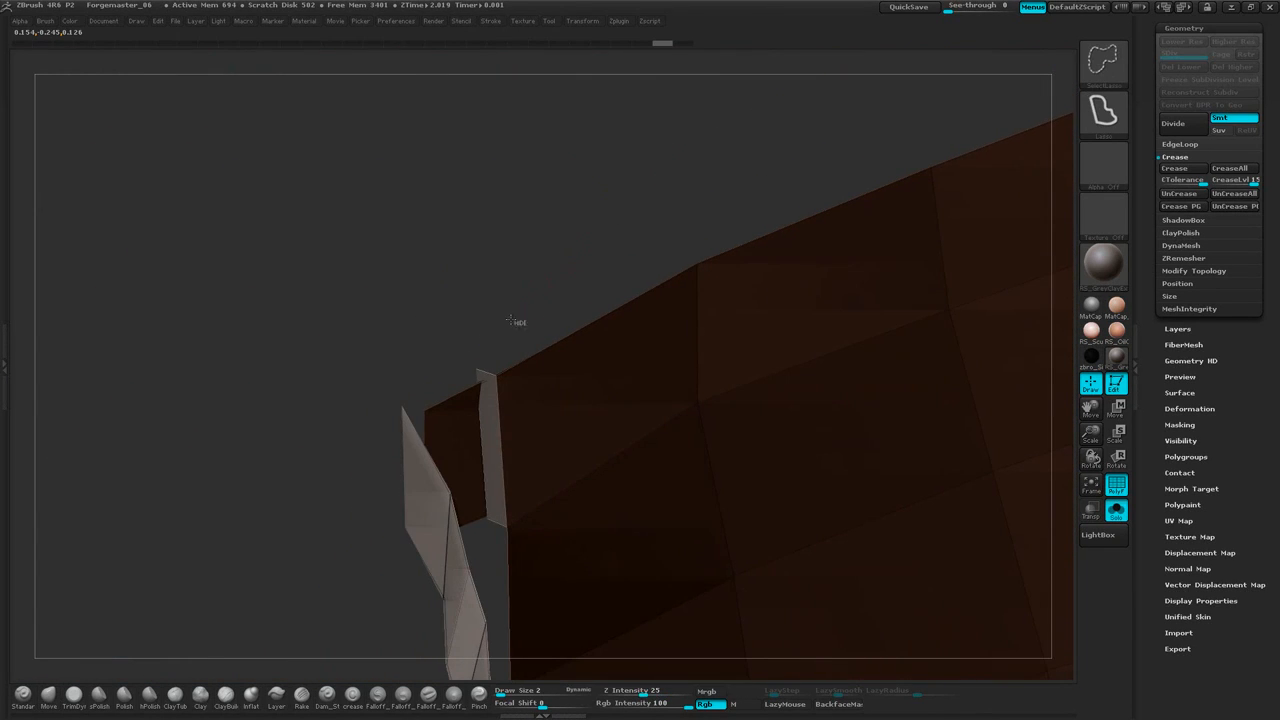
# Isolate the side panel's cap face, show the whole apron again, and look at the strap overlap
pyautogui.keyDown('ctrl'); pyautogui.keyDown('shift'); pyautogui.moveTo(527, 497); pyautogui.dragTo(524, 515); pyautogui.keyUp('shift'); pyautogui.keyUp('ctrl')
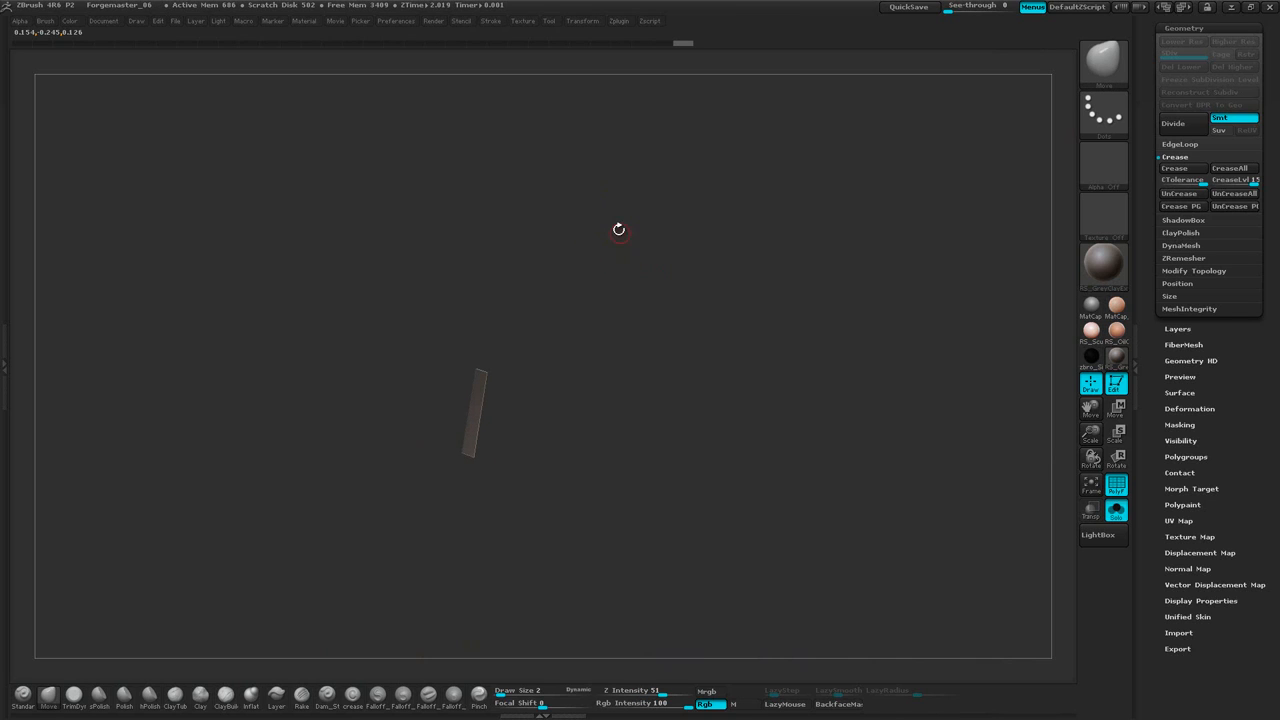
pyautogui.keyDown('ctrl'); pyautogui.keyDown('shift'); pyautogui.click(593, 228); pyautogui.keyUp('shift'); pyautogui.keyUp('ctrl')
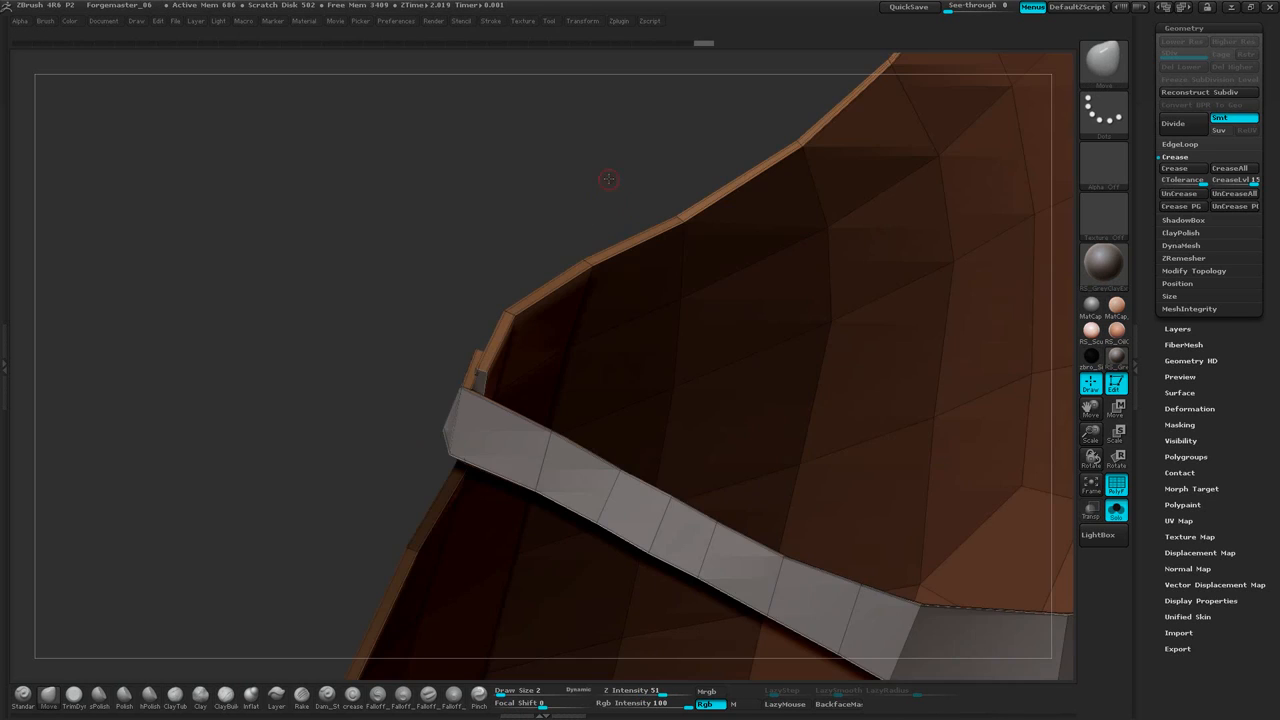
pyautogui.moveTo(600, 177); pyautogui.dragTo(641, 207)
pyautogui.moveTo(628, 192); pyautogui.dragTo(380, 397)
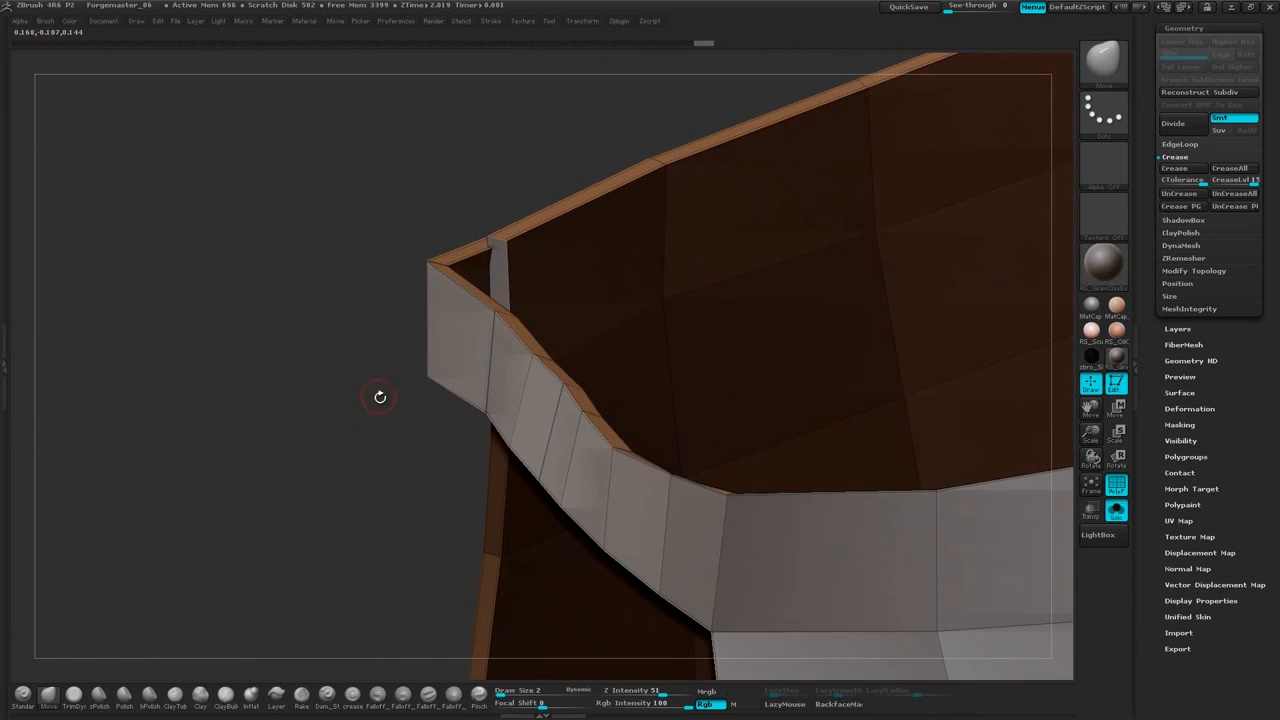
# Undo the recent visibility and uncrease changes made around the side panel's cap face
pyautogui.hotkey('ctrl', 'shift', 'z')
pyautogui.hotkey('ctrl', 'z')
pyautogui.hotkey('ctrl', 'z')
pyautogui.hotkey('ctrl', 'z')
pyautogui.keyDown('ctrl'); pyautogui.keyDown('shift'); pyautogui.click(373, 420); pyautogui.keyUp('shift'); pyautogui.keyUp('ctrl')
pyautogui.hotkey('ctrl', 'z')
pyautogui.hotkey('ctrl', 'z')
pyautogui.hotkey('ctrl', 'z')
pyautogui.keyDown('ctrl'); pyautogui.keyDown('shift'); pyautogui.click(371, 419); pyautogui.keyUp('shift'); pyautogui.keyUp('ctrl')
pyautogui.hotkey('ctrl', 'z')
pyautogui.hotkey('ctrl', 'z')
# Try subdividing the apron to subdivision level 3 and inspect the smoothed back strap overlap at a lower level
pyautogui.moveTo(371, 422)
pyautogui.mouseDown()
pyautogui.moveTo(375, 464)
pyautogui.moveTo(361, 485)
pyautogui.moveTo(367, 416)
pyautogui.mouseUp()
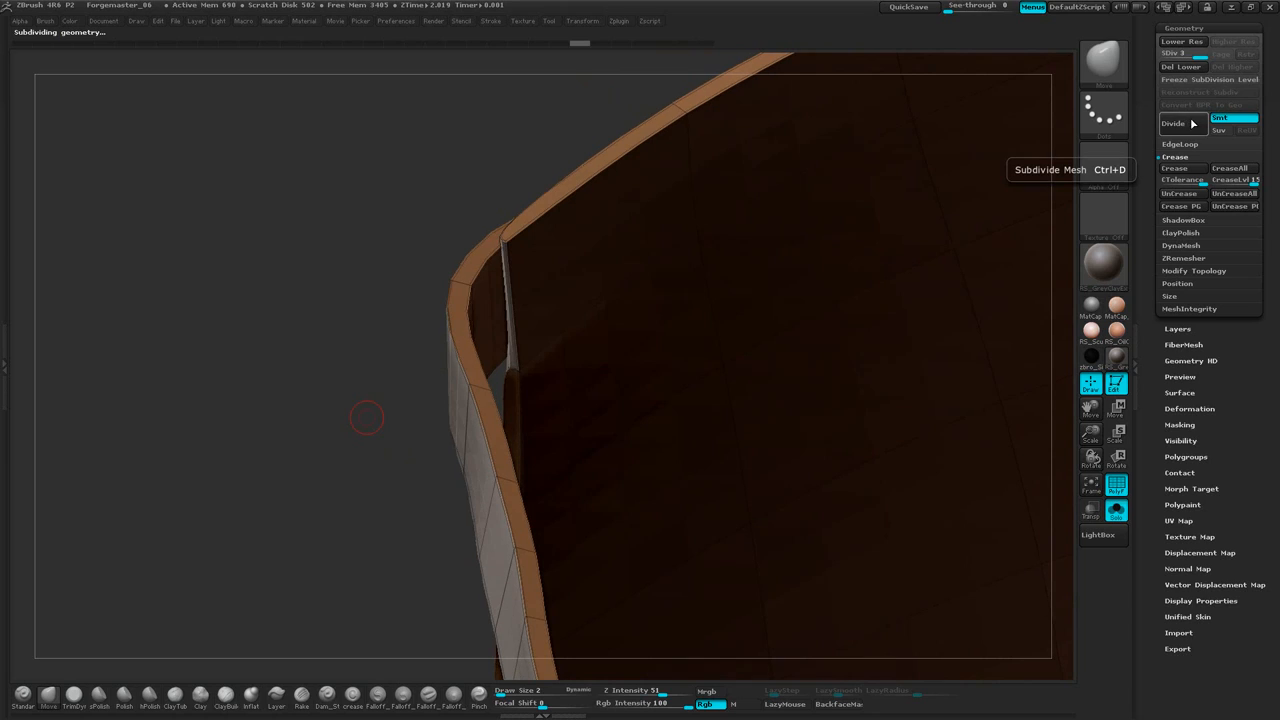
pyautogui.moveTo(395, 429); pyautogui.dragTo(438, 411)
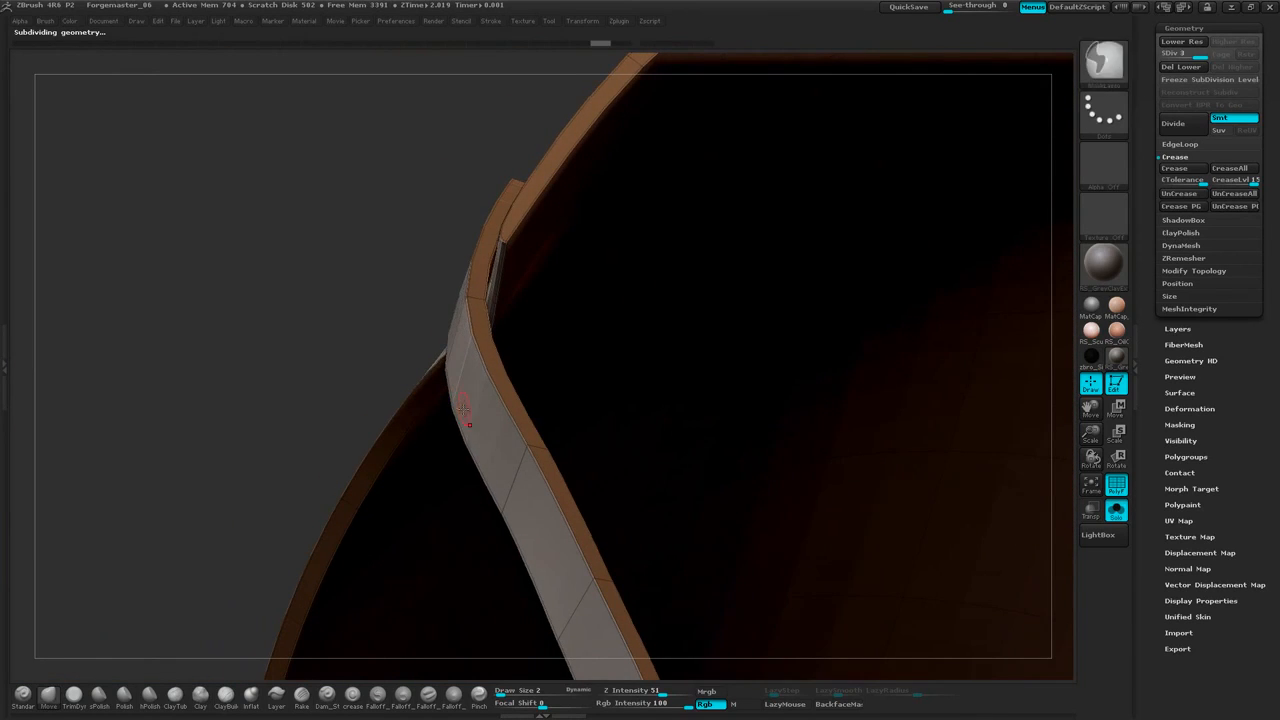
pyautogui.hotkey('shift', 'd')
pyautogui.moveTo(383, 378); pyautogui.dragTo(794, 213)
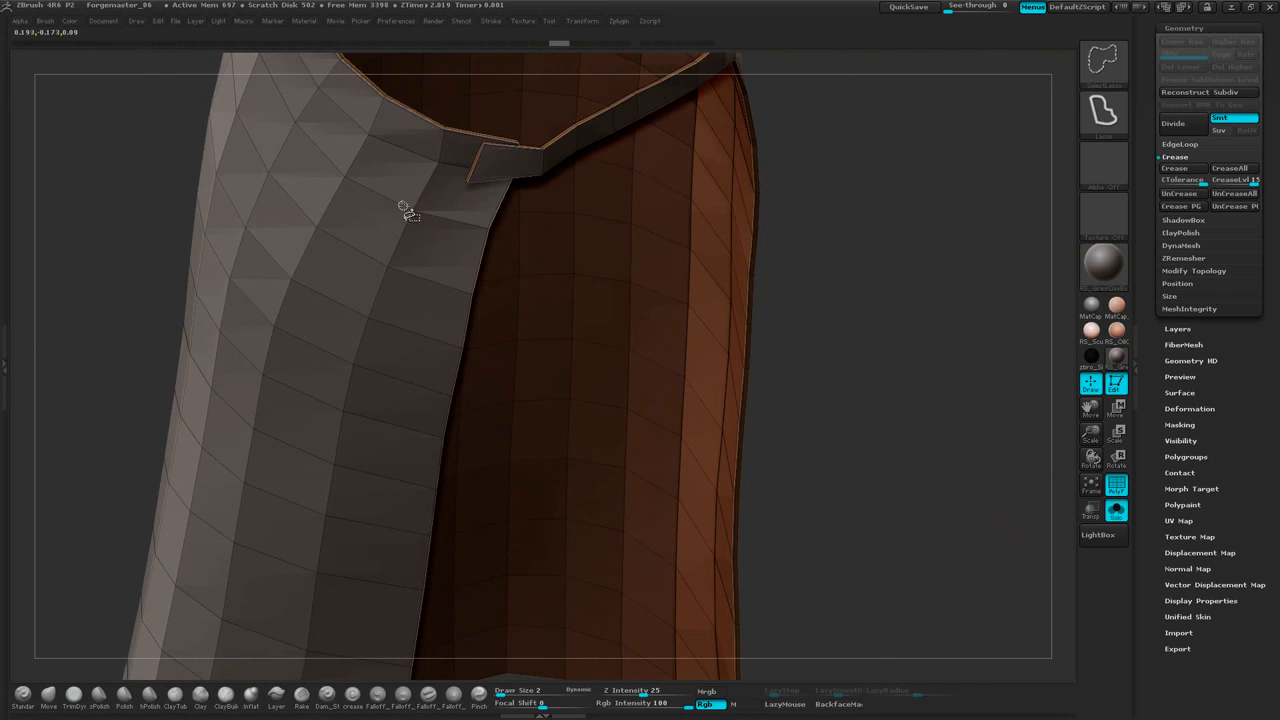
# Isolate the faces at the side panel's capped edge and change the visibility to show the apron's inner surface and rim
pyautogui.moveTo(412, 207); pyautogui.dragTo(612, 238)
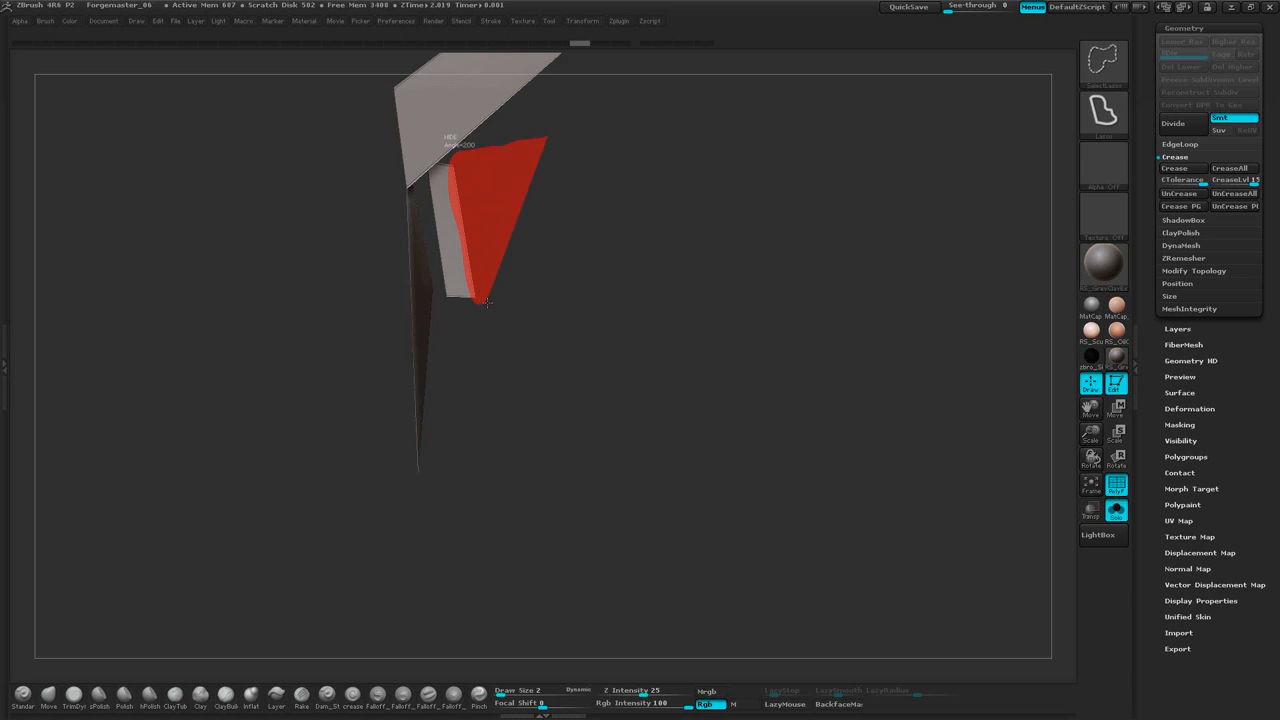
pyautogui.keyDown('ctrl'); pyautogui.keyDown('shift'); pyautogui.moveTo(486, 302); pyautogui.dragTo(488, 300); pyautogui.keyUp('shift'); pyautogui.keyUp('ctrl')
pyautogui.moveTo(523, 243)
pyautogui.mouseDown()
pyautogui.moveTo(540, 194)
pyautogui.moveTo(489, 166)
pyautogui.moveTo(506, 256)
pyautogui.moveTo(466, 242)
pyautogui.mouseUp()
pyautogui.keyDown('ctrl'); pyautogui.keyDown('shift'); pyautogui.click(477, 144); pyautogui.keyUp('shift'); pyautogui.keyUp('ctrl')
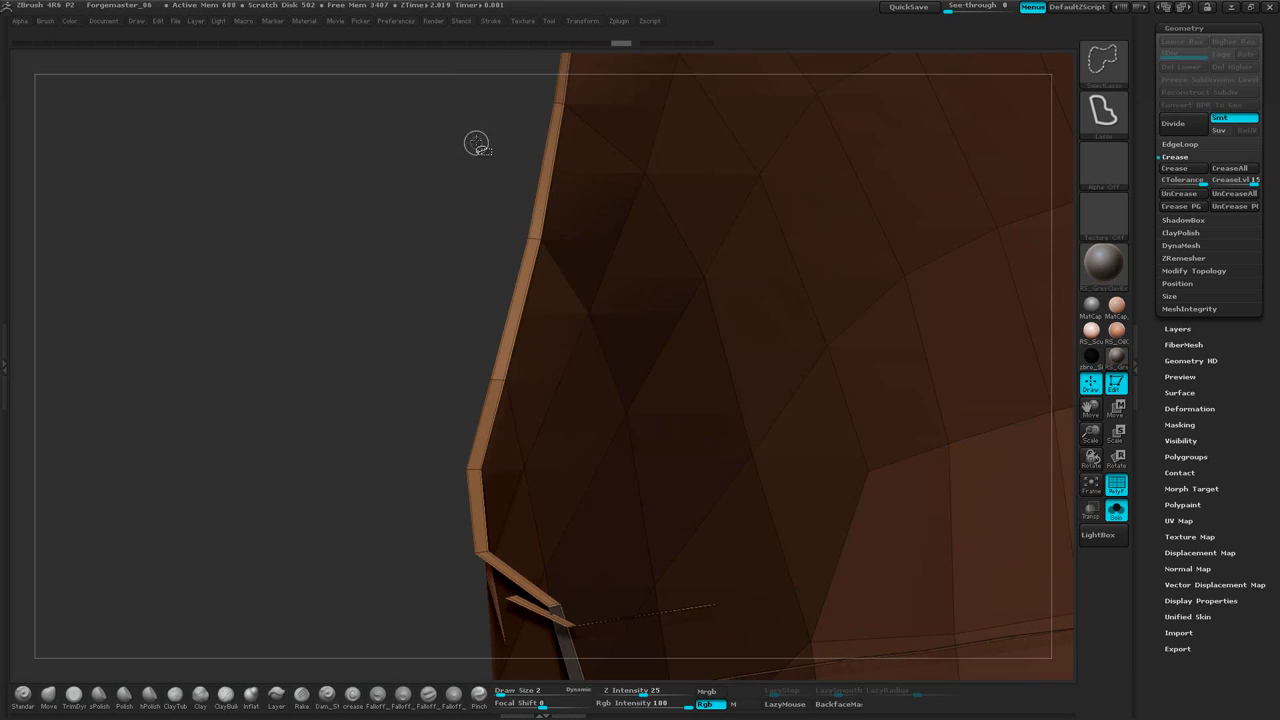
pyautogui.moveTo(440, 368); pyautogui.dragTo(840, 210)
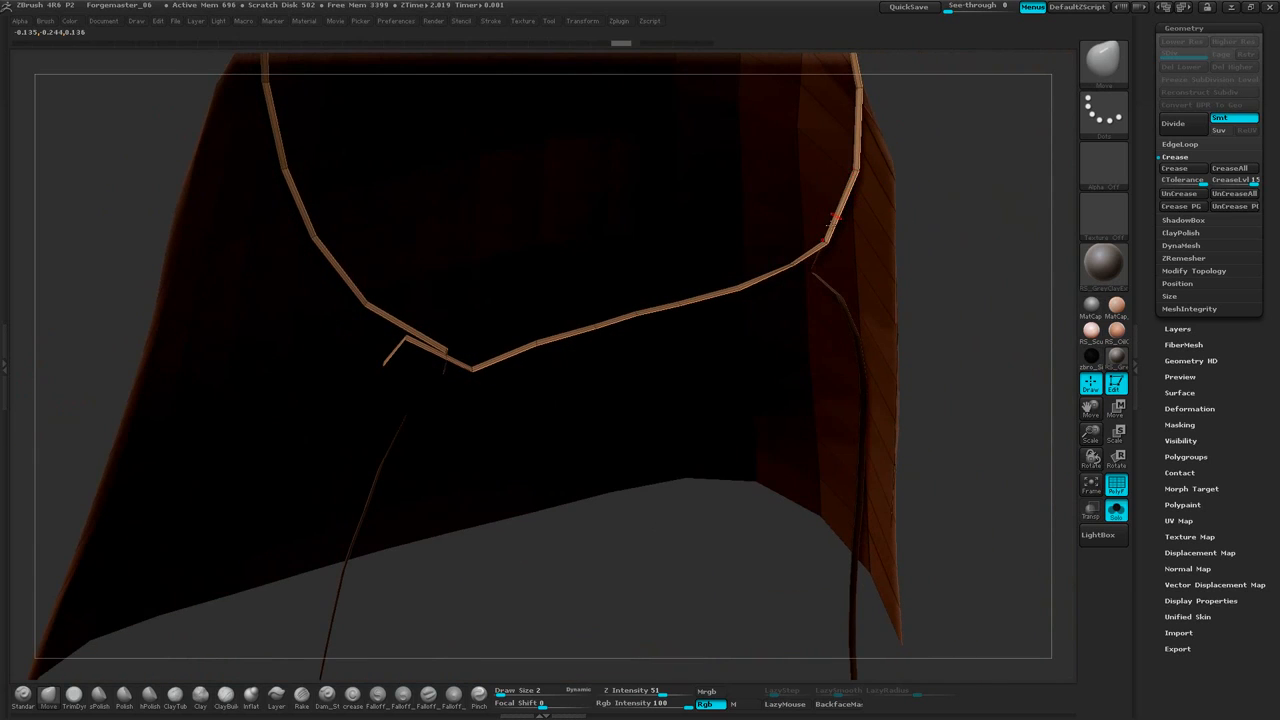
pyautogui.moveTo(950, 125); pyautogui.dragTo(852, 126)
# Turn on double-sided display for the apron mesh
pyautogui.moveTo(1237, 335); pyautogui.dragTo(1237, 307)
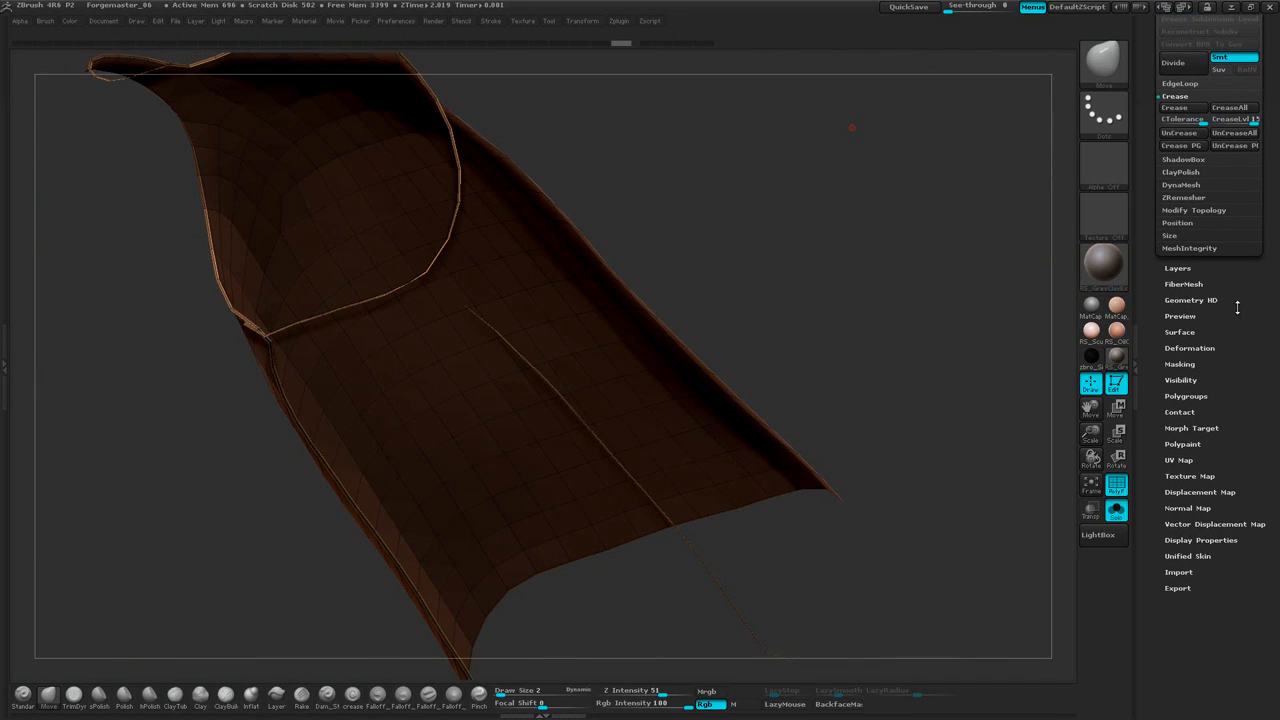
pyautogui.click(1180, 380)
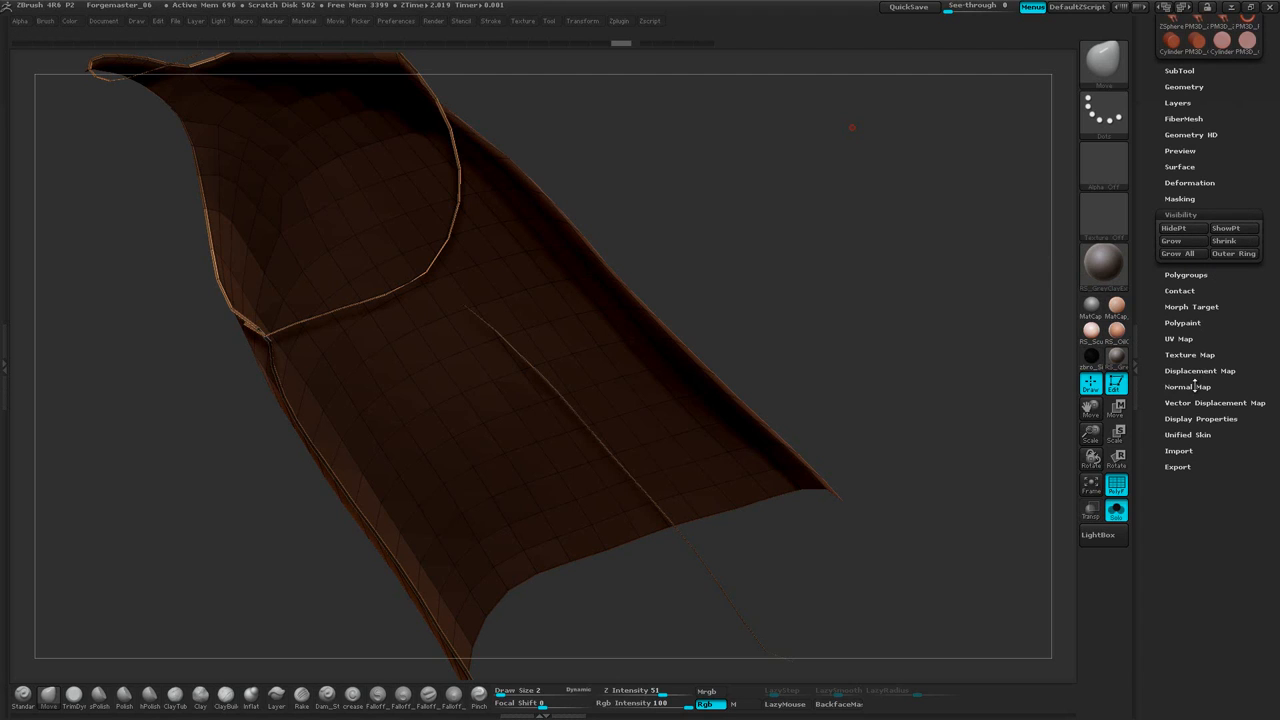
pyautogui.scroll(-1, 1228, 330)
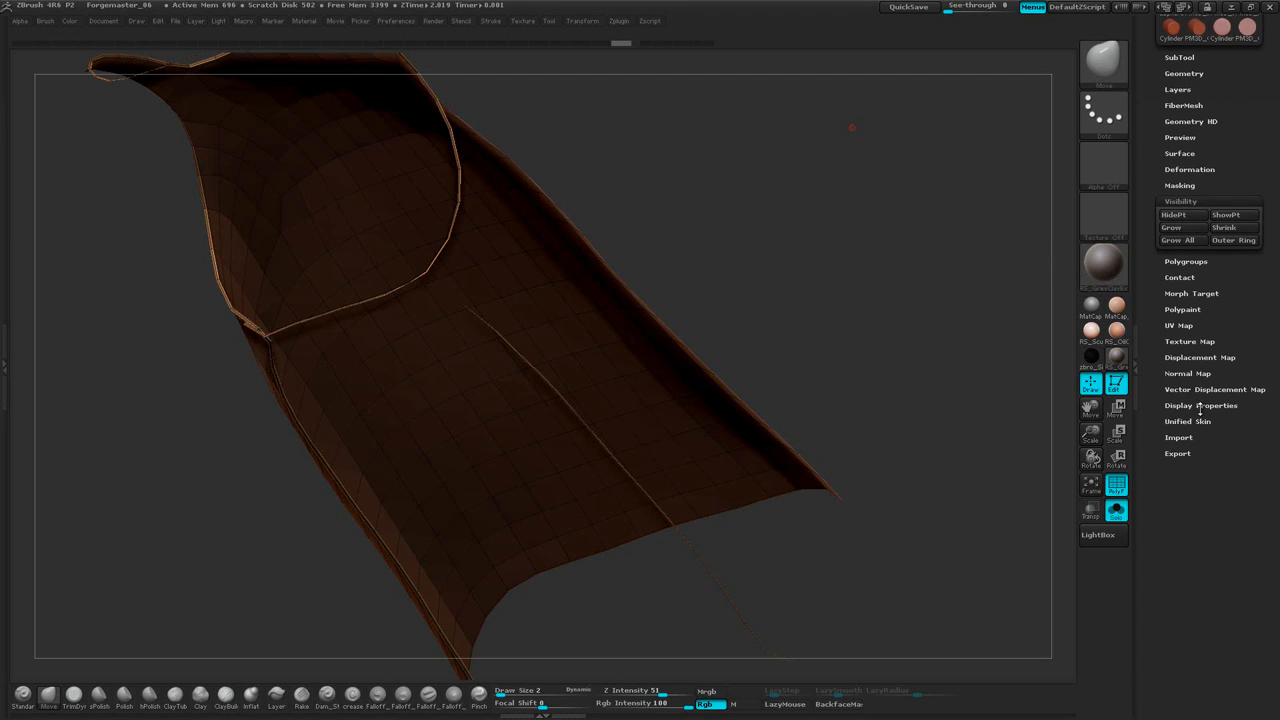
pyautogui.click(1200, 405)
pyautogui.scroll(1, 1247, 275)
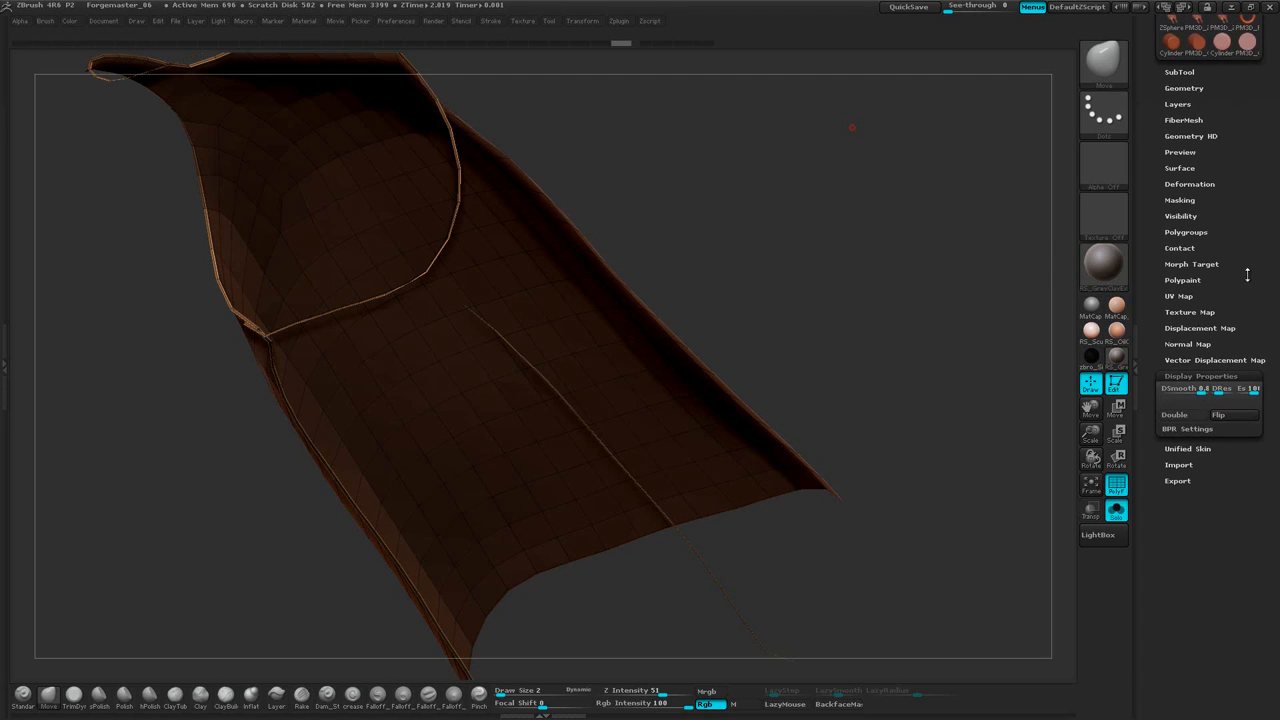
pyautogui.click(1177, 416)
# Try hiding the apron's skirt and side panel faces with lasso selections around the rim and back strap
pyautogui.moveTo(828, 293)
pyautogui.mouseDown()
pyautogui.moveTo(814, 191)
pyautogui.moveTo(903, 211)
pyautogui.moveTo(842, 205)
pyautogui.moveTo(667, 286)
pyautogui.mouseUp()
pyautogui.keyDown('alt'); pyautogui.moveTo(580, 330); pyautogui.dragTo(860, 237); pyautogui.keyUp('alt')
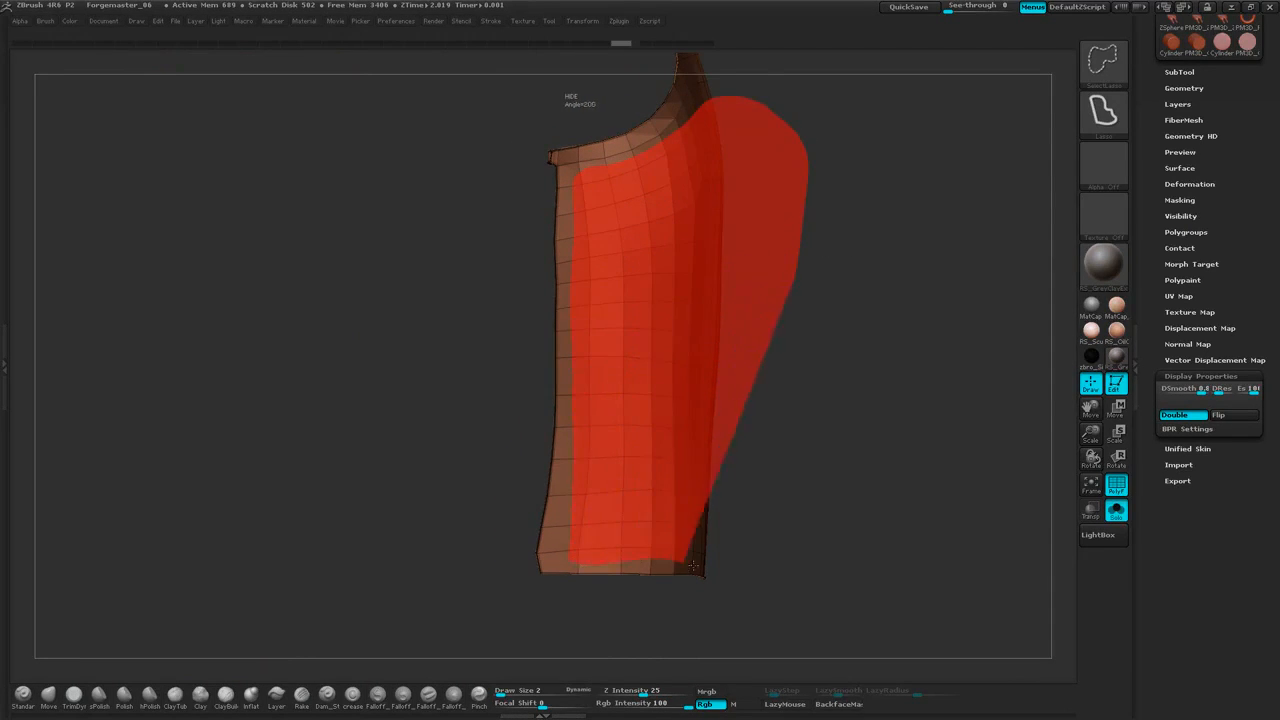
pyautogui.keyDown('ctrl'); pyautogui.keyDown('alt'); pyautogui.keyDown('shift'); pyautogui.moveTo(733, 558); pyautogui.dragTo(738, 550); pyautogui.keyUp('shift'); pyautogui.keyUp('alt'); pyautogui.keyUp('ctrl')
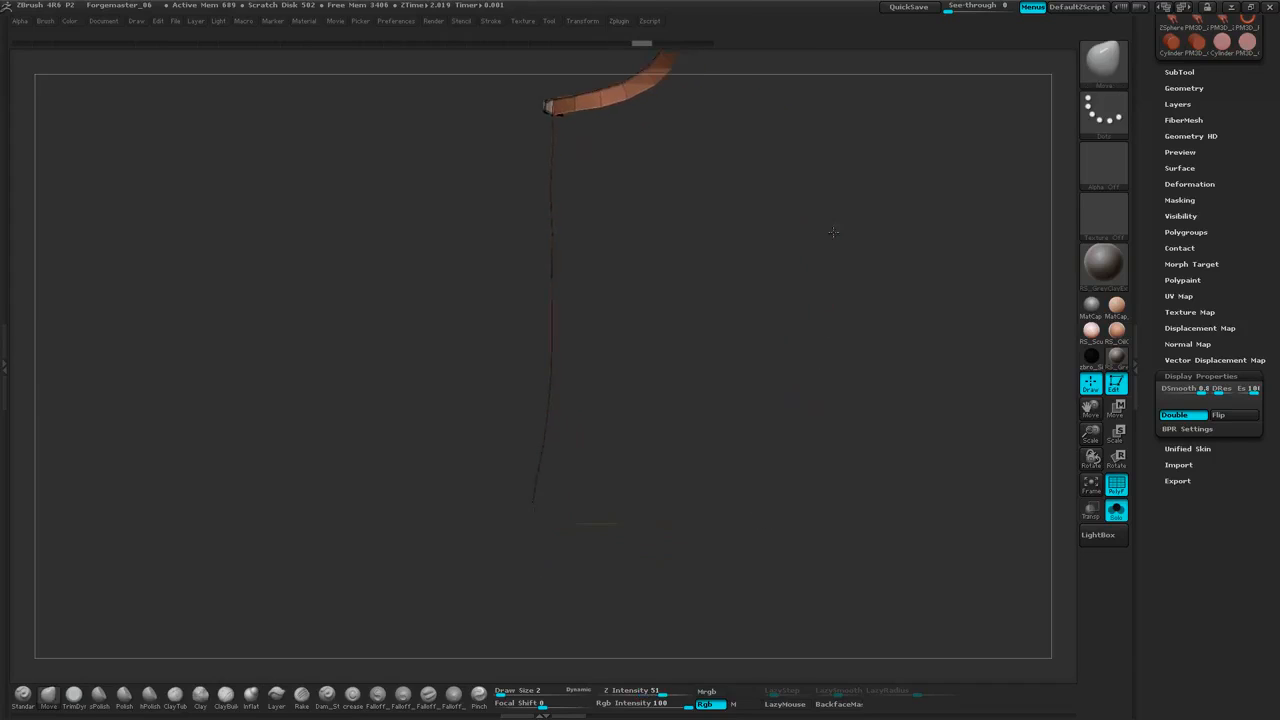
pyautogui.moveTo(830, 215); pyautogui.dragTo(745, 365)
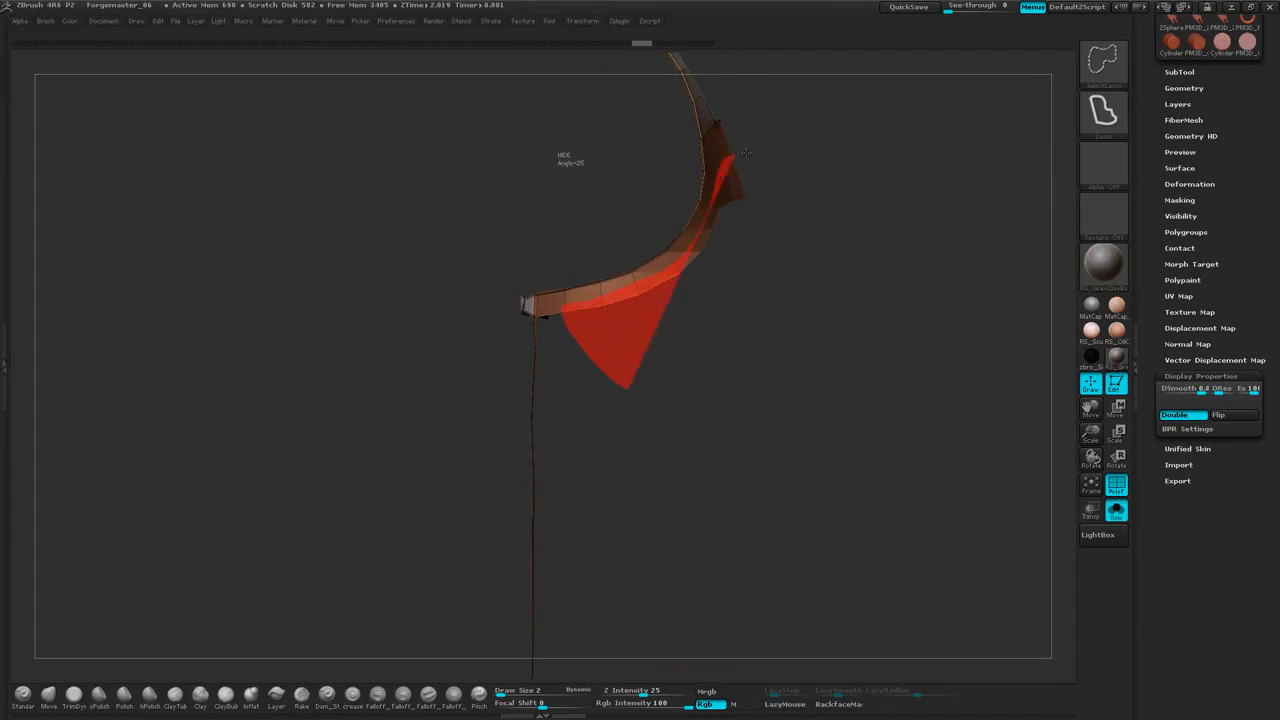
pyautogui.keyDown('ctrl'); pyautogui.keyDown('alt'); pyautogui.keyDown('shift'); pyautogui.moveTo(826, 165); pyautogui.dragTo(826, 165); pyautogui.keyUp('shift'); pyautogui.keyUp('alt'); pyautogui.keyUp('ctrl')
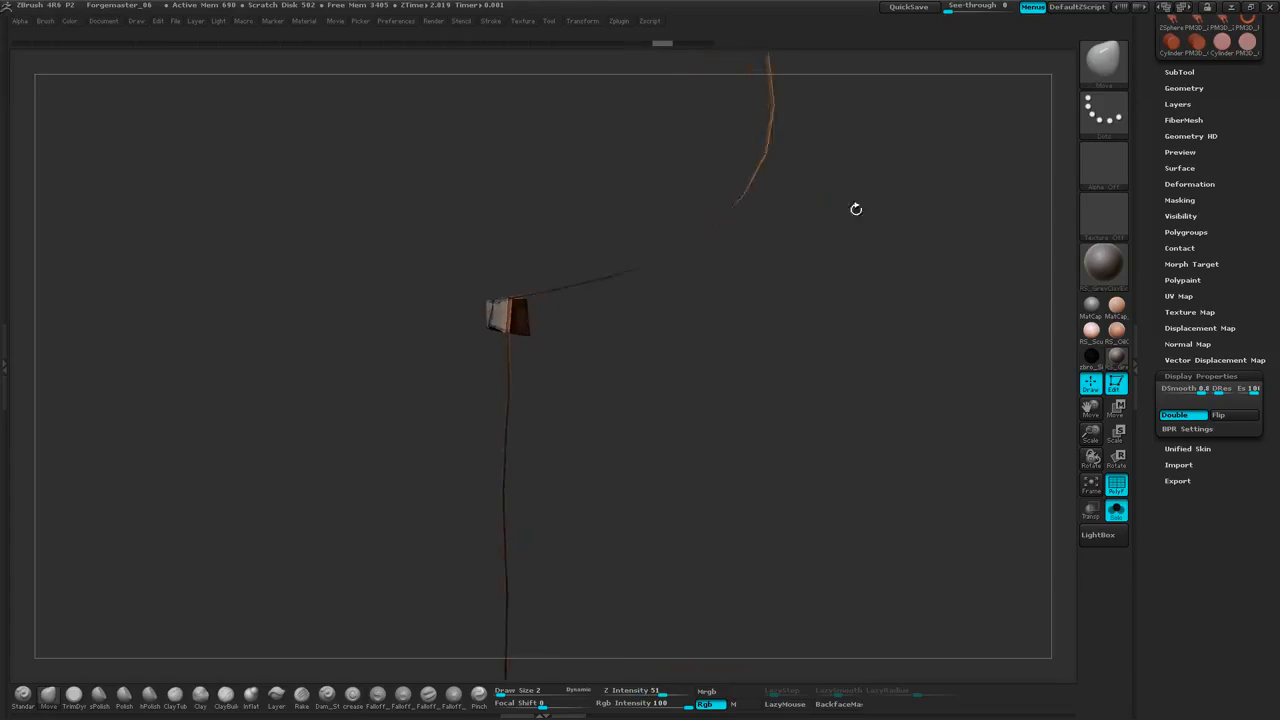
pyautogui.moveTo(856, 208); pyautogui.dragTo(761, 322)
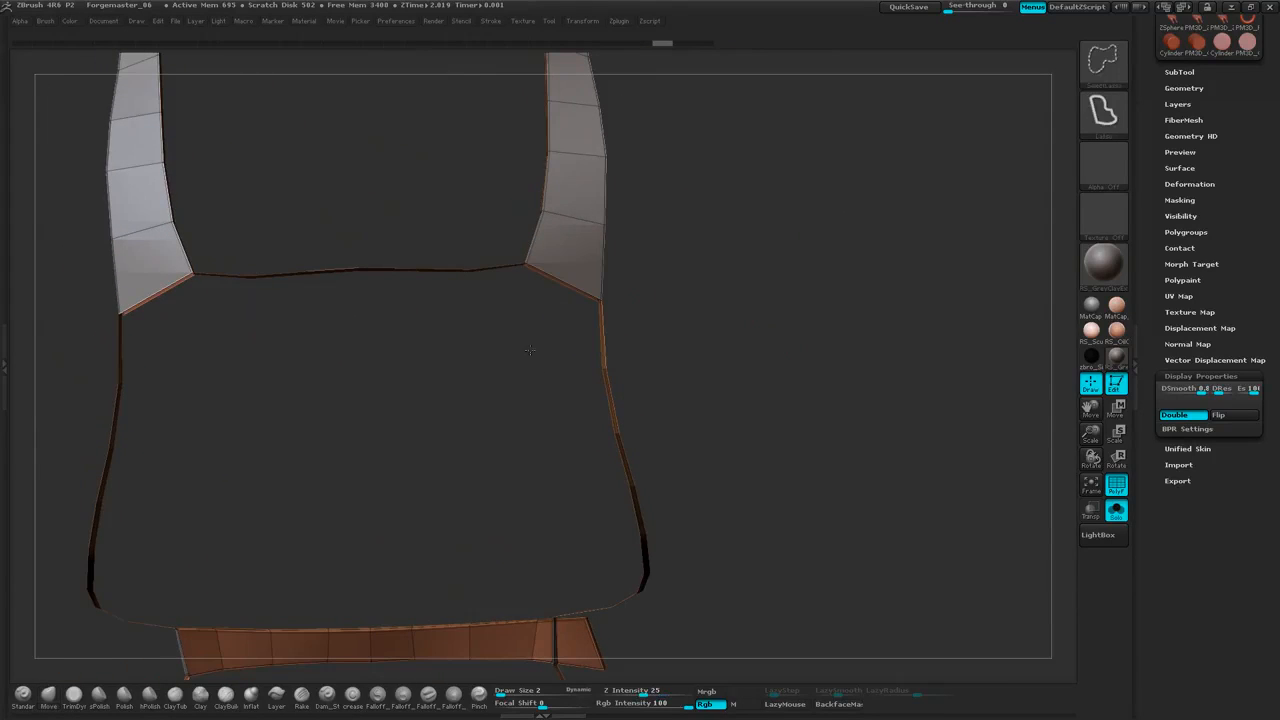
# Hide the front bib faces between the two shoulder straps
pyautogui.keyDown('ctrl'); pyautogui.keyDown('alt'); pyautogui.keyDown('shift'); pyautogui.moveTo(531, 348); pyautogui.dragTo(545, 358); pyautogui.keyUp('shift'); pyautogui.keyUp('alt'); pyautogui.keyUp('ctrl')
pyautogui.moveTo(716, 212)
pyautogui.keyDown('ctrl'); pyautogui.keyDown('shift'); pyautogui.mouseDown()
pyautogui.moveTo(726, 263)
pyautogui.moveTo(693, 203)
pyautogui.mouseUp(); pyautogui.keyUp('shift'); pyautogui.keyUp('ctrl')
pyautogui.moveTo(585, 293); pyautogui.dragTo(619, 344)
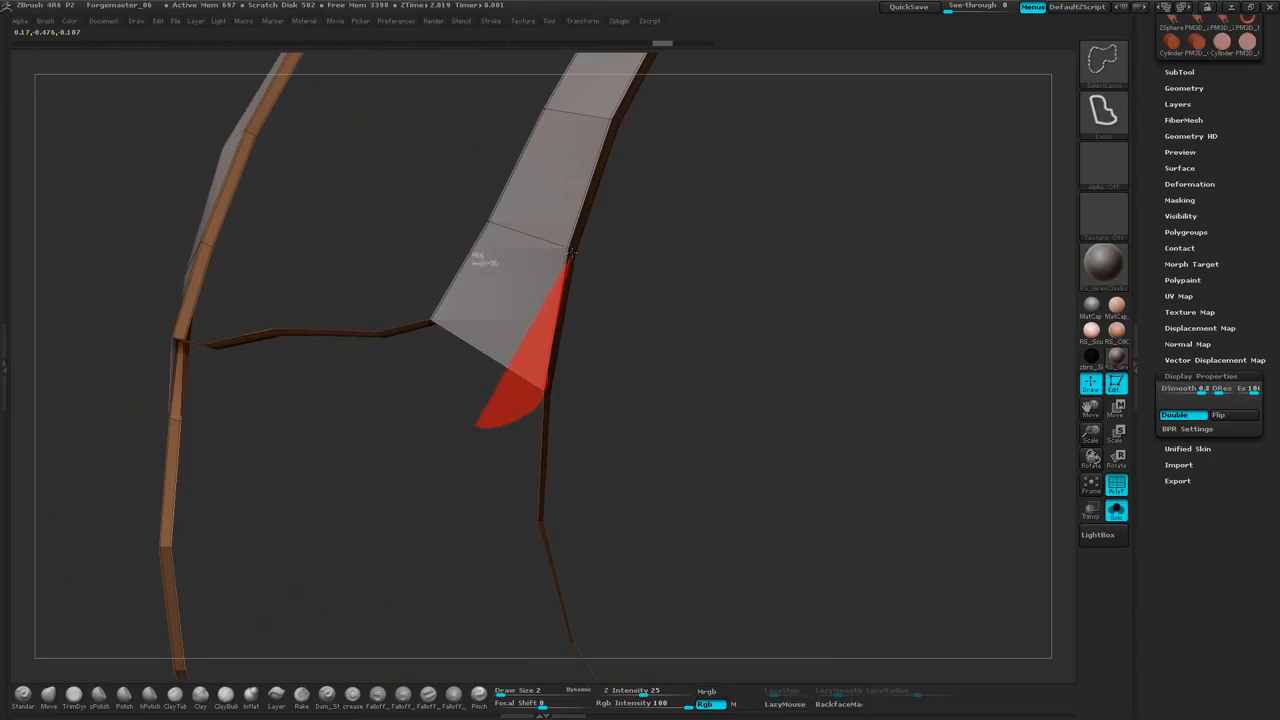
# Try hiding the outer and rim faces at the lower end of the shoulder strap and check the remaining faces
pyautogui.keyDown('ctrl'); pyautogui.keyDown('alt'); pyautogui.keyDown('shift'); pyautogui.moveTo(498, 326); pyautogui.dragTo(453, 418); pyautogui.keyUp('shift'); pyautogui.keyUp('alt'); pyautogui.keyUp('ctrl')
pyautogui.moveTo(611, 295); pyautogui.dragTo(697, 303)
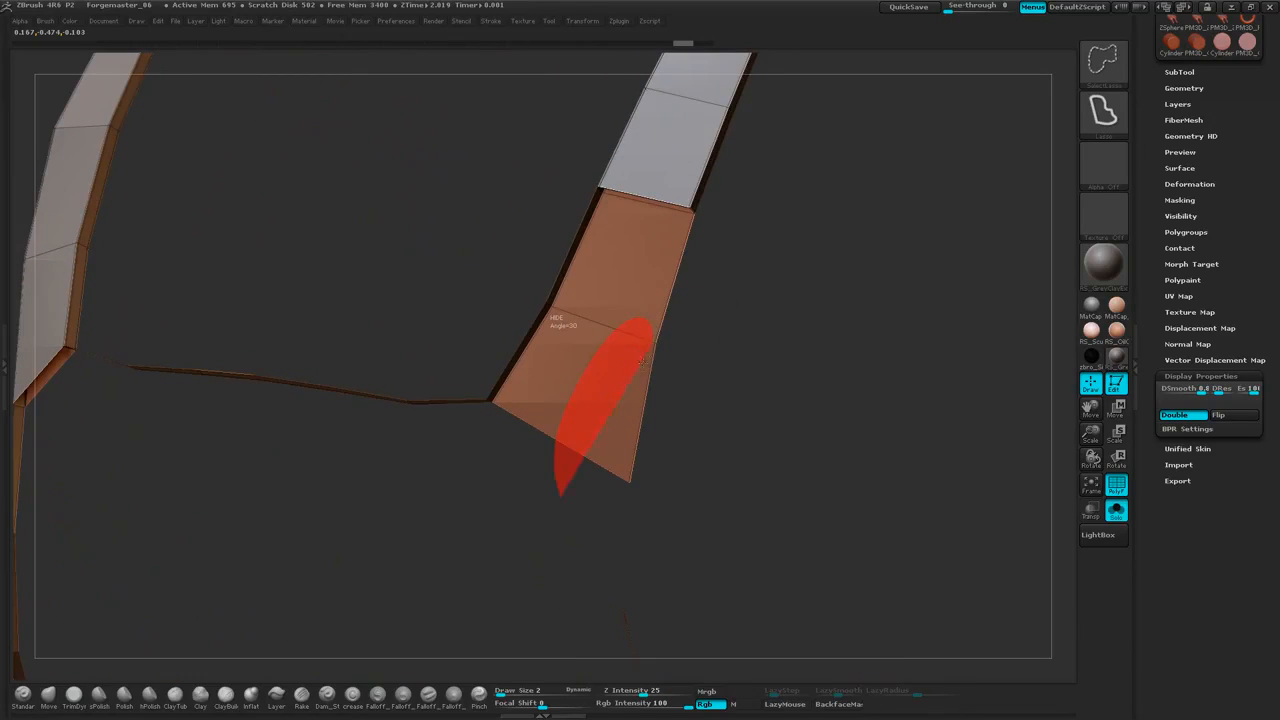
pyautogui.keyDown('ctrl'); pyautogui.keyDown('alt'); pyautogui.keyDown('shift'); pyautogui.moveTo(576, 514); pyautogui.dragTo(577, 516); pyautogui.keyUp('shift'); pyautogui.keyUp('alt'); pyautogui.keyUp('ctrl')
pyautogui.keyDown('ctrl'); pyautogui.keyDown('shift'); pyautogui.moveTo(742, 362); pyautogui.dragTo(755, 347); pyautogui.keyUp('shift'); pyautogui.keyUp('ctrl')
pyautogui.keyDown('ctrl'); pyautogui.keyDown('shift'); pyautogui.moveTo(752, 284); pyautogui.dragTo(760, 296); pyautogui.keyUp('shift'); pyautogui.keyUp('ctrl')
pyautogui.moveTo(752, 295); pyautogui.dragTo(854, 263)
pyautogui.keyDown('alt'); pyautogui.moveTo(734, 384); pyautogui.dragTo(320, 391); pyautogui.keyUp('alt')
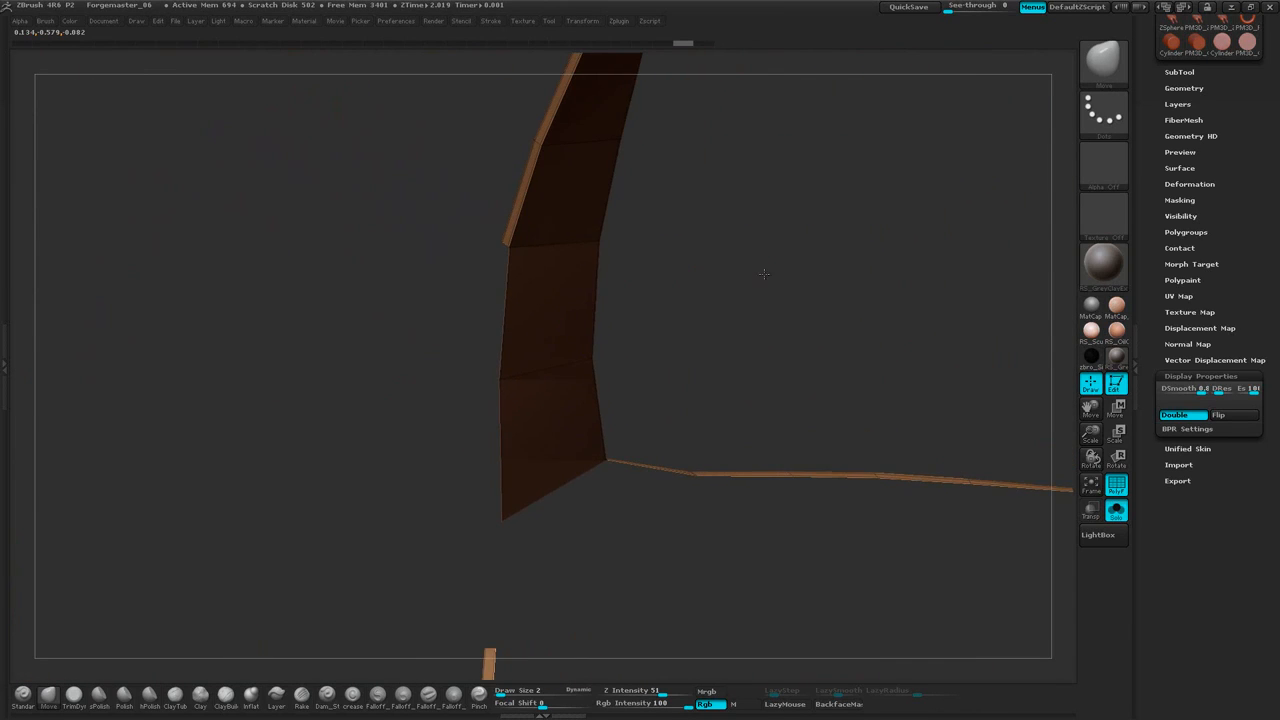
pyautogui.moveTo(757, 293)
pyautogui.mouseDown()
pyautogui.moveTo(769, 375)
pyautogui.moveTo(738, 211)
pyautogui.moveTo(767, 265)
pyautogui.moveTo(723, 483)
pyautogui.moveTo(794, 274)
pyautogui.moveTo(784, 148)
pyautogui.moveTo(831, 209)
pyautogui.moveTo(769, 170)
pyautogui.moveTo(829, 213)
pyautogui.moveTo(843, 140)
pyautogui.moveTo(883, 189)
pyautogui.moveTo(615, 200)
pyautogui.moveTo(490, 490)
pyautogui.moveTo(487, 240)
pyautogui.moveTo(437, 337)
pyautogui.moveTo(443, 282)
pyautogui.moveTo(419, 365)
pyautogui.mouseUp()
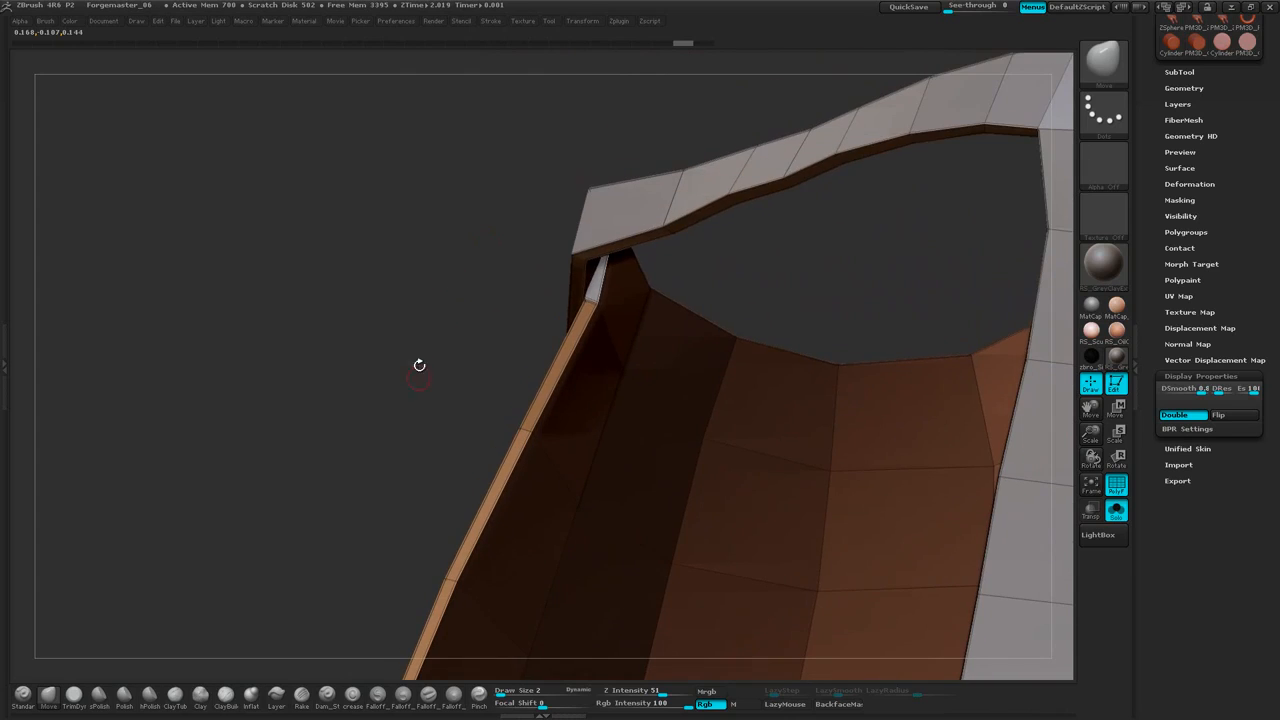
# Isolate the apron's outer polygroup and hide the side panel's cap faces under the back strap
pyautogui.moveTo(825, 266); pyautogui.dragTo(737, 217)
pyautogui.keyDown('ctrl'); pyautogui.keyDown('shift'); pyautogui.click(603, 371); pyautogui.keyUp('shift'); pyautogui.keyUp('ctrl')
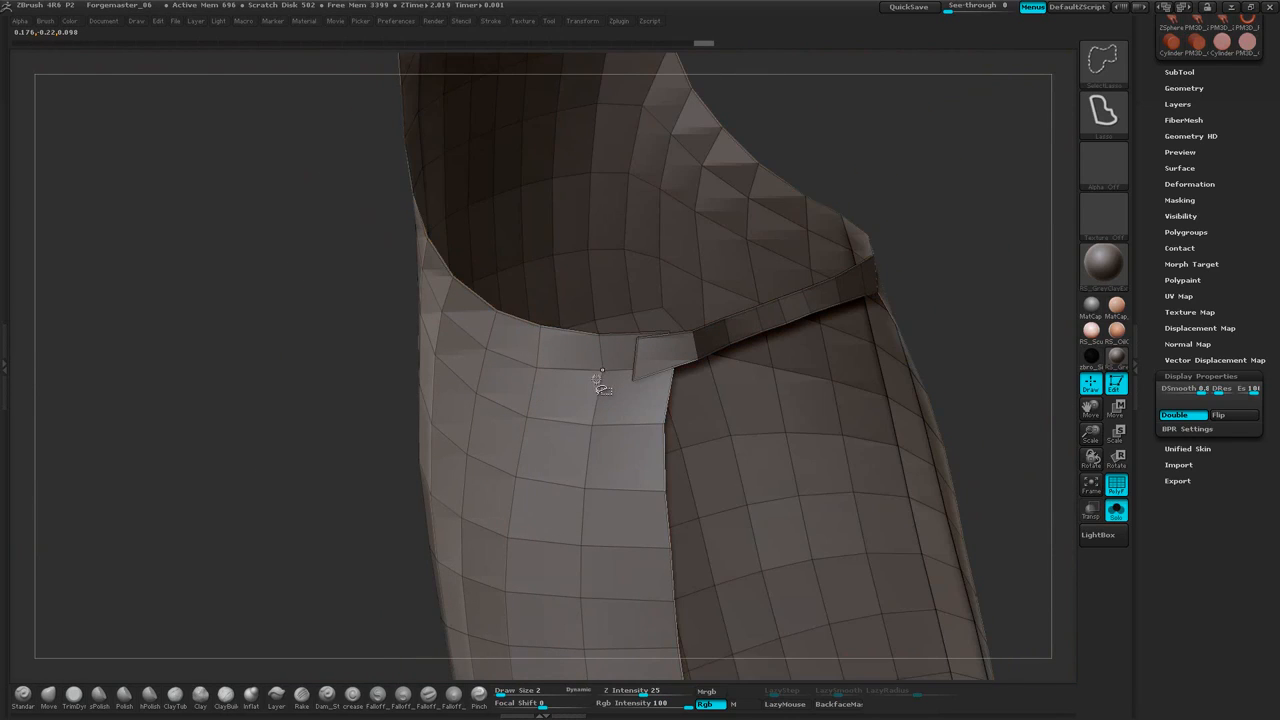
pyautogui.moveTo(1005, 240)
pyautogui.mouseDown()
pyautogui.moveTo(928, 100)
pyautogui.moveTo(889, 123)
pyautogui.moveTo(791, 288)
pyautogui.moveTo(757, 291)
pyautogui.moveTo(760, 251)
pyautogui.moveTo(704, 288)
pyautogui.mouseUp()
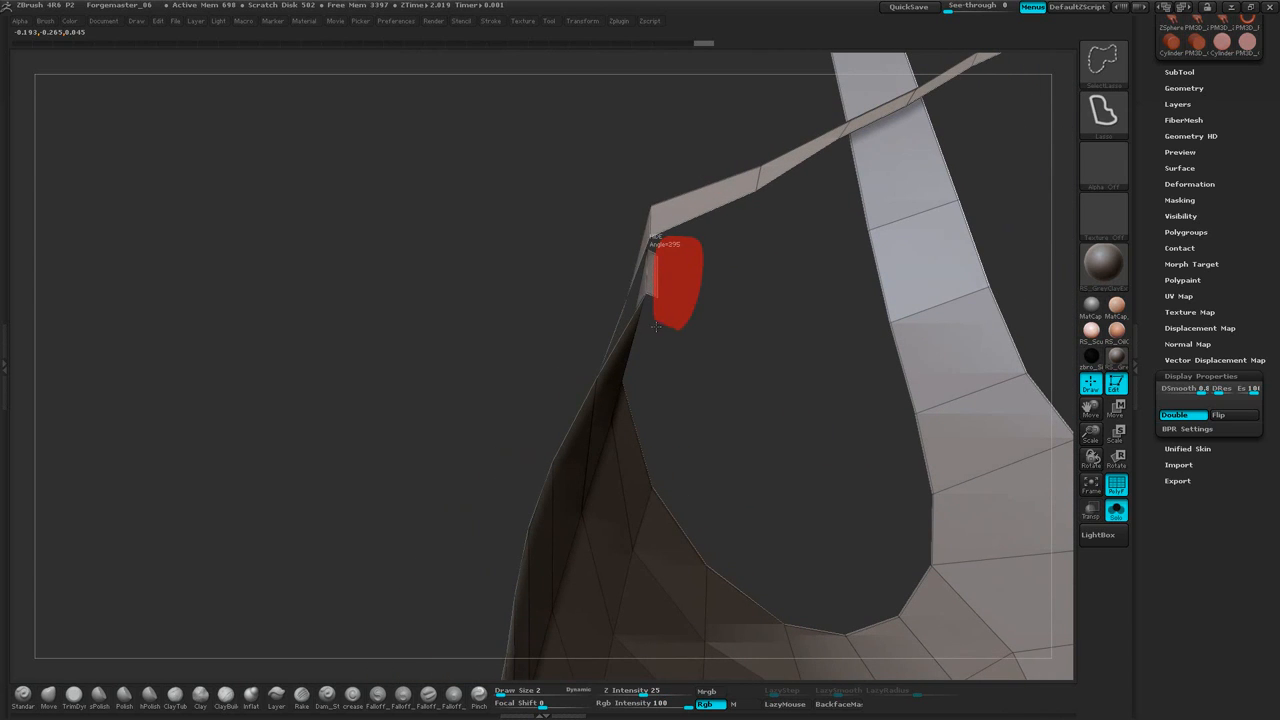
pyautogui.moveTo(727, 306); pyautogui.dragTo(802, 373)
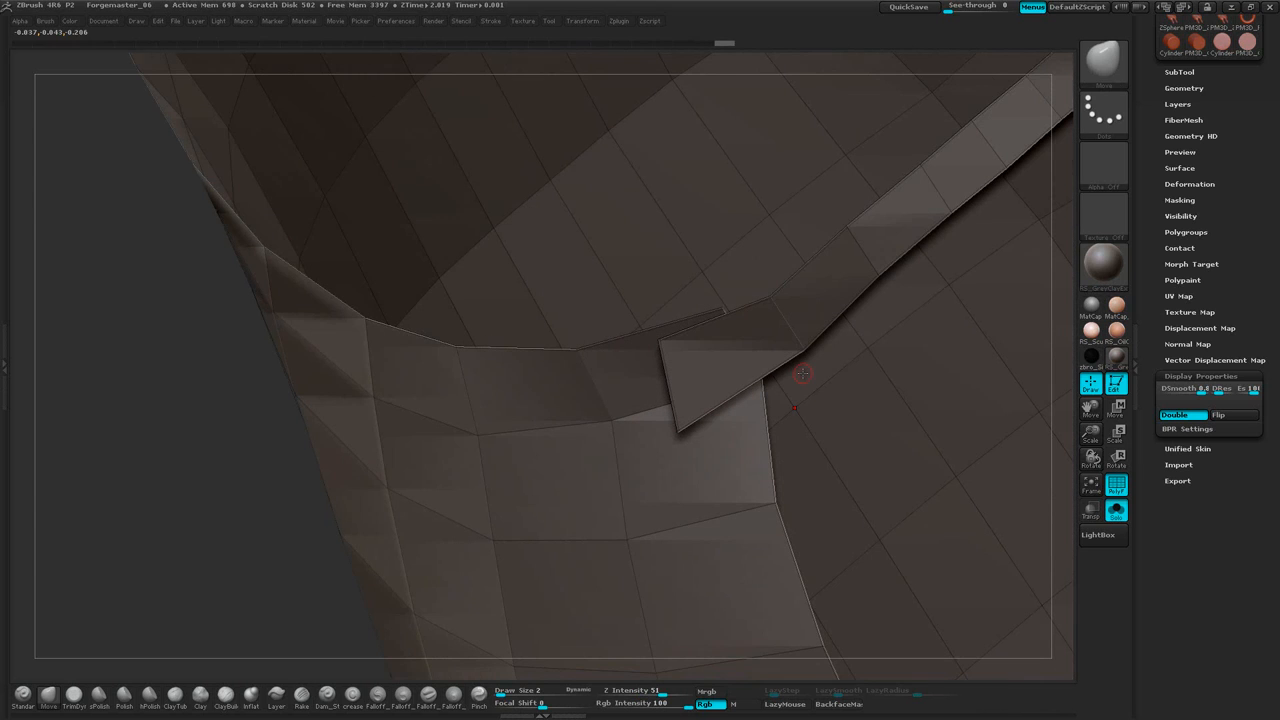
# Group the visible outer faces into their own polygroup and show the whole apron again
pyautogui.moveTo(1220, 202); pyautogui.dragTo(1243, 163)
pyautogui.click(1194, 249)
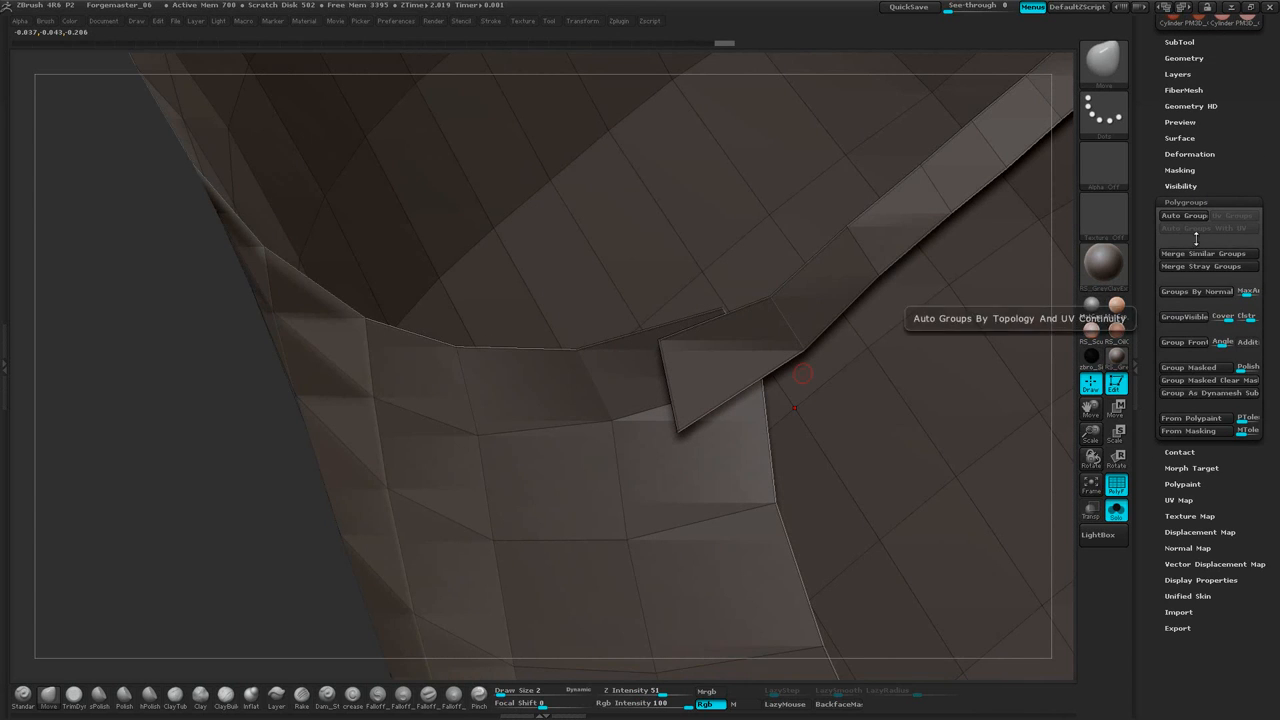
pyautogui.click(1184, 318)
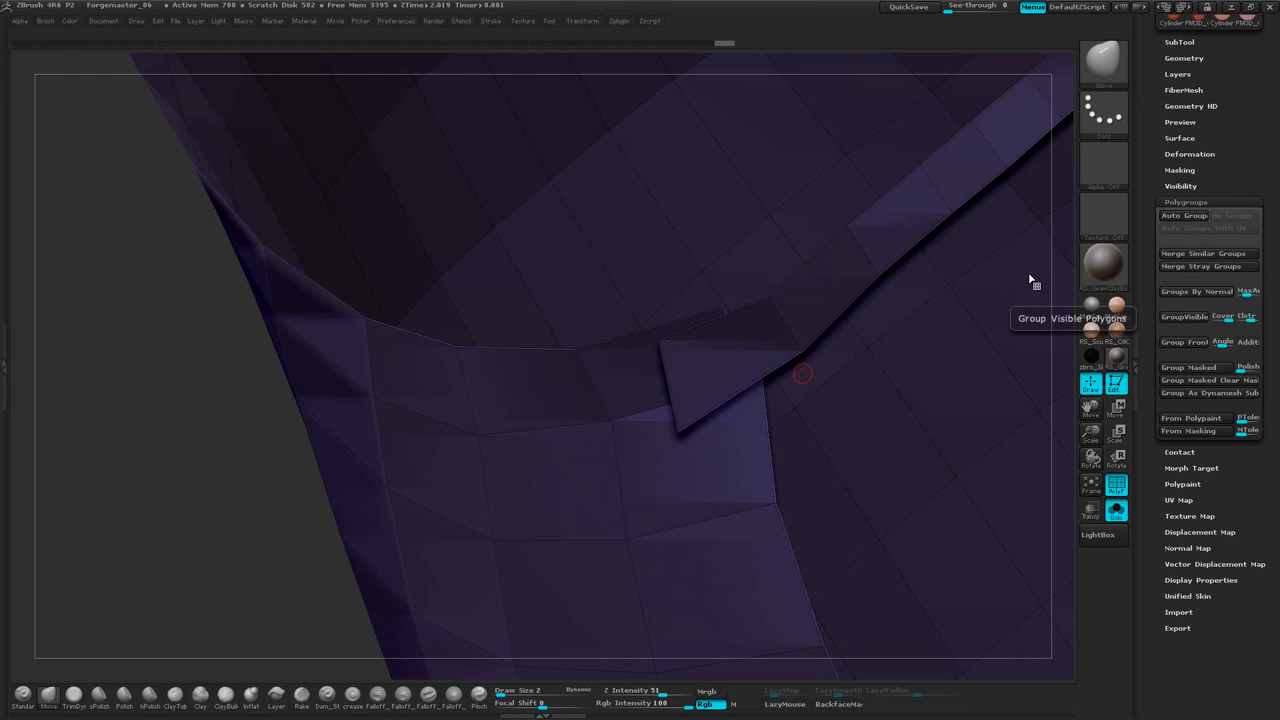
pyautogui.moveTo(248, 485); pyautogui.dragTo(211, 329)
pyautogui.keyDown('ctrl'); pyautogui.keyDown('shift'); pyautogui.click(943, 157); pyautogui.keyUp('shift'); pyautogui.keyUp('ctrl')
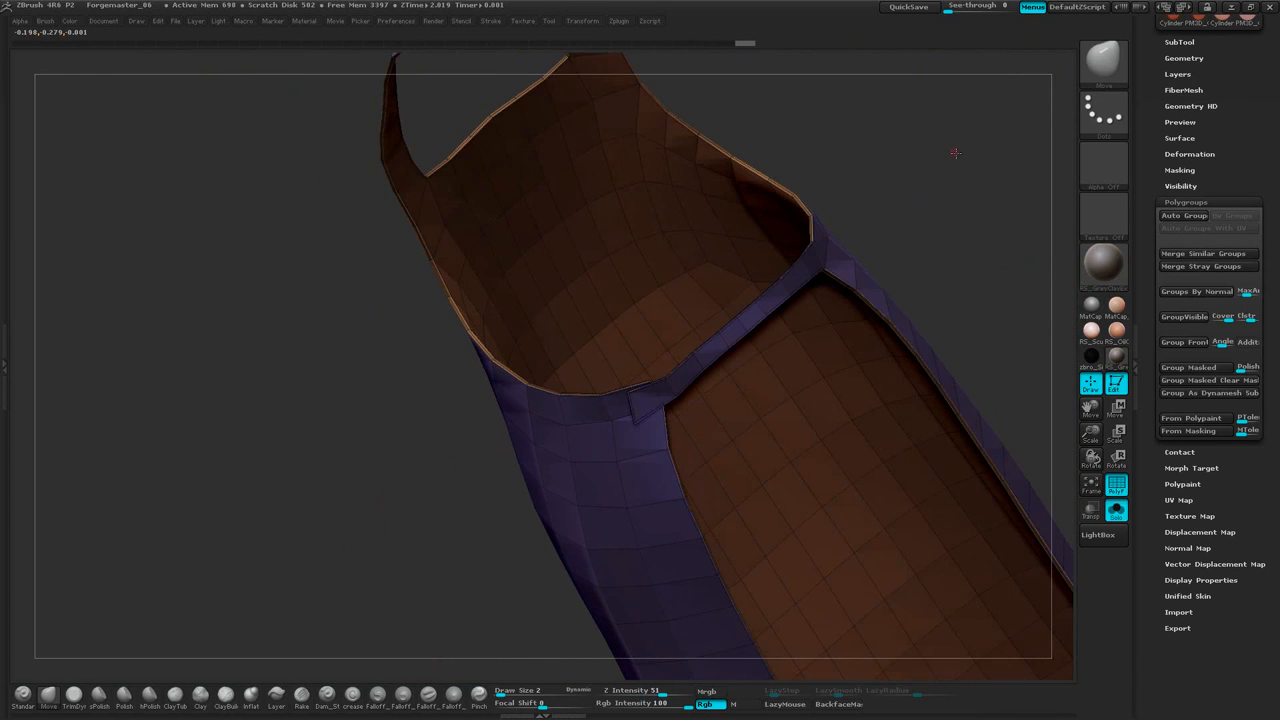
# Try to hide the rim polyloop that runs from the light grey face at the apron's side corner
pyautogui.moveTo(951, 151)
pyautogui.mouseDown()
pyautogui.moveTo(830, 160)
pyautogui.moveTo(780, 185)
pyautogui.mouseUp()
pyautogui.moveTo(657, 285)
pyautogui.mouseDown()
pyautogui.moveTo(687, 271)
pyautogui.moveTo(743, 189)
pyautogui.moveTo(753, 248)
pyautogui.moveTo(740, 229)
pyautogui.moveTo(673, 227)
pyautogui.moveTo(614, 253)
pyautogui.mouseUp()
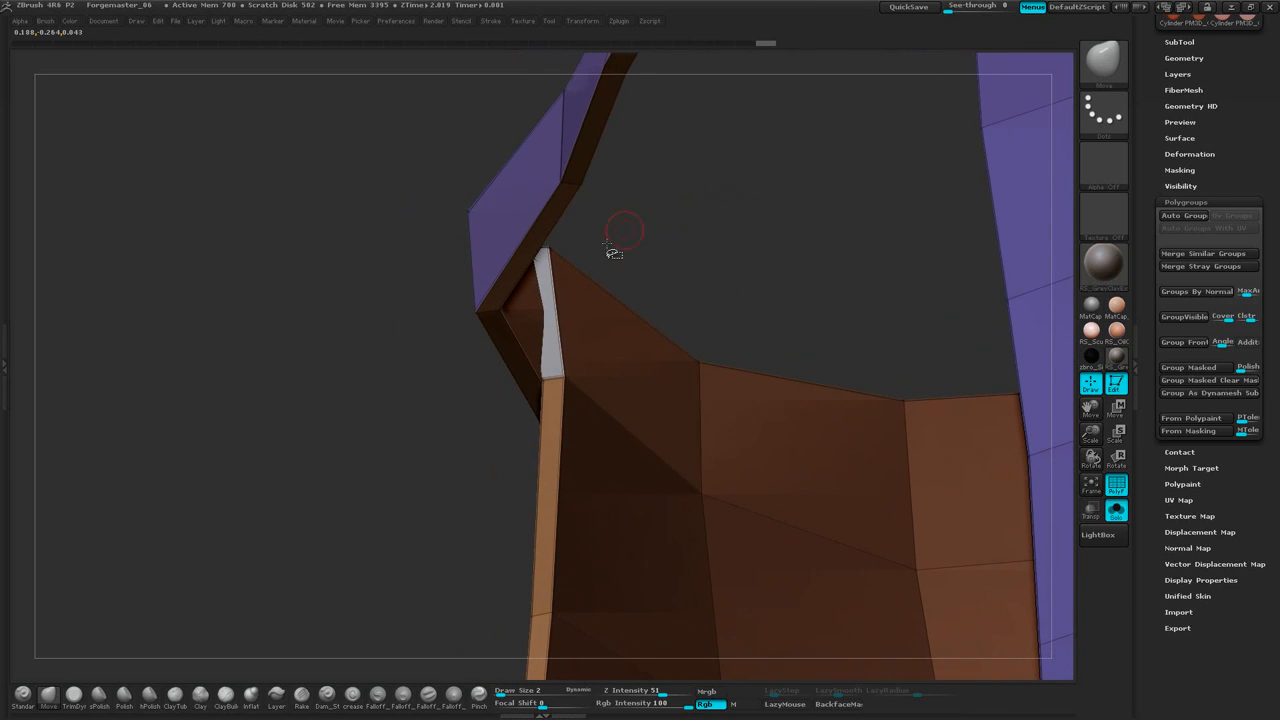
pyautogui.moveTo(702, 247); pyautogui.dragTo(602, 383)
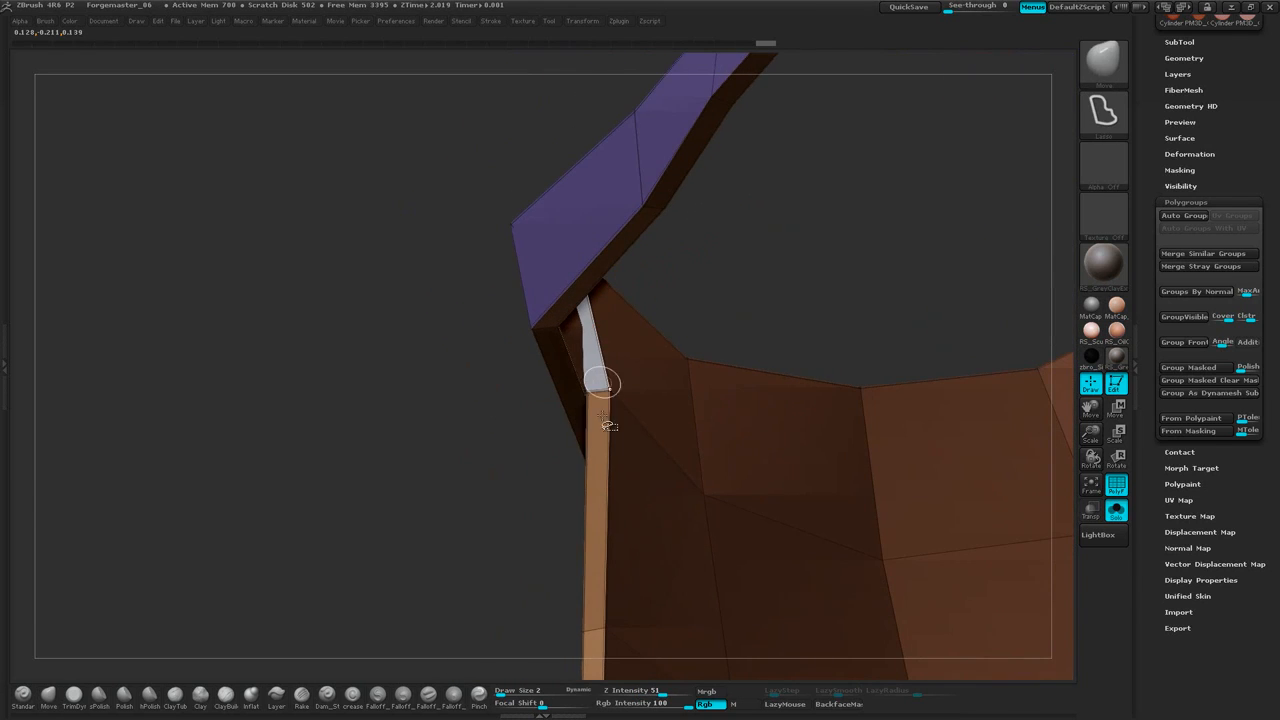
pyautogui.keyDown('ctrl'); pyautogui.keyDown('shift'); pyautogui.click(598, 463); pyautogui.keyUp('shift'); pyautogui.keyUp('ctrl')
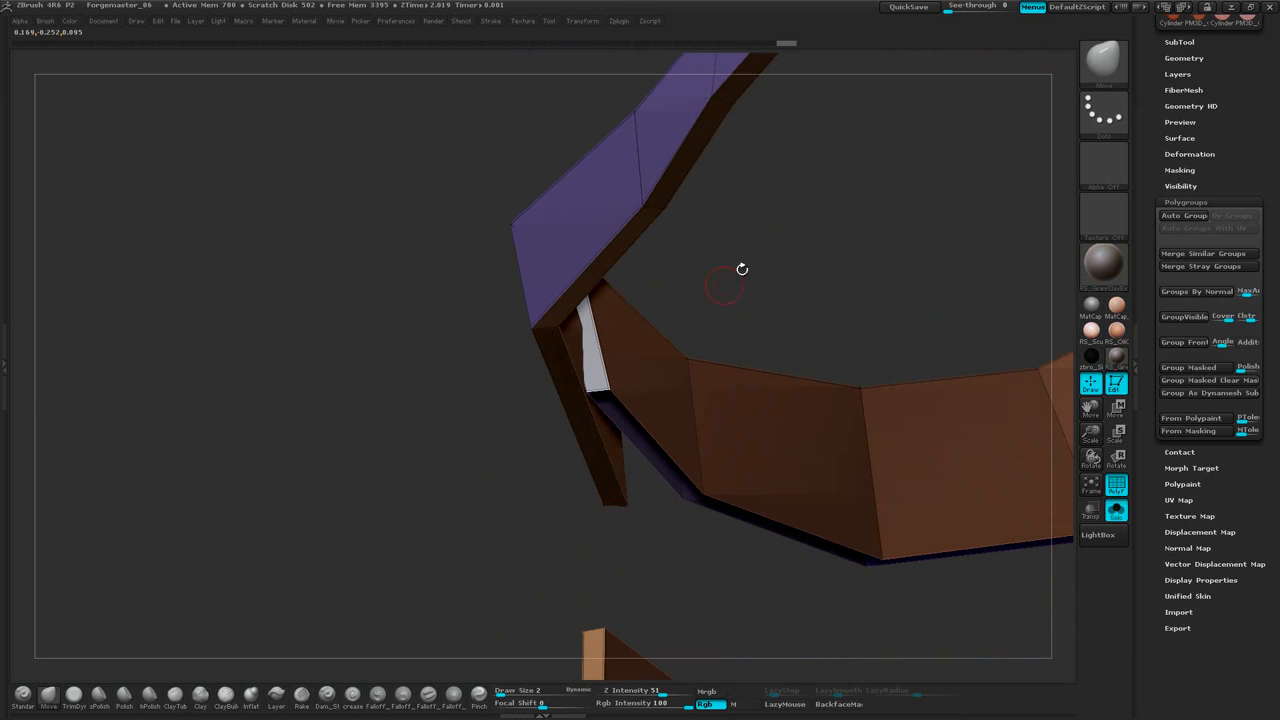
pyautogui.moveTo(768, 240); pyautogui.dragTo(598, 430)
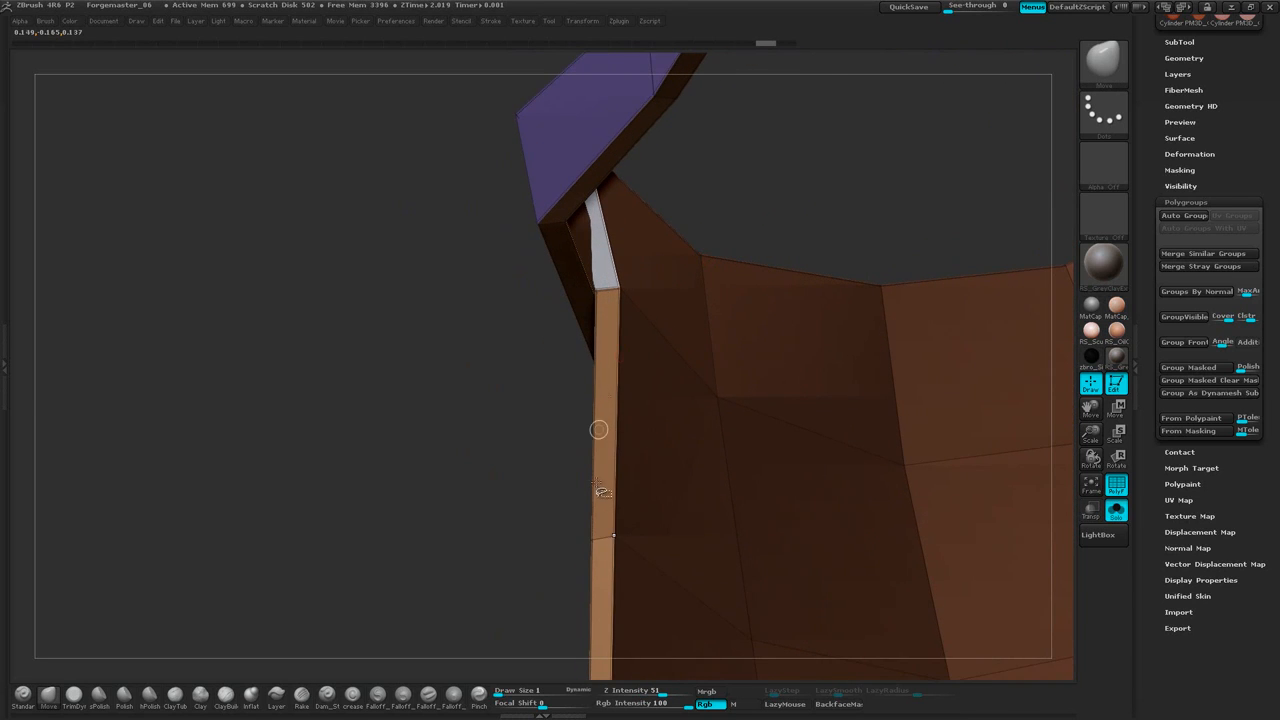
pyautogui.keyDown('ctrl'); pyautogui.keyDown('shift'); pyautogui.click(610, 488); pyautogui.keyUp('shift'); pyautogui.keyUp('ctrl')
pyautogui.hotkey('ctrl', 'z')
# Try hiding the apron's thin rim polyloops around the light grey face at the side corner
pyautogui.moveTo(829, 157)
pyautogui.mouseDown()
pyautogui.moveTo(826, 220)
pyautogui.moveTo(676, 201)
pyautogui.mouseUp()
pyautogui.keyDown('ctrl'); pyautogui.keyDown('shift'); pyautogui.click(673, 134); pyautogui.keyUp('shift'); pyautogui.keyUp('ctrl')
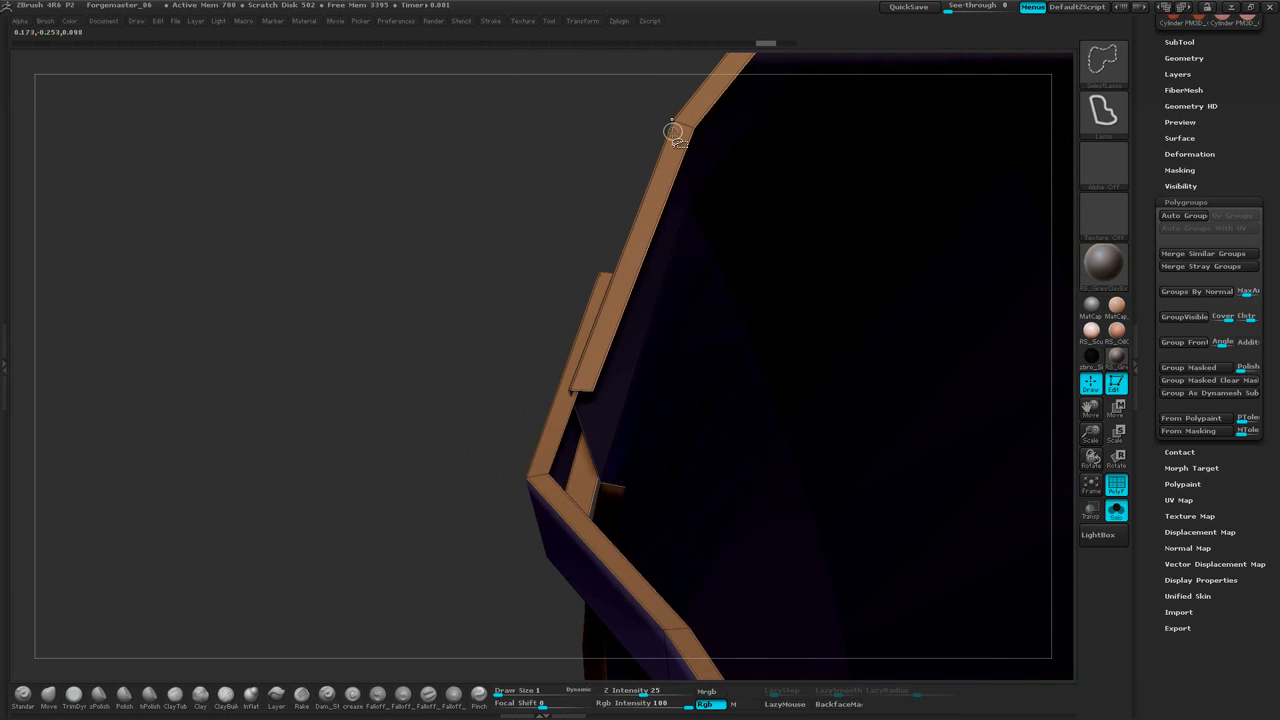
pyautogui.moveTo(556, 206)
pyautogui.mouseDown()
pyautogui.moveTo(536, 166)
pyautogui.moveTo(612, 168)
pyautogui.moveTo(601, 162)
pyautogui.moveTo(720, 198)
pyautogui.moveTo(840, 202)
pyautogui.mouseUp()
pyautogui.keyDown('ctrl'); pyautogui.keyDown('shift'); pyautogui.click(570, 226); pyautogui.keyUp('shift'); pyautogui.keyUp('ctrl')
pyautogui.moveTo(385, 163)
pyautogui.mouseDown()
pyautogui.moveTo(423, 214)
pyautogui.moveTo(394, 140)
pyautogui.moveTo(428, 132)
pyautogui.moveTo(460, 211)
pyautogui.moveTo(430, 190)
pyautogui.moveTo(481, 143)
pyautogui.mouseUp()
pyautogui.keyDown('ctrl'); pyautogui.keyDown('shift'); pyautogui.click(455, 166); pyautogui.keyUp('shift'); pyautogui.keyUp('ctrl')
pyautogui.moveTo(484, 120); pyautogui.dragTo(486, 131)
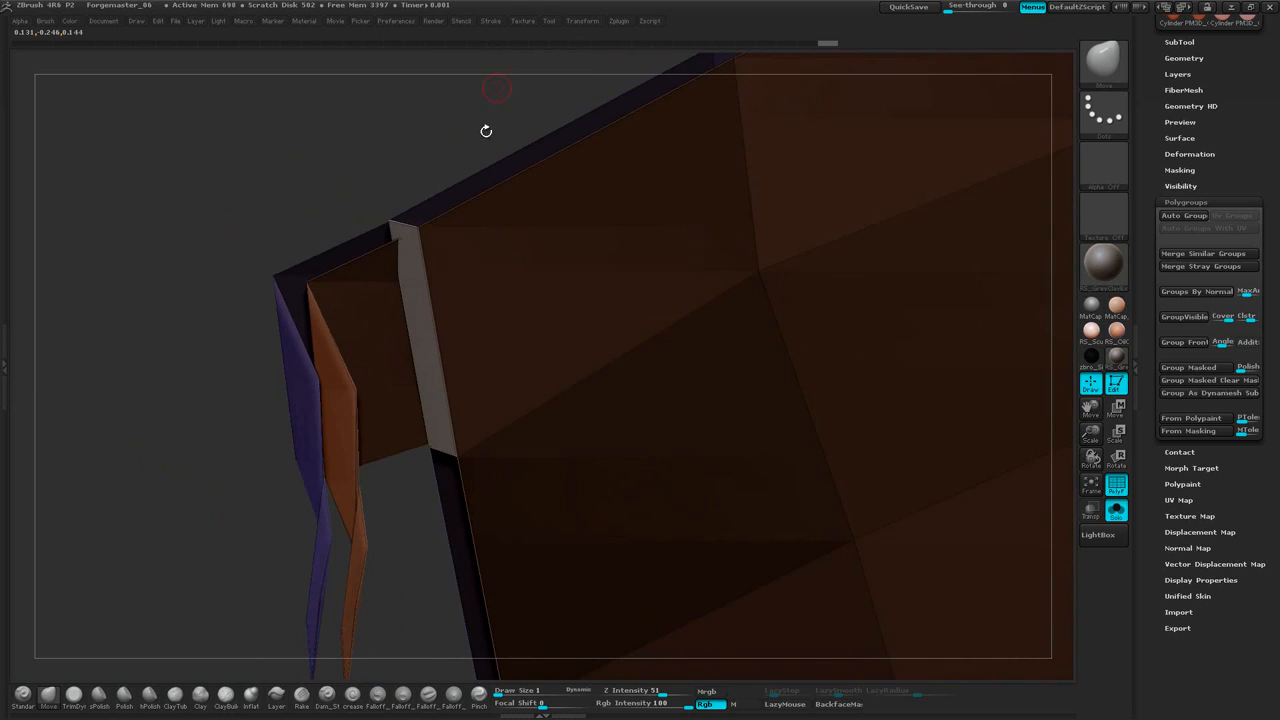
# Isolate the light grey rim face with a lasso selection and bring the whole apron back into view
pyautogui.moveTo(407, 508); pyautogui.dragTo(454, 432)
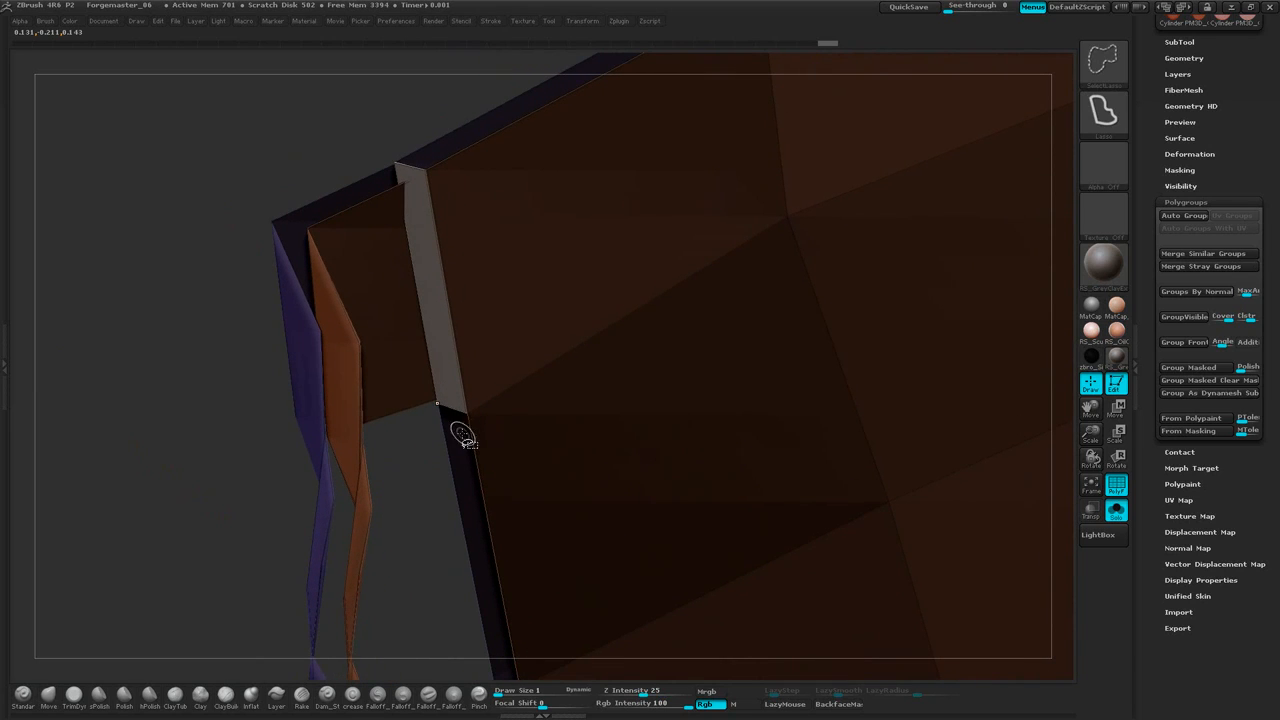
pyautogui.keyDown('ctrl'); pyautogui.keyDown('alt'); pyautogui.keyDown('shift'); pyautogui.click(454, 450); pyautogui.keyUp('shift'); pyautogui.keyUp('alt'); pyautogui.keyUp('ctrl')
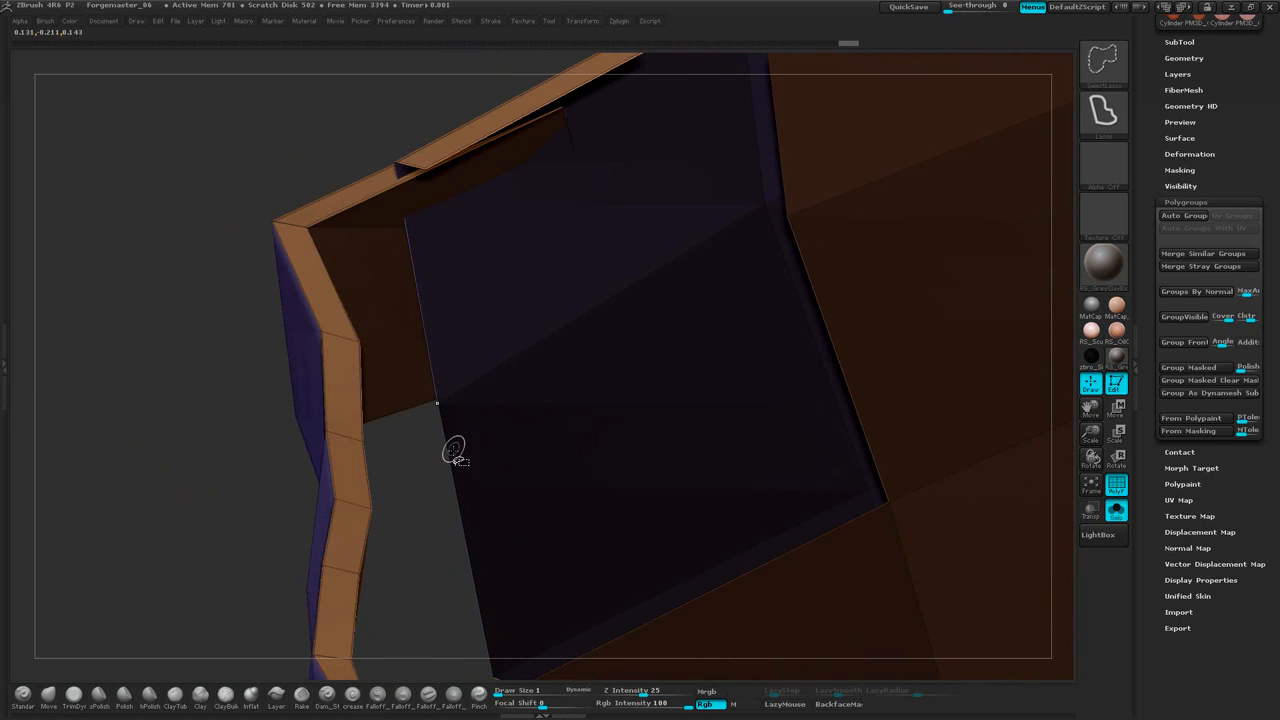
pyautogui.moveTo(424, 516)
pyautogui.mouseDown()
pyautogui.moveTo(603, 116)
pyautogui.moveTo(676, 150)
pyautogui.moveTo(639, 97)
pyautogui.moveTo(514, 131)
pyautogui.moveTo(438, 302)
pyautogui.mouseUp()
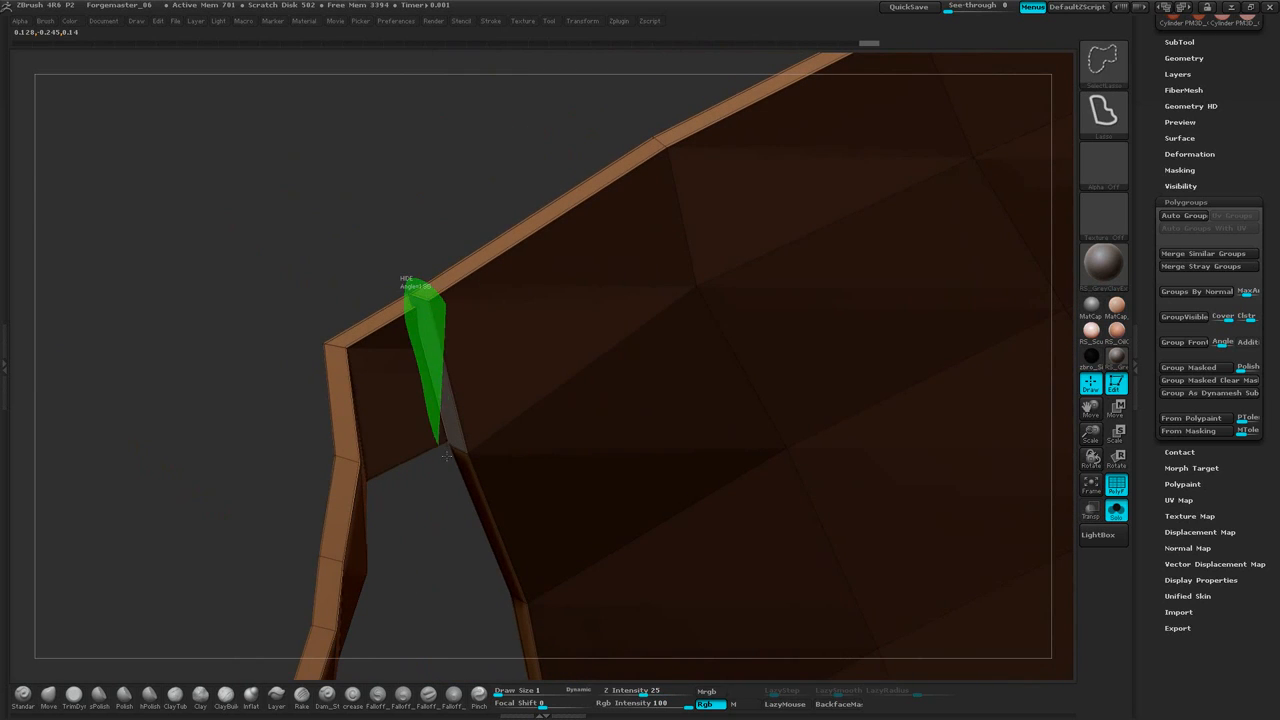
pyautogui.keyDown('ctrl'); pyautogui.keyDown('shift'); pyautogui.moveTo(481, 450); pyautogui.dragTo(483, 448); pyautogui.keyUp('shift'); pyautogui.keyUp('ctrl')
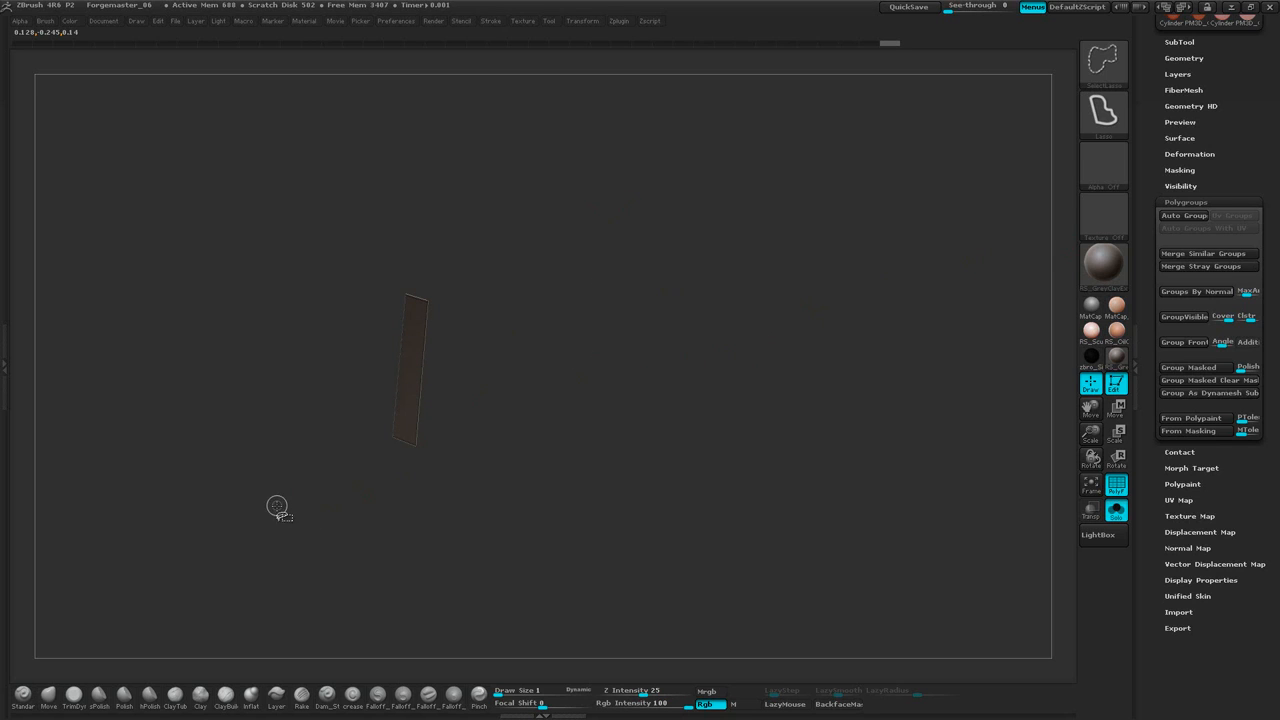
pyautogui.keyDown('ctrl'); pyautogui.keyDown('shift'); pyautogui.click(275, 553); pyautogui.keyUp('shift'); pyautogui.keyUp('ctrl')
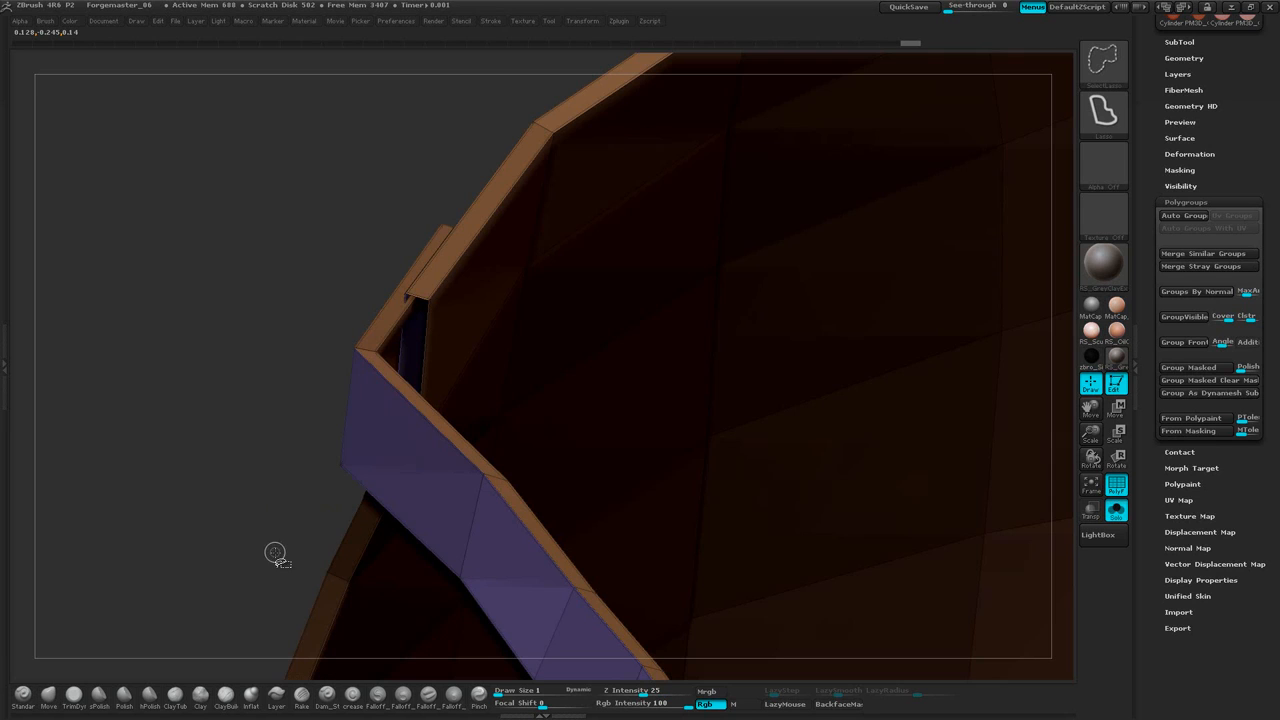
# Isolate the apron's inner and rim faces from its outer shell
pyautogui.moveTo(443, 181); pyautogui.dragTo(586, 240)
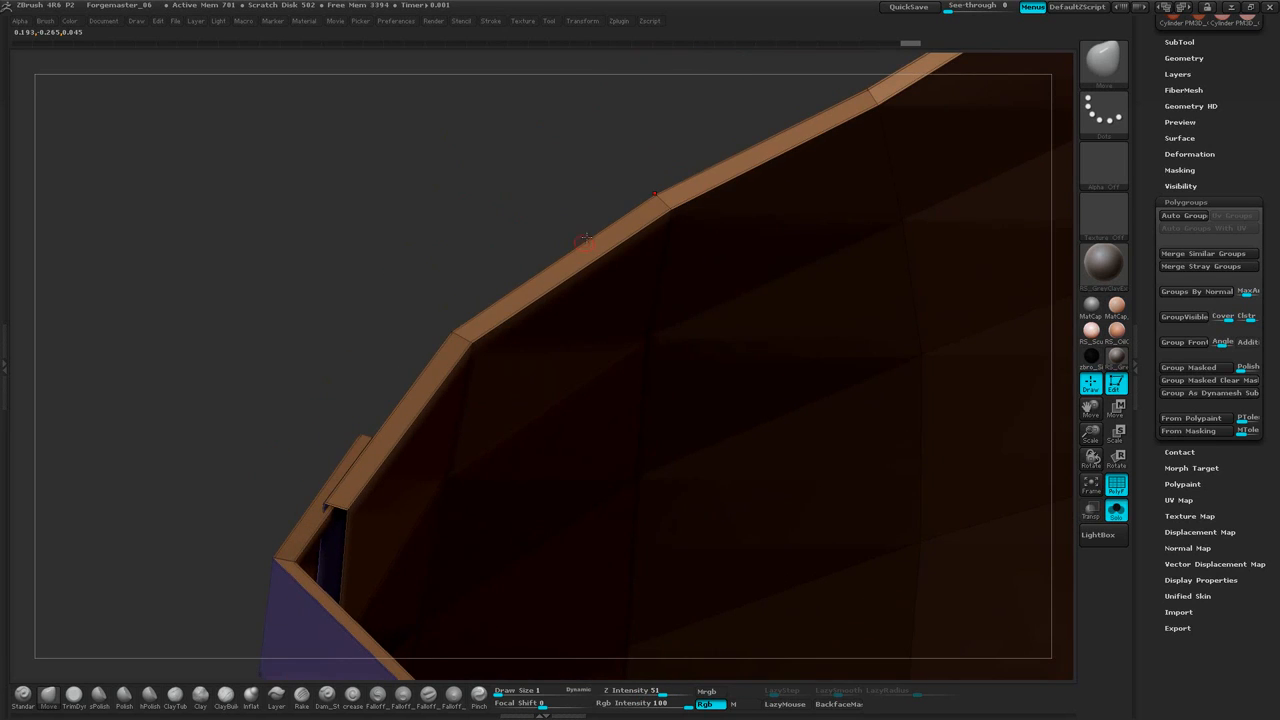
pyautogui.moveTo(561, 157); pyautogui.dragTo(519, 263)
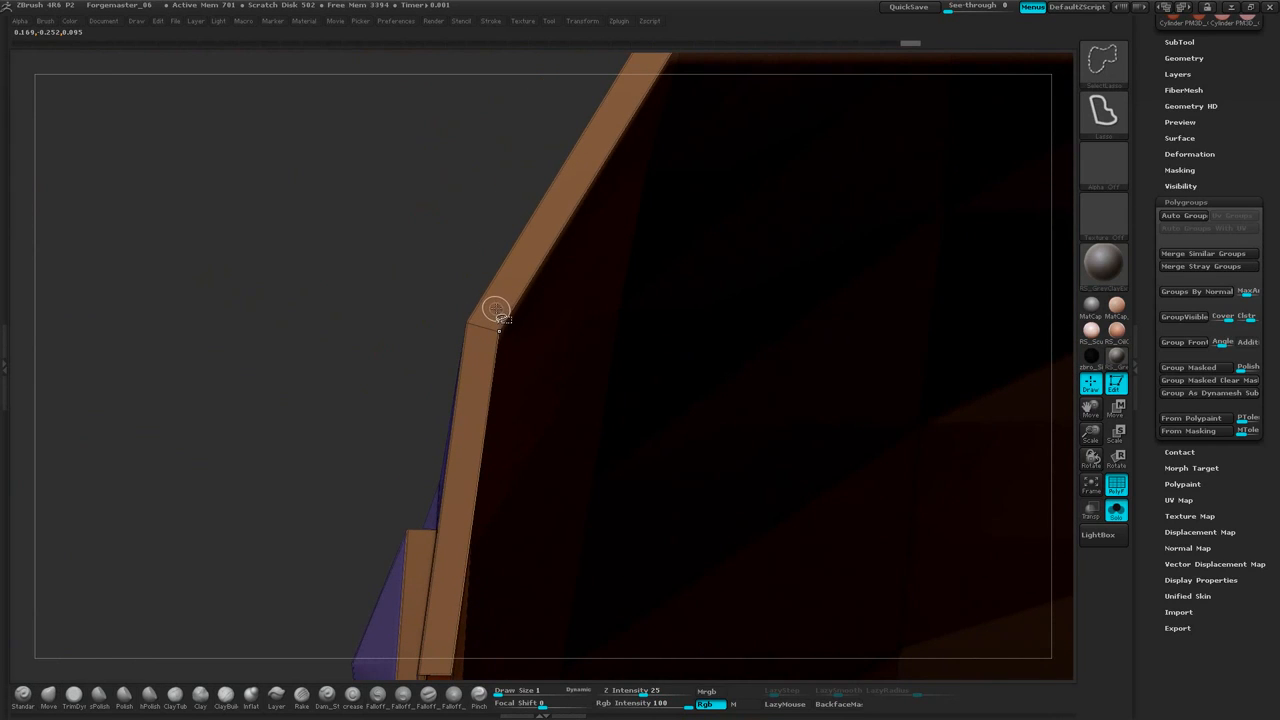
pyautogui.keyDown('ctrl'); pyautogui.keyDown('shift'); pyautogui.click(495, 309); pyautogui.keyUp('shift'); pyautogui.keyUp('ctrl')
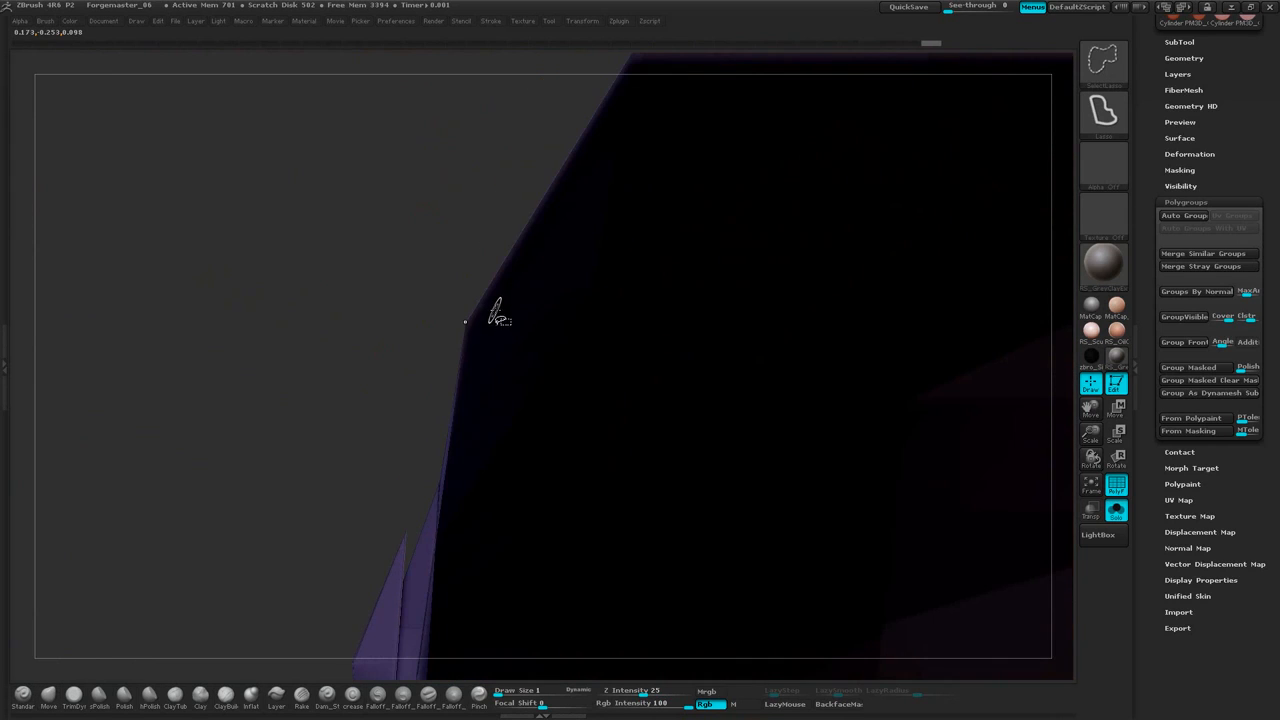
pyautogui.keyDown('alt'); pyautogui.moveTo(426, 257); pyautogui.dragTo(380, 257); pyautogui.keyUp('alt')
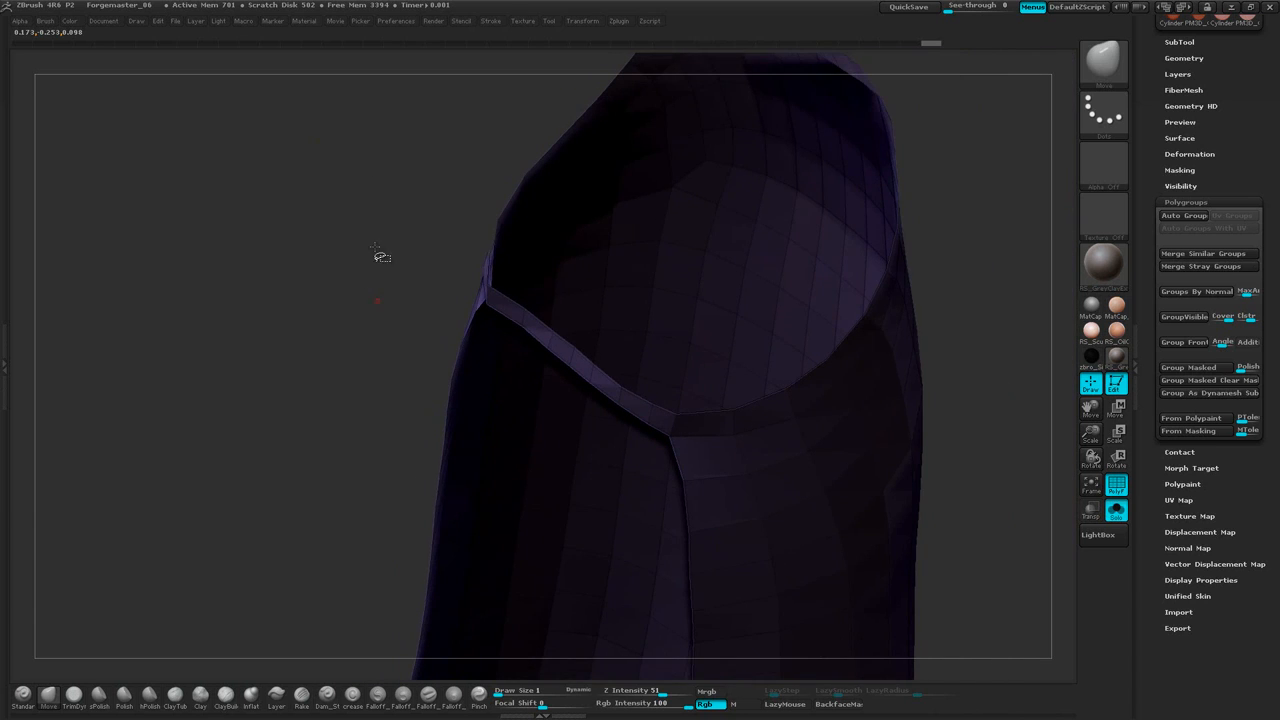
pyautogui.keyDown('ctrl'); pyautogui.keyDown('shift'); pyautogui.moveTo(419, 437); pyautogui.dragTo(433, 445); pyautogui.keyUp('shift'); pyautogui.keyUp('ctrl')
# Hide the broad inner surfaces of the apron with lasso selections, leaving the thin rim strips visible
pyautogui.moveTo(987, 214); pyautogui.dragTo(767, 491)
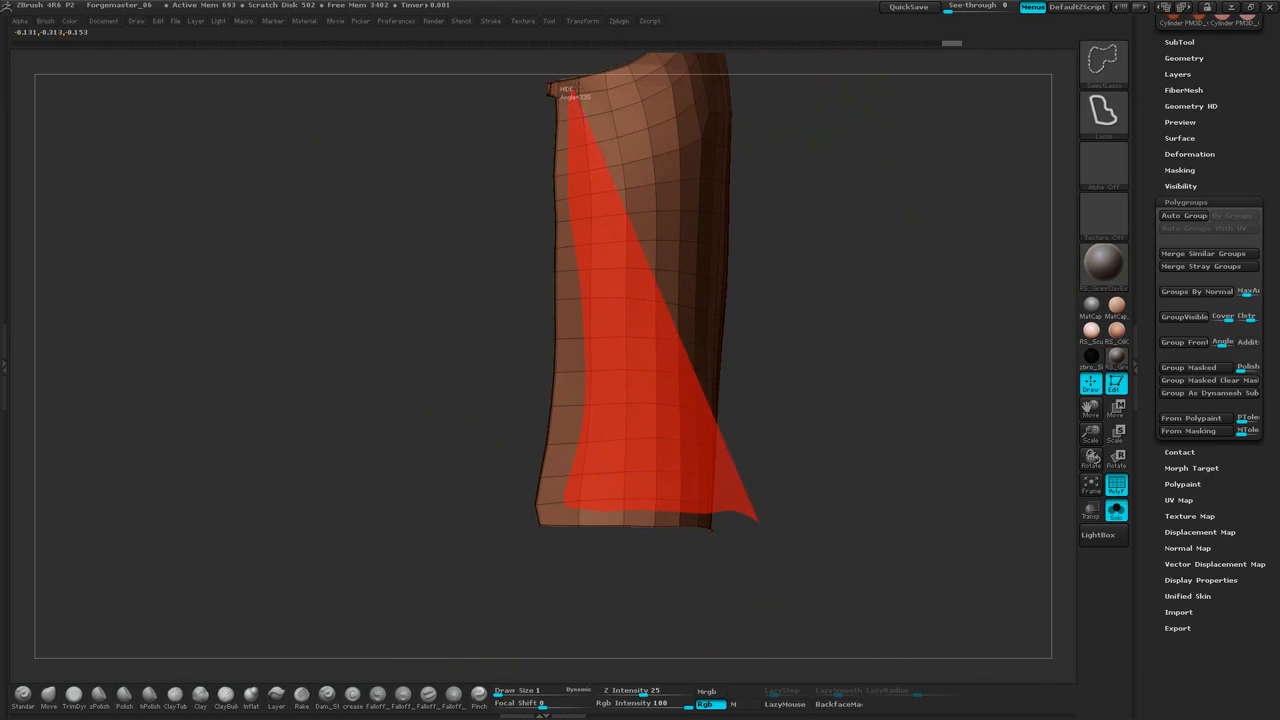
pyautogui.moveTo(650, 64); pyautogui.dragTo(860, 132)
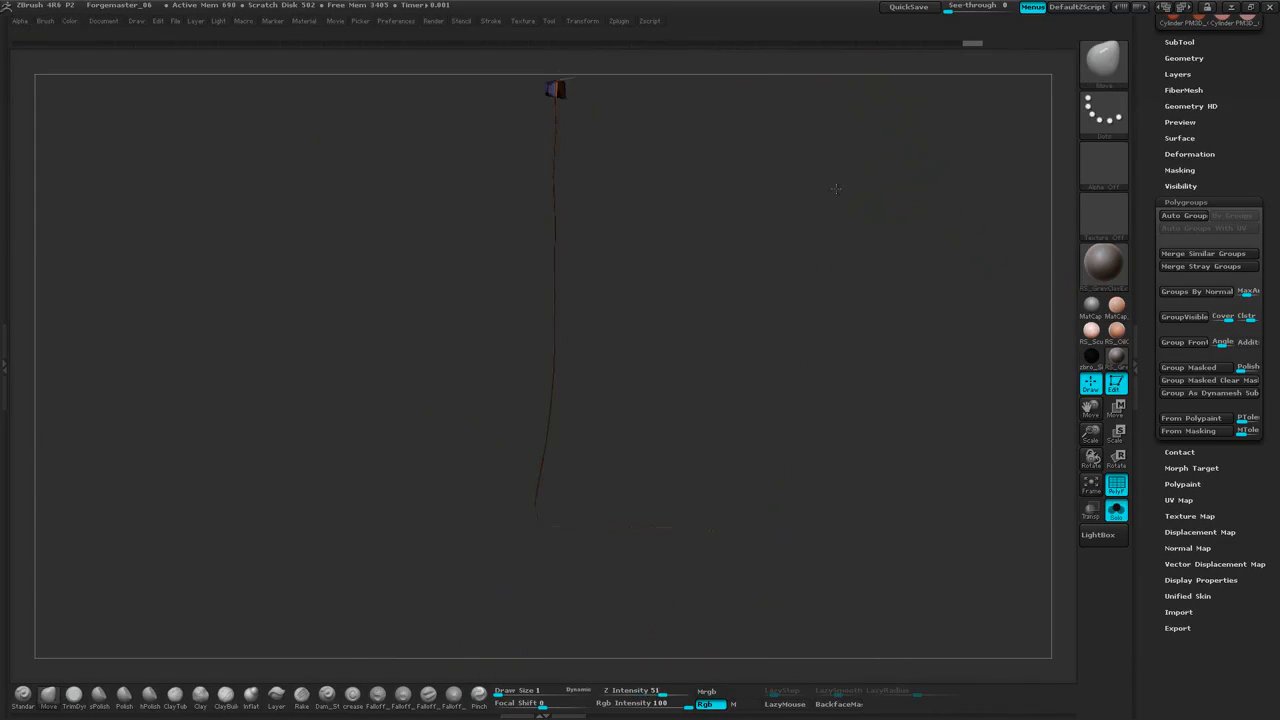
pyautogui.moveTo(827, 204); pyautogui.dragTo(847, 421)
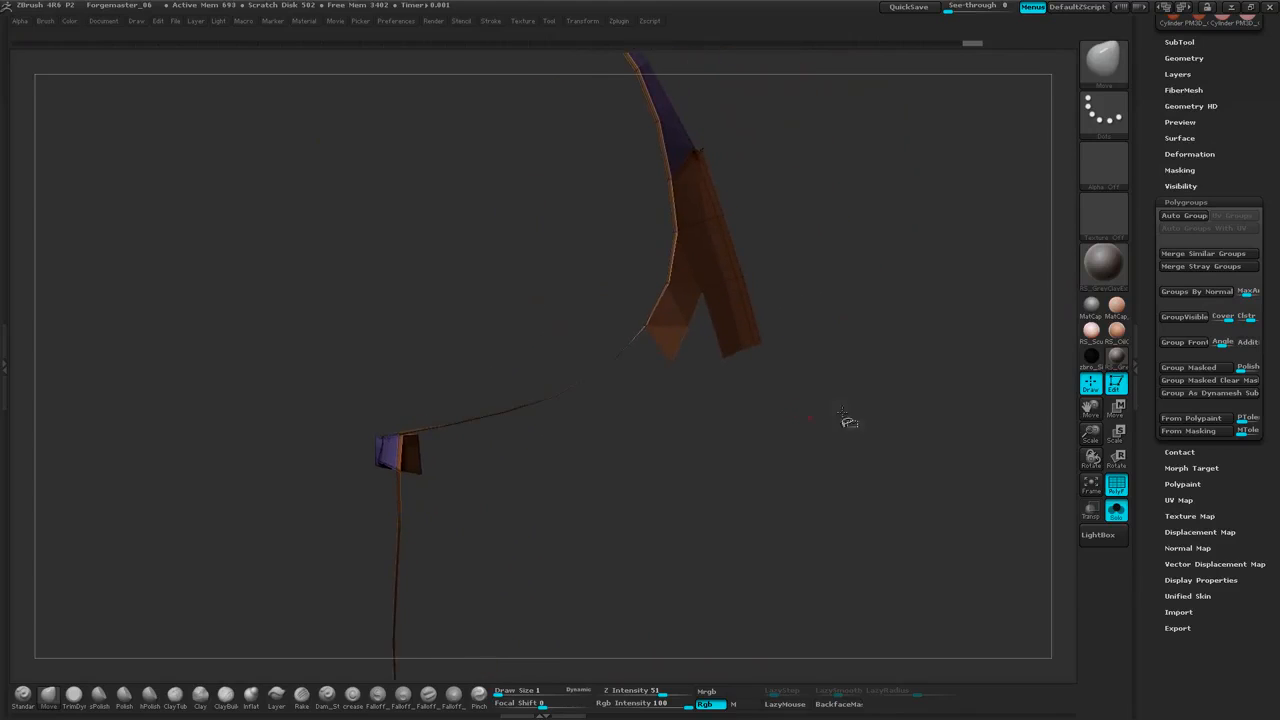
pyautogui.keyDown('ctrl'); pyautogui.keyDown('alt'); pyautogui.keyDown('shift'); pyautogui.moveTo(690, 476); pyautogui.dragTo(678, 297); pyautogui.keyUp('shift'); pyautogui.keyUp('alt'); pyautogui.keyUp('ctrl')
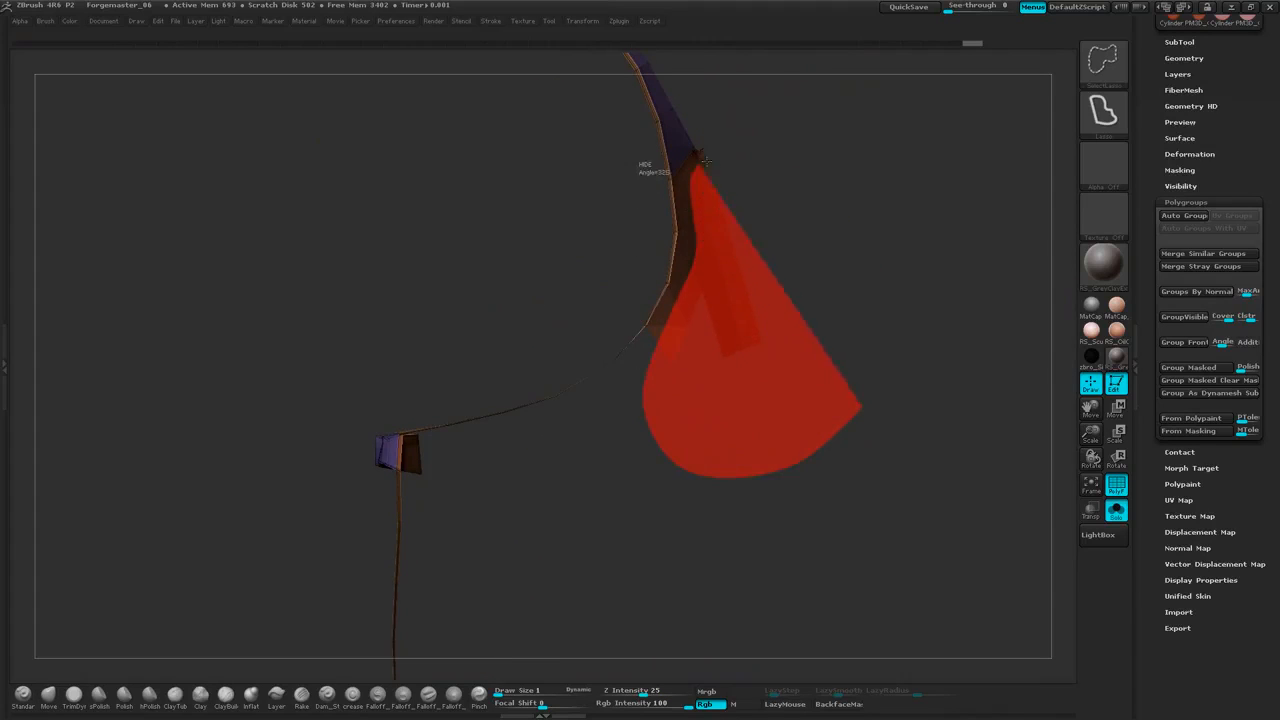
pyautogui.keyDown('ctrl'); pyautogui.keyDown('alt'); pyautogui.keyDown('shift'); pyautogui.moveTo(706, 158); pyautogui.dragTo(829, 174); pyautogui.keyUp('shift'); pyautogui.keyUp('alt'); pyautogui.keyUp('ctrl')
# Examine the isolated rim strips around the side corner and restore the full apron's visibility
pyautogui.moveTo(803, 273)
pyautogui.mouseDown()
pyautogui.moveTo(803, 474)
pyautogui.moveTo(766, 234)
pyautogui.moveTo(654, 291)
pyautogui.moveTo(651, 352)
pyautogui.moveTo(634, 323)
pyautogui.moveTo(648, 340)
pyautogui.moveTo(594, 317)
pyautogui.moveTo(620, 363)
pyautogui.moveTo(543, 311)
pyautogui.mouseUp()
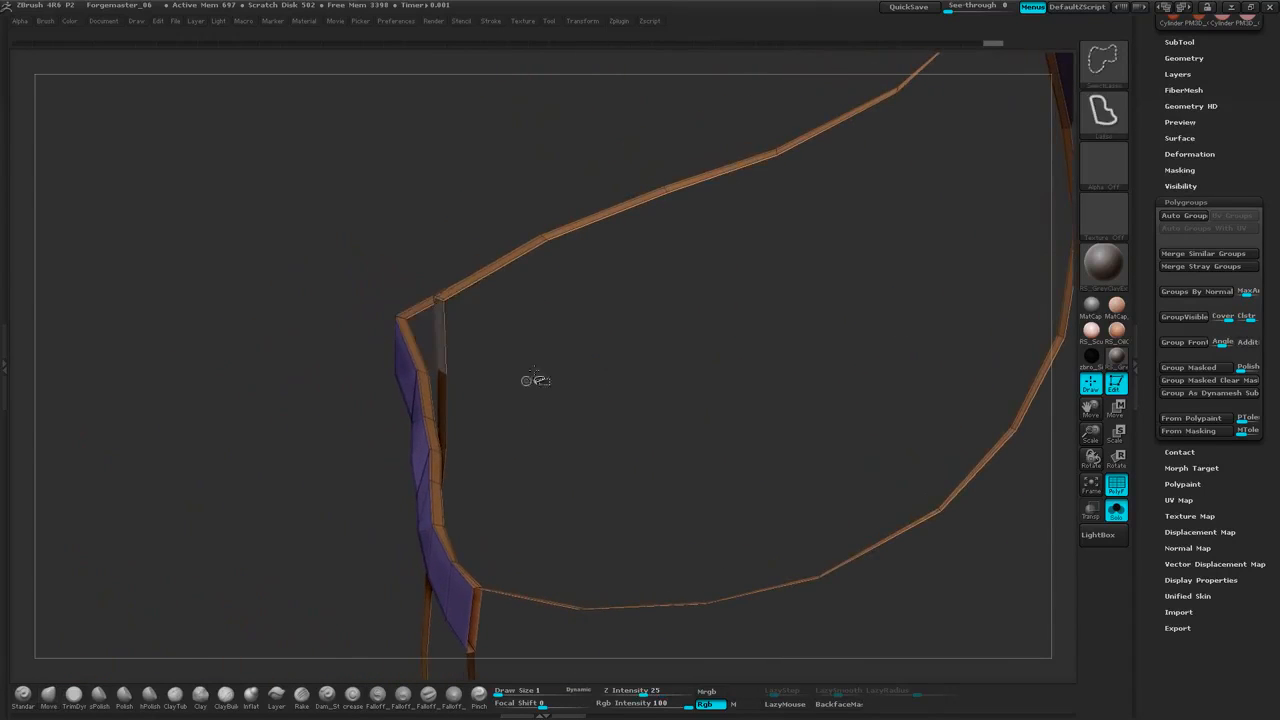
pyautogui.moveTo(535, 380)
pyautogui.mouseDown()
pyautogui.moveTo(540, 322)
pyautogui.moveTo(500, 278)
pyautogui.moveTo(540, 296)
pyautogui.mouseUp()
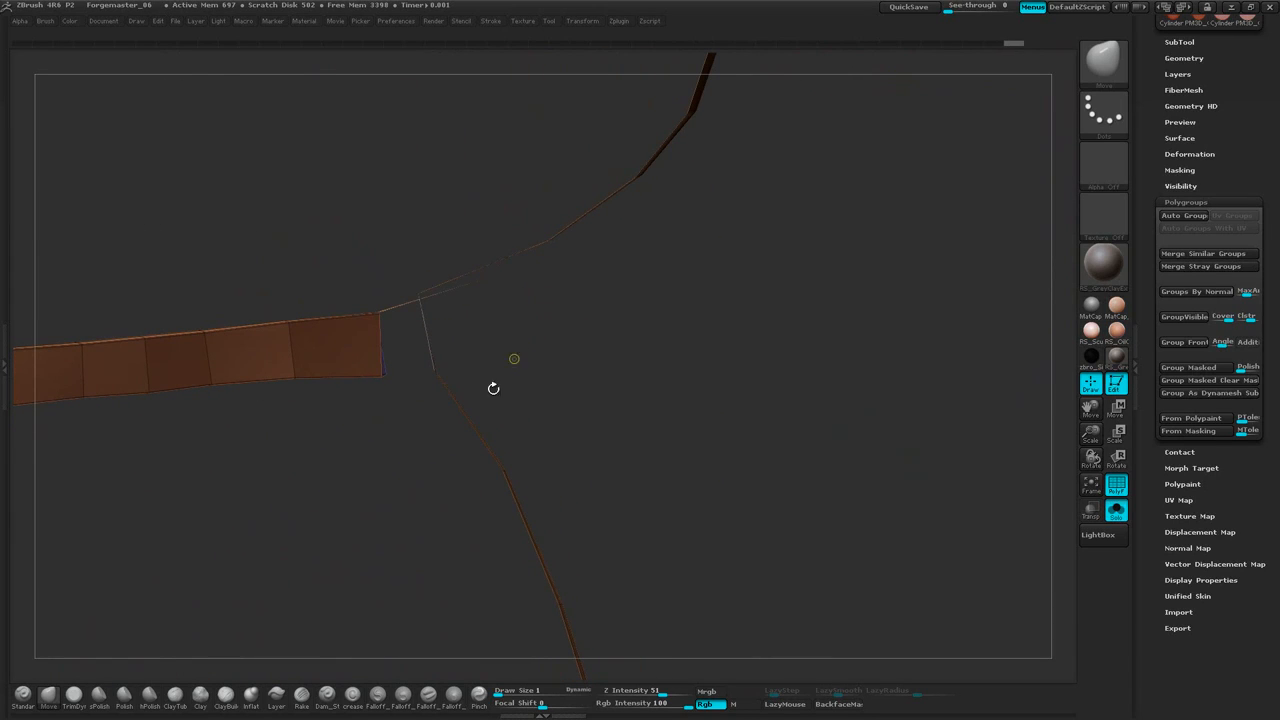
pyautogui.moveTo(493, 388); pyautogui.dragTo(437, 475)
pyautogui.moveTo(631, 305); pyautogui.dragTo(1001, 176)
# Set the crease tolerance to 72 and crease the apron's edges
pyautogui.scroll(3, 1241, 113)
pyautogui.click(1236, 182)
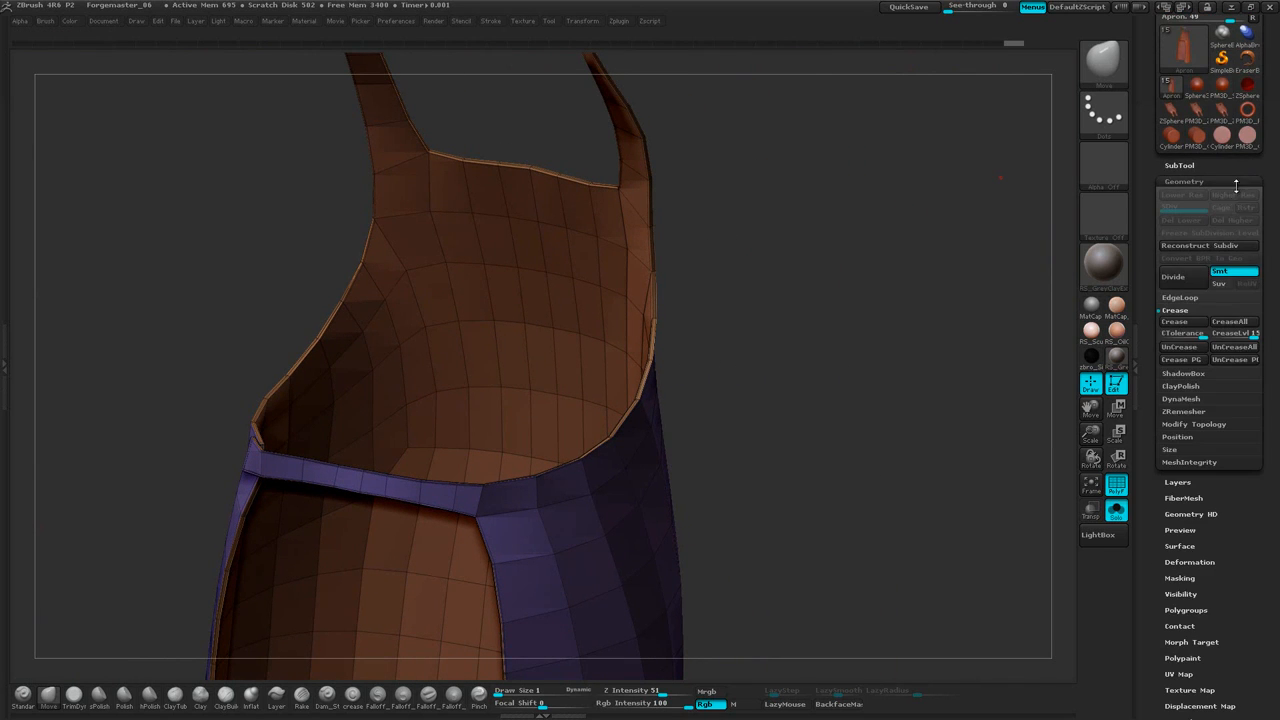
pyautogui.moveTo(1248, 285); pyautogui.dragTo(1257, 245)
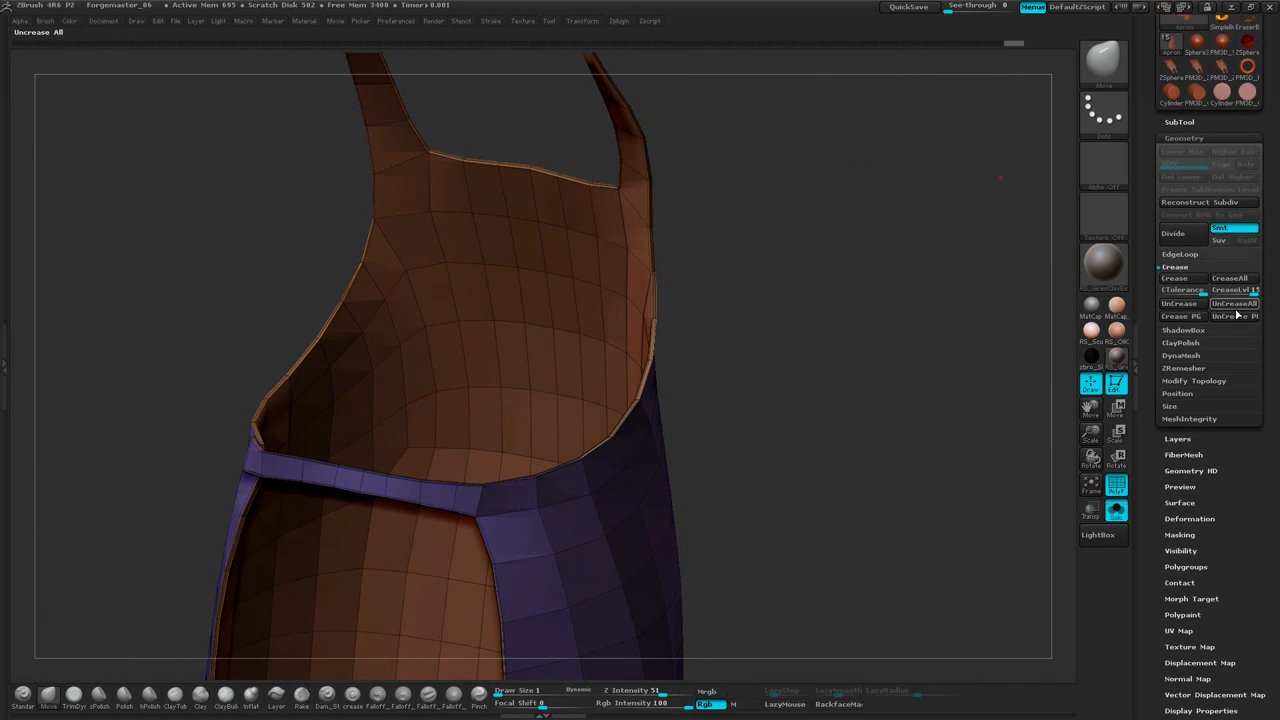
pyautogui.moveTo(807, 387); pyautogui.dragTo(981, 252)
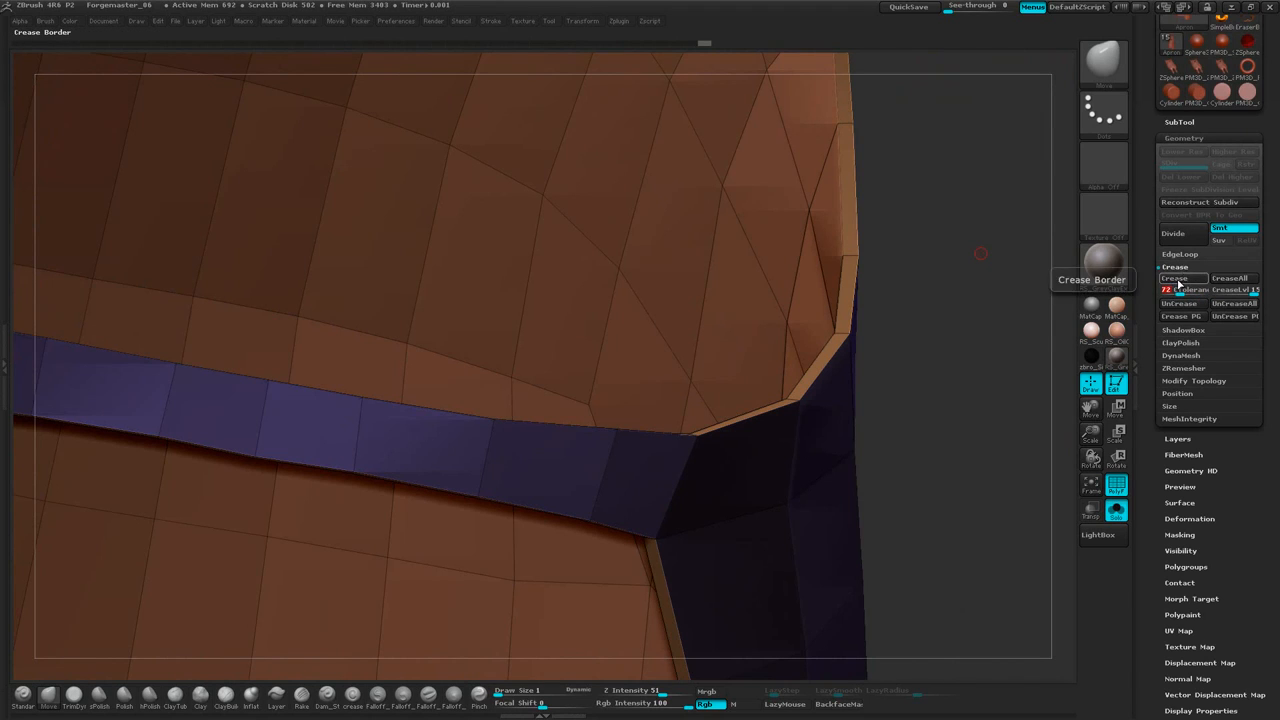
pyautogui.moveTo(960, 289); pyautogui.dragTo(977, 258)
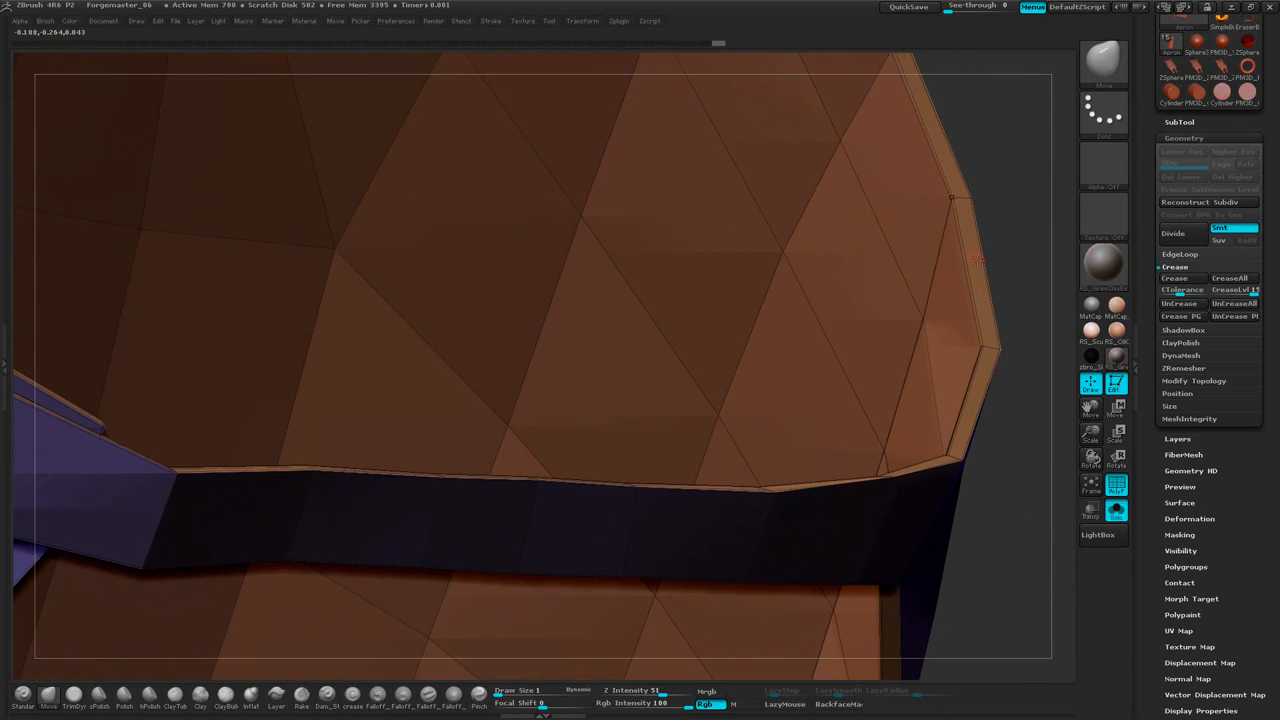
# Subdivide the creased apron to level 4 and turn off its polygroup wireframe display
pyautogui.moveTo(1008, 150); pyautogui.dragTo(818, 305)
pyautogui.keyDown('alt'); pyautogui.moveTo(733, 409); pyautogui.dragTo(903, 312); pyautogui.keyUp('alt')
pyautogui.moveTo(987, 342); pyautogui.dragTo(868, 256)
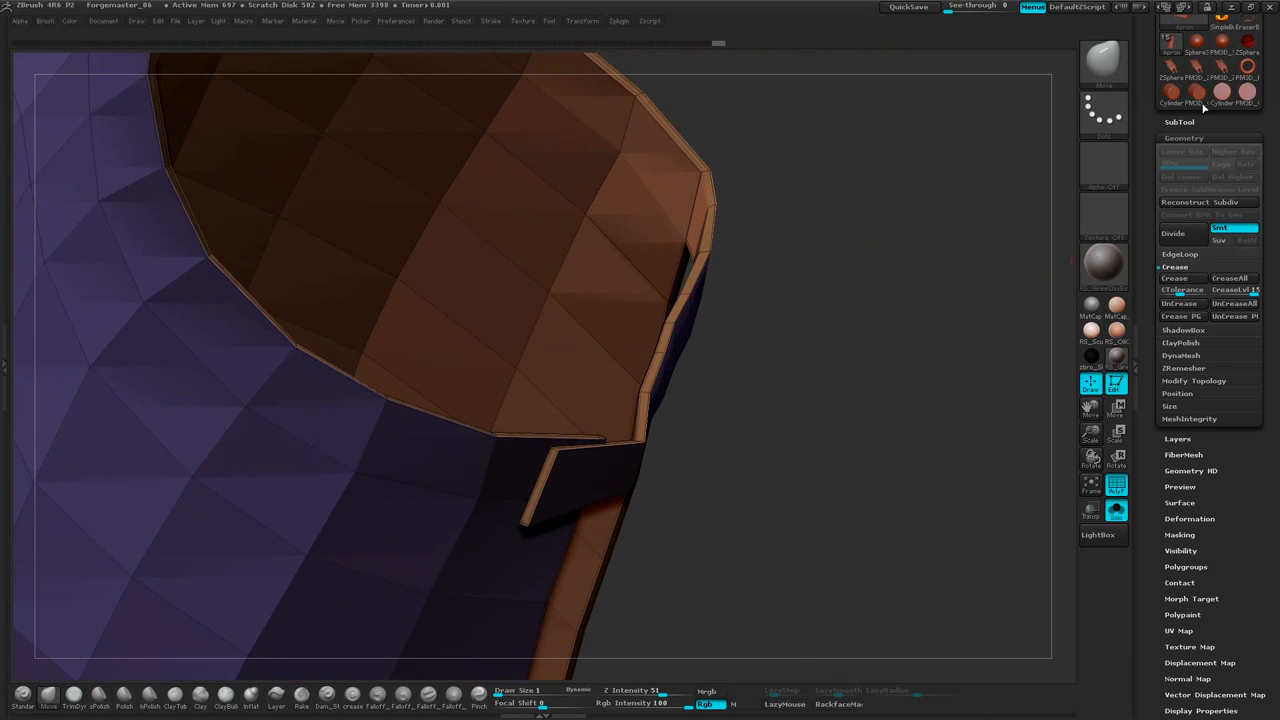
pyautogui.click(1180, 234)
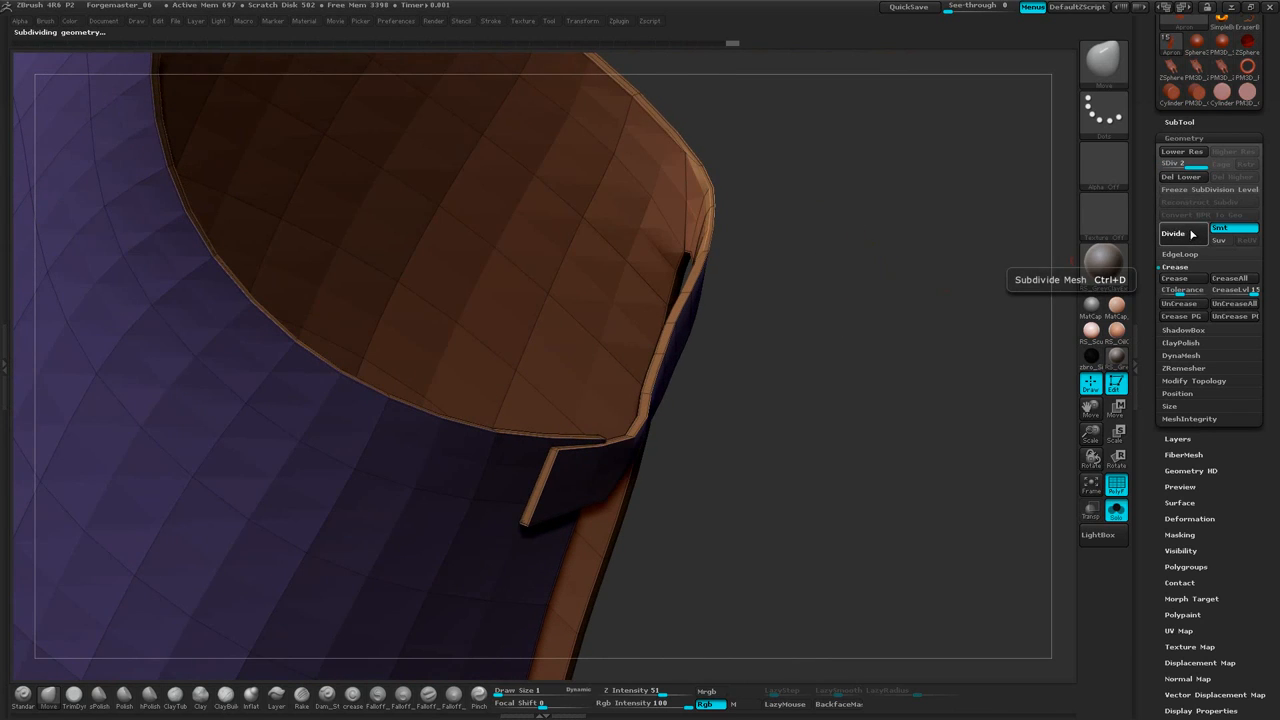
pyautogui.click(1119, 513)
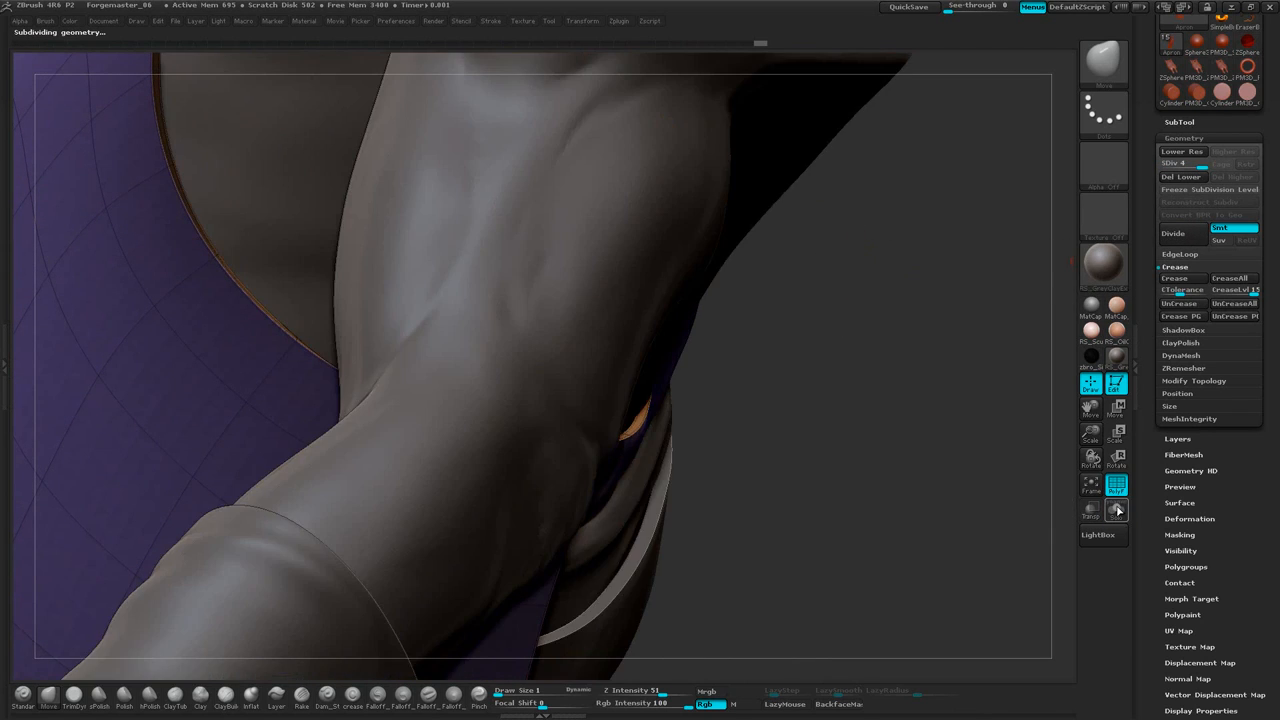
pyautogui.click(1120, 510)
pyautogui.click(1117, 487)
# Inspect the smoothed armhole corner up close and undo the apron's subdivisions
pyautogui.moveTo(874, 280)
pyautogui.mouseDown()
pyautogui.moveTo(820, 243)
pyautogui.moveTo(799, 284)
pyautogui.moveTo(829, 354)
pyautogui.moveTo(777, 394)
pyautogui.moveTo(754, 211)
pyautogui.moveTo(908, 269)
pyautogui.mouseUp()
pyautogui.moveTo(830, 408); pyautogui.dragTo(982, 144)
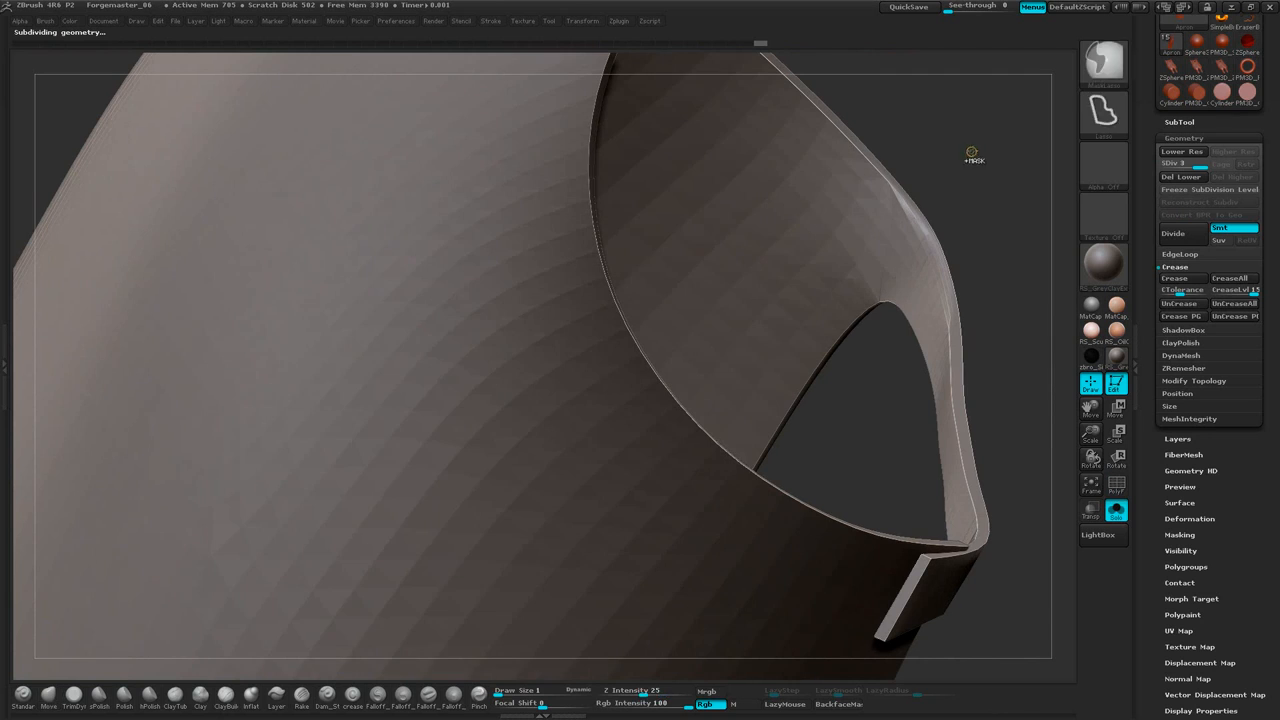
pyautogui.hotkey('ctrl', 'z')
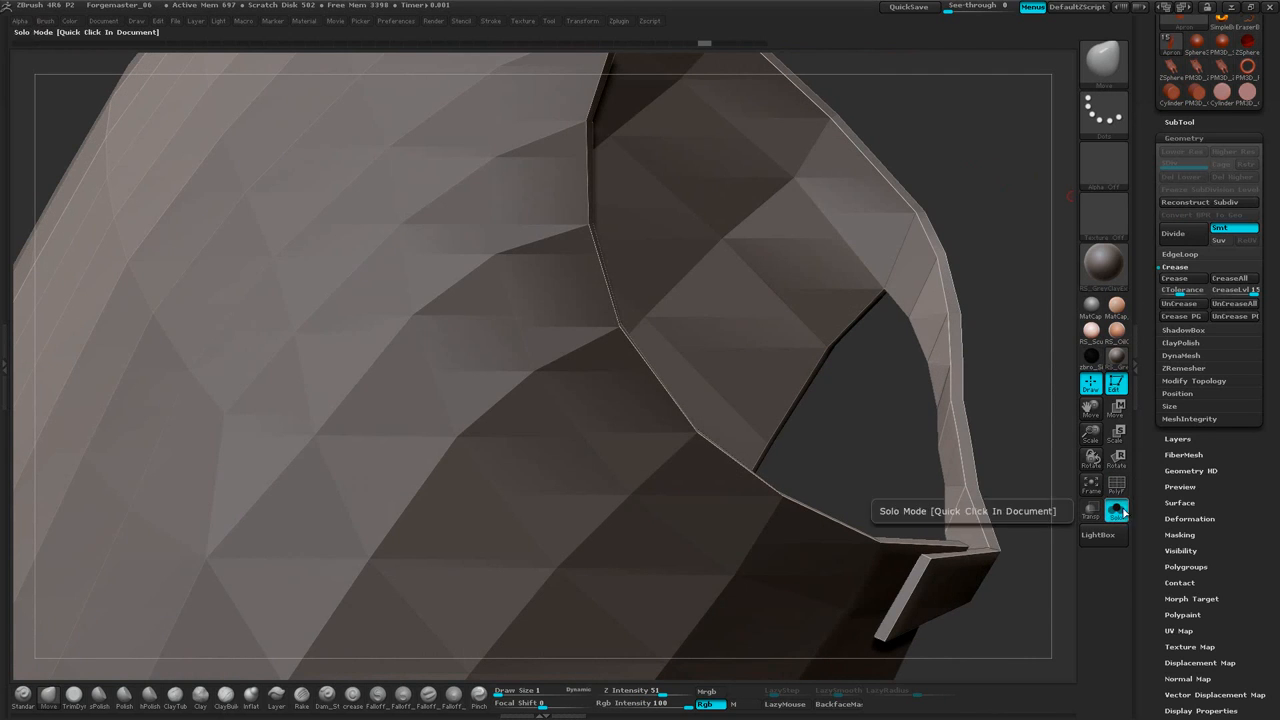
# Turn off solo mode and check how the apron and its waist strap fit against the body
pyautogui.click(1117, 511)
pyautogui.keyDown('alt'); pyautogui.moveTo(1064, 206); pyautogui.dragTo(676, 396); pyautogui.keyUp('alt')
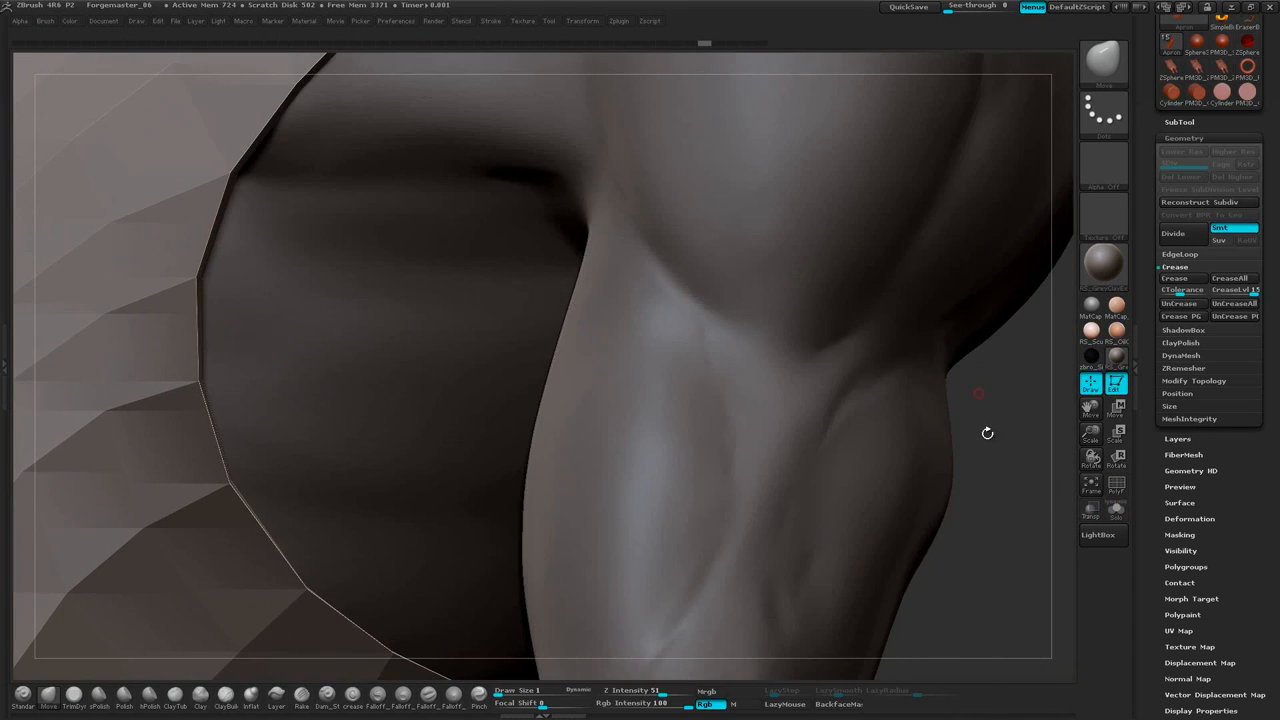
pyautogui.keyDown('alt'); pyautogui.moveTo(988, 433); pyautogui.dragTo(840, 263); pyautogui.keyUp('alt')
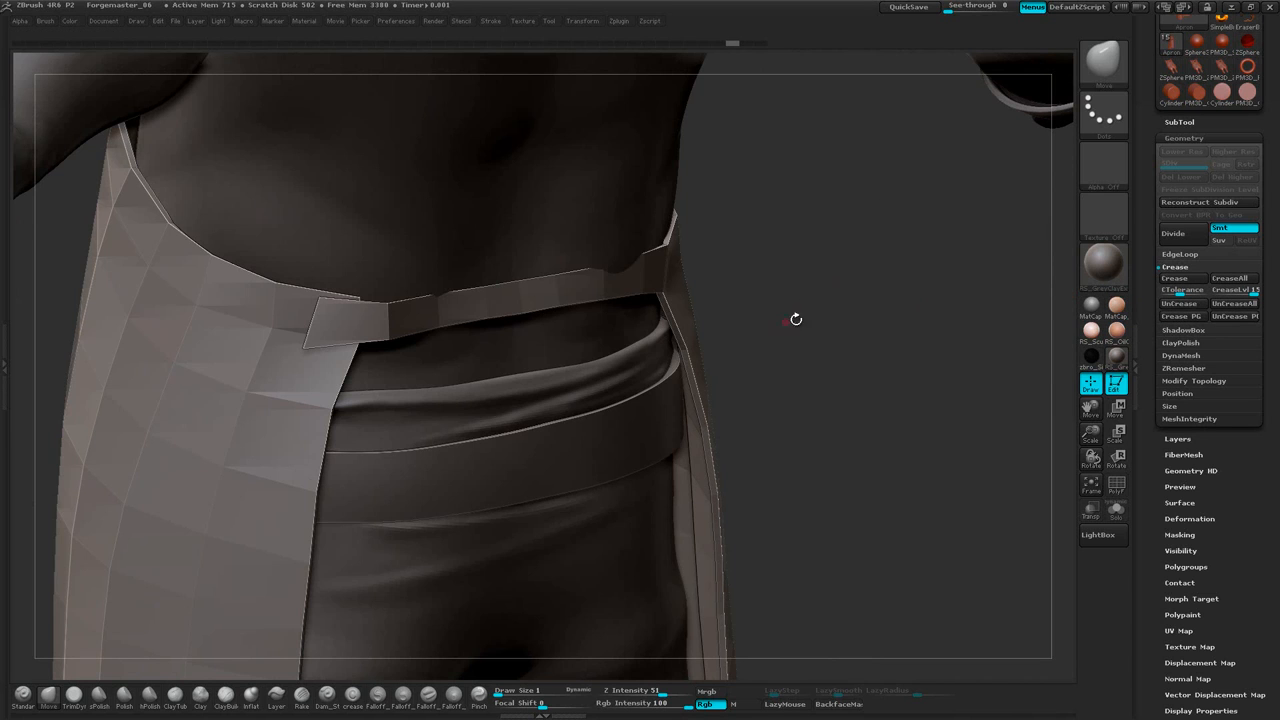
pyautogui.keyDown('alt'); pyautogui.moveTo(795, 320); pyautogui.dragTo(1089, 167); pyautogui.keyUp('alt')
# Subdivide the apron to level 5 and return it to subdivision level 1
pyautogui.click(1174, 232)
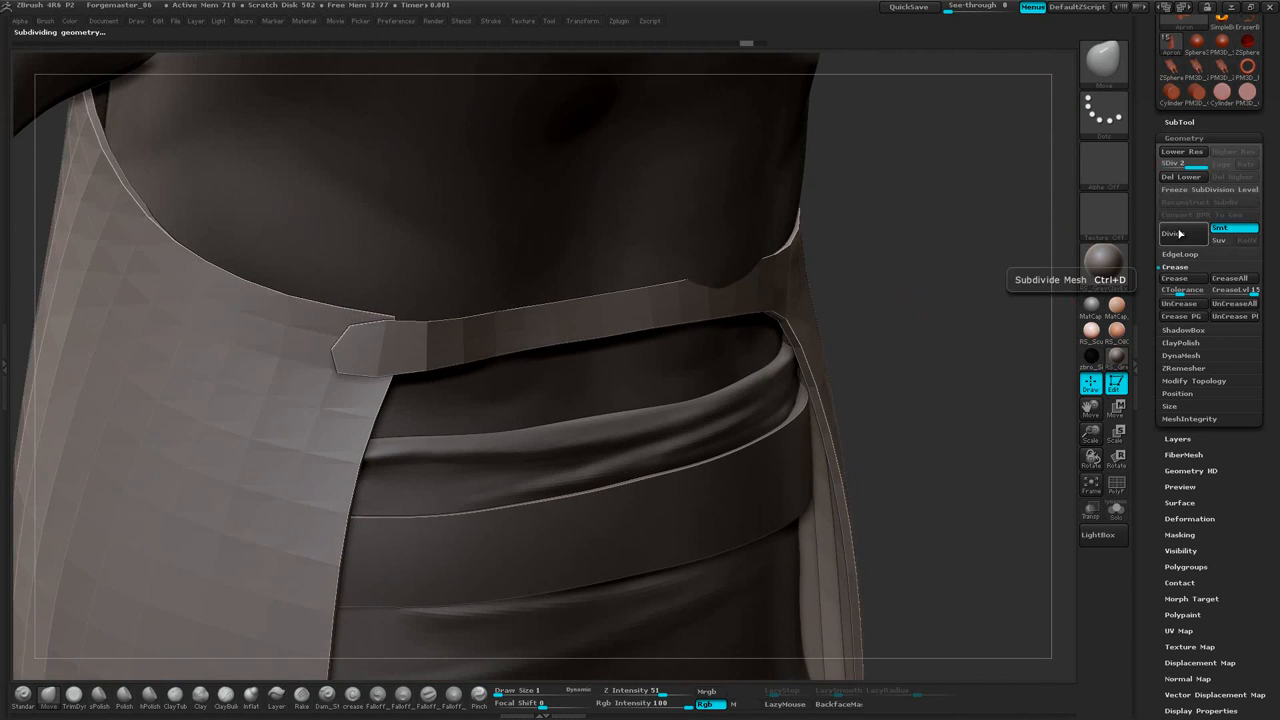
pyautogui.moveTo(952, 268); pyautogui.dragTo(887, 314)
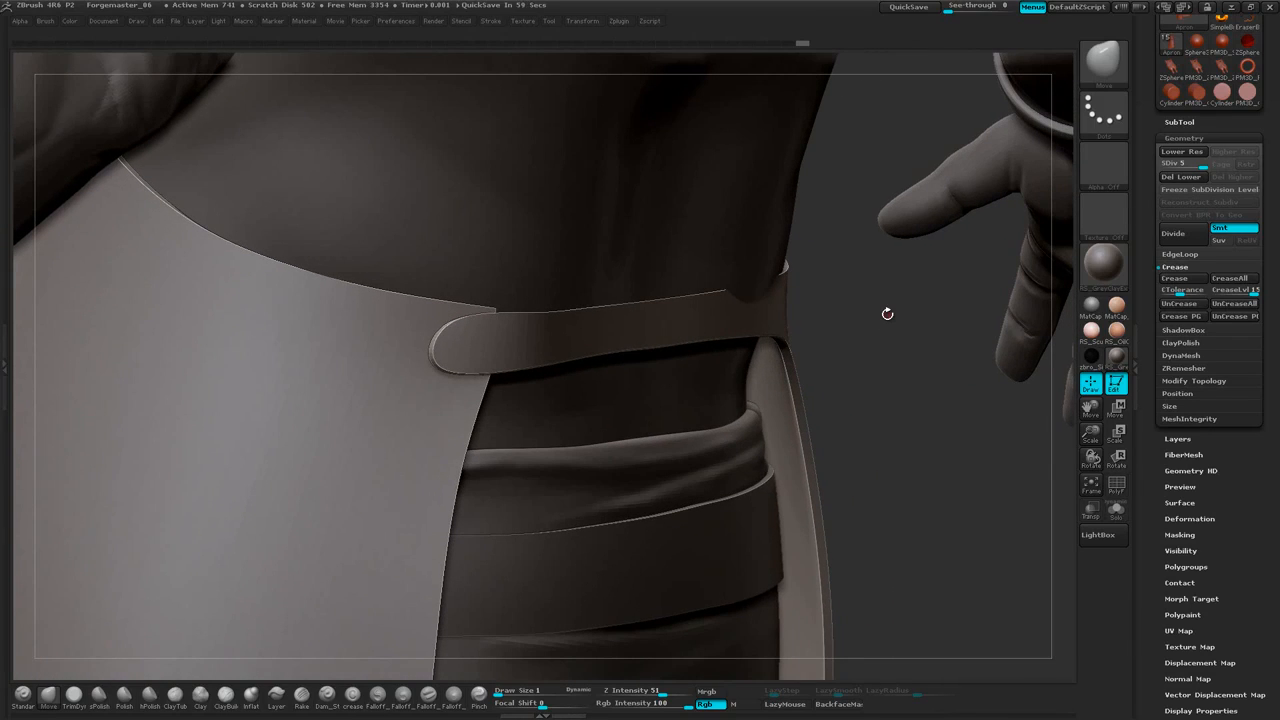
pyautogui.moveTo(1185, 165); pyautogui.dragTo(1125, 168)
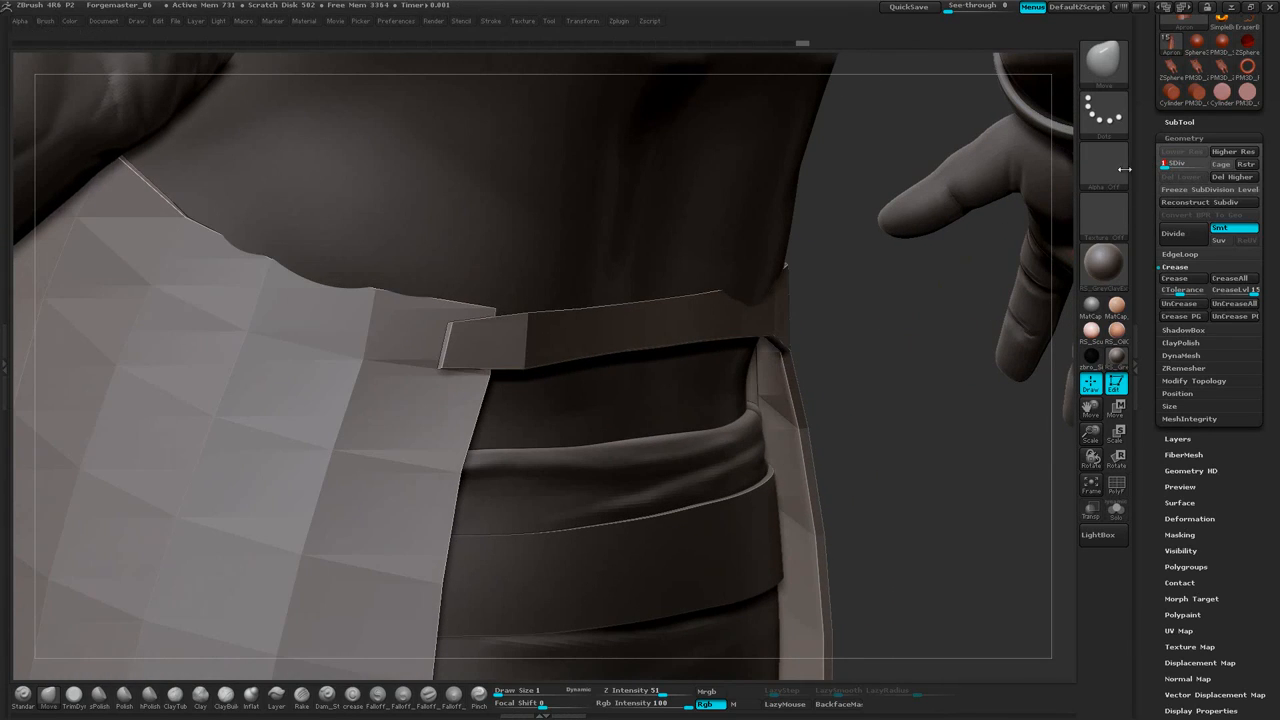
# Turn on the polygroup wireframe, isolate the apron in solo mode and examine the rim faces around the waist strap's end
pyautogui.moveTo(932, 409); pyautogui.dragTo(1104, 450)
pyautogui.click(1117, 487)
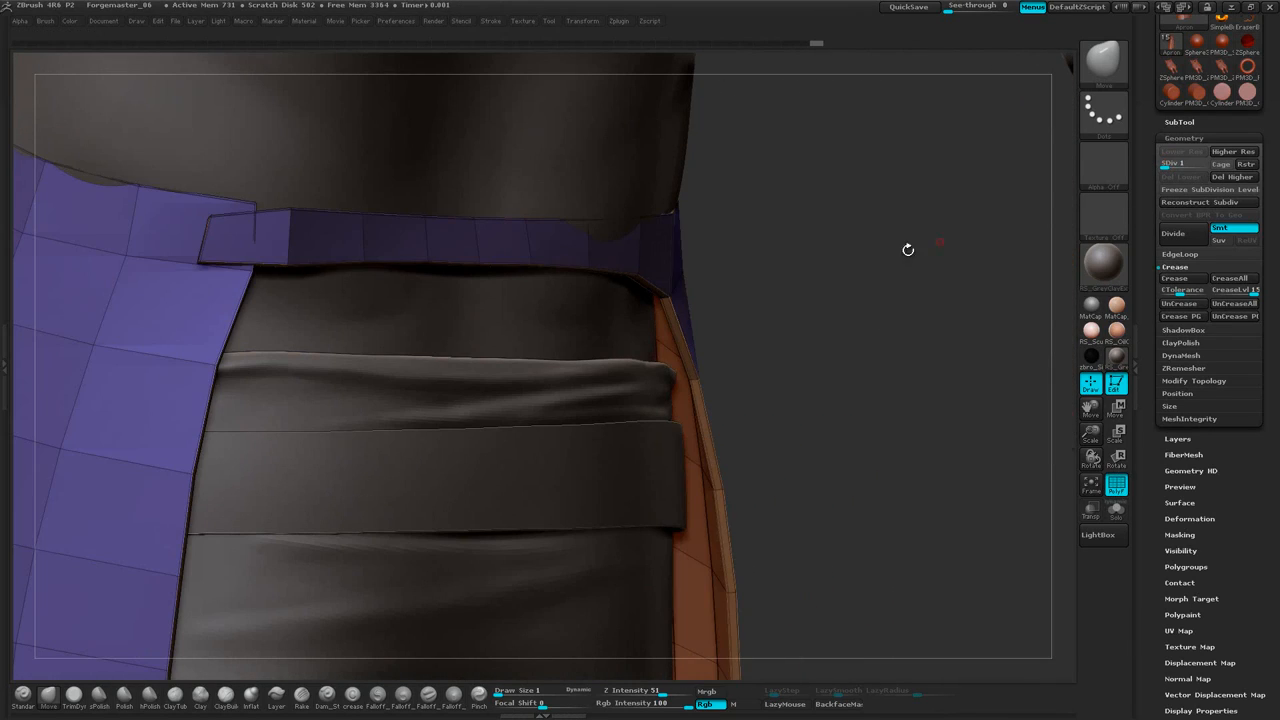
pyautogui.click(1117, 511)
pyautogui.moveTo(857, 349); pyautogui.dragTo(585, 6)
pyautogui.moveTo(298, 56)
pyautogui.mouseDown()
pyautogui.moveTo(660, 34)
pyautogui.moveTo(309, 343)
pyautogui.moveTo(246, 241)
pyautogui.moveTo(437, 489)
pyautogui.moveTo(420, 443)
pyautogui.moveTo(377, 474)
pyautogui.moveTo(423, 377)
pyautogui.mouseUp()
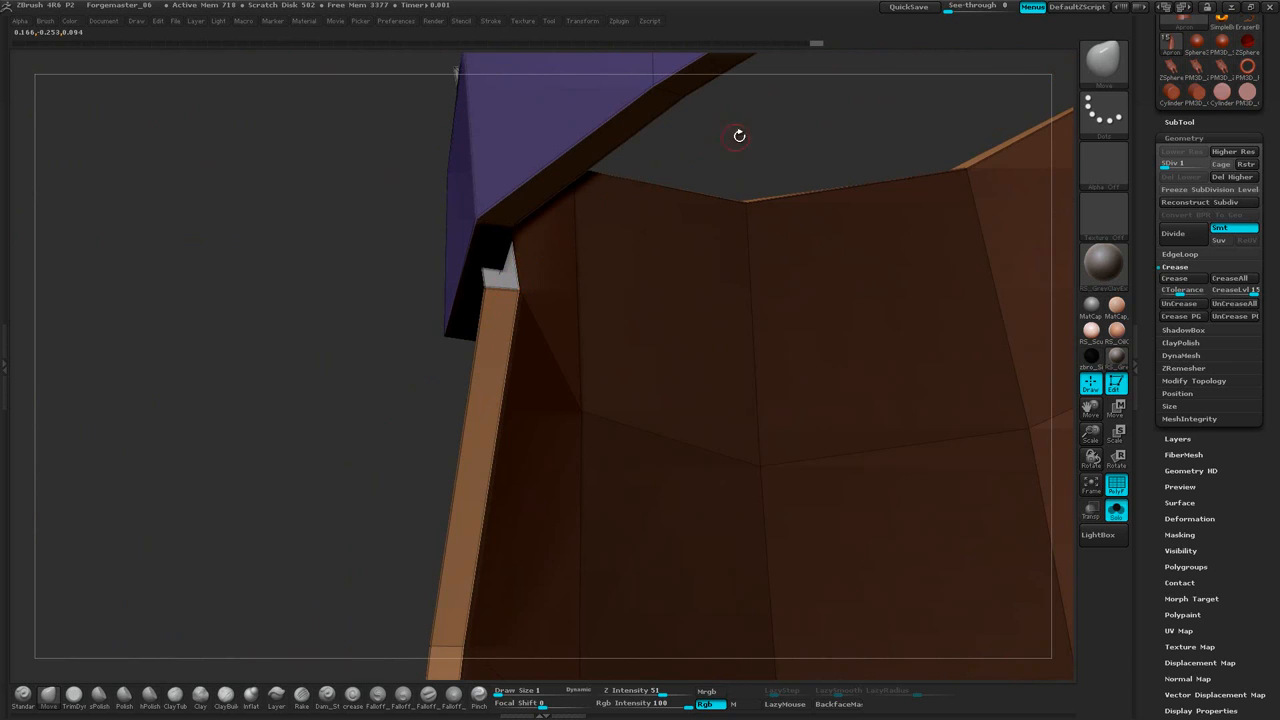
pyautogui.moveTo(739, 135)
pyautogui.mouseDown()
pyautogui.moveTo(700, 195)
pyautogui.moveTo(643, 223)
pyautogui.moveTo(697, 171)
pyautogui.moveTo(705, 197)
pyautogui.moveTo(668, 187)
pyautogui.moveTo(603, 311)
pyautogui.moveTo(617, 300)
pyautogui.mouseUp()
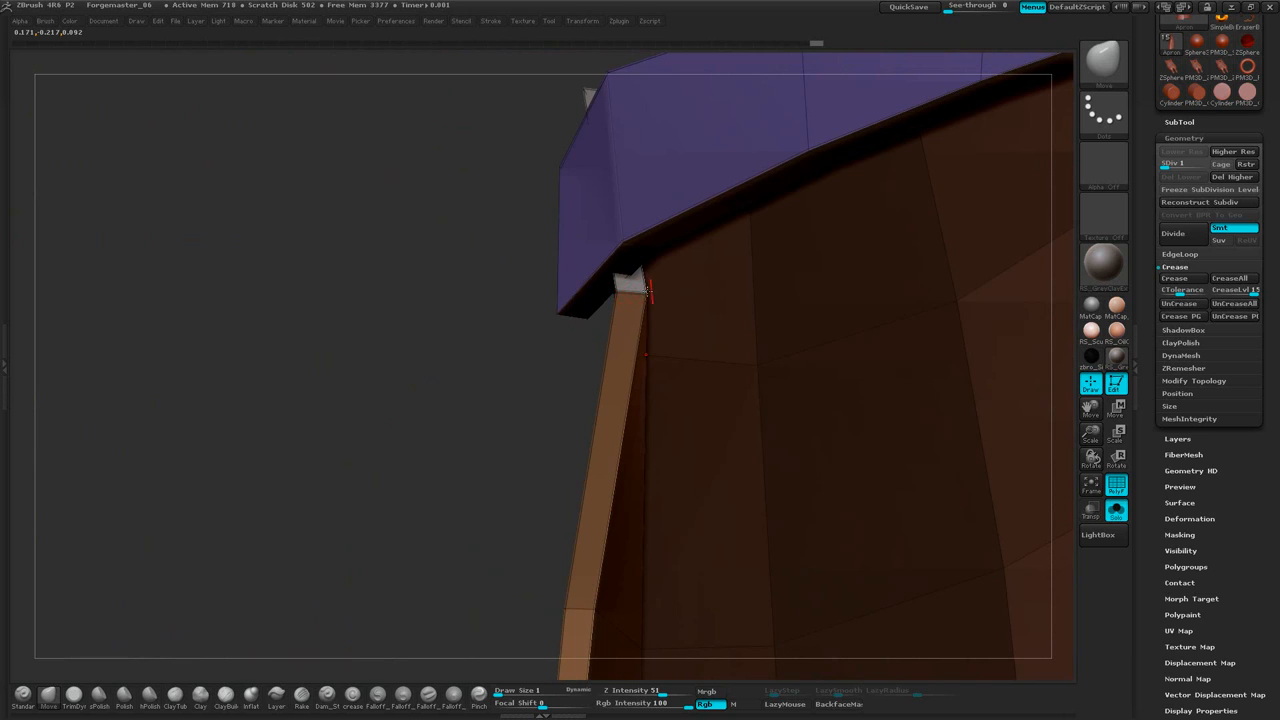
pyautogui.moveTo(496, 394)
pyautogui.mouseDown()
pyautogui.moveTo(478, 440)
pyautogui.moveTo(614, 306)
pyautogui.moveTo(660, 180)
pyautogui.moveTo(726, 135)
pyautogui.moveTo(656, 266)
pyautogui.mouseUp()
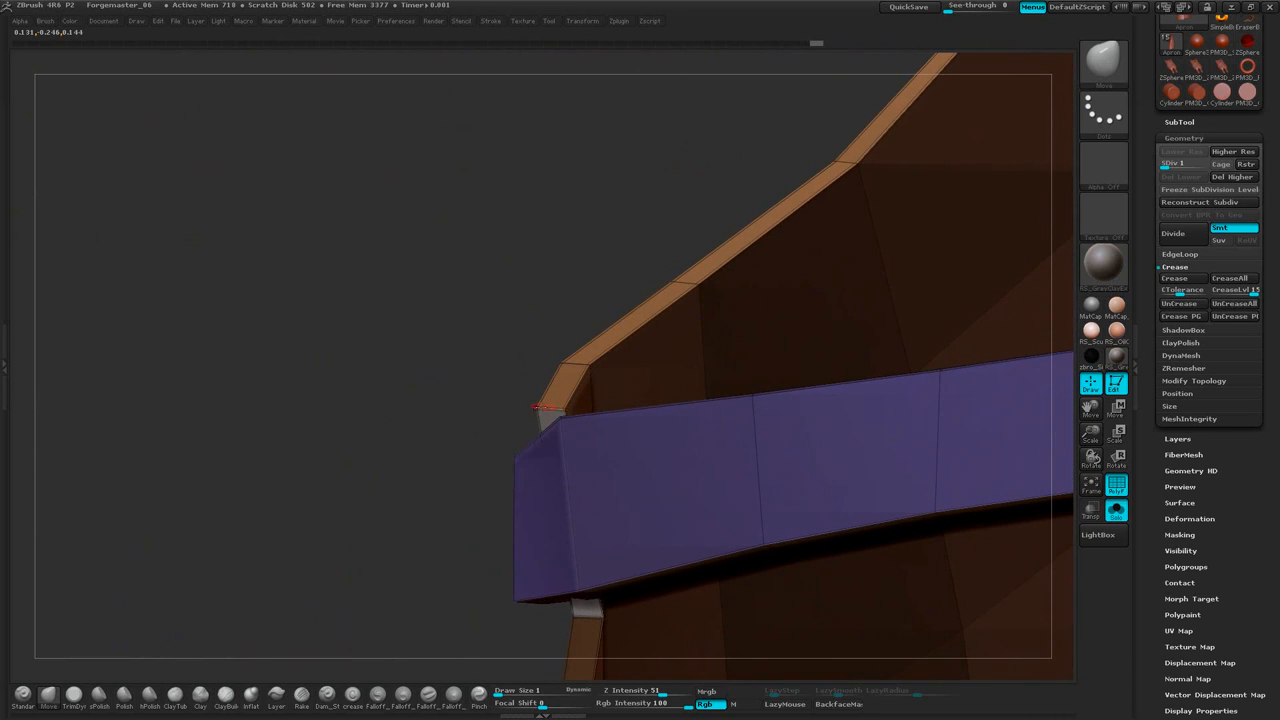
pyautogui.moveTo(597, 233); pyautogui.dragTo(429, 434)
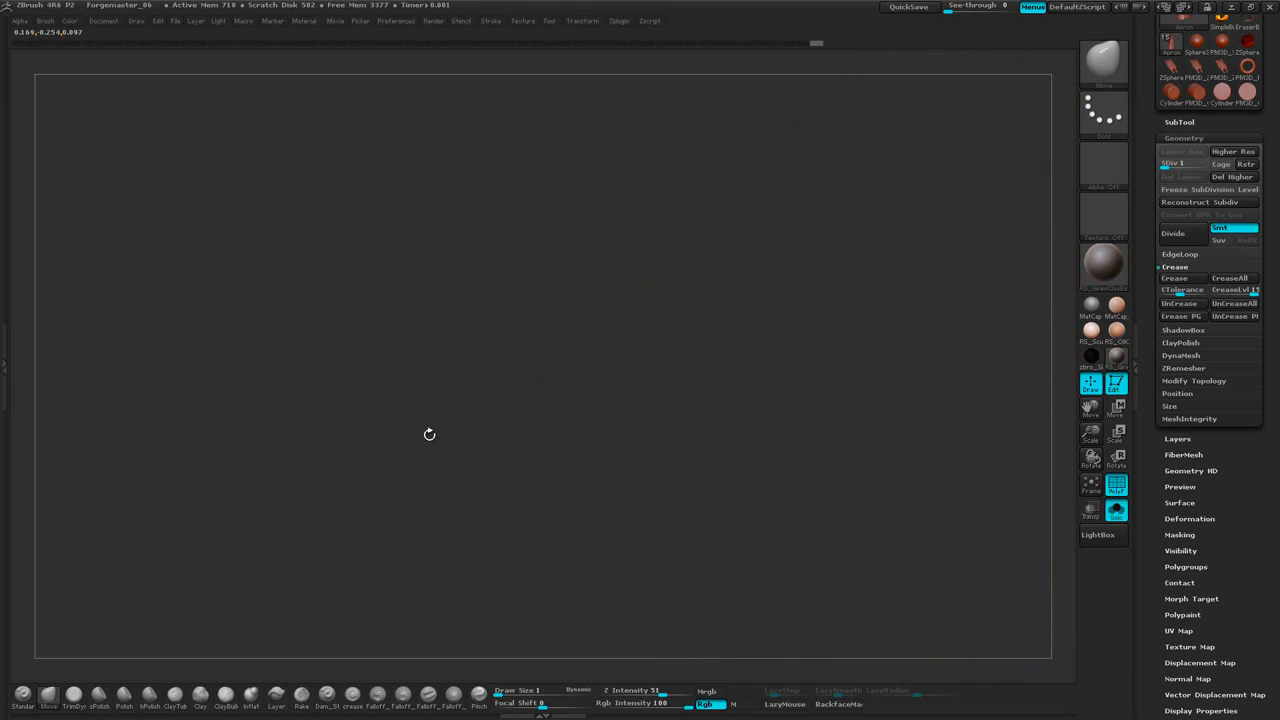
pyautogui.moveTo(730, 397); pyautogui.dragTo(208, 357)
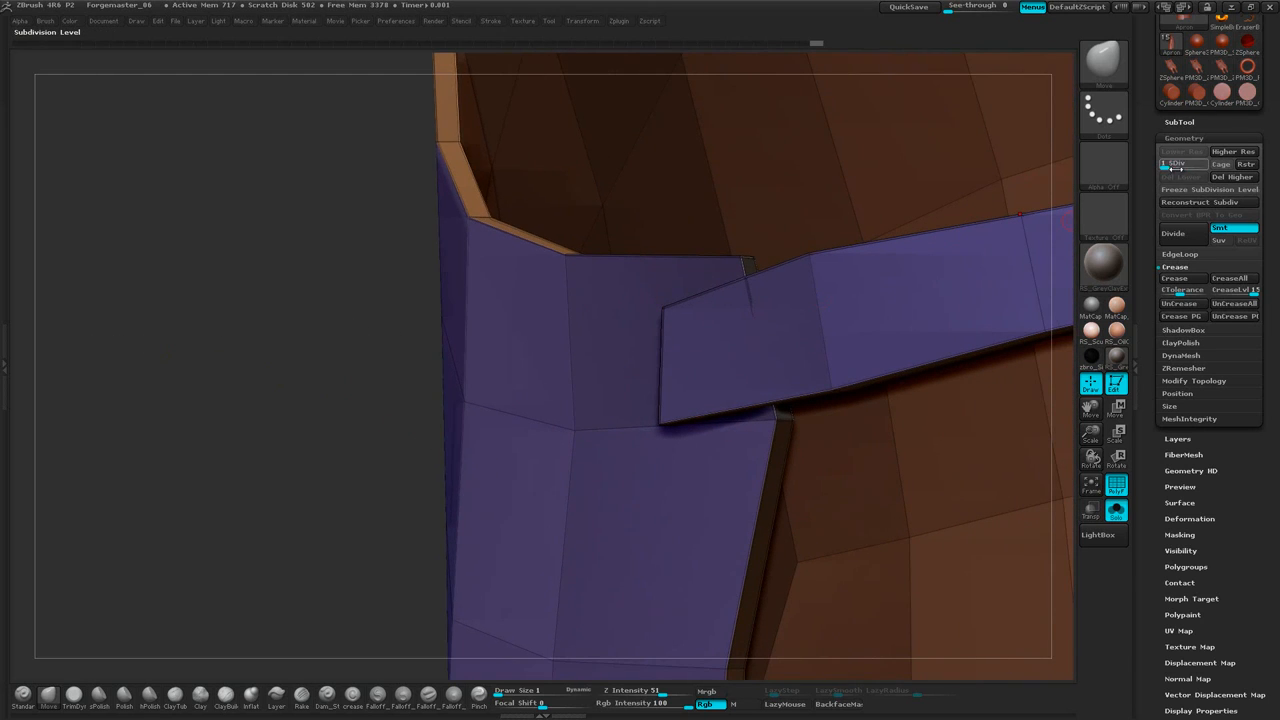
# Set the apron to subdivision level 4 and delete its higher level
pyautogui.click(1203, 164)
pyautogui.moveTo(325, 479); pyautogui.dragTo(385, 432)
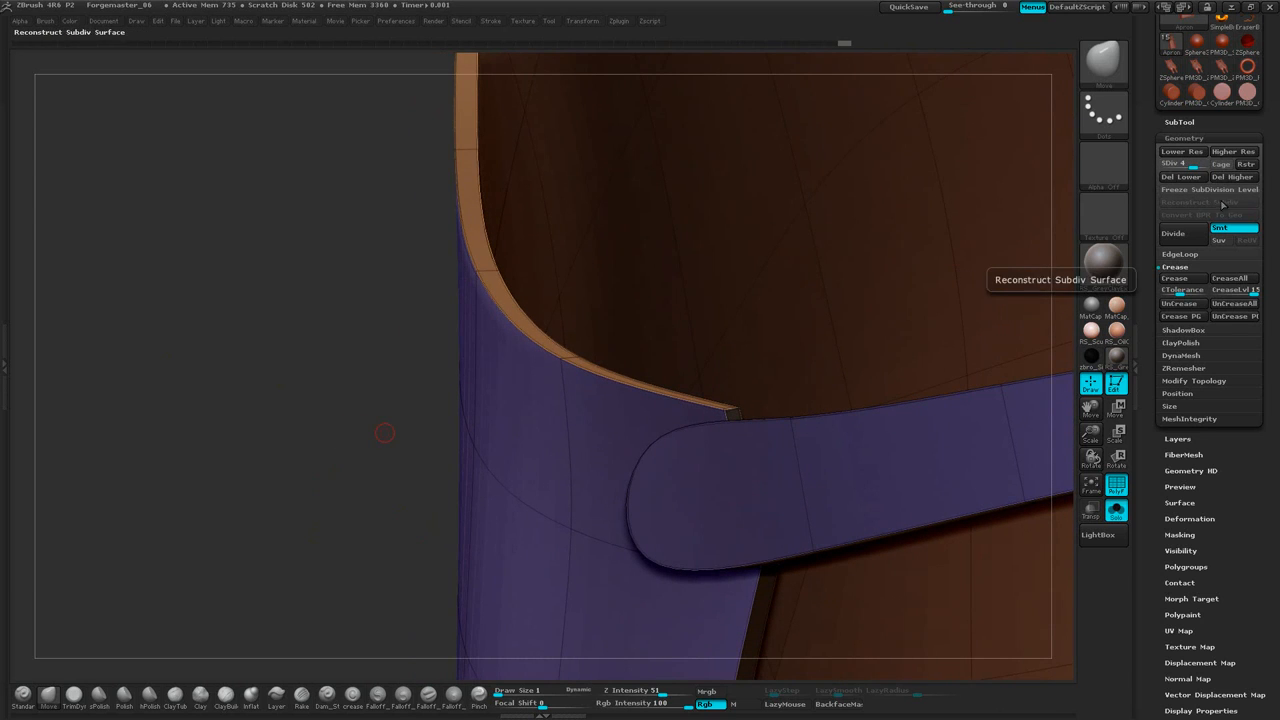
pyautogui.click(1236, 178)
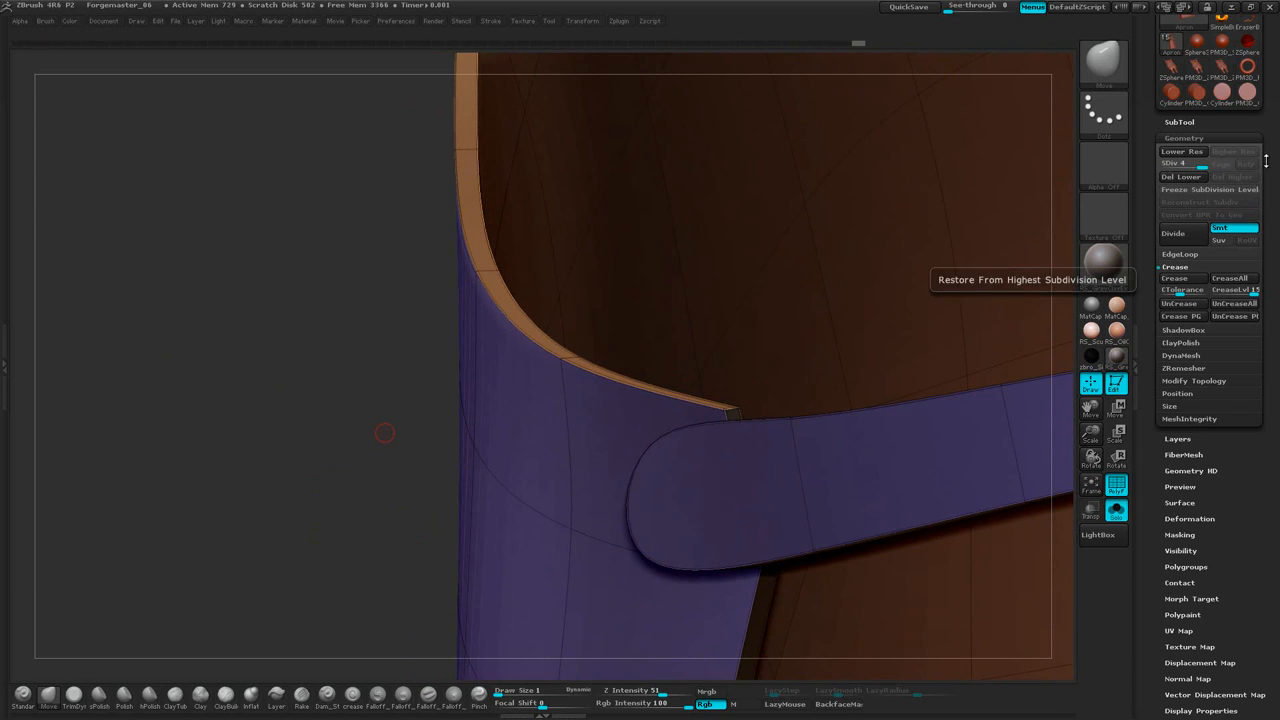
# Duplicate the apron subtool and return to its geometry settings
pyautogui.click(1187, 121)
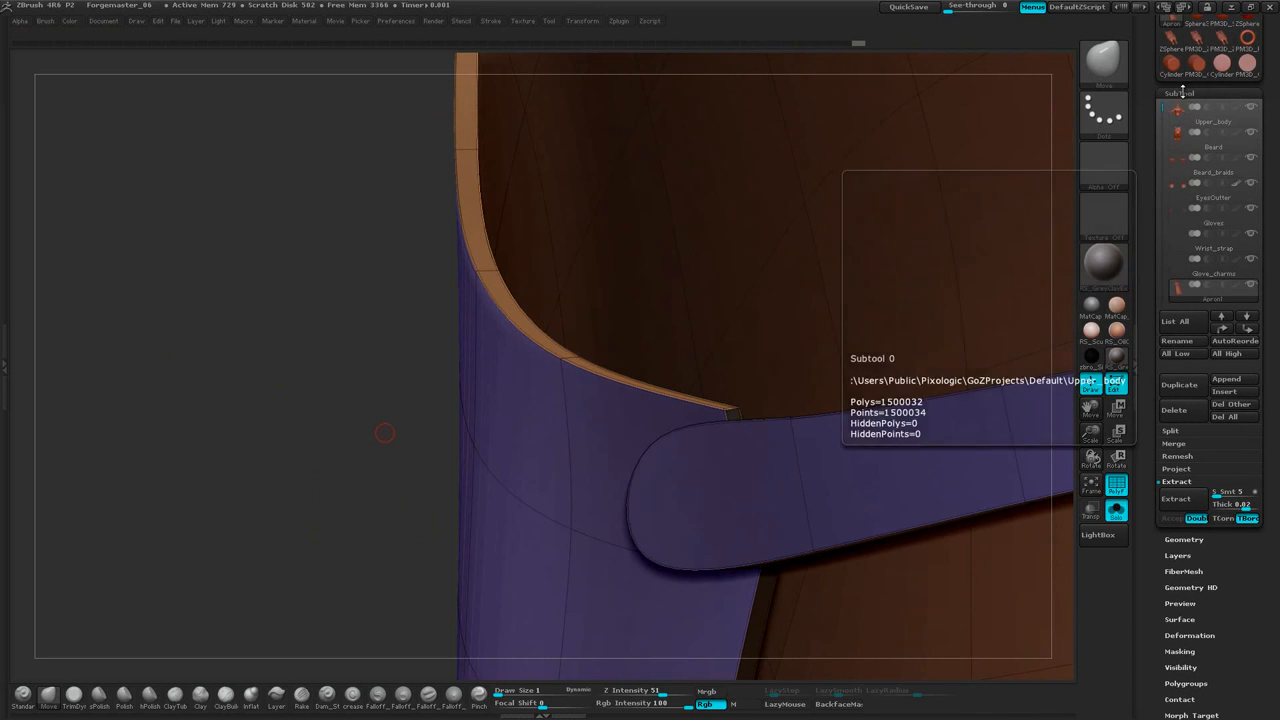
pyautogui.click(1215, 96)
pyautogui.click(1190, 110)
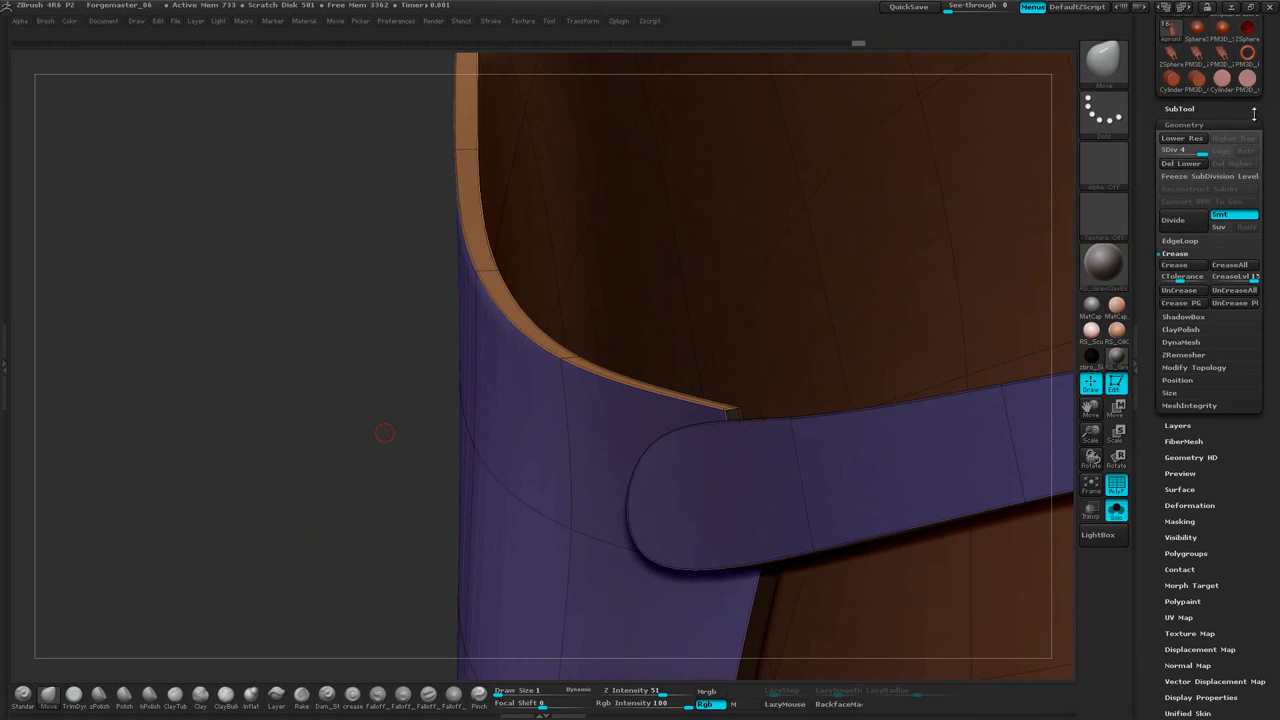
# Remove all creases from the apron, subdivide it to level 6 and turn off the polygroup wireframe
pyautogui.click(1226, 292)
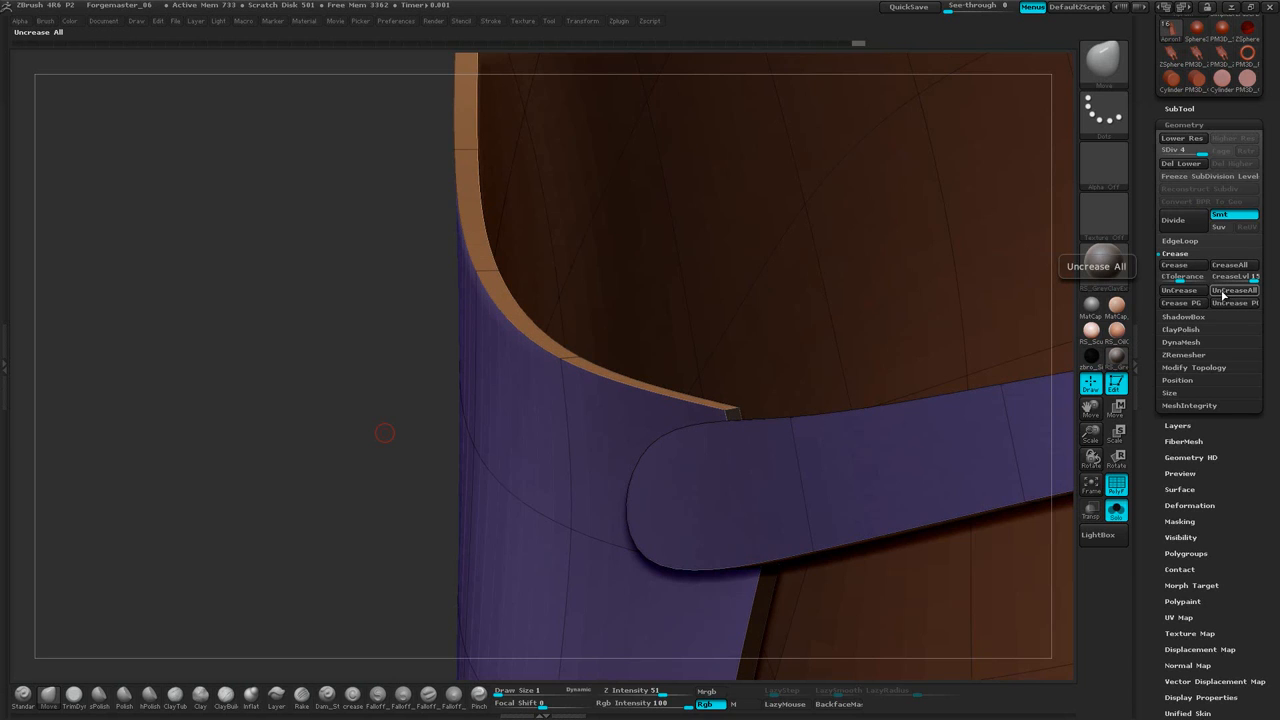
pyautogui.click(1182, 222)
pyautogui.click(1176, 226)
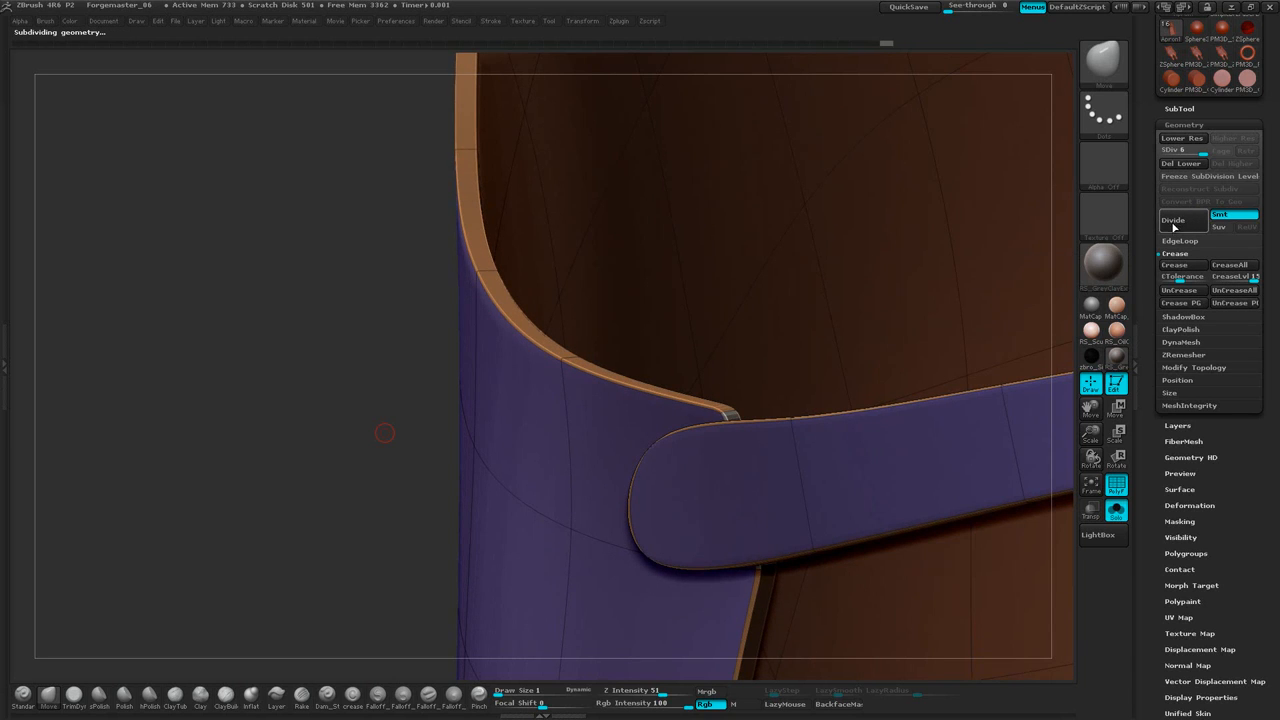
pyautogui.moveTo(393, 494); pyautogui.dragTo(420, 402)
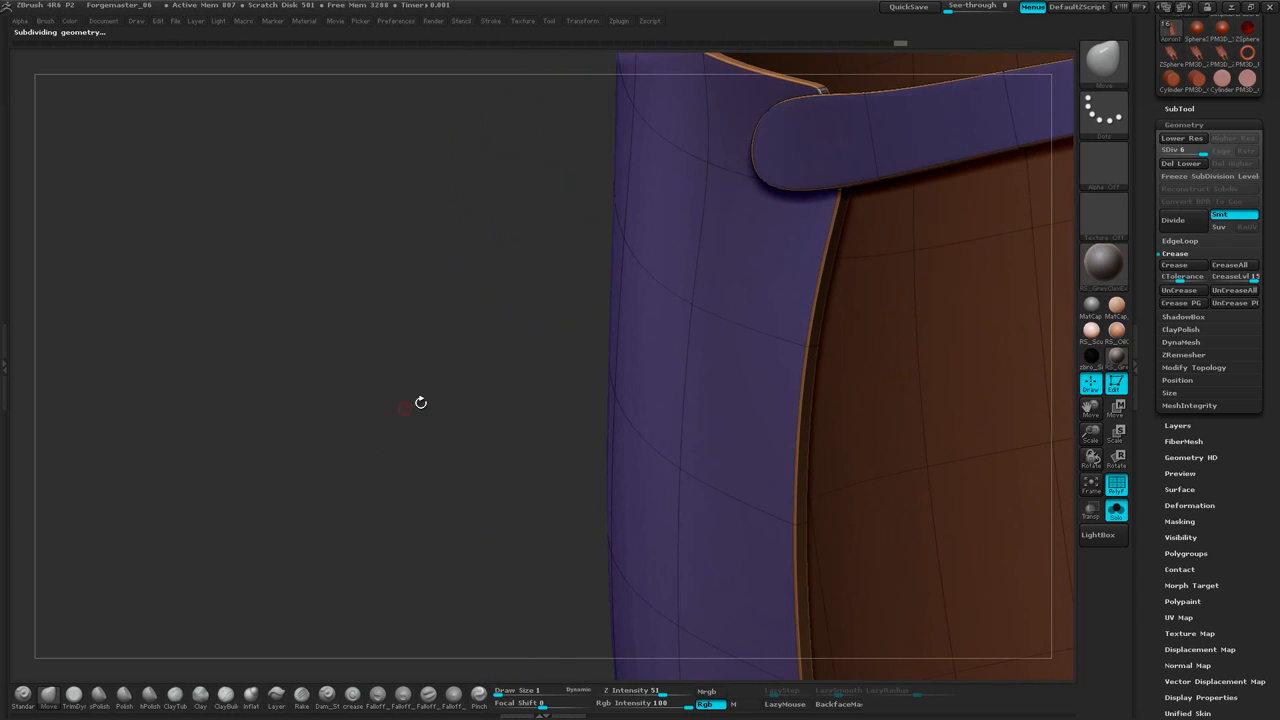
pyautogui.click(1119, 489)
# Set the brush draw size to 14 and activate symmetry for the apron
pyautogui.moveTo(507, 279); pyautogui.dragTo(570, 322)
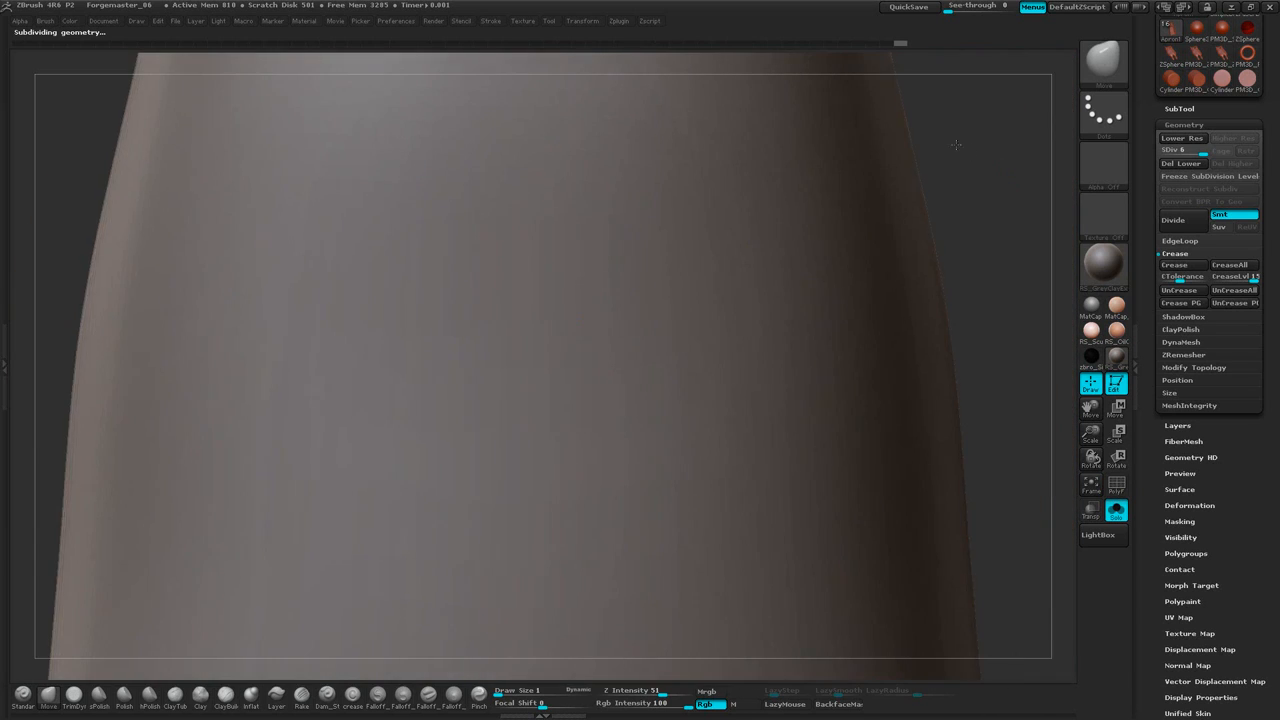
pyautogui.moveTo(956, 145)
pyautogui.keyDown('alt'); pyautogui.mouseDown()
pyautogui.moveTo(877, 391)
pyautogui.moveTo(886, 486)
pyautogui.moveTo(877, 343)
pyautogui.moveTo(893, 302)
pyautogui.moveTo(887, 357)
pyautogui.moveTo(862, 232)
pyautogui.moveTo(886, 194)
pyautogui.moveTo(834, 257)
pyautogui.moveTo(753, 222)
pyautogui.moveTo(838, 188)
pyautogui.mouseUp(); pyautogui.keyUp('alt')
pyautogui.press('space')
pyautogui.moveTo(838, 188)
pyautogui.mouseDown()
pyautogui.moveTo(866, 189)
pyautogui.moveTo(783, 175)
pyautogui.mouseUp()
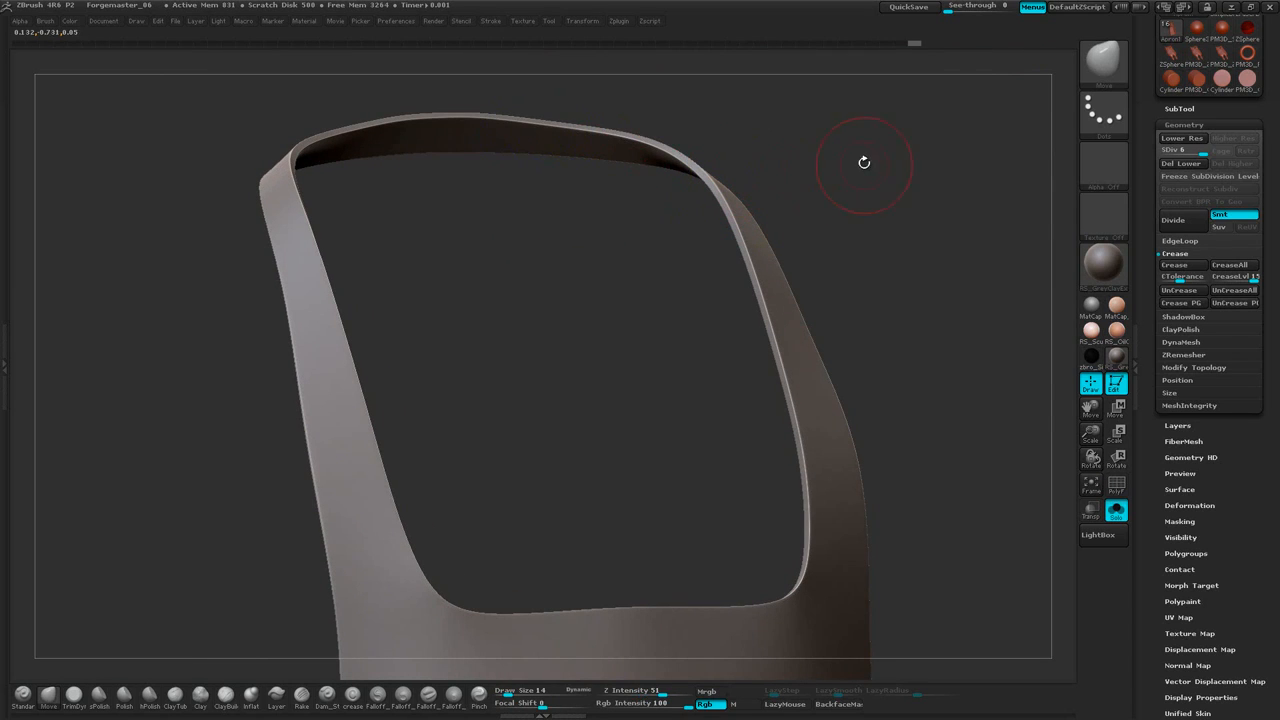
pyautogui.press('space')
pyautogui.moveTo(864, 162); pyautogui.dragTo(871, 114)
pyautogui.click(582, 21)
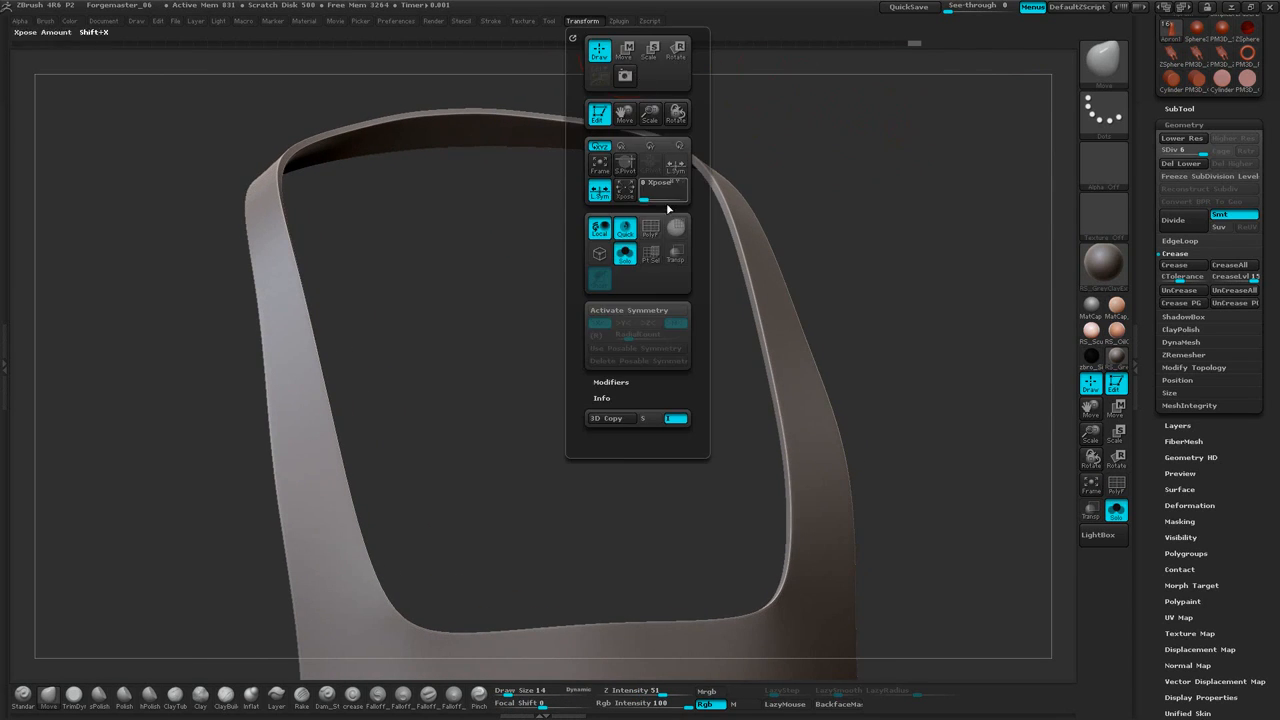
pyautogui.click(644, 313)
# Smooth the rim edges of the apron's neck strap and armholes with the Smooth brush
pyautogui.press('space')
pyautogui.moveTo(865, 209); pyautogui.dragTo(950, 268)
pyautogui.press('space')
pyautogui.press('shift')
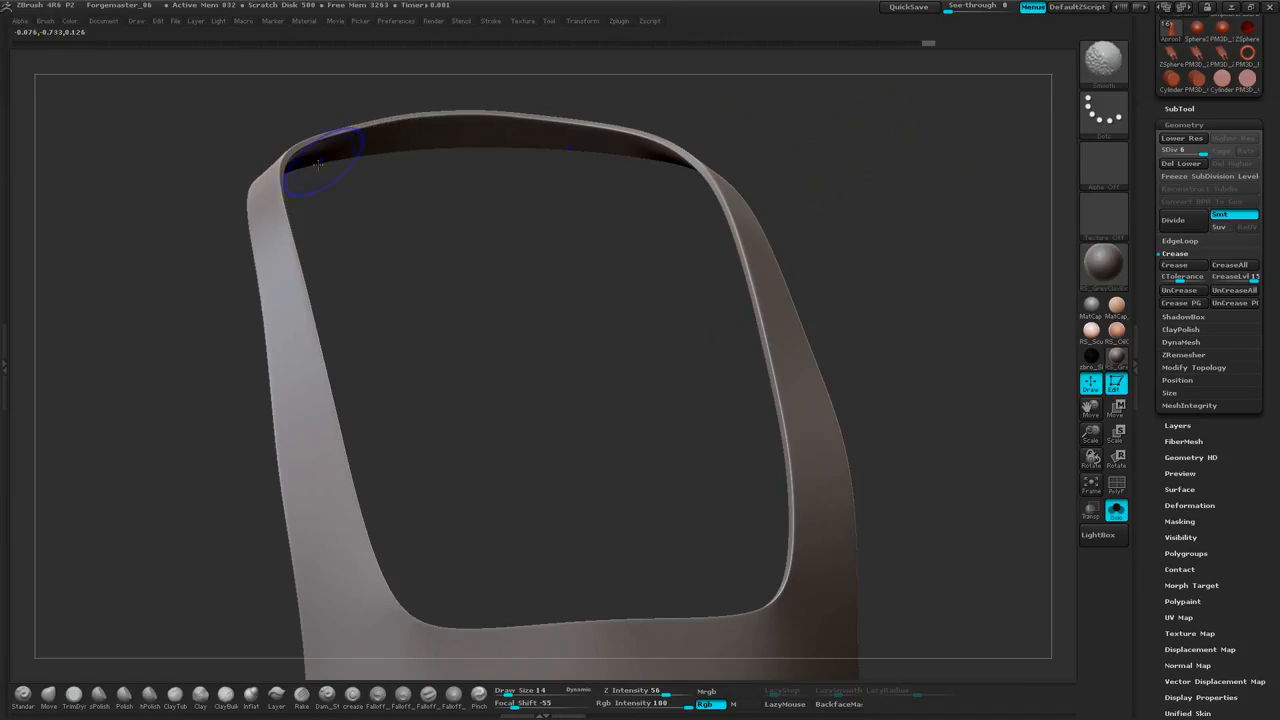
pyautogui.moveTo(904, 308); pyautogui.dragTo(866, 108)
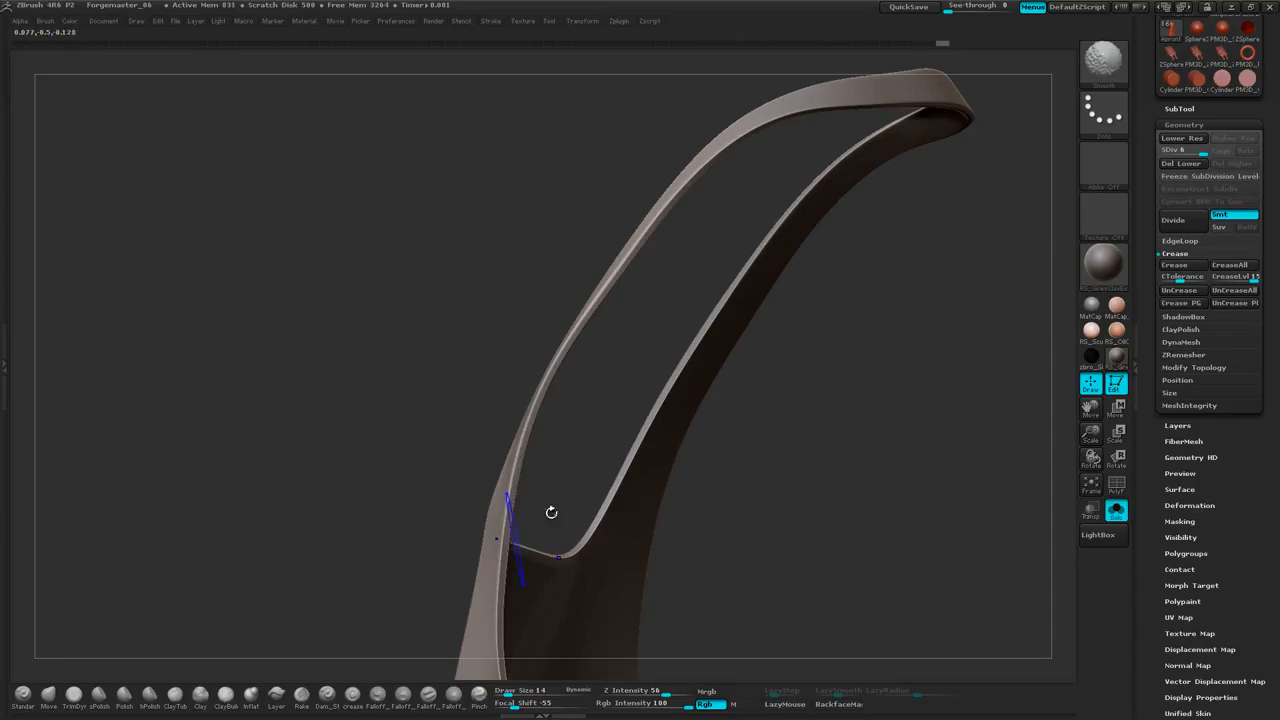
pyautogui.moveTo(758, 450)
pyautogui.keyDown('alt'); pyautogui.mouseDown()
pyautogui.moveTo(783, 270)
pyautogui.moveTo(860, 200)
pyautogui.mouseUp(); pyautogui.keyUp('alt')
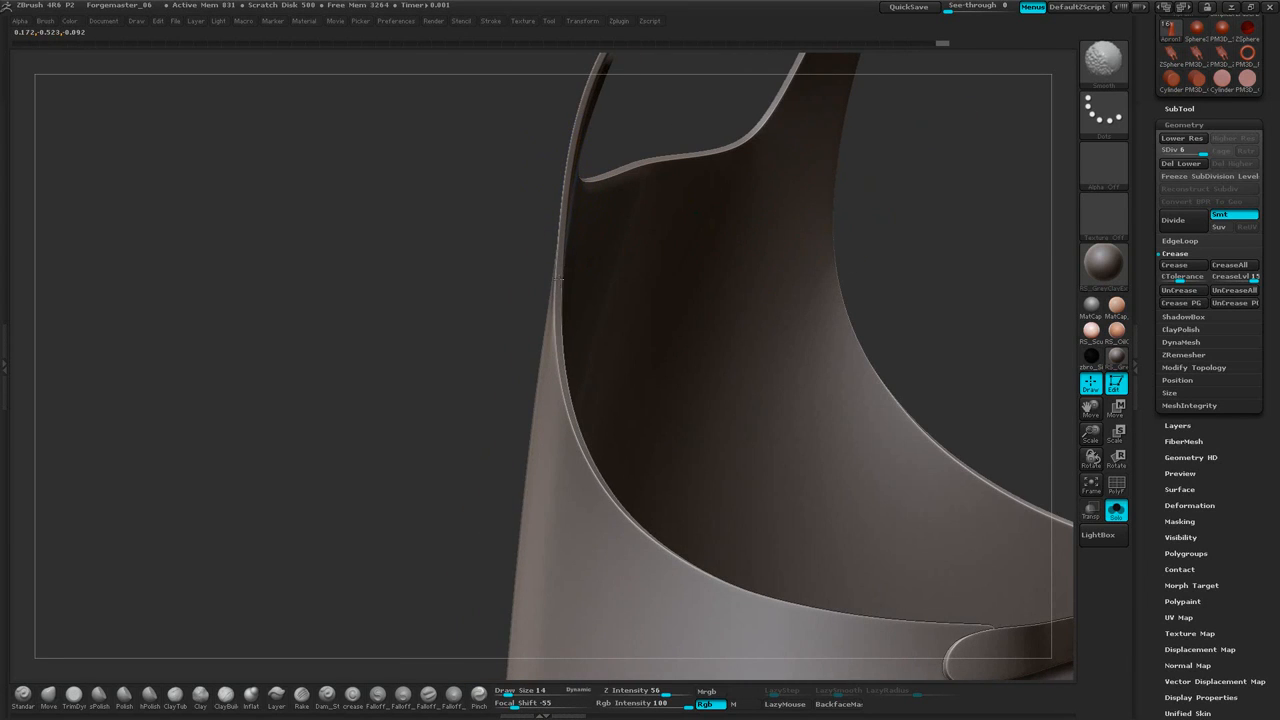
pyautogui.keyDown('alt'); pyautogui.moveTo(951, 322); pyautogui.dragTo(750, 156); pyautogui.keyUp('alt')
# Smooth the apron's edges around the rounded end of the waist strap
pyautogui.moveTo(857, 177); pyautogui.dragTo(740, 190)
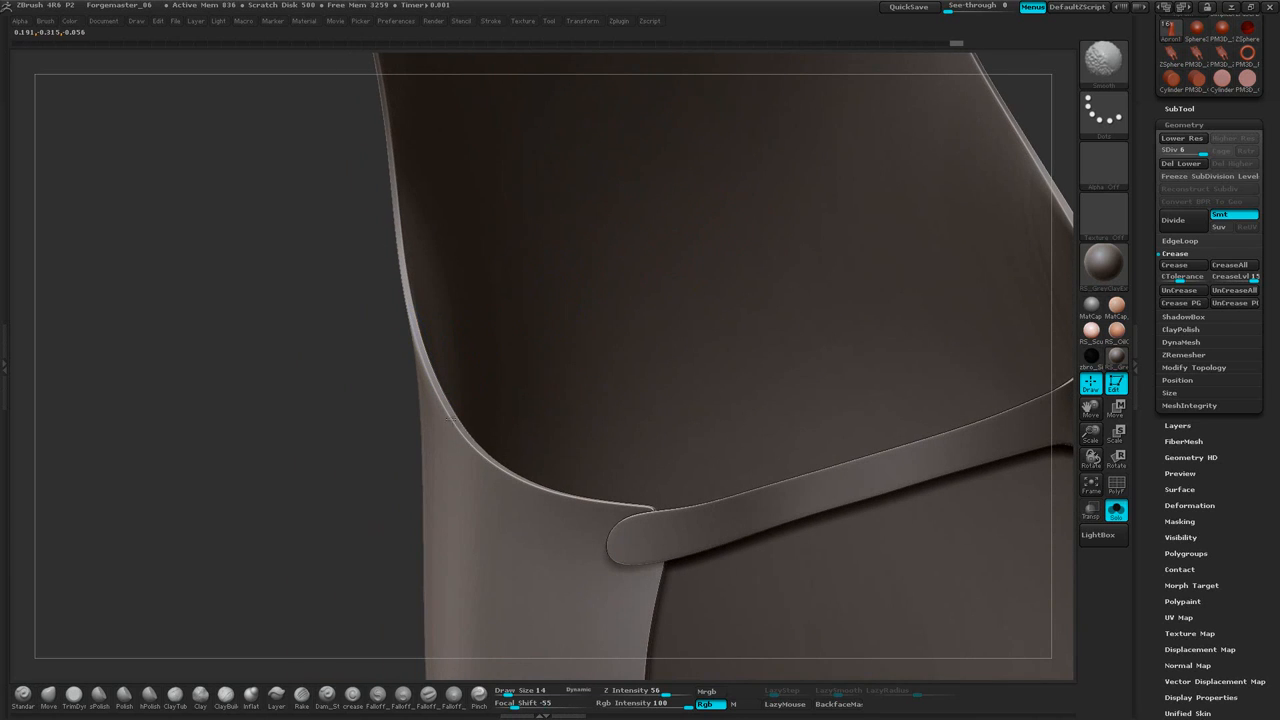
pyautogui.moveTo(336, 554)
pyautogui.keyDown('alt'); pyautogui.mouseDown()
pyautogui.moveTo(376, 368)
pyautogui.moveTo(337, 517)
pyautogui.moveTo(338, 441)
pyautogui.moveTo(322, 432)
pyautogui.mouseUp(); pyautogui.keyUp('alt')
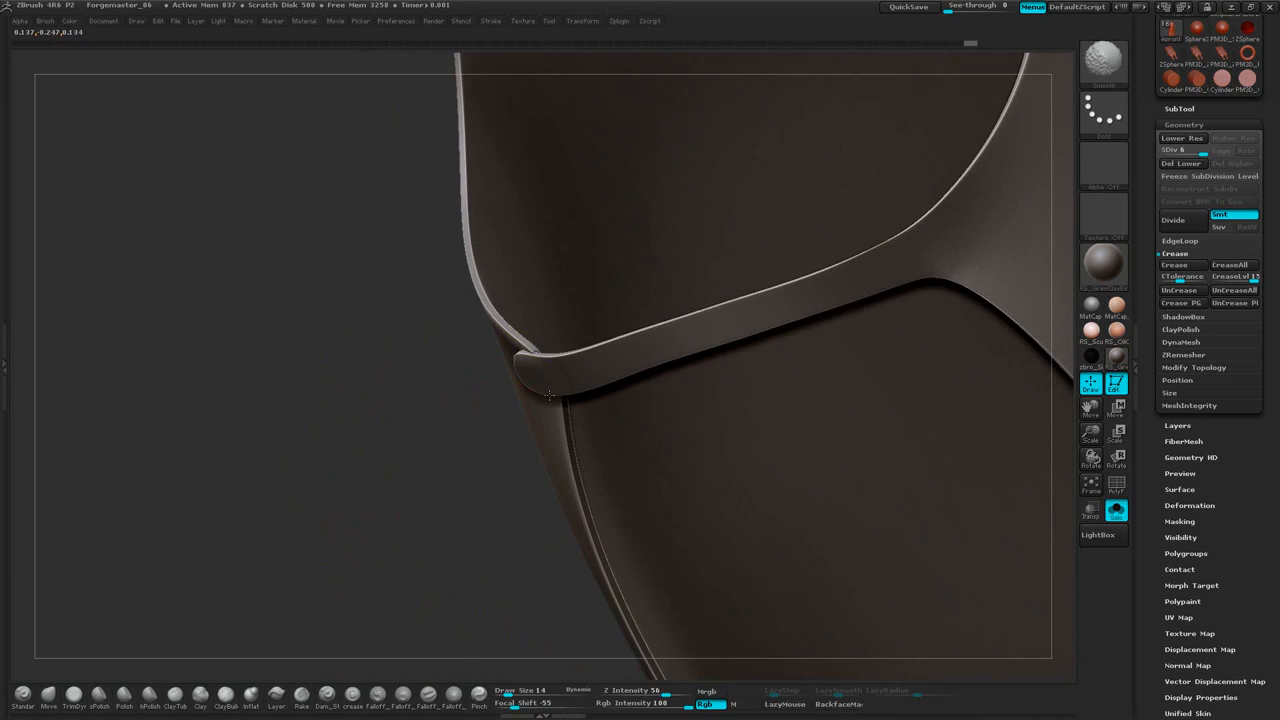
pyautogui.moveTo(498, 530); pyautogui.dragTo(477, 474)
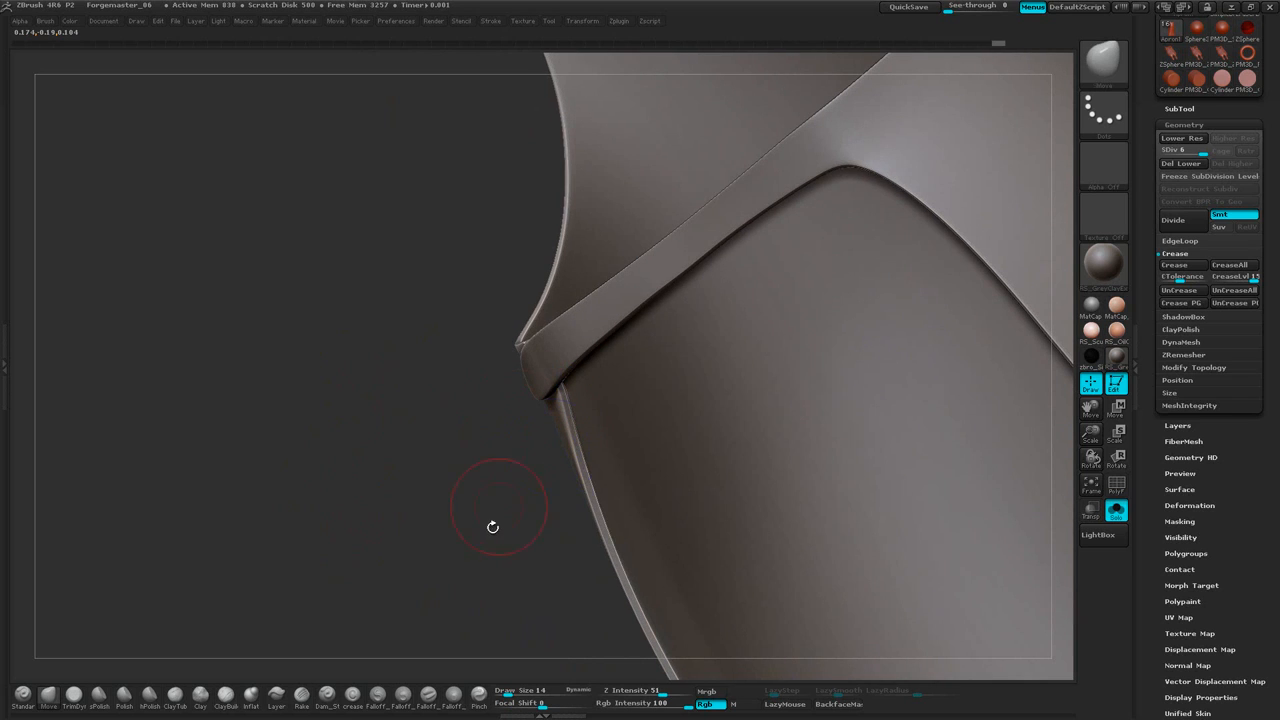
pyautogui.moveTo(492, 527)
pyautogui.mouseDown()
pyautogui.moveTo(457, 377)
pyautogui.moveTo(438, 387)
pyautogui.moveTo(443, 431)
pyautogui.moveTo(409, 477)
pyautogui.moveTo(466, 320)
pyautogui.moveTo(476, 353)
pyautogui.moveTo(508, 258)
pyautogui.mouseUp()
# Smooth the apron's long side edges and the lower hem, including its corners, with the Smooth brush
pyautogui.press('shift')
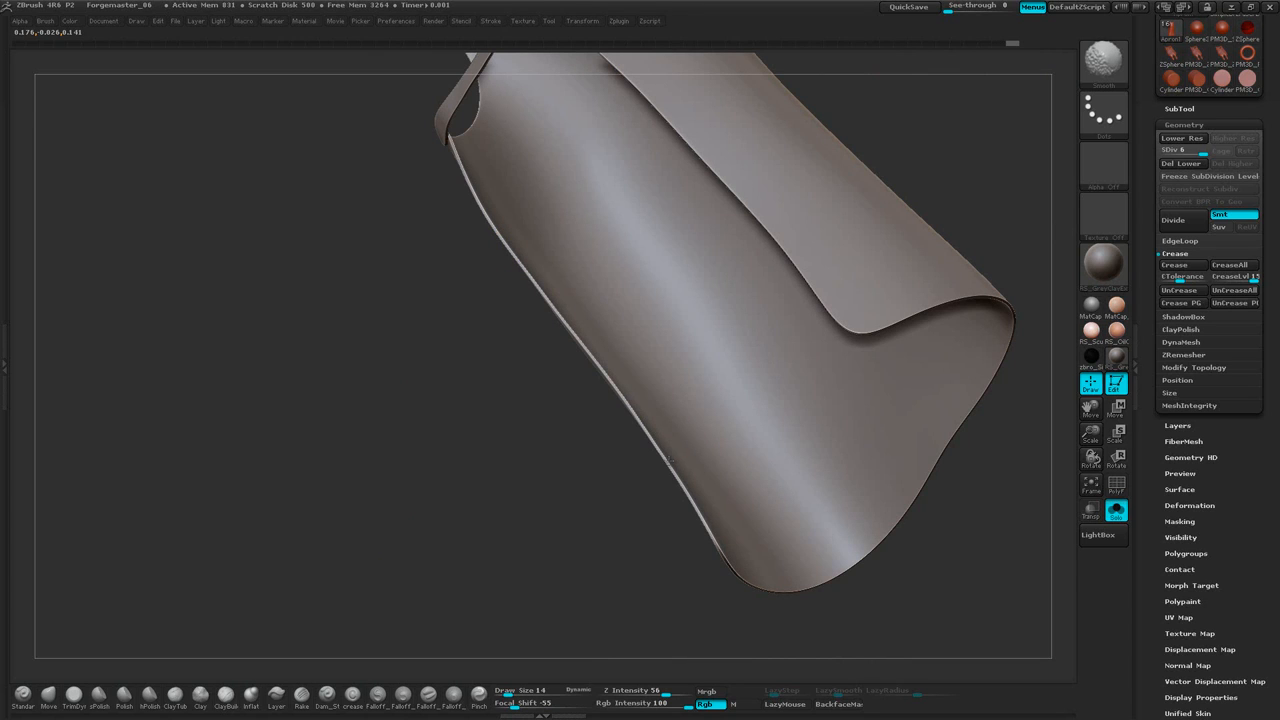
pyautogui.moveTo(890, 540)
pyautogui.mouseDown()
pyautogui.moveTo(740, 534)
pyautogui.moveTo(837, 308)
pyautogui.moveTo(543, 225)
pyautogui.mouseUp()
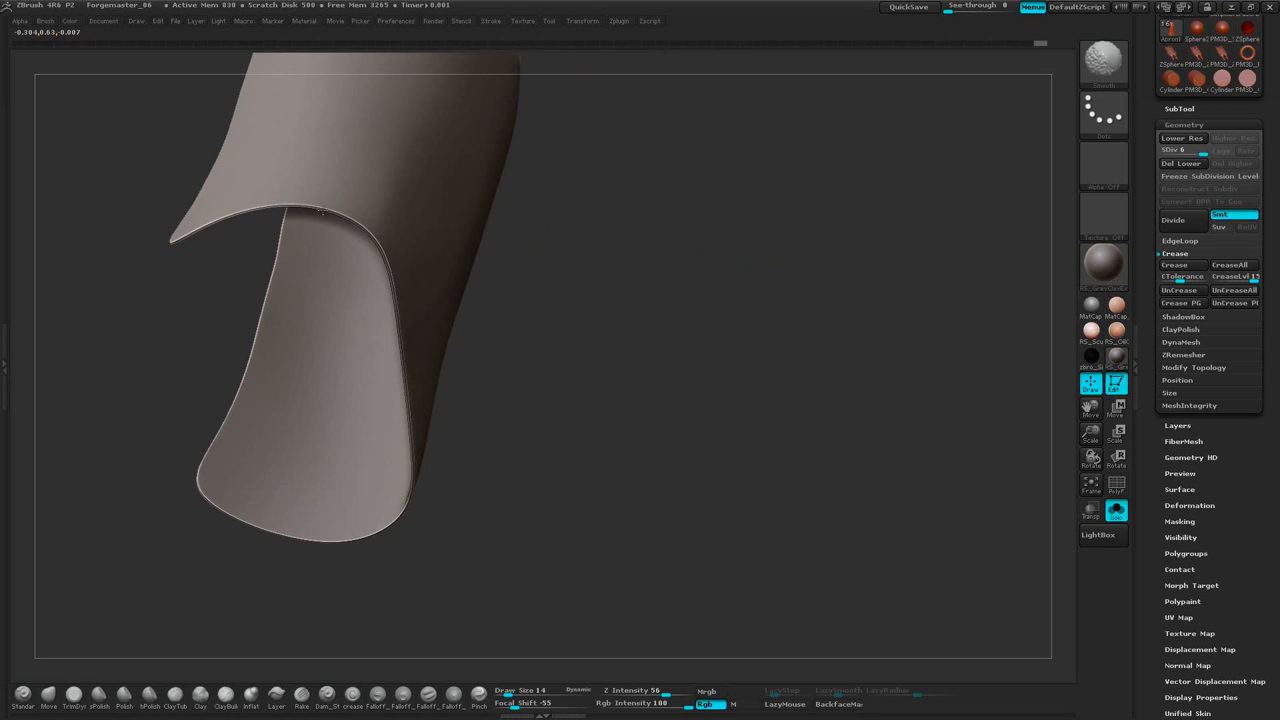
pyautogui.moveTo(398, 313)
pyautogui.mouseDown()
pyautogui.moveTo(482, 356)
pyautogui.moveTo(785, 322)
pyautogui.moveTo(553, 250)
pyautogui.mouseUp()
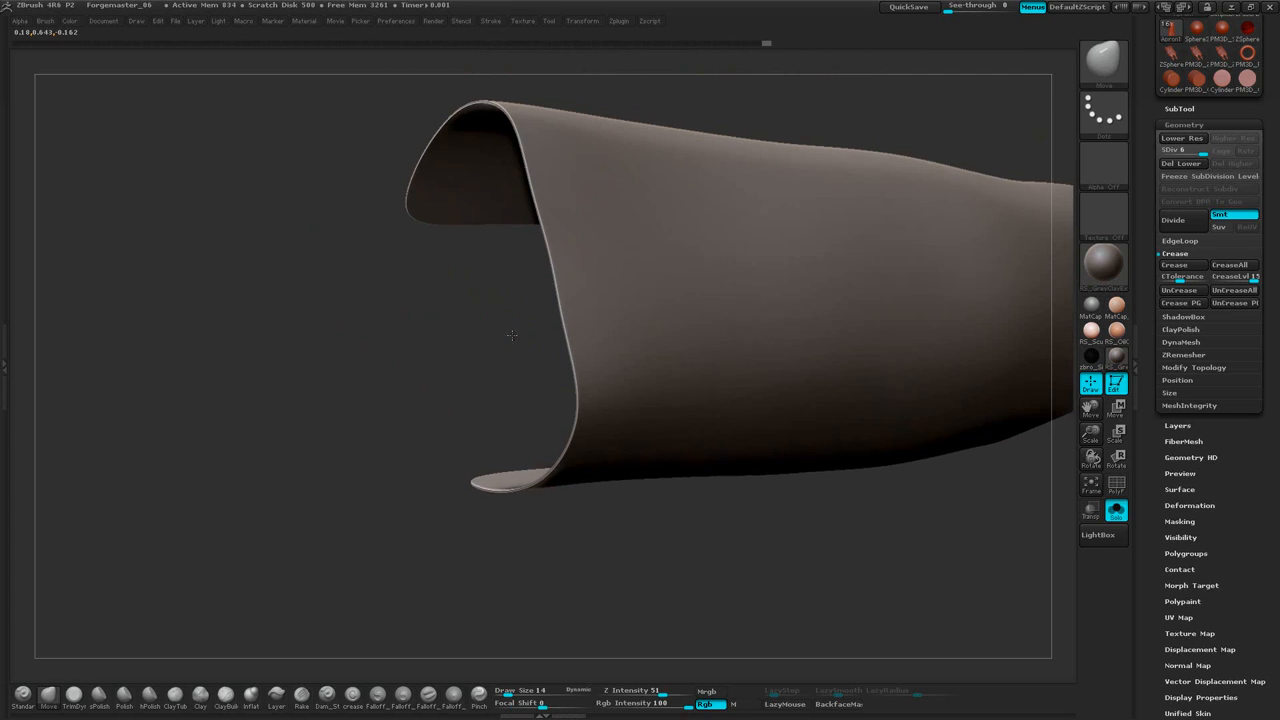
pyautogui.moveTo(514, 334)
pyautogui.keyDown('alt'); pyautogui.mouseDown()
pyautogui.moveTo(471, 429)
pyautogui.moveTo(508, 350)
pyautogui.mouseUp(); pyautogui.keyUp('alt')
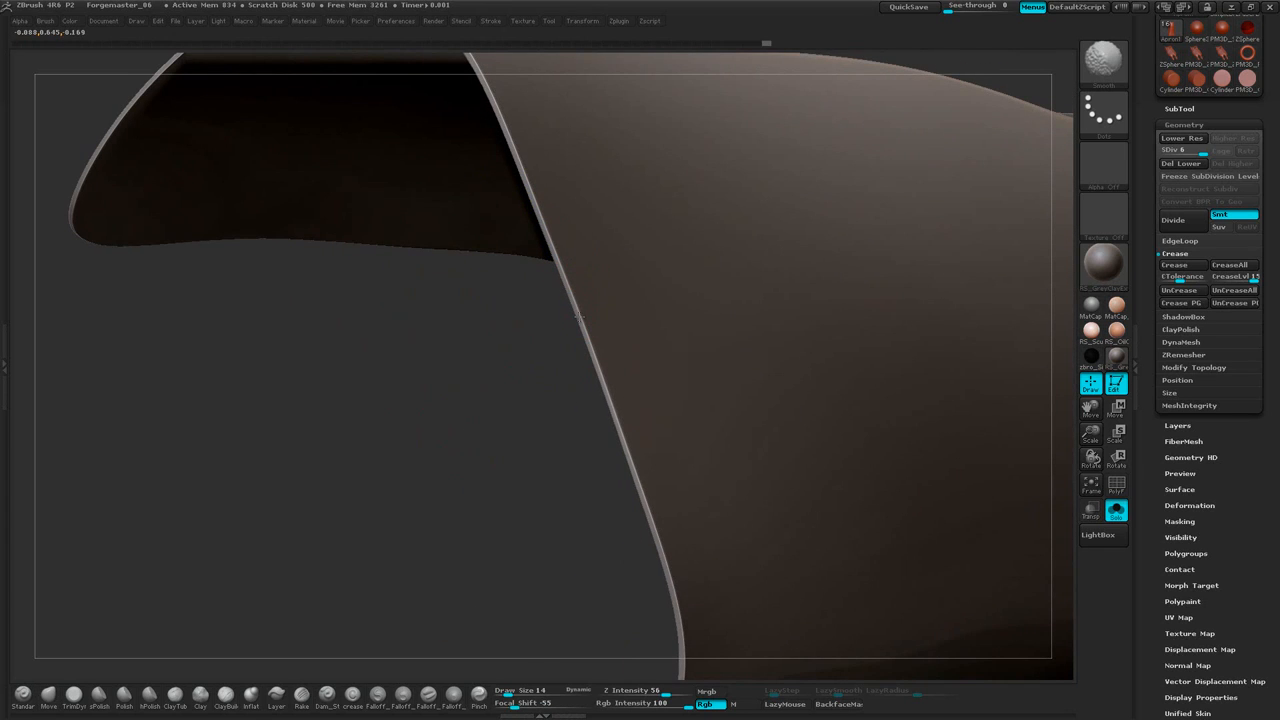
pyautogui.keyDown('alt'); pyautogui.moveTo(598, 574); pyautogui.dragTo(737, 340); pyautogui.keyUp('alt')
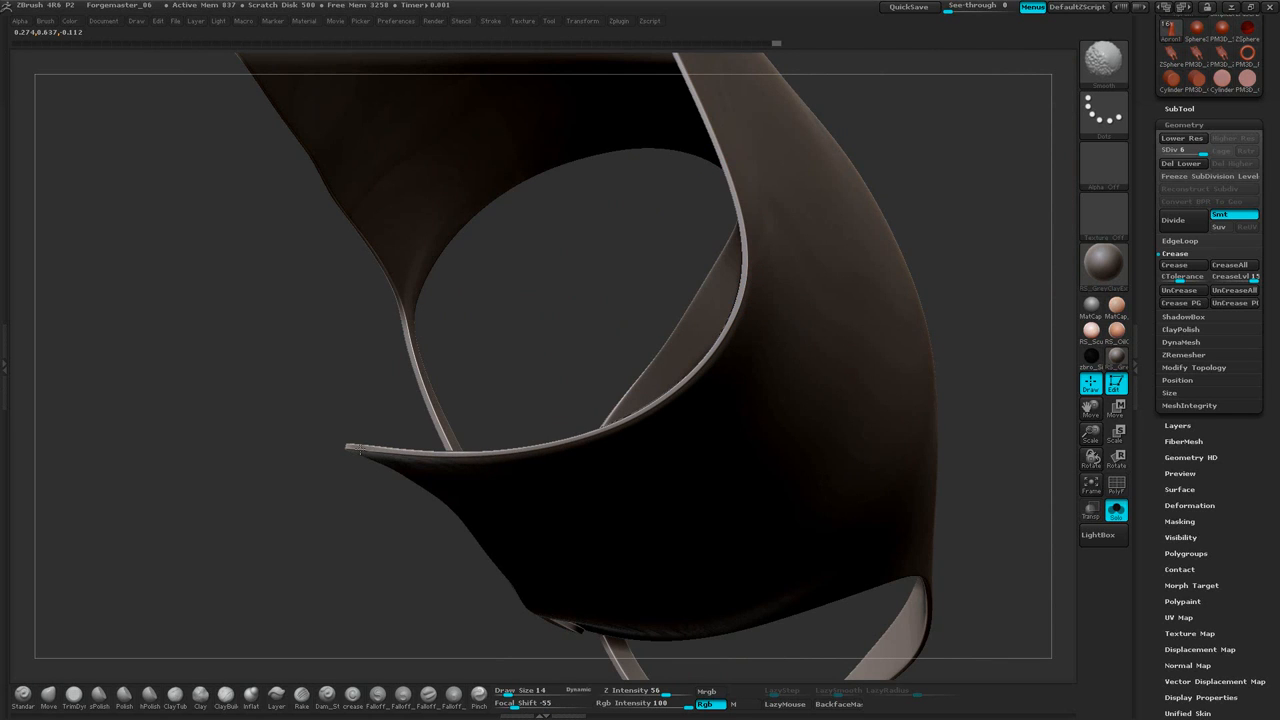
pyautogui.moveTo(435, 387); pyautogui.dragTo(670, 313)
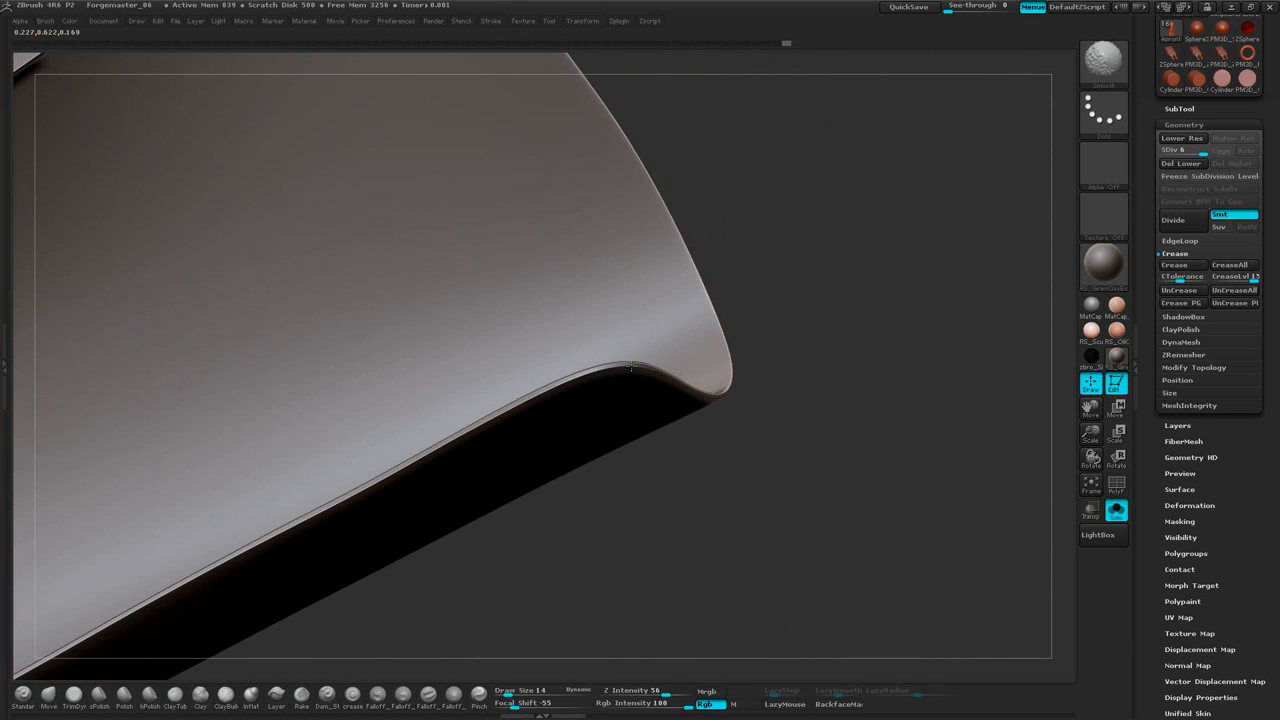
pyautogui.moveTo(509, 340); pyautogui.dragTo(851, 387)
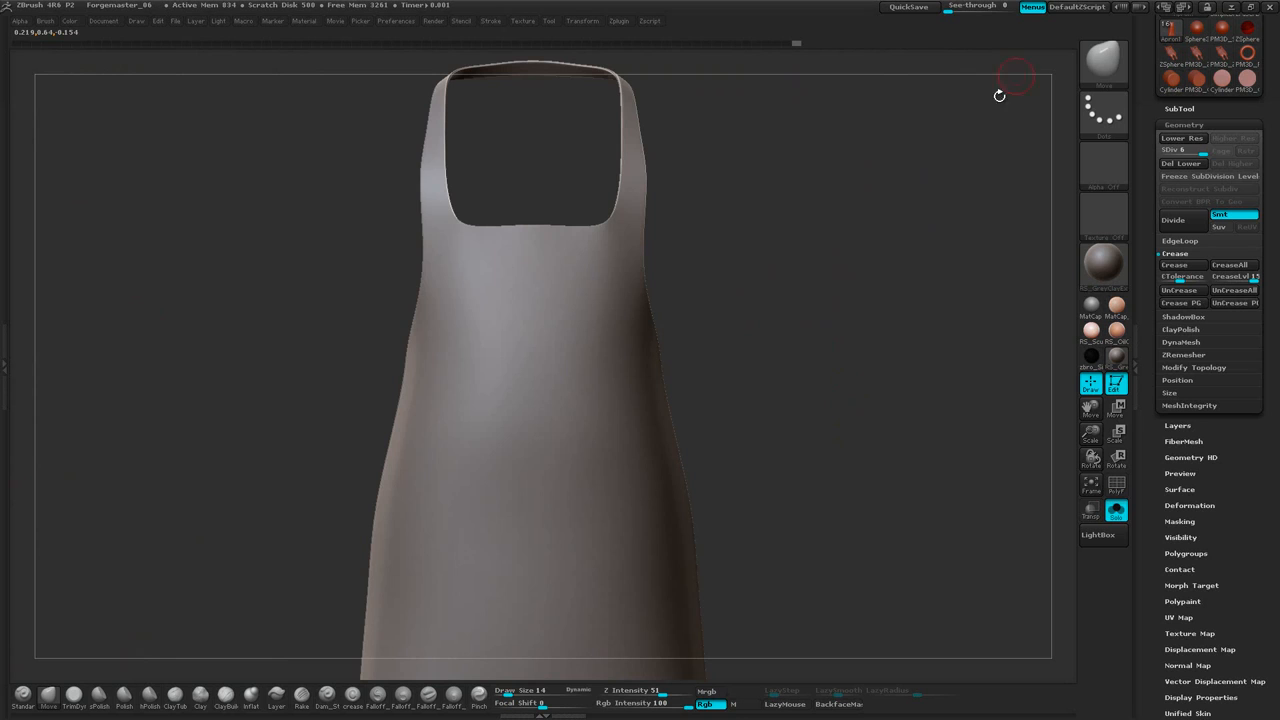
# Turn off solo mode and lower the apron to subdivision level 1
pyautogui.moveTo(999, 95); pyautogui.dragTo(974, 213)
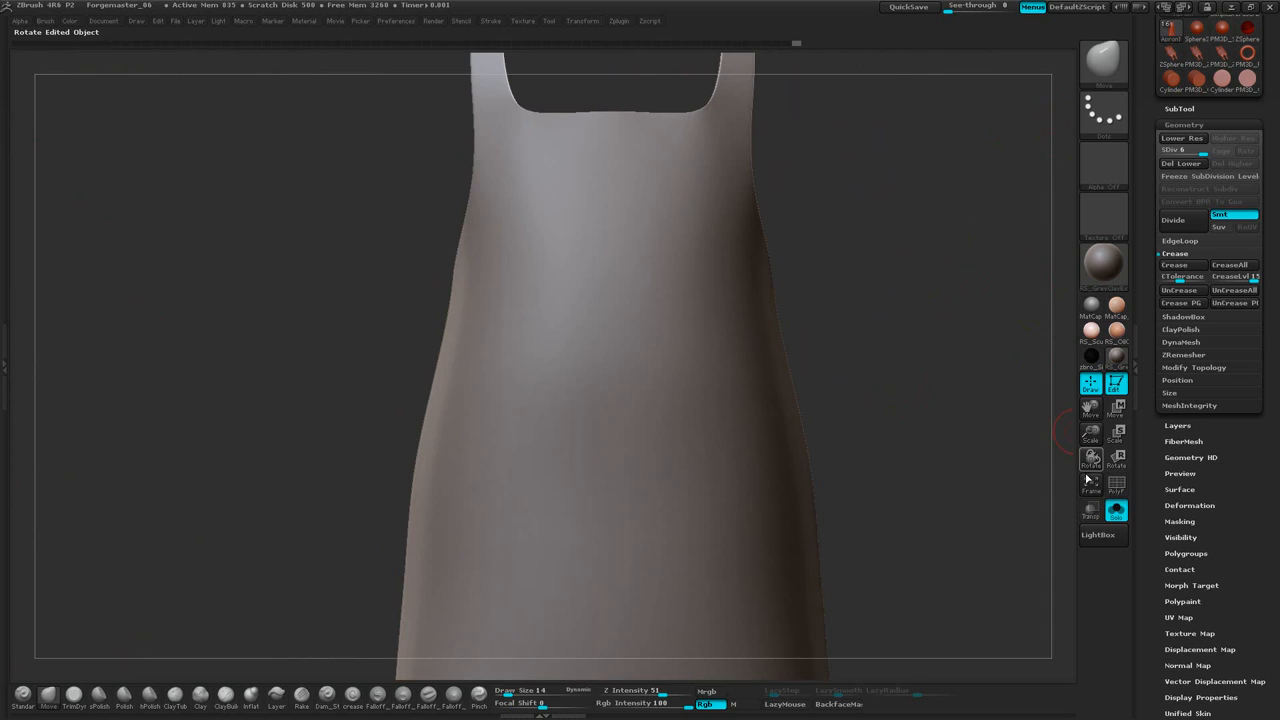
pyautogui.click(1115, 512)
pyautogui.keyDown('alt'); pyautogui.moveTo(949, 343); pyautogui.dragTo(1062, 196); pyautogui.keyUp('alt')
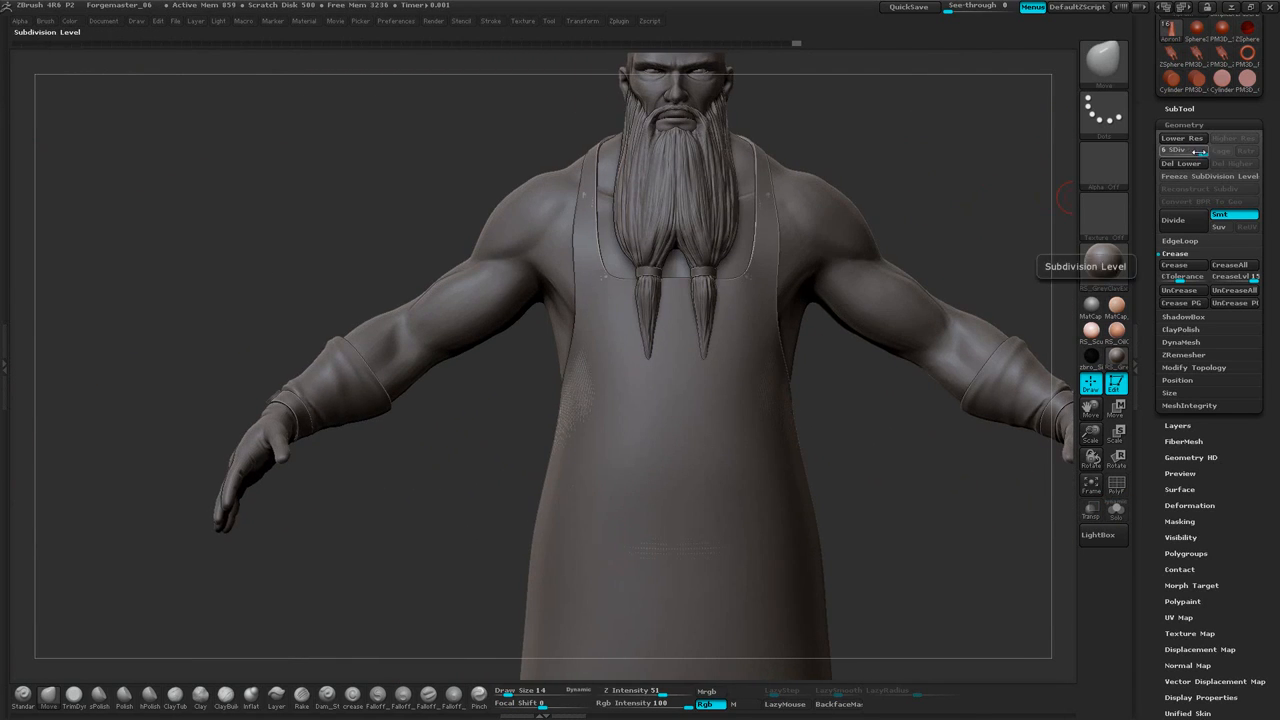
pyautogui.click(1168, 156)
pyautogui.keyDown('alt'); pyautogui.moveTo(962, 205); pyautogui.dragTo(934, 190); pyautogui.keyUp('alt')
pyautogui.click(1170, 150)
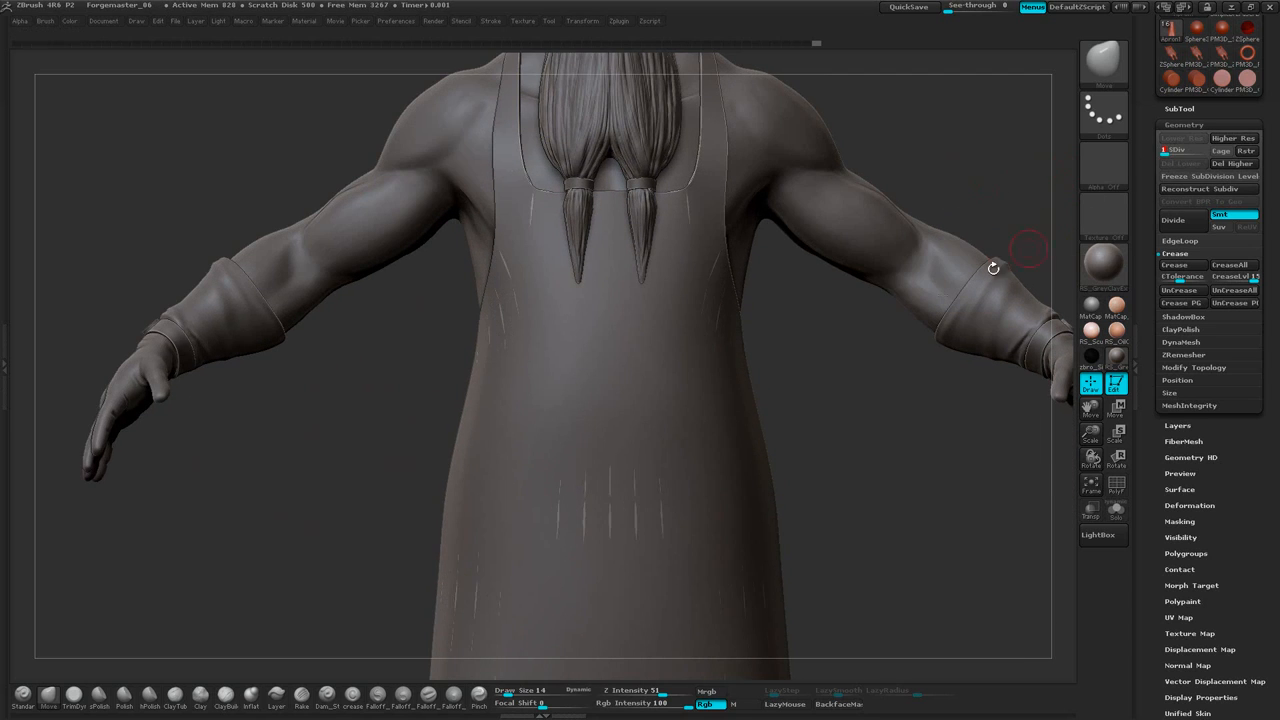
# Enlarge the Move brush to draw size 99 and hide the older Apron subtool, keeping Apron1 visible
pyautogui.moveTo(843, 331); pyautogui.dragTo(858, 353)
pyautogui.press('space')
pyautogui.click(855, 353)
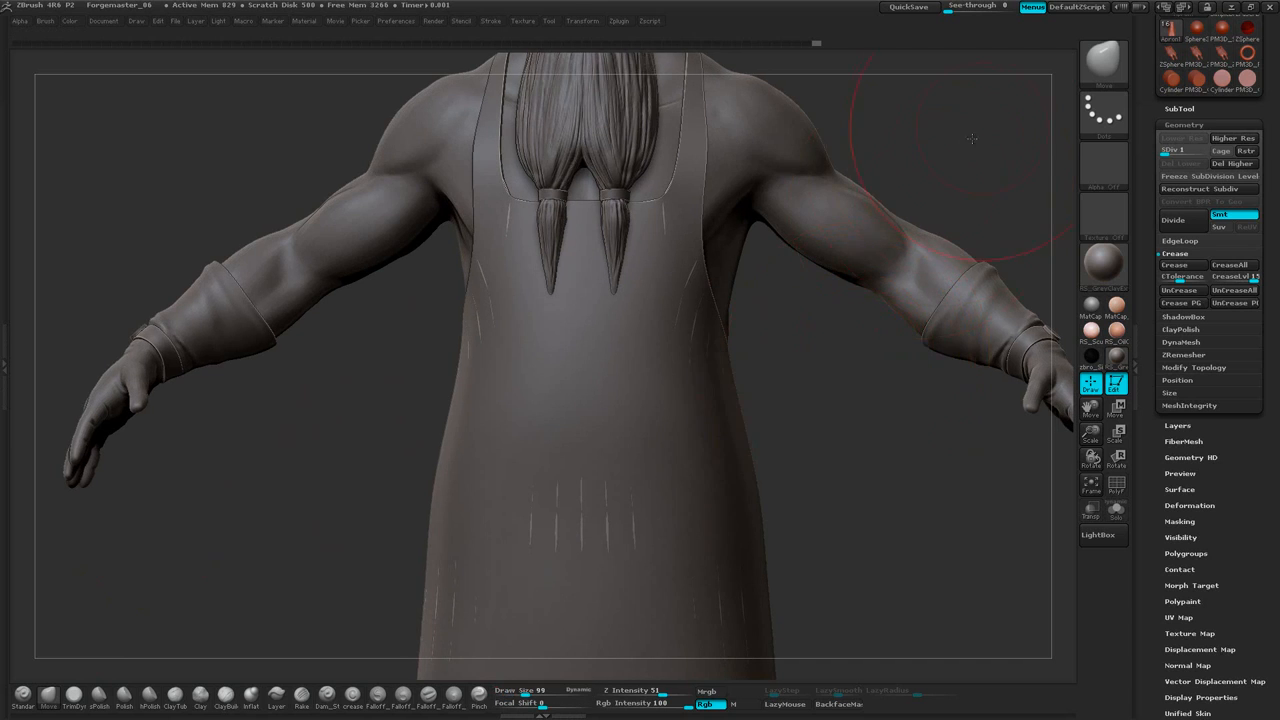
pyautogui.moveTo(966, 137)
pyautogui.mouseDown()
pyautogui.moveTo(869, 157)
pyautogui.moveTo(951, 203)
pyautogui.moveTo(932, 212)
pyautogui.mouseUp()
pyautogui.click(1172, 109)
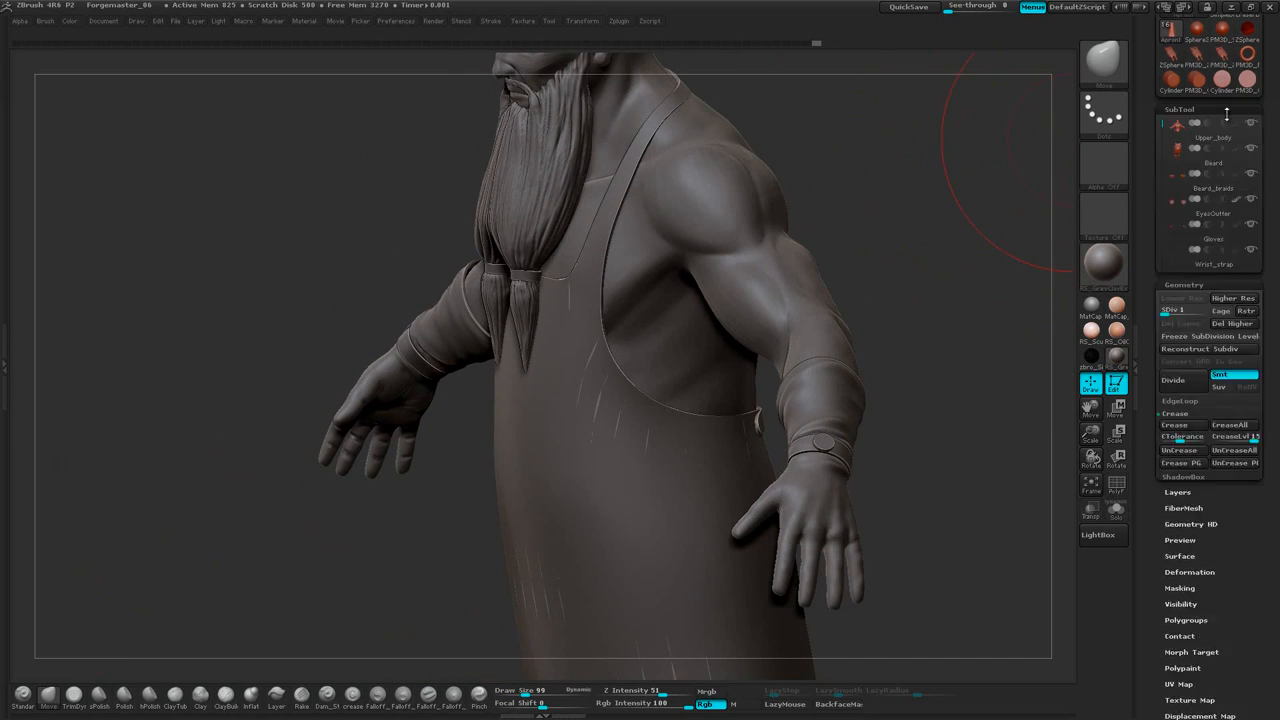
pyautogui.moveTo(1162, 28); pyautogui.dragTo(1182, 94)
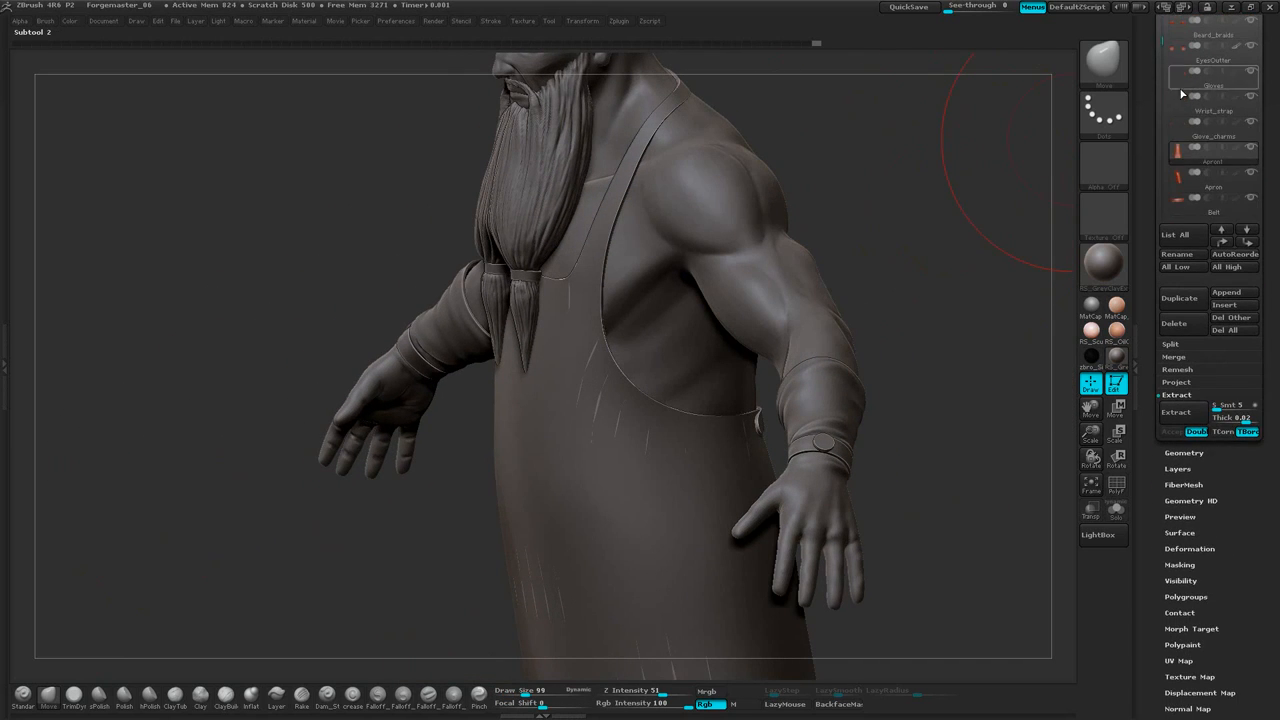
# Pull the lower side edges of the low-resolution apron into shape around the legs with the Move brush
pyautogui.moveTo(903, 209); pyautogui.dragTo(848, 150)
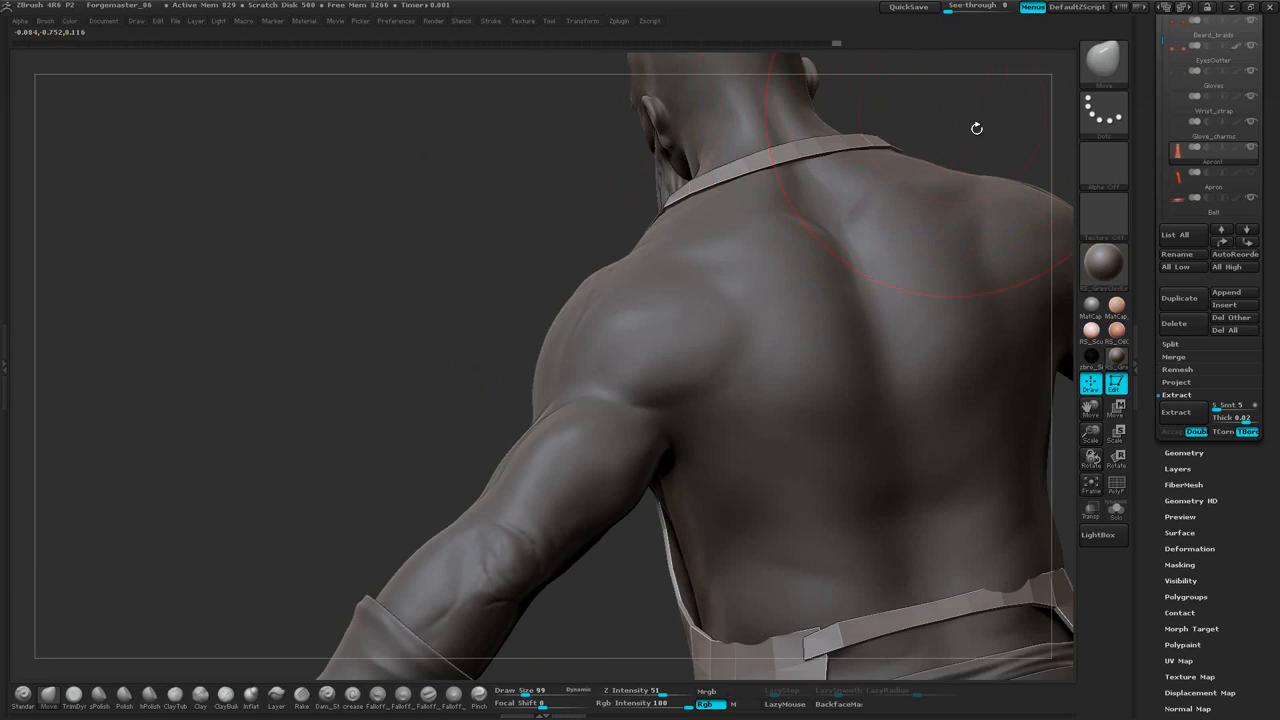
pyautogui.moveTo(977, 128)
pyautogui.mouseDown()
pyautogui.moveTo(922, 221)
pyautogui.moveTo(946, 214)
pyautogui.mouseUp()
pyautogui.moveTo(946, 323)
pyautogui.mouseDown()
pyautogui.moveTo(951, 191)
pyautogui.moveTo(925, 203)
pyautogui.mouseUp()
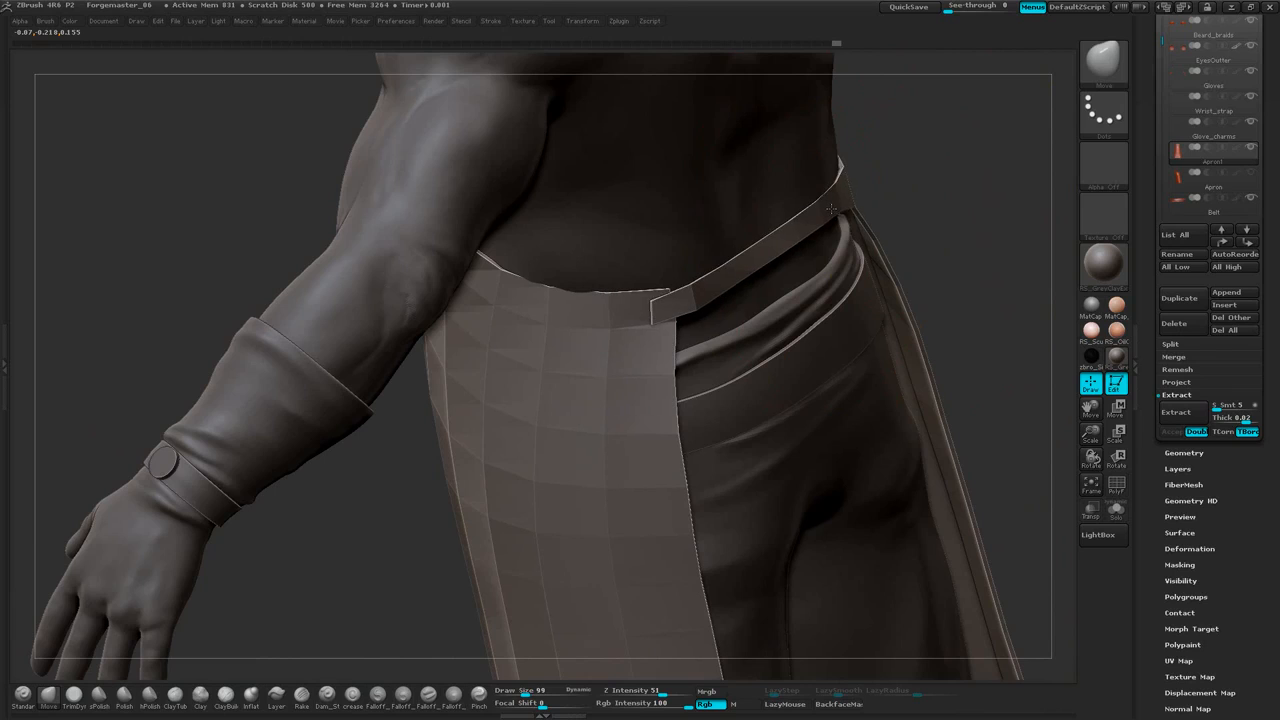
pyautogui.moveTo(953, 182)
pyautogui.mouseDown()
pyautogui.moveTo(892, 142)
pyautogui.moveTo(955, 195)
pyautogui.moveTo(974, 266)
pyautogui.moveTo(931, 234)
pyautogui.moveTo(934, 300)
pyautogui.moveTo(919, 342)
pyautogui.mouseUp()
pyautogui.moveTo(845, 474); pyautogui.dragTo(866, 473)
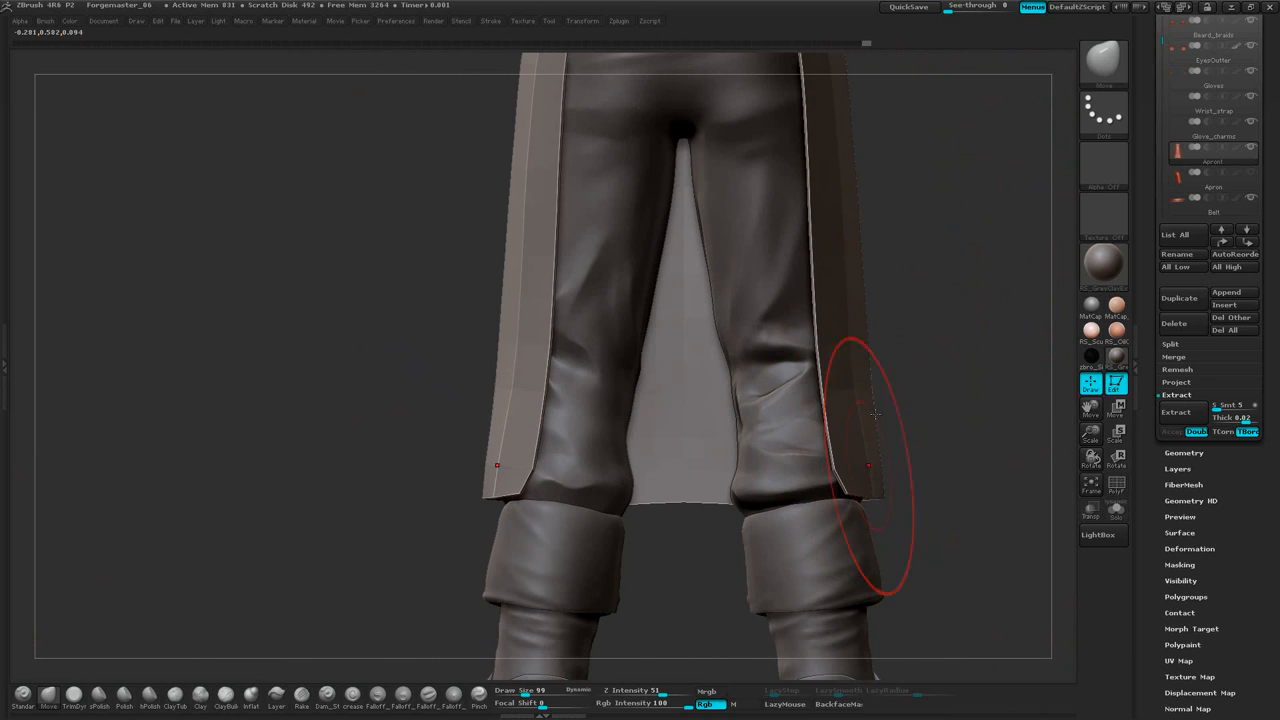
pyautogui.keyDown('alt'); pyautogui.moveTo(935, 300); pyautogui.dragTo(838, 200); pyautogui.keyUp('alt')
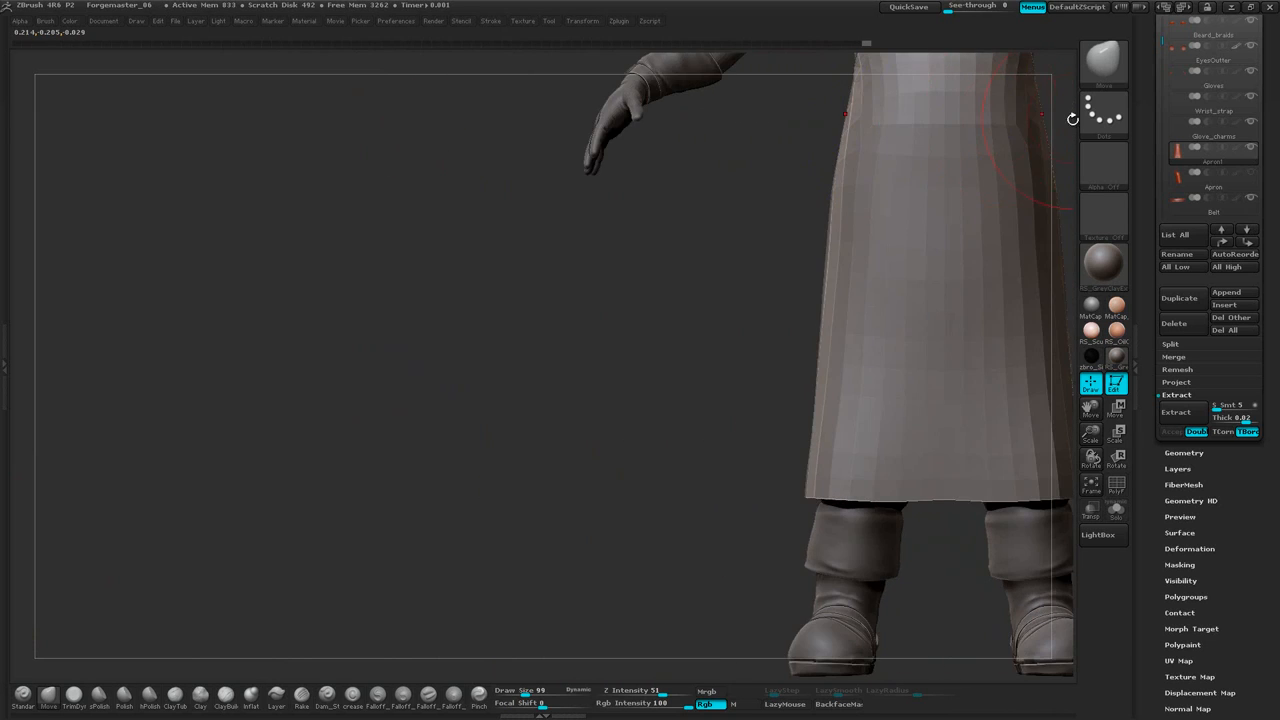
pyautogui.keyDown('alt'); pyautogui.moveTo(1072, 119); pyautogui.dragTo(898, 336); pyautogui.keyUp('alt')
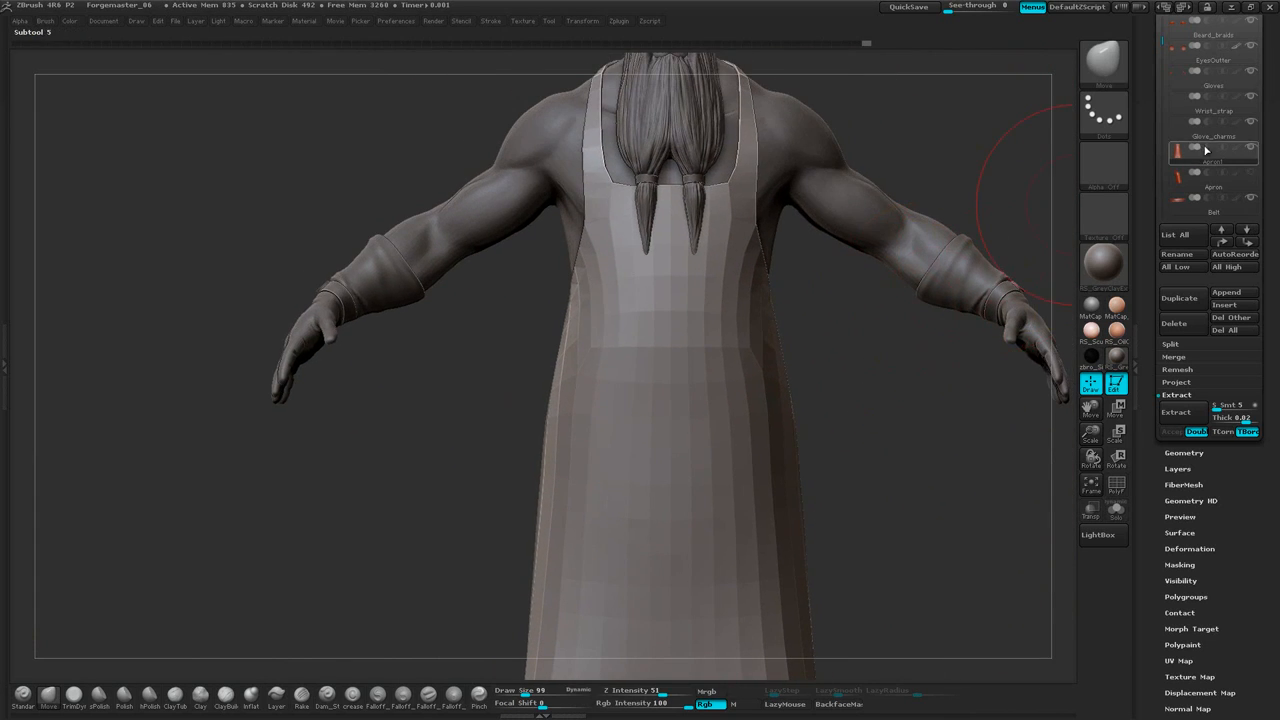
# Raise the apron by three subdivision levels
pyautogui.rightClick(896, 325)
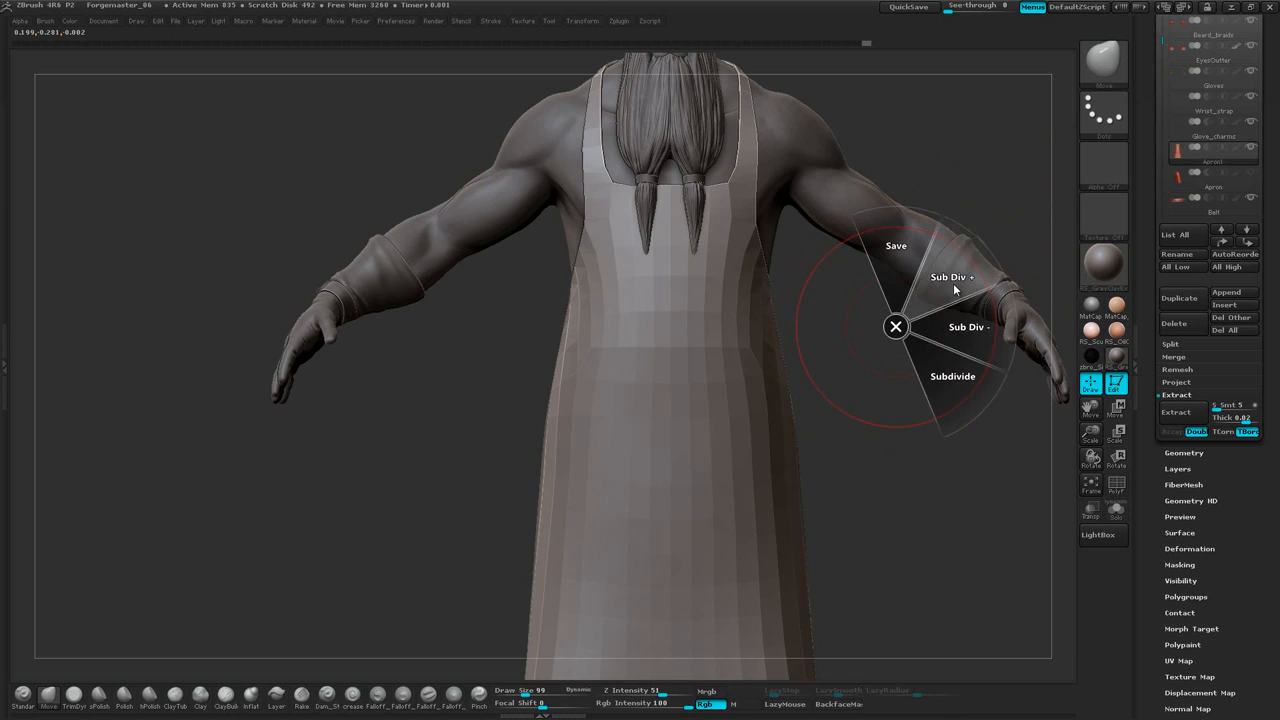
pyautogui.click(954, 284)
pyautogui.rightClick(939, 315)
pyautogui.click(963, 284)
pyautogui.rightClick(868, 320)
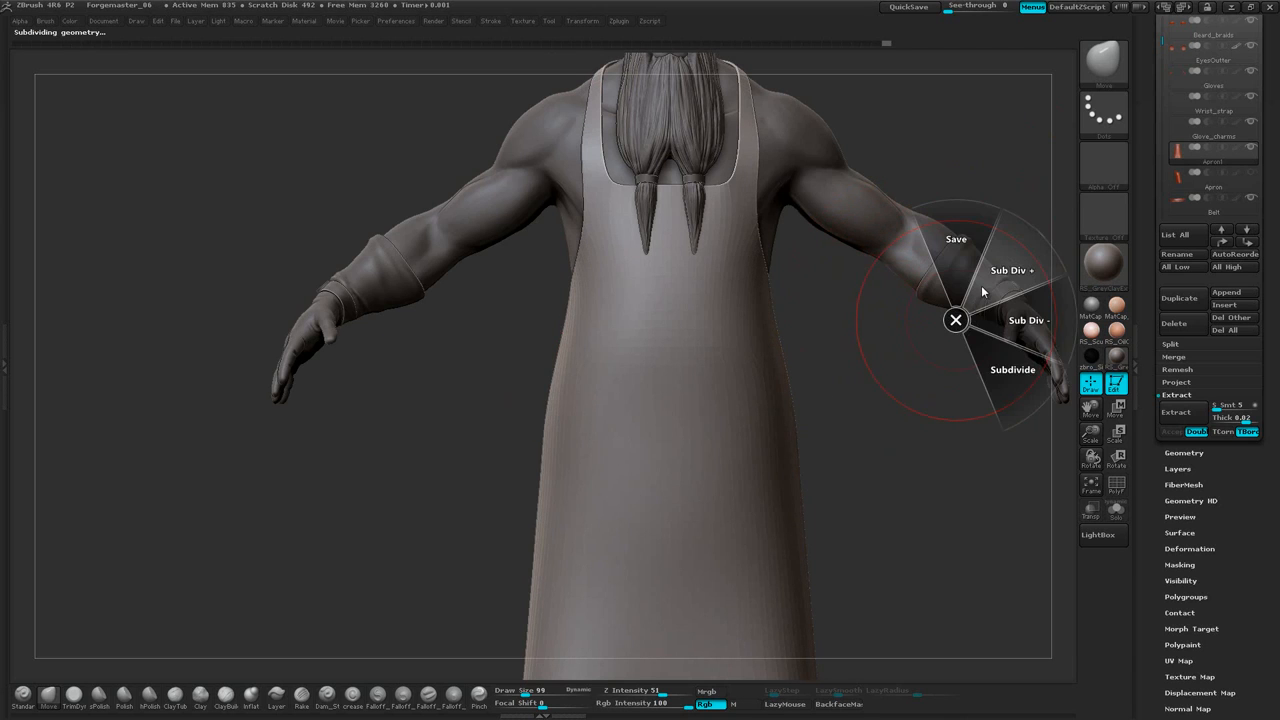
pyautogui.click(984, 283)
# Adjust the lower sides and hem corners of the smooth apron with the Move brush
pyautogui.moveTo(979, 146); pyautogui.dragTo(884, 154)
pyautogui.keyDown('alt'); pyautogui.moveTo(806, 258); pyautogui.dragTo(868, 186); pyautogui.keyUp('alt')
pyautogui.moveTo(926, 234); pyautogui.dragTo(822, 245)
pyautogui.keyDown('alt'); pyautogui.moveTo(800, 457); pyautogui.dragTo(683, 447); pyautogui.keyUp('alt')
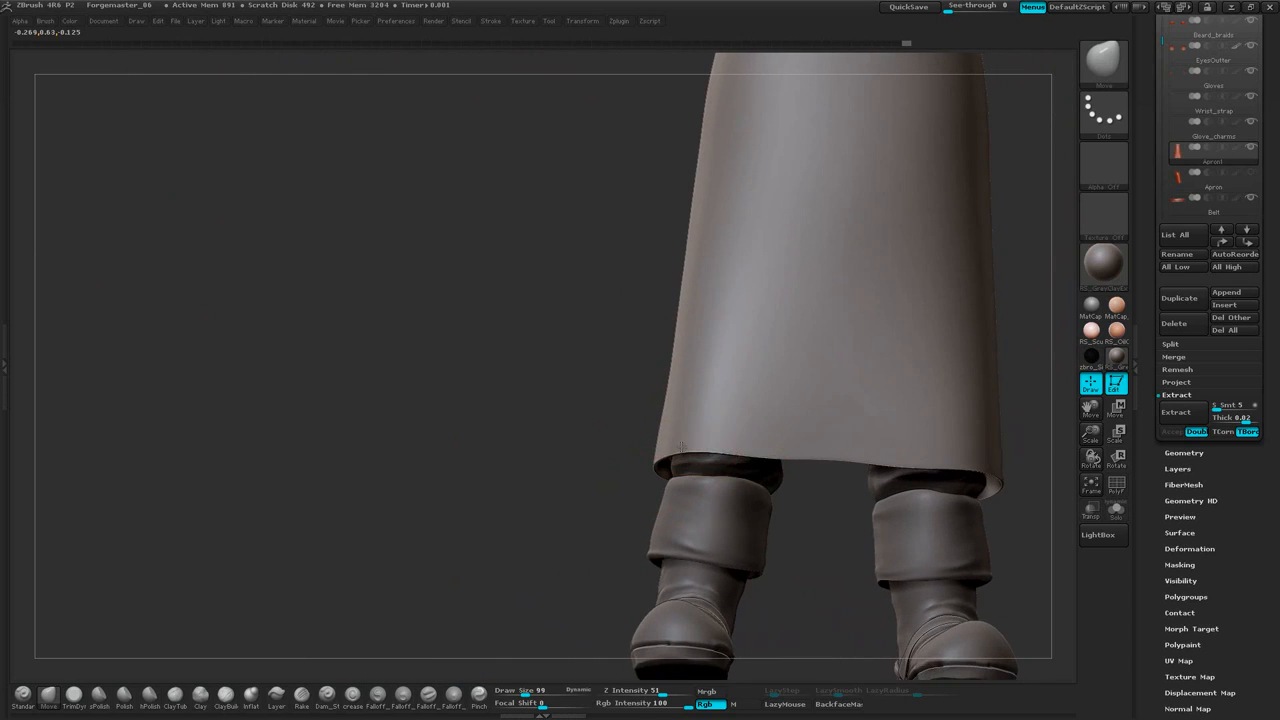
pyautogui.keyDown('alt'); pyautogui.moveTo(1012, 238); pyautogui.dragTo(889, 332); pyautogui.keyUp('alt')
pyautogui.moveTo(979, 124)
pyautogui.keyDown('alt'); pyautogui.mouseDown()
pyautogui.moveTo(926, 263)
pyautogui.moveTo(940, 346)
pyautogui.moveTo(909, 360)
pyautogui.mouseUp(); pyautogui.keyUp('alt')
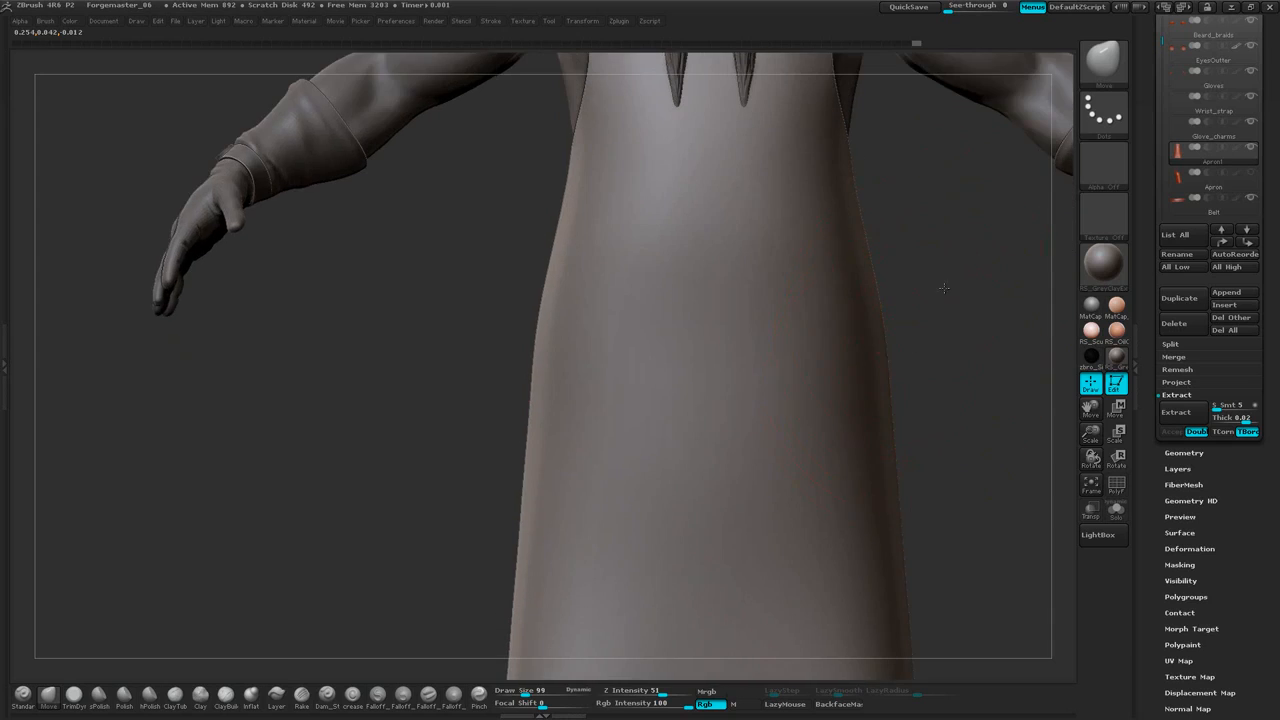
pyautogui.keyDown('alt'); pyautogui.moveTo(943, 284); pyautogui.dragTo(853, 434); pyautogui.keyUp('alt')
# Lower the apron back to its lowest subdivision level
pyautogui.rightClick(918, 321)
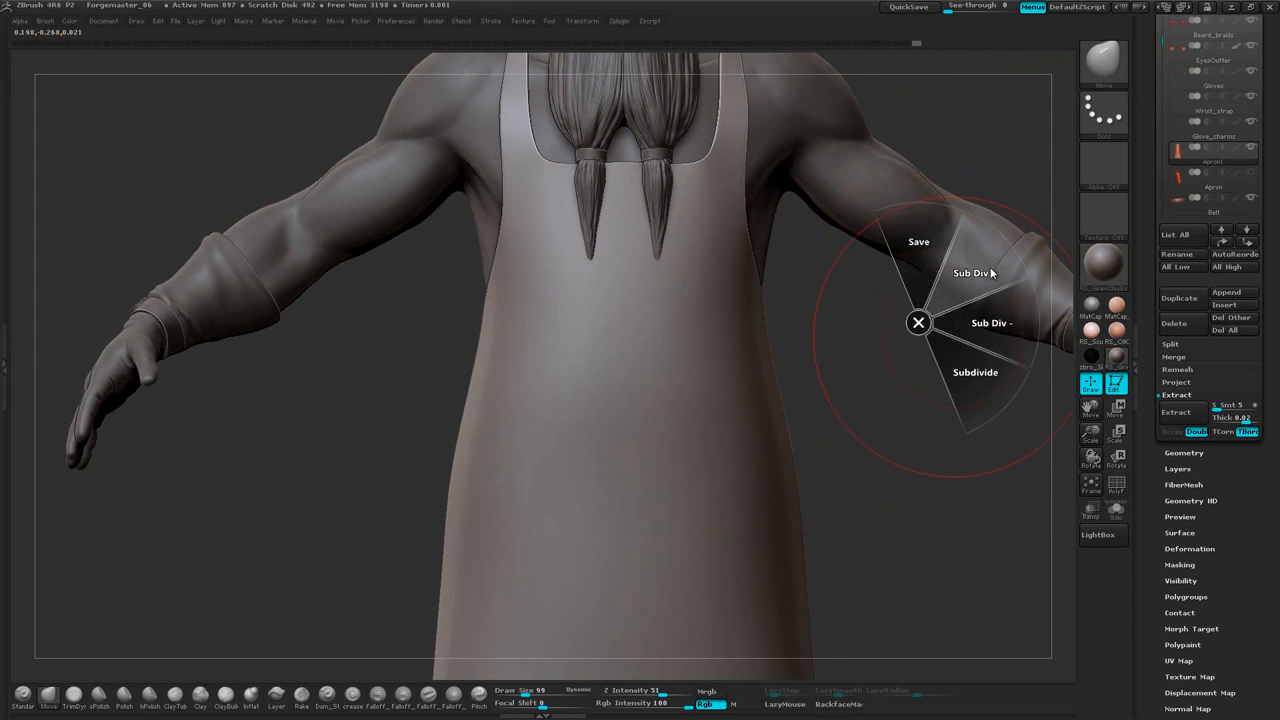
pyautogui.click(1005, 336)
pyautogui.rightClick(990, 348)
pyautogui.click(1031, 346)
pyautogui.rightClick(991, 371)
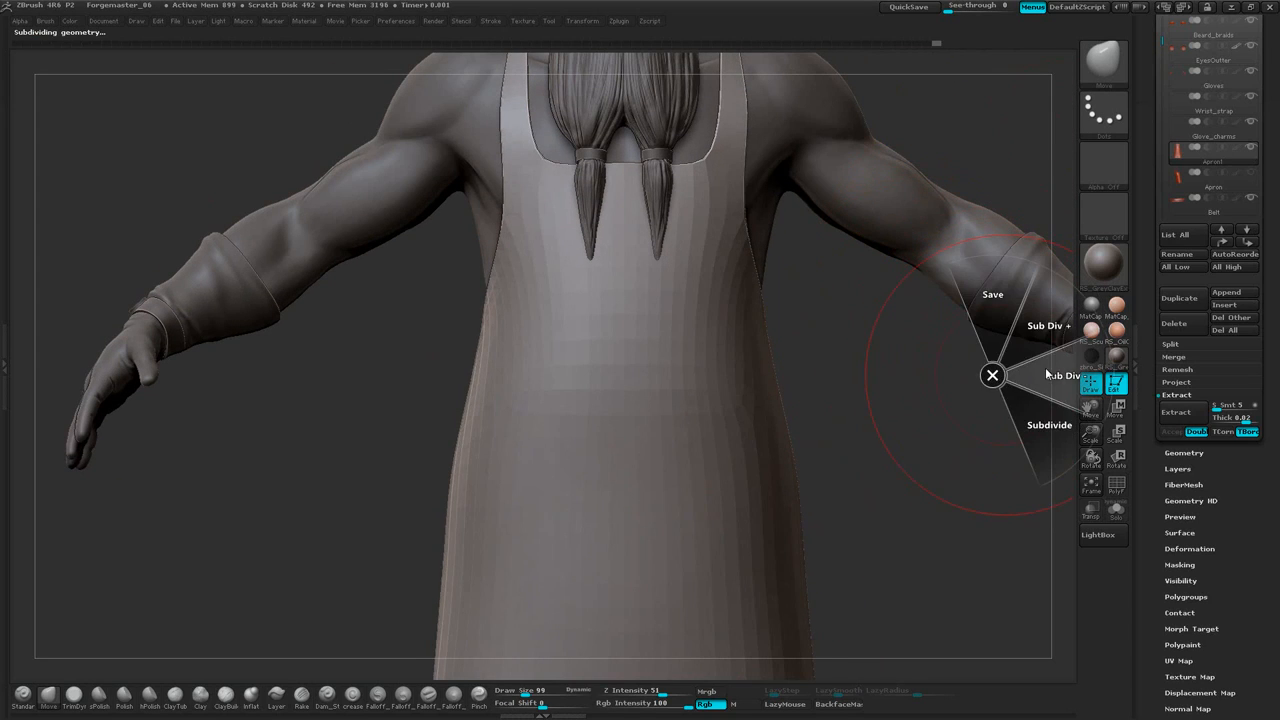
pyautogui.click(1036, 371)
pyautogui.rightClick(1005, 414)
pyautogui.click(1050, 414)
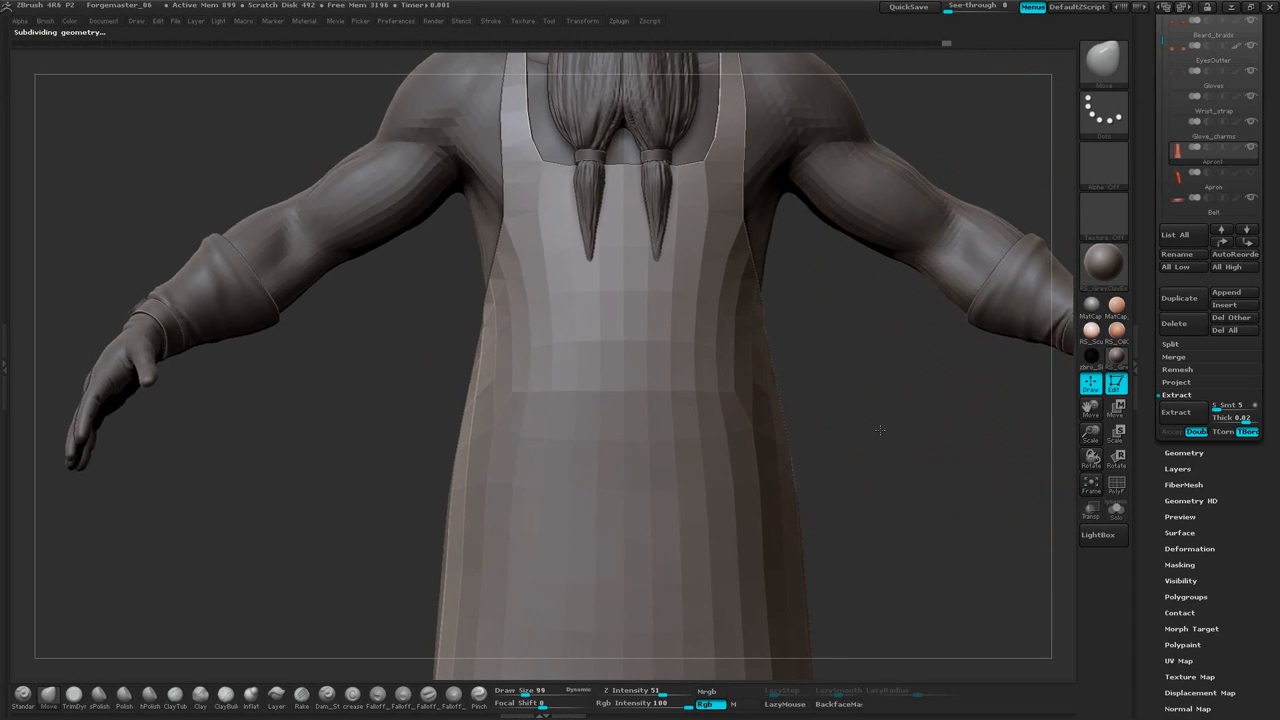
# With the polyframe shown and the draw size reduced to 15, isolate the apron's outer polygroup
pyautogui.moveTo(1006, 409)
pyautogui.mouseDown()
pyautogui.moveTo(880, 396)
pyautogui.moveTo(816, 335)
pyautogui.moveTo(770, 245)
pyautogui.mouseUp()
pyautogui.hotkey('shift', 'f')
pyautogui.press('space')
pyautogui.hotkey('ctrl', 'shift')
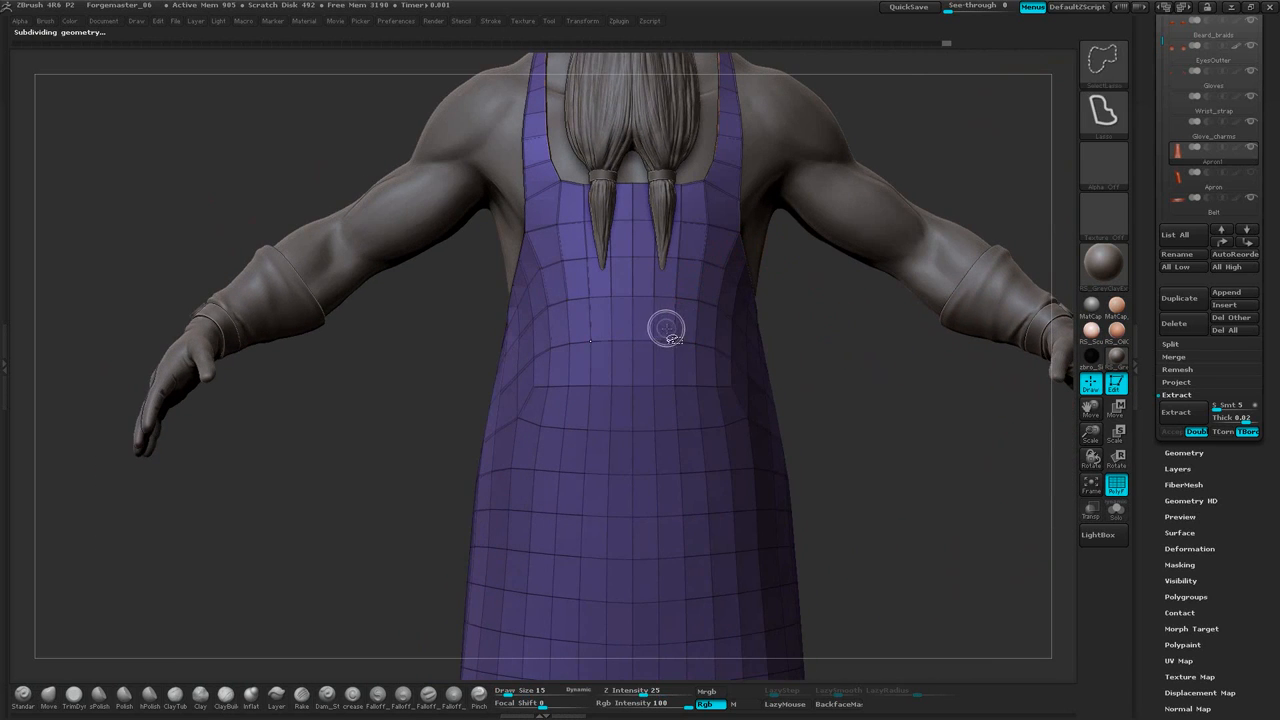
pyautogui.keyDown('ctrl'); pyautogui.keyDown('shift'); pyautogui.click(663, 326); pyautogui.keyUp('shift'); pyautogui.keyUp('ctrl')
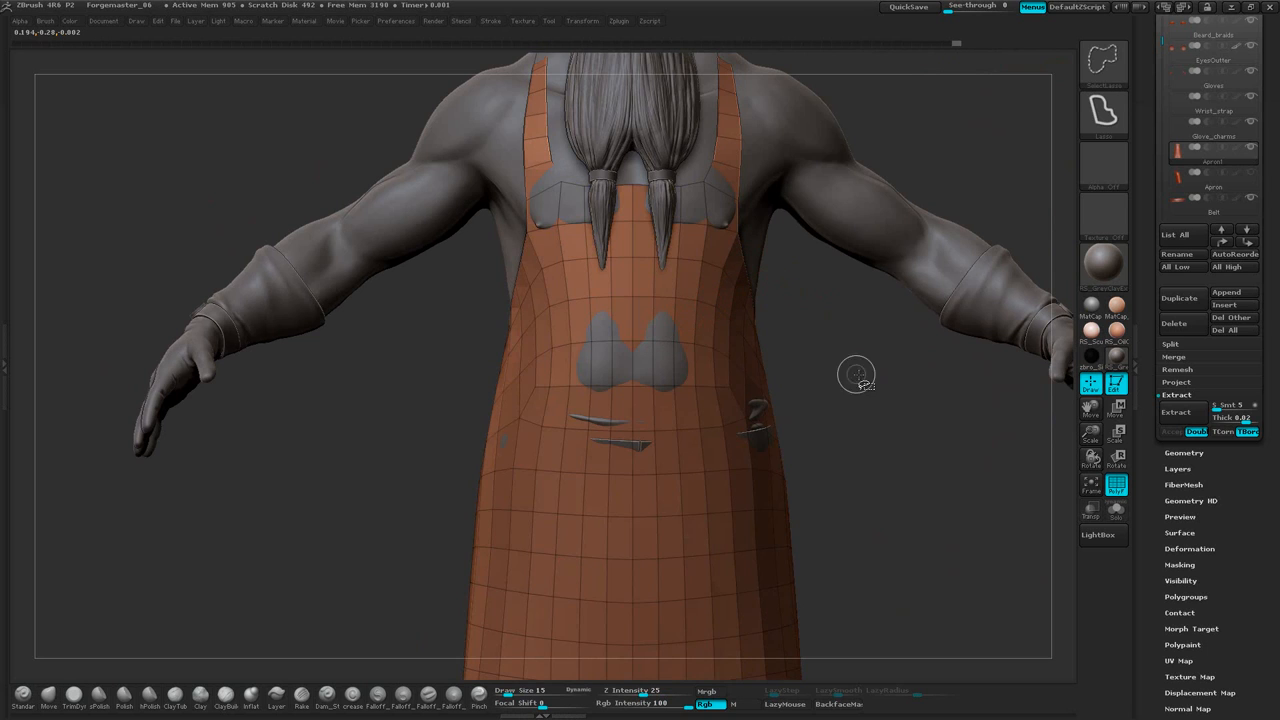
pyautogui.moveTo(848, 302); pyautogui.dragTo(740, 305)
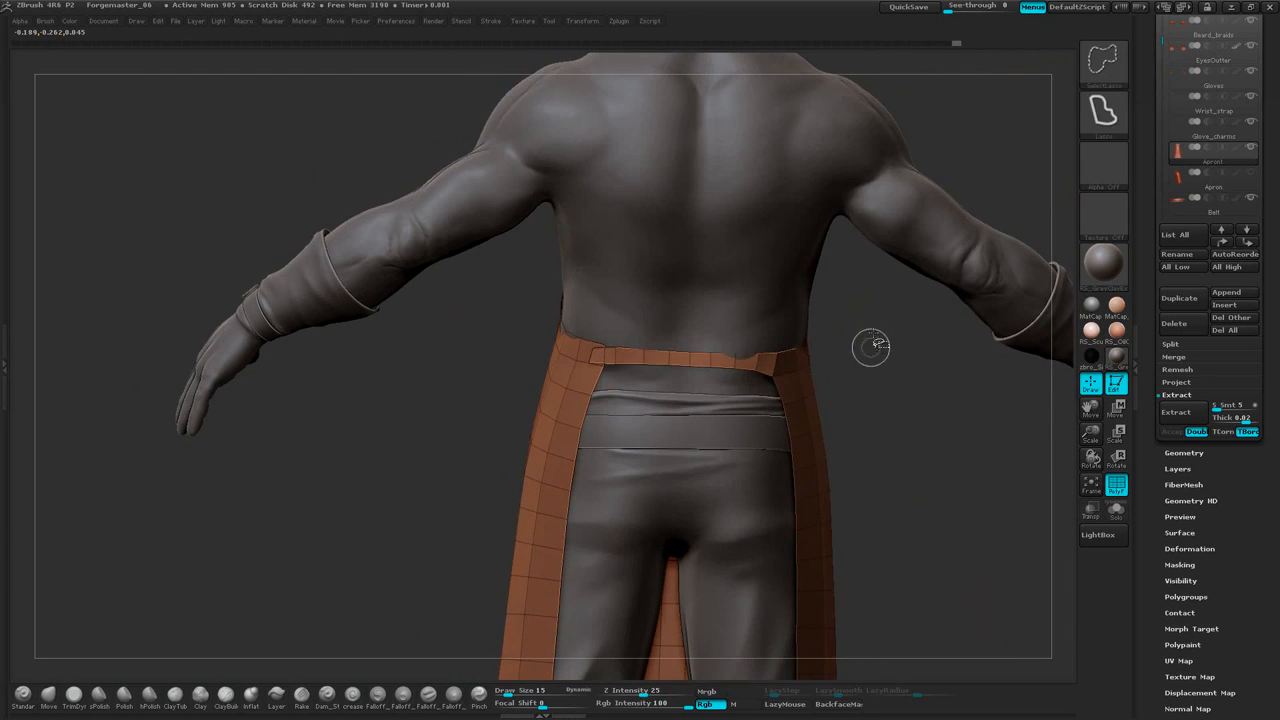
pyautogui.moveTo(886, 363)
pyautogui.mouseDown()
pyautogui.moveTo(829, 295)
pyautogui.moveTo(840, 268)
pyautogui.moveTo(816, 268)
pyautogui.mouseUp()
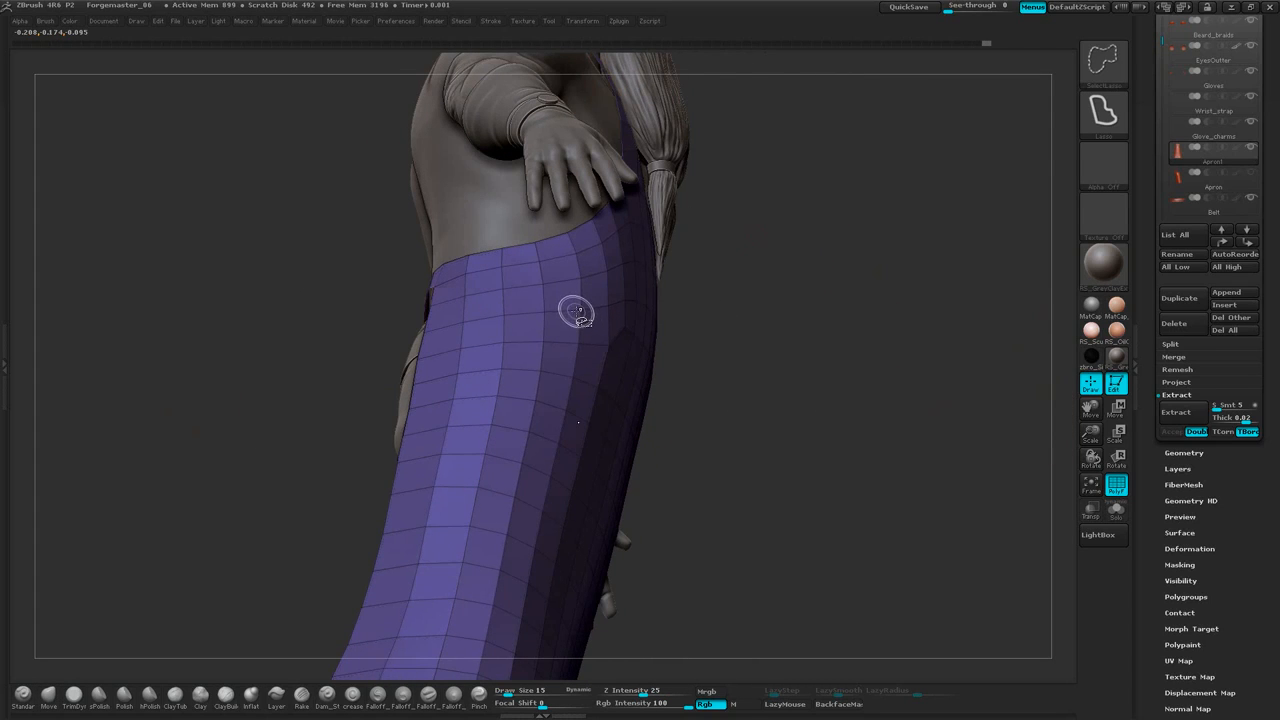
pyautogui.moveTo(853, 213); pyautogui.dragTo(938, 150)
pyautogui.keyDown('alt'); pyautogui.moveTo(927, 264); pyautogui.dragTo(698, 310); pyautogui.keyUp('alt')
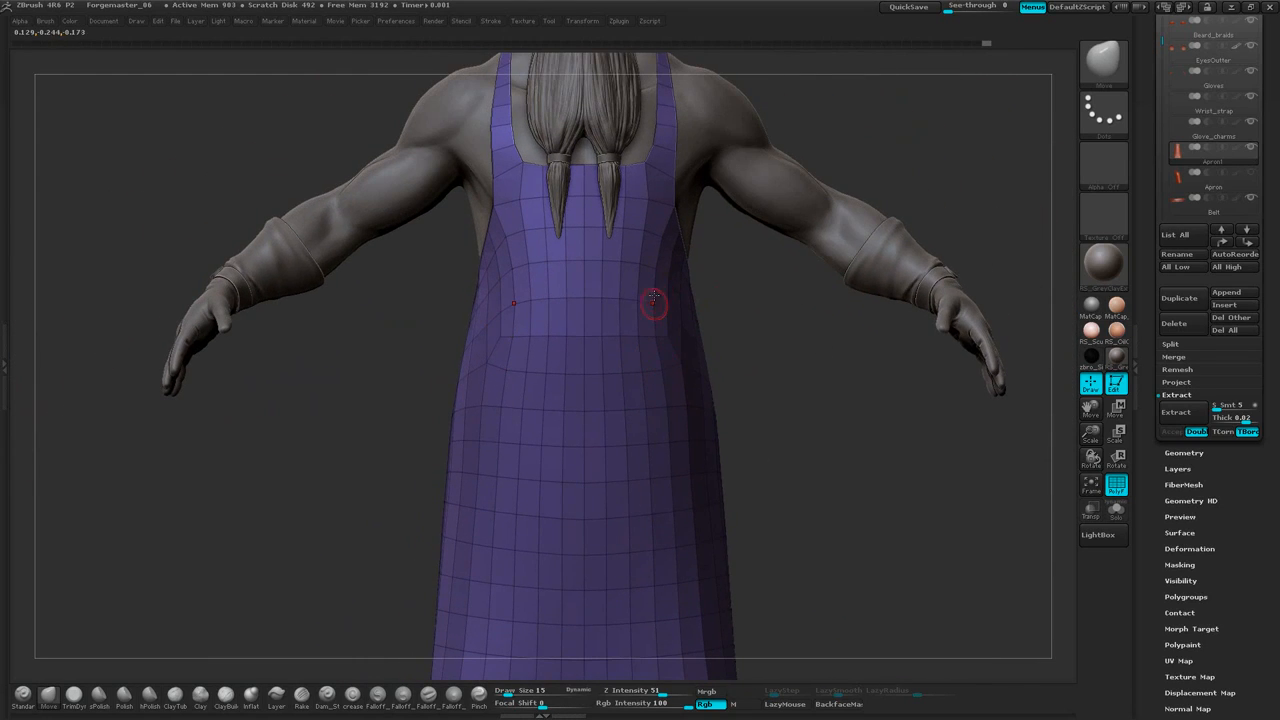
# Solo the apron and isolate only the polygons across its front waist with a lasso selection
pyautogui.keyDown('alt'); pyautogui.moveTo(791, 329); pyautogui.dragTo(986, 223); pyautogui.keyUp('alt')
pyautogui.click(1116, 510)
pyautogui.keyDown('alt'); pyautogui.moveTo(762, 220); pyautogui.dragTo(873, 230); pyautogui.keyUp('alt')
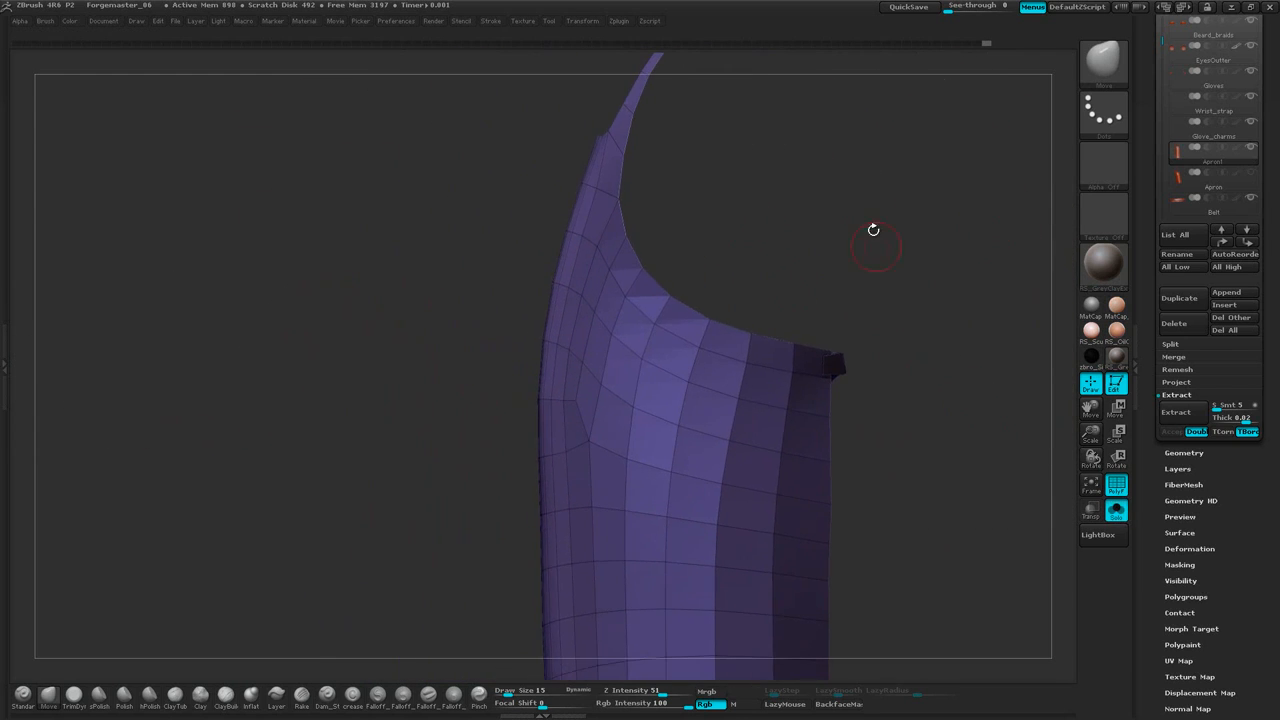
pyautogui.hotkey('ctrl', 'shift')
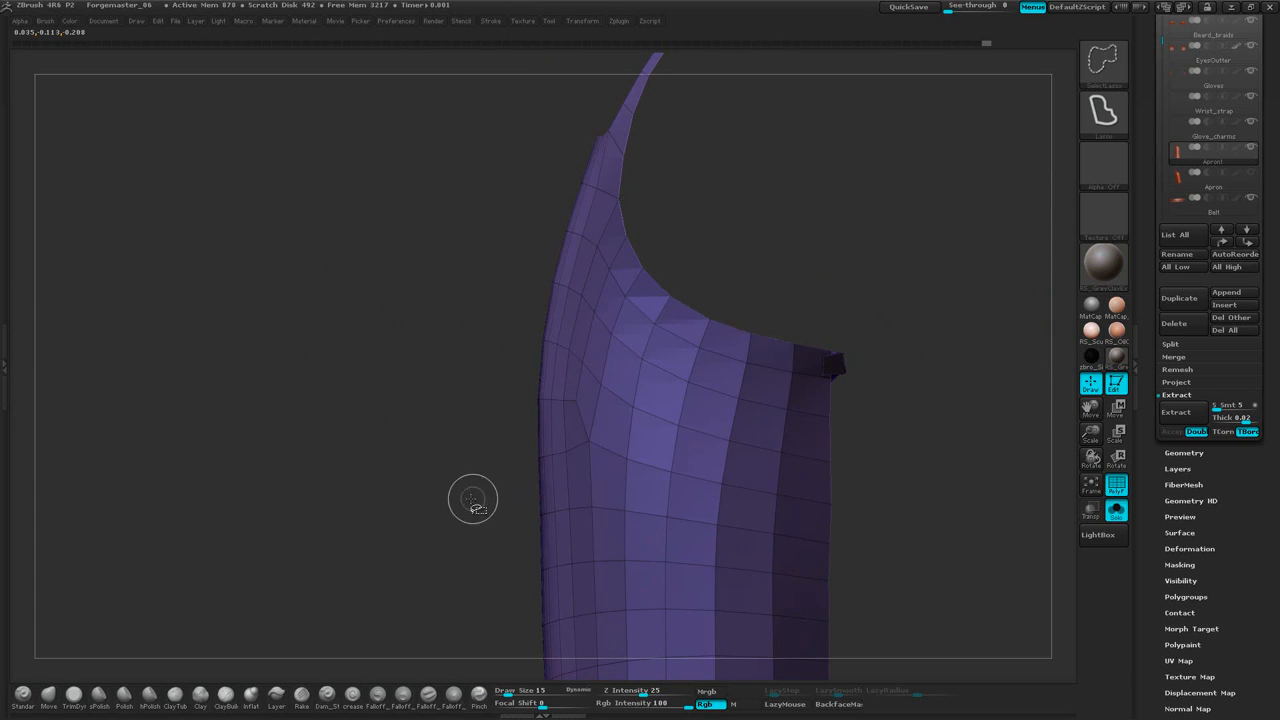
pyautogui.moveTo(531, 485)
pyautogui.keyDown('ctrl'); pyautogui.keyDown('shift'); pyautogui.mouseDown()
pyautogui.moveTo(588, 446)
pyautogui.moveTo(618, 355)
pyautogui.moveTo(614, 320)
pyautogui.moveTo(553, 281)
pyautogui.moveTo(466, 282)
pyautogui.mouseUp(); pyautogui.keyUp('shift'); pyautogui.keyUp('ctrl')
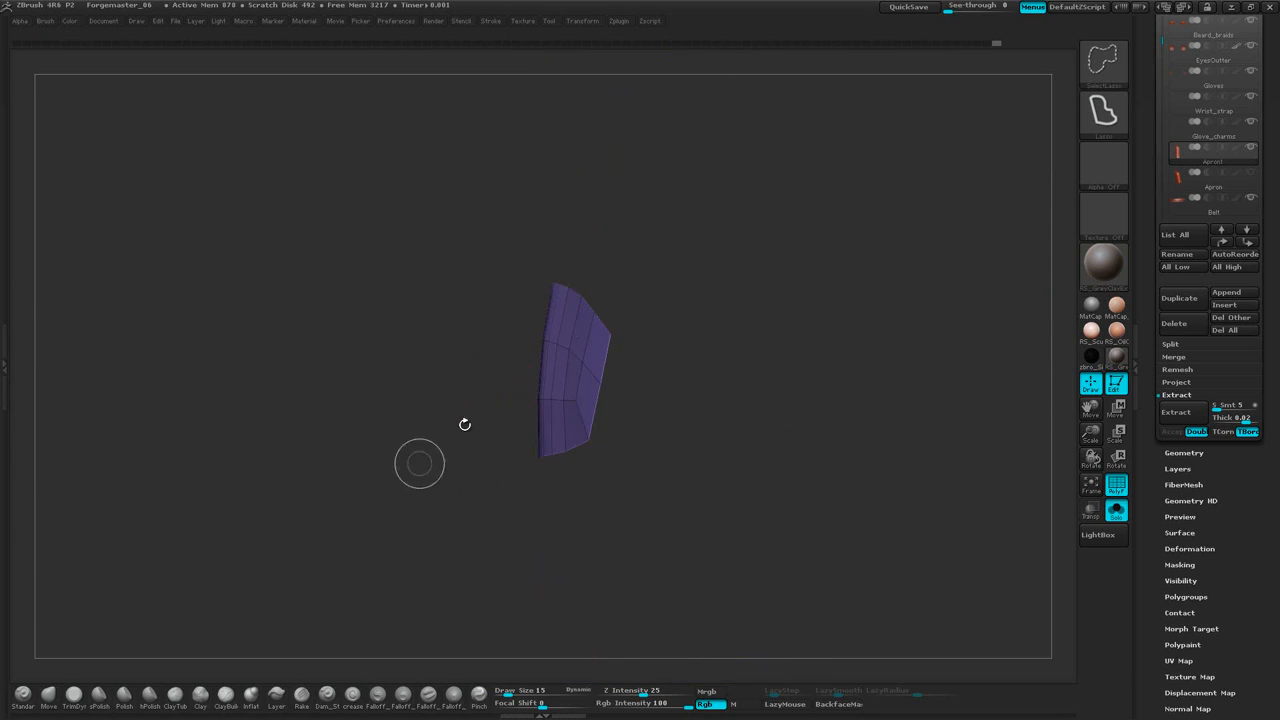
pyautogui.moveTo(420, 464)
pyautogui.mouseDown()
pyautogui.moveTo(785, 218)
pyautogui.moveTo(903, 214)
pyautogui.moveTo(603, 216)
pyautogui.moveTo(510, 291)
pyautogui.moveTo(624, 348)
pyautogui.moveTo(698, 350)
pyautogui.mouseUp()
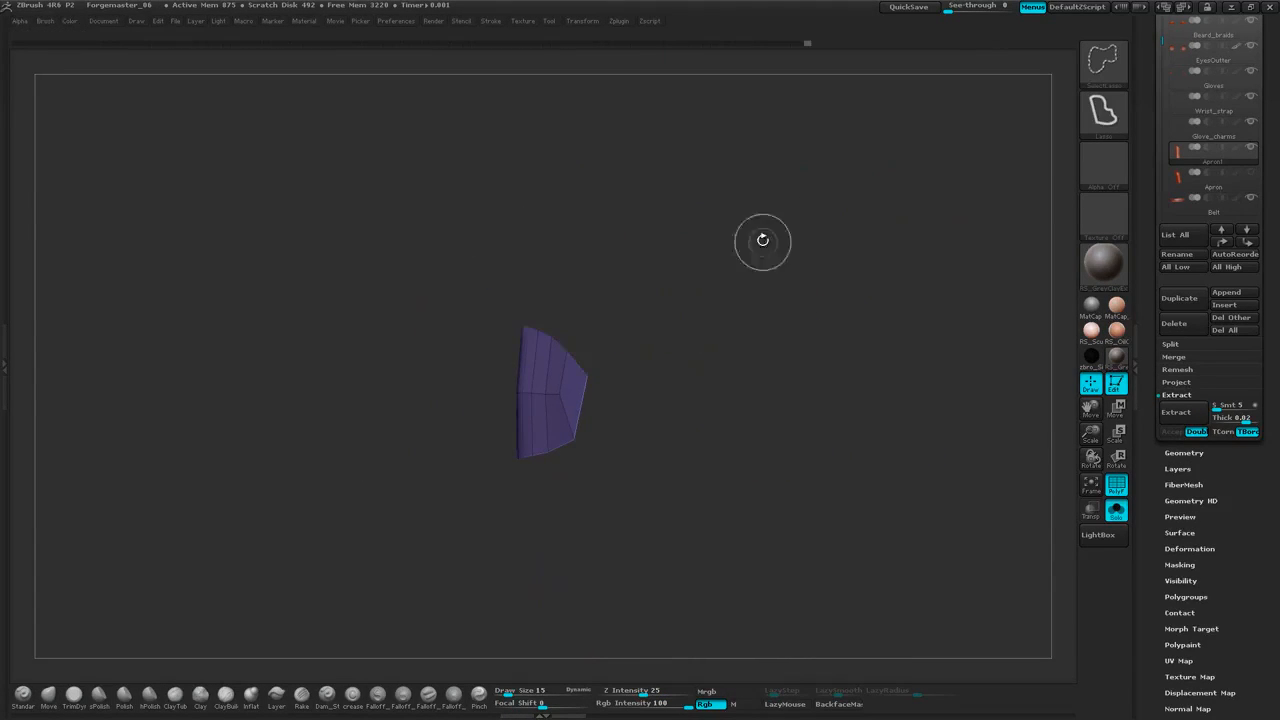
pyautogui.moveTo(763, 241)
pyautogui.mouseDown()
pyautogui.moveTo(761, 267)
pyautogui.moveTo(812, 232)
pyautogui.moveTo(934, 234)
pyautogui.moveTo(584, 252)
pyautogui.mouseUp()
# Set the extract thickness to 0.0025 with Double turned off, and preview an extraction of the front waist section
pyautogui.scroll(-2, 1242, 280)
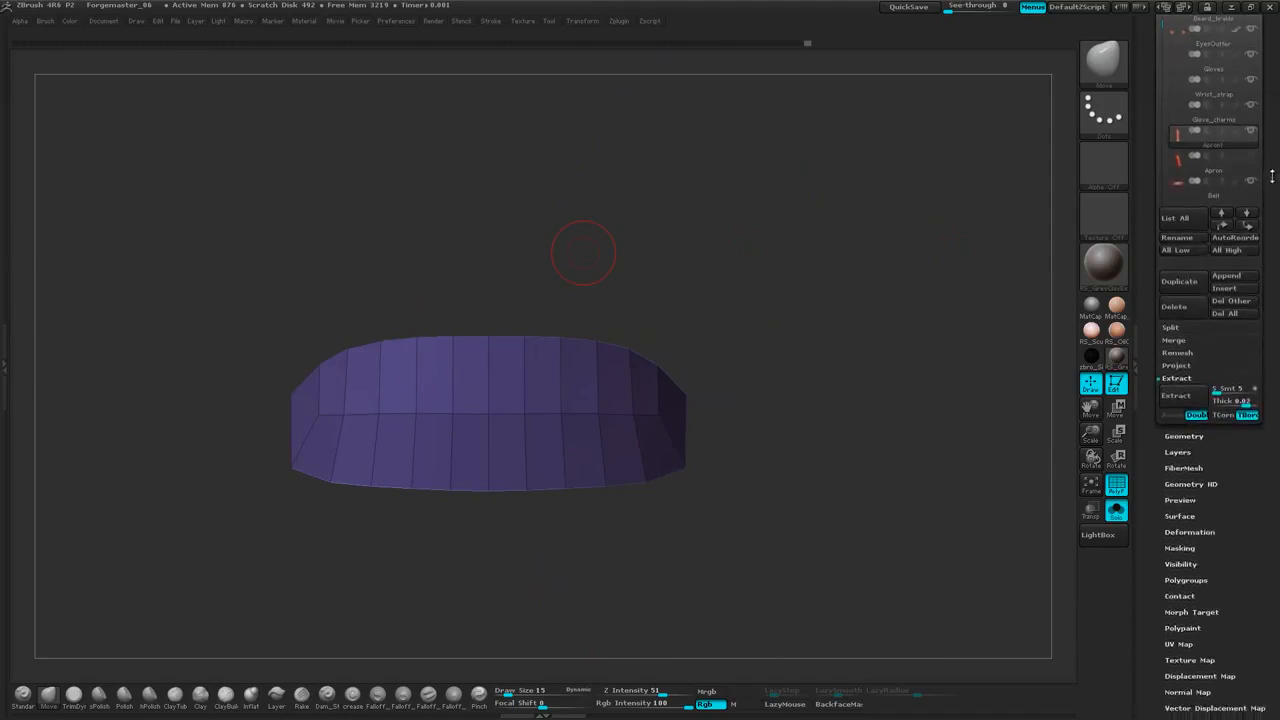
pyautogui.scroll(-1, 1258, 350)
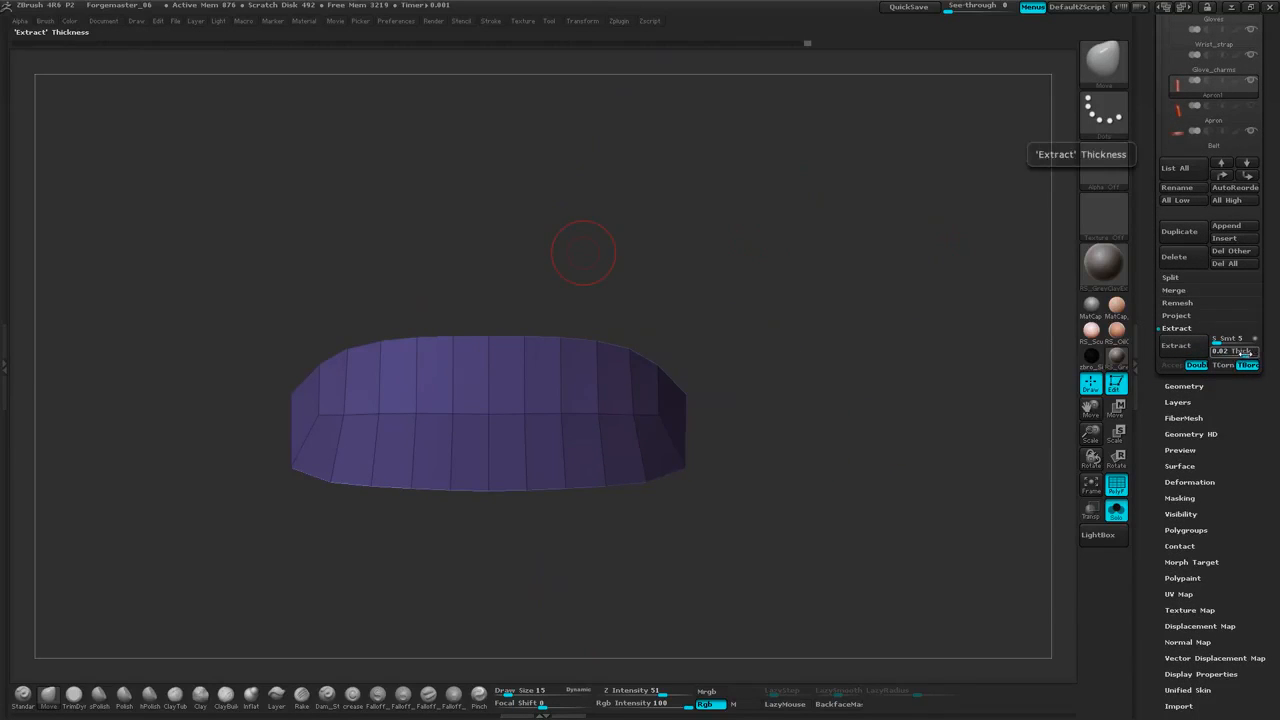
pyautogui.click(1244, 353)
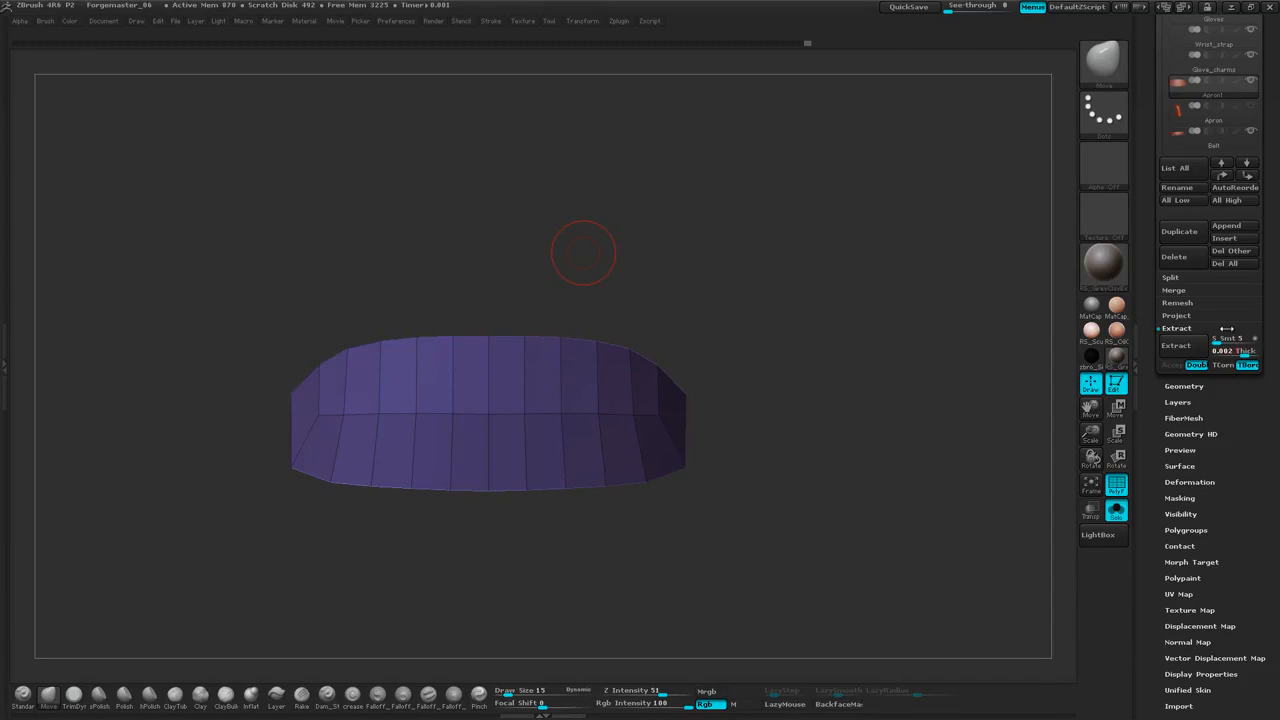
pyautogui.moveTo(1269, 330); pyautogui.dragTo(1269, 323)
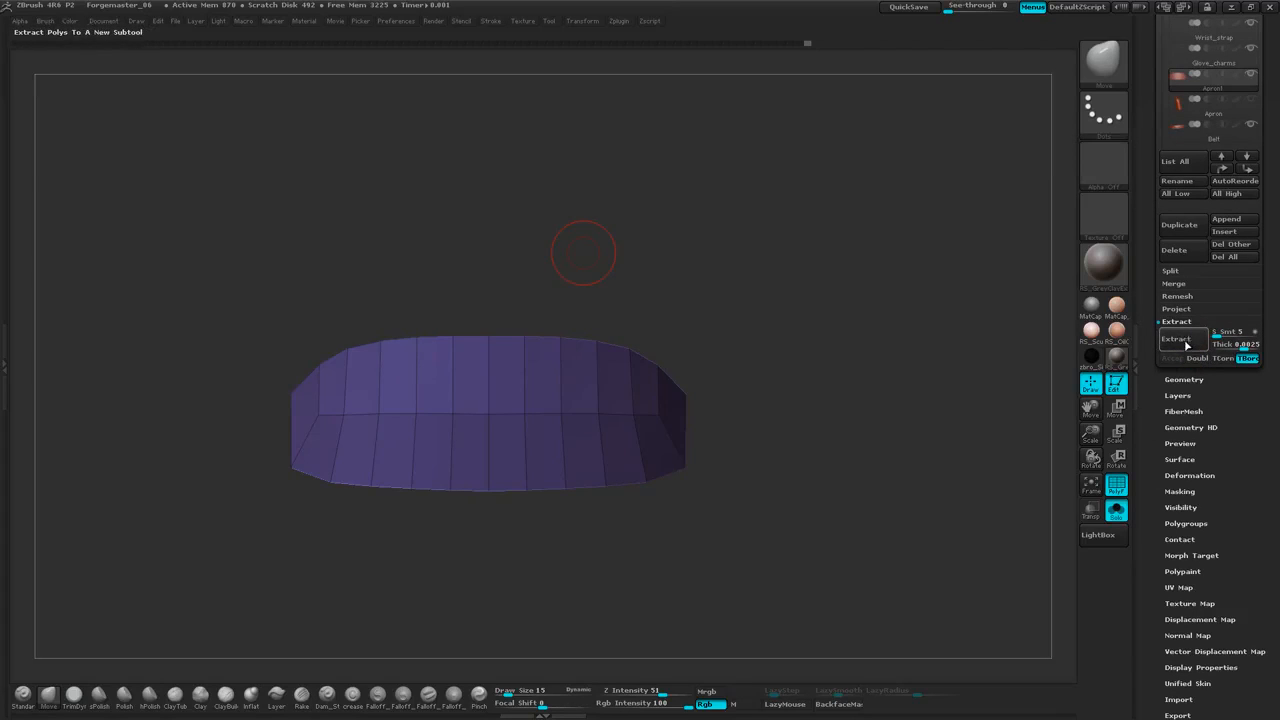
pyautogui.click(1186, 340)
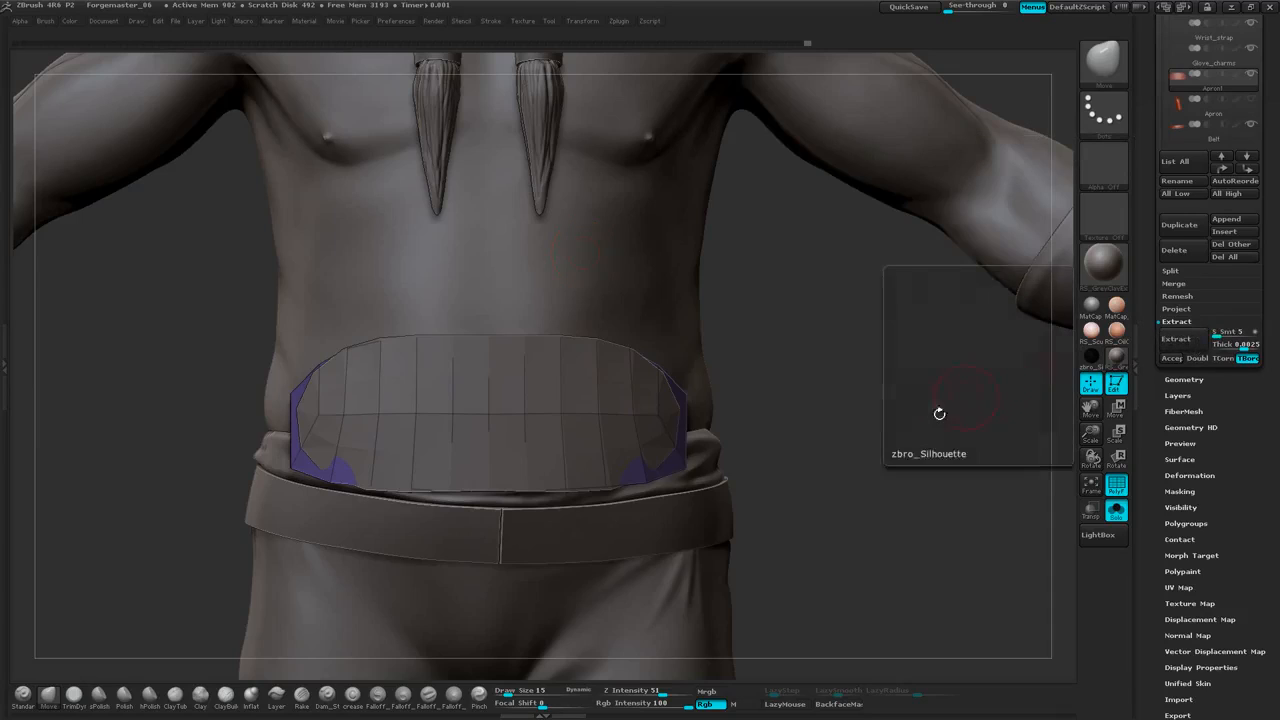
pyautogui.click(938, 411)
# Set the extract surface smoothness to 0 and preview the waist extraction again
pyautogui.moveTo(1217, 334); pyautogui.dragTo(1211, 337)
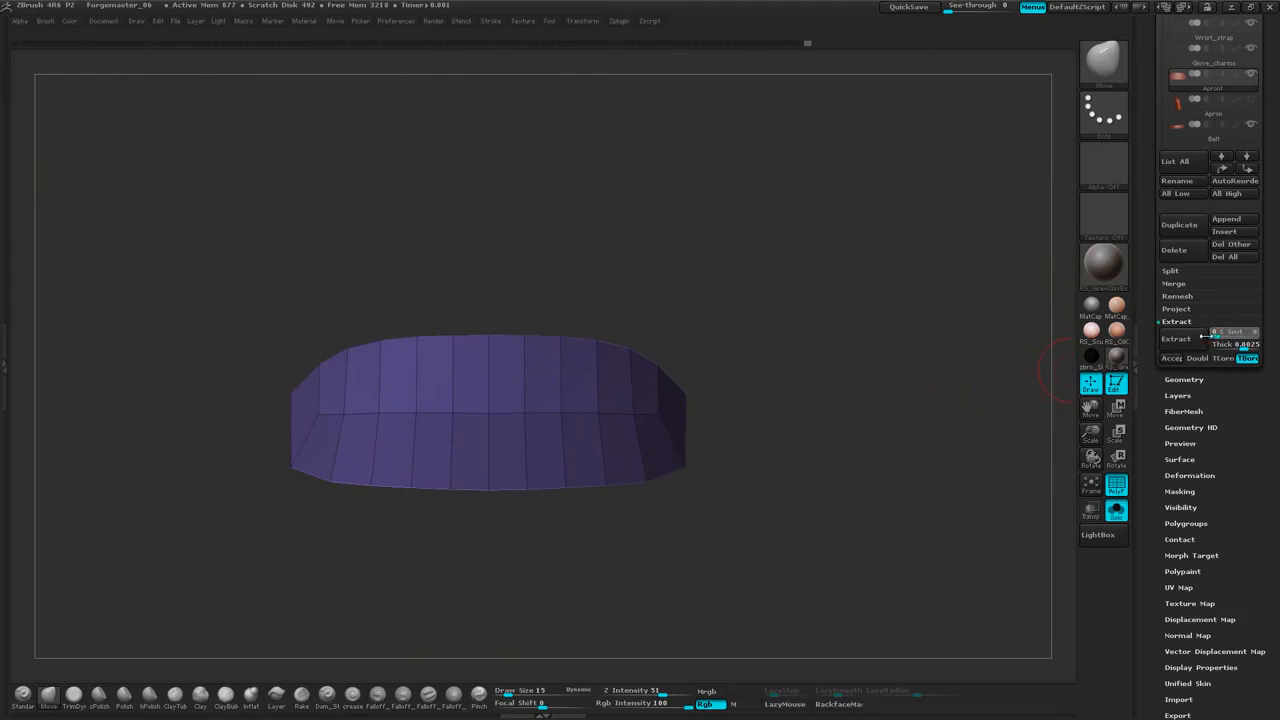
pyautogui.click(1177, 340)
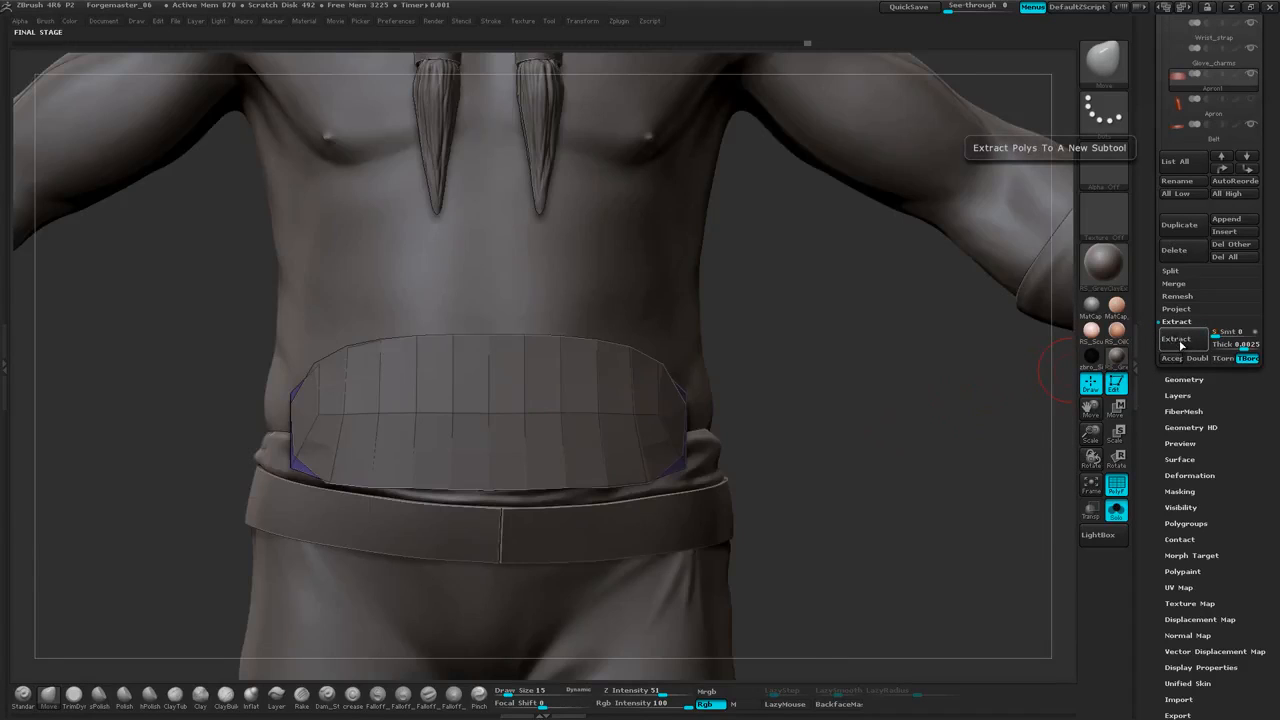
pyautogui.moveTo(913, 423); pyautogui.dragTo(944, 402)
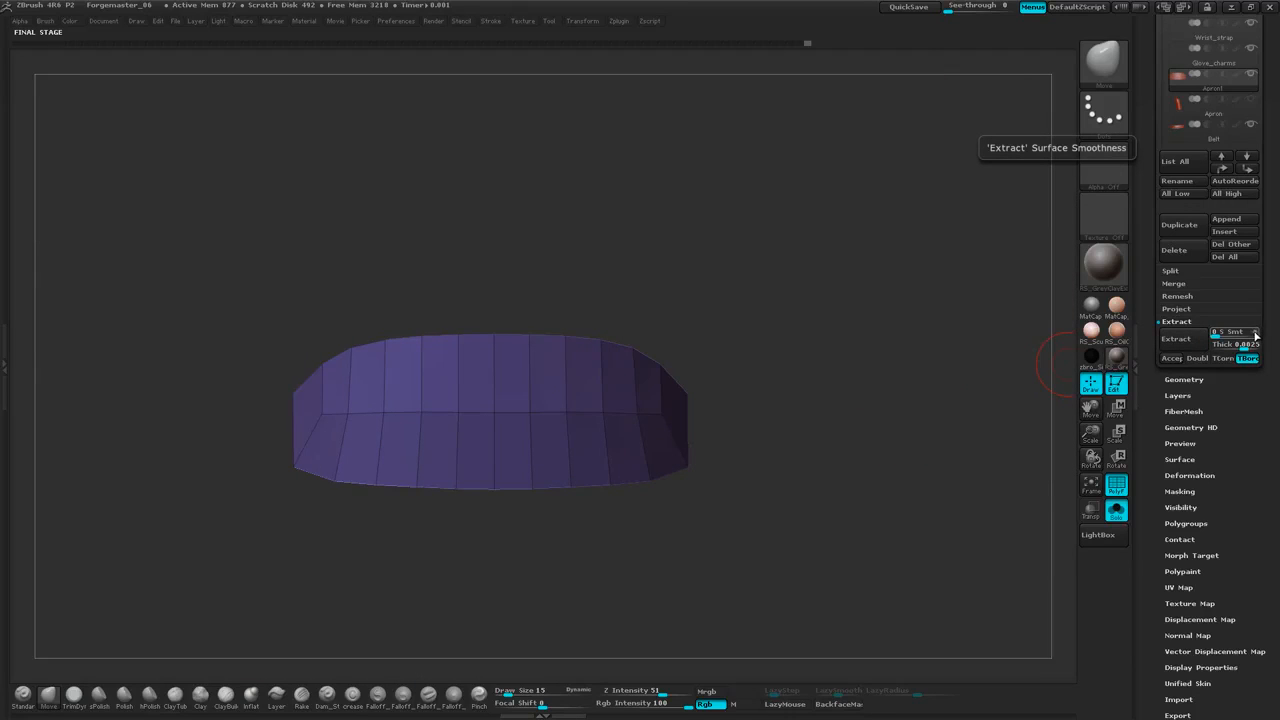
# Toggle the smoothness slider's mode switch and repeat the extract preview, checking the waist piece's thickness from the side
pyautogui.moveTo(1255, 336); pyautogui.dragTo(1175, 348)
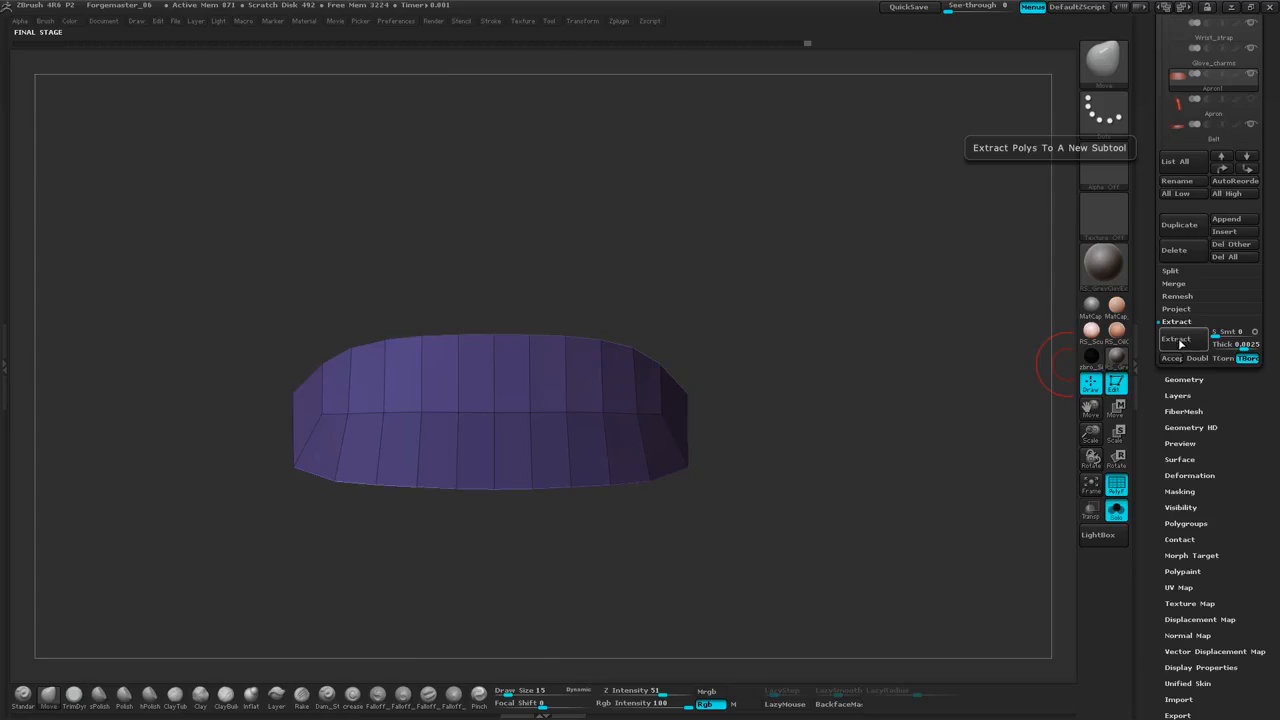
pyautogui.click(1177, 340)
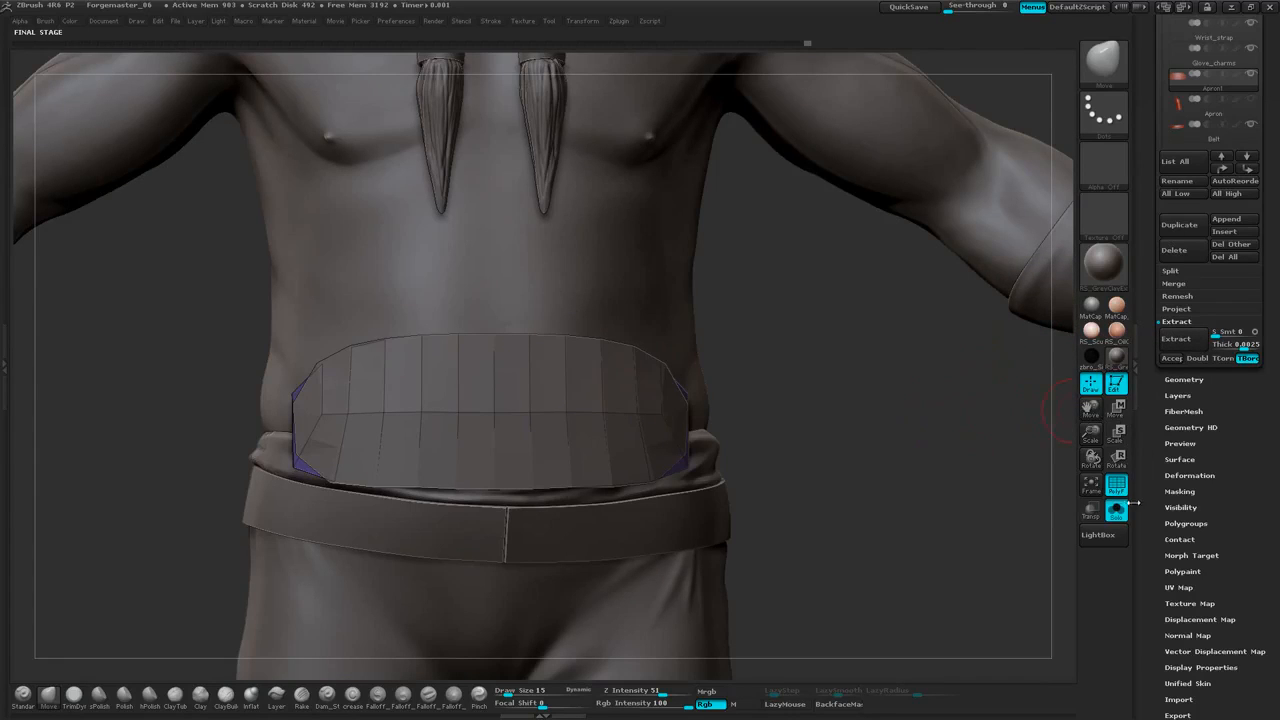
pyautogui.moveTo(943, 423); pyautogui.dragTo(1090, 375)
pyautogui.click(1177, 340)
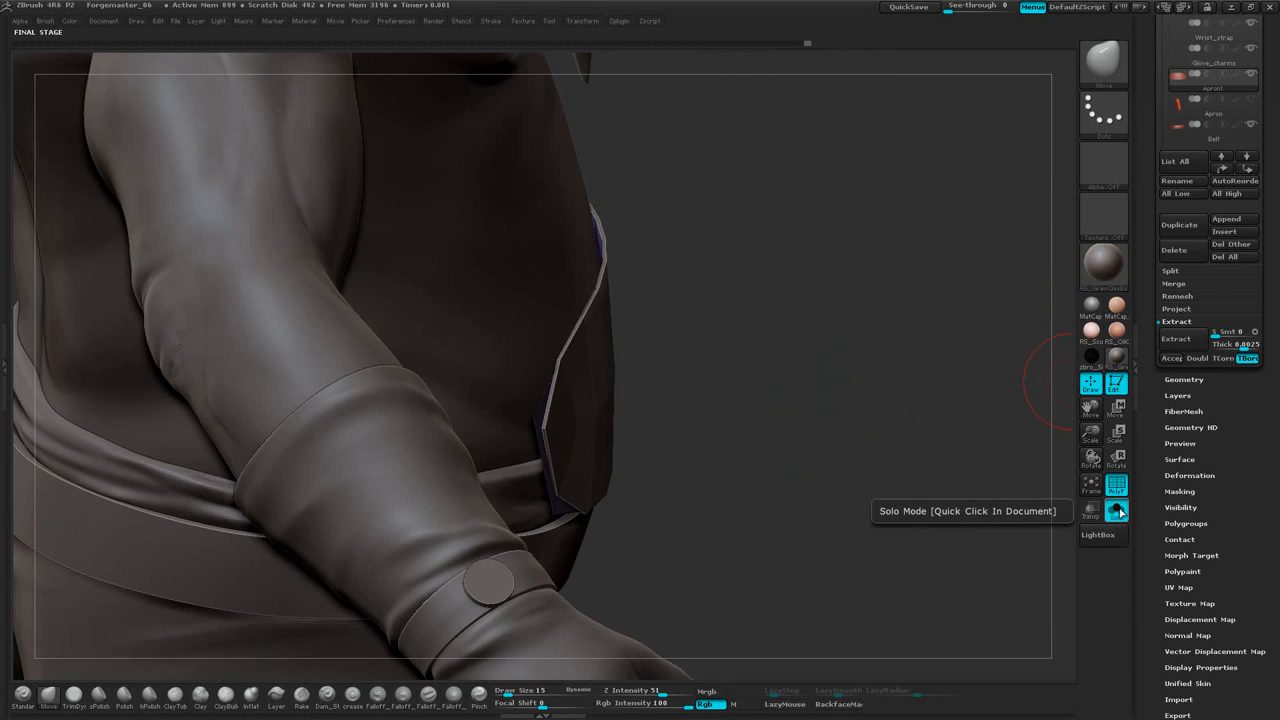
# Accept the waist extraction as a new subtool and bring the full character back out of Solo mode
pyautogui.click(1171, 358)
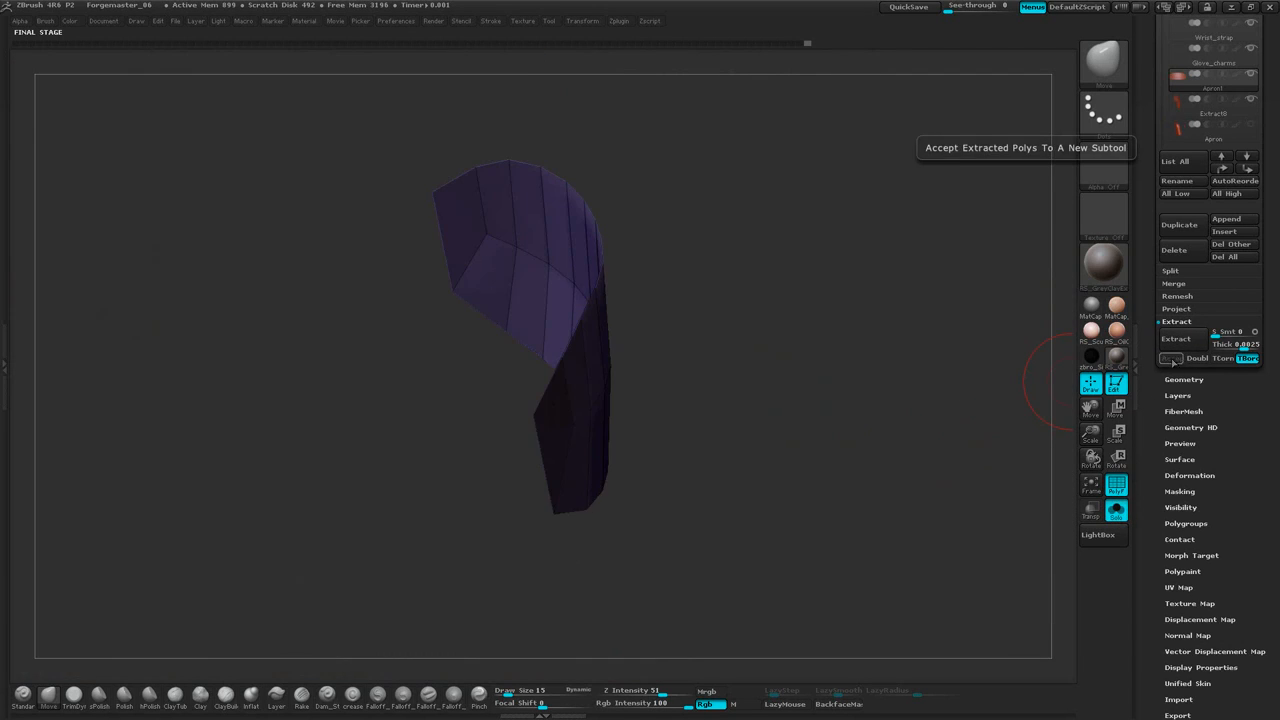
pyautogui.moveTo(920, 391); pyautogui.dragTo(946, 277)
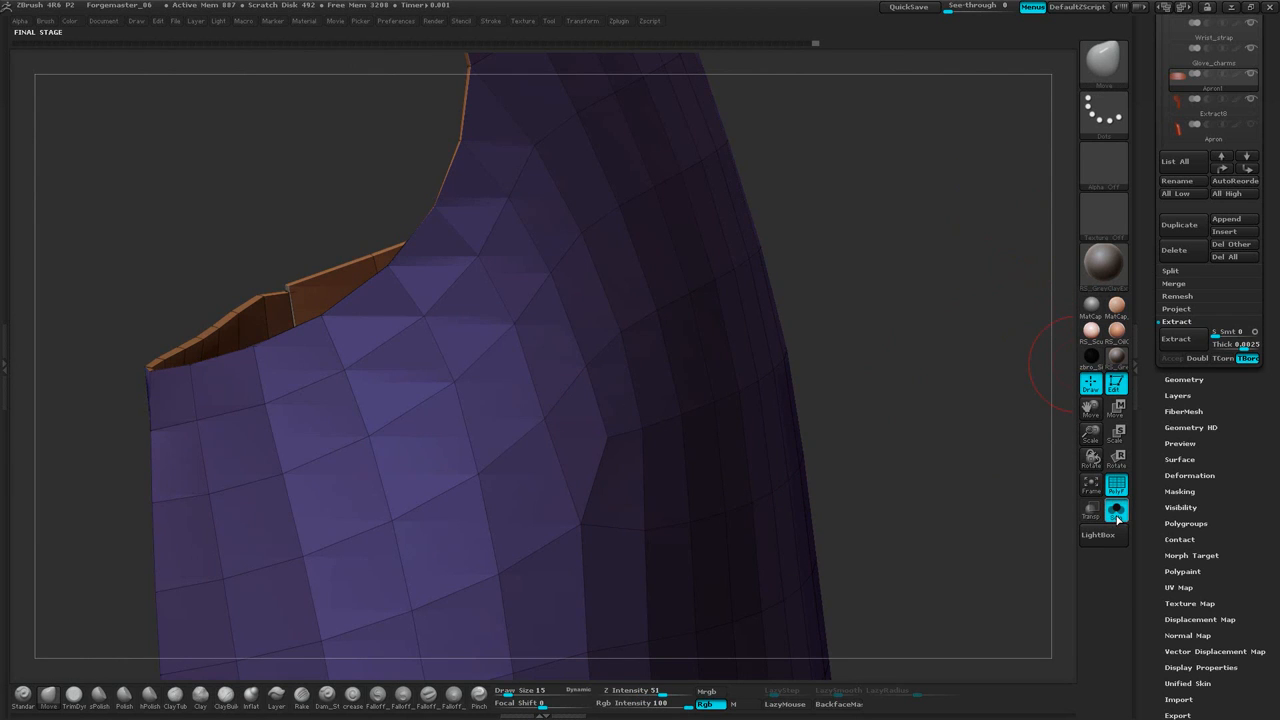
pyautogui.click(1116, 512)
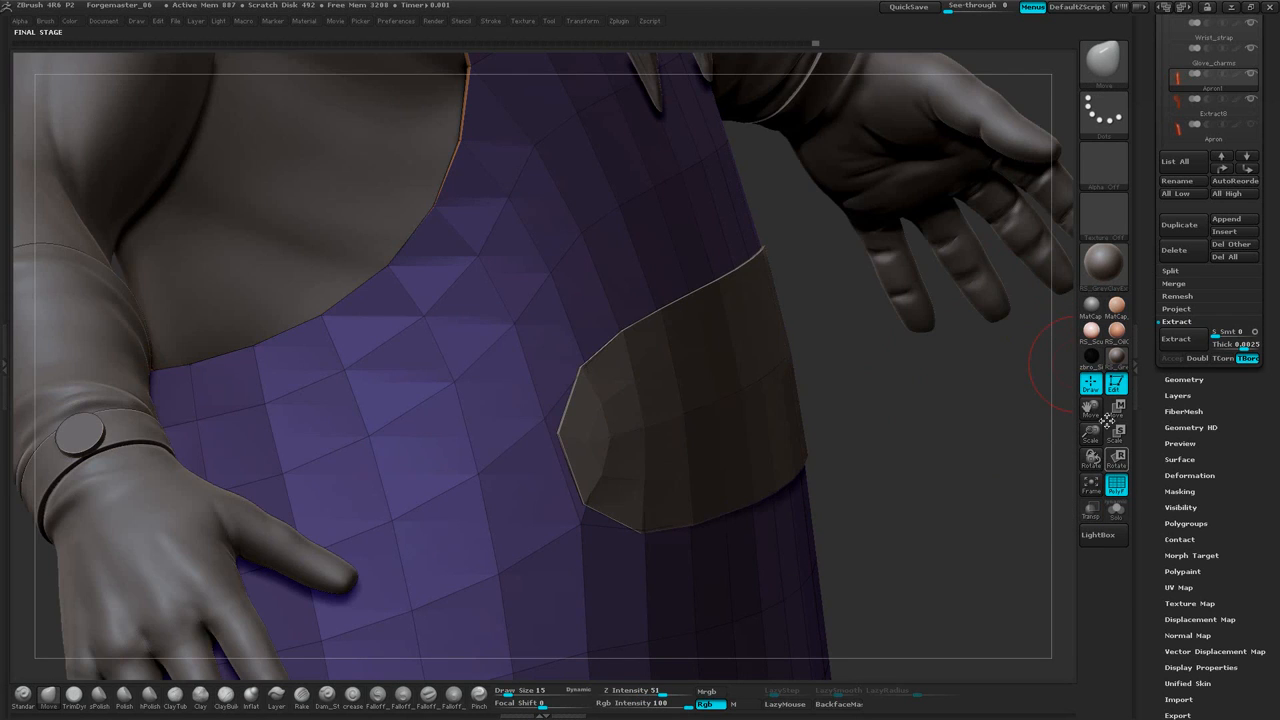
pyautogui.keyDown('alt'); pyautogui.moveTo(955, 425); pyautogui.dragTo(923, 426); pyautogui.keyUp('alt')
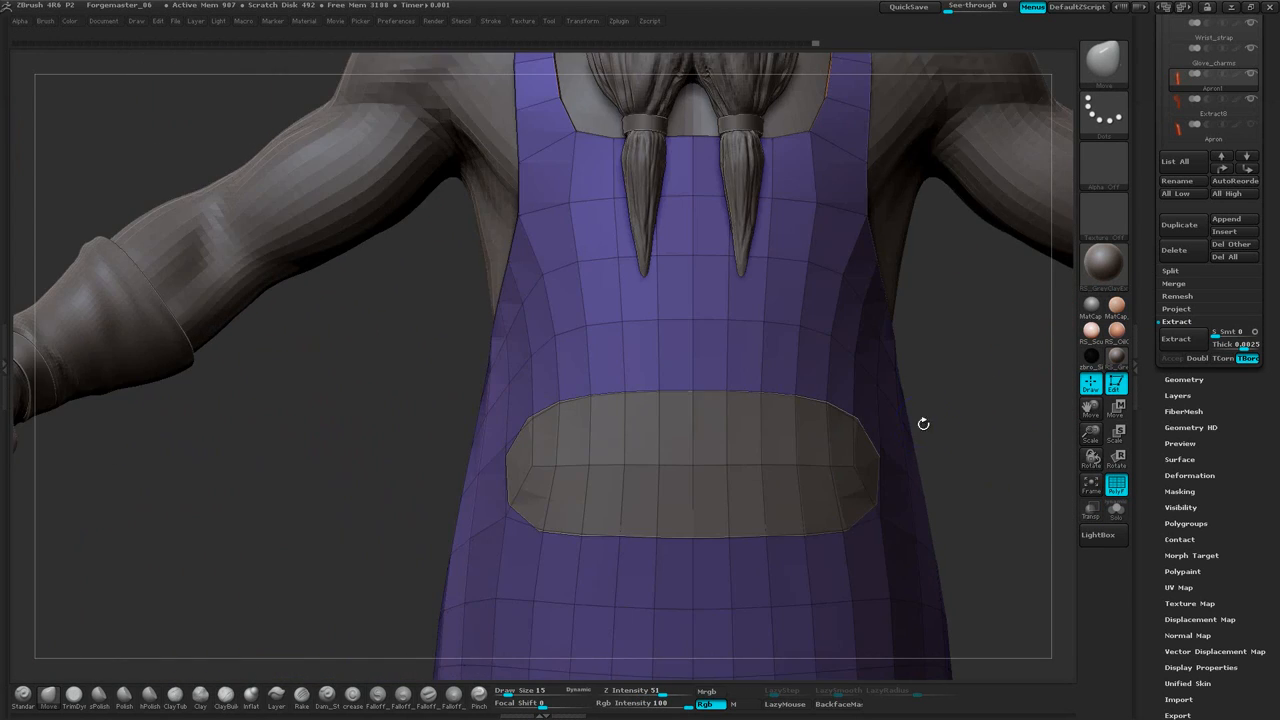
pyautogui.moveTo(952, 342)
pyautogui.keyDown('alt'); pyautogui.mouseDown()
pyautogui.moveTo(934, 290)
pyautogui.moveTo(934, 195)
pyautogui.moveTo(934, 293)
pyautogui.mouseUp(); pyautogui.keyUp('alt')
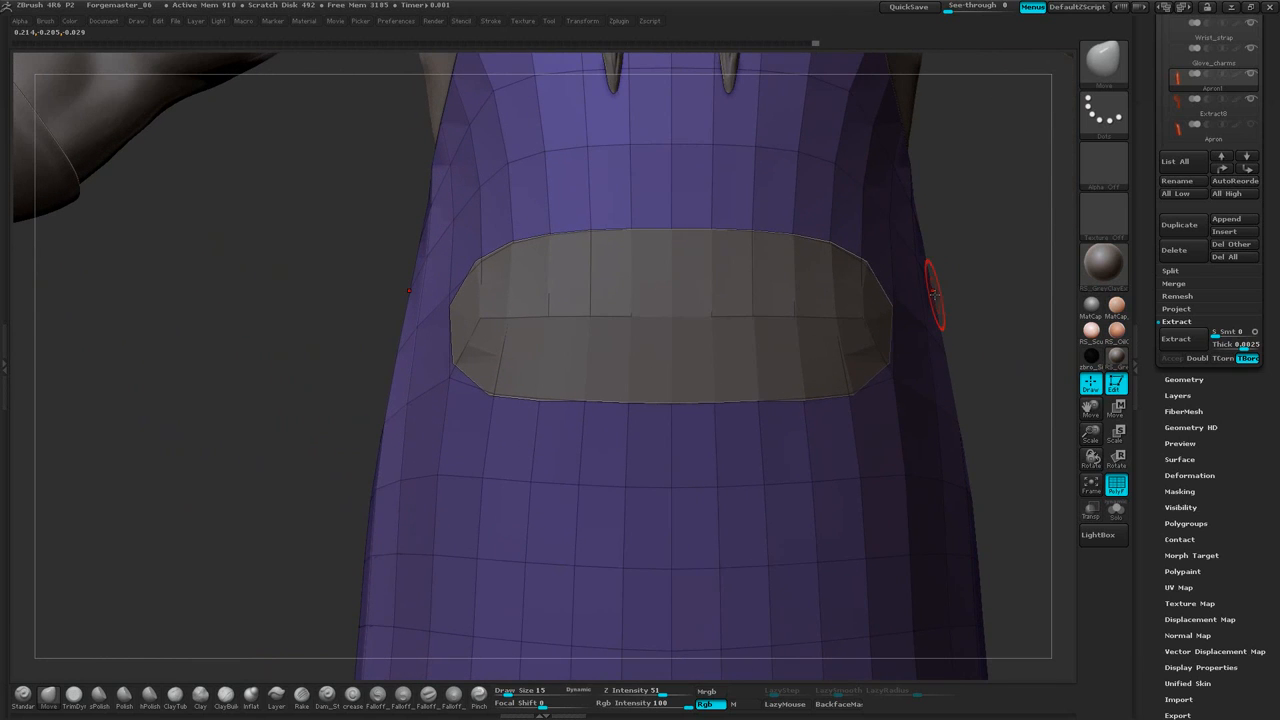
# Make the extracted waist piece the active subtool, hide its polygon edges, and activate symmetry
pyautogui.keyDown('alt'); pyautogui.click(838, 316); pyautogui.keyUp('alt')
pyautogui.keyDown('alt'); pyautogui.moveTo(983, 231); pyautogui.dragTo(948, 266); pyautogui.keyUp('alt')
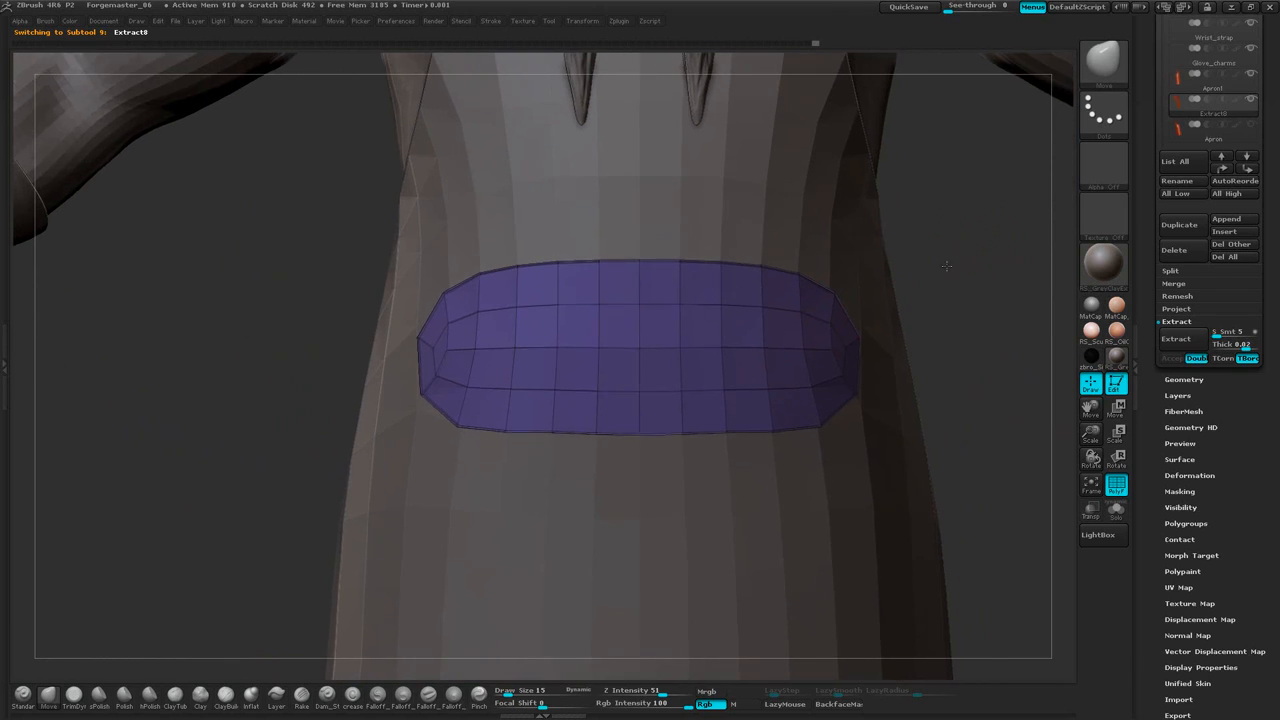
pyautogui.click(1117, 485)
pyautogui.moveTo(1068, 355); pyautogui.dragTo(974, 334)
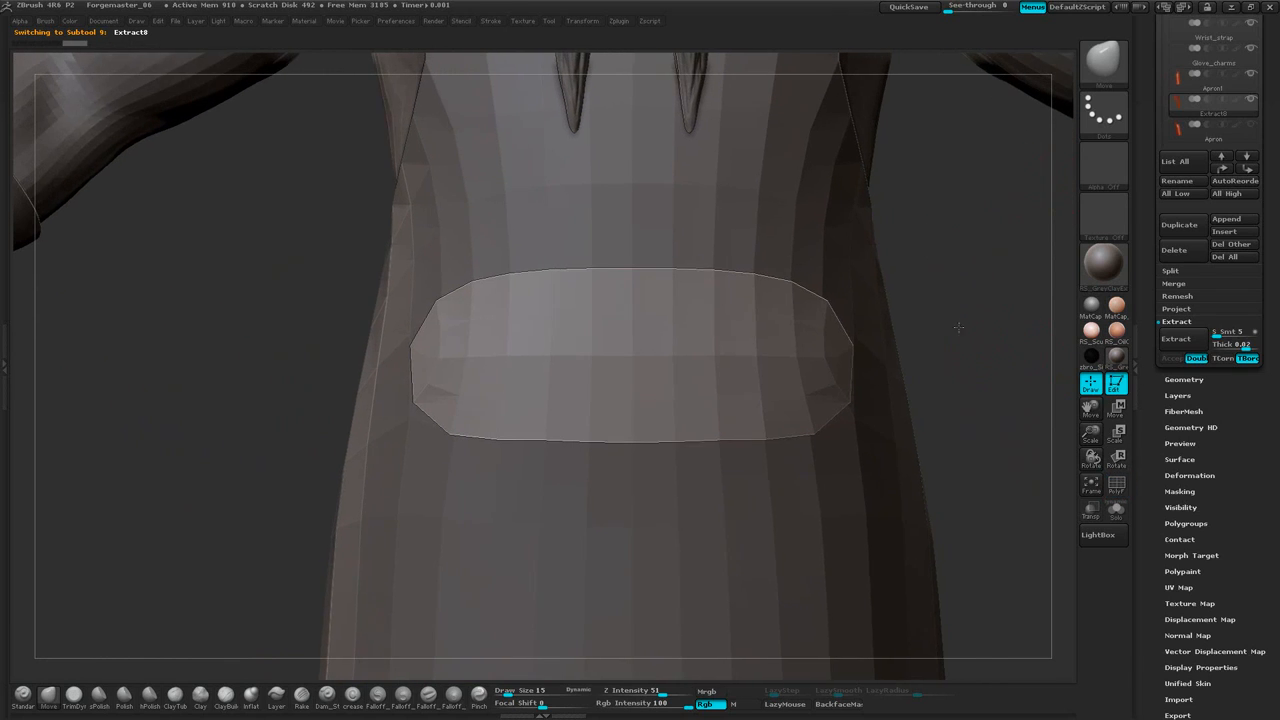
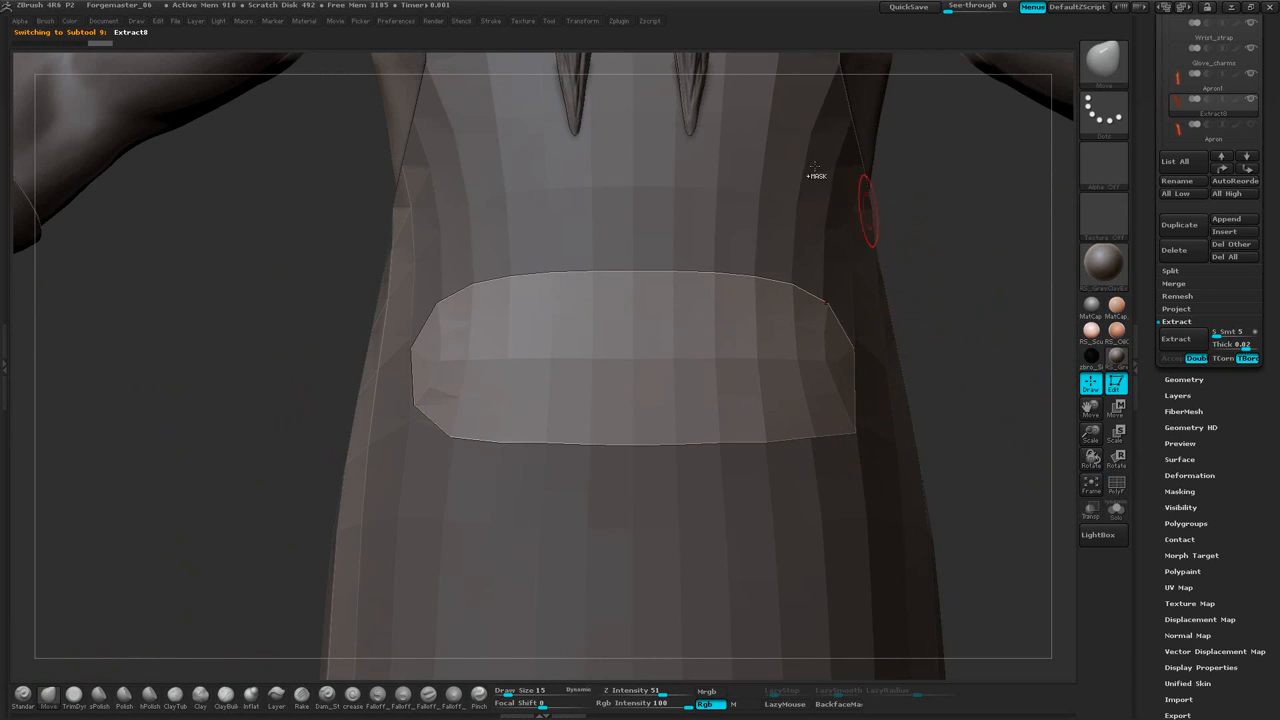
pyautogui.click(582, 21)
pyautogui.click(584, 302)
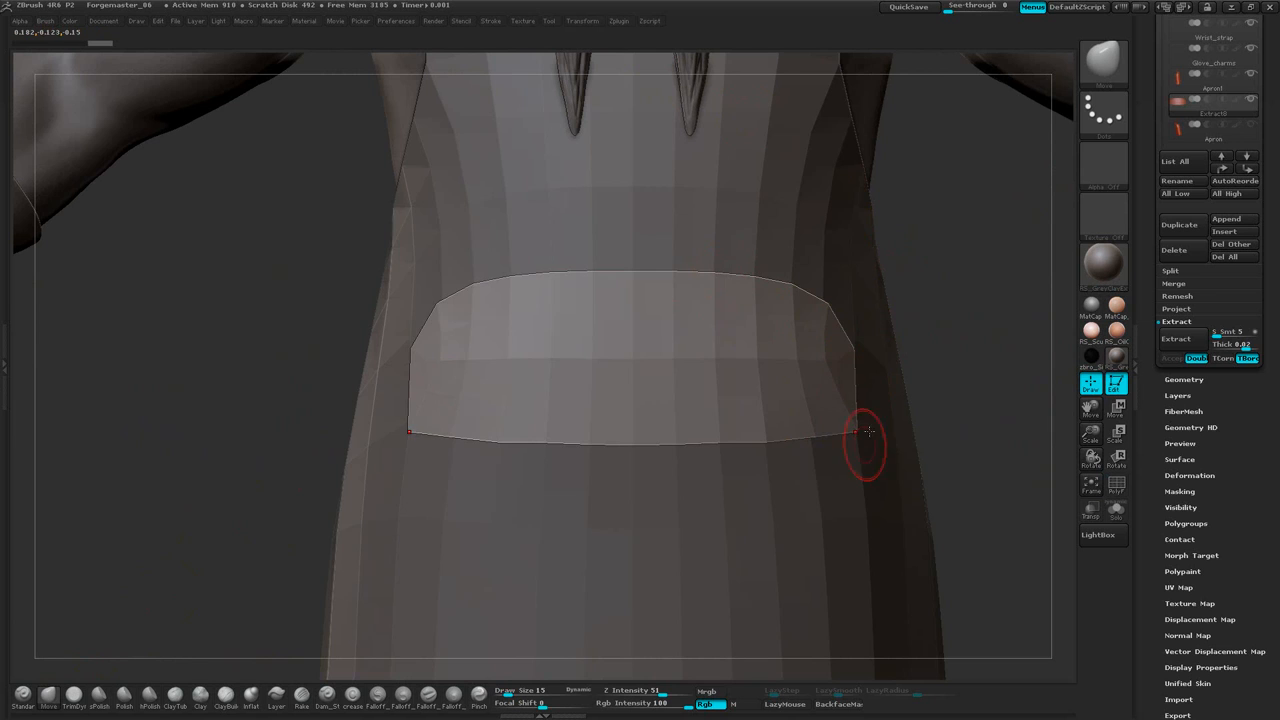
# Pull the waist piece's rounded ends outward with the Move brush to form squared corners and adjust its lower edge
pyautogui.moveTo(1000, 415); pyautogui.dragTo(820, 365)
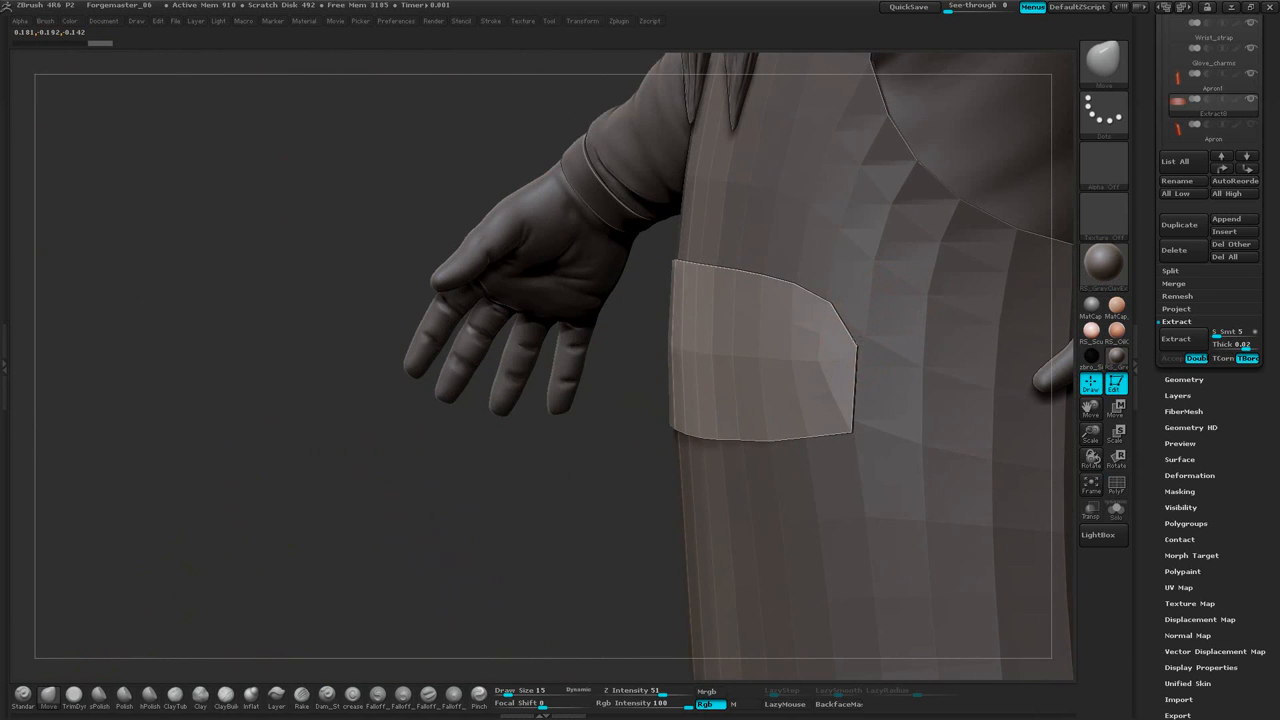
pyautogui.moveTo(686, 409); pyautogui.dragTo(829, 302)
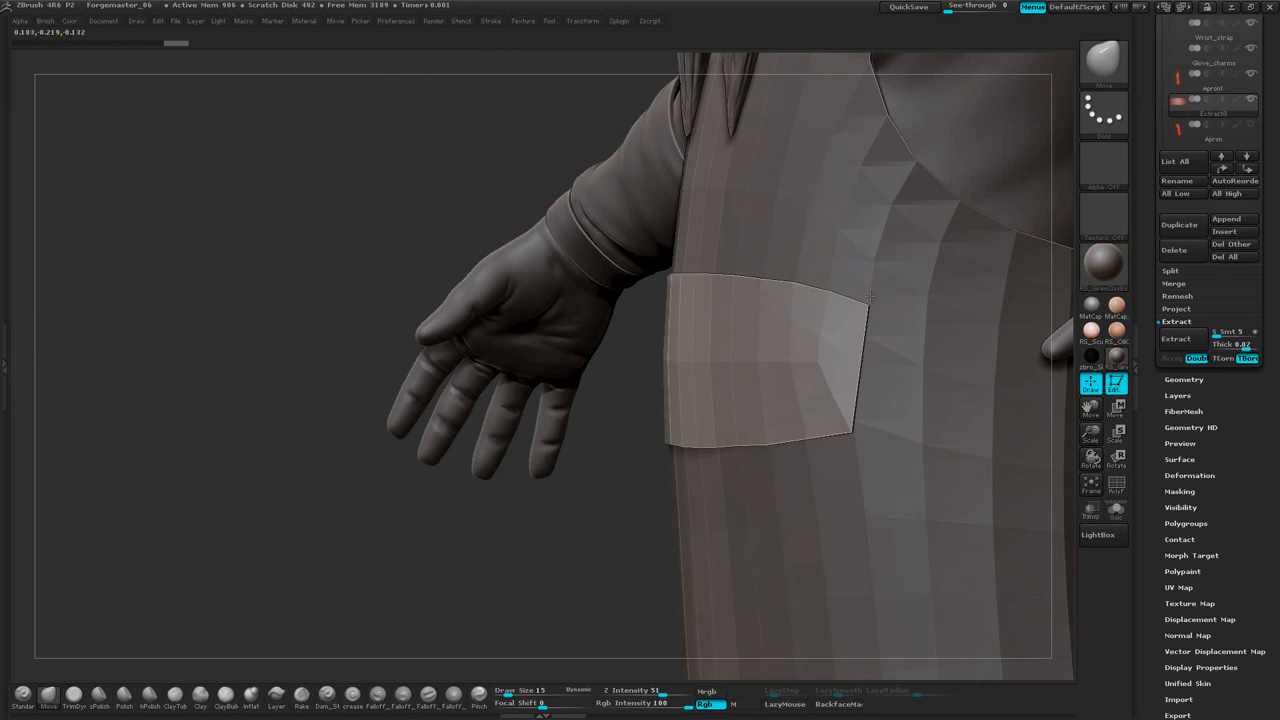
pyautogui.moveTo(555, 543); pyautogui.dragTo(876, 357)
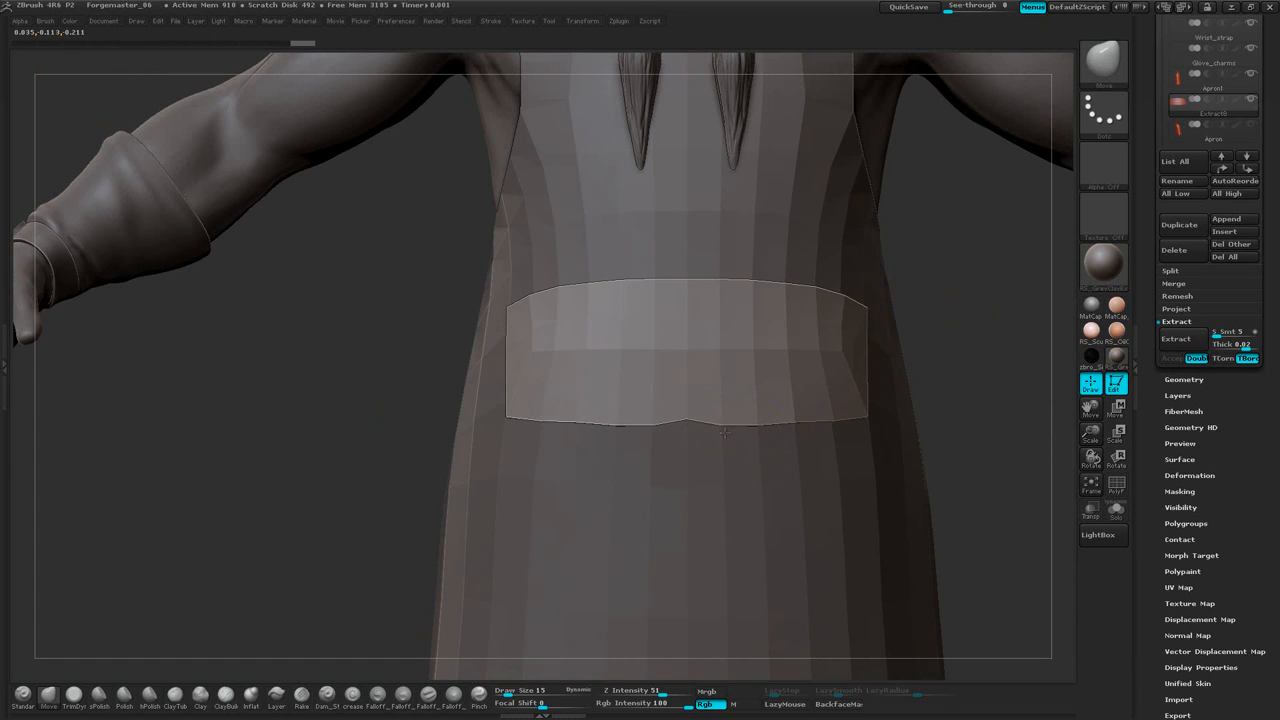
pyautogui.moveTo(978, 247); pyautogui.dragTo(888, 258)
# Set the draw size to 36 and reshape the waist piece's long edges so they follow the apron's curve
pyautogui.moveTo(648, 490)
pyautogui.mouseDown()
pyautogui.moveTo(600, 452)
pyautogui.moveTo(660, 445)
pyautogui.moveTo(740, 410)
pyautogui.moveTo(914, 286)
pyautogui.moveTo(962, 306)
pyautogui.moveTo(982, 298)
pyautogui.moveTo(992, 246)
pyautogui.moveTo(623, 338)
pyautogui.moveTo(700, 340)
pyautogui.moveTo(650, 352)
pyautogui.moveTo(960, 372)
pyautogui.moveTo(849, 377)
pyautogui.moveTo(627, 479)
pyautogui.moveTo(595, 476)
pyautogui.mouseUp()
pyautogui.press('space')
pyautogui.moveTo(886, 300)
pyautogui.keyDown('alt'); pyautogui.mouseDown()
pyautogui.moveTo(903, 280)
pyautogui.moveTo(900, 306)
pyautogui.moveTo(893, 288)
pyautogui.mouseUp(); pyautogui.keyUp('alt')
pyautogui.press('space')
pyautogui.moveTo(880, 240)
pyautogui.keyDown('alt'); pyautogui.mouseDown()
pyautogui.moveTo(880, 324)
pyautogui.moveTo(694, 315)
pyautogui.mouseUp(); pyautogui.keyUp('alt')
pyautogui.moveTo(779, 240); pyautogui.dragTo(860, 220)
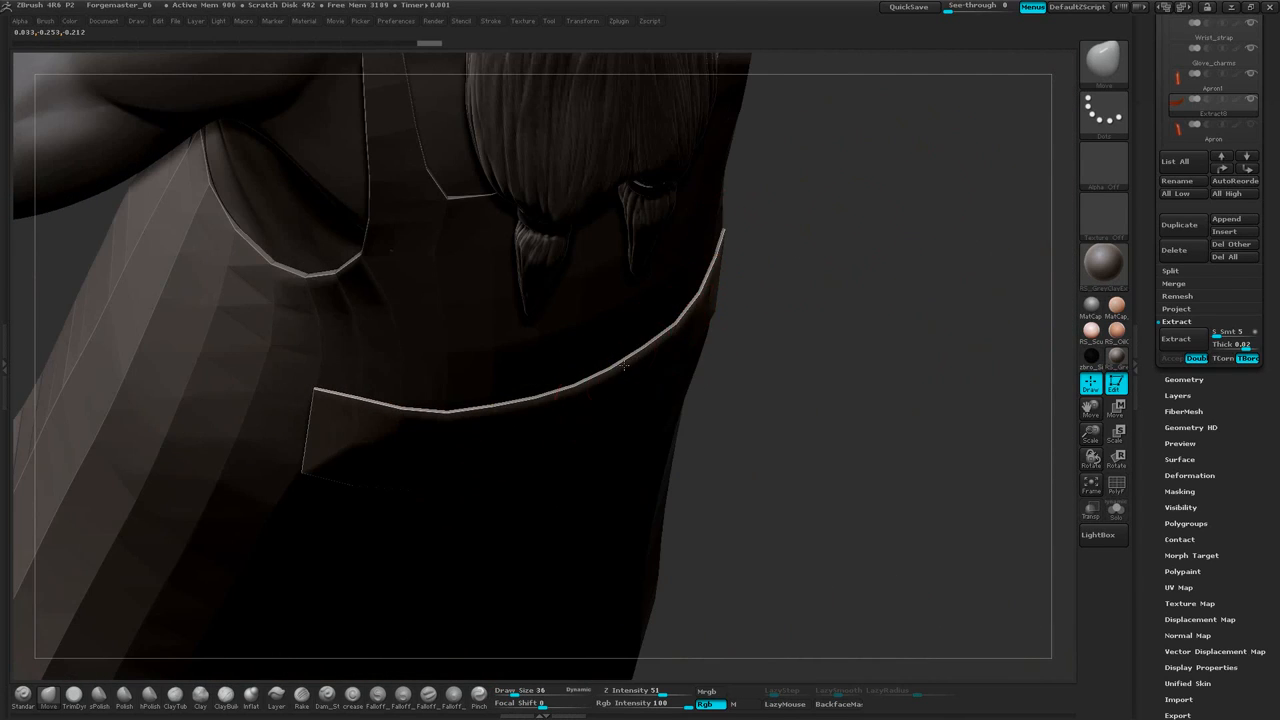
pyautogui.moveTo(940, 232); pyautogui.dragTo(829, 234)
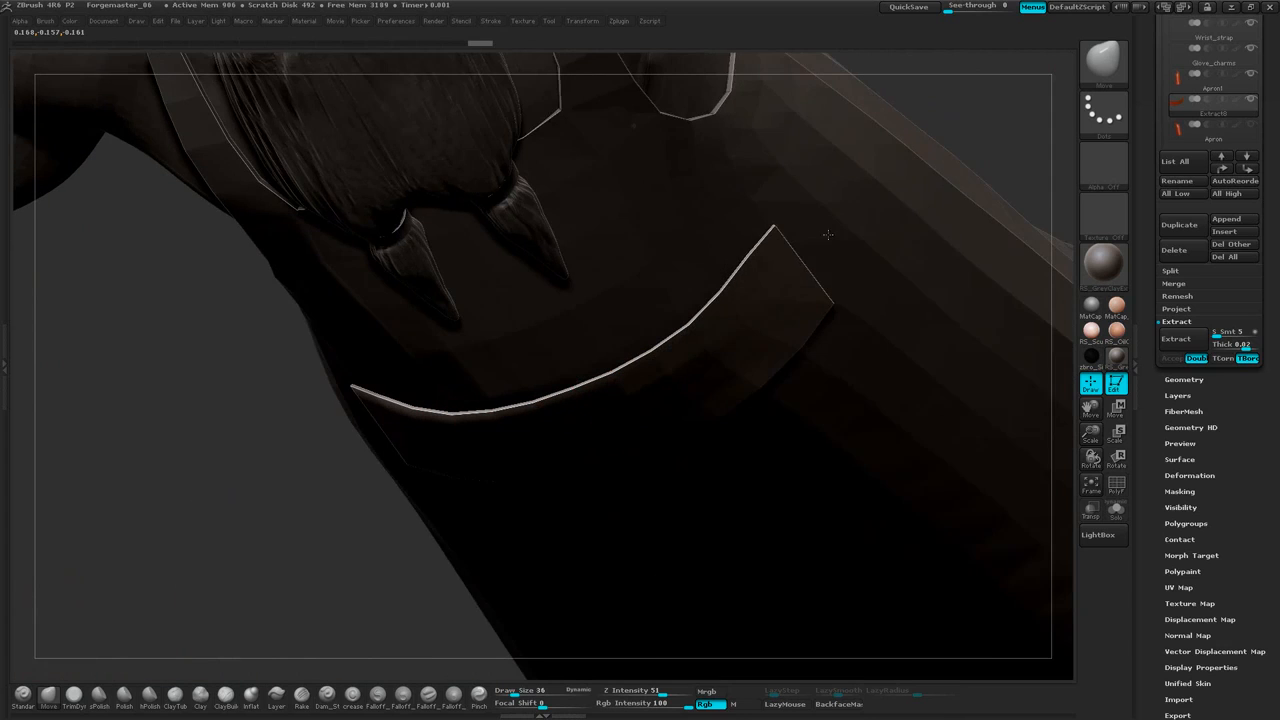
pyautogui.moveTo(742, 272); pyautogui.dragTo(735, 285)
pyautogui.moveTo(1004, 91); pyautogui.dragTo(1017, 278)
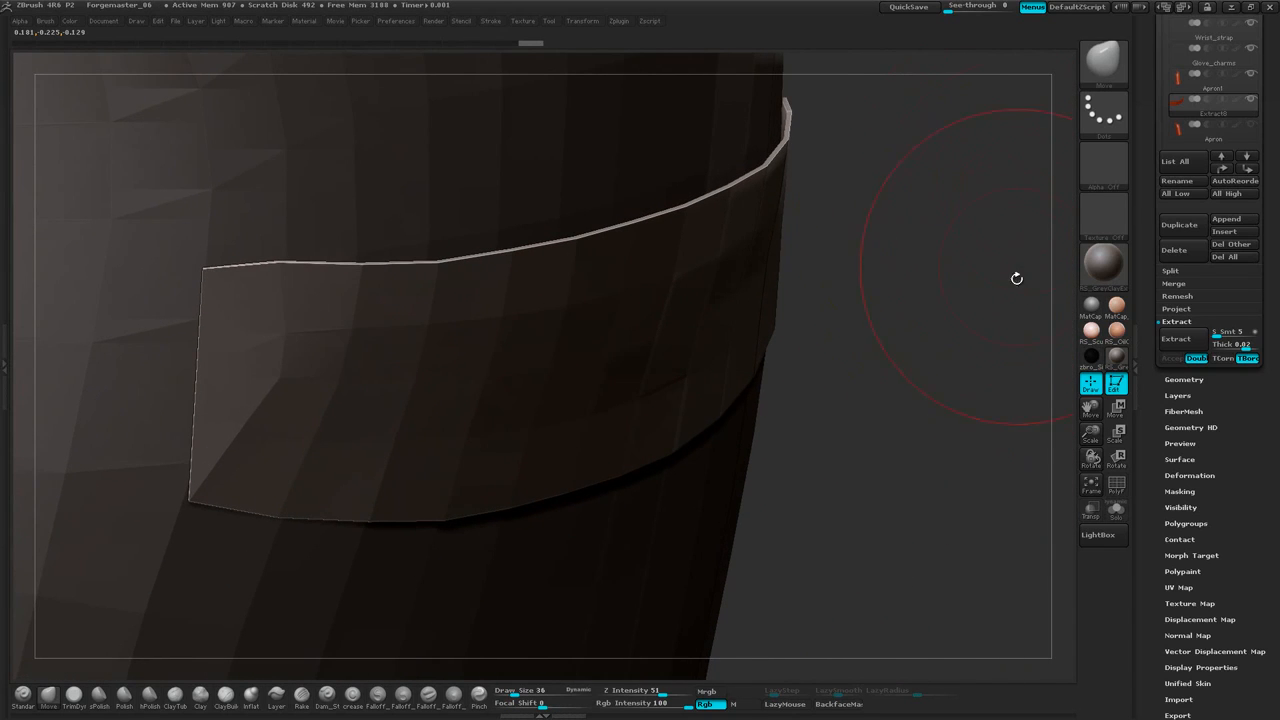
# Show the waist piece's polygon edges and subdivide it to level 4 to check its smoothed shape and corners
pyautogui.click(1117, 484)
pyautogui.moveTo(920, 320); pyautogui.dragTo(1050, 300)
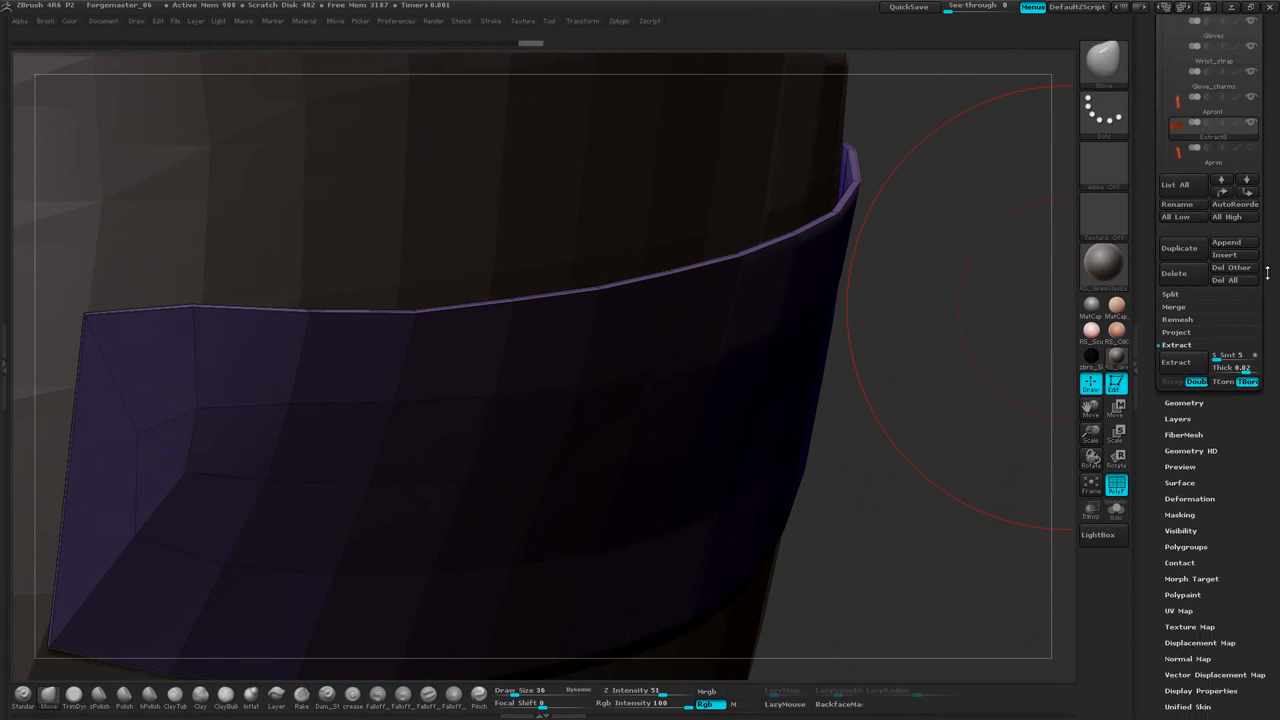
pyautogui.click(1184, 383)
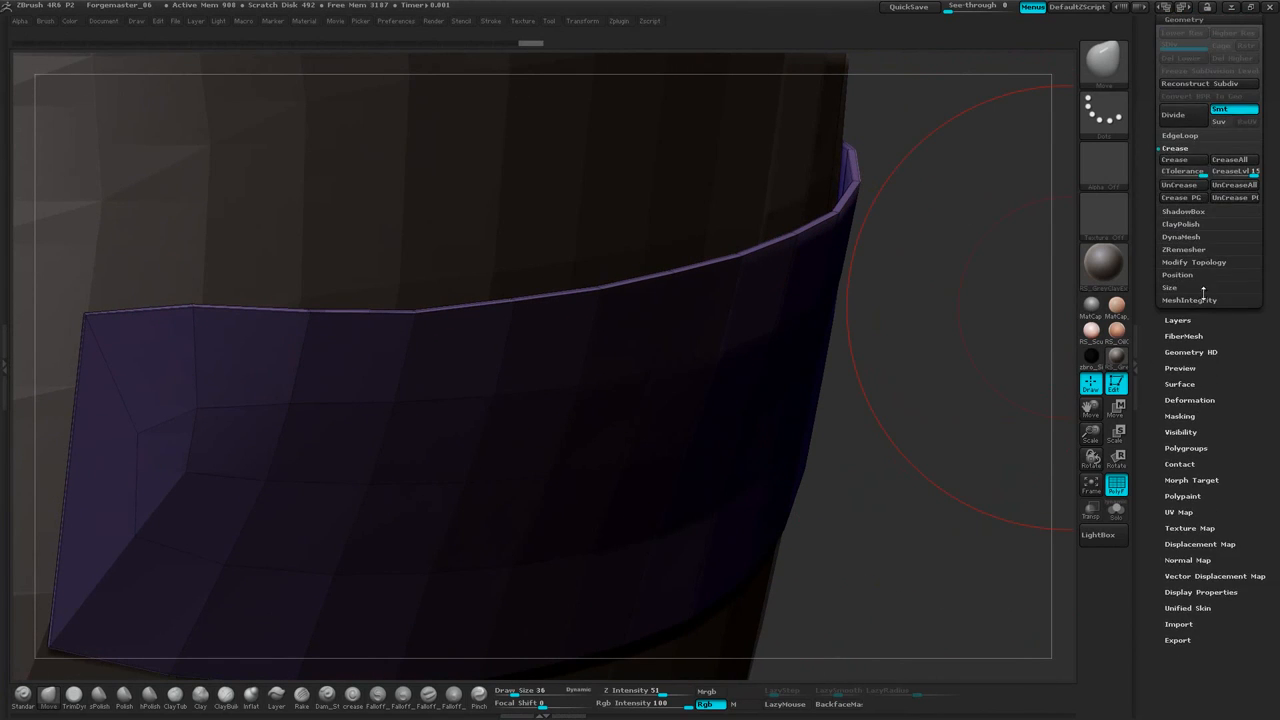
pyautogui.click(1184, 118)
pyautogui.click(1184, 118)
pyautogui.click(1184, 118)
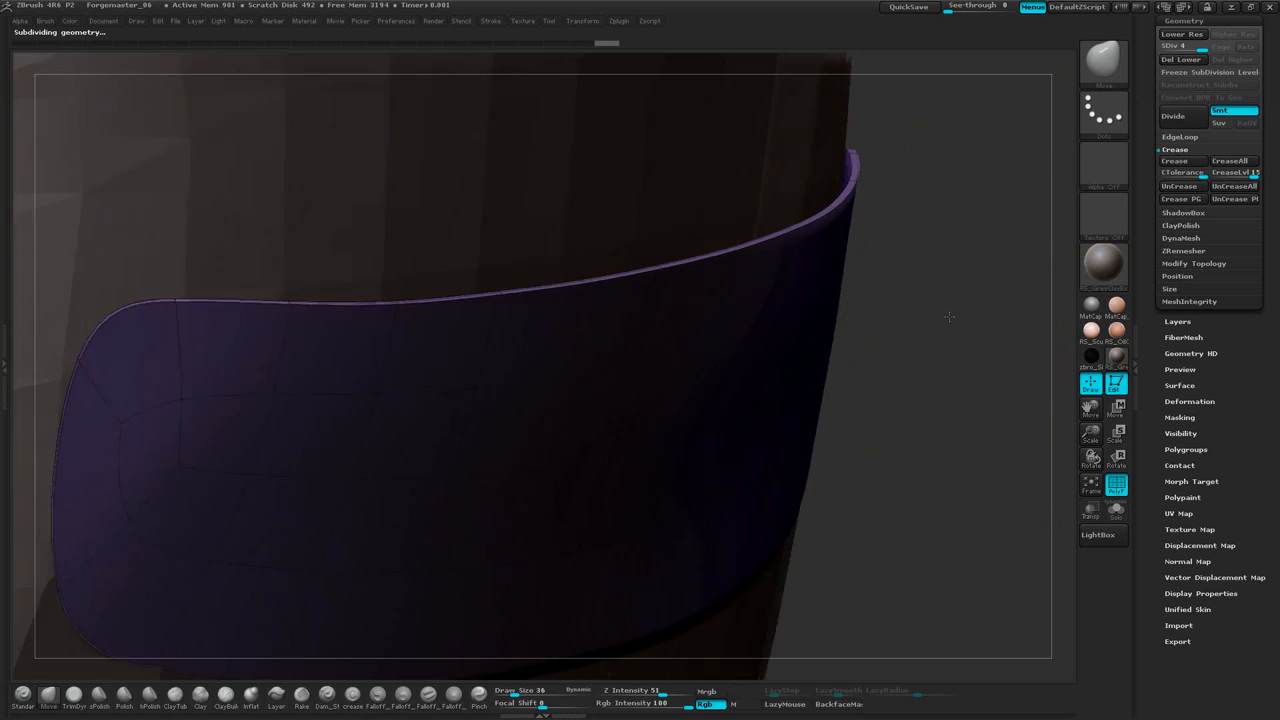
pyautogui.moveTo(949, 316); pyautogui.dragTo(946, 289)
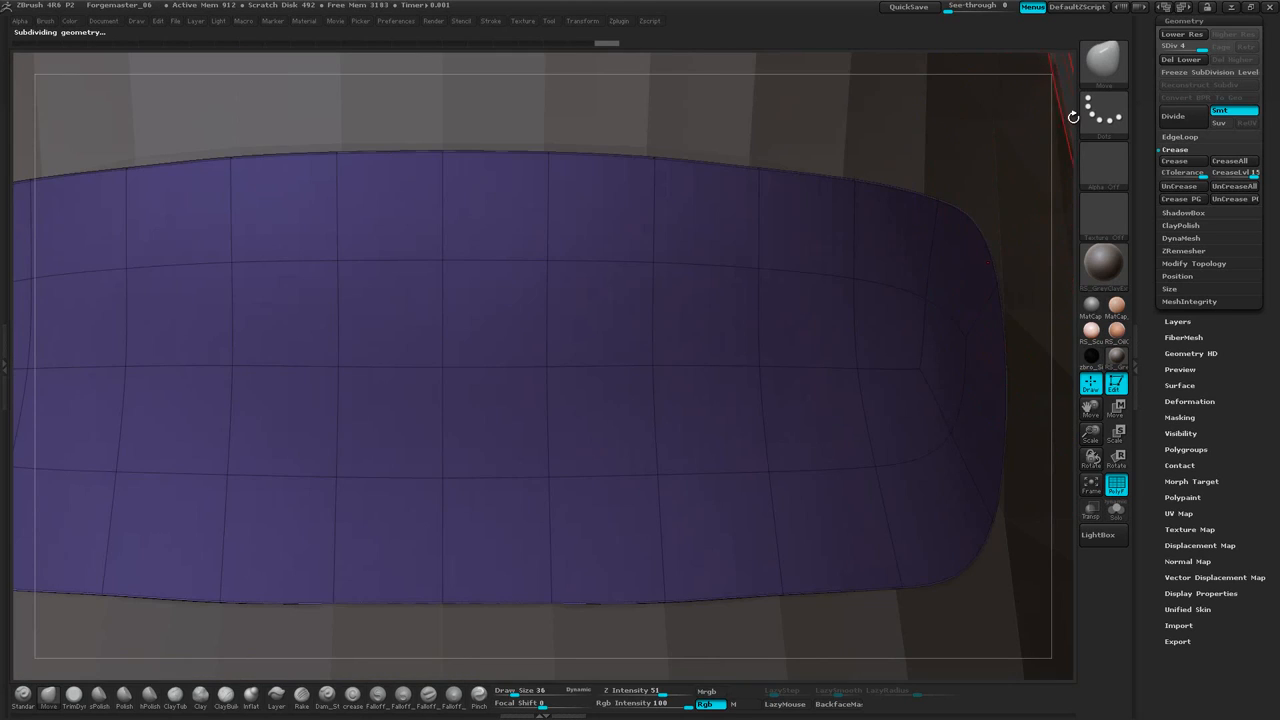
pyautogui.keyDown('alt'); pyautogui.moveTo(1073, 117); pyautogui.dragTo(1003, 42); pyautogui.keyUp('alt')
pyautogui.keyDown('alt'); pyautogui.moveTo(1011, 214); pyautogui.dragTo(959, 291); pyautogui.keyUp('alt')
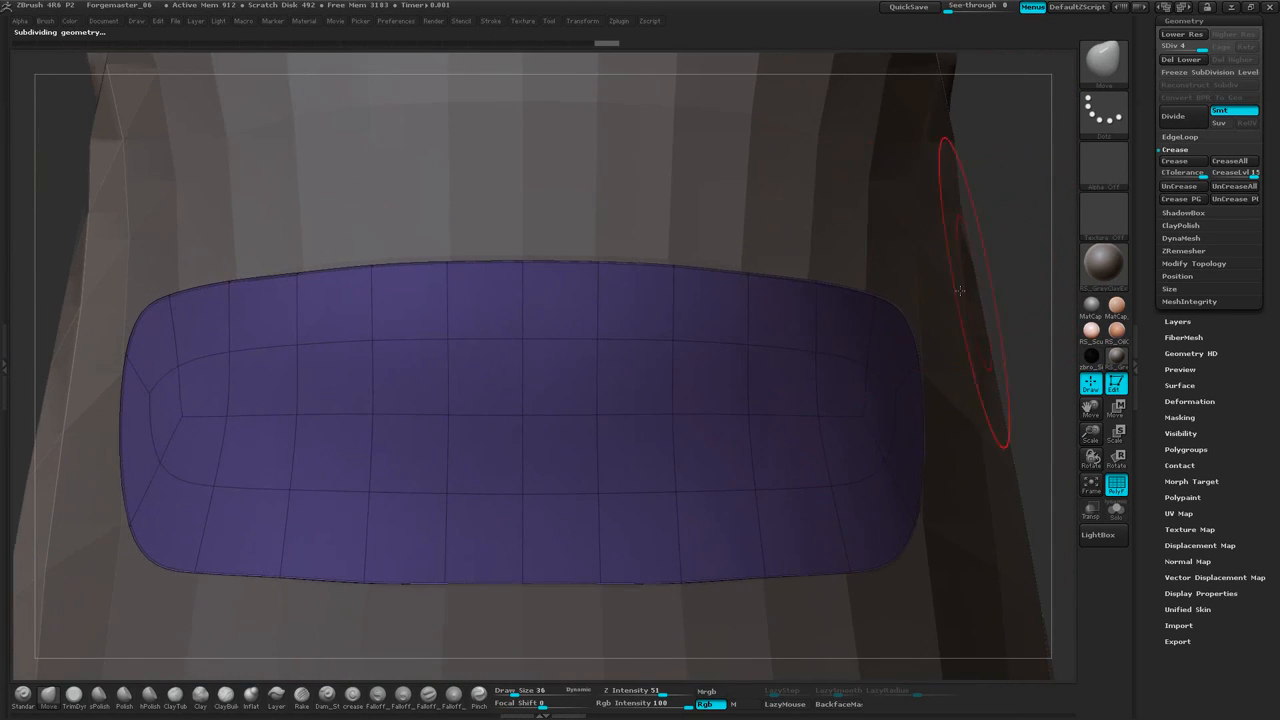
# Undo the waist piece's three subdivisions and inspect its low-resolution ends from the side
pyautogui.hotkey('ctrl', 'z')
pyautogui.hotkey('ctrl', 'z')
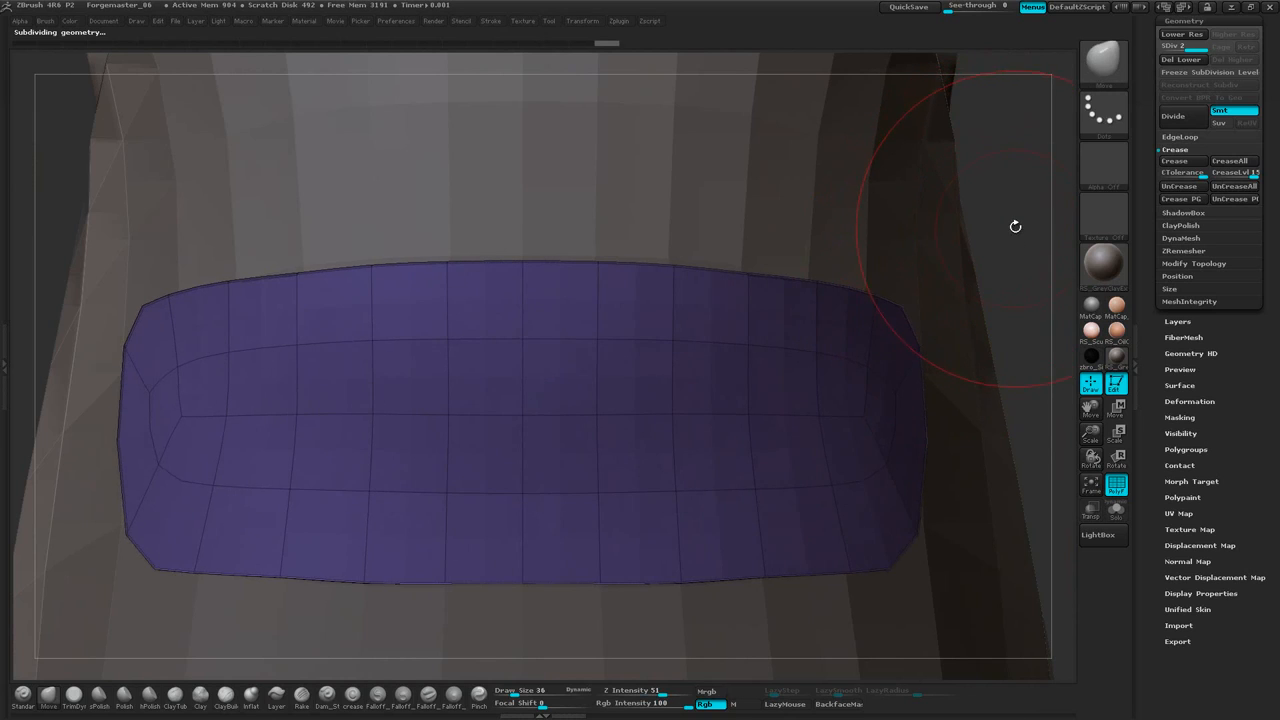
pyautogui.hotkey('ctrl', 'z')
pyautogui.moveTo(1014, 223); pyautogui.dragTo(696, 310)
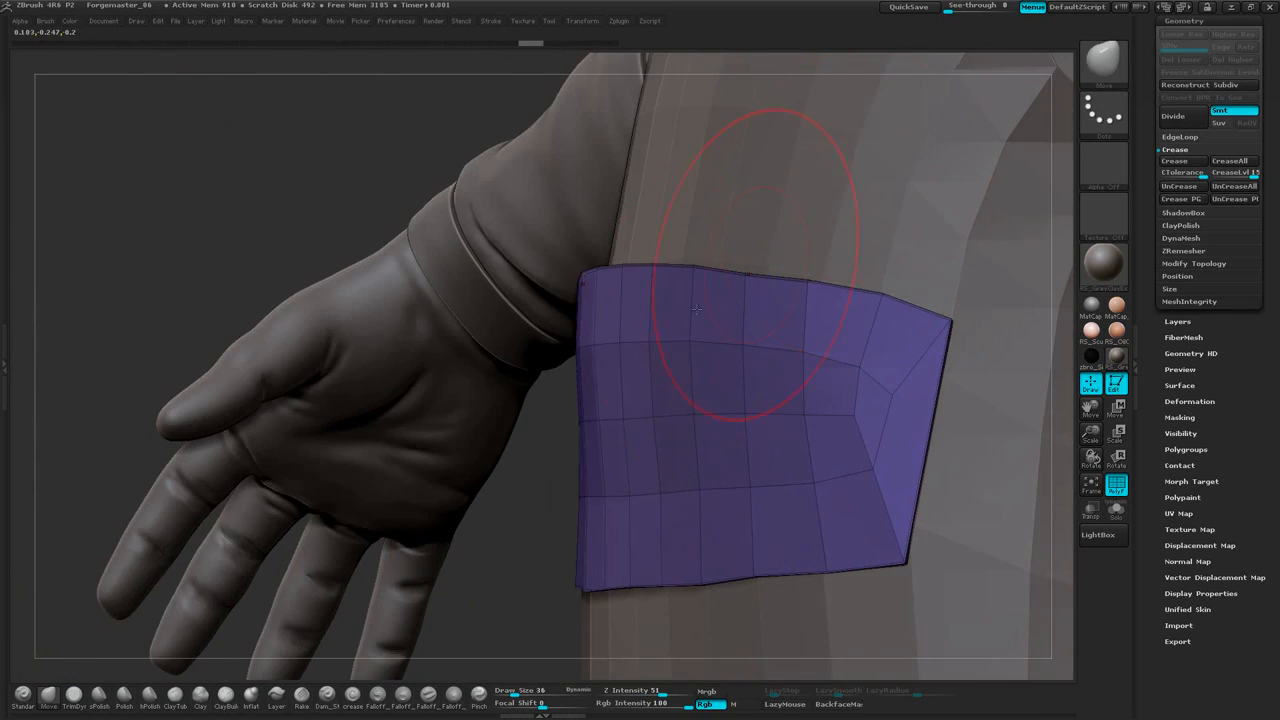
pyautogui.moveTo(328, 215); pyautogui.dragTo(260, 293)
pyautogui.moveTo(459, 513); pyautogui.dragTo(557, 367)
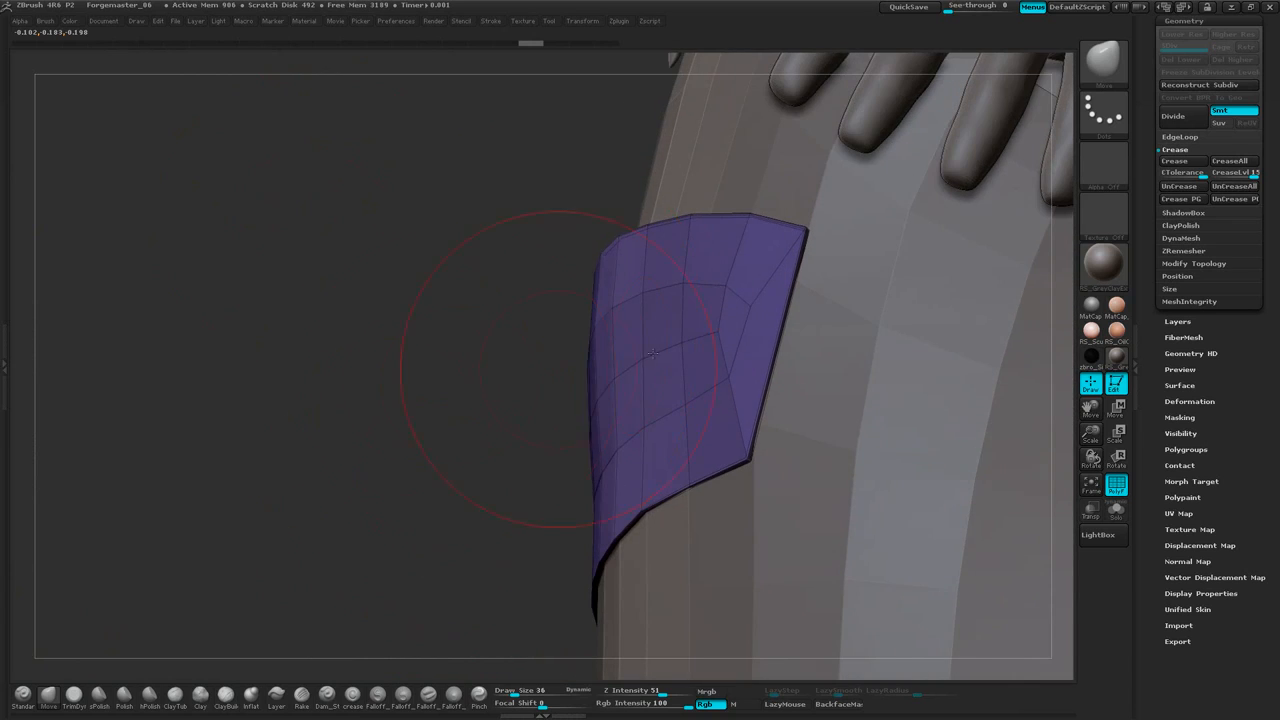
# Solo the waist piece, isolate the narrow face strip at its short end, crease it, and restore the full piece
pyautogui.click(1116, 510)
pyautogui.moveTo(923, 443)
pyautogui.mouseDown()
pyautogui.moveTo(831, 263)
pyautogui.moveTo(871, 291)
pyautogui.moveTo(895, 259)
pyautogui.moveTo(871, 232)
pyautogui.moveTo(891, 268)
pyautogui.mouseUp()
pyautogui.press('space')
pyautogui.moveTo(911, 214)
pyautogui.mouseDown()
pyautogui.moveTo(937, 263)
pyautogui.moveTo(909, 242)
pyautogui.moveTo(938, 260)
pyautogui.moveTo(894, 194)
pyautogui.mouseUp()
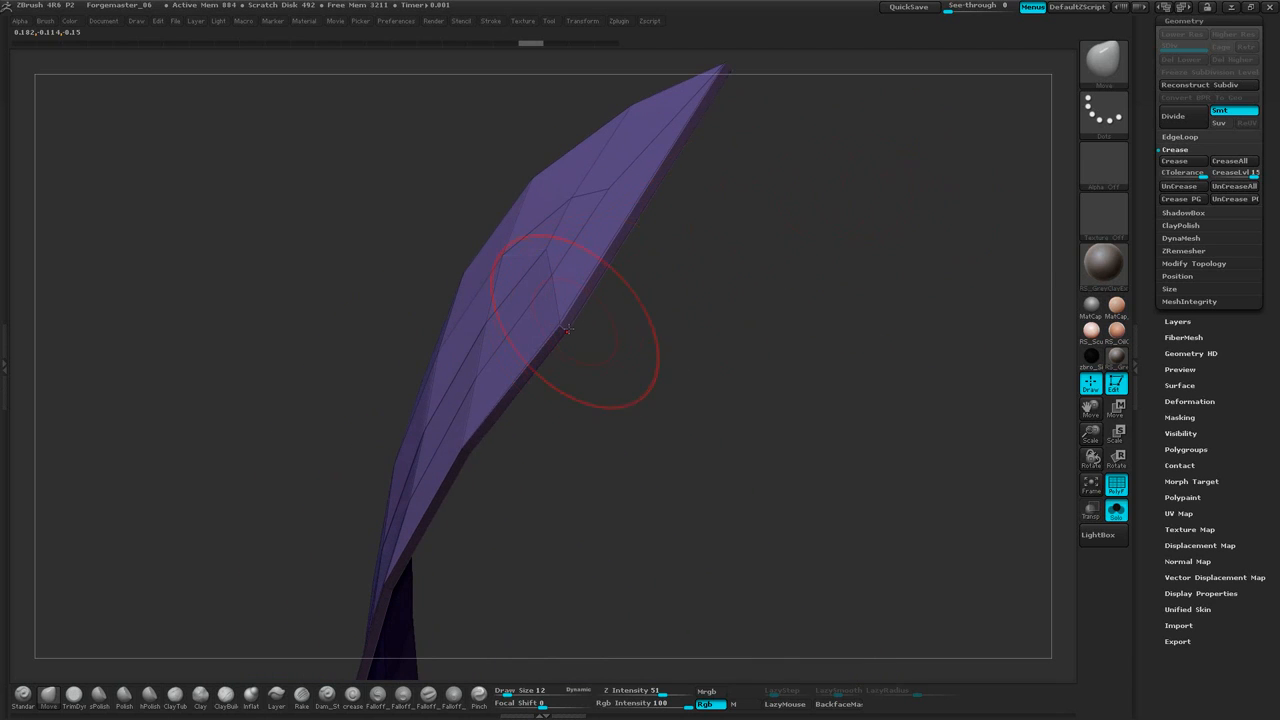
pyautogui.moveTo(729, 84)
pyautogui.mouseDown()
pyautogui.moveTo(785, 185)
pyautogui.moveTo(874, 291)
pyautogui.moveTo(860, 278)
pyautogui.mouseUp()
pyautogui.moveTo(790, 390)
pyautogui.keyDown('ctrl'); pyautogui.keyDown('shift'); pyautogui.mouseDown()
pyautogui.moveTo(815, 285)
pyautogui.moveTo(797, 130)
pyautogui.moveTo(742, 290)
pyautogui.moveTo(744, 389)
pyautogui.moveTo(779, 393)
pyautogui.mouseUp(); pyautogui.keyUp('shift'); pyautogui.keyUp('ctrl')
pyautogui.moveTo(908, 293)
pyautogui.mouseDown()
pyautogui.moveTo(838, 287)
pyautogui.moveTo(938, 256)
pyautogui.mouseUp()
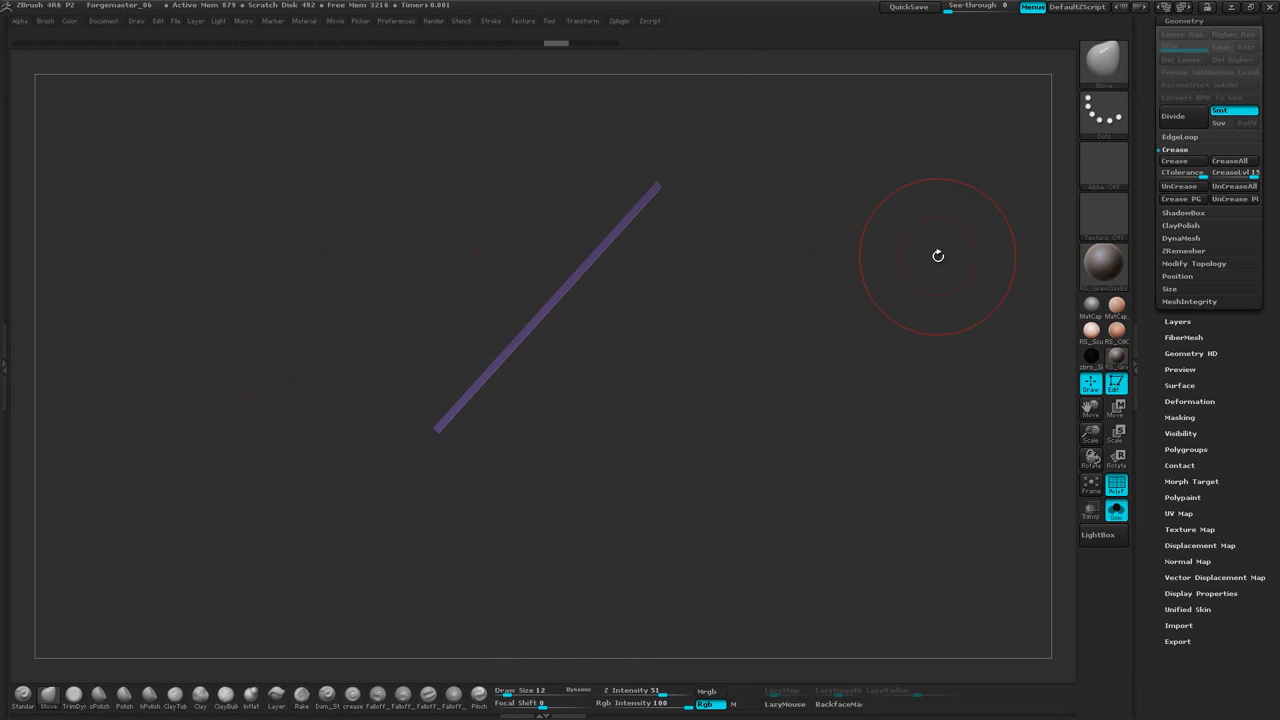
pyautogui.click(1188, 166)
pyautogui.moveTo(826, 241); pyautogui.dragTo(982, 204)
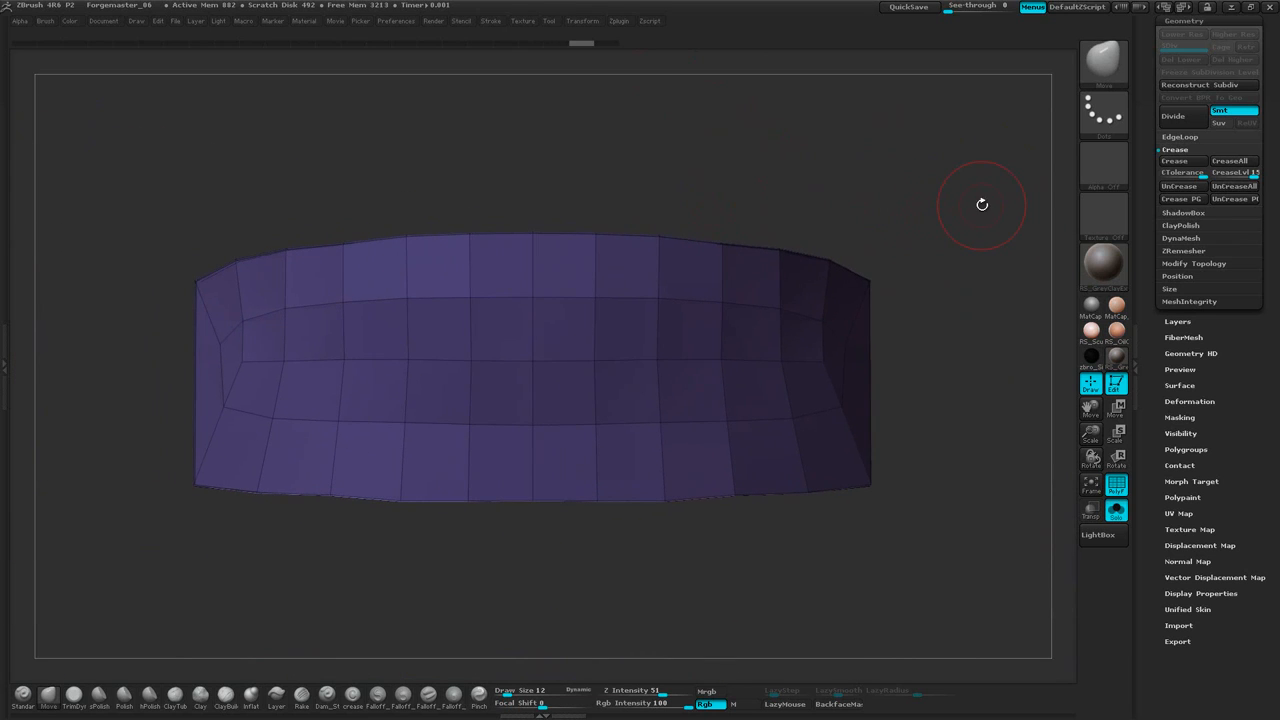
# Subdivide the creased waist piece to level 5 and view it smooth on the character without Solo or polygon edges
pyautogui.click(1182, 120)
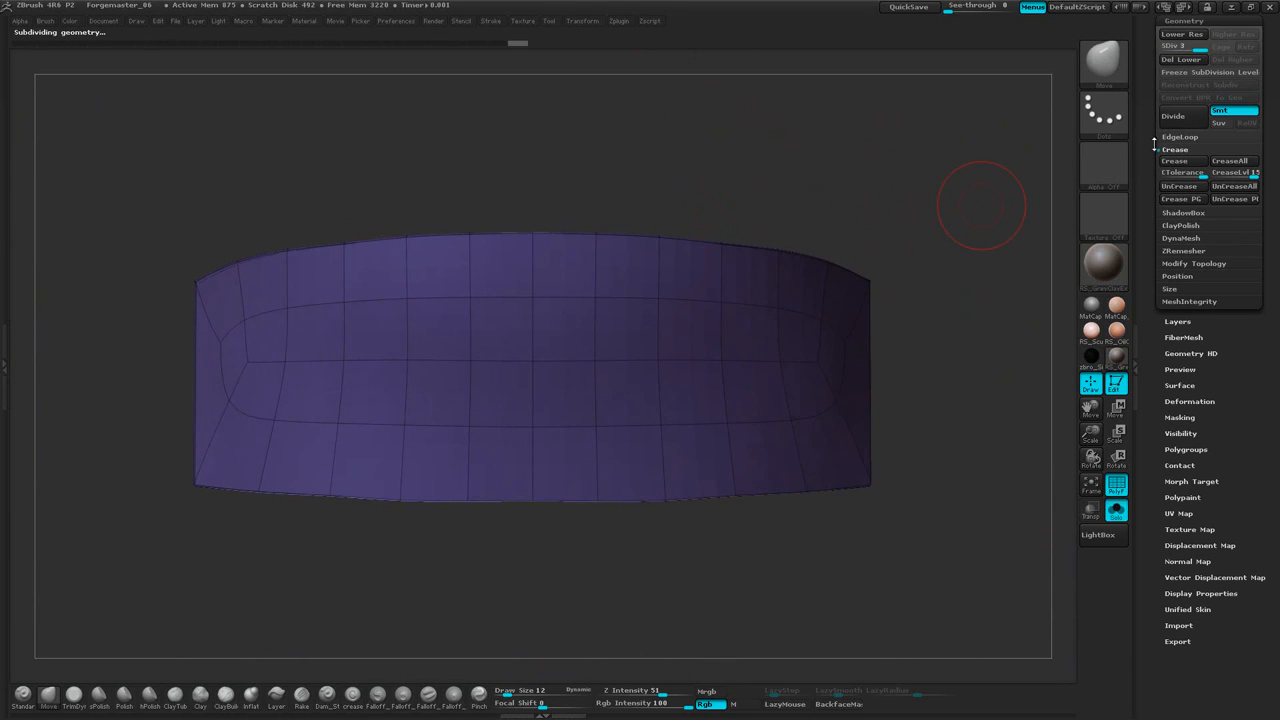
pyautogui.click(1121, 518)
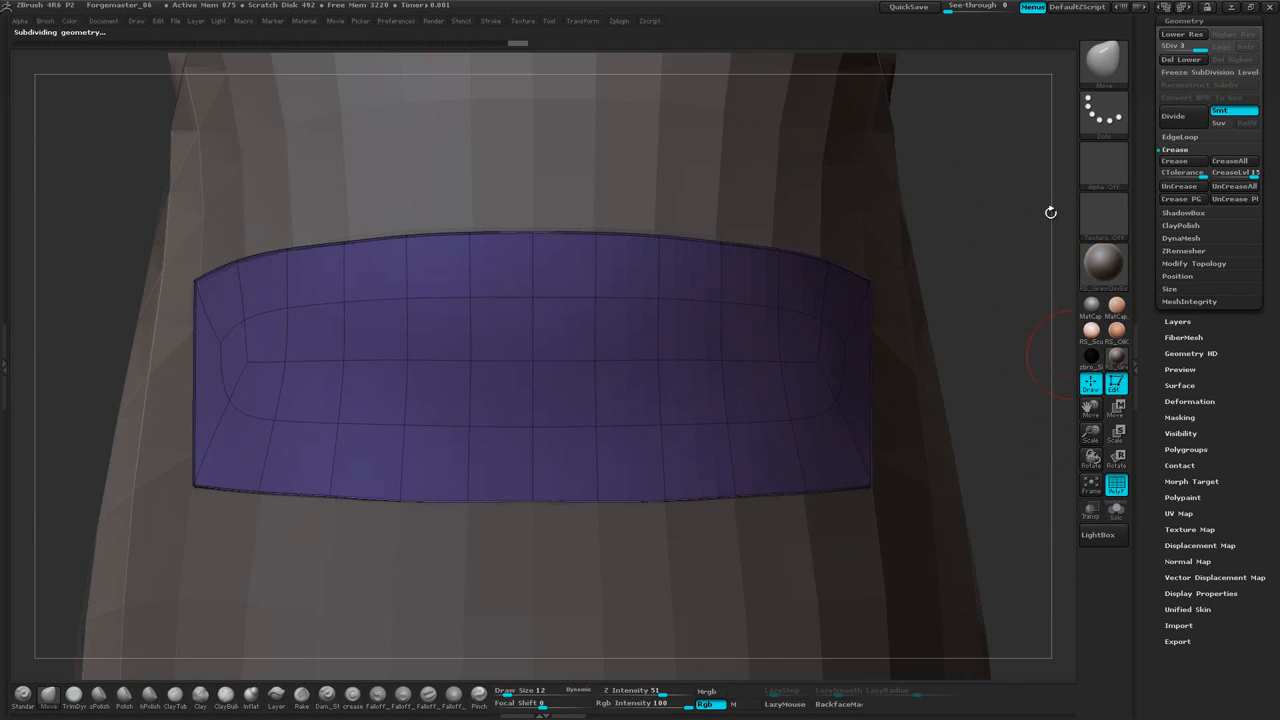
pyautogui.click(1117, 492)
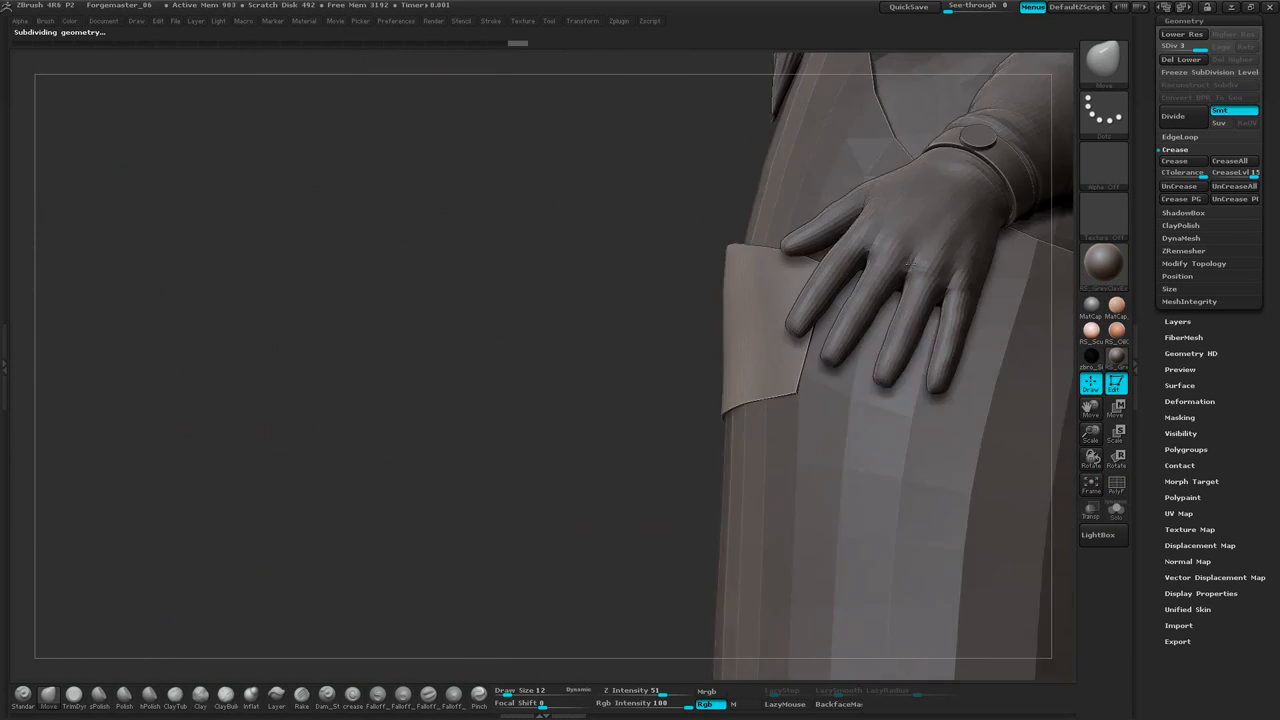
pyautogui.moveTo(911, 266); pyautogui.dragTo(1016, 162, button='right')
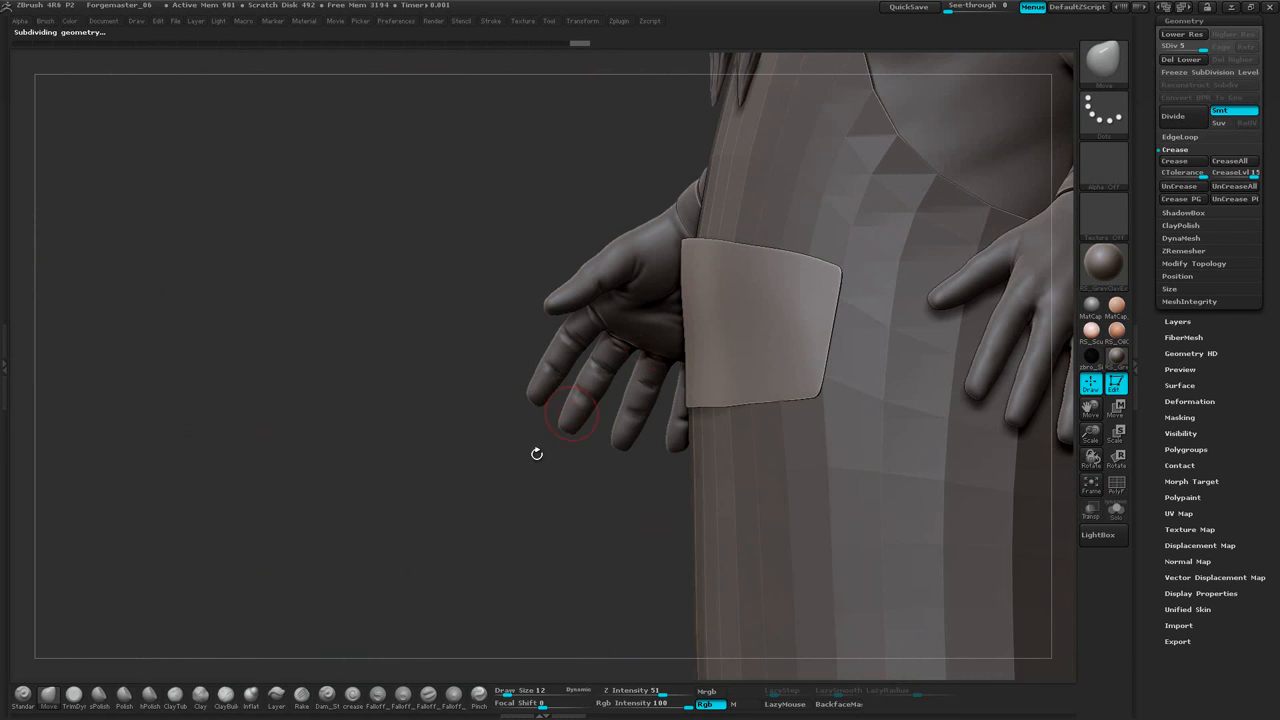
pyautogui.moveTo(537, 453); pyautogui.dragTo(663, 376)
pyautogui.moveTo(943, 279)
pyautogui.mouseDown()
pyautogui.moveTo(957, 263)
pyautogui.moveTo(986, 317)
pyautogui.moveTo(938, 296)
pyautogui.moveTo(955, 285)
pyautogui.moveTo(952, 306)
pyautogui.moveTo(940, 296)
pyautogui.moveTo(942, 172)
pyautogui.moveTo(962, 285)
pyautogui.mouseUp()
# Raise the main apron to its highest subdivision level, then make the waist piece active again
pyautogui.keyDown('alt'); pyautogui.click(790, 335); pyautogui.keyUp('alt')
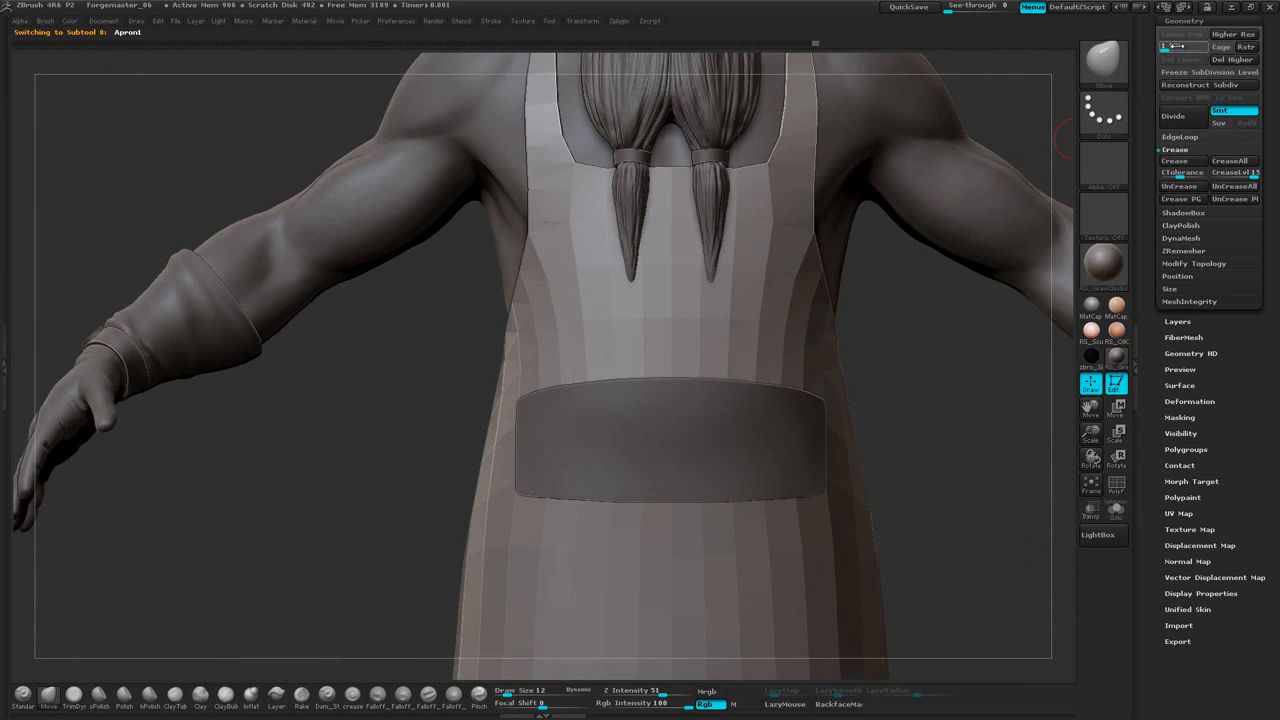
pyautogui.moveTo(1180, 49); pyautogui.dragTo(1209, 52)
pyautogui.keyDown('alt'); pyautogui.moveTo(925, 363); pyautogui.dragTo(848, 317); pyautogui.keyUp('alt')
pyautogui.keyDown('alt'); pyautogui.click(840, 323); pyautogui.keyUp('alt')
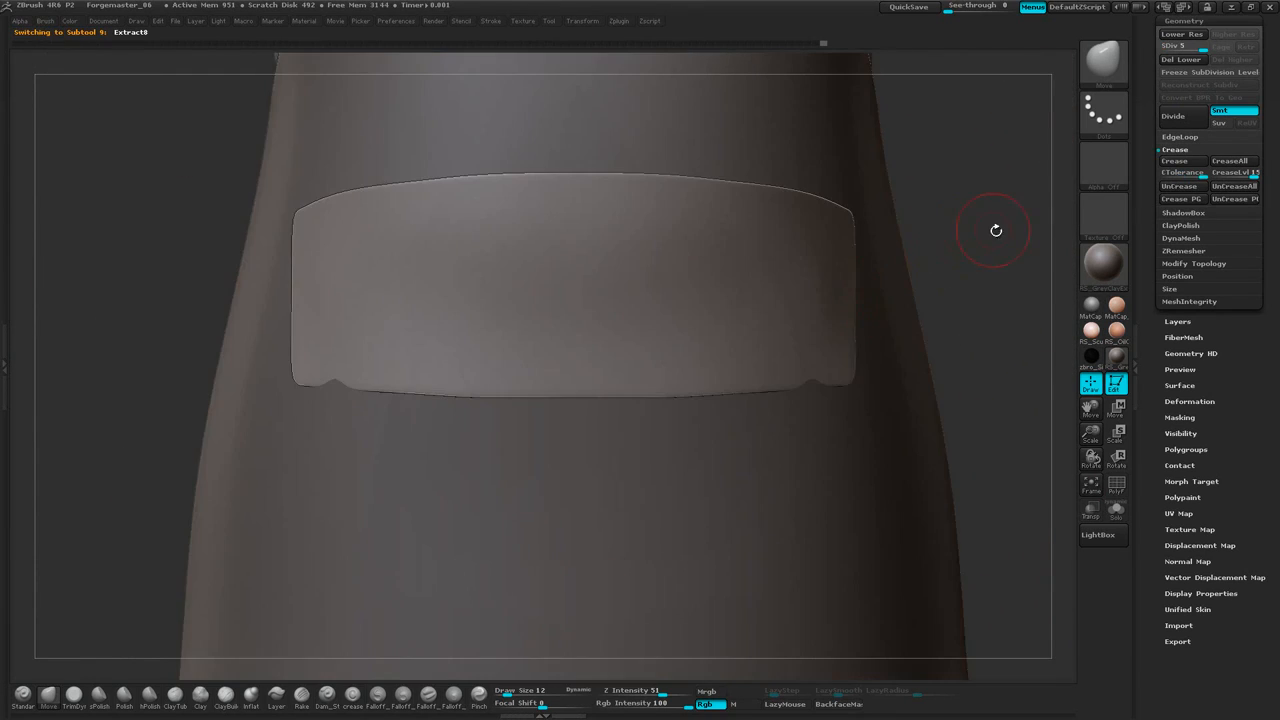
# Reshape the waist piece's notched lower corners and sides with the Move brush at draw size 19 so they follow the apron
pyautogui.moveTo(994, 226); pyautogui.dragTo(320, 474)
pyautogui.moveTo(512, 391)
pyautogui.mouseDown()
pyautogui.moveTo(571, 266)
pyautogui.moveTo(491, 391)
pyautogui.mouseUp()
pyautogui.press('space')
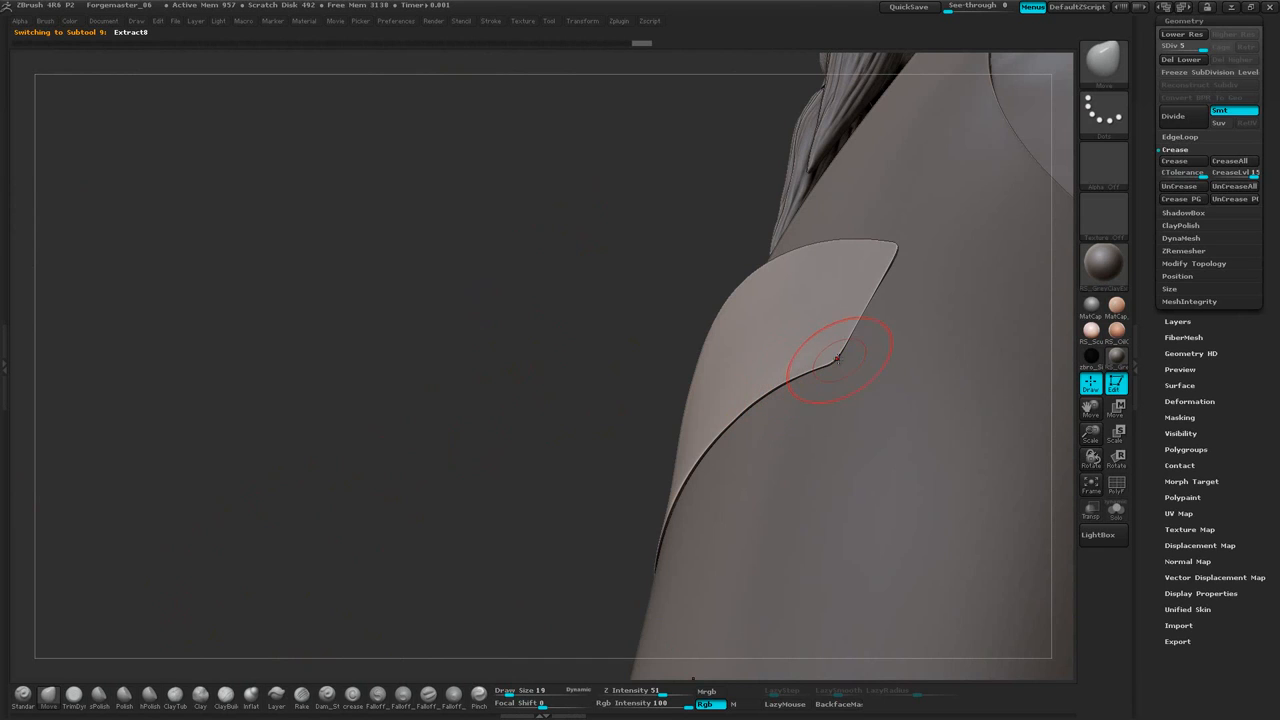
pyautogui.moveTo(557, 417); pyautogui.dragTo(648, 350)
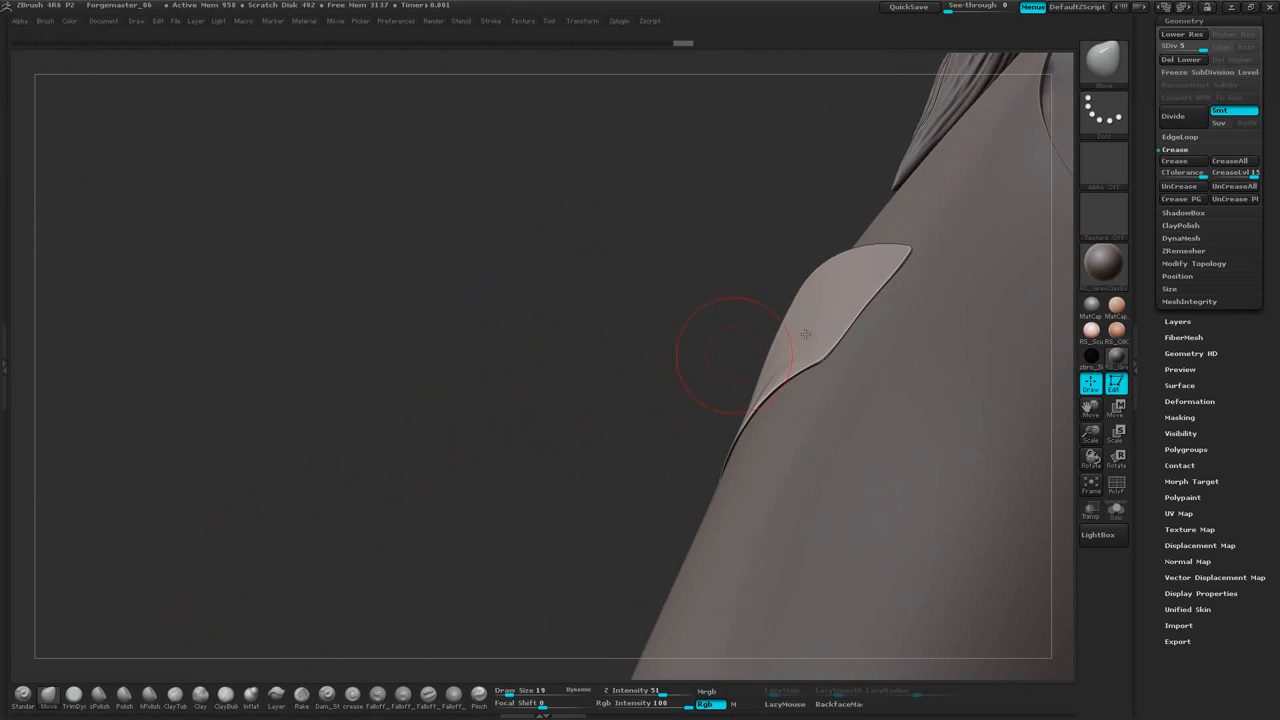
pyautogui.moveTo(843, 327); pyautogui.dragTo(886, 275)
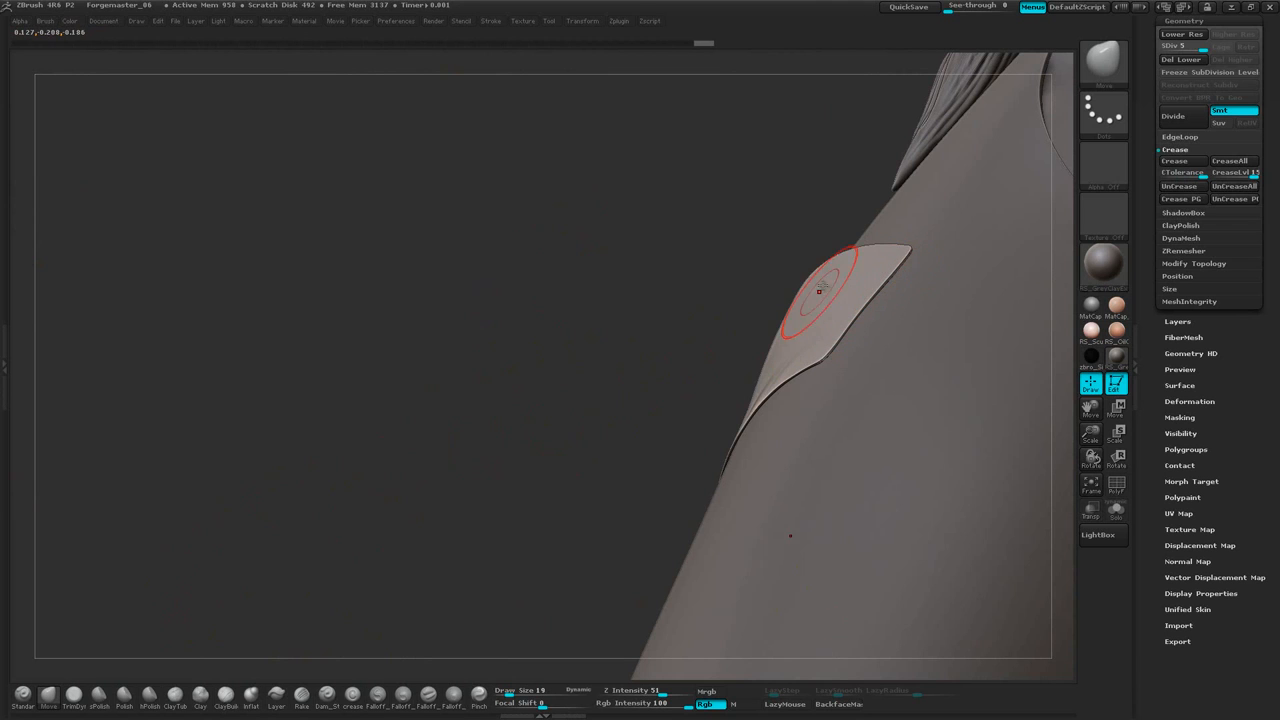
pyautogui.moveTo(752, 282)
pyautogui.mouseDown()
pyautogui.moveTo(691, 279)
pyautogui.moveTo(751, 286)
pyautogui.mouseUp()
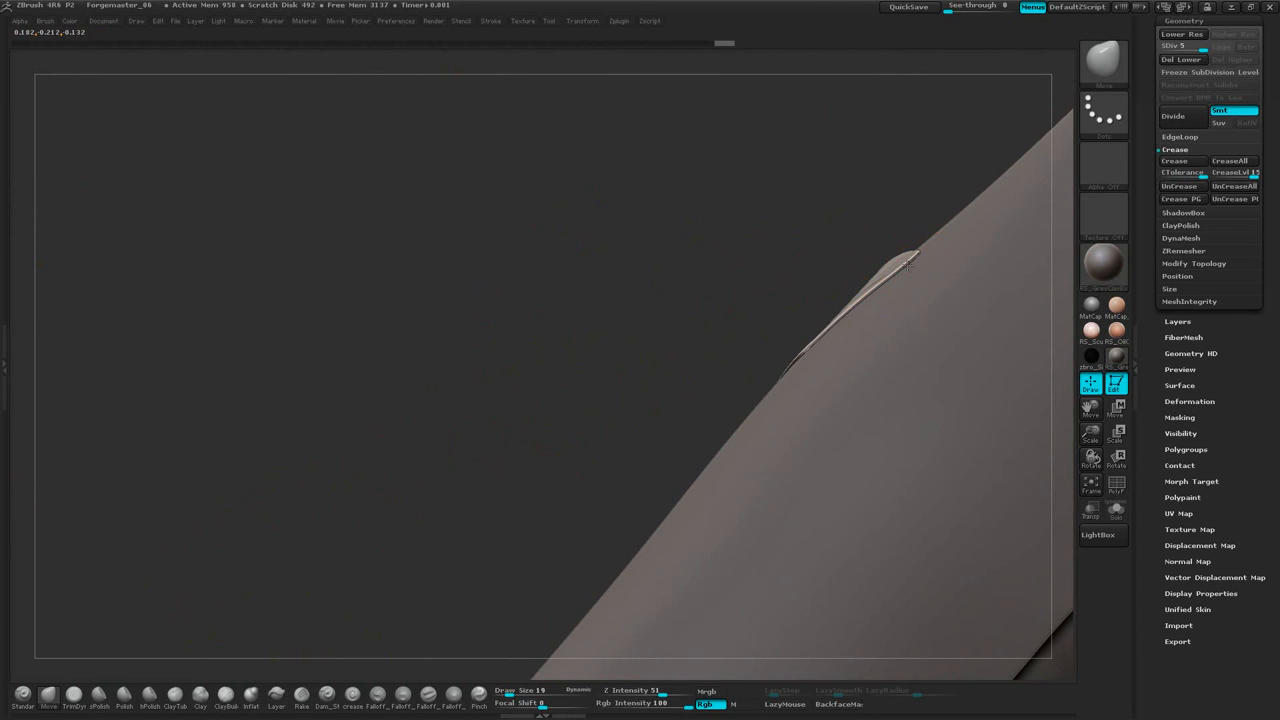
pyautogui.moveTo(909, 268); pyautogui.dragTo(911, 259)
pyautogui.moveTo(911, 186)
pyautogui.mouseDown()
pyautogui.moveTo(988, 200)
pyautogui.moveTo(932, 174)
pyautogui.mouseUp()
pyautogui.keyDown('alt'); pyautogui.moveTo(986, 251); pyautogui.dragTo(952, 290); pyautogui.keyUp('alt')
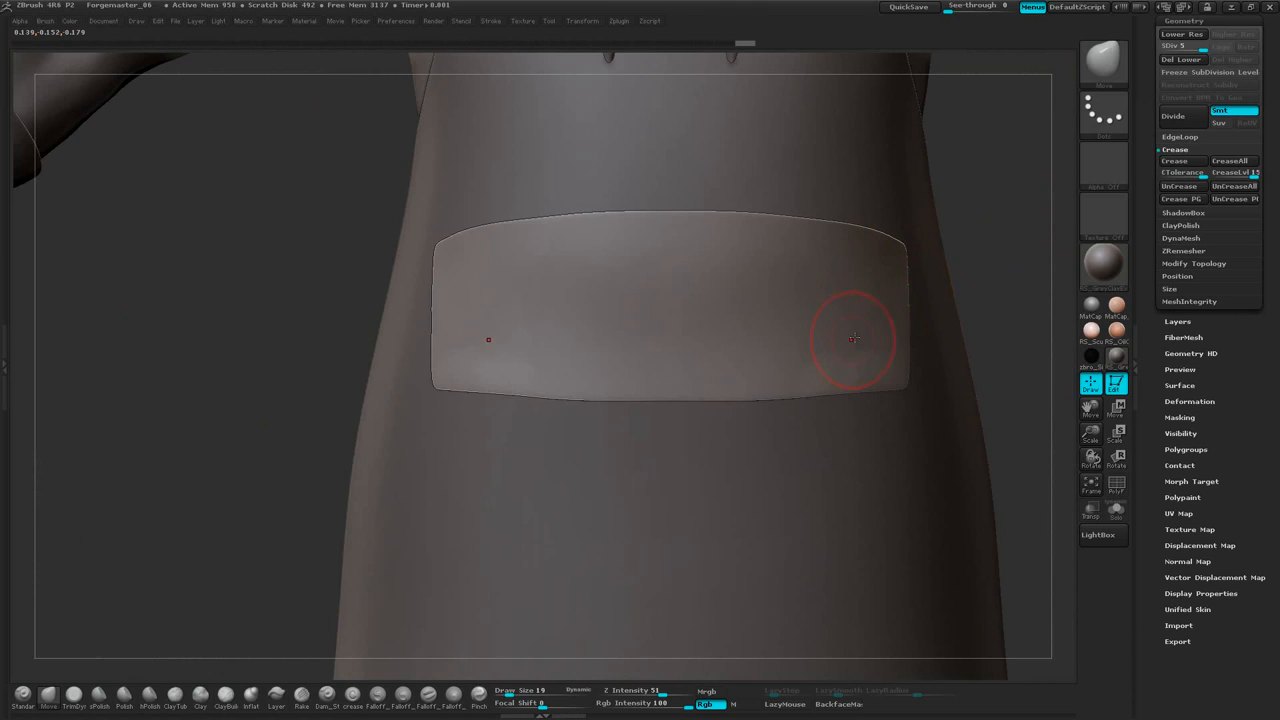
# Smooth the front surface of the waist piece near its end and around the middle
pyautogui.keyDown('shift'); pyautogui.moveTo(838, 345); pyautogui.dragTo(831, 356); pyautogui.keyUp('shift')
pyautogui.keyDown('shift'); pyautogui.moveTo(797, 301); pyautogui.dragTo(772, 290); pyautogui.keyUp('shift')
pyautogui.moveTo(992, 282)
pyautogui.keyDown('alt'); pyautogui.mouseDown()
pyautogui.moveTo(984, 240)
pyautogui.moveTo(850, 252)
pyautogui.moveTo(983, 243)
pyautogui.moveTo(945, 185)
pyautogui.moveTo(914, 194)
pyautogui.moveTo(937, 464)
pyautogui.mouseUp(); pyautogui.keyUp('alt')
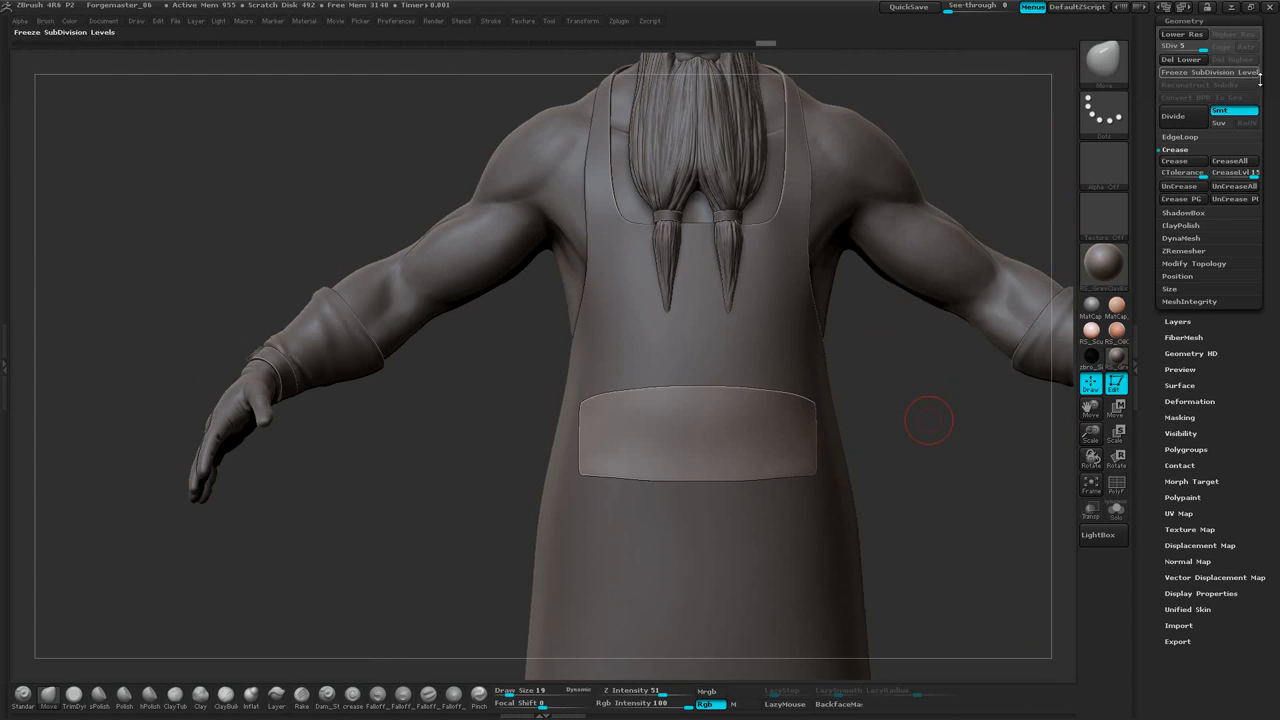
# Make the main apron active and choose the Standard brush with a draw size of 15
pyautogui.moveTo(1262, 79); pyautogui.dragTo(1262, 134)
pyautogui.keyDown('alt'); pyautogui.click(783, 319); pyautogui.keyUp('alt')
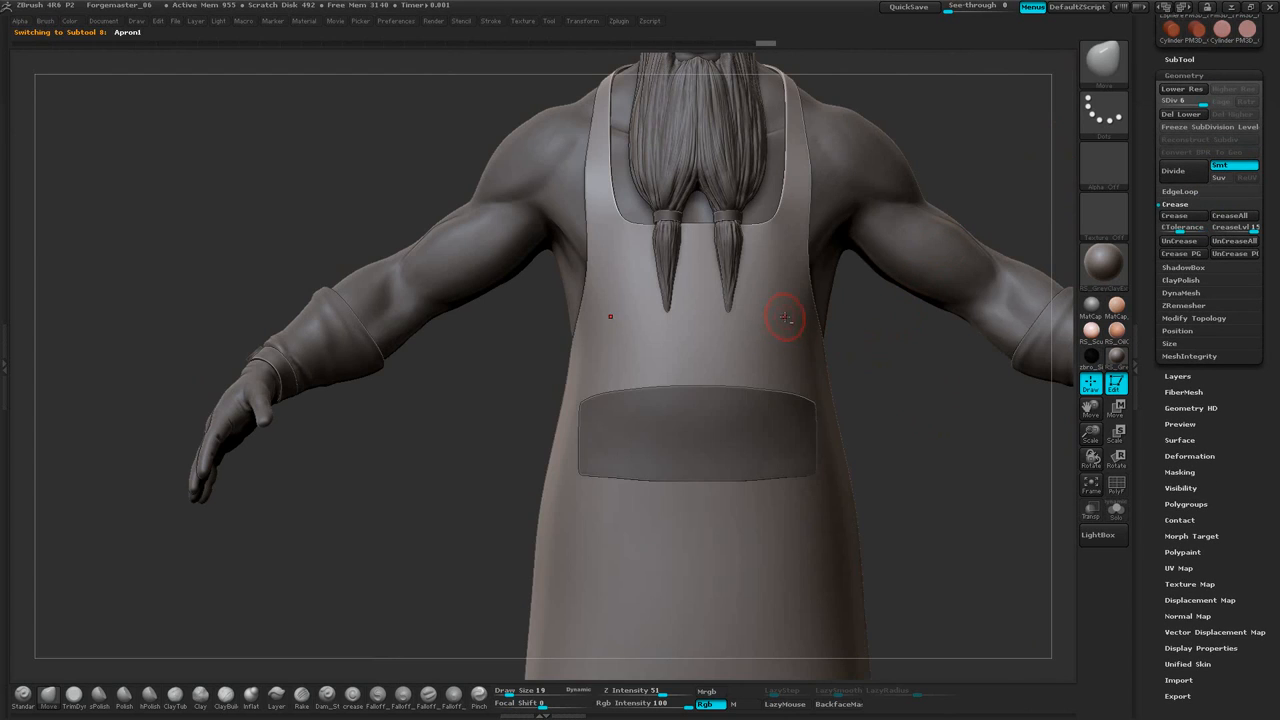
pyautogui.keyDown('alt'); pyautogui.moveTo(863, 338); pyautogui.dragTo(850, 430); pyautogui.keyUp('alt')
pyautogui.click(34, 693)
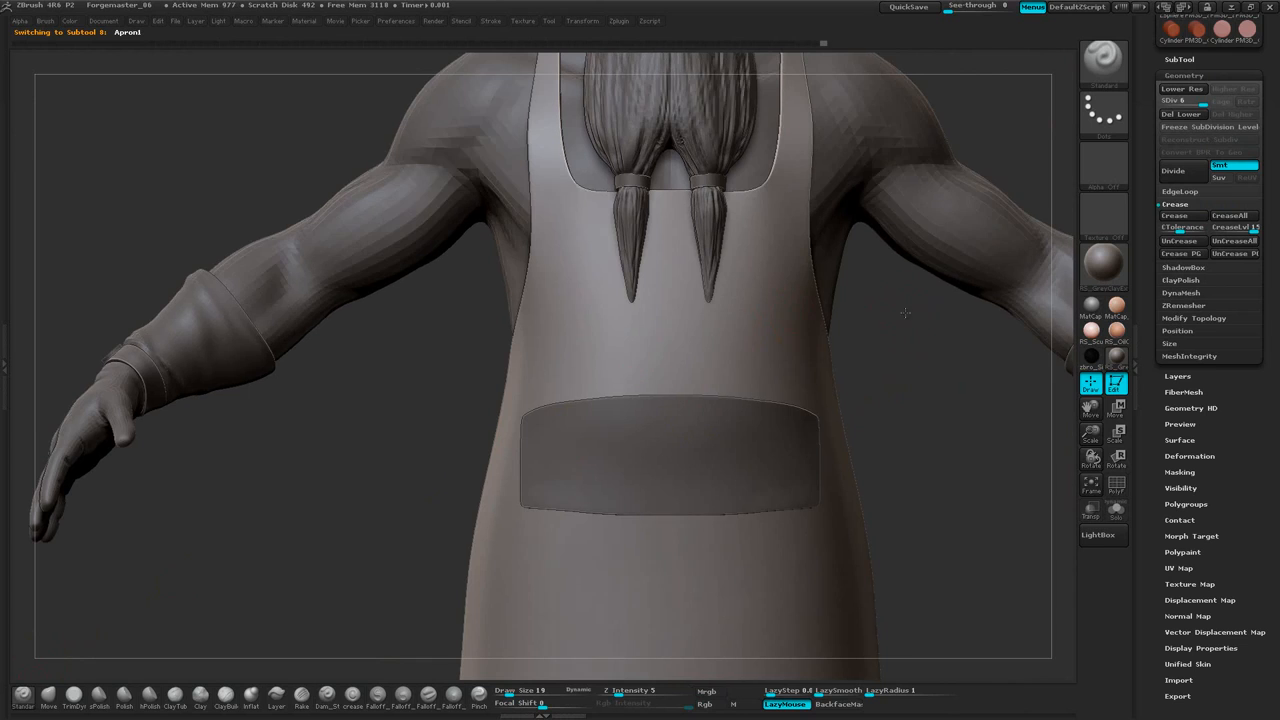
pyautogui.press('space')
pyautogui.moveTo(902, 317); pyautogui.dragTo(899, 317)
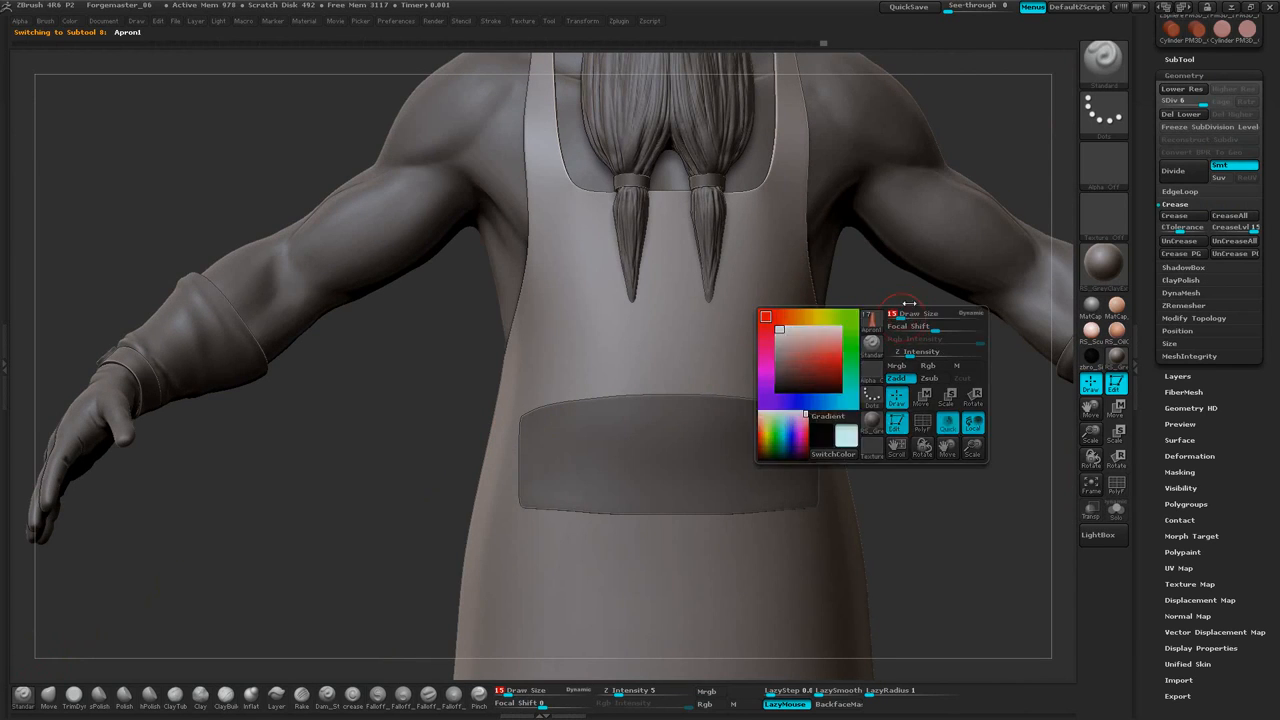
pyautogui.moveTo(894, 372)
pyautogui.keyDown('alt'); pyautogui.mouseDown()
pyautogui.moveTo(888, 440)
pyautogui.moveTo(745, 428)
pyautogui.mouseUp(); pyautogui.keyUp('alt')
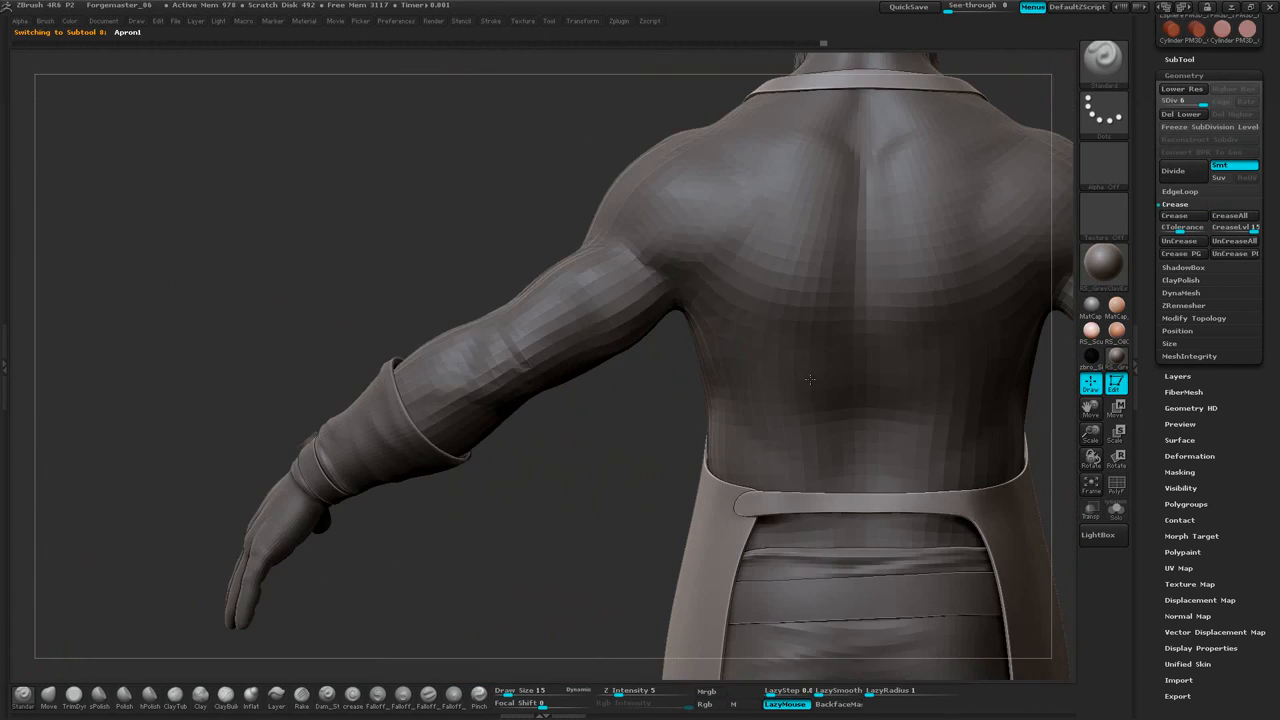
# Lower the main apron to subdivision level 3
pyautogui.keyDown('alt'); pyautogui.moveTo(1067, 459); pyautogui.dragTo(872, 275); pyautogui.keyUp('alt')
pyautogui.keyDown('alt'); pyautogui.moveTo(967, 315); pyautogui.dragTo(917, 455); pyautogui.keyUp('alt')
pyautogui.click(1186, 102)
pyautogui.moveTo(1186, 102); pyautogui.dragTo(1182, 102)
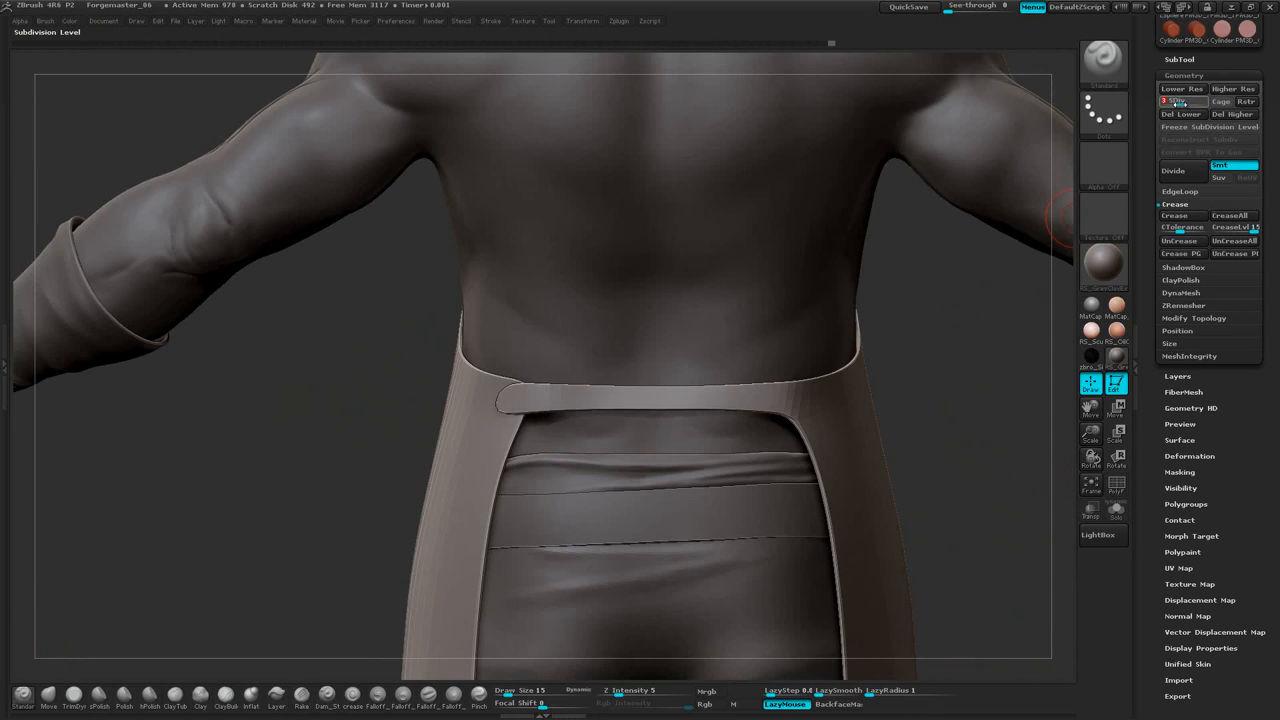
pyautogui.click(1184, 102)
# Reduce the draw size to 6 and turn off symmetry for sculpting the apron
pyautogui.moveTo(952, 389)
pyautogui.keyDown('alt'); pyautogui.mouseDown()
pyautogui.moveTo(938, 316)
pyautogui.moveTo(1001, 303)
pyautogui.moveTo(953, 343)
pyautogui.moveTo(951, 301)
pyautogui.mouseUp(); pyautogui.keyUp('alt')
pyautogui.press('space')
pyautogui.moveTo(972, 258)
pyautogui.mouseDown()
pyautogui.moveTo(966, 228)
pyautogui.moveTo(914, 230)
pyautogui.moveTo(909, 251)
pyautogui.moveTo(965, 218)
pyautogui.moveTo(677, 297)
pyautogui.moveTo(902, 293)
pyautogui.mouseUp()
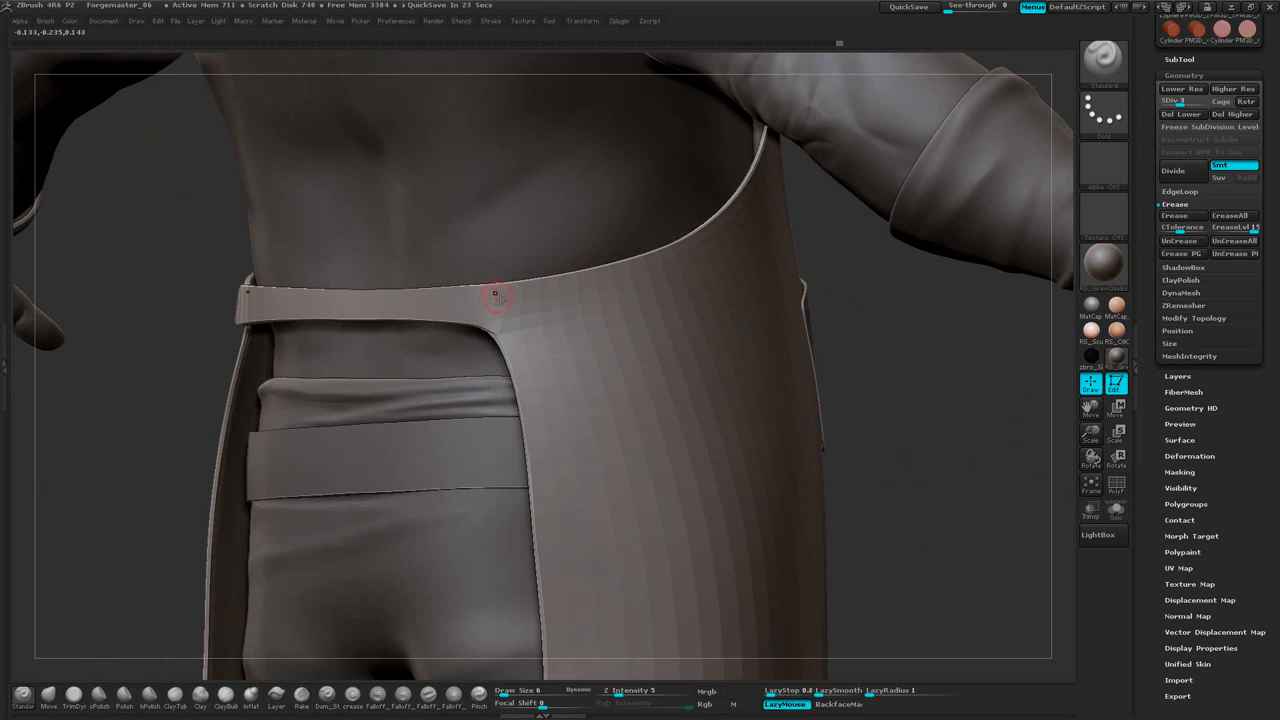
pyautogui.click(583, 20)
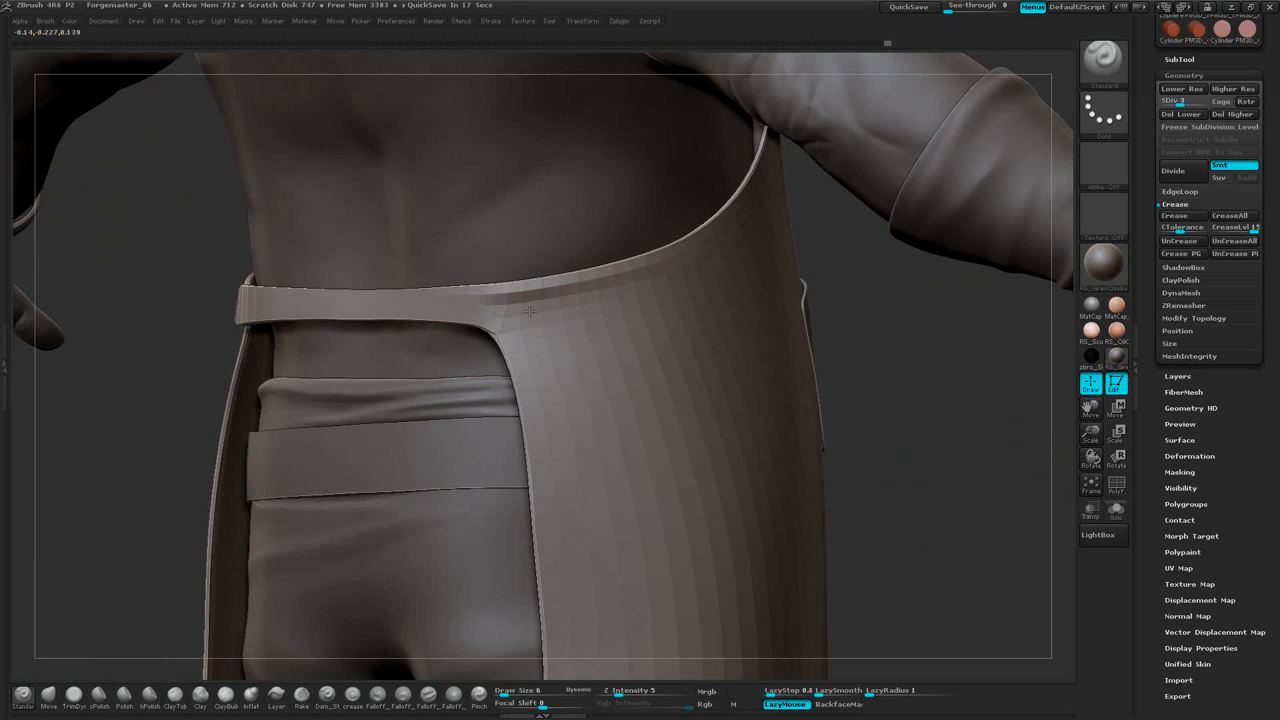
# Sculpt light folds running from the back strap across the apron's right hip
pyautogui.moveTo(916, 340); pyautogui.dragTo(506, 304)
pyautogui.moveTo(795, 325); pyautogui.dragTo(739, 320)
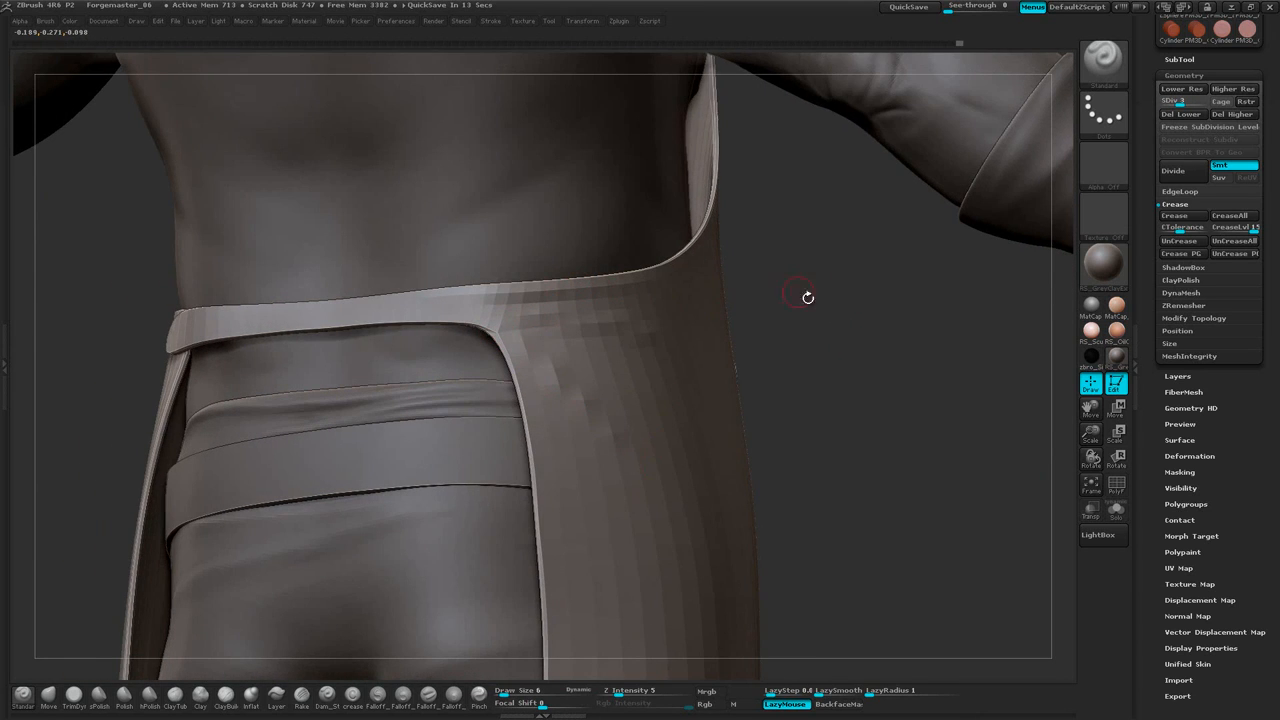
pyautogui.moveTo(808, 297); pyautogui.dragTo(588, 305)
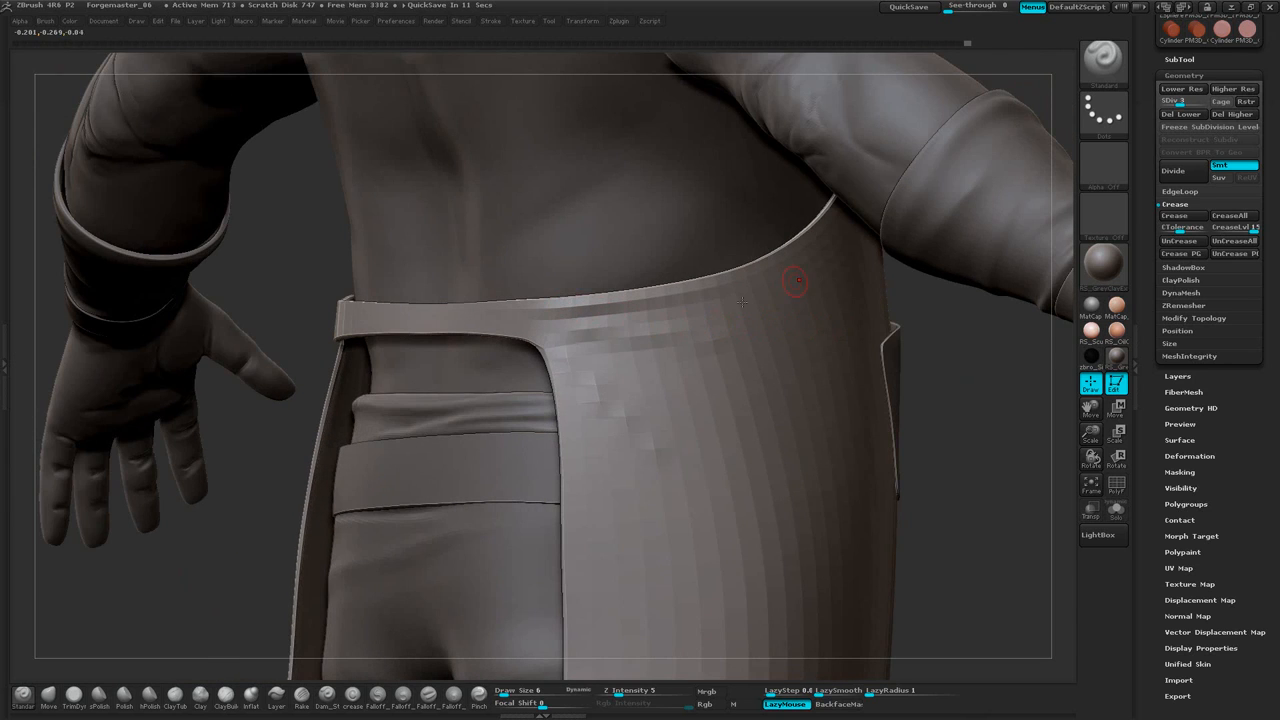
pyautogui.moveTo(942, 328); pyautogui.dragTo(870, 420)
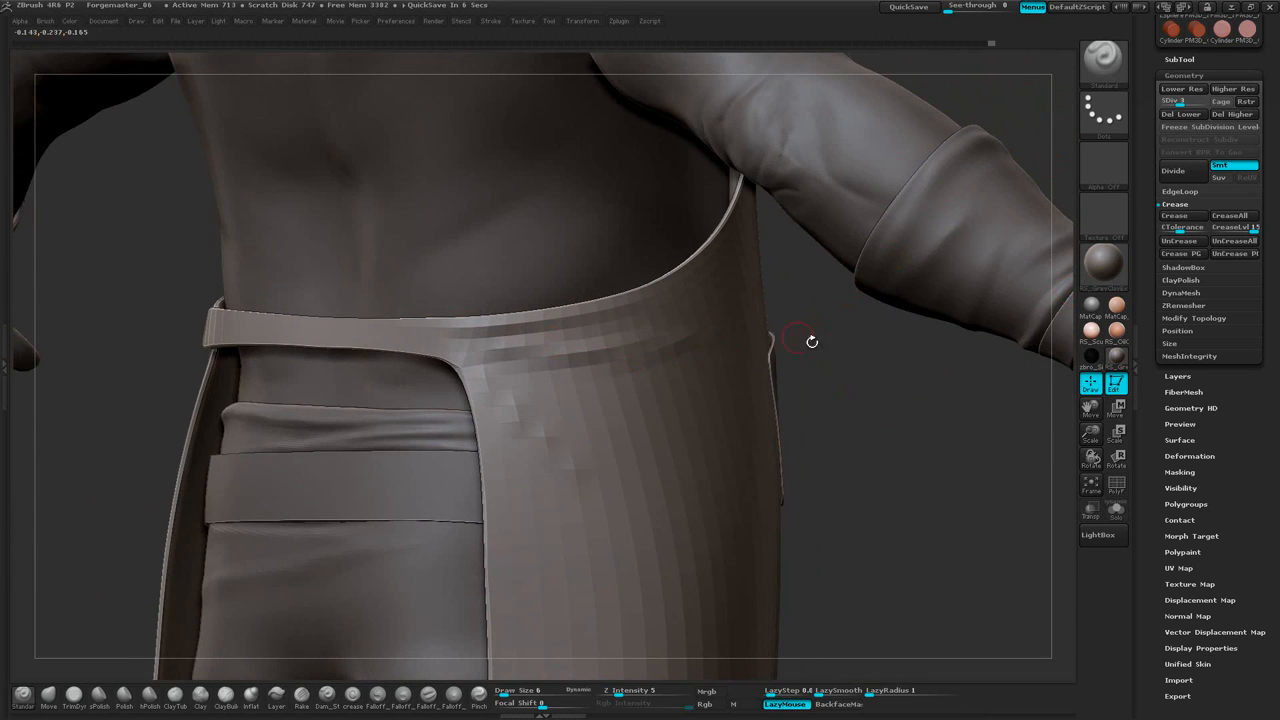
# Set the Z Intensity to 9 and sculpt stronger folds along the back strap and where it meets the right hip
pyautogui.press('space')
pyautogui.moveTo(812, 342); pyautogui.dragTo(879, 414)
pyautogui.click(859, 391)
pyautogui.press('space')
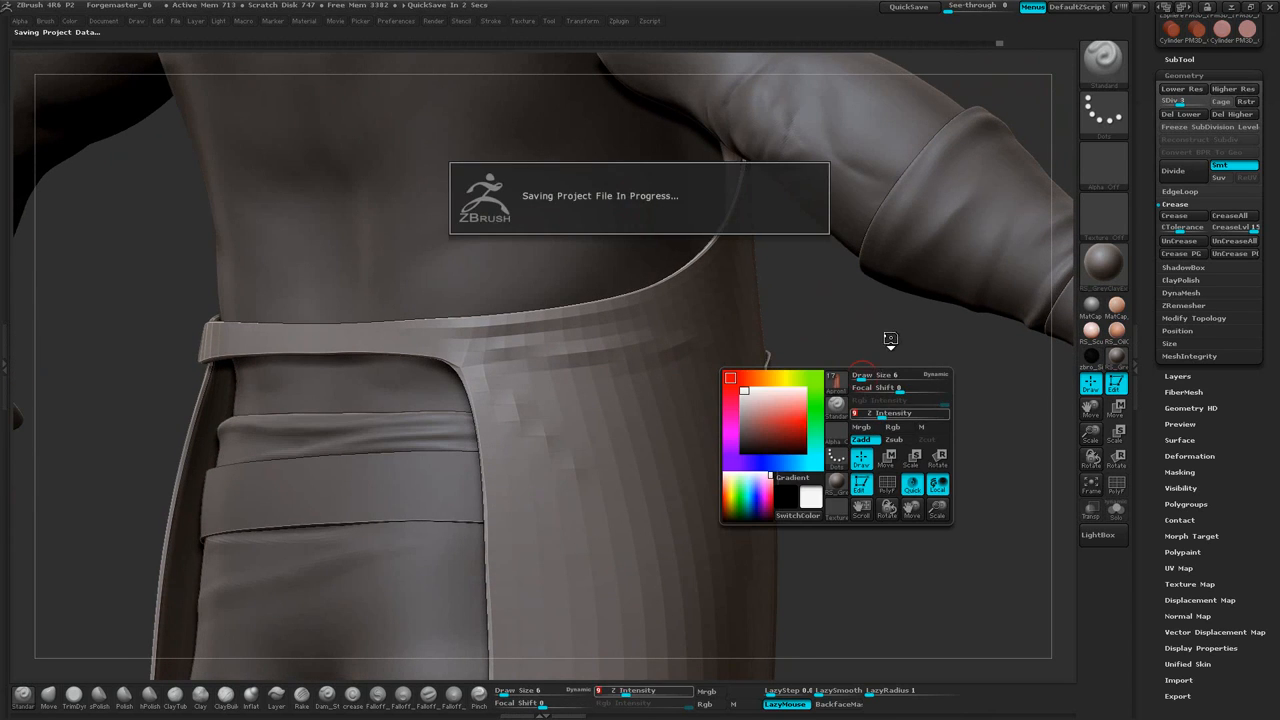
pyautogui.moveTo(894, 343); pyautogui.dragTo(785, 318)
pyautogui.moveTo(600, 357); pyautogui.dragTo(454, 350)
pyautogui.moveTo(805, 338); pyautogui.dragTo(699, 346)
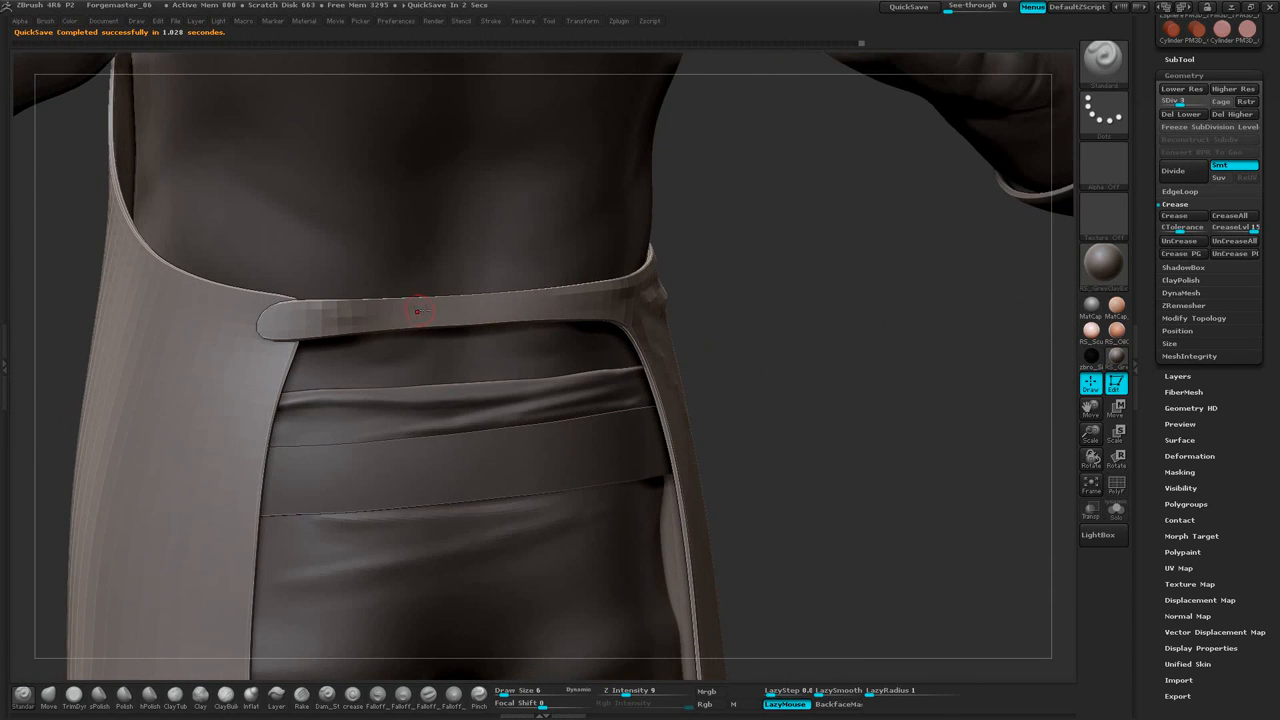
pyautogui.moveTo(815, 329); pyautogui.dragTo(720, 340)
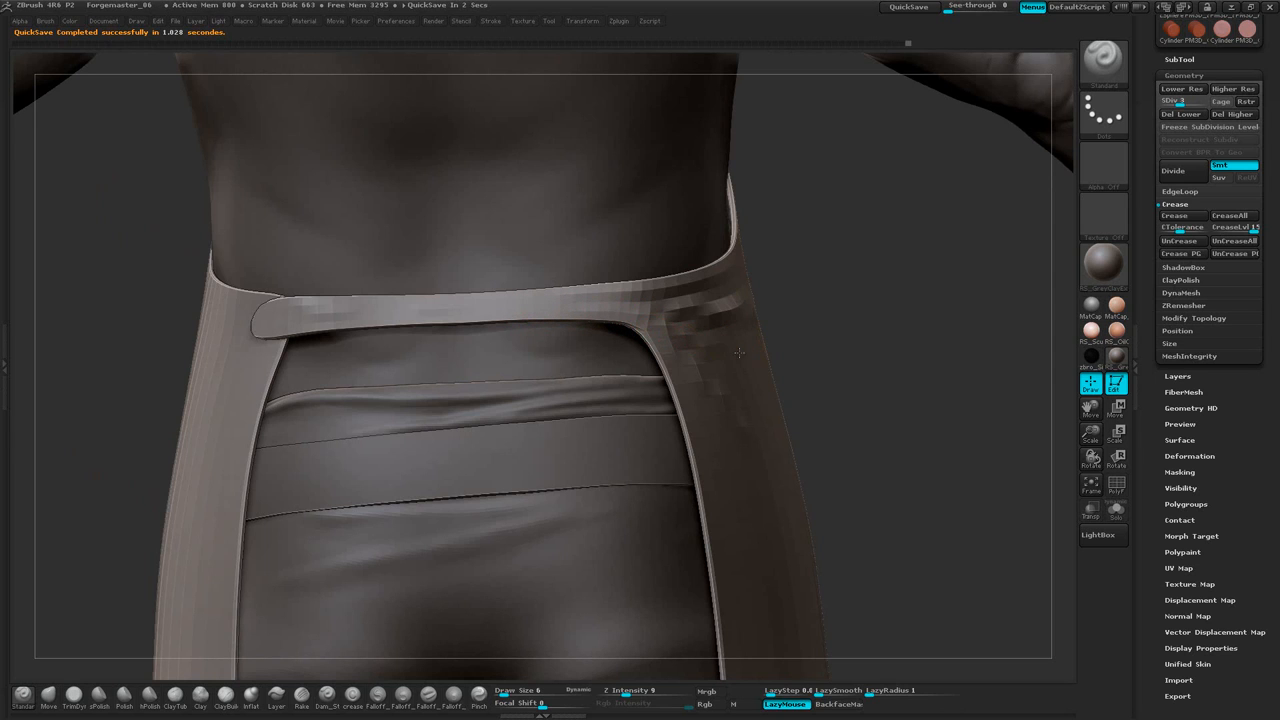
pyautogui.moveTo(853, 368); pyautogui.dragTo(703, 403)
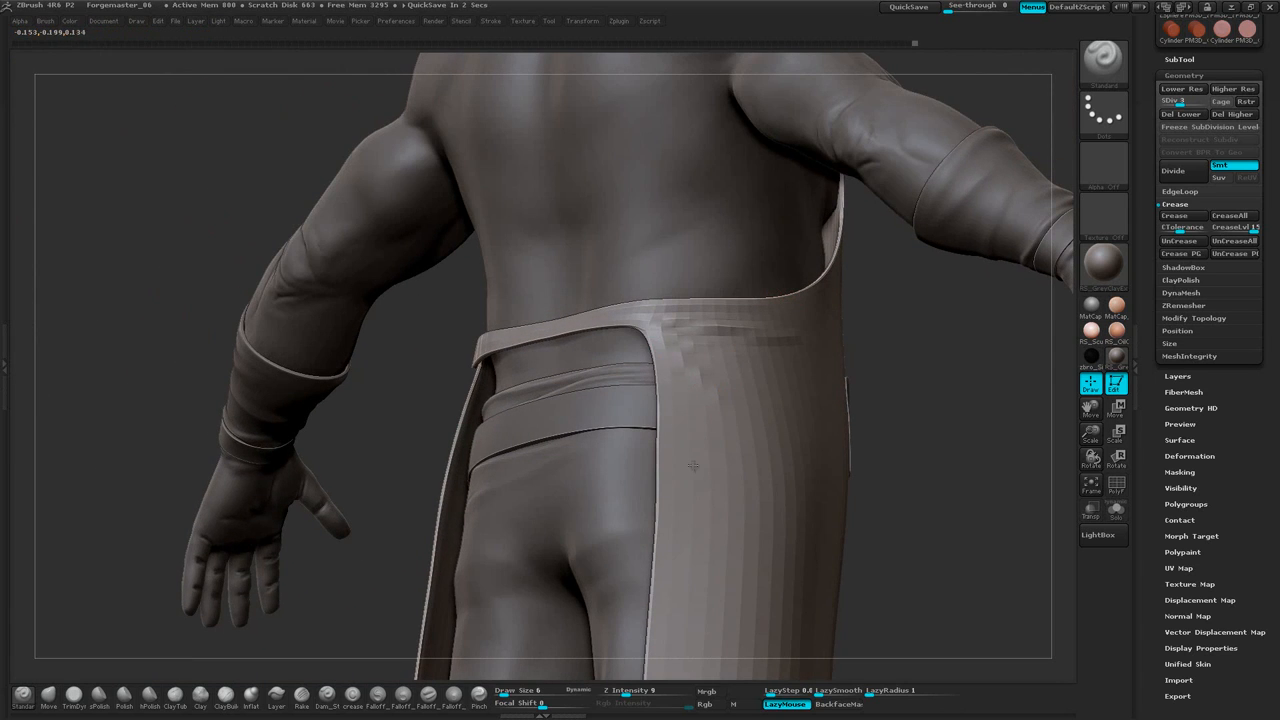
# Set the draw size to 9 and extend the hip folds around the apron's right side below the armhole edge
pyautogui.moveTo(914, 453); pyautogui.dragTo(701, 335)
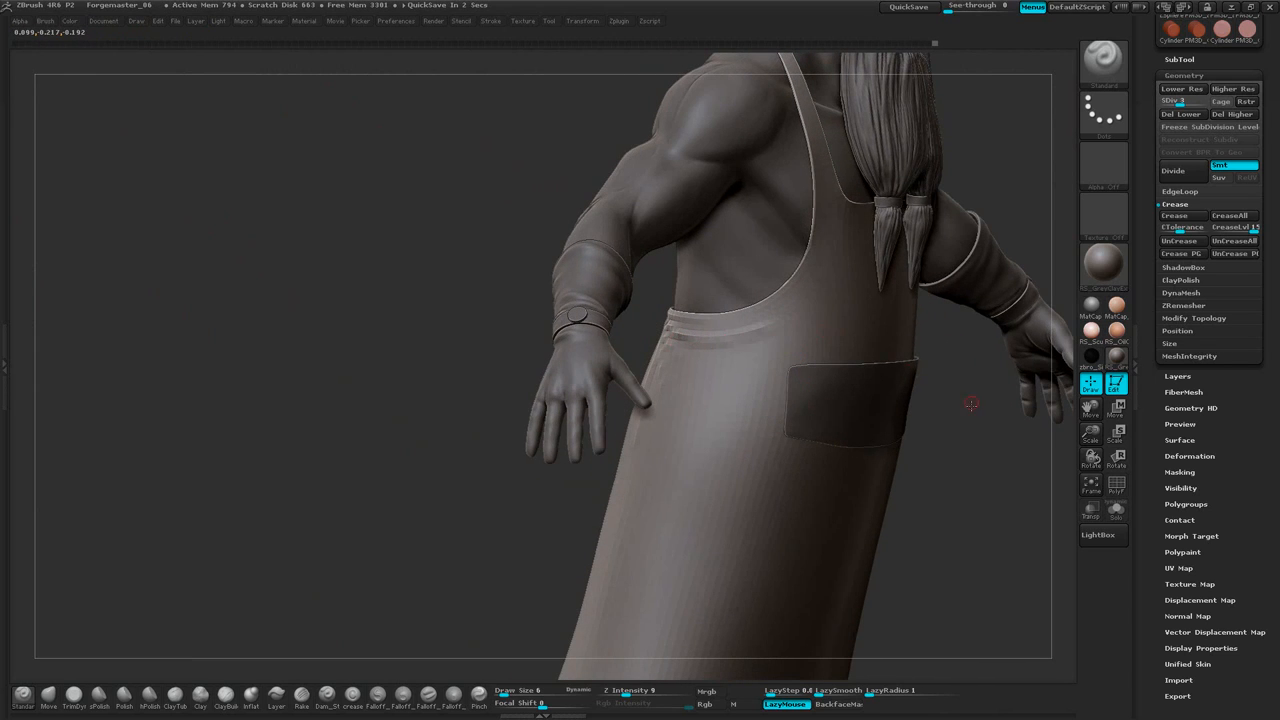
pyautogui.moveTo(971, 403); pyautogui.dragTo(892, 370)
pyautogui.moveTo(996, 367)
pyautogui.keyDown('alt'); pyautogui.mouseDown()
pyautogui.moveTo(899, 345)
pyautogui.moveTo(1026, 281)
pyautogui.moveTo(988, 354)
pyautogui.moveTo(1004, 368)
pyautogui.moveTo(969, 458)
pyautogui.mouseUp(); pyautogui.keyUp('alt')
pyautogui.press('space')
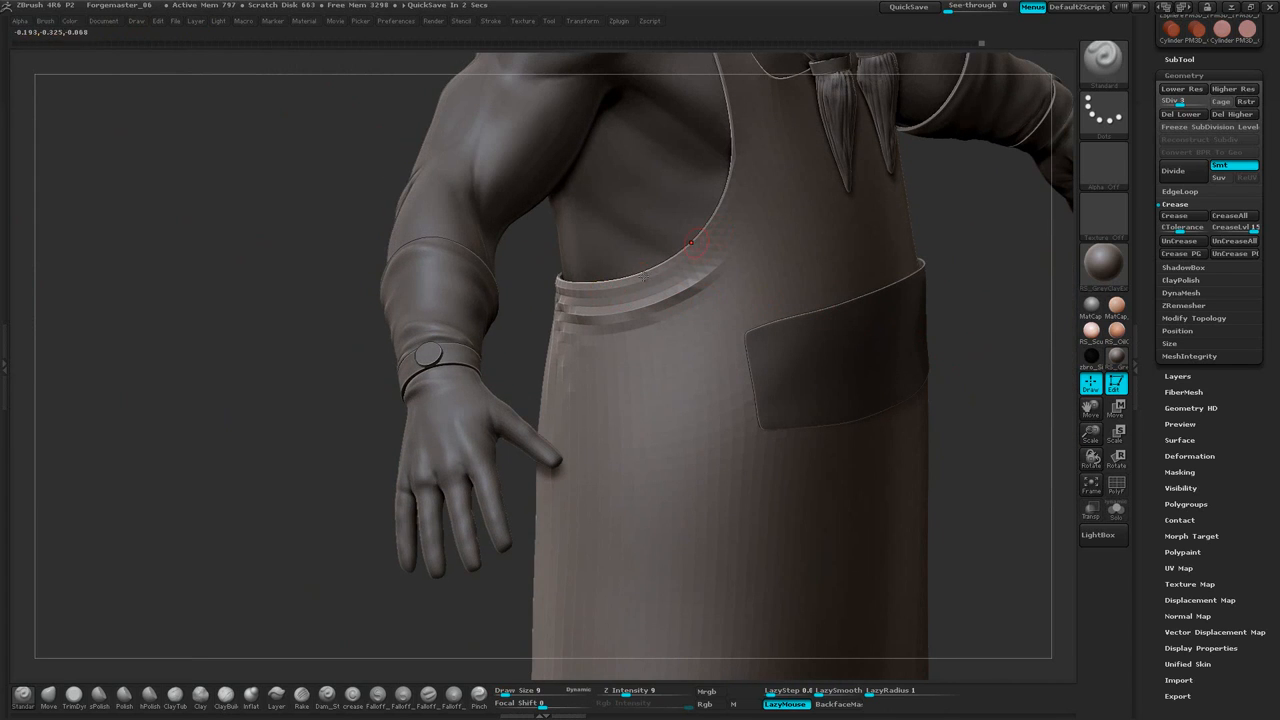
pyautogui.moveTo(592, 346); pyautogui.dragTo(688, 332)
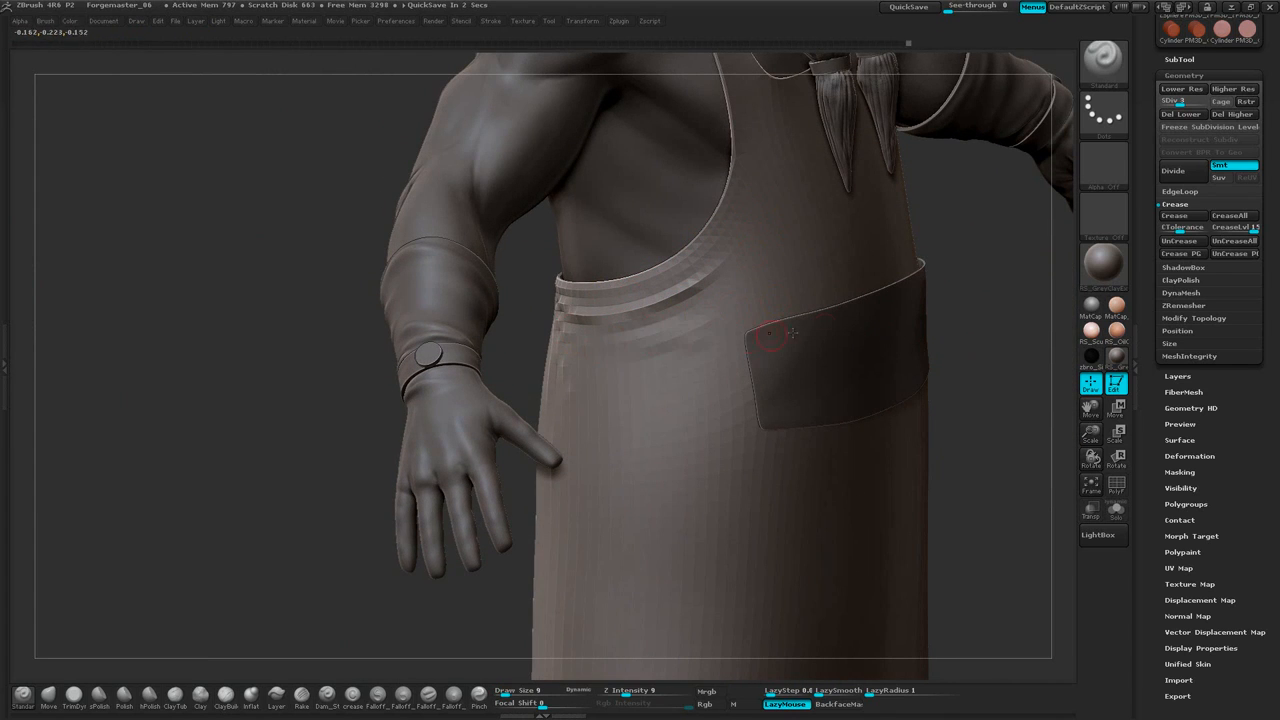
pyautogui.moveTo(991, 392)
pyautogui.mouseDown()
pyautogui.moveTo(1030, 350)
pyautogui.moveTo(963, 334)
pyautogui.moveTo(688, 360)
pyautogui.mouseUp()
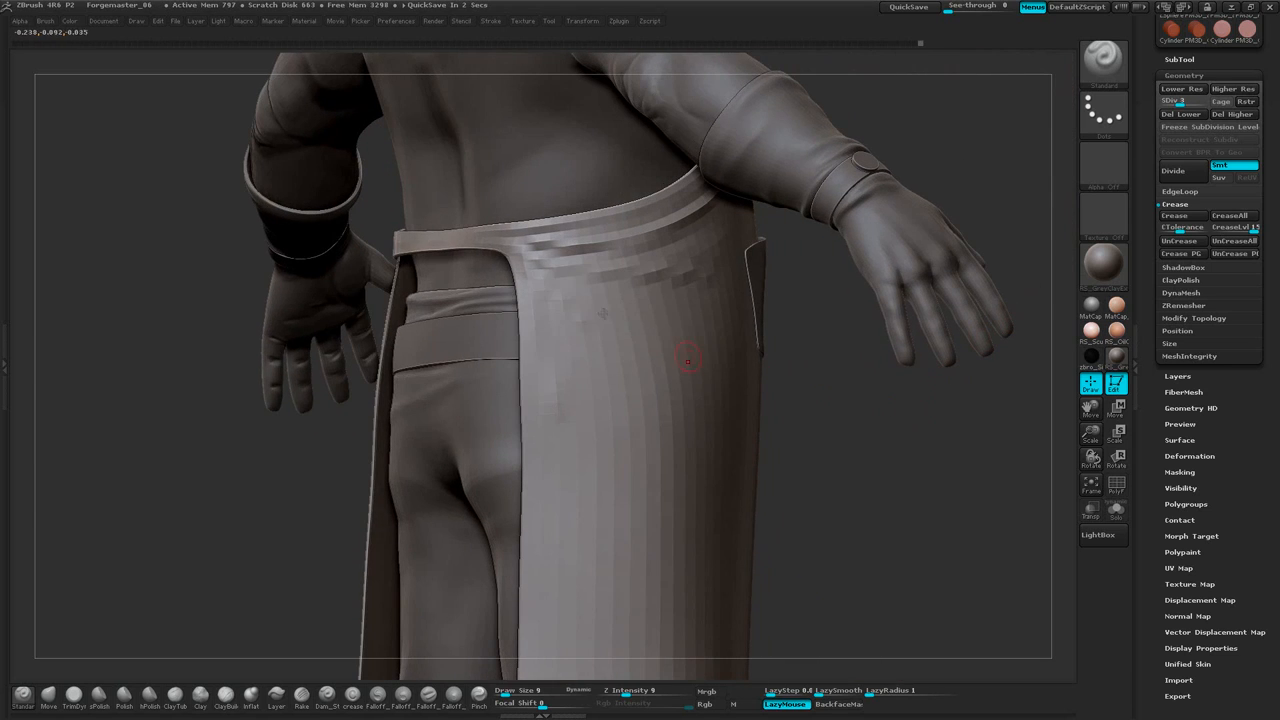
# Add diagonal folds lower on the apron's right hip, running down the back panel and toward the waist piece
pyautogui.moveTo(770, 358); pyautogui.dragTo(695, 285)
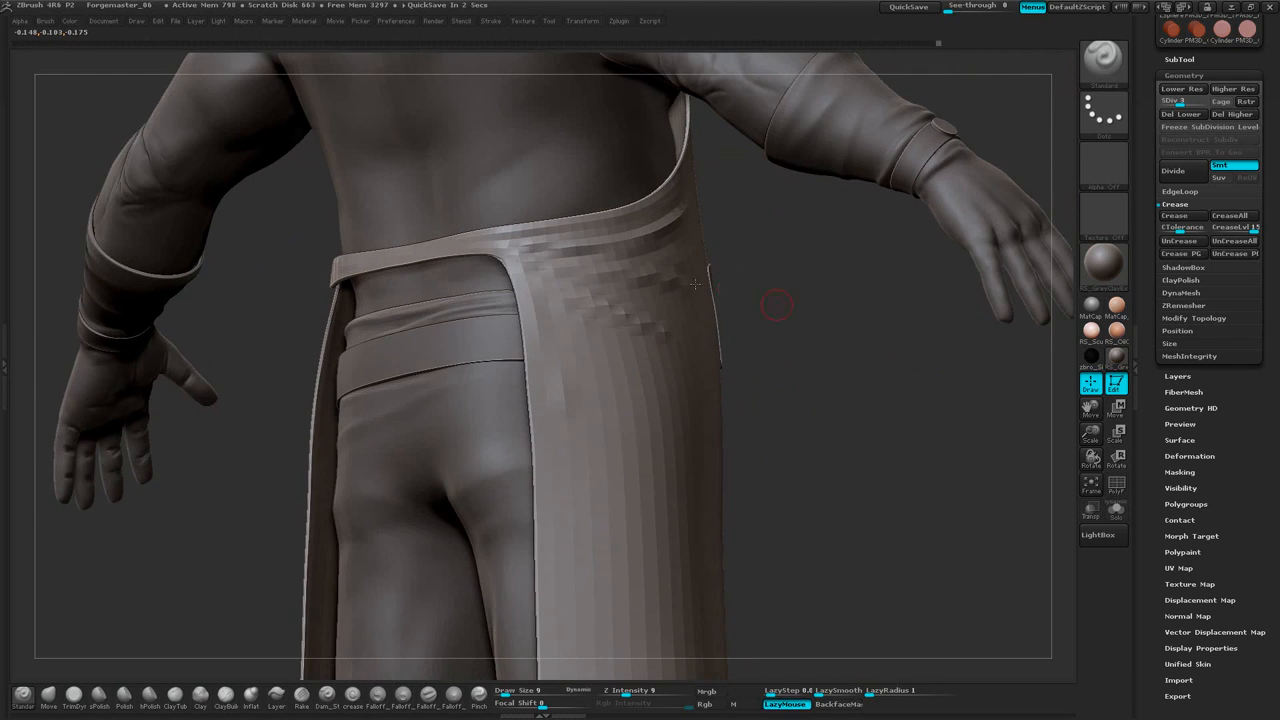
pyautogui.moveTo(557, 350); pyautogui.dragTo(580, 397)
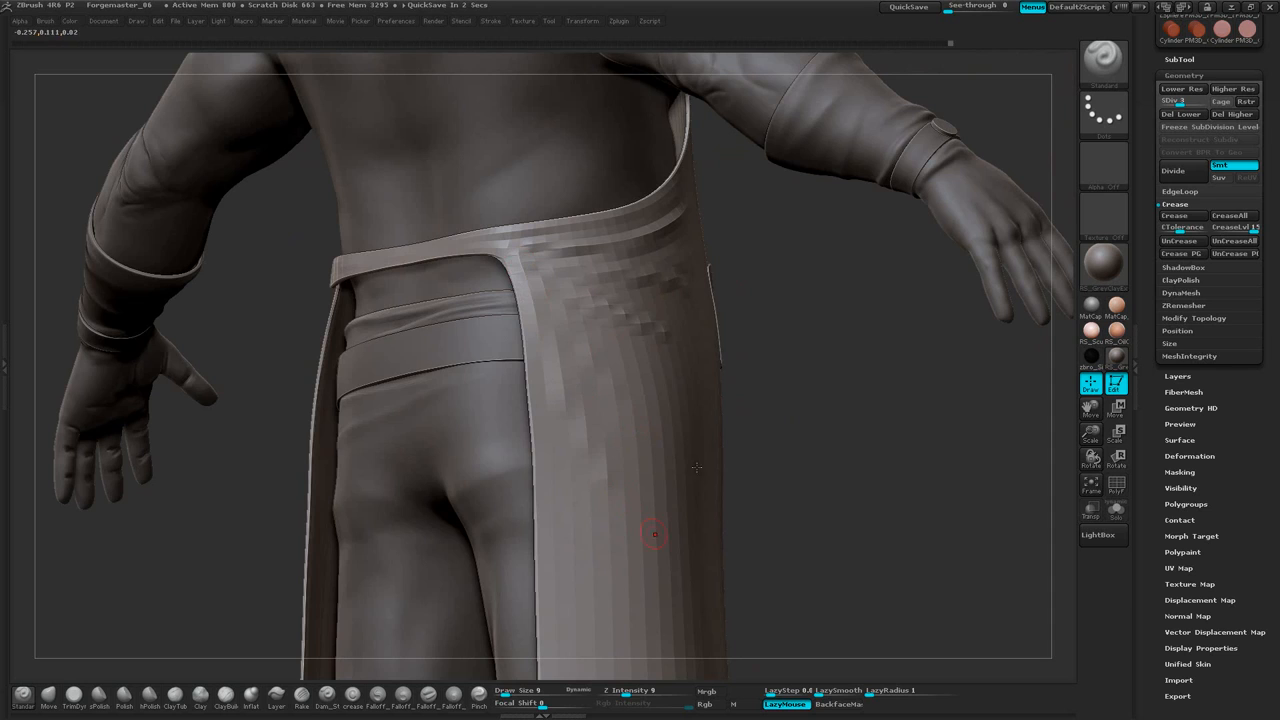
pyautogui.moveTo(880, 420); pyautogui.dragTo(610, 390)
pyautogui.moveTo(937, 317)
pyautogui.mouseDown()
pyautogui.moveTo(700, 325)
pyautogui.moveTo(930, 320)
pyautogui.moveTo(920, 309)
pyautogui.moveTo(983, 286)
pyautogui.moveTo(940, 347)
pyautogui.moveTo(900, 335)
pyautogui.mouseUp()
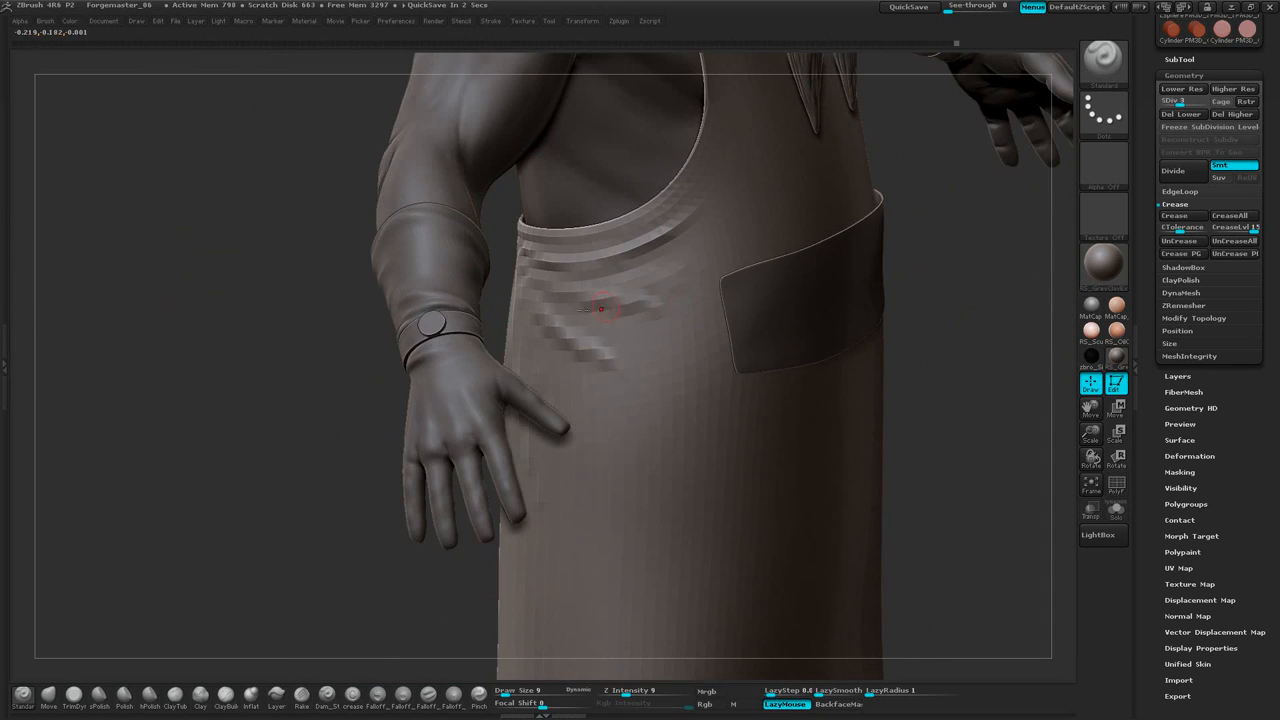
pyautogui.moveTo(600, 304)
pyautogui.mouseDown()
pyautogui.moveTo(634, 297)
pyautogui.moveTo(690, 315)
pyautogui.mouseUp()
# Sculpt folds fanning forward from the strap's rounded end across the apron's left hip, using draw size 6
pyautogui.moveTo(977, 339)
pyautogui.mouseDown()
pyautogui.moveTo(884, 323)
pyautogui.moveTo(872, 283)
pyautogui.moveTo(956, 240)
pyautogui.moveTo(915, 258)
pyautogui.mouseUp()
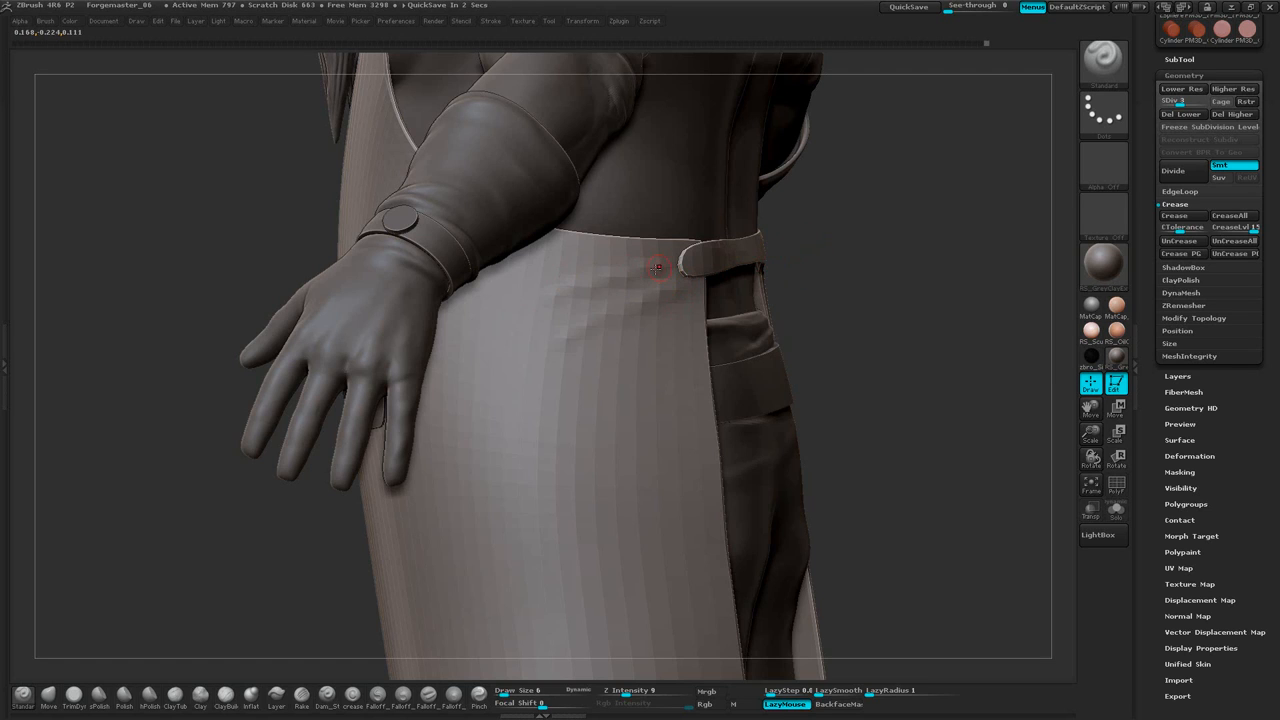
pyautogui.moveTo(657, 268)
pyautogui.mouseDown()
pyautogui.moveTo(512, 277)
pyautogui.moveTo(559, 243)
pyautogui.mouseUp()
pyautogui.moveTo(890, 234); pyautogui.dragTo(893, 190)
pyautogui.moveTo(672, 290); pyautogui.dragTo(504, 366)
pyautogui.moveTo(618, 306); pyautogui.dragTo(512, 356)
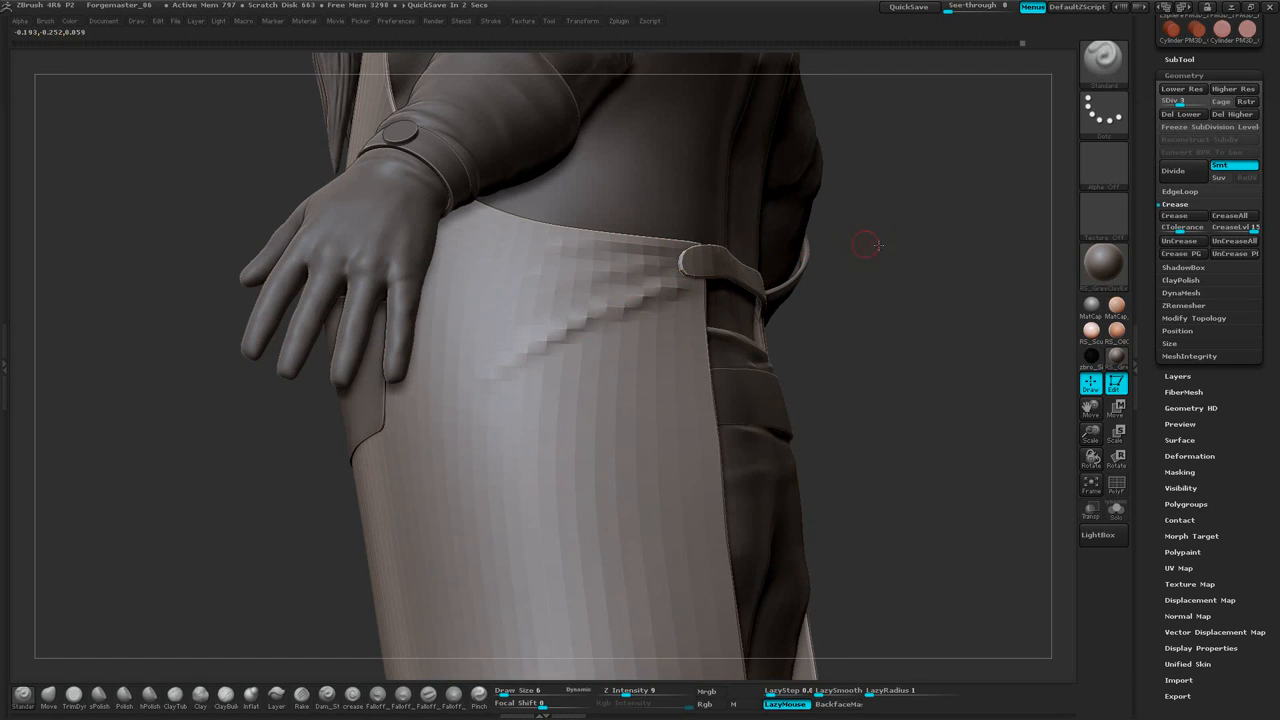
pyautogui.moveTo(866, 243)
pyautogui.mouseDown()
pyautogui.moveTo(843, 280)
pyautogui.moveTo(838, 330)
pyautogui.moveTo(851, 333)
pyautogui.mouseUp()
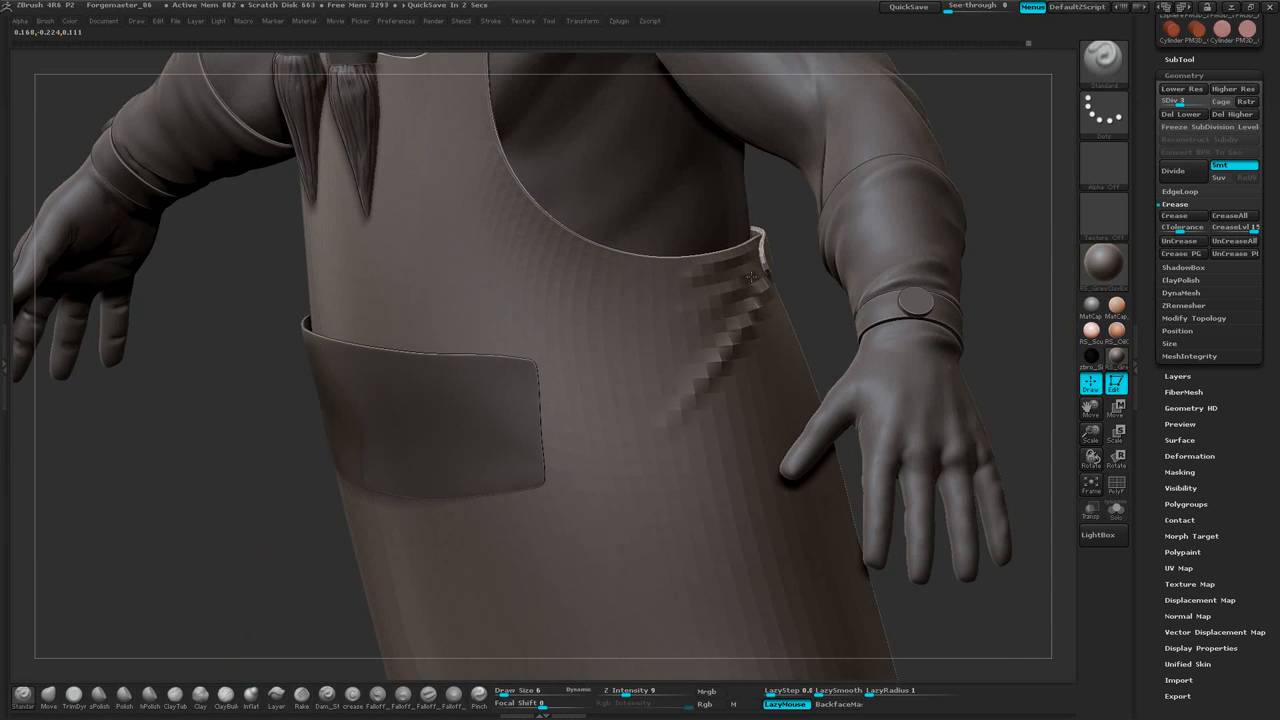
pyautogui.moveTo(712, 304); pyautogui.dragTo(620, 347)
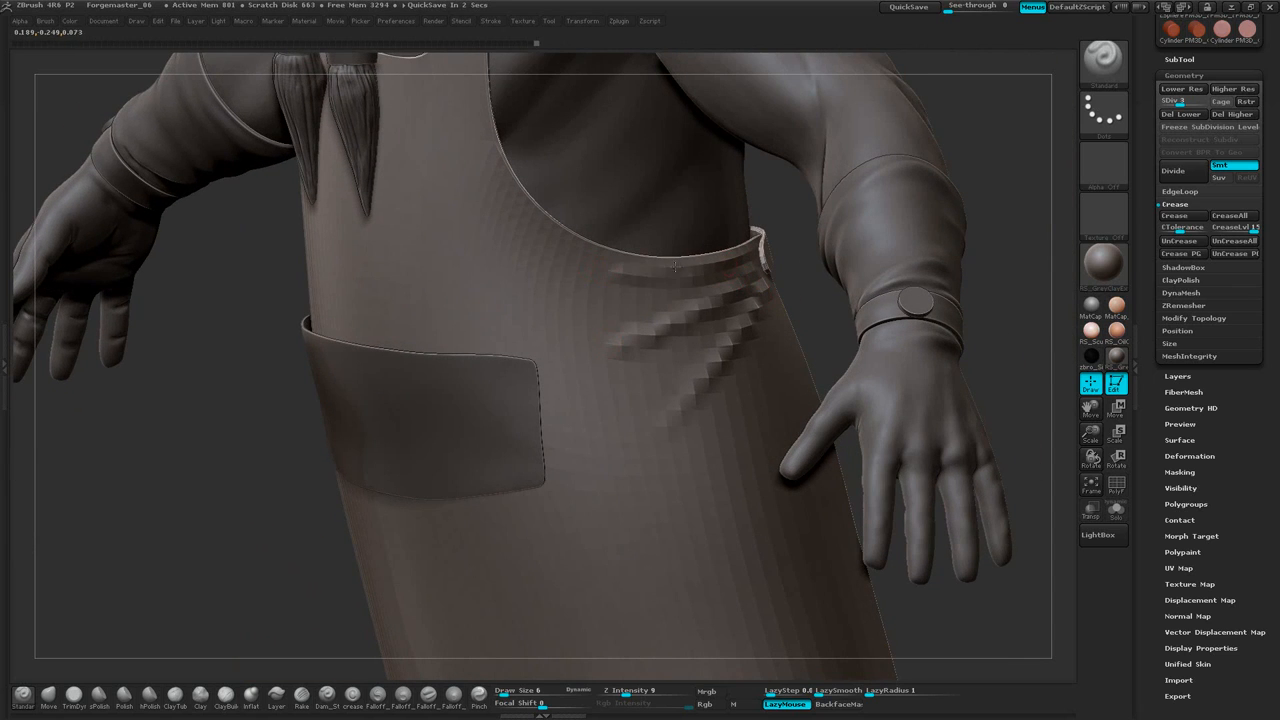
pyautogui.moveTo(677, 273); pyautogui.dragTo(548, 263)
# Sculpt folds along both armhole edges and a diagonal fold above the waist piece's upper corner on the left side
pyautogui.moveTo(788, 248); pyautogui.dragTo(626, 225)
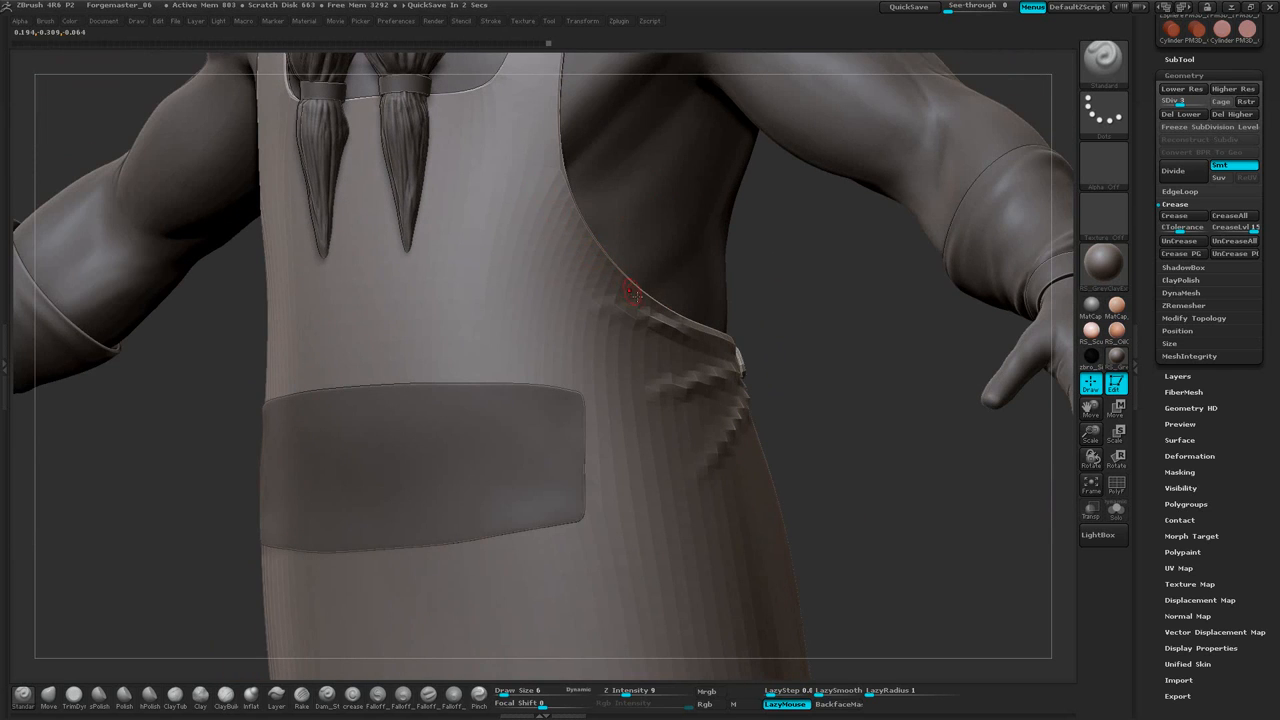
pyautogui.moveTo(525, 160); pyautogui.dragTo(605, 318)
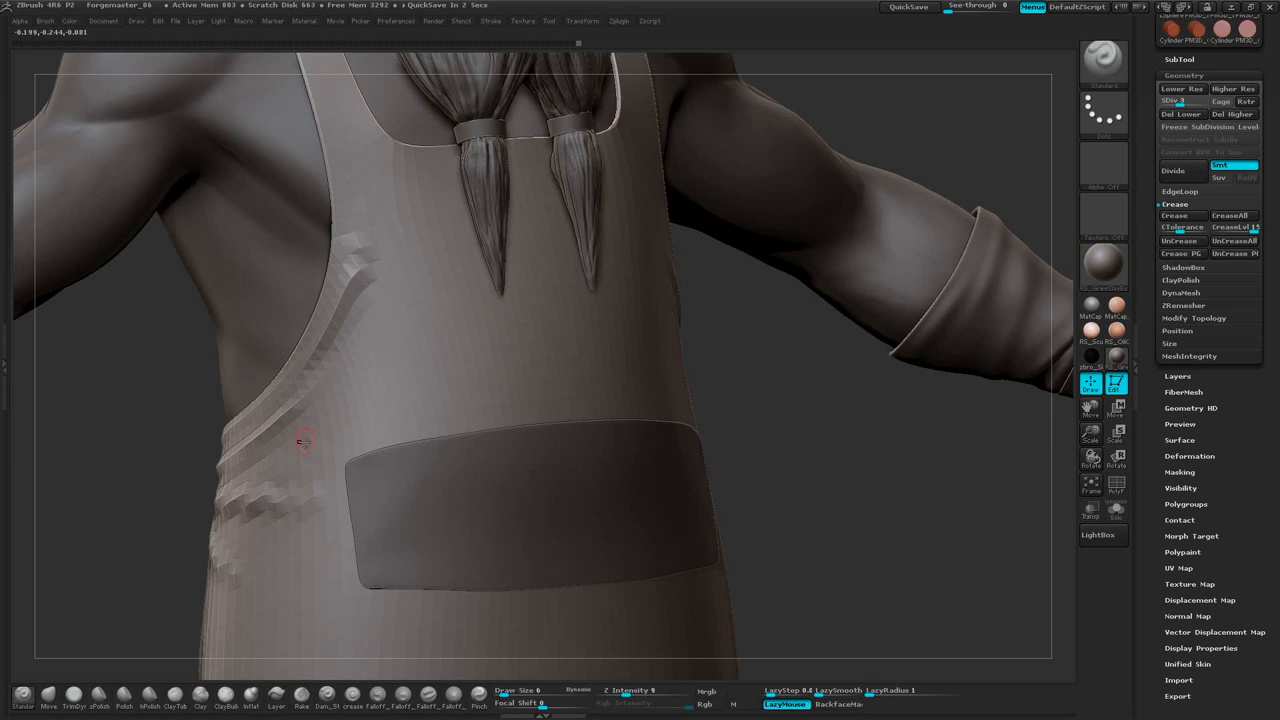
pyautogui.moveTo(303, 441); pyautogui.dragTo(449, 343)
pyautogui.moveTo(717, 377); pyautogui.dragTo(710, 318)
pyautogui.moveTo(925, 385); pyautogui.dragTo(737, 333)
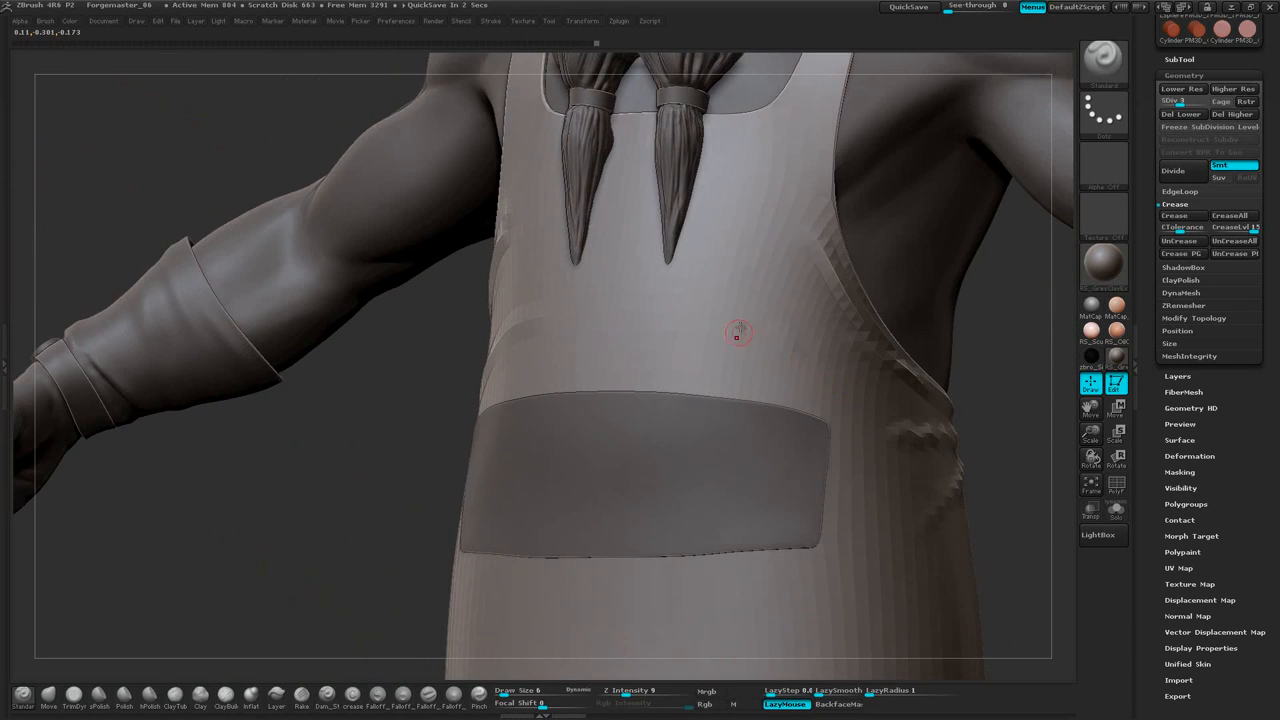
pyautogui.moveTo(1019, 363); pyautogui.dragTo(845, 375)
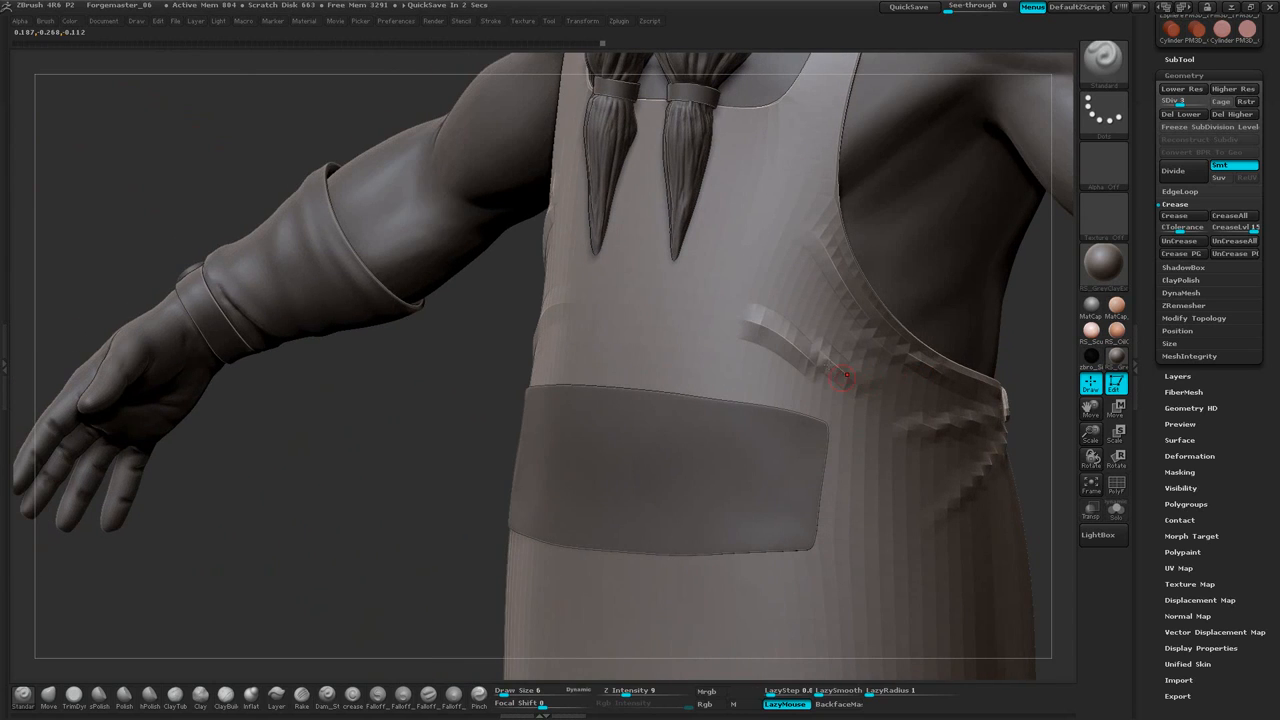
# Sculpt shallow horizontal folds across the apron's front just beneath the waist piece, using draw size 6
pyautogui.moveTo(1039, 366); pyautogui.dragTo(705, 343)
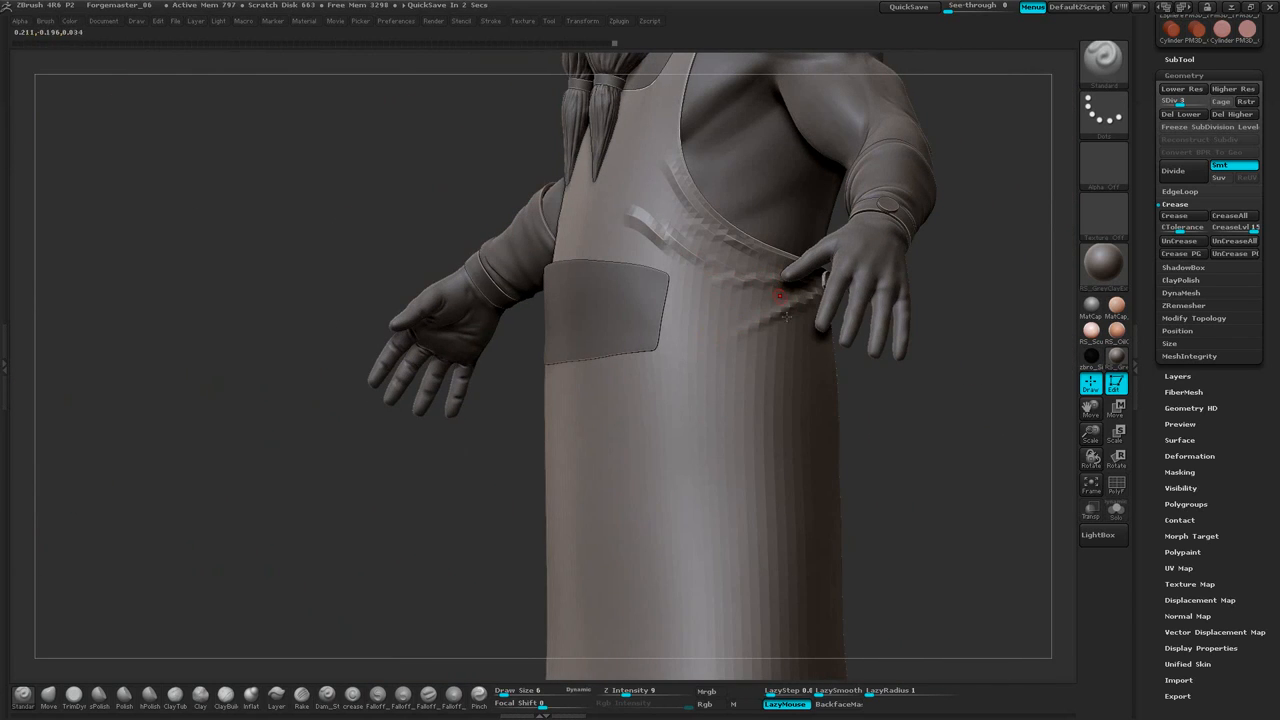
pyautogui.moveTo(888, 348); pyautogui.dragTo(763, 349)
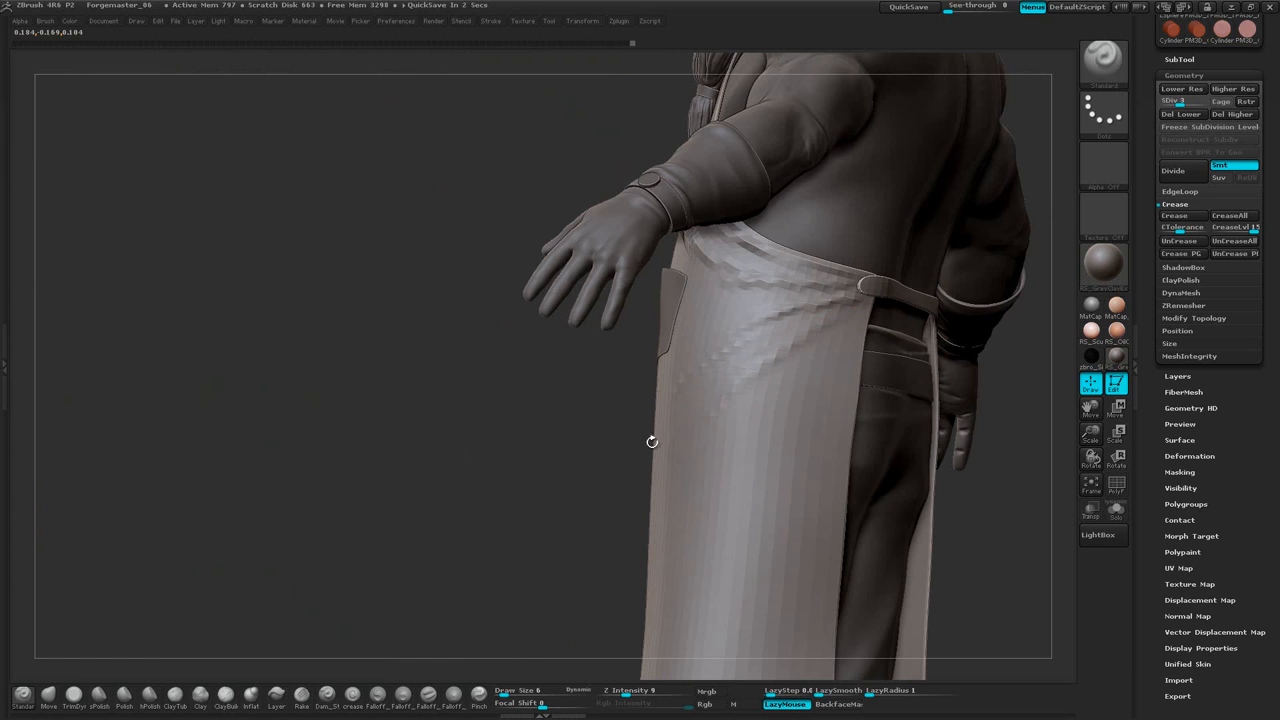
pyautogui.moveTo(652, 441); pyautogui.dragTo(538, 320)
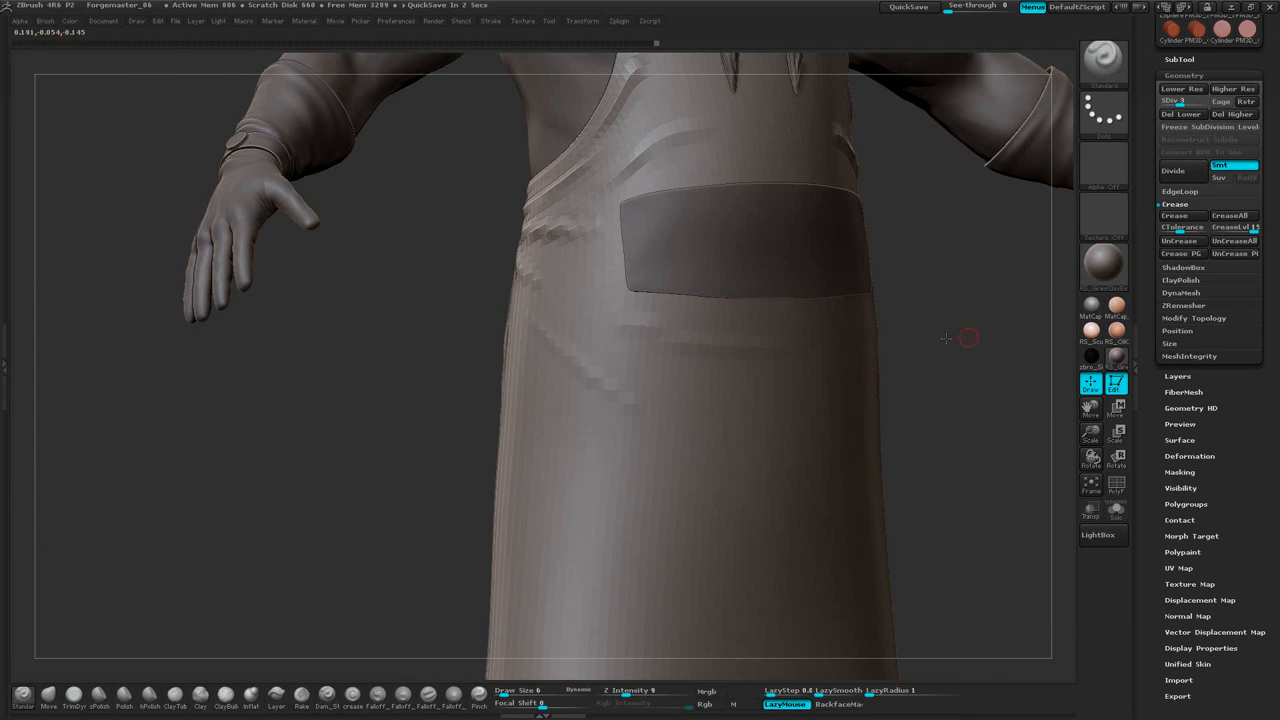
pyautogui.moveTo(946, 338); pyautogui.dragTo(810, 356)
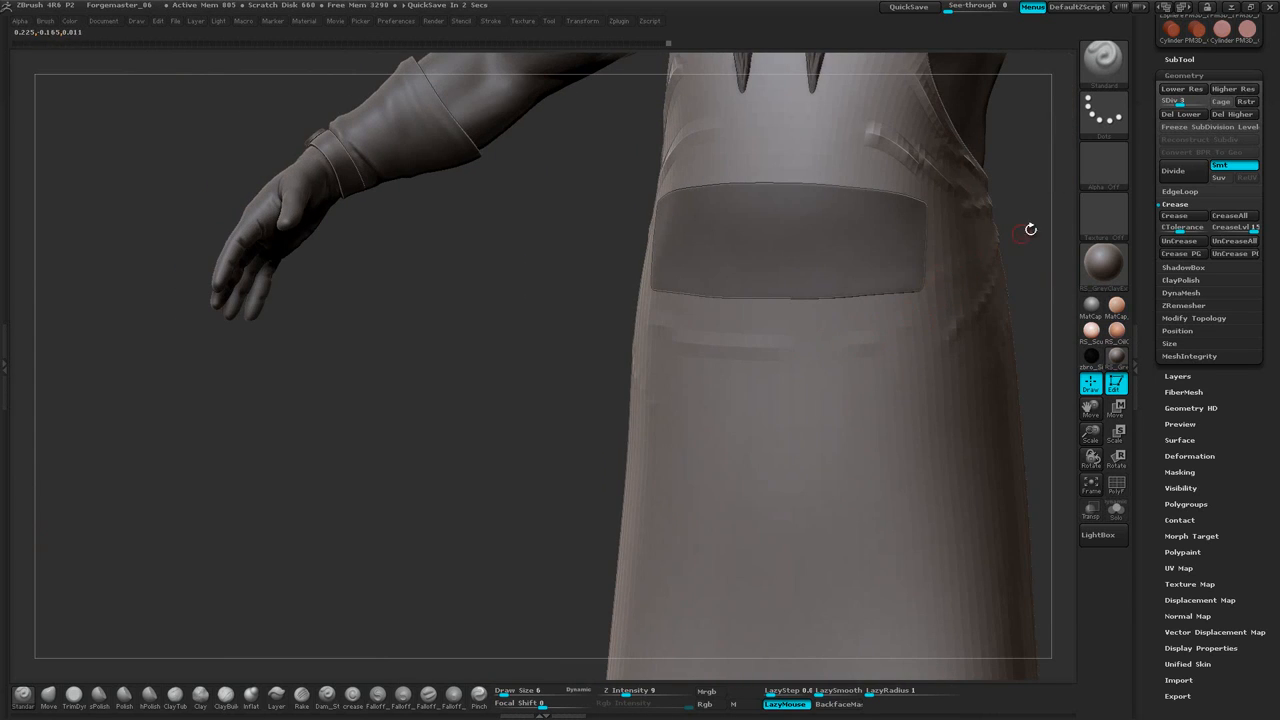
pyautogui.moveTo(1030, 229); pyautogui.dragTo(964, 249)
# Set the draw size to 12 and sculpt a long diagonal fold from the apron's left hip down across the front
pyautogui.moveTo(722, 387)
pyautogui.mouseDown()
pyautogui.moveTo(660, 290)
pyautogui.moveTo(960, 251)
pyautogui.moveTo(964, 263)
pyautogui.moveTo(912, 267)
pyautogui.mouseUp()
pyautogui.press('space')
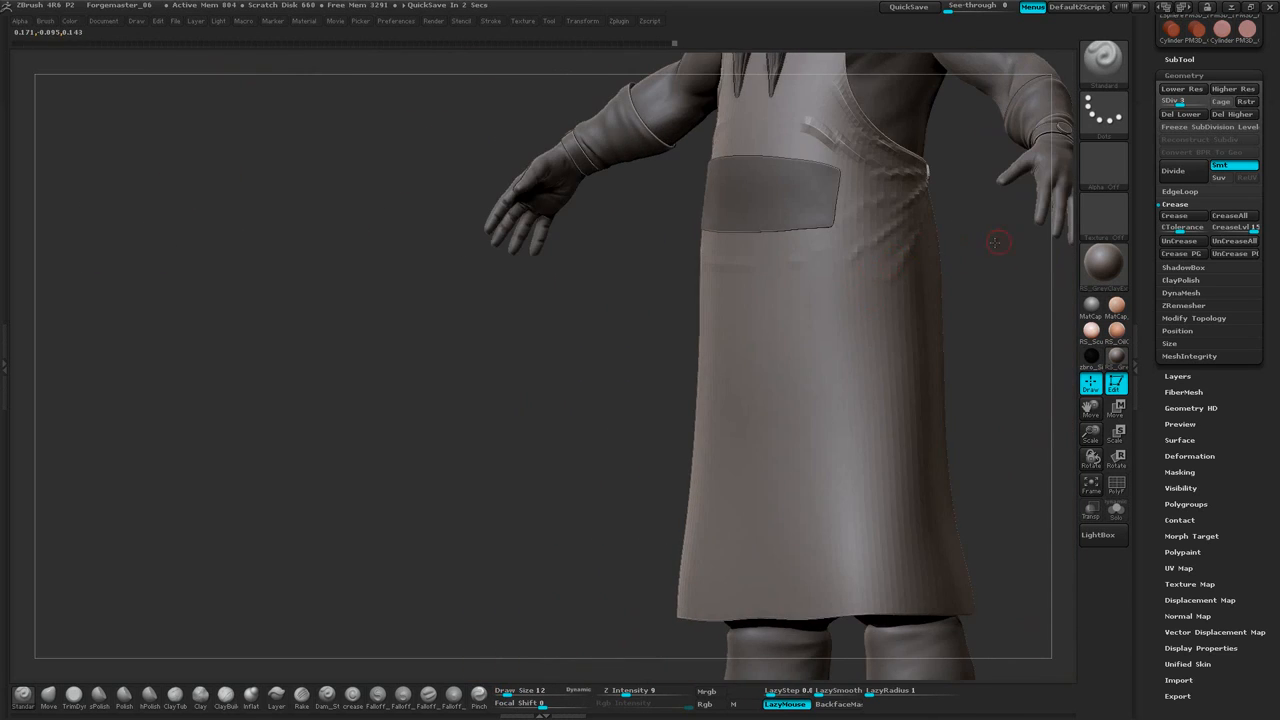
pyautogui.moveTo(997, 242); pyautogui.dragTo(931, 238)
pyautogui.moveTo(783, 357)
pyautogui.mouseDown()
pyautogui.moveTo(853, 304)
pyautogui.moveTo(683, 474)
pyautogui.mouseUp()
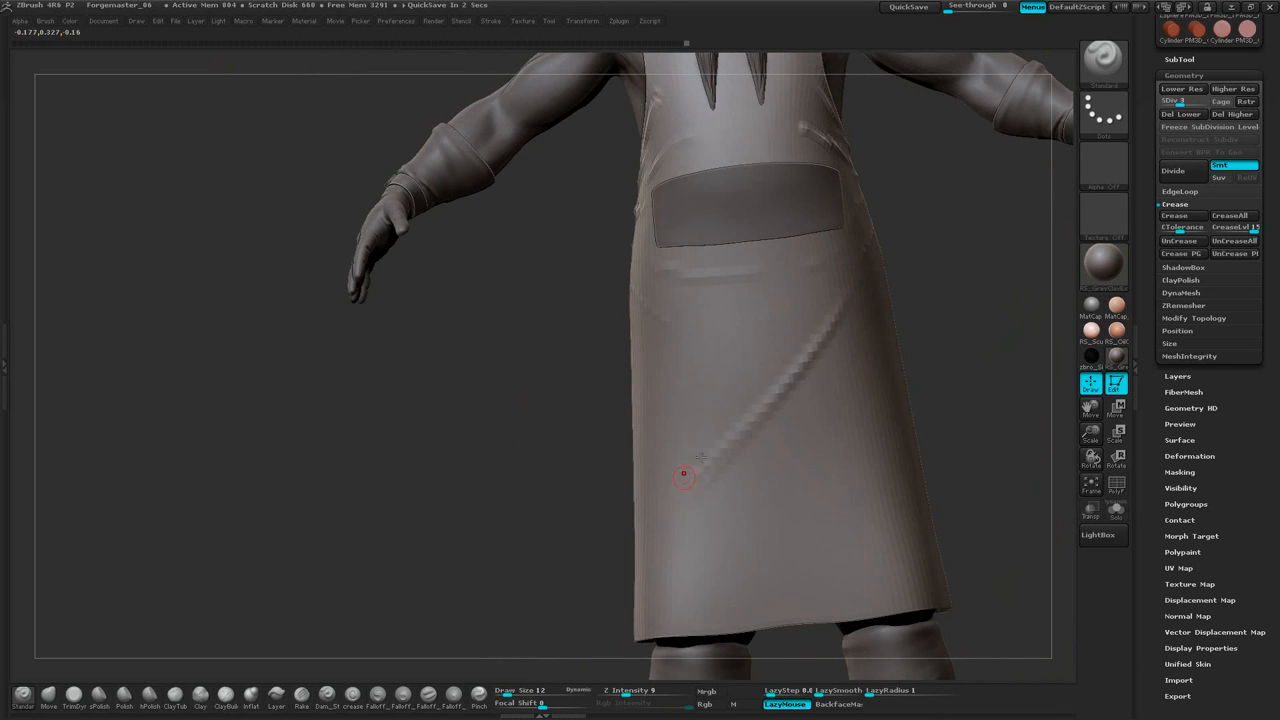
pyautogui.moveTo(947, 280)
pyautogui.mouseDown()
pyautogui.moveTo(956, 315)
pyautogui.moveTo(839, 259)
pyautogui.mouseUp()
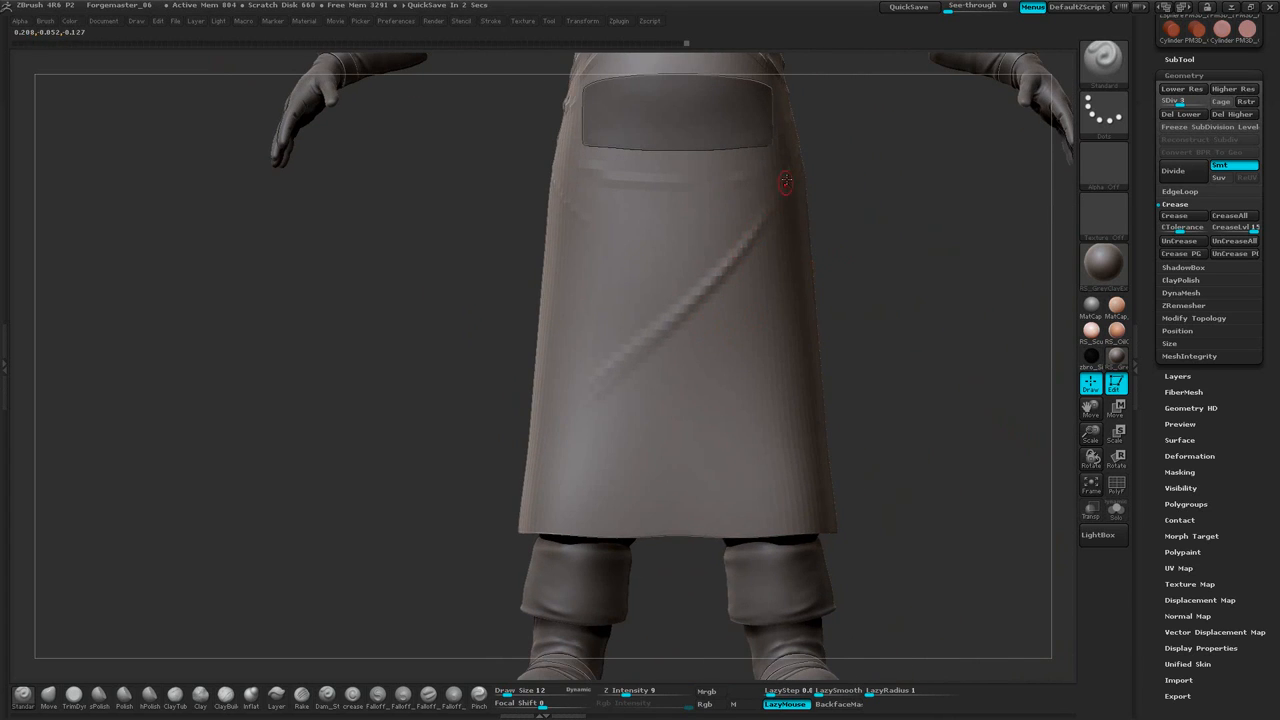
pyautogui.moveTo(786, 181); pyautogui.dragTo(609, 350)
pyautogui.moveTo(878, 193); pyautogui.dragTo(762, 227)
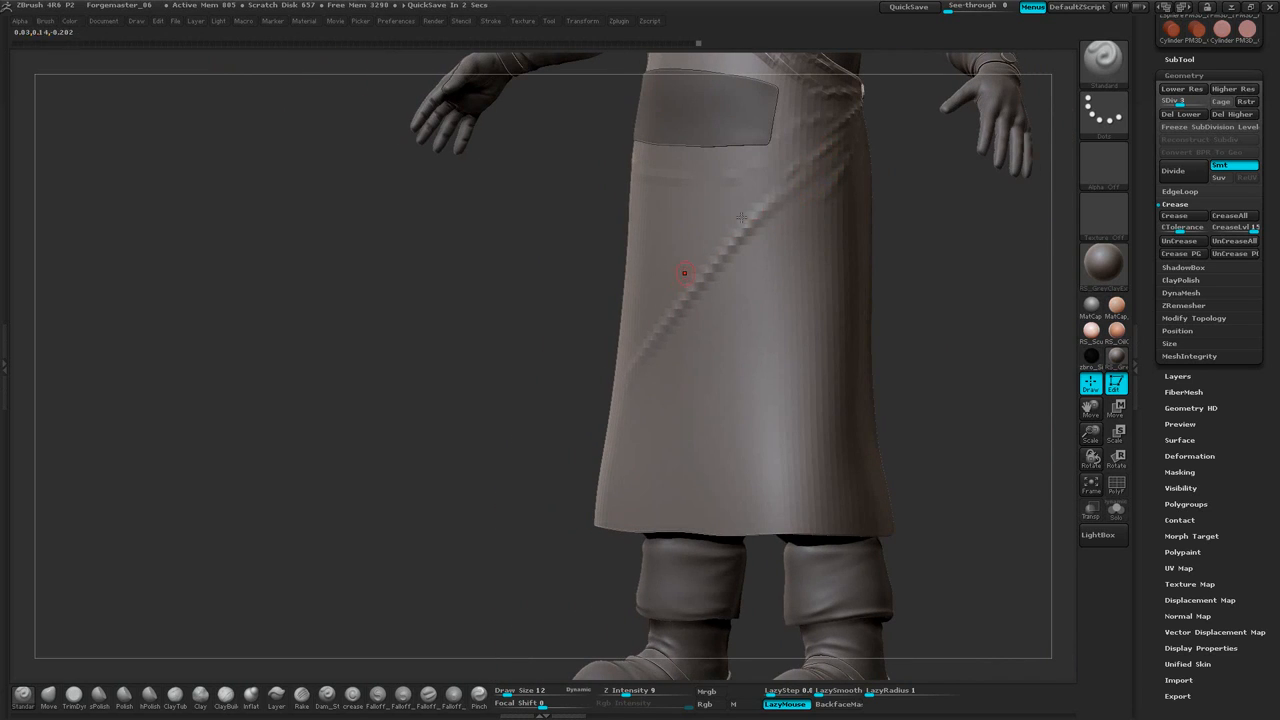
# Sculpt a second diagonal fold beneath the first, curving from the left hip toward the lower right of the apron's front
pyautogui.moveTo(800, 180)
pyautogui.mouseDown()
pyautogui.moveTo(720, 263)
pyautogui.moveTo(691, 351)
pyautogui.mouseUp()
pyautogui.moveTo(838, 158)
pyautogui.mouseDown()
pyautogui.moveTo(623, 483)
pyautogui.moveTo(676, 393)
pyautogui.mouseUp()
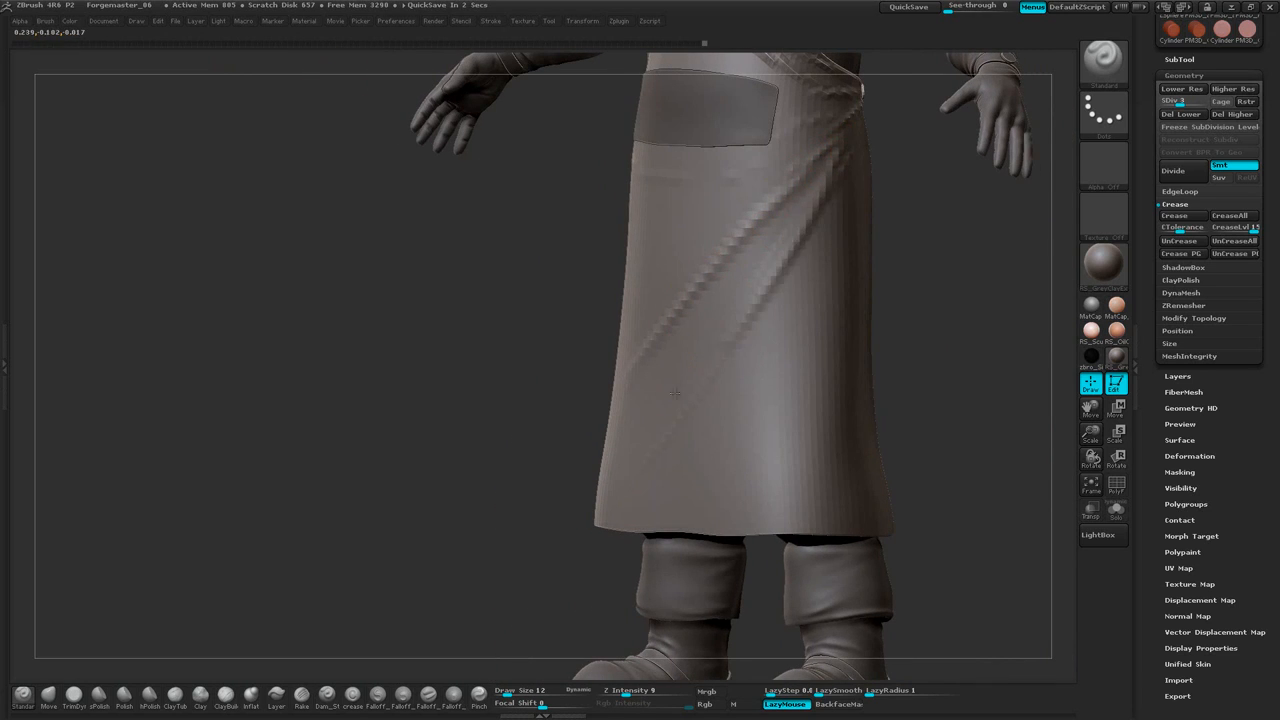
pyautogui.moveTo(943, 227); pyautogui.dragTo(889, 218)
pyautogui.moveTo(991, 198)
pyautogui.mouseDown()
pyautogui.moveTo(915, 174)
pyautogui.moveTo(741, 283)
pyautogui.mouseUp()
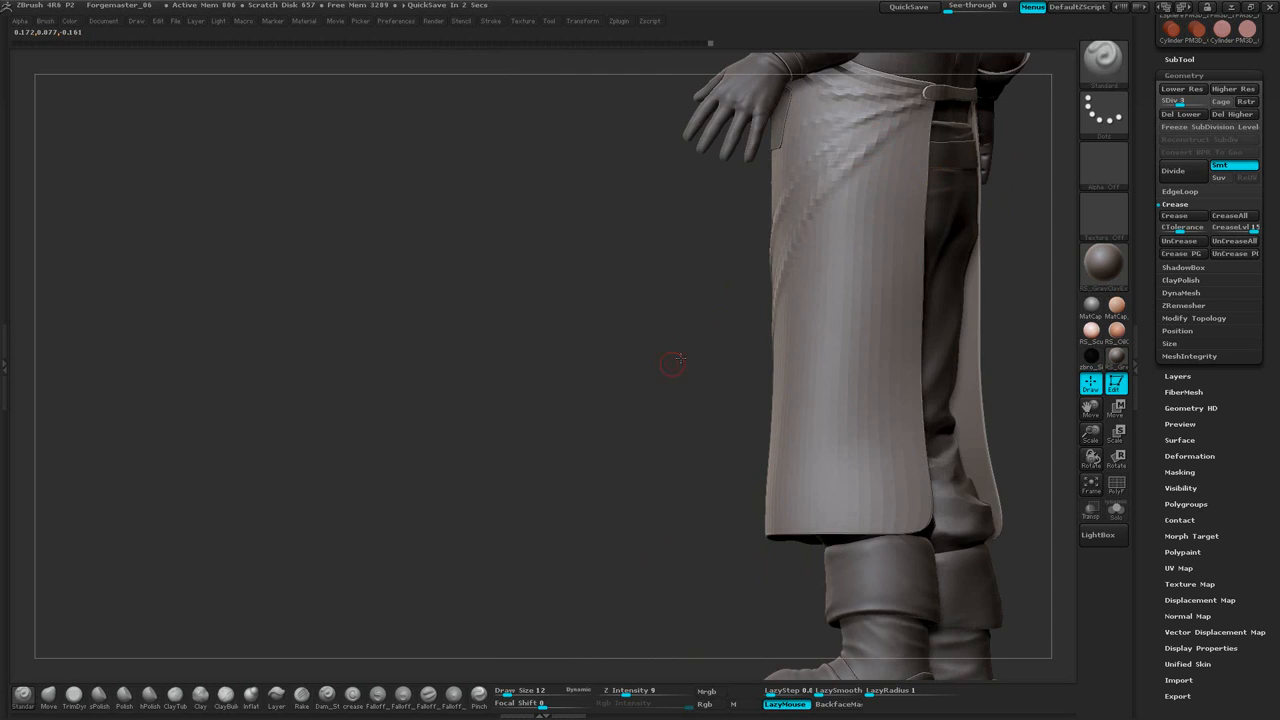
pyautogui.moveTo(674, 363); pyautogui.dragTo(798, 275)
pyautogui.moveTo(842, 215); pyautogui.dragTo(757, 351)
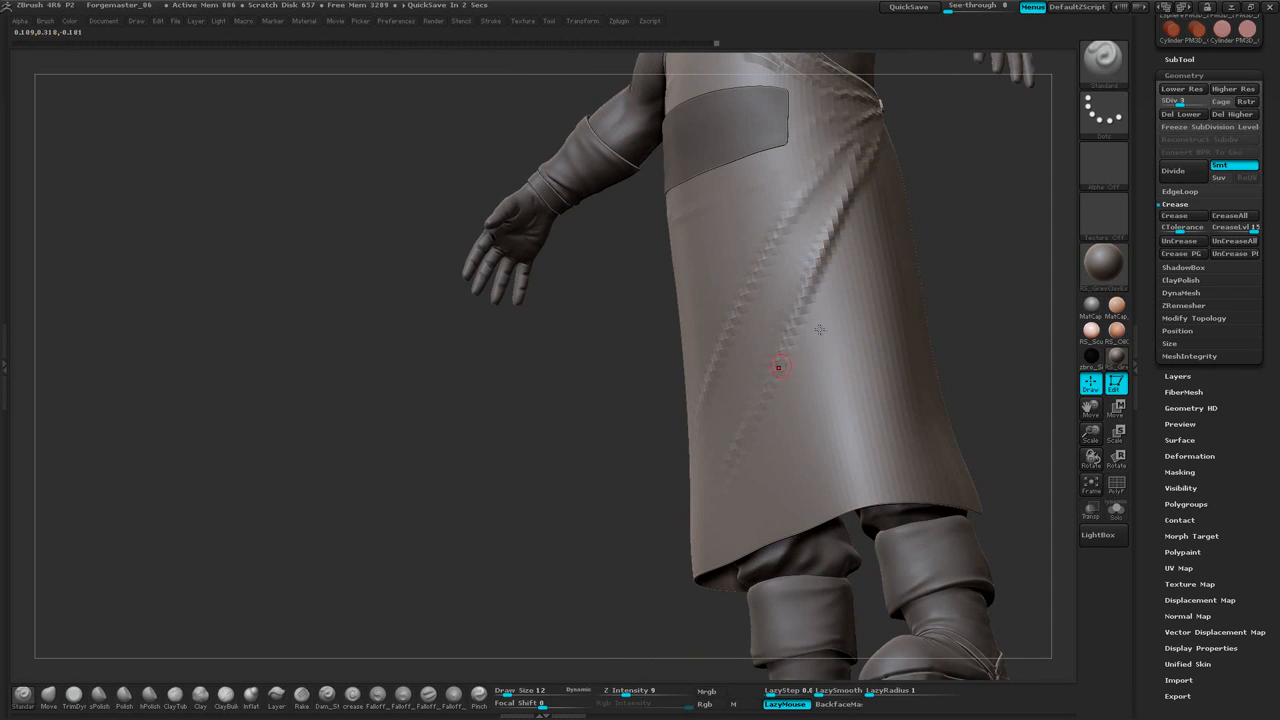
pyautogui.keyDown('shift'); pyautogui.moveTo(850, 360); pyautogui.dragTo(908, 273); pyautogui.keyUp('shift')
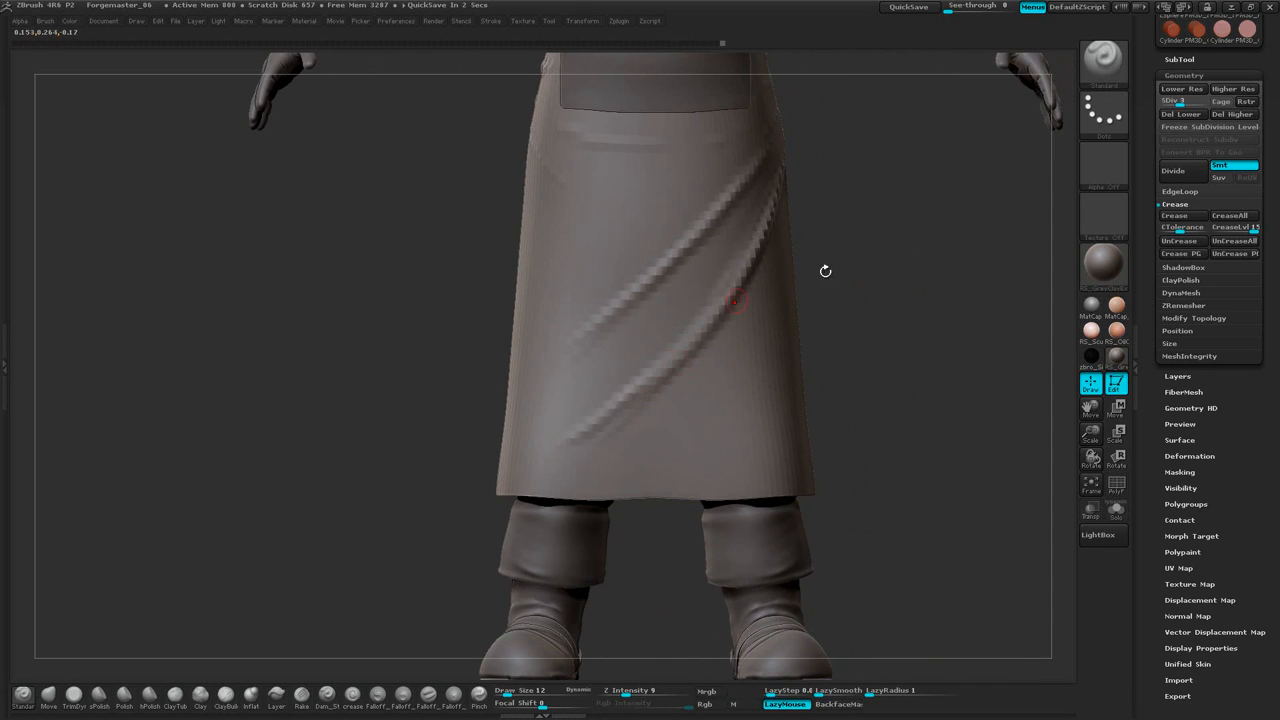
# Add a third diagonal fold on the apron's left side, running from near the back edge down toward the front hem
pyautogui.moveTo(823, 271)
pyautogui.mouseDown()
pyautogui.moveTo(845, 161)
pyautogui.moveTo(803, 146)
pyautogui.mouseUp()
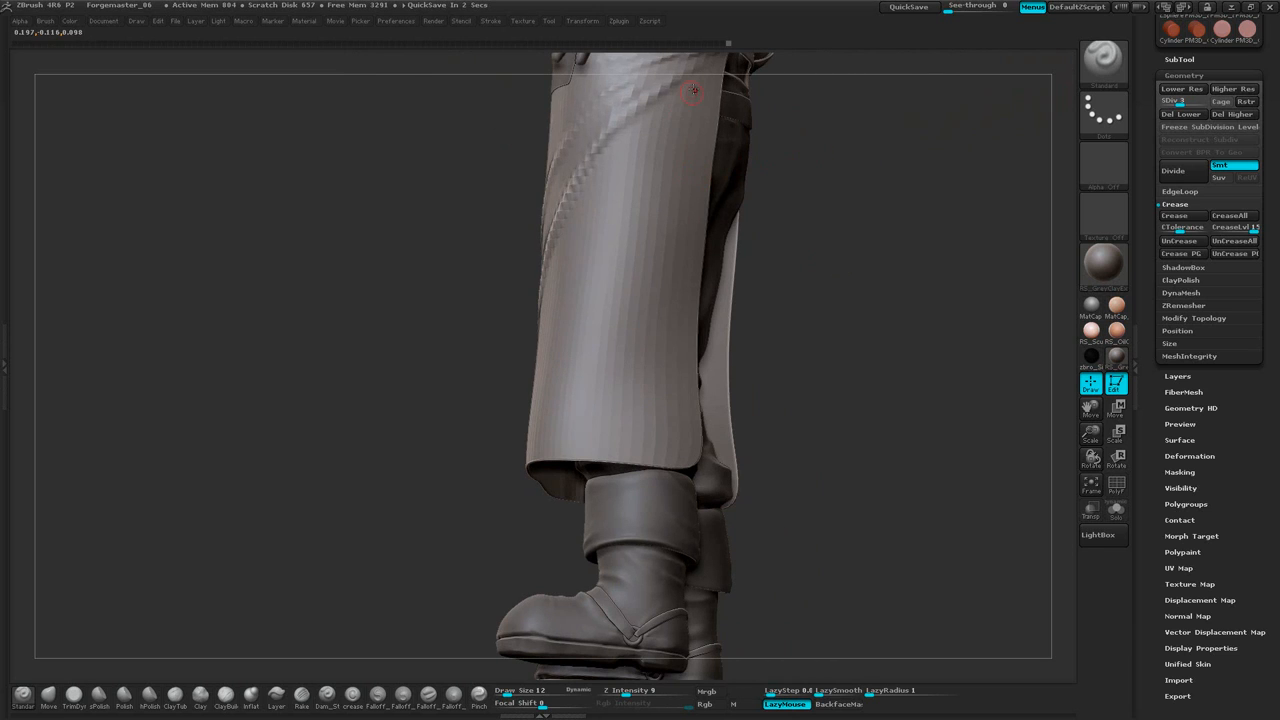
pyautogui.moveTo(794, 200)
pyautogui.mouseDown()
pyautogui.moveTo(845, 209)
pyautogui.moveTo(801, 247)
pyautogui.moveTo(633, 300)
pyautogui.mouseUp()
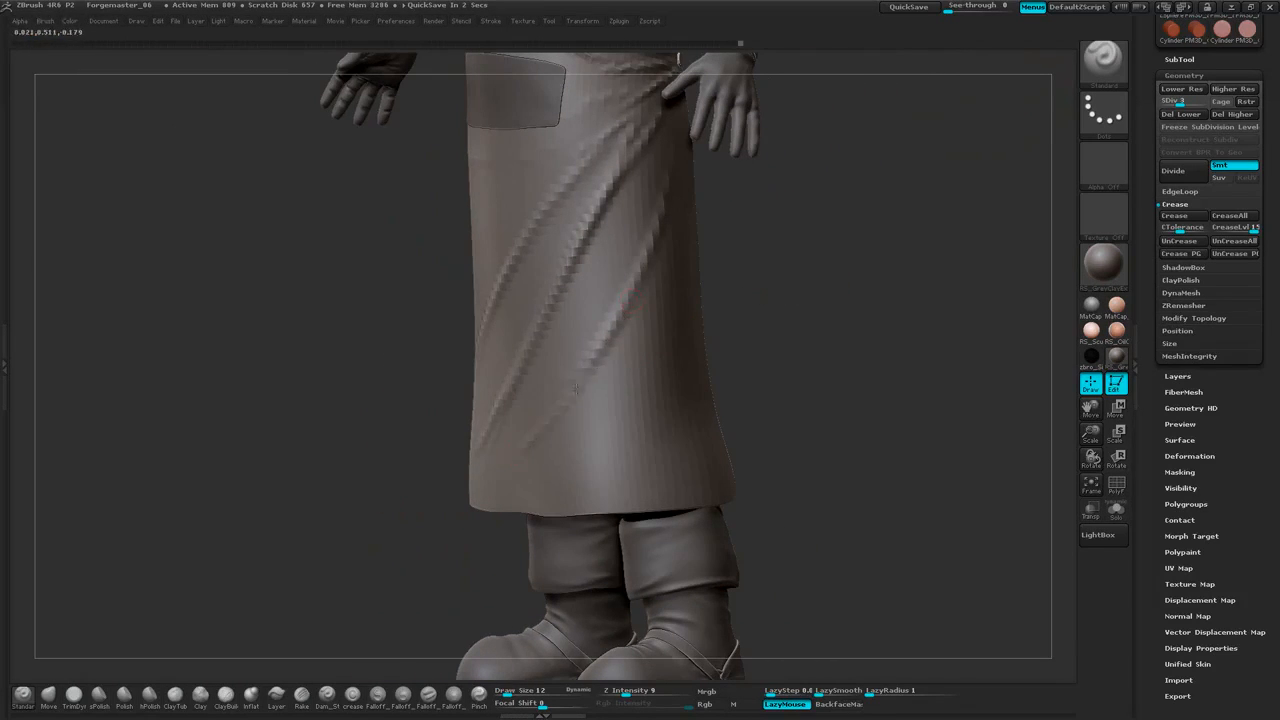
pyautogui.moveTo(514, 466); pyautogui.dragTo(612, 218)
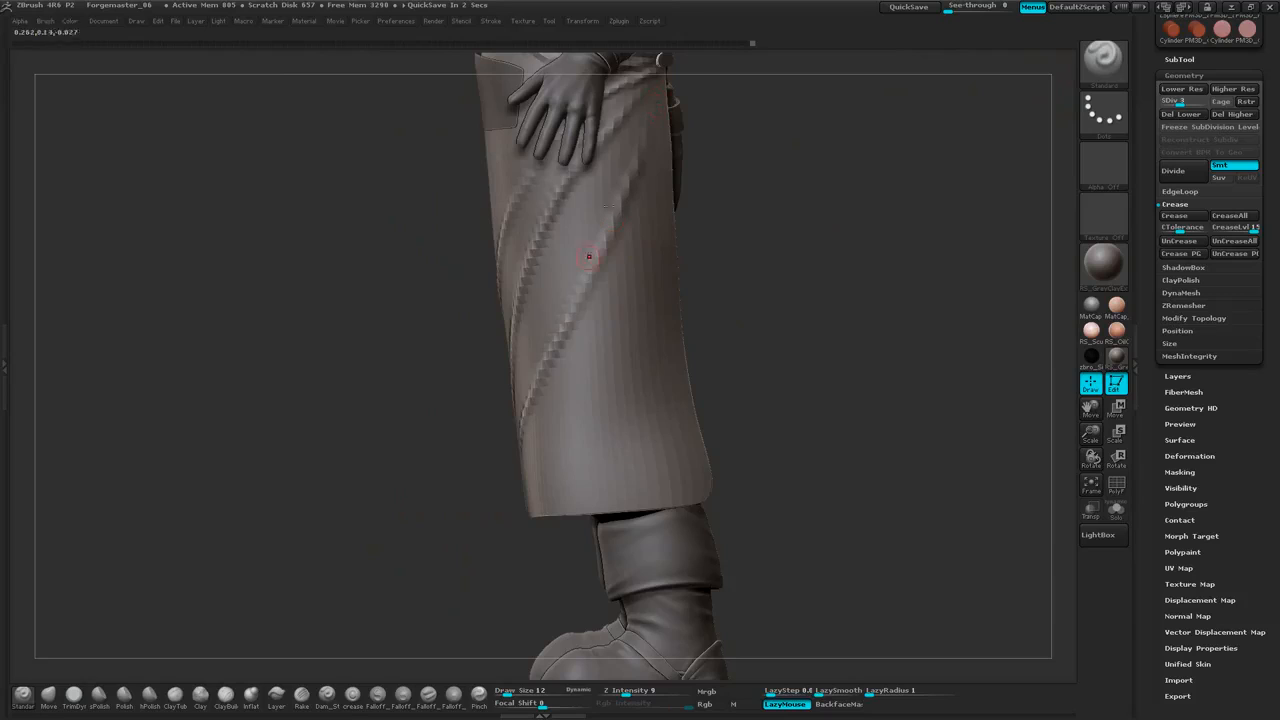
pyautogui.moveTo(754, 204); pyautogui.dragTo(774, 226)
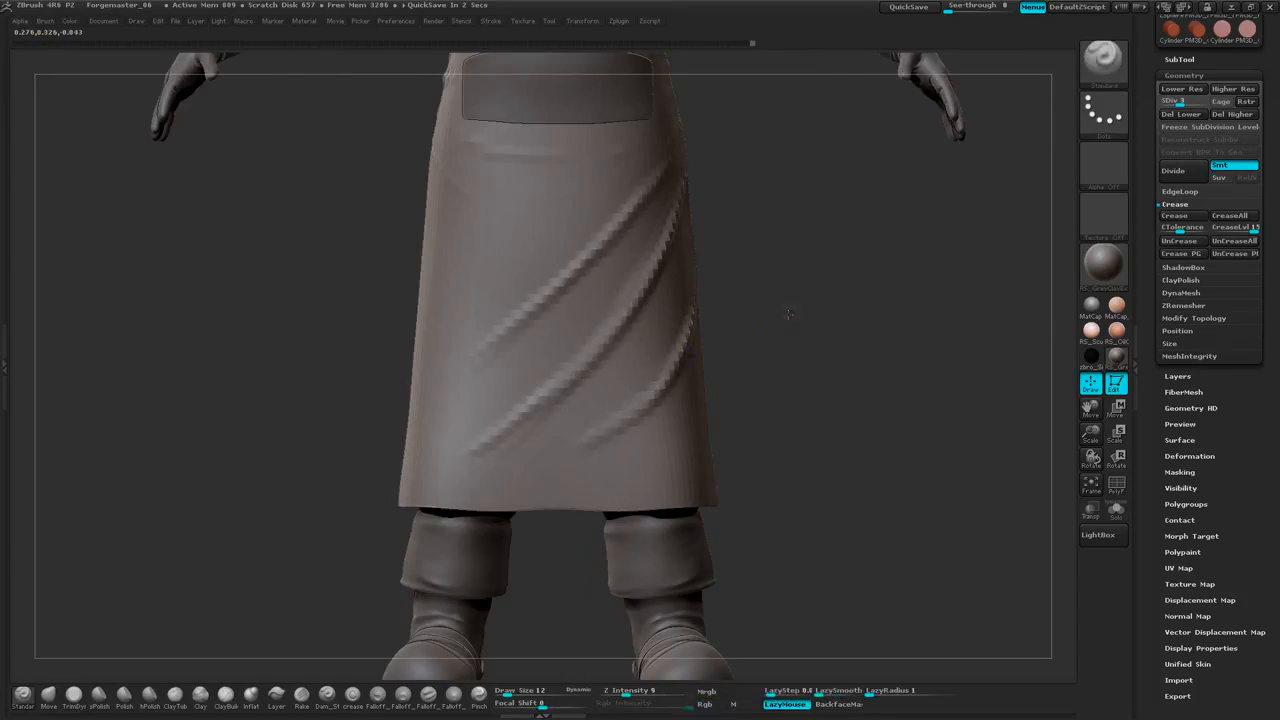
# Soften the diagonal folds on the apron's left side and front, and reinforce the fold running toward the lower front
pyautogui.moveTo(786, 311); pyautogui.dragTo(704, 335)
pyautogui.moveTo(847, 200); pyautogui.dragTo(684, 273)
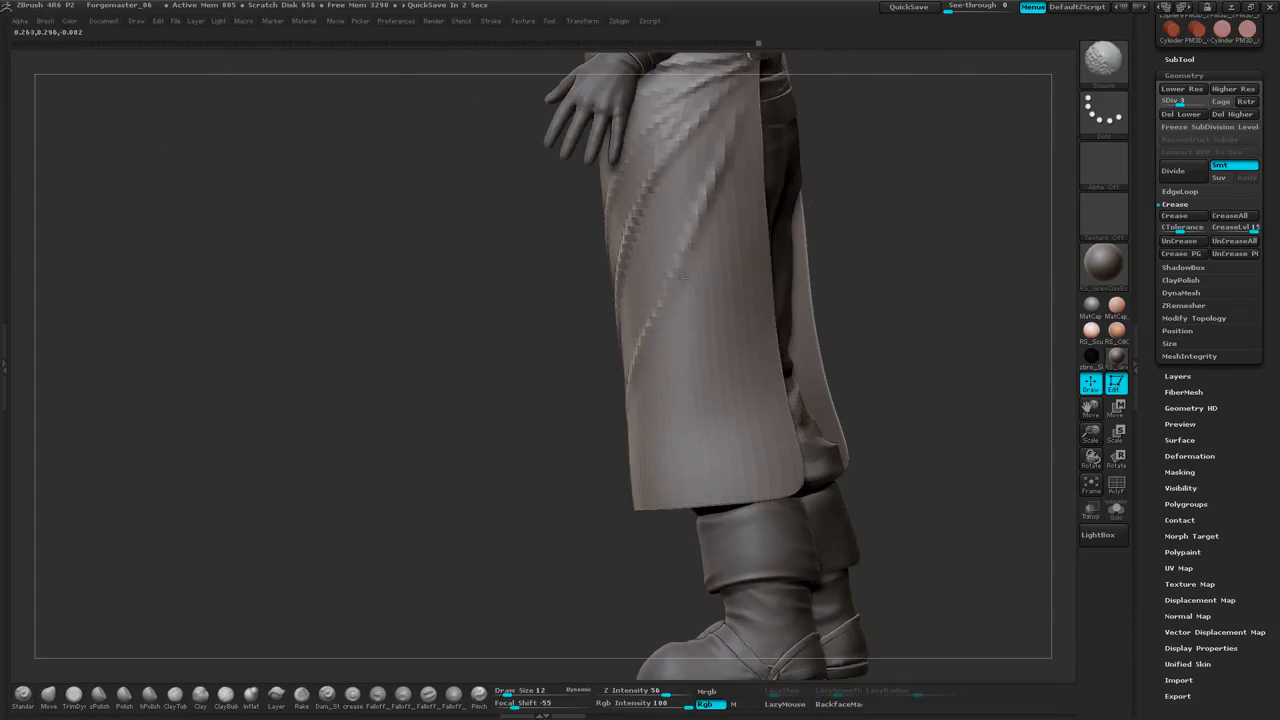
pyautogui.moveTo(846, 189); pyautogui.dragTo(855, 295)
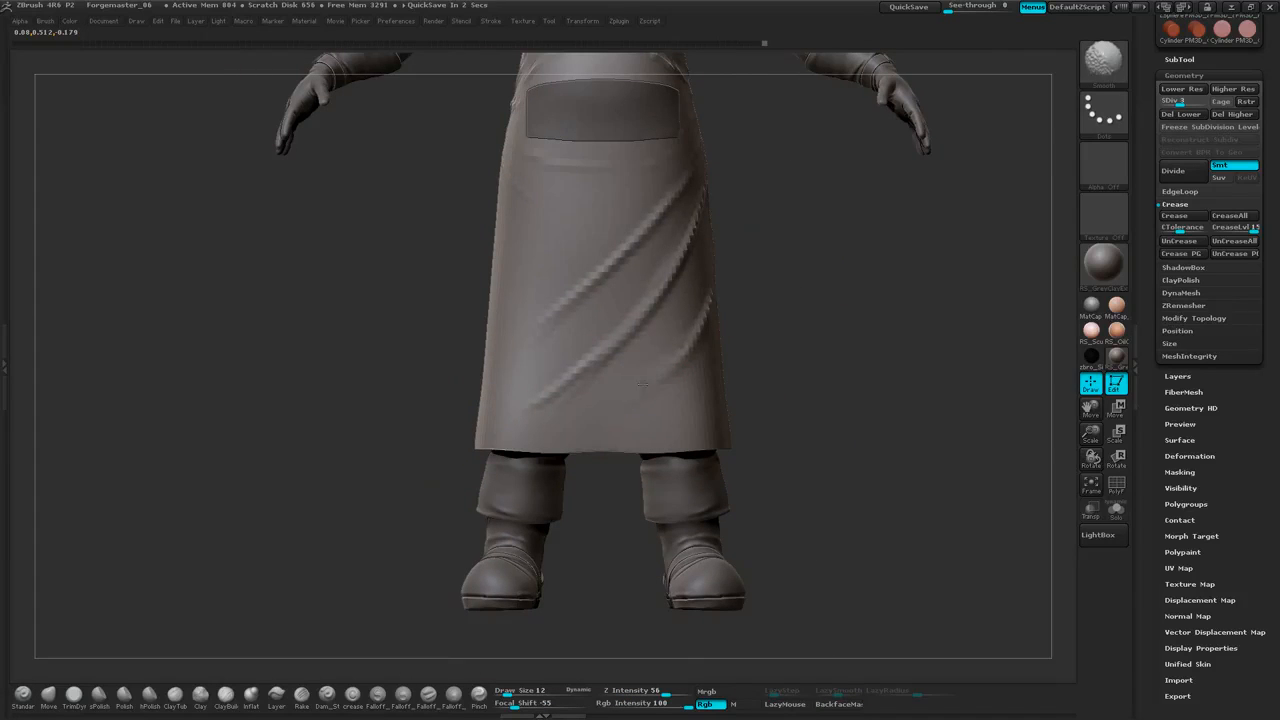
pyautogui.keyDown('shift'); pyautogui.moveTo(592, 411); pyautogui.dragTo(593, 384); pyautogui.keyUp('shift')
pyautogui.keyDown('alt'); pyautogui.moveTo(737, 315); pyautogui.dragTo(740, 360); pyautogui.keyUp('alt')
pyautogui.moveTo(685, 268); pyautogui.dragTo(582, 412)
pyautogui.keyDown('alt'); pyautogui.moveTo(798, 249); pyautogui.dragTo(771, 244); pyautogui.keyUp('alt')
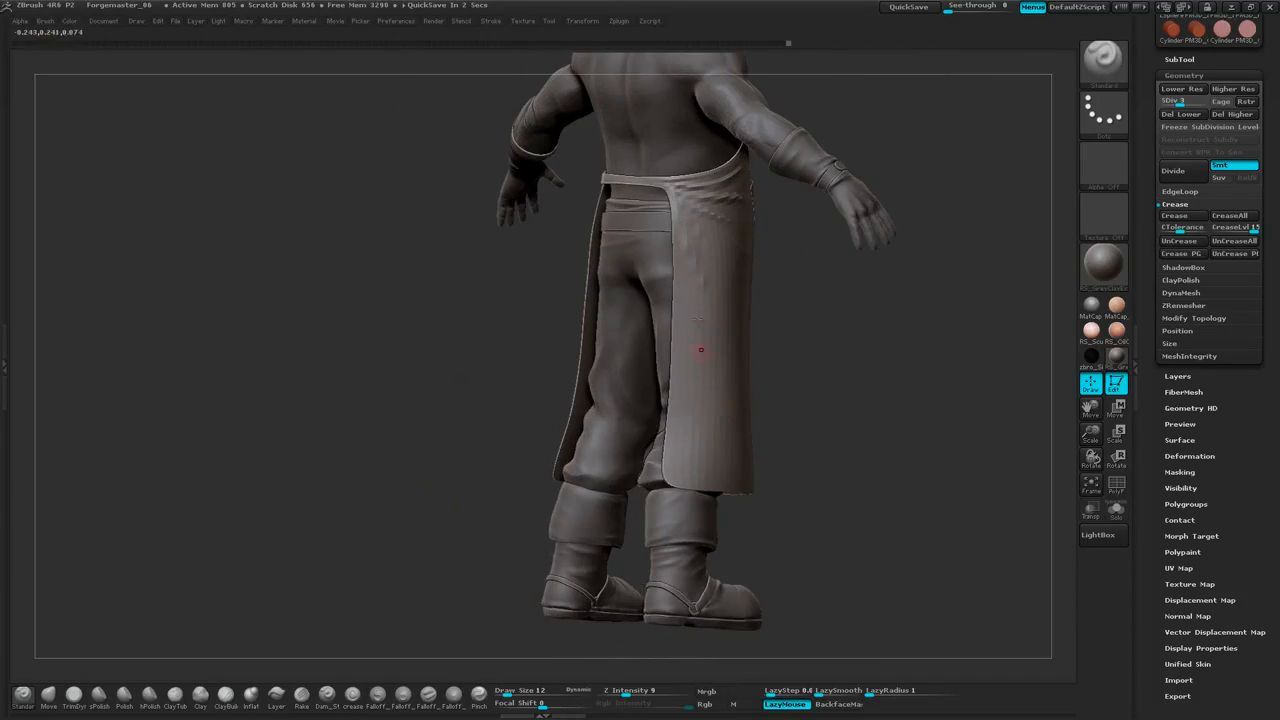
# Sculpt diagonal folds from the apron's right hip down toward the front to meet the folds from the left side
pyautogui.moveTo(800, 453); pyautogui.dragTo(716, 312)
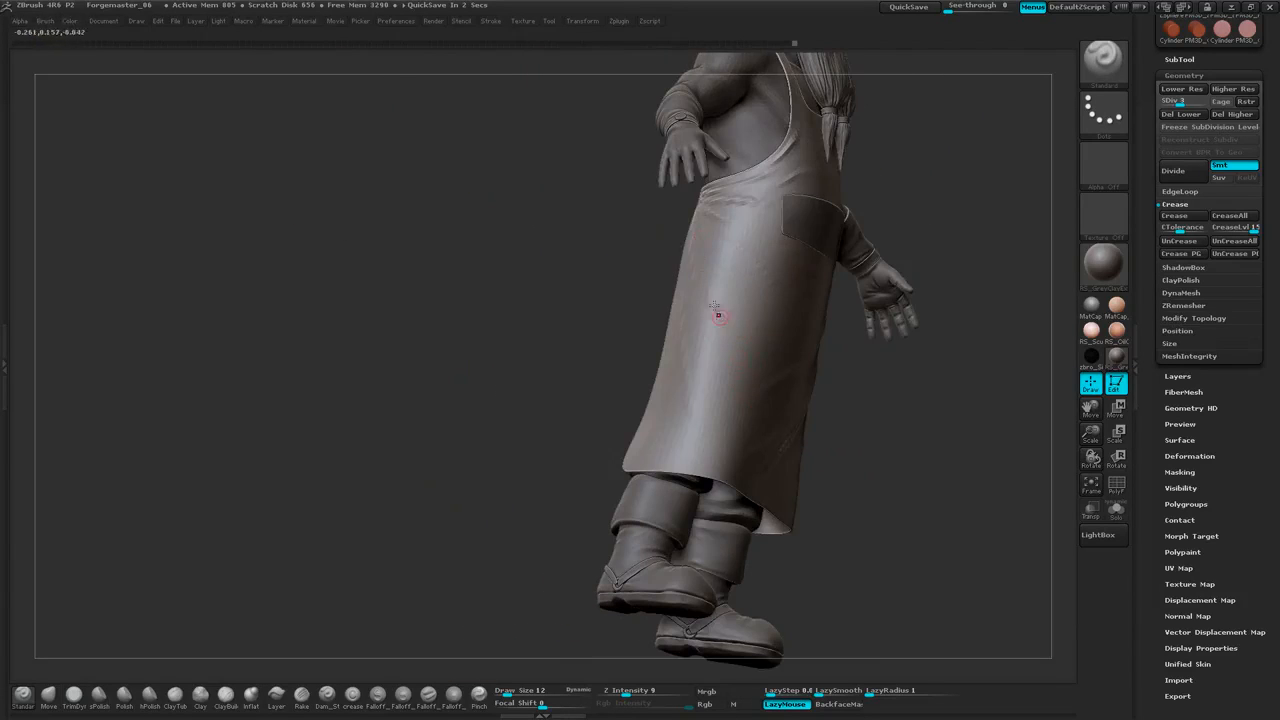
pyautogui.moveTo(849, 397); pyautogui.dragTo(775, 340)
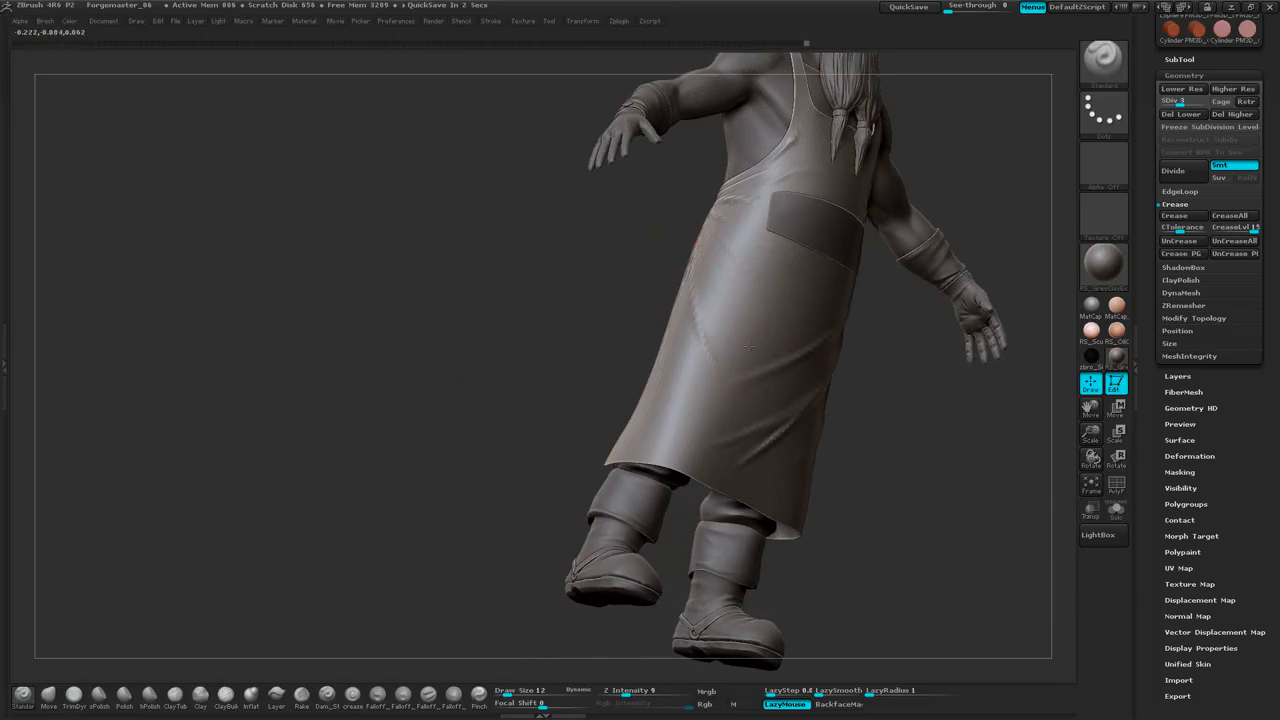
pyautogui.moveTo(871, 389); pyautogui.dragTo(776, 343)
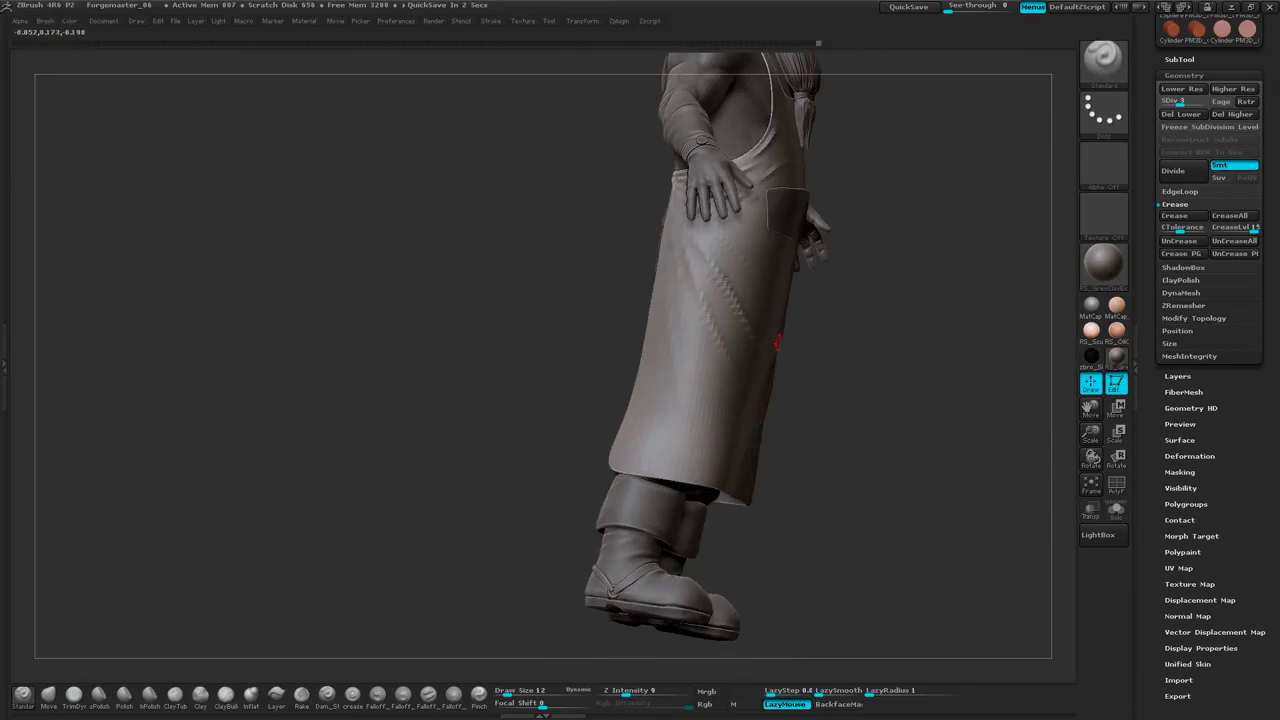
pyautogui.moveTo(803, 393); pyautogui.dragTo(748, 338)
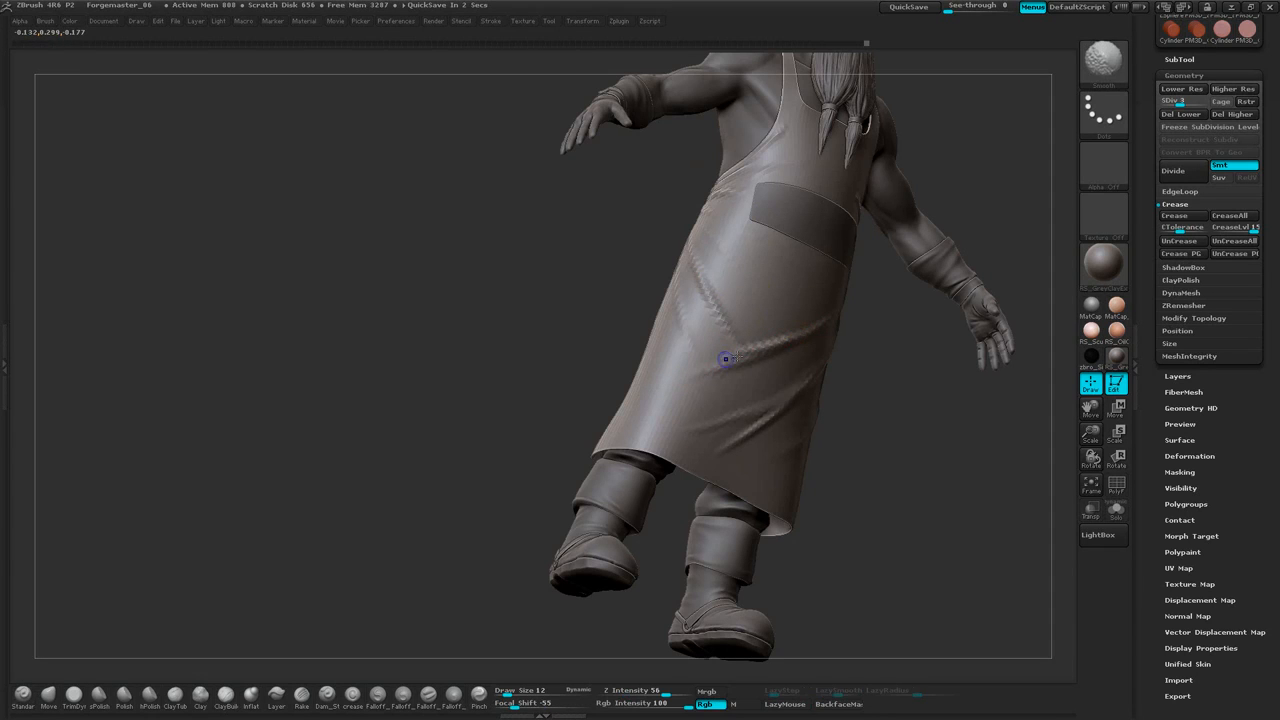
# Smooth the folds around the apron's right hip, right armhole edge and front
pyautogui.moveTo(874, 360)
pyautogui.mouseDown()
pyautogui.moveTo(754, 358)
pyautogui.moveTo(869, 285)
pyautogui.mouseUp()
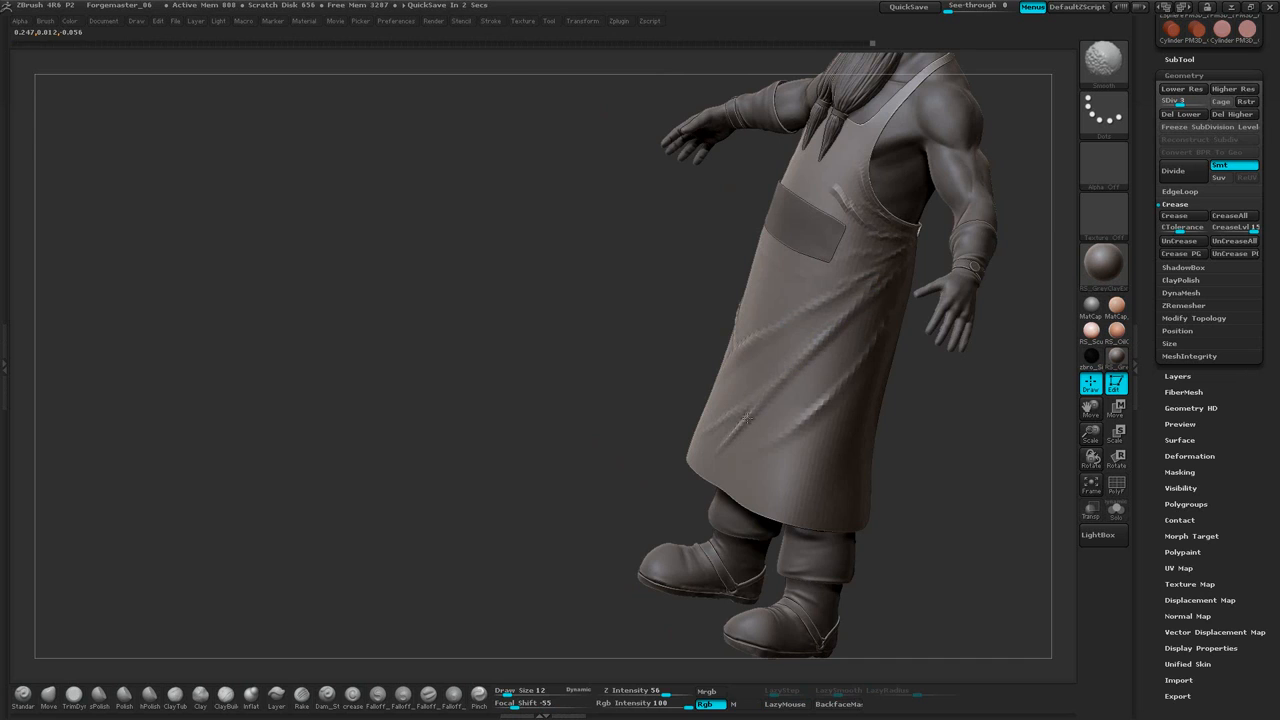
pyautogui.moveTo(820, 349)
pyautogui.mouseDown()
pyautogui.moveTo(894, 371)
pyautogui.moveTo(686, 309)
pyautogui.mouseUp()
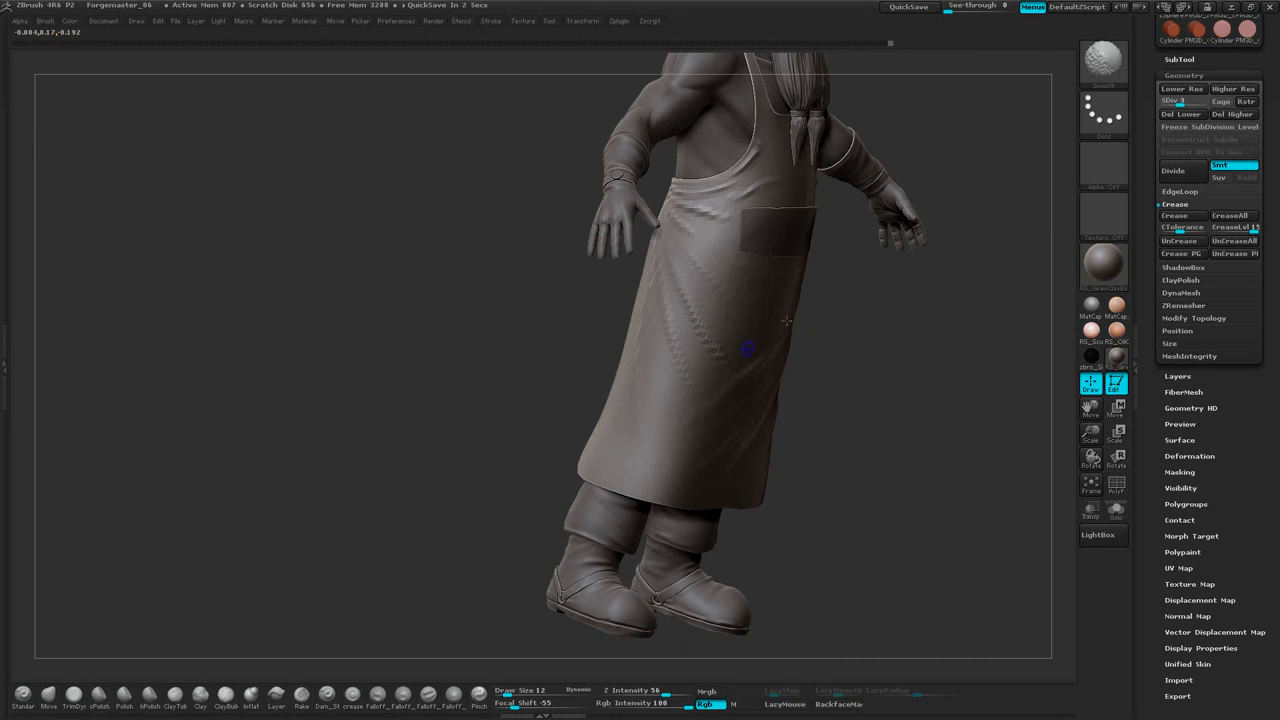
pyautogui.keyDown('alt'); pyautogui.moveTo(872, 330); pyautogui.dragTo(800, 312); pyautogui.keyUp('alt')
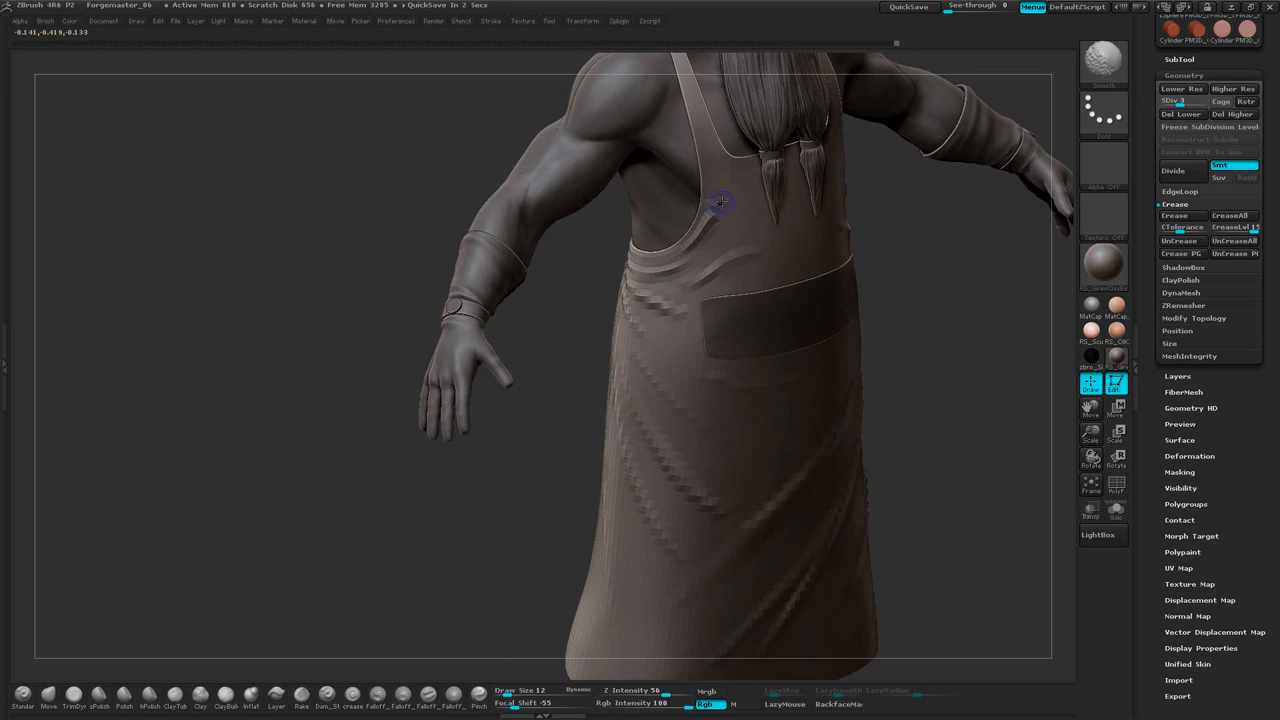
pyautogui.moveTo(700, 239)
pyautogui.keyDown('shift'); pyautogui.mouseDown()
pyautogui.moveTo(760, 242)
pyautogui.moveTo(693, 295)
pyautogui.mouseUp(); pyautogui.keyUp('shift')
pyautogui.moveTo(925, 335); pyautogui.dragTo(815, 285)
pyautogui.keyDown('shift'); pyautogui.moveTo(827, 229); pyautogui.dragTo(880, 235); pyautogui.keyUp('shift')
pyautogui.moveTo(989, 224); pyautogui.dragTo(880, 200)
# Subdivide the apron to level 4 and smooth the front fold below the waist piece
pyautogui.moveTo(729, 434)
pyautogui.keyDown('alt'); pyautogui.mouseDown()
pyautogui.moveTo(689, 460)
pyautogui.moveTo(875, 385)
pyautogui.moveTo(903, 260)
pyautogui.moveTo(908, 296)
pyautogui.moveTo(880, 298)
pyautogui.mouseUp(); pyautogui.keyUp('alt')
pyautogui.rightClick(931, 316)
pyautogui.click(995, 278)
pyautogui.keyDown('shift'); pyautogui.moveTo(764, 299); pyautogui.dragTo(743, 294); pyautogui.keyUp('shift')
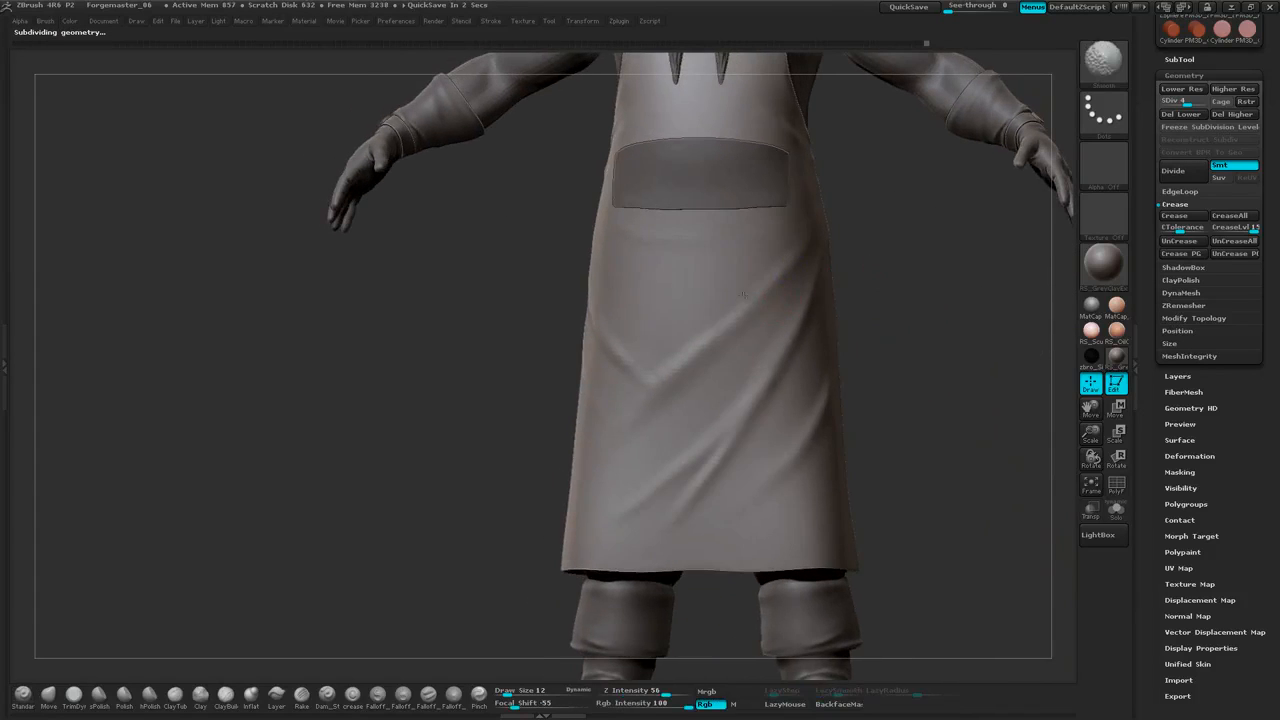
# Refine the lower front folds of the apron with light sculpting and smoothing
pyautogui.moveTo(950, 318)
pyautogui.mouseDown()
pyautogui.moveTo(889, 312)
pyautogui.moveTo(942, 299)
pyautogui.mouseUp()
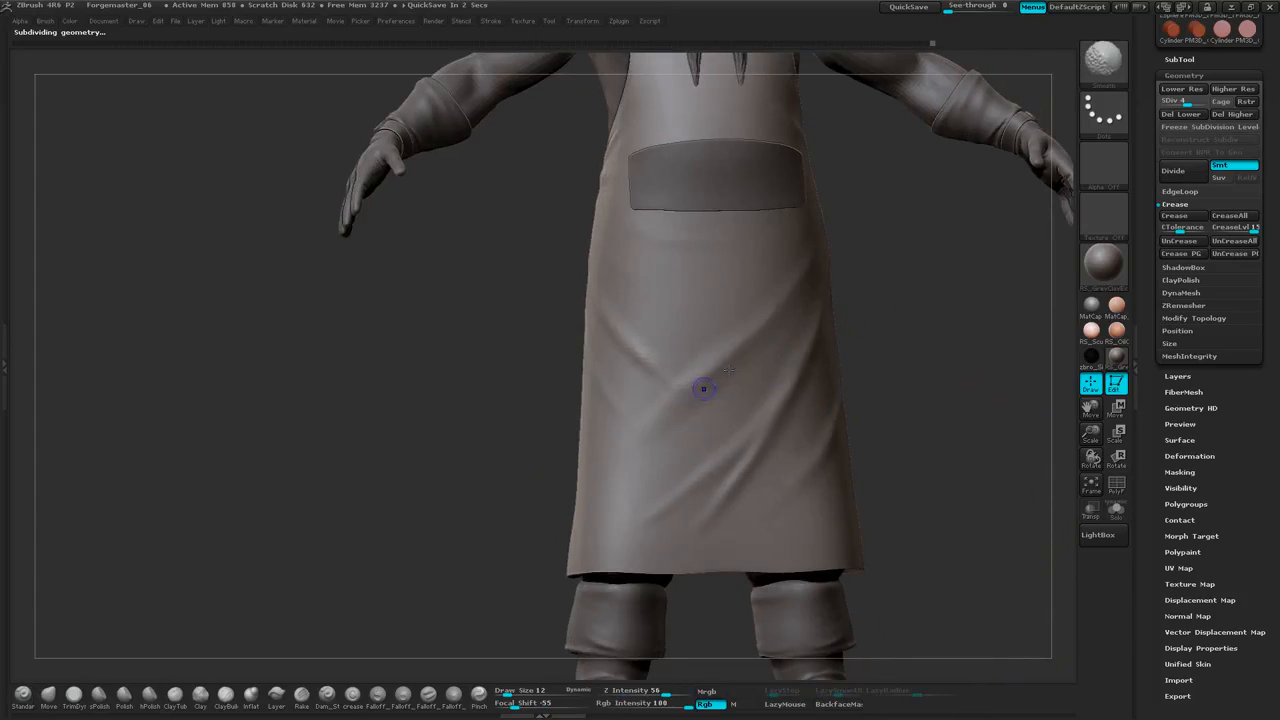
pyautogui.keyDown('shift'); pyautogui.moveTo(620, 443); pyautogui.dragTo(632, 422); pyautogui.keyUp('shift')
pyautogui.moveTo(855, 339); pyautogui.dragTo(890, 341)
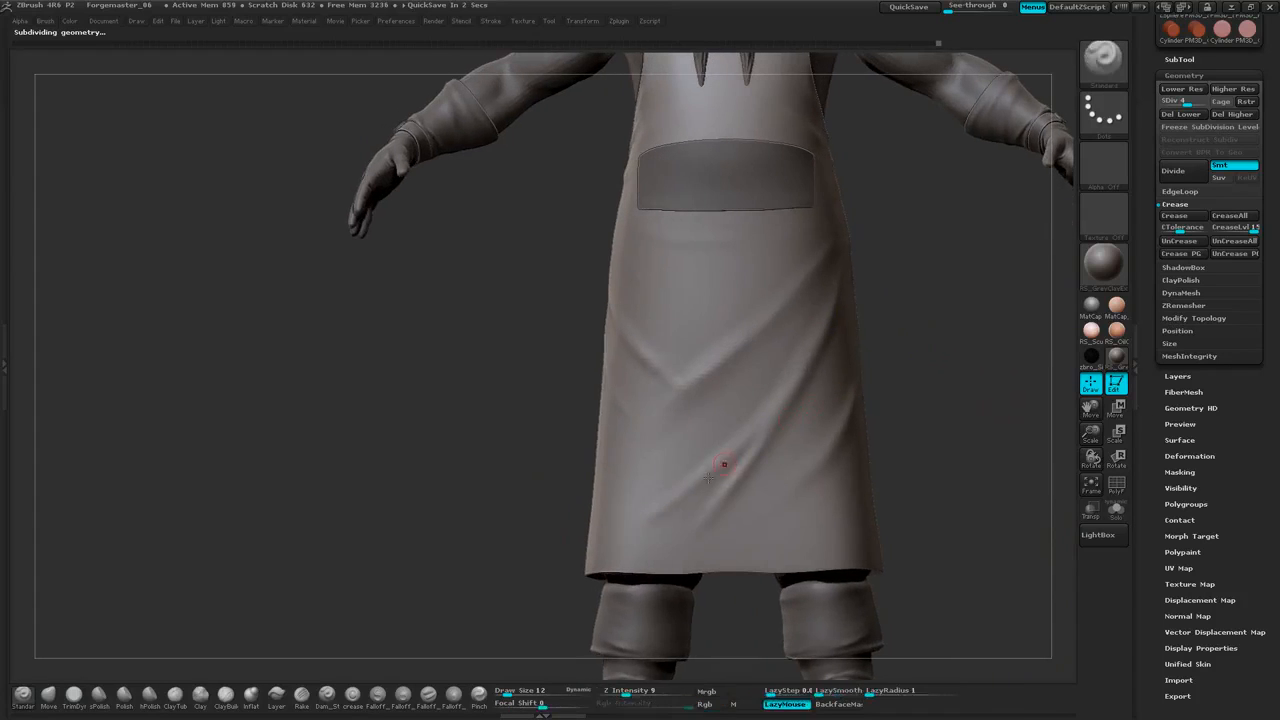
pyautogui.keyDown('shift'); pyautogui.moveTo(738, 452); pyautogui.dragTo(761, 452); pyautogui.keyUp('shift')
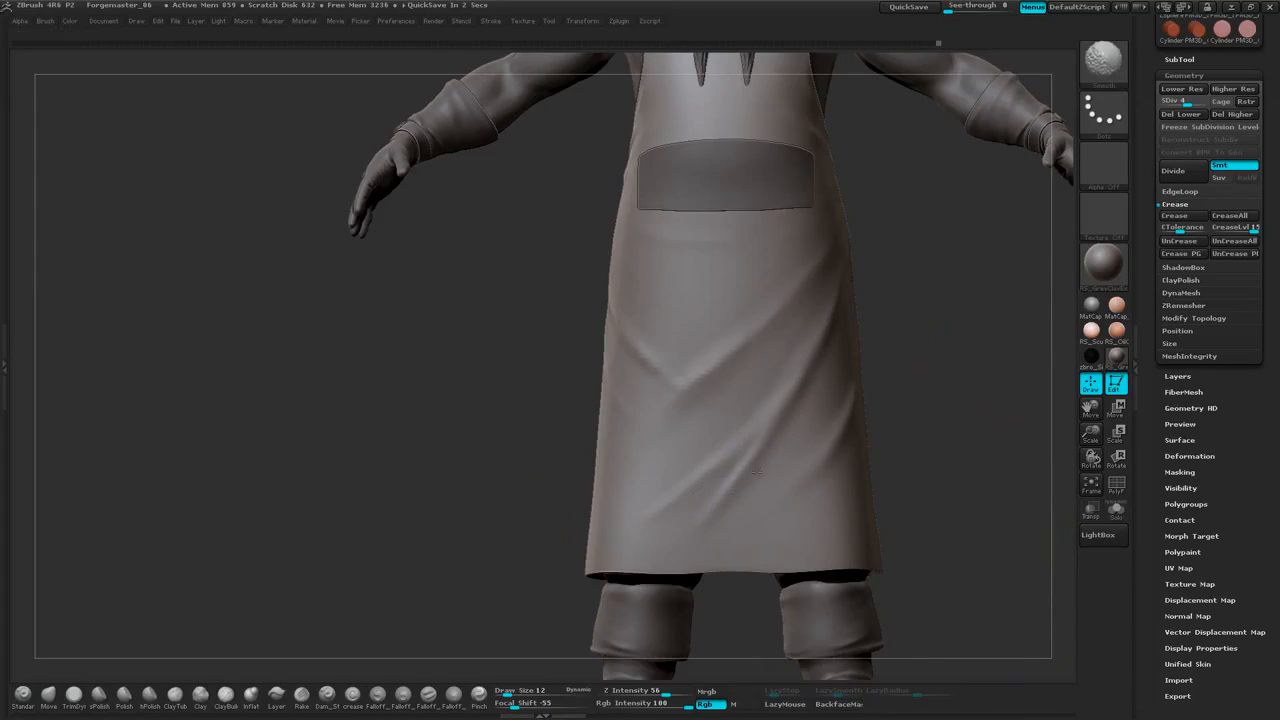
# Smooth the folds running down the apron's left side below the hip
pyautogui.moveTo(950, 340); pyautogui.dragTo(895, 340)
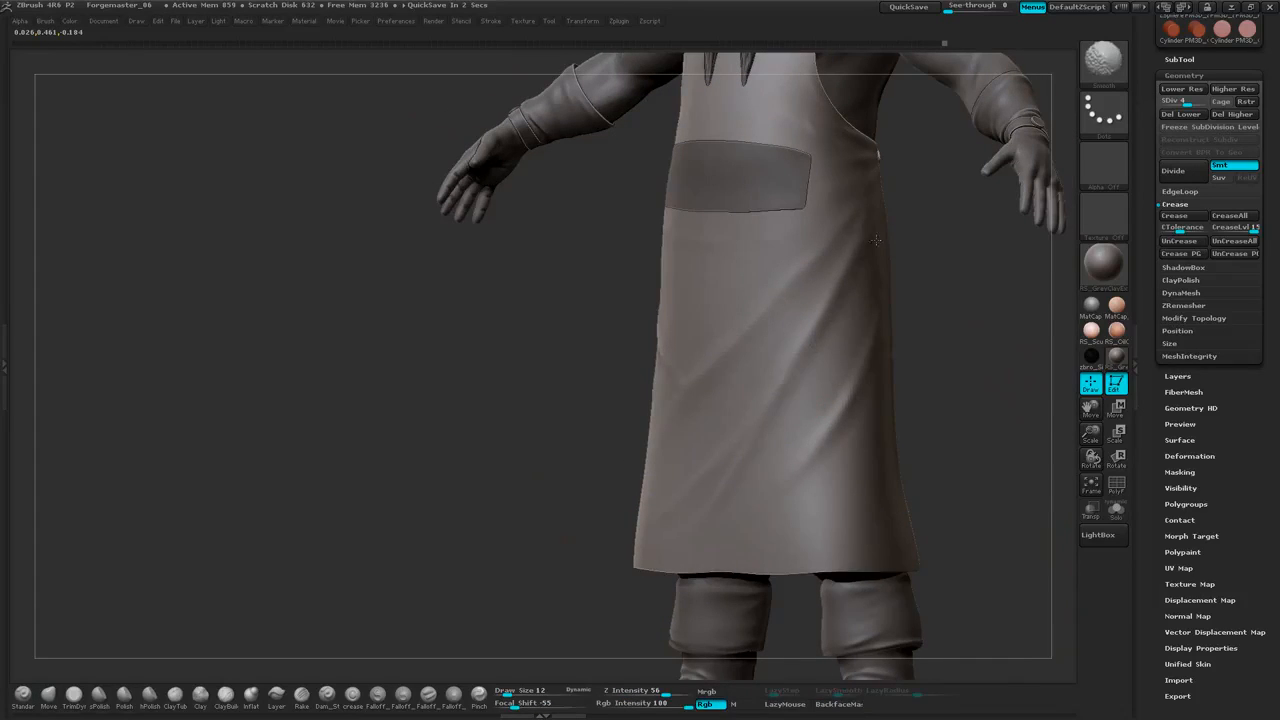
pyautogui.moveTo(957, 246); pyautogui.dragTo(915, 219)
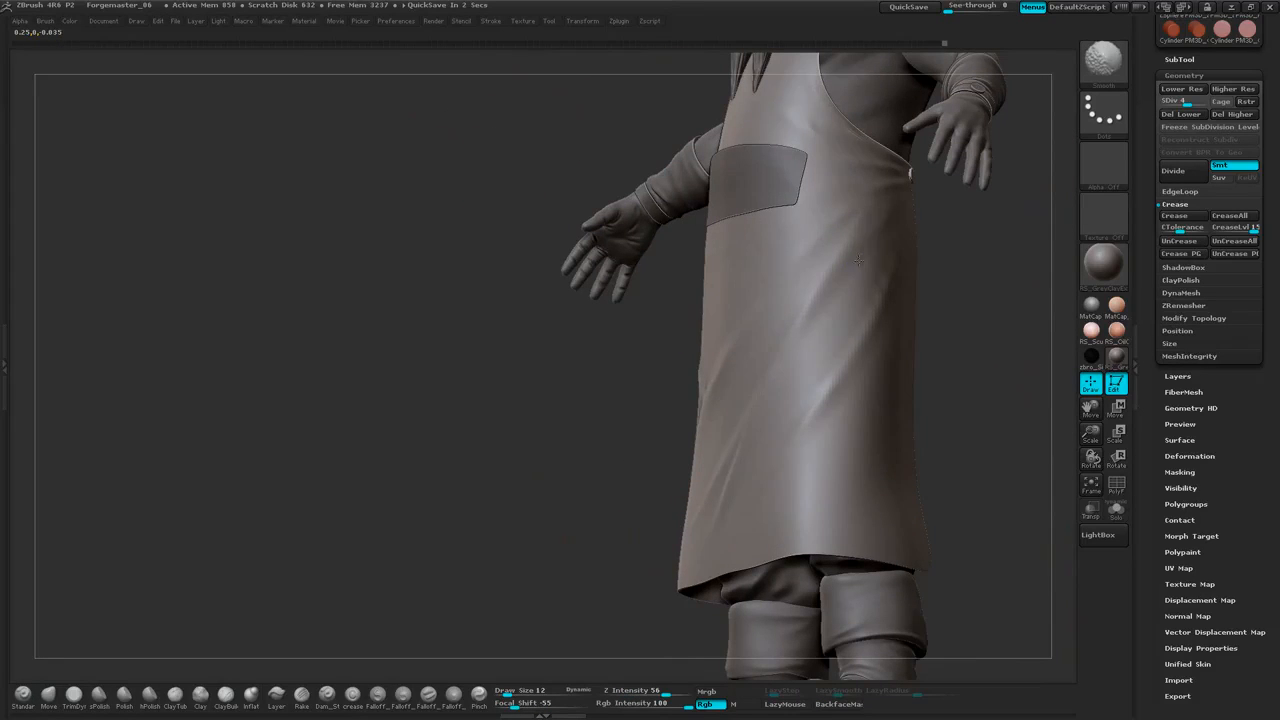
pyautogui.keyDown('shift'); pyautogui.moveTo(858, 260); pyautogui.dragTo(866, 248); pyautogui.keyUp('shift')
pyautogui.moveTo(970, 318); pyautogui.dragTo(890, 330)
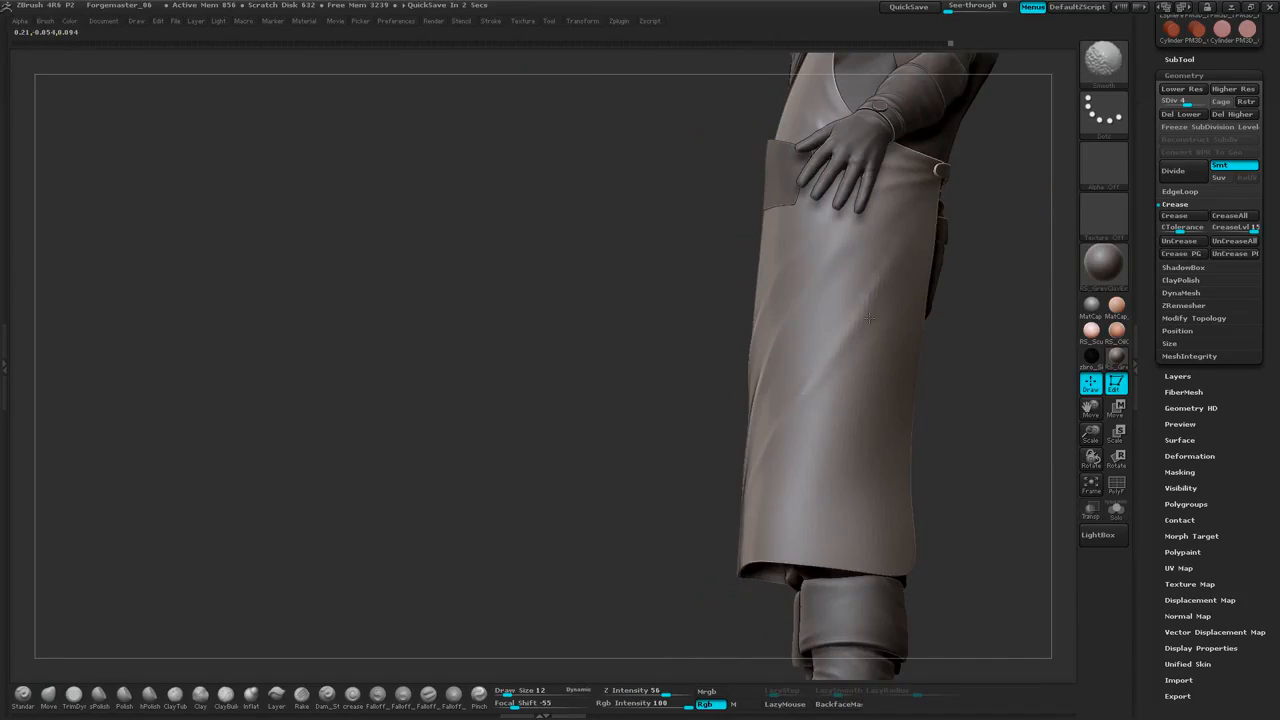
pyautogui.moveTo(663, 506); pyautogui.dragTo(877, 306)
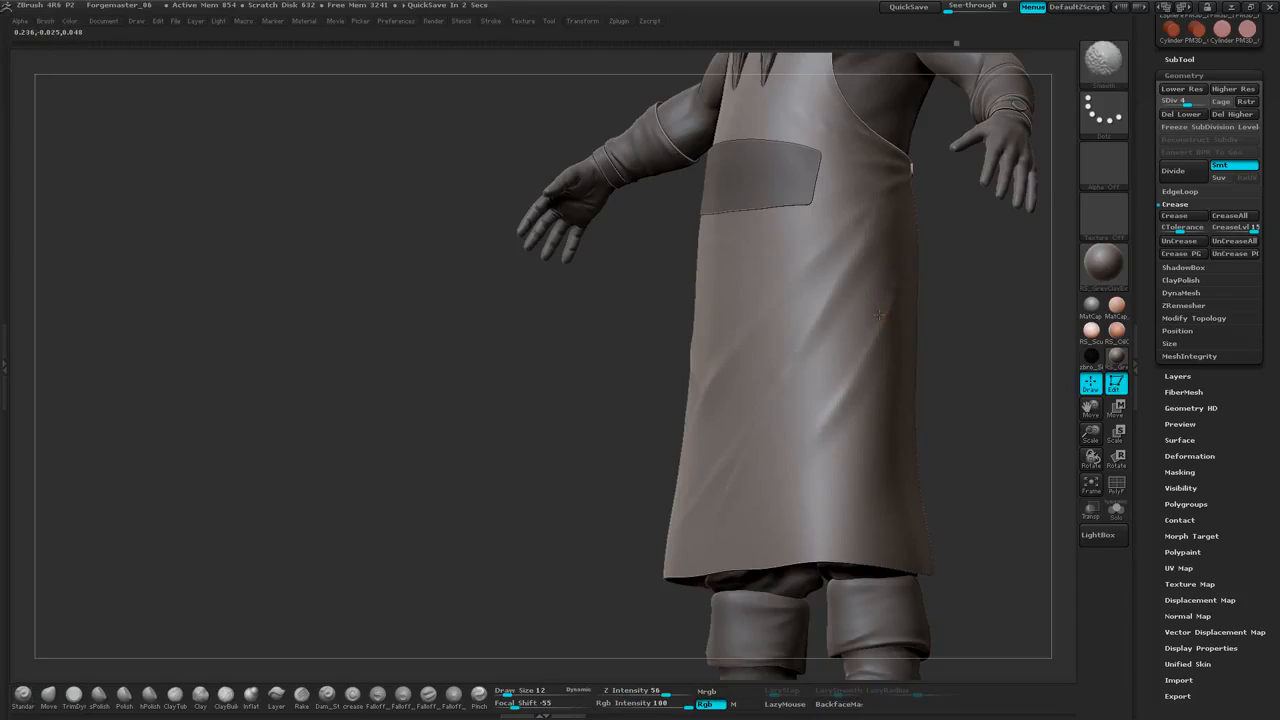
pyautogui.moveTo(971, 337)
pyautogui.mouseDown()
pyautogui.moveTo(986, 337)
pyautogui.moveTo(960, 330)
pyautogui.mouseUp()
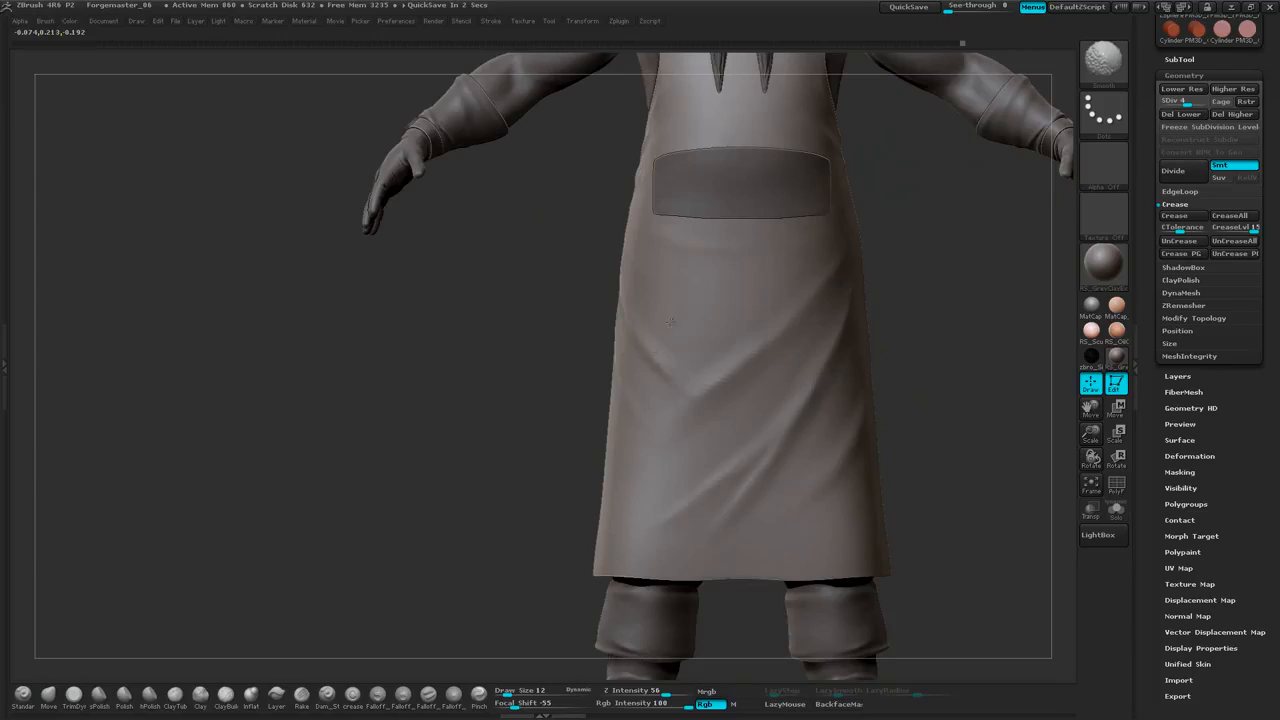
# Smooth the diagonal folds across the apron's front and around its left hip and side
pyautogui.moveTo(874, 270); pyautogui.dragTo(914, 267)
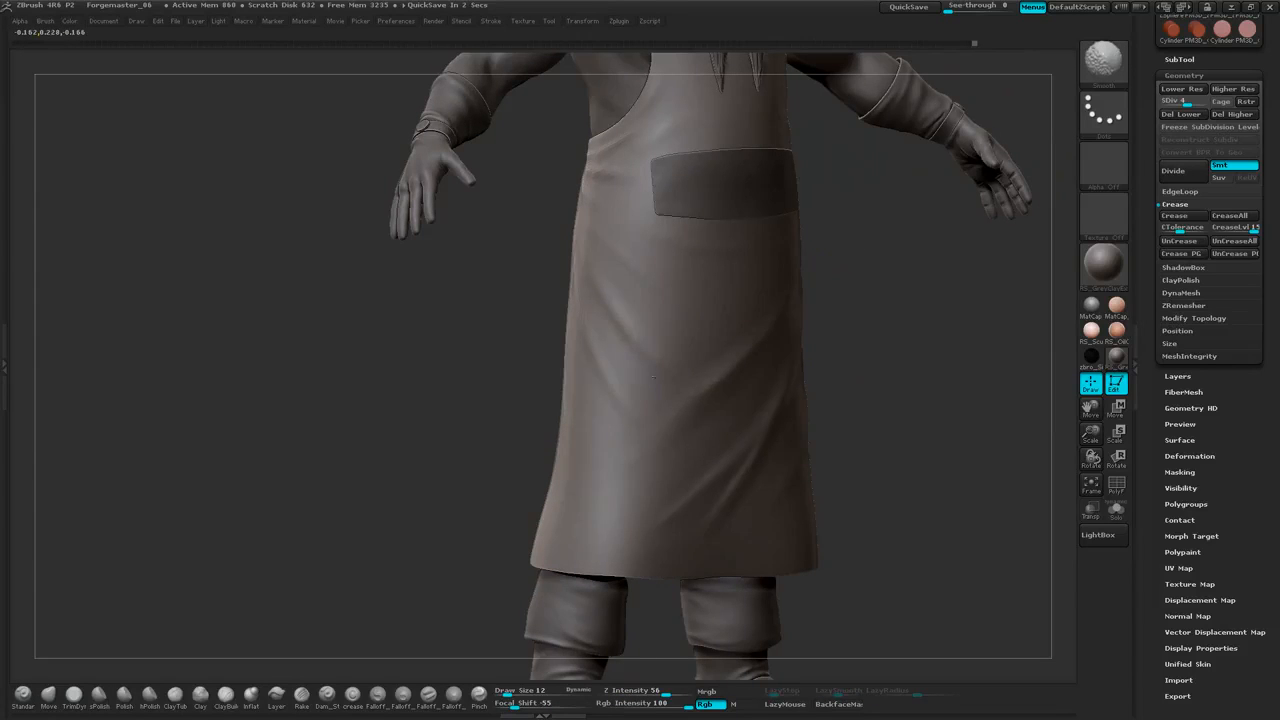
pyautogui.moveTo(857, 277)
pyautogui.mouseDown()
pyautogui.moveTo(830, 288)
pyautogui.moveTo(671, 266)
pyautogui.moveTo(820, 234)
pyautogui.moveTo(894, 309)
pyautogui.moveTo(873, 248)
pyautogui.mouseUp()
pyautogui.press('shift')
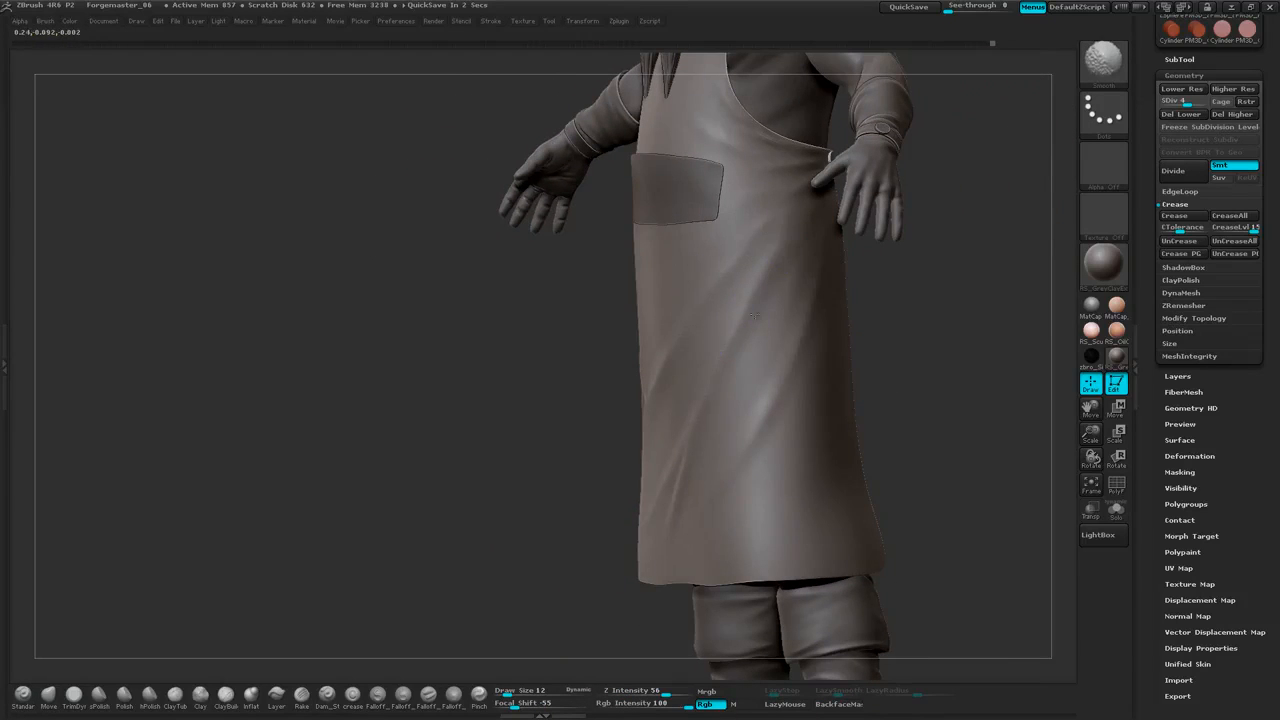
pyautogui.keyDown('shift'); pyautogui.moveTo(793, 228); pyautogui.dragTo(803, 209); pyautogui.keyUp('shift')
pyautogui.moveTo(940, 235); pyautogui.dragTo(812, 210)
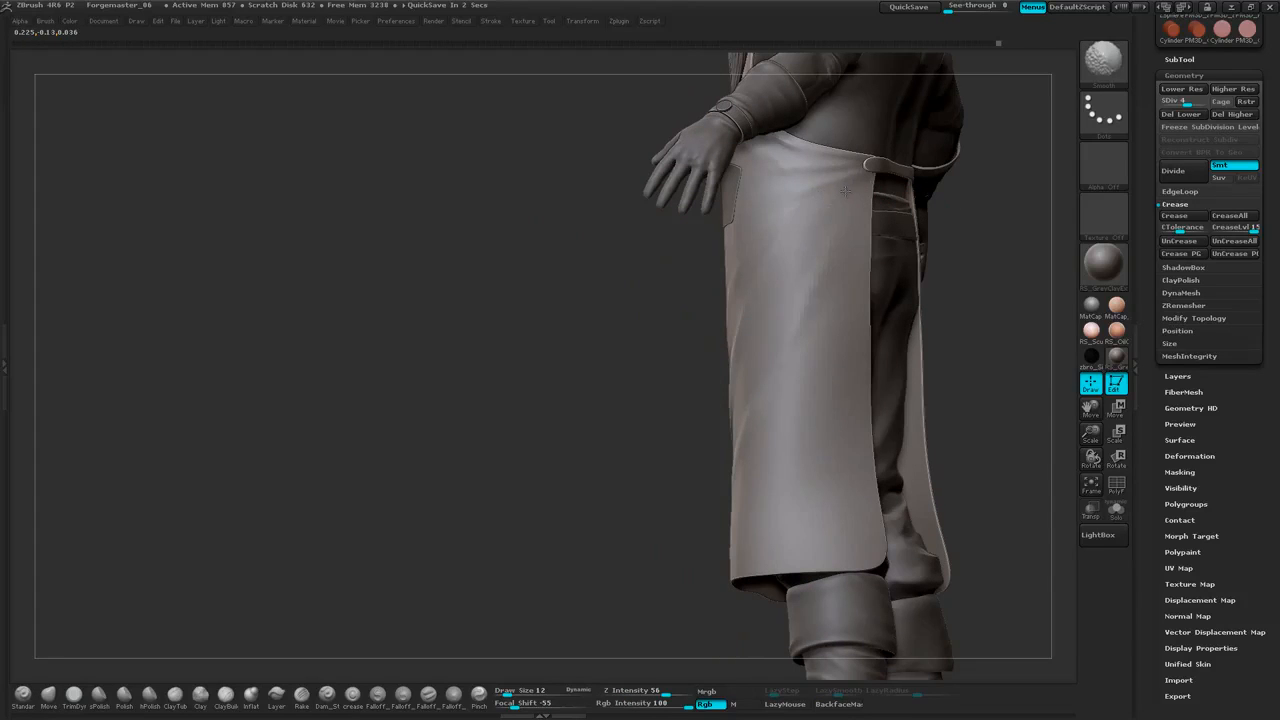
pyautogui.keyDown('shift'); pyautogui.moveTo(814, 309); pyautogui.dragTo(805, 374); pyautogui.keyUp('shift')
pyautogui.moveTo(700, 385)
pyautogui.mouseDown()
pyautogui.moveTo(911, 396)
pyautogui.moveTo(861, 254)
pyautogui.moveTo(748, 278)
pyautogui.mouseUp()
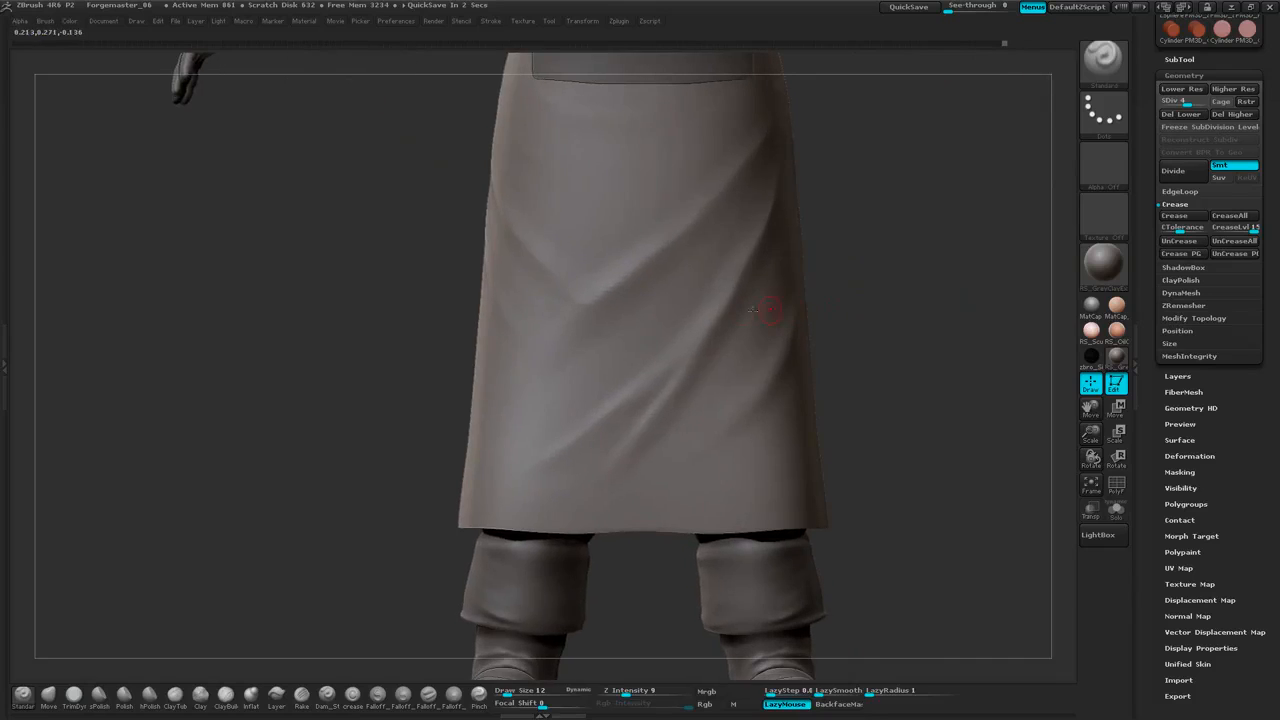
# Smooth the lower ends of the diagonal front folds above the apron's hem
pyautogui.press('shift')
pyautogui.keyDown('shift'); pyautogui.moveTo(592, 491); pyautogui.dragTo(566, 465); pyautogui.keyUp('shift')
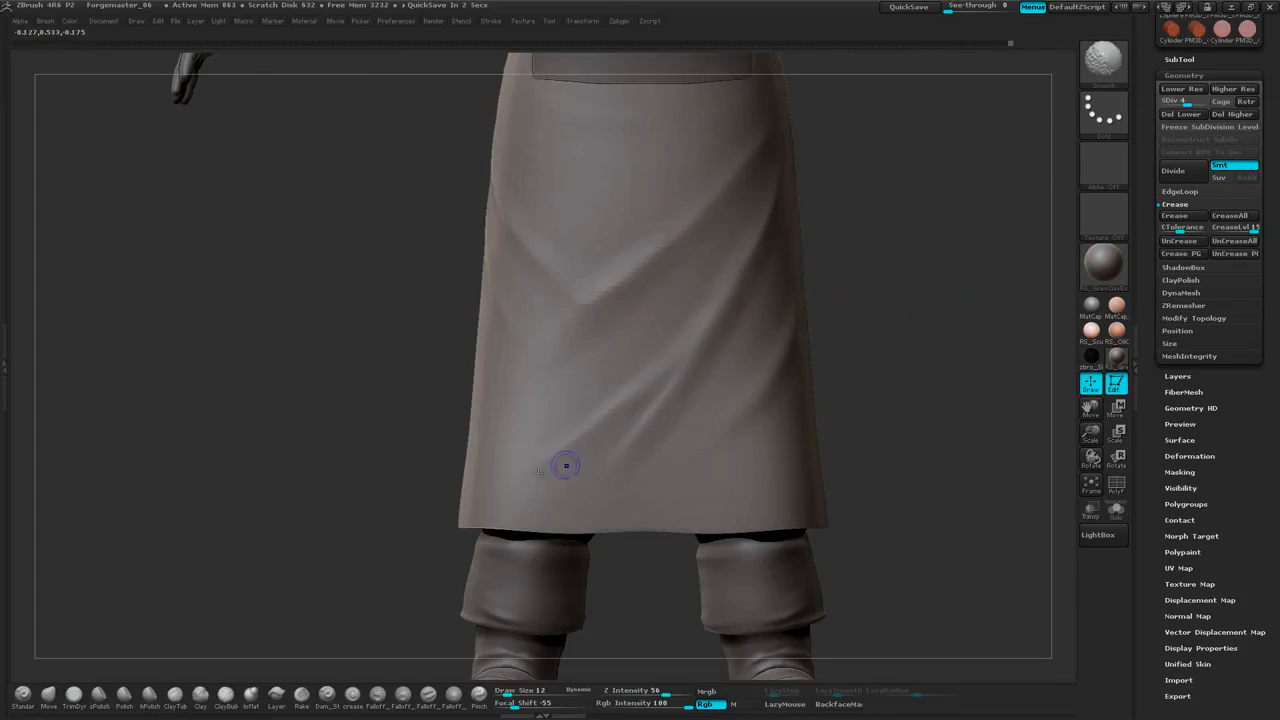
pyautogui.keyDown('shift'); pyautogui.moveTo(643, 398); pyautogui.dragTo(598, 427); pyautogui.keyUp('shift')
pyautogui.moveTo(862, 213)
pyautogui.keyDown('alt'); pyautogui.mouseDown()
pyautogui.moveTo(858, 249)
pyautogui.moveTo(900, 270)
pyautogui.mouseUp(); pyautogui.keyUp('alt')
pyautogui.press('shift')
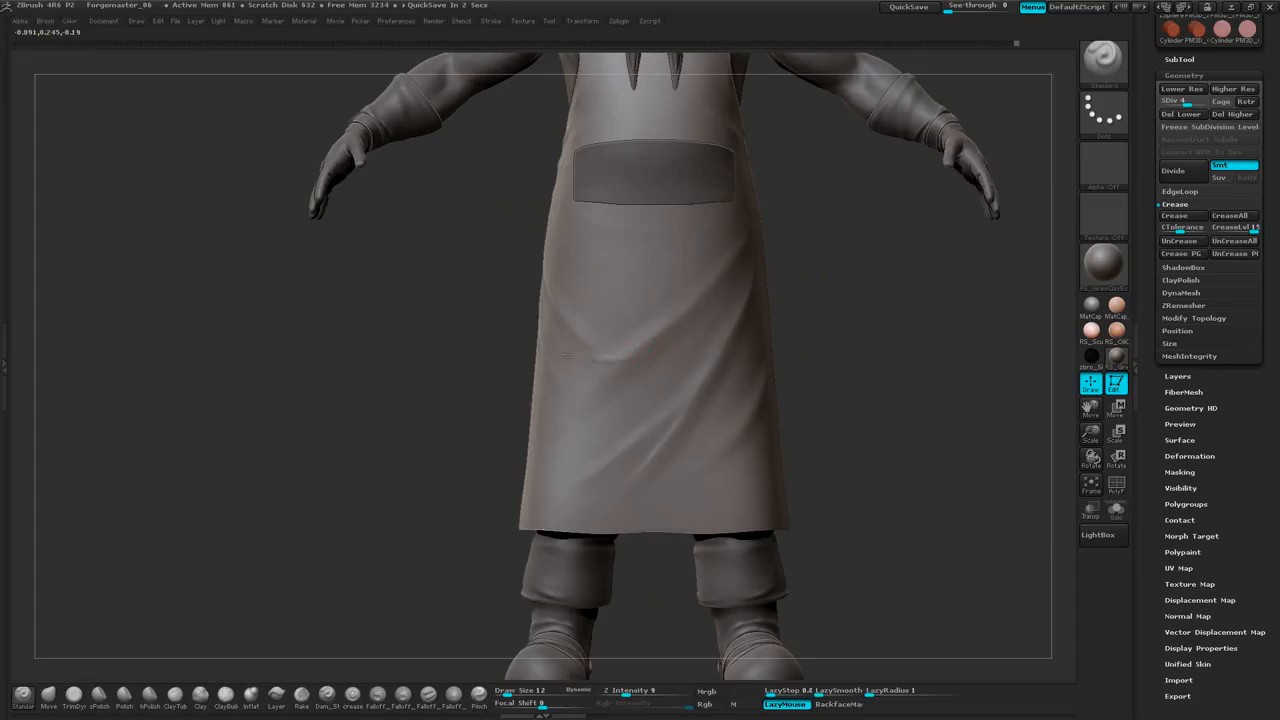
# Sculpt a more defined curved fold across the apron's front below the waist piece with the Standard brush, and smooth it
pyautogui.moveTo(567, 353); pyautogui.dragTo(658, 341)
pyautogui.moveTo(602, 353)
pyautogui.mouseDown()
pyautogui.moveTo(712, 292)
pyautogui.moveTo(674, 322)
pyautogui.mouseUp()
pyautogui.moveTo(600, 385); pyautogui.dragTo(703, 299)
pyautogui.moveTo(788, 217)
pyautogui.mouseDown()
pyautogui.moveTo(735, 220)
pyautogui.moveTo(751, 229)
pyautogui.moveTo(740, 263)
pyautogui.mouseUp()
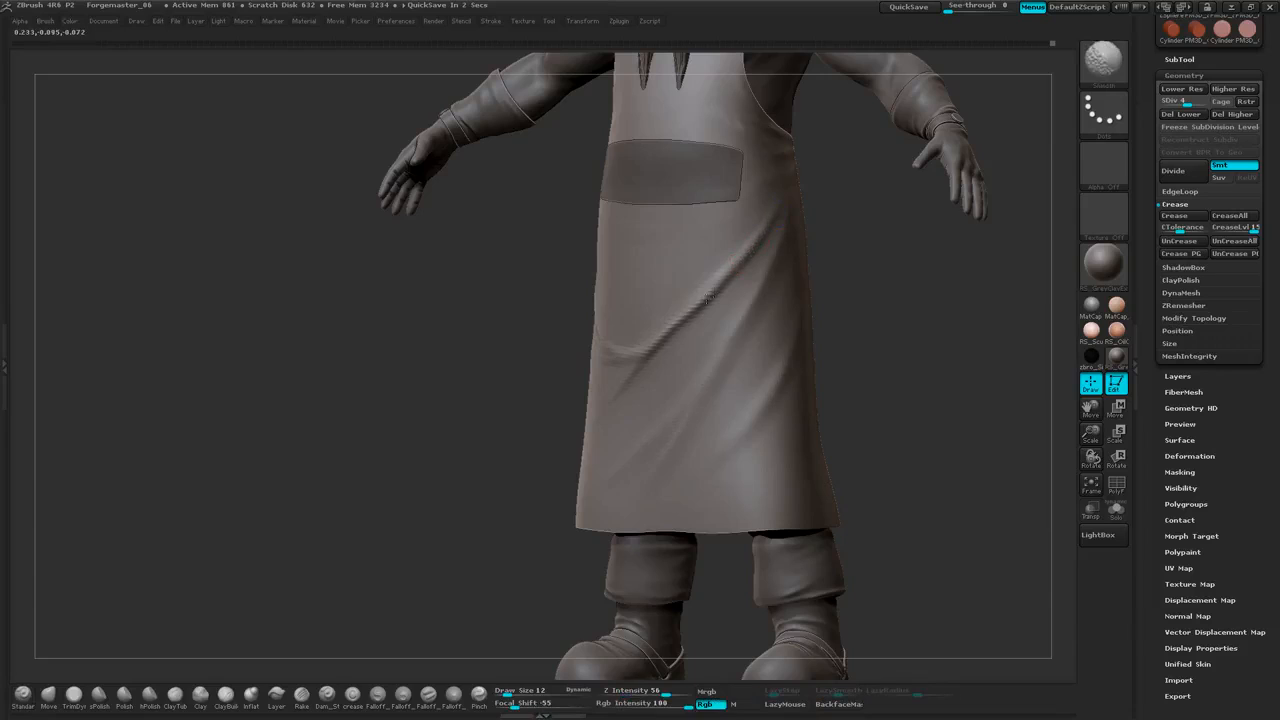
pyautogui.moveTo(690, 316)
pyautogui.keyDown('shift'); pyautogui.mouseDown()
pyautogui.moveTo(743, 270)
pyautogui.moveTo(655, 345)
pyautogui.mouseUp(); pyautogui.keyUp('shift')
pyautogui.moveTo(838, 308)
pyautogui.mouseDown()
pyautogui.moveTo(880, 297)
pyautogui.moveTo(846, 299)
pyautogui.moveTo(849, 256)
pyautogui.moveTo(818, 246)
pyautogui.mouseUp()
pyautogui.press('shift')
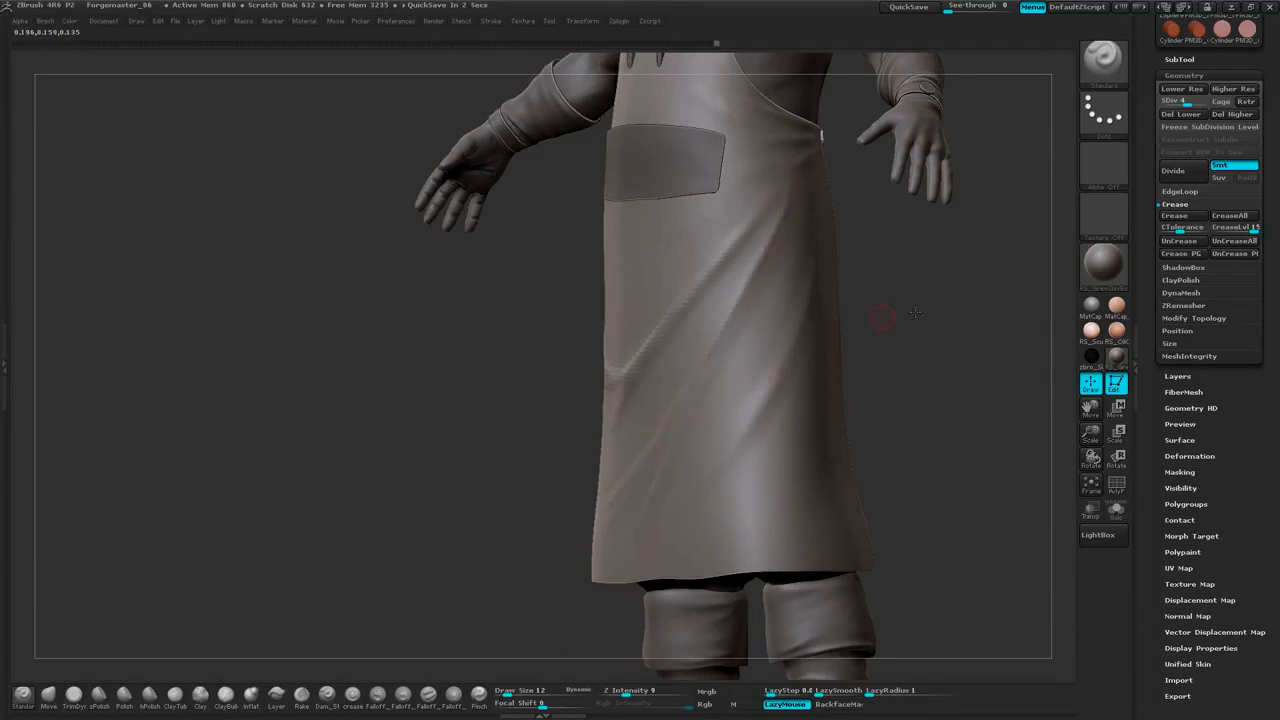
# Build up long diagonal folds running from the apron's left hip down to the lower front with the Standard brush
pyautogui.moveTo(915, 313)
pyautogui.mouseDown()
pyautogui.moveTo(891, 289)
pyautogui.moveTo(884, 236)
pyautogui.moveTo(849, 223)
pyautogui.mouseUp()
pyautogui.hotkey('ctrl', 'z')
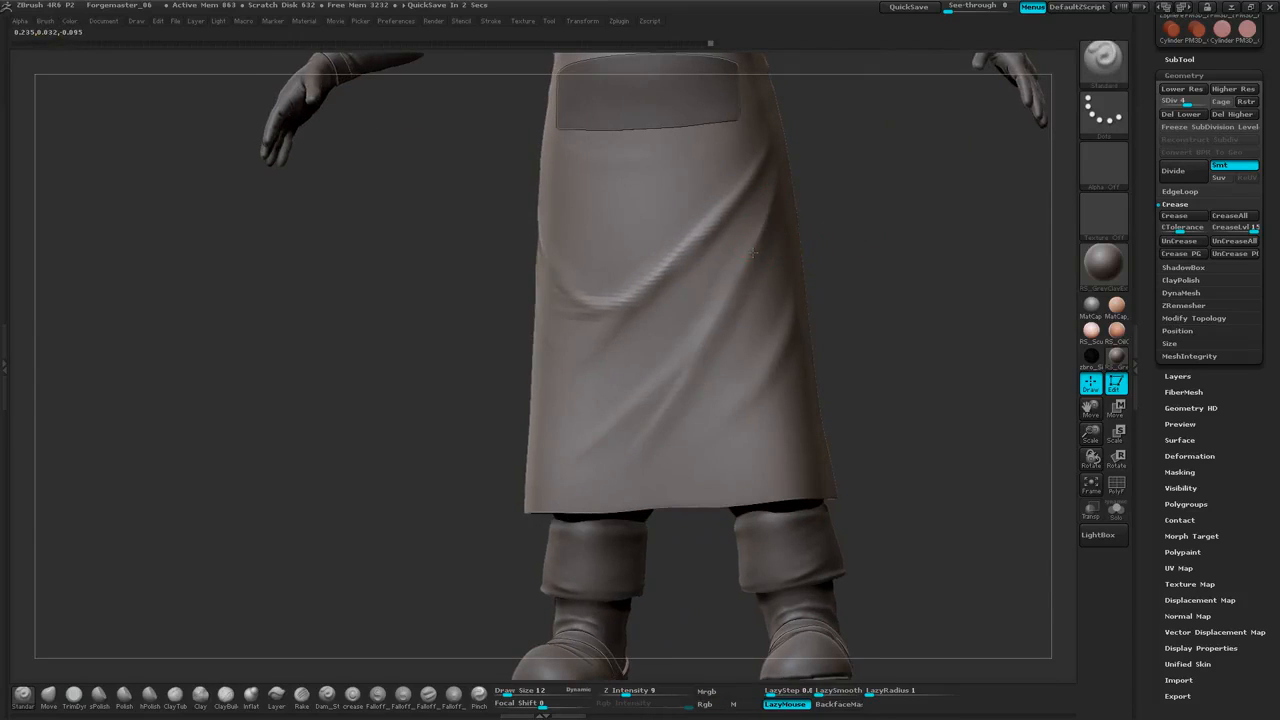
pyautogui.moveTo(752, 254); pyautogui.dragTo(577, 459)
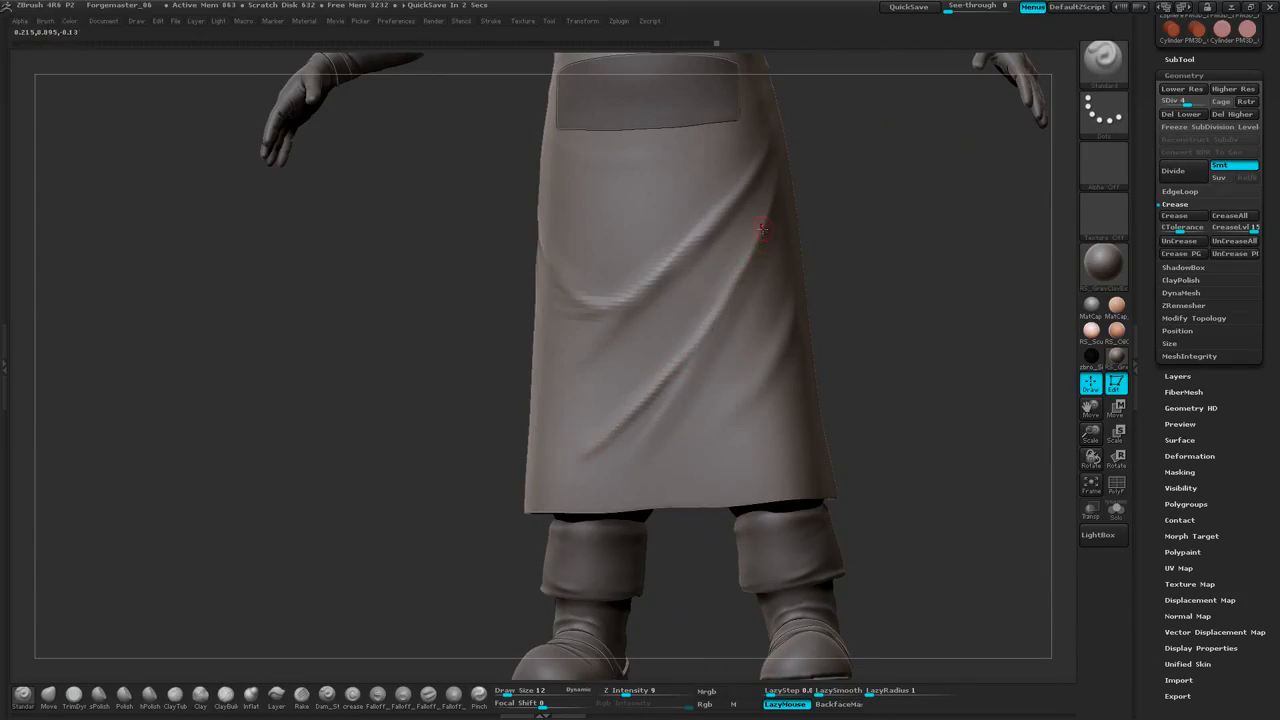
pyautogui.moveTo(763, 229)
pyautogui.mouseDown()
pyautogui.moveTo(637, 386)
pyautogui.moveTo(583, 491)
pyautogui.mouseUp()
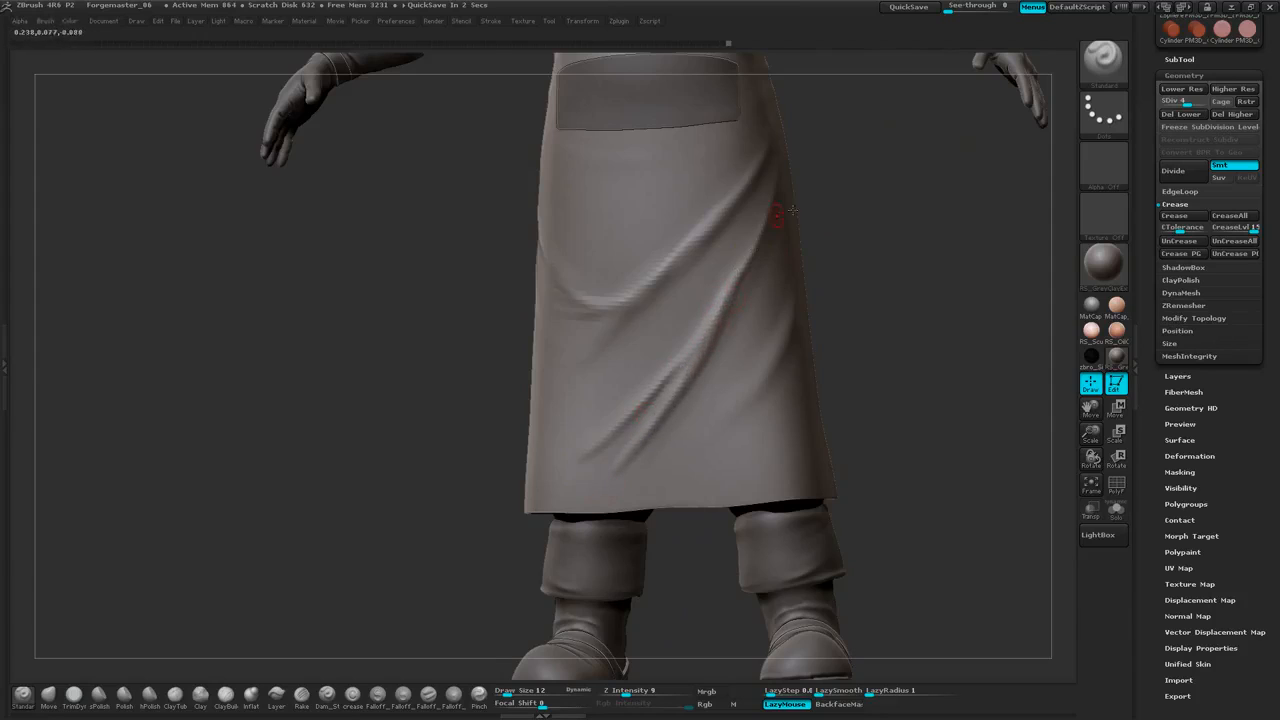
pyautogui.moveTo(790, 209); pyautogui.dragTo(770, 279)
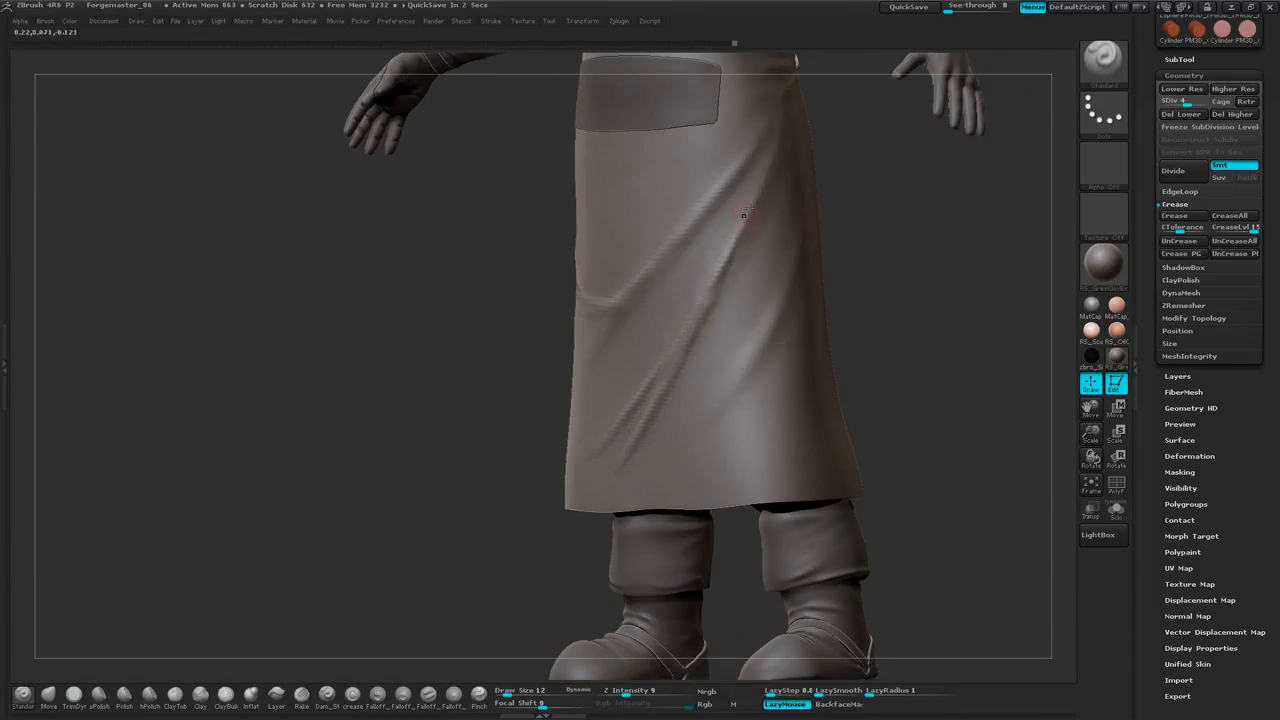
pyautogui.press('shift')
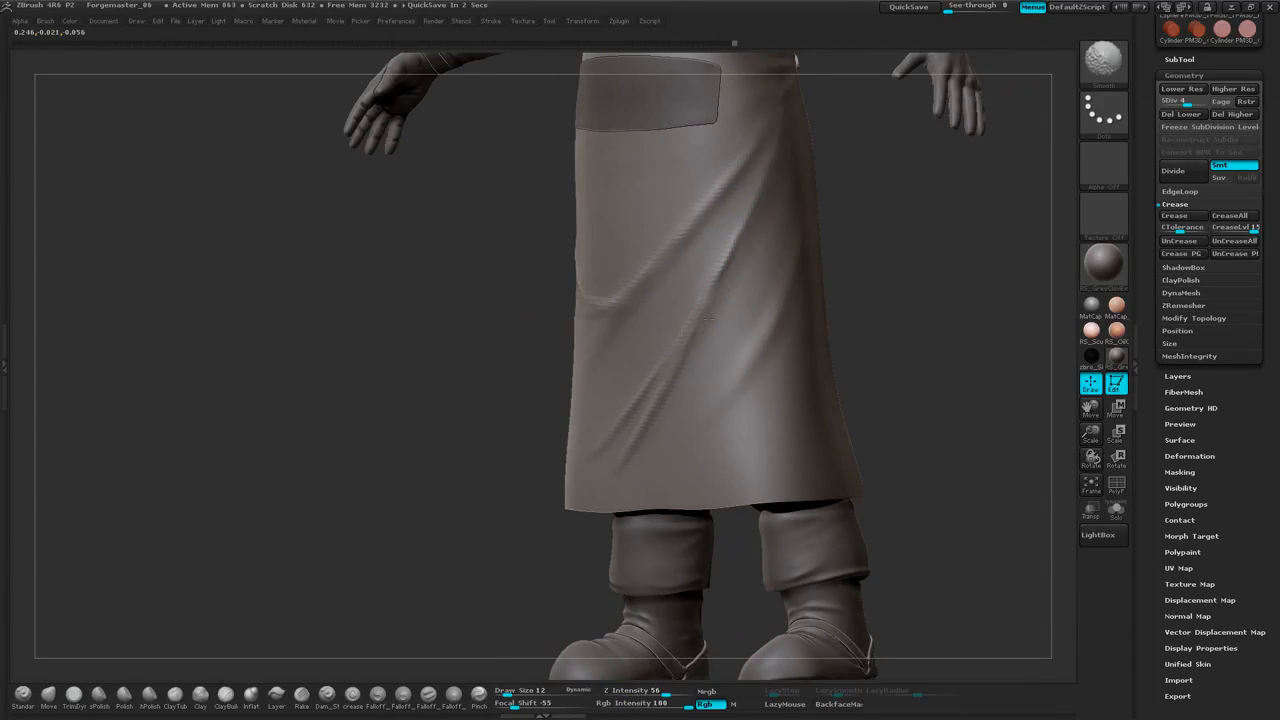
# Smooth the lower ends of the long diagonal folds and strengthen their ridges toward the left hip
pyautogui.moveTo(842, 309); pyautogui.dragTo(908, 309)
pyautogui.moveTo(868, 240); pyautogui.dragTo(848, 200)
pyautogui.keyDown('shift'); pyautogui.moveTo(638, 454); pyautogui.dragTo(600, 474); pyautogui.keyUp('shift')
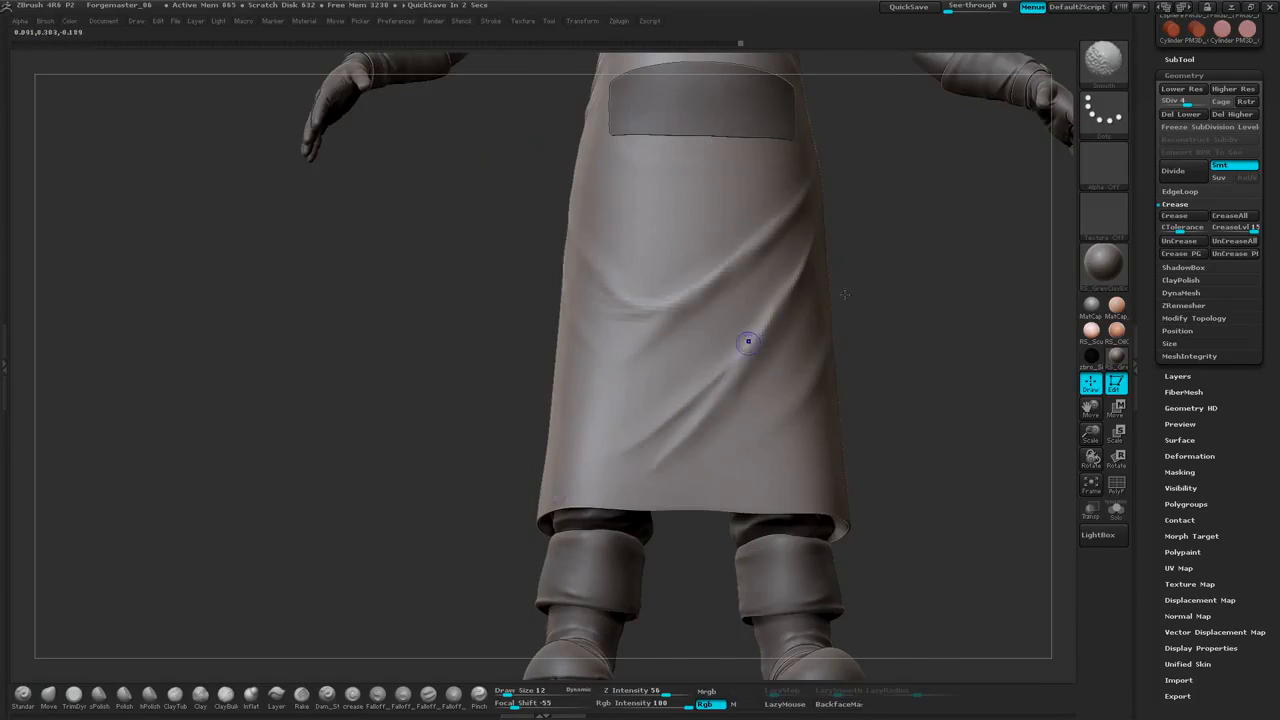
pyautogui.moveTo(872, 270); pyautogui.dragTo(886, 326)
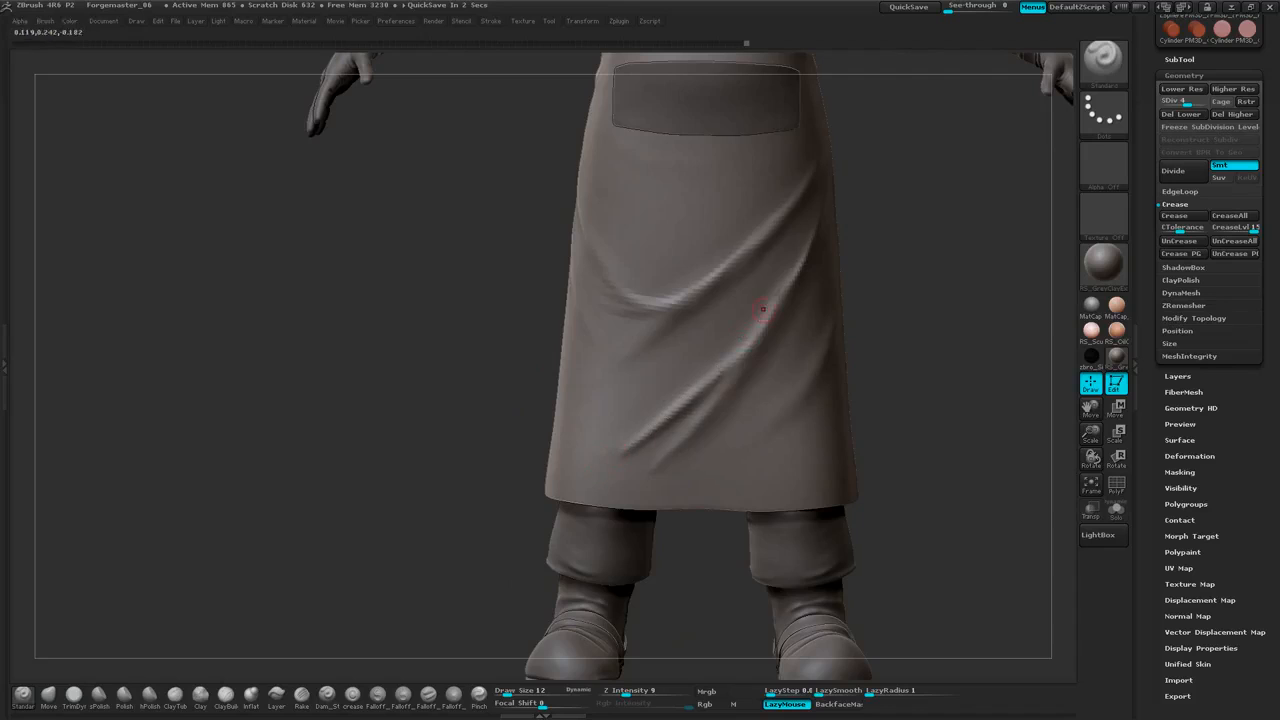
pyautogui.moveTo(879, 248); pyautogui.dragTo(778, 297)
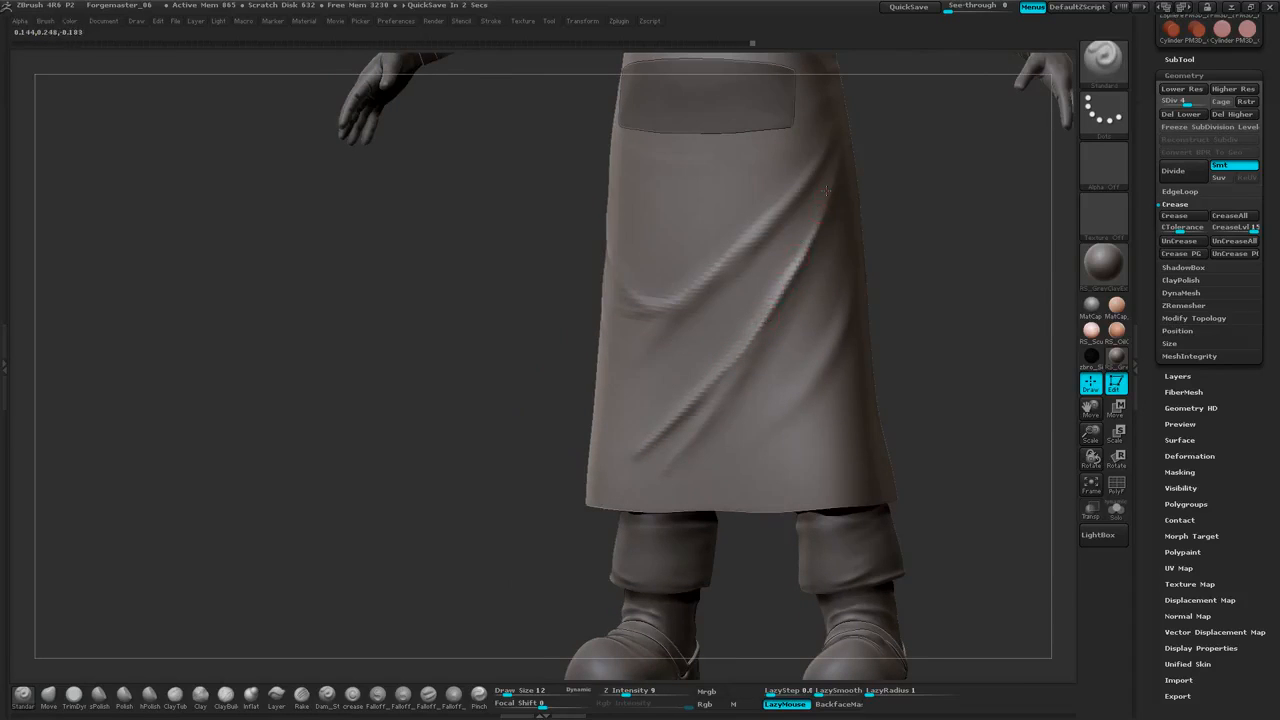
pyautogui.moveTo(899, 191)
pyautogui.mouseDown()
pyautogui.moveTo(866, 185)
pyautogui.moveTo(815, 235)
pyautogui.mouseUp()
# Sculpt tension folds running down and forward from the strap button on the apron's left side, and soften them
pyautogui.moveTo(1008, 153)
pyautogui.mouseDown()
pyautogui.moveTo(961, 153)
pyautogui.moveTo(871, 121)
pyautogui.mouseUp()
pyautogui.moveTo(744, 276)
pyautogui.mouseDown()
pyautogui.moveTo(573, 460)
pyautogui.moveTo(763, 240)
pyautogui.moveTo(686, 376)
pyautogui.mouseUp()
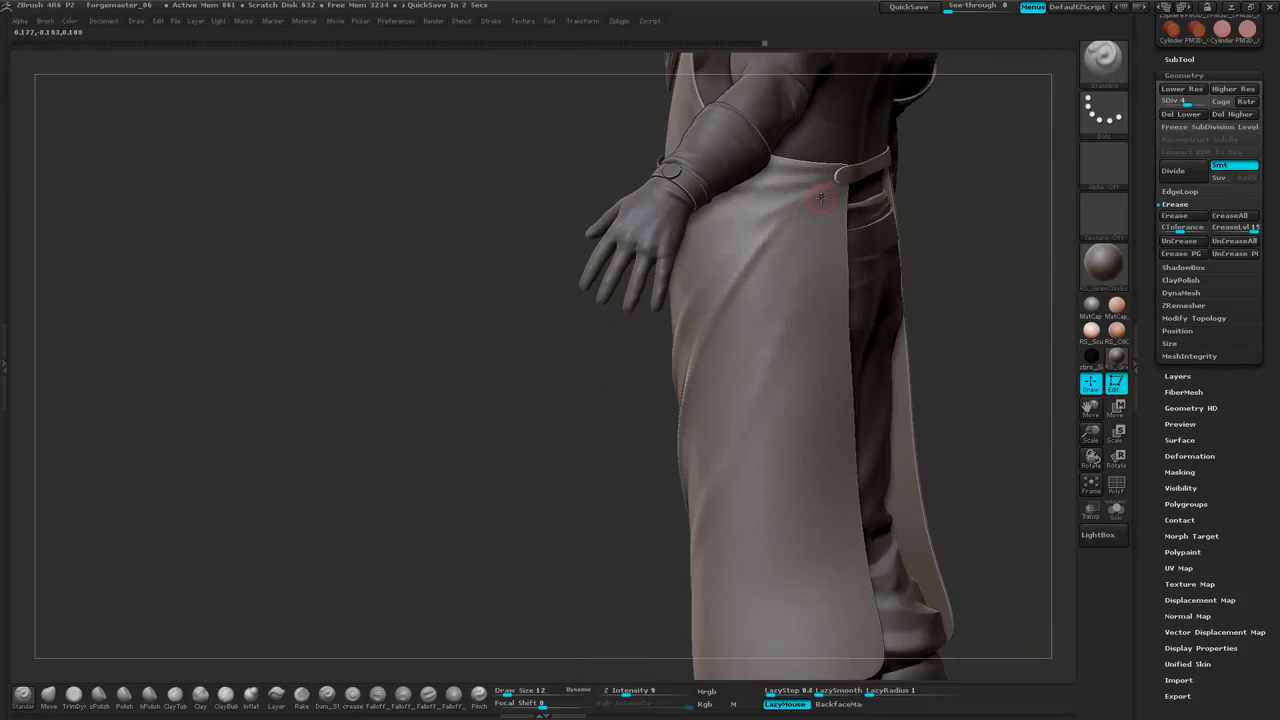
pyautogui.moveTo(833, 191); pyautogui.dragTo(758, 294)
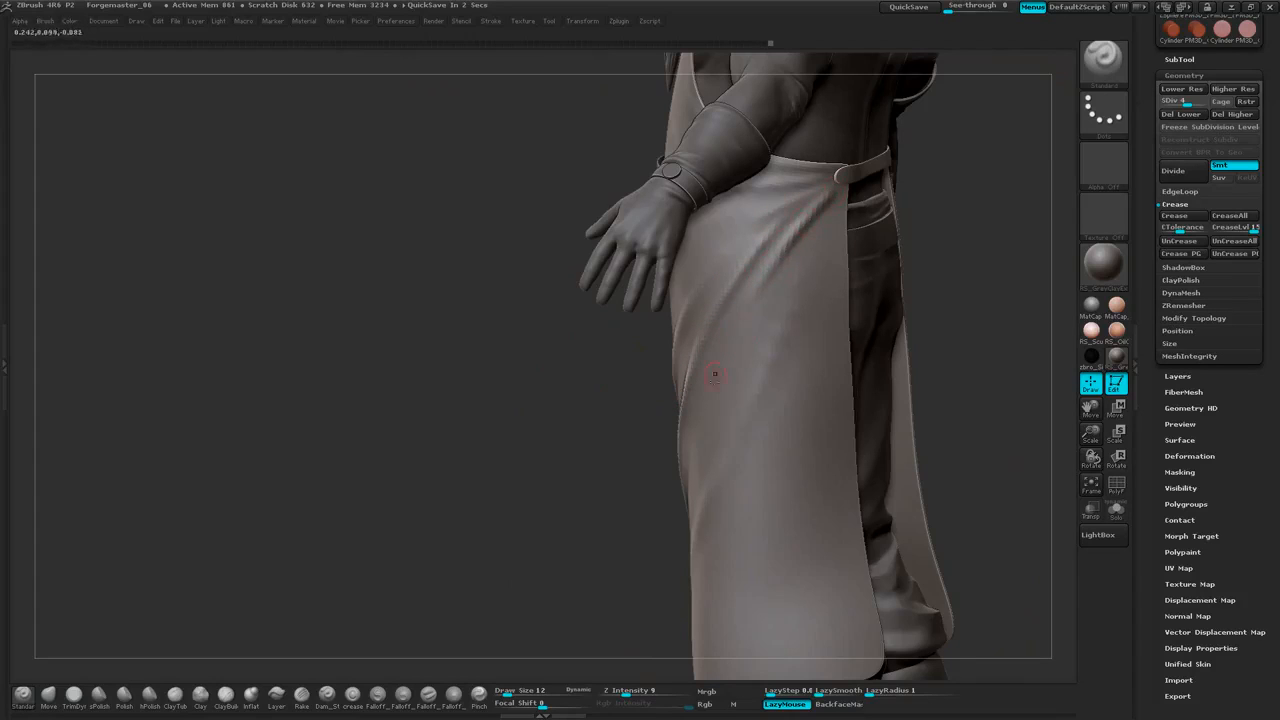
pyautogui.moveTo(816, 222)
pyautogui.keyDown('shift'); pyautogui.mouseDown()
pyautogui.moveTo(788, 260)
pyautogui.moveTo(778, 250)
pyautogui.mouseUp(); pyautogui.keyUp('shift')
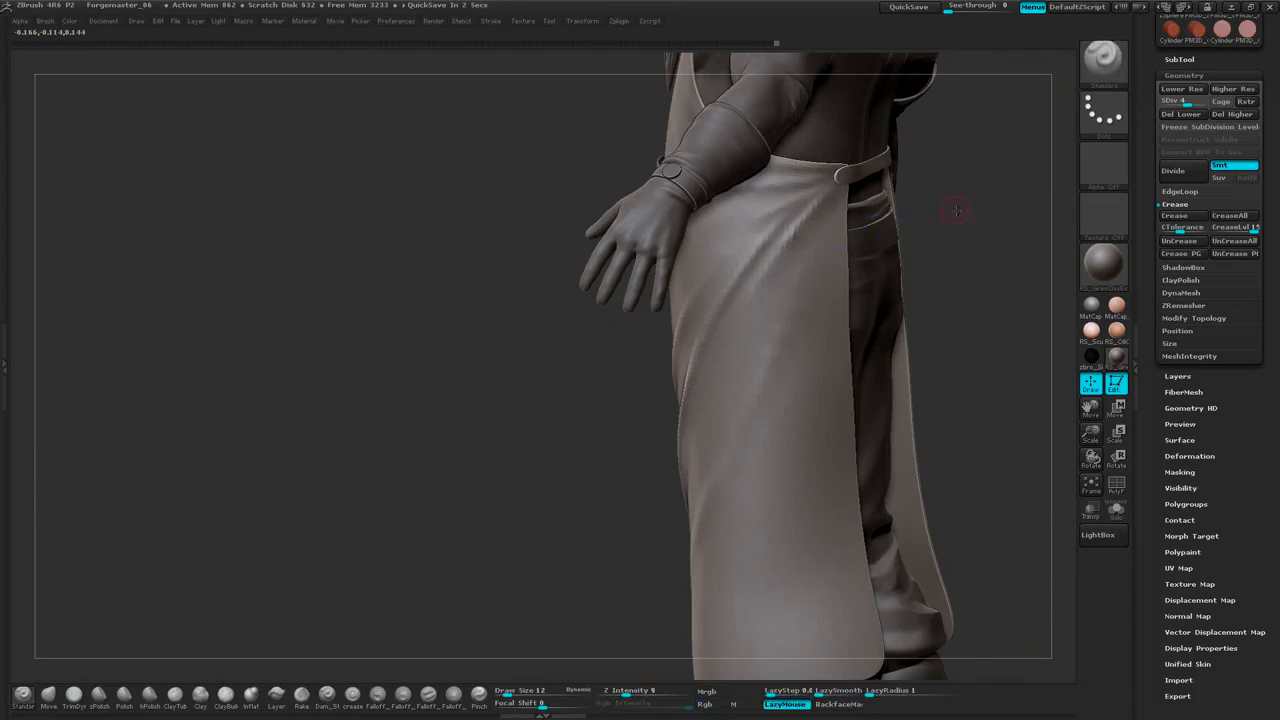
# Smooth the raised diagonal fold and the curved fold on the apron's front
pyautogui.moveTo(957, 209); pyautogui.dragTo(1003, 203)
pyautogui.keyDown('alt'); pyautogui.moveTo(950, 340); pyautogui.dragTo(900, 192); pyautogui.keyUp('alt')
pyautogui.keyDown('shift'); pyautogui.moveTo(824, 270); pyautogui.dragTo(762, 380); pyautogui.keyUp('shift')
pyautogui.keyDown('shift'); pyautogui.moveTo(613, 508); pyautogui.dragTo(591, 511); pyautogui.keyUp('shift')
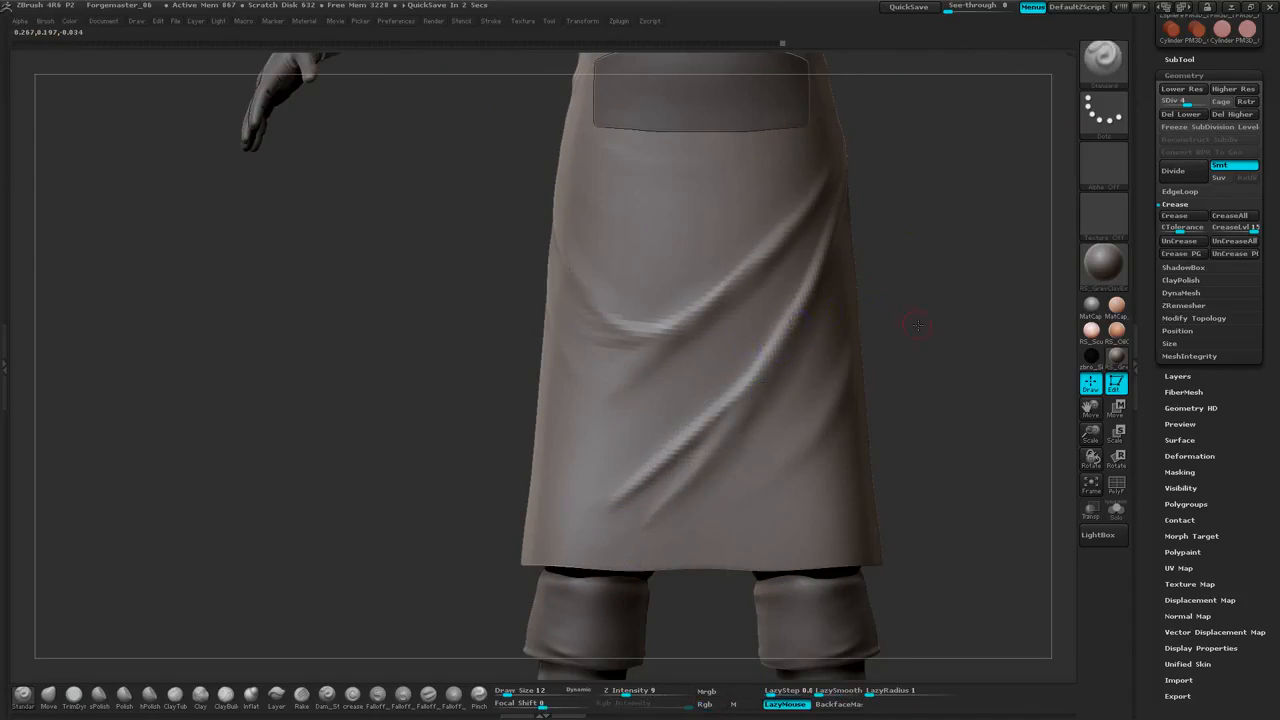
pyautogui.keyDown('alt'); pyautogui.moveTo(900, 400); pyautogui.dragTo(846, 480); pyautogui.keyUp('alt')
pyautogui.moveTo(855, 347); pyautogui.dragTo(827, 341)
pyautogui.press('shift')
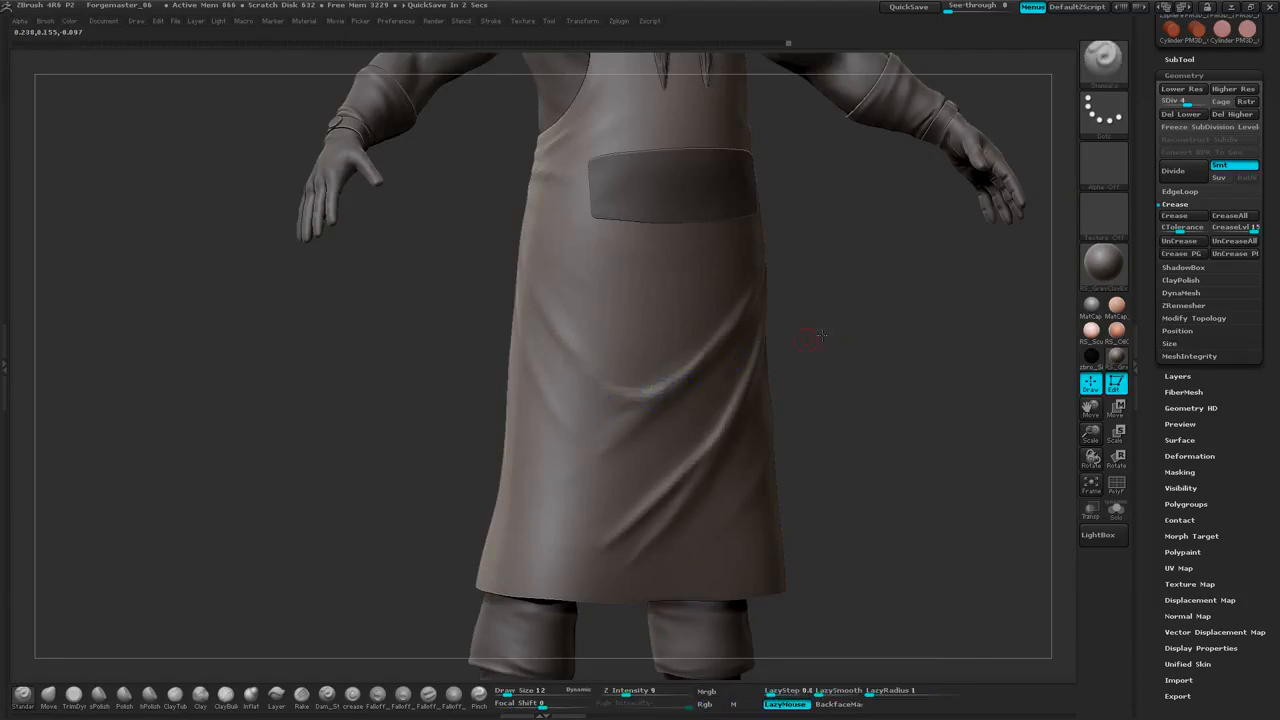
# Sculpt a diagonal fold on the apron's right side from the strap corner toward the front, and smooth it
pyautogui.keyDown('shift'); pyautogui.moveTo(811, 337); pyautogui.dragTo(569, 340); pyautogui.keyUp('shift')
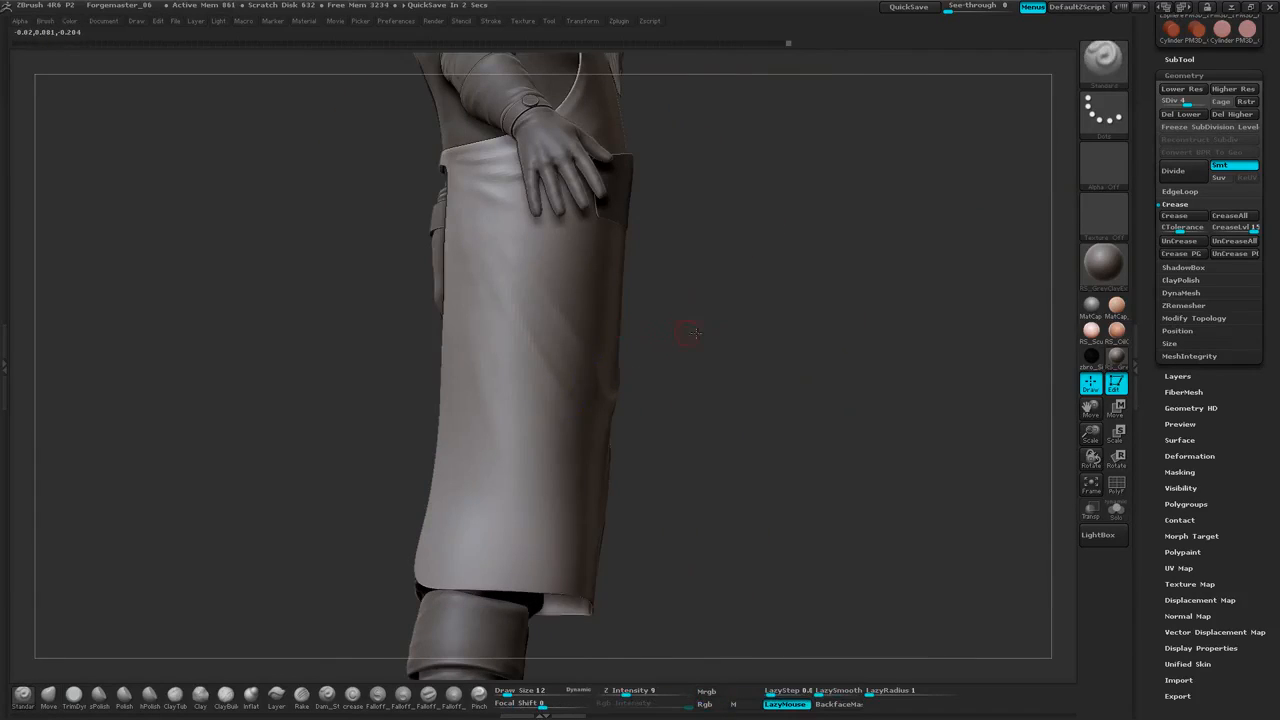
pyautogui.moveTo(644, 324); pyautogui.dragTo(474, 224)
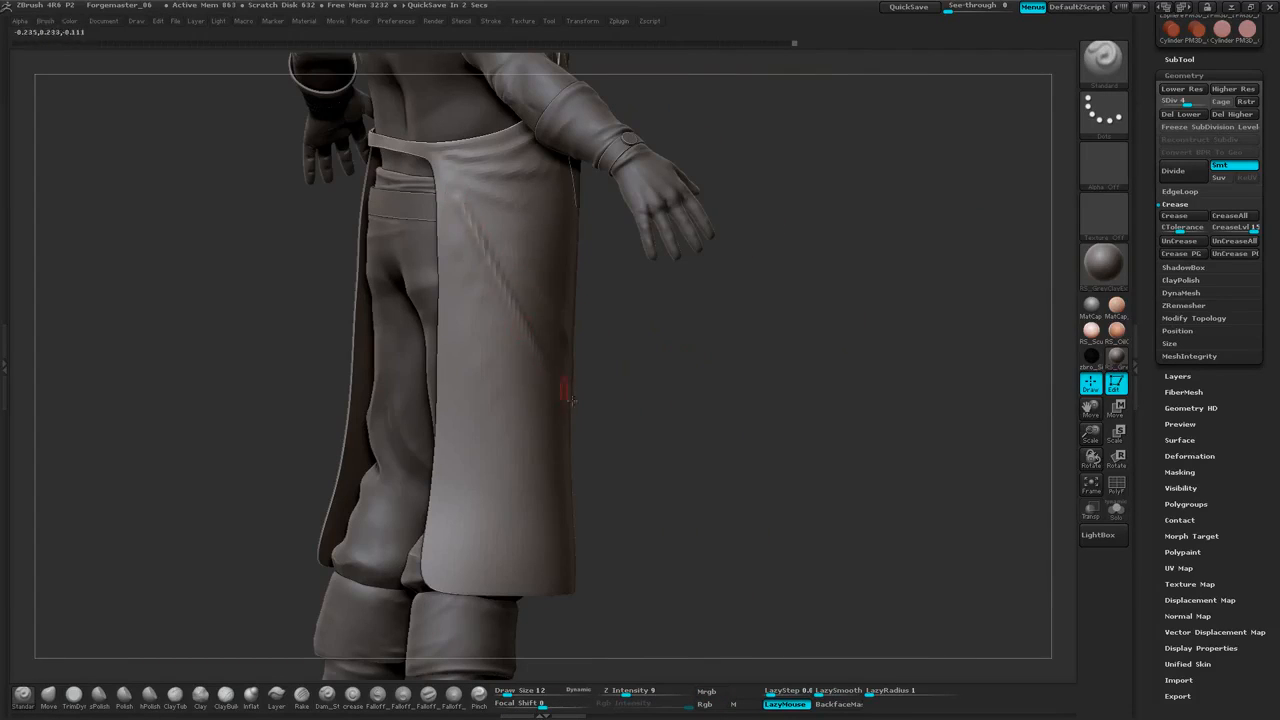
pyautogui.press('shift')
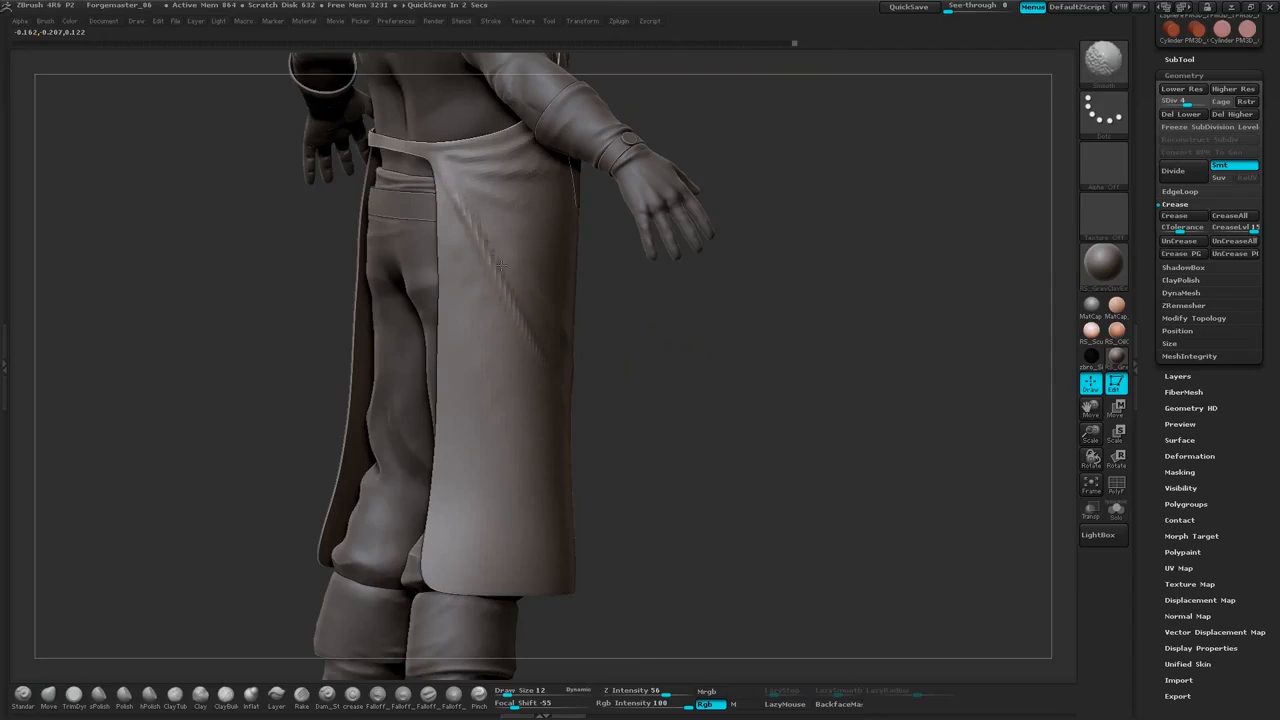
pyautogui.moveTo(651, 388)
pyautogui.mouseDown()
pyautogui.moveTo(510, 325)
pyautogui.moveTo(456, 262)
pyautogui.mouseUp()
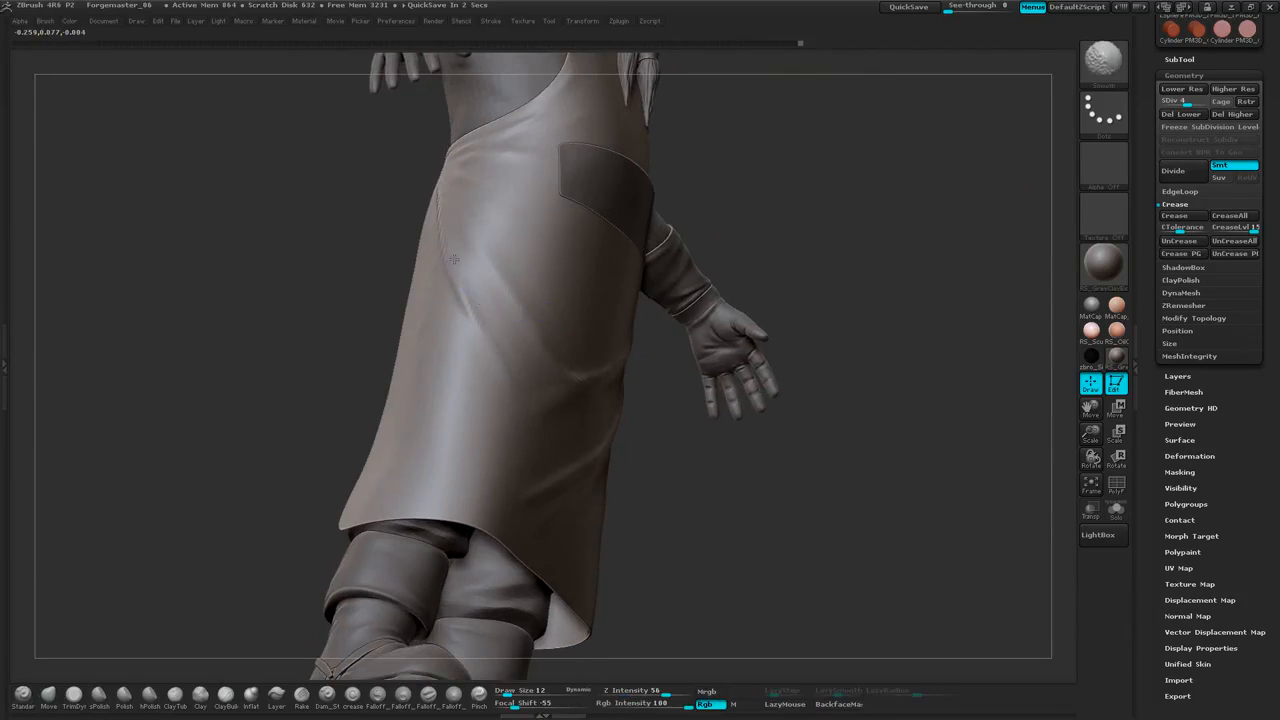
pyautogui.moveTo(640, 350); pyautogui.dragTo(700, 411)
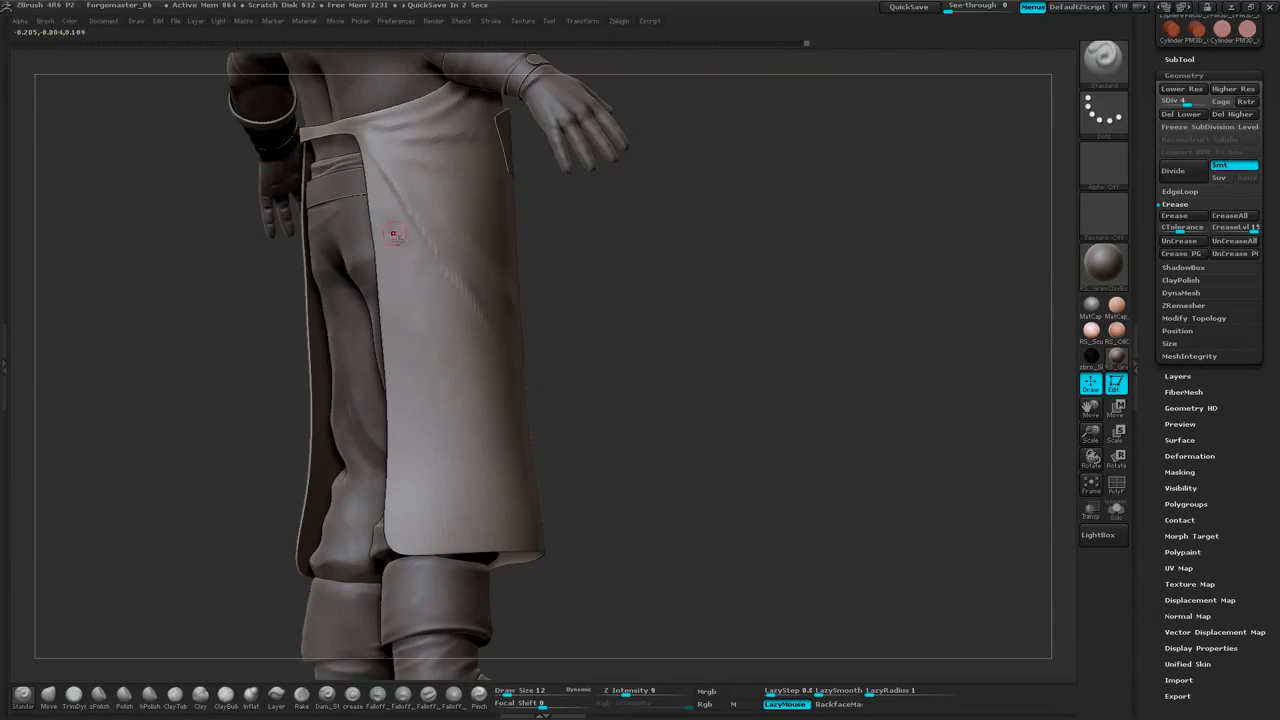
# Add a longer diagonal fold down the apron's right side from the rear edge toward the hem, and smooth it
pyautogui.moveTo(385, 202); pyautogui.dragTo(492, 452)
pyautogui.moveTo(392, 225); pyautogui.dragTo(505, 470)
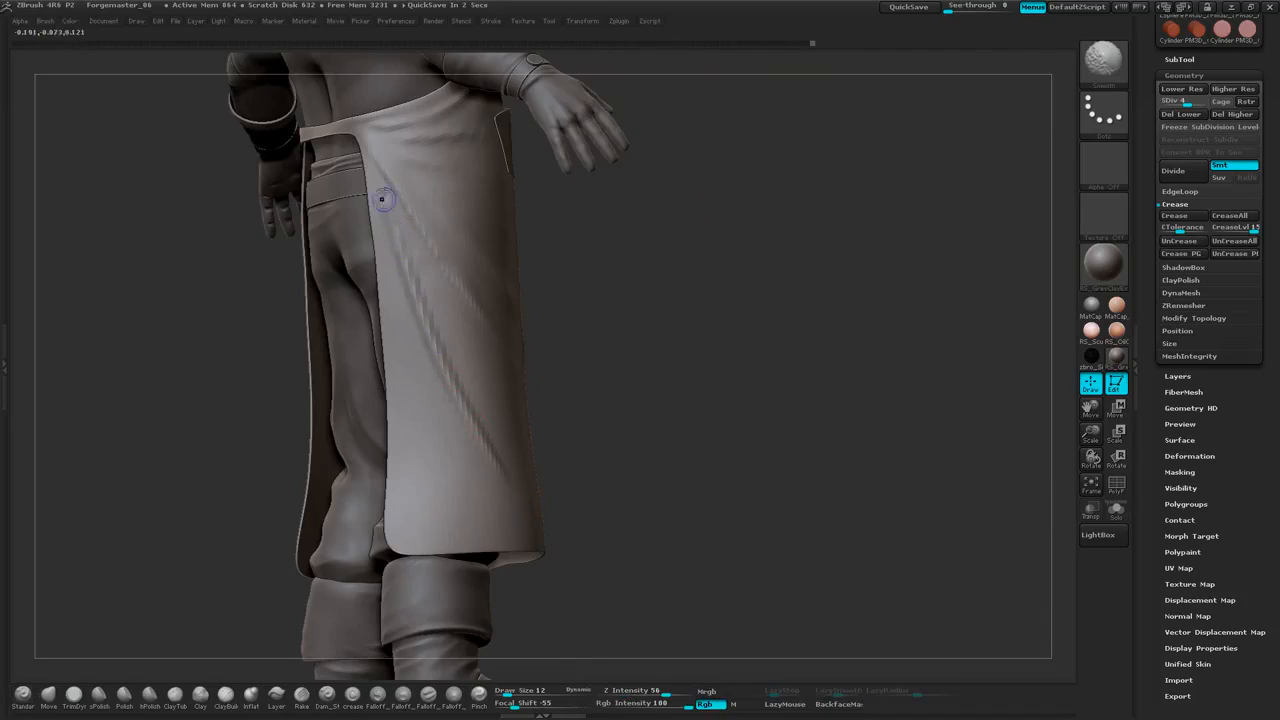
pyautogui.keyDown('shift'); pyautogui.moveTo(384, 200); pyautogui.dragTo(444, 345); pyautogui.keyUp('shift')
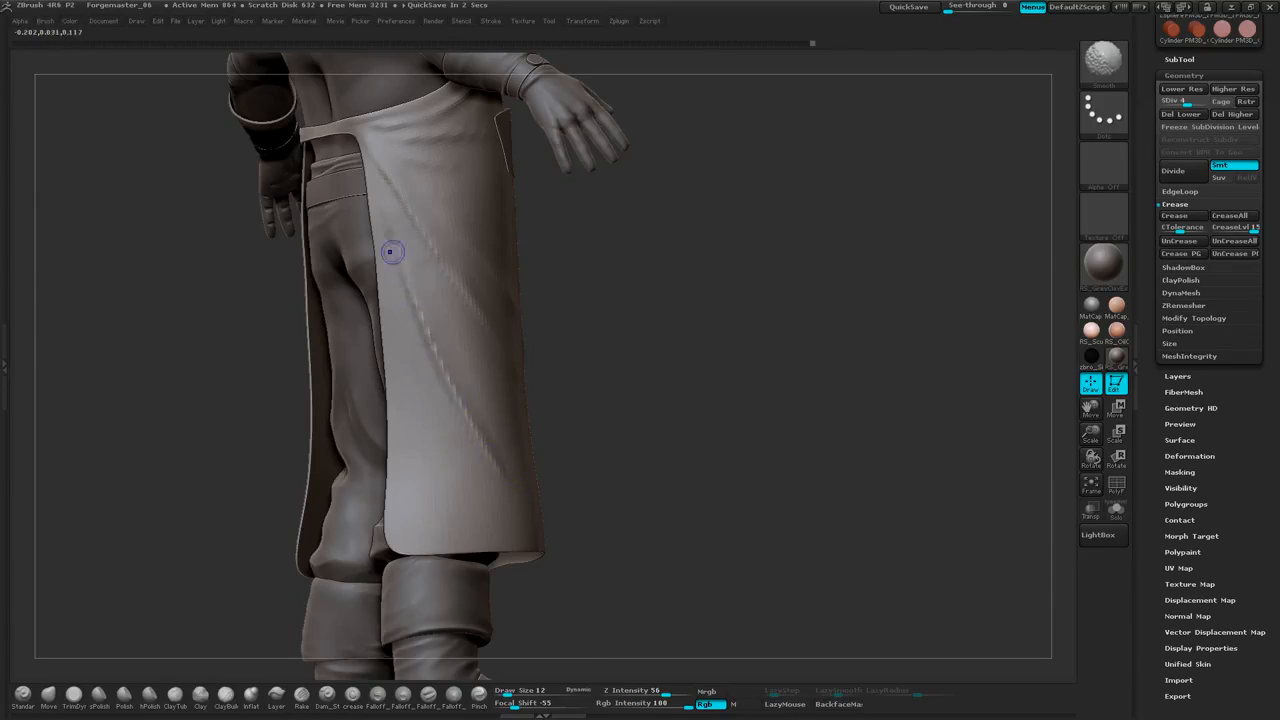
pyautogui.keyDown('shift'); pyautogui.moveTo(387, 226); pyautogui.dragTo(452, 395); pyautogui.keyUp('shift')
pyautogui.moveTo(633, 438); pyautogui.dragTo(424, 350)
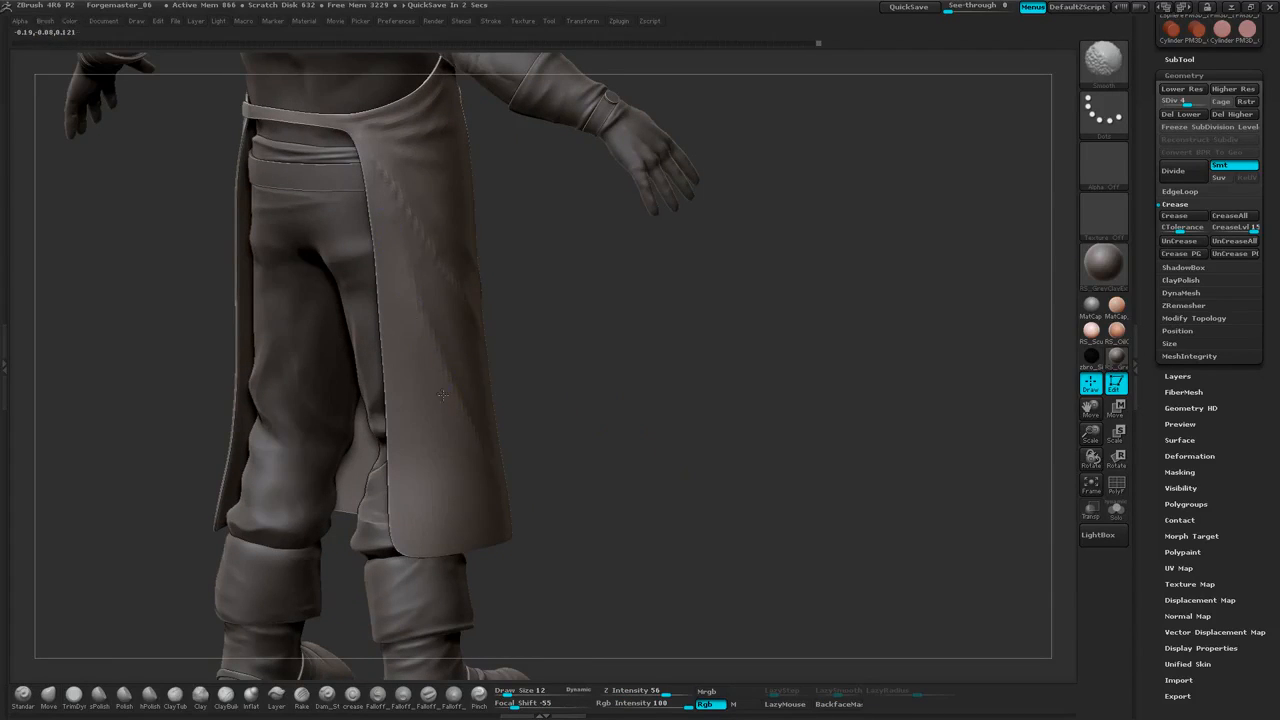
# Sculpt small diagonal folds on the apron's lower left side just above the hem, and soften them
pyautogui.moveTo(654, 371); pyautogui.dragTo(210, 275)
pyautogui.moveTo(687, 388); pyautogui.dragTo(765, 356)
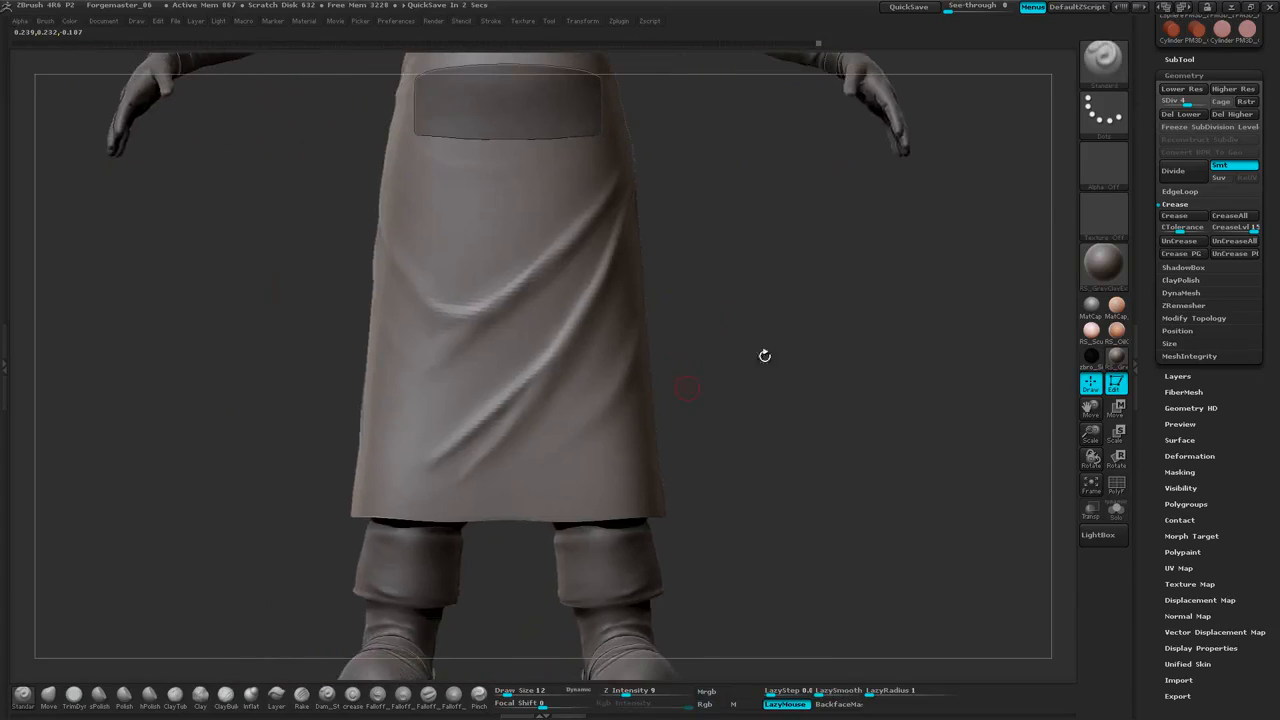
pyautogui.moveTo(658, 353)
pyautogui.mouseDown()
pyautogui.moveTo(603, 389)
pyautogui.moveTo(728, 337)
pyautogui.moveTo(640, 370)
pyautogui.mouseUp()
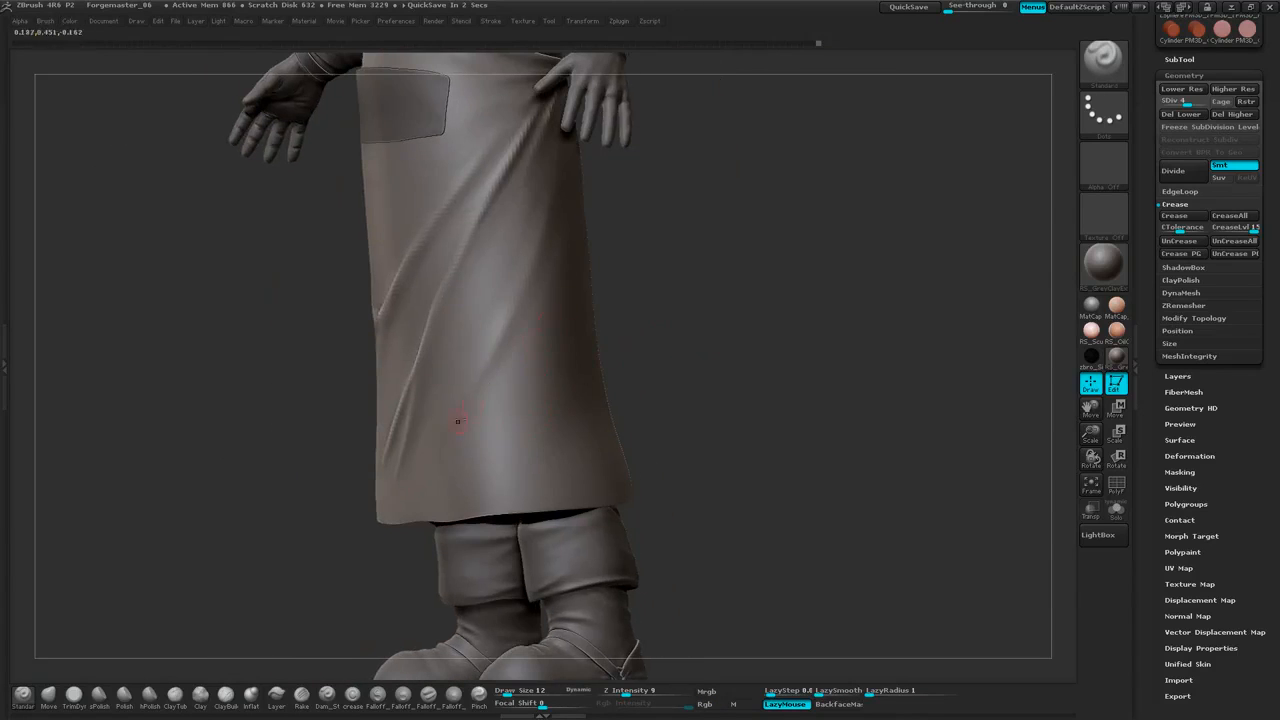
pyautogui.moveTo(547, 303)
pyautogui.mouseDown()
pyautogui.moveTo(414, 463)
pyautogui.moveTo(403, 502)
pyautogui.moveTo(549, 434)
pyautogui.mouseUp()
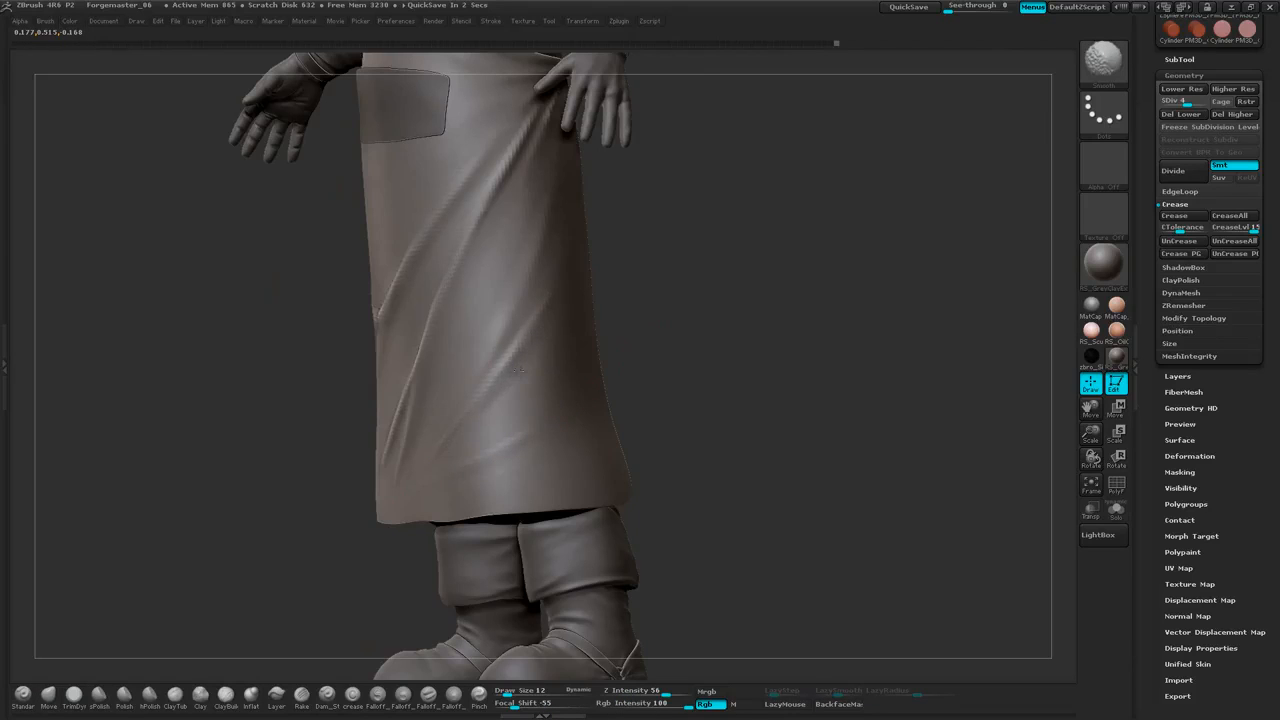
pyautogui.moveTo(658, 269); pyautogui.dragTo(706, 374)
# Refine the point of the V-shaped front fold below the waist piece with light sculpting and smoothing
pyautogui.moveTo(460, 265)
pyautogui.mouseDown()
pyautogui.moveTo(432, 270)
pyautogui.moveTo(523, 243)
pyautogui.moveTo(471, 273)
pyautogui.mouseUp()
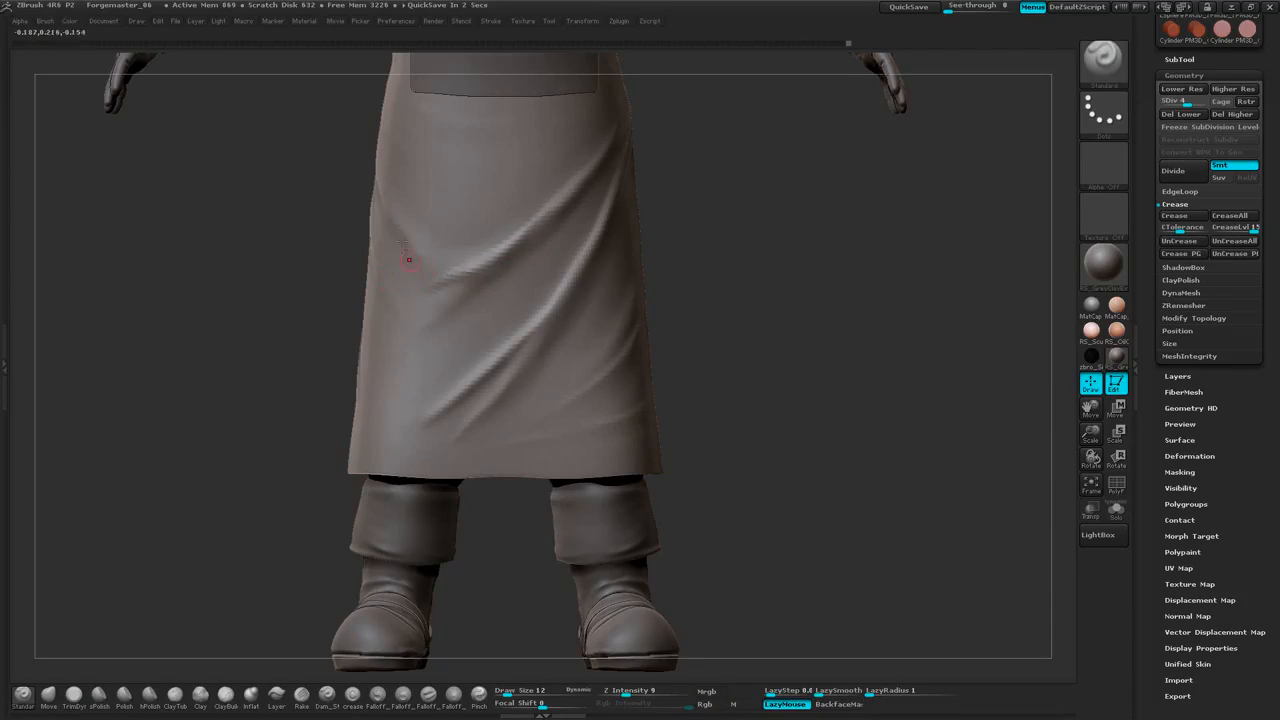
pyautogui.press('shift')
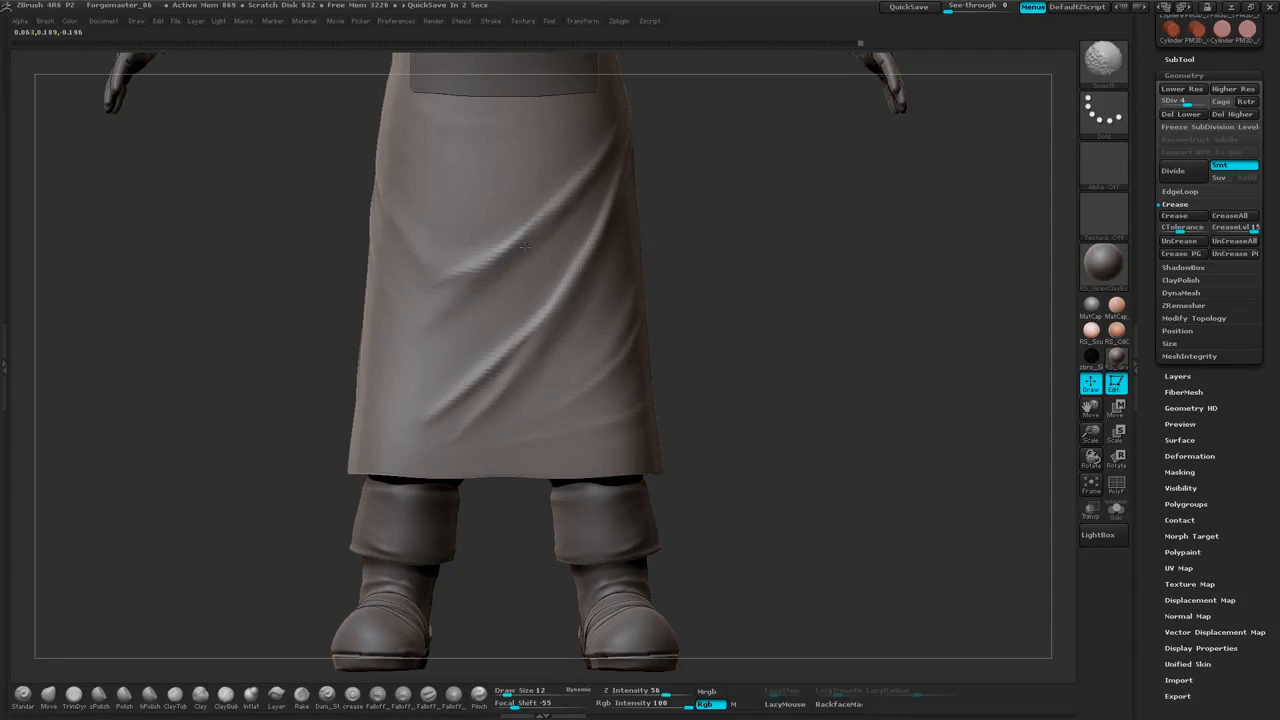
pyautogui.press('shift')
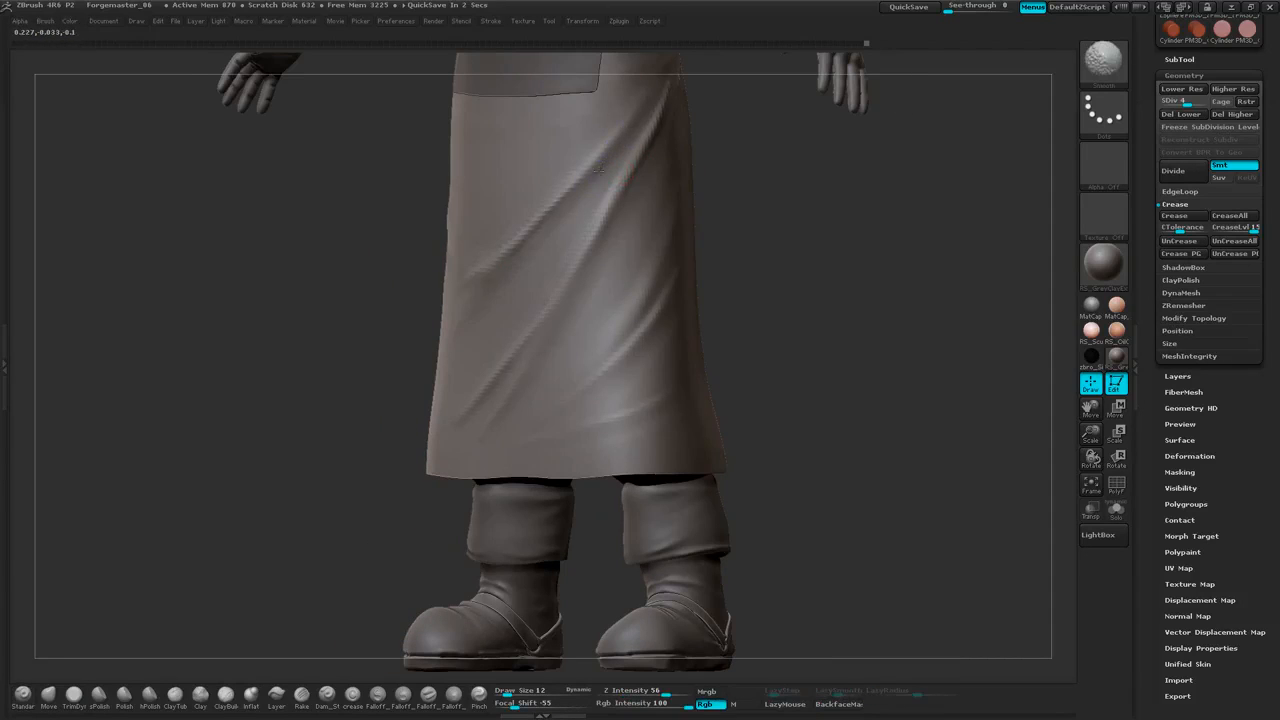
# Refine the point of the V-shaped fold and the diagonal fold beside it on the apron's front, smoothing both
pyautogui.keyDown('shift'); pyautogui.moveTo(456, 318); pyautogui.dragTo(456, 346); pyautogui.keyUp('shift')
pyautogui.moveTo(760, 226); pyautogui.dragTo(865, 230)
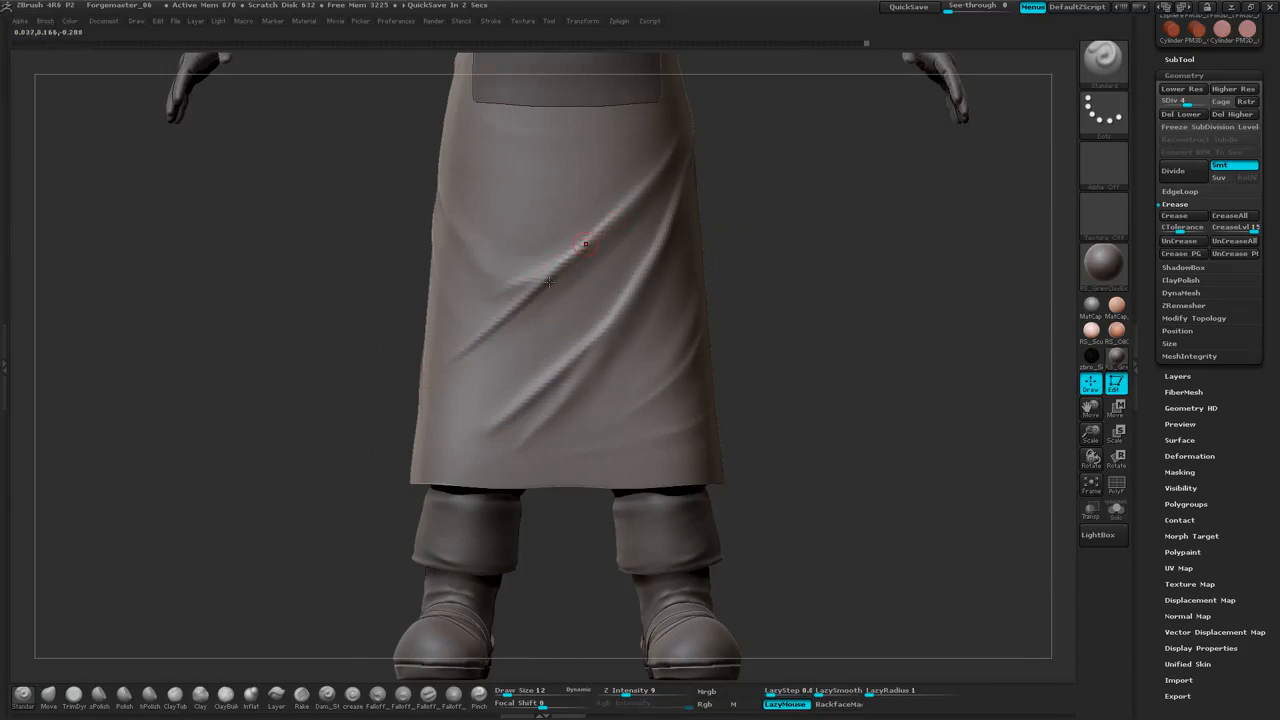
pyautogui.press('shift')
pyautogui.moveTo(724, 266)
pyautogui.mouseDown()
pyautogui.moveTo(760, 289)
pyautogui.moveTo(737, 323)
pyautogui.moveTo(718, 300)
pyautogui.mouseUp()
pyautogui.press('shift')
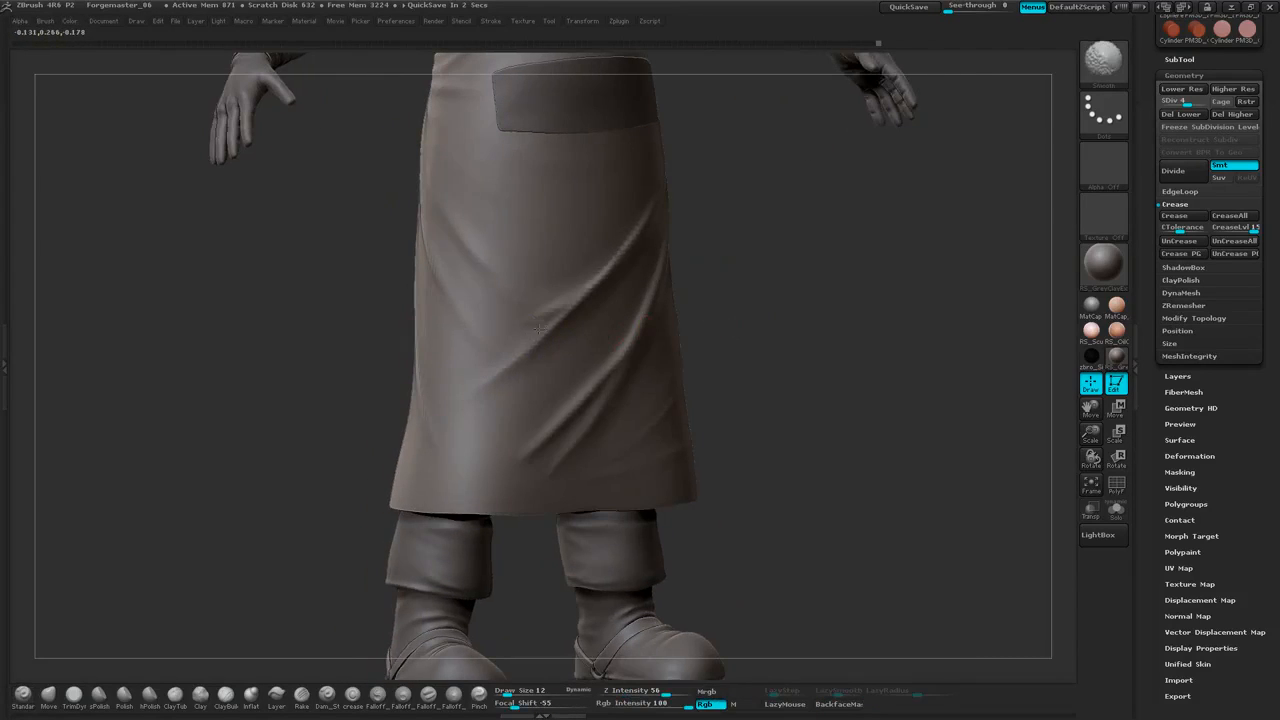
pyautogui.moveTo(740, 229)
pyautogui.keyDown('shift'); pyautogui.mouseDown()
pyautogui.moveTo(774, 217)
pyautogui.moveTo(797, 243)
pyautogui.moveTo(808, 237)
pyautogui.moveTo(791, 236)
pyautogui.mouseUp(); pyautogui.keyUp('shift')
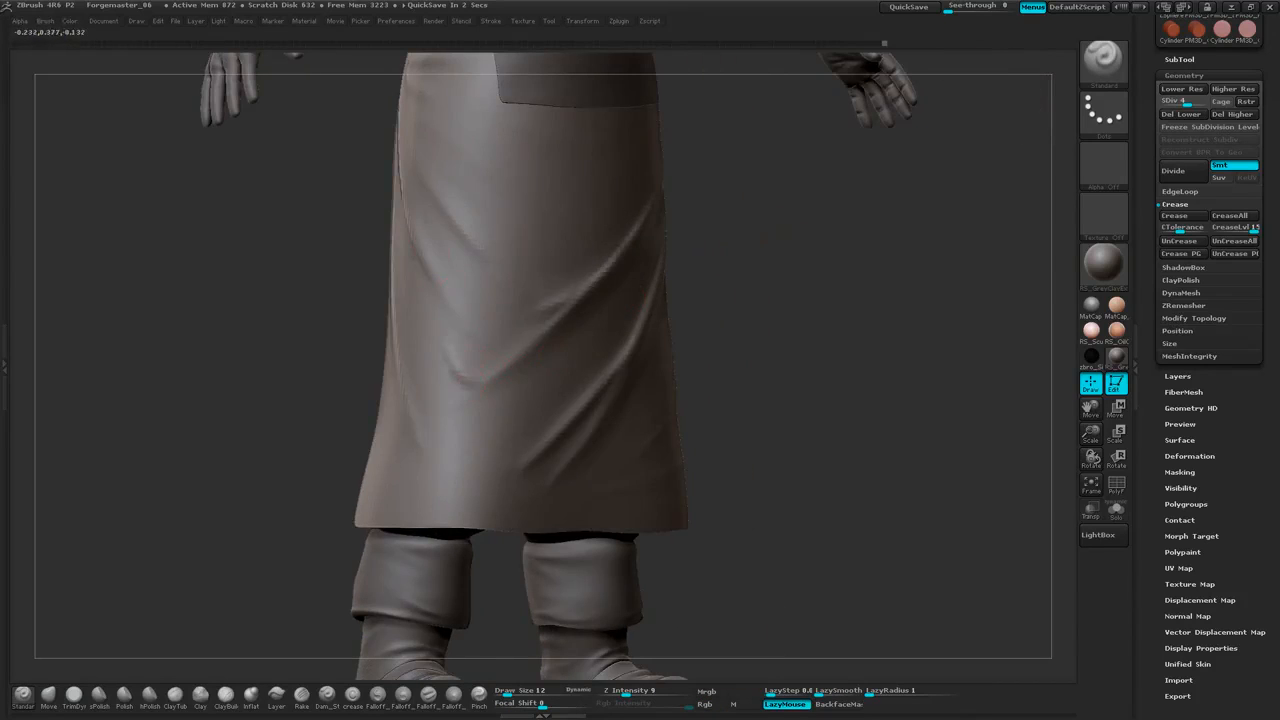
# Sculpt a second V-shaped fold lower down, running from the character's right side toward the apron's front, and smooth it
pyautogui.moveTo(434, 316); pyautogui.dragTo(463, 382)
pyautogui.moveTo(424, 294); pyautogui.dragTo(454, 378)
pyautogui.moveTo(712, 283); pyautogui.dragTo(452, 392)
pyautogui.press('shift')
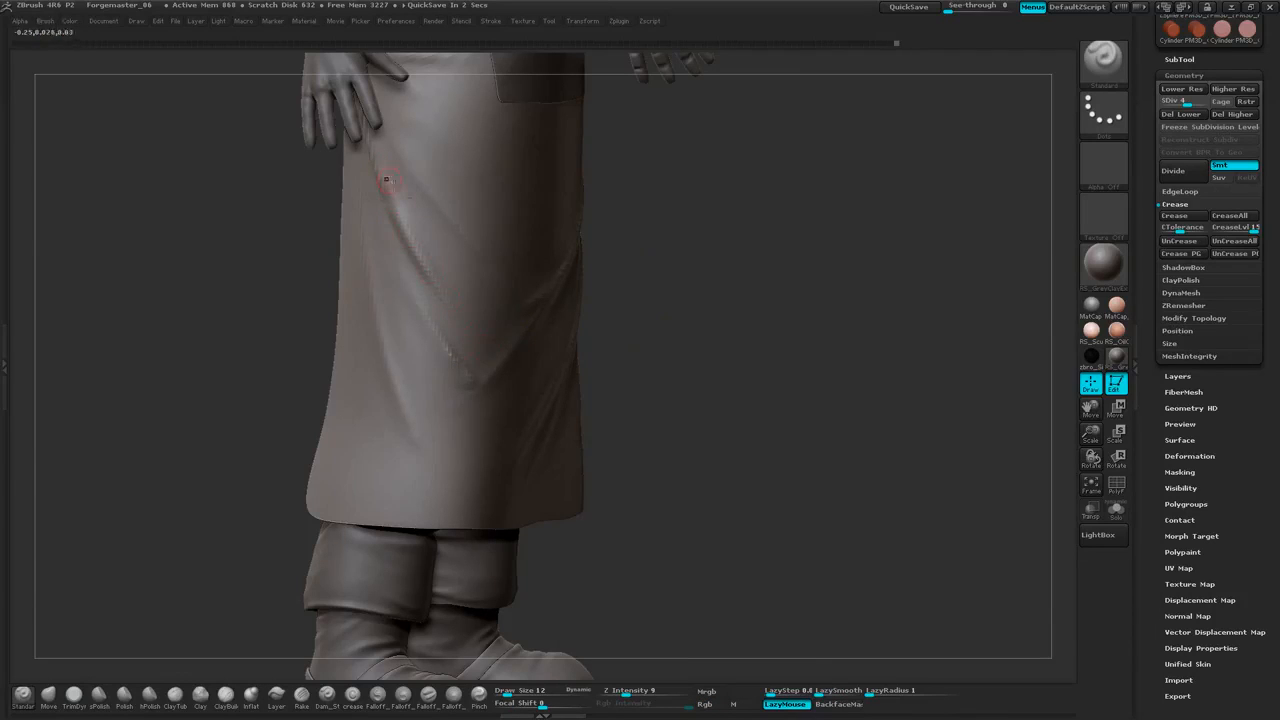
pyautogui.press('shift')
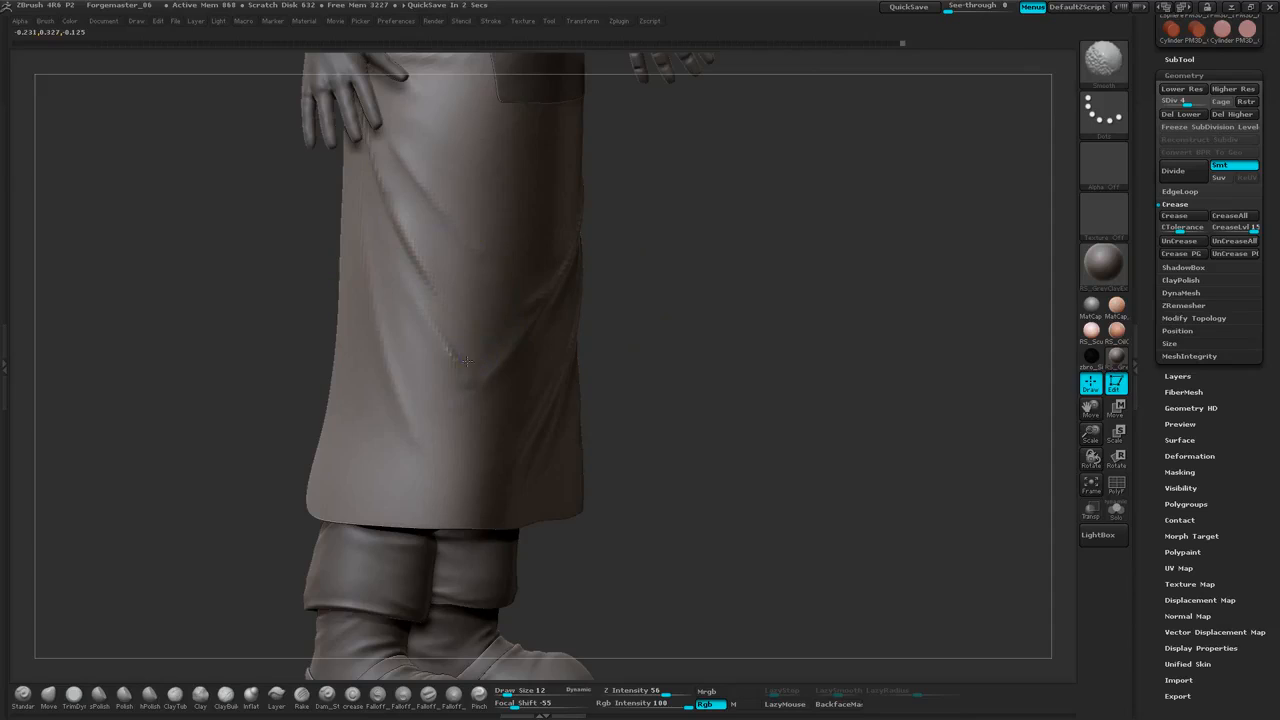
pyautogui.keyDown('shift'); pyautogui.moveTo(393, 276); pyautogui.dragTo(425, 304); pyautogui.keyUp('shift')
# Soften the diagonal folds on the apron's right side panel and add light, smoothed creases at the hip
pyautogui.moveTo(660, 346); pyautogui.dragTo(800, 346)
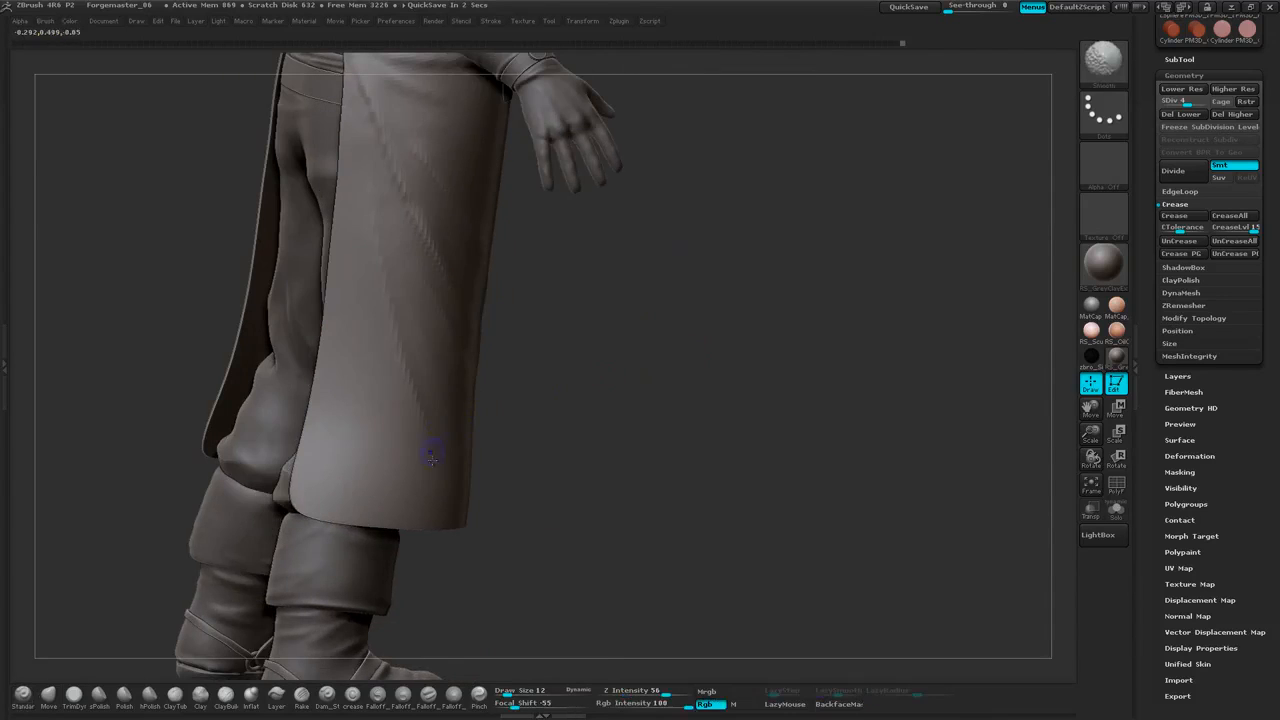
pyautogui.keyDown('shift'); pyautogui.moveTo(374, 258); pyautogui.dragTo(380, 275); pyautogui.keyUp('shift')
pyautogui.moveTo(612, 250)
pyautogui.mouseDown()
pyautogui.moveTo(676, 232)
pyautogui.moveTo(702, 427)
pyautogui.moveTo(480, 360)
pyautogui.mouseUp()
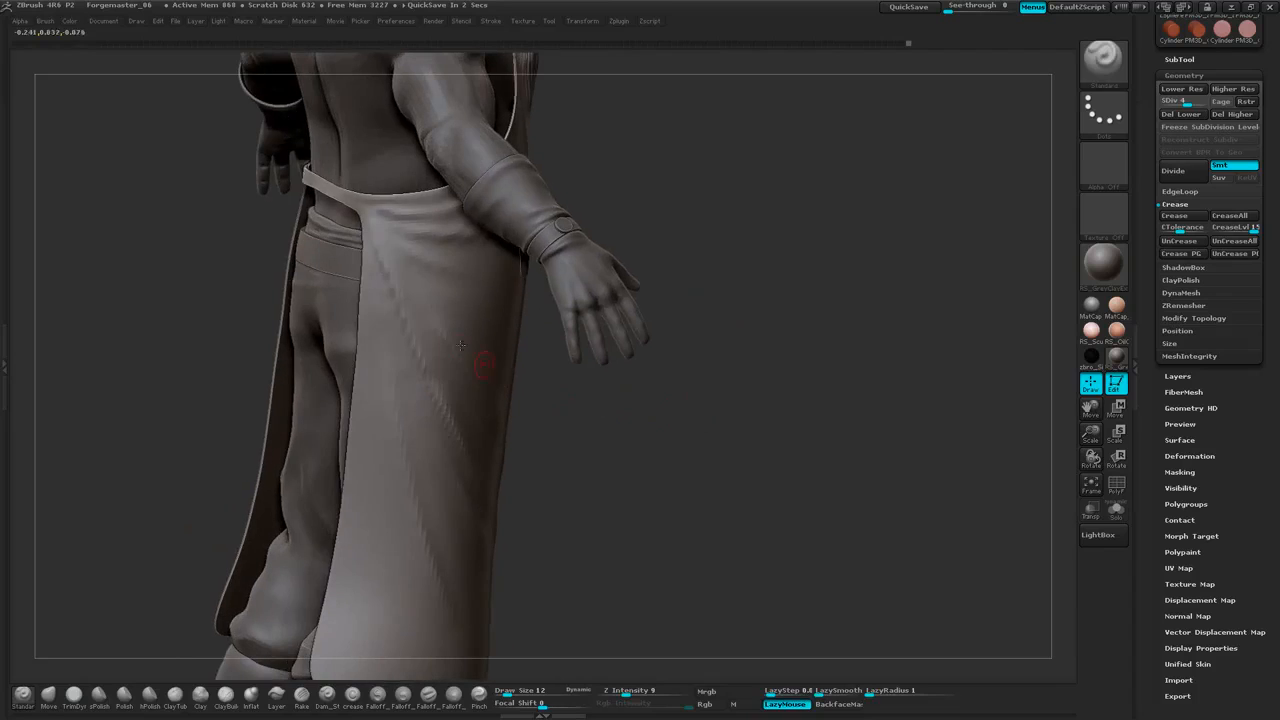
pyautogui.press('shift')
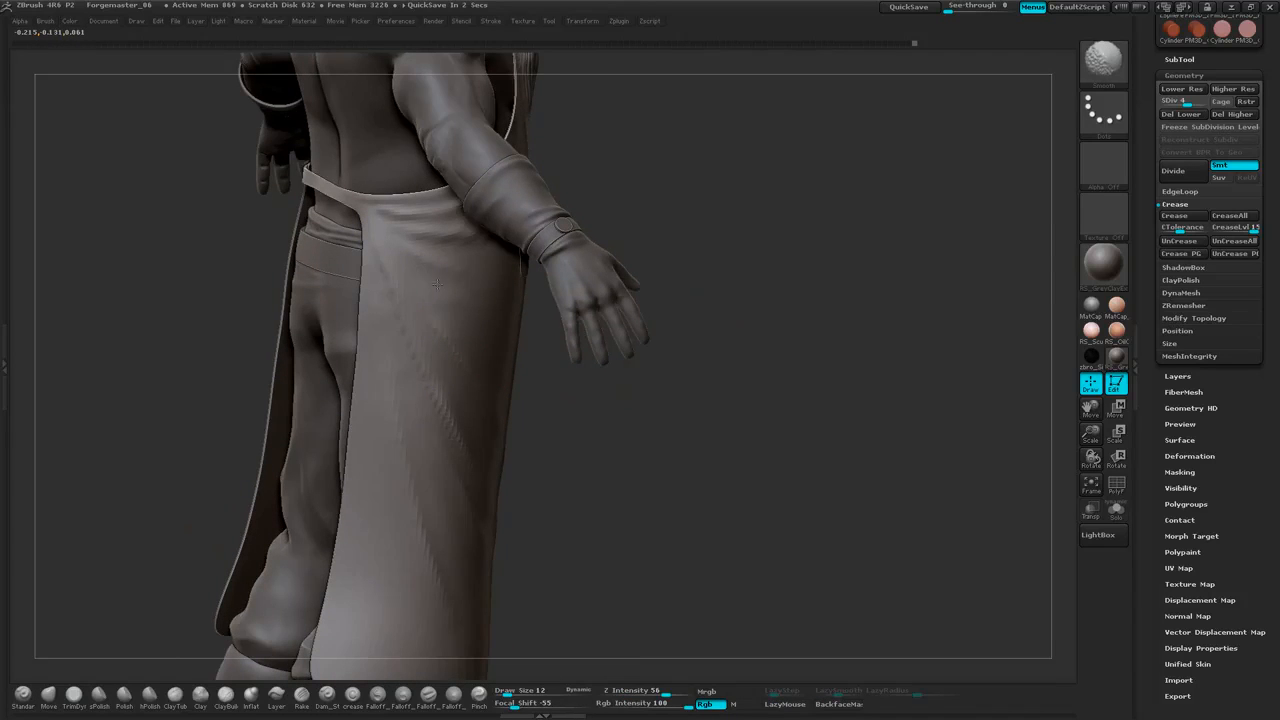
pyautogui.moveTo(820, 290)
pyautogui.mouseDown()
pyautogui.moveTo(737, 263)
pyautogui.moveTo(757, 343)
pyautogui.moveTo(830, 335)
pyautogui.mouseUp()
pyautogui.press('shift')
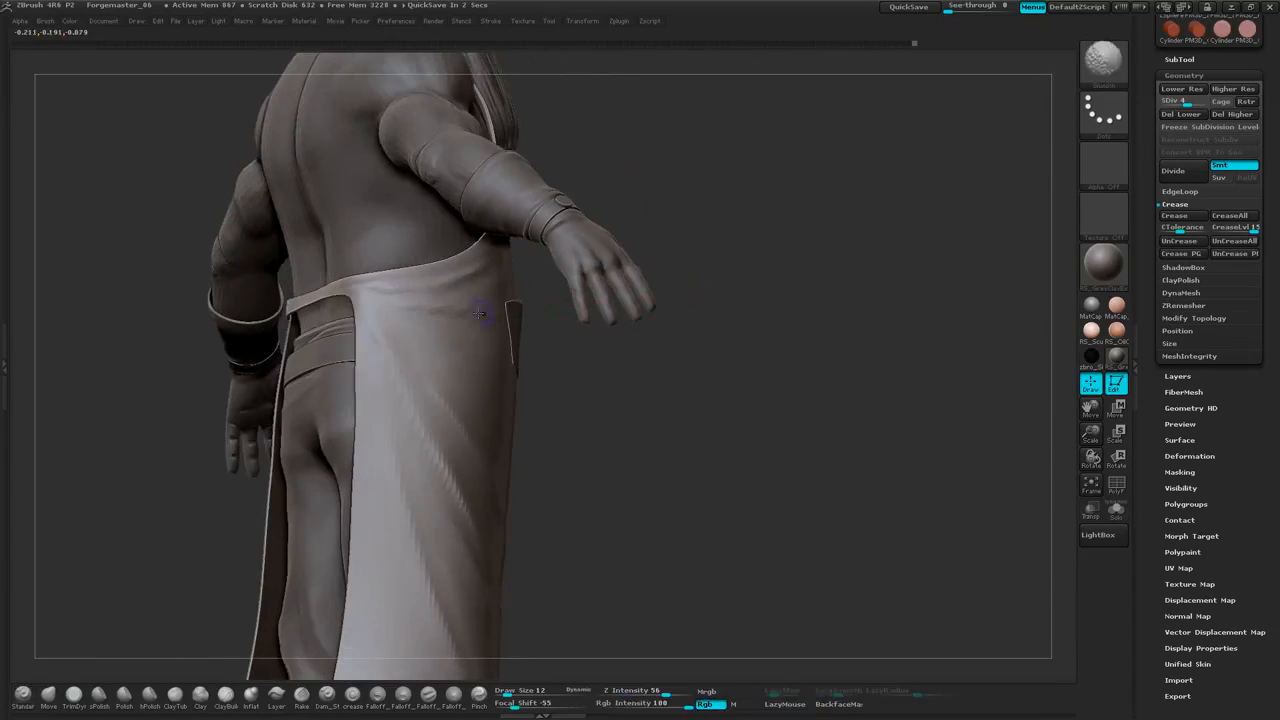
pyautogui.keyDown('shift'); pyautogui.moveTo(419, 316); pyautogui.dragTo(434, 300); pyautogui.keyUp('shift')
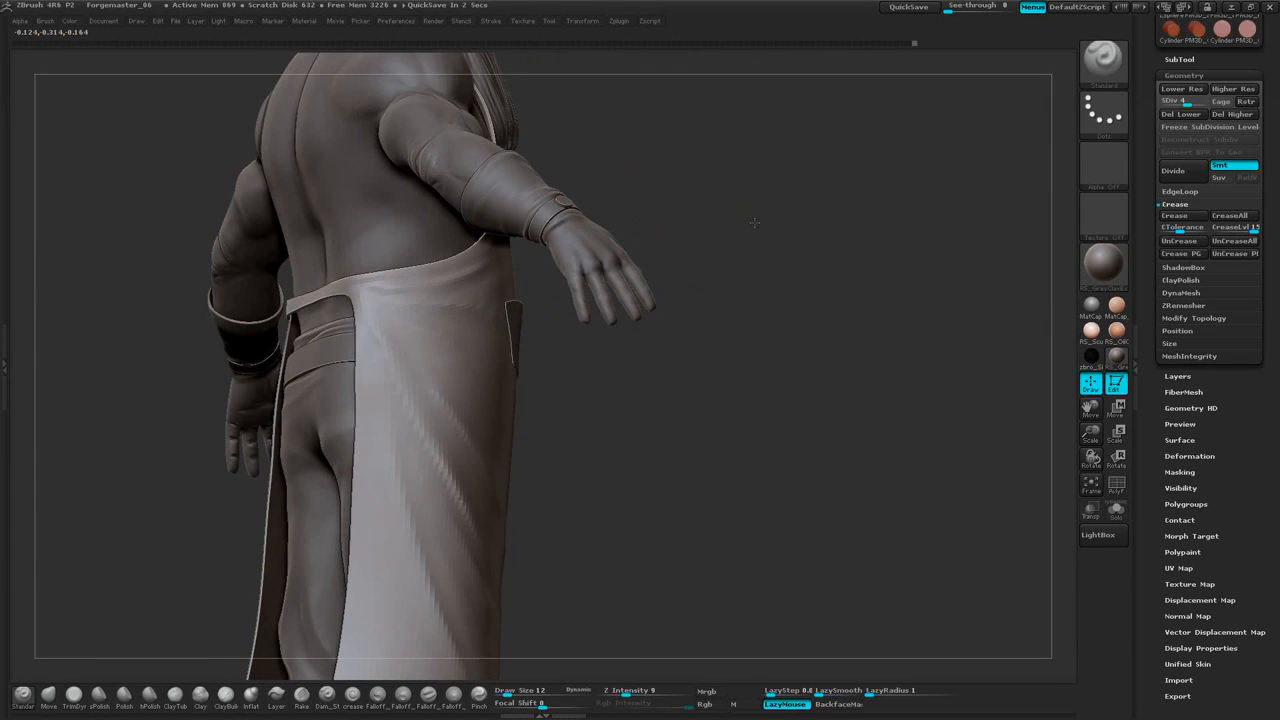
# Sculpt small creases fanning from the apron's side corners toward the waist piece and lower chest, and smooth them
pyautogui.moveTo(754, 220); pyautogui.dragTo(534, 300)
pyautogui.press('shift')
pyautogui.keyDown('shift'); pyautogui.moveTo(755, 220); pyautogui.dragTo(862, 300); pyautogui.keyUp('shift')
pyautogui.moveTo(444, 298)
pyautogui.mouseDown()
pyautogui.moveTo(536, 246)
pyautogui.moveTo(462, 303)
pyautogui.mouseUp()
pyautogui.press('shift')
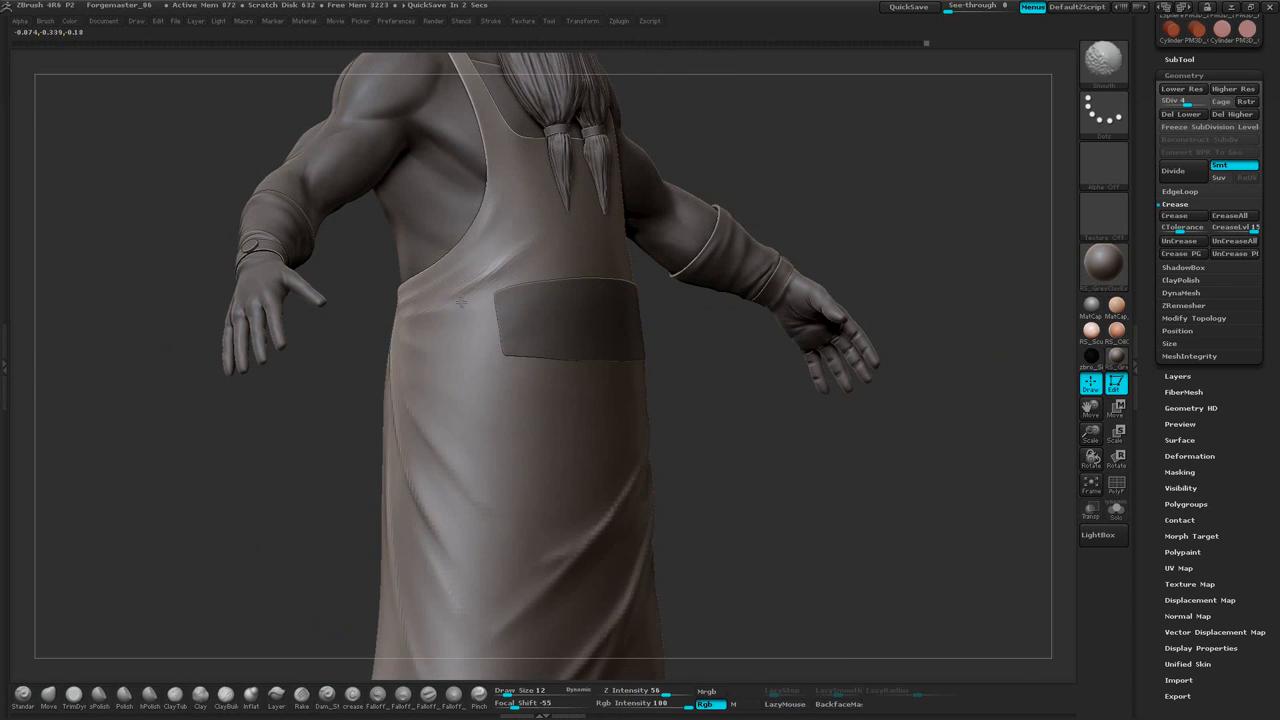
pyautogui.moveTo(803, 177); pyautogui.dragTo(656, 186)
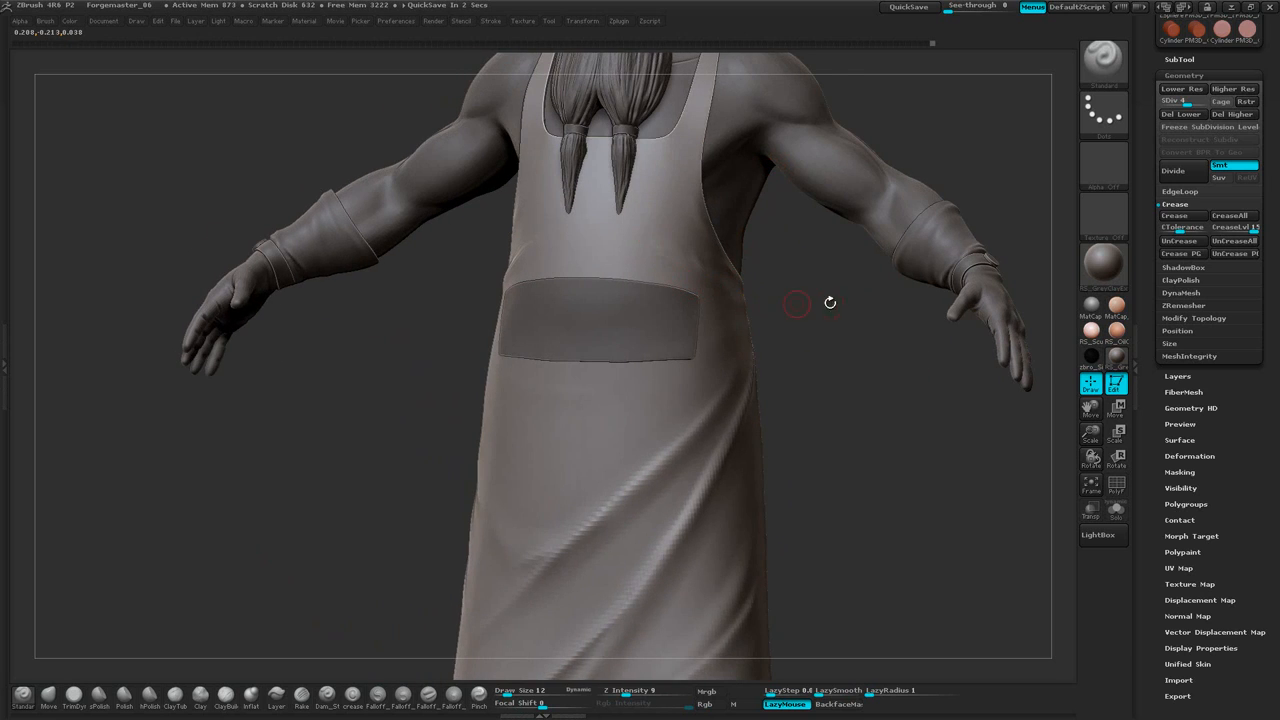
pyautogui.moveTo(797, 303); pyautogui.dragTo(703, 298)
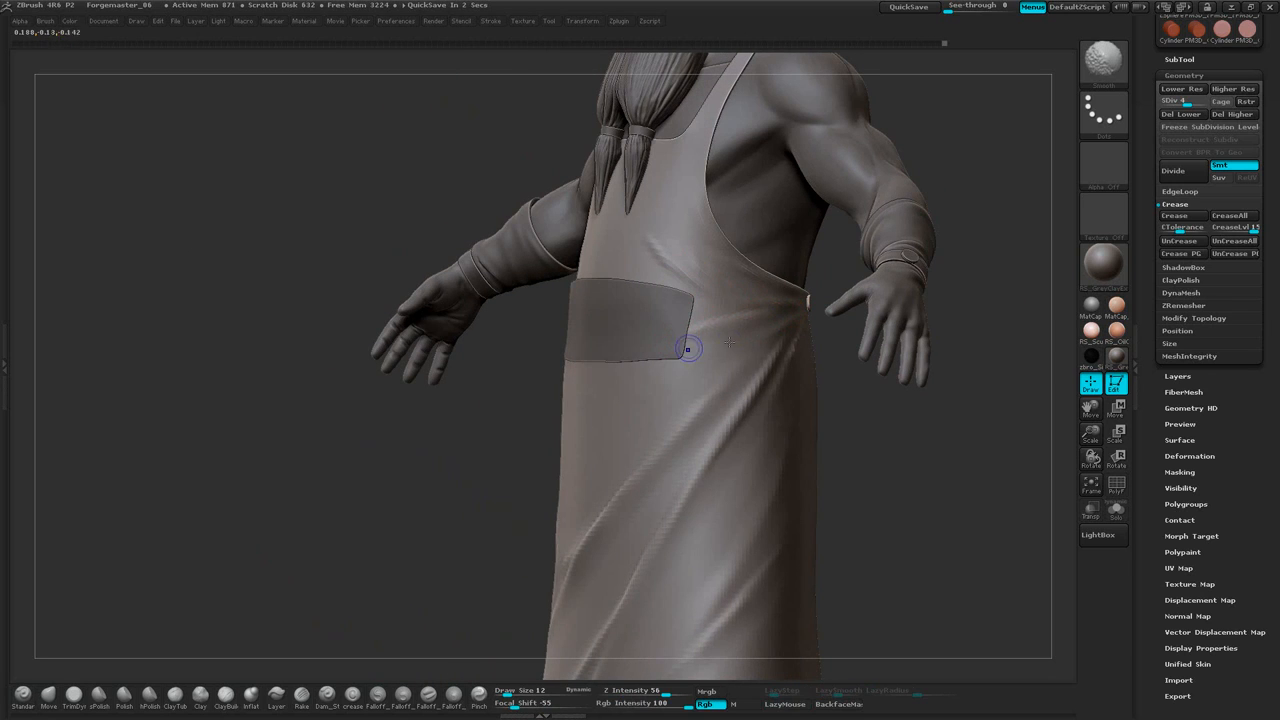
pyautogui.moveTo(831, 349)
pyautogui.mouseDown()
pyautogui.moveTo(841, 372)
pyautogui.moveTo(816, 366)
pyautogui.mouseUp()
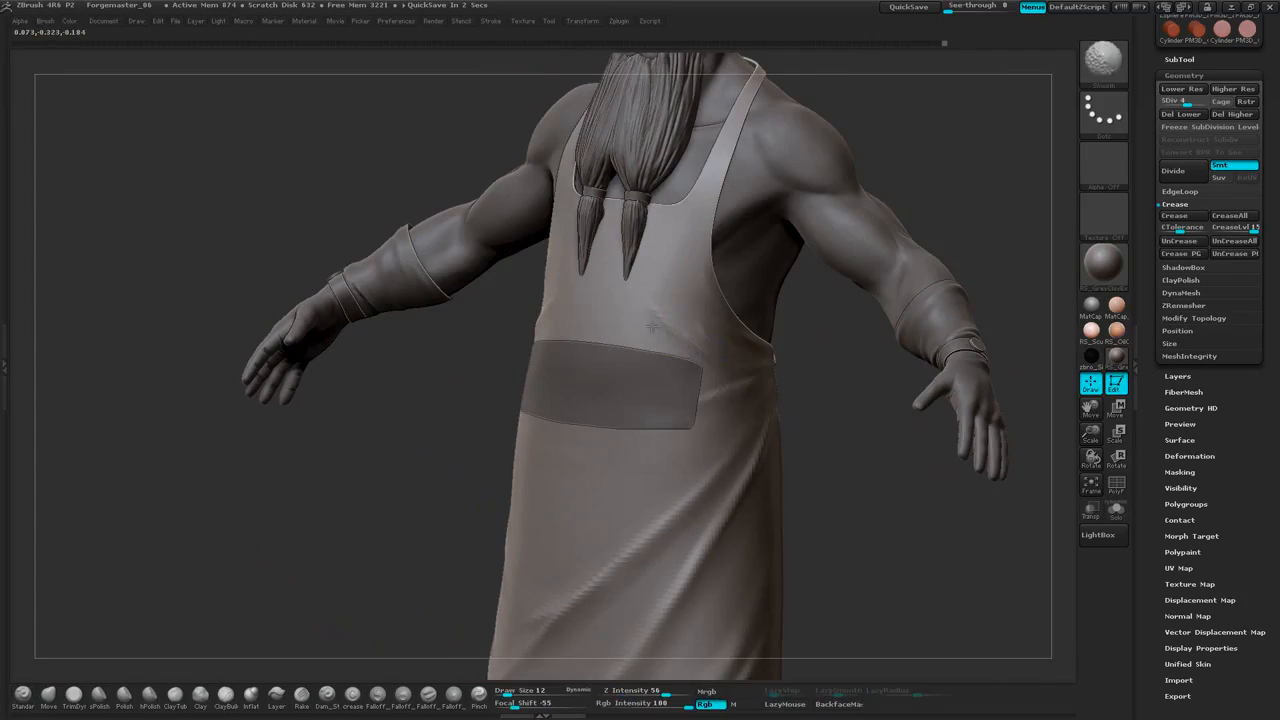
pyautogui.keyDown('shift'); pyautogui.moveTo(704, 326); pyautogui.dragTo(708, 308); pyautogui.keyUp('shift')
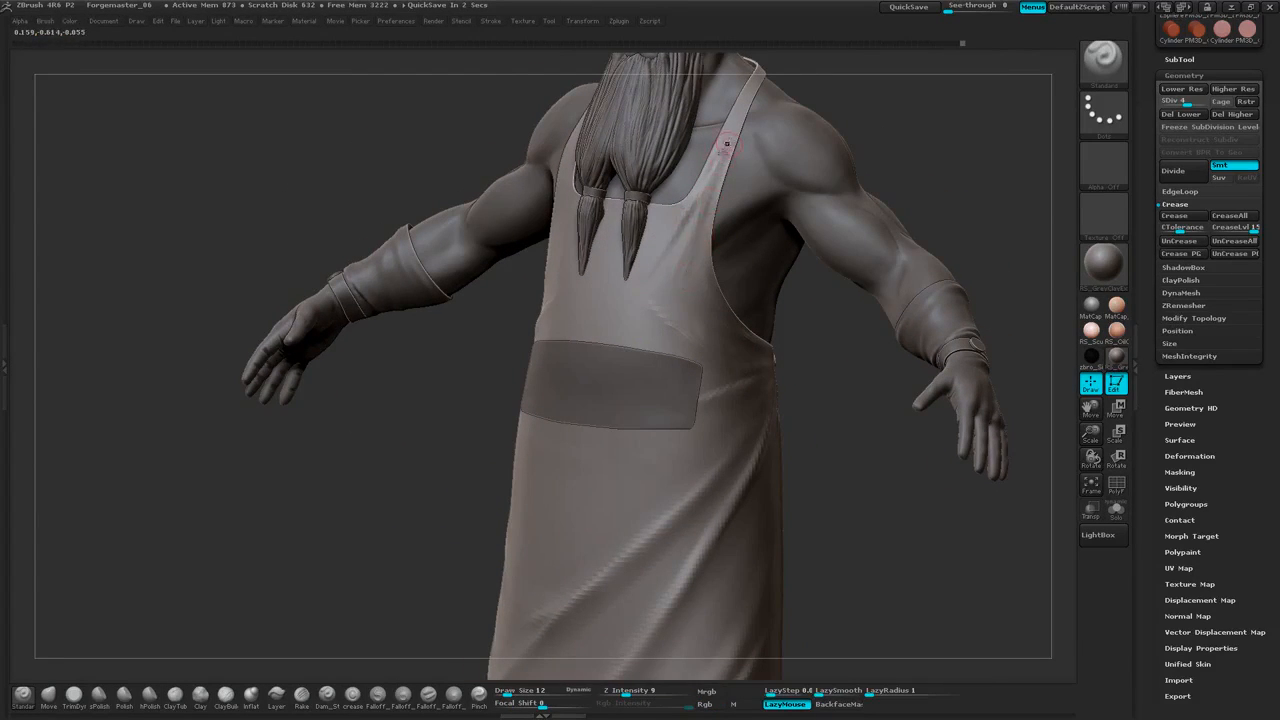
# Sculpt faint creases from the character's left shoulder strap down the chest beside the beard, and blend them softly
pyautogui.press('shift')
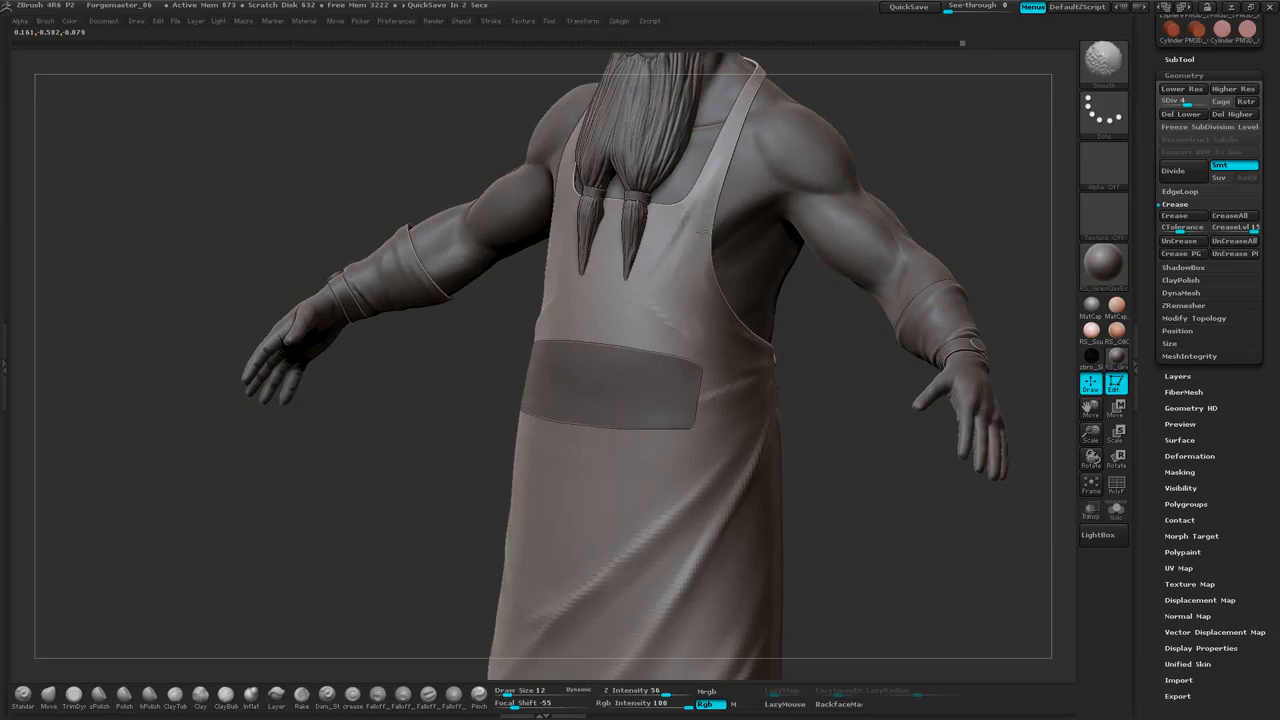
pyautogui.keyDown('shift'); pyautogui.moveTo(698, 205); pyautogui.dragTo(680, 243); pyautogui.keyUp('shift')
pyautogui.moveTo(895, 130)
pyautogui.mouseDown()
pyautogui.moveTo(930, 148)
pyautogui.moveTo(905, 225)
pyautogui.moveTo(930, 205)
pyautogui.mouseUp()
pyautogui.keyDown('shift'); pyautogui.moveTo(677, 287); pyautogui.dragTo(602, 380); pyautogui.keyUp('shift')
pyautogui.moveTo(671, 279)
pyautogui.mouseDown()
pyautogui.moveTo(604, 384)
pyautogui.moveTo(663, 388)
pyautogui.moveTo(684, 285)
pyautogui.moveTo(628, 354)
pyautogui.moveTo(661, 294)
pyautogui.moveTo(641, 327)
pyautogui.mouseUp()
pyautogui.moveTo(903, 166); pyautogui.dragTo(934, 174)
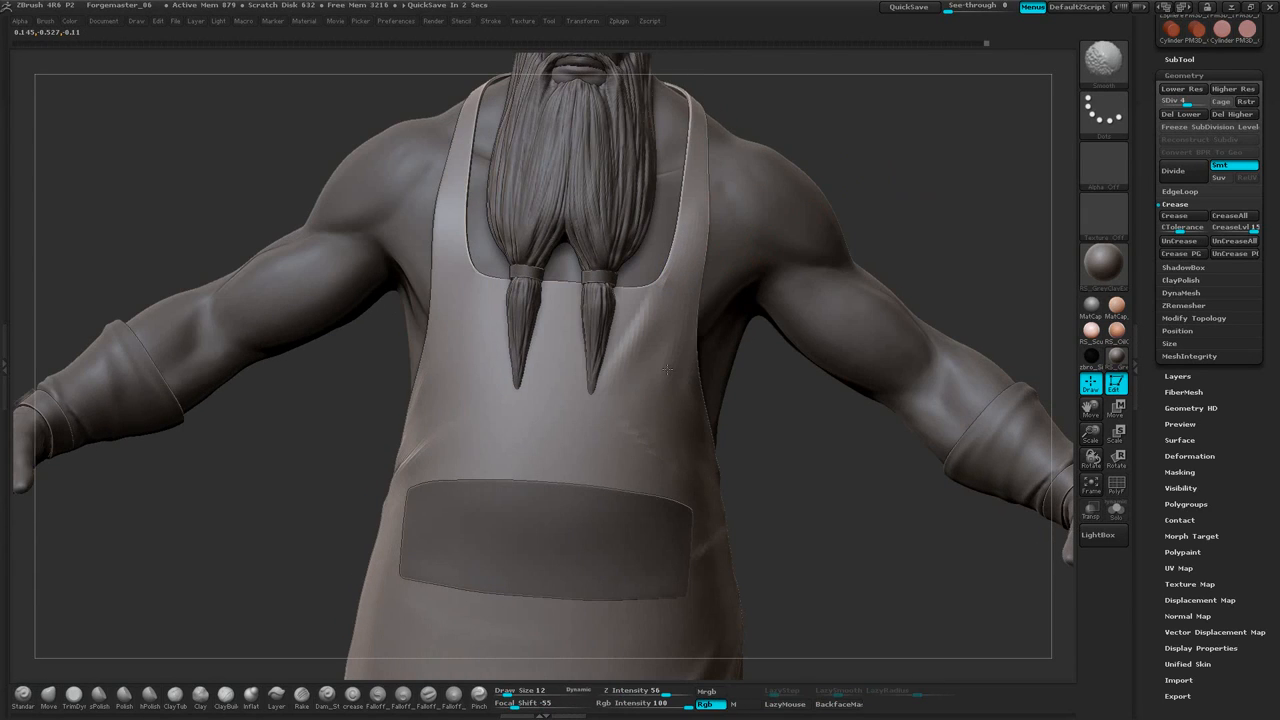
# Add matching faint creases below the character's right shoulder strap and smooth the apron's chest area
pyautogui.moveTo(905, 197)
pyautogui.mouseDown()
pyautogui.moveTo(918, 204)
pyautogui.moveTo(905, 222)
pyautogui.mouseUp()
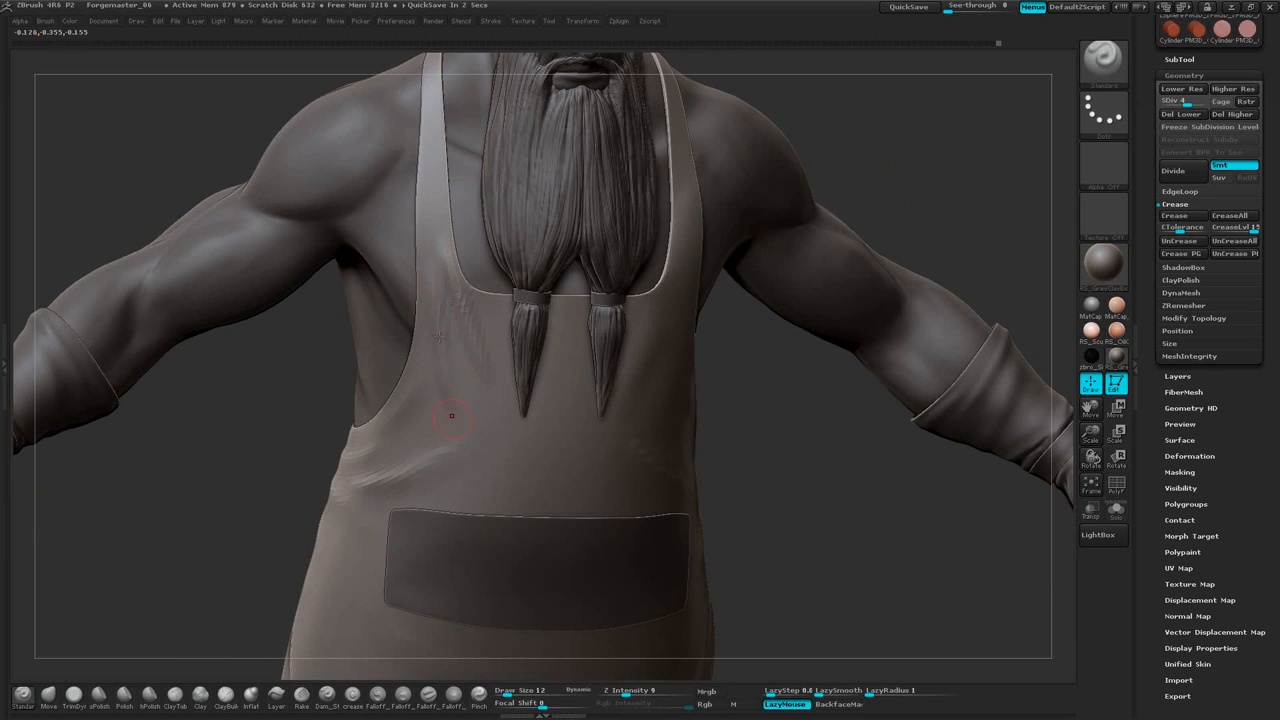
pyautogui.press('shift')
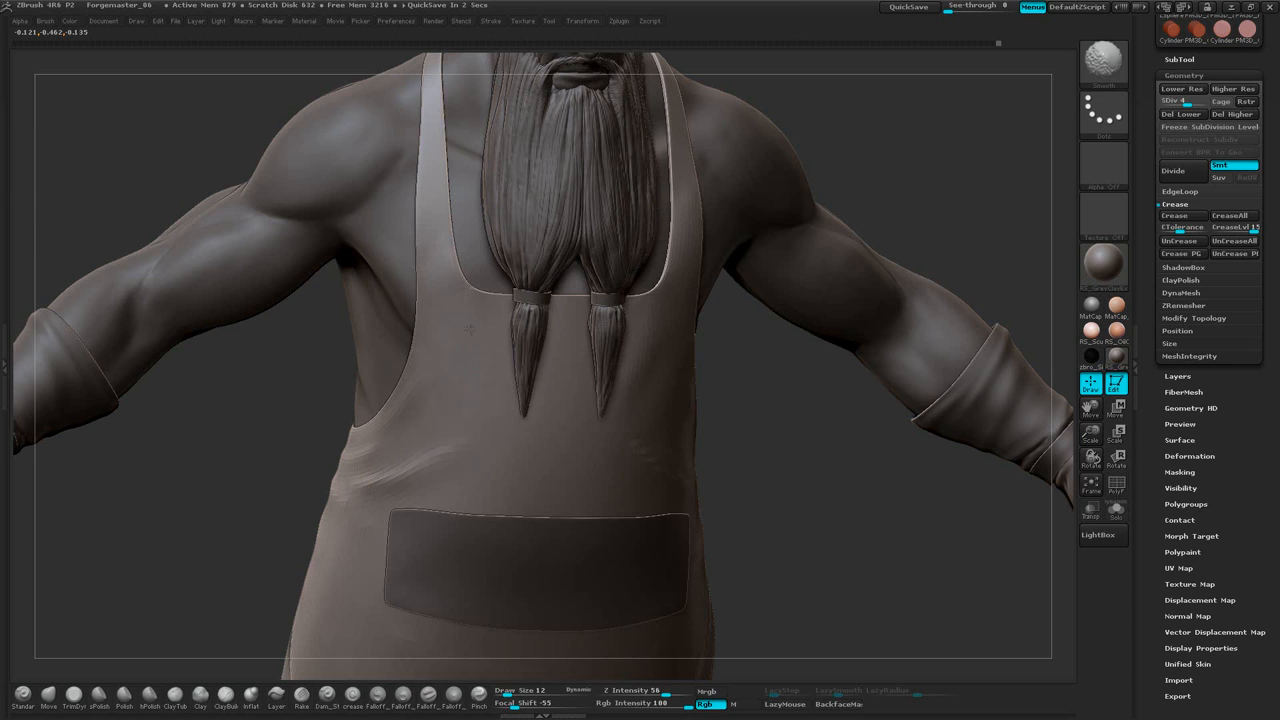
pyautogui.moveTo(900, 165)
pyautogui.mouseDown()
pyautogui.moveTo(914, 149)
pyautogui.moveTo(886, 142)
pyautogui.moveTo(897, 167)
pyautogui.moveTo(825, 178)
pyautogui.mouseUp()
pyautogui.keyDown('shift'); pyautogui.moveTo(614, 363); pyautogui.dragTo(700, 397); pyautogui.keyUp('shift')
# Subdivide the apron to level 5 and lightly smooth the diagonal folds on its front
pyautogui.rightClick(837, 356)
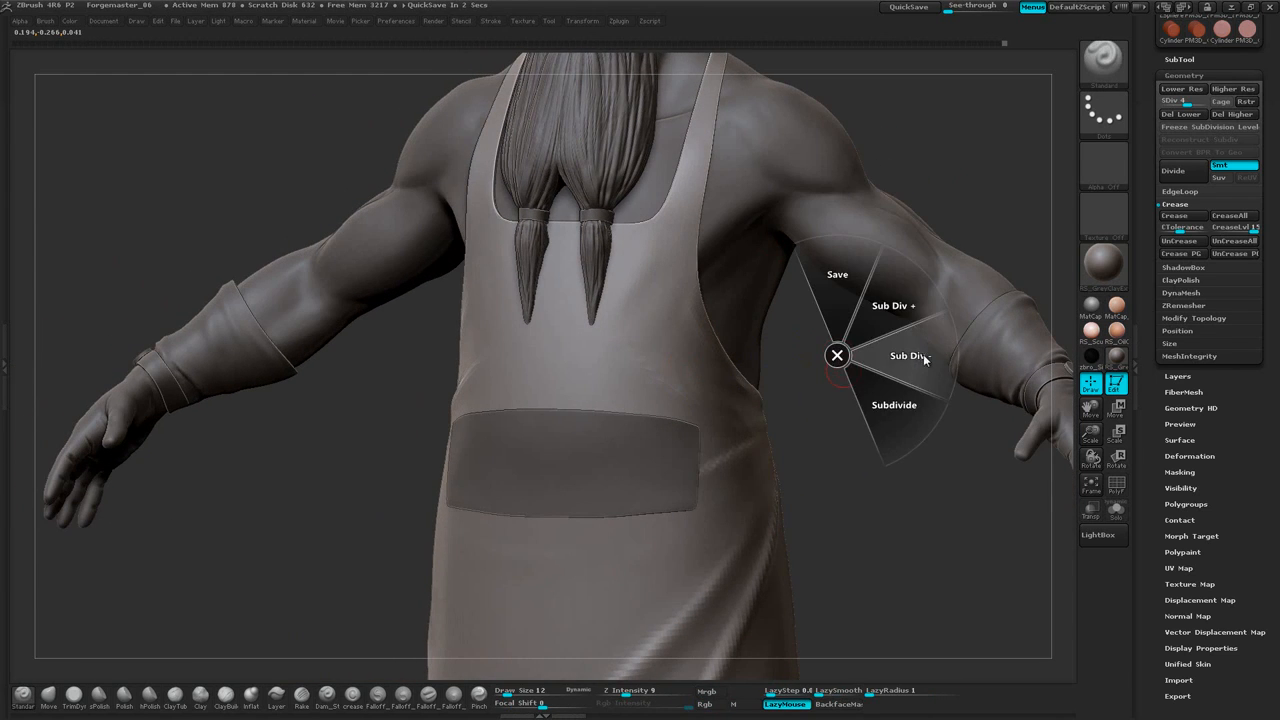
pyautogui.click(878, 400)
pyautogui.moveTo(851, 409); pyautogui.dragTo(671, 409)
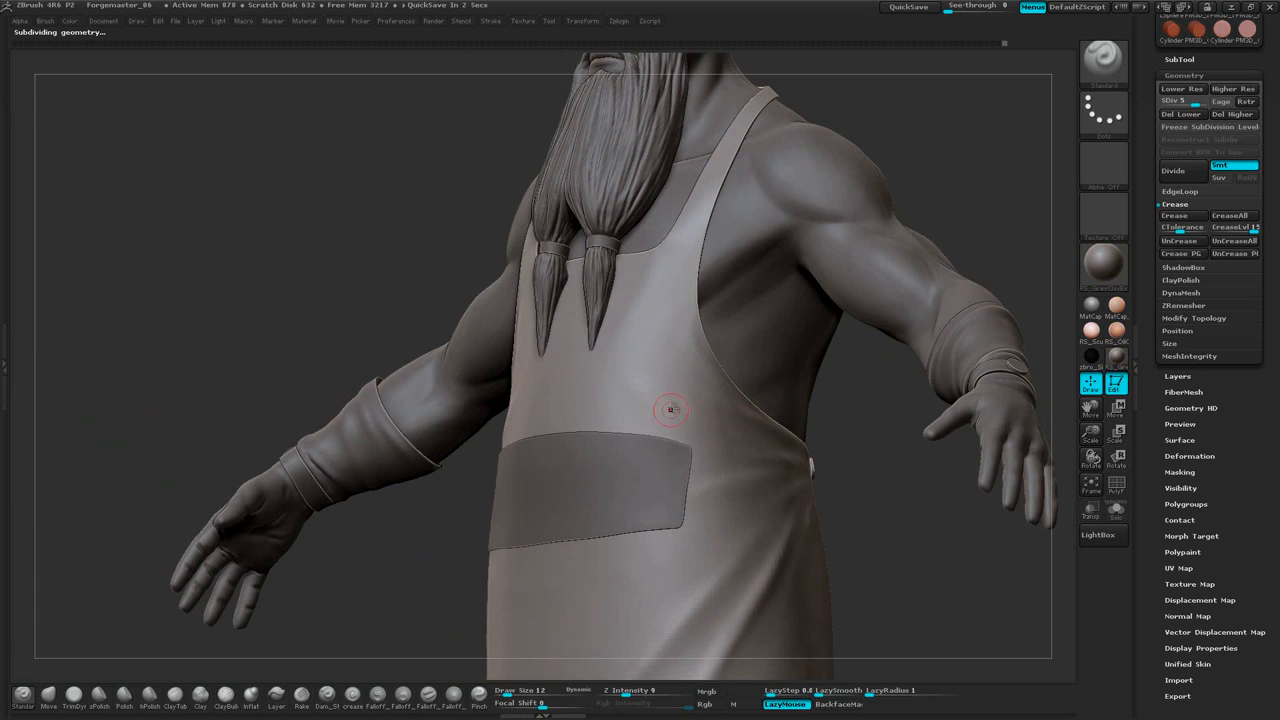
pyautogui.press('shift')
pyautogui.keyDown('shift'); pyautogui.moveTo(868, 150); pyautogui.dragTo(950, 158); pyautogui.keyUp('shift')
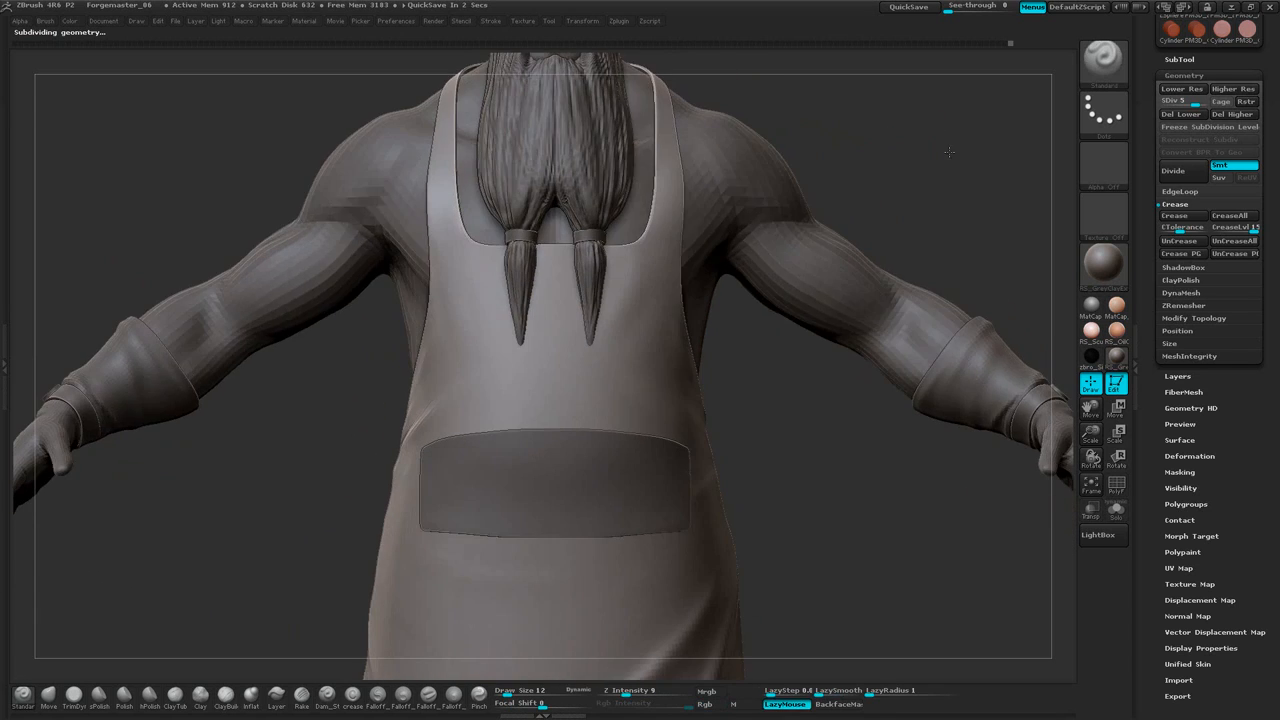
pyautogui.keyDown('alt'); pyautogui.moveTo(885, 240); pyautogui.dragTo(846, 162); pyautogui.keyUp('alt')
pyautogui.keyDown('alt'); pyautogui.moveTo(864, 300); pyautogui.dragTo(888, 180); pyautogui.keyUp('alt')
pyautogui.keyDown('alt'); pyautogui.moveTo(824, 397); pyautogui.dragTo(845, 248); pyautogui.keyUp('alt')
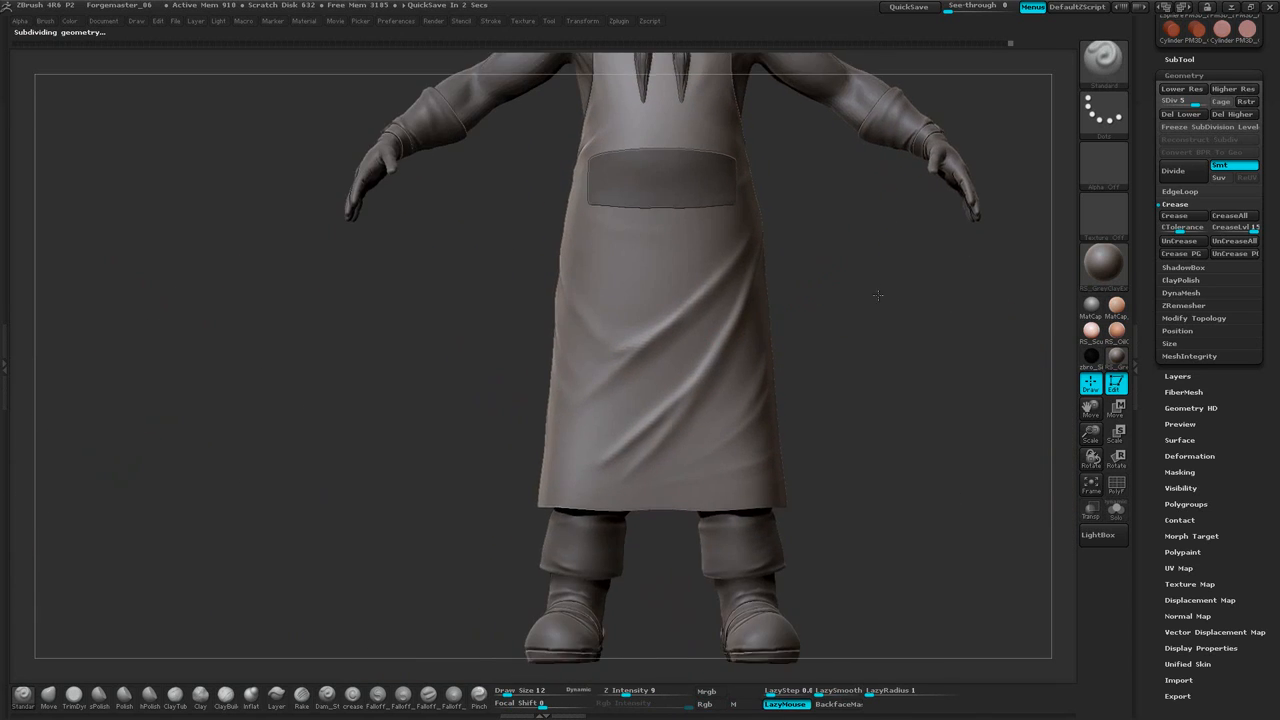
pyautogui.moveTo(880, 291)
pyautogui.keyDown('alt'); pyautogui.mouseDown()
pyautogui.moveTo(920, 271)
pyautogui.moveTo(876, 278)
pyautogui.mouseUp(); pyautogui.keyUp('alt')
pyautogui.press('shift')
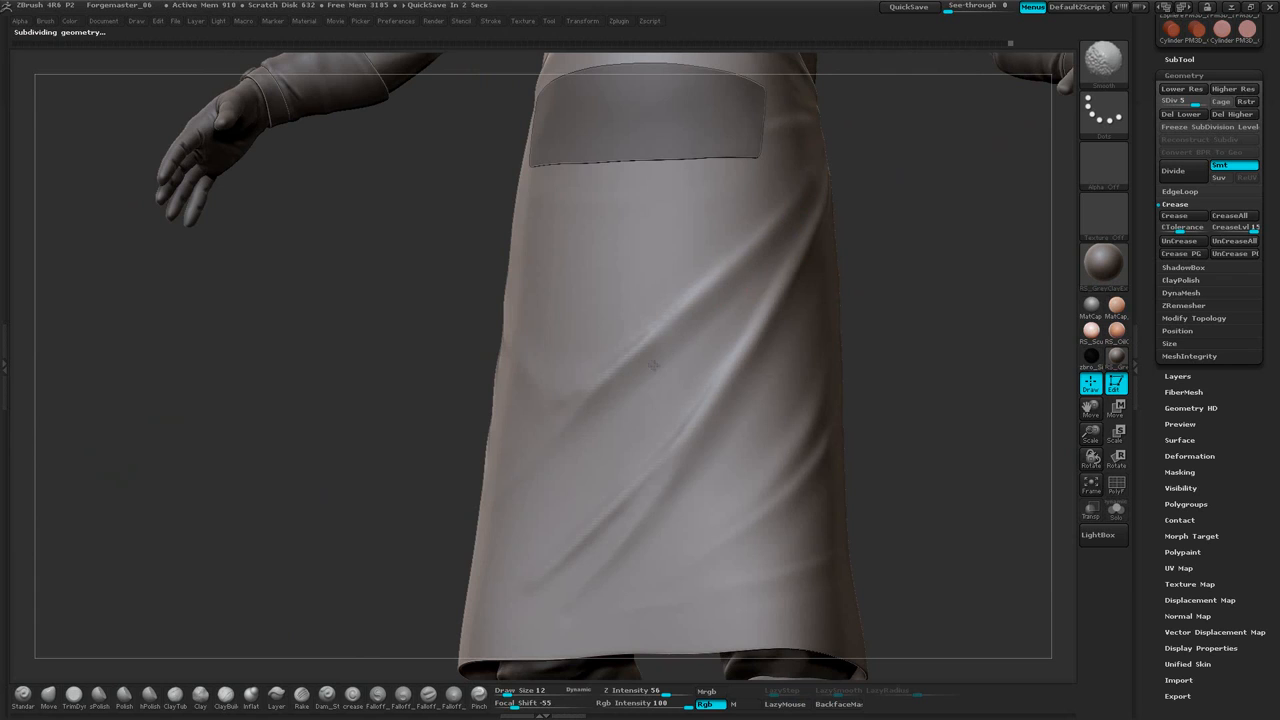
# Polish the diagonal folds on the apron's front with the hPolish brush at draw size 21
pyautogui.click(149, 693)
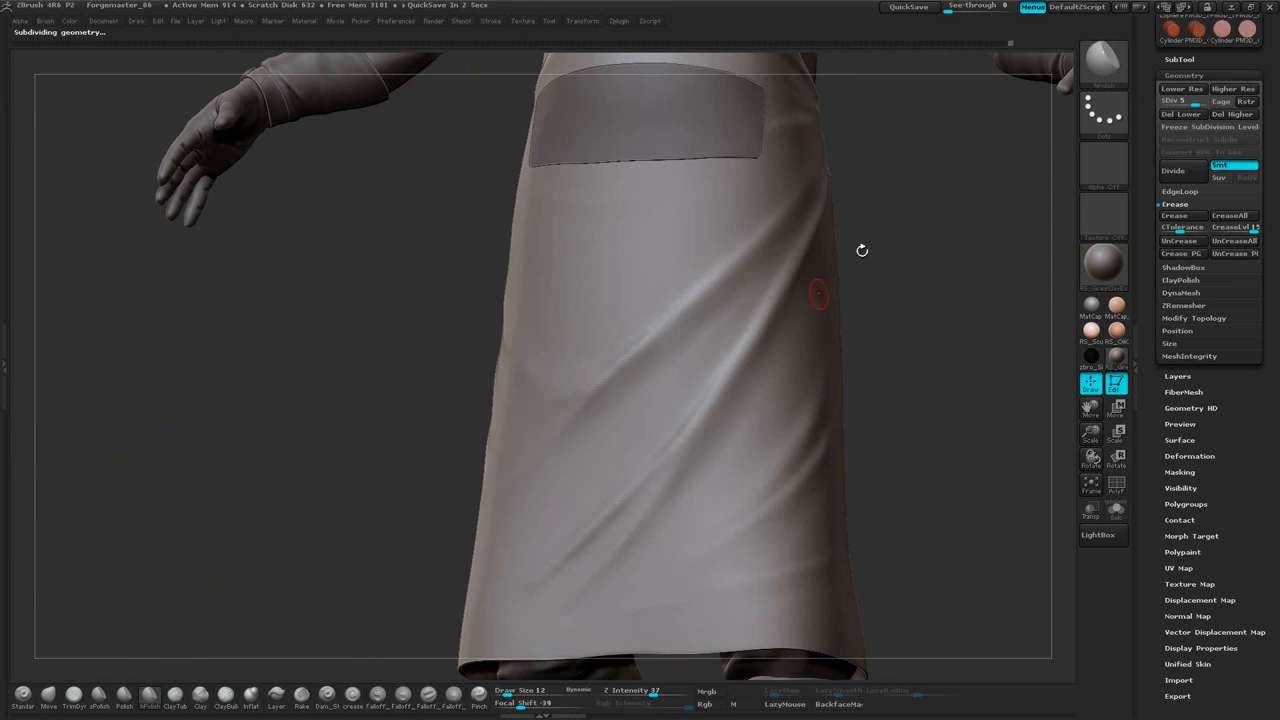
pyautogui.press('space')
pyautogui.moveTo(862, 251); pyautogui.dragTo(918, 232)
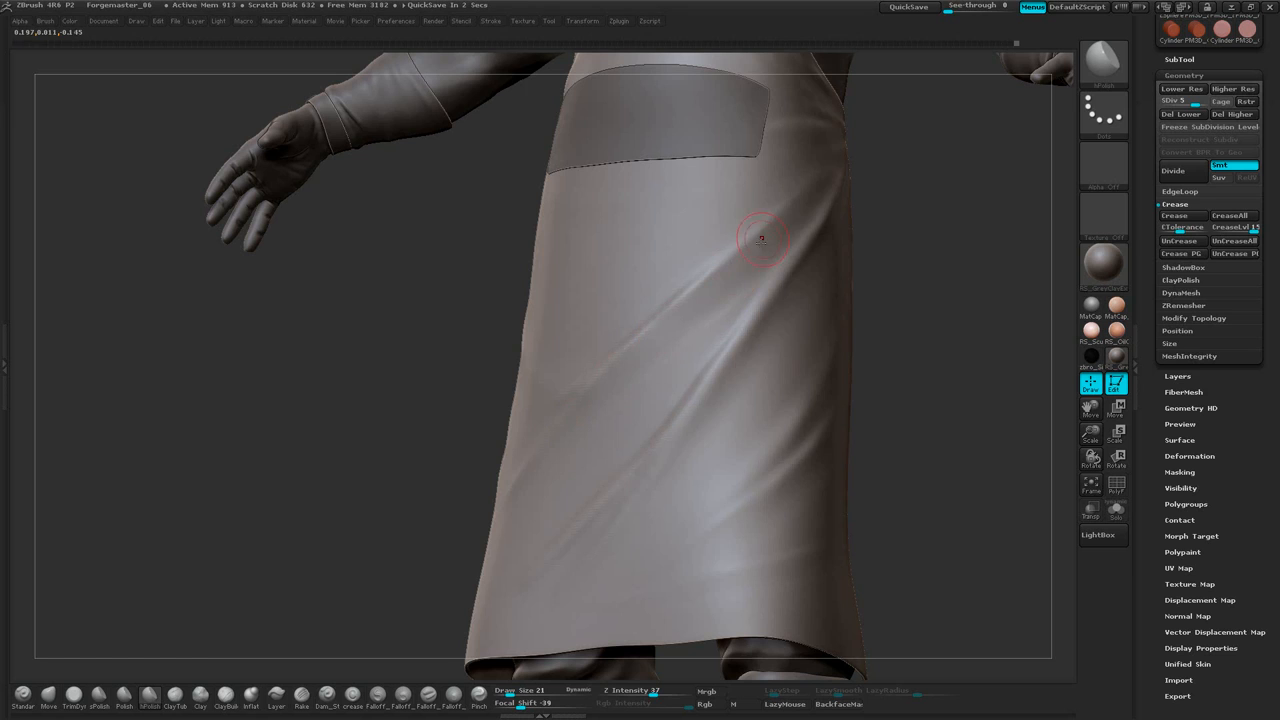
pyautogui.moveTo(896, 240); pyautogui.dragTo(862, 236)
pyautogui.moveTo(590, 392); pyautogui.dragTo(672, 314)
pyautogui.moveTo(534, 477); pyautogui.dragTo(708, 347)
pyautogui.moveTo(890, 262); pyautogui.dragTo(862, 290)
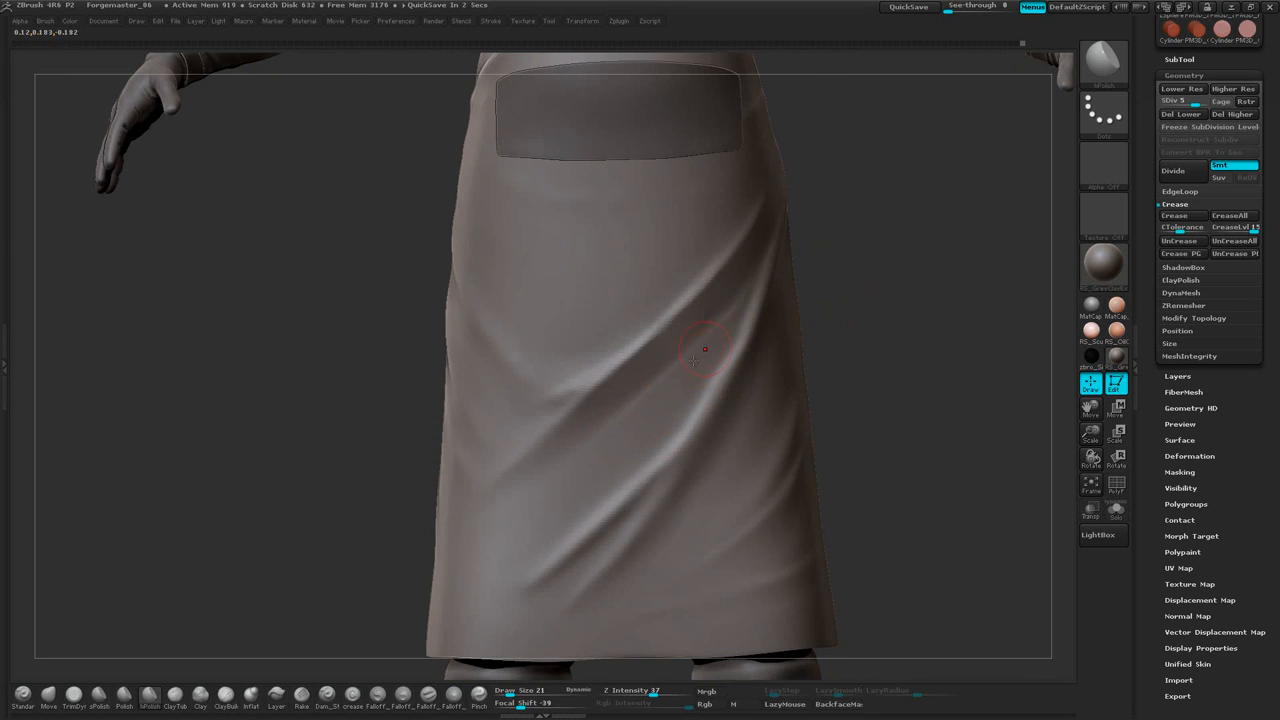
pyautogui.moveTo(606, 444); pyautogui.dragTo(692, 362)
pyautogui.moveTo(872, 268); pyautogui.dragTo(910, 262)
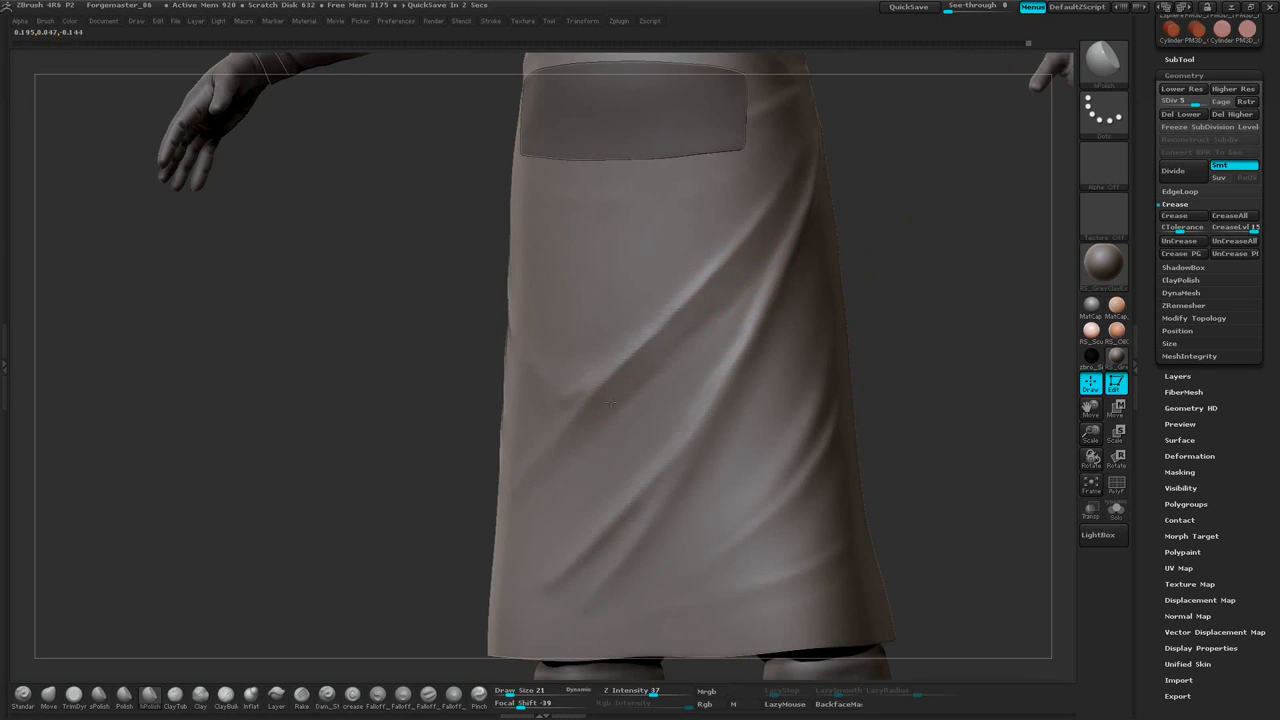
# Polish the long diagonal folds along the character's left side of the apron down toward the hem
pyautogui.moveTo(888, 212)
pyautogui.mouseDown()
pyautogui.moveTo(786, 249)
pyautogui.moveTo(886, 234)
pyautogui.mouseUp()
pyautogui.keyDown('alt'); pyautogui.moveTo(898, 338); pyautogui.dragTo(952, 218); pyautogui.keyUp('alt')
pyautogui.moveTo(891, 183); pyautogui.dragTo(866, 97)
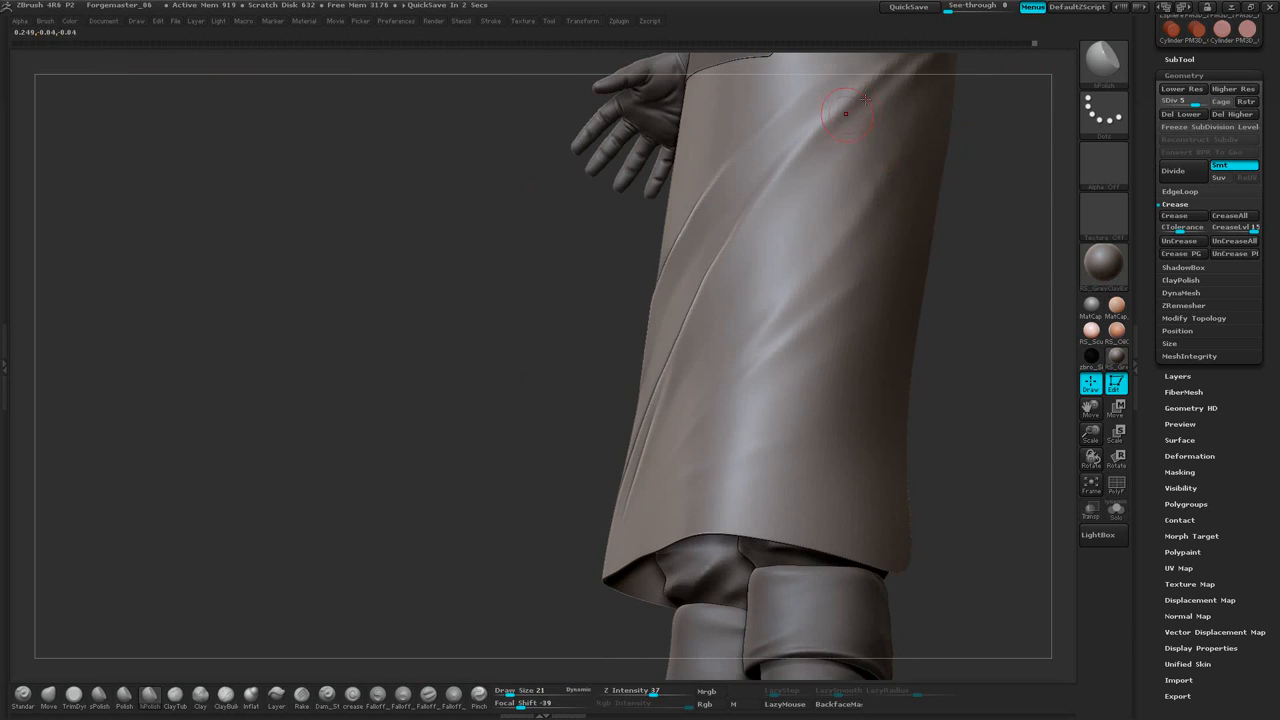
pyautogui.moveTo(716, 272); pyautogui.dragTo(732, 248)
pyautogui.moveTo(759, 297); pyautogui.dragTo(789, 297, button='right')
pyautogui.moveTo(760, 286); pyautogui.dragTo(774, 216)
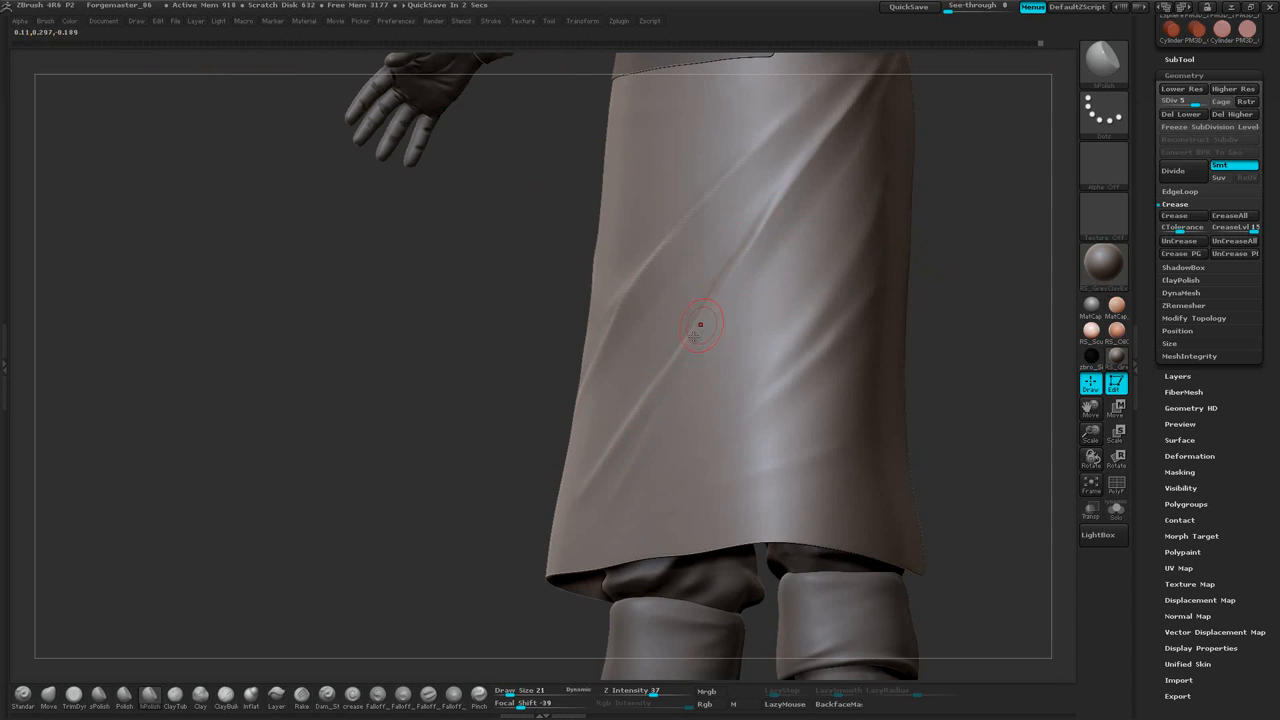
# Reduce the hPolish brush size and switch the model's material to the gray MatCap
pyautogui.moveTo(967, 268)
pyautogui.keyDown('shift'); pyautogui.mouseDown()
pyautogui.moveTo(911, 271)
pyautogui.moveTo(917, 249)
pyautogui.moveTo(946, 237)
pyautogui.moveTo(919, 296)
pyautogui.moveTo(912, 264)
pyautogui.moveTo(900, 264)
pyautogui.mouseUp(); pyautogui.keyUp('shift')
pyautogui.press('space')
pyautogui.moveTo(887, 313); pyautogui.dragTo(889, 346)
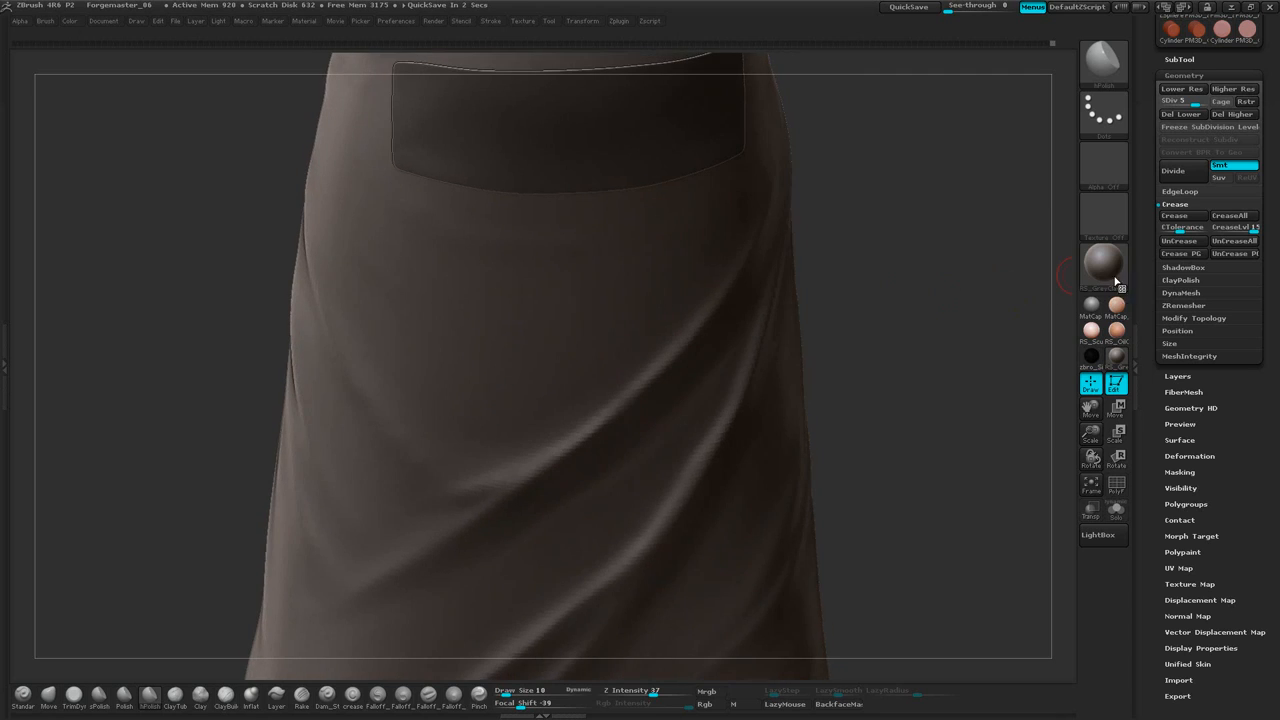
pyautogui.click(1092, 312)
pyautogui.moveTo(897, 243)
pyautogui.mouseDown()
pyautogui.moveTo(896, 264)
pyautogui.moveTo(884, 258)
pyautogui.mouseUp()
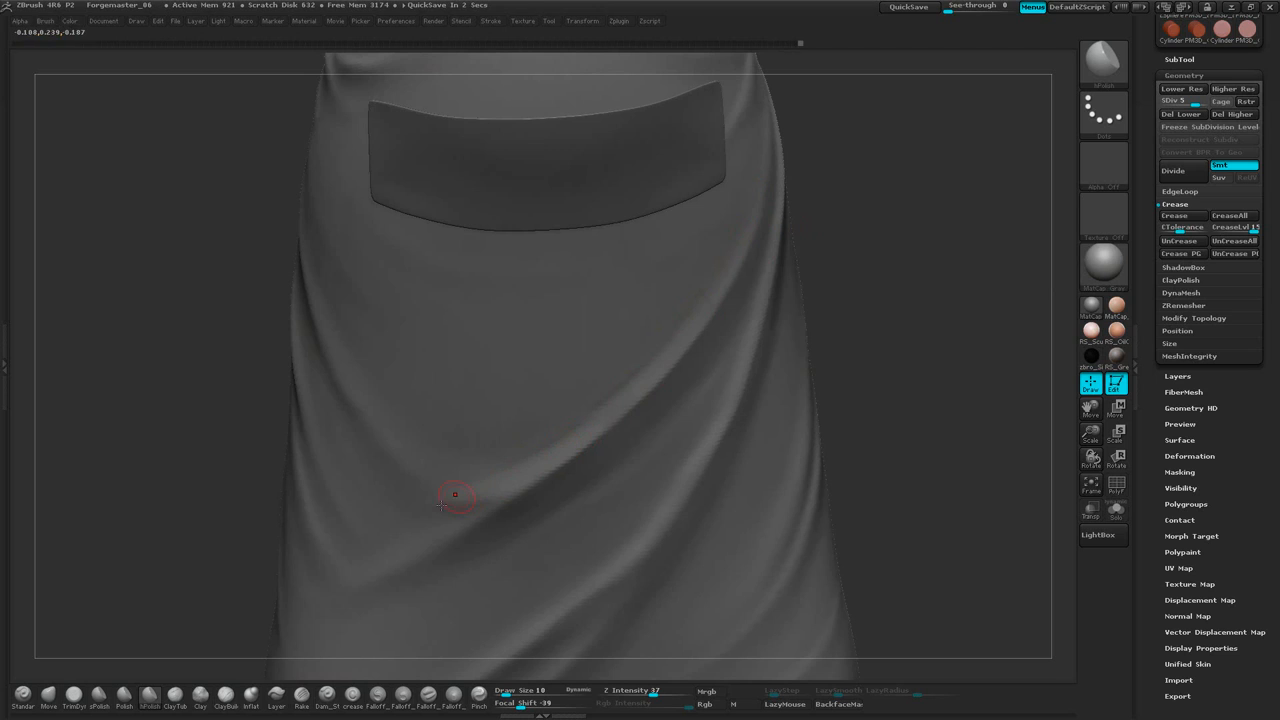
# Polish and smooth the V-shaped front fold and the diagonal folds on the character's right side
pyautogui.press('shift')
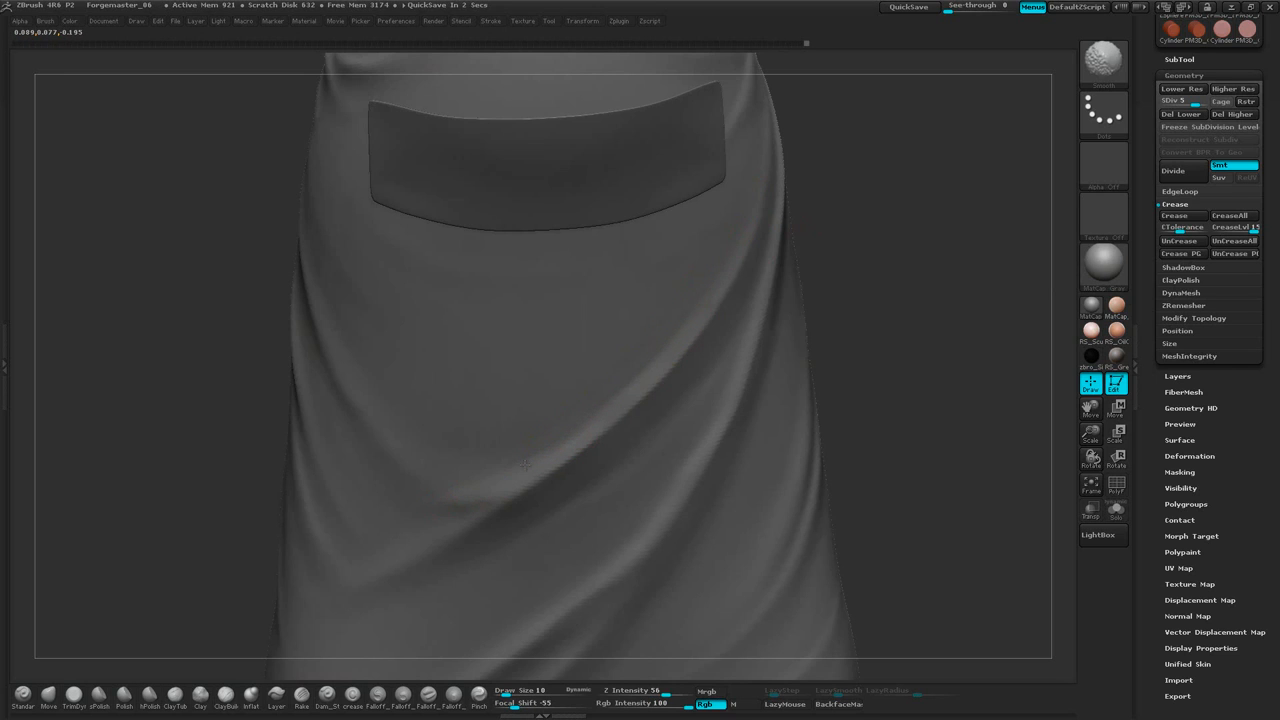
pyautogui.moveTo(908, 248)
pyautogui.mouseDown()
pyautogui.moveTo(934, 194)
pyautogui.moveTo(914, 229)
pyautogui.moveTo(862, 267)
pyautogui.moveTo(883, 231)
pyautogui.moveTo(894, 283)
pyautogui.moveTo(882, 260)
pyautogui.mouseUp()
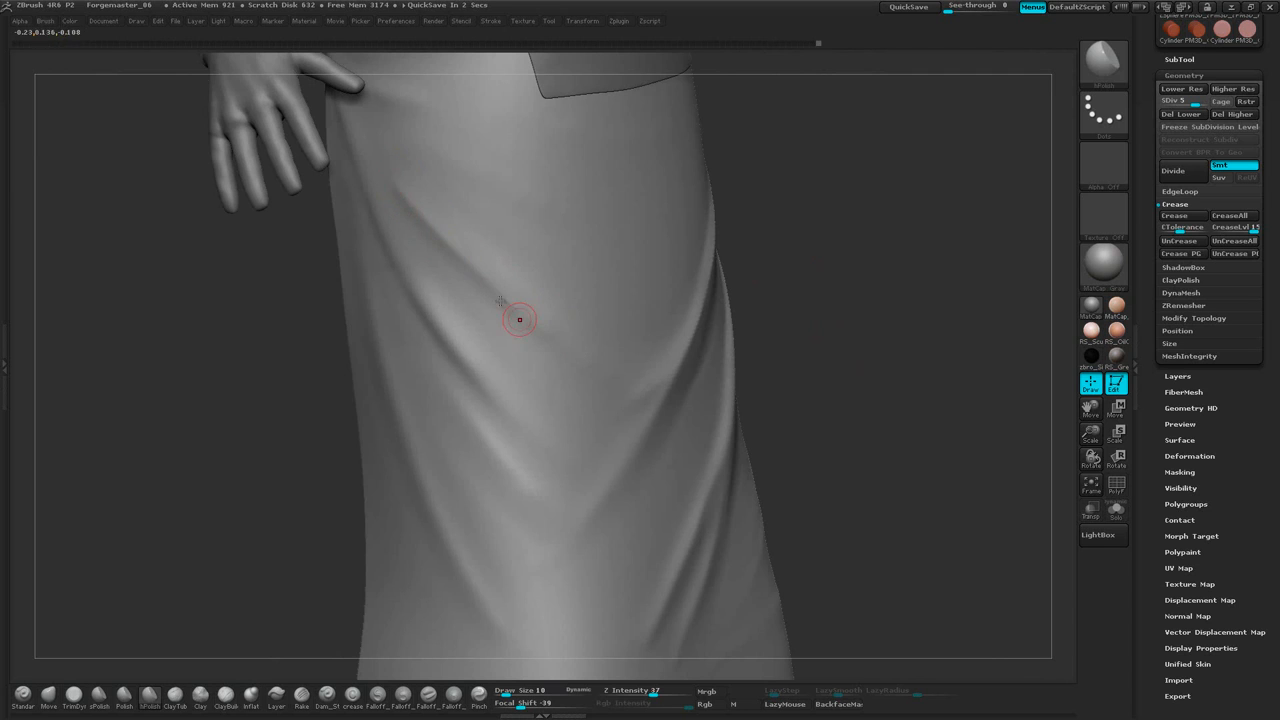
pyautogui.moveTo(832, 285)
pyautogui.mouseDown()
pyautogui.moveTo(845, 256)
pyautogui.moveTo(780, 271)
pyautogui.moveTo(769, 261)
pyautogui.moveTo(794, 286)
pyautogui.moveTo(865, 227)
pyautogui.moveTo(874, 238)
pyautogui.mouseUp()
pyautogui.moveTo(874, 238); pyautogui.dragTo(886, 232)
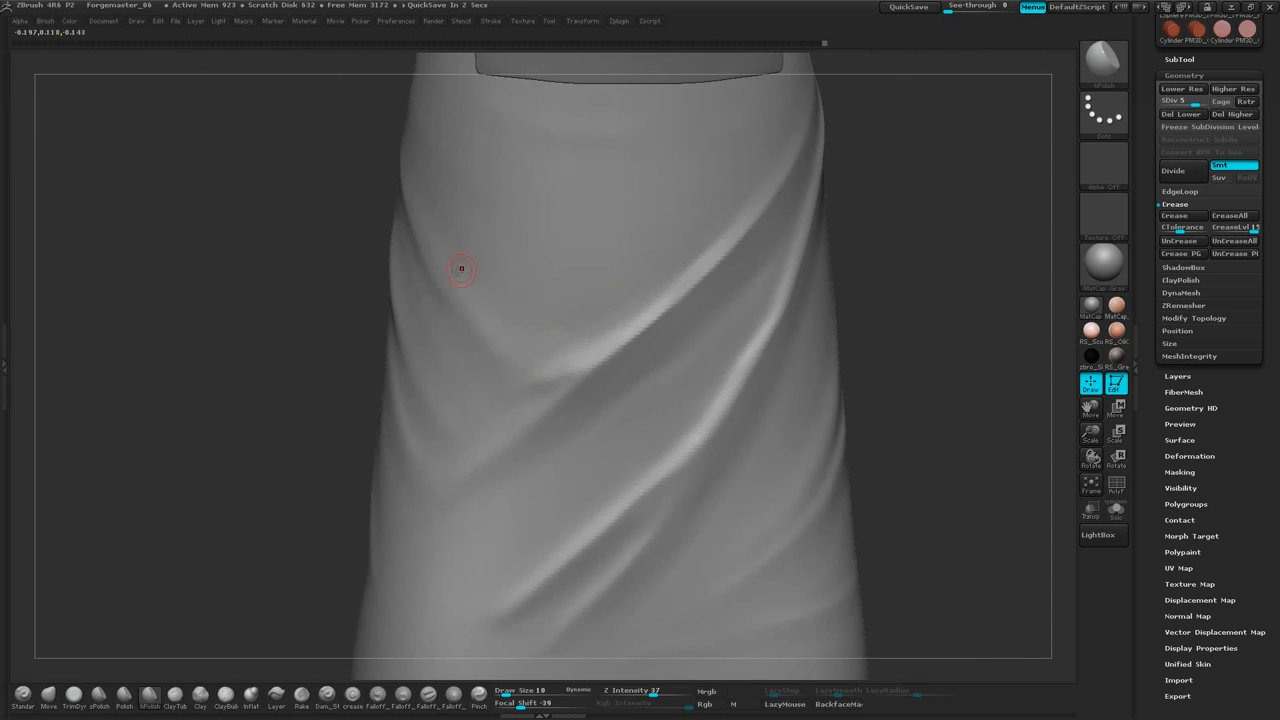
# Smooth the bottom of the apron's front V-shaped fold and polish its edge, reducing the hPolish draw size to 7
pyautogui.moveTo(569, 372); pyautogui.dragTo(545, 389)
pyautogui.moveTo(524, 417)
pyautogui.keyDown('shift'); pyautogui.mouseDown()
pyautogui.moveTo(506, 423)
pyautogui.moveTo(508, 402)
pyautogui.mouseUp(); pyautogui.keyUp('shift')
pyautogui.moveTo(930, 285)
pyautogui.mouseDown()
pyautogui.moveTo(950, 286)
pyautogui.moveTo(906, 260)
pyautogui.moveTo(880, 331)
pyautogui.moveTo(903, 340)
pyautogui.moveTo(906, 260)
pyautogui.mouseUp()
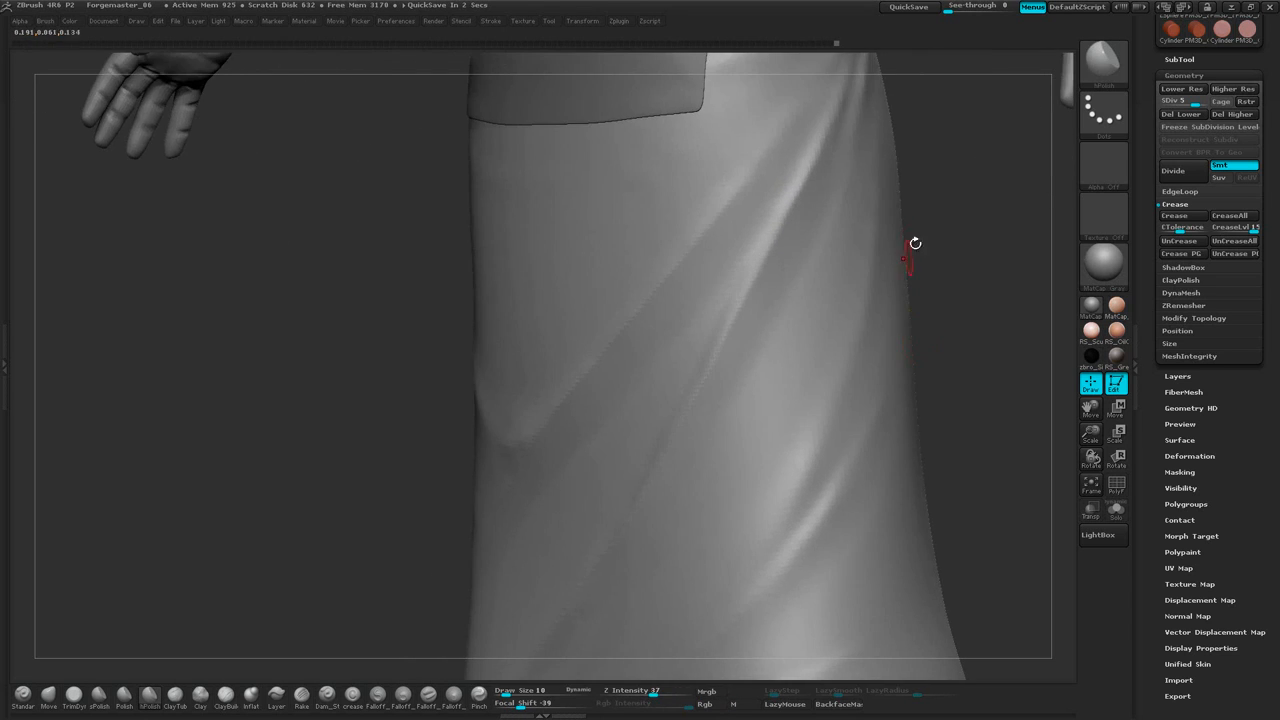
pyautogui.moveTo(951, 215)
pyautogui.mouseDown()
pyautogui.moveTo(960, 269)
pyautogui.moveTo(970, 260)
pyautogui.mouseUp()
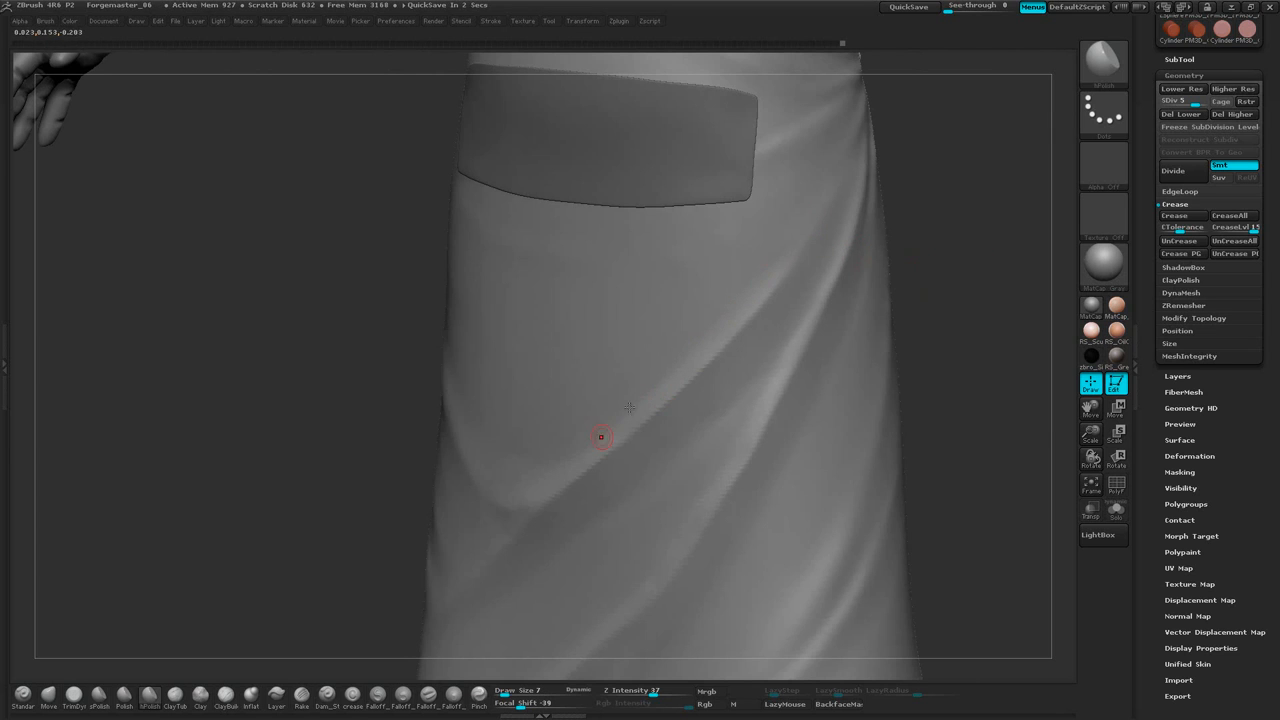
# Enlarge the hPolish brush and polish the folds radiating from the waist strap over the character's left hip
pyautogui.moveTo(954, 263)
pyautogui.mouseDown()
pyautogui.moveTo(851, 340)
pyautogui.moveTo(873, 386)
pyautogui.moveTo(909, 369)
pyautogui.moveTo(903, 403)
pyautogui.moveTo(859, 373)
pyautogui.mouseUp()
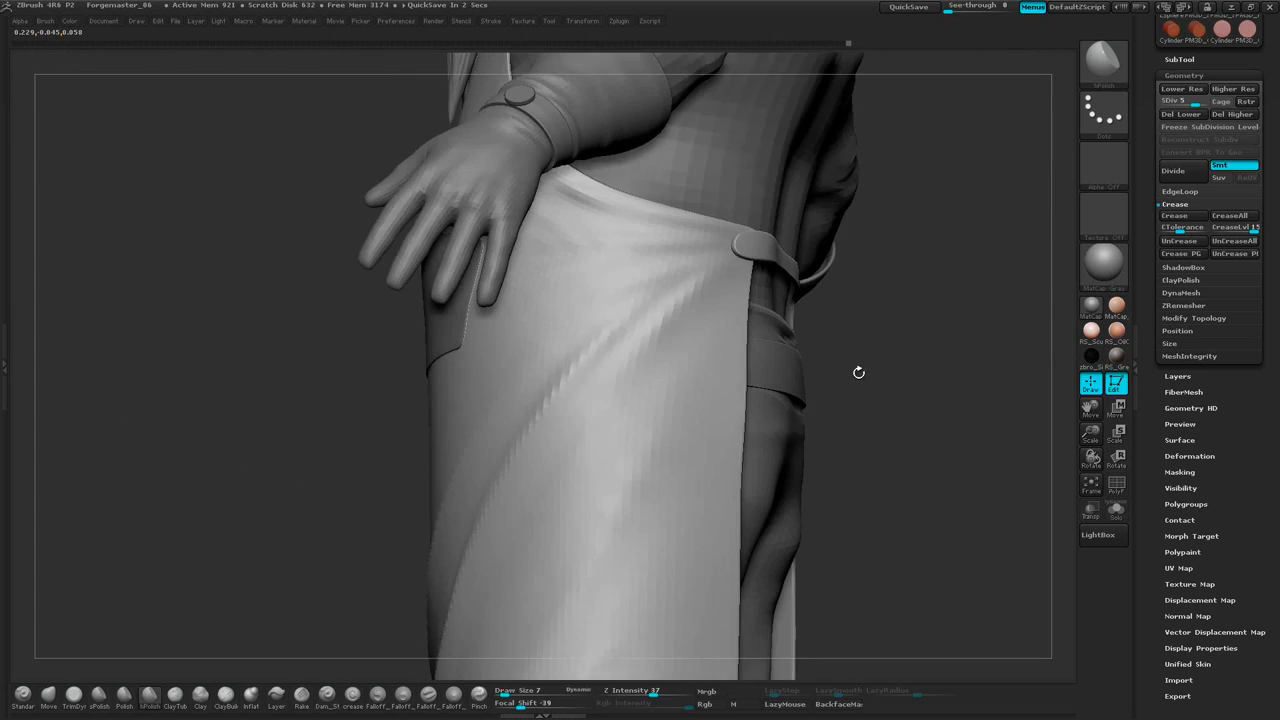
pyautogui.moveTo(911, 314)
pyautogui.mouseDown()
pyautogui.moveTo(911, 340)
pyautogui.moveTo(901, 336)
pyautogui.mouseUp()
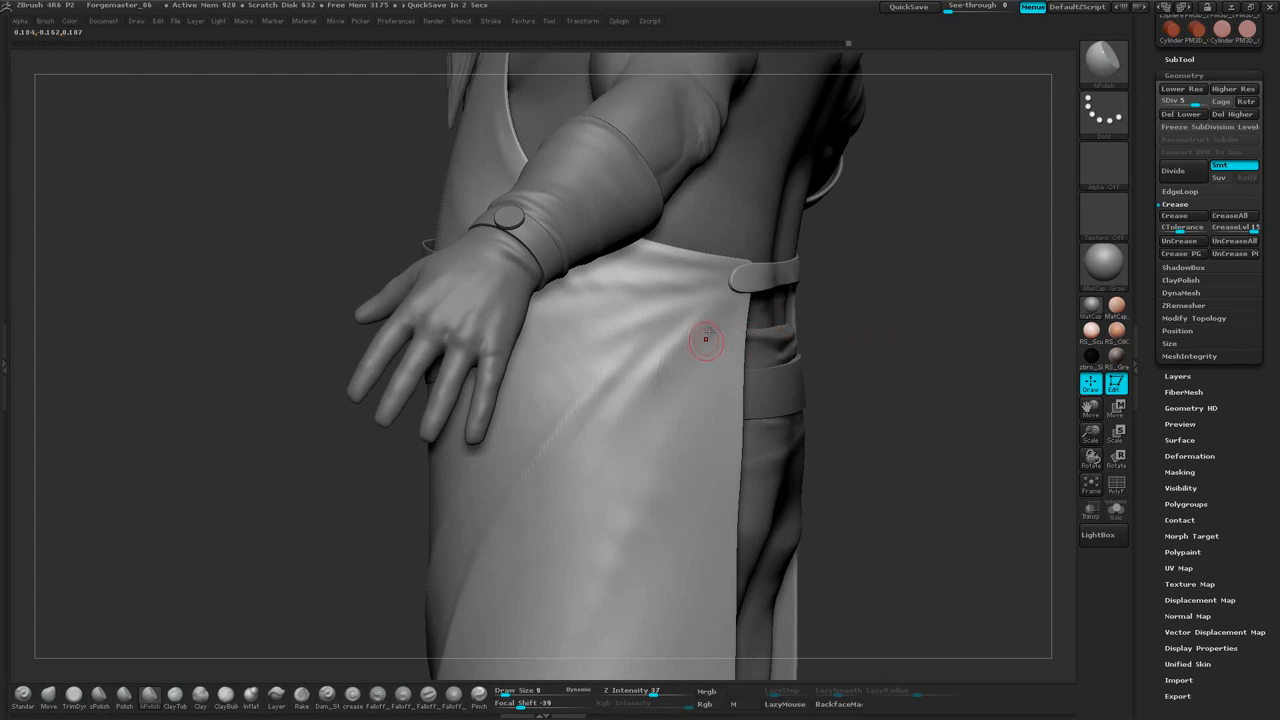
pyautogui.press(']')
pyautogui.moveTo(698, 338); pyautogui.dragTo(616, 456)
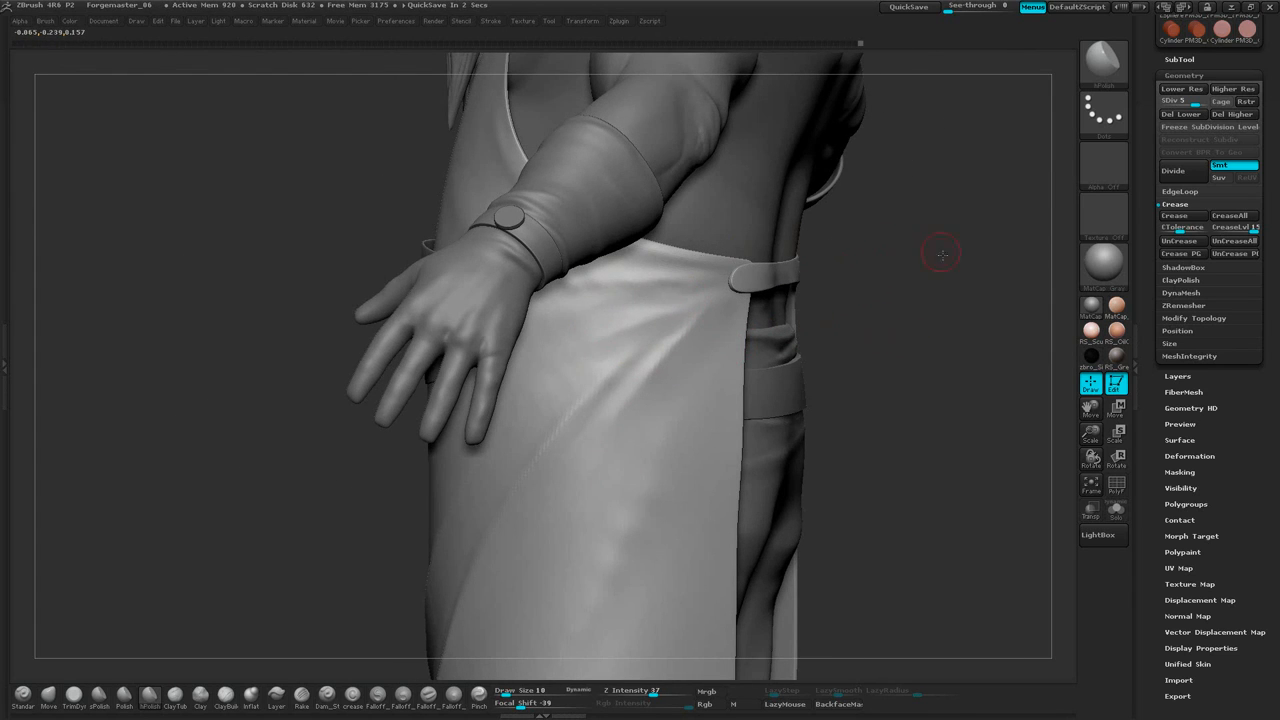
pyautogui.keyDown('alt'); pyautogui.moveTo(937, 257); pyautogui.dragTo(880, 303); pyautogui.keyUp('alt')
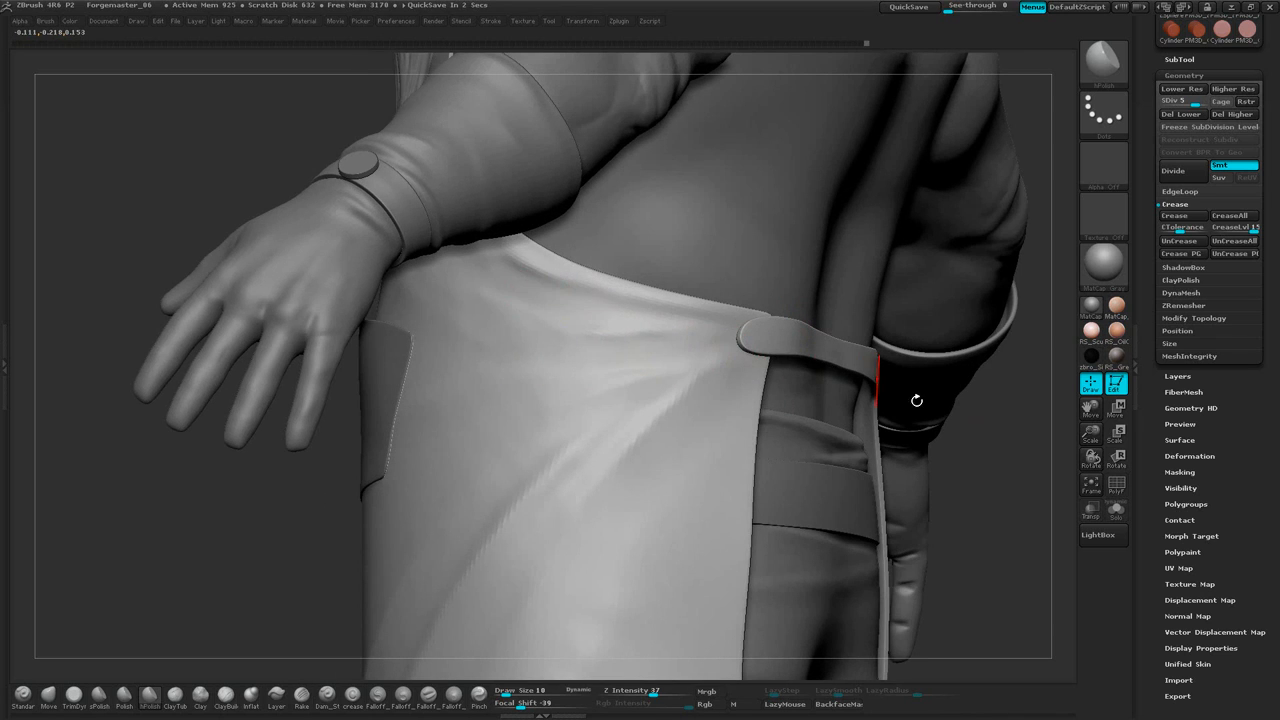
pyautogui.moveTo(917, 400); pyautogui.dragTo(758, 402)
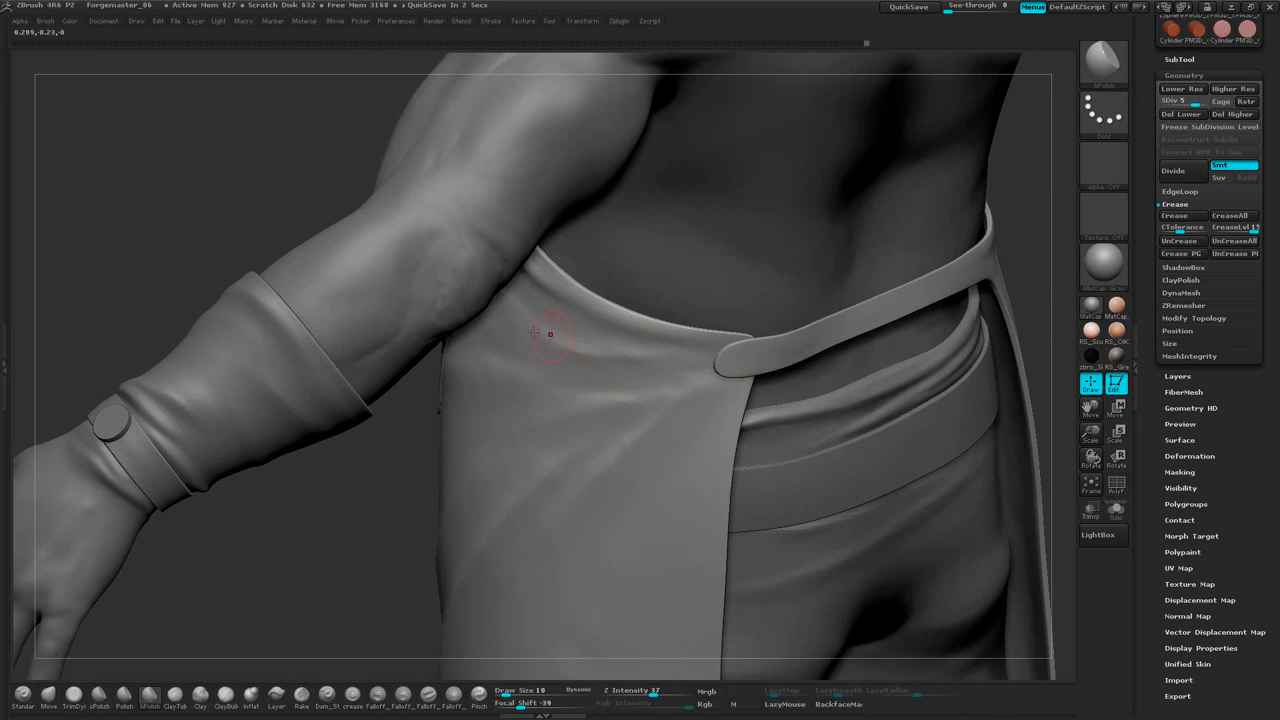
# Polish the folds along the apron's waist between the character's left side opening and the front pocket
pyautogui.moveTo(1025, 211); pyautogui.dragTo(654, 298)
pyautogui.moveTo(838, 358); pyautogui.dragTo(802, 396)
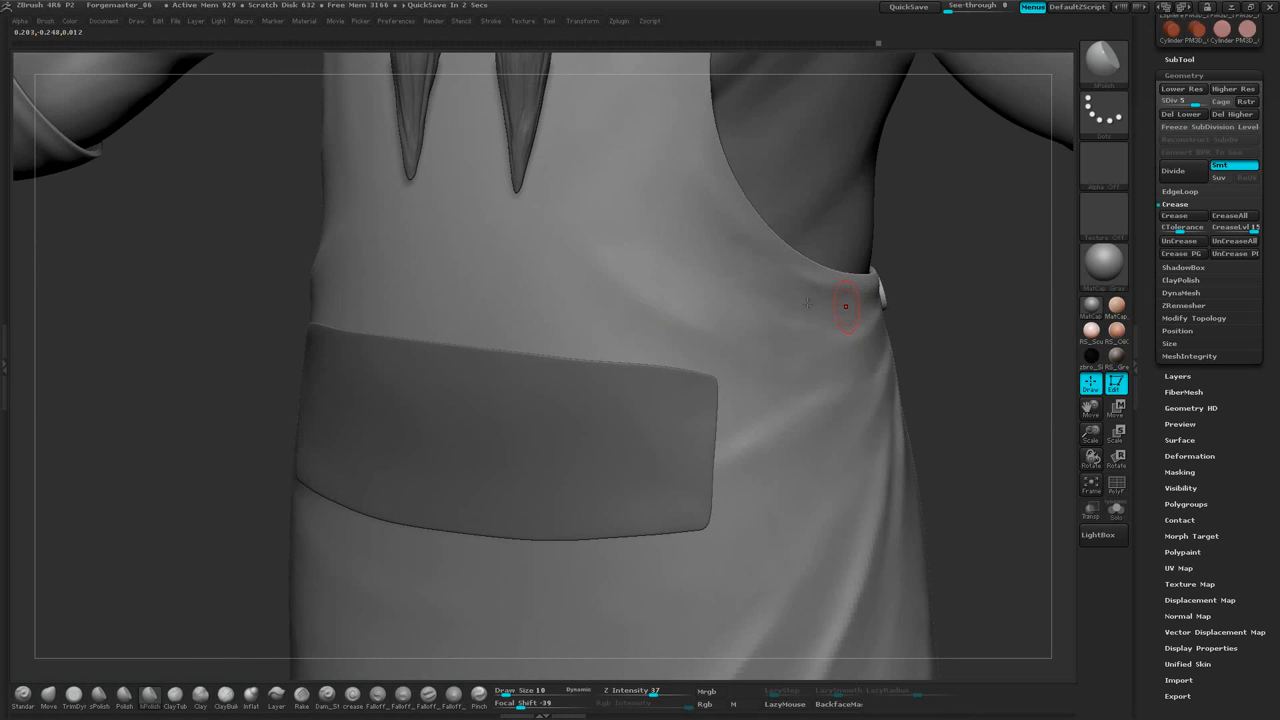
pyautogui.moveTo(957, 288); pyautogui.dragTo(636, 382)
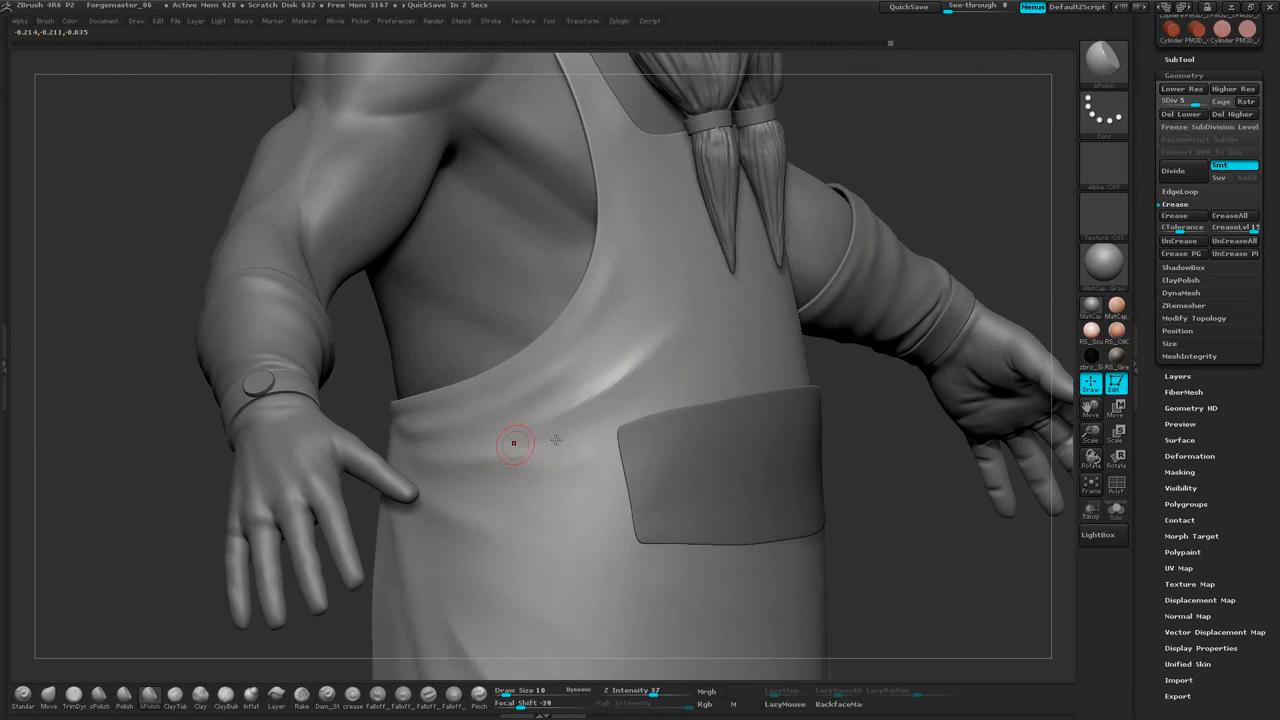
# Polish the short folds radiating from the waist strap on the character's right rear hip
pyautogui.moveTo(877, 458); pyautogui.dragTo(820, 380)
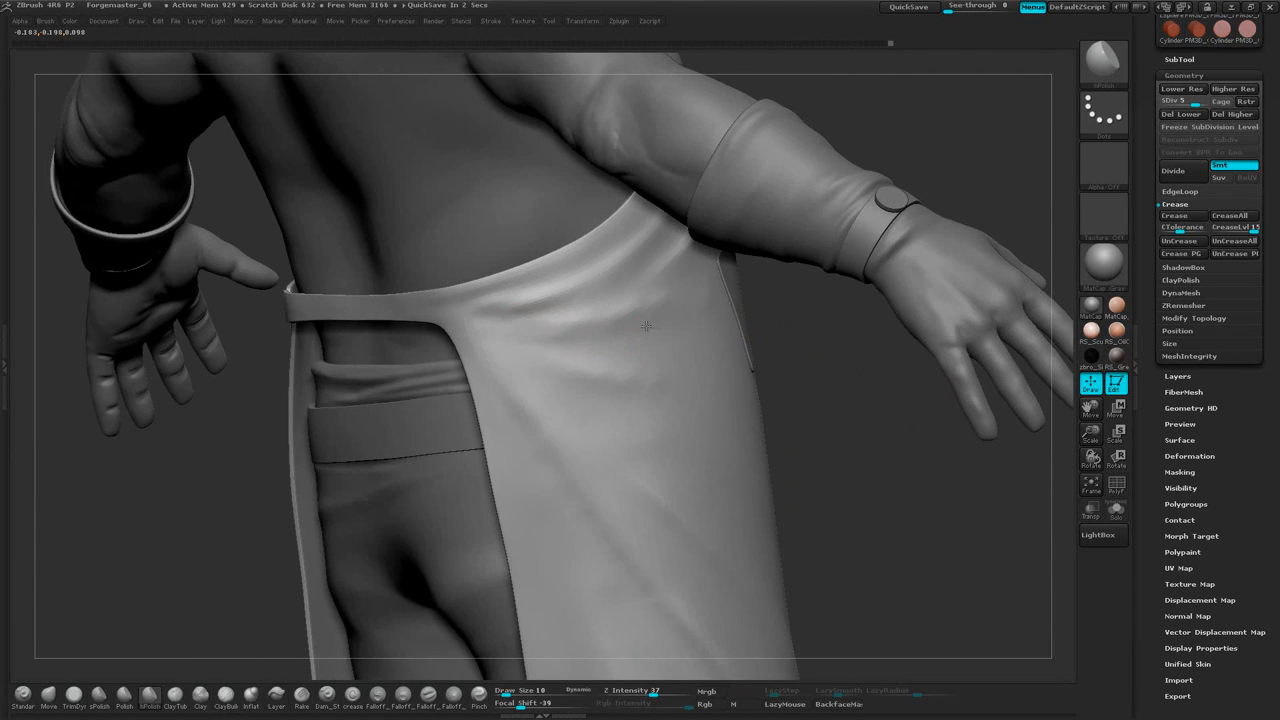
pyautogui.moveTo(518, 313)
pyautogui.mouseDown()
pyautogui.moveTo(499, 314)
pyautogui.moveTo(551, 311)
pyautogui.mouseUp()
pyautogui.moveTo(915, 142); pyautogui.dragTo(962, 148)
pyautogui.moveTo(563, 301); pyautogui.dragTo(562, 308)
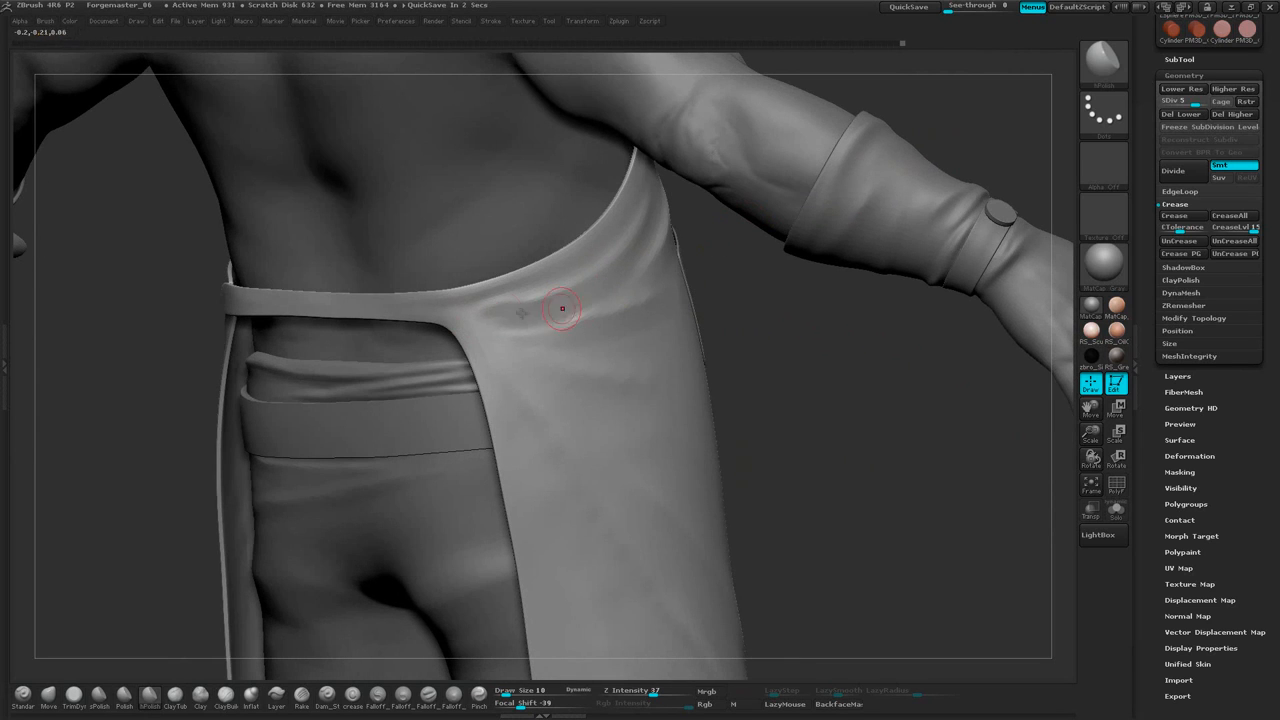
pyautogui.moveTo(757, 314); pyautogui.dragTo(600, 343)
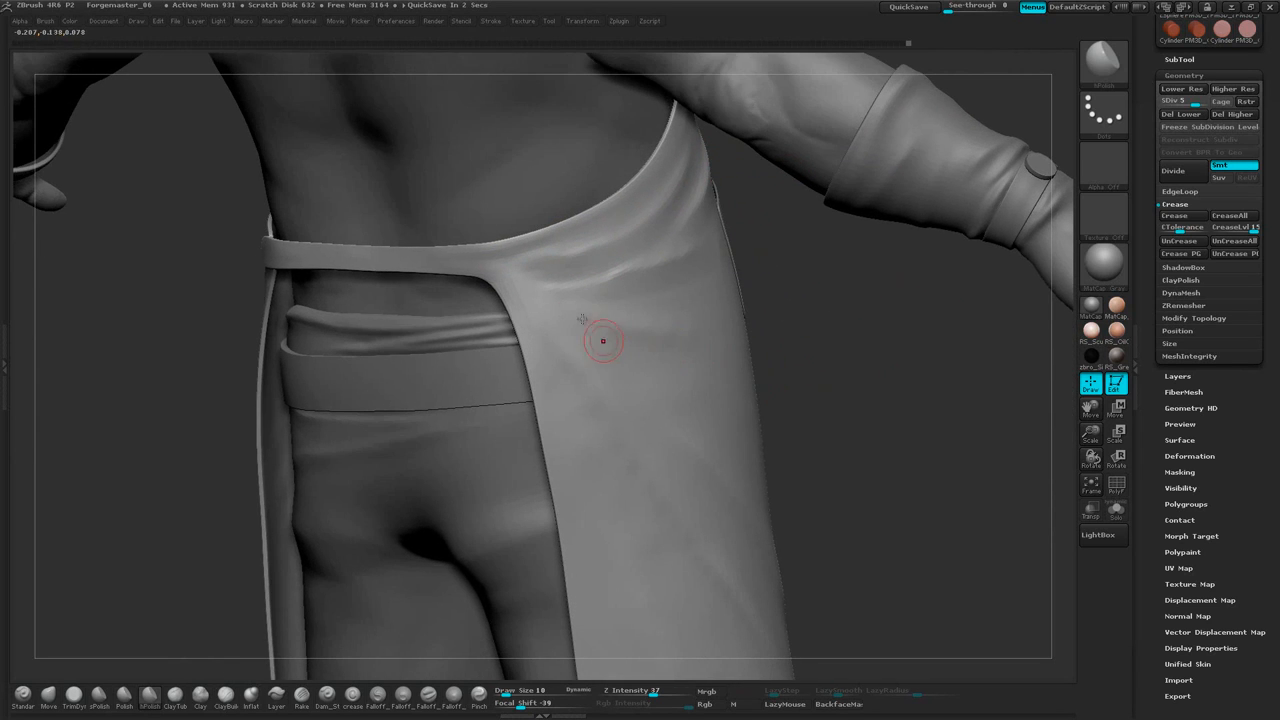
# Polish the long diagonal folds running from the right hip down the character's right side of the apron
pyautogui.moveTo(848, 338); pyautogui.dragTo(689, 317)
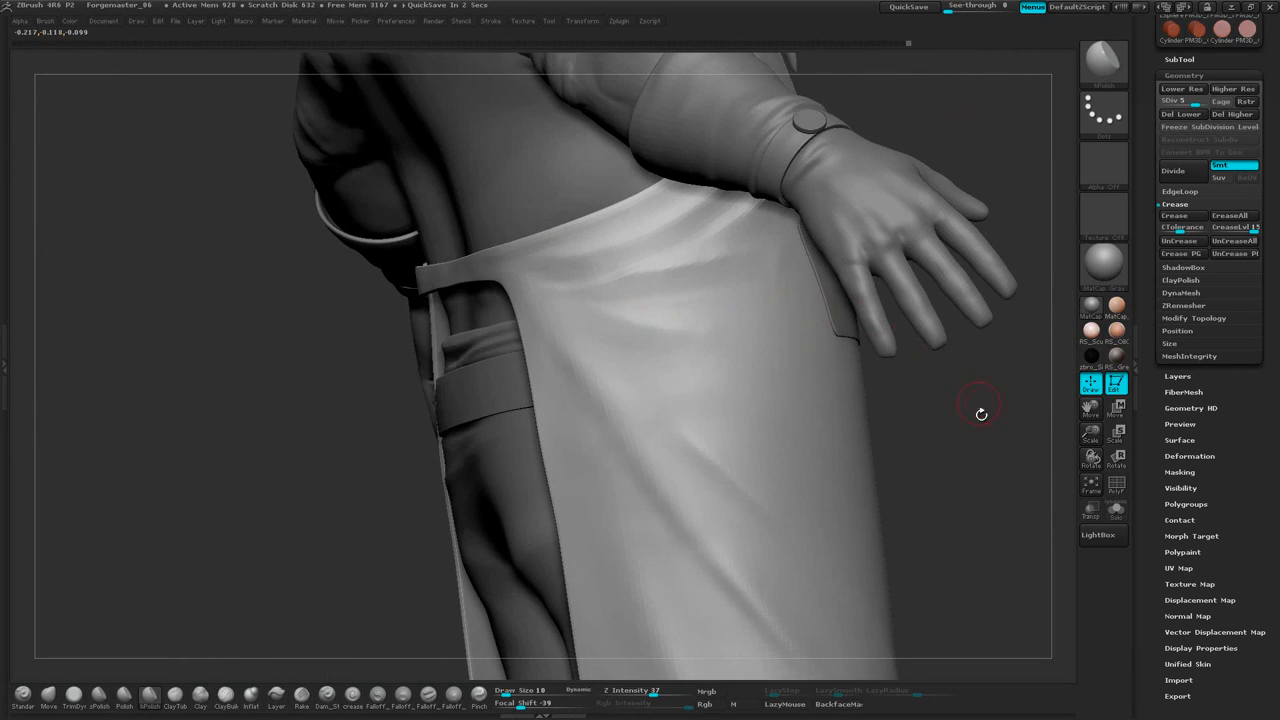
pyautogui.moveTo(980, 411); pyautogui.dragTo(568, 289)
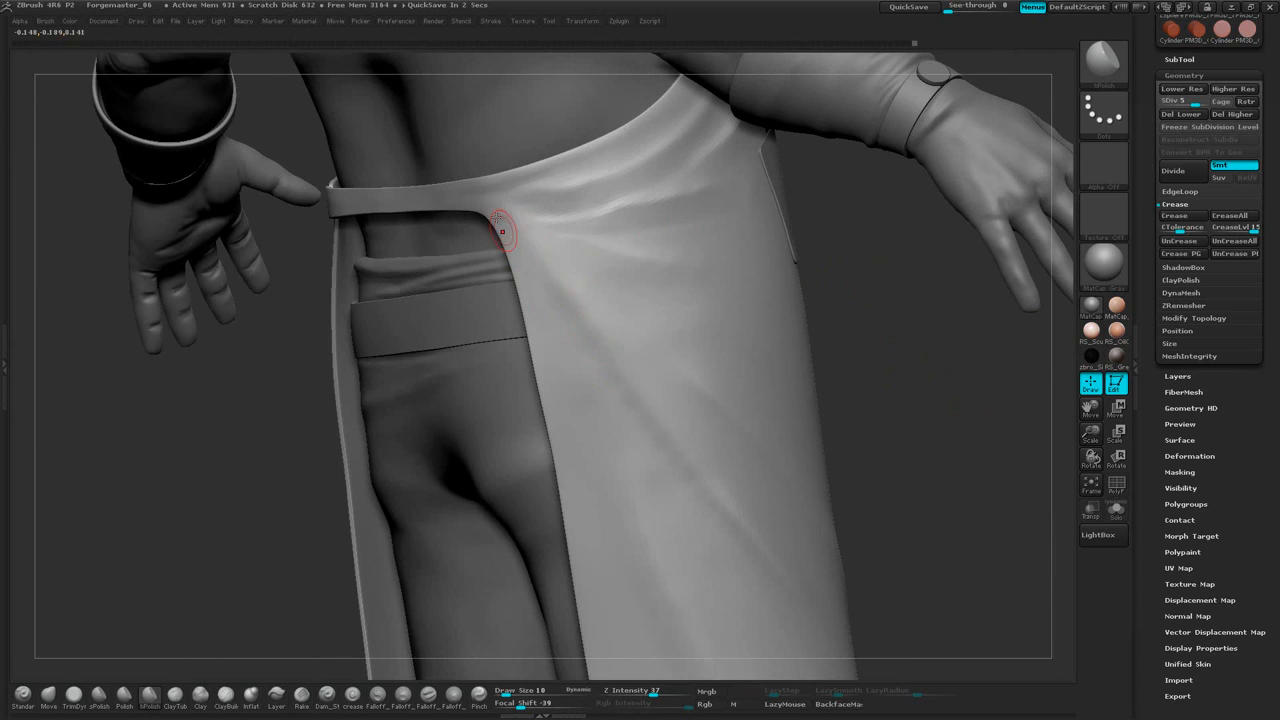
pyautogui.moveTo(909, 488); pyautogui.dragTo(546, 238)
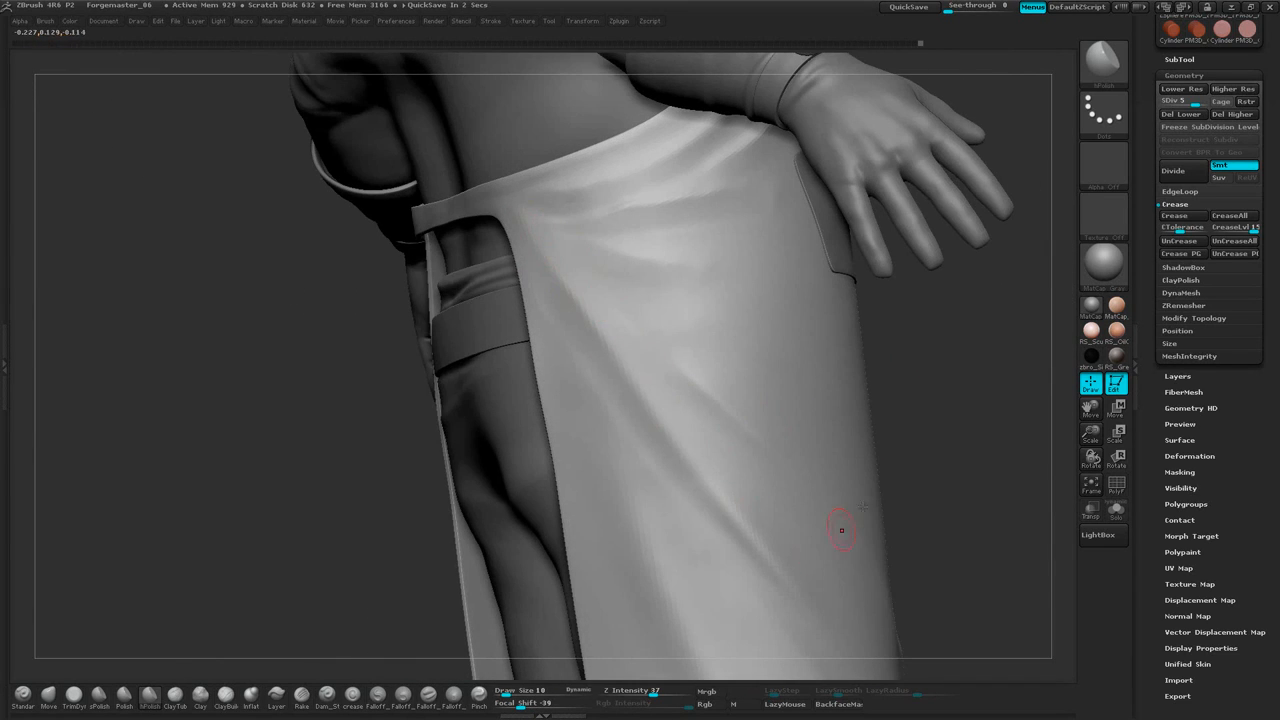
pyautogui.moveTo(945, 500)
pyautogui.mouseDown()
pyautogui.moveTo(915, 343)
pyautogui.moveTo(690, 299)
pyautogui.mouseUp()
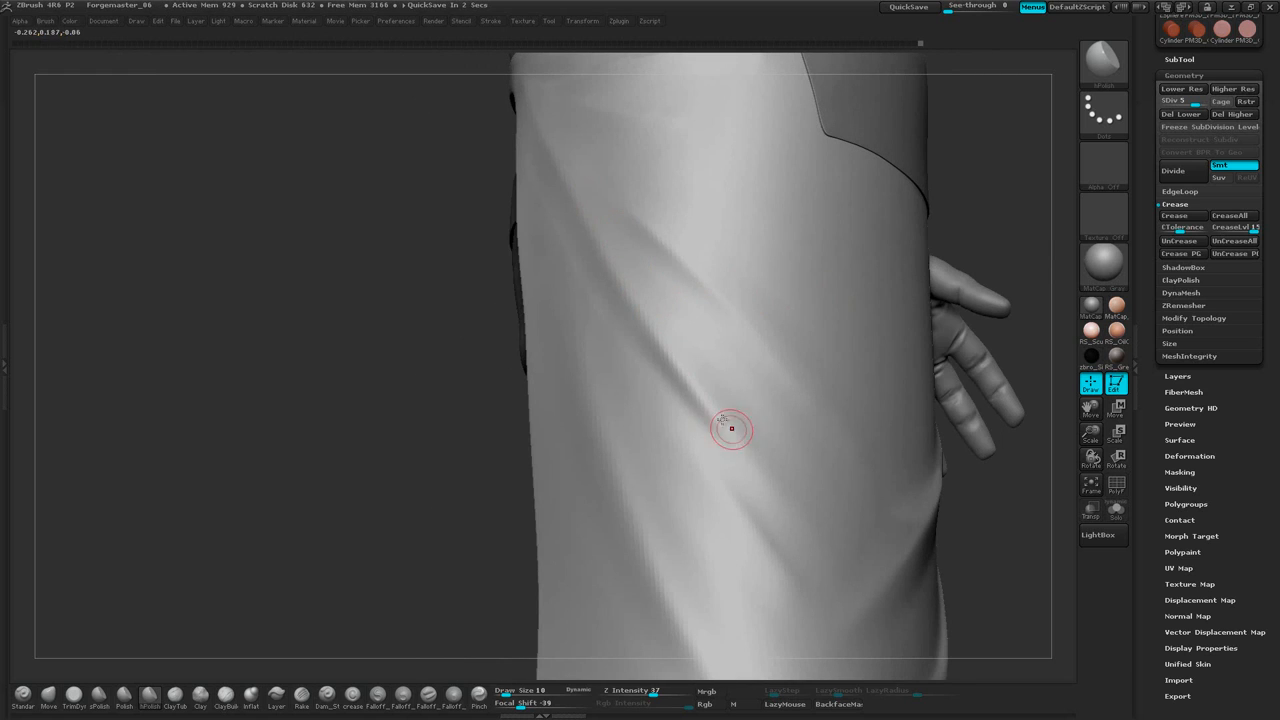
pyautogui.moveTo(479, 422)
pyautogui.mouseDown()
pyautogui.moveTo(434, 337)
pyautogui.moveTo(609, 180)
pyautogui.mouseUp()
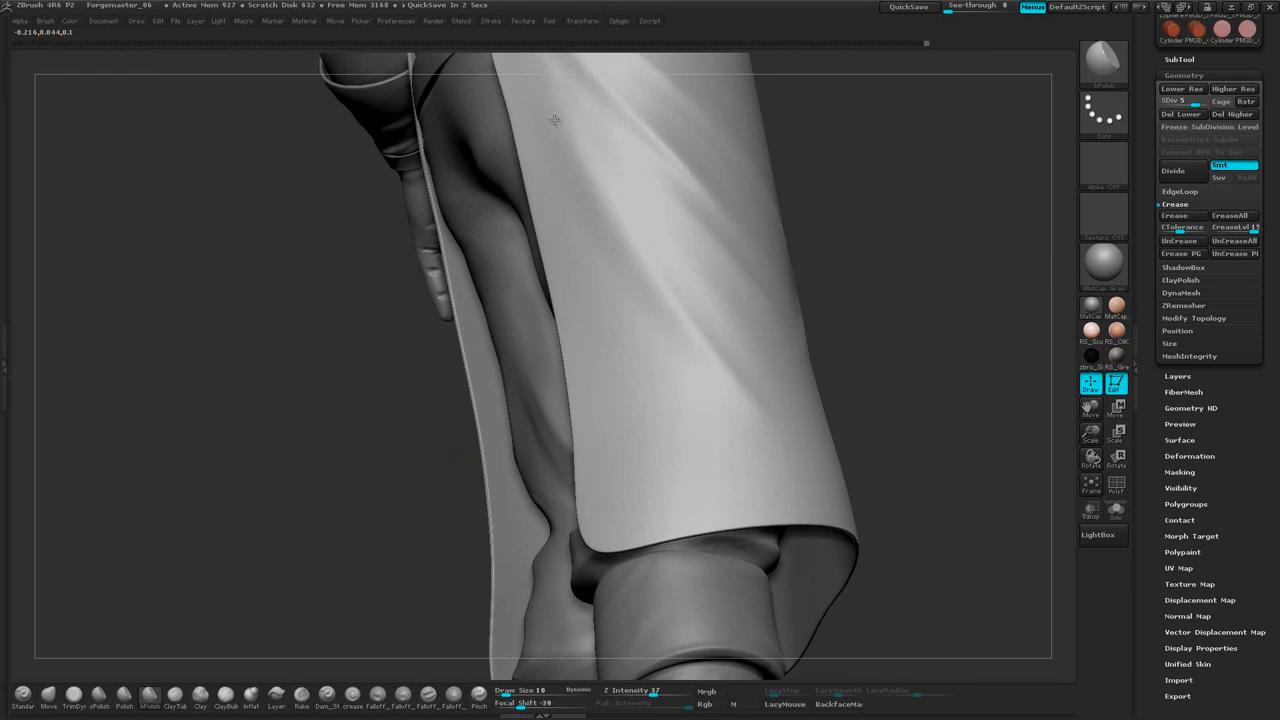
# Set the draw size to 33 and polish the lower folds on the character's right side toward the hem
pyautogui.click(871, 223)
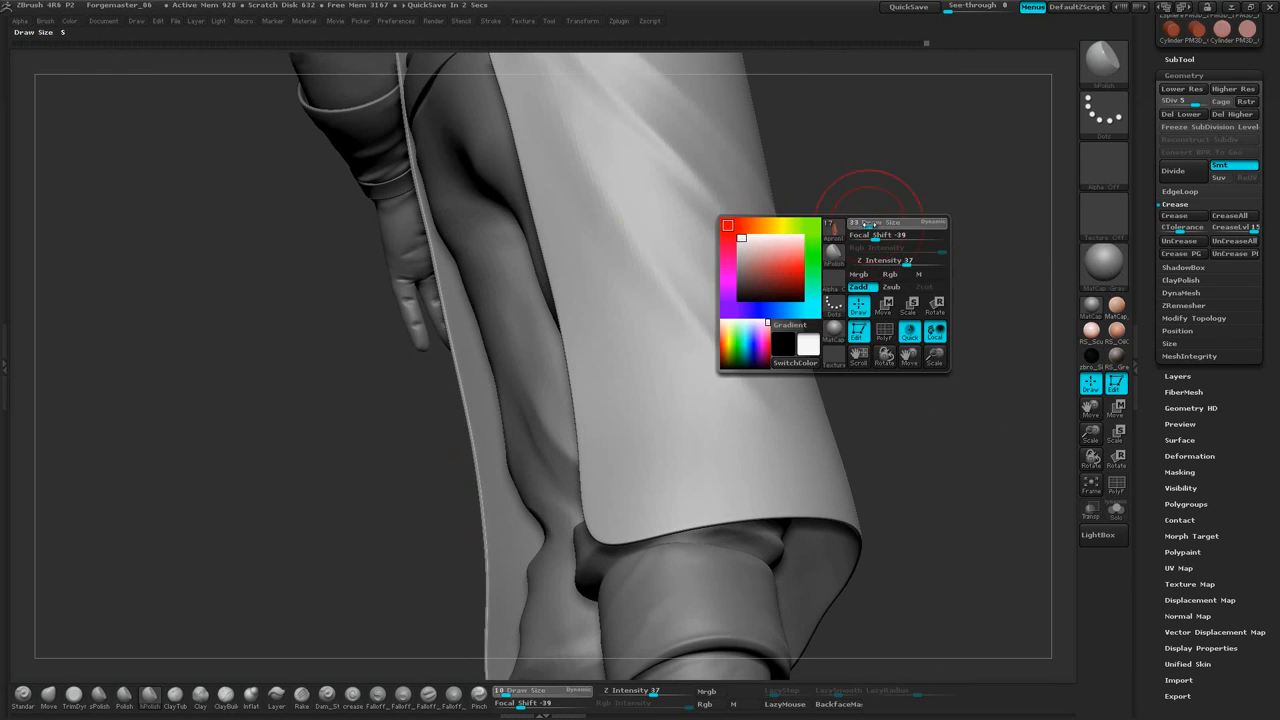
pyautogui.moveTo(872, 190)
pyautogui.mouseDown()
pyautogui.moveTo(911, 189)
pyautogui.moveTo(918, 204)
pyautogui.moveTo(770, 232)
pyautogui.mouseUp()
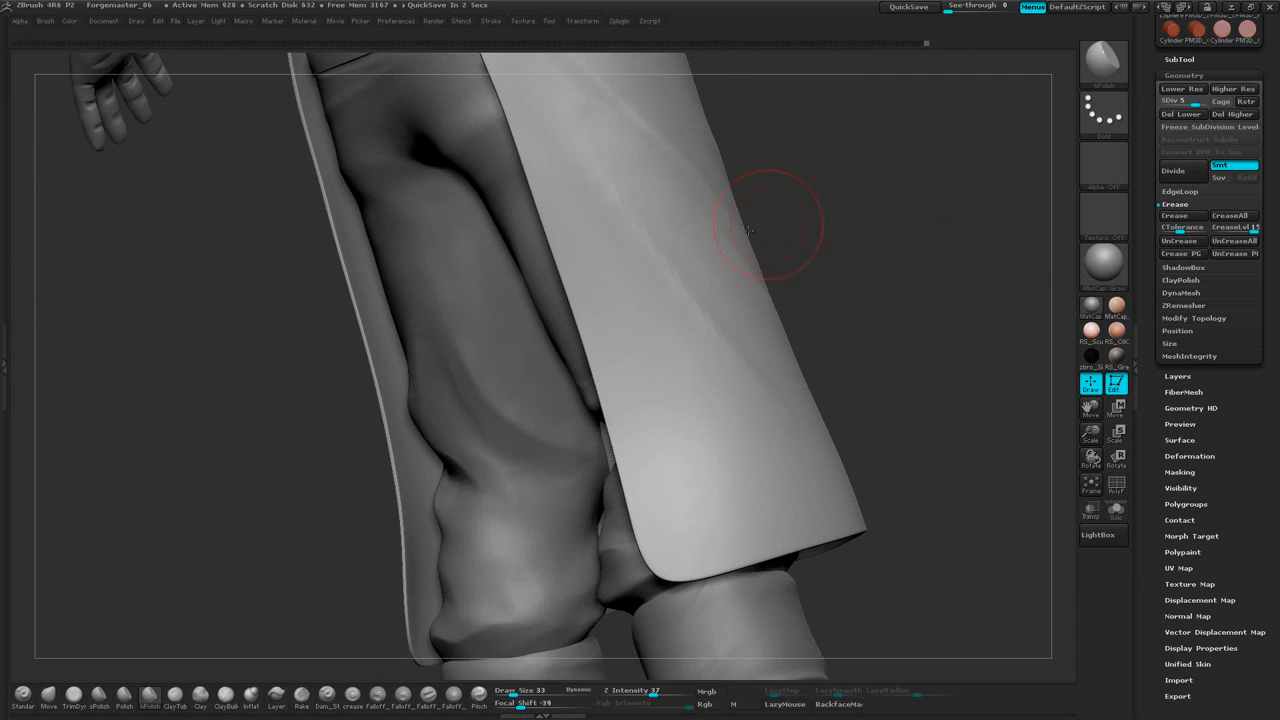
pyautogui.moveTo(881, 320); pyautogui.dragTo(857, 257)
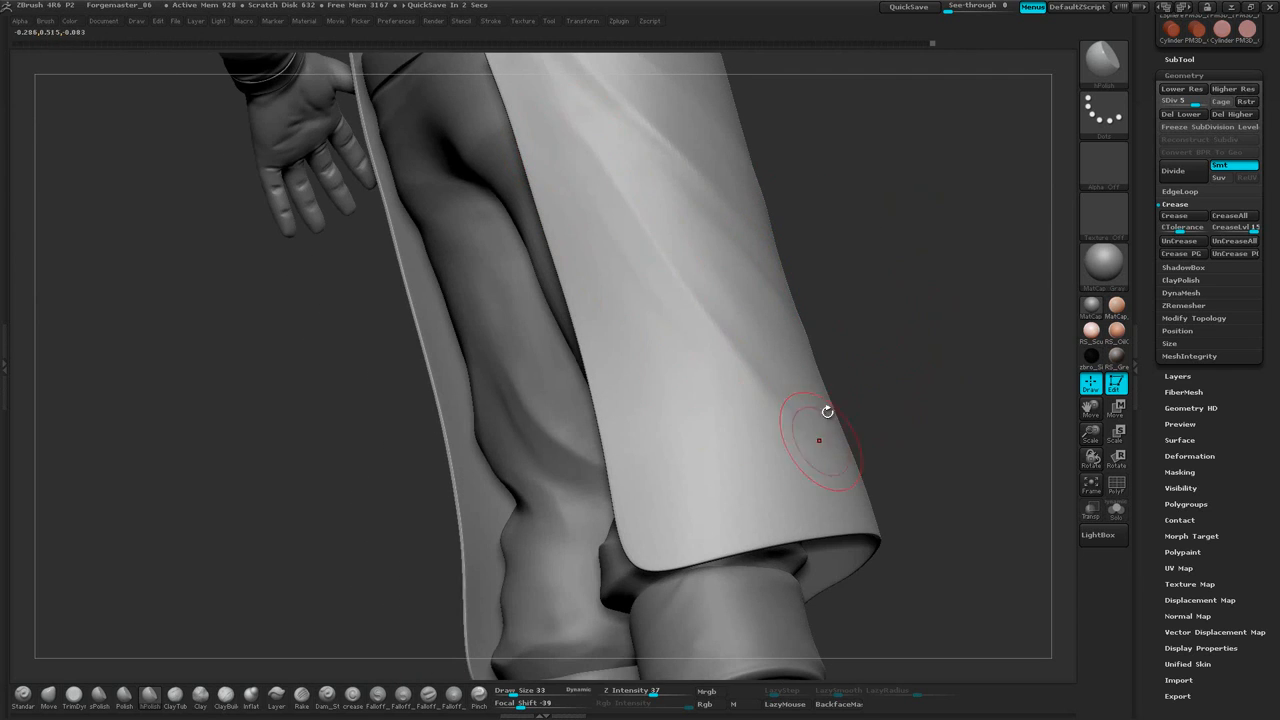
pyautogui.moveTo(898, 398); pyautogui.dragTo(715, 325)
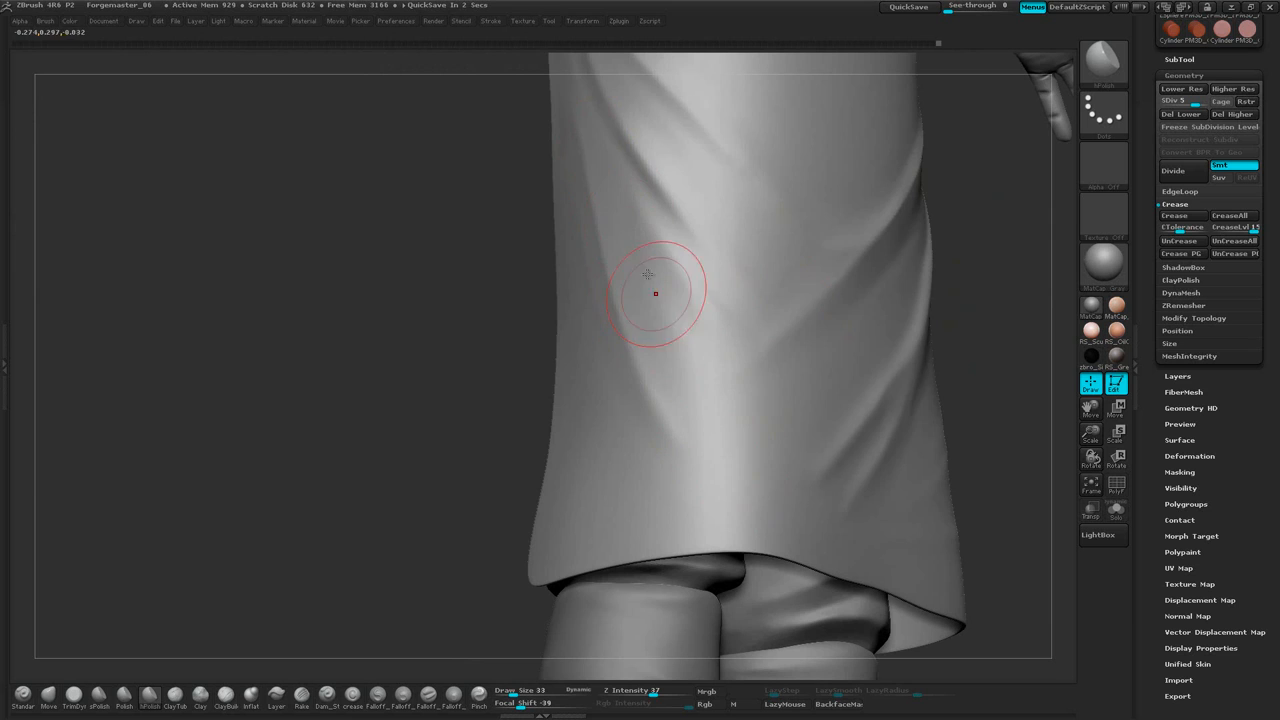
pyautogui.moveTo(983, 306); pyautogui.dragTo(890, 332)
# Reduce the brush size and polish the end of the long diagonal fold on the apron's lower front
pyautogui.keyDown('alt'); pyautogui.moveTo(470, 480); pyautogui.dragTo(428, 416); pyautogui.keyUp('alt')
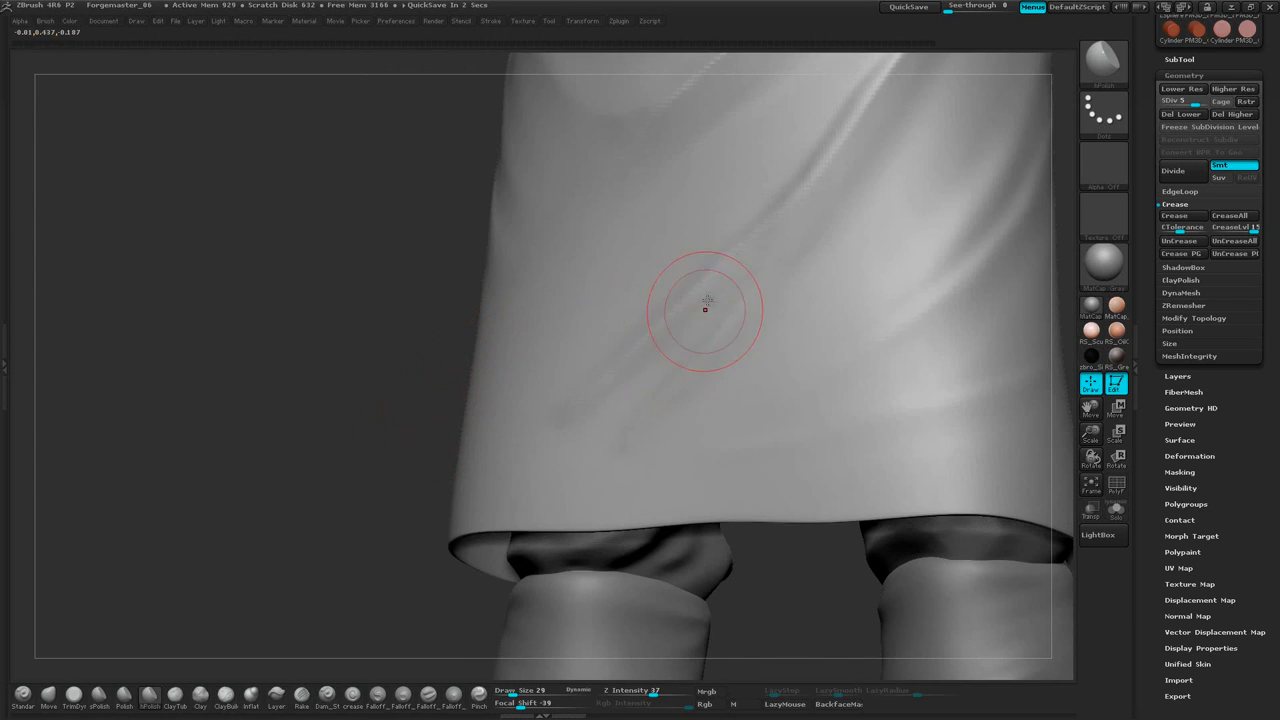
pyautogui.press('[')
pyautogui.press('[')
pyautogui.press('[')
pyautogui.press('[')
pyautogui.press('[')
pyautogui.moveTo(745, 258); pyautogui.dragTo(592, 409)
pyautogui.moveTo(413, 449); pyautogui.dragTo(520, 410)
pyautogui.moveTo(971, 204); pyautogui.dragTo(894, 258)
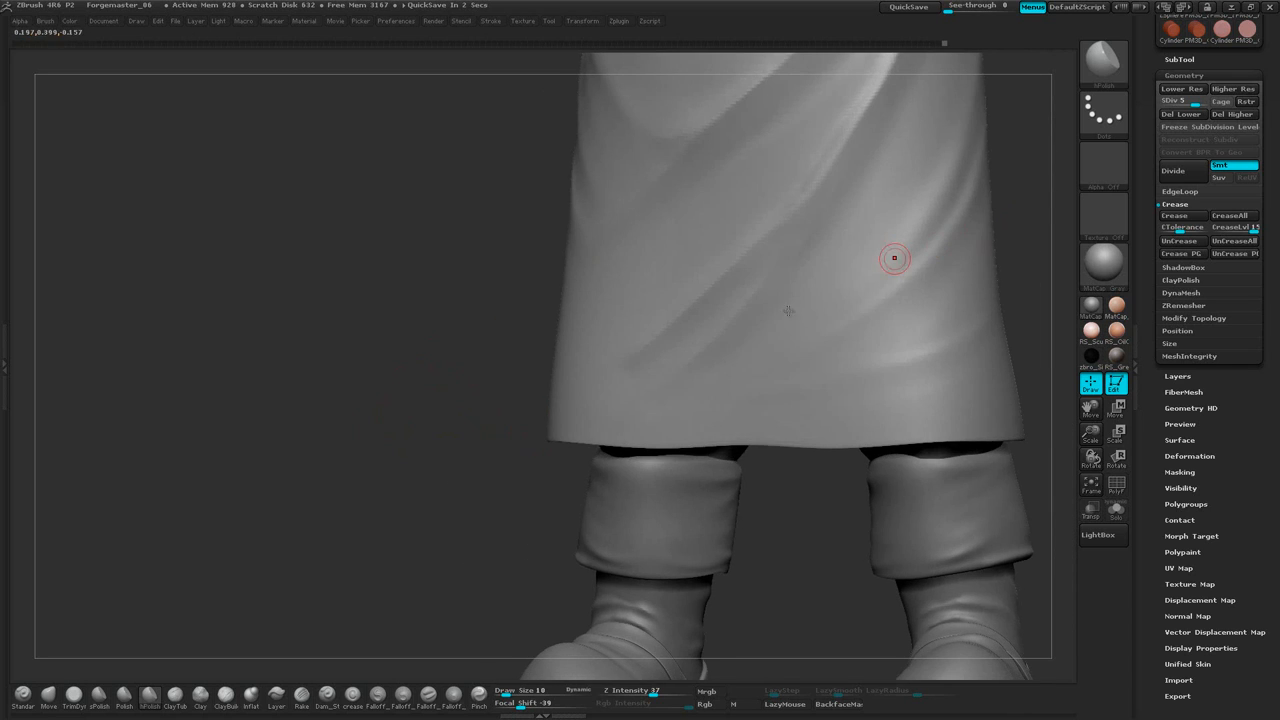
# Set the draw size to 22 and polish the diagonal folds along the character's left side of the apron
pyautogui.moveTo(992, 205)
pyautogui.mouseDown()
pyautogui.moveTo(906, 260)
pyautogui.moveTo(884, 256)
pyautogui.mouseUp()
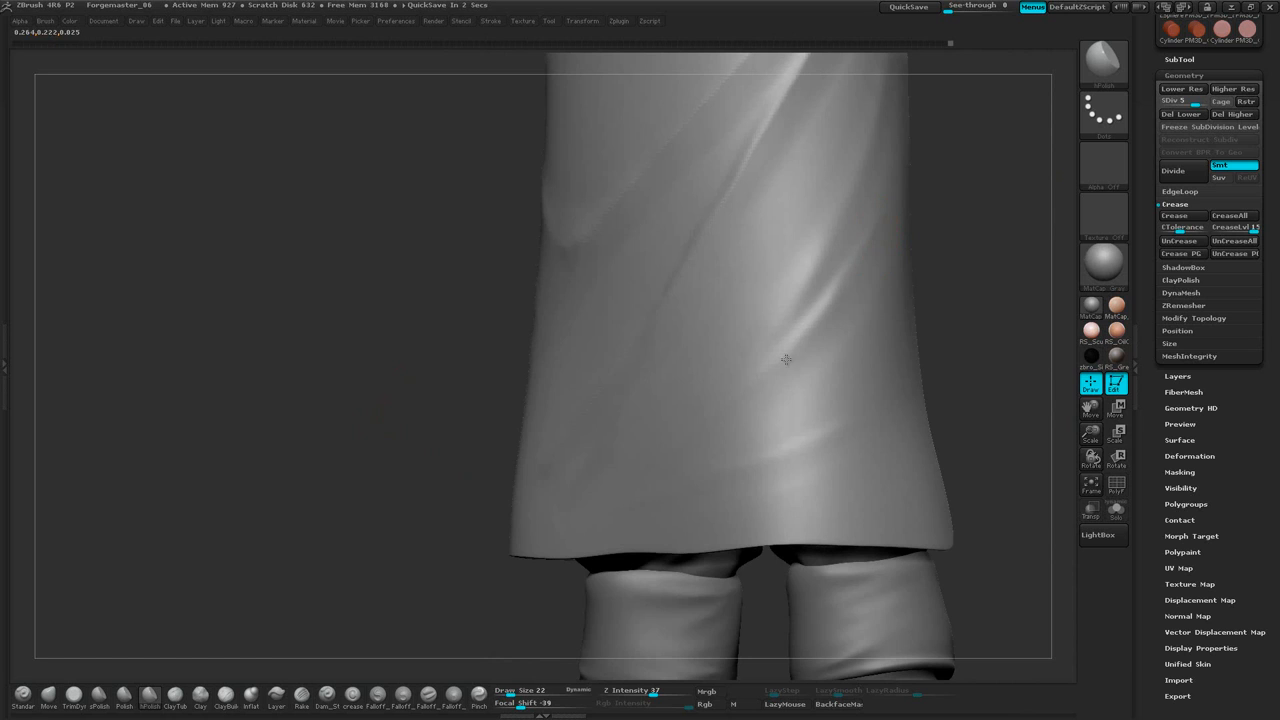
pyautogui.moveTo(960, 213); pyautogui.dragTo(818, 231)
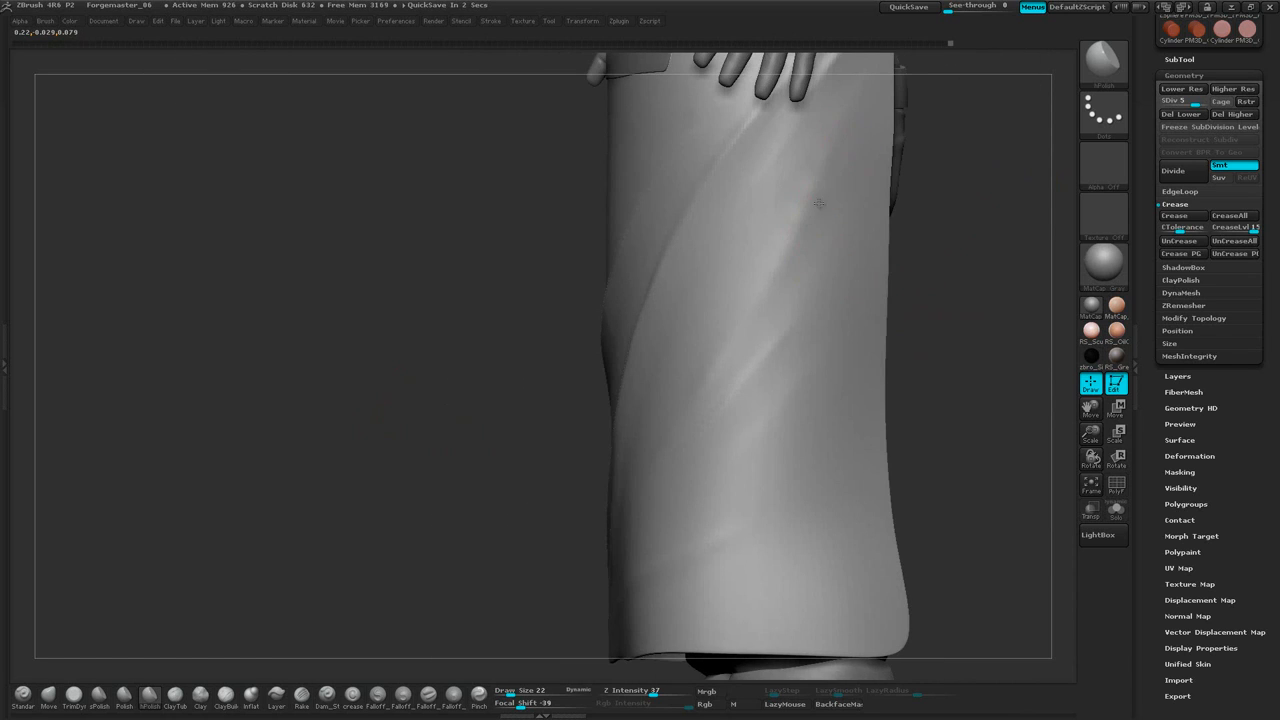
pyautogui.moveTo(901, 240); pyautogui.dragTo(869, 228)
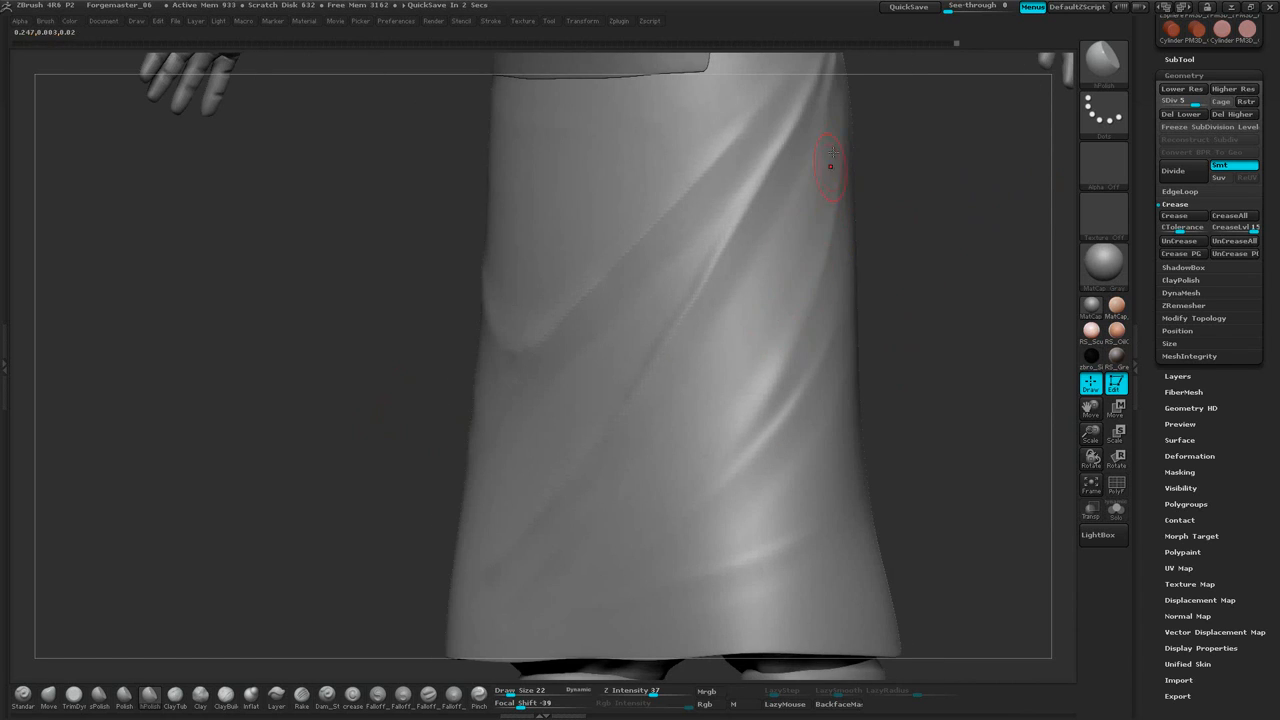
pyautogui.moveTo(821, 268); pyautogui.dragTo(838, 122)
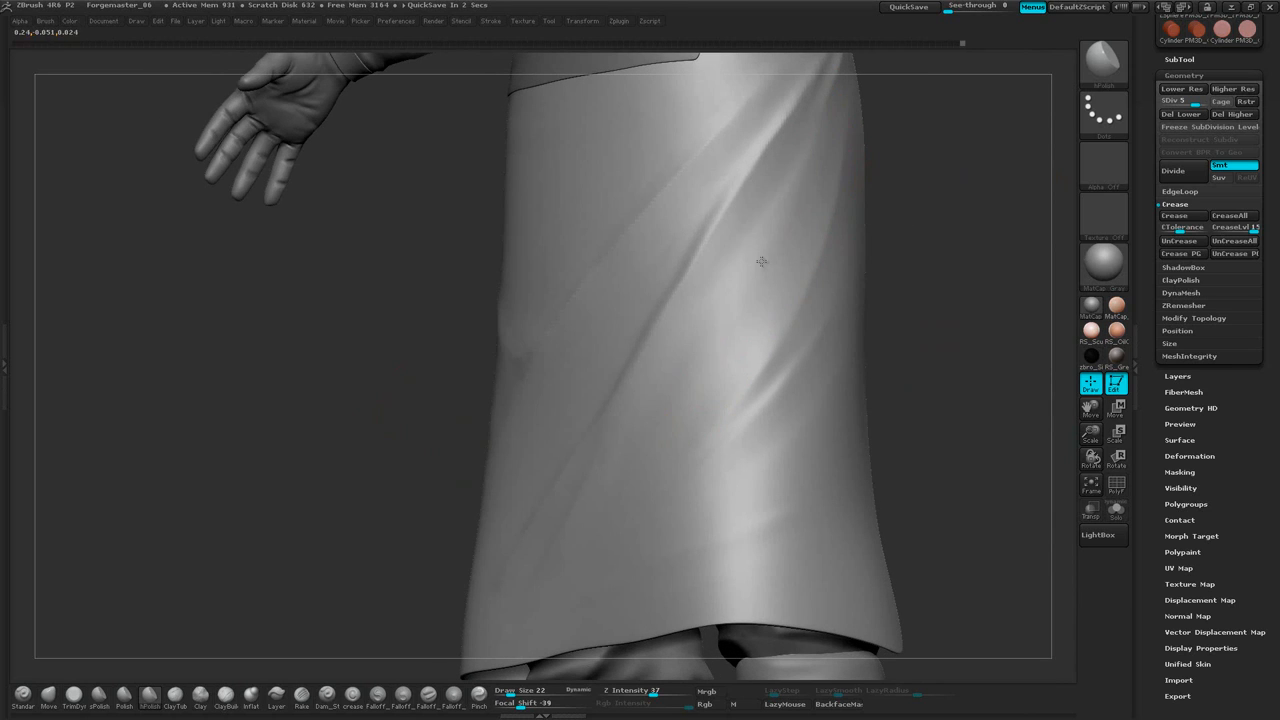
pyautogui.moveTo(960, 290)
pyautogui.mouseDown()
pyautogui.moveTo(1028, 176)
pyautogui.moveTo(740, 250)
pyautogui.mouseUp()
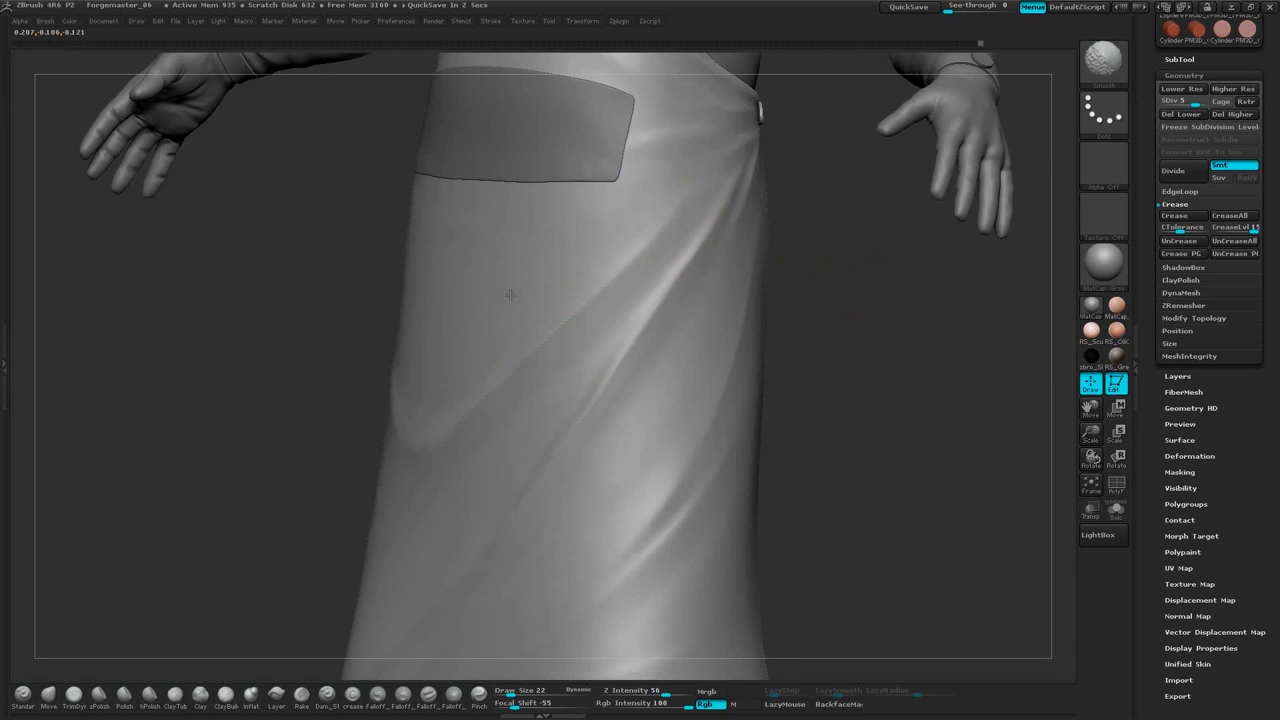
# Polish and smooth the lower front and left-side folds near the apron's hem
pyautogui.moveTo(795, 270)
pyautogui.mouseDown()
pyautogui.moveTo(843, 263)
pyautogui.moveTo(809, 253)
pyautogui.moveTo(902, 240)
pyautogui.moveTo(970, 124)
pyautogui.mouseUp()
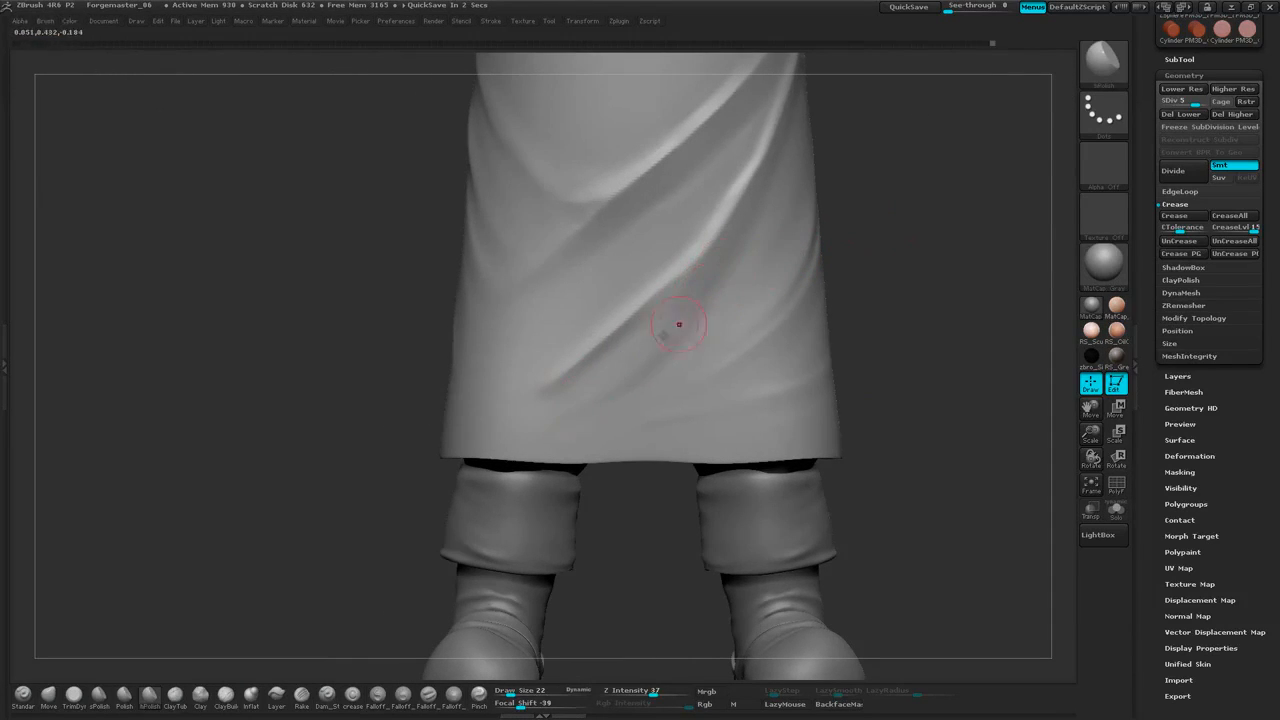
pyautogui.press('shift')
pyautogui.moveTo(835, 252); pyautogui.dragTo(752, 262)
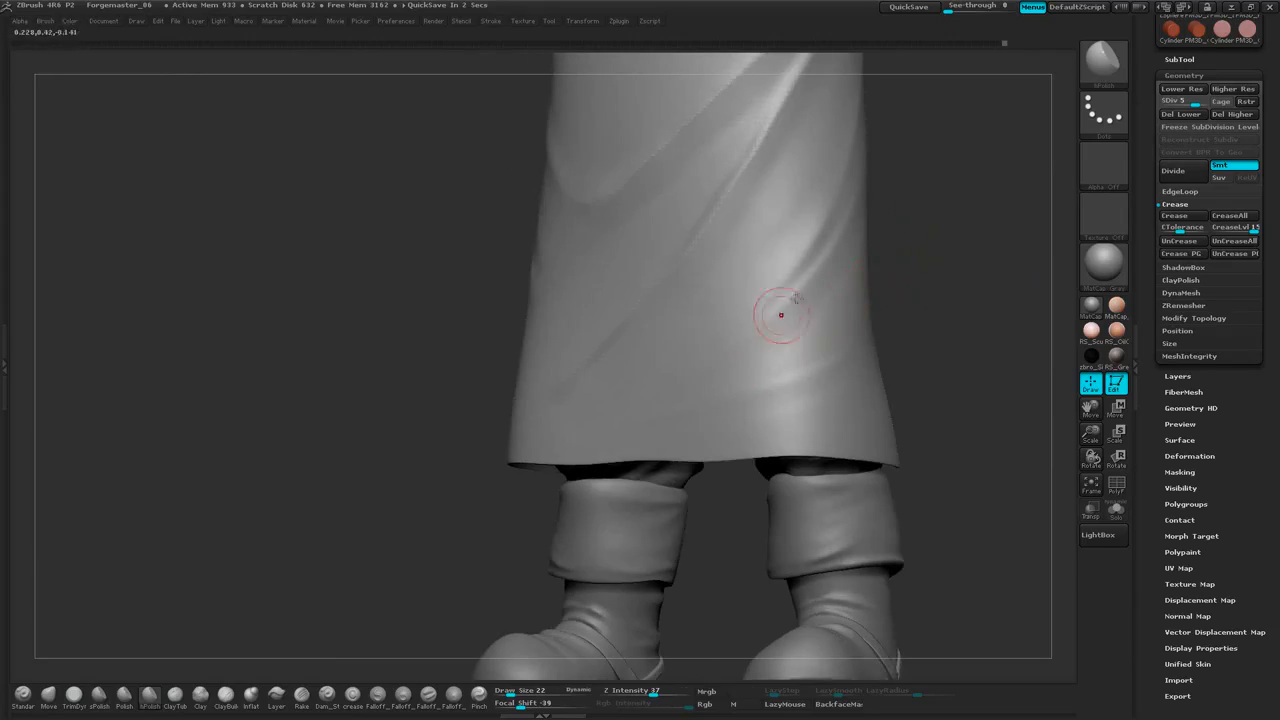
pyautogui.moveTo(905, 262); pyautogui.dragTo(940, 275)
pyautogui.keyDown('shift'); pyautogui.moveTo(780, 332); pyautogui.dragTo(752, 349); pyautogui.keyUp('shift')
pyautogui.moveTo(925, 330)
pyautogui.mouseDown()
pyautogui.moveTo(875, 338)
pyautogui.moveTo(923, 360)
pyautogui.moveTo(888, 312)
pyautogui.moveTo(820, 408)
pyautogui.moveTo(831, 484)
pyautogui.moveTo(789, 366)
pyautogui.mouseUp()
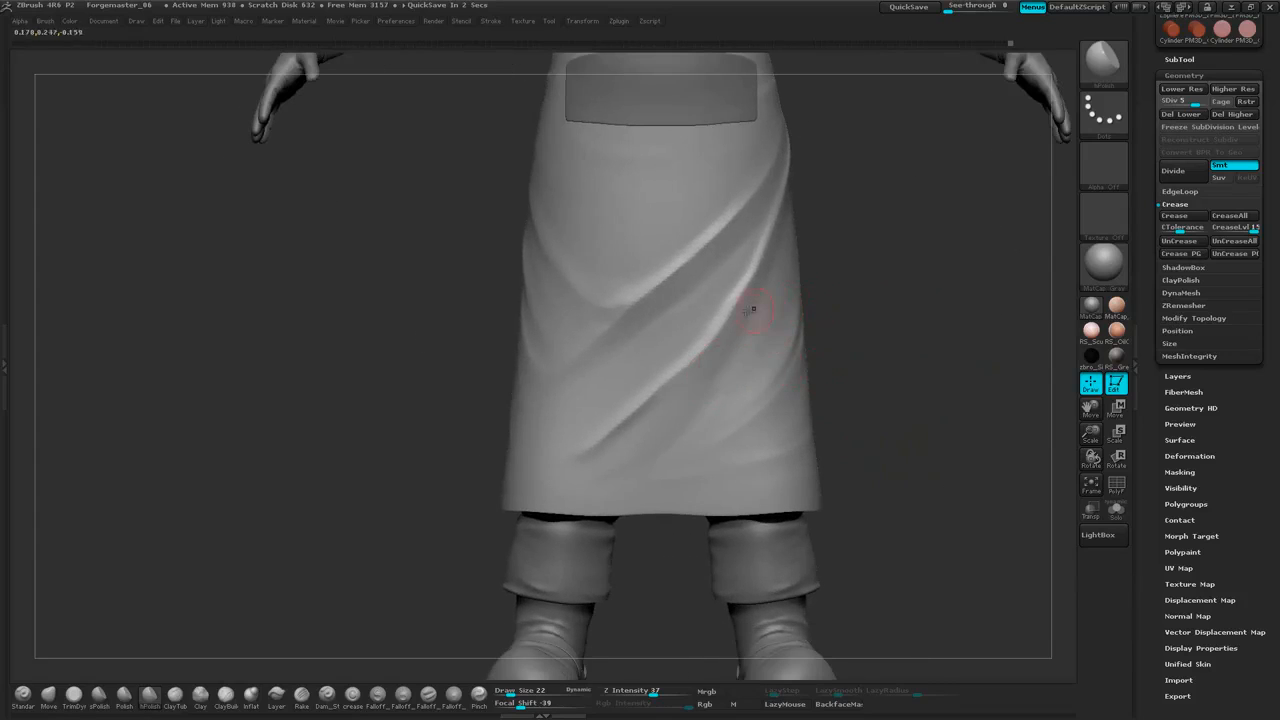
# Set the hPolish draw size to 23 and soften the long central diagonal fold on the apron's front
pyautogui.press('shift')
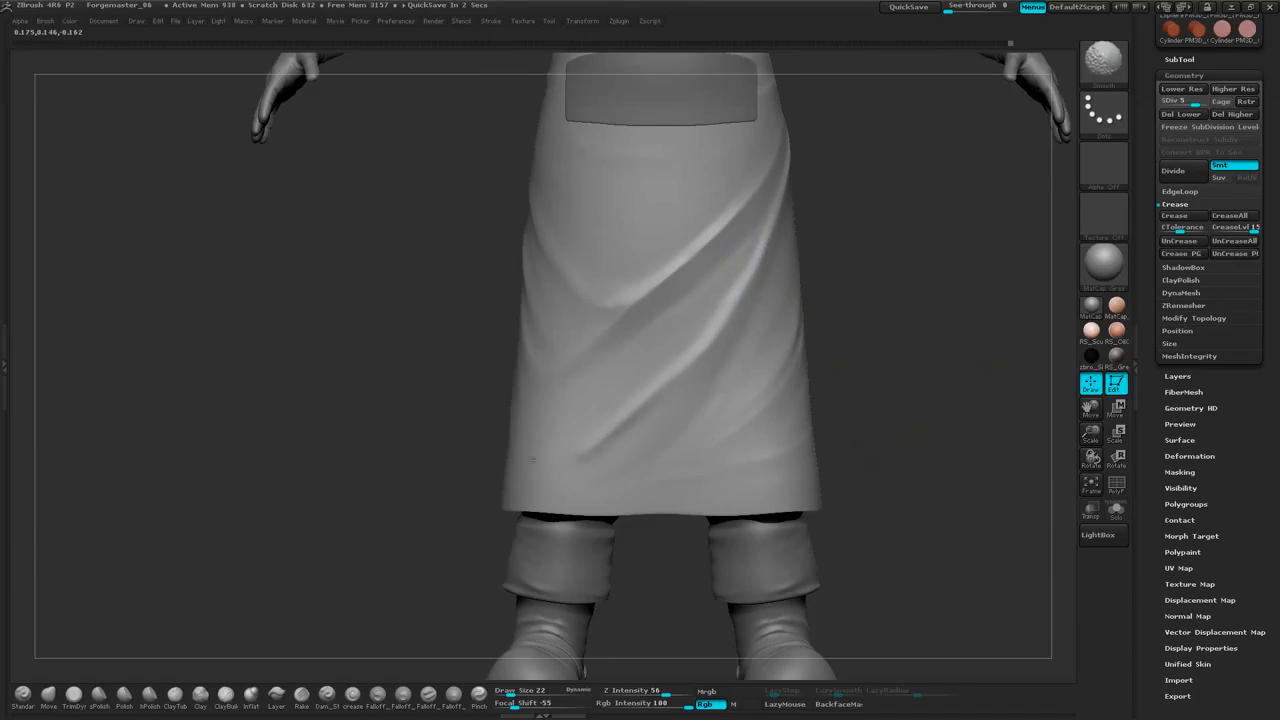
pyautogui.press('space')
pyautogui.moveTo(871, 280); pyautogui.dragTo(886, 251)
pyautogui.press('space')
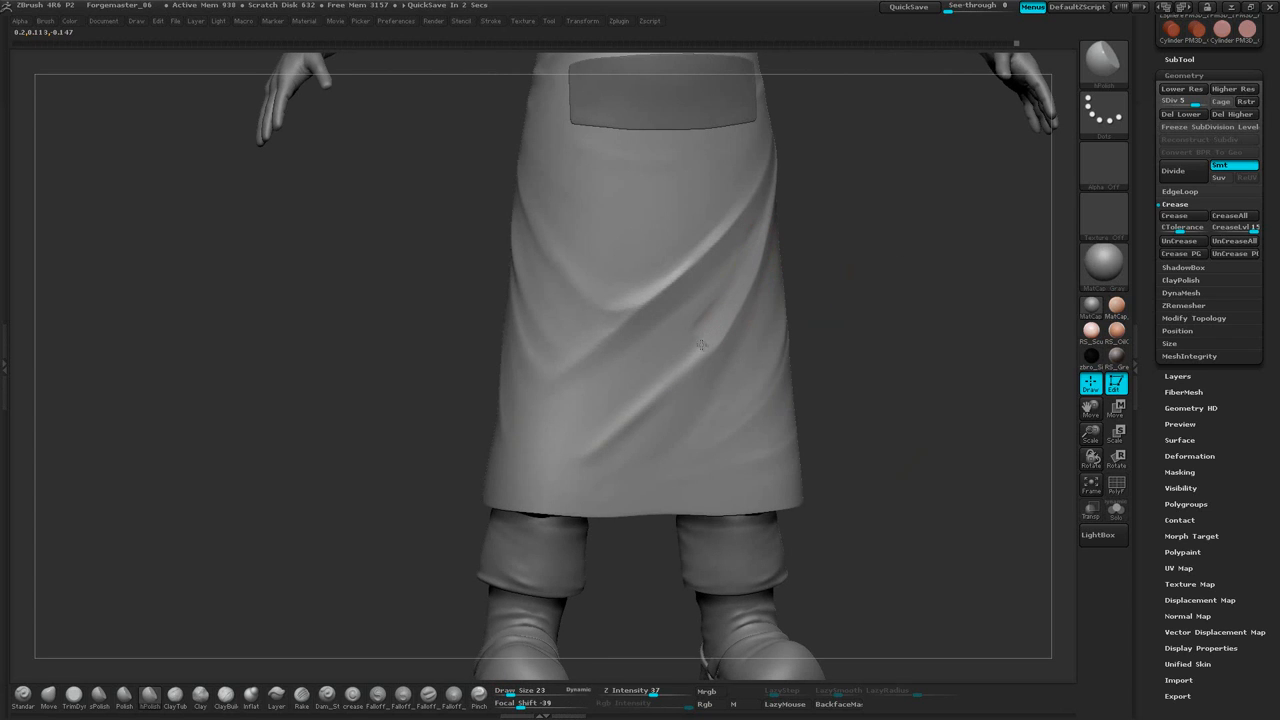
pyautogui.moveTo(701, 345)
pyautogui.mouseDown()
pyautogui.moveTo(626, 403)
pyautogui.moveTo(622, 422)
pyautogui.mouseUp()
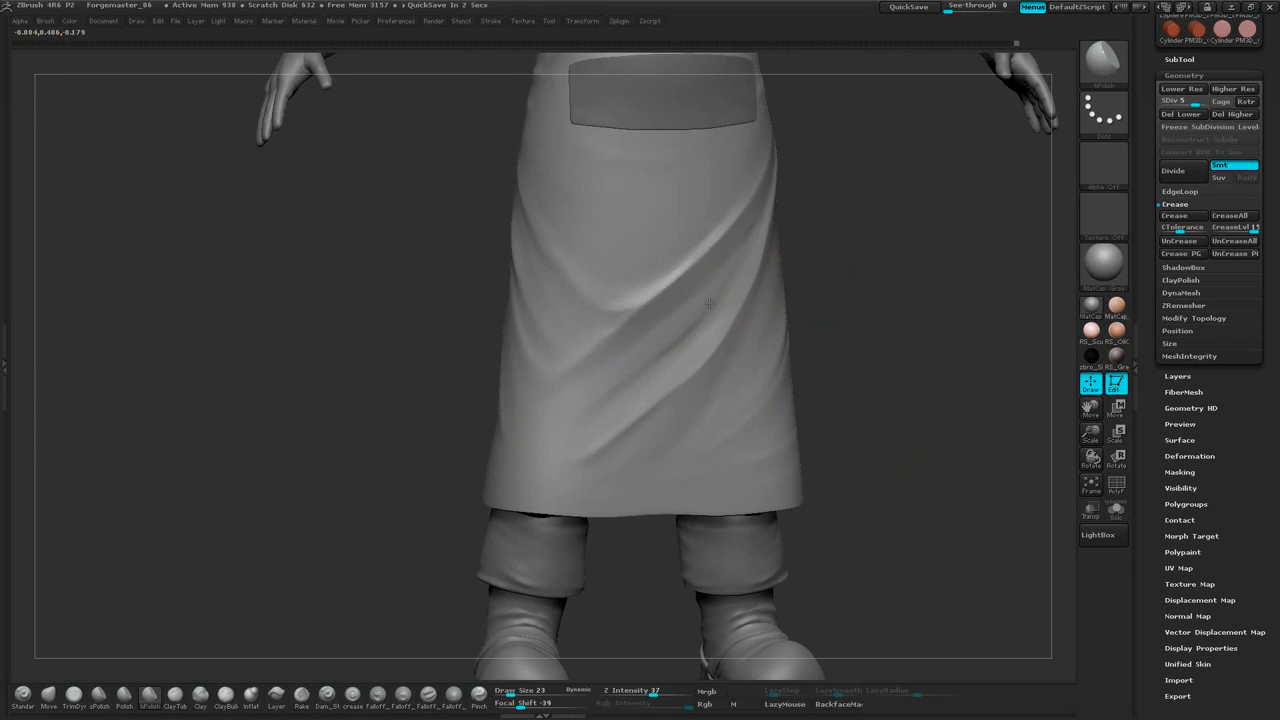
pyautogui.moveTo(866, 268); pyautogui.dragTo(836, 264)
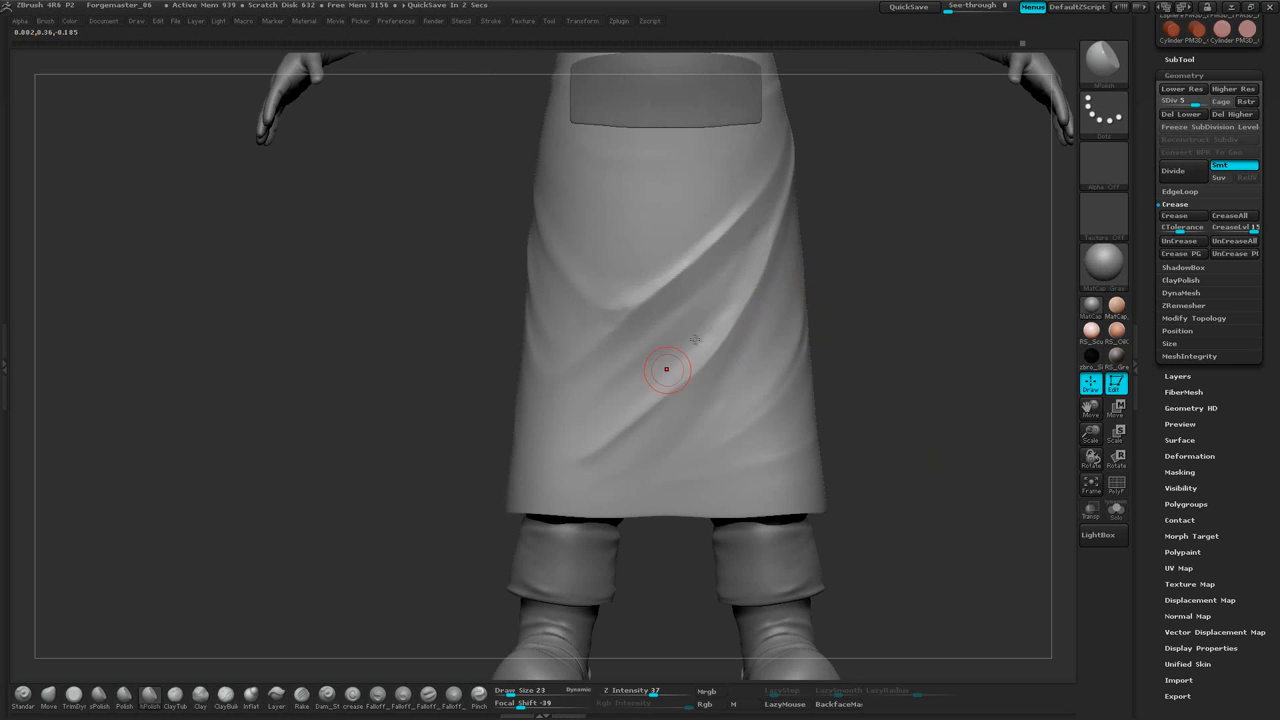
# Smooth the long central diagonal fold across the apron's lower front
pyautogui.moveTo(741, 266)
pyautogui.keyDown('shift'); pyautogui.mouseDown()
pyautogui.moveTo(693, 328)
pyautogui.moveTo(561, 440)
pyautogui.mouseUp(); pyautogui.keyUp('shift')
pyautogui.moveTo(903, 281)
pyautogui.mouseDown()
pyautogui.moveTo(874, 280)
pyautogui.moveTo(894, 297)
pyautogui.moveTo(828, 268)
pyautogui.moveTo(788, 413)
pyautogui.mouseUp()
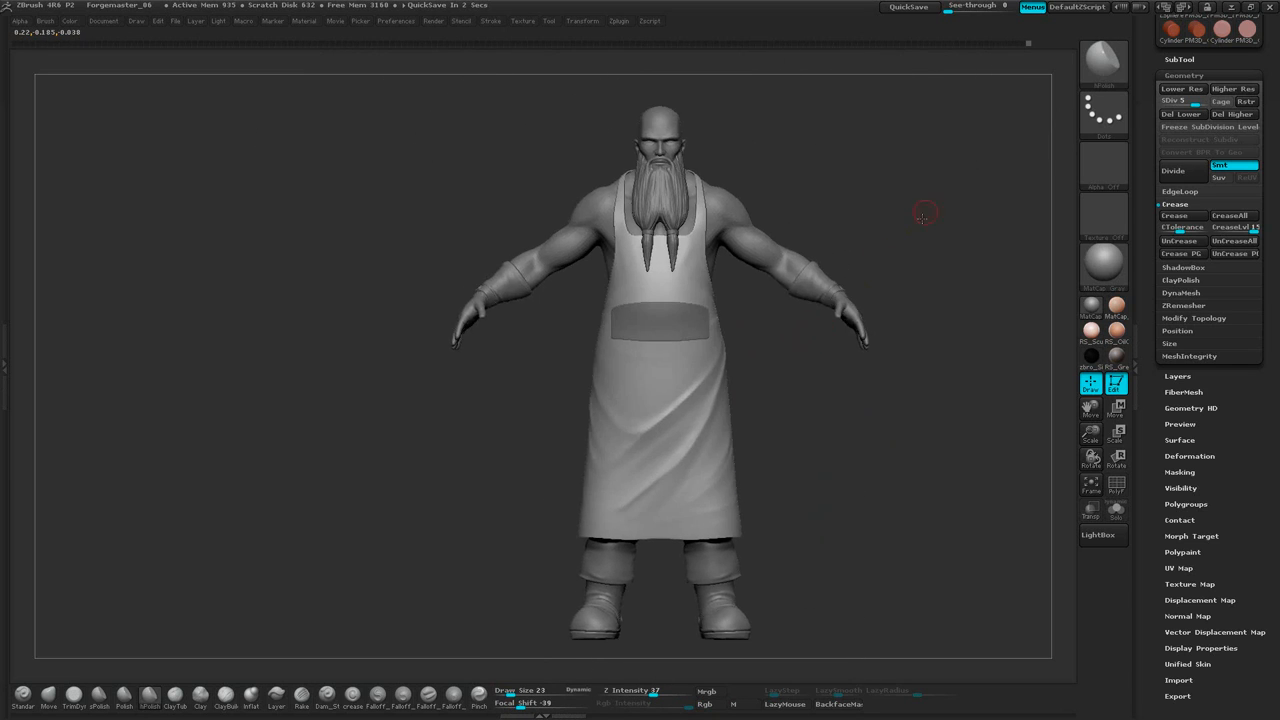
# Carve diagonal creases below the armhole on the character's right side using the Dam_Standard brush at draw size 14
pyautogui.keyDown('alt'); pyautogui.moveTo(923, 211); pyautogui.dragTo(804, 400); pyautogui.keyUp('alt')
pyautogui.keyDown('alt'); pyautogui.moveTo(825, 317); pyautogui.dragTo(801, 424); pyautogui.keyUp('alt')
pyautogui.click(326, 693)
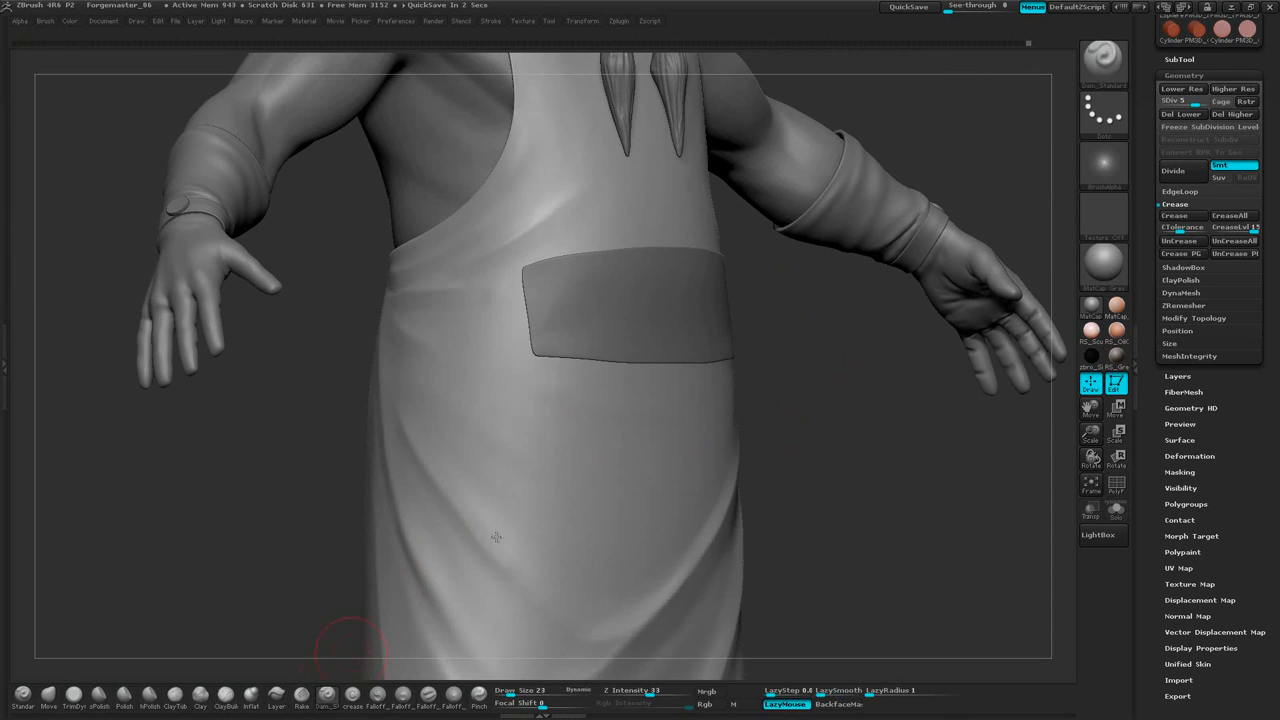
pyautogui.moveTo(805, 311)
pyautogui.keyDown('alt'); pyautogui.mouseDown()
pyautogui.moveTo(826, 302)
pyautogui.moveTo(836, 336)
pyautogui.mouseUp(); pyautogui.keyUp('alt')
pyautogui.moveTo(836, 336)
pyautogui.mouseDown()
pyautogui.moveTo(843, 313)
pyautogui.moveTo(827, 309)
pyautogui.moveTo(851, 369)
pyautogui.moveTo(895, 366)
pyautogui.mouseUp()
pyautogui.press('space')
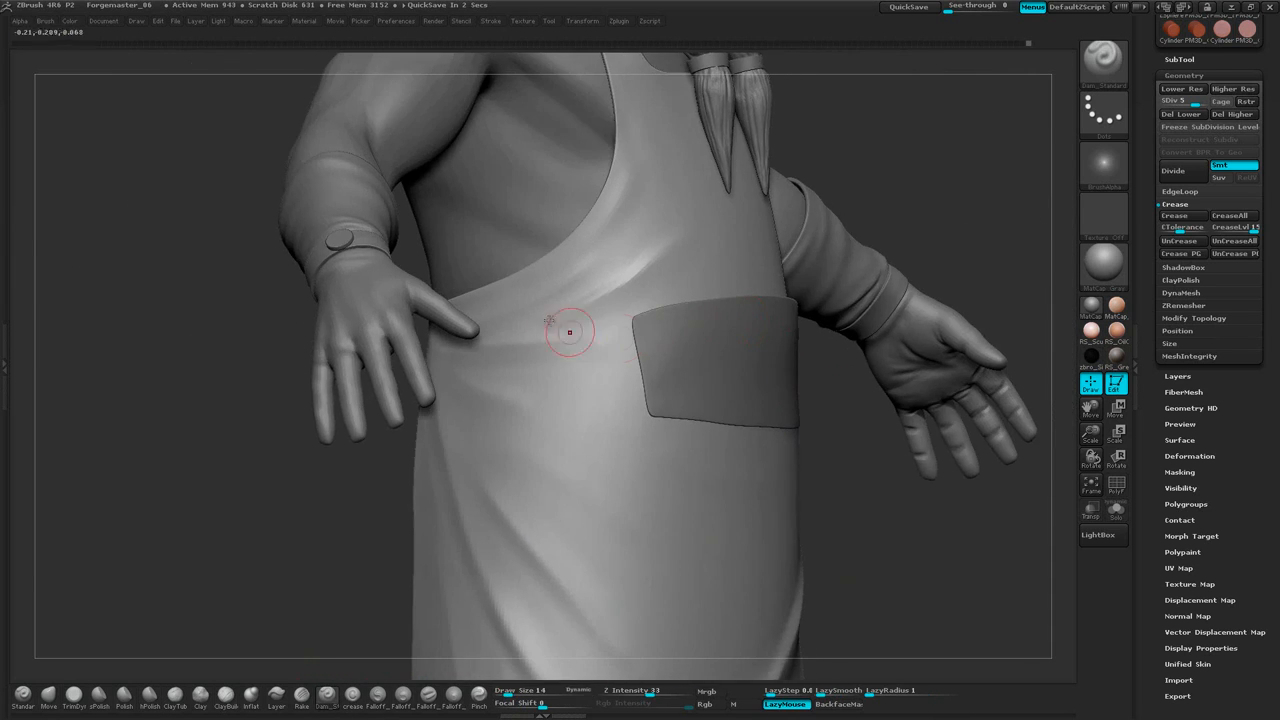
pyautogui.moveTo(562, 300); pyautogui.dragTo(594, 278)
pyautogui.moveTo(522, 315); pyautogui.dragTo(668, 259)
pyautogui.moveTo(587, 313); pyautogui.dragTo(668, 259)
# Smooth the diagonal creases beside the waist patch and recut the upper one more subtly
pyautogui.moveTo(777, 211); pyautogui.dragTo(710, 224)
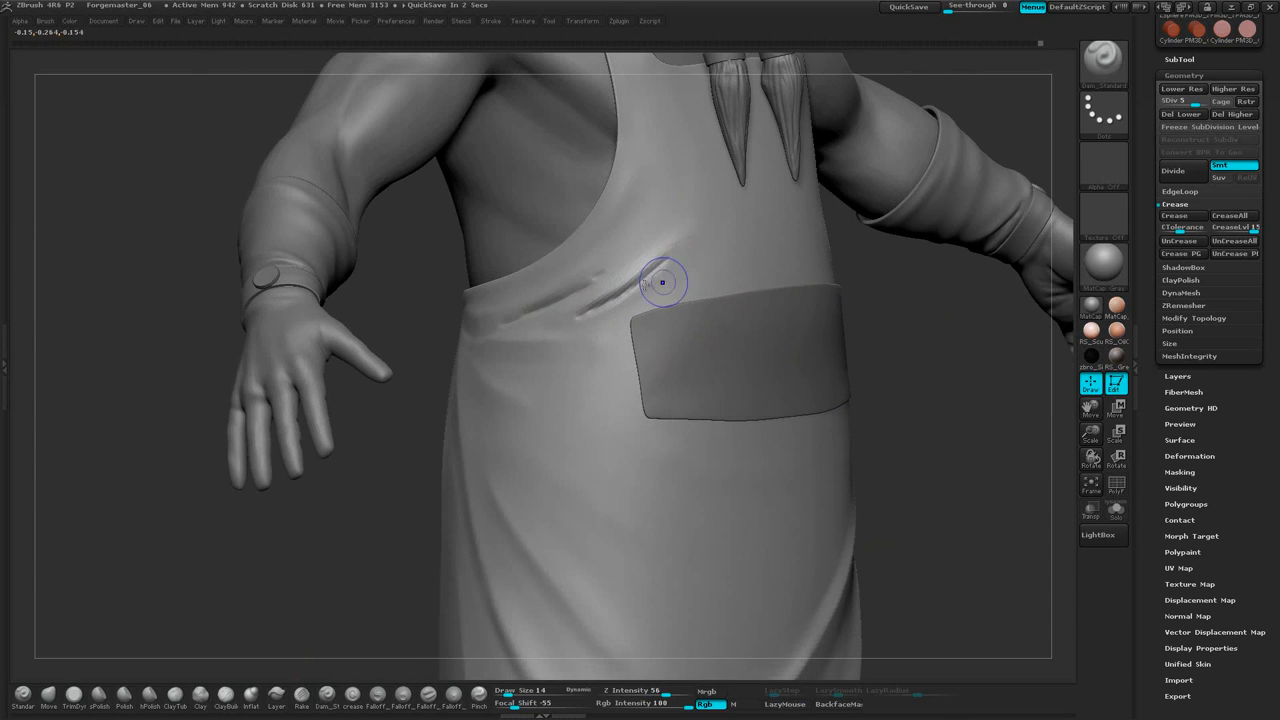
pyautogui.keyDown('shift'); pyautogui.moveTo(663, 283); pyautogui.dragTo(669, 275); pyautogui.keyUp('shift')
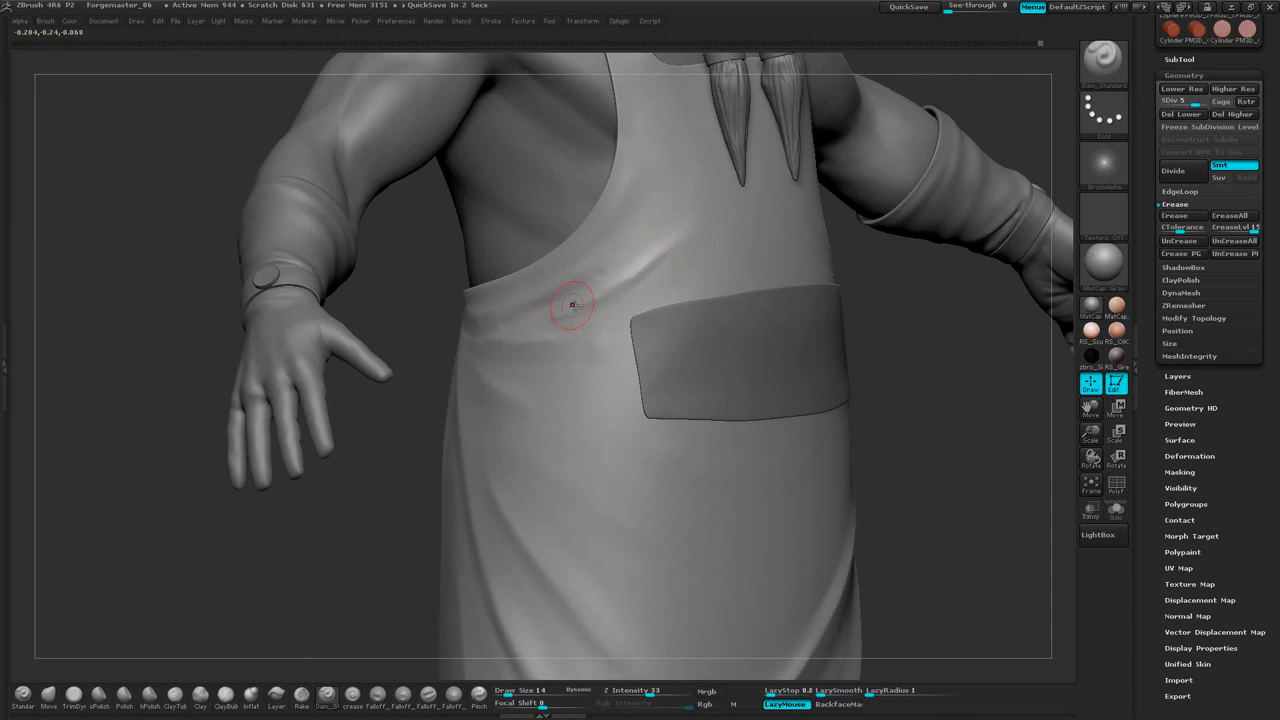
pyautogui.moveTo(566, 300)
pyautogui.mouseDown()
pyautogui.moveTo(686, 220)
pyautogui.moveTo(632, 266)
pyautogui.mouseUp()
# Divide the apron mesh once more to reach subdivision level 6
pyautogui.moveTo(882, 324)
pyautogui.mouseDown()
pyautogui.moveTo(1020, 314)
pyautogui.moveTo(963, 311)
pyautogui.moveTo(873, 279)
pyautogui.moveTo(887, 276)
pyautogui.mouseUp()
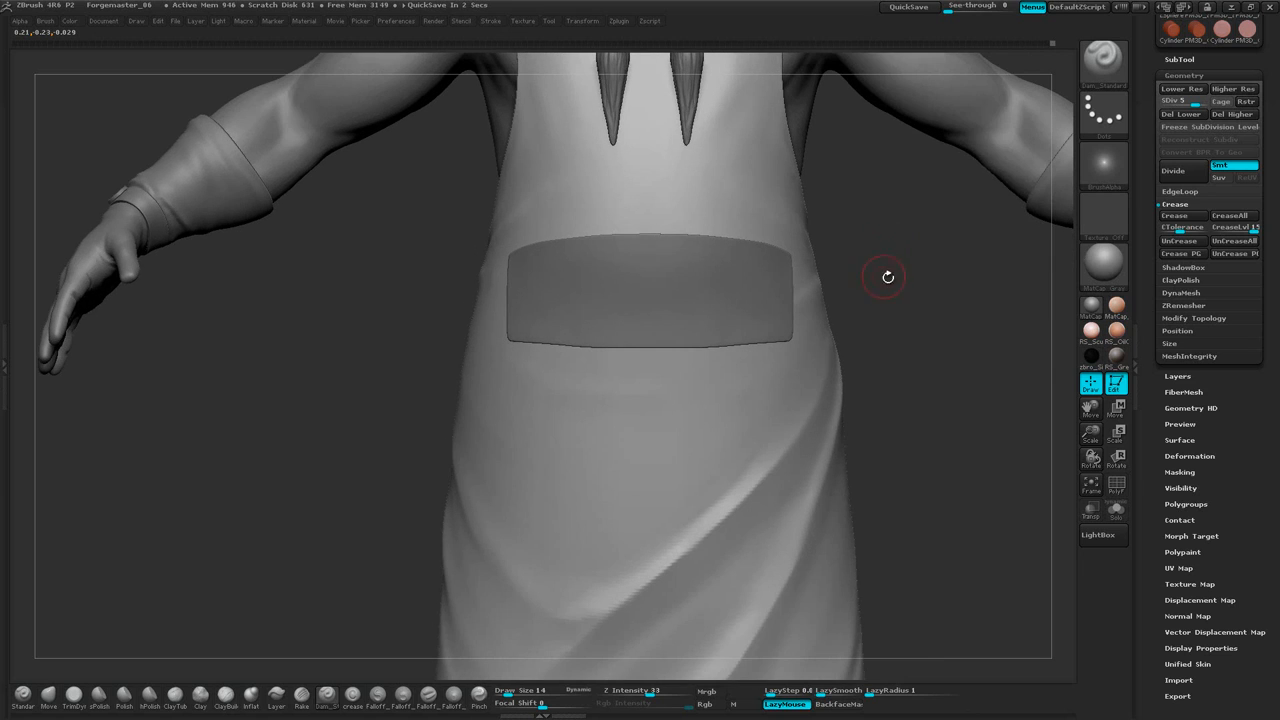
pyautogui.rightClick(940, 263)
pyautogui.click(1006, 219)
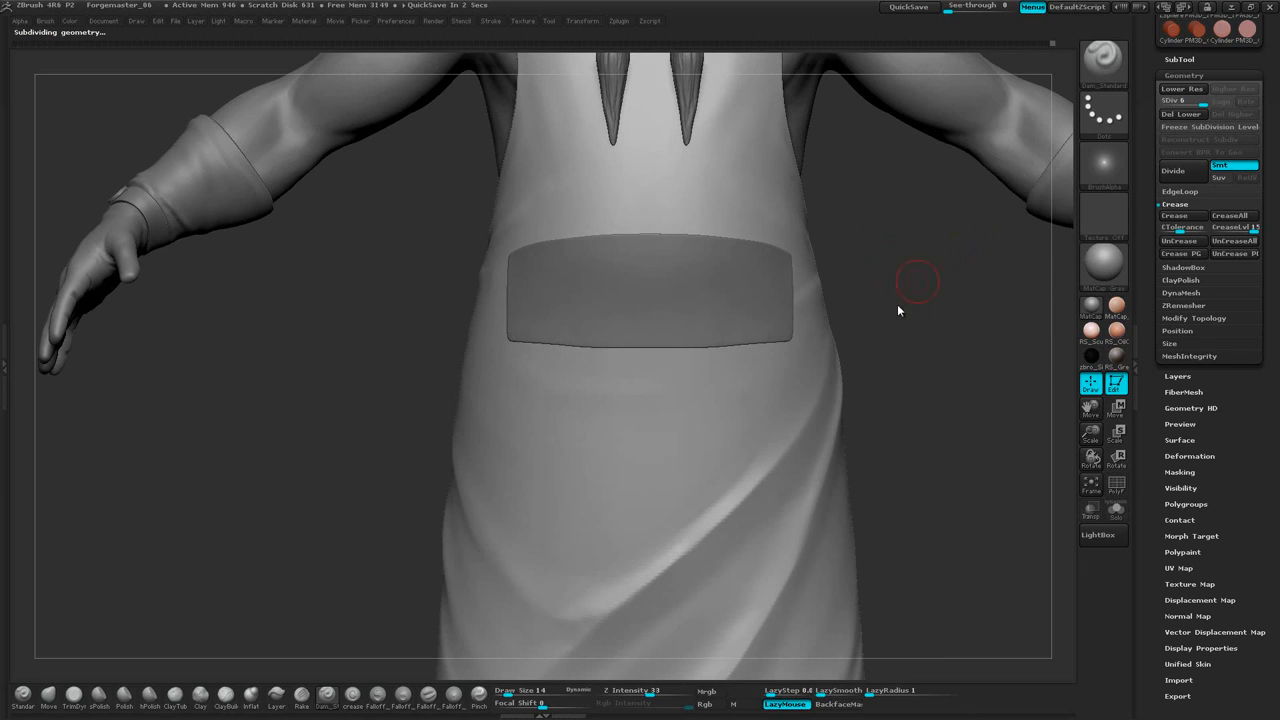
# Set the Dam_Standard draw size to 10 and isolate the apron with Solo mode
pyautogui.moveTo(866, 398); pyautogui.dragTo(935, 435)
pyautogui.keyDown('alt'); pyautogui.moveTo(950, 300); pyautogui.dragTo(956, 335); pyautogui.keyUp('alt')
pyautogui.moveTo(962, 230); pyautogui.dragTo(851, 249)
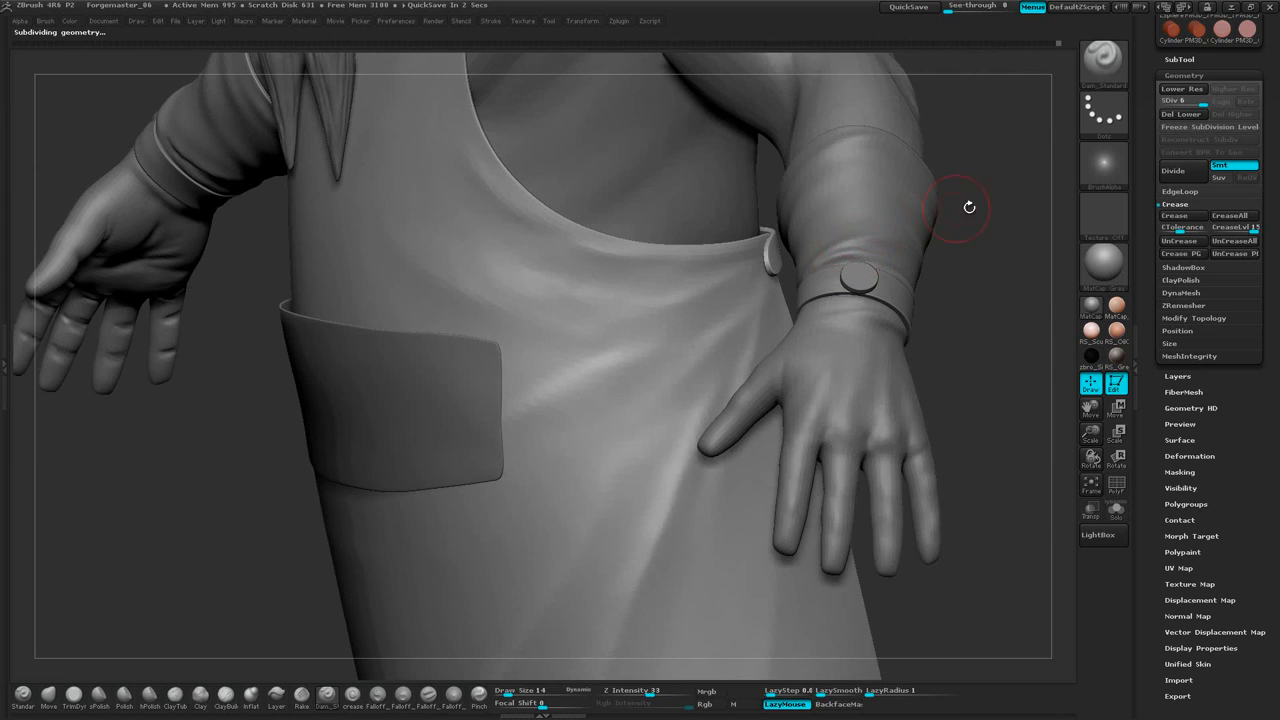
pyautogui.moveTo(969, 206); pyautogui.dragTo(980, 232)
pyautogui.rightClick(942, 280)
pyautogui.click(1000, 209)
pyautogui.write('10')
pyautogui.press('Return')
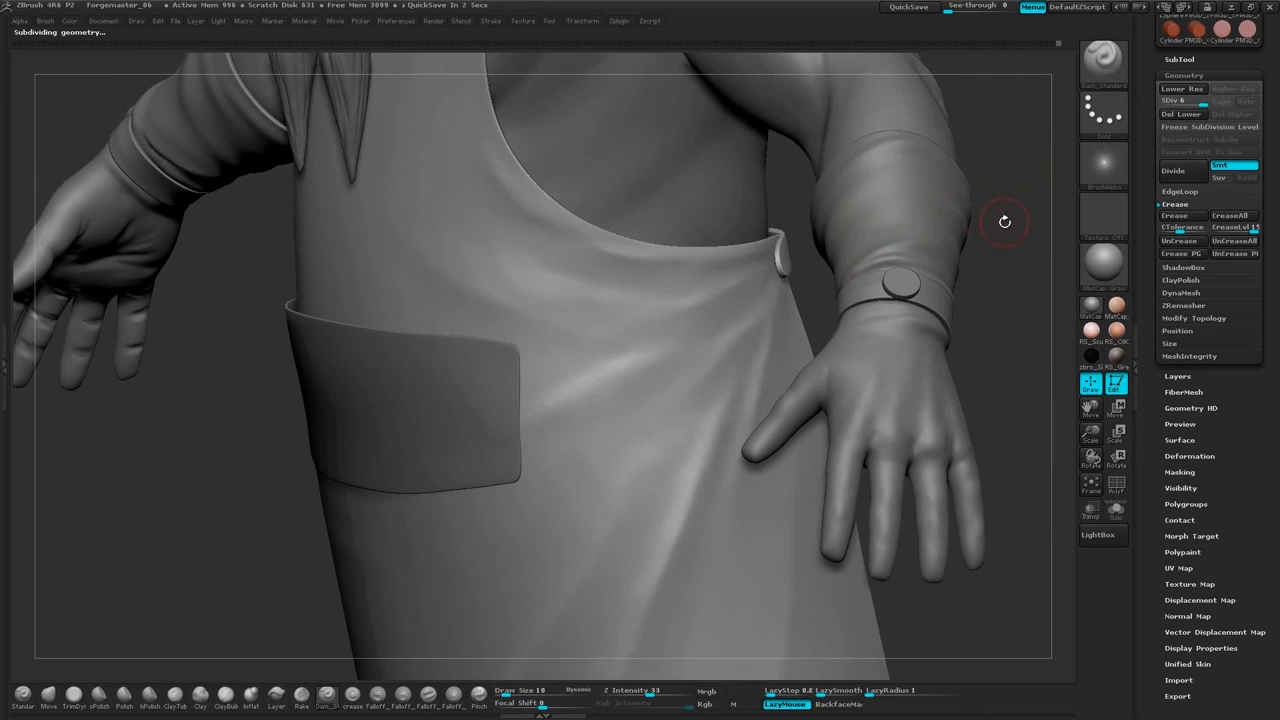
pyautogui.click(1115, 511)
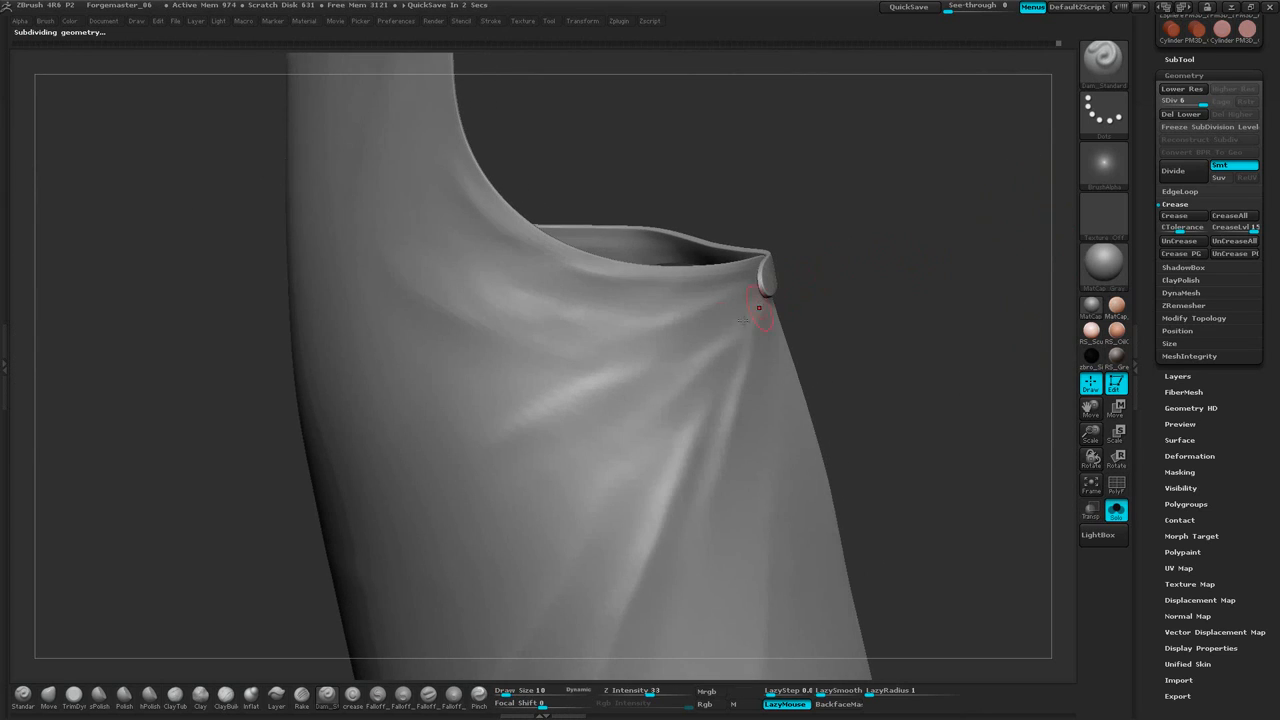
# Carve three creases radiating from the side tab on the character's left side of the apron and soften their ends
pyautogui.moveTo(753, 288)
pyautogui.mouseDown()
pyautogui.moveTo(641, 321)
pyautogui.moveTo(562, 316)
pyautogui.mouseUp()
pyautogui.moveTo(840, 286)
pyautogui.mouseDown()
pyautogui.moveTo(770, 312)
pyautogui.moveTo(738, 434)
pyautogui.mouseUp()
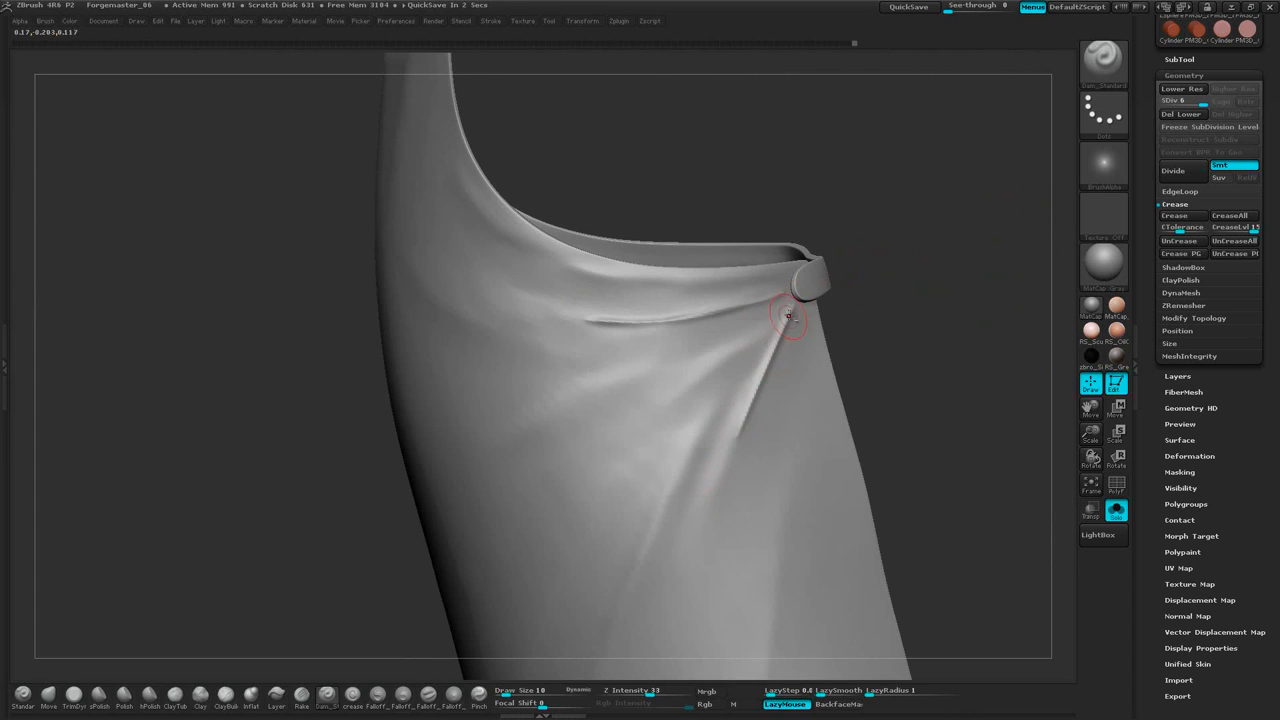
pyautogui.moveTo(786, 307); pyautogui.dragTo(663, 406)
pyautogui.press('shift')
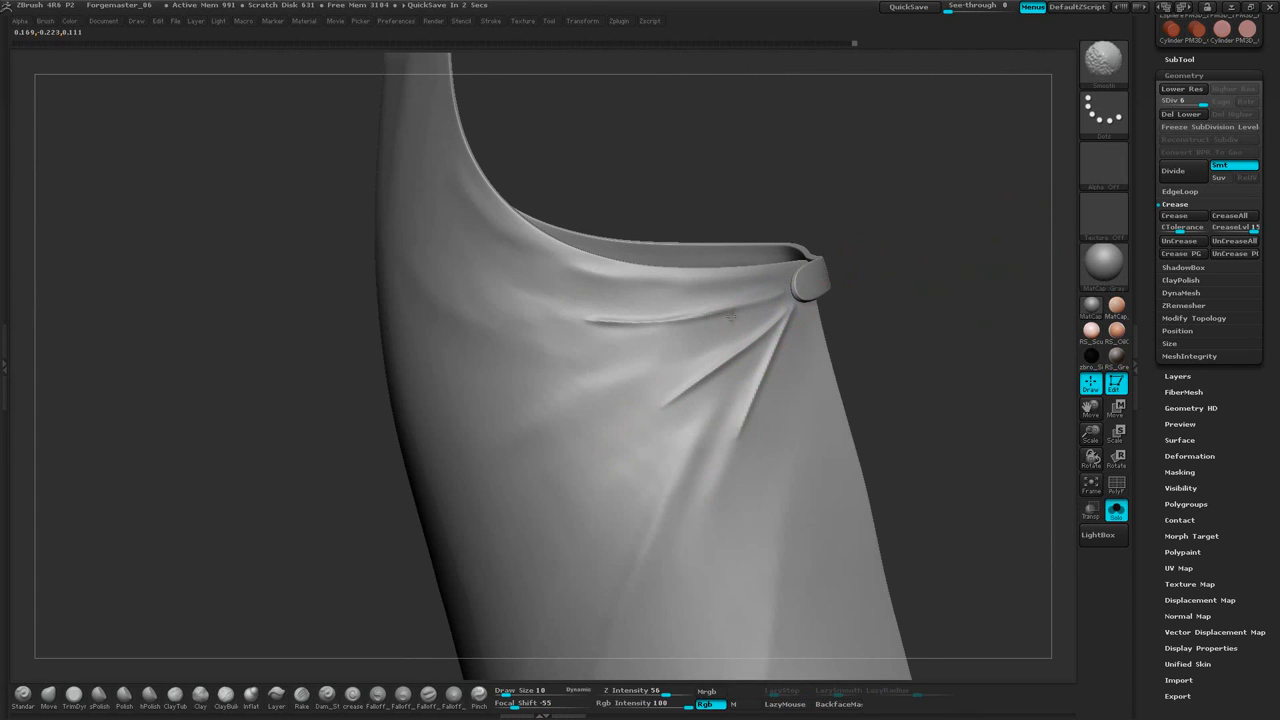
pyautogui.keyDown('shift'); pyautogui.moveTo(745, 313); pyautogui.dragTo(679, 404); pyautogui.keyUp('shift')
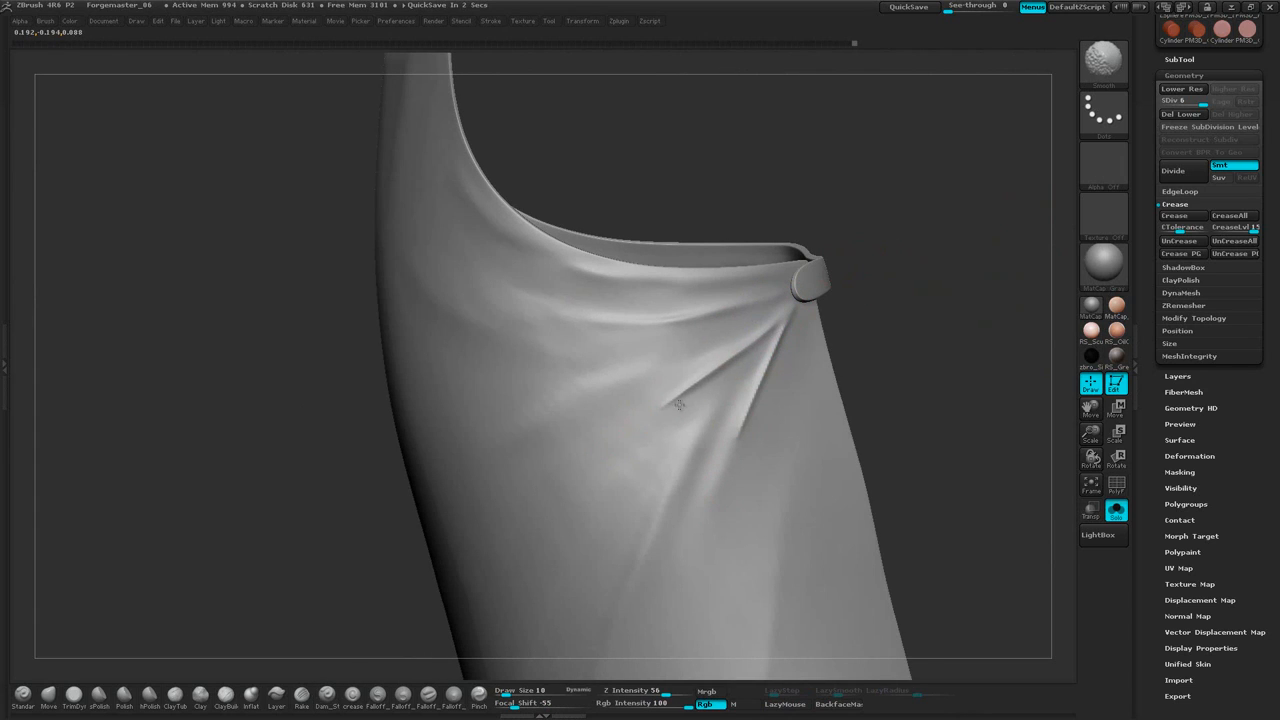
pyautogui.moveTo(928, 298); pyautogui.dragTo(874, 287)
pyautogui.press('shift')
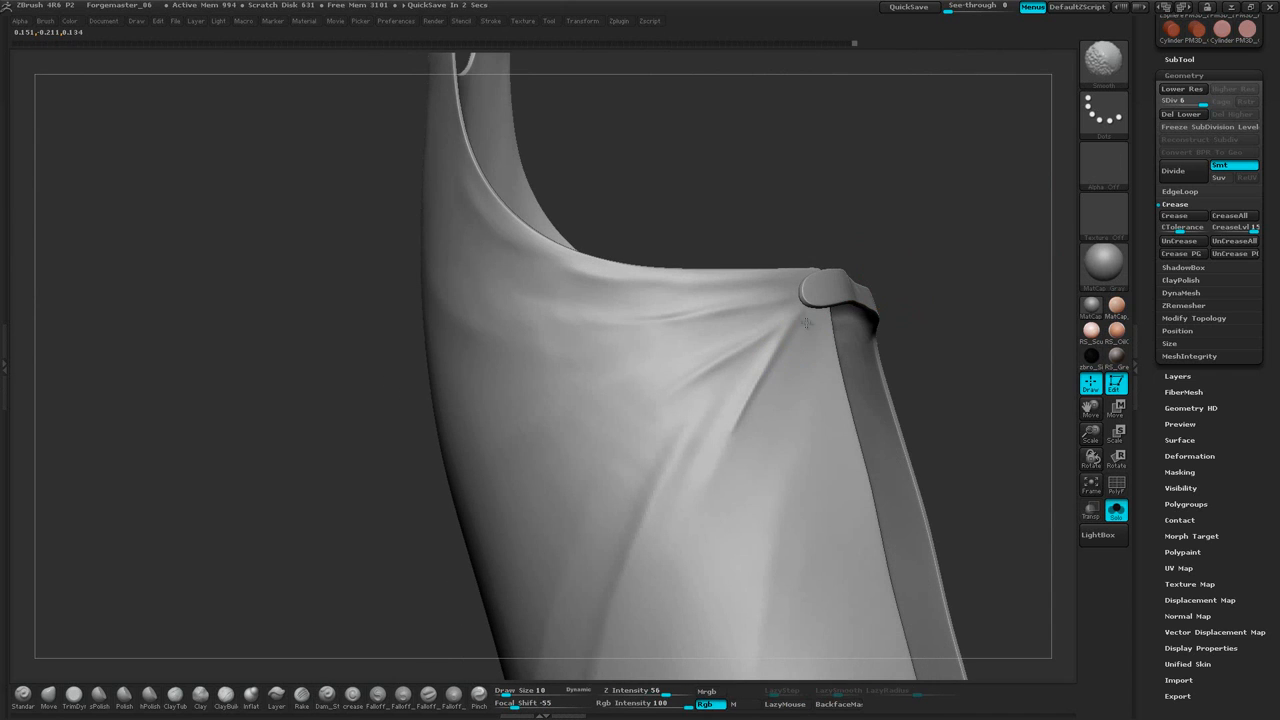
# Carve short creases from the apron's side corner under the armhole hem on the character's right
pyautogui.moveTo(909, 219)
pyautogui.mouseDown()
pyautogui.moveTo(909, 263)
pyautogui.moveTo(1049, 197)
pyautogui.moveTo(926, 197)
pyautogui.moveTo(997, 249)
pyautogui.moveTo(673, 330)
pyautogui.mouseUp()
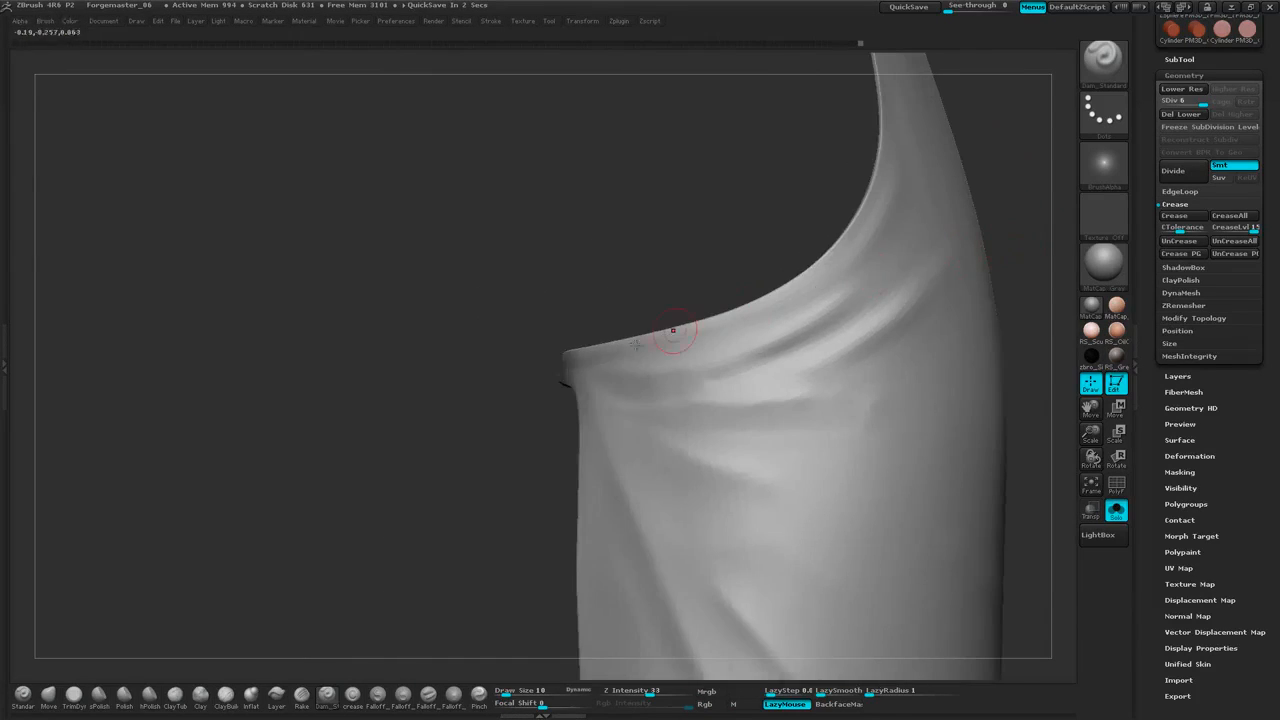
pyautogui.moveTo(570, 358)
pyautogui.mouseDown()
pyautogui.moveTo(648, 349)
pyautogui.moveTo(721, 364)
pyautogui.mouseUp()
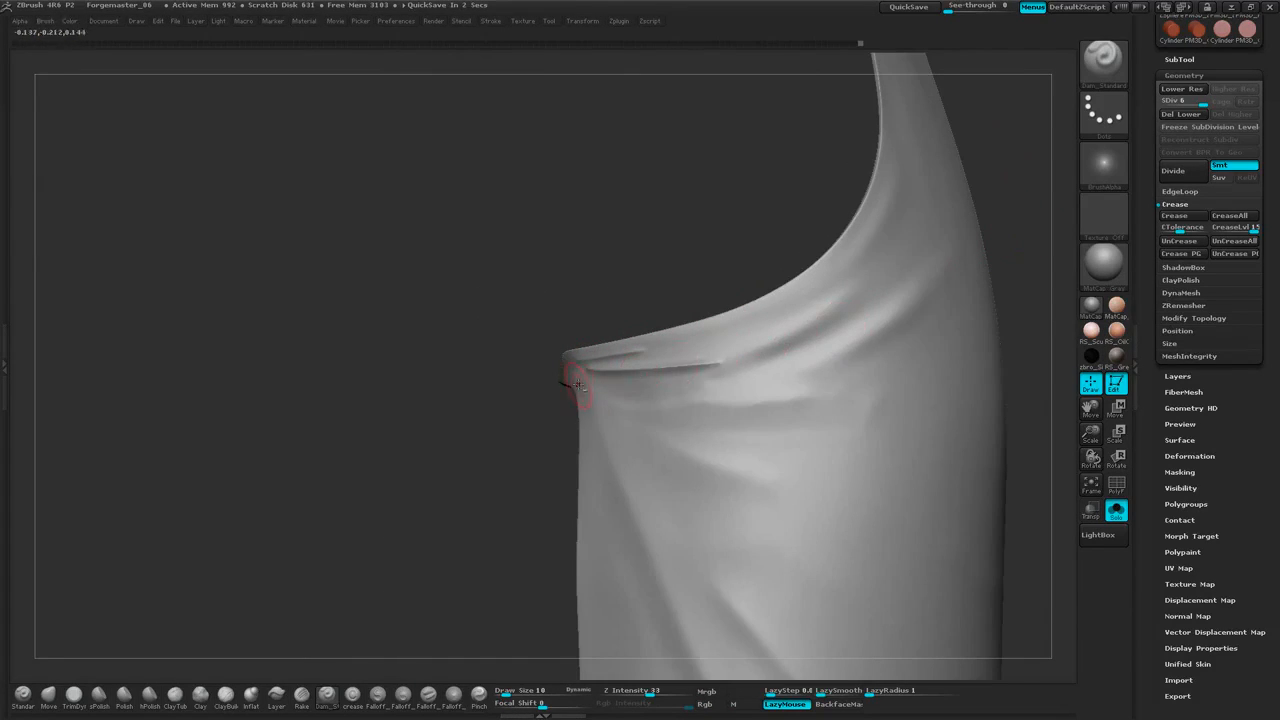
pyautogui.moveTo(578, 385); pyautogui.dragTo(829, 377)
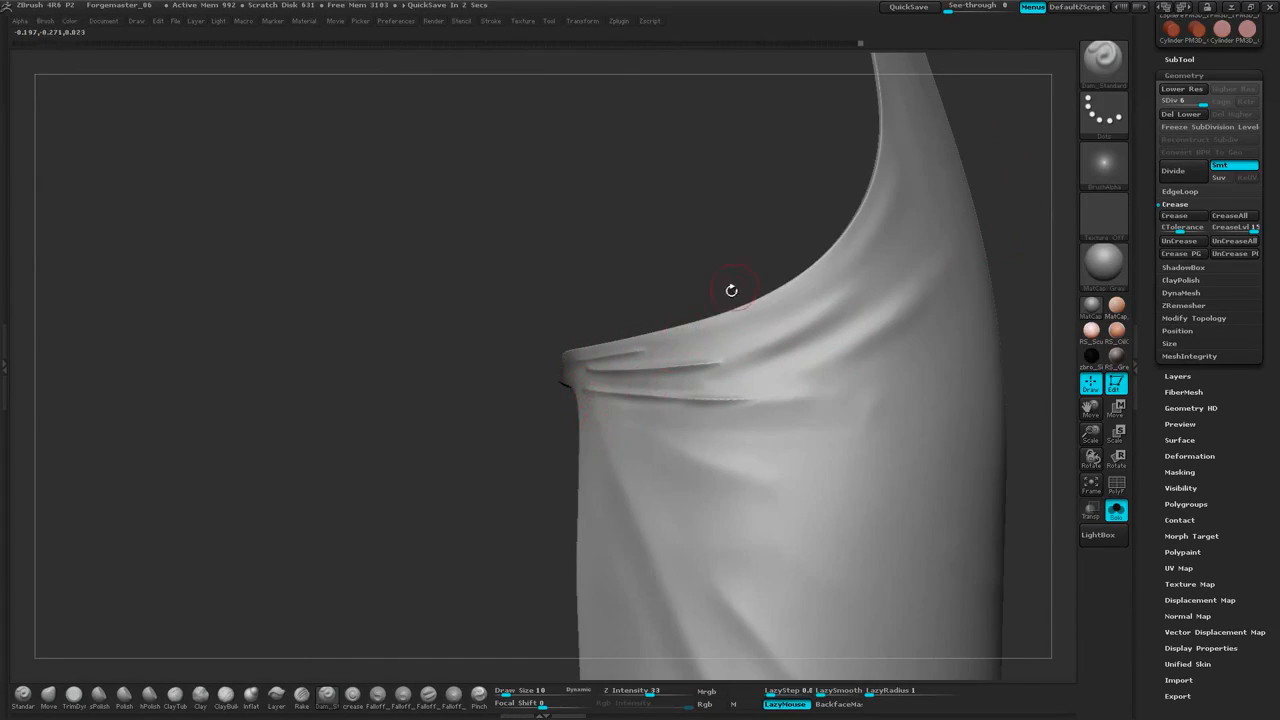
pyautogui.hotkey('ctrl', 'z')
pyautogui.hotkey('ctrl', 'z')
# Carve a long curved crease below the right armhole hem and another down the side fold, smoothing both
pyautogui.moveTo(586, 367); pyautogui.dragTo(762, 351)
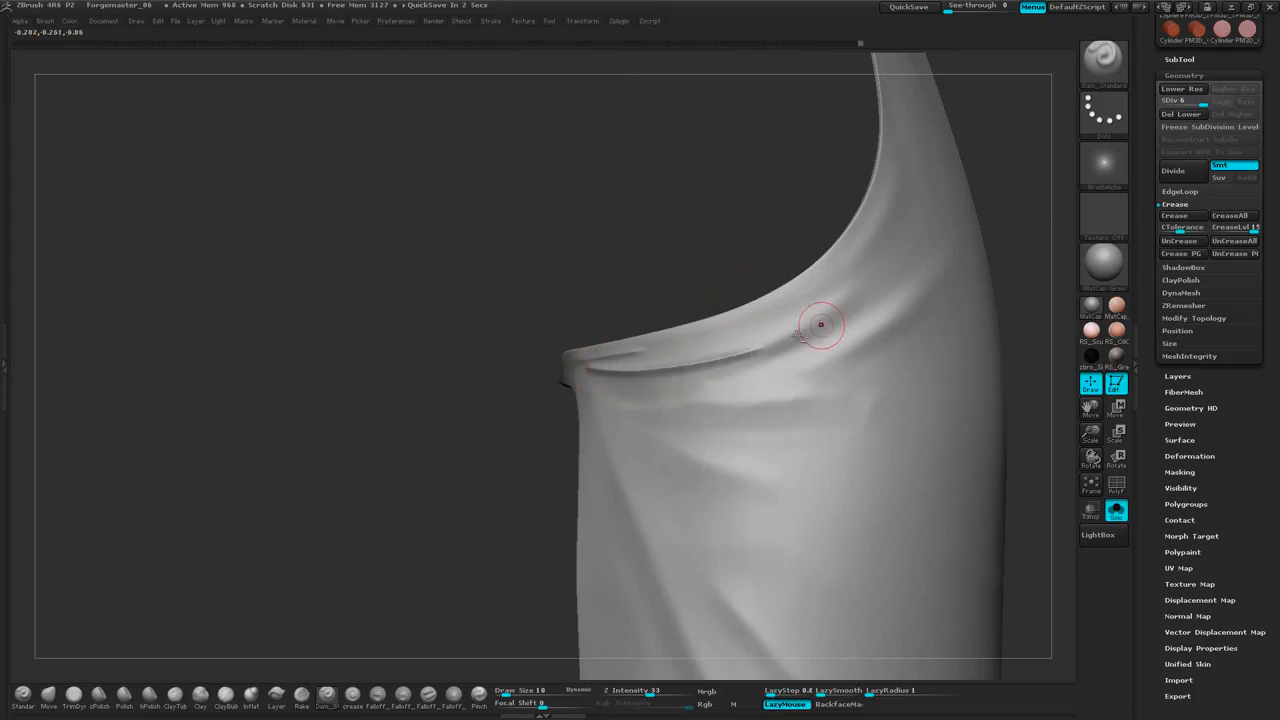
pyautogui.moveTo(583, 368); pyautogui.dragTo(634, 514)
pyautogui.press('shift')
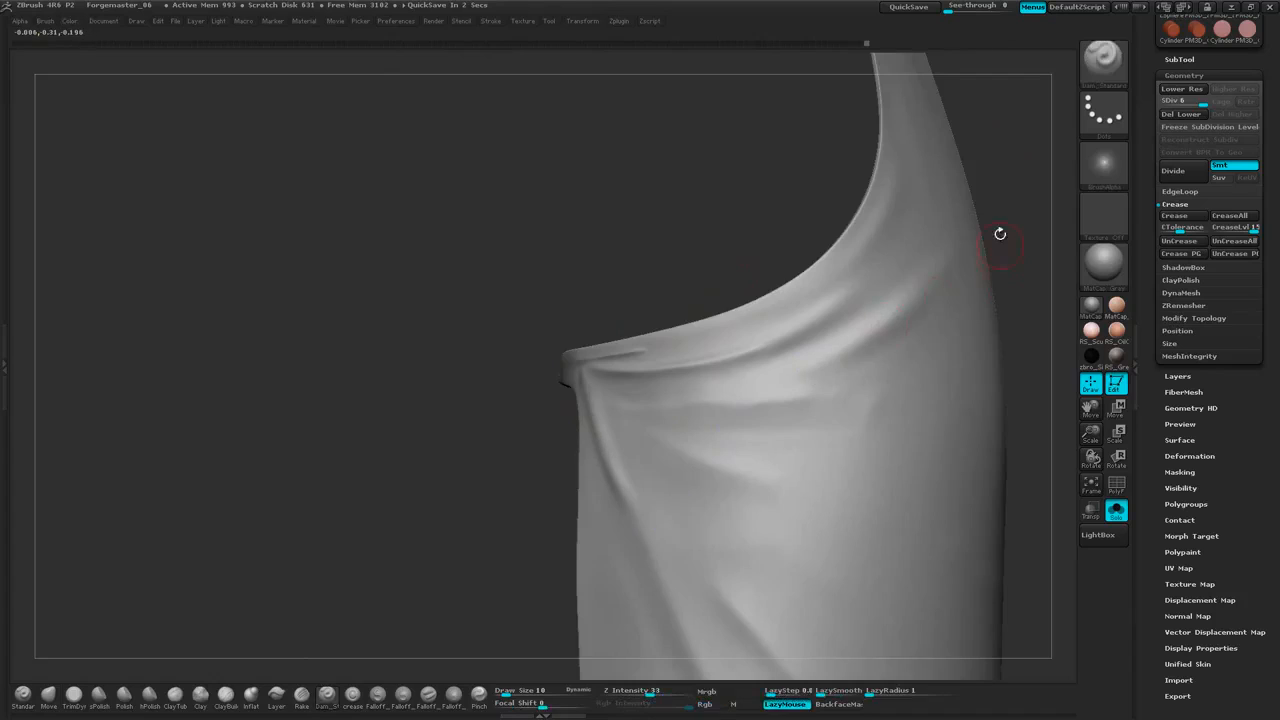
# Sharpen the upper diagonal fold running from the right armhole toward the apron's front and soften it
pyautogui.moveTo(1000, 234); pyautogui.dragTo(972, 232)
pyautogui.keyDown('alt'); pyautogui.moveTo(494, 511); pyautogui.dragTo(487, 396); pyautogui.keyUp('alt')
pyautogui.moveTo(985, 300); pyautogui.dragTo(840, 291)
pyautogui.moveTo(652, 332); pyautogui.dragTo(782, 262)
pyautogui.press('shift')
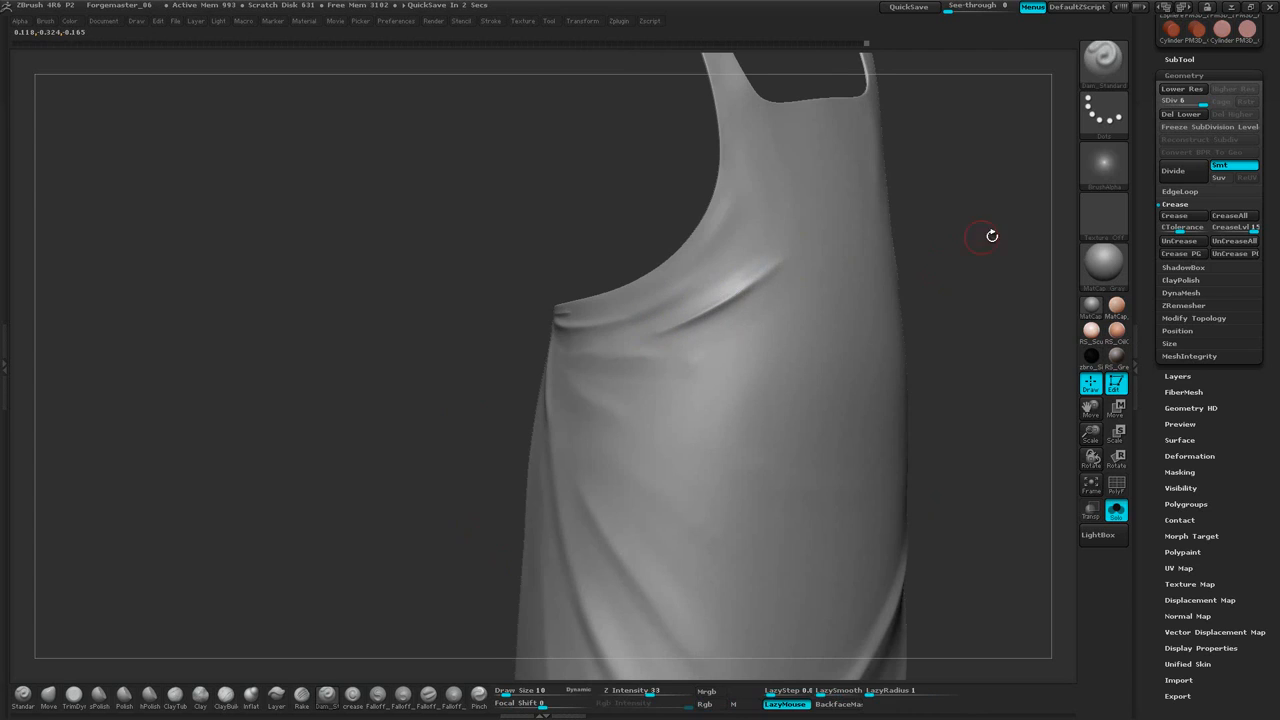
# Carve and soften two diagonal creases below the armhole on the character's left, and cut another below that strap's inner corner
pyautogui.moveTo(991, 237)
pyautogui.mouseDown()
pyautogui.moveTo(1020, 191)
pyautogui.moveTo(834, 240)
pyautogui.moveTo(669, 229)
pyautogui.mouseUp()
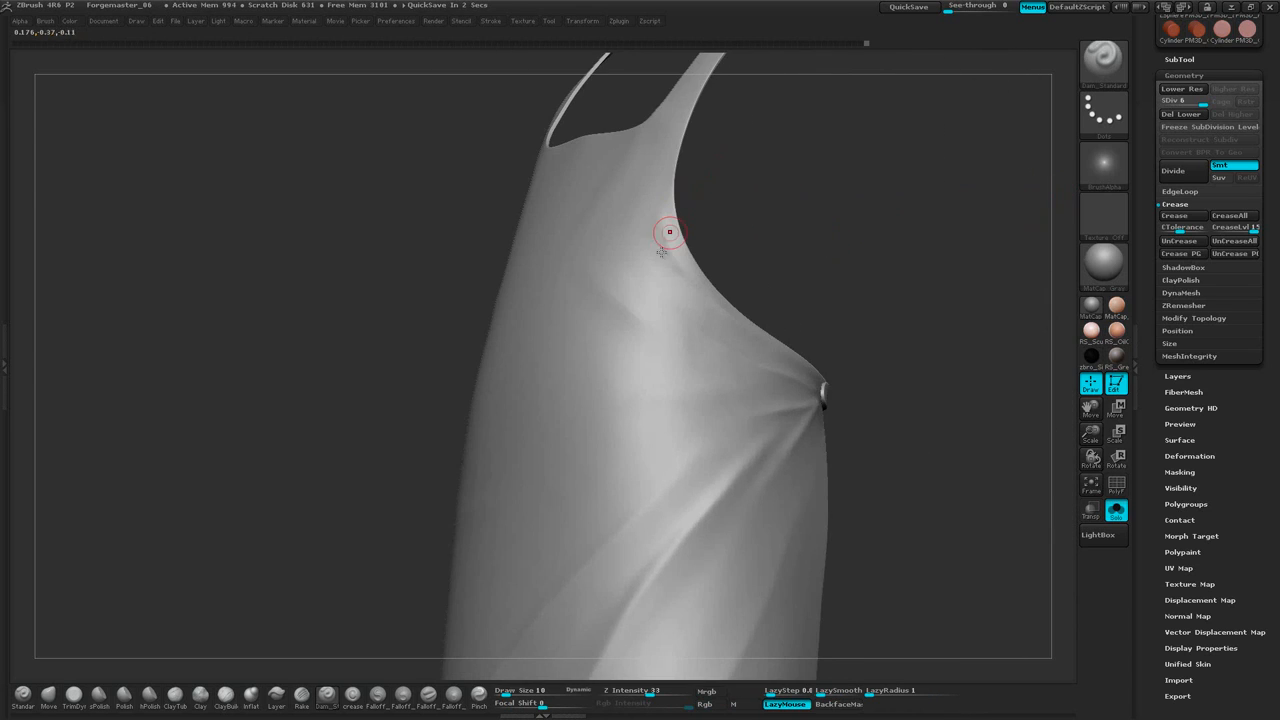
pyautogui.moveTo(592, 265)
pyautogui.mouseDown()
pyautogui.moveTo(652, 320)
pyautogui.moveTo(738, 362)
pyautogui.mouseUp()
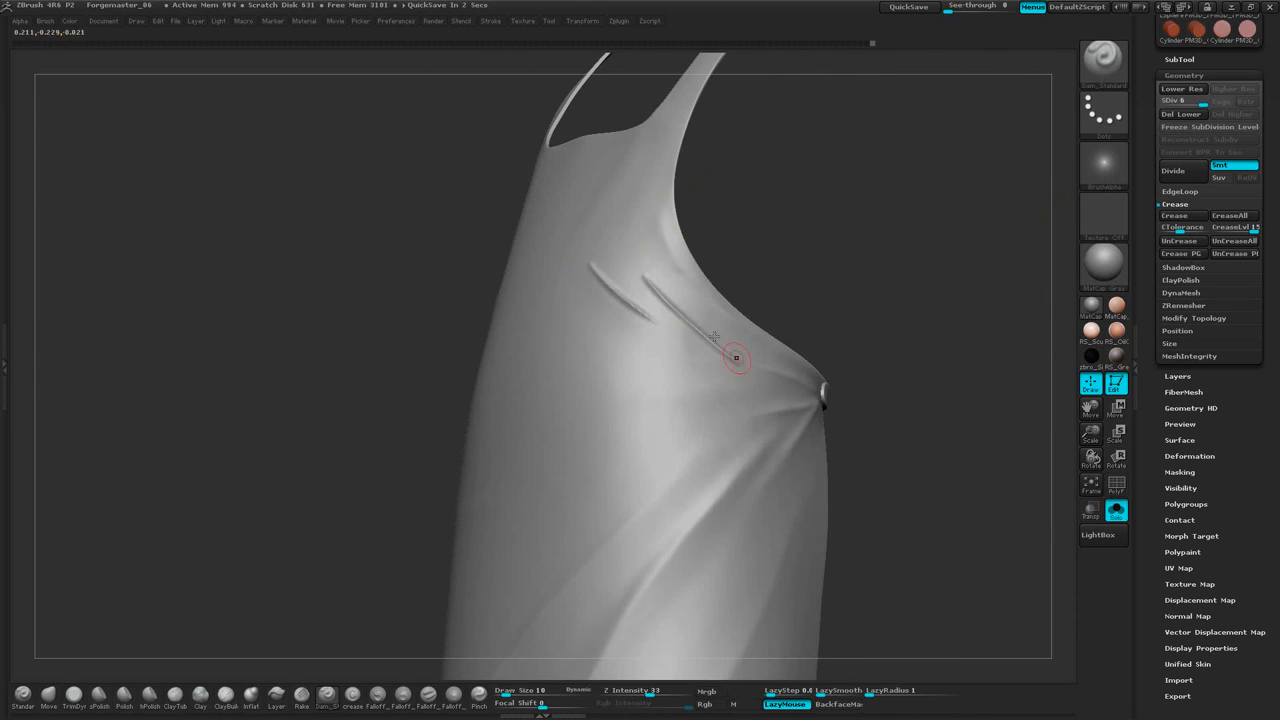
pyautogui.press('shift')
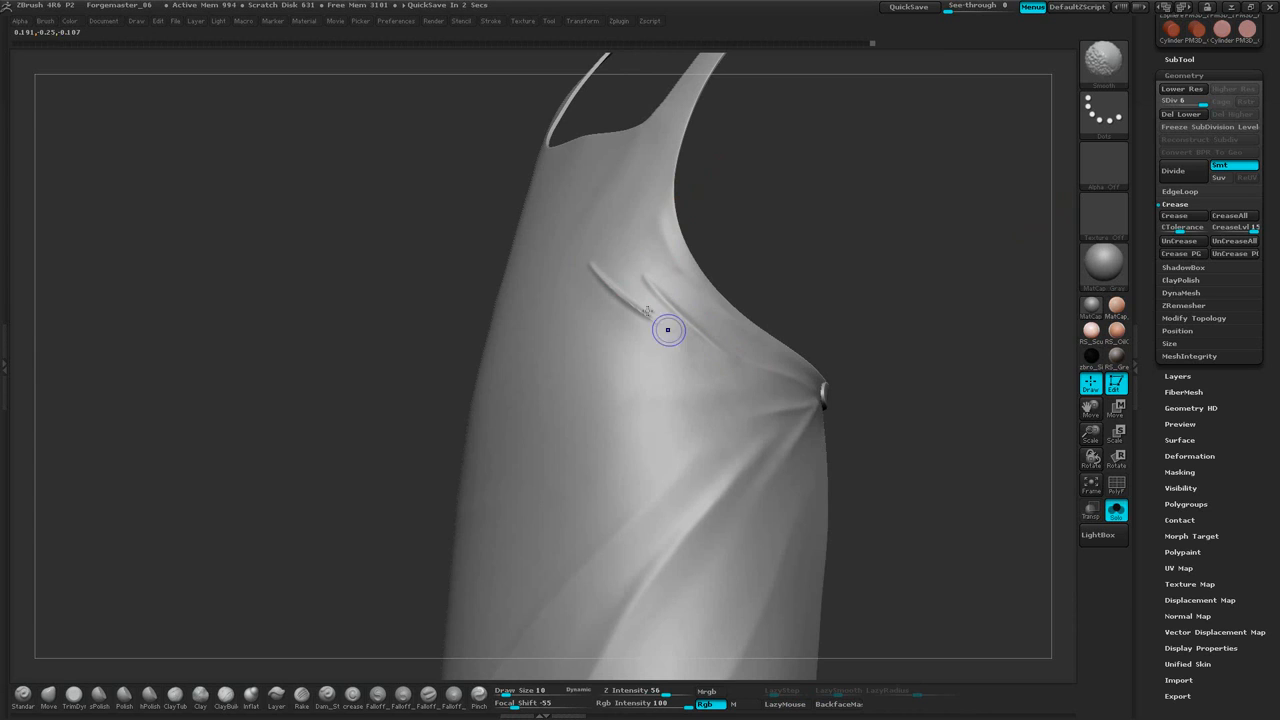
pyautogui.keyDown('shift'); pyautogui.moveTo(814, 220); pyautogui.dragTo(633, 331); pyautogui.keyUp('shift')
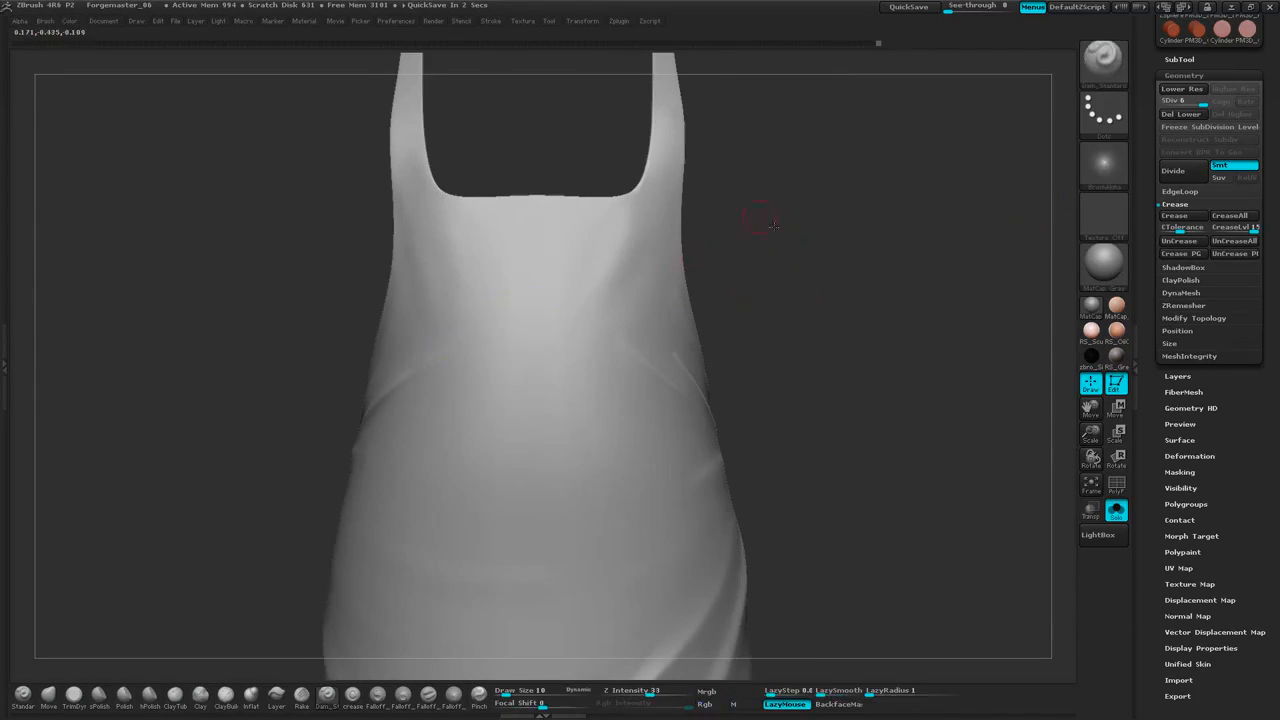
pyautogui.moveTo(751, 216); pyautogui.dragTo(613, 319)
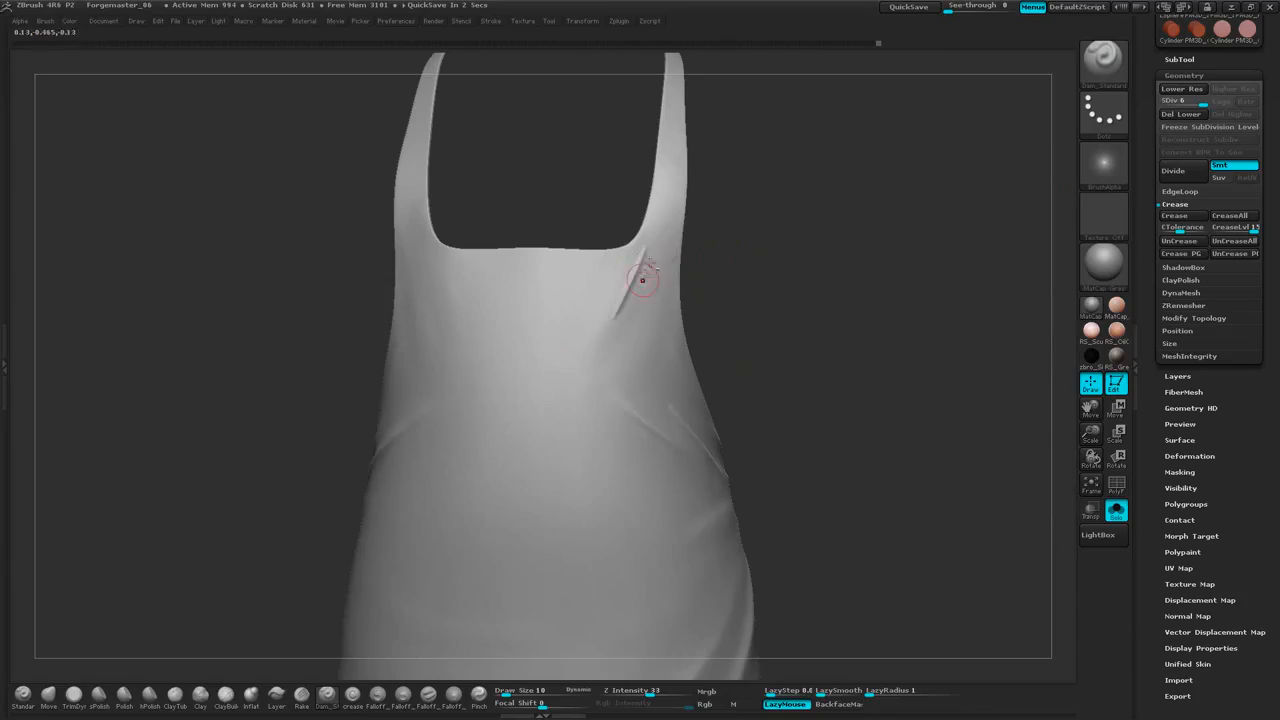
pyautogui.moveTo(664, 228); pyautogui.dragTo(649, 402)
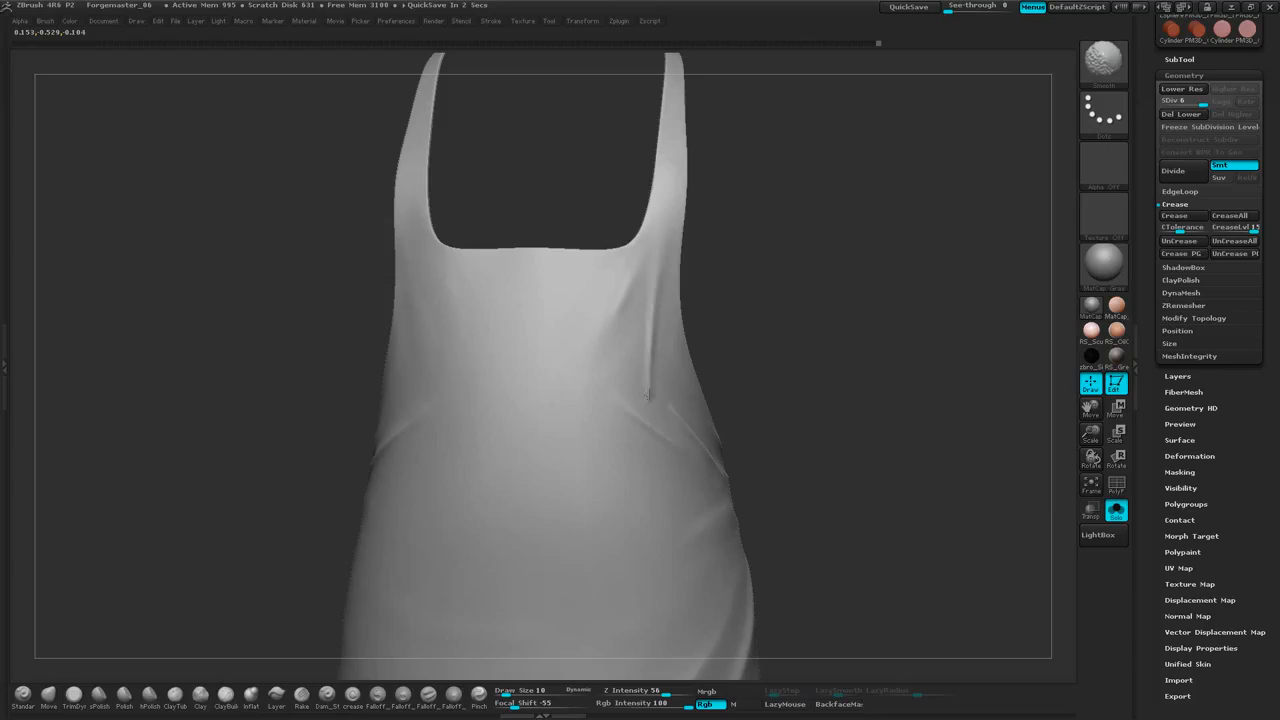
pyautogui.moveTo(706, 217)
pyautogui.mouseDown()
pyautogui.moveTo(751, 243)
pyautogui.moveTo(757, 291)
pyautogui.moveTo(761, 257)
pyautogui.mouseUp()
pyautogui.hotkey('ctrl', 'z')
pyautogui.hotkey('ctrl', 'z')
pyautogui.hotkey('ctrl', 'z')
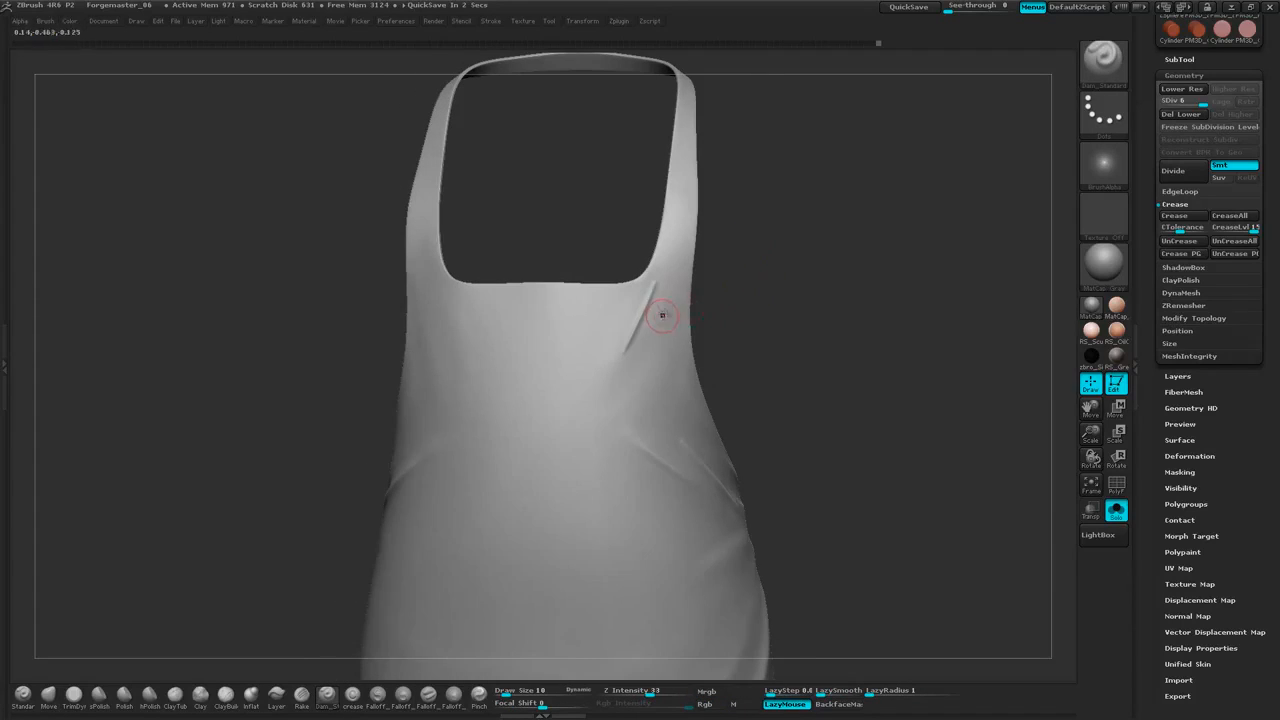
# Add a short vertical crease at the outer base of the left strap and smooth the creases there
pyautogui.moveTo(674, 270); pyautogui.dragTo(675, 340)
pyautogui.press('shift')
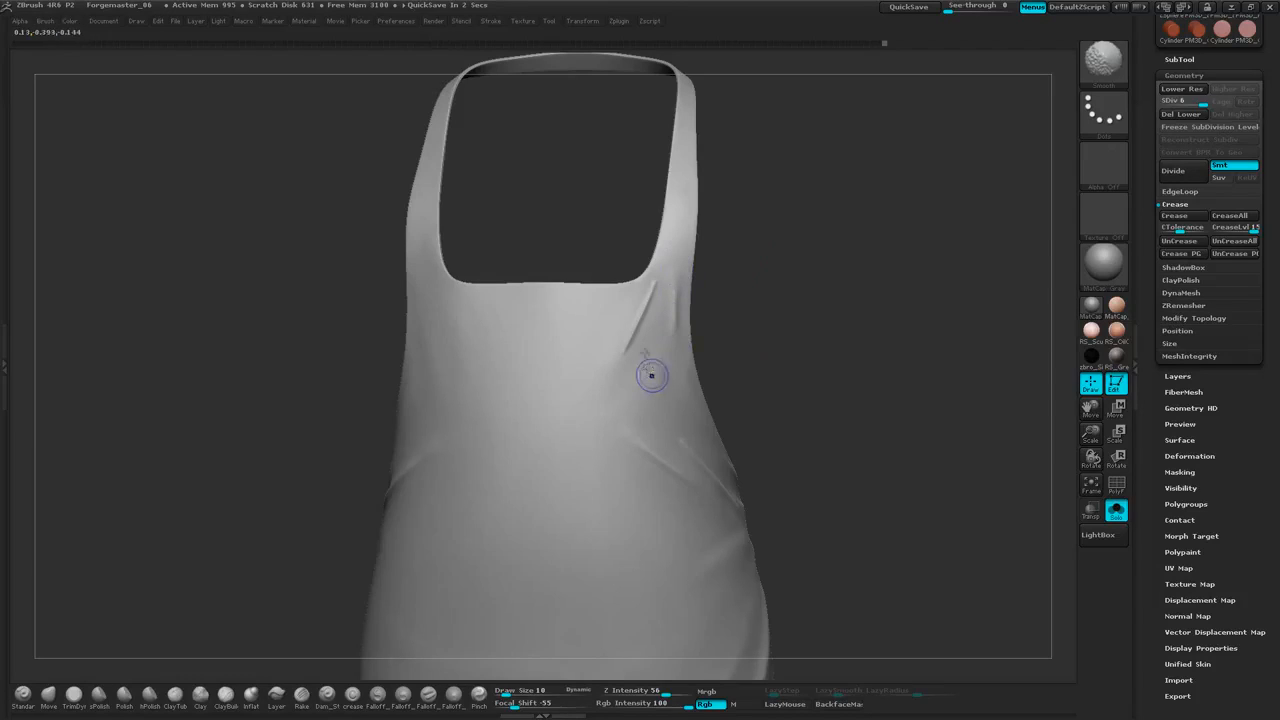
pyautogui.keyDown('shift'); pyautogui.moveTo(628, 361); pyautogui.dragTo(622, 372); pyautogui.keyUp('shift')
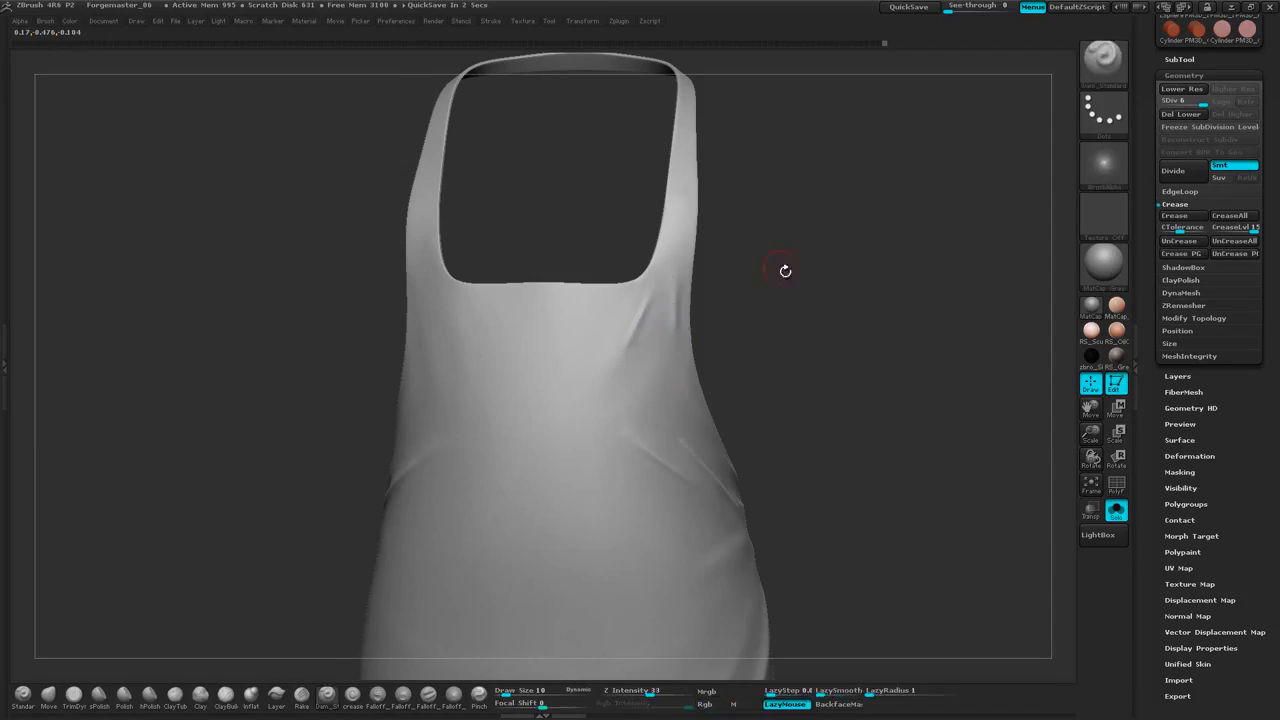
# Carve and smooth small tension creases at the base of the strap on the character's right
pyautogui.moveTo(786, 271); pyautogui.dragTo(818, 273)
pyautogui.moveTo(456, 269)
pyautogui.mouseDown()
pyautogui.moveTo(477, 309)
pyautogui.moveTo(450, 378)
pyautogui.moveTo(459, 310)
pyautogui.moveTo(446, 262)
pyautogui.mouseUp()
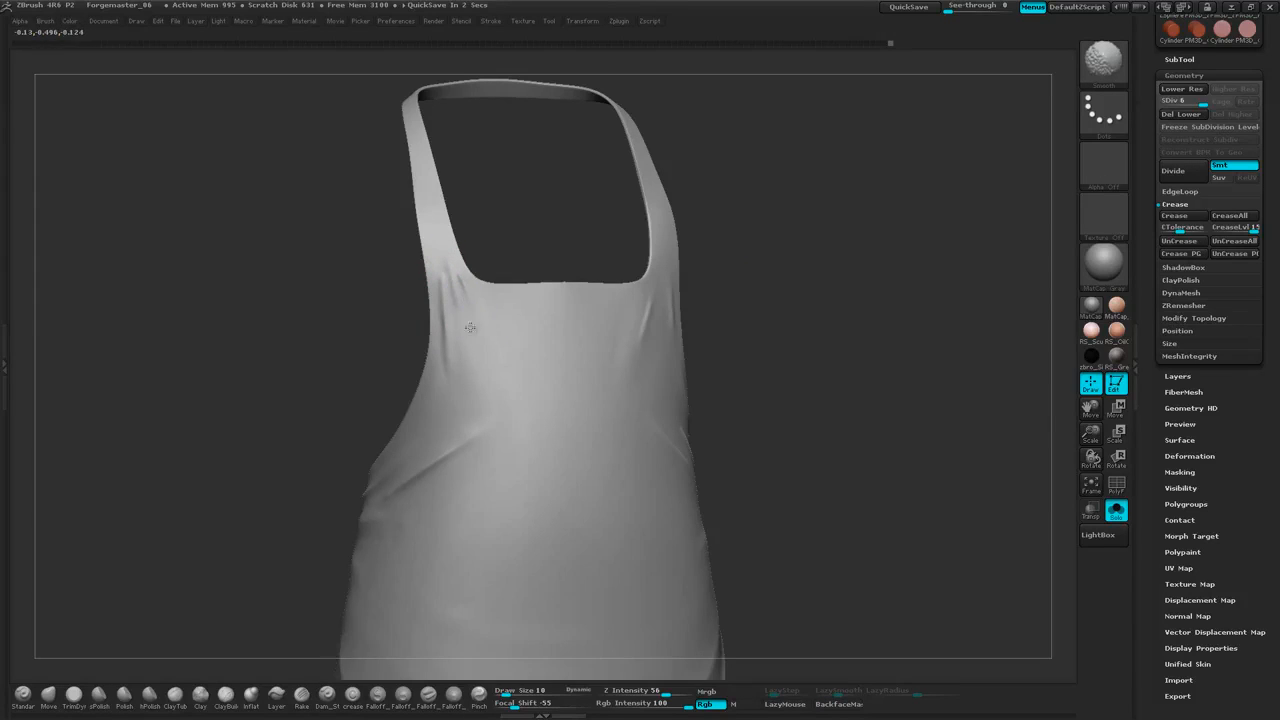
pyautogui.keyDown('shift'); pyautogui.moveTo(653, 257); pyautogui.dragTo(940, 284); pyautogui.keyUp('shift')
pyautogui.keyDown('shift'); pyautogui.moveTo(432, 302); pyautogui.dragTo(430, 272); pyautogui.keyUp('shift')
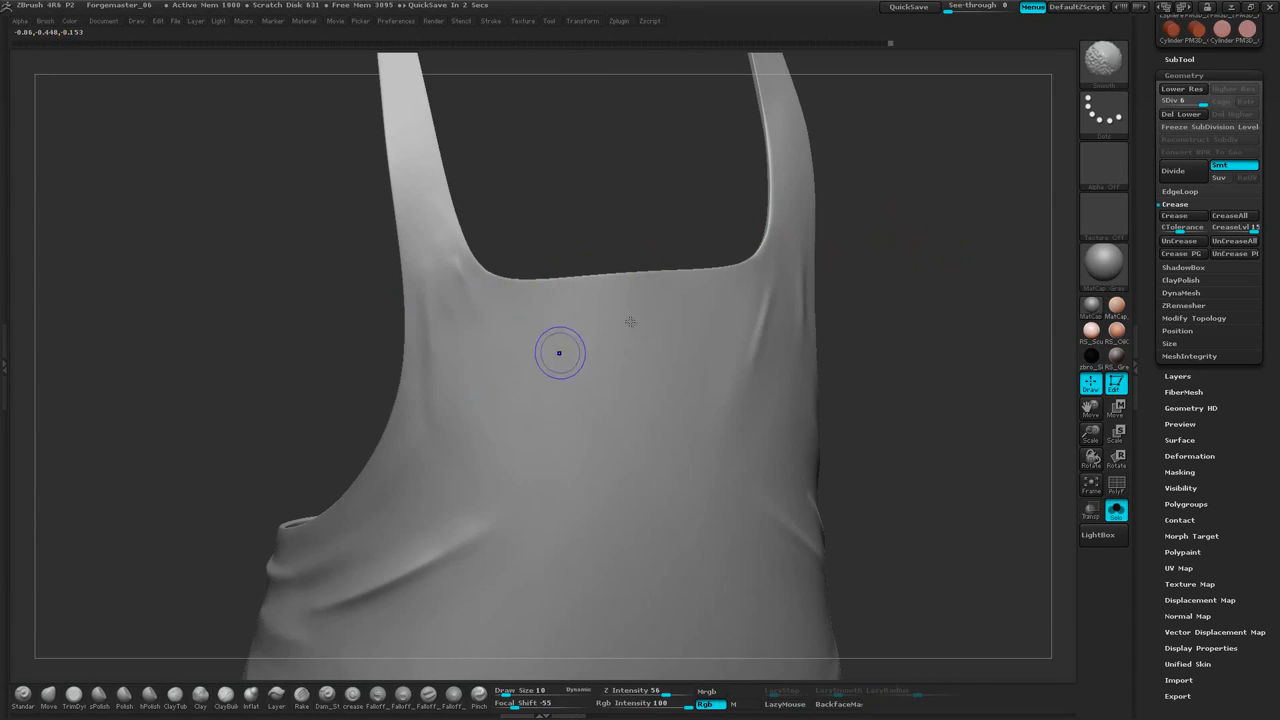
# Soften the creases at the base of the strap on the character's left
pyautogui.moveTo(915, 284)
pyautogui.mouseDown()
pyautogui.moveTo(858, 242)
pyautogui.moveTo(878, 242)
pyautogui.moveTo(831, 277)
pyautogui.mouseUp()
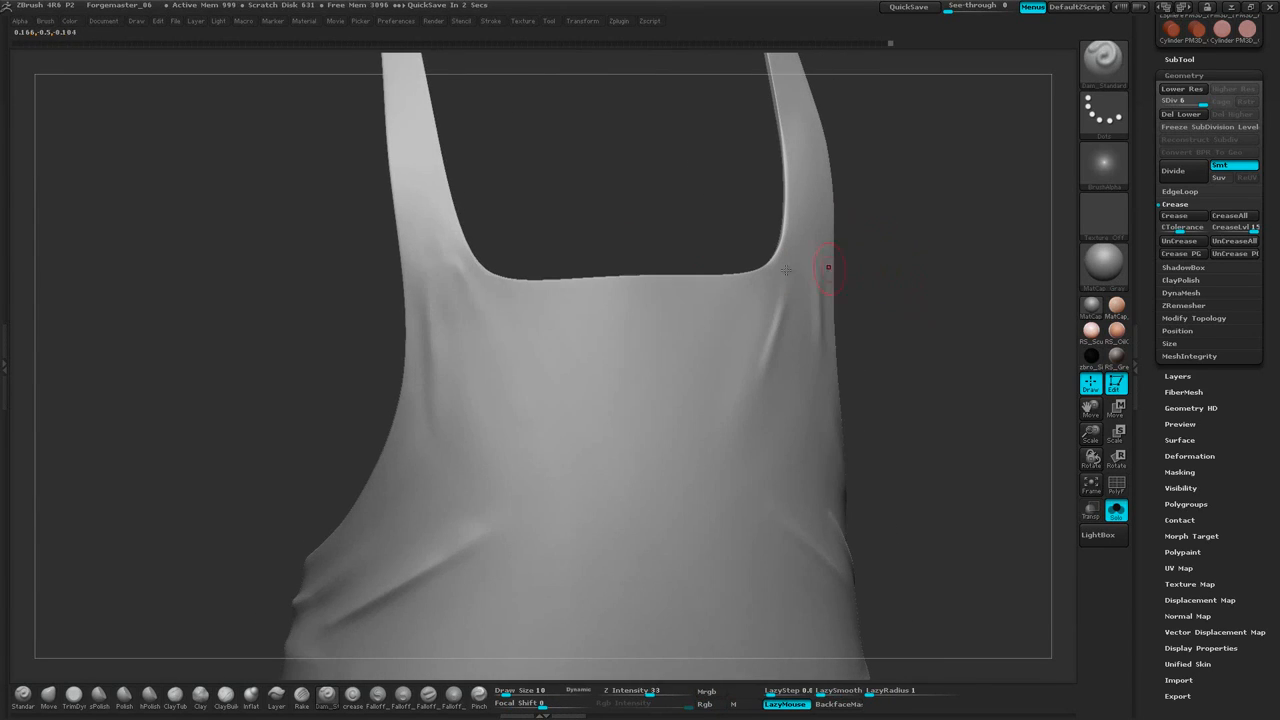
pyautogui.press('shift')
pyautogui.moveTo(929, 271)
pyautogui.mouseDown()
pyautogui.moveTo(831, 237)
pyautogui.moveTo(866, 371)
pyautogui.moveTo(777, 234)
pyautogui.mouseUp()
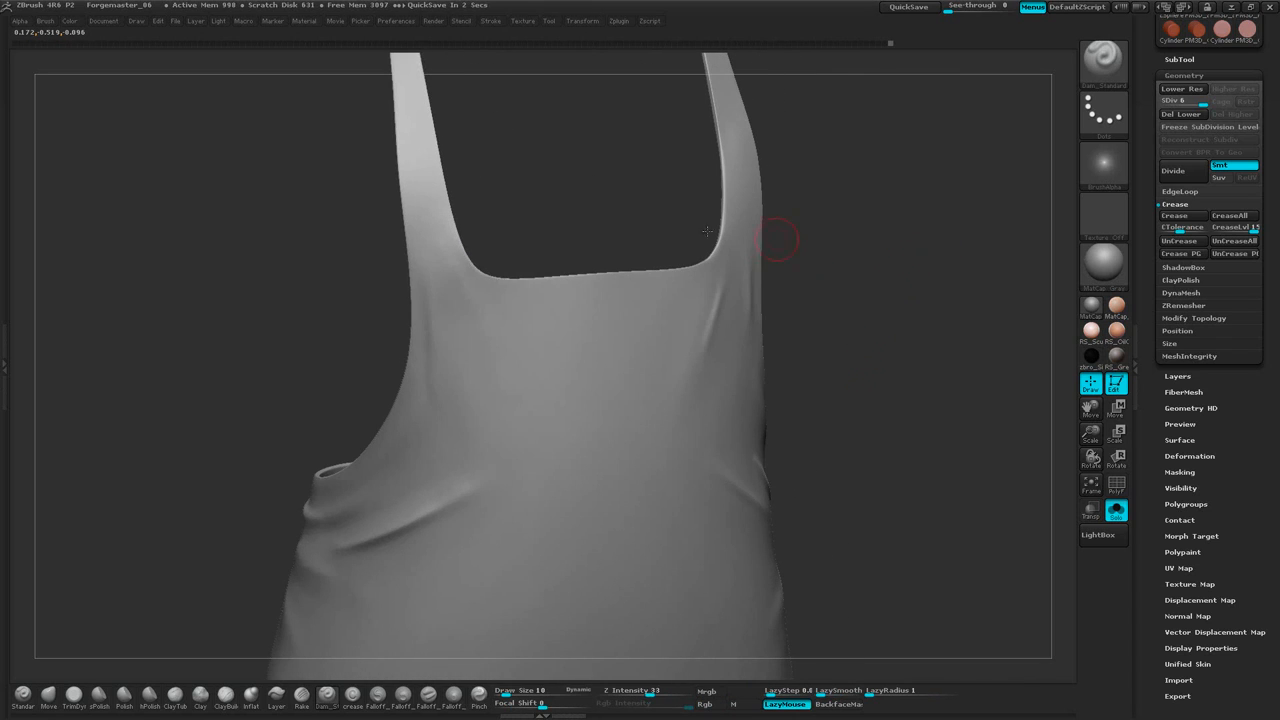
pyautogui.press('shift')
# Carve and smooth a horizontal crease below the apron's side corner on the character's right
pyautogui.moveTo(853, 277)
pyautogui.mouseDown()
pyautogui.moveTo(820, 303)
pyautogui.moveTo(806, 343)
pyautogui.moveTo(835, 230)
pyautogui.moveTo(837, 269)
pyautogui.moveTo(864, 192)
pyautogui.mouseUp()
pyautogui.press('shift')
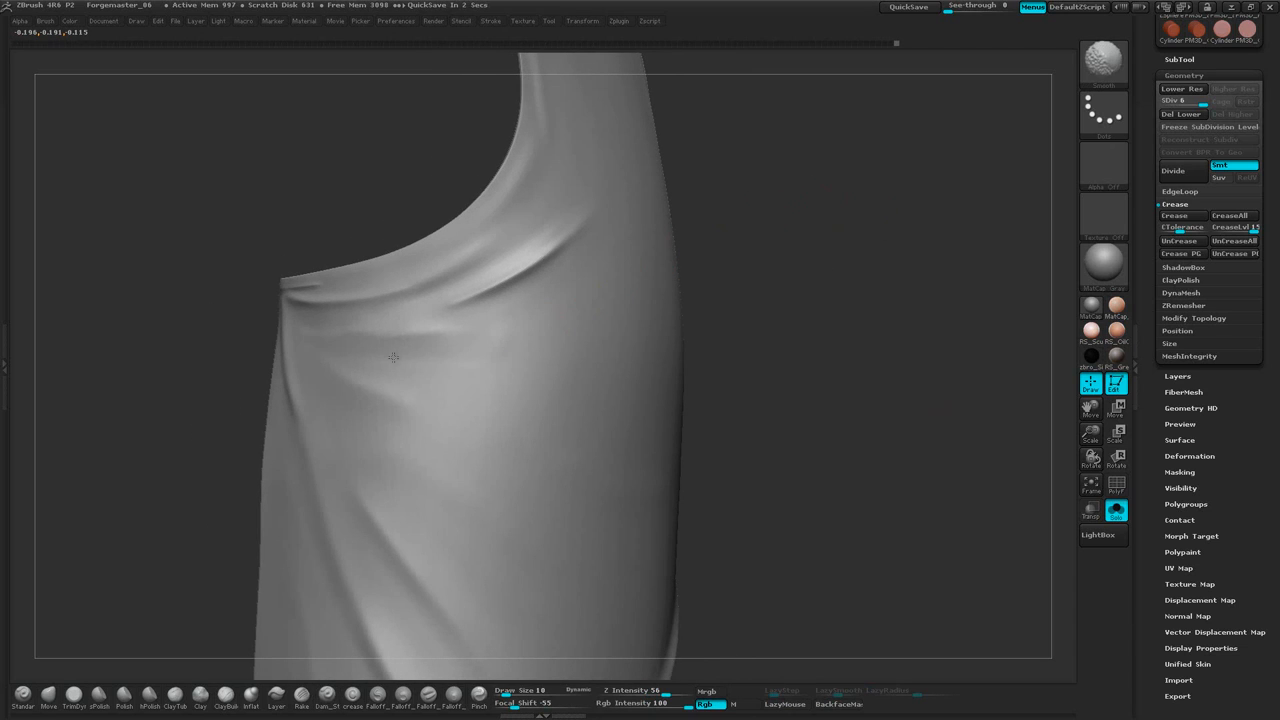
pyautogui.moveTo(316, 334); pyautogui.dragTo(471, 320)
pyautogui.press('shift')
# Leave Solo mode and make the waist patch the active subtool
pyautogui.moveTo(790, 238)
pyautogui.mouseDown()
pyautogui.moveTo(963, 220)
pyautogui.moveTo(826, 186)
pyautogui.mouseUp()
pyautogui.moveTo(881, 221)
pyautogui.mouseDown()
pyautogui.moveTo(831, 224)
pyautogui.moveTo(803, 271)
pyautogui.moveTo(862, 250)
pyautogui.moveTo(843, 189)
pyautogui.moveTo(897, 209)
pyautogui.mouseUp()
pyautogui.keyDown('alt'); pyautogui.moveTo(874, 193); pyautogui.dragTo(922, 352); pyautogui.keyUp('alt')
pyautogui.keyDown('alt'); pyautogui.moveTo(930, 262); pyautogui.dragTo(818, 229); pyautogui.keyUp('alt')
pyautogui.keyDown('alt'); pyautogui.moveTo(638, 384); pyautogui.dragTo(894, 326); pyautogui.keyUp('alt')
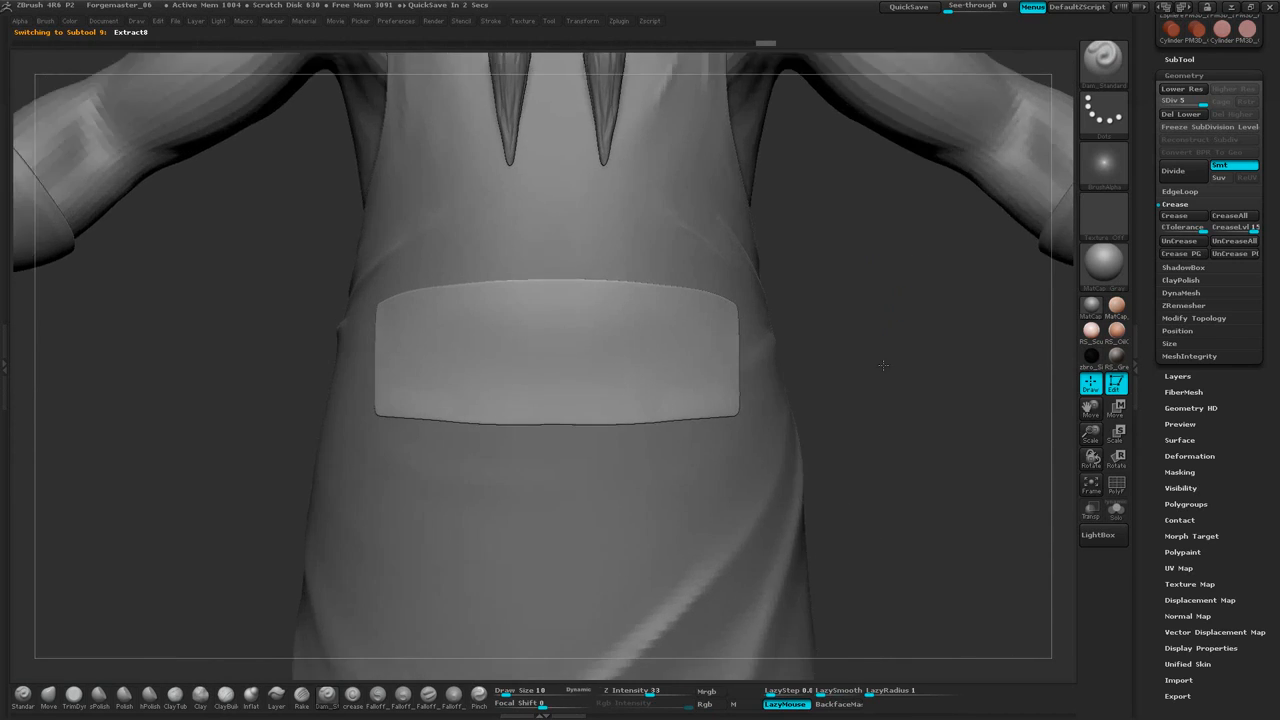
# Make the apron the active subtool again in place of the waist patch
pyautogui.moveTo(898, 304); pyautogui.dragTo(780, 311)
pyautogui.keyDown('alt'); pyautogui.moveTo(847, 192); pyautogui.dragTo(787, 399); pyautogui.keyUp('alt')
pyautogui.keyDown('alt'); pyautogui.click(613, 304); pyautogui.keyUp('alt')
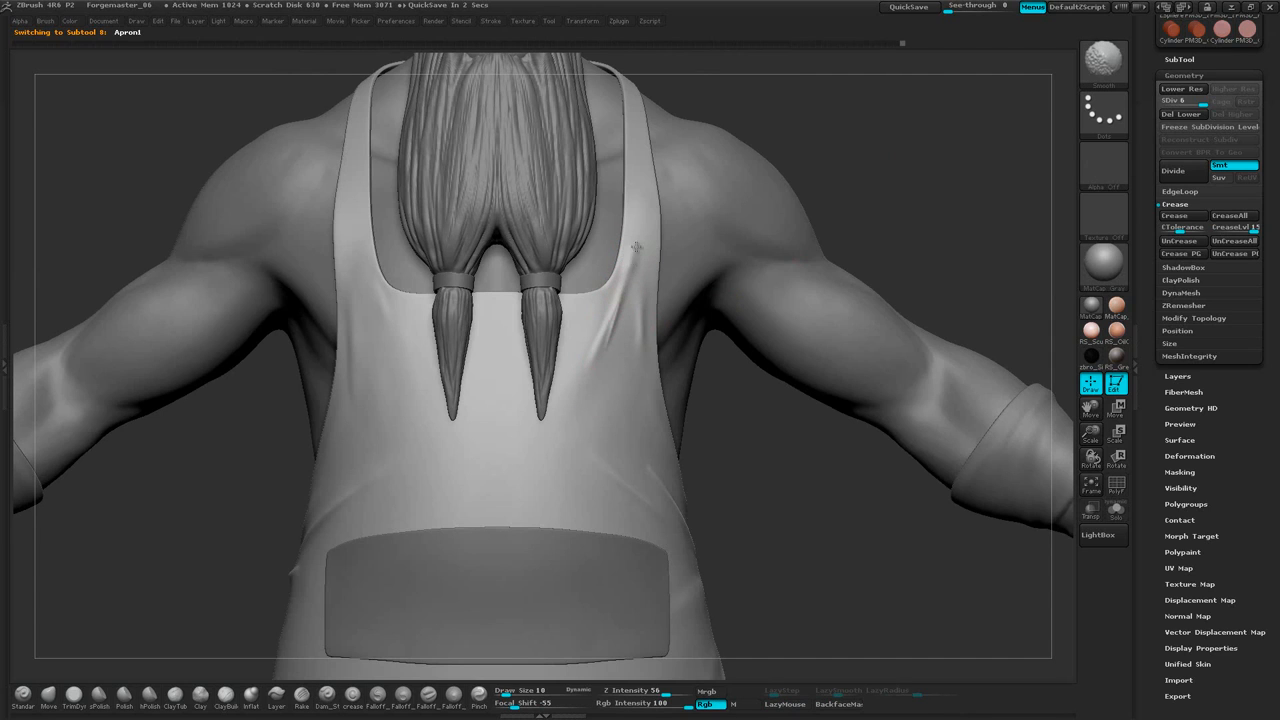
# Examine the apron's straps, waist tie and folds from the front, side and back, then on the full figure
pyautogui.keyDown('alt'); pyautogui.moveTo(798, 176); pyautogui.dragTo(802, 148); pyautogui.keyUp('alt')
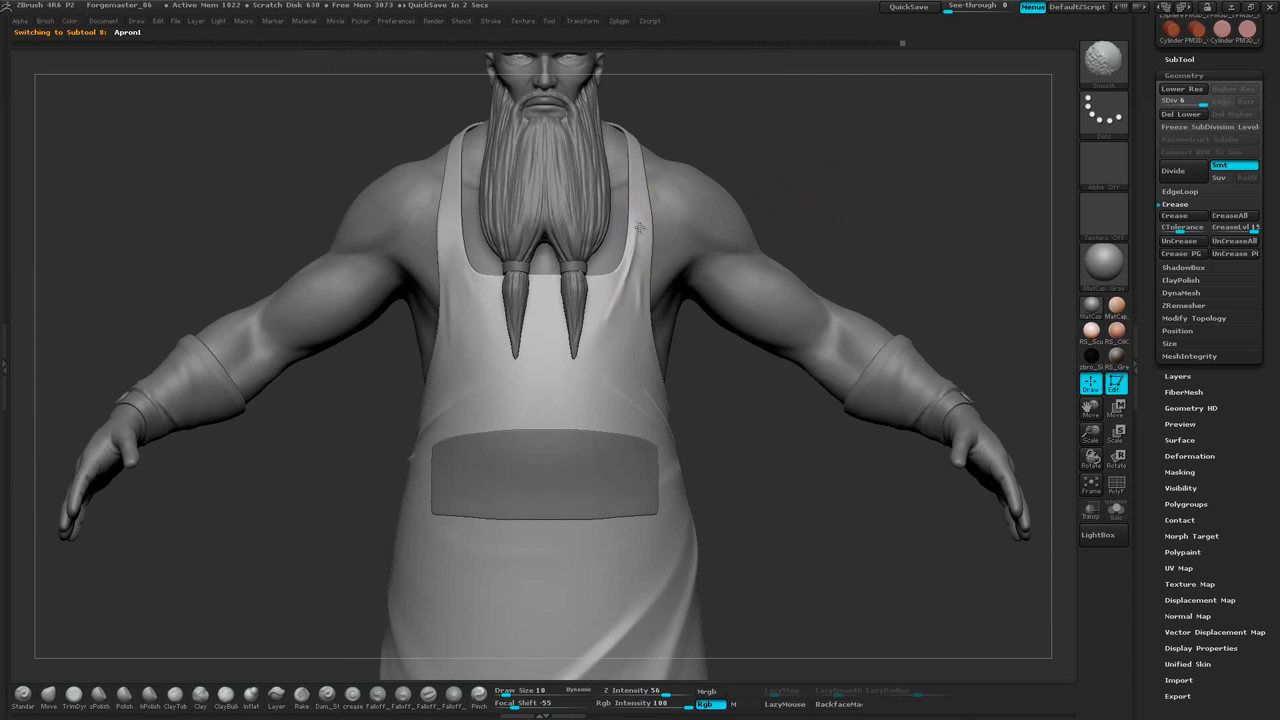
pyautogui.moveTo(781, 186)
pyautogui.keyDown('alt'); pyautogui.mouseDown()
pyautogui.moveTo(869, 154)
pyautogui.moveTo(914, 157)
pyautogui.moveTo(898, 261)
pyautogui.moveTo(596, 307)
pyautogui.mouseUp(); pyautogui.keyUp('alt')
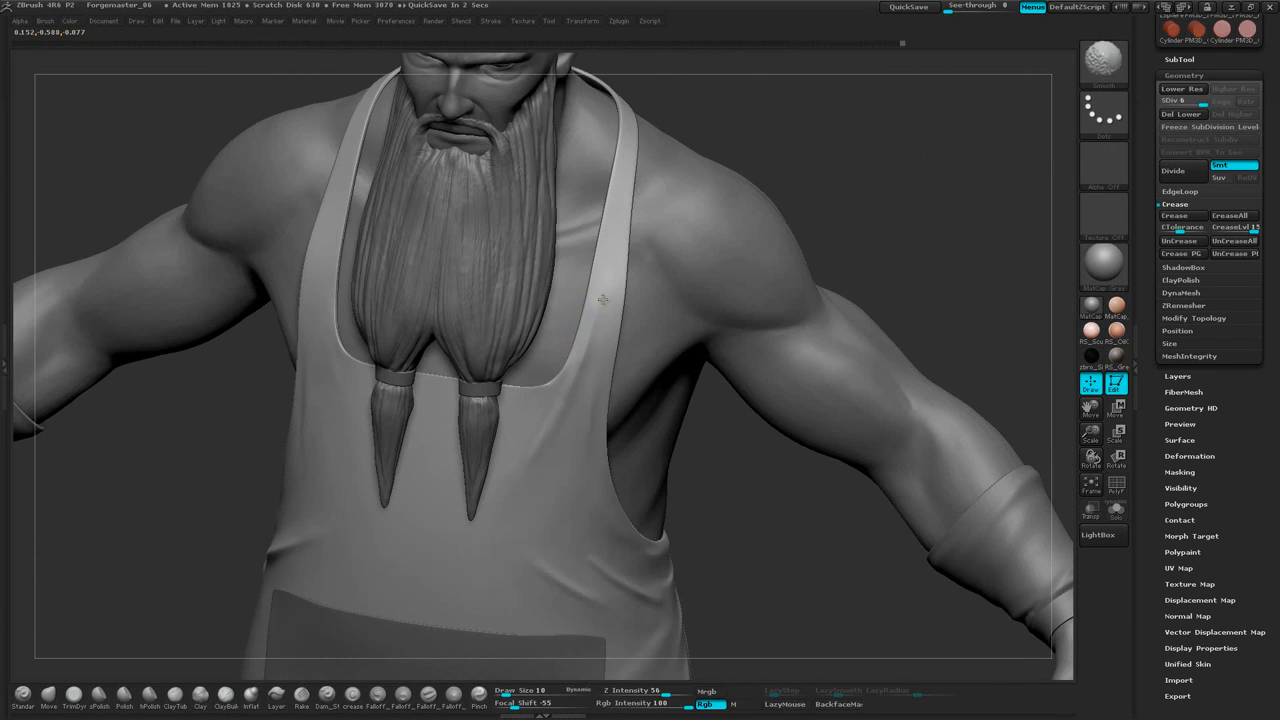
pyautogui.keyDown('shift'); pyautogui.moveTo(878, 216); pyautogui.dragTo(884, 305); pyautogui.keyUp('shift')
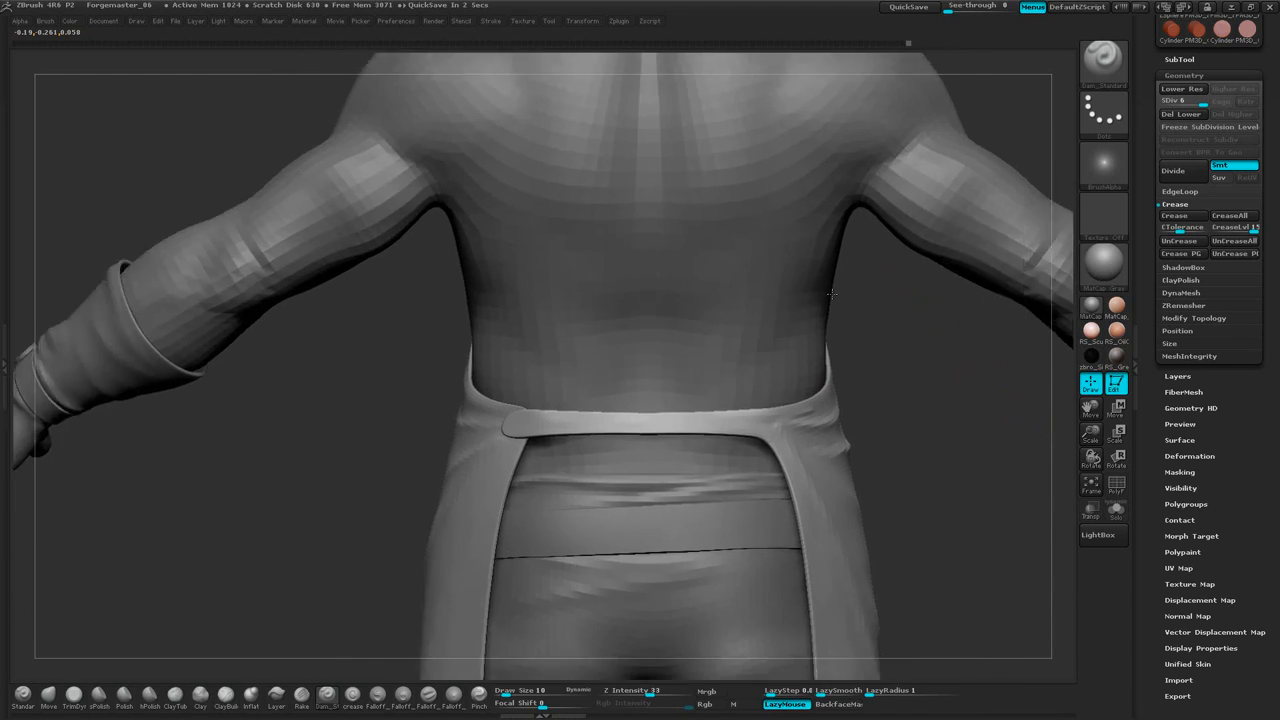
pyautogui.moveTo(884, 350); pyautogui.dragTo(836, 406)
pyautogui.keyDown('alt'); pyautogui.moveTo(712, 424); pyautogui.dragTo(900, 233); pyautogui.keyUp('alt')
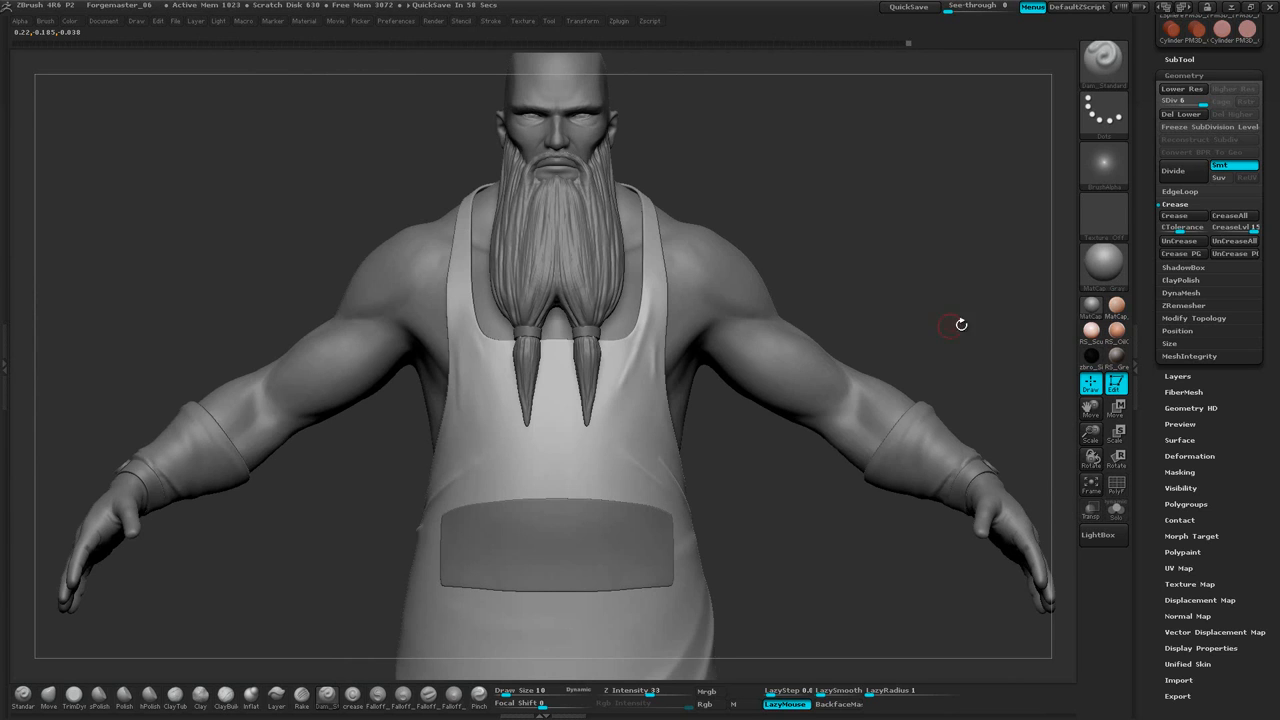
pyautogui.moveTo(961, 324); pyautogui.dragTo(898, 400)
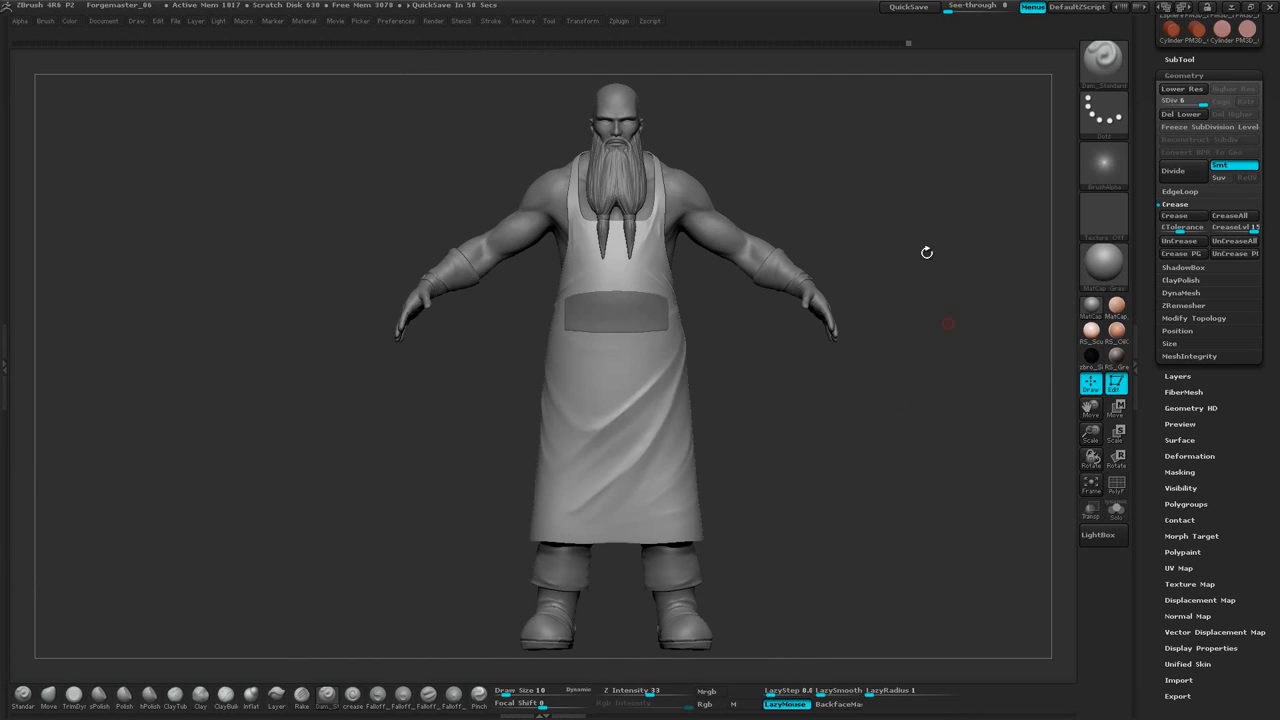
pyautogui.moveTo(916, 230)
pyautogui.mouseDown()
pyautogui.moveTo(934, 266)
pyautogui.moveTo(943, 251)
pyautogui.moveTo(903, 377)
pyautogui.moveTo(810, 386)
pyautogui.moveTo(880, 300)
pyautogui.moveTo(1000, 450)
pyautogui.moveTo(772, 393)
pyautogui.moveTo(806, 414)
pyautogui.moveTo(803, 277)
pyautogui.moveTo(925, 170)
pyautogui.moveTo(916, 226)
pyautogui.mouseUp()
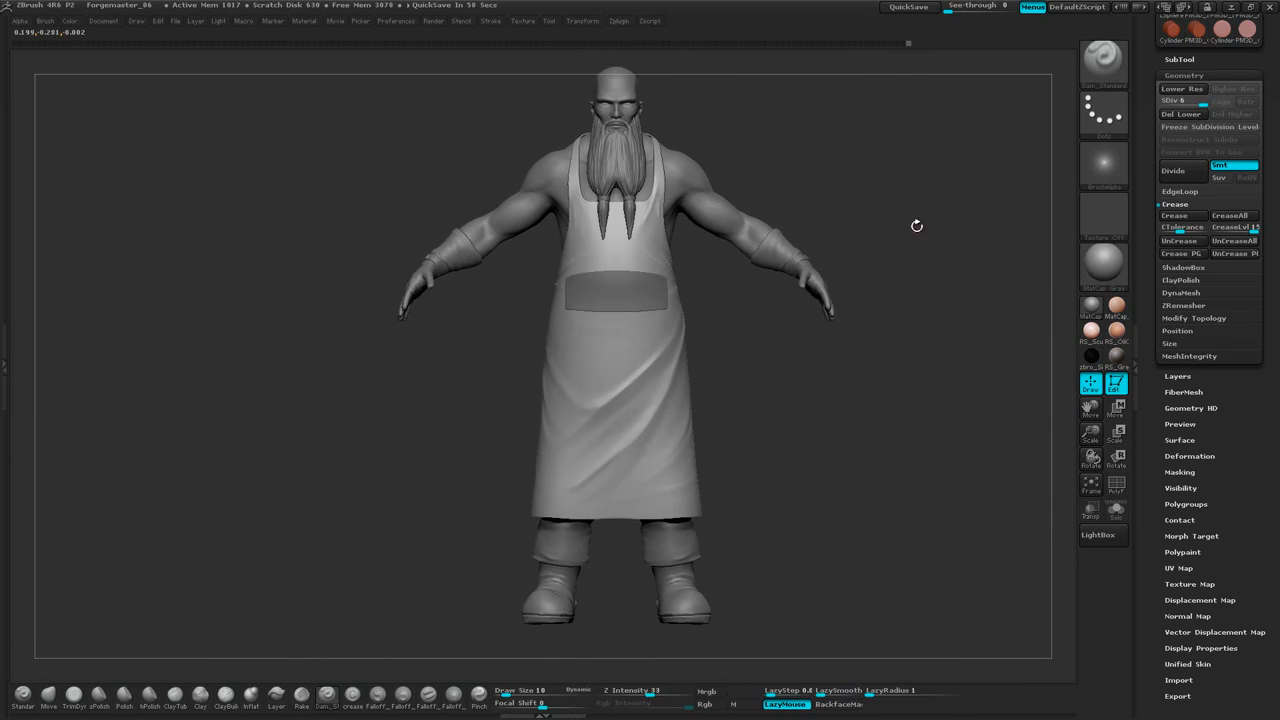